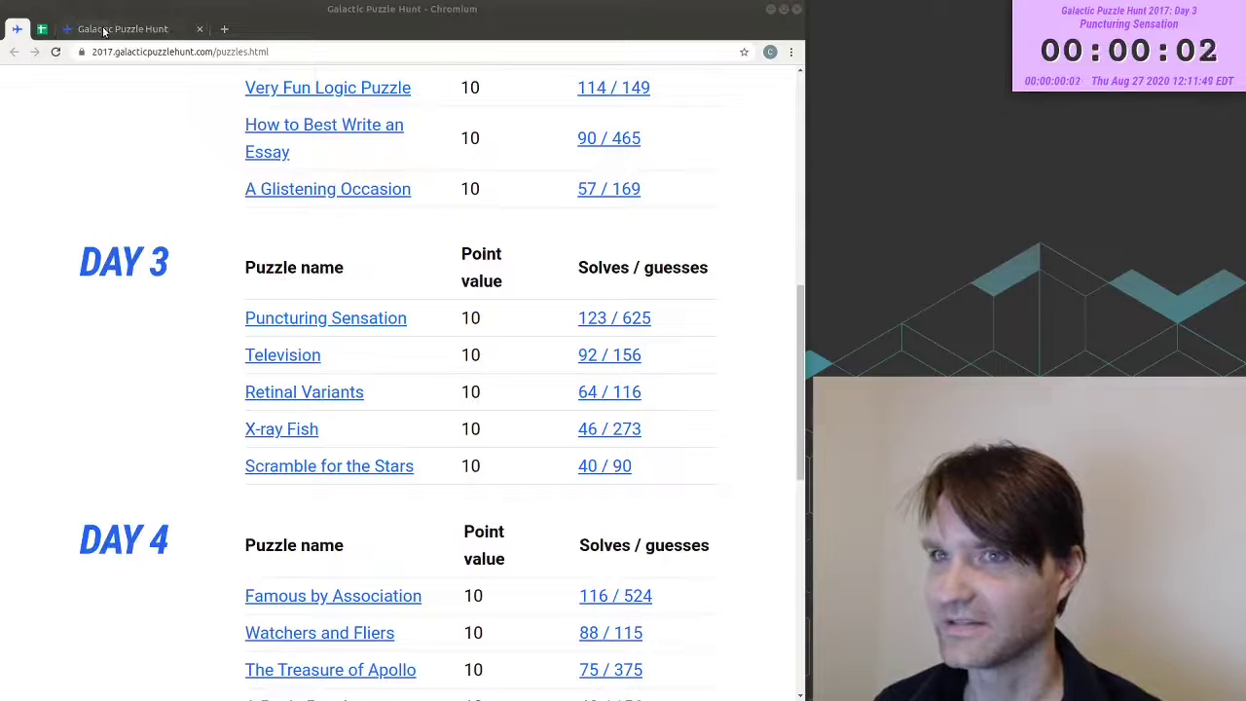
- Open the Puncturing Sensation puzzle and name its new spreadsheet "Puncturing Sensation"
click(104, 30)
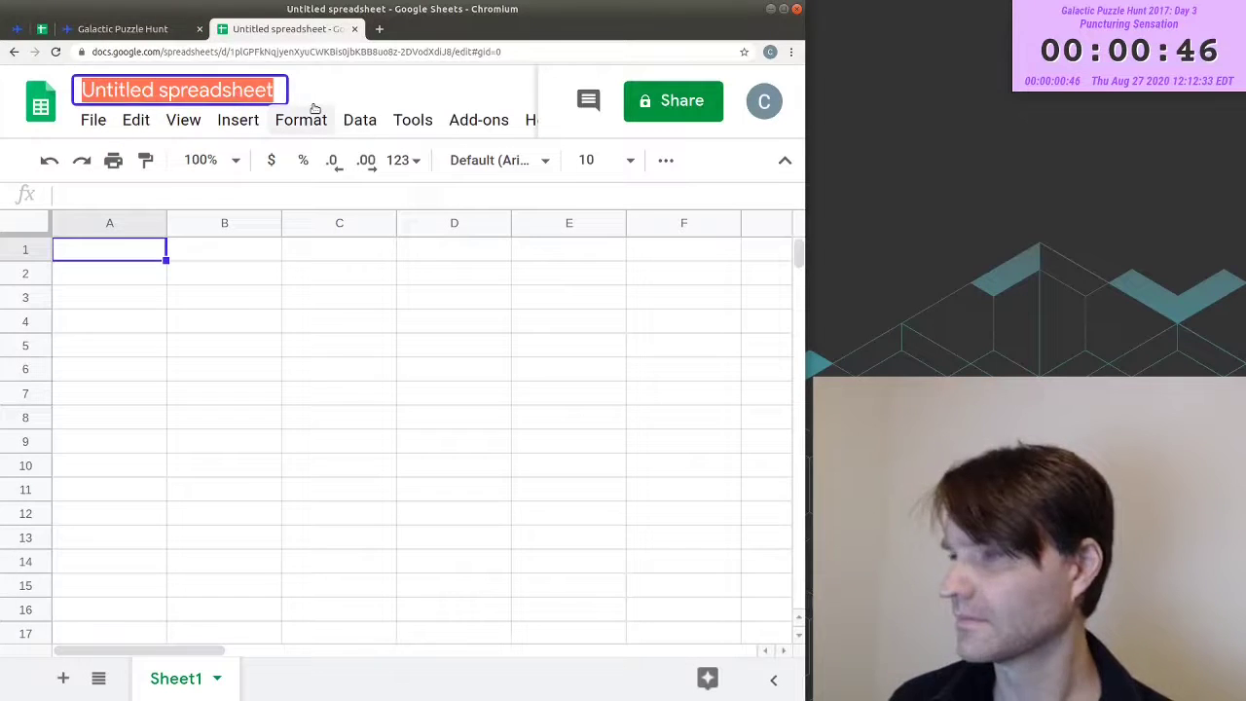
text(Punct)
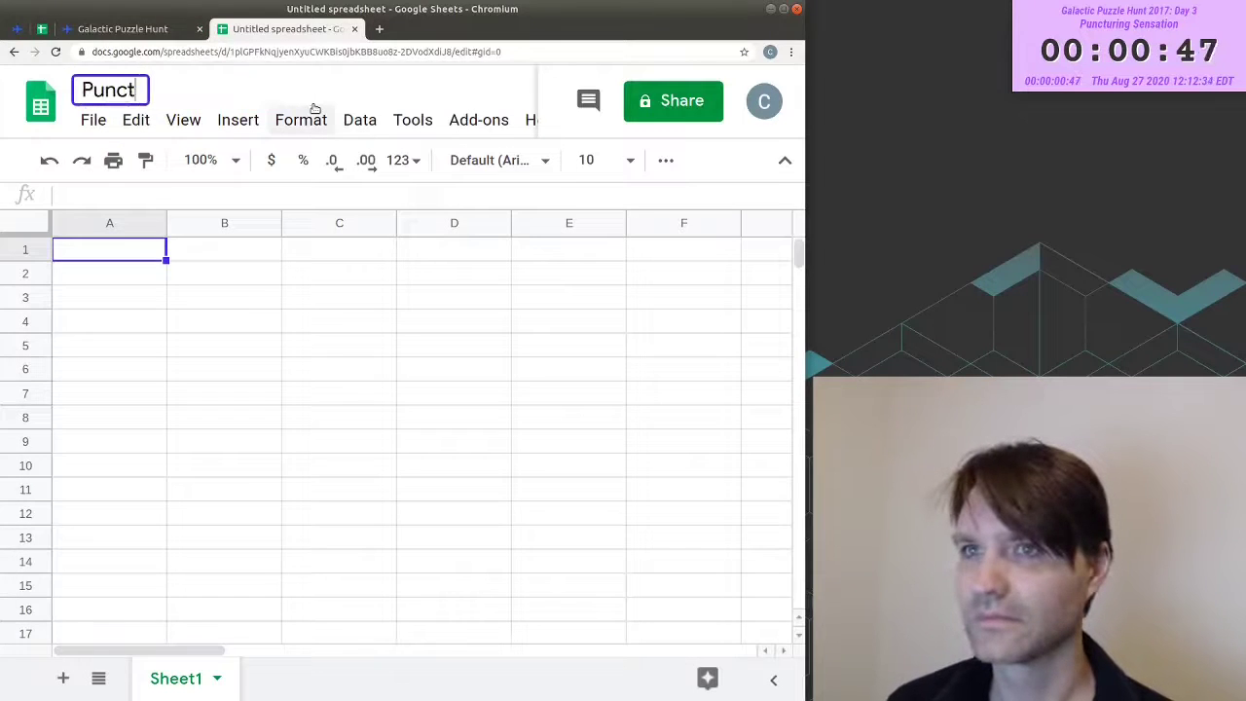
text(uring Sensati)
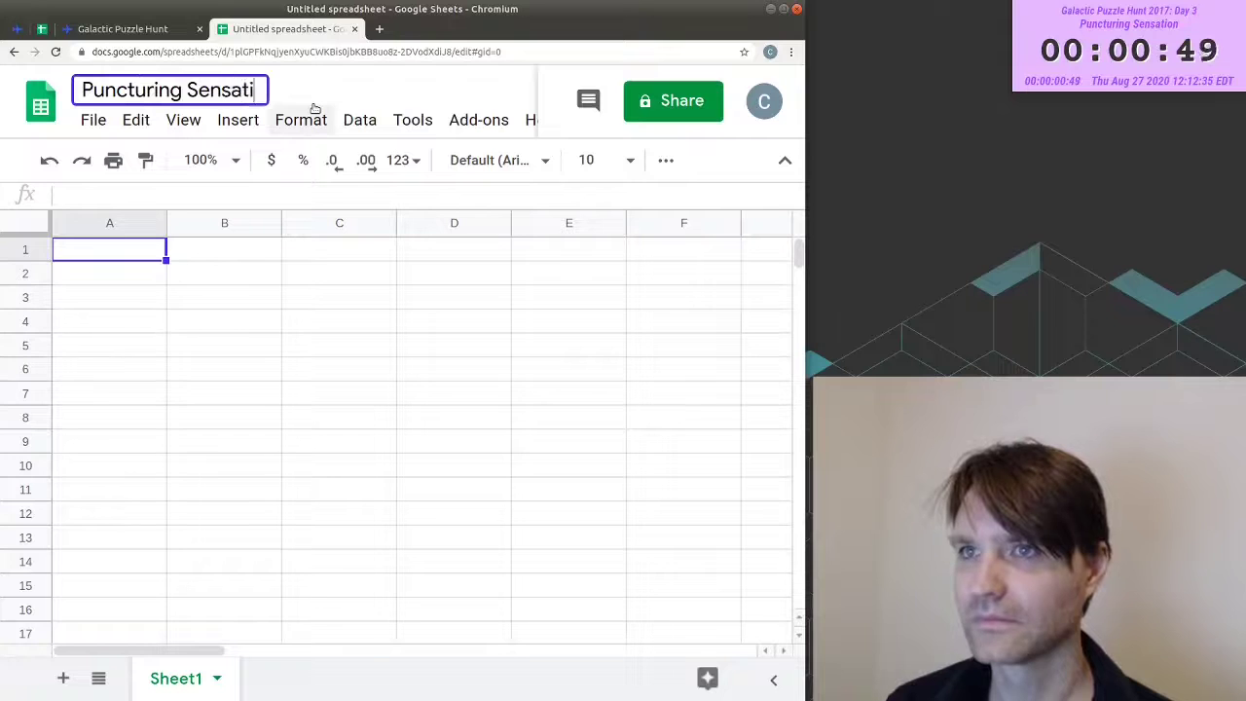
text(on)
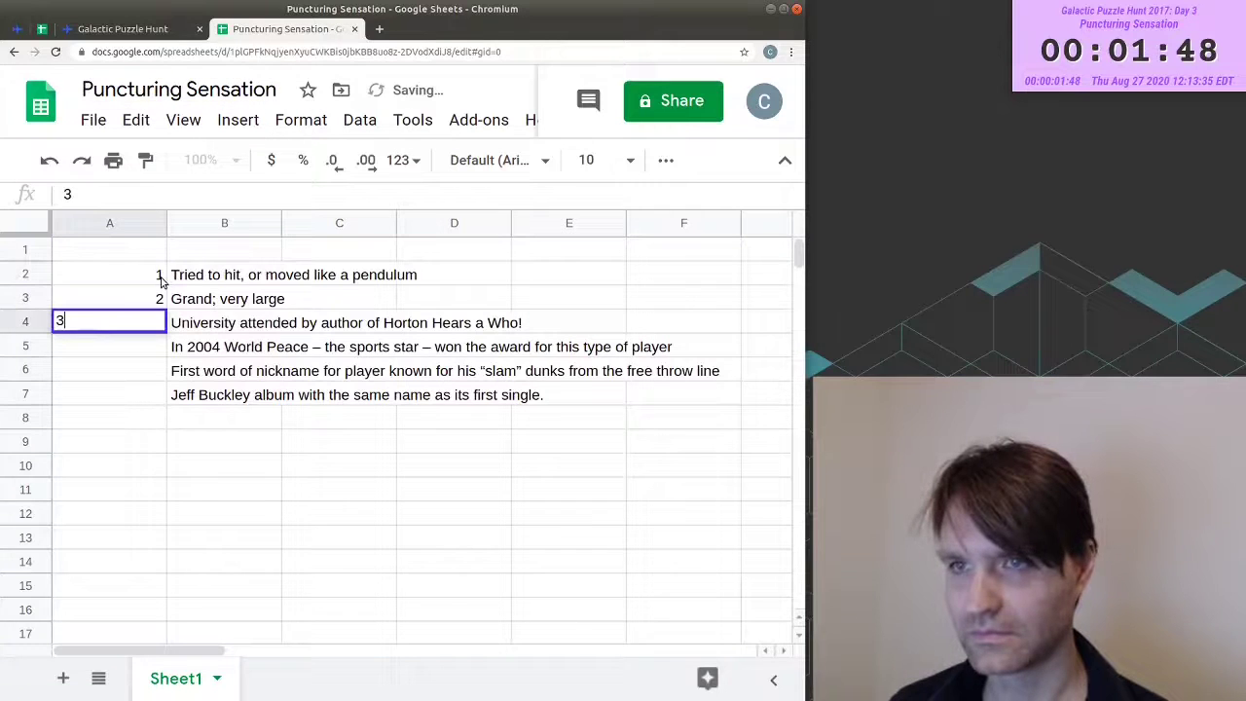
- Number the pasted clues in column A and enter SWUNG as the answer to the pendulum clue in D2
drag(162, 279, 158, 298)
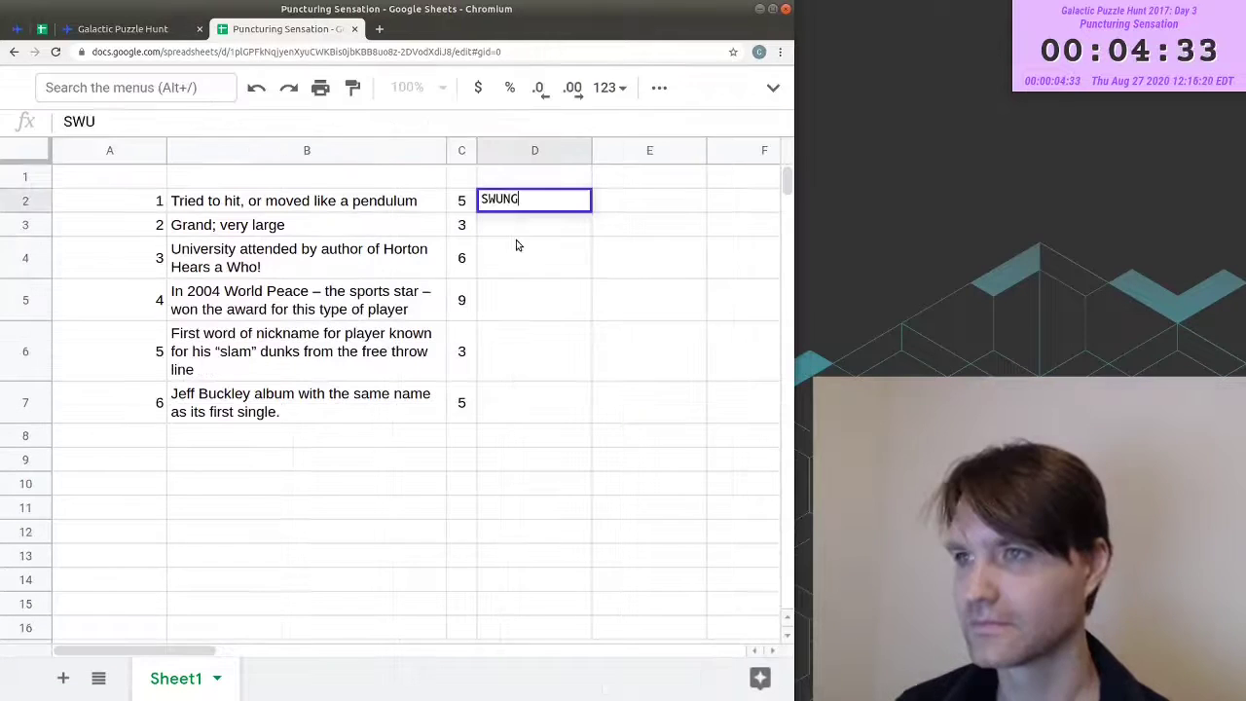
key(Return)
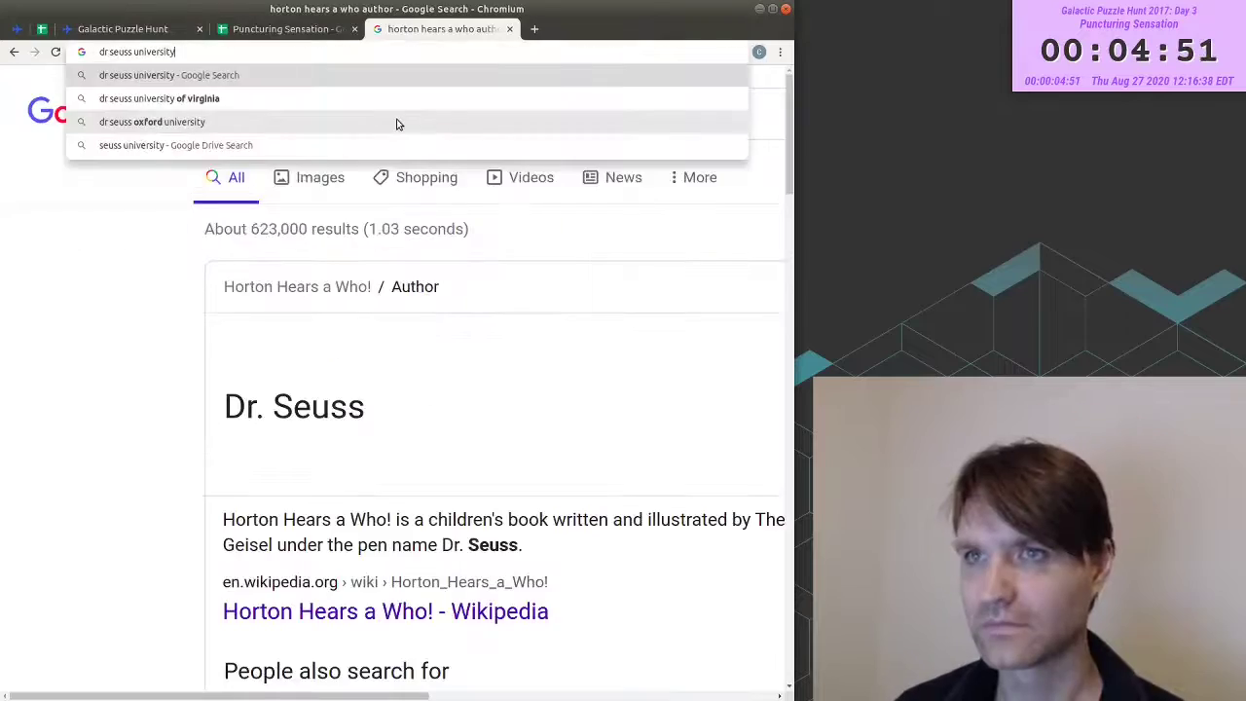
- Search the web for "dr seuss university" and read the Dr. Seuss Wikipedia article for his education
key(Return)
scroll(328, 381, down, 3)
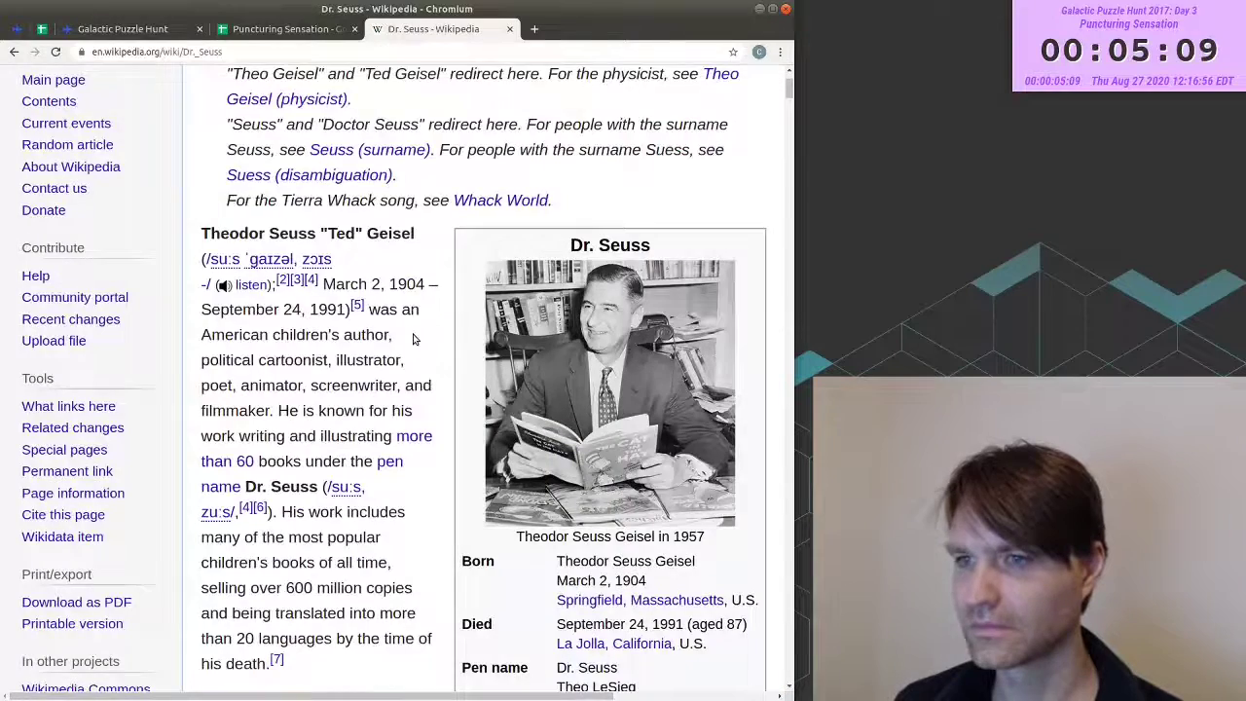
scroll(413, 338, down, 5)
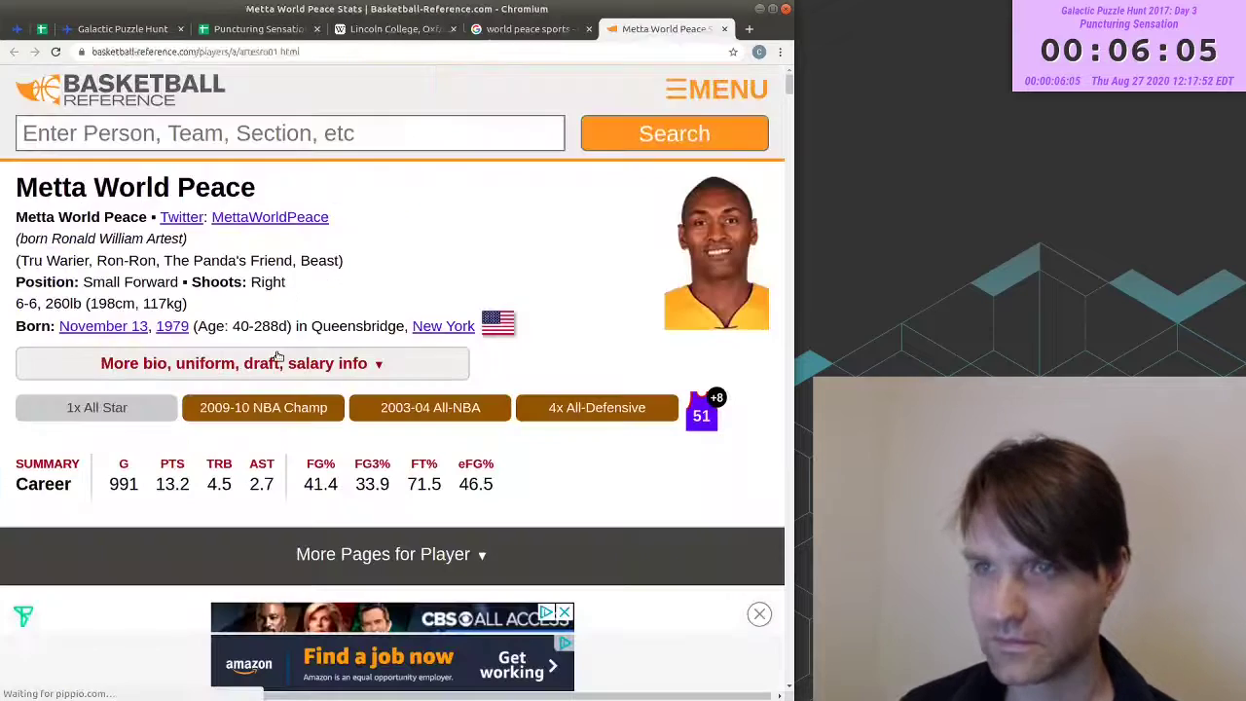
- Search the web for "metta world peace award 2004"
key(ctrl+l)
text(metta)
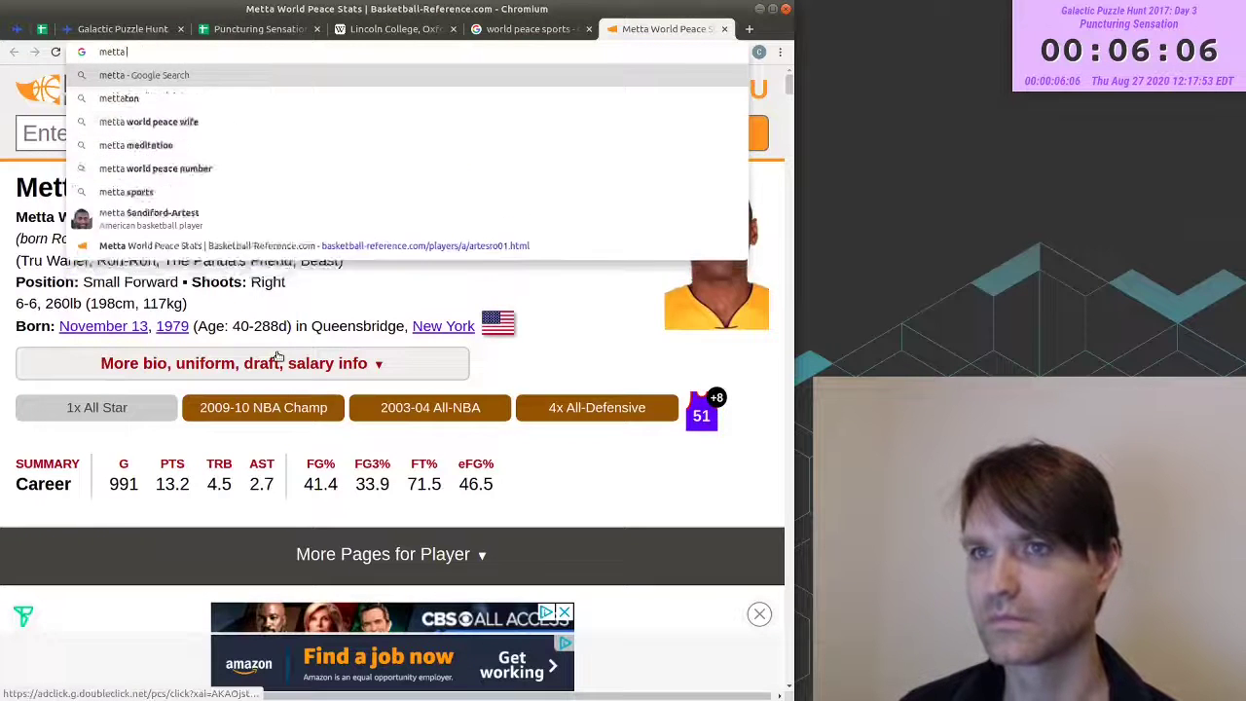
text( world peace award 2004)
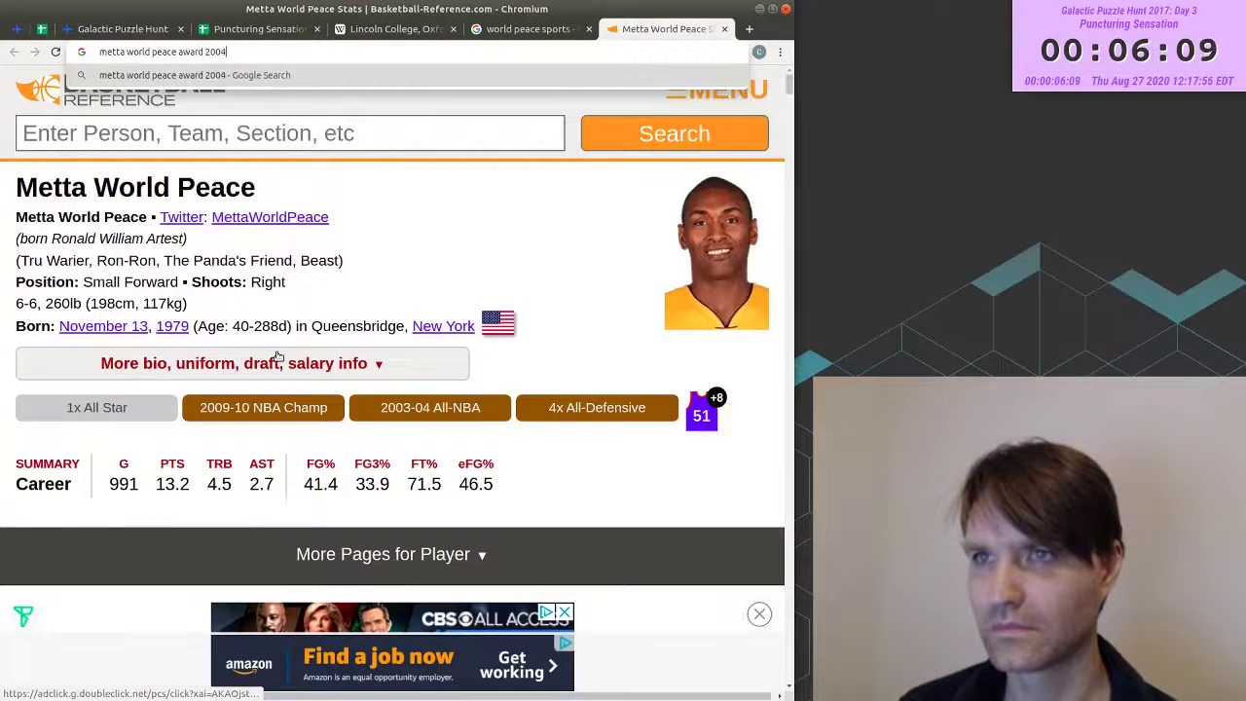
key(Return)
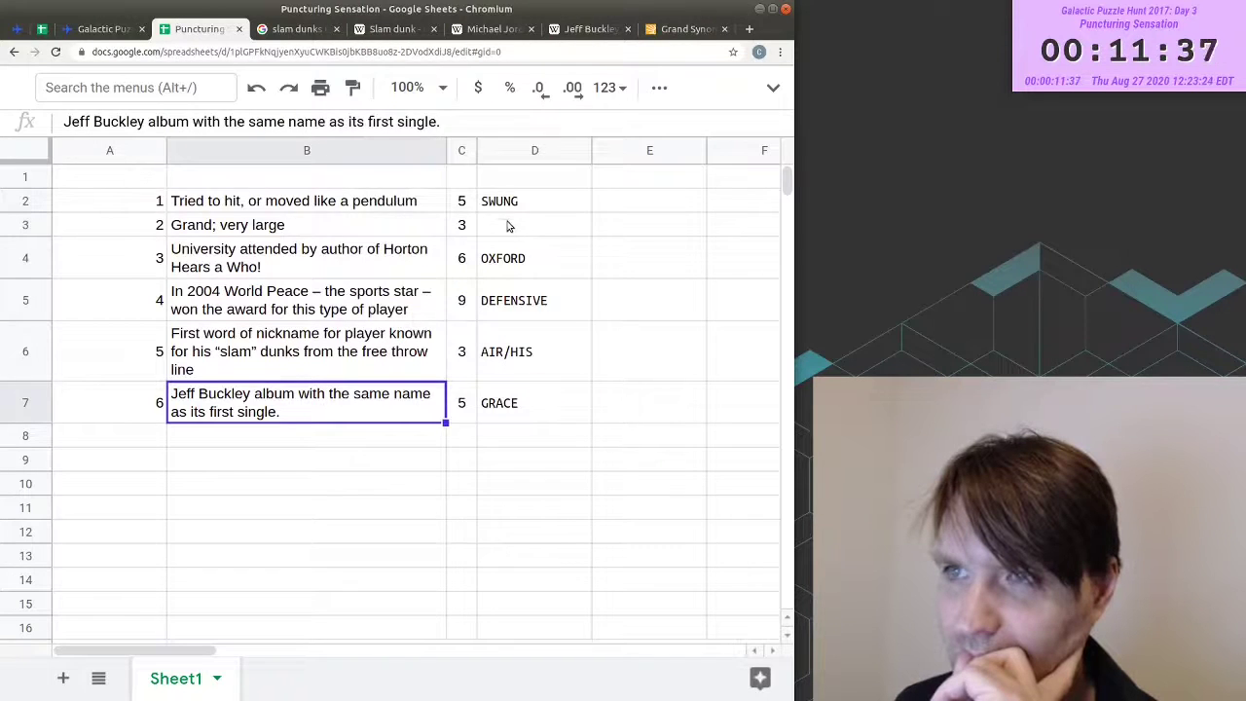
- Enter BIG in D3 as the answer to the "Grand; very large" clue
click(516, 227)
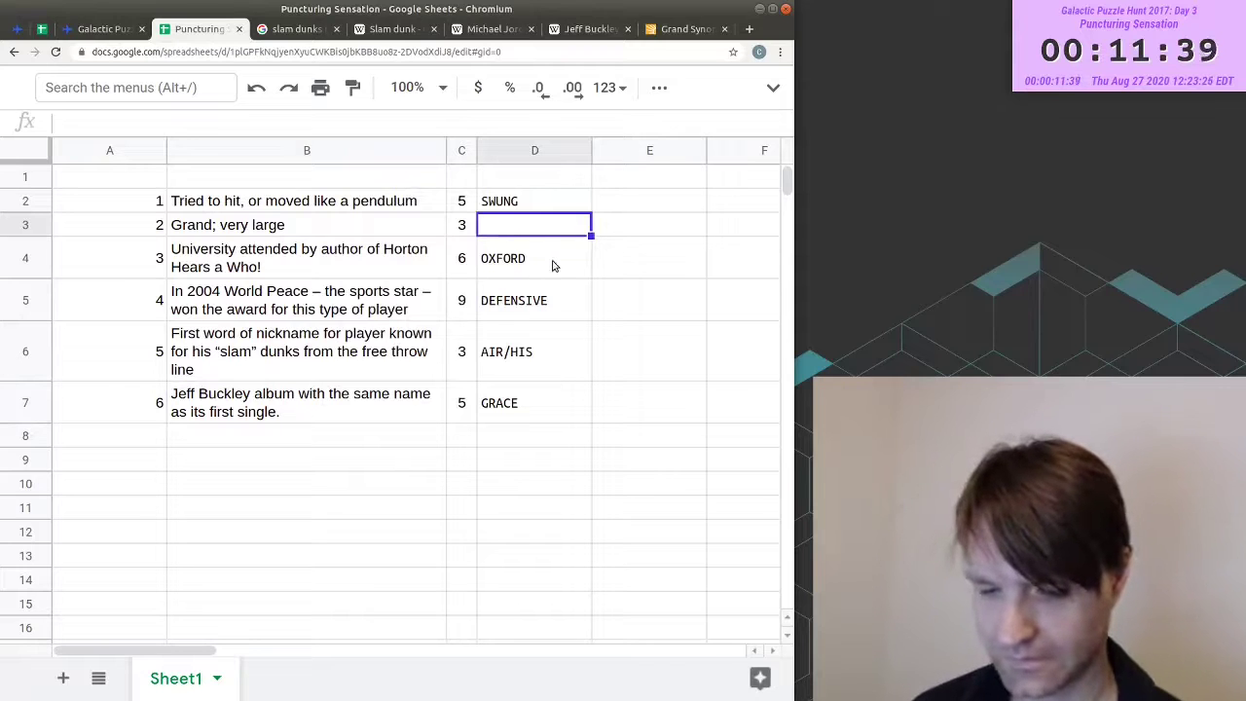
text(BIG)
key(Return)
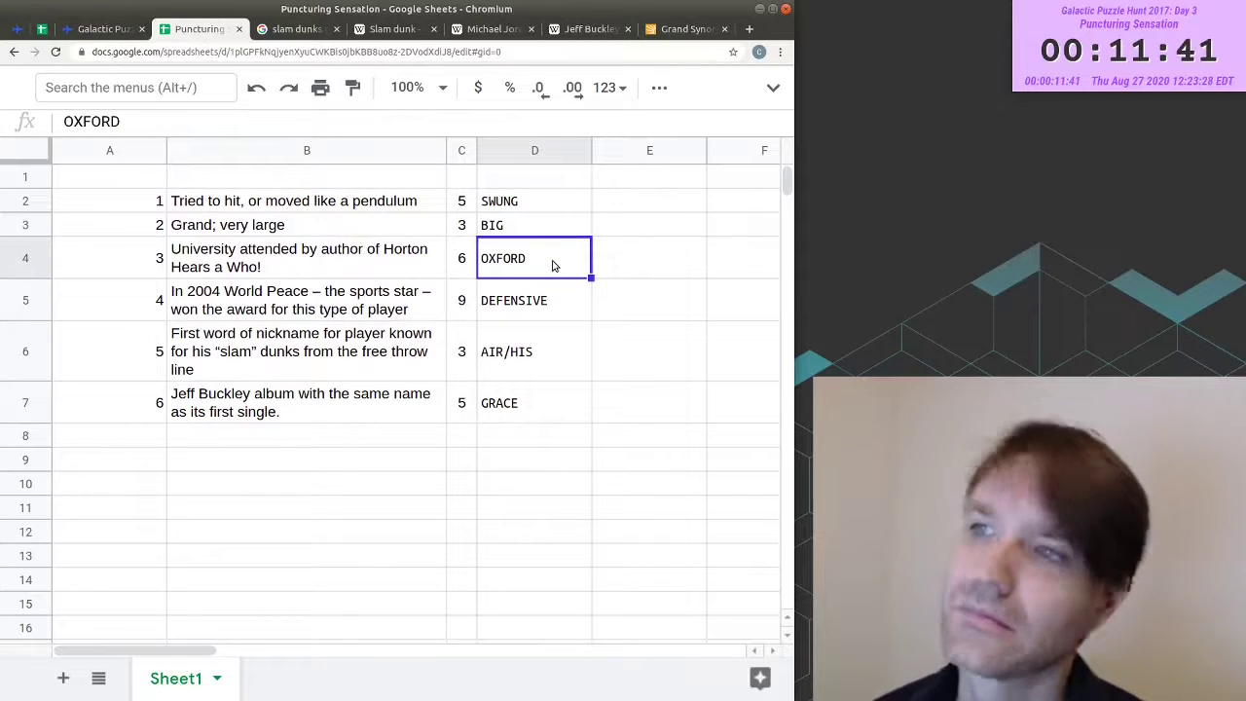
click(529, 201)
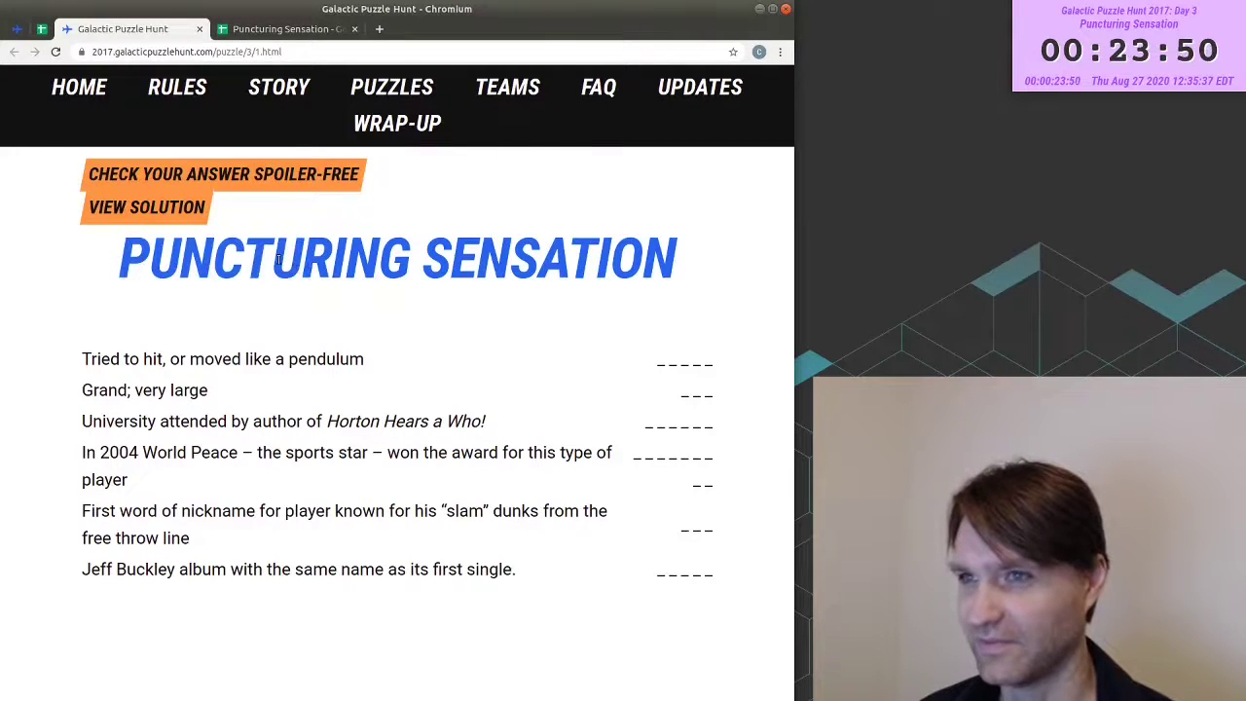
- Examine the letters inside the puzzle title and compare them with the answers in column D of the spreadsheet
drag(281, 261, 538, 273)
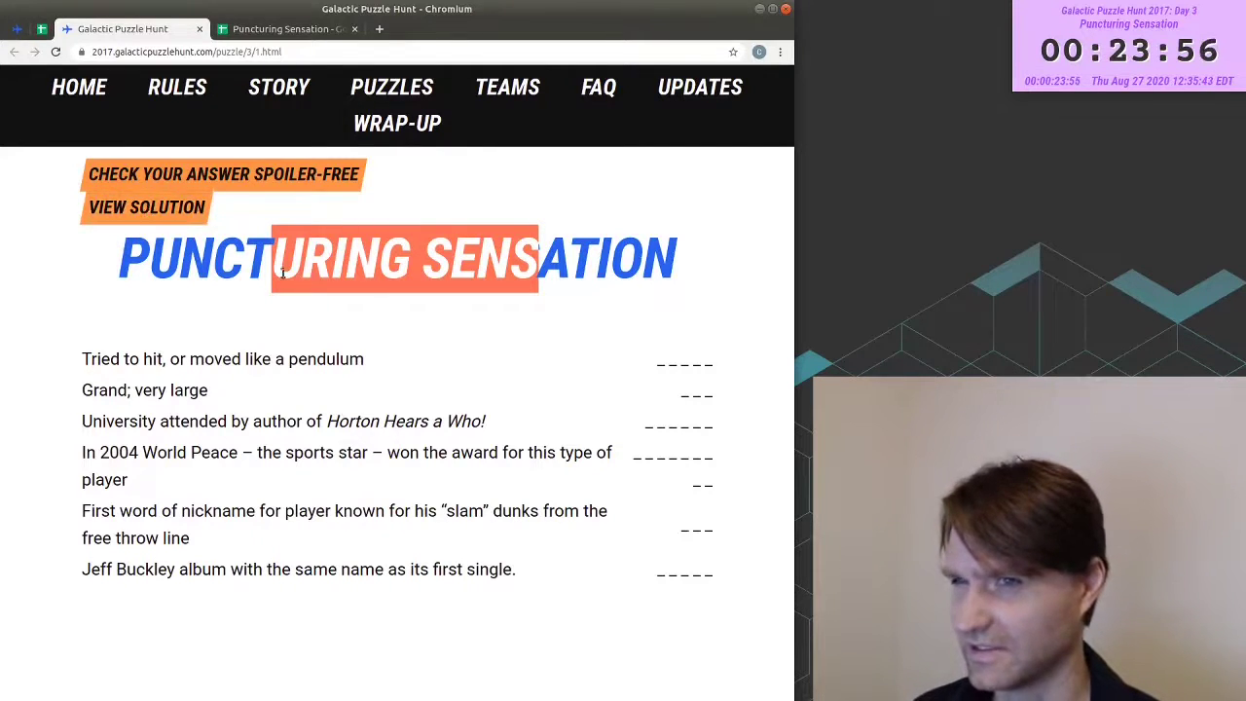
drag(300, 271, 545, 270)
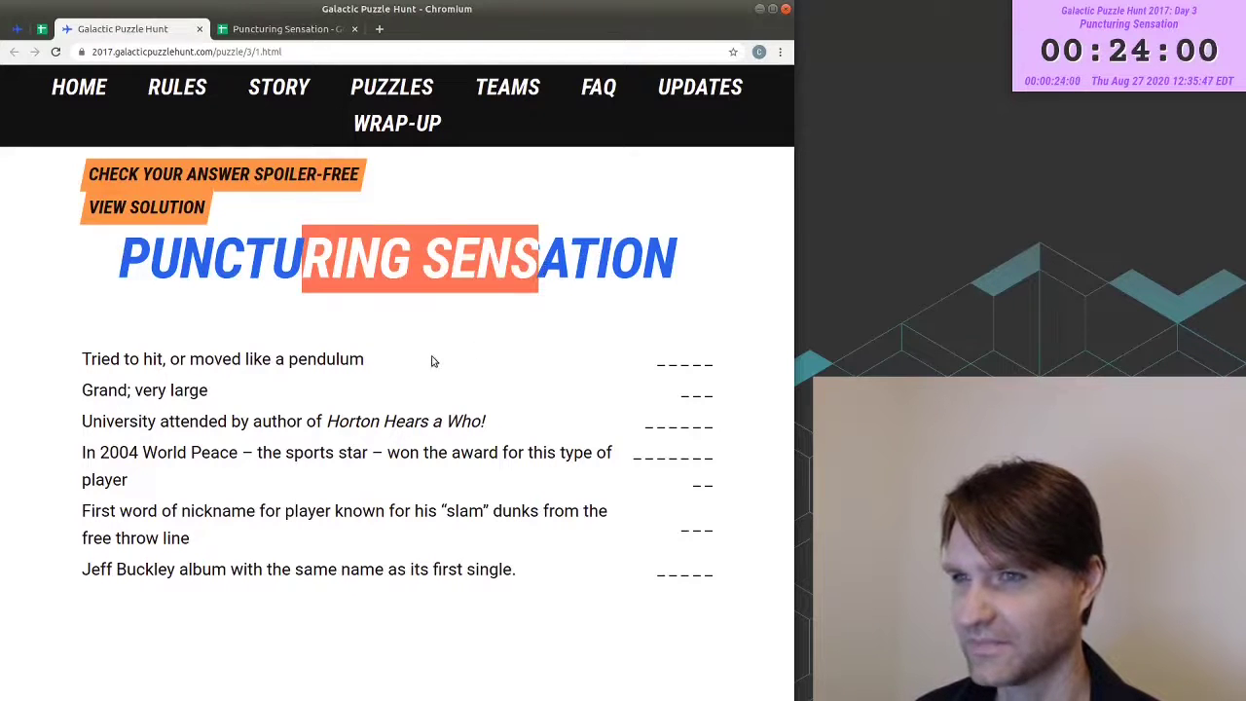
key(ctrl+Tab)
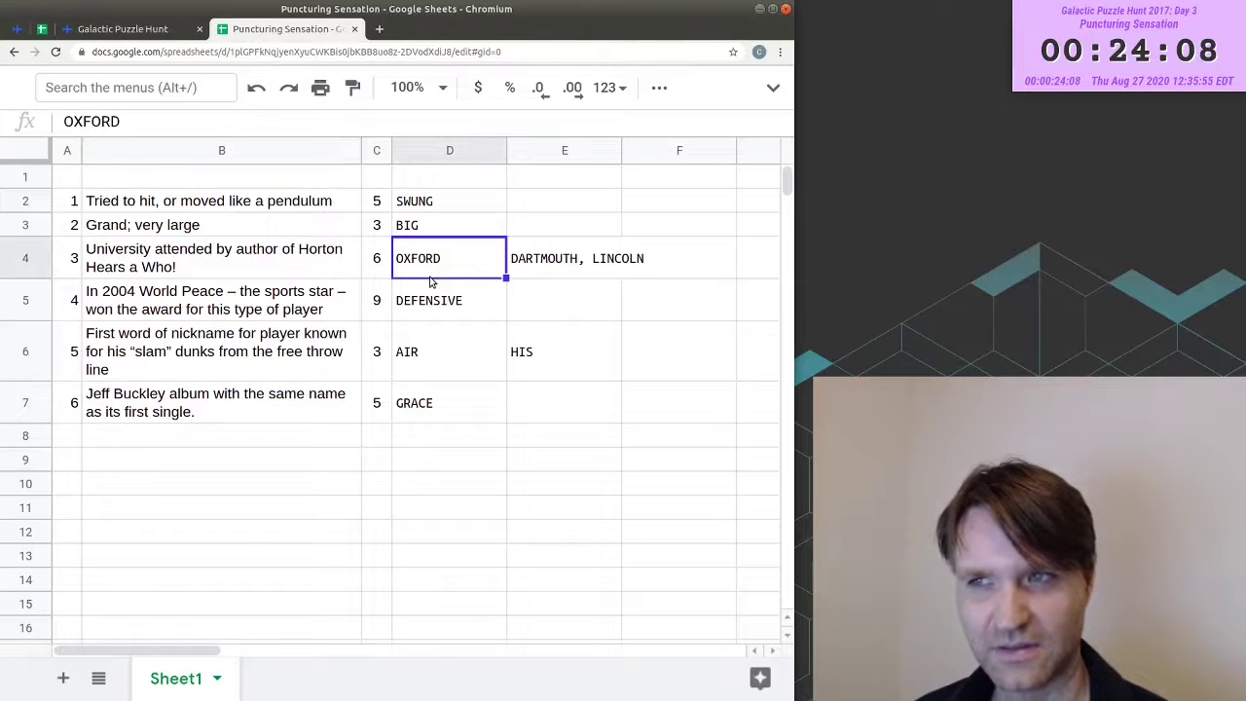
drag(428, 202, 425, 405)
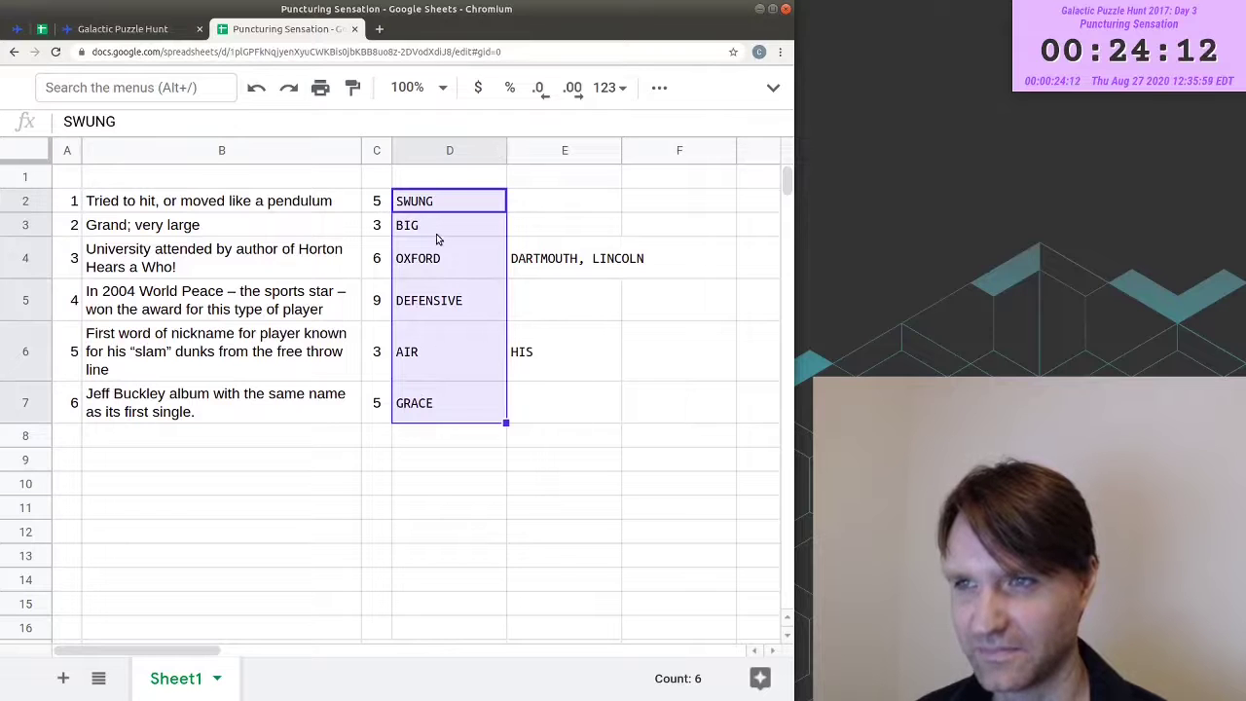
click(418, 359)
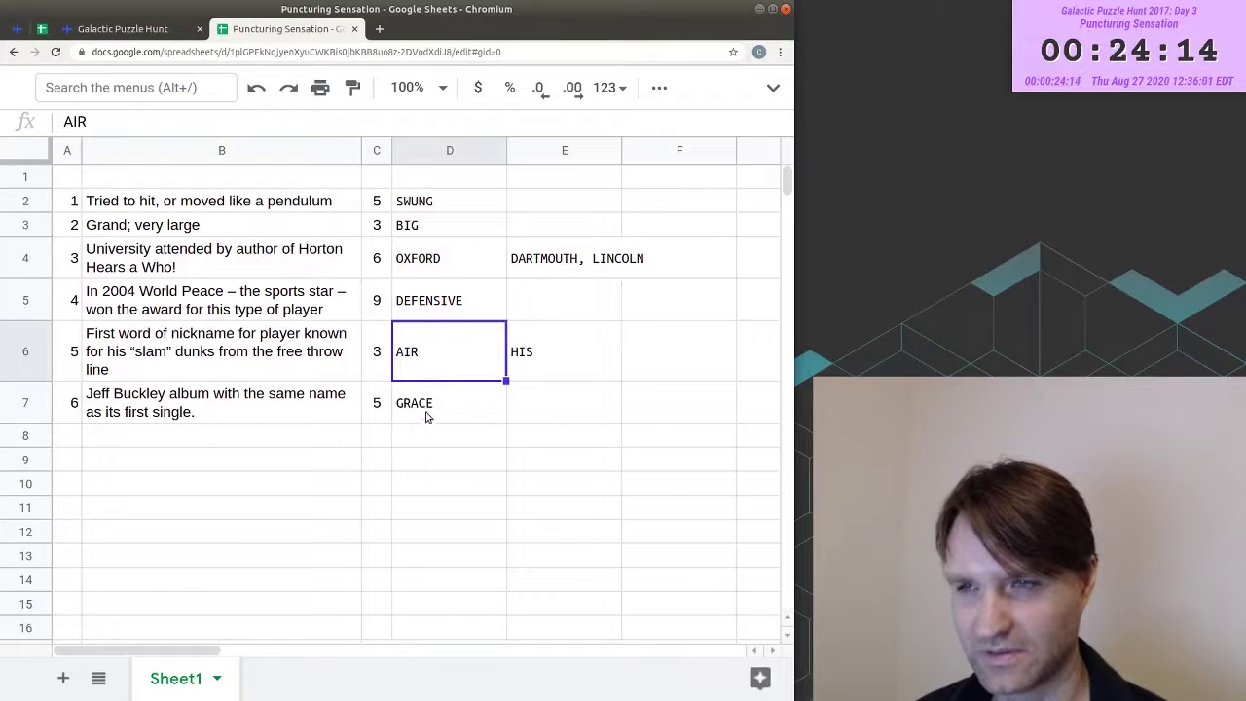
- Note the punctuation words in column F: "quotes" beside AIR and "comma" beside OXFORD
click(687, 351)
text(quo)
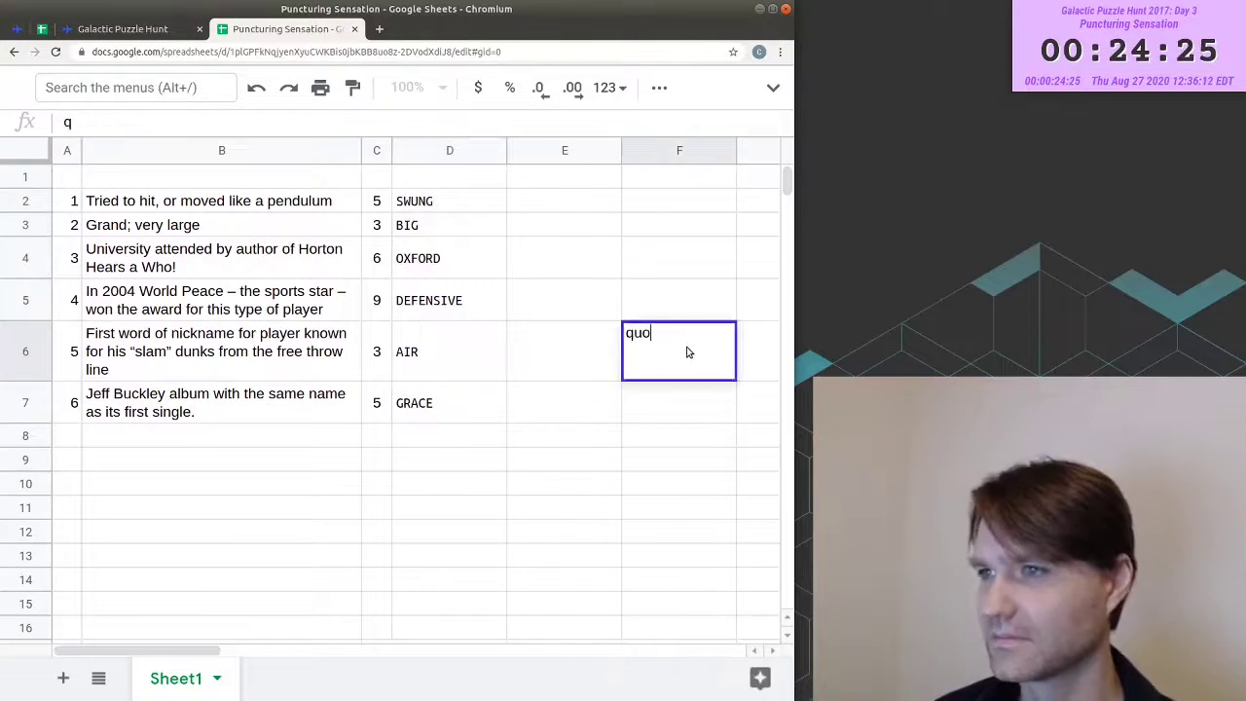
text(tes)
key(Return)
key(Up)
key(Up)
key(Up)
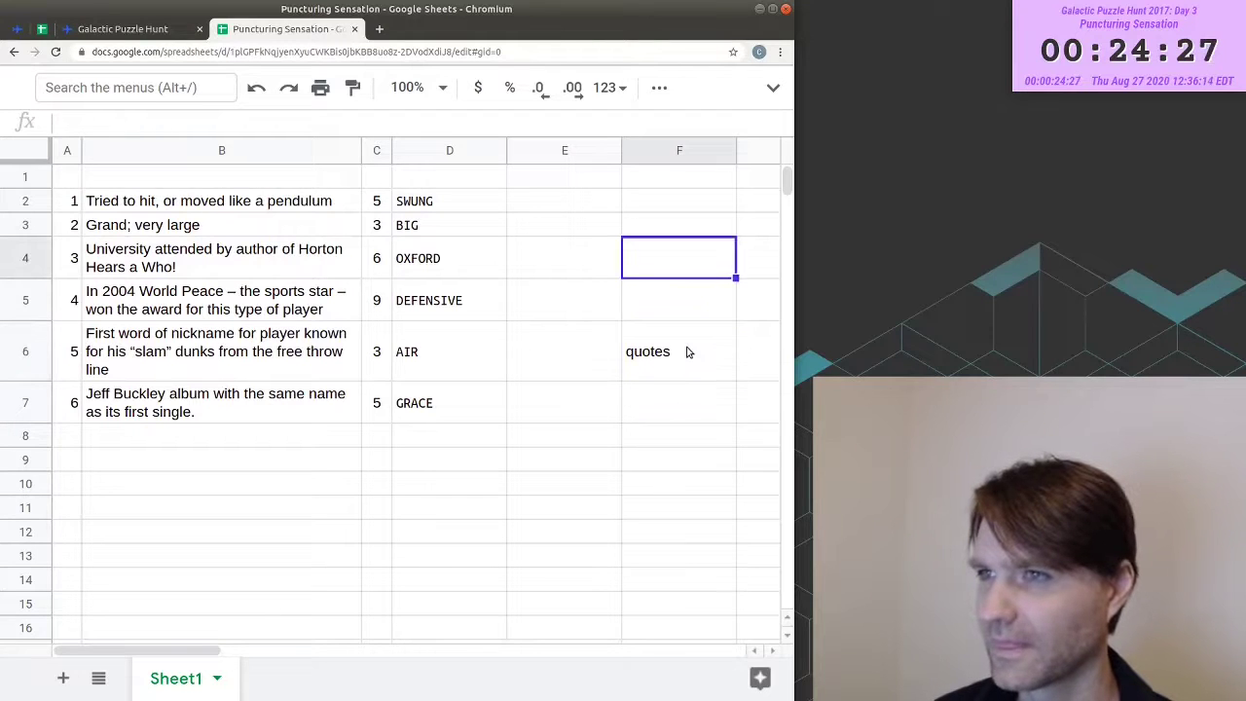
text(comma)
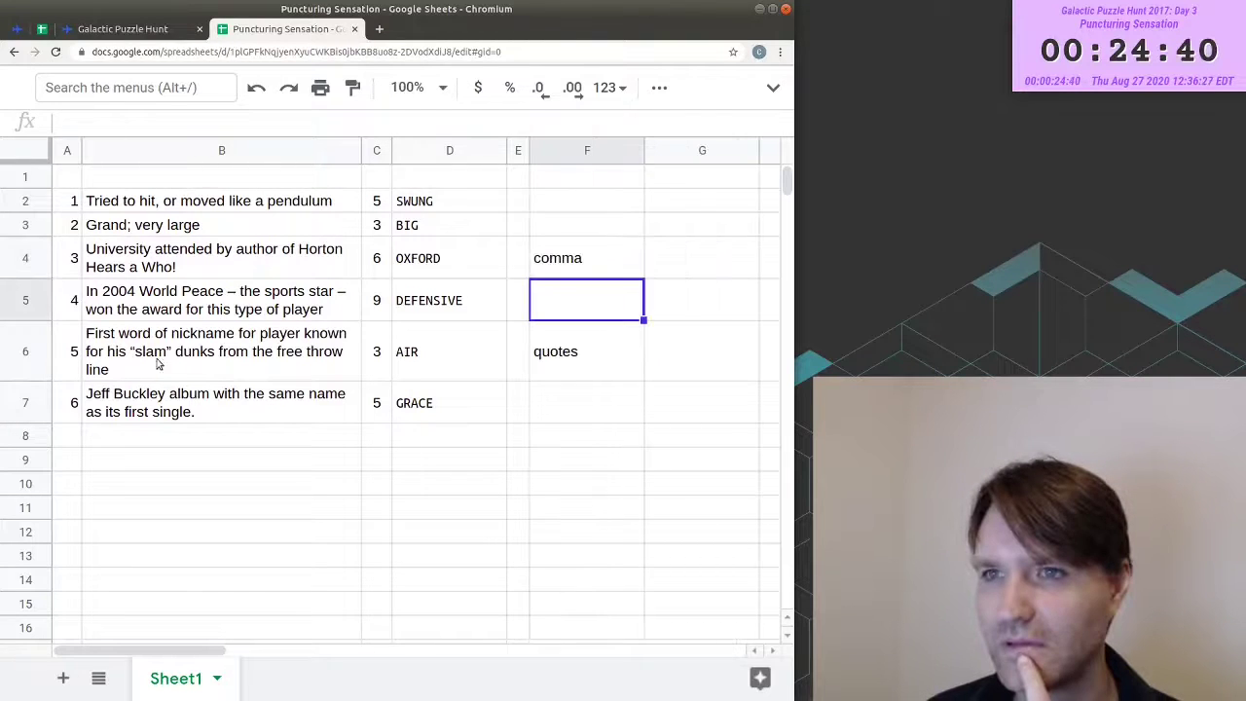
click(142, 362)
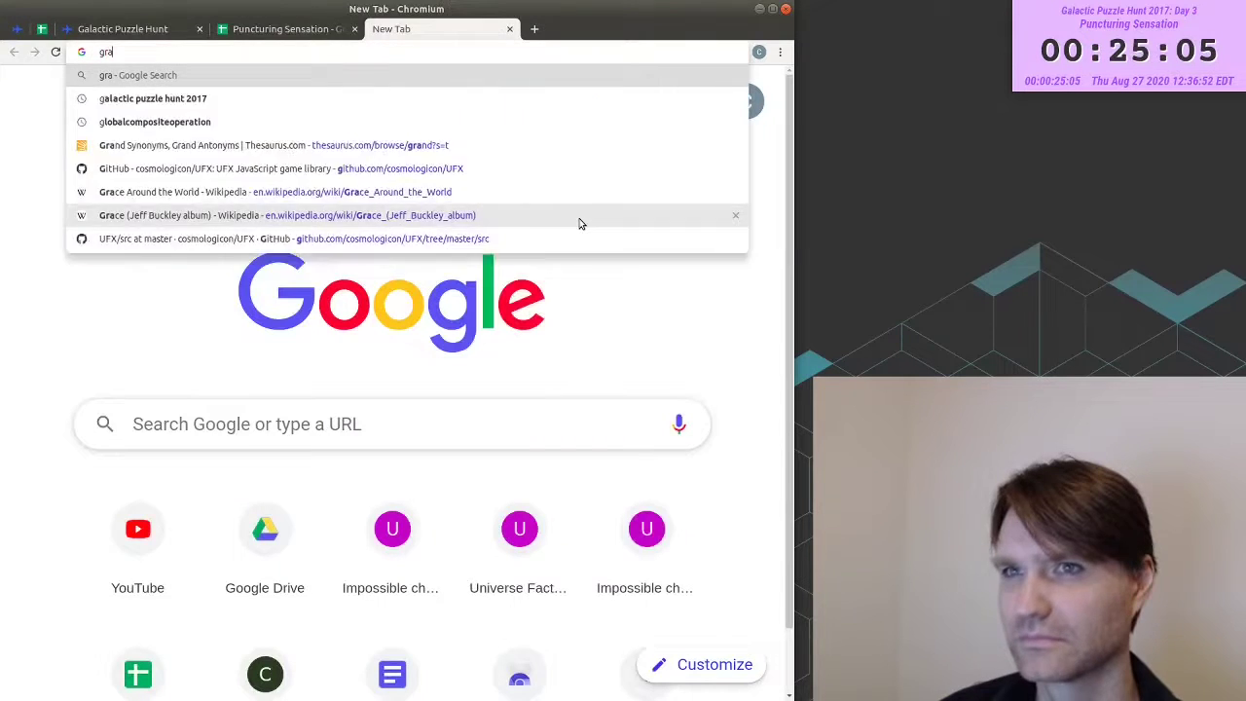
- Search the web for "grace hyphen" and look over the results for "punctuation grace period"
text(ce hyp)
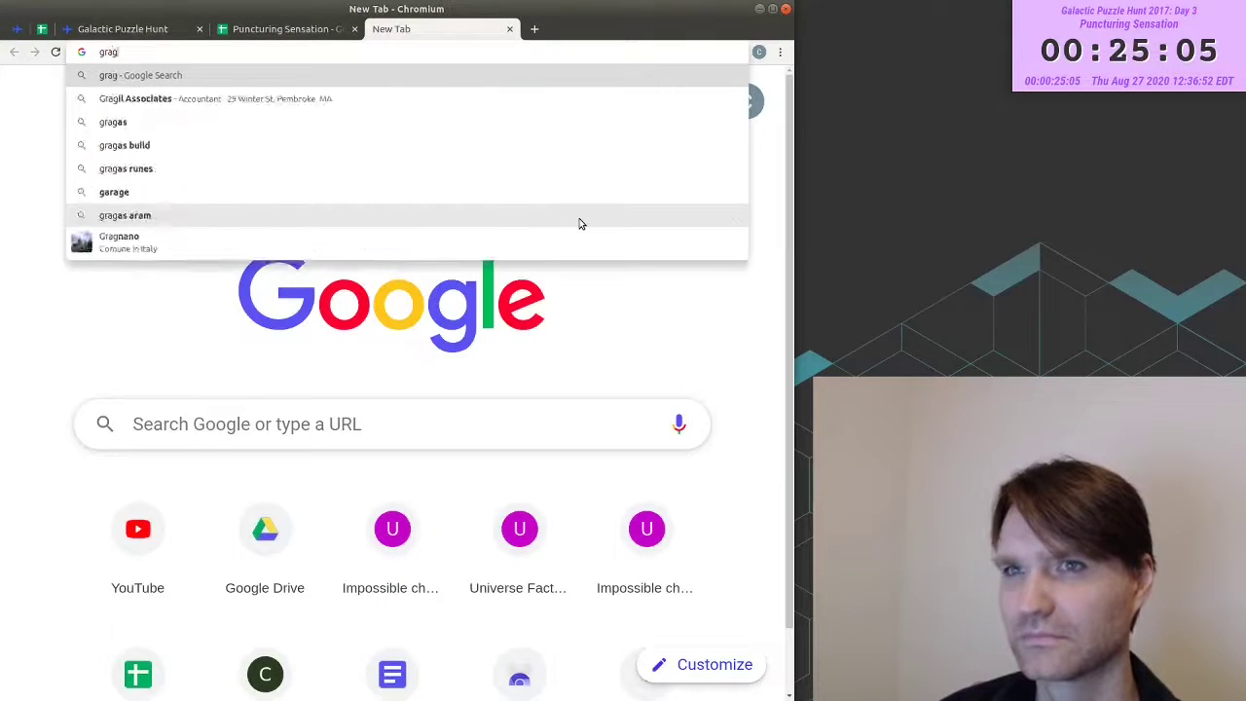
text(hen)
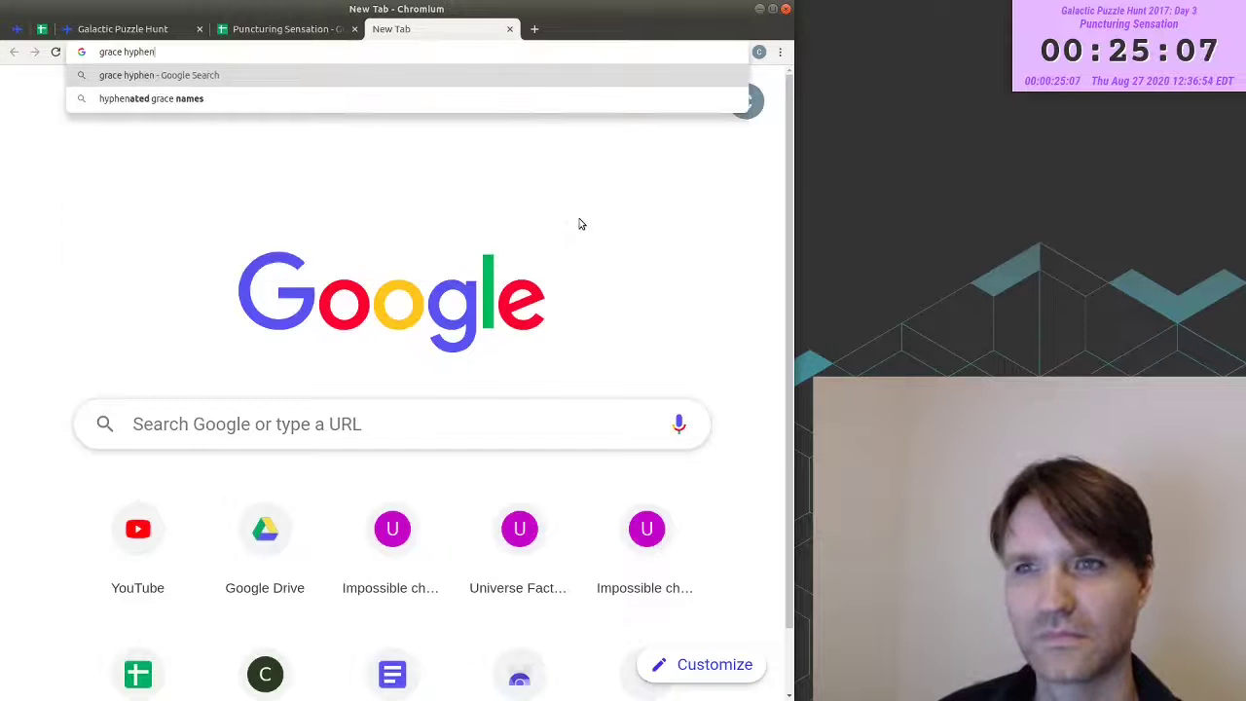
key(Return)
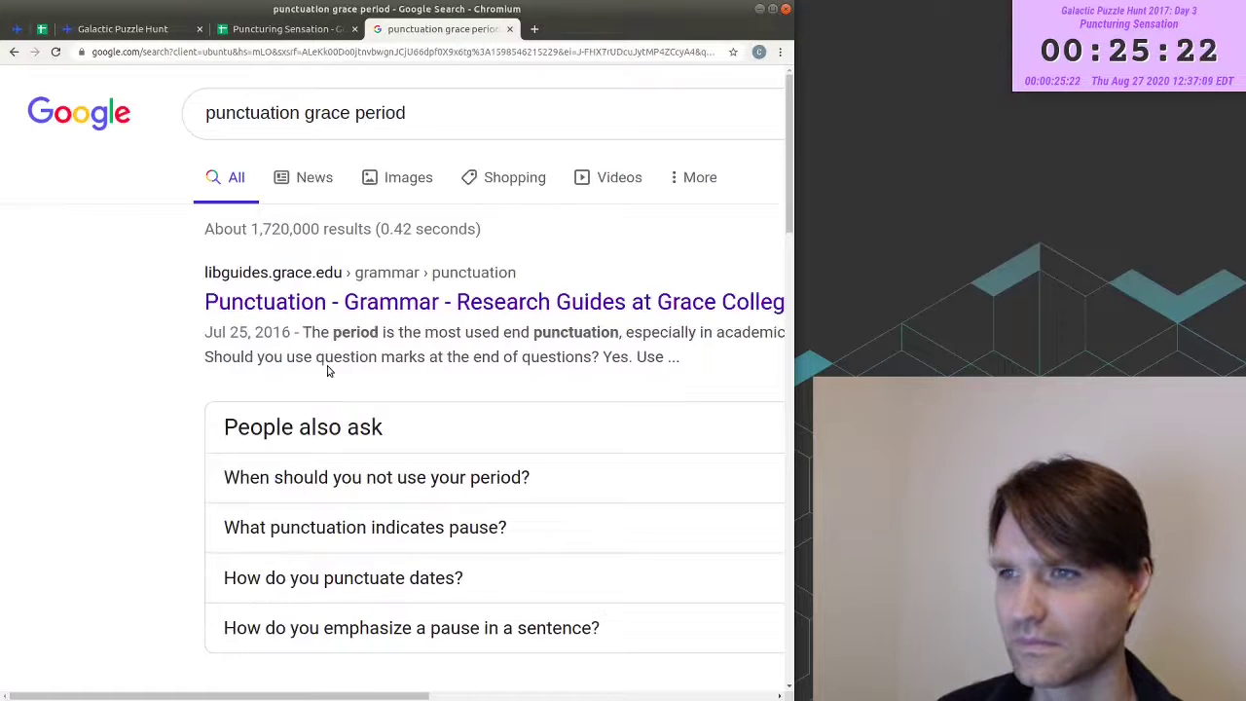
scroll(327, 367, down, 3)
scroll(327, 368, up, 5)
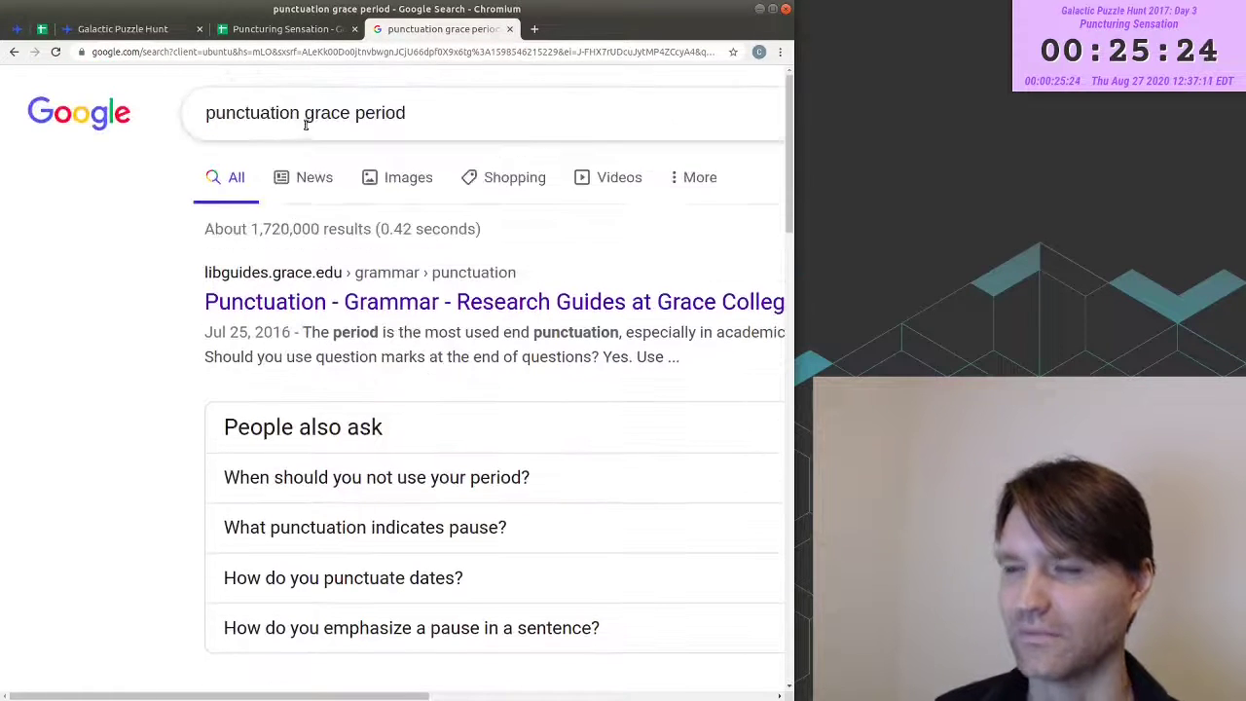
click(255, 111)
double_click(243, 113)
- Return to the spreadsheet and enter "period" in F7 beside GRACE
key(ctrl+Tab)
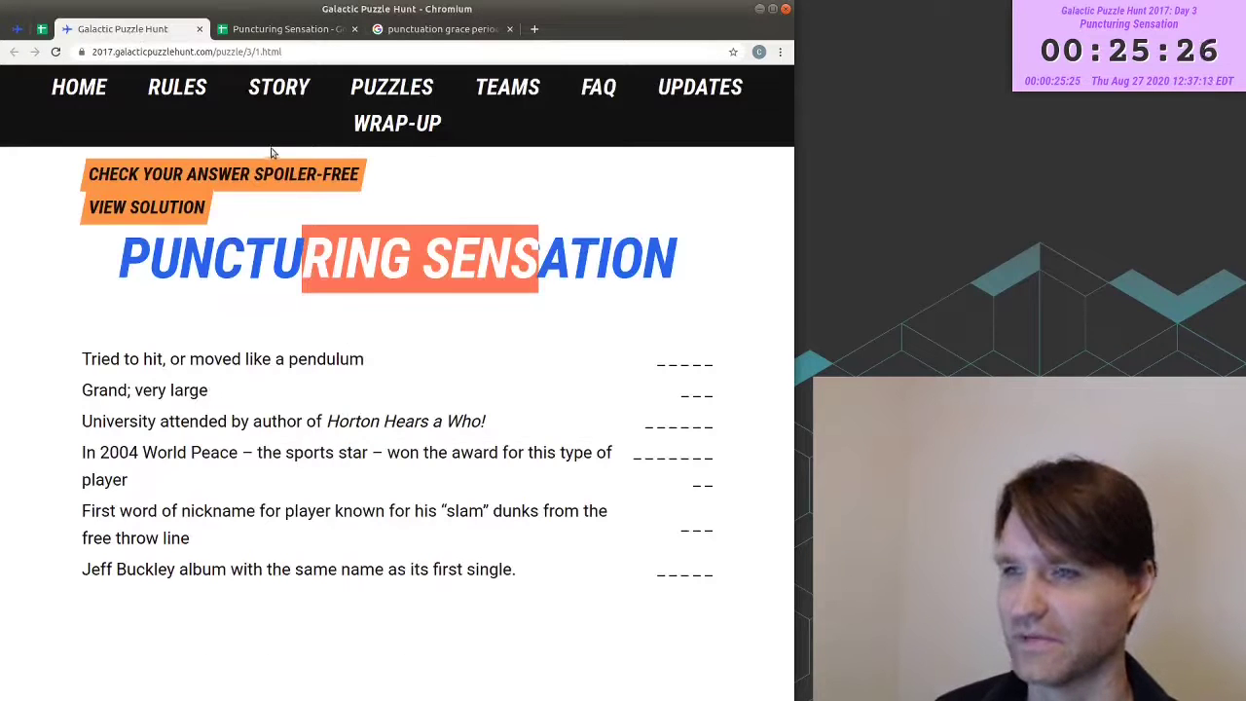
key(ctrl+Tab)
click(556, 402)
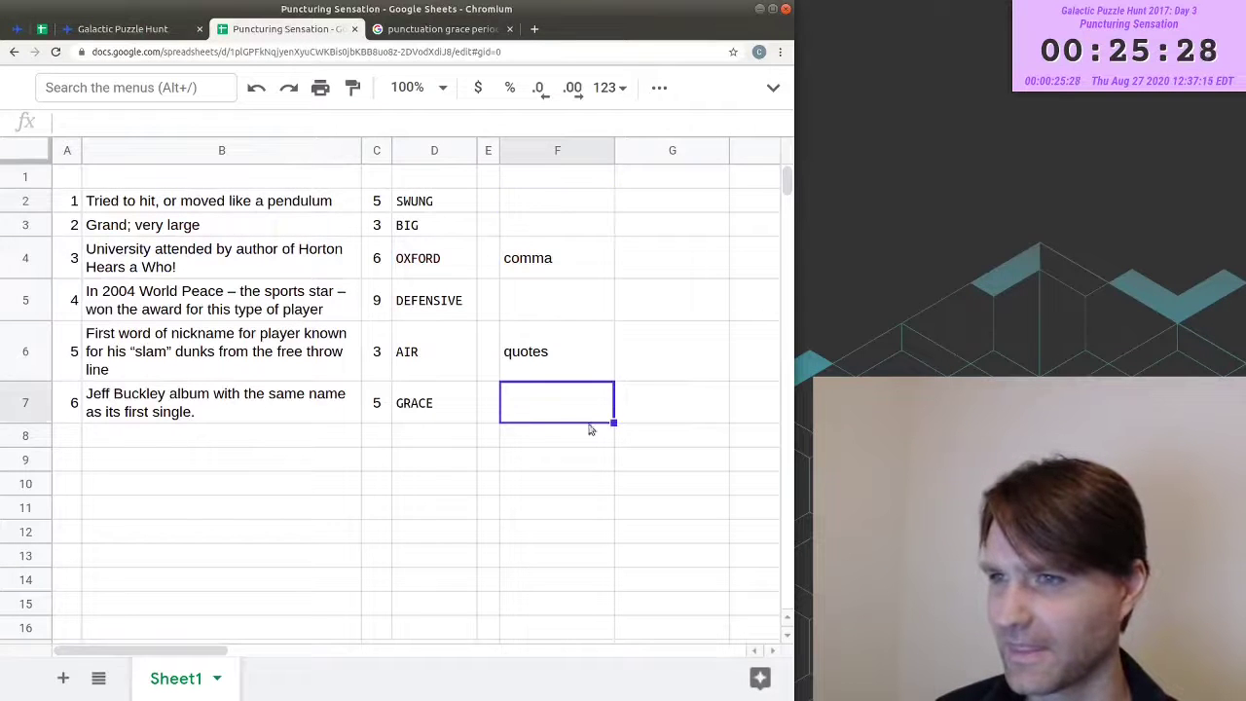
text(period)
key(Return)
- Review the clues in column B for the punctuation each one contains, checking against the words noted in column F
key(Up)
key(Up)
key(Up)
key(Up)
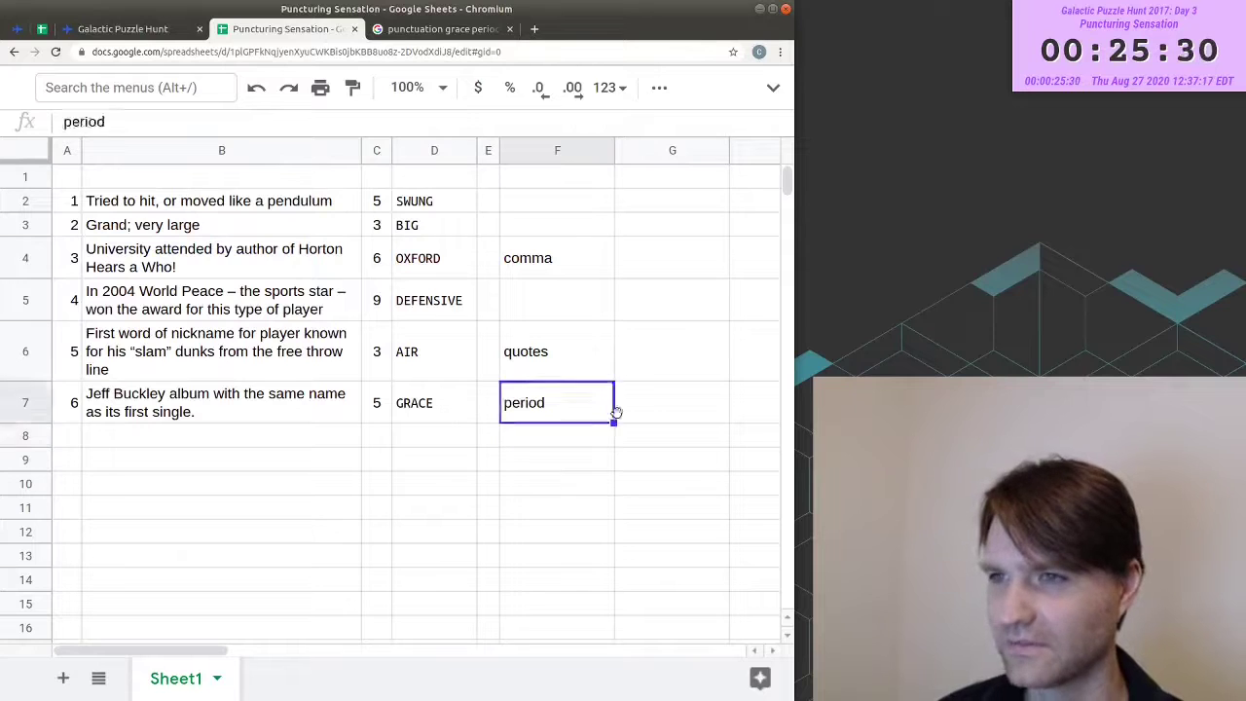
key(Up)
key(Up)
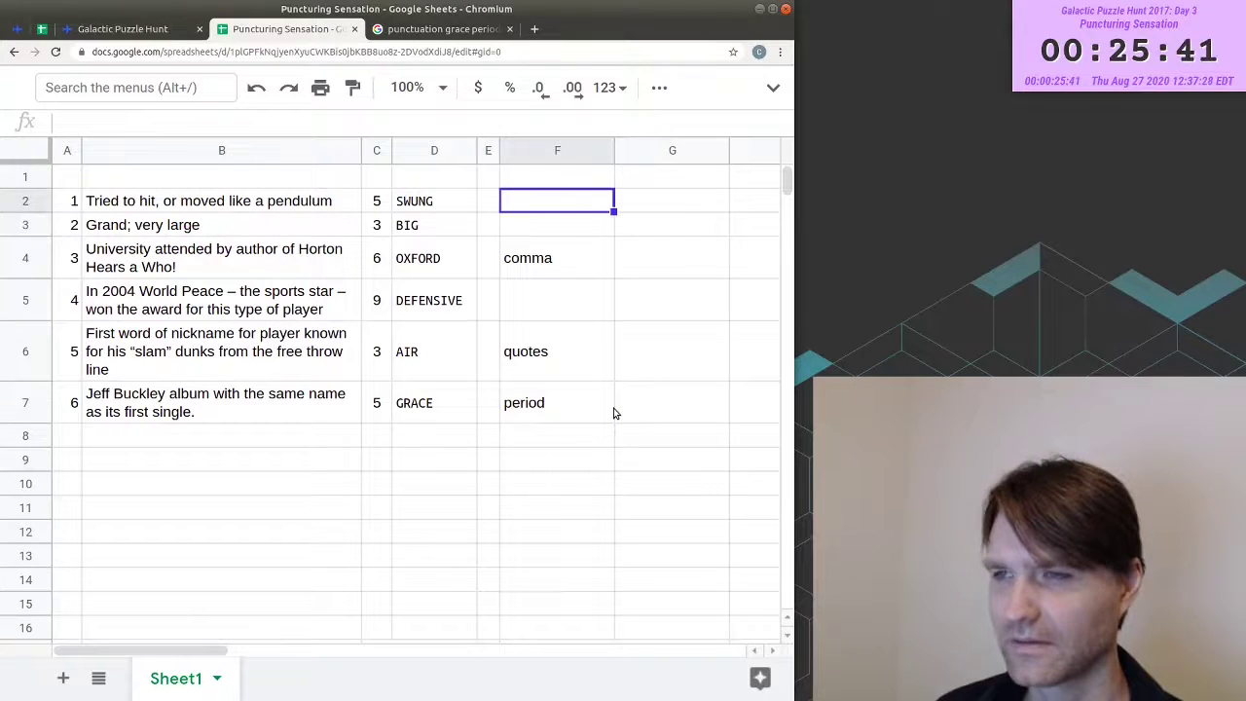
key(Down)
key(Down)
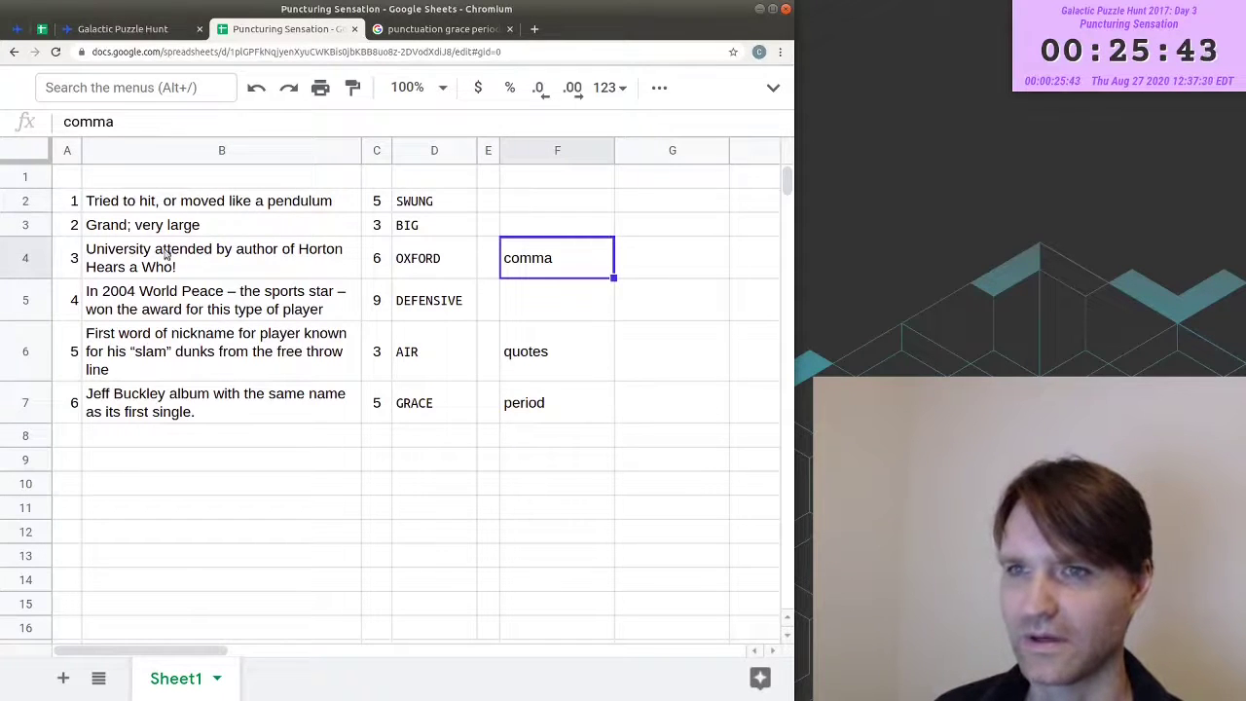
click(151, 208)
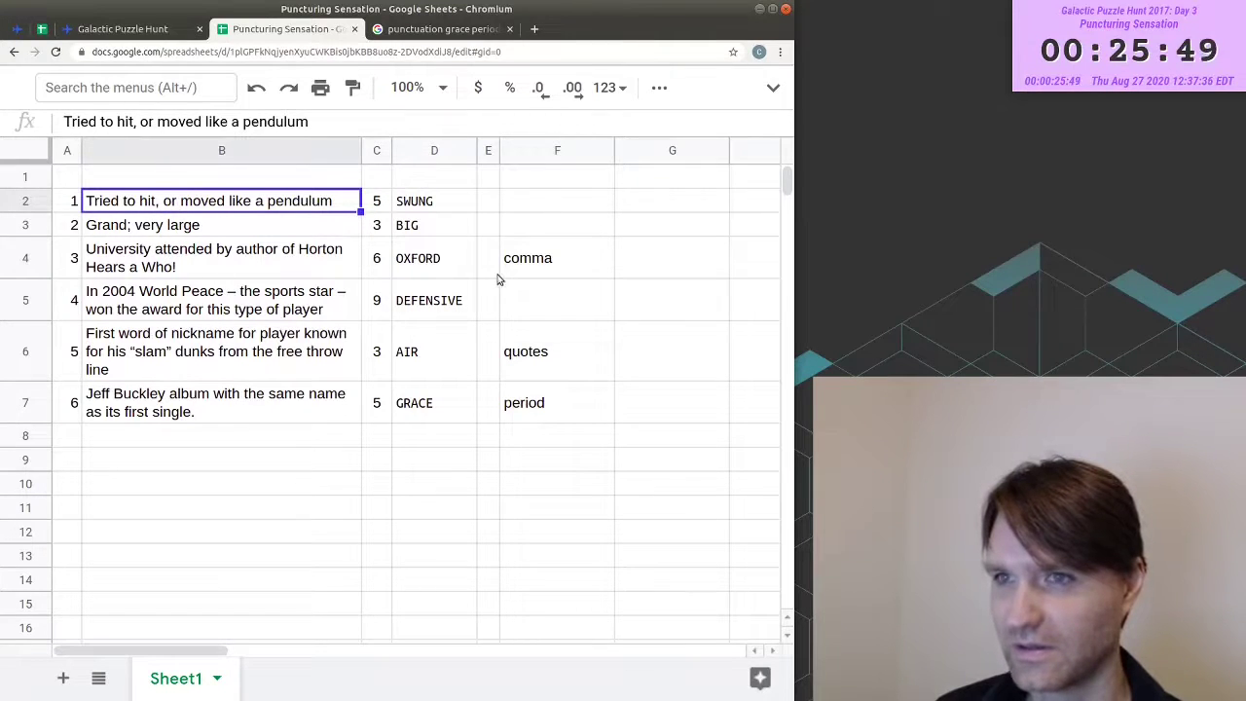
click(206, 365)
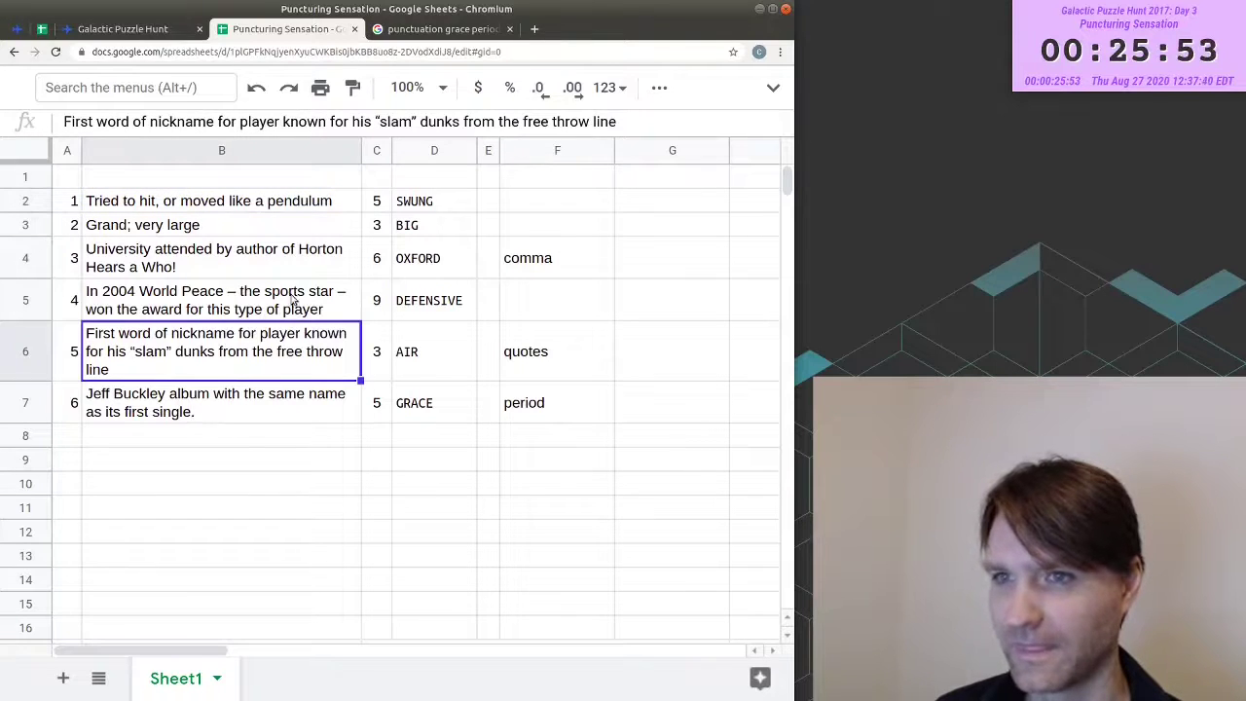
click(210, 423)
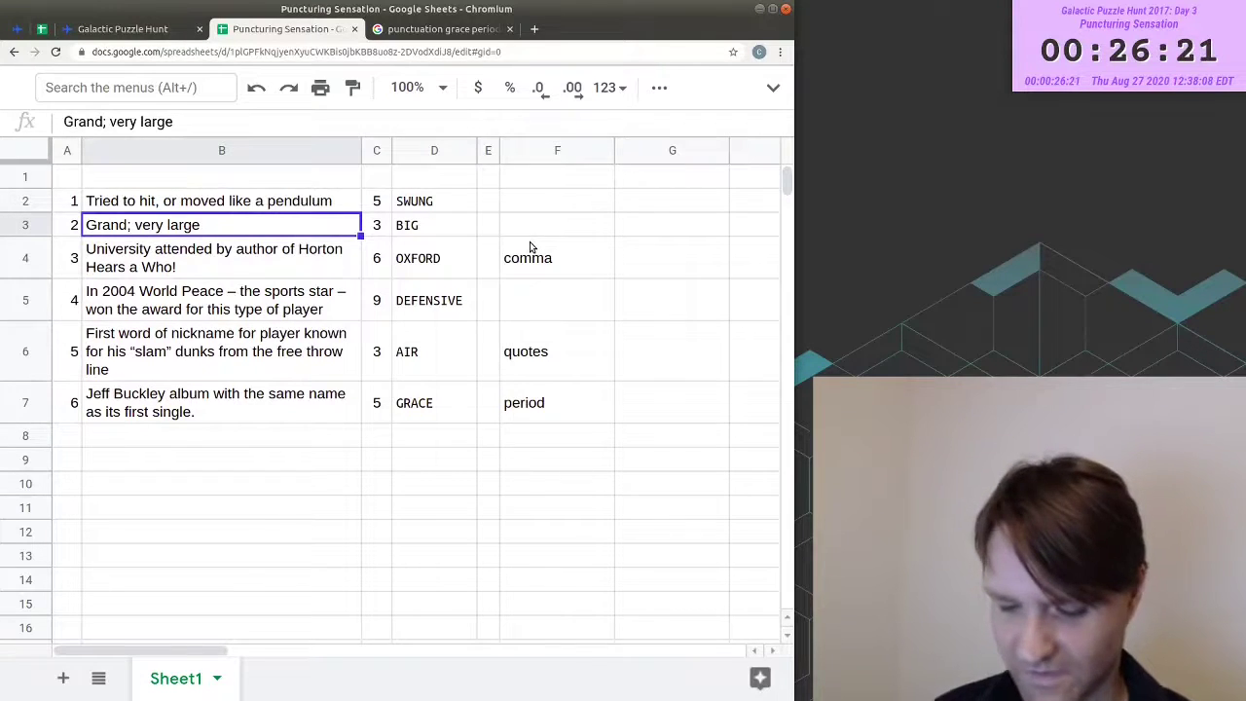
- Search the web for "defensive semicolon" in a new tab and check the Wikipedia page of that title
key(ctrl+t)
text(defensive)
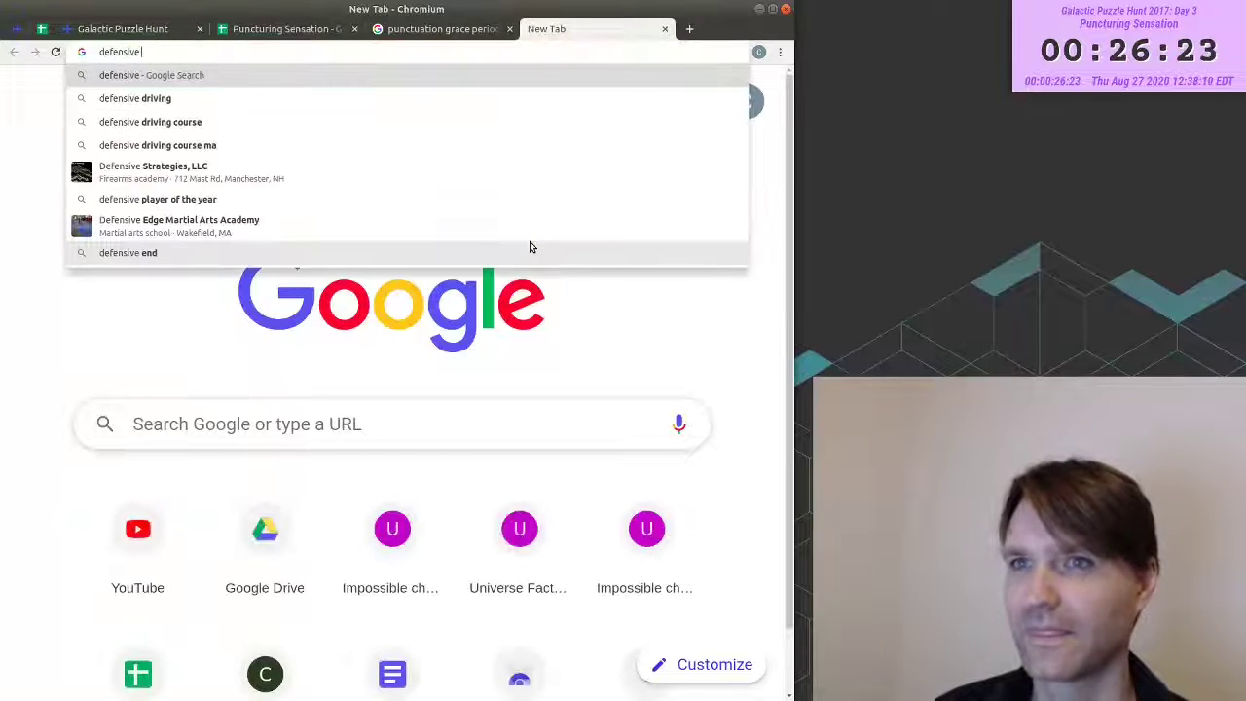
text( semicolon)
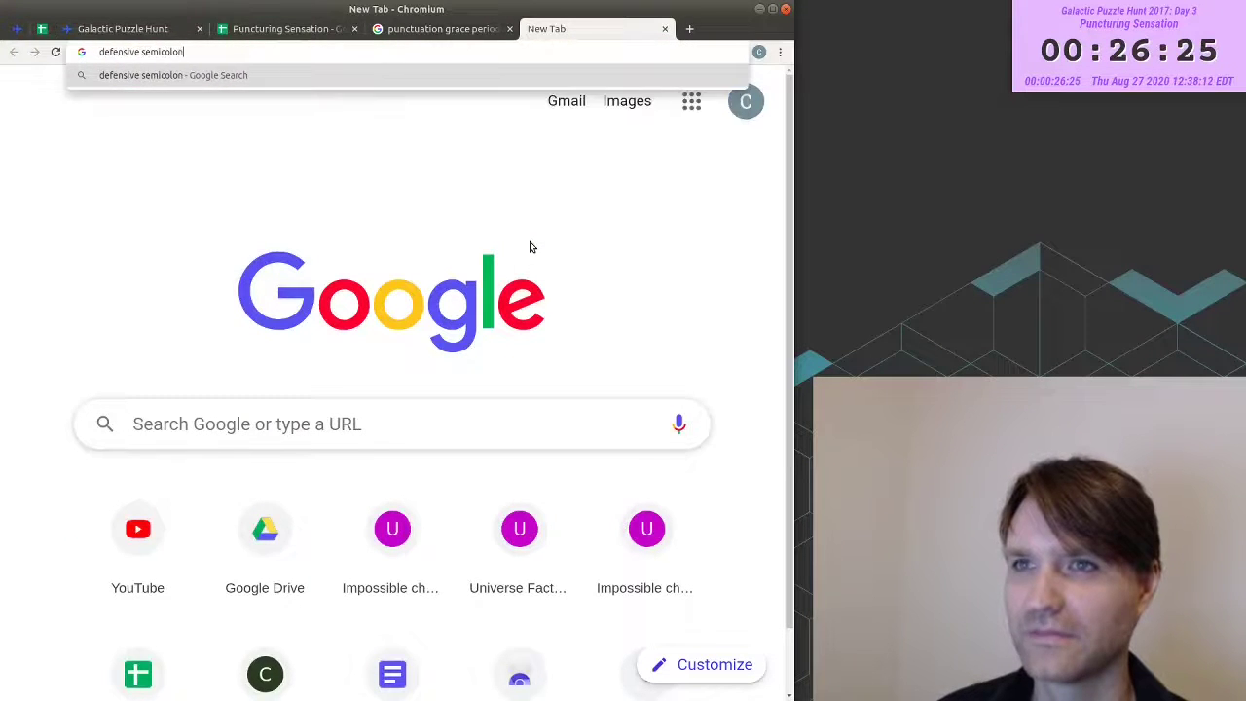
key(Return)
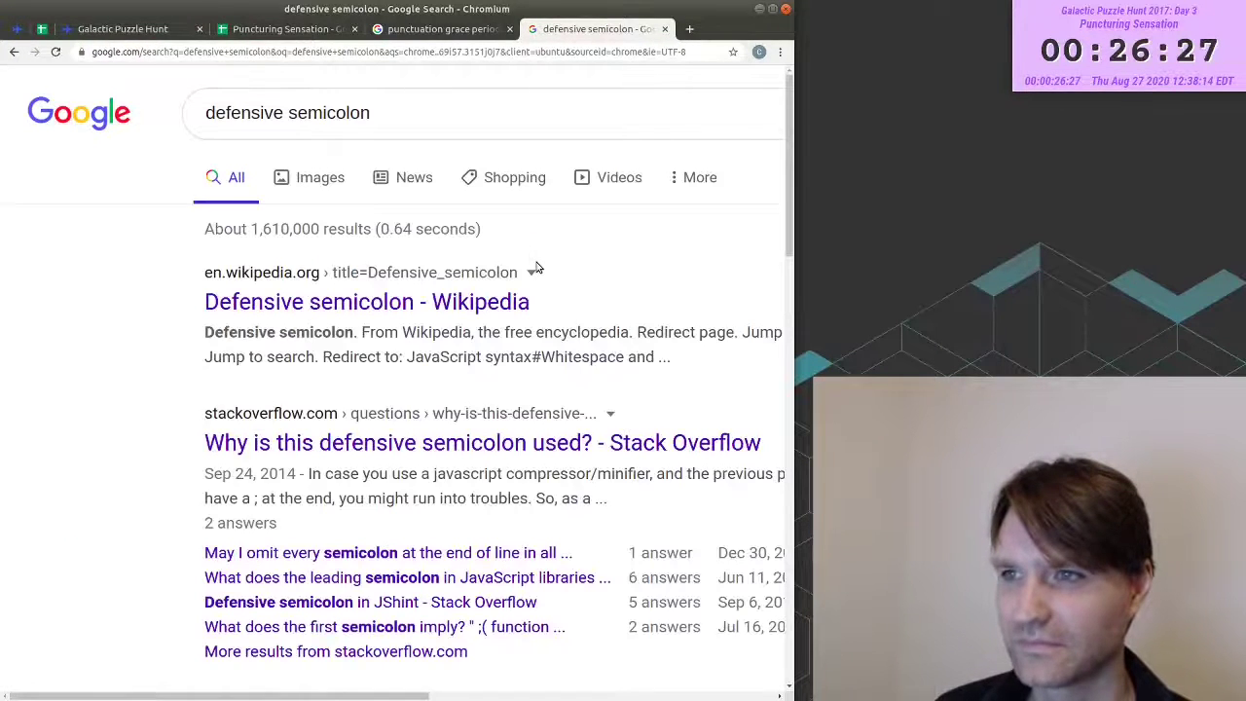
click(302, 302)
drag(202, 195, 409, 199)
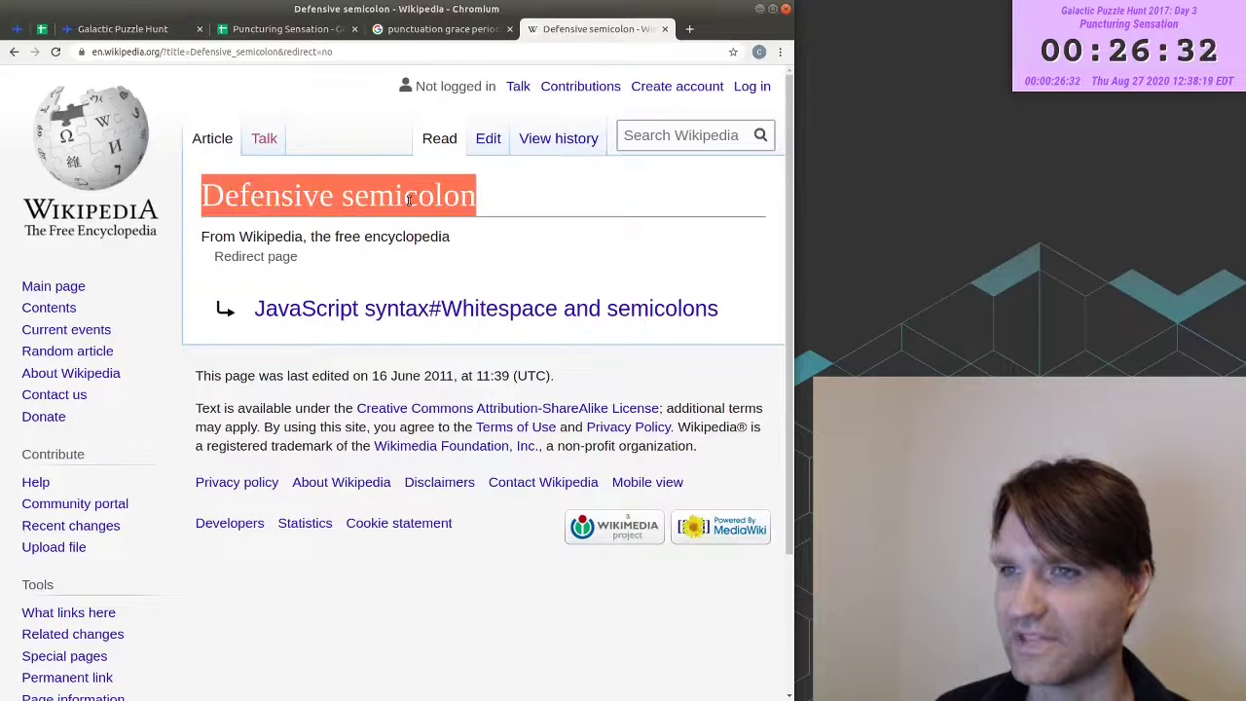
double_click(403, 195)
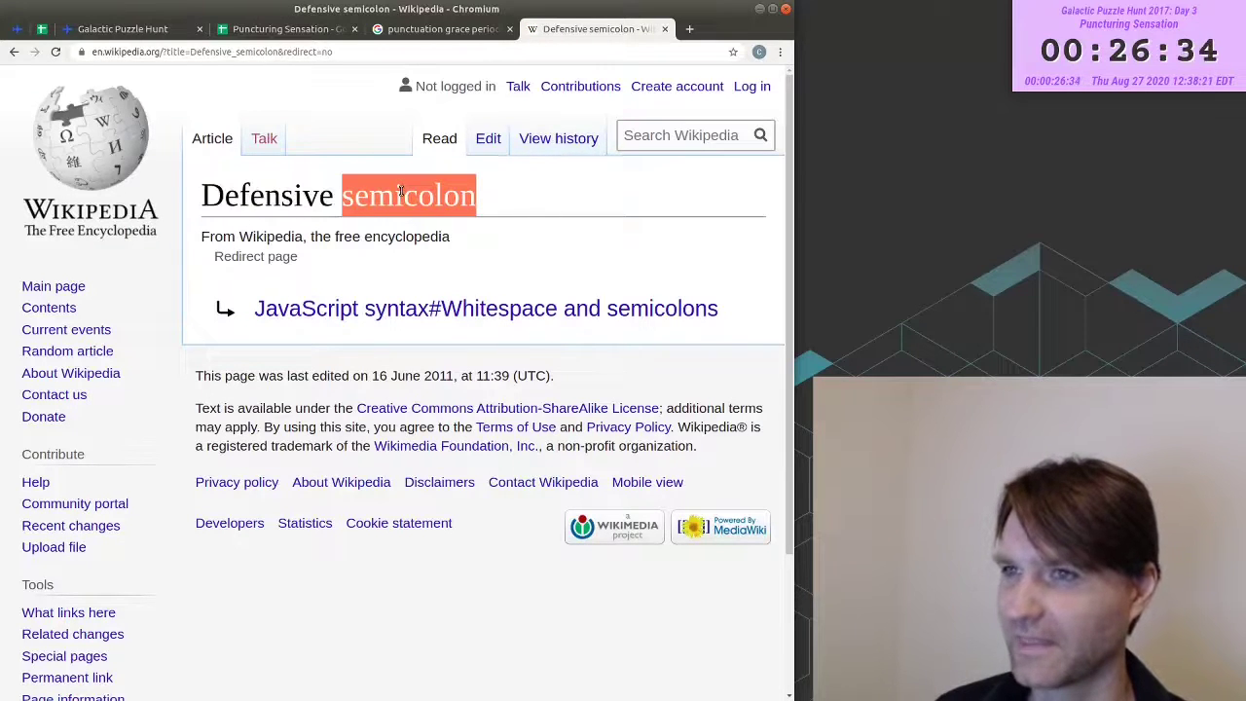
- Return to the spreadsheet and enter "semicolon" in F5 beside DEFENSIVE
key(ctrl+Page_Up)
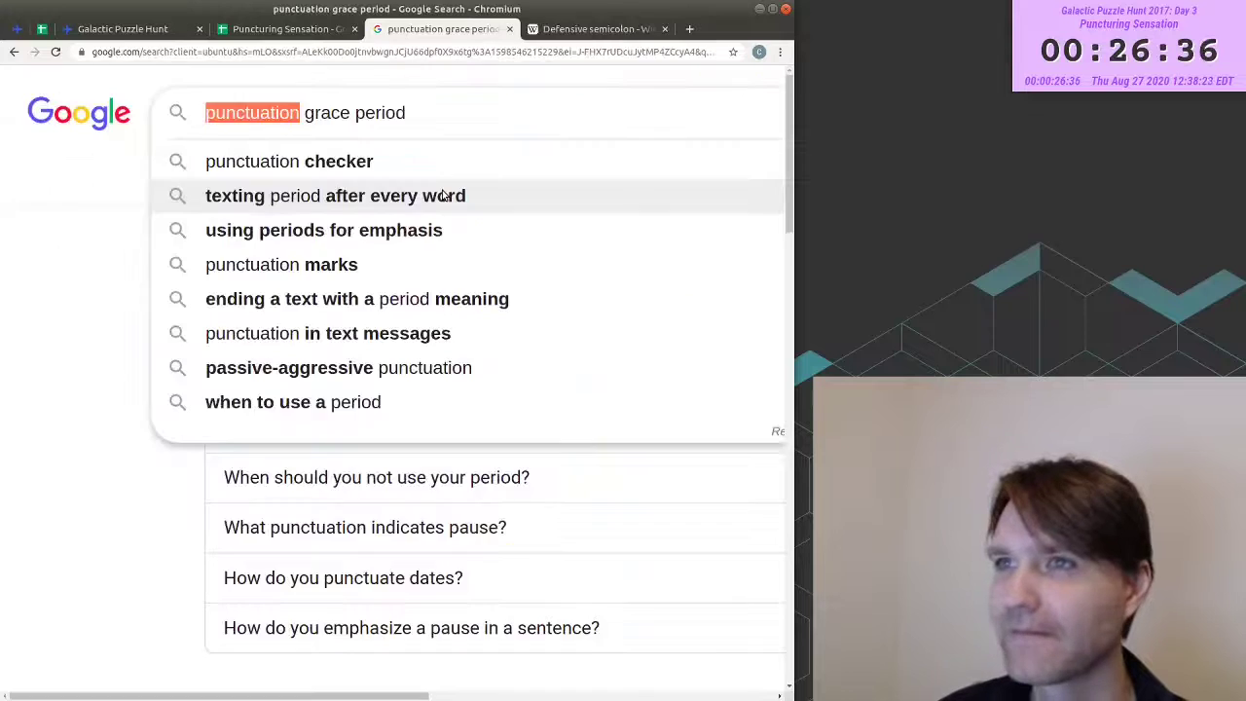
key(ctrl+Page_Up)
text(semico)
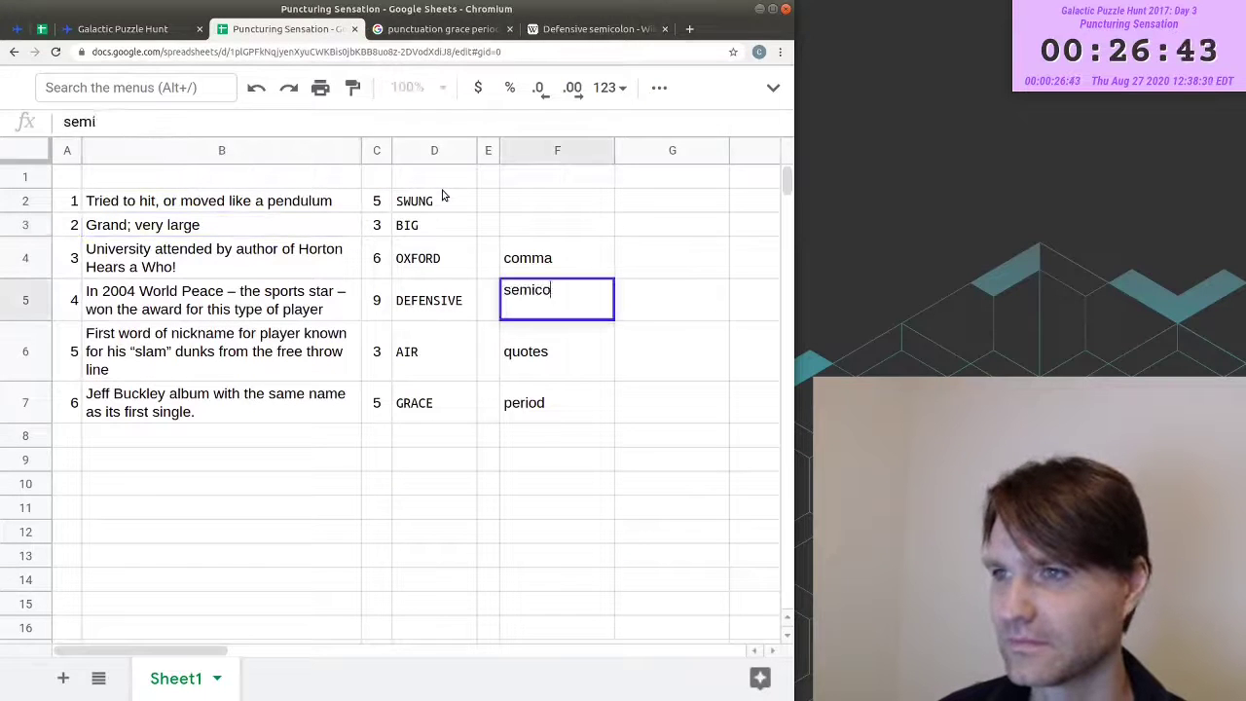
text(lon)
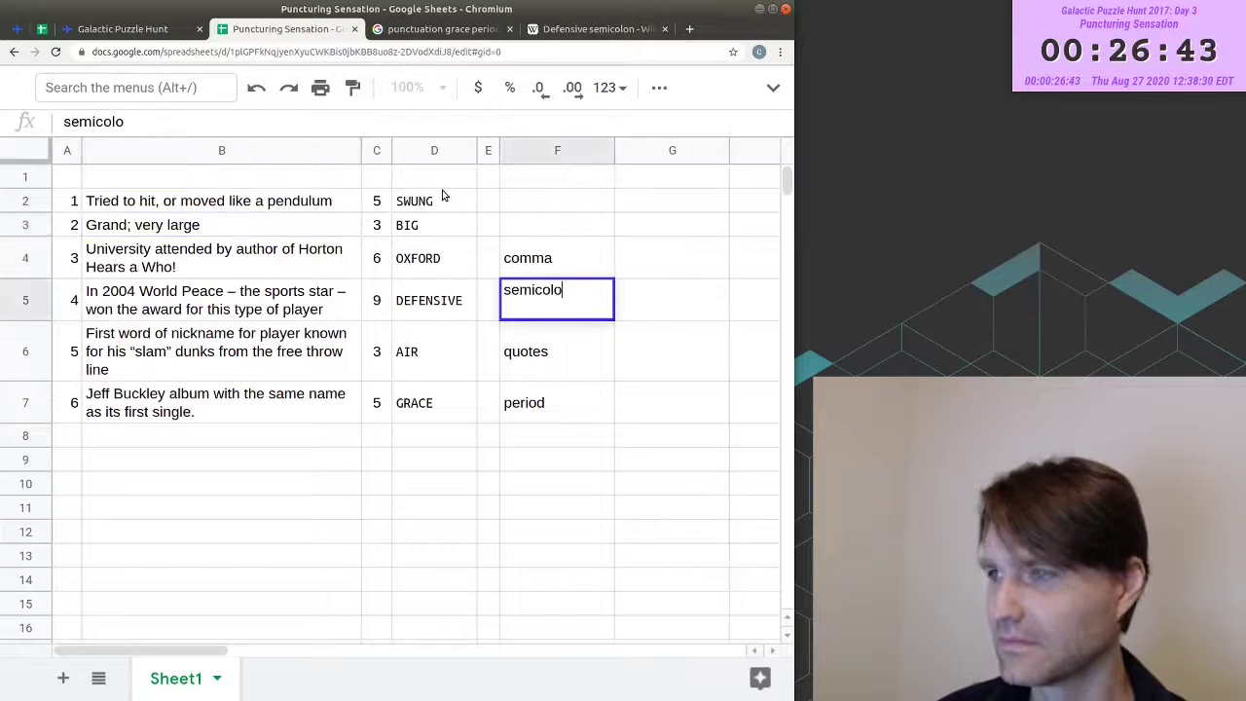
key(Return)
- Review the empty punctuation cell beside BIG and the clues for OXFORD and DEFENSIVE for the marks they contain
key(Up)
key(Up)
key(Up)
key(Left)
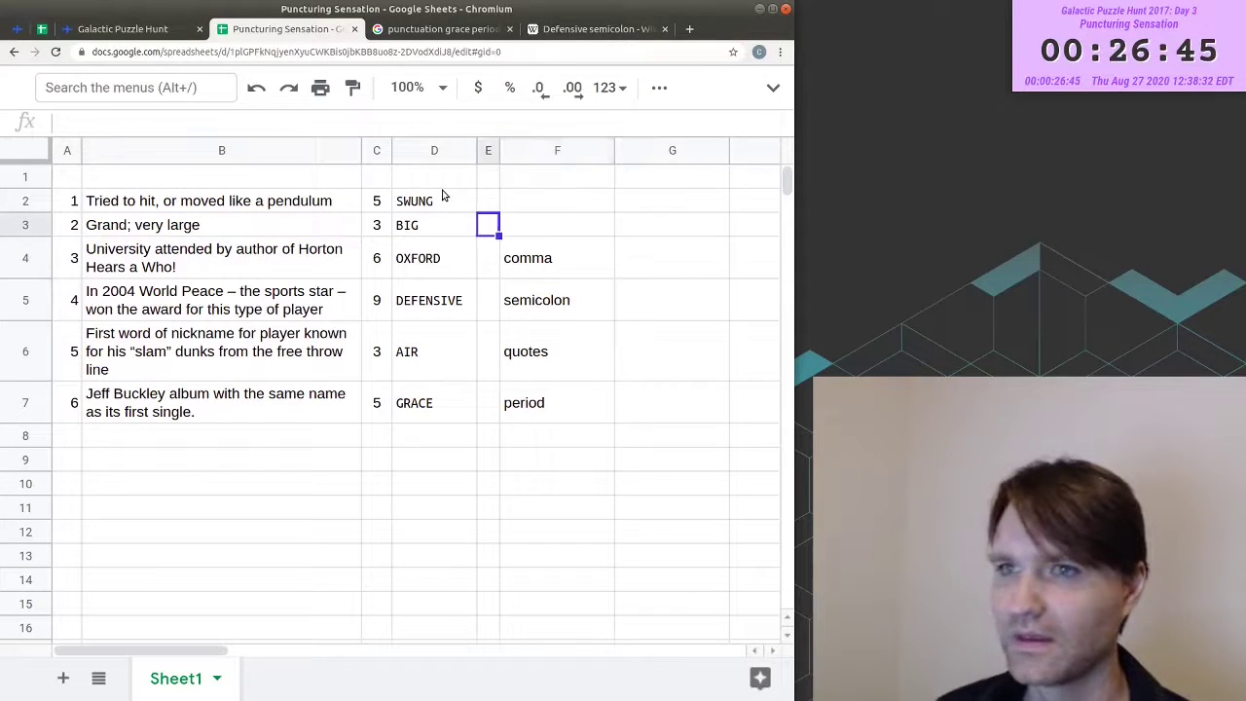
key(Right)
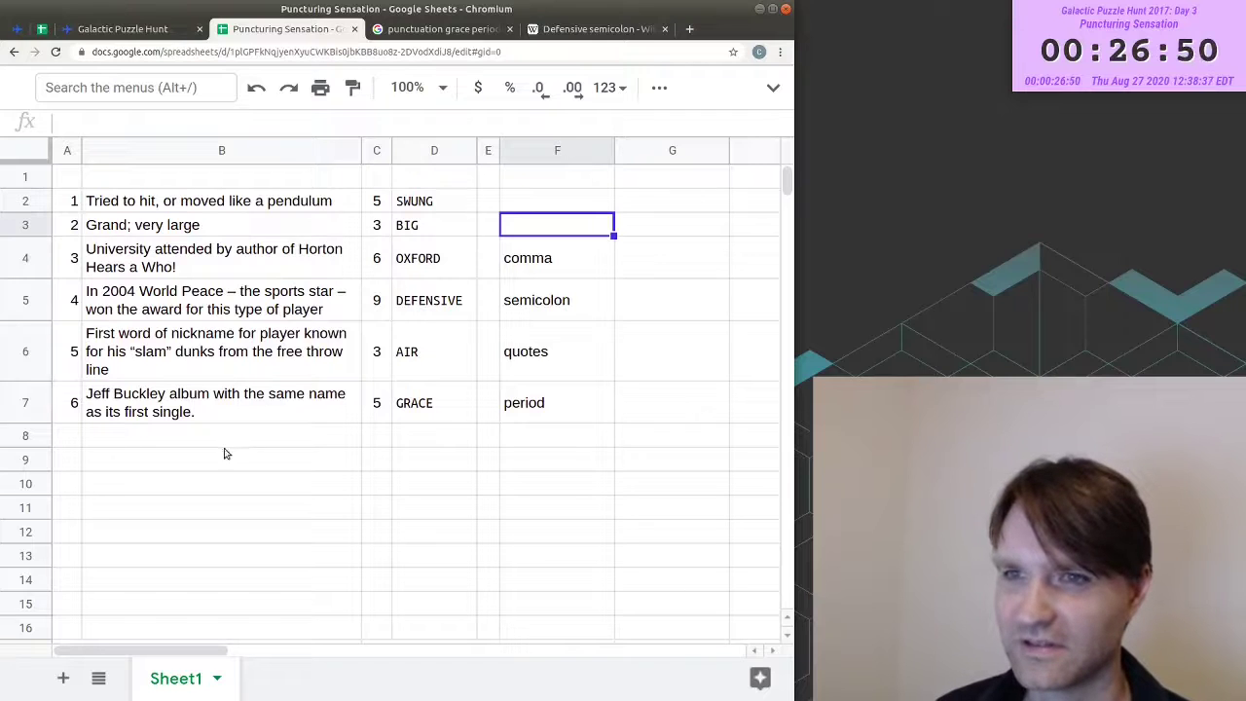
click(251, 296)
click(160, 263)
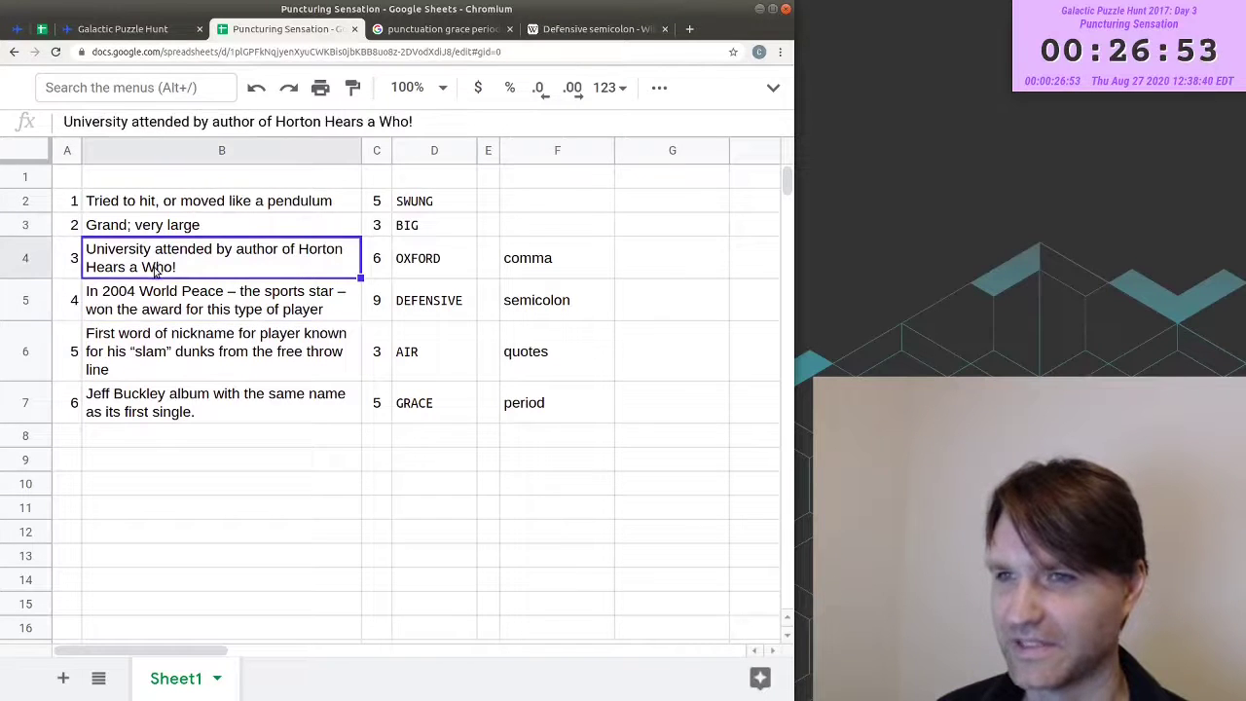
shift+click(295, 290)
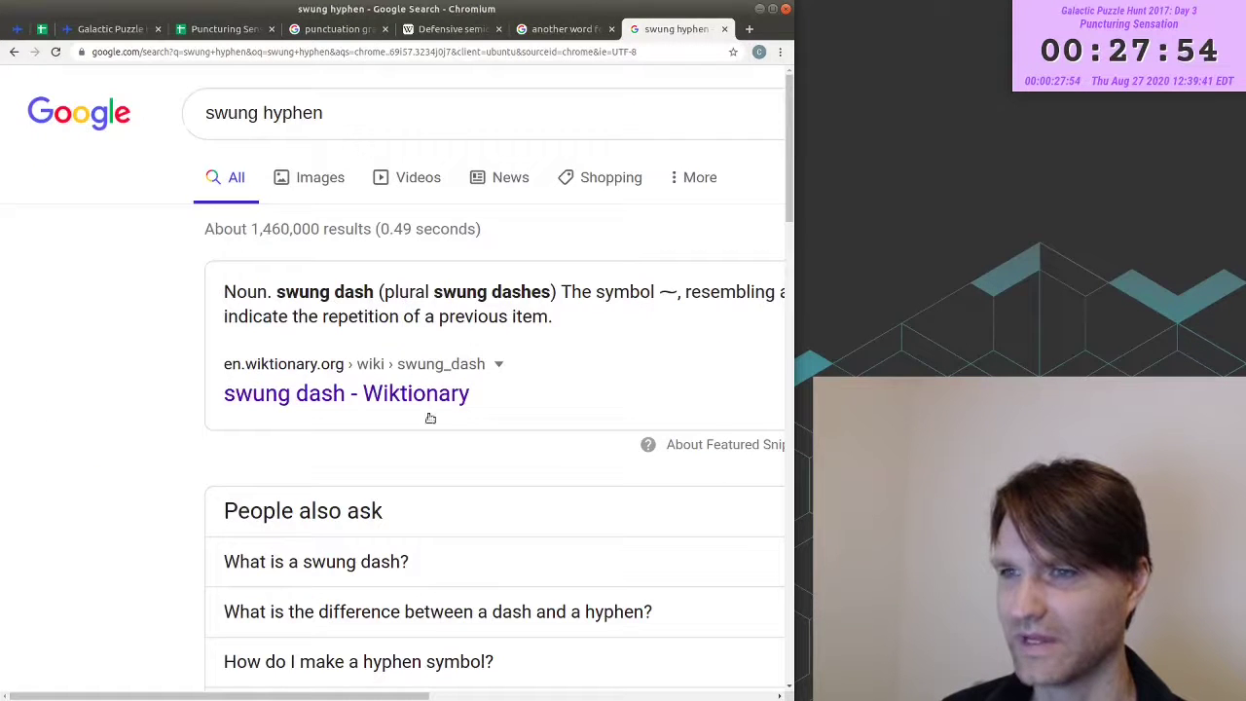
- Check the Wiktionary entry for "swung dash" from the search results, and return to the punctuation words in column F
click(295, 401)
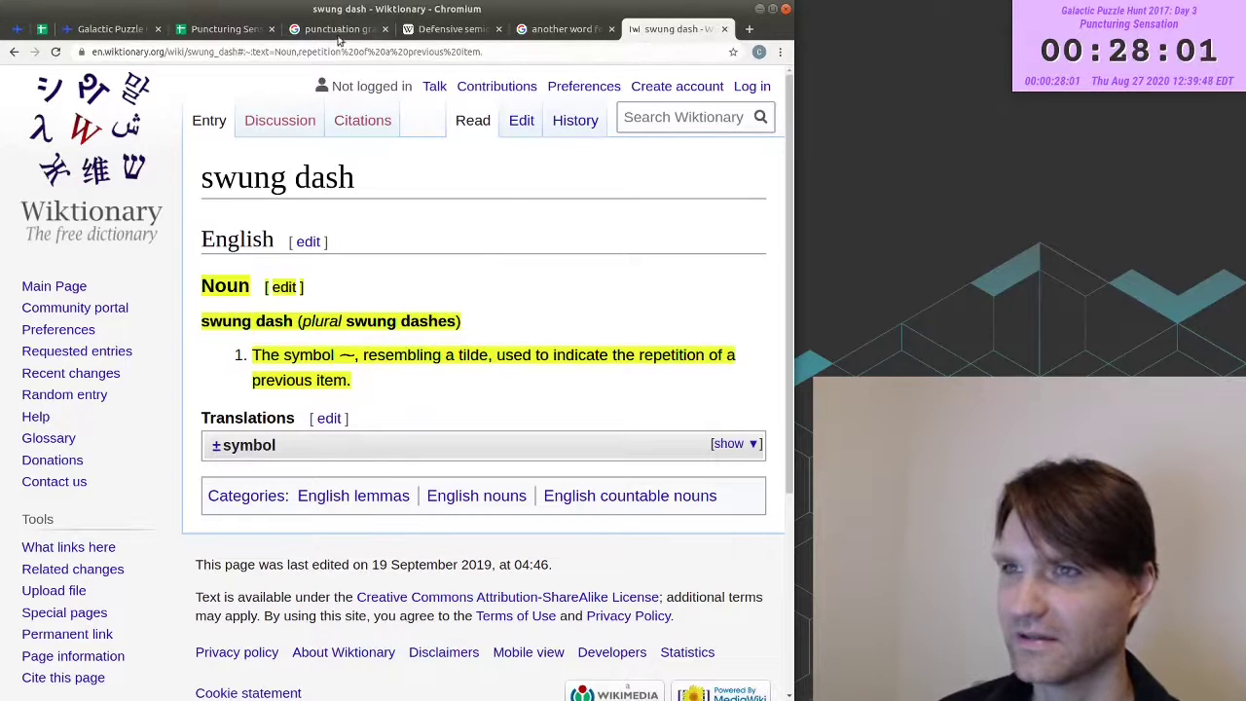
key(ctrl+4)
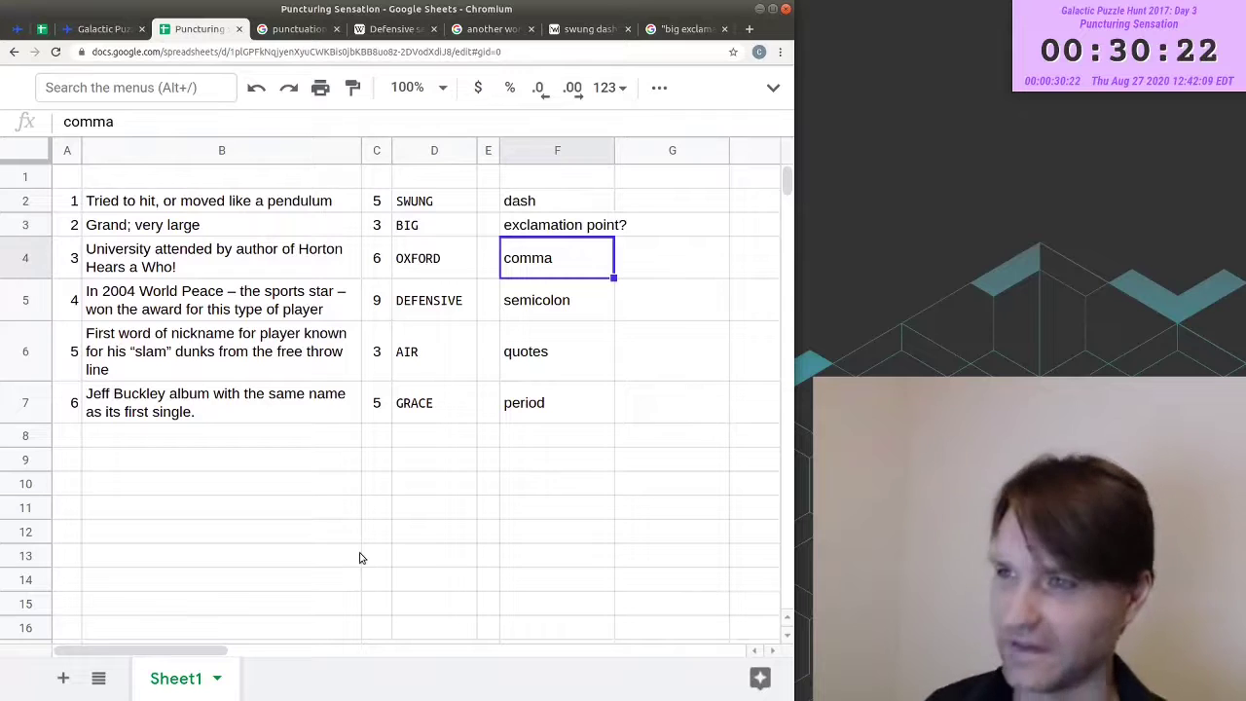
key(Up)
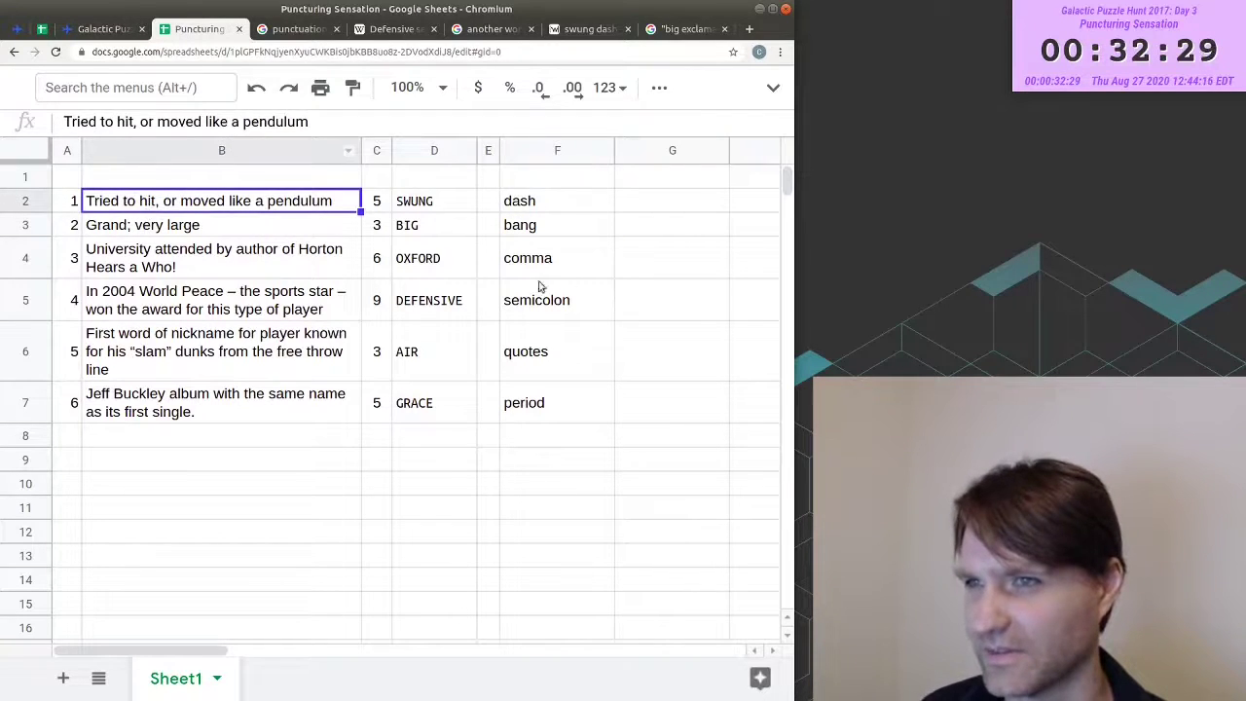
- List the answers reordered by clue punctuation in column G, with OXFORD in G2 and SWUNG in G5, and enter "period" in H7
drag(532, 267, 422, 268)
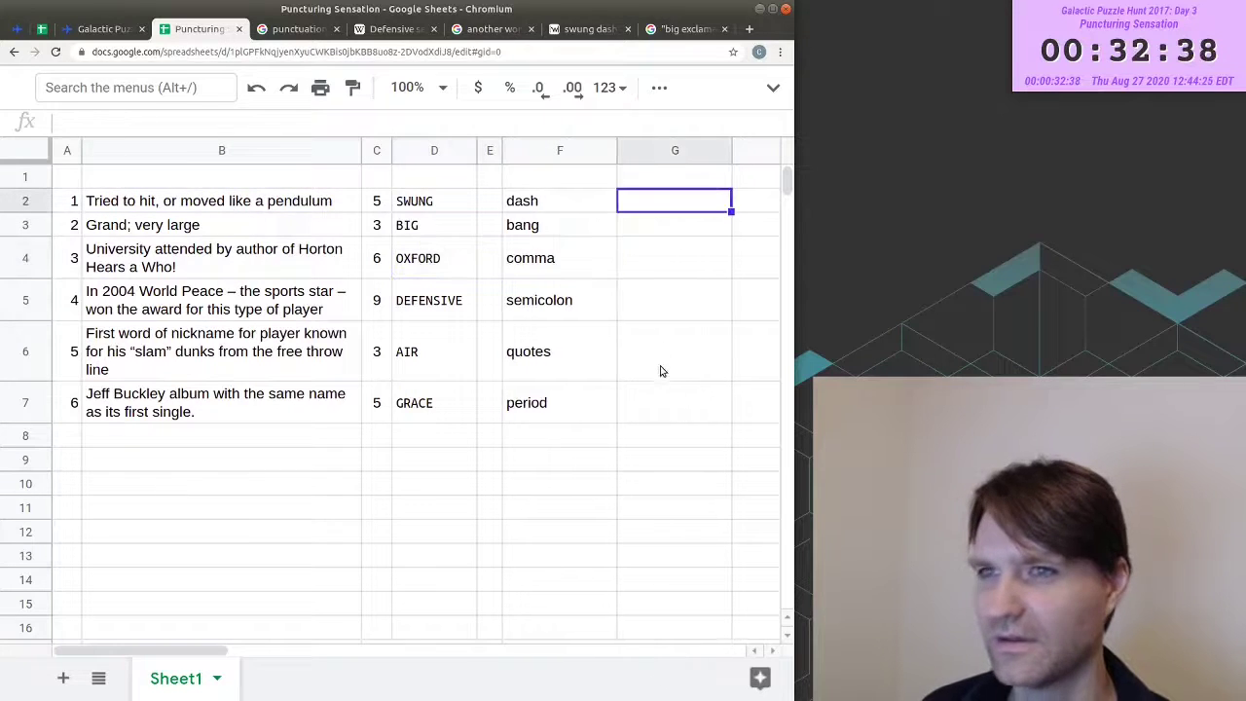
text(OXFORD)
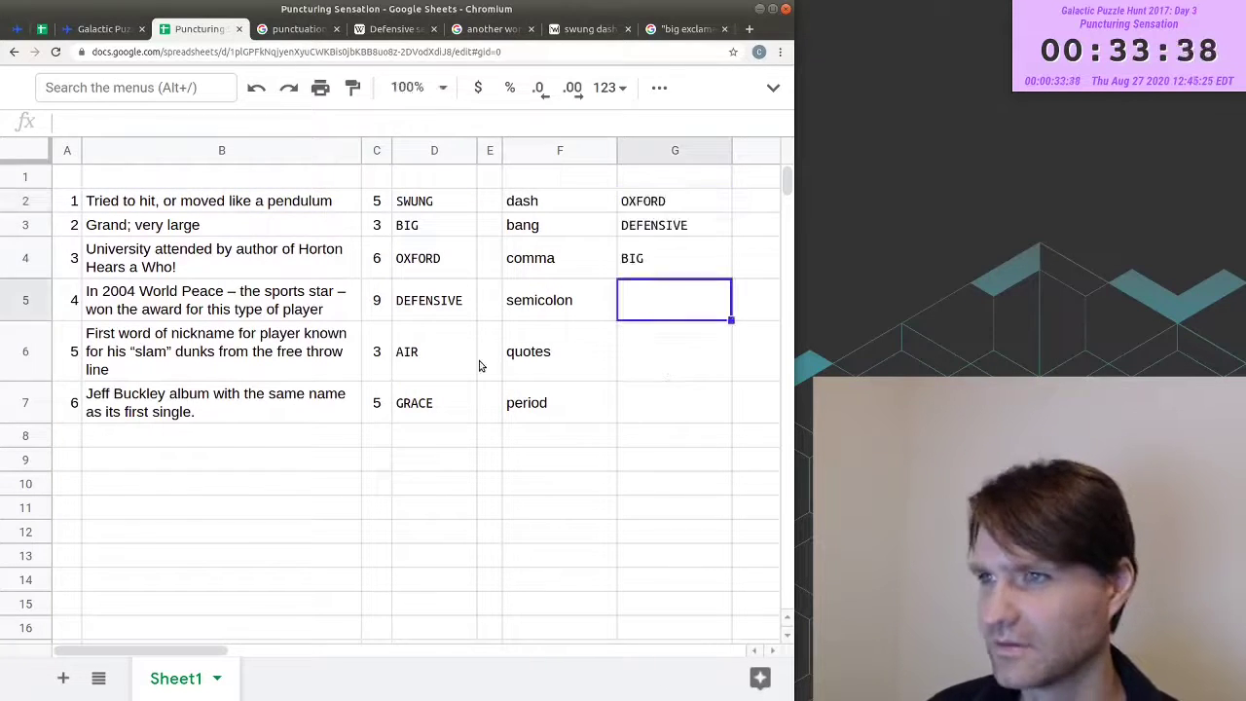
text(SWUNG)
key(Return)
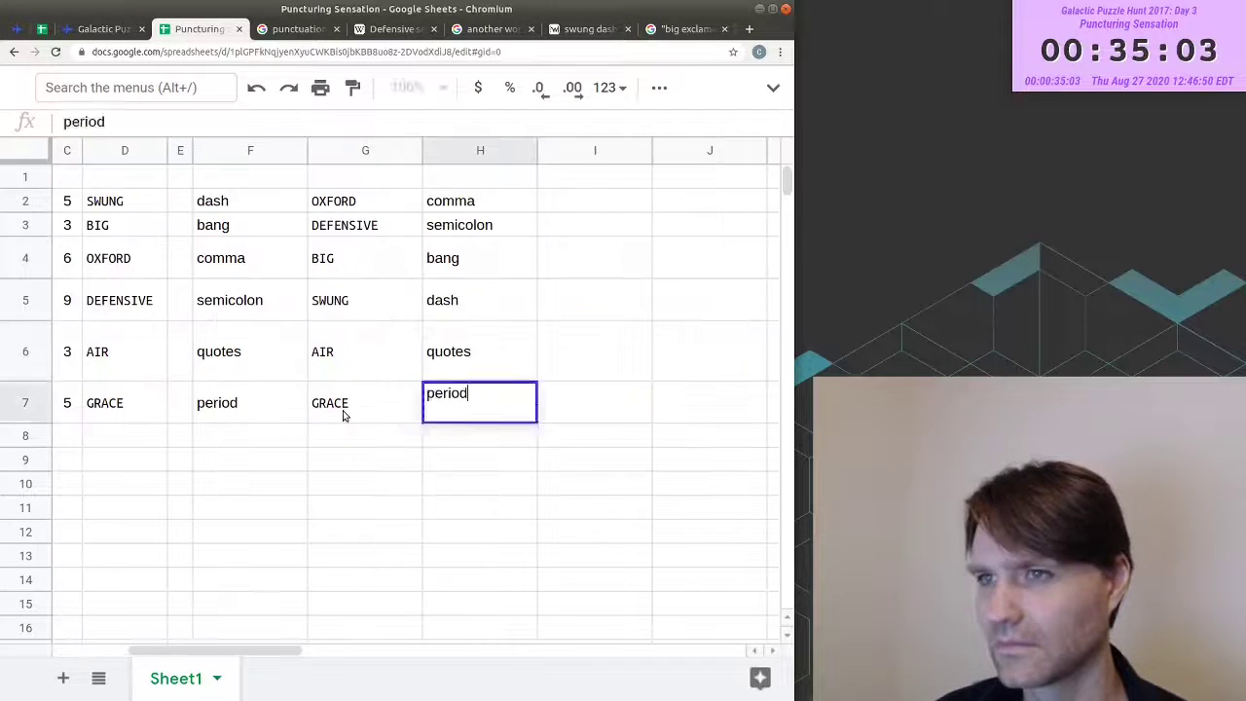
key(Return)
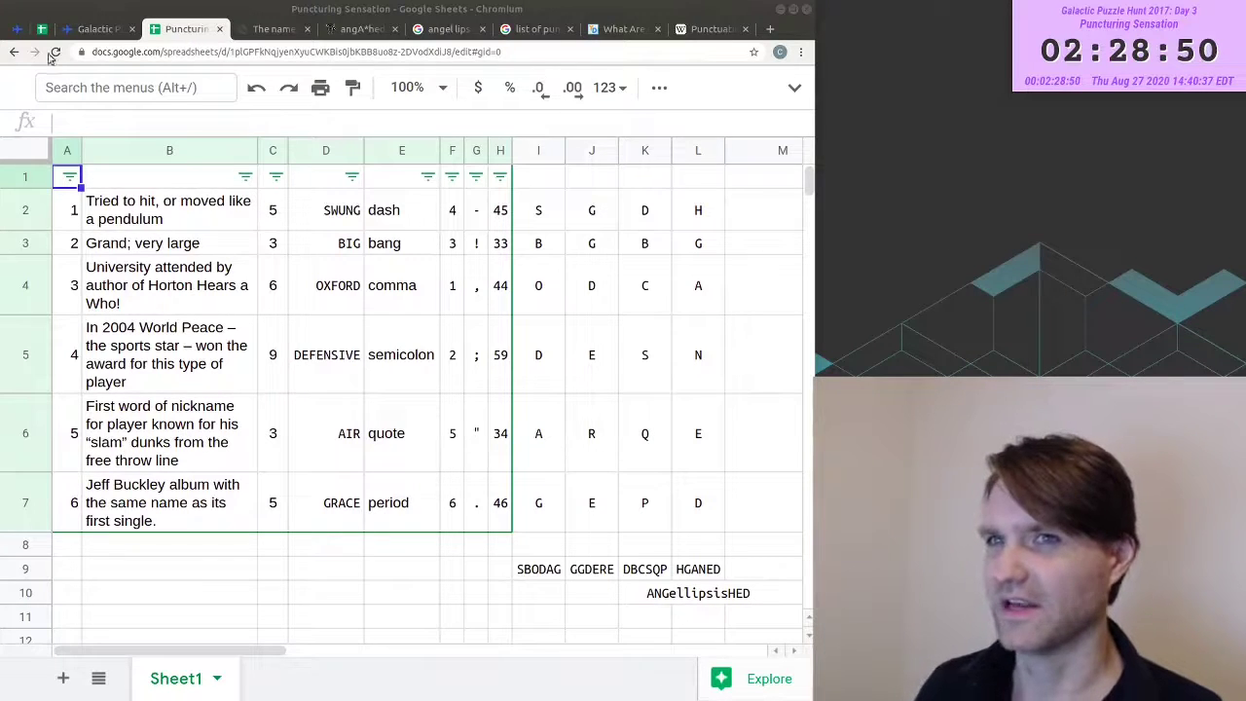
- Switch to the Puncturing Sensation puzzle page and review its clues, answer blanks and title
click(97, 29)
double_click(98, 360)
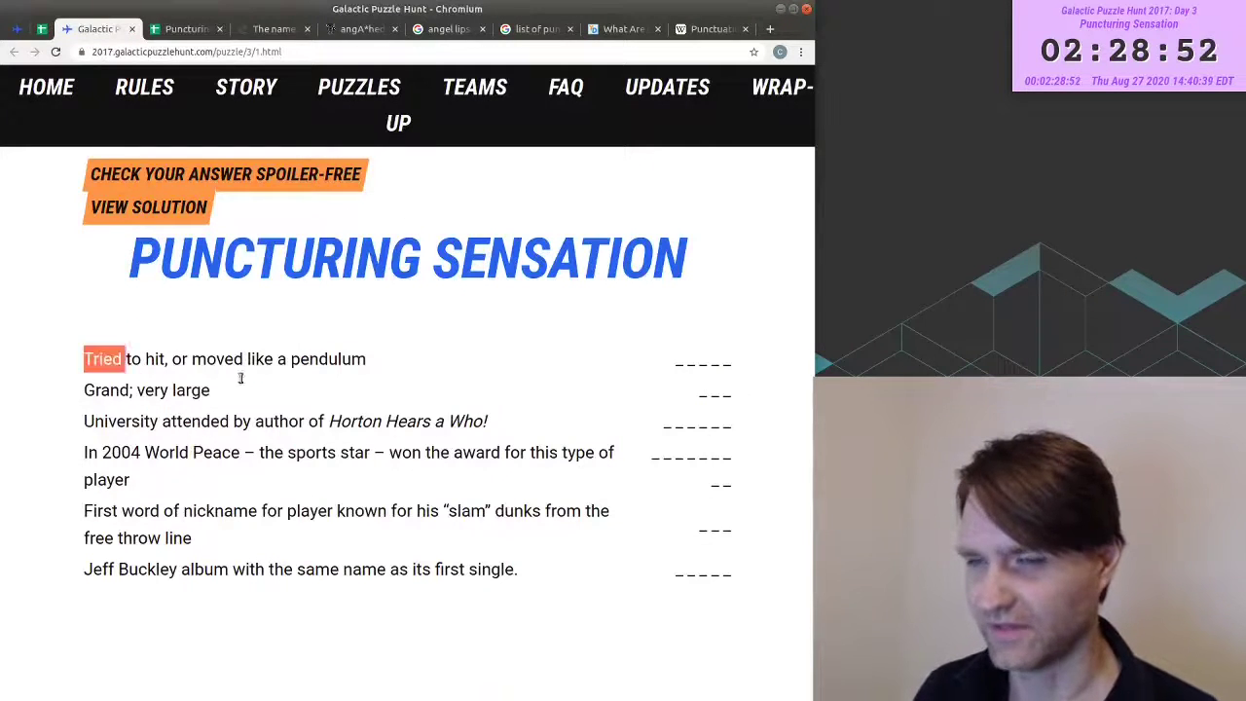
shift+click(726, 587)
click(749, 586)
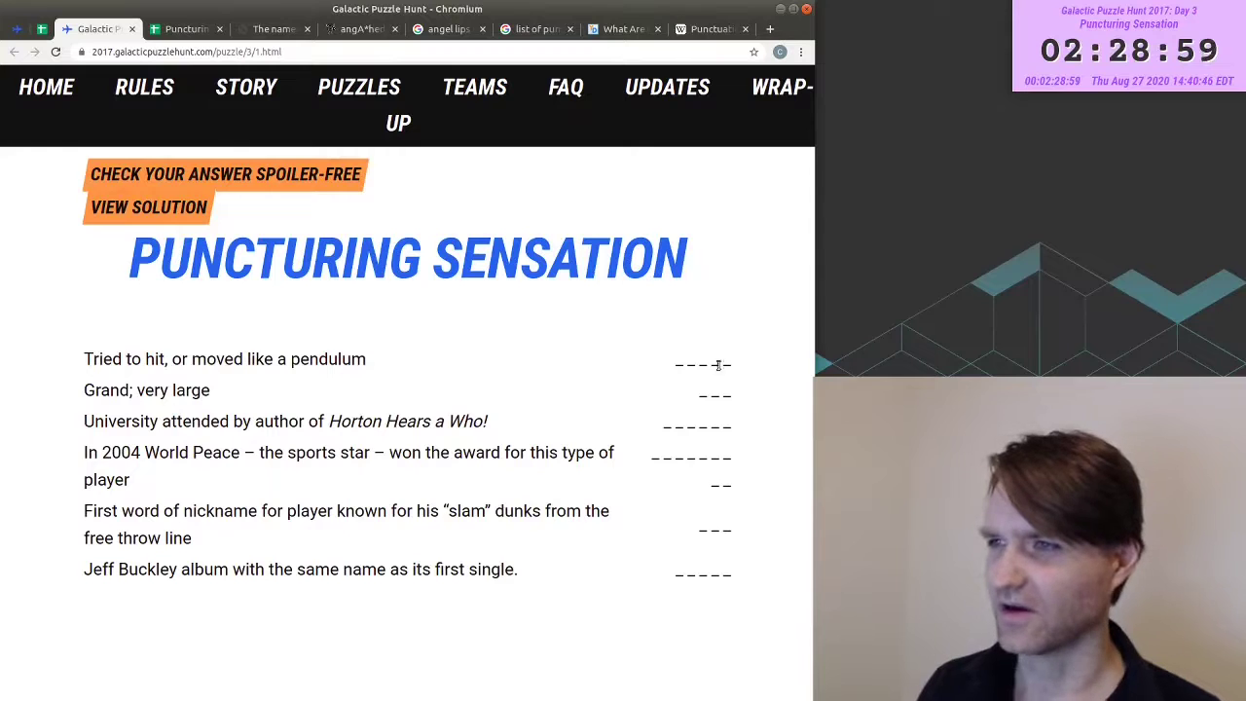
drag(681, 363, 734, 556)
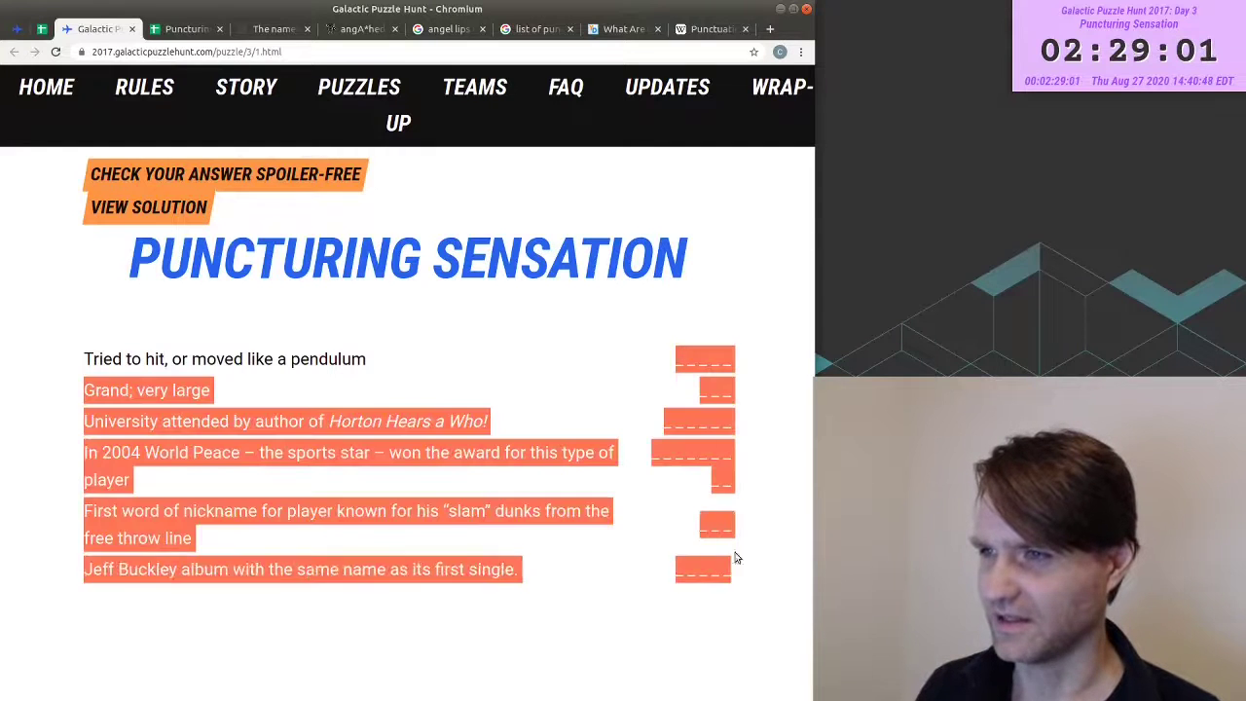
click(717, 368)
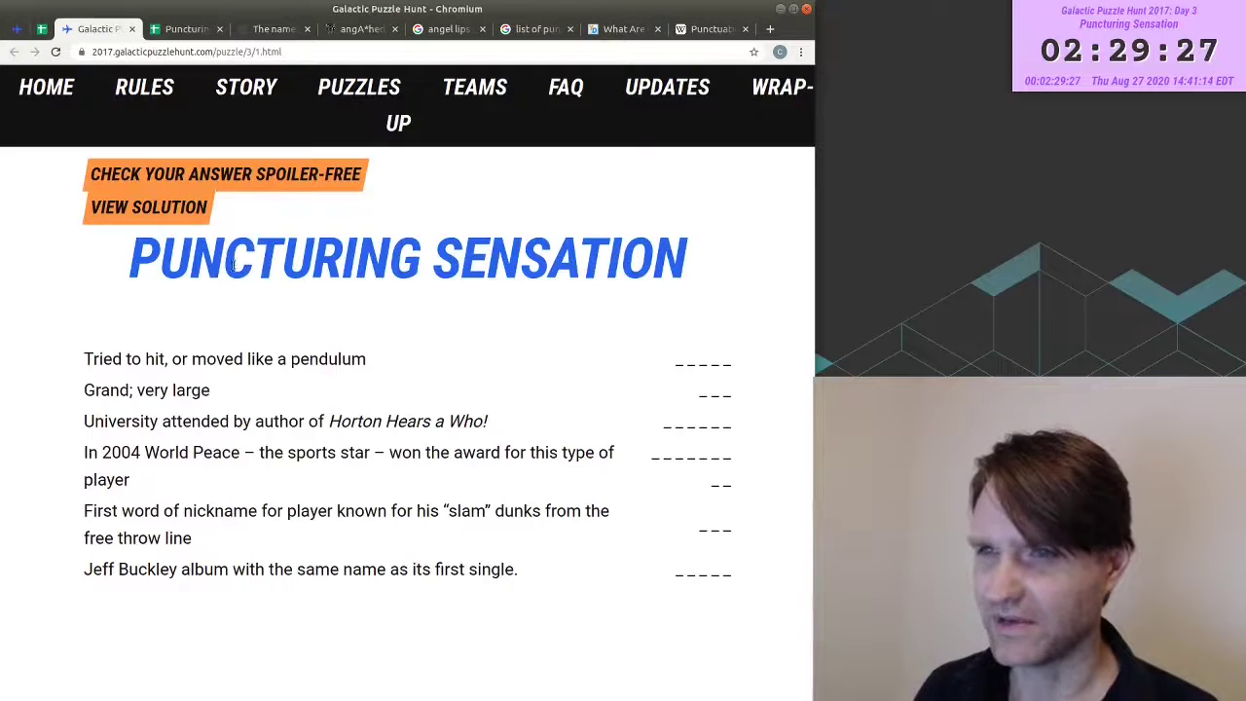
drag(136, 257, 669, 276)
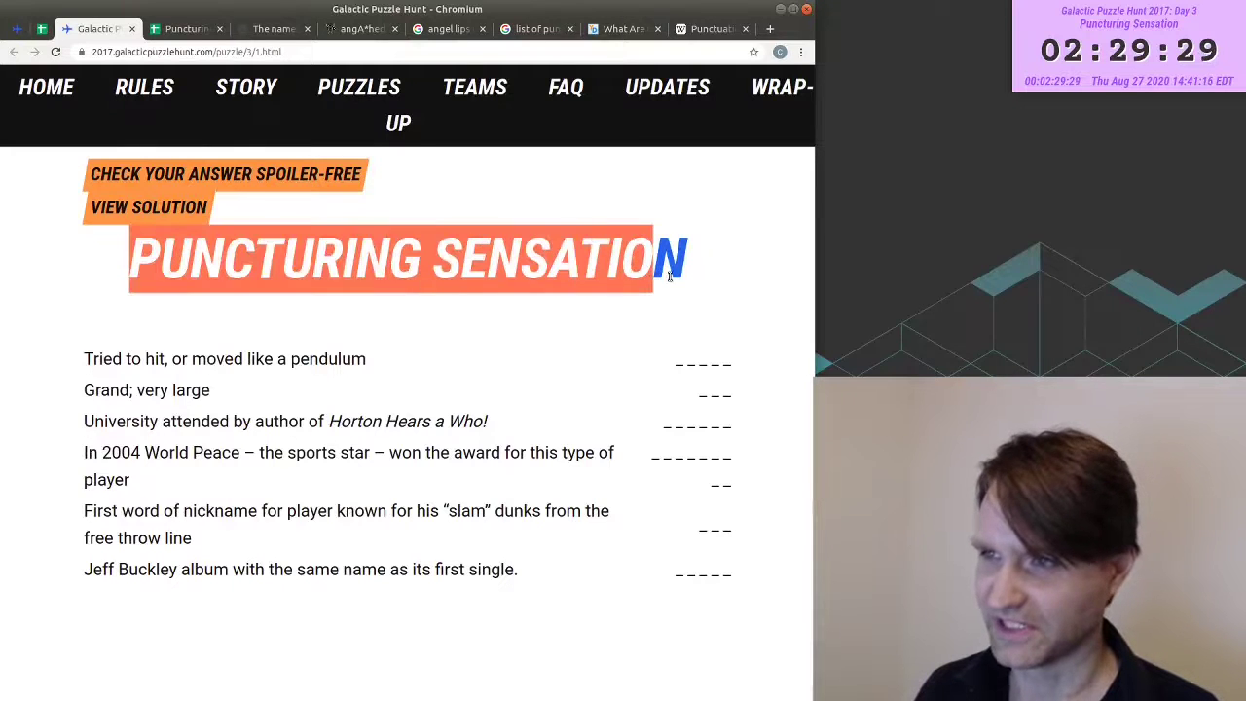
click(340, 263)
drag(313, 262, 548, 268)
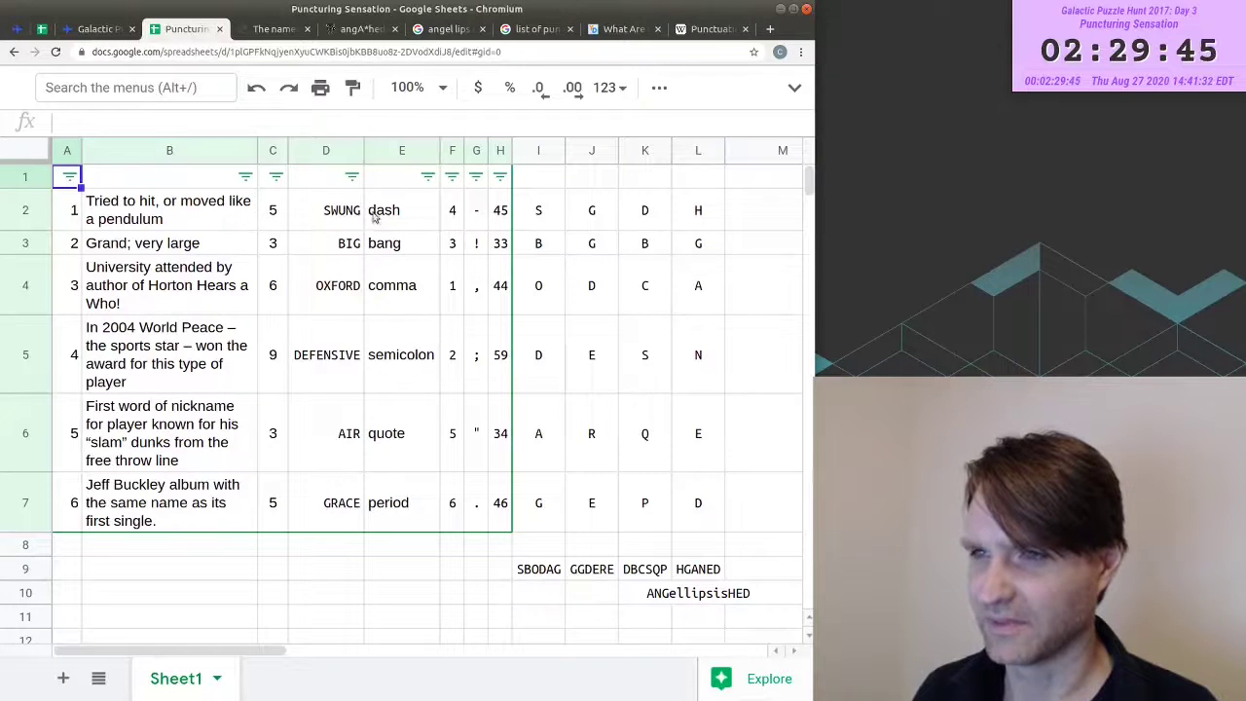
- Return to the spreadsheet, check the clues in B2 to B4, and sort the table in ascending order by column F
click(171, 207)
click(156, 241)
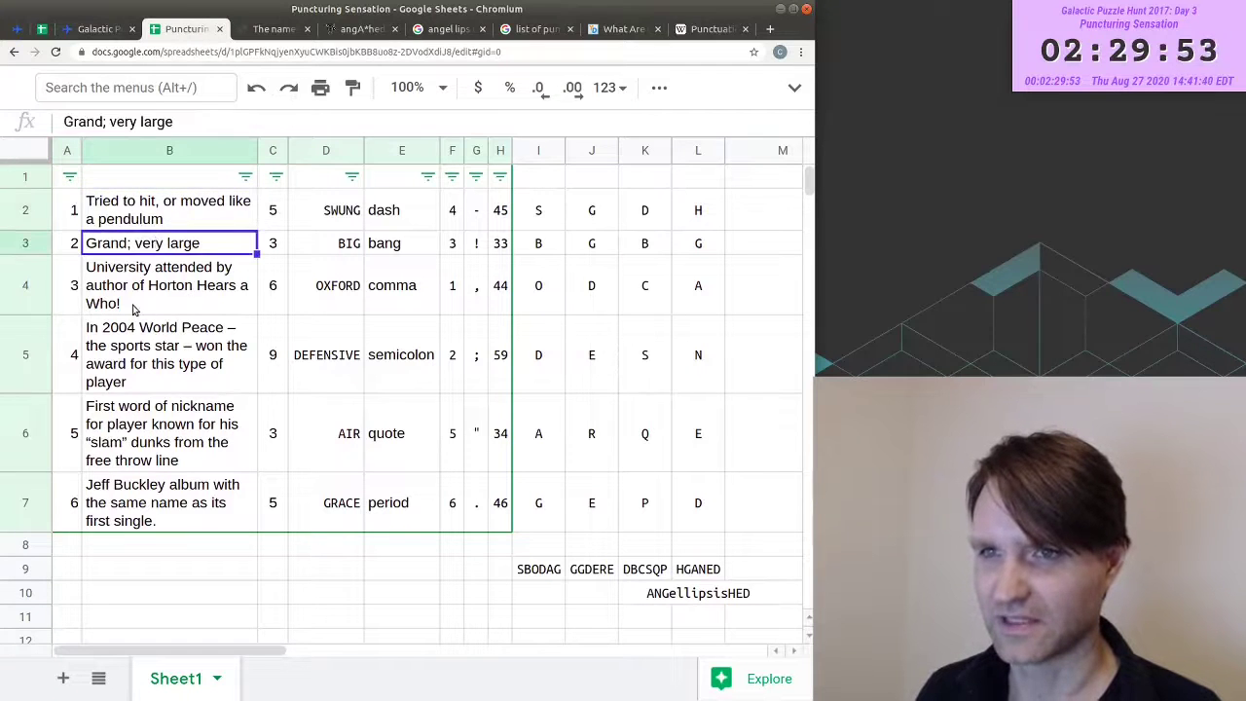
click(135, 307)
click(427, 177)
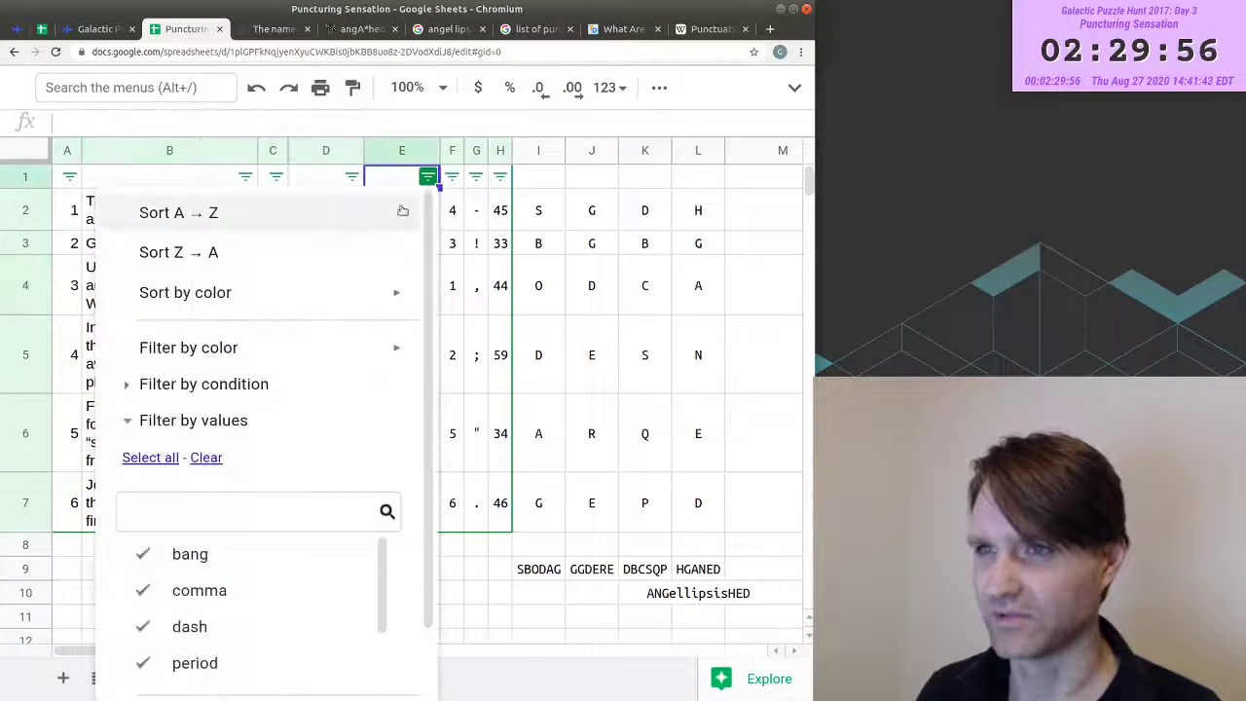
click(358, 218)
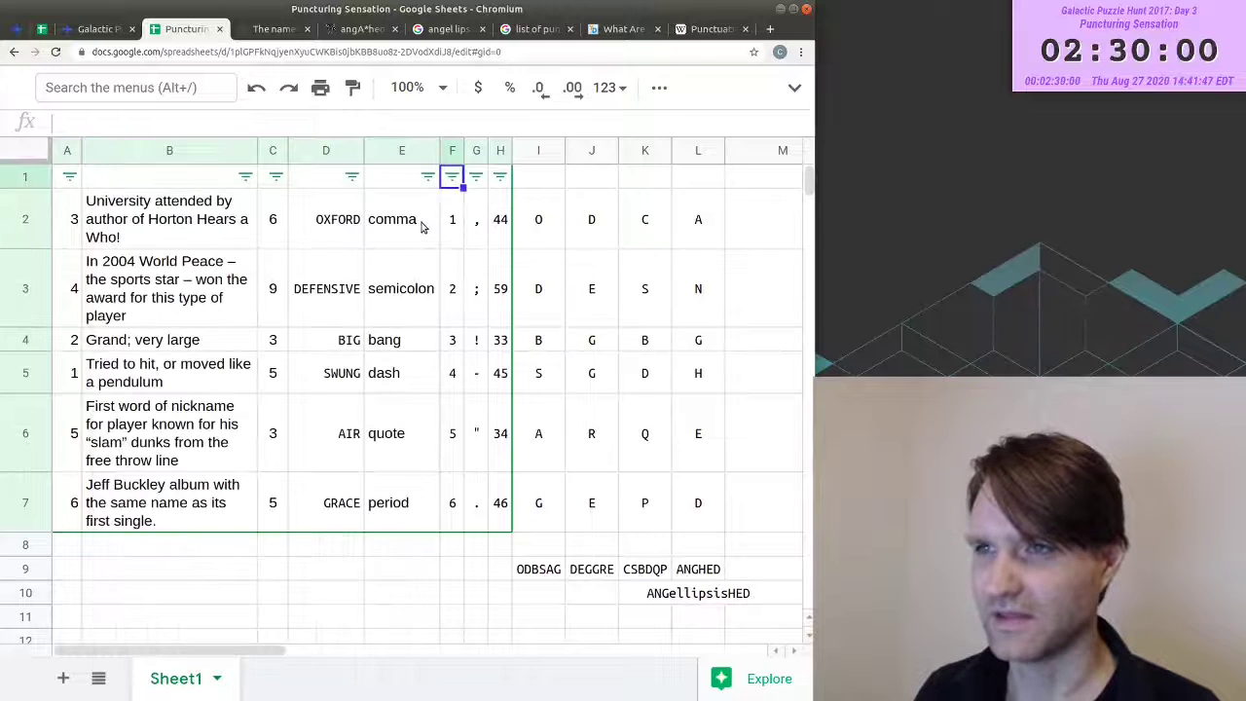
- Examine the punctuation words in column E, their last letters in column L and the combined text in L10
drag(423, 226, 408, 506)
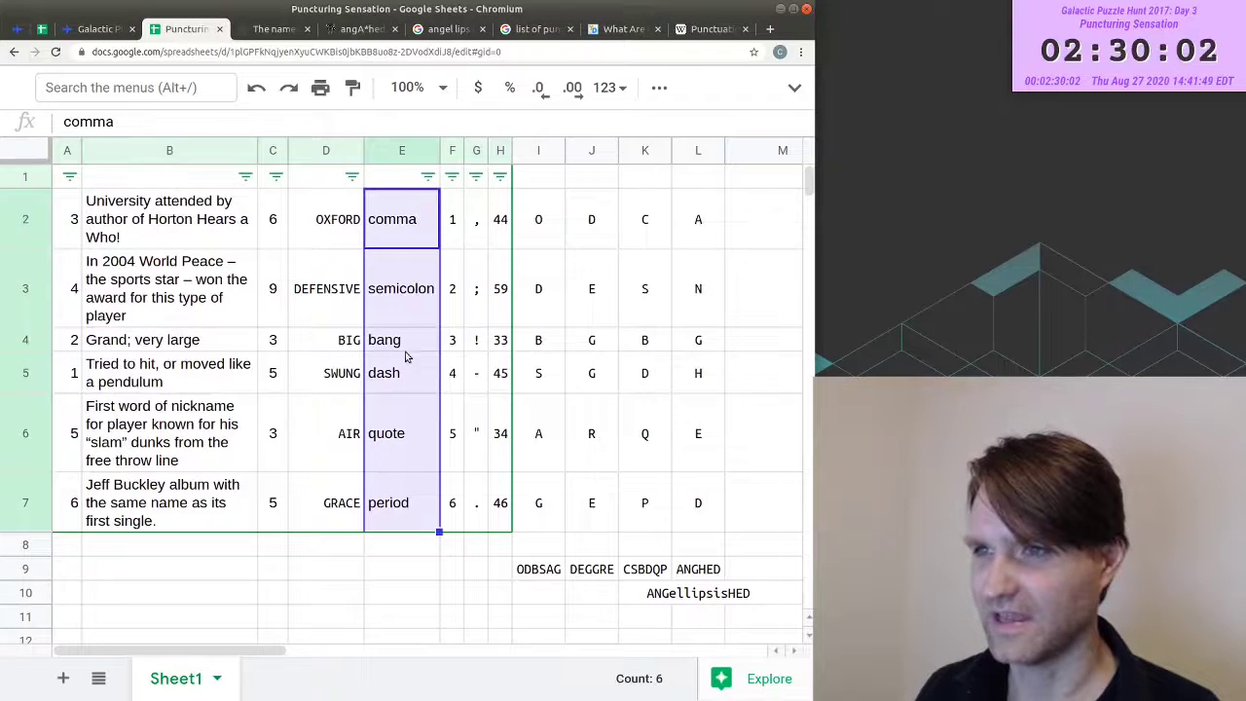
drag(698, 221, 696, 508)
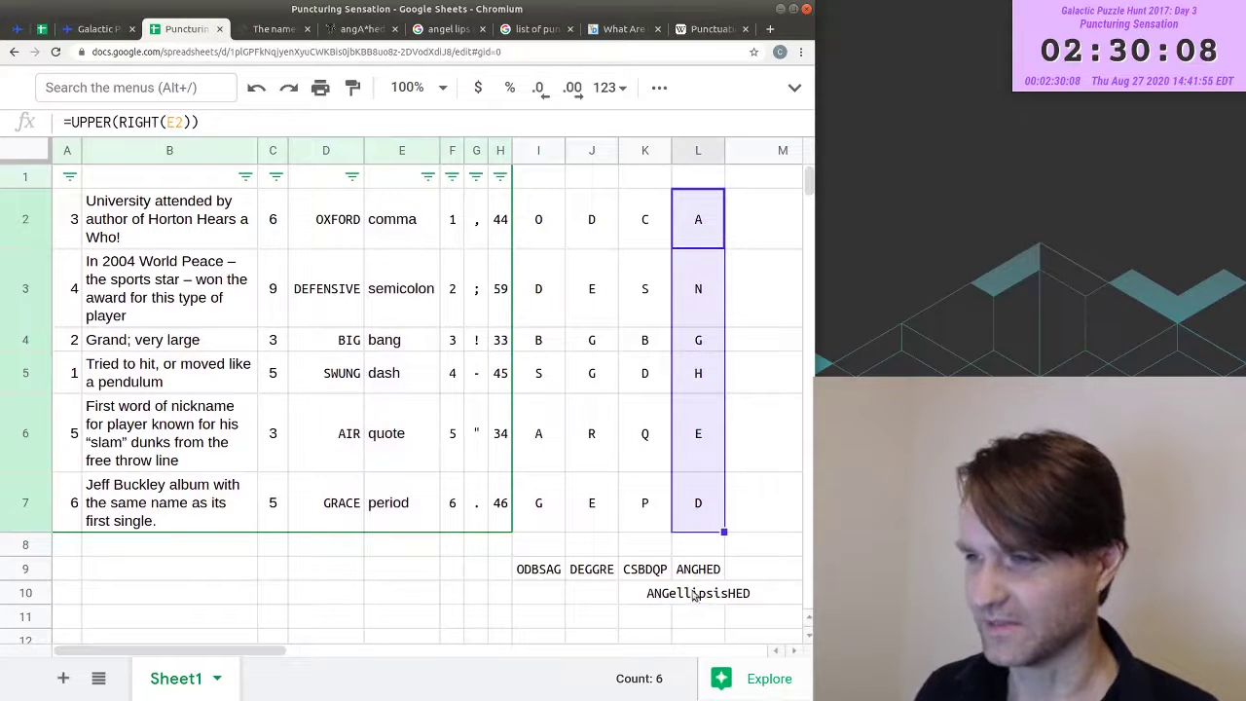
click(693, 593)
click(688, 616)
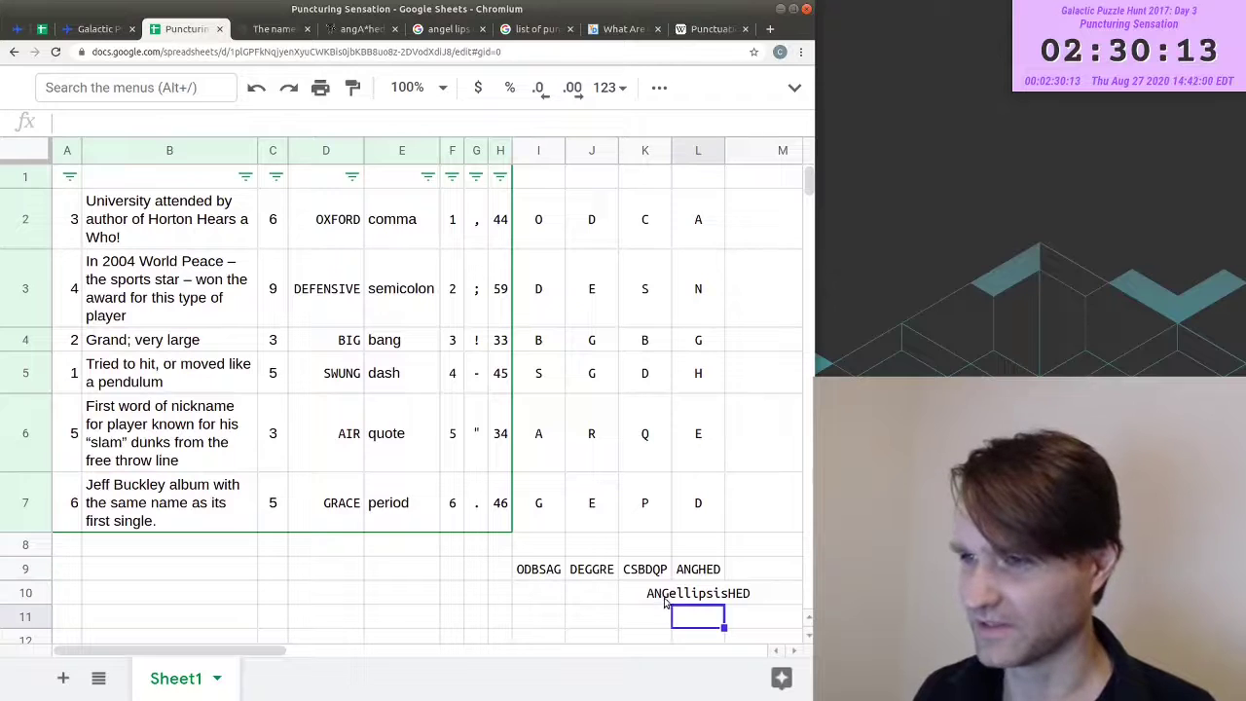
click(686, 599)
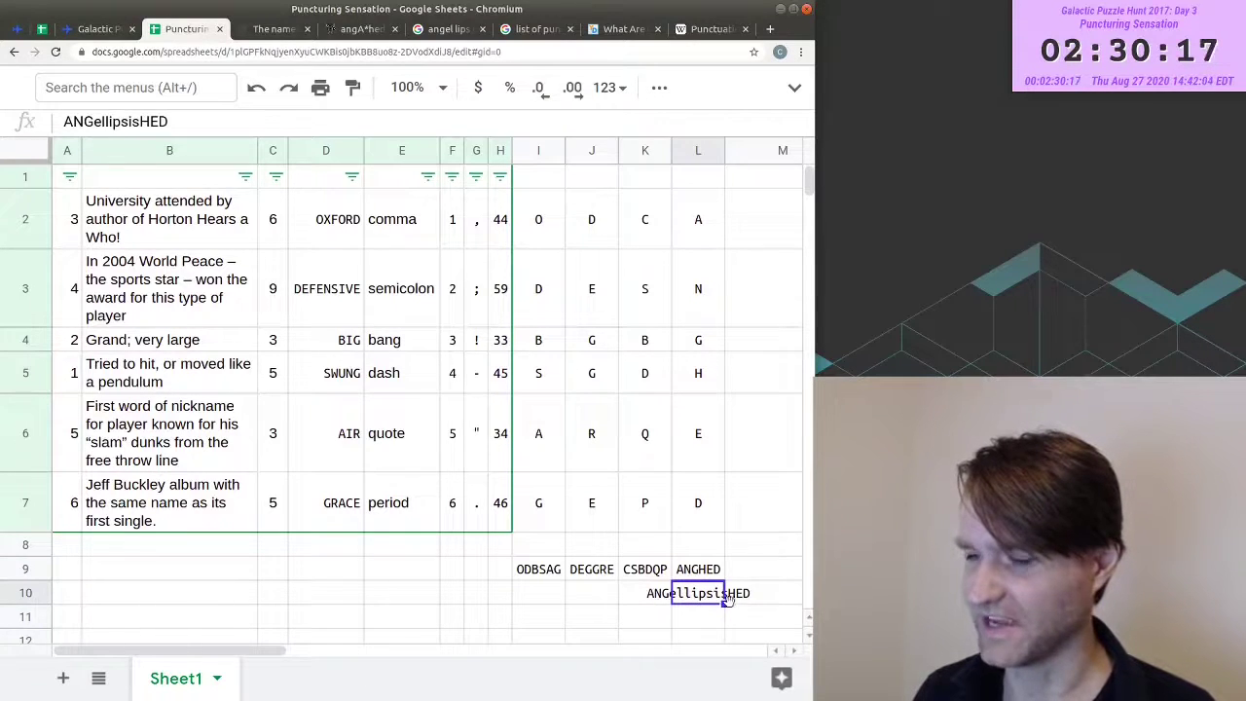
click(709, 618)
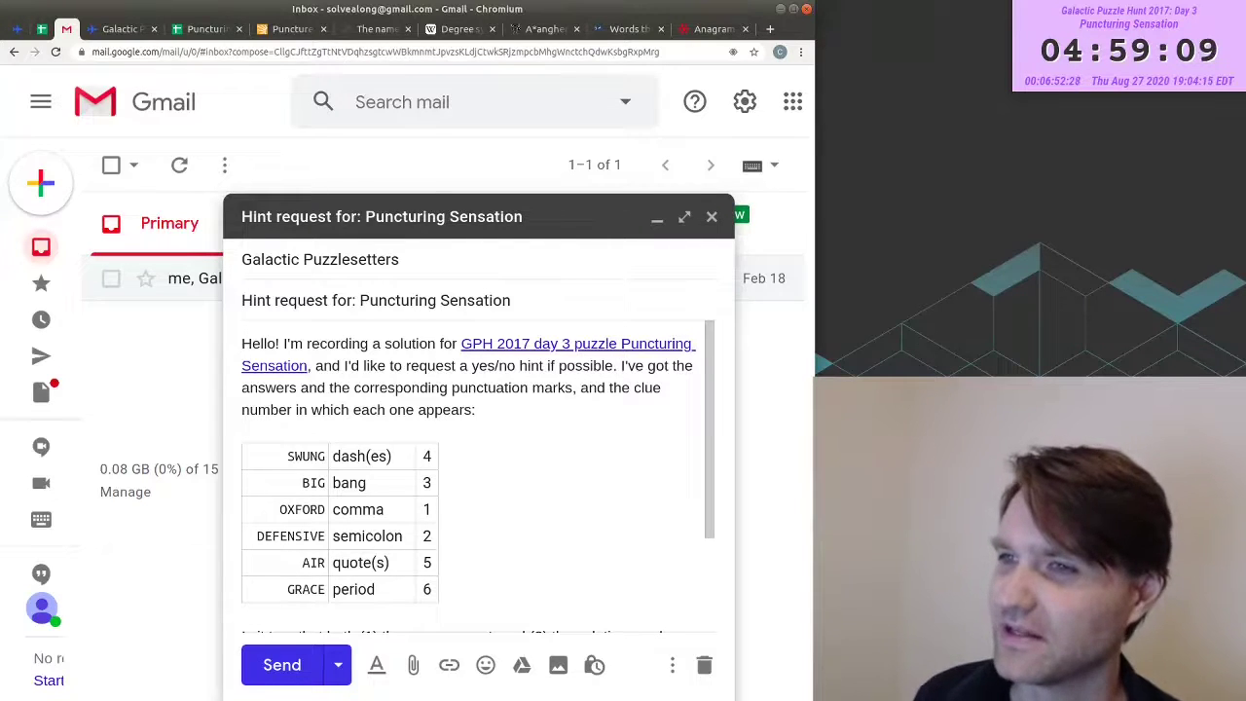
- Review the table of answers, punctuation marks and clue numbers in the Gmail hint request for Puncturing Sensation
scroll(428, 409, down, 1)
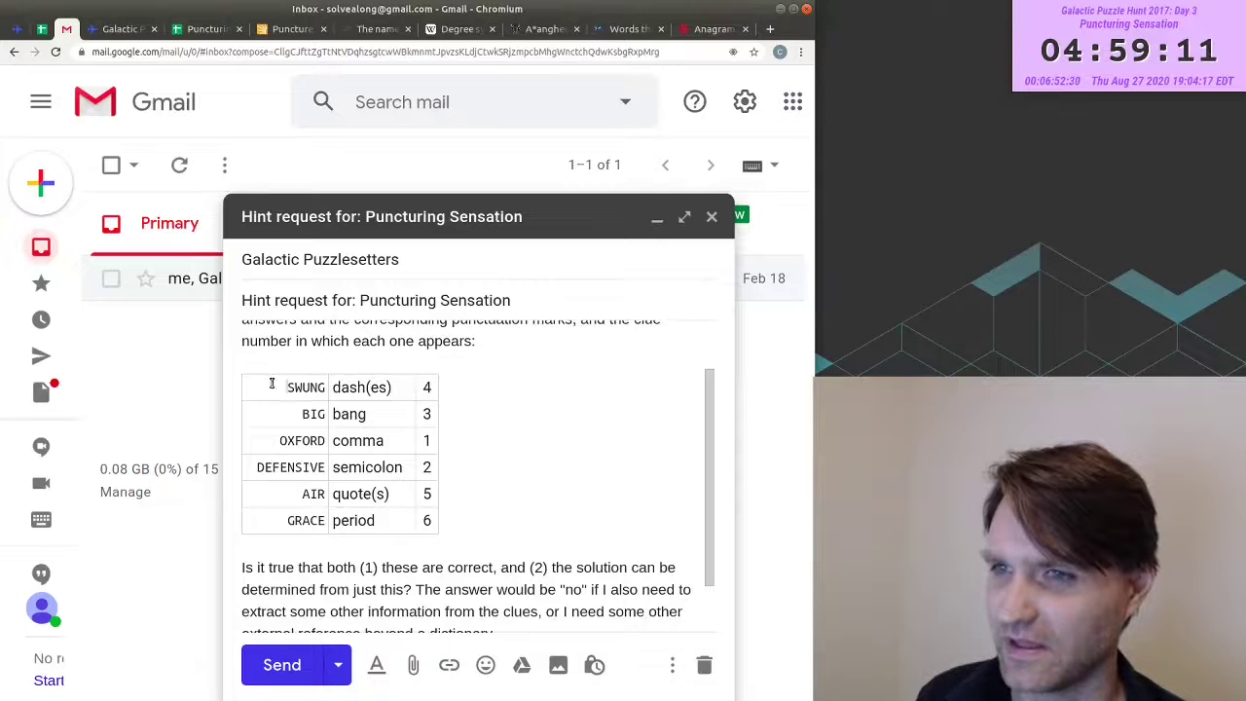
drag(271, 381, 423, 523)
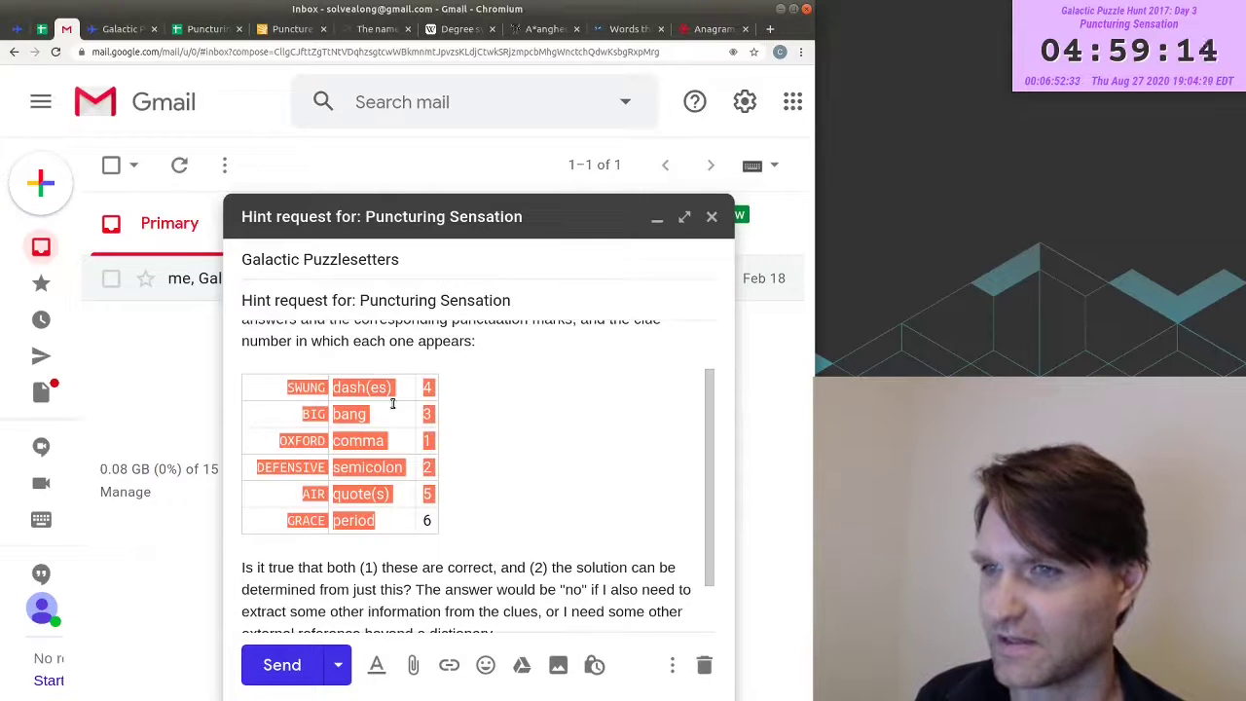
- Check the answer table and closing question in the Puncturing Sensation hint request, and send it to Galactic Puzzlesetters
drag(333, 387, 429, 389)
click(429, 388)
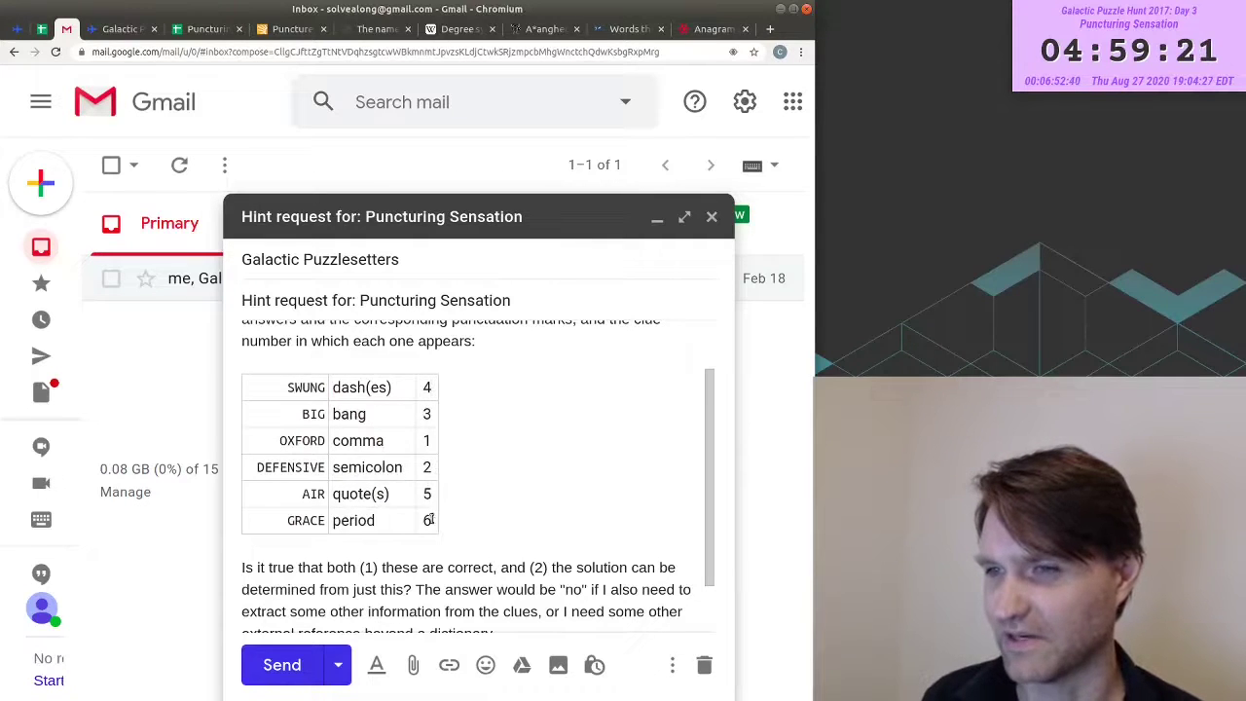
scroll(550, 540, down, 1)
scroll(545, 525, up, 2)
scroll(545, 526, down, 2)
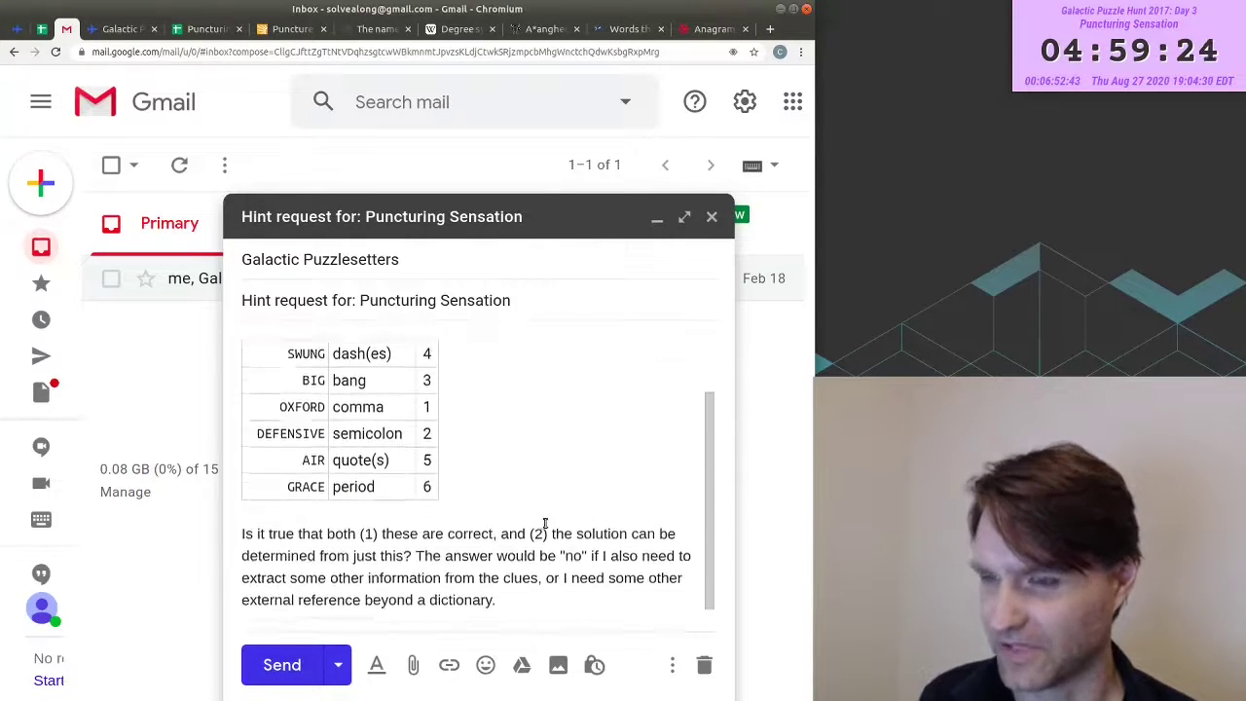
mouse_move(453, 494)
mouse_down()
mouse_move(360, 433)
mouse_move(283, 351)
mouse_move(404, 433)
mouse_move(405, 486)
mouse_move(444, 491)
mouse_up()
click(282, 351)
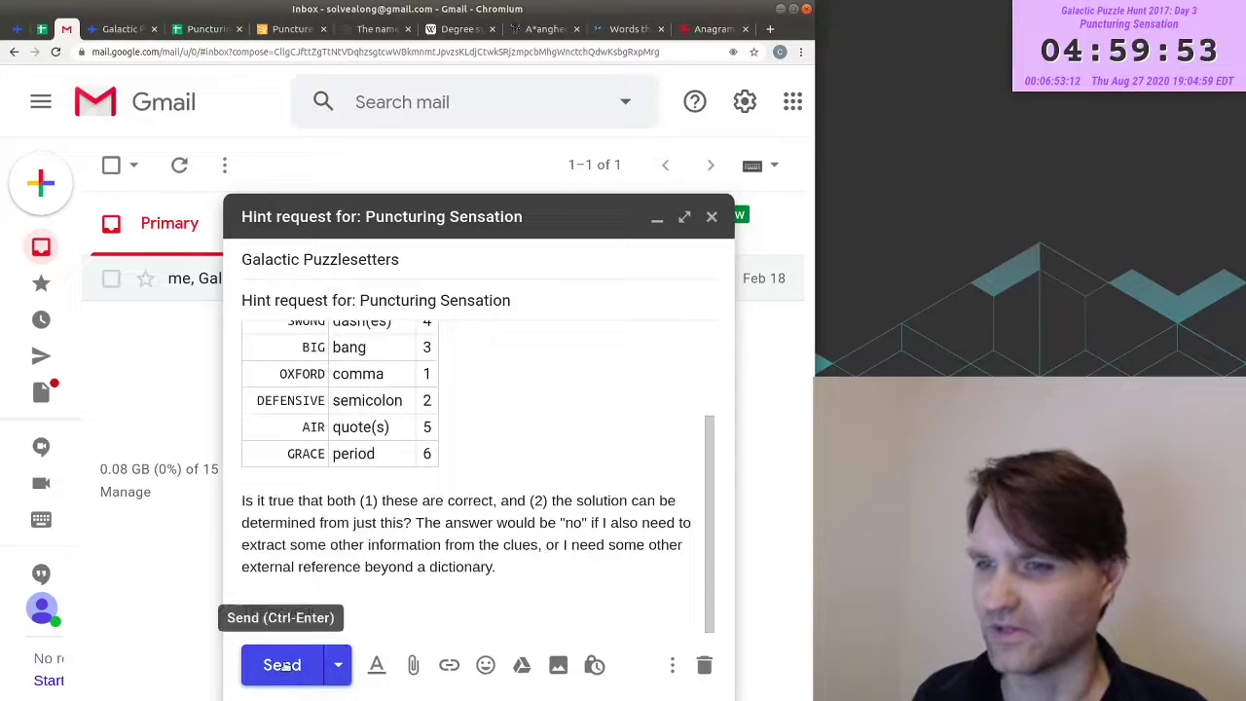
click(282, 665)
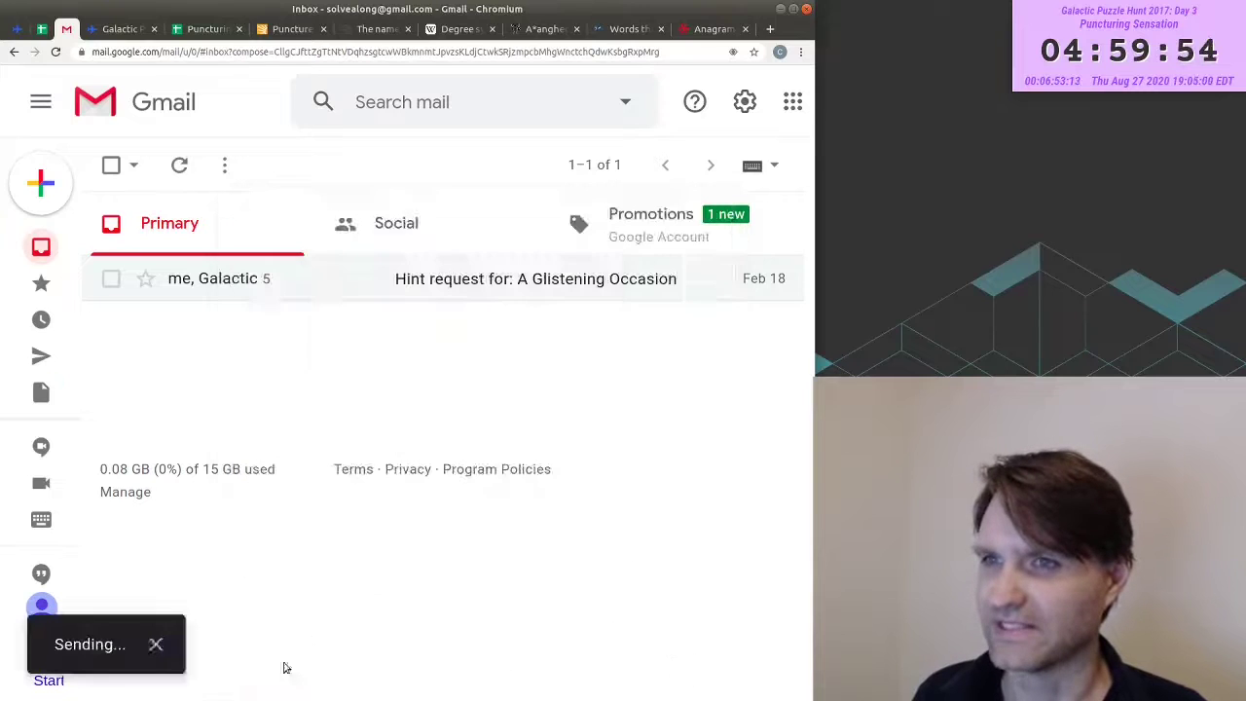
- Open the Puncturing Sensation hint request conversation and read the reply from Galactic Puzzlesetters
click(1107, 53)
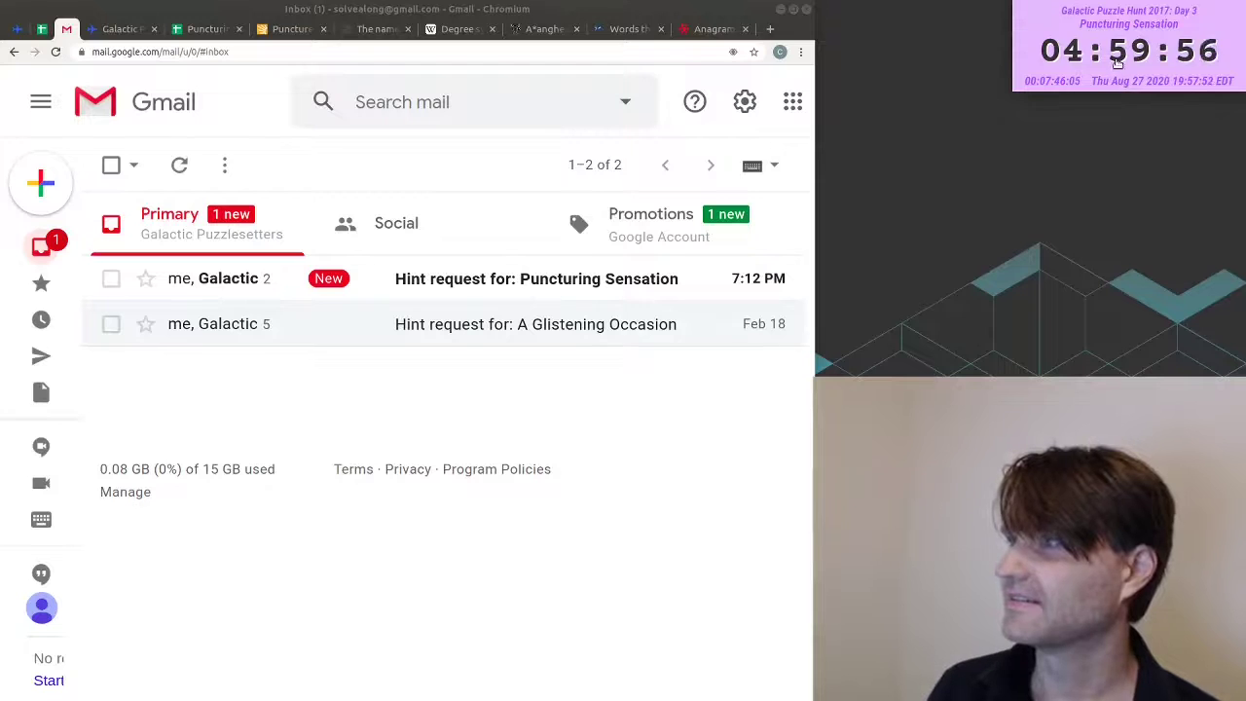
click(440, 280)
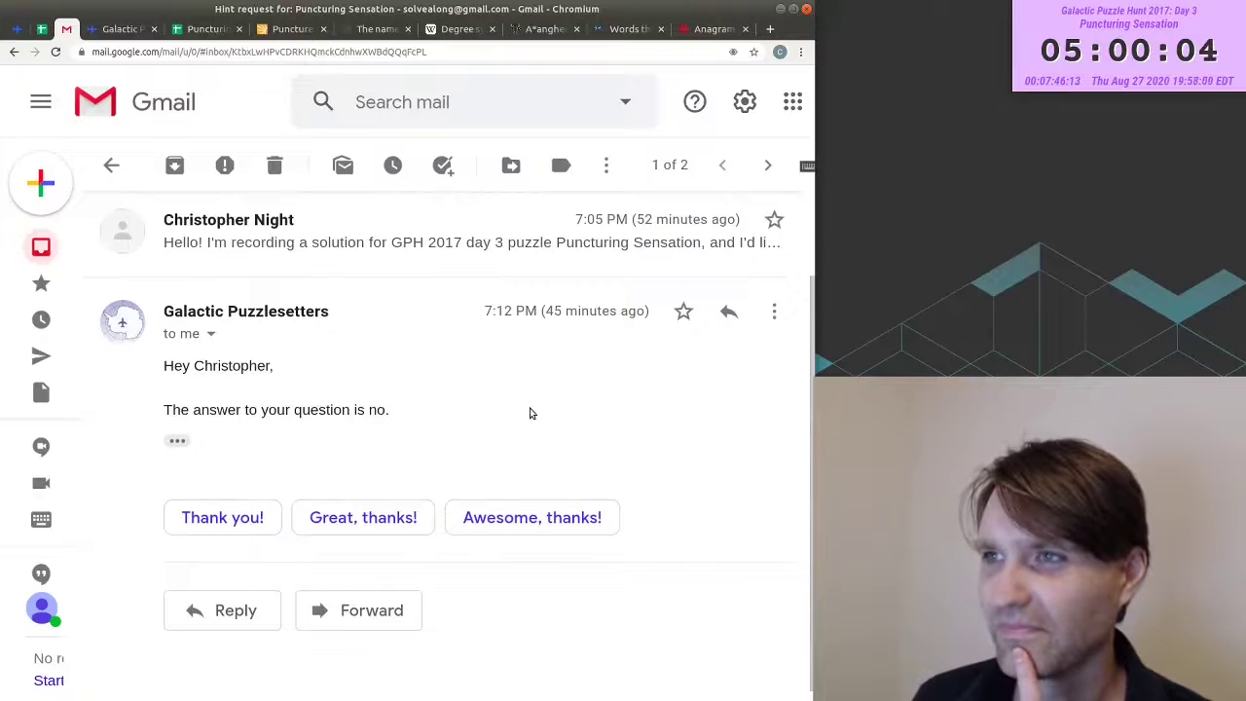
scroll(530, 414, up, 2)
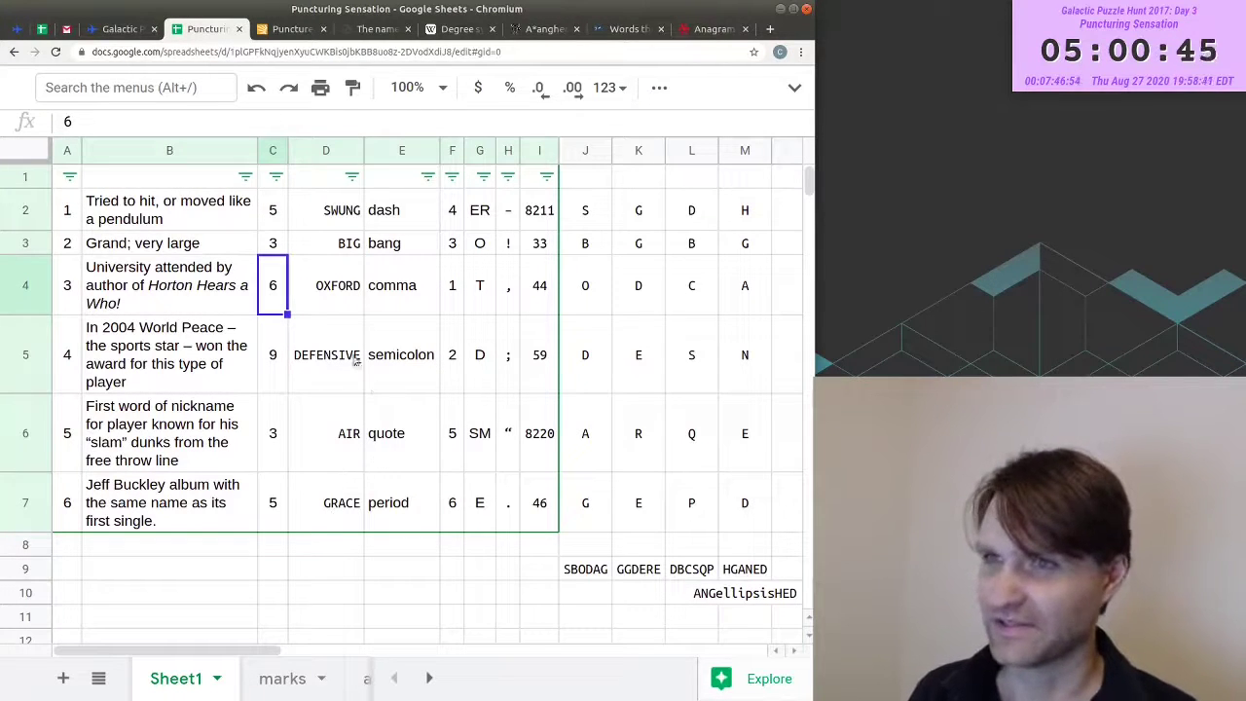
- Switch to the spreadsheet and compare the clues in column B with the answers and punctuation words in columns D and E
drag(352, 222, 405, 502)
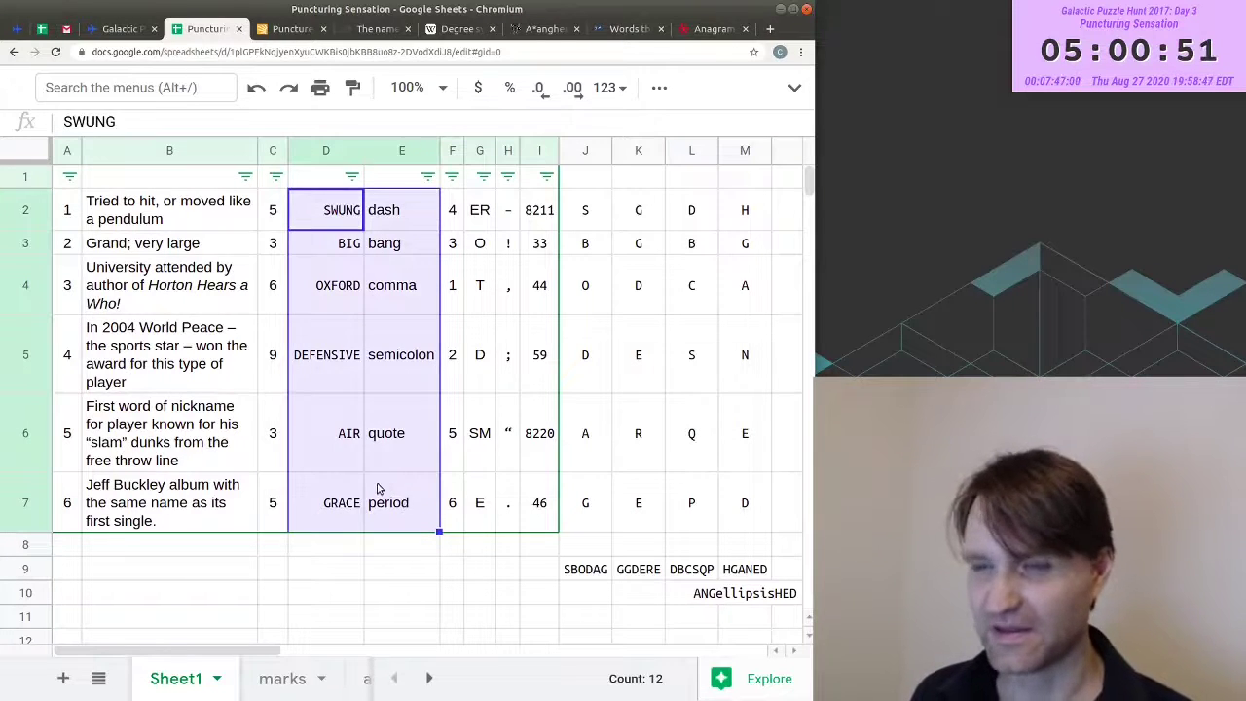
click(321, 366)
drag(209, 216, 217, 513)
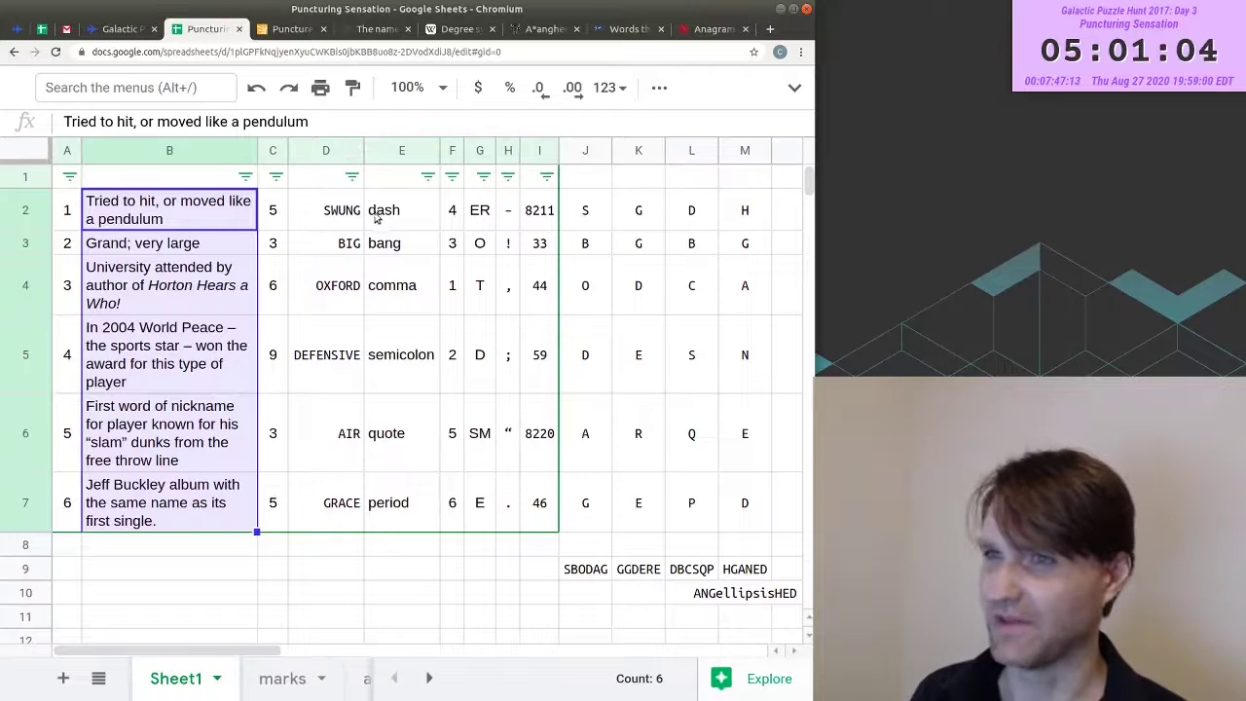
drag(378, 214, 350, 513)
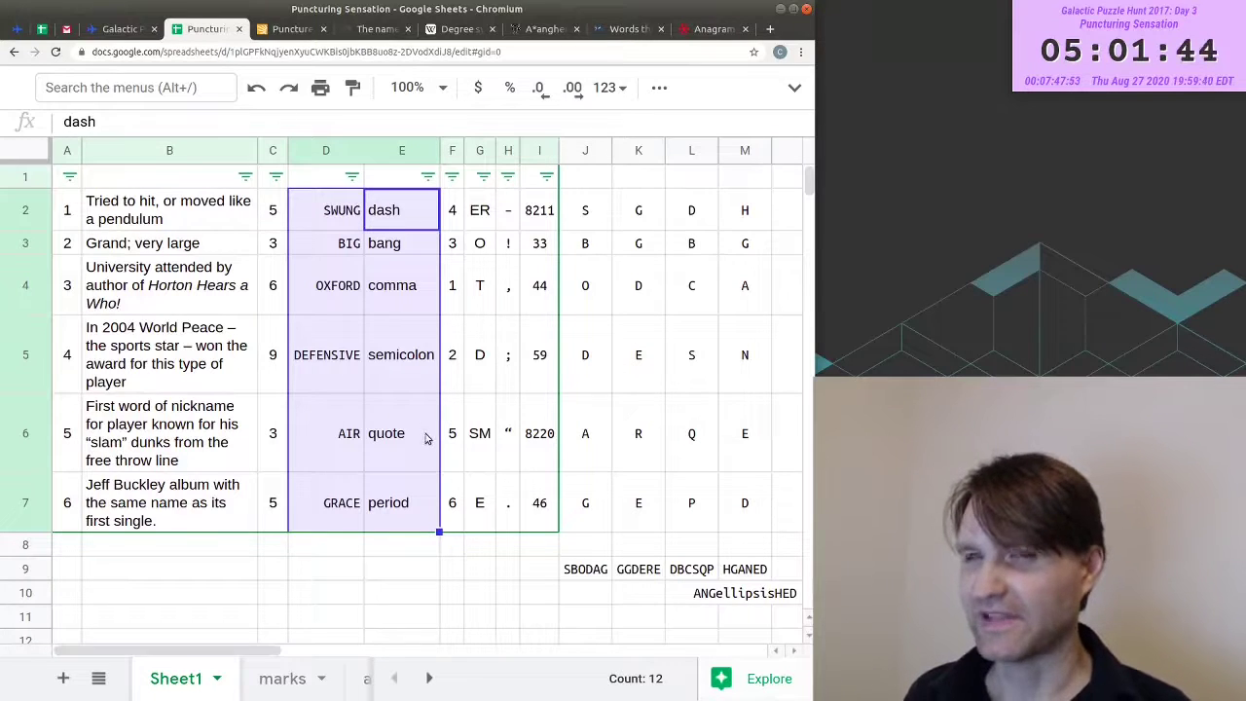
drag(136, 212, 147, 493)
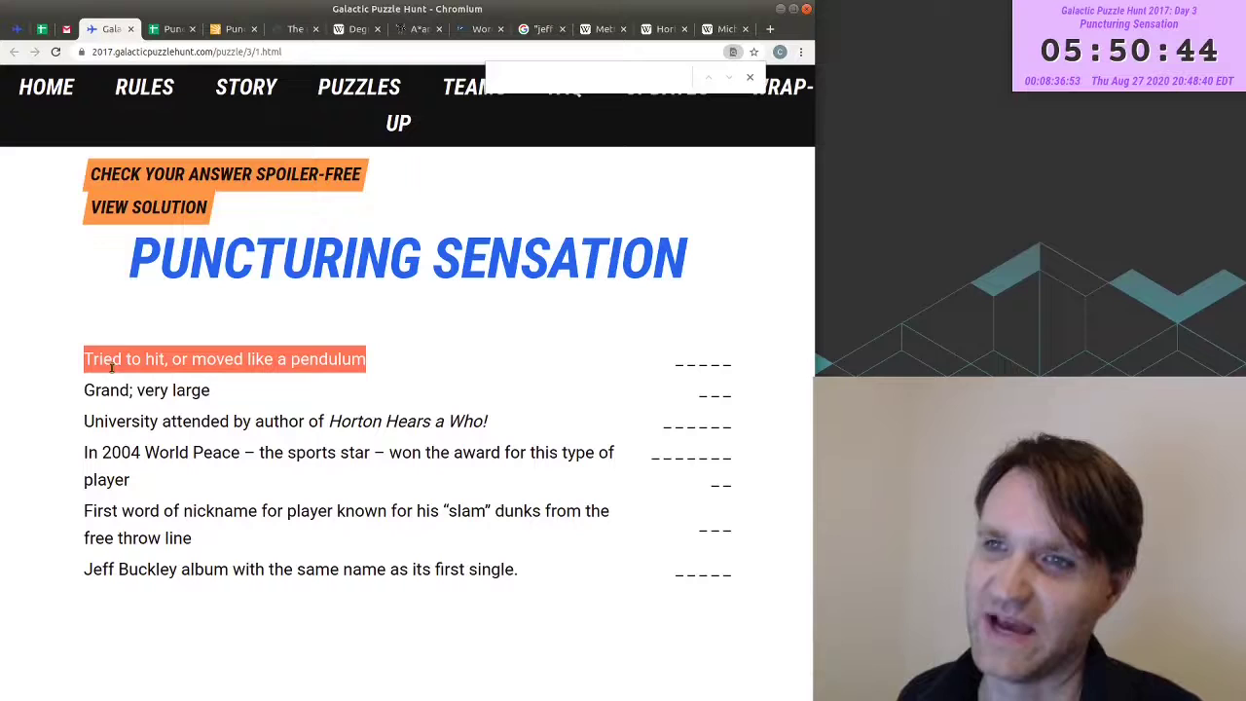
- Examine the wording of the first clue, "Tried to hit, or moved like a pendulum", on the puzzle page
click(311, 388)
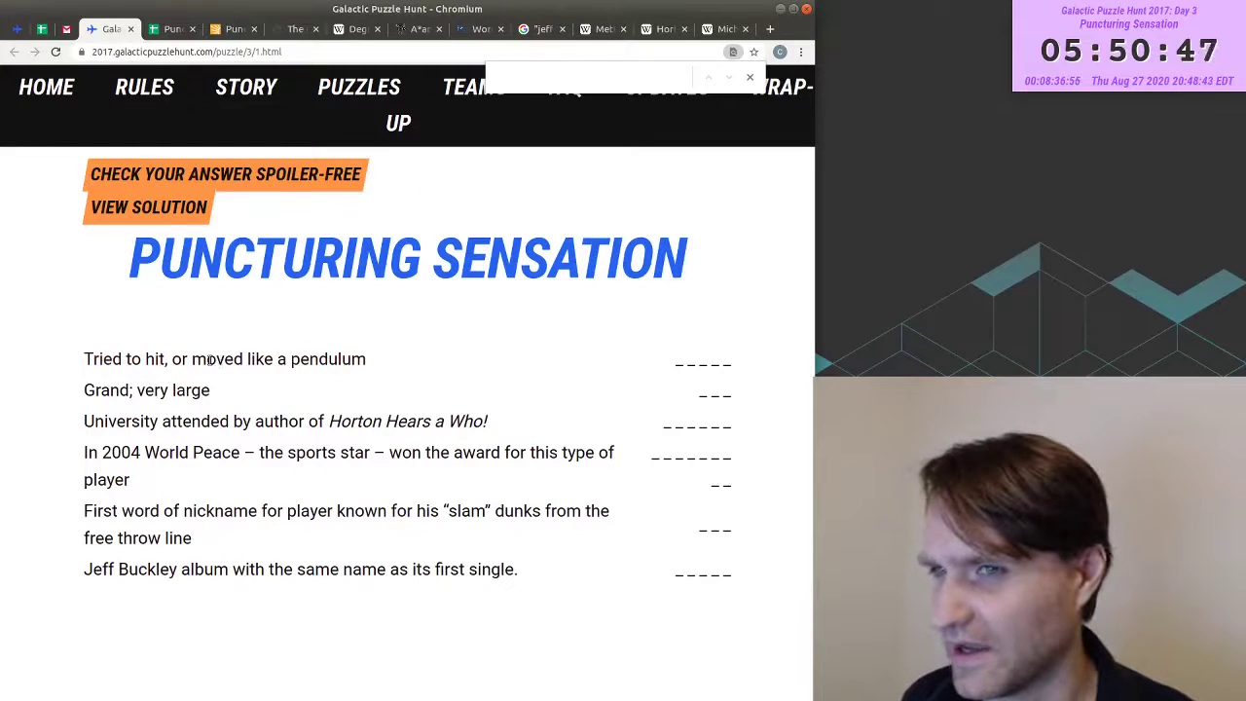
drag(195, 359, 335, 361)
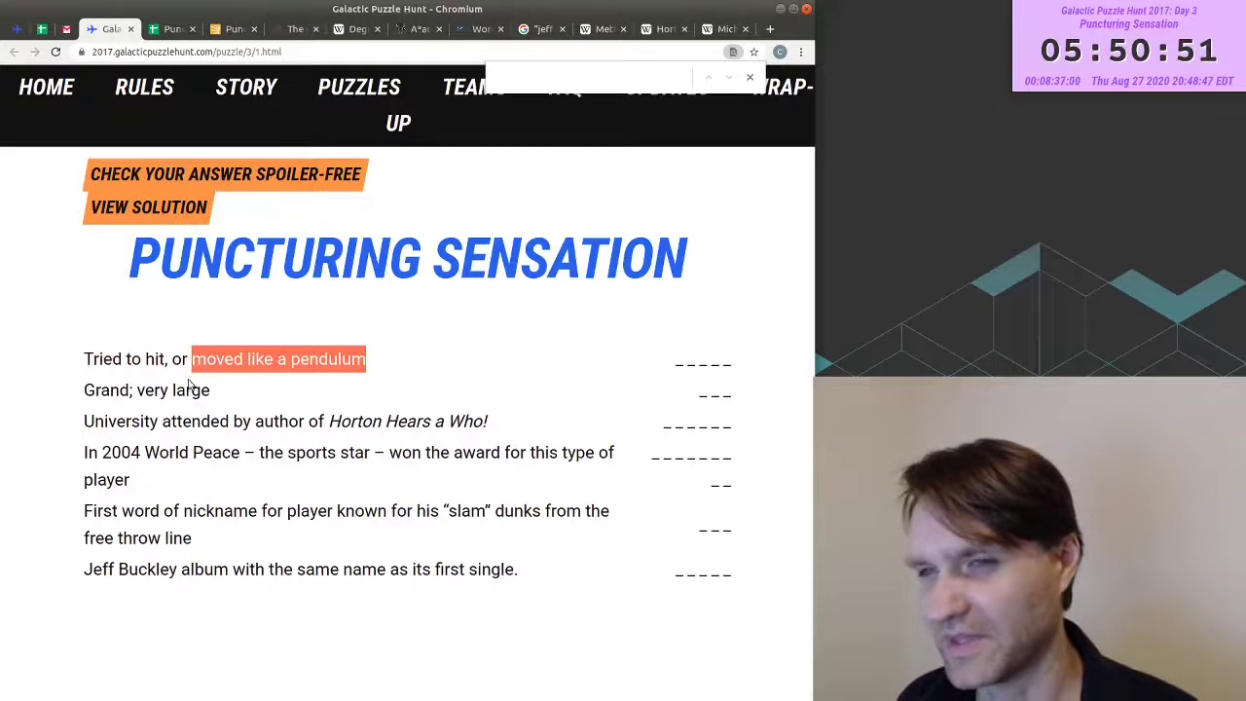
double_click(108, 359)
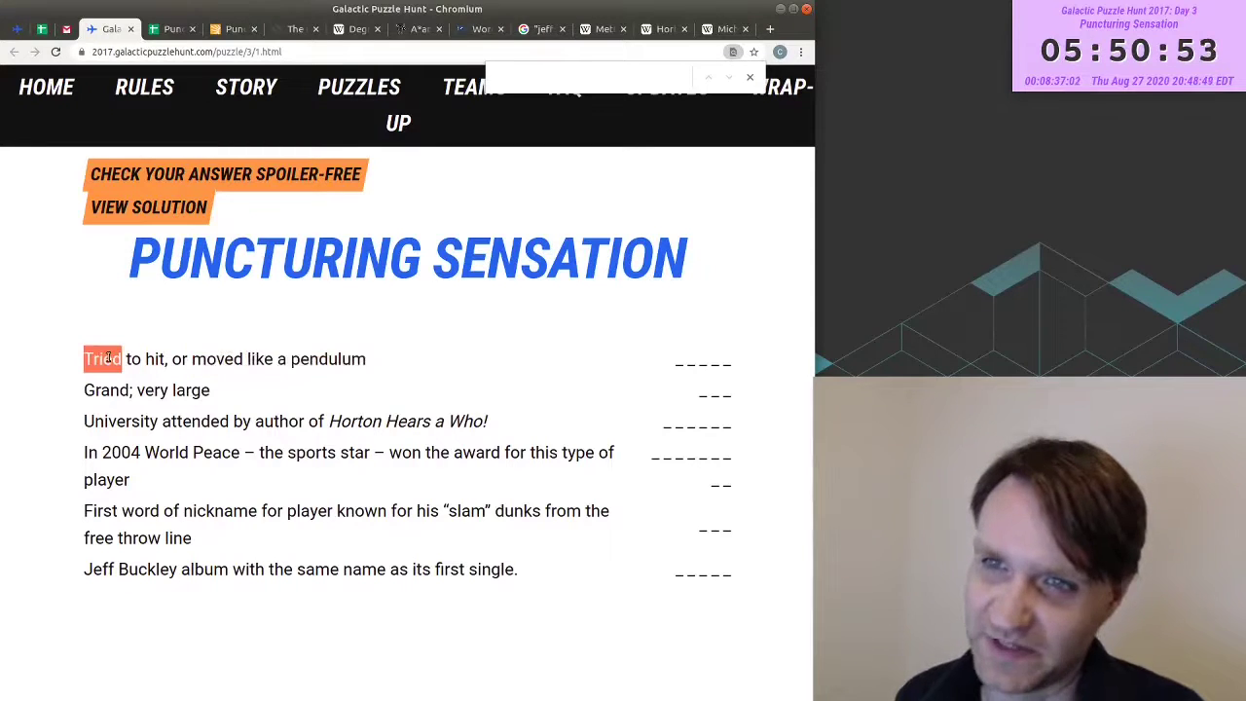
shift+click(395, 367)
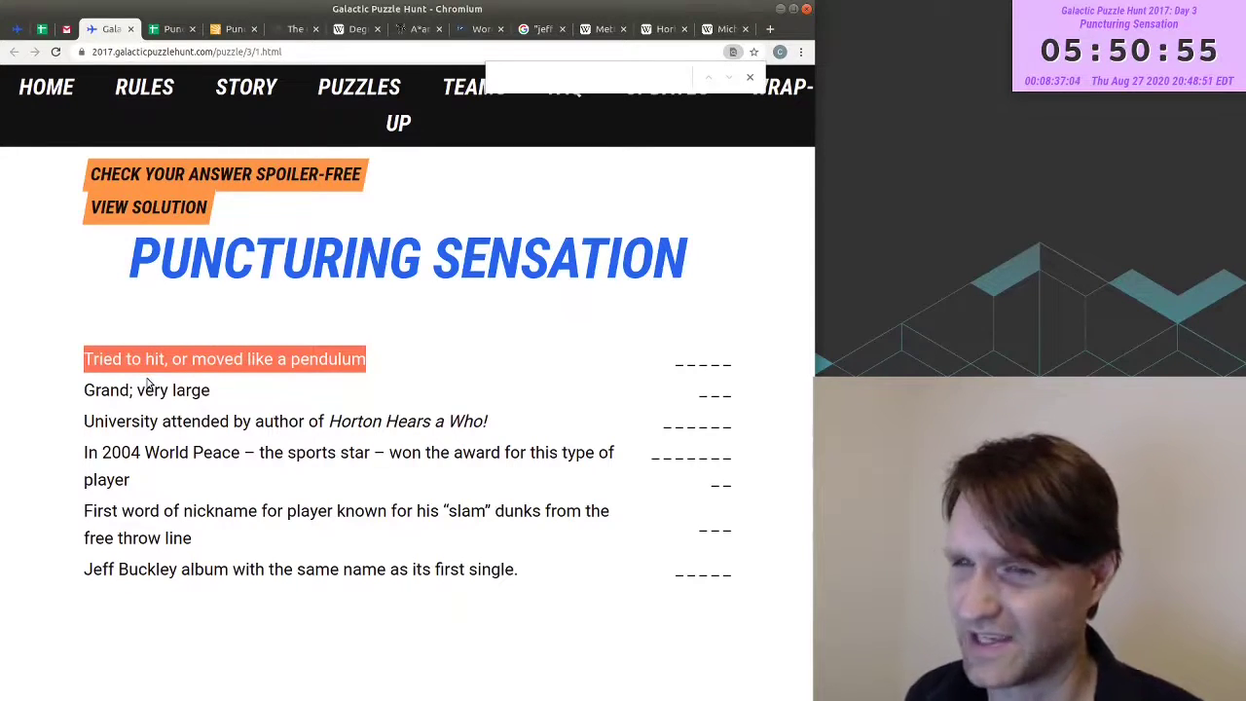
double_click(102, 359)
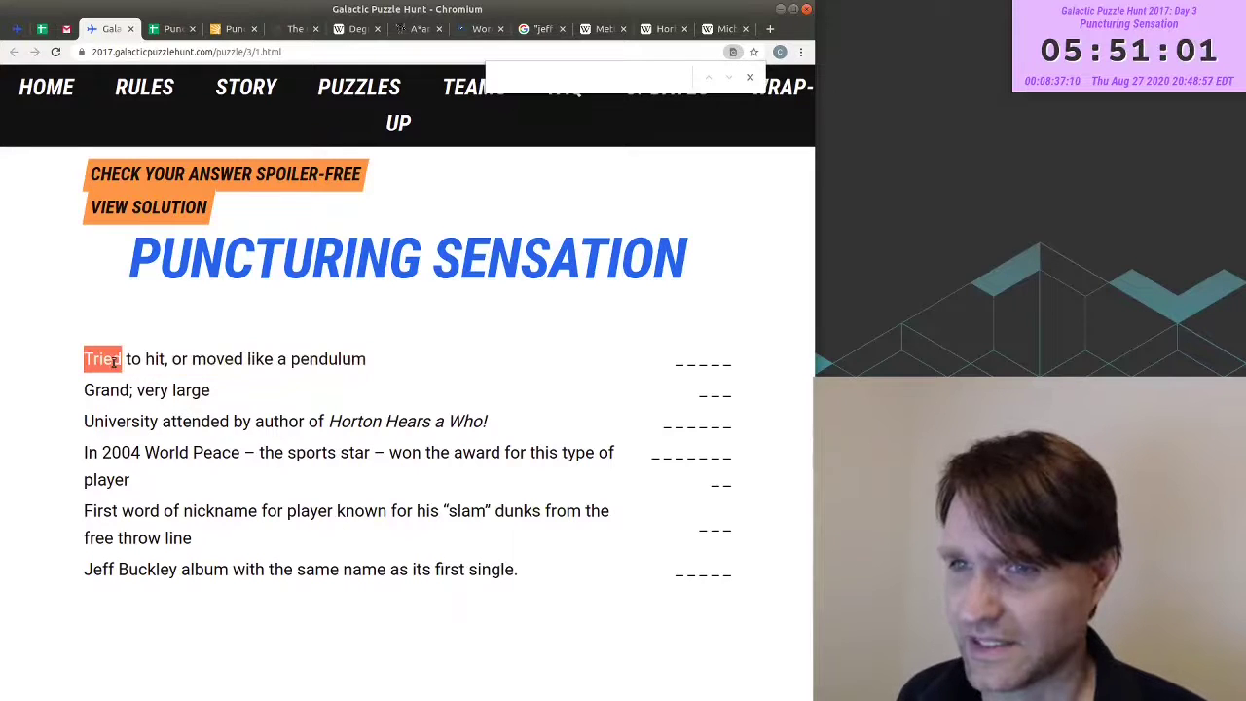
shift+click(385, 413)
click(155, 586)
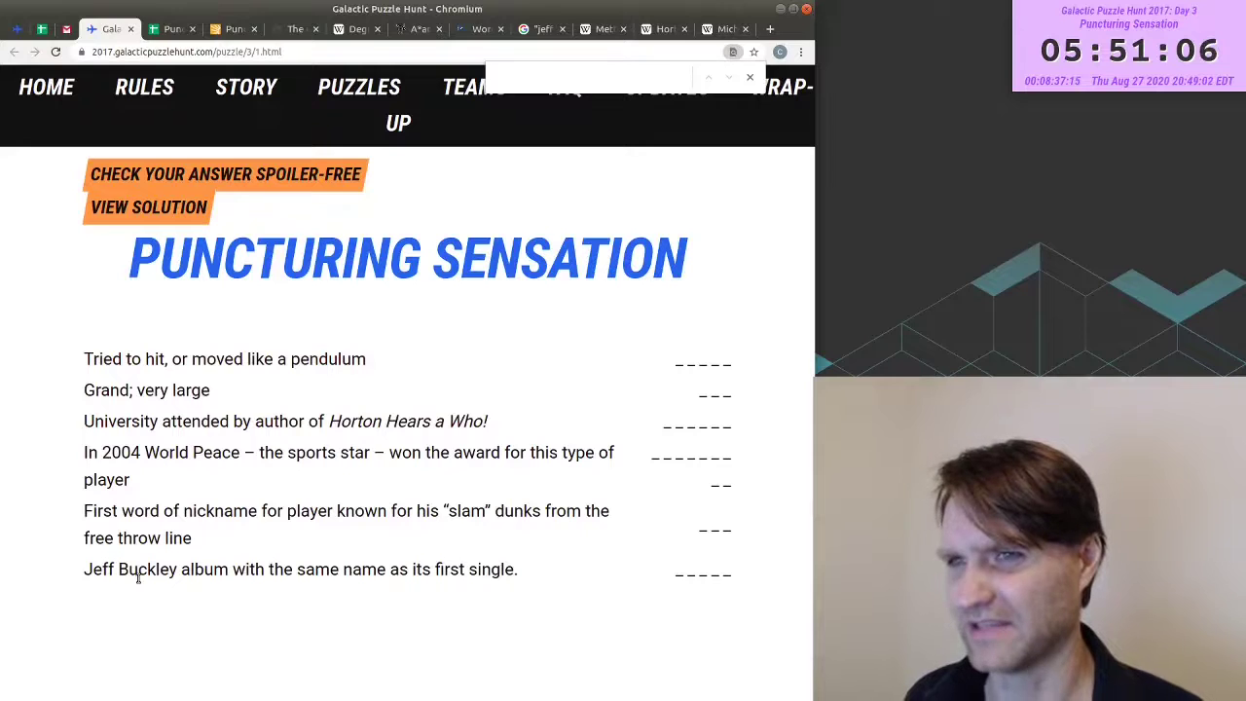
- Examine the Jeff Buckley album clue, the "slam" dunks clue and the full clue list on the puzzle page
double_click(100, 572)
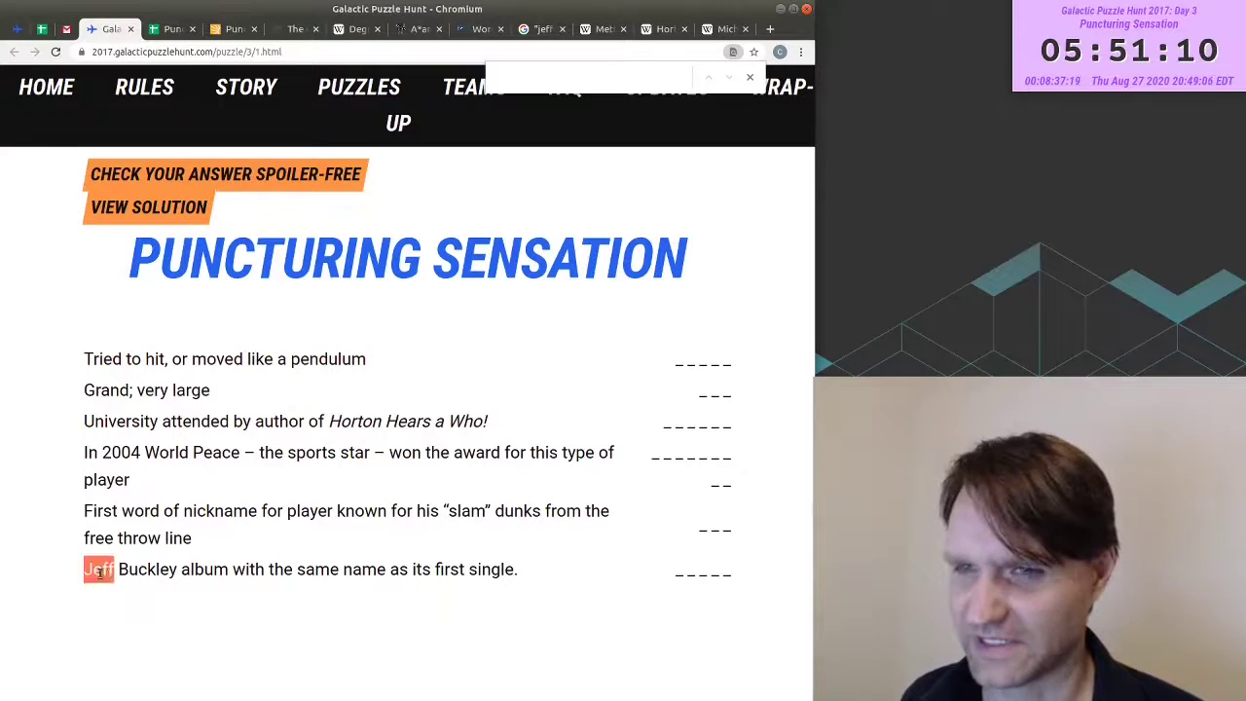
drag(99, 573, 548, 570)
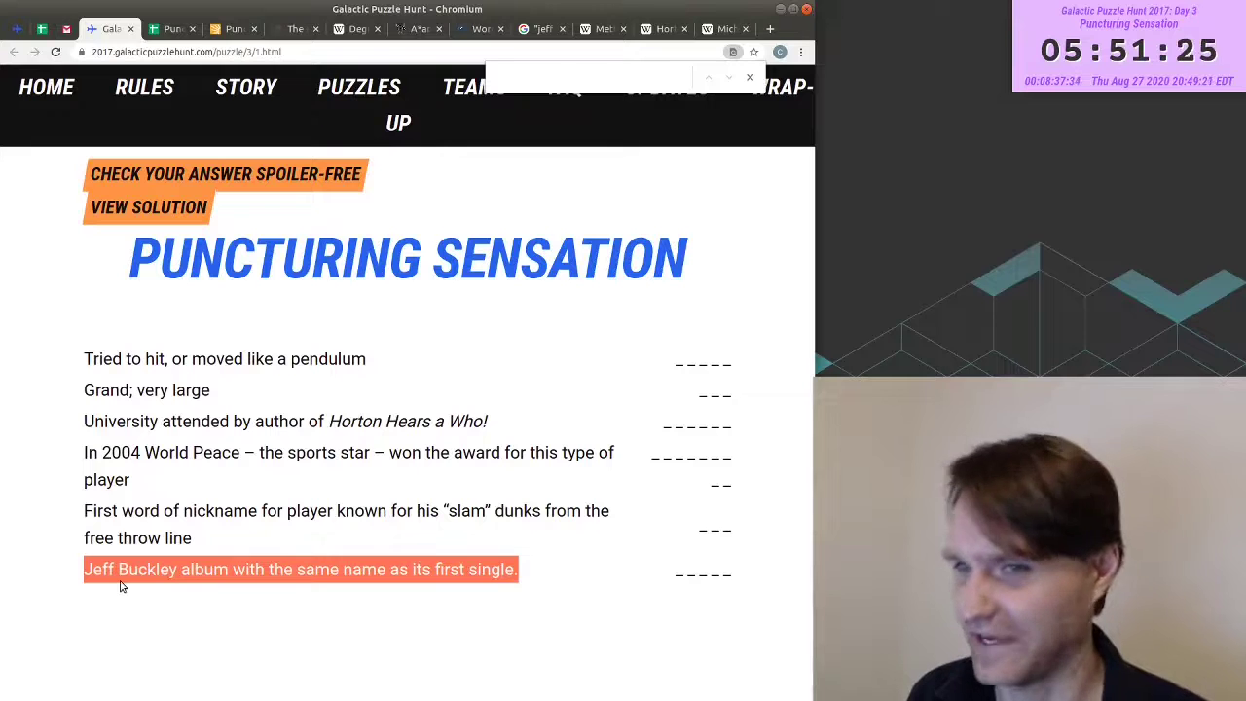
drag(525, 572, 86, 574)
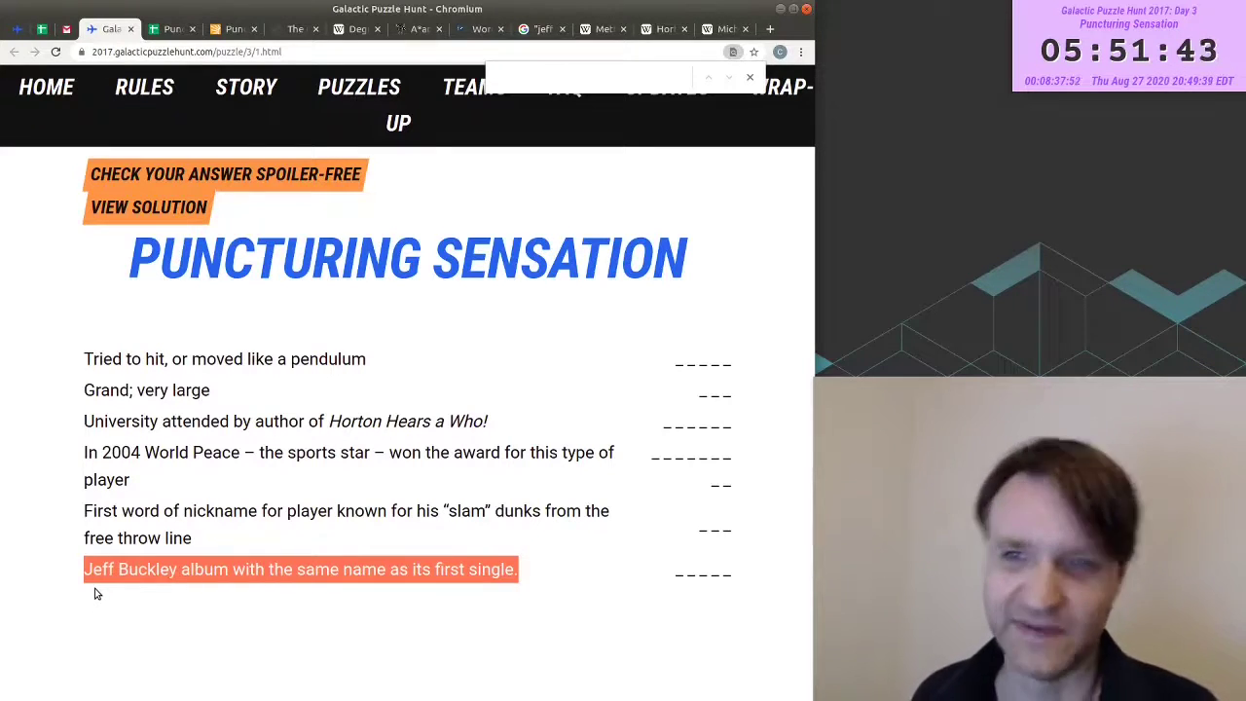
drag(85, 508, 251, 550)
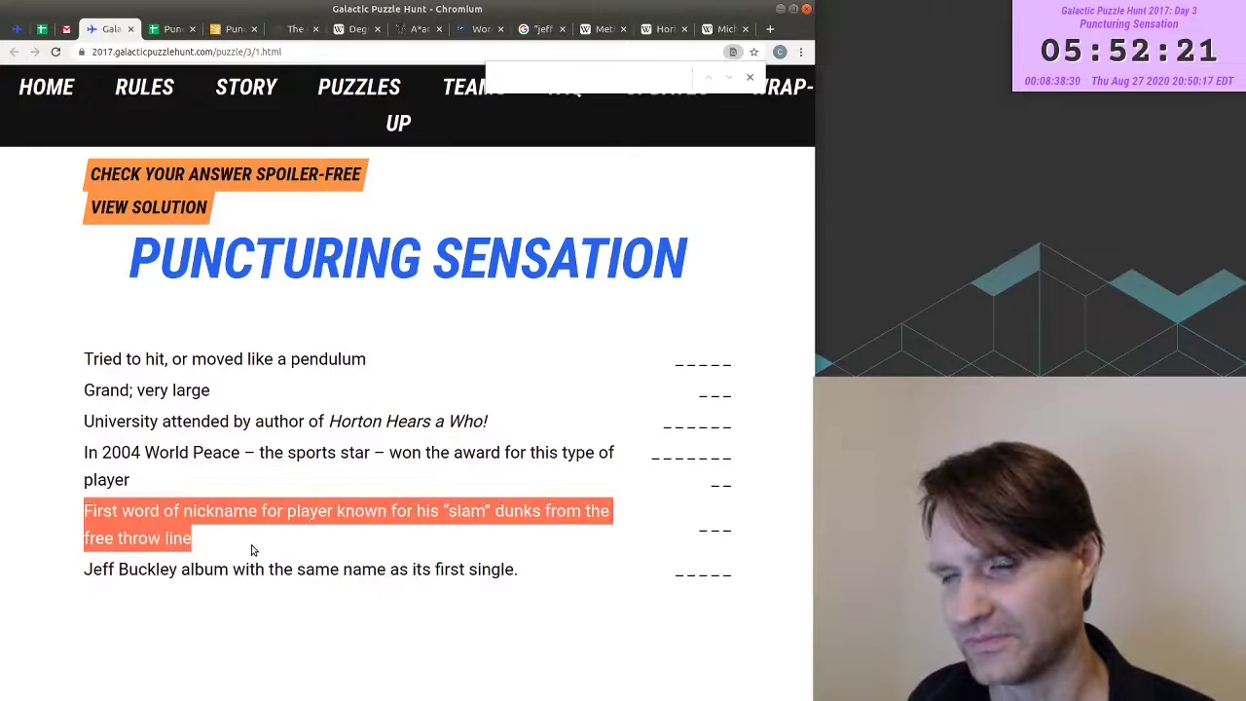
drag(158, 359, 195, 541)
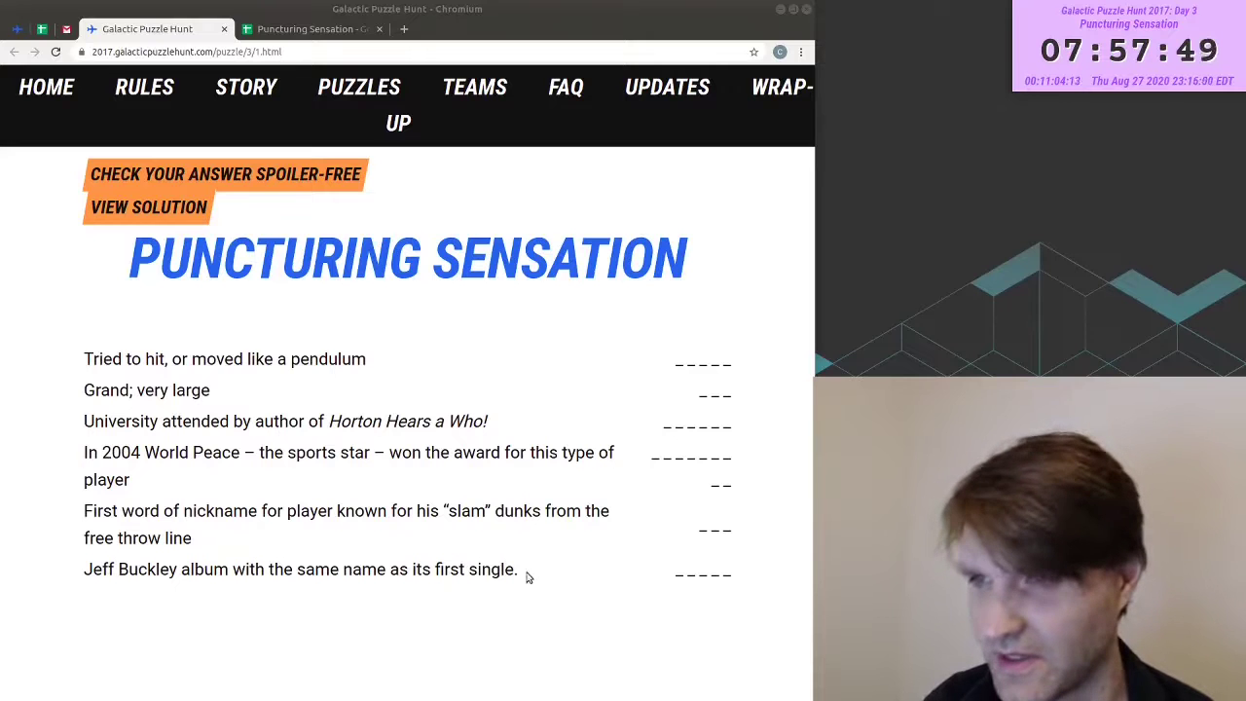
drag(527, 575, 94, 358)
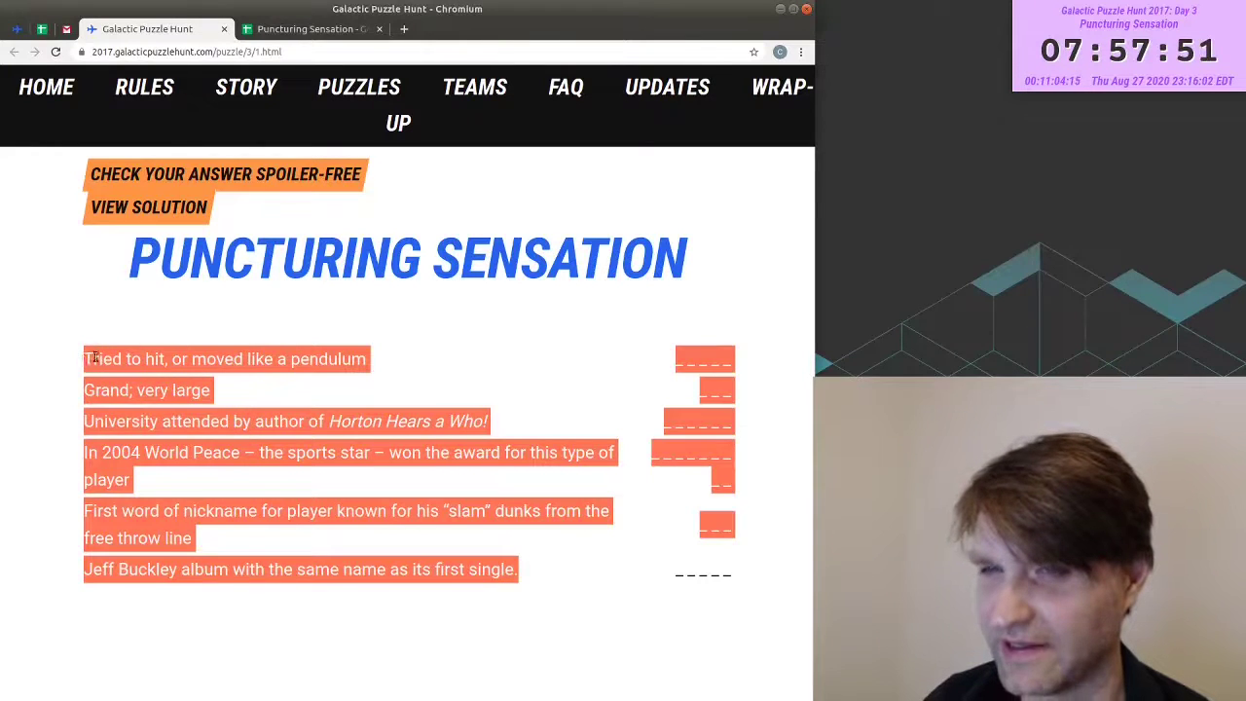
click(95, 358)
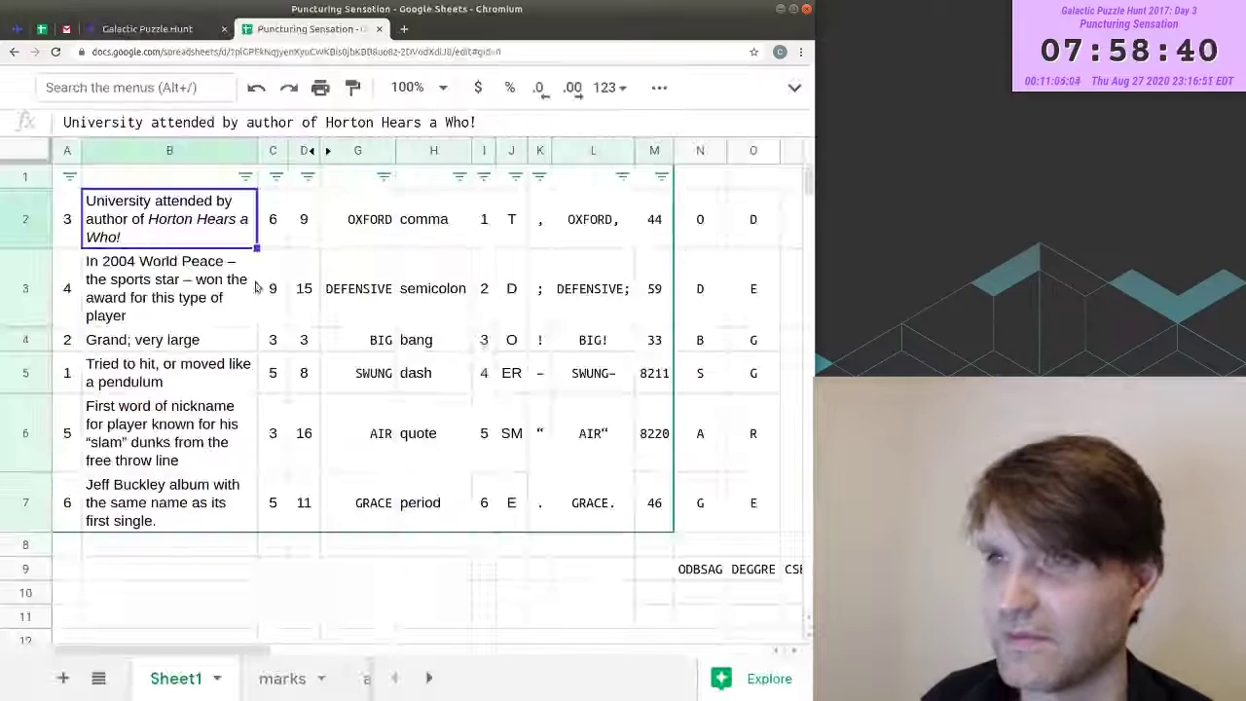
- Check the answers and punctuation words in G2:H7, and send the second yes/no hint request asking whether the table is correct
drag(360, 226, 417, 503)
click(385, 545)
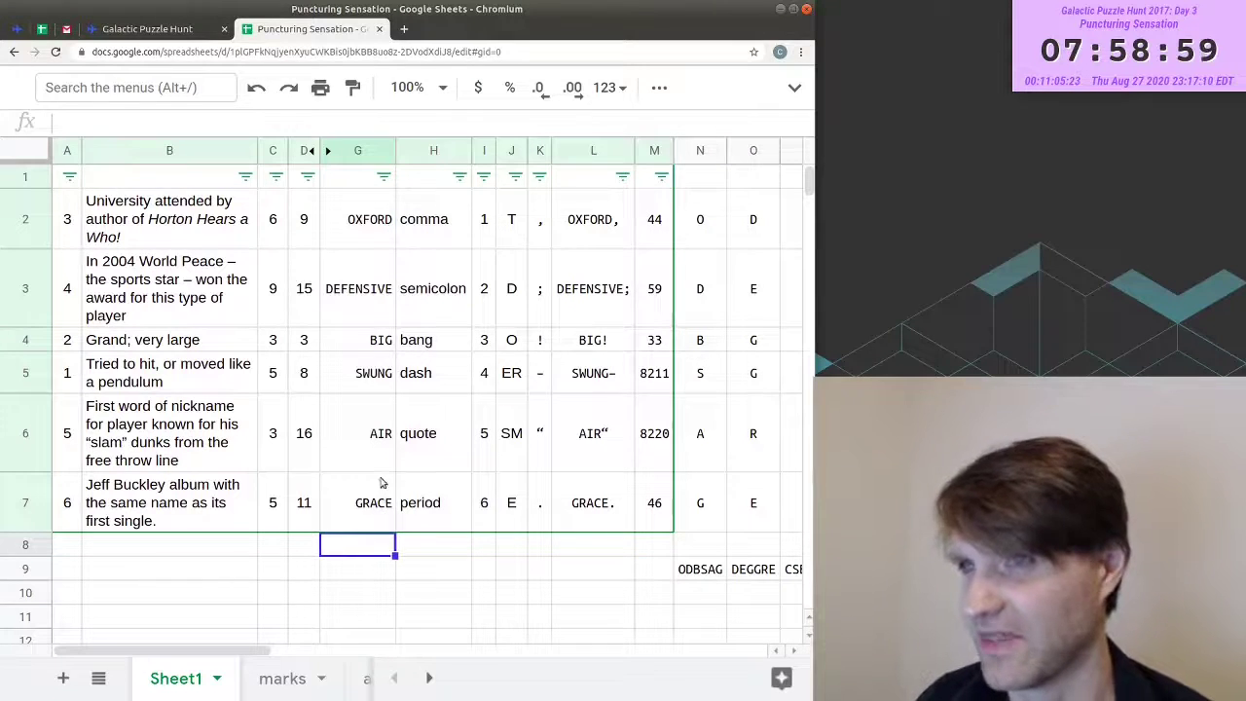
key(ctrl+3)
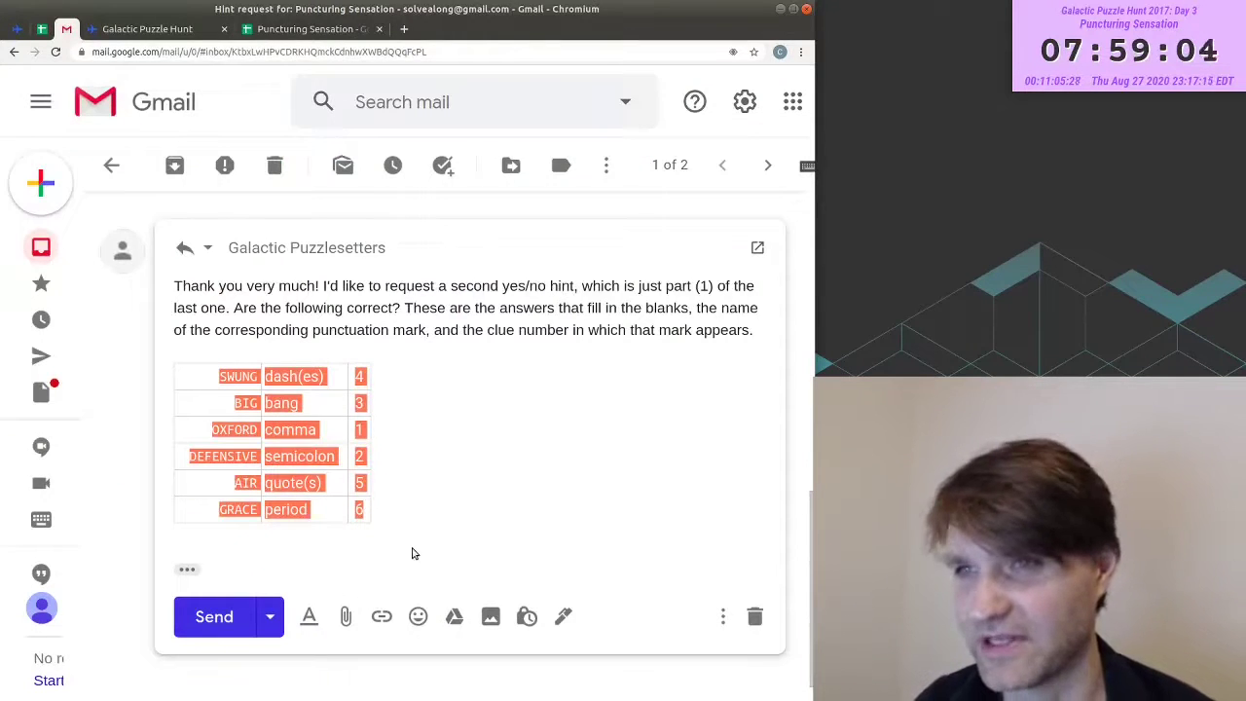
click(407, 549)
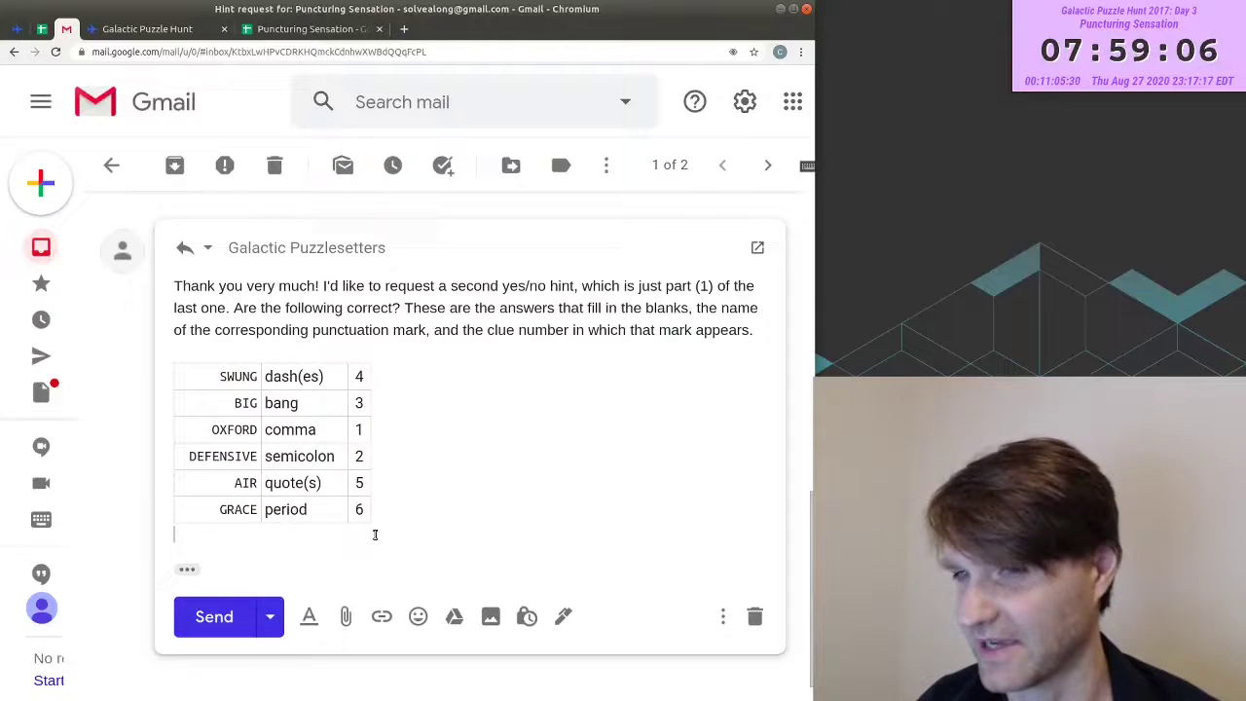
click(212, 621)
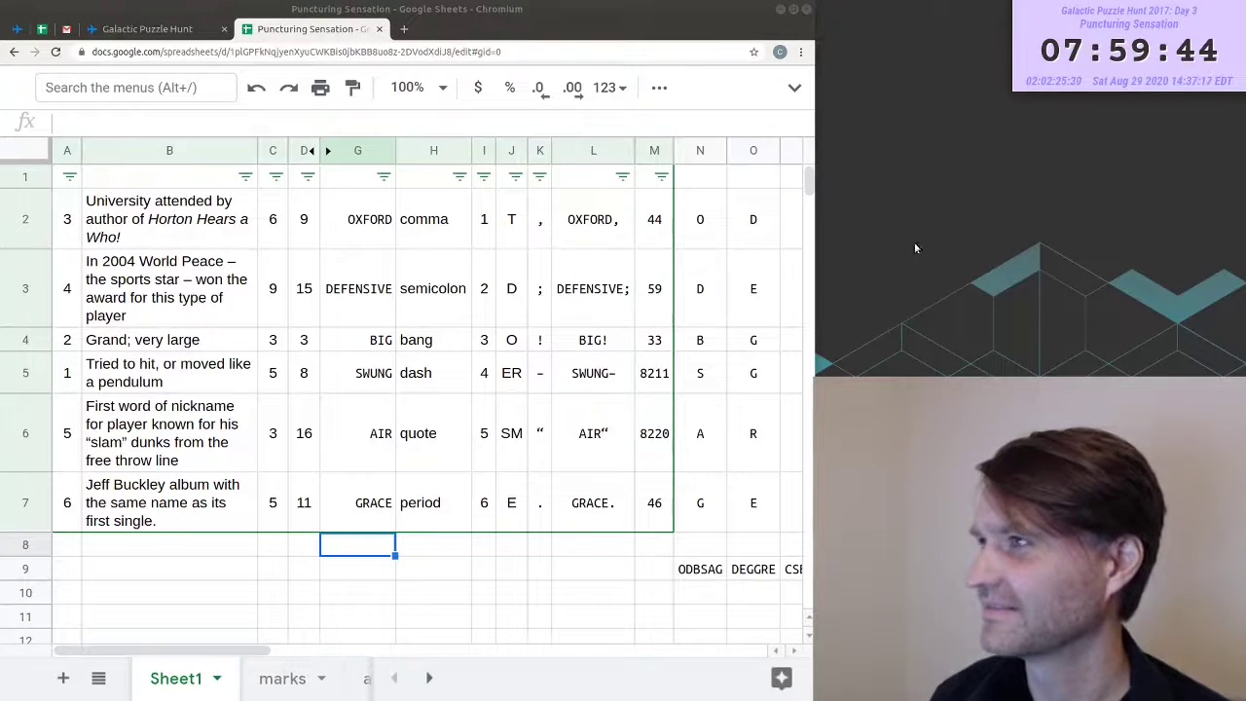
- Return to the Gmail hint conversation and show the new message from Galactic Puzzlesetters
click(66, 28)
scroll(503, 392, down, 3)
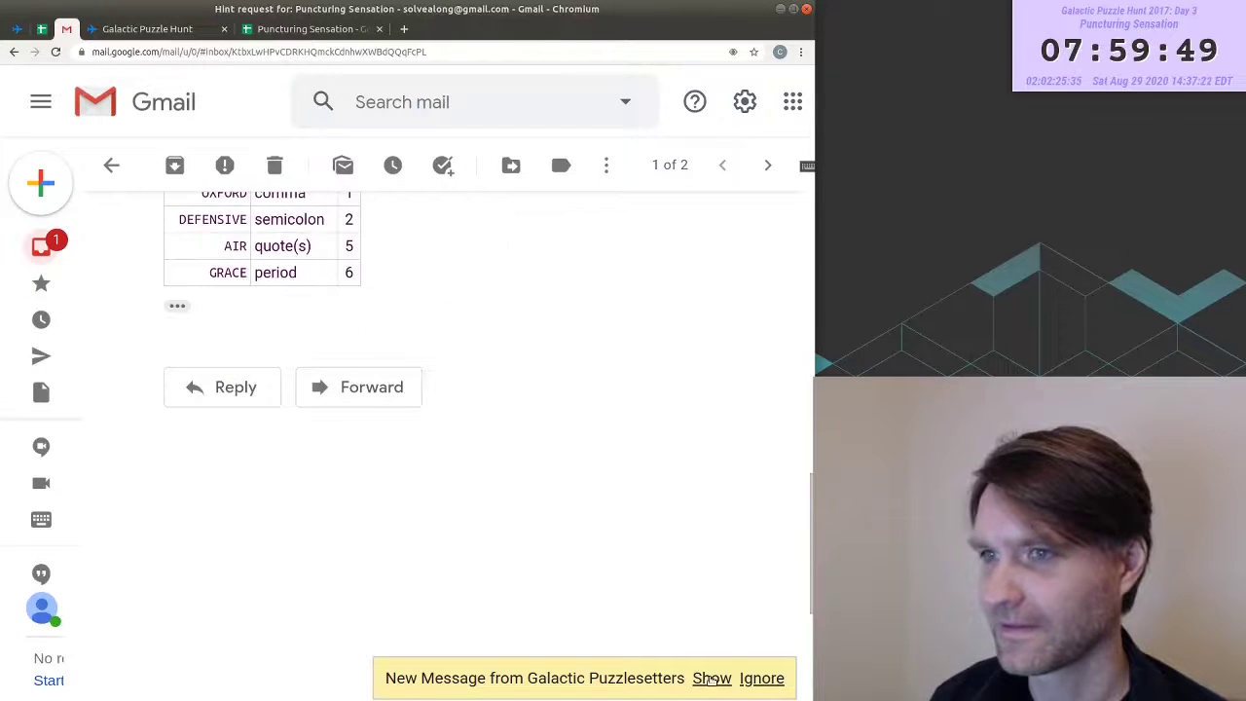
click(711, 678)
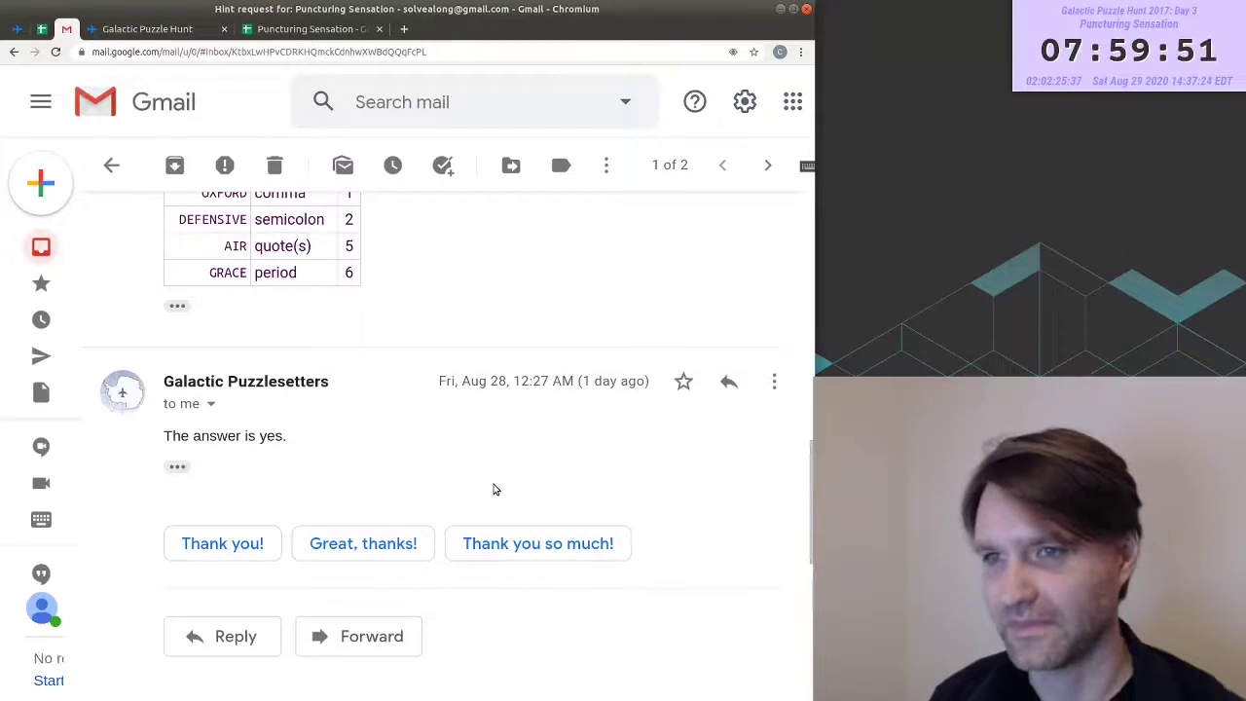
scroll(431, 467, up, 2)
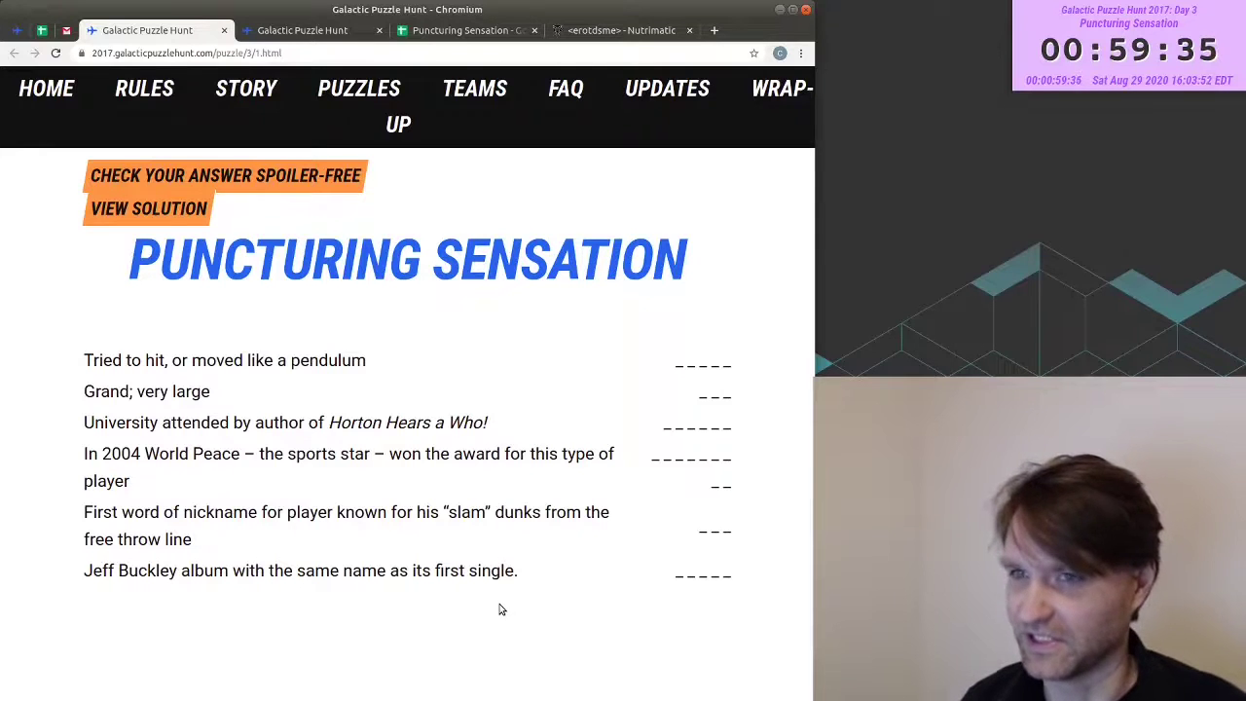
- Review the clues and blanks on the puzzle page, and send the last hint request asking whether the page has everything needed
drag(84, 358, 767, 567)
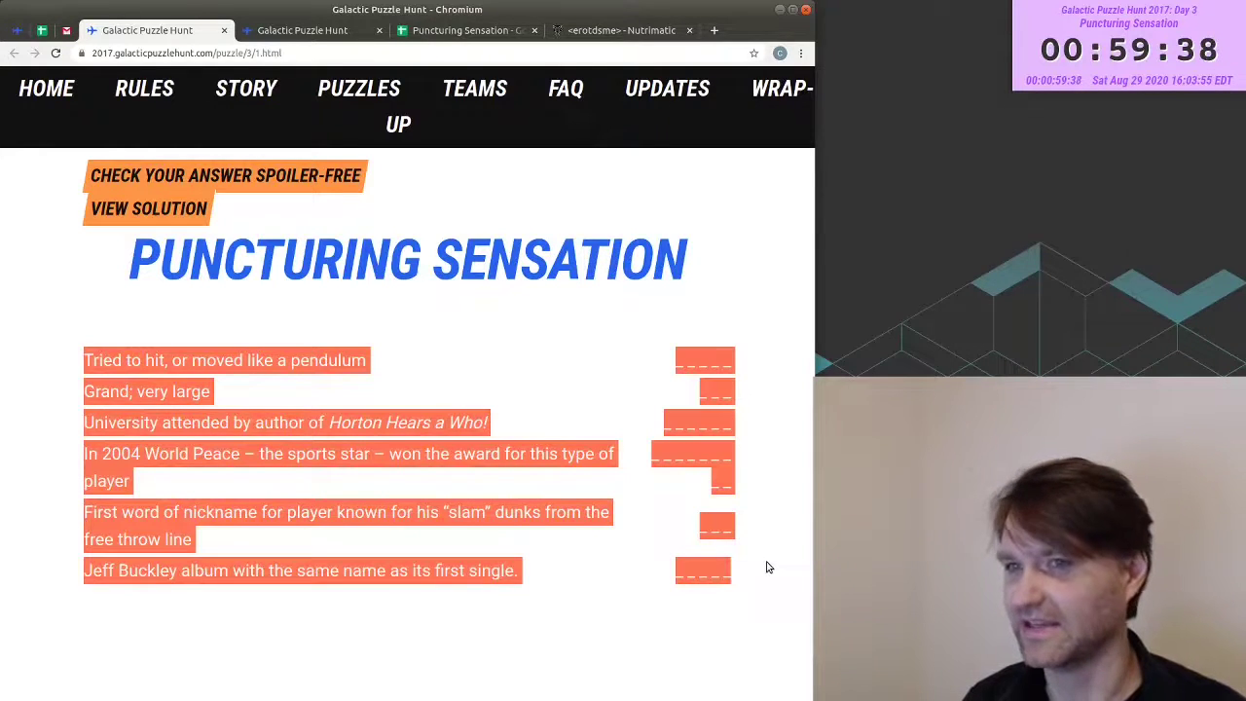
click(328, 594)
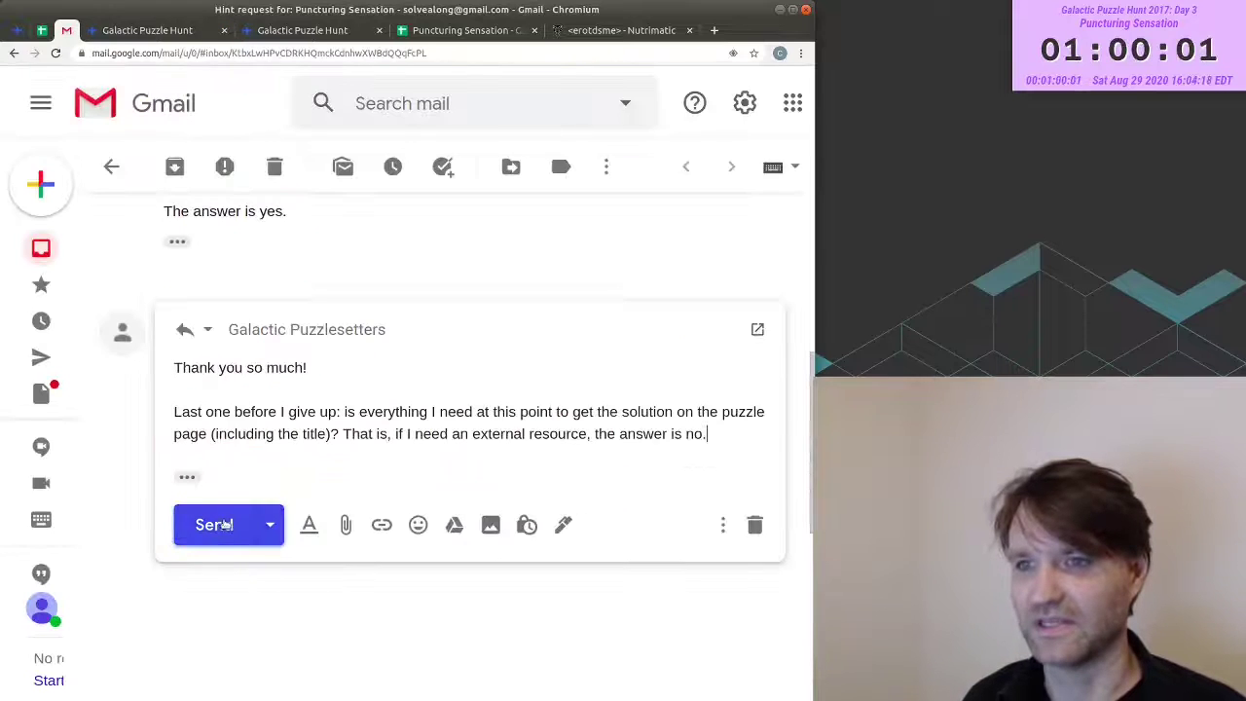
click(224, 525)
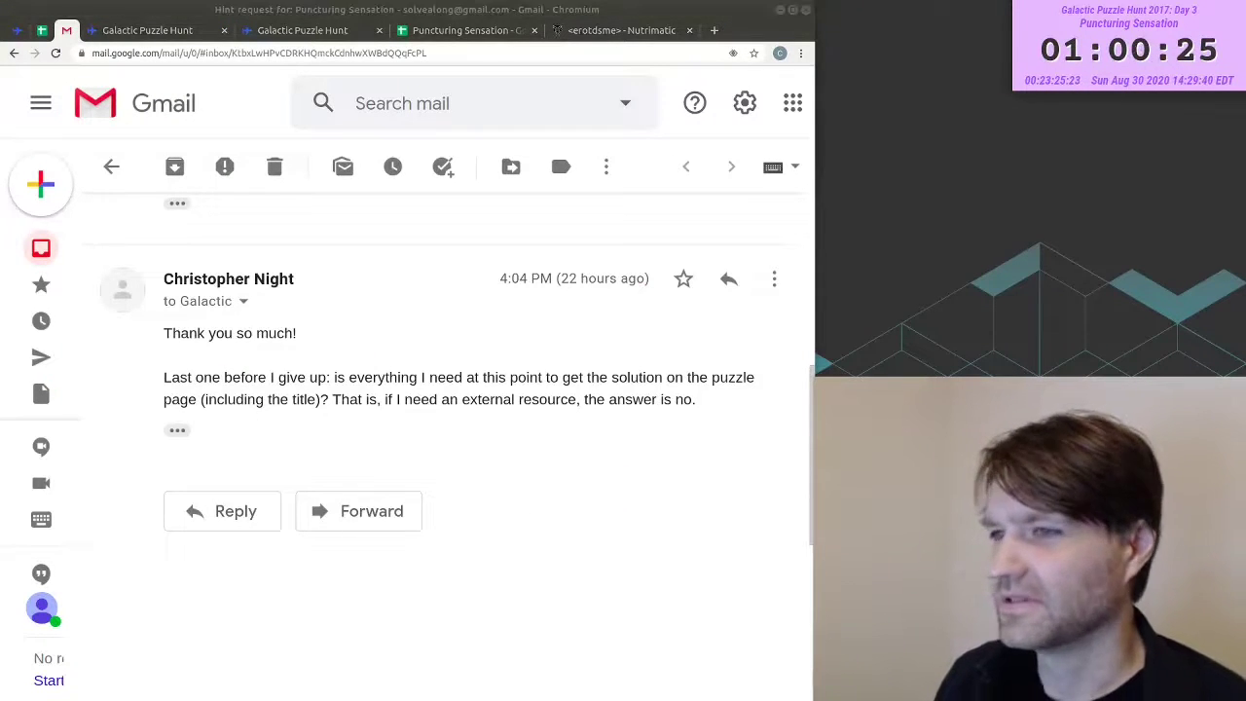
drag(565, 280, 646, 278)
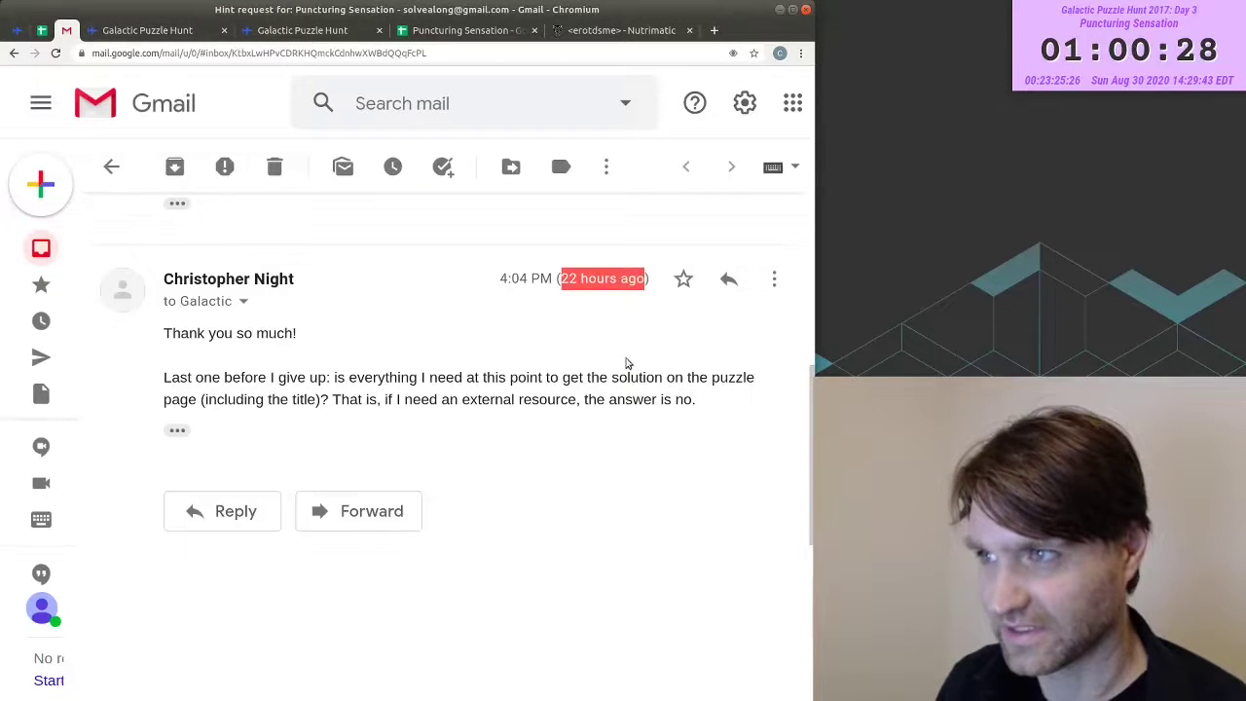
- Shrink the browser window, switch to the solution page, and check only the first clue answers in its table
click(609, 422)
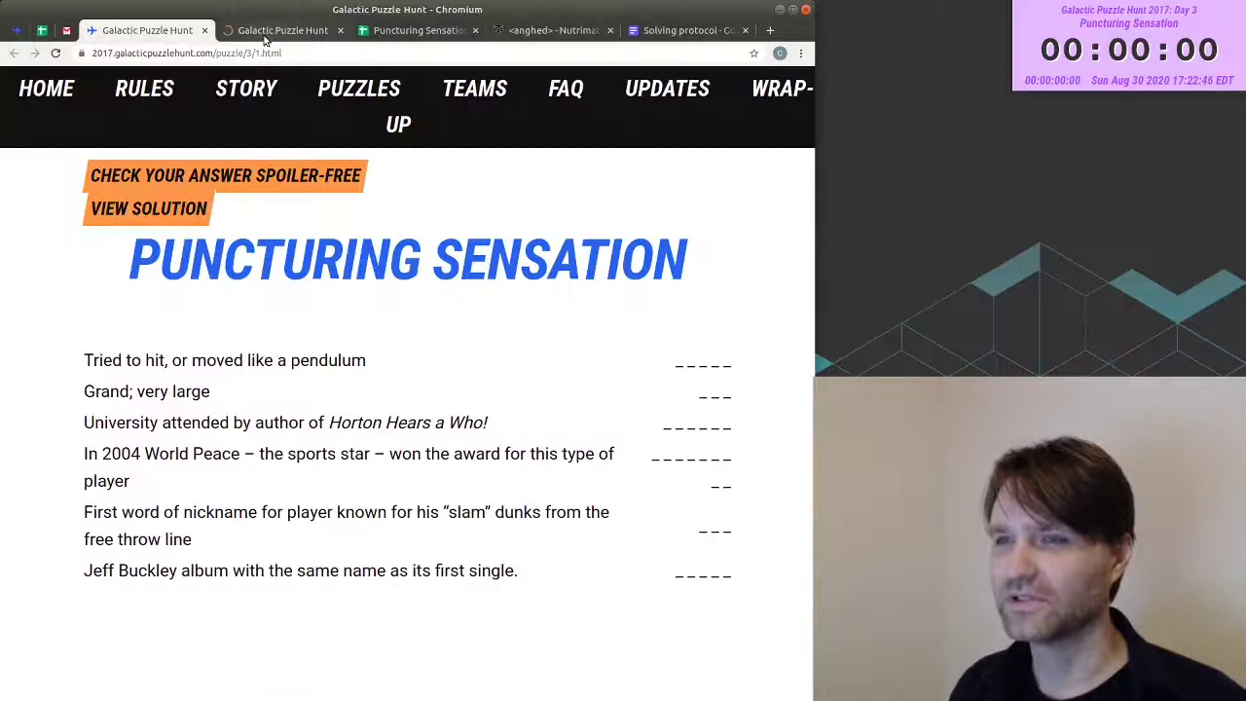
drag(808, 693, 424, 304)
click(166, 30)
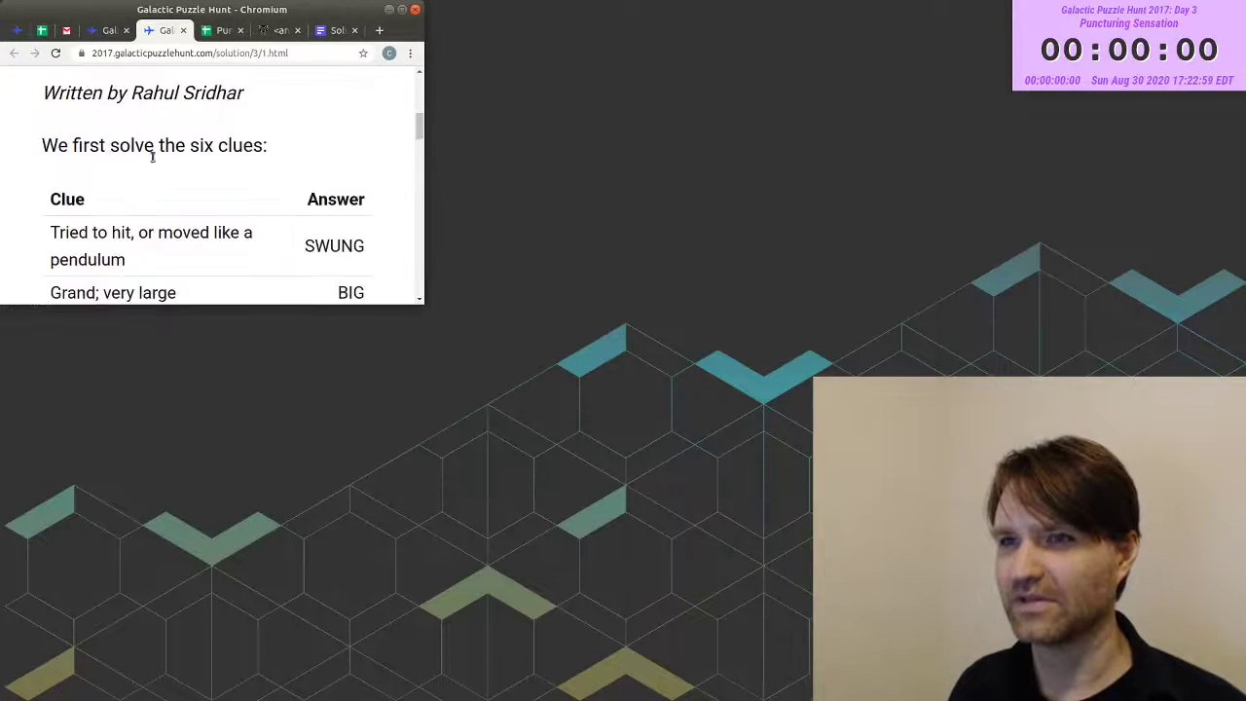
scroll(255, 215, down, 3)
scroll(255, 215, down, 8)
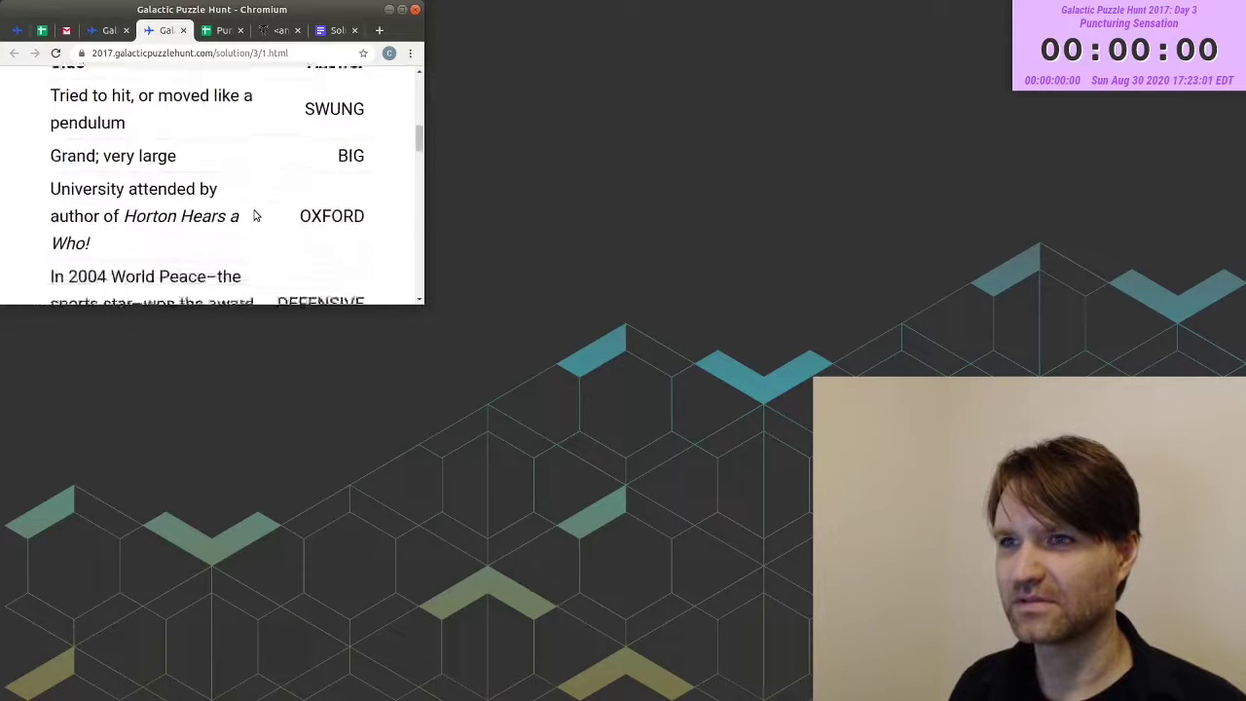
scroll(204, 187, up, 1)
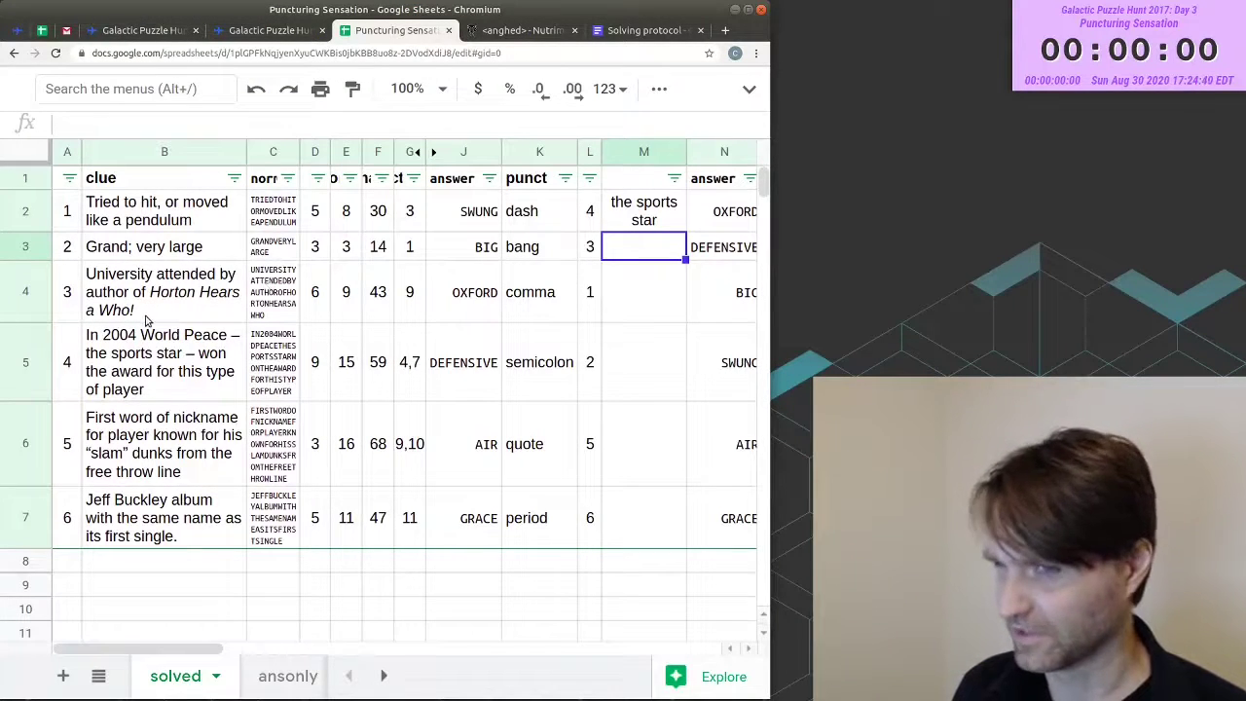
- Complete the punctuation-associated words in M3:M7 with Who, hit, Grand, slam and single, and write "The sports star who hit grand slam single" in M9
text(Who hit Grand)
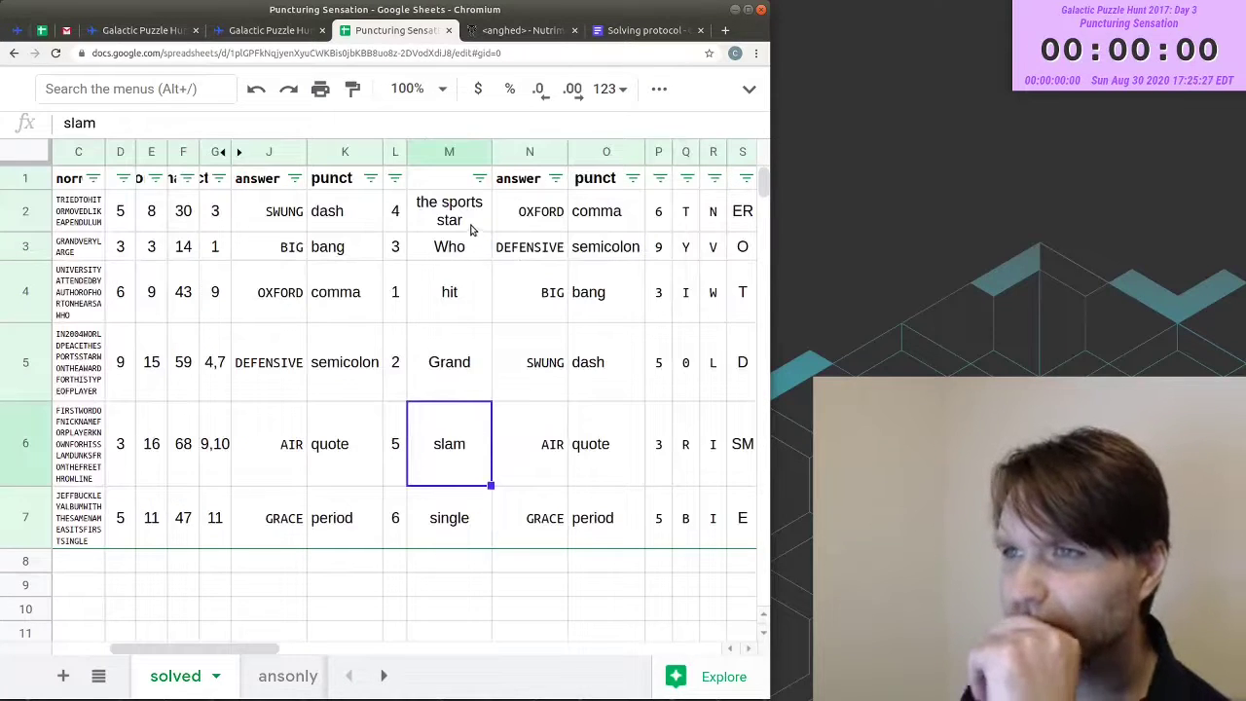
drag(473, 226, 445, 517)
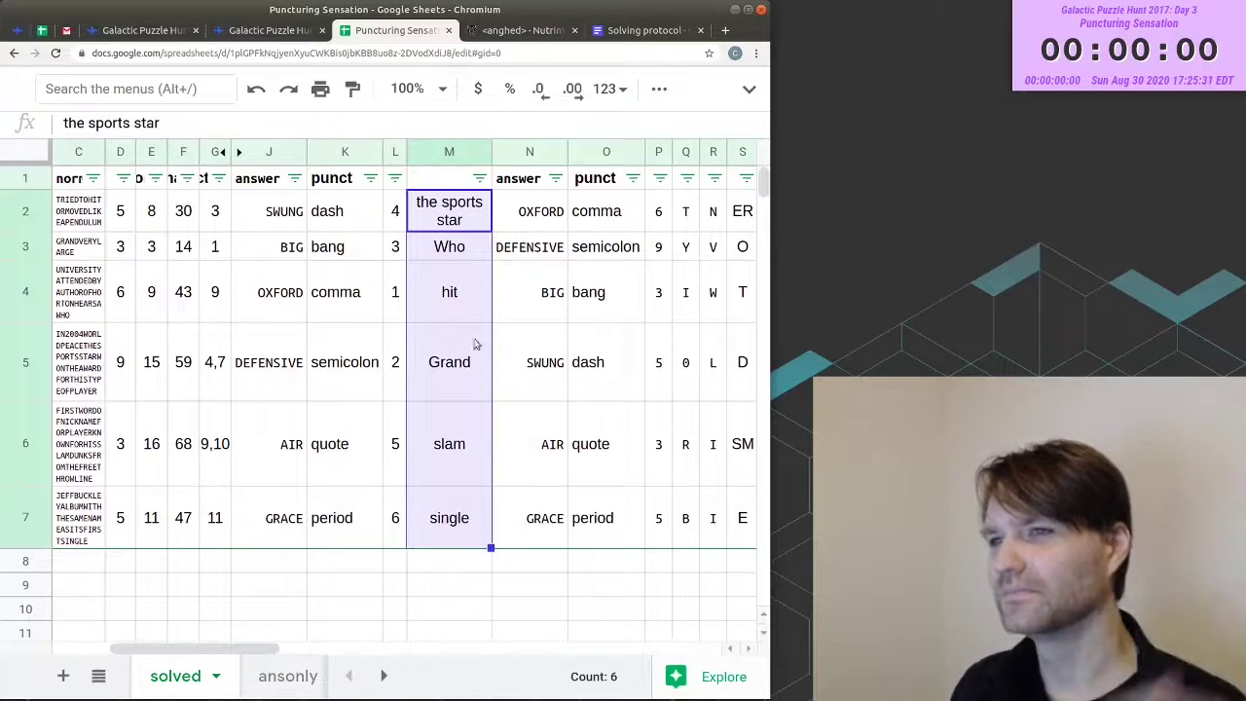
click(522, 364)
drag(437, 202, 444, 536)
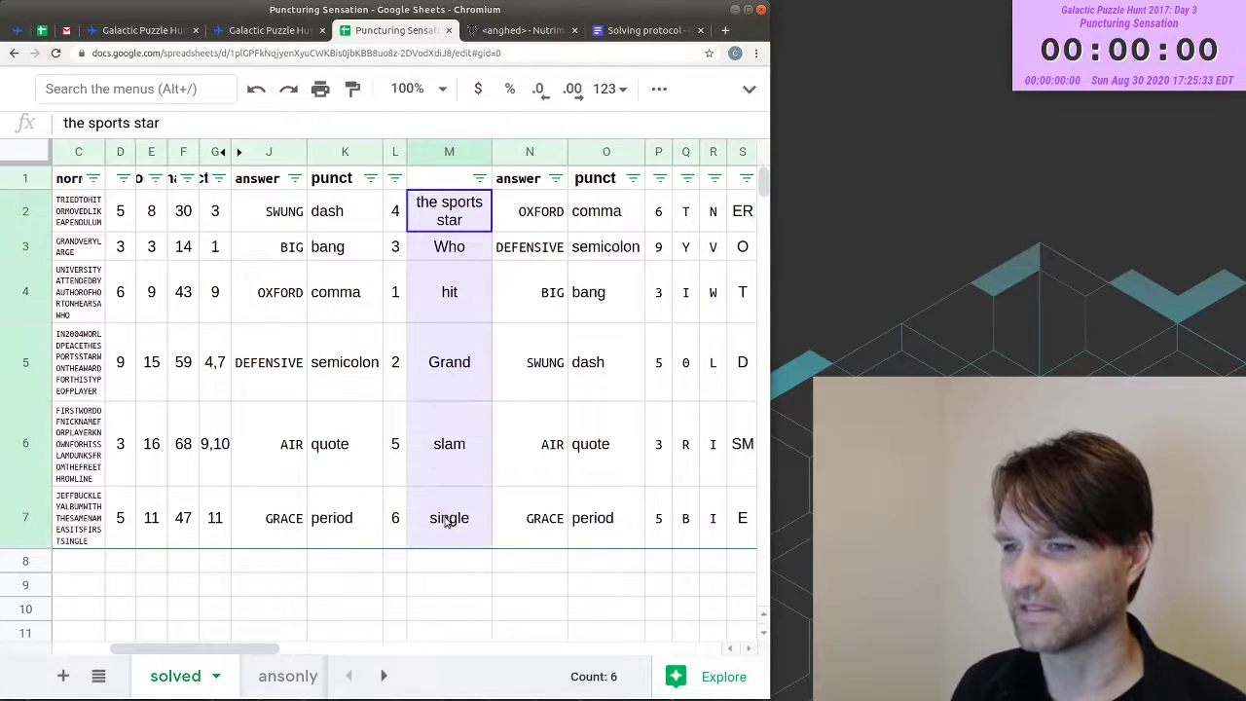
click(468, 590)
text(The sports star who hit grand slam single)
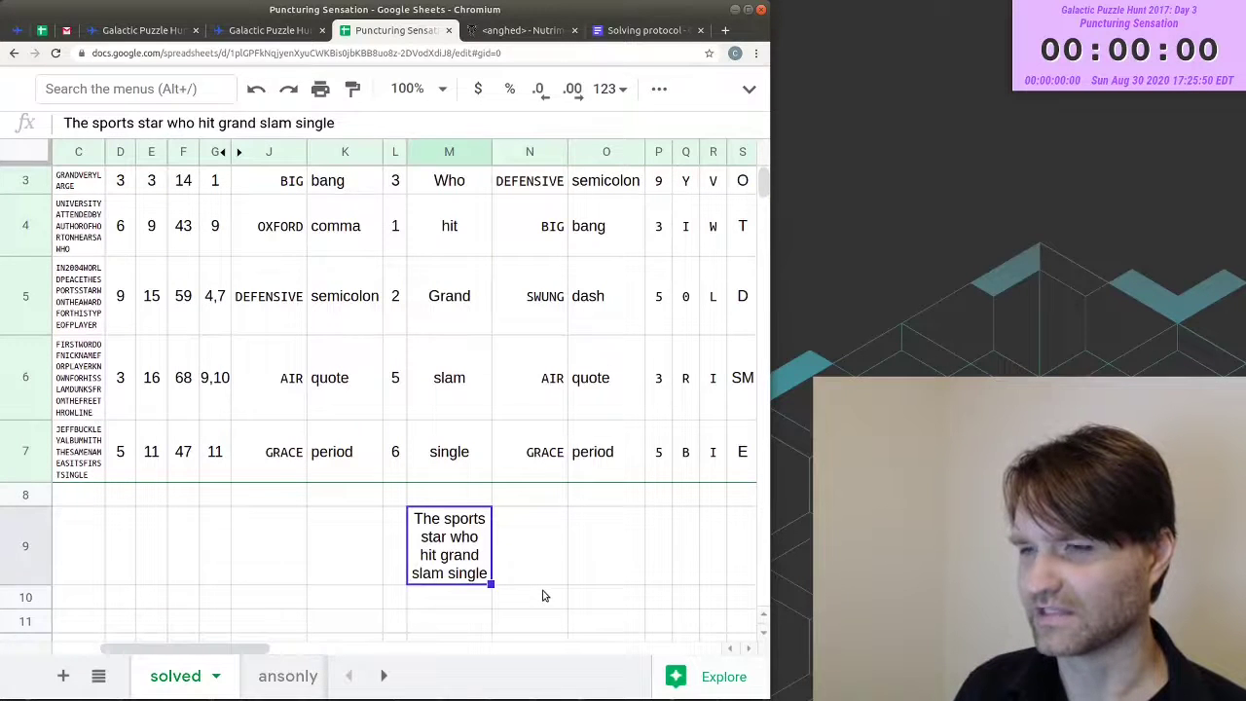
- Search the web for "grand slam single" in a new tab and read the introduction of the Grand Slam Single Wikipedia article
key(ctrl+t)
text(grand slam single)
key(Return)
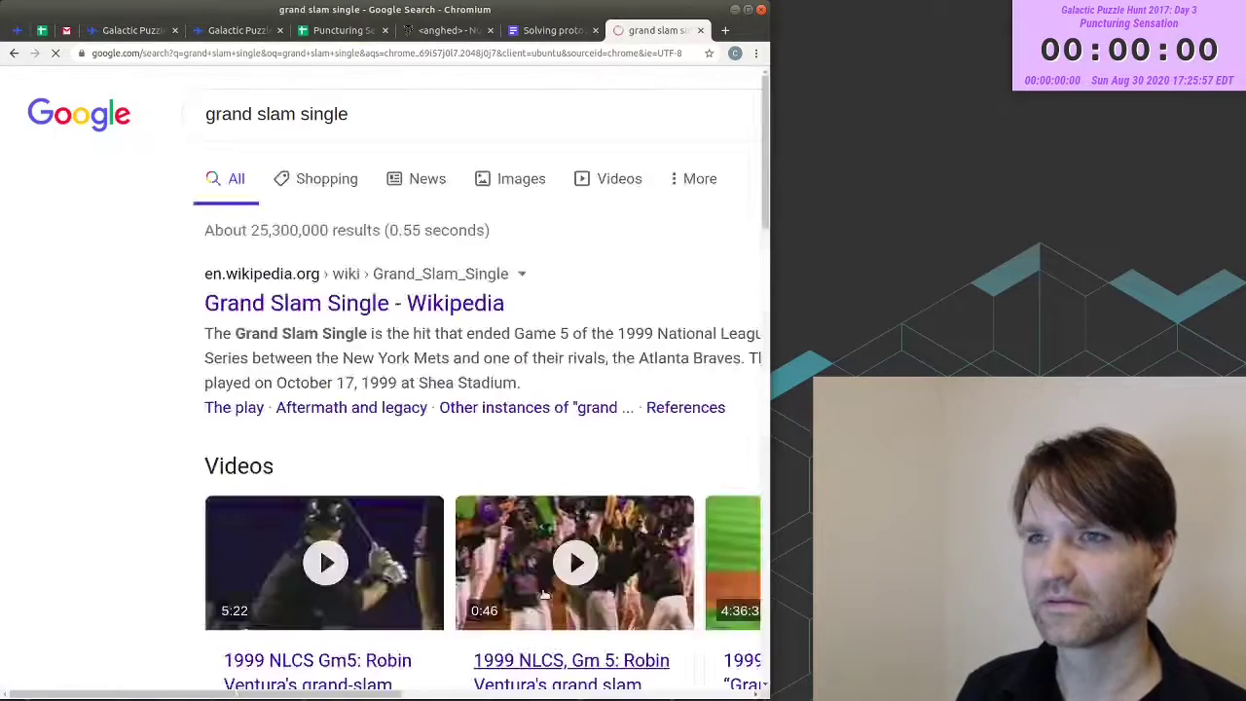
click(324, 313)
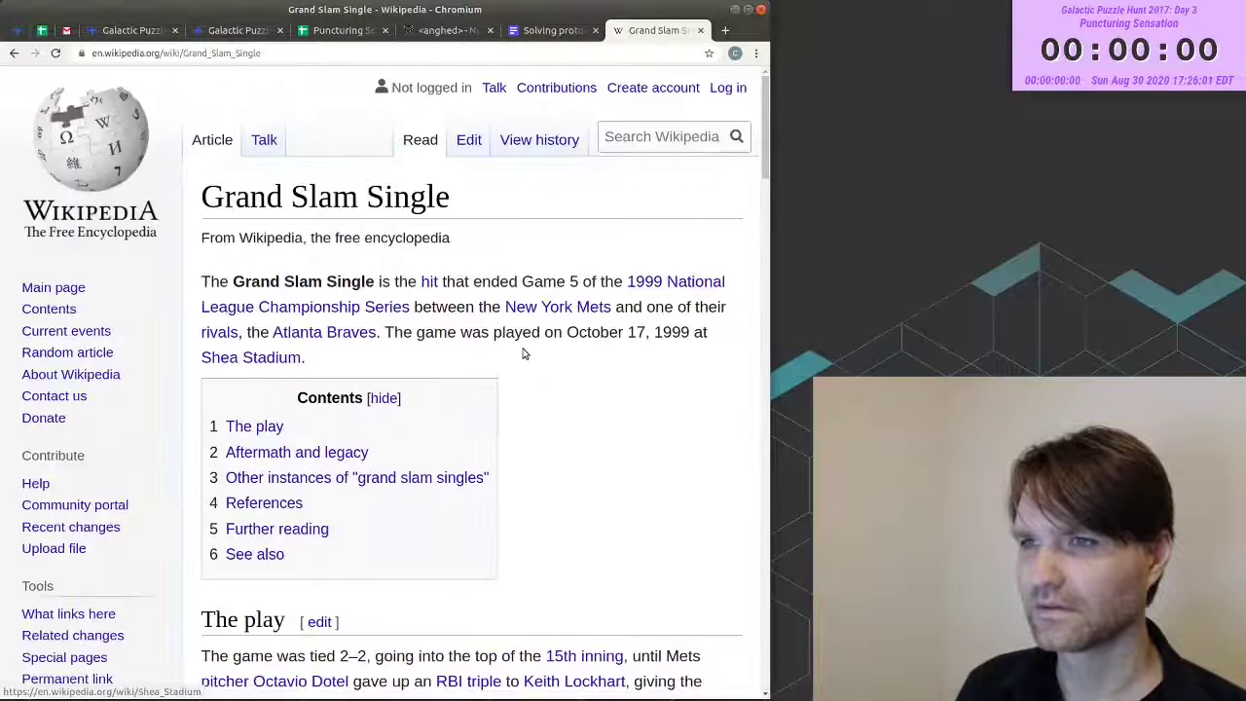
drag(526, 354, 507, 258)
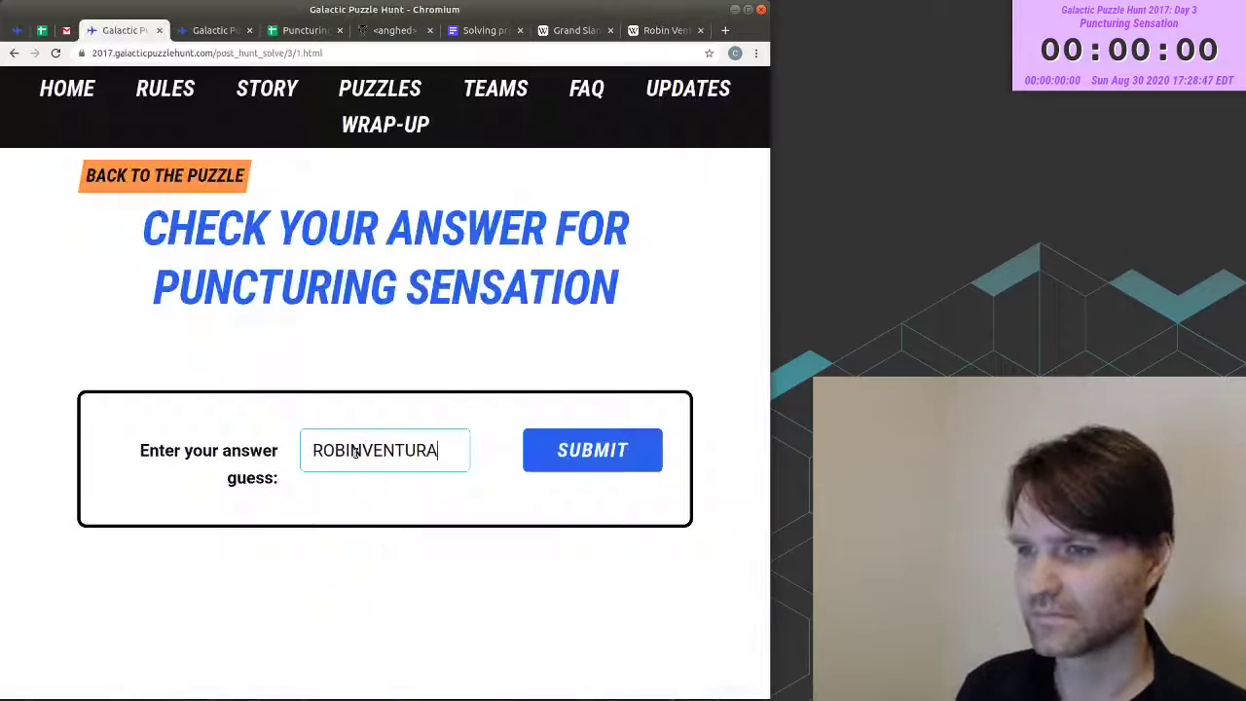
- Submit ROBINVENTURA as the answer guess for Puncturing Sensation
click(580, 457)
scroll(527, 399, down, 1)
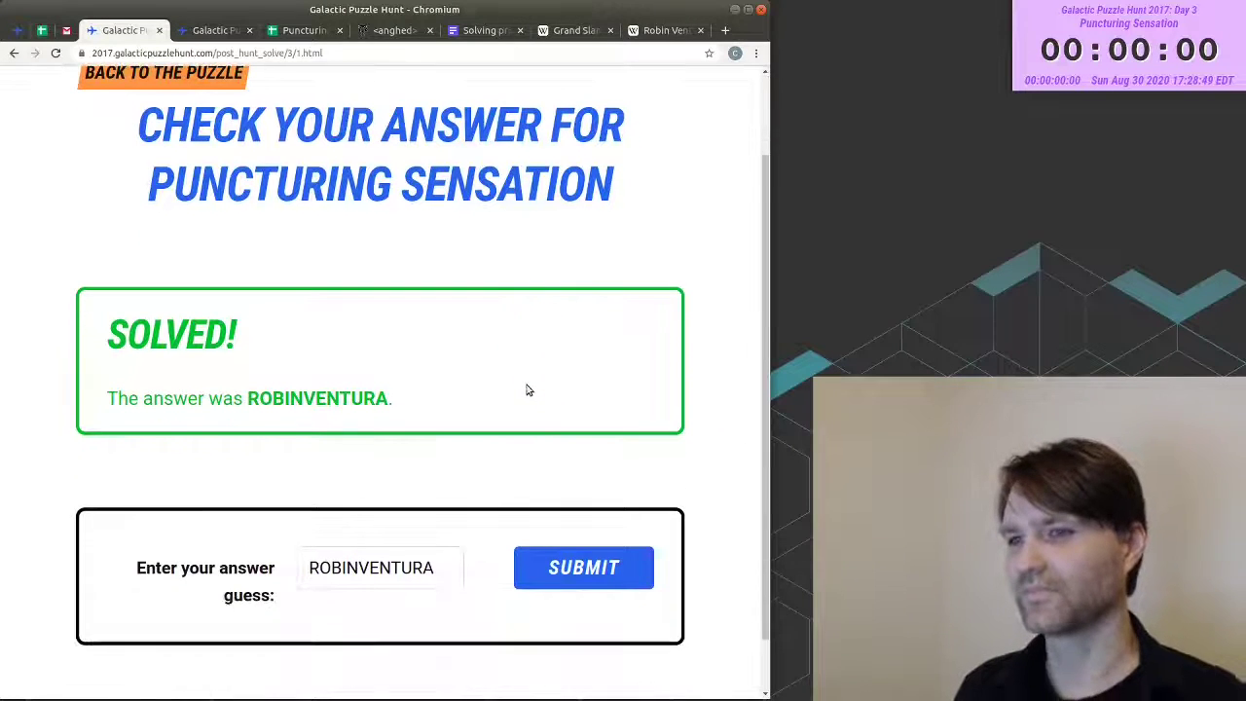
scroll(477, 365, up, 1)
- Read the full solution page, comparing its clue answers, punctuation marks and associated words
key(ctrl+Tab)
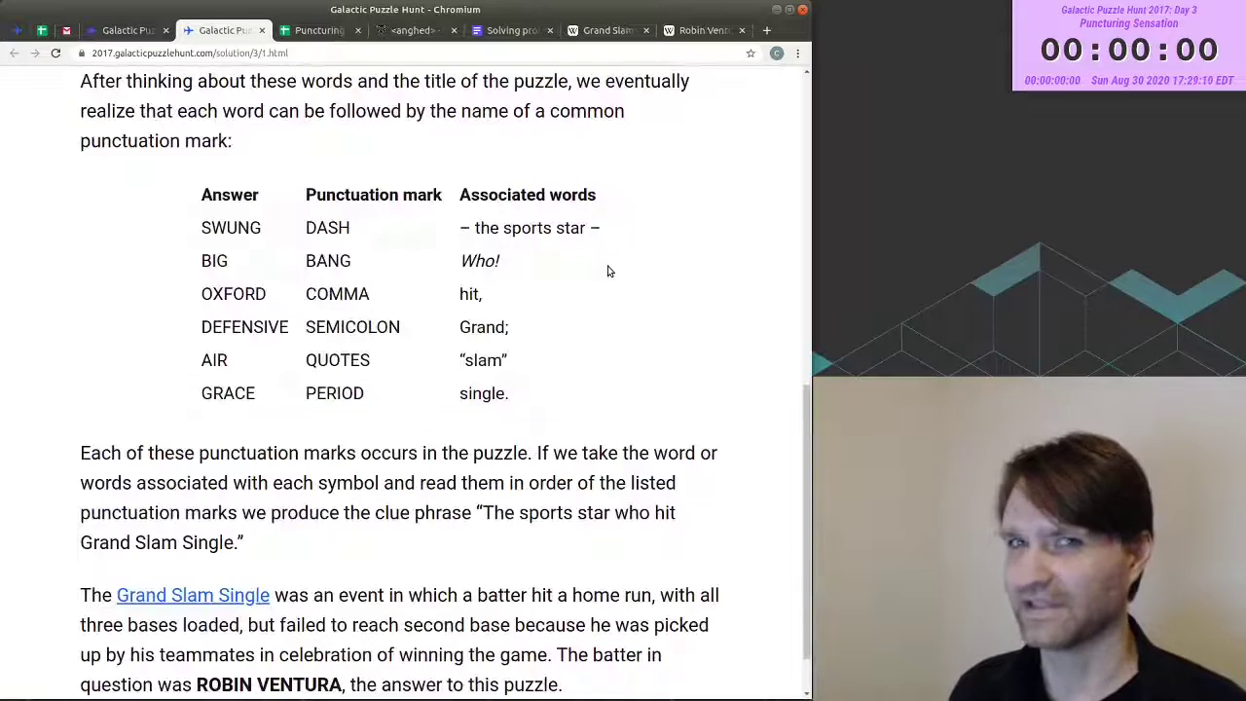
drag(457, 194, 587, 208)
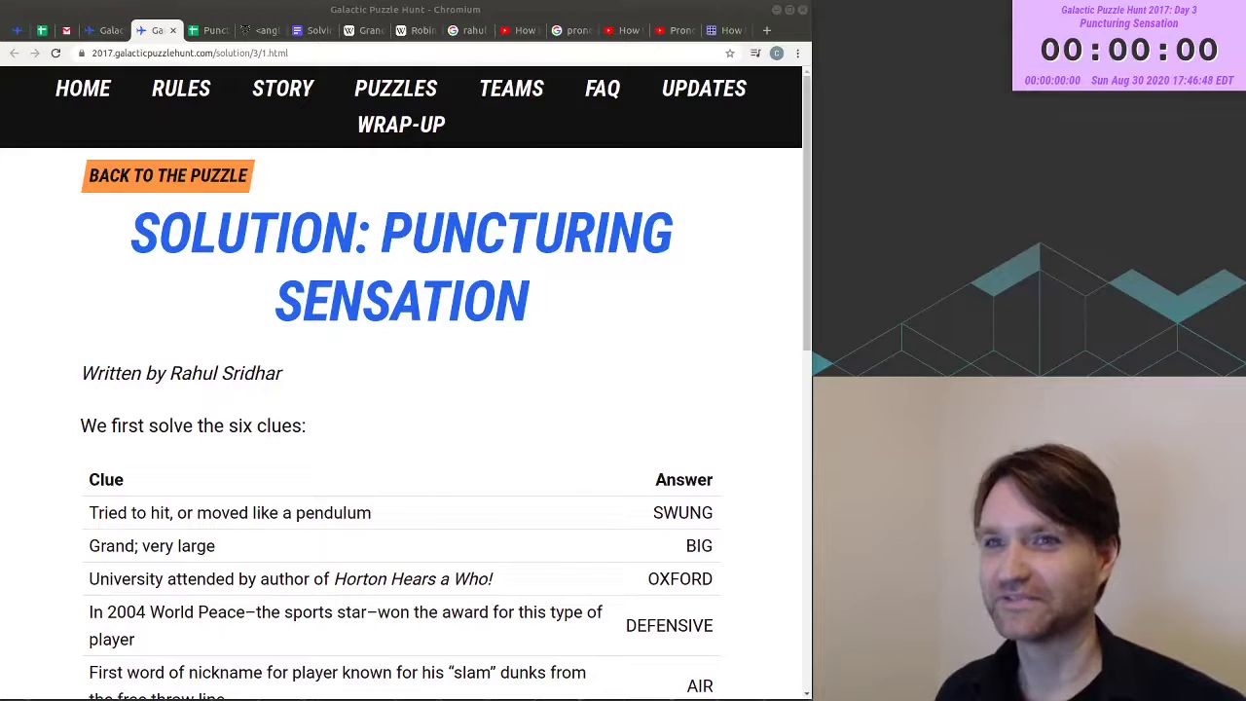
scroll(671, 516, down, 3)
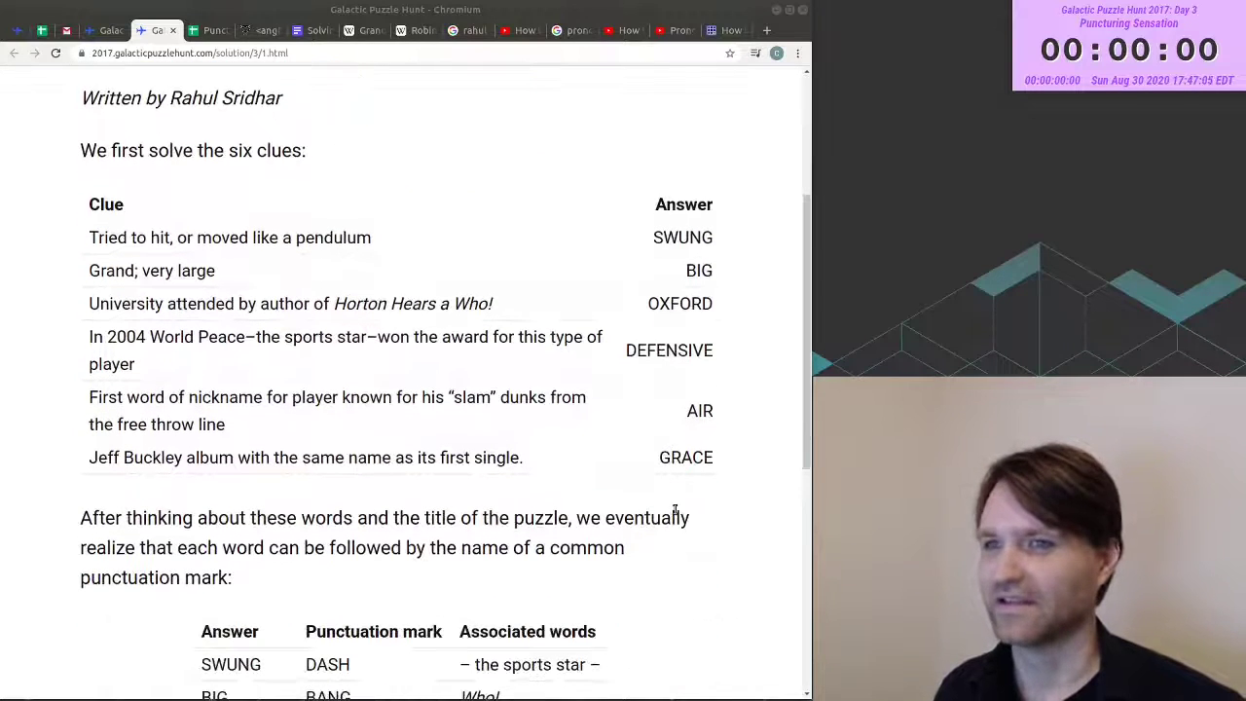
scroll(673, 510, down, 1)
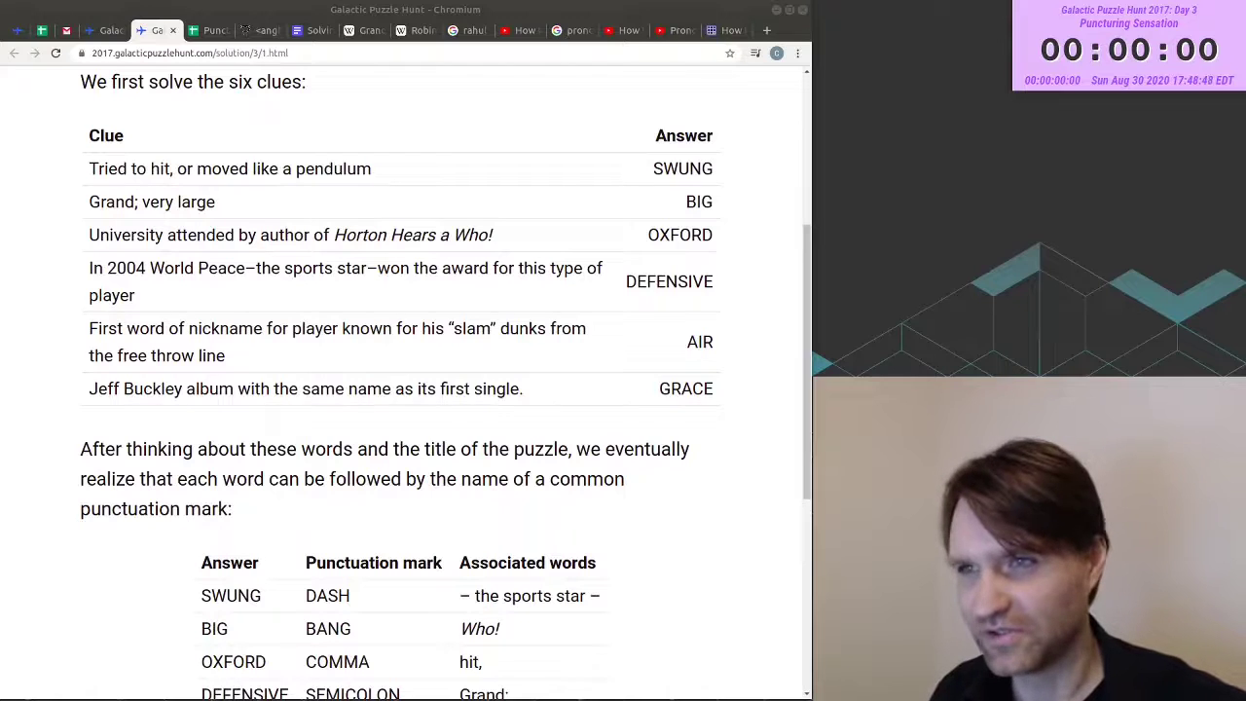
scroll(406, 380, down, 3)
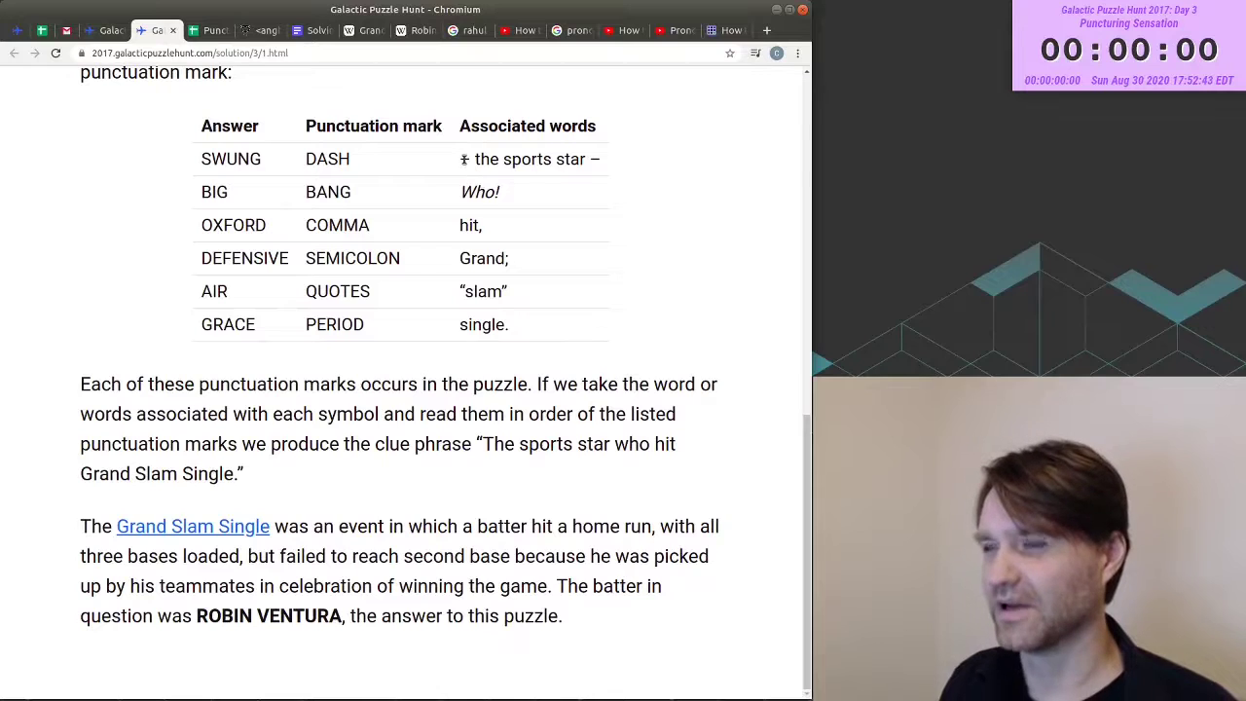
drag(462, 159, 508, 331)
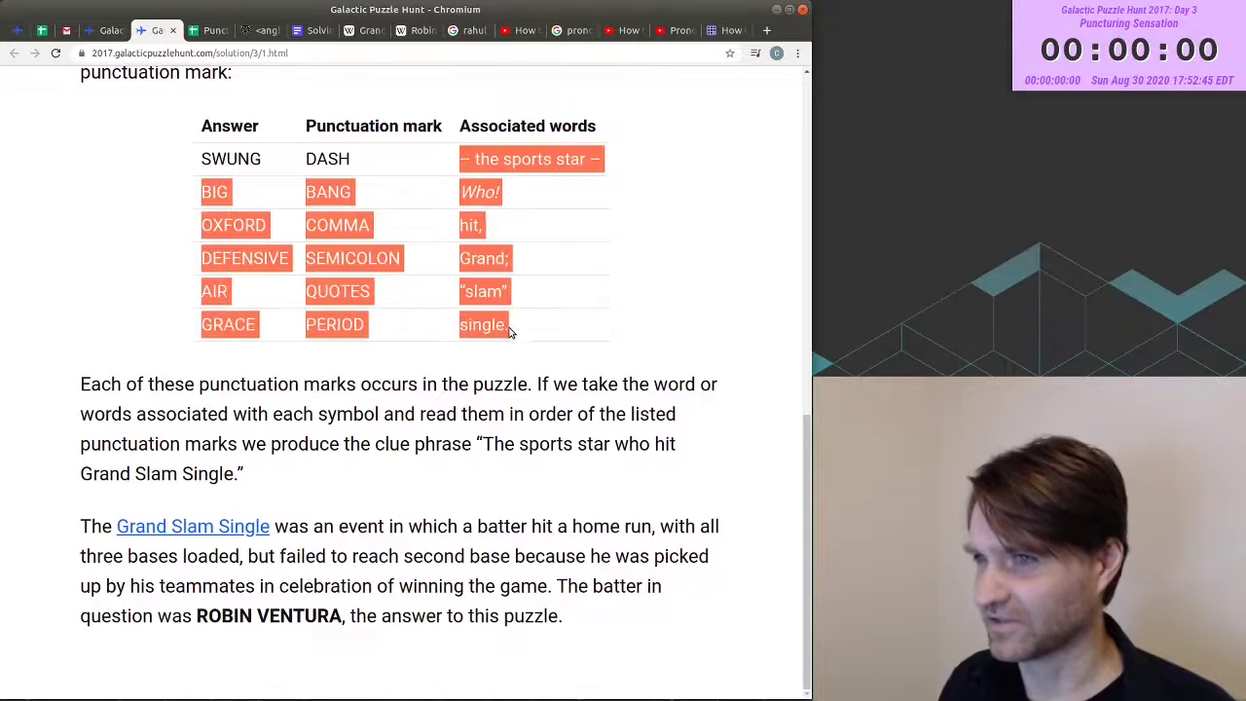
click(516, 263)
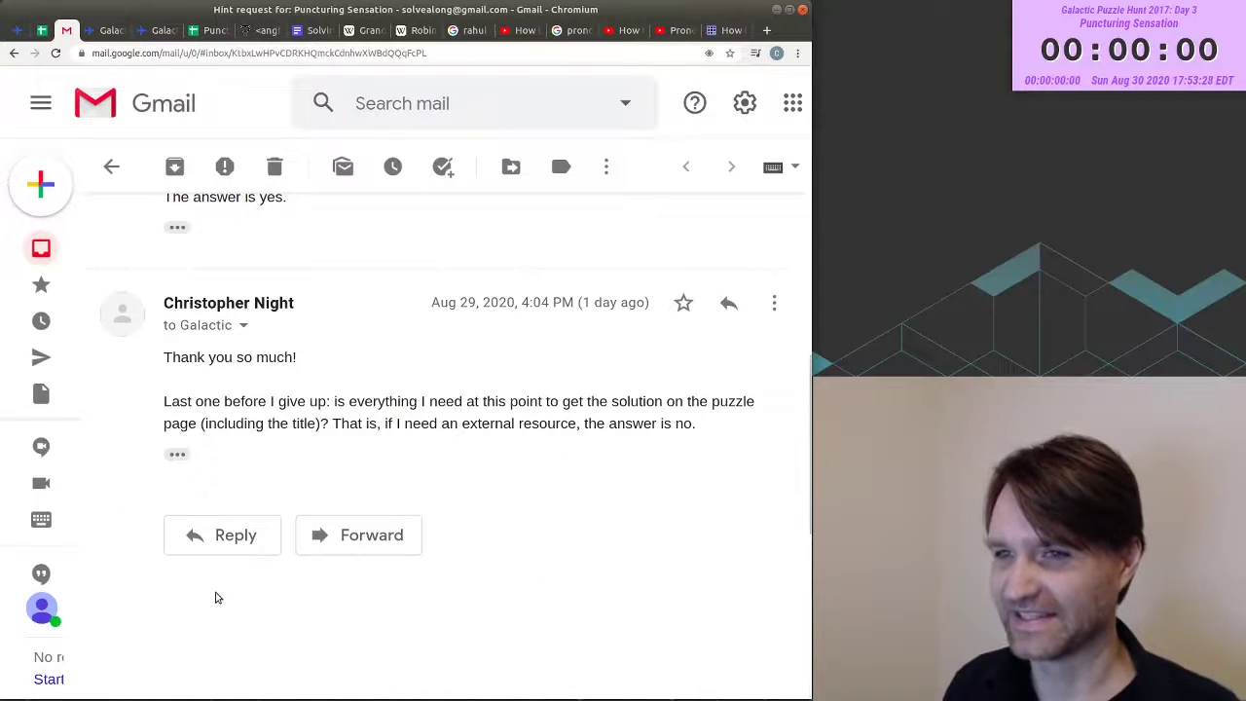
- Draft a reply in the Gmail hint conversation saying "Nevermind, I'm all set. Thank you very much for your help!"
click(207, 540)
text(Nevermind, I'm all set.)
key(Return)
key(Return)
text(Thank you very much for your help!)
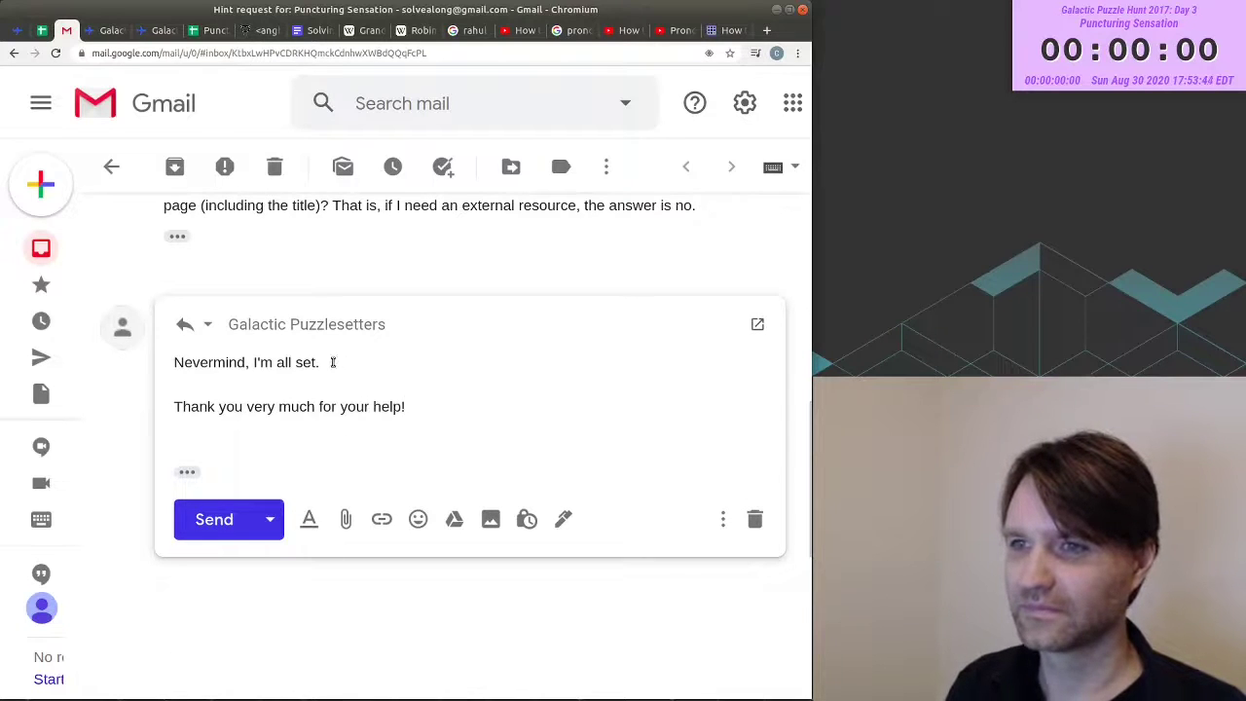
scroll(324, 364, down, 2)
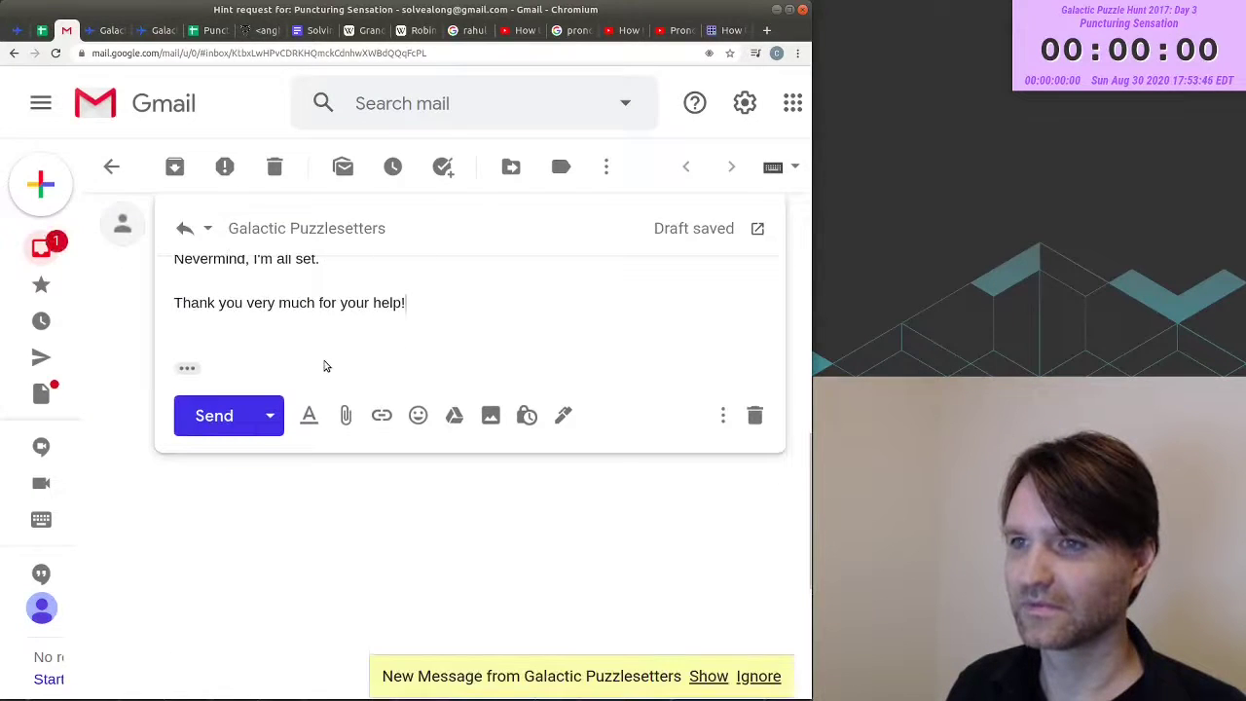
scroll(326, 366, up, 1)
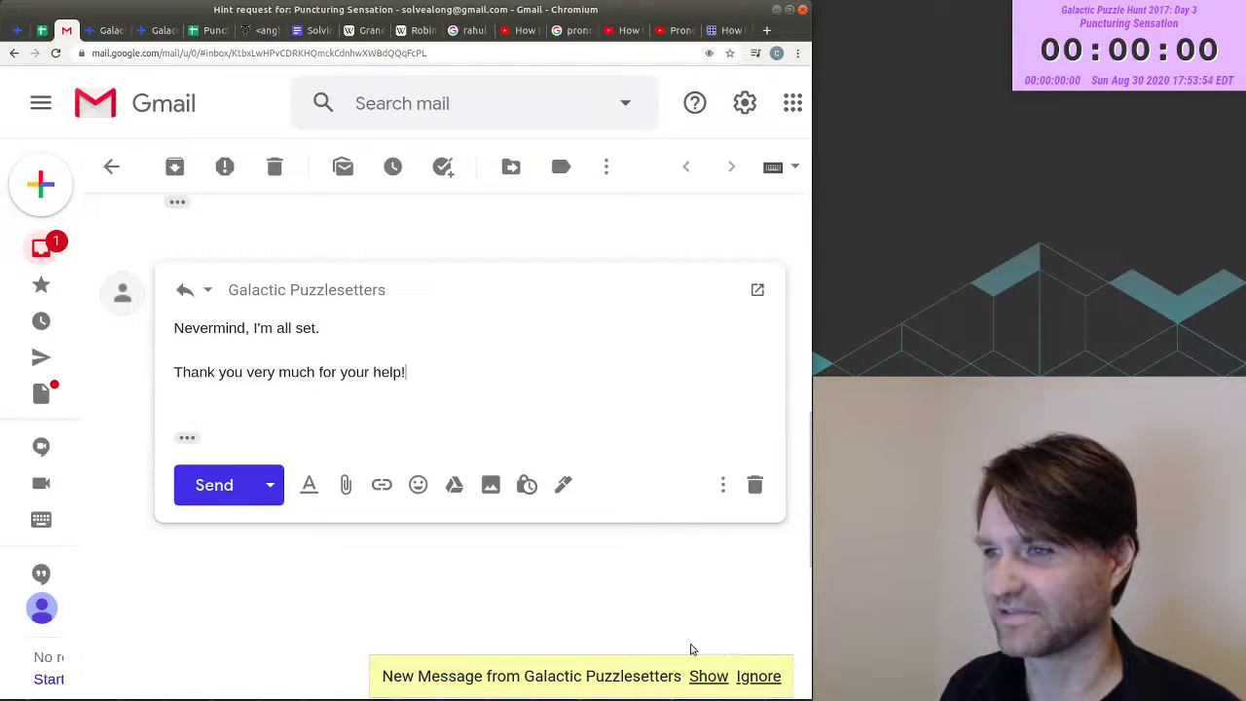
- Show the new message from Galactic Puzzlesetters, send the suggested reply "Thank you very much!" and review the conversation
click(707, 675)
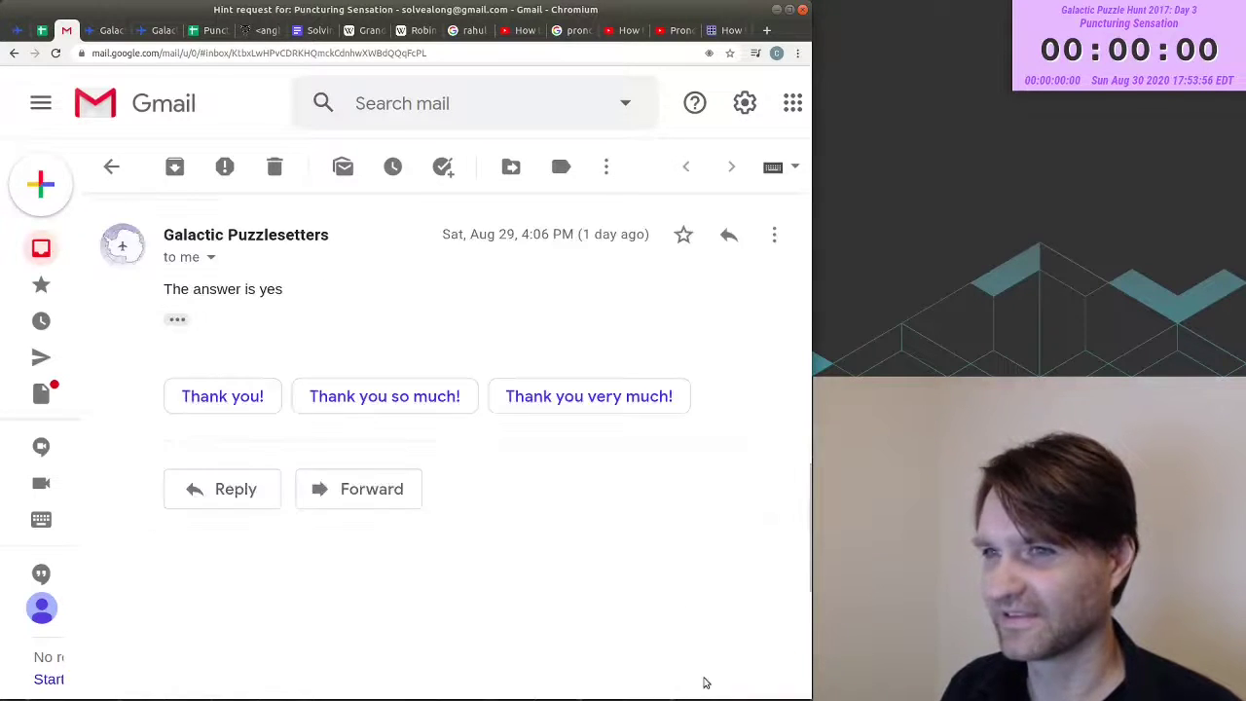
scroll(583, 575, up, 3)
scroll(485, 493, up, 3)
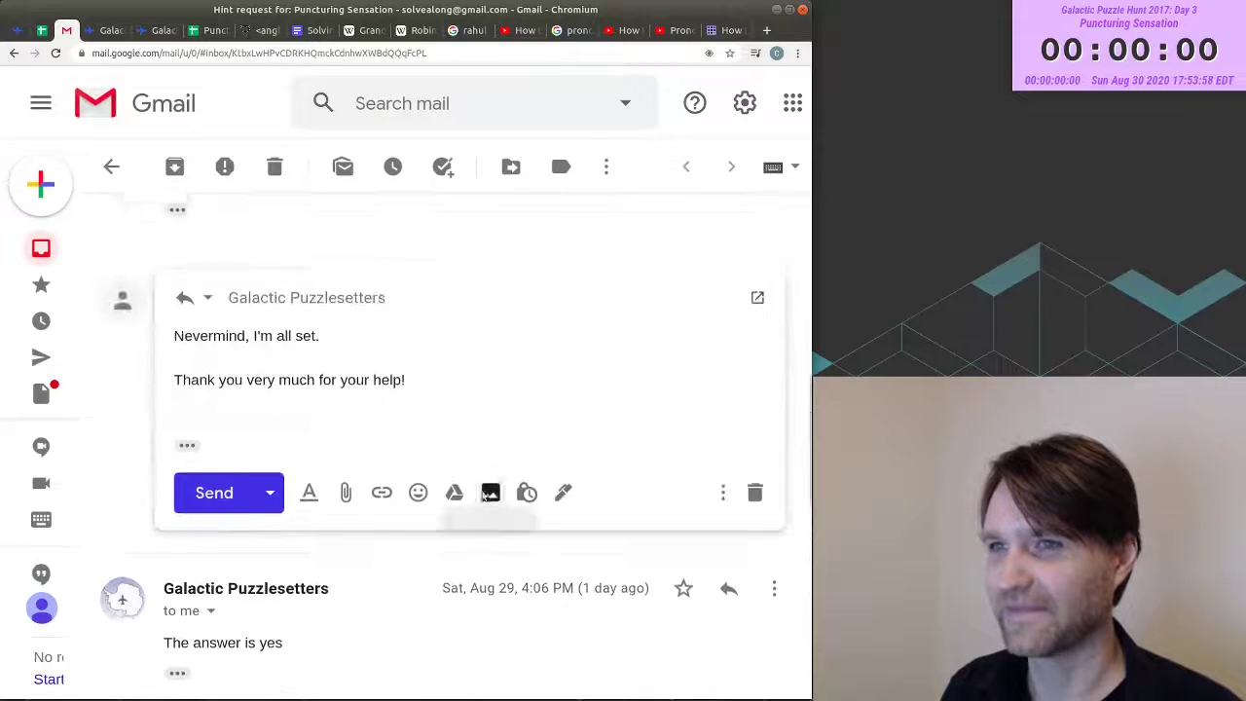
scroll(467, 544, down, 3)
scroll(467, 545, down, 1)
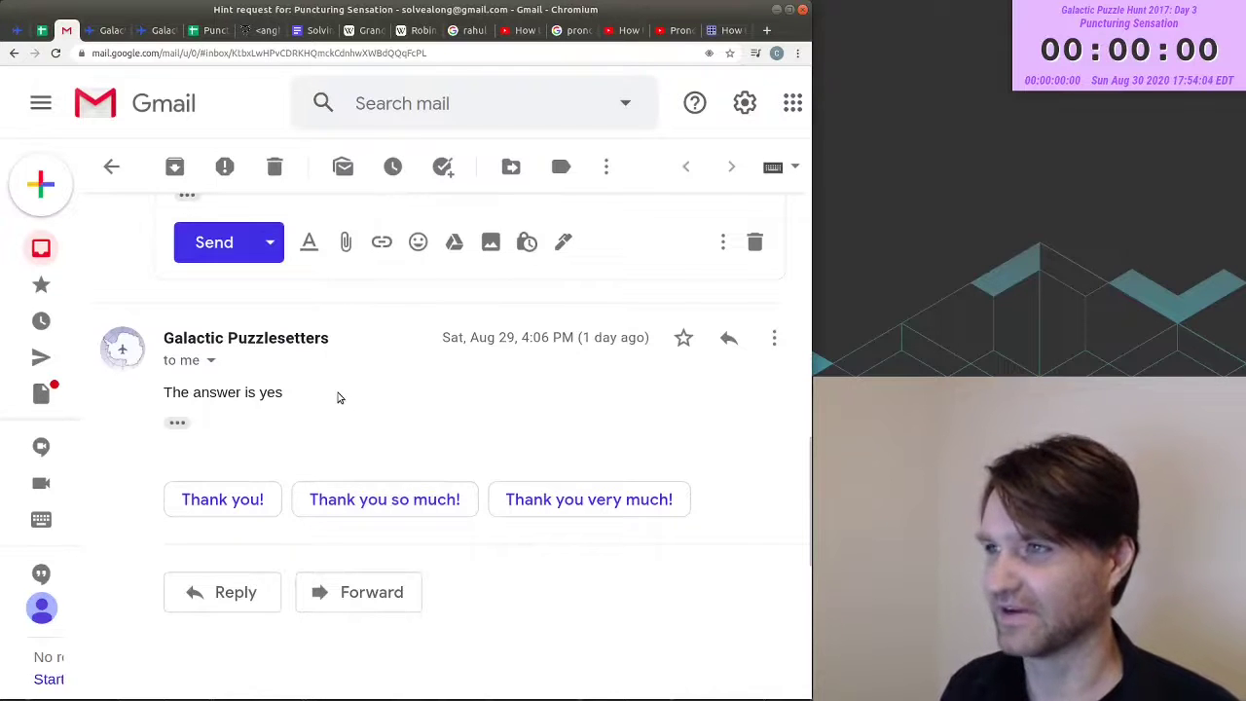
click(589, 498)
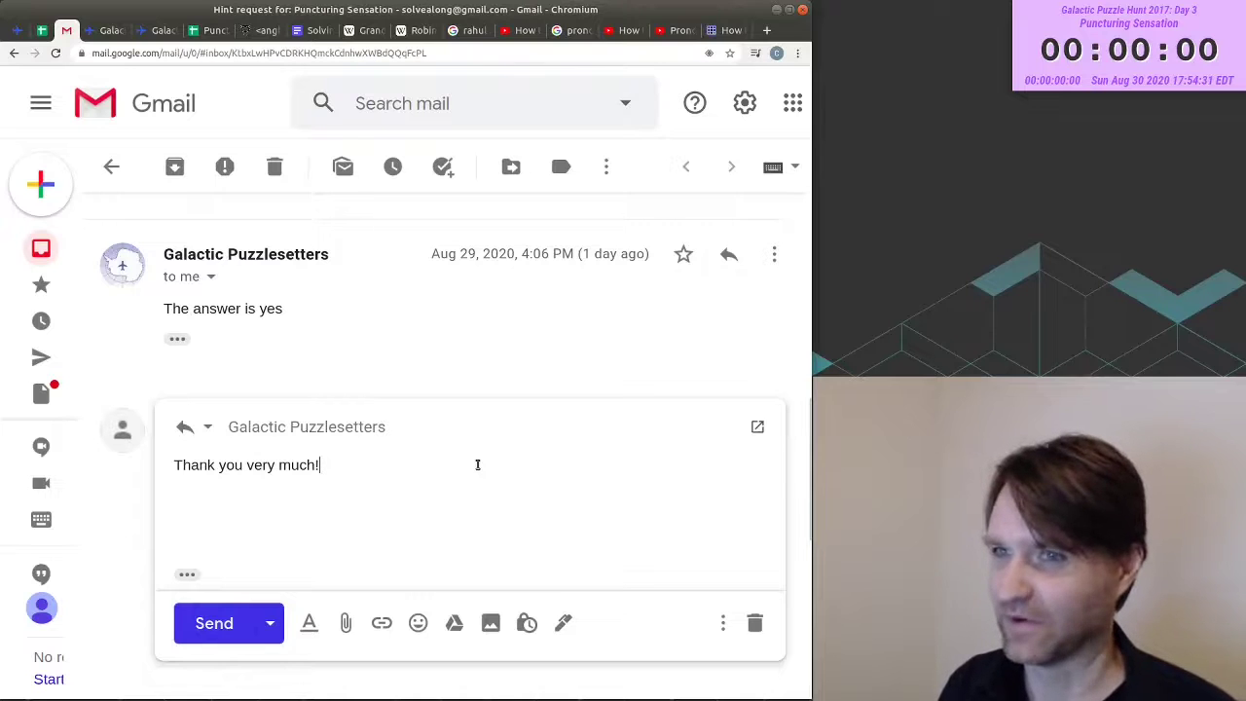
click(232, 613)
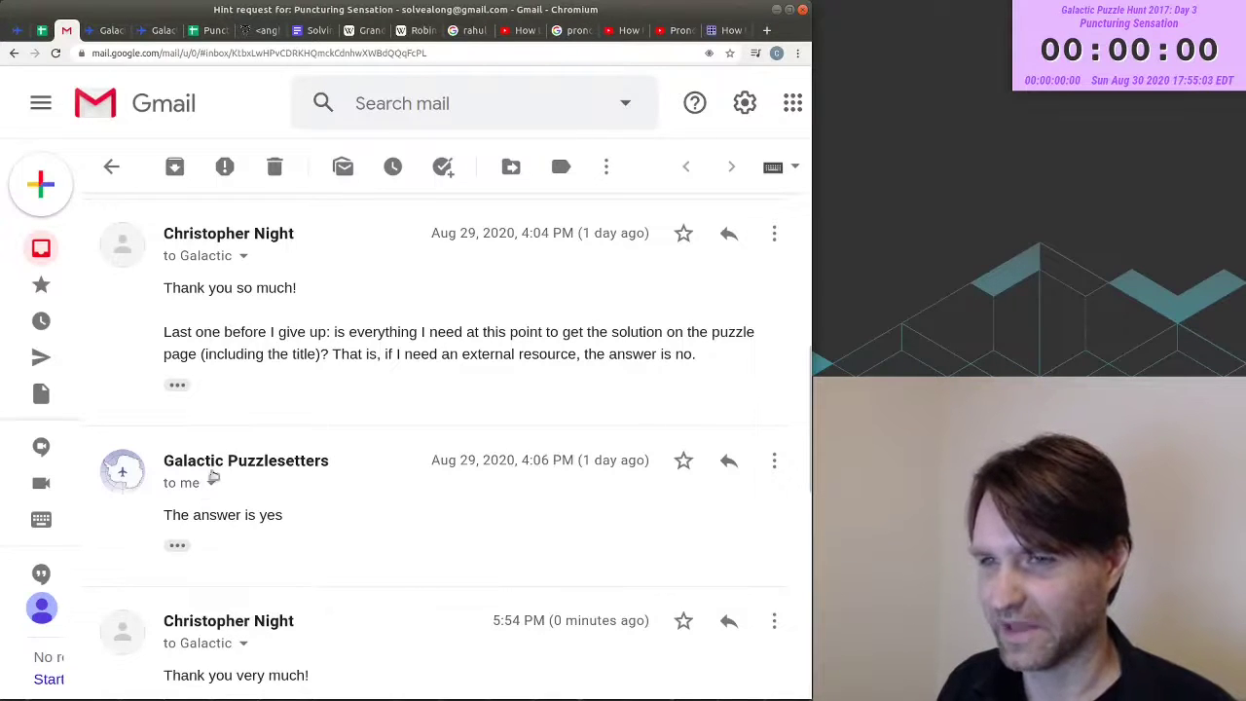
scroll(383, 500, down, 1)
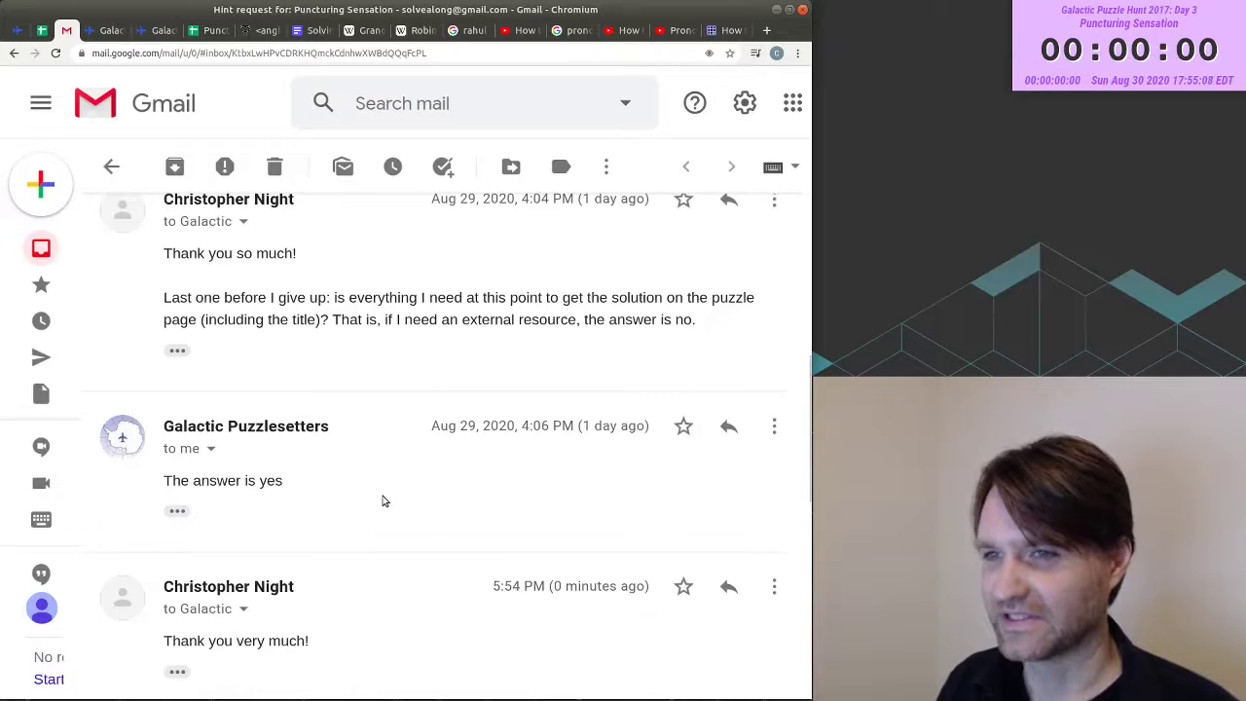
scroll(384, 500, down, 1)
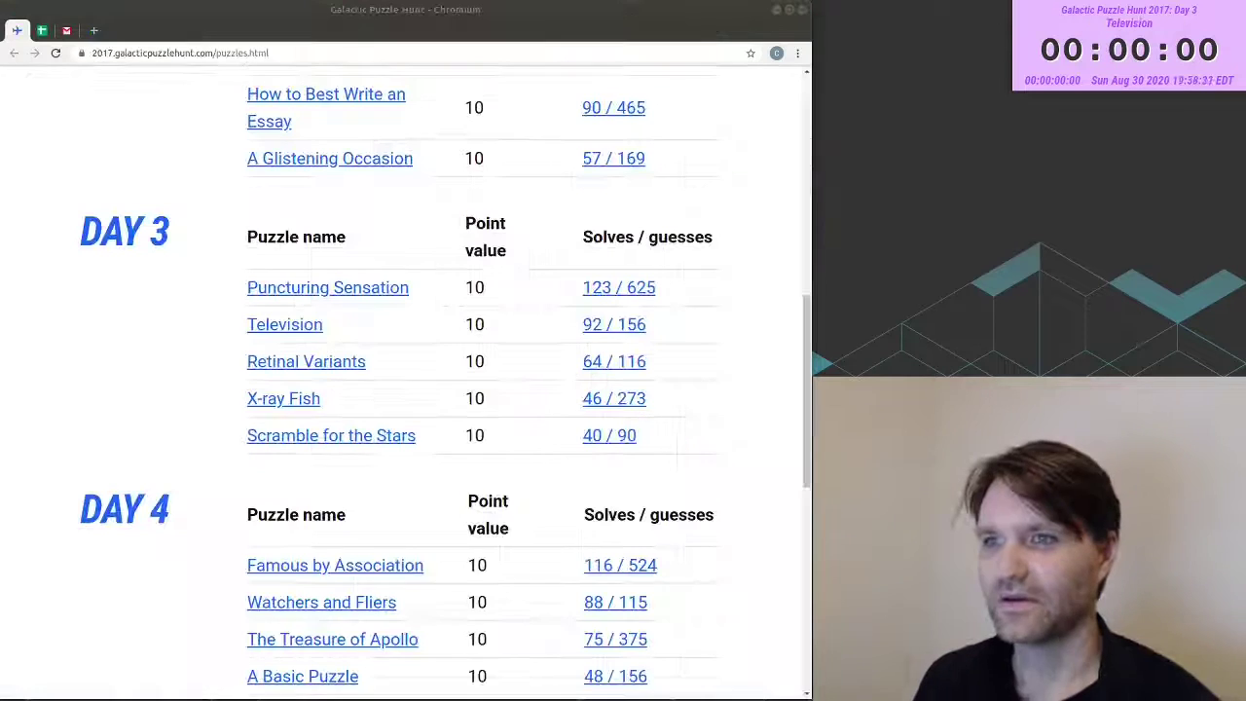
- Open the Day 3 puzzle Television from the puzzle list and examine its television pictures and music notation
click(297, 327)
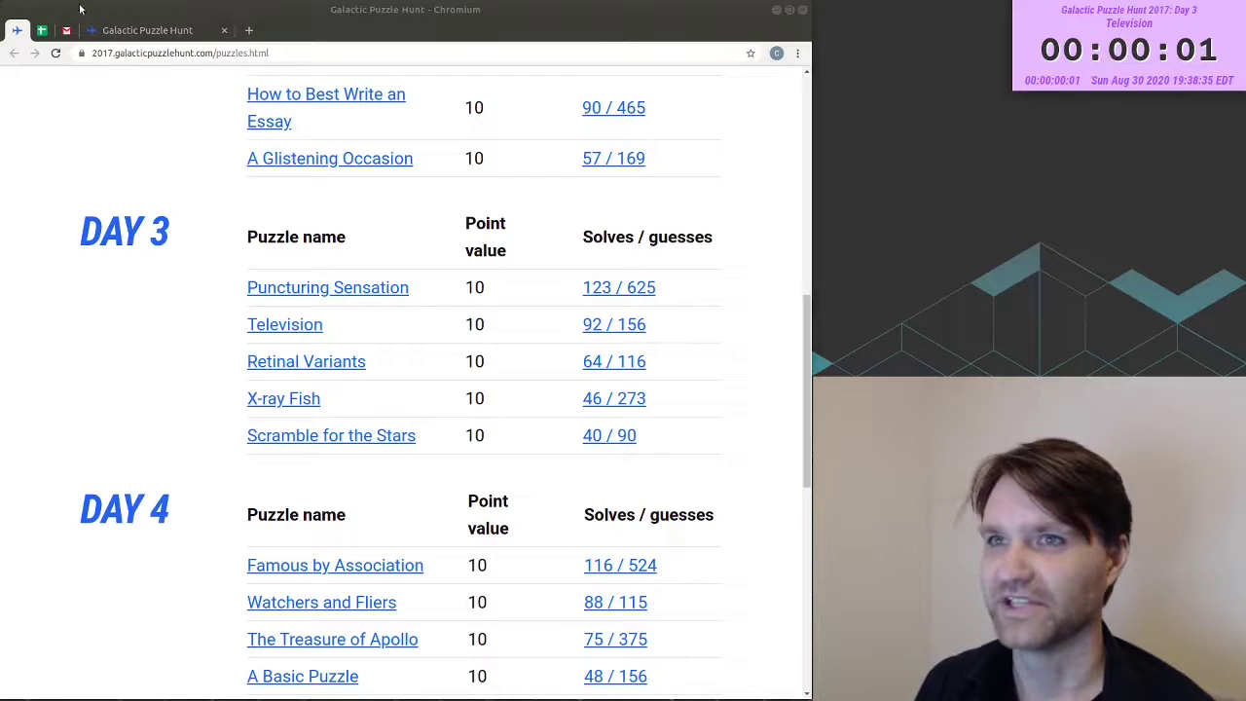
click(121, 30)
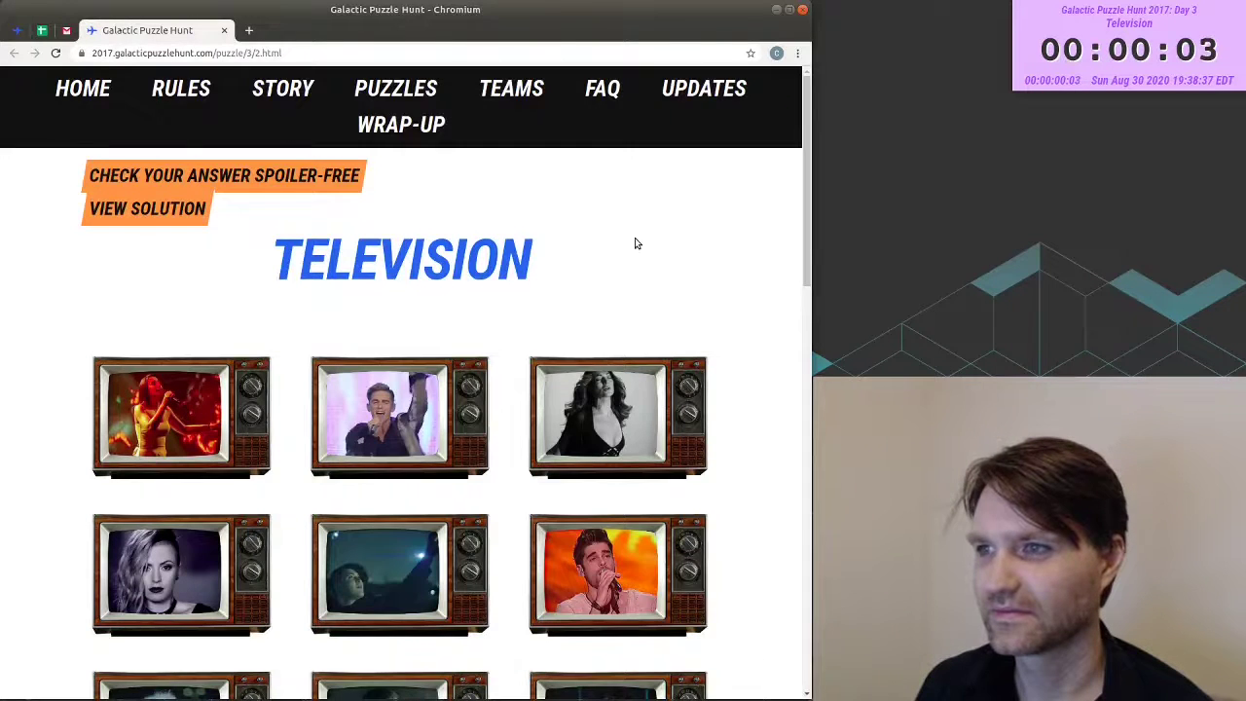
scroll(714, 214, down, 5)
scroll(714, 212, down, 10)
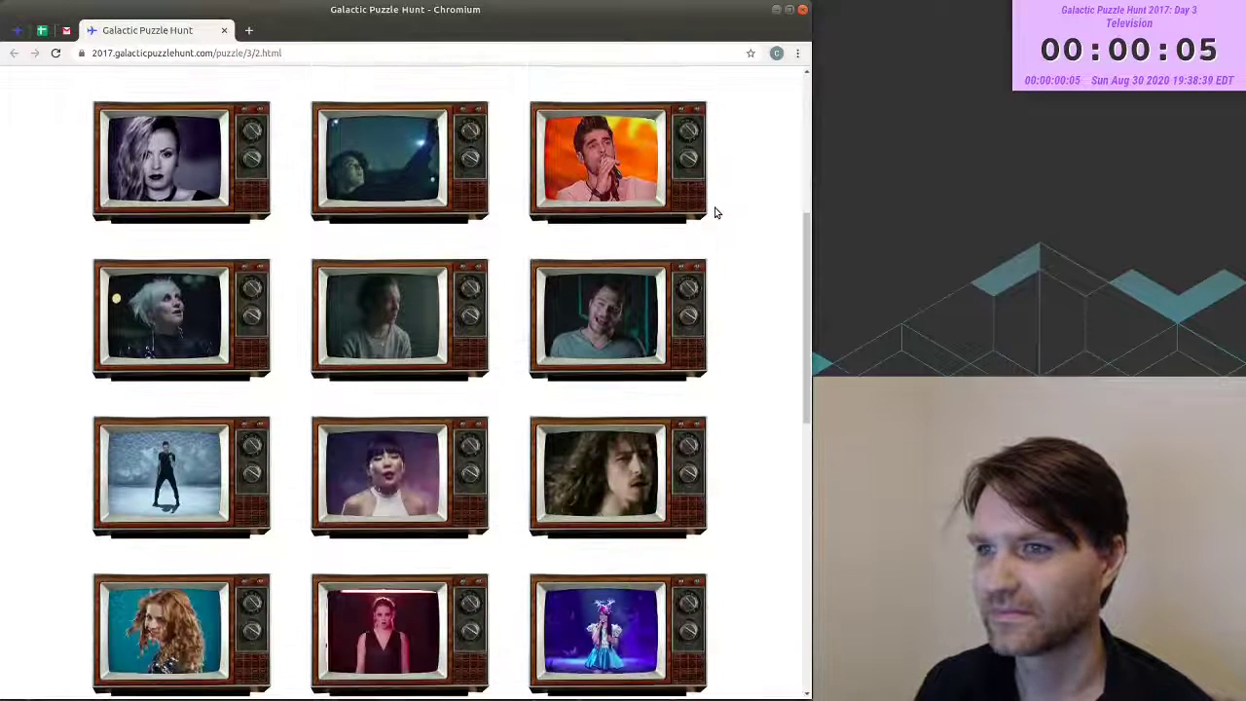
scroll(715, 212, down, 3)
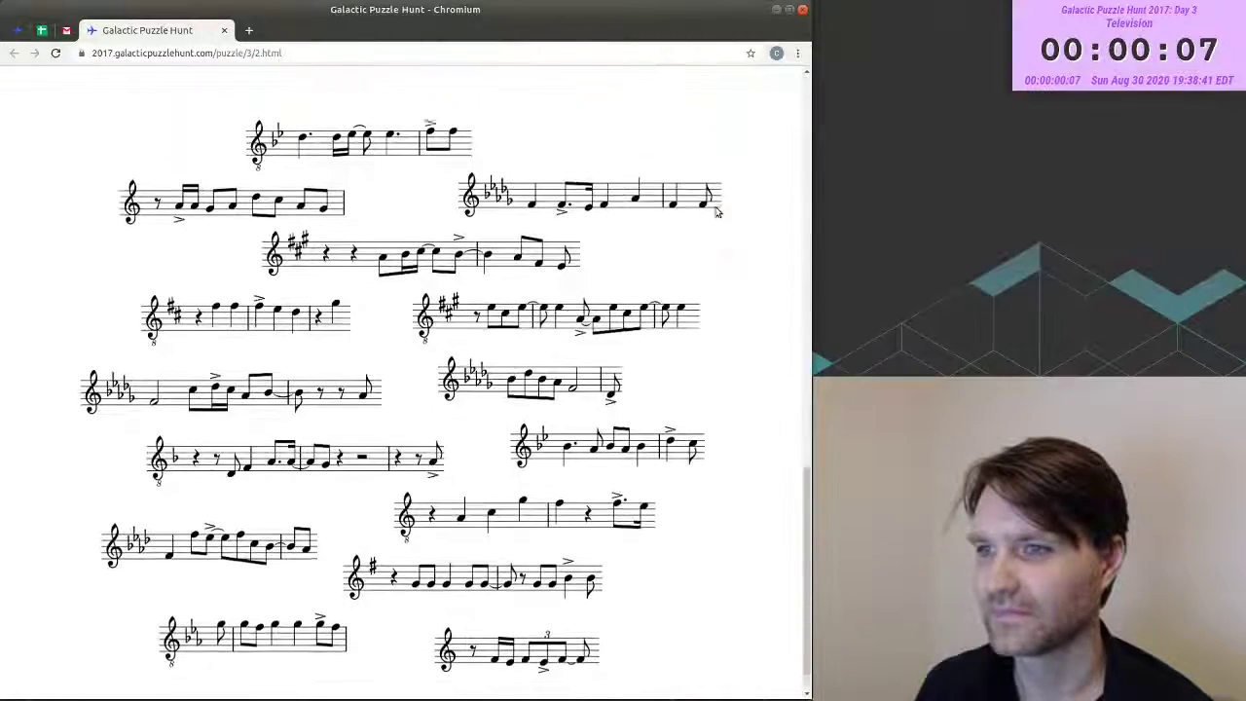
scroll(715, 269, up, 20)
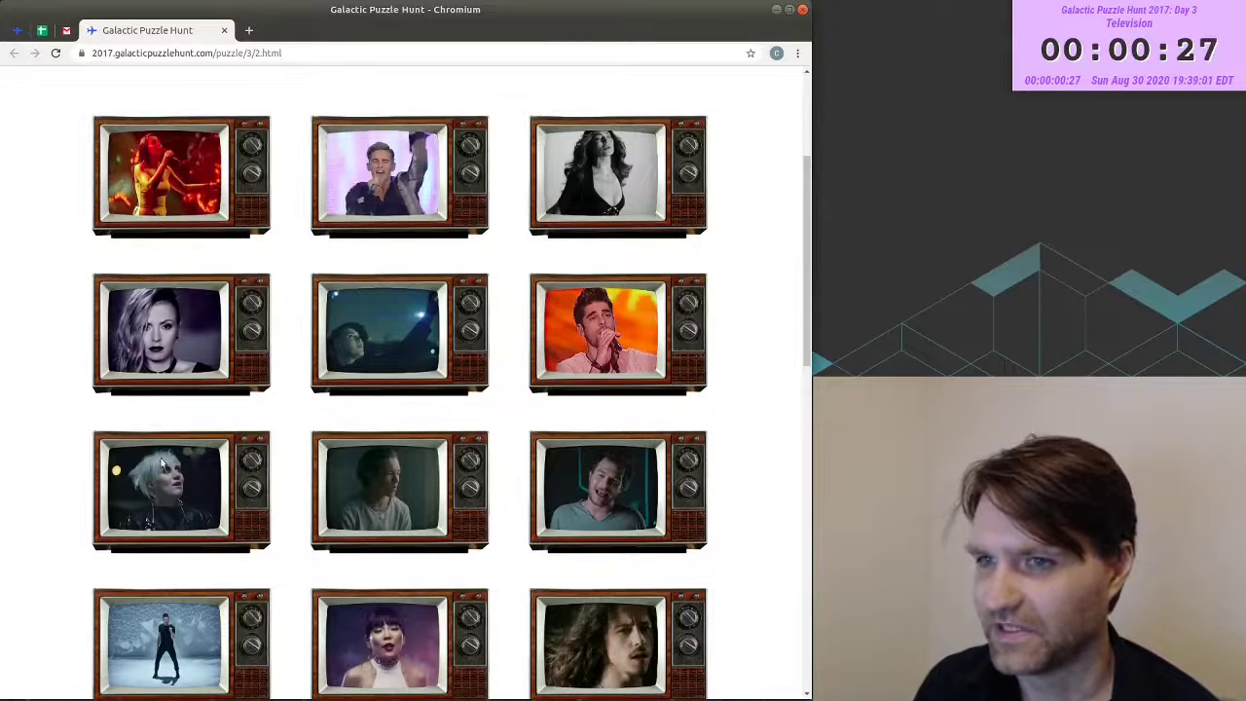
scroll(506, 522, down, 3)
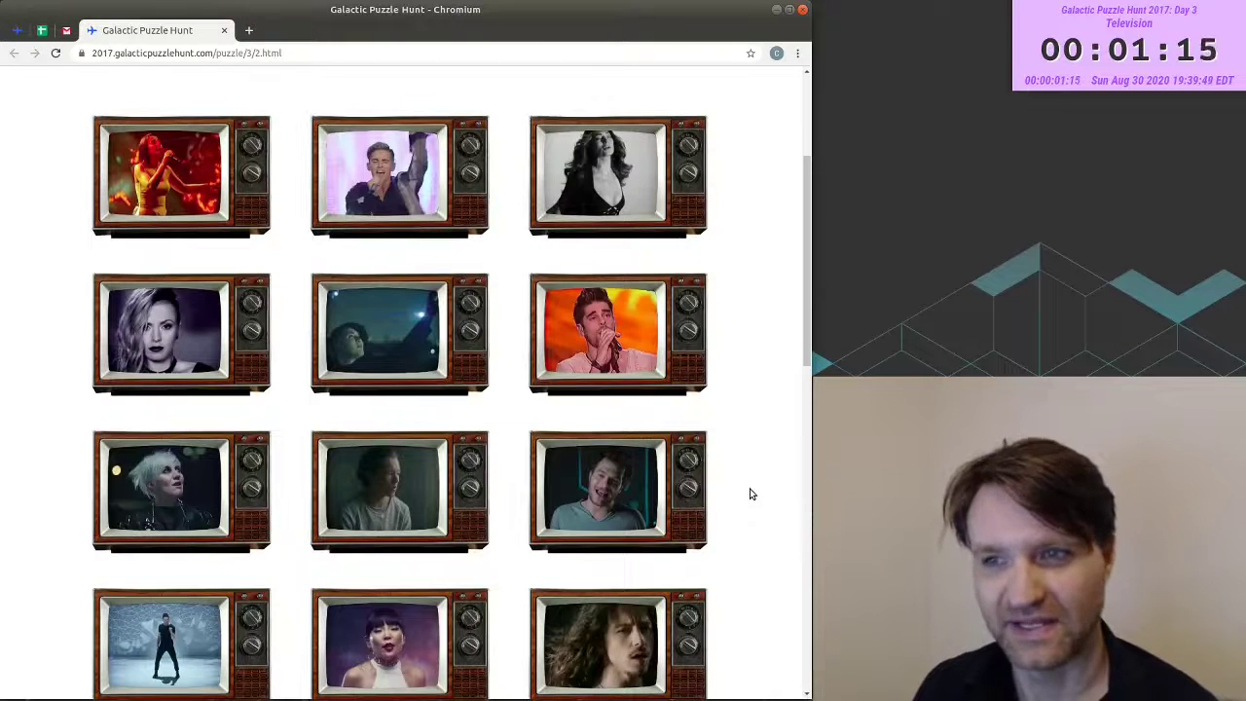
- Review the puzzle's remaining television pictures and search Google for "sheet music app linux"
scroll(750, 493, down, 4)
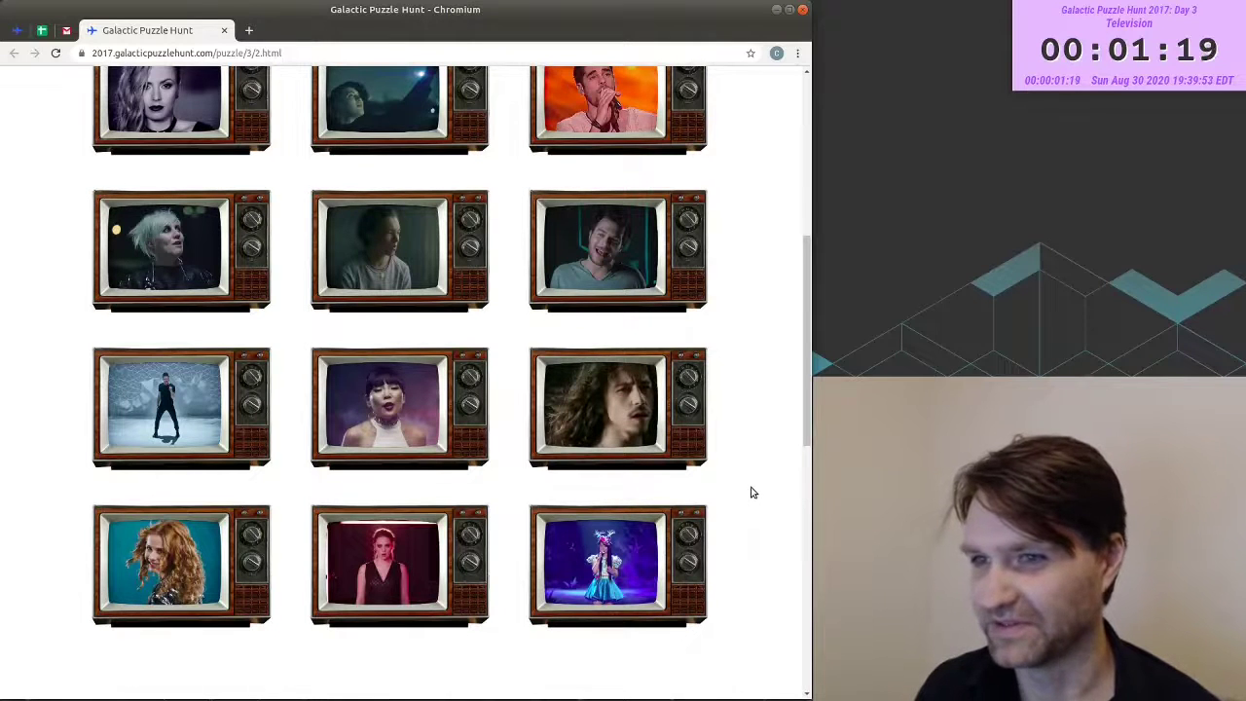
scroll(751, 493, down, 5)
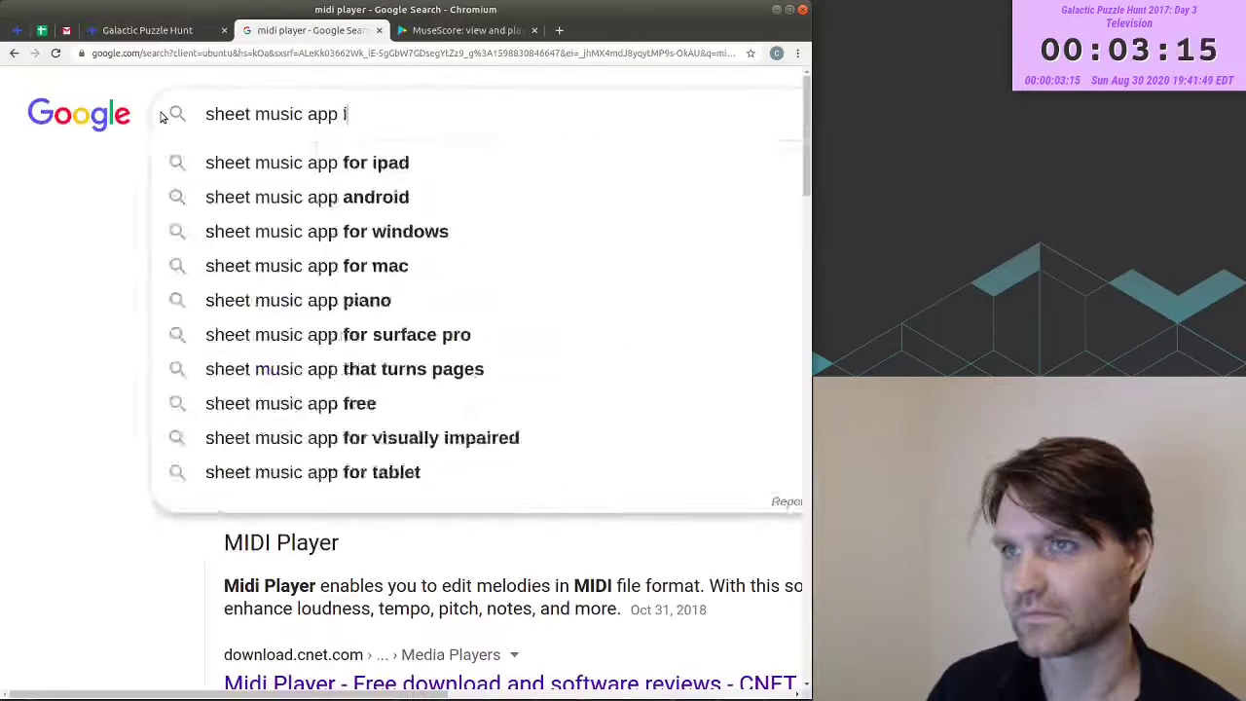
text(inux)
key(Return)
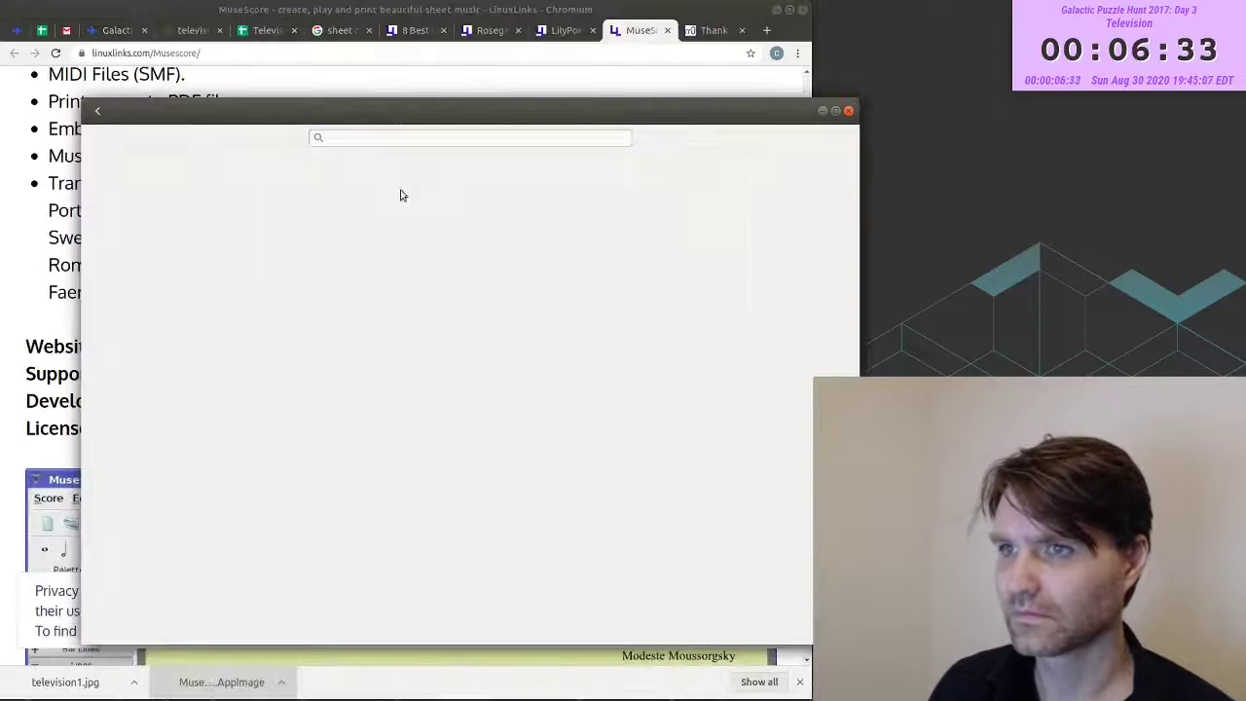
click(258, 205)
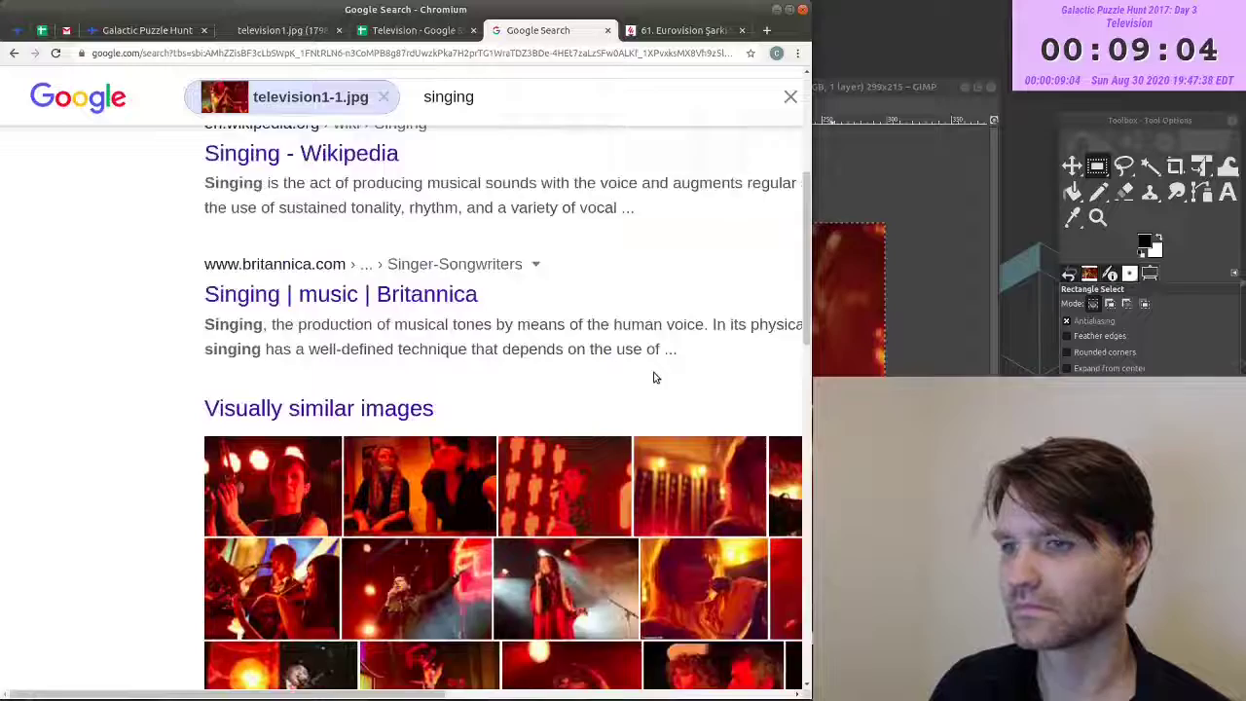
- Look through the image search results for television1-1.jpg, including the visually similar images and the pages with matching images
scroll(655, 370, down, 4)
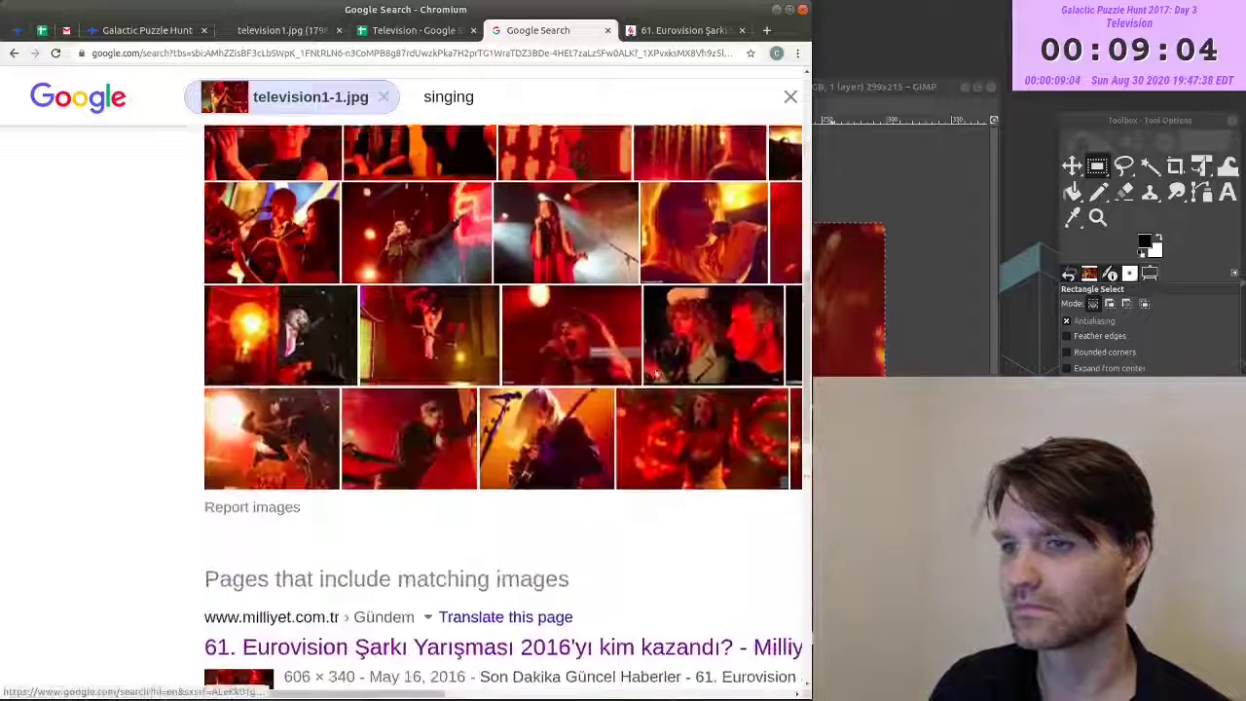
scroll(653, 371, down, 4)
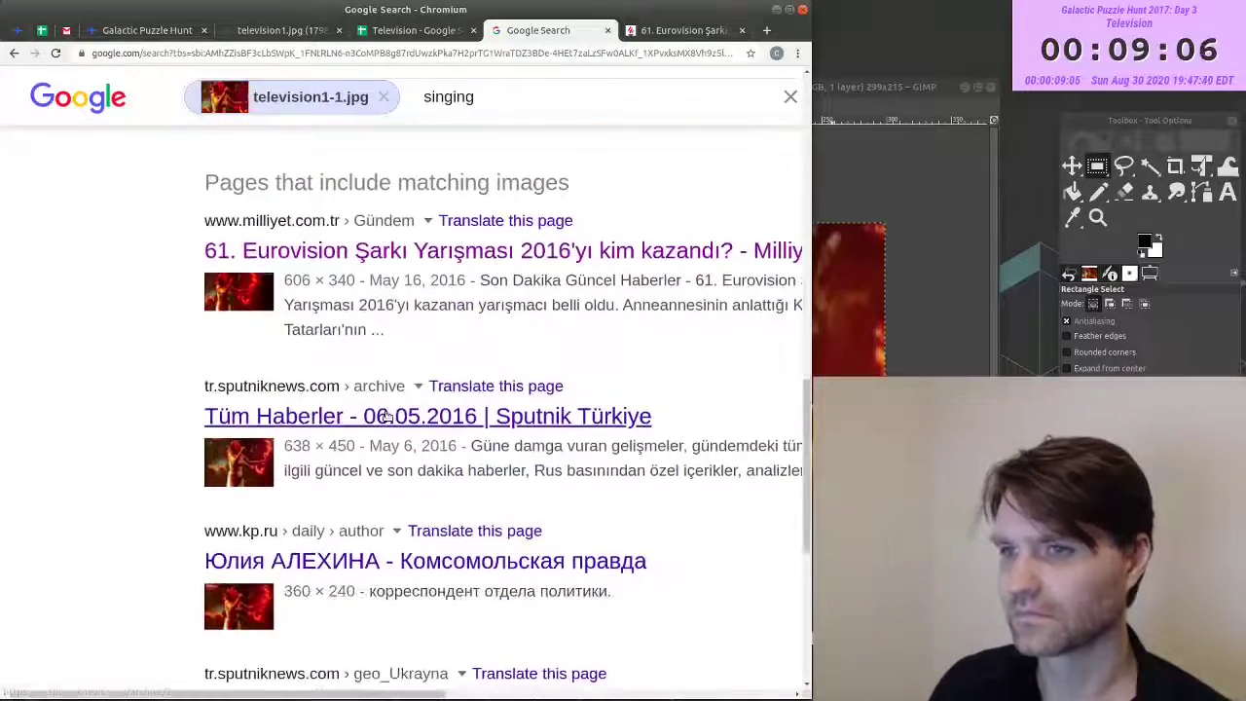
scroll(386, 416, down, 6)
scroll(449, 379, up, 5)
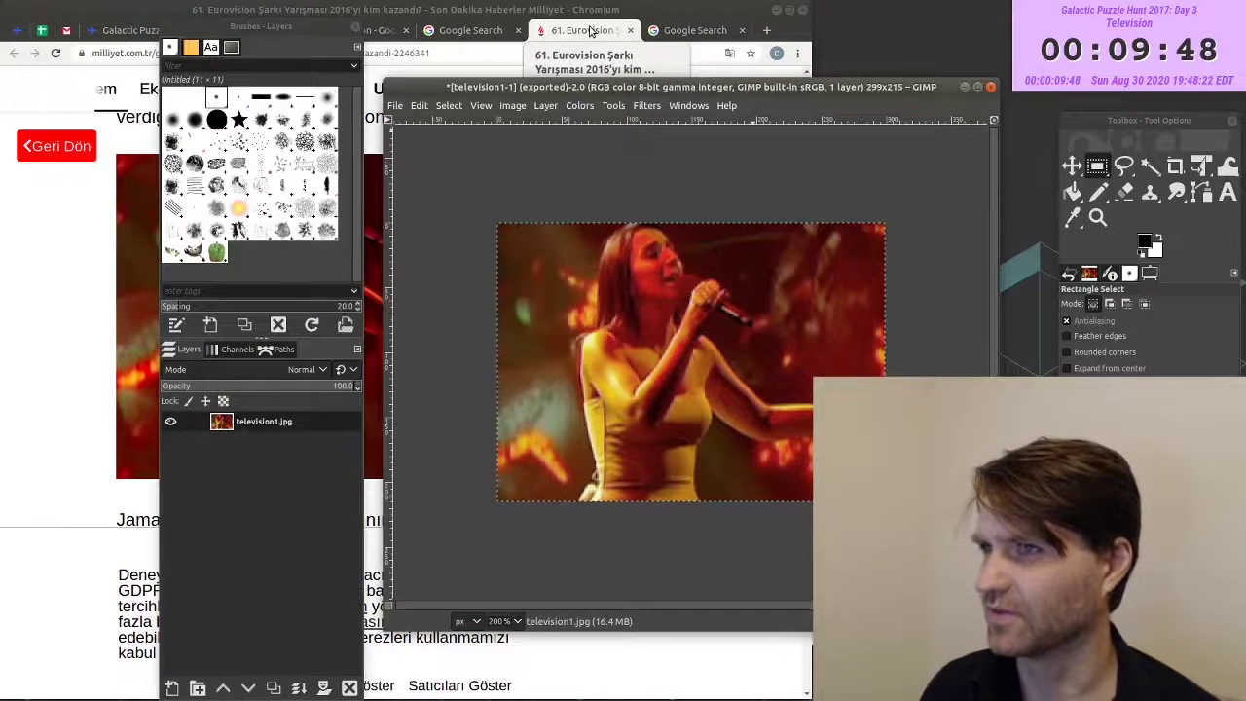
- Open the Milliyet article on the 2016 Eurovision winner, read its headline and introduction, and translate the page from Turkish to English
click(590, 31)
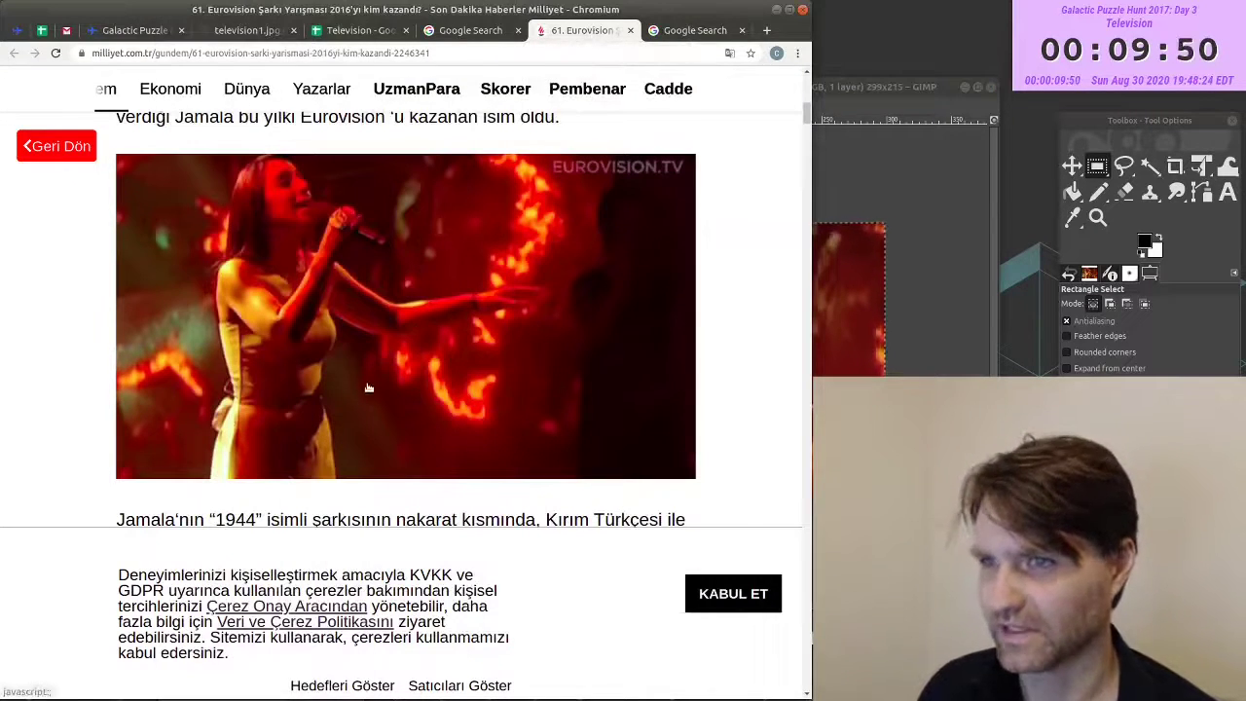
scroll(704, 266, down, 2)
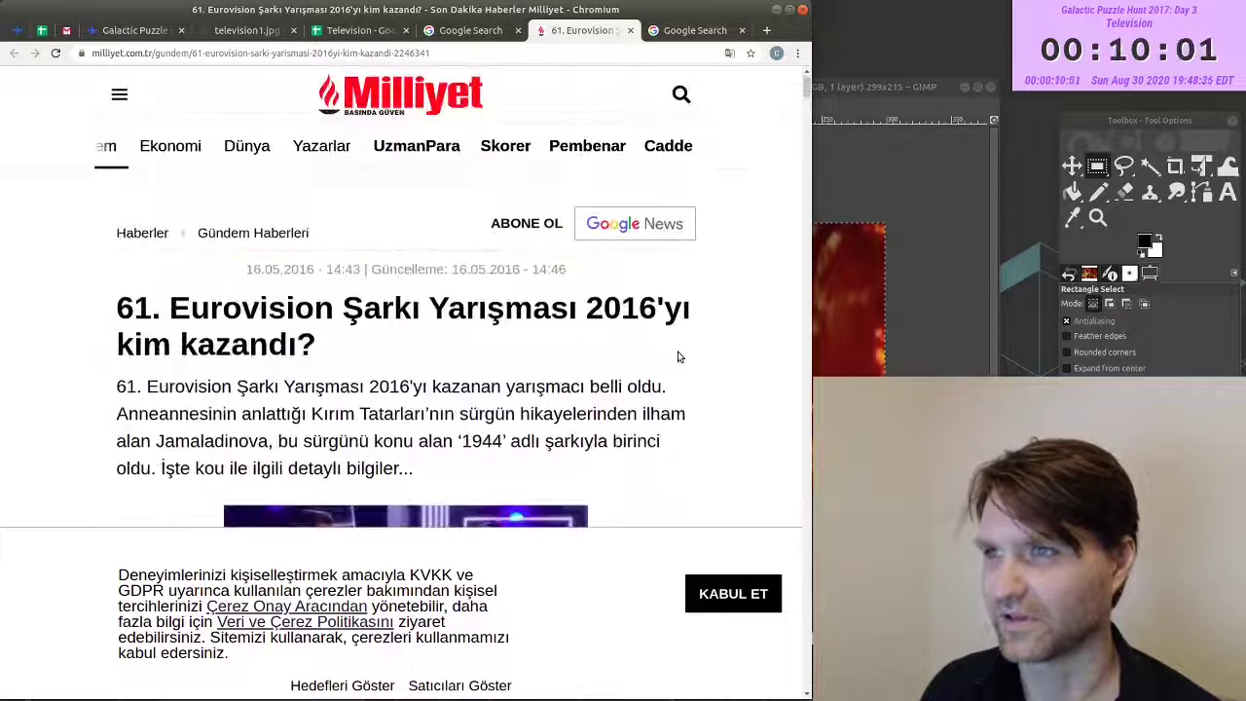
scroll(678, 357, down, 2)
scroll(678, 358, up, 2)
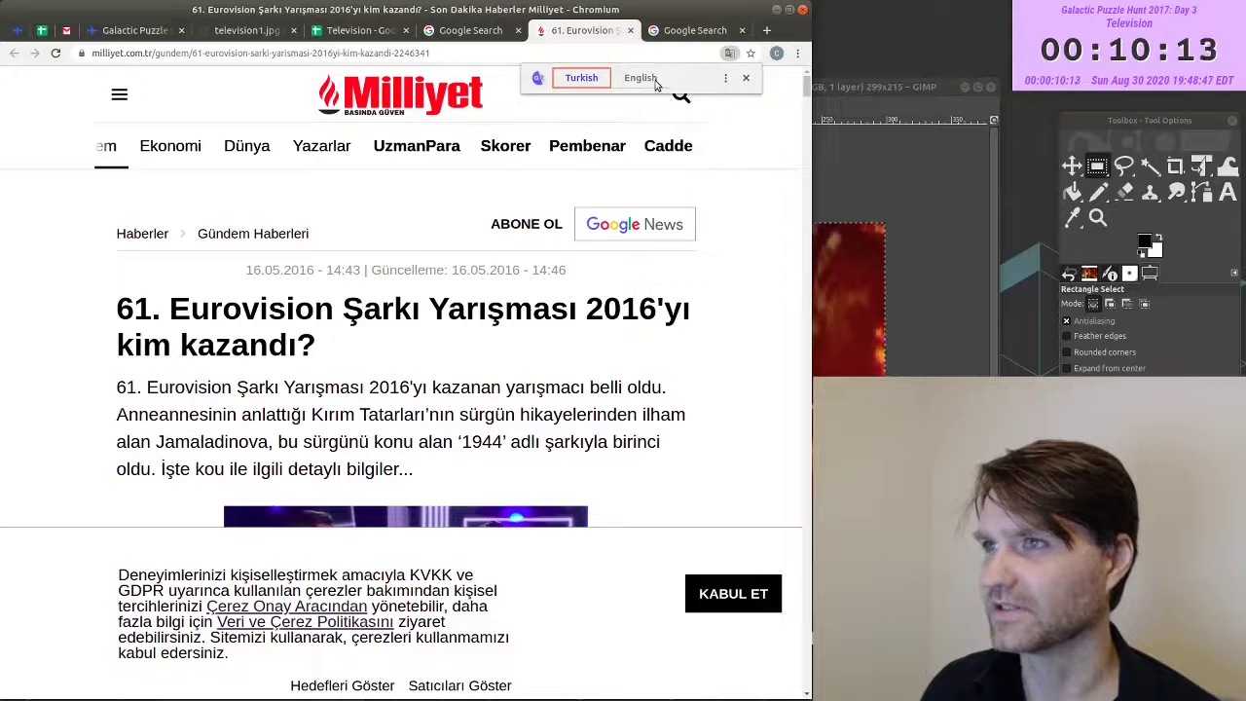
click(654, 83)
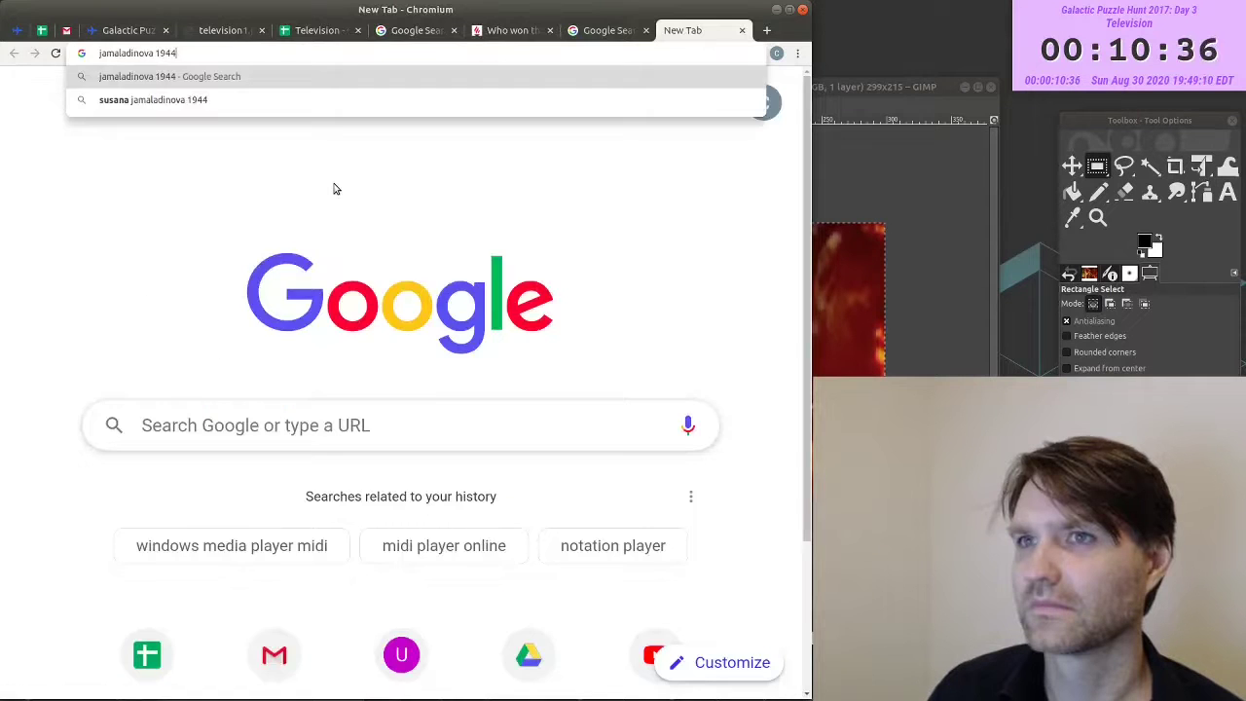
- Search Google for "jamaladinova 1944", open the Jamala - 1944 Eurovision video and compare it with the cropped television picture in GIMP
key(Return)
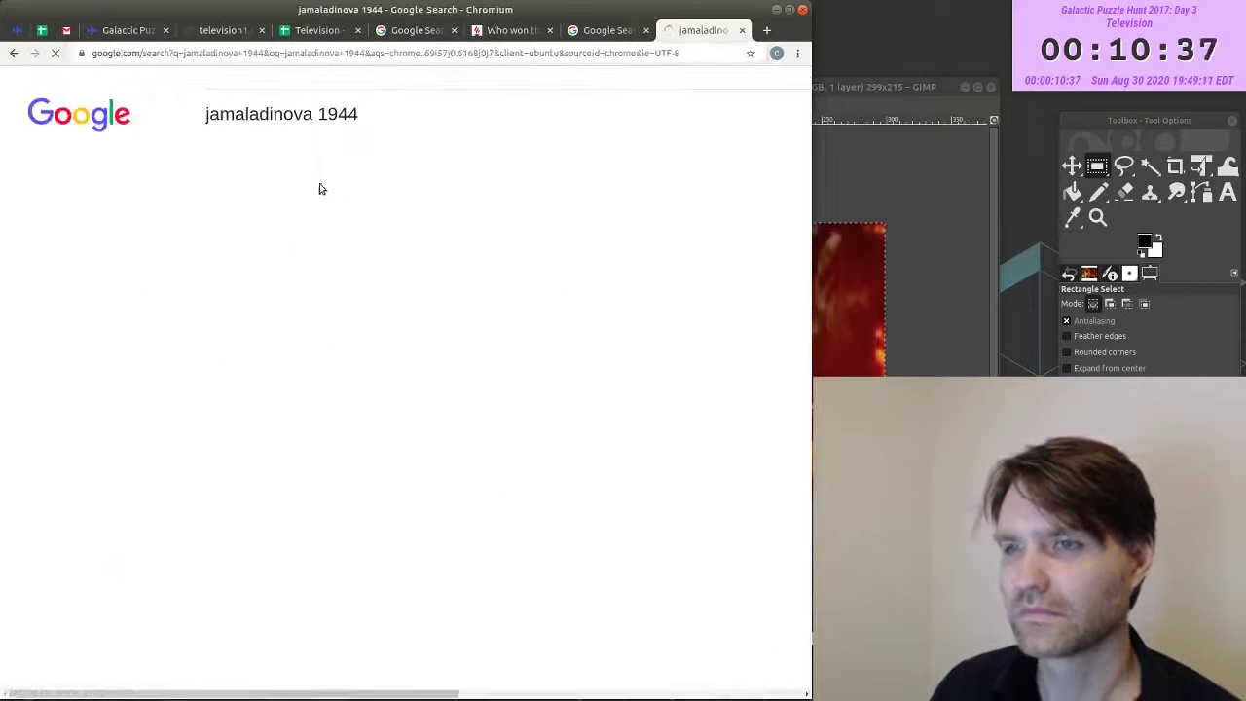
scroll(156, 339, down, 3)
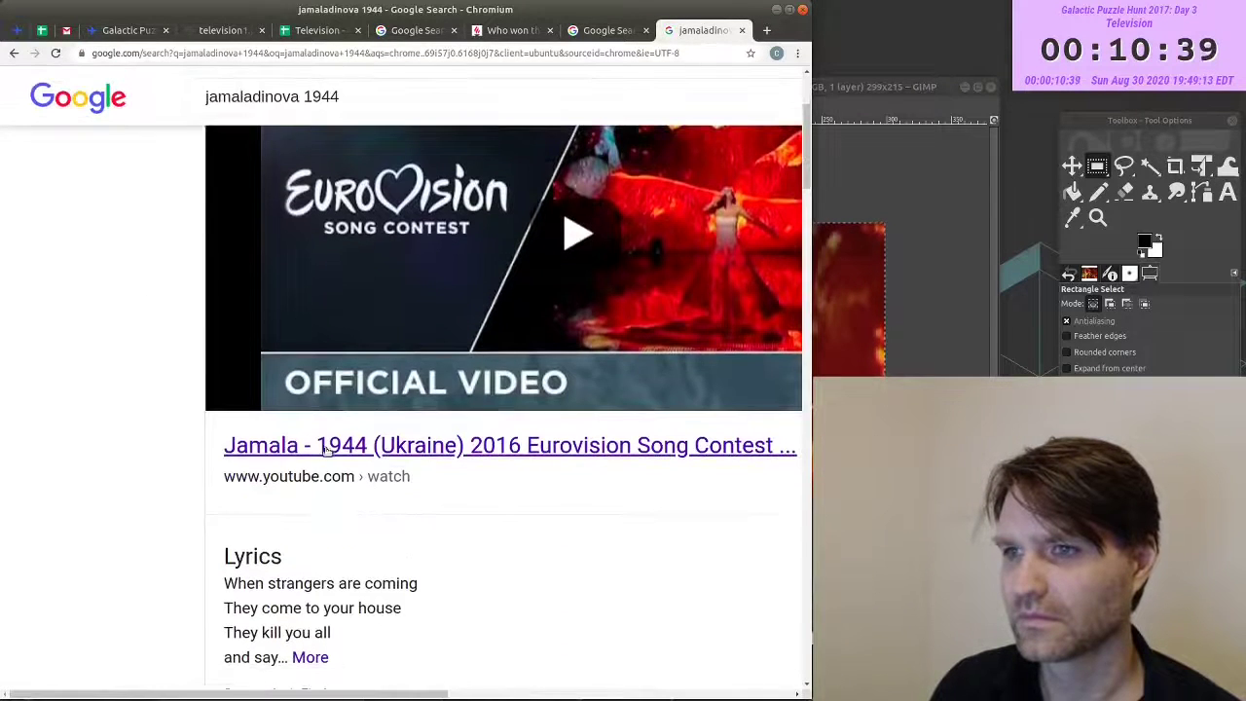
click(327, 454)
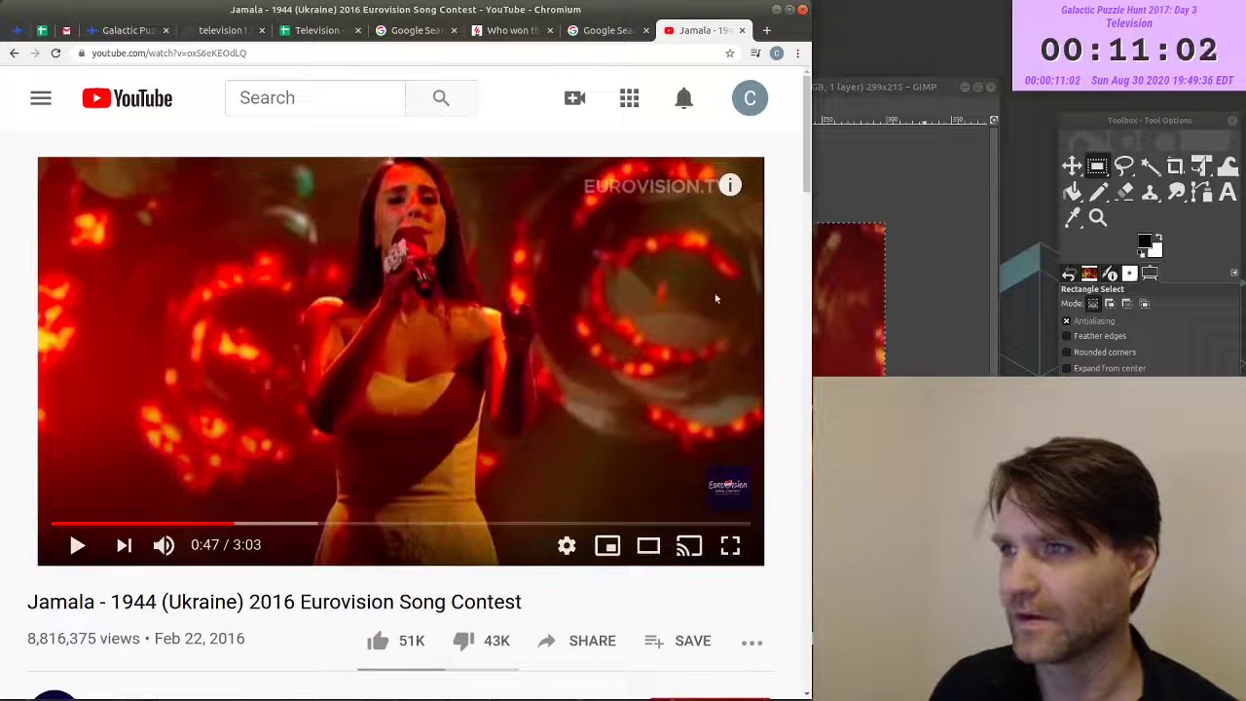
click(856, 94)
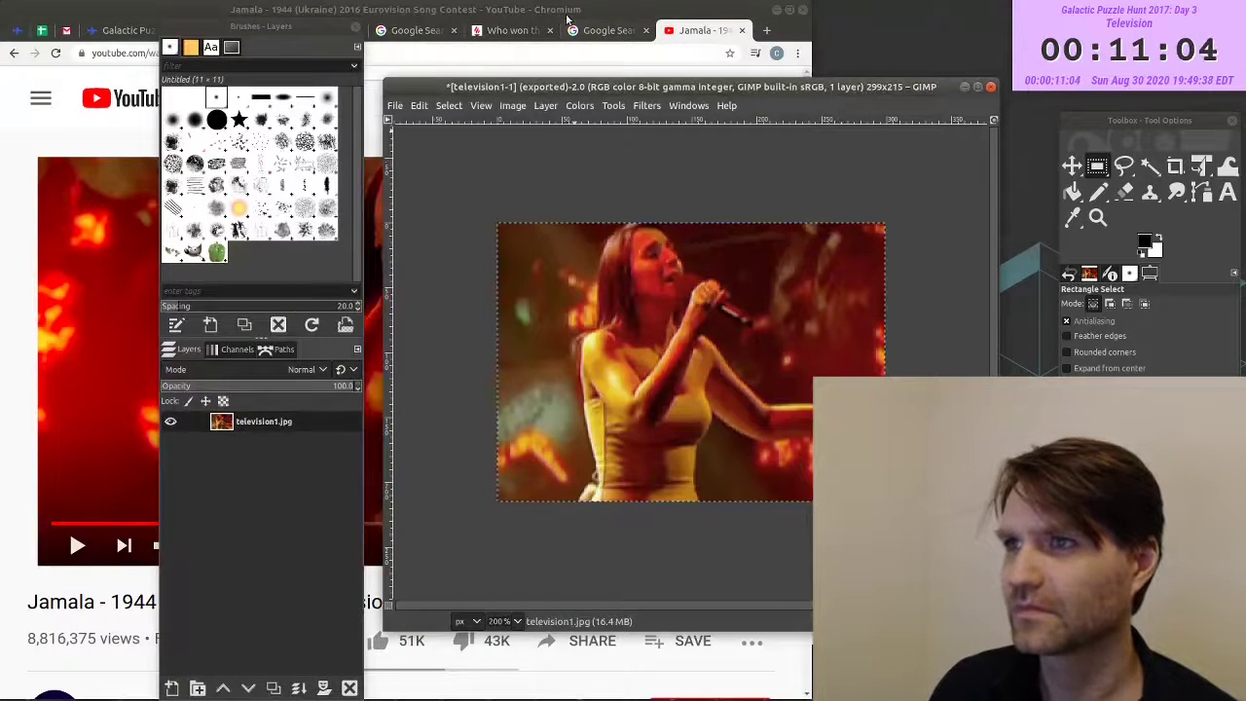
key(alt+Tab)
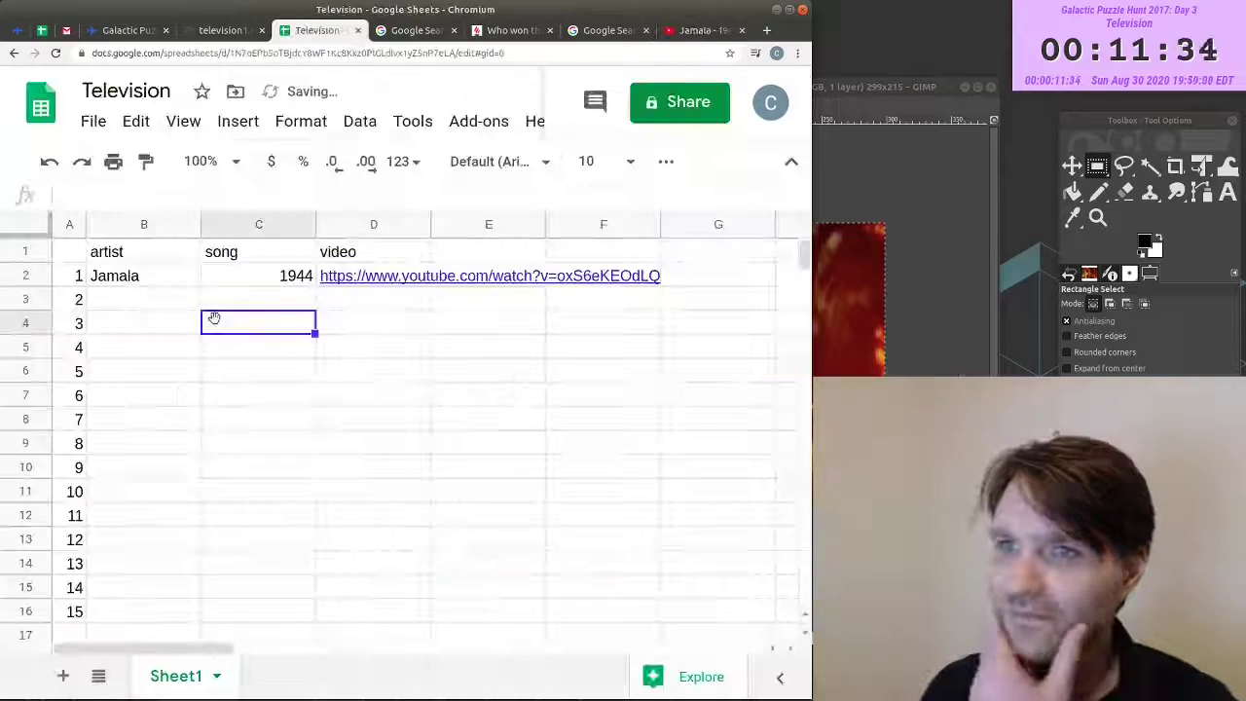
- Check the contest year in the Jamala video's title and record 2016 as the song's date in the Television spreadsheet
click(176, 305)
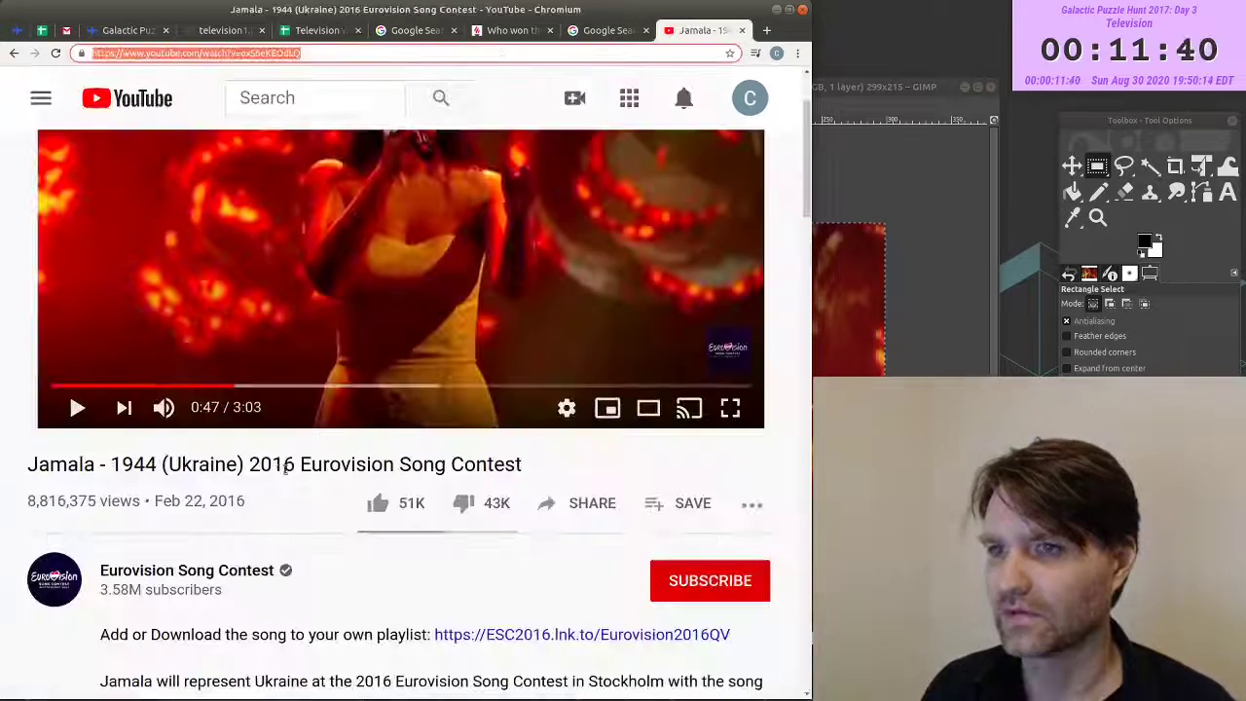
double_click(272, 465)
drag(276, 467, 511, 467)
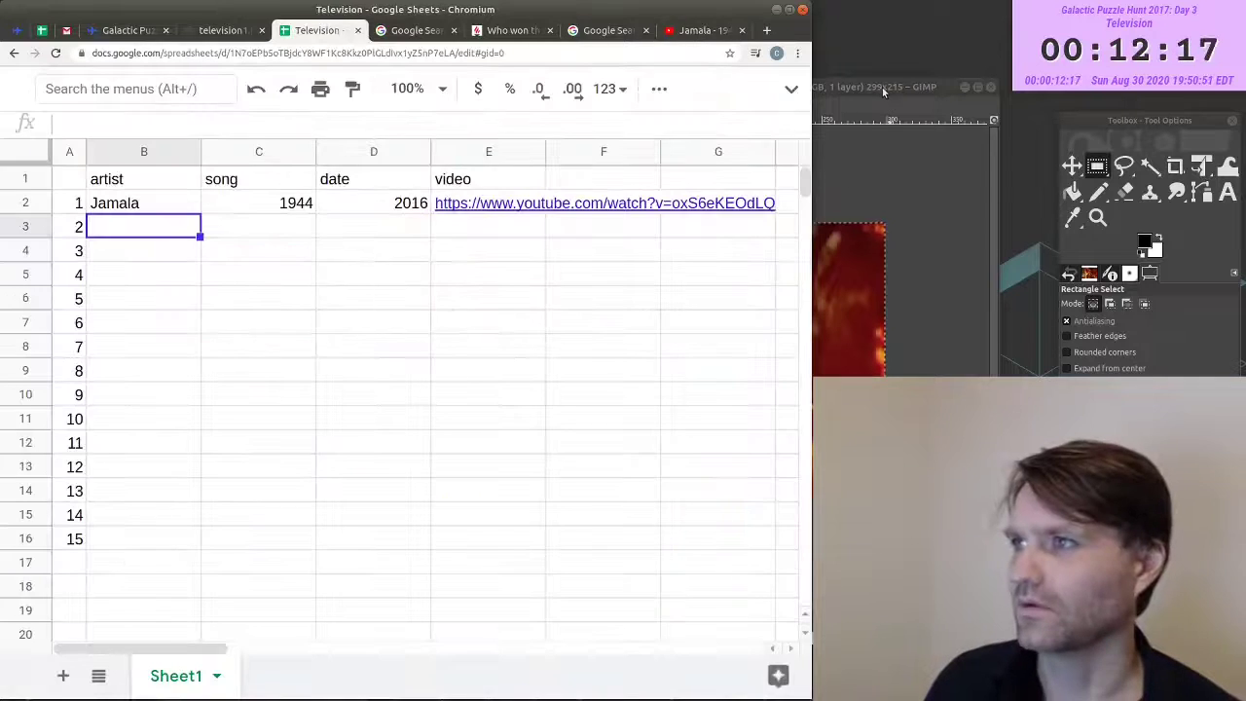
- Switch to GIMP, crop the image to the second television's picture, and run a Google image search with television1-2.jpg
click(880, 88)
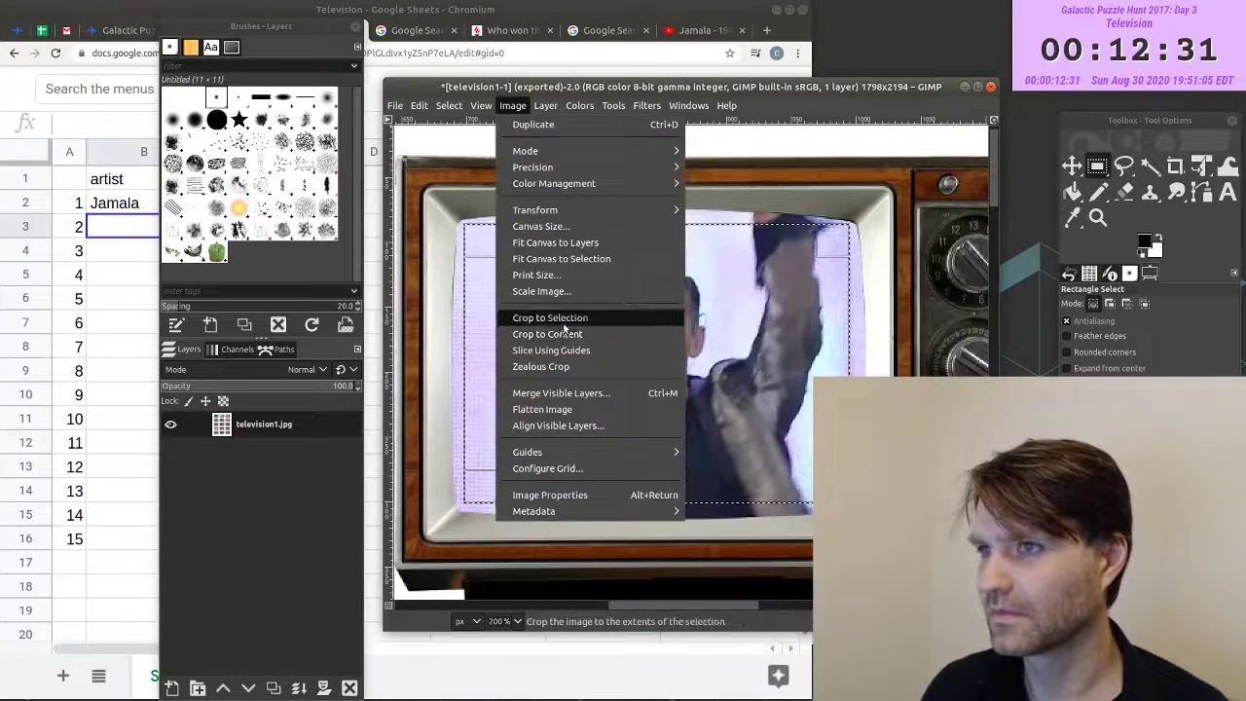
click(546, 323)
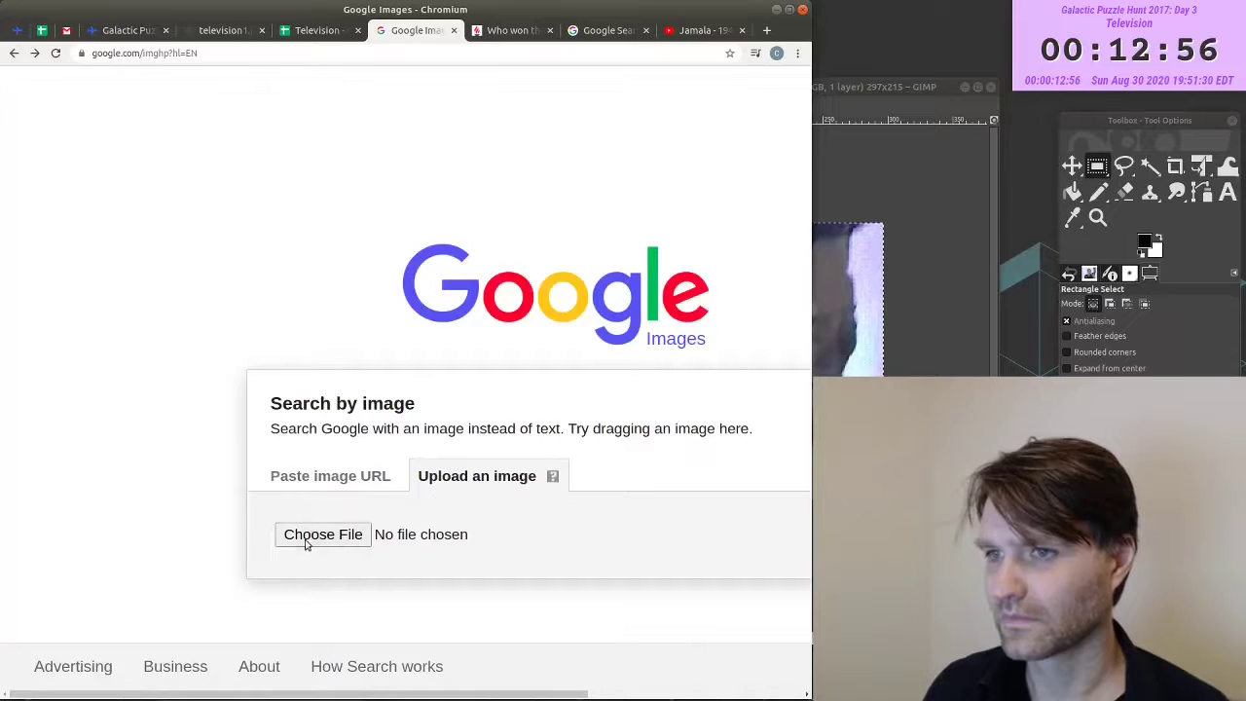
click(309, 534)
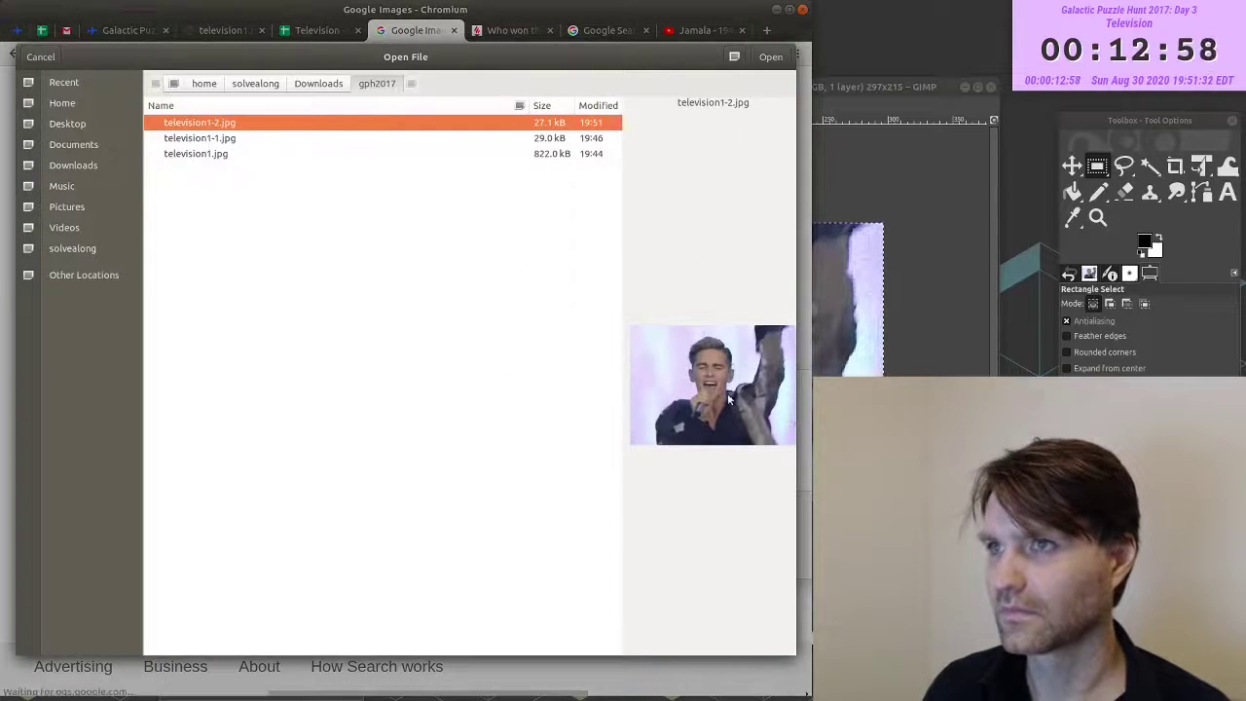
double_click(401, 123)
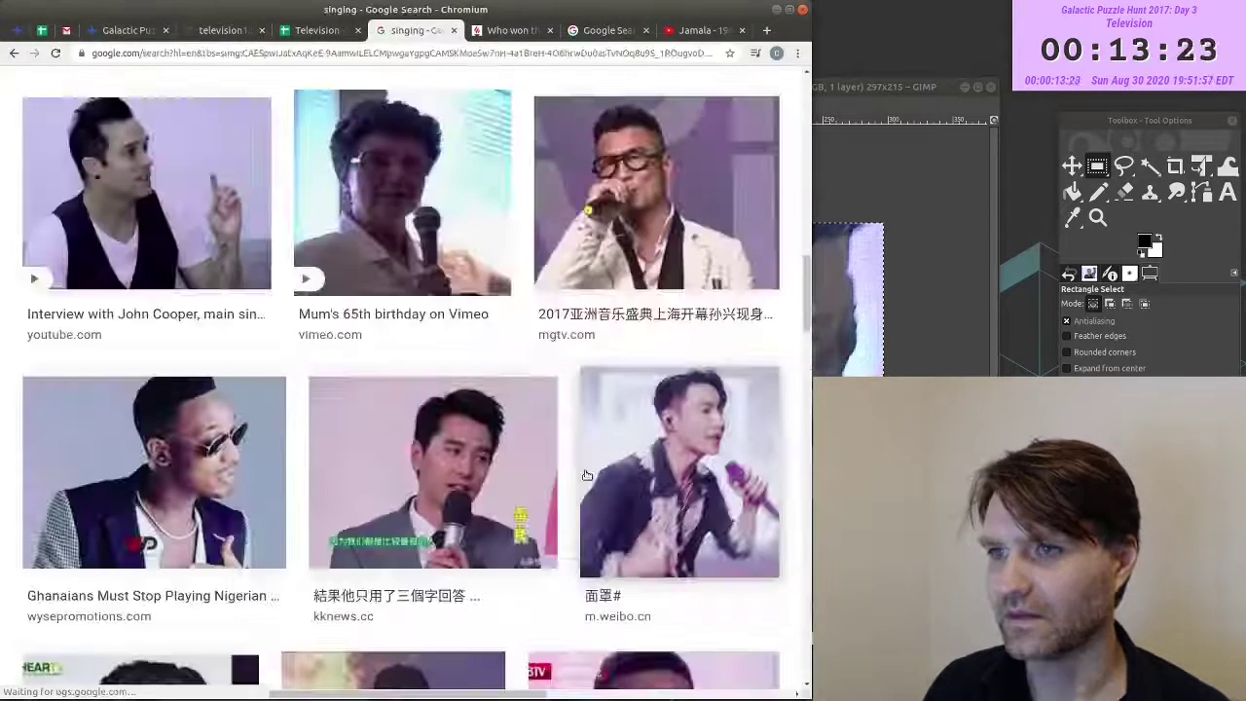
- Scan the visually similar images for television1-2.jpg for the singer in the second television
scroll(587, 474, down, 3)
scroll(587, 474, down, 5)
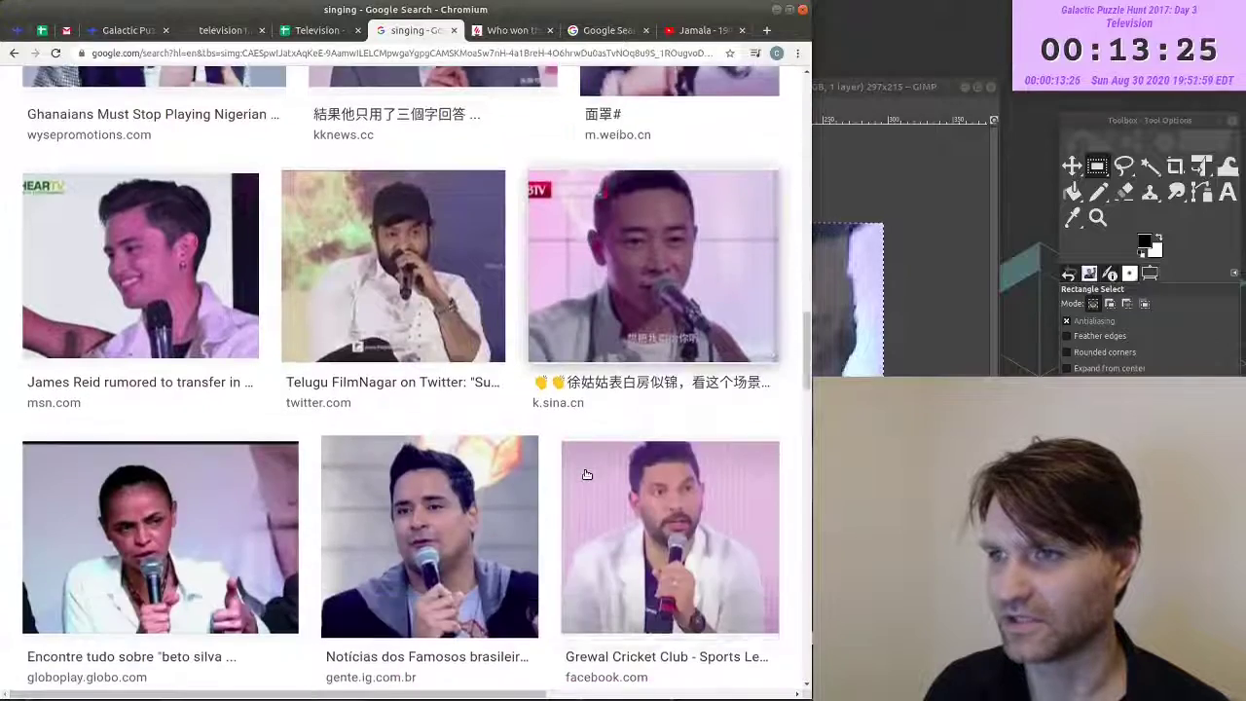
scroll(586, 474, down, 5)
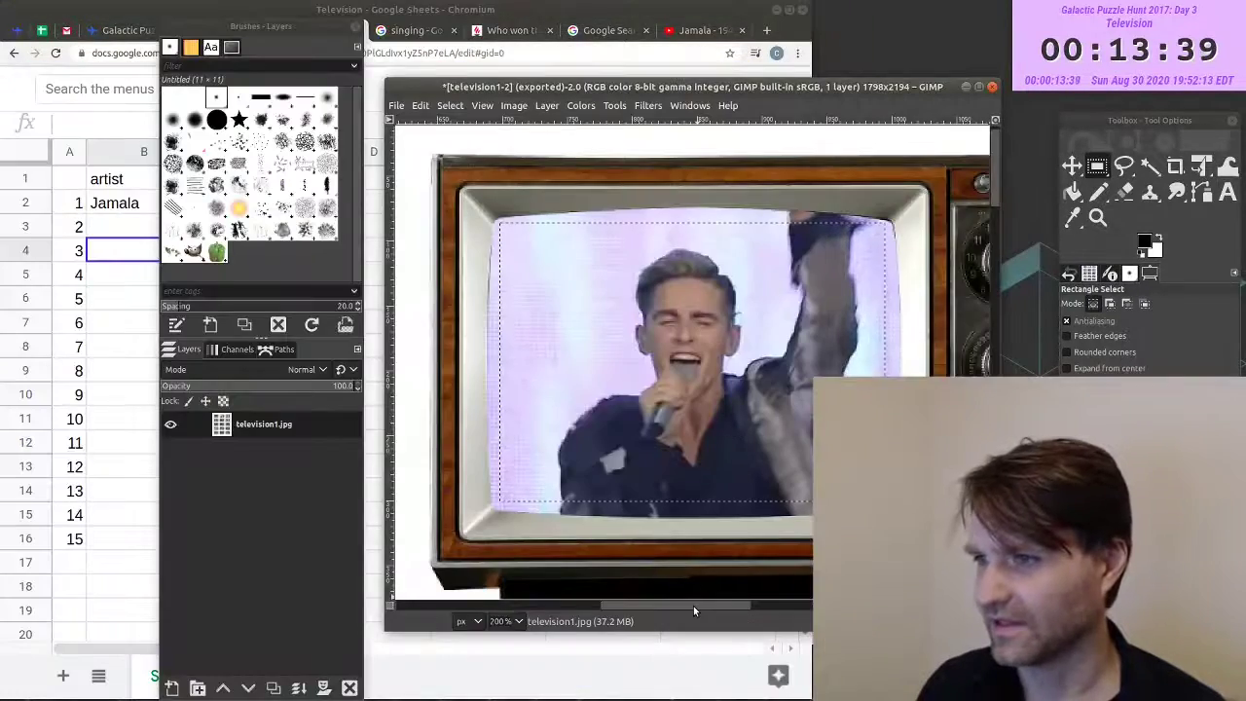
- Select the third television's picture in GIMP, and open the El Español article matching the image search for television1-3.jpg
scroll(693, 605, down, 5)
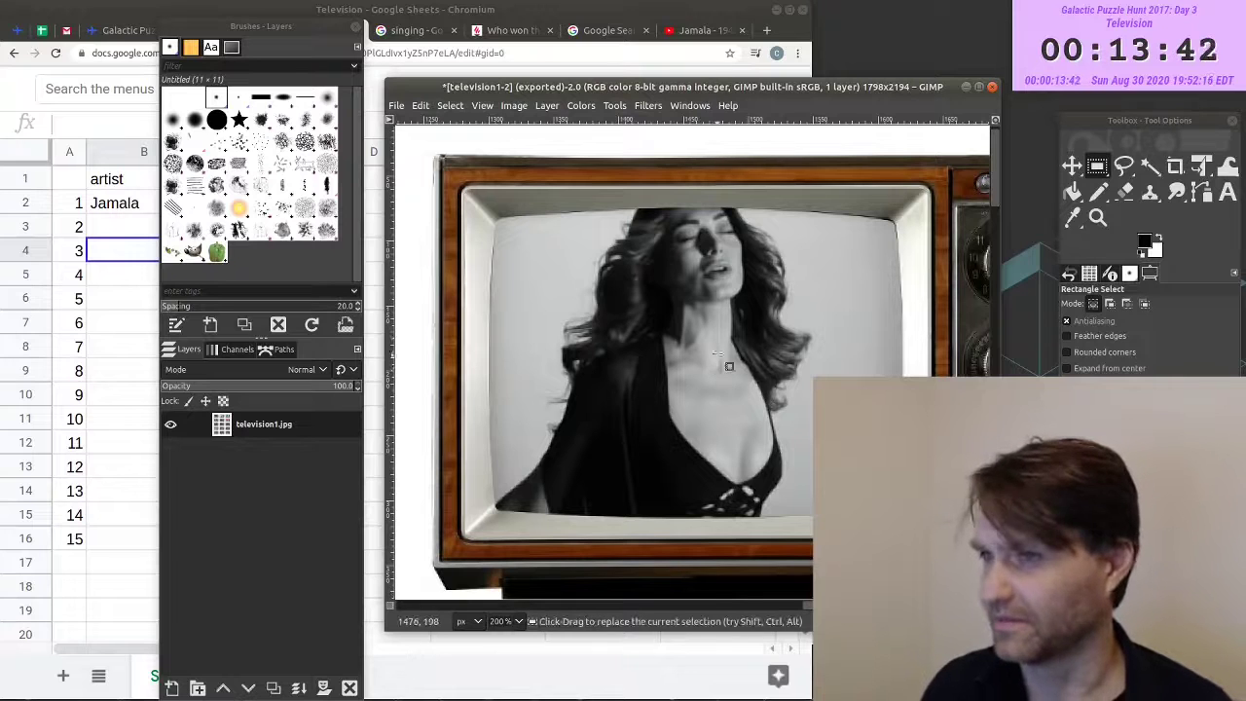
drag(502, 220, 873, 506)
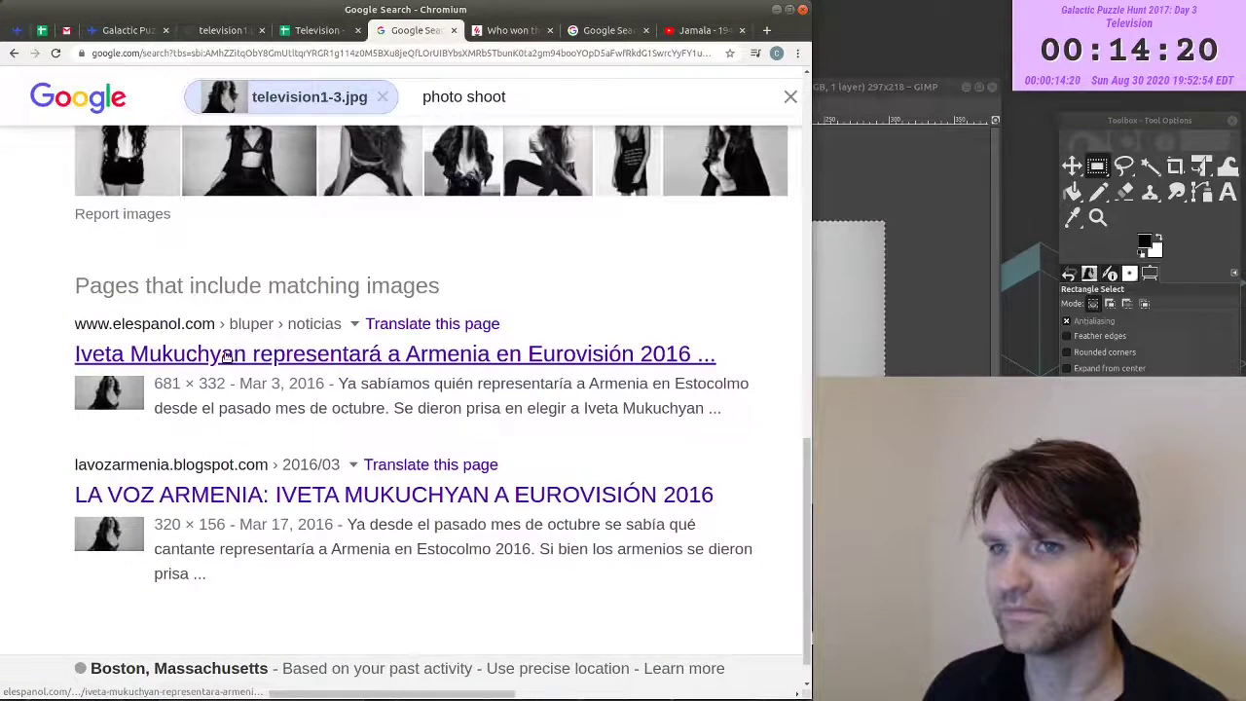
middle_click(225, 356)
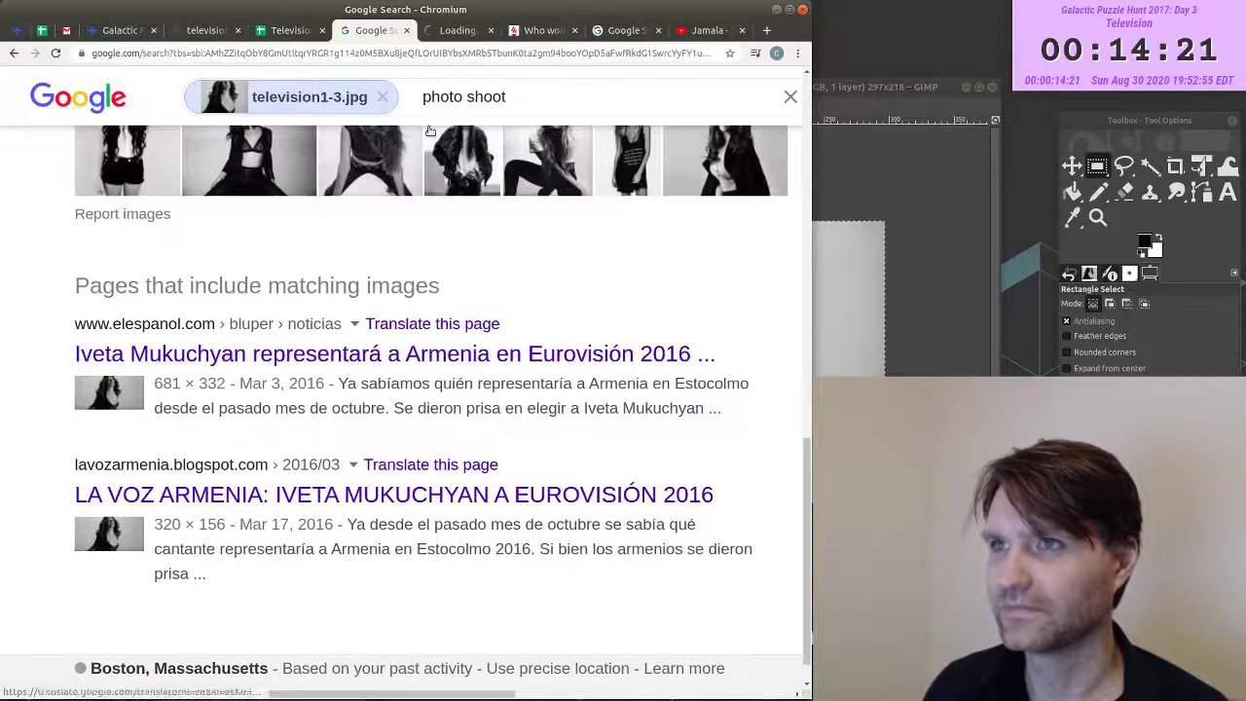
click(450, 36)
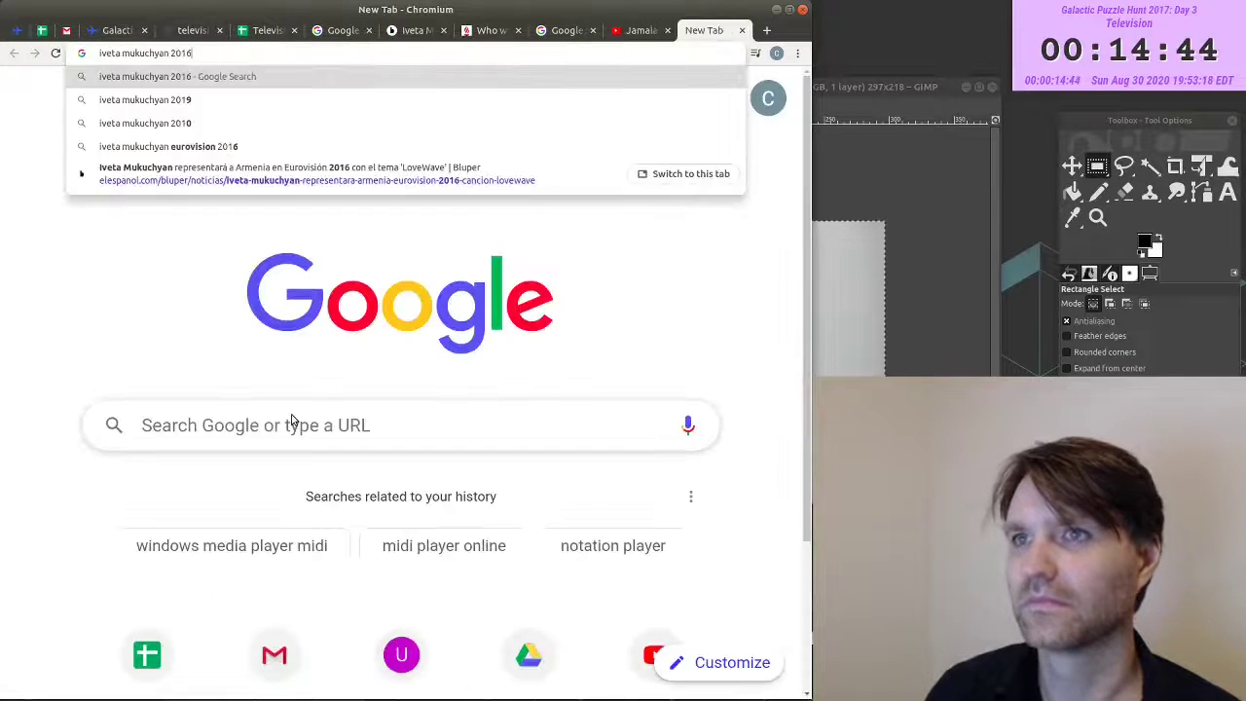
- Search Google for "iveta mukuchyan 2016", open the LoveWave (Armenia) Eurovision video and pause it at the matching scene
key(Return)
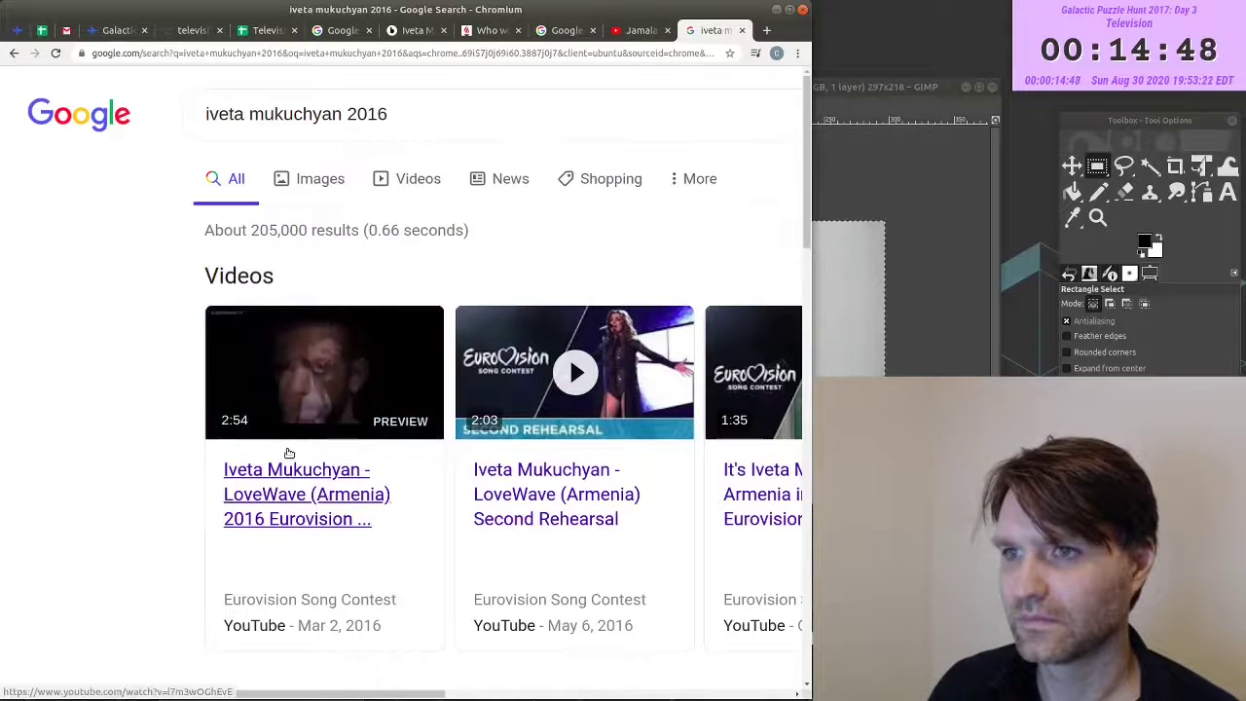
click(288, 450)
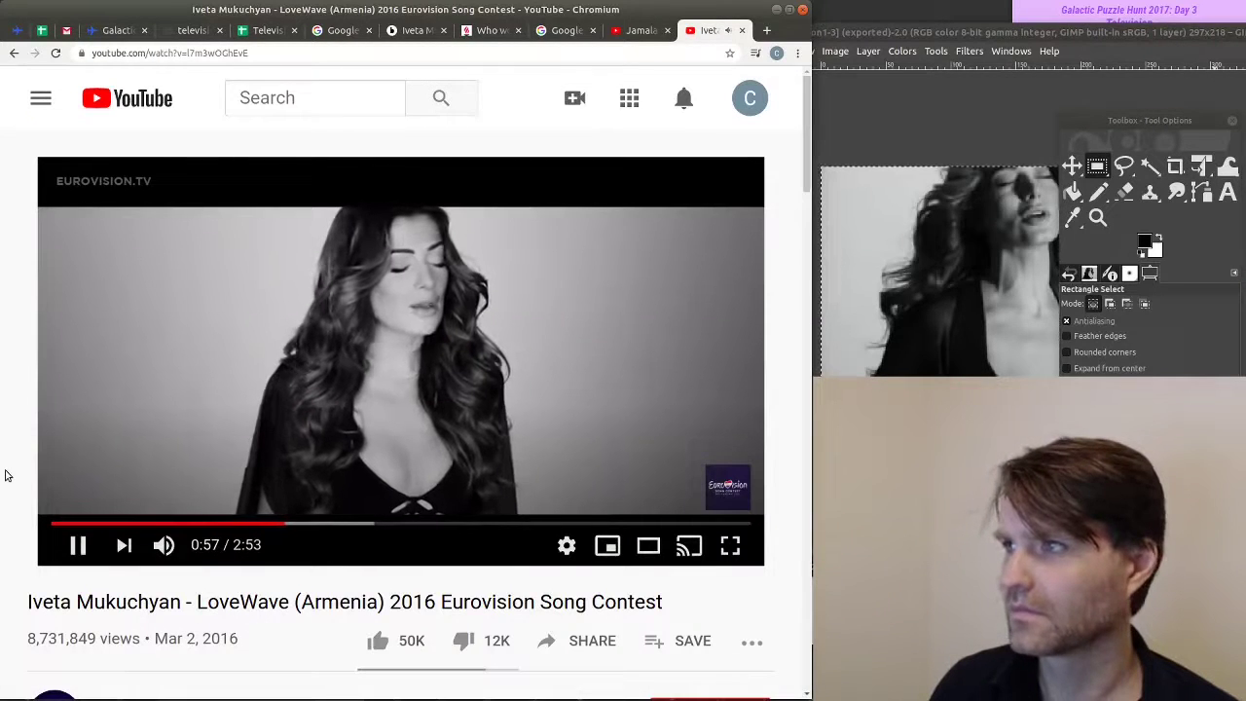
key(space)
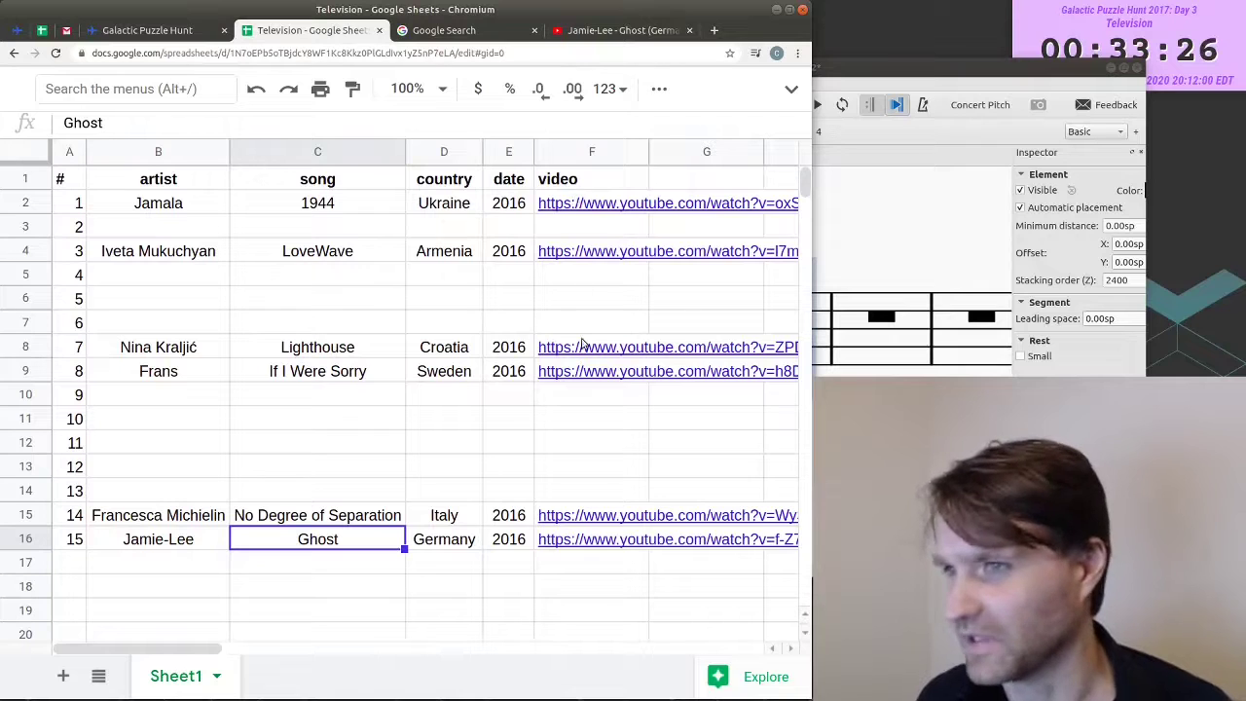
- Return to the Television puzzle page and examine the accent marks in its music notation fragments
mouse_move(551, 545)
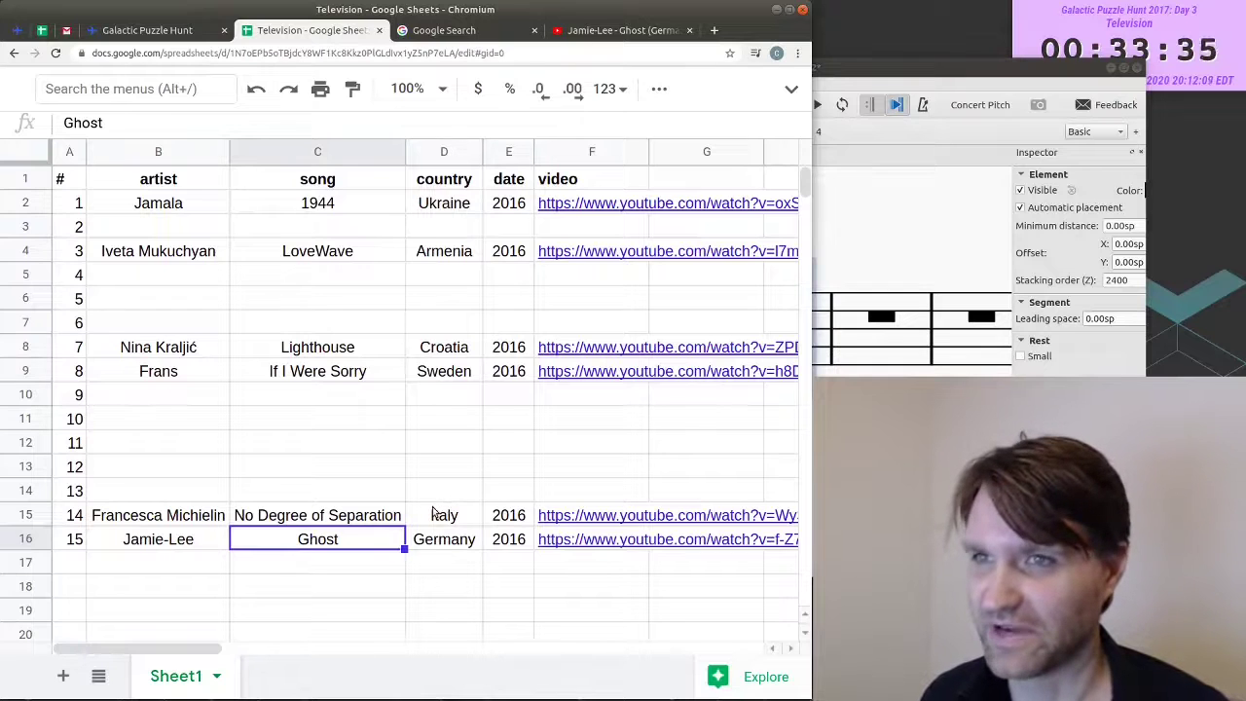
click(146, 30)
scroll(370, 483, down, 2)
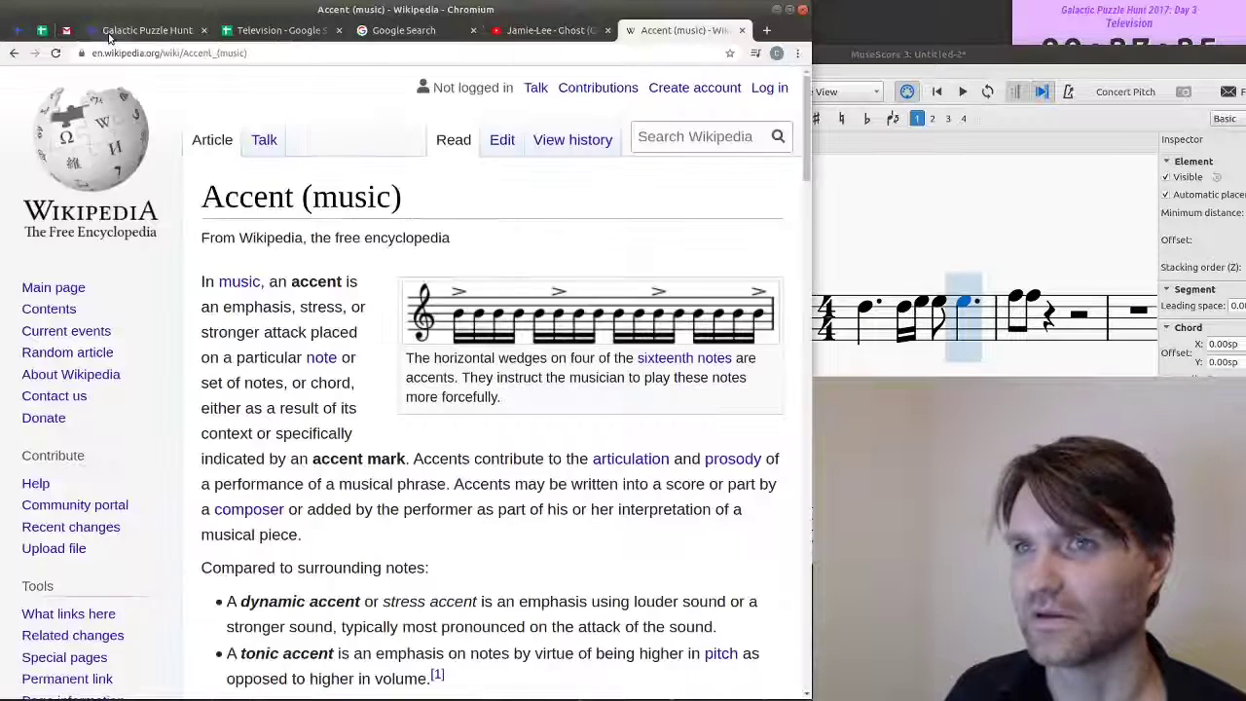
click(110, 35)
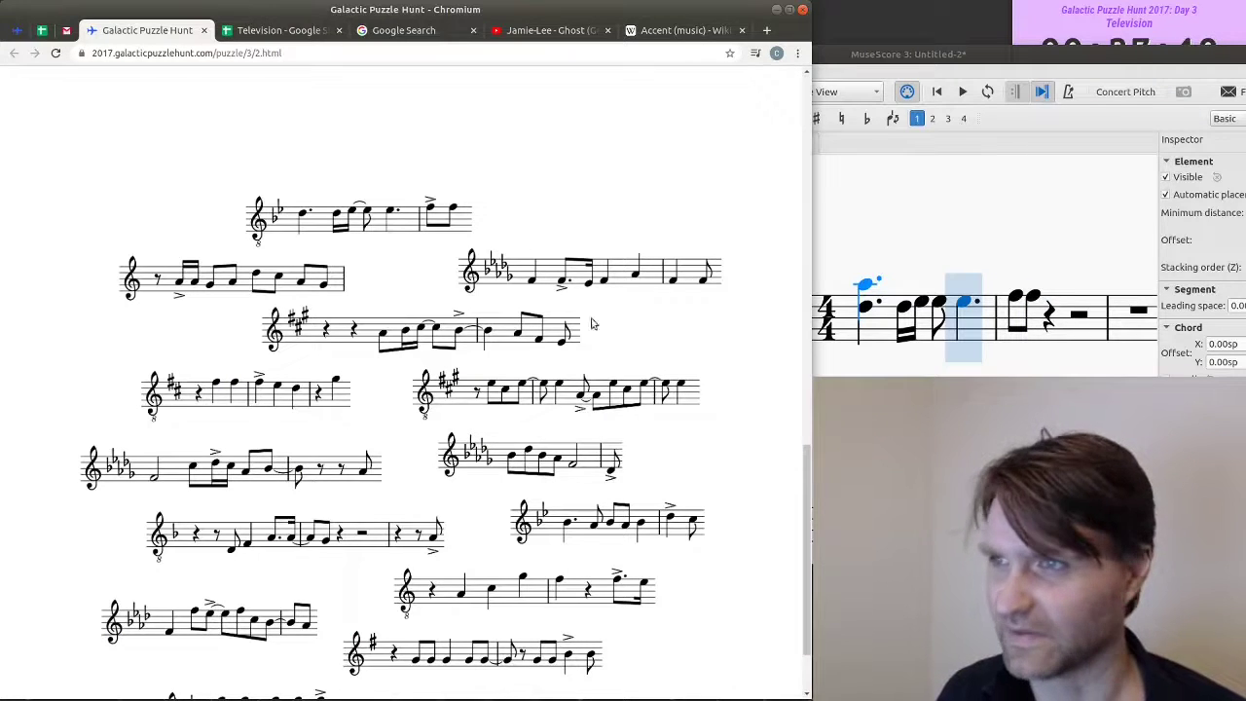
scroll(555, 379, down, 2)
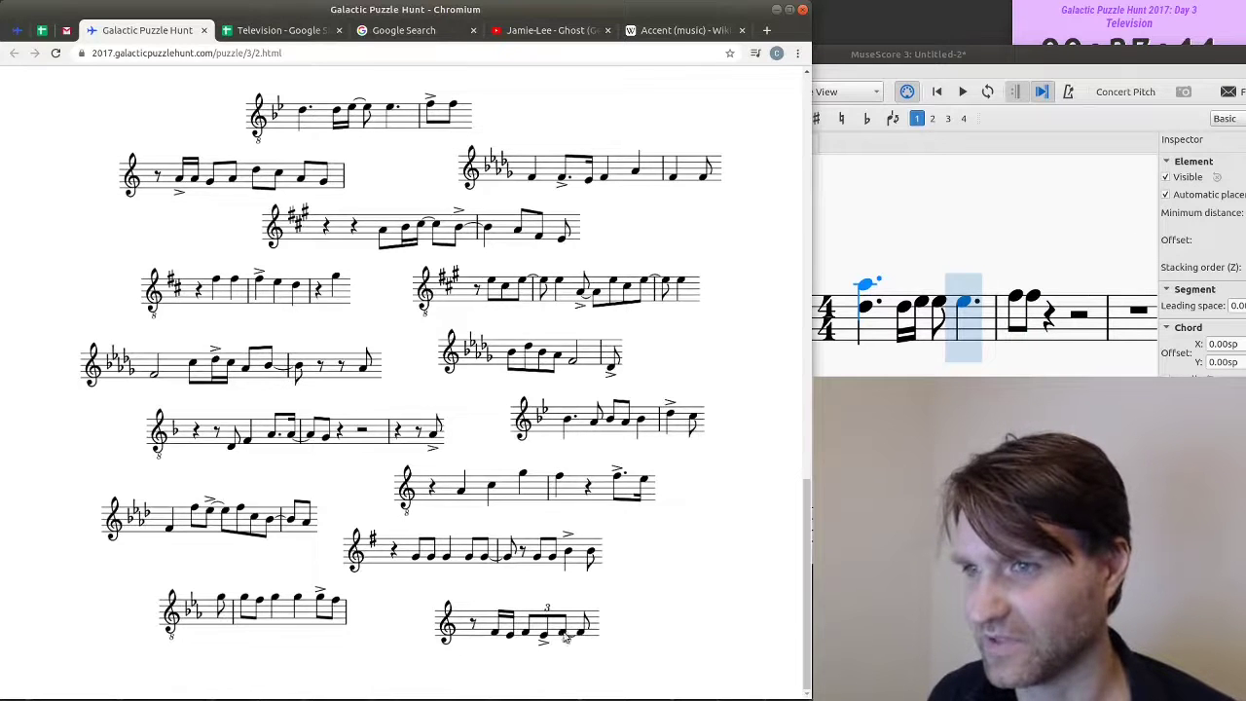
- Read Google's explanation of the number 8 below a treble clef, and apply Treble clef 8va bassa to the MuseScore score
scroll(635, 542, up, 4)
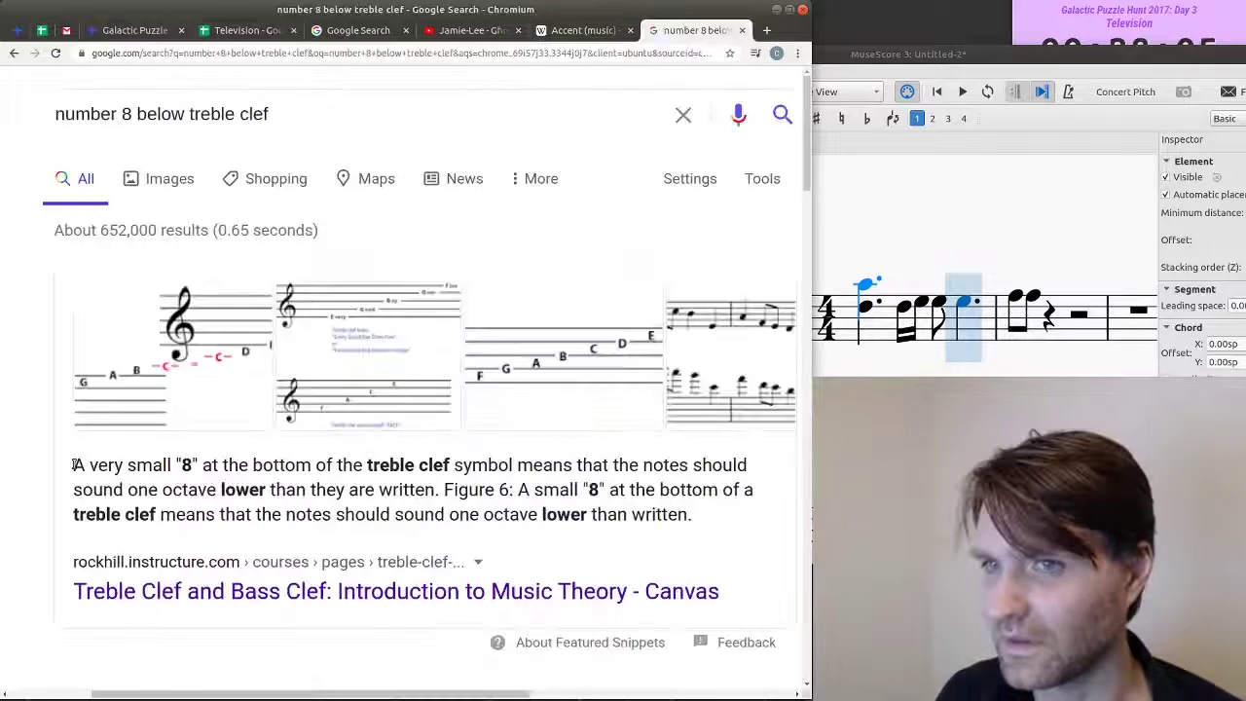
drag(74, 466, 440, 492)
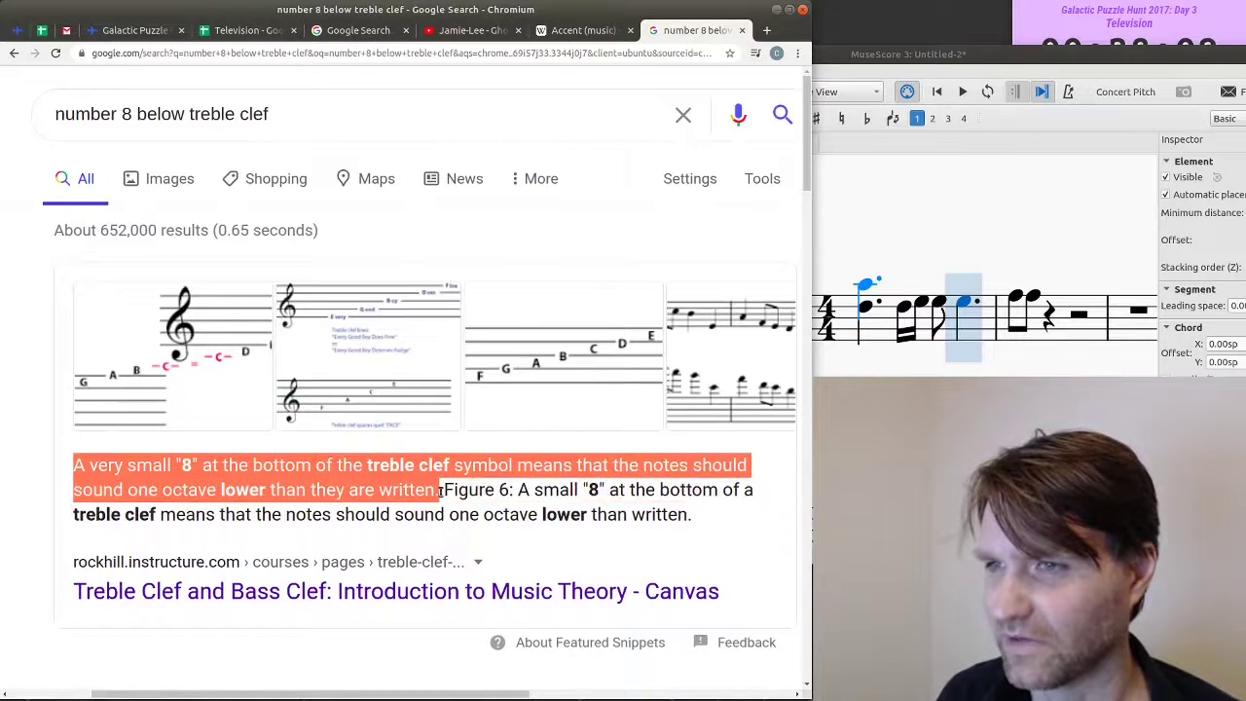
key(alt+Tab)
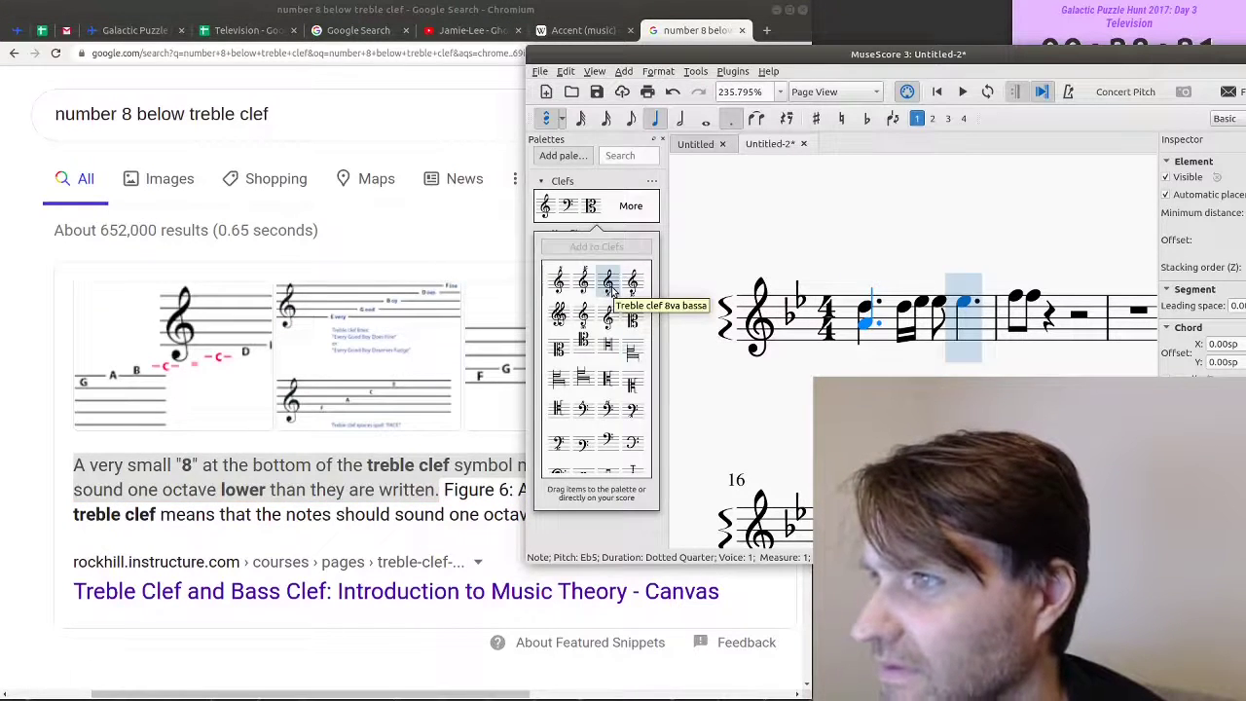
click(610, 279)
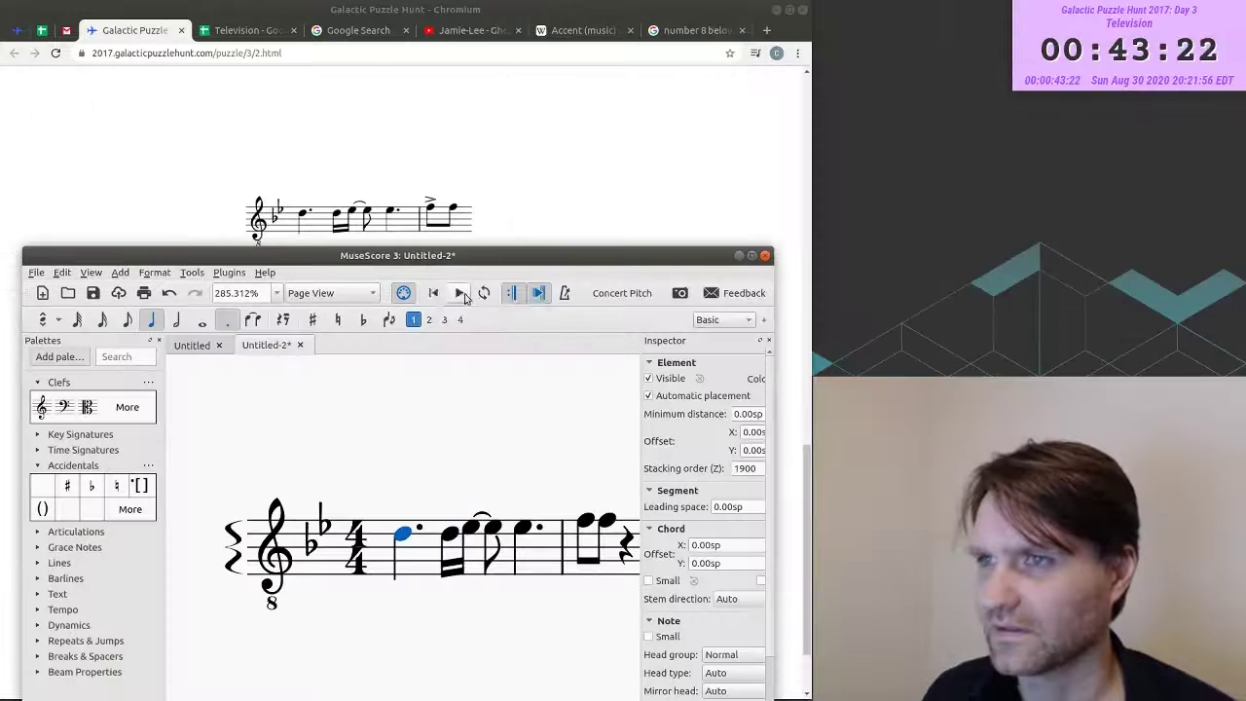
- Play back the first transcribed fragment in the Untitled-2 score, stop it and move the MuseScore window
click(461, 295)
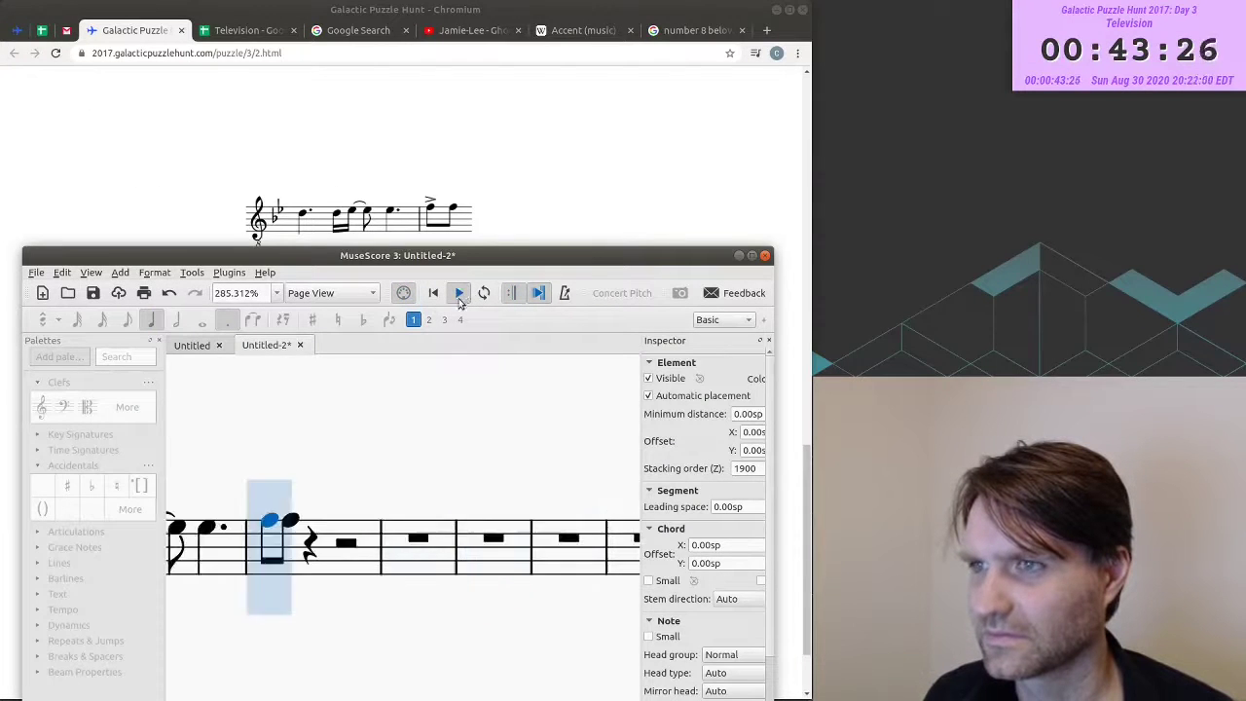
click(458, 296)
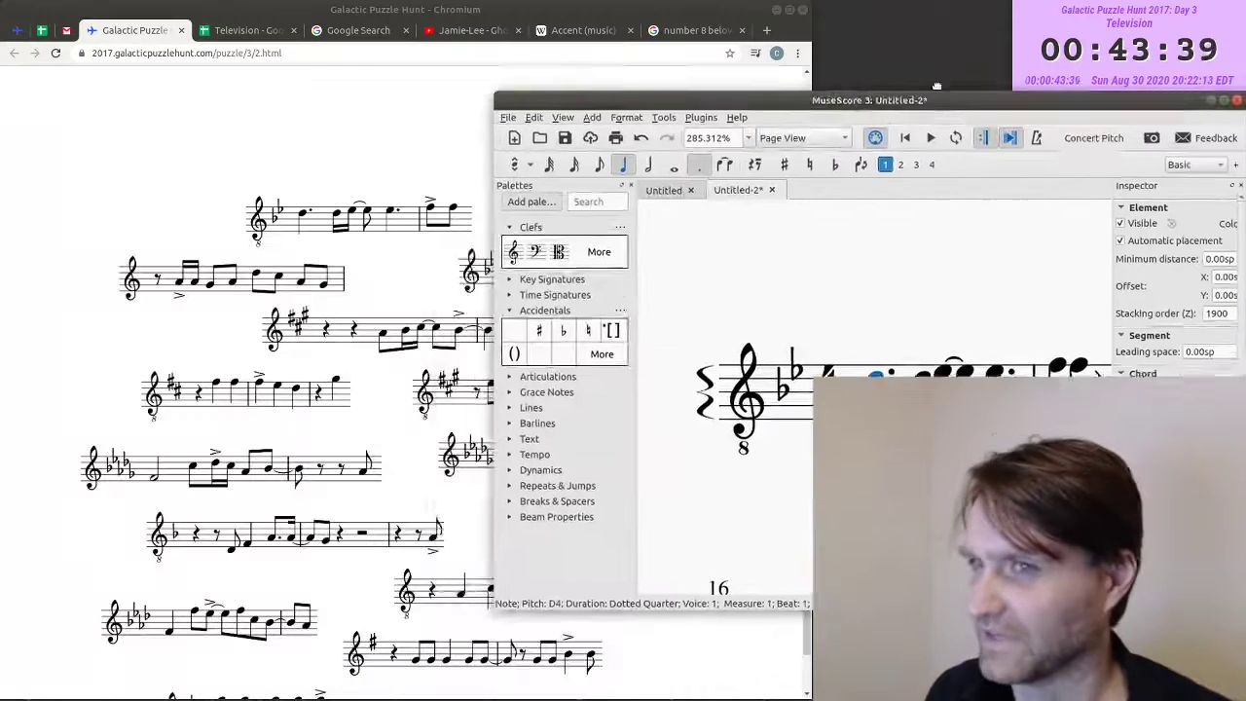
drag(979, 105, 849, 72)
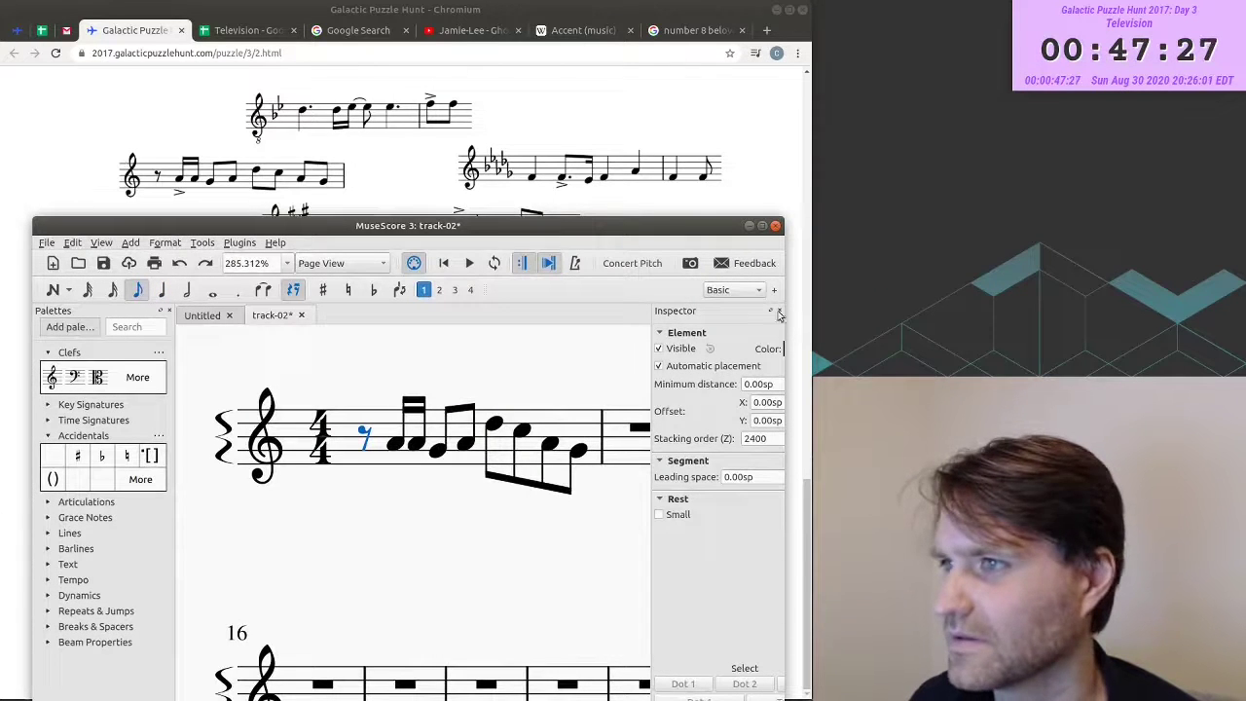
- Play back the track-02 melody, replay it from the start, and reposition the MuseScore window below the puzzle's first fragments
click(466, 267)
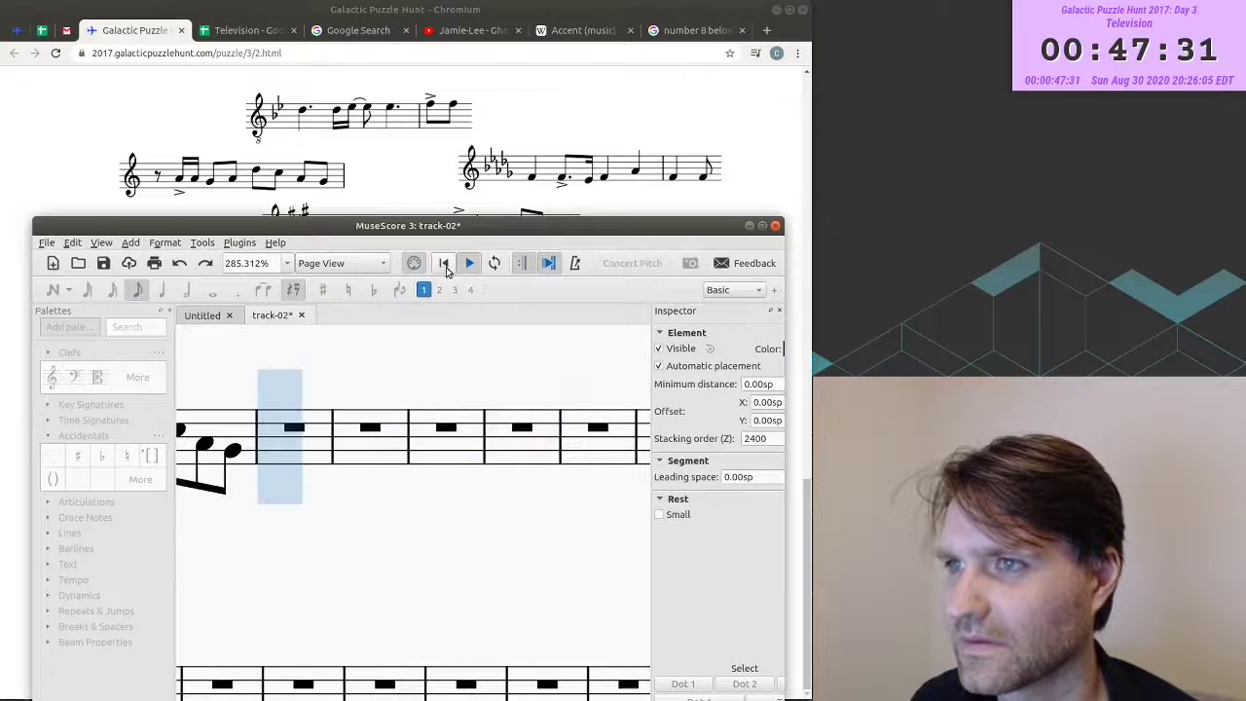
click(444, 263)
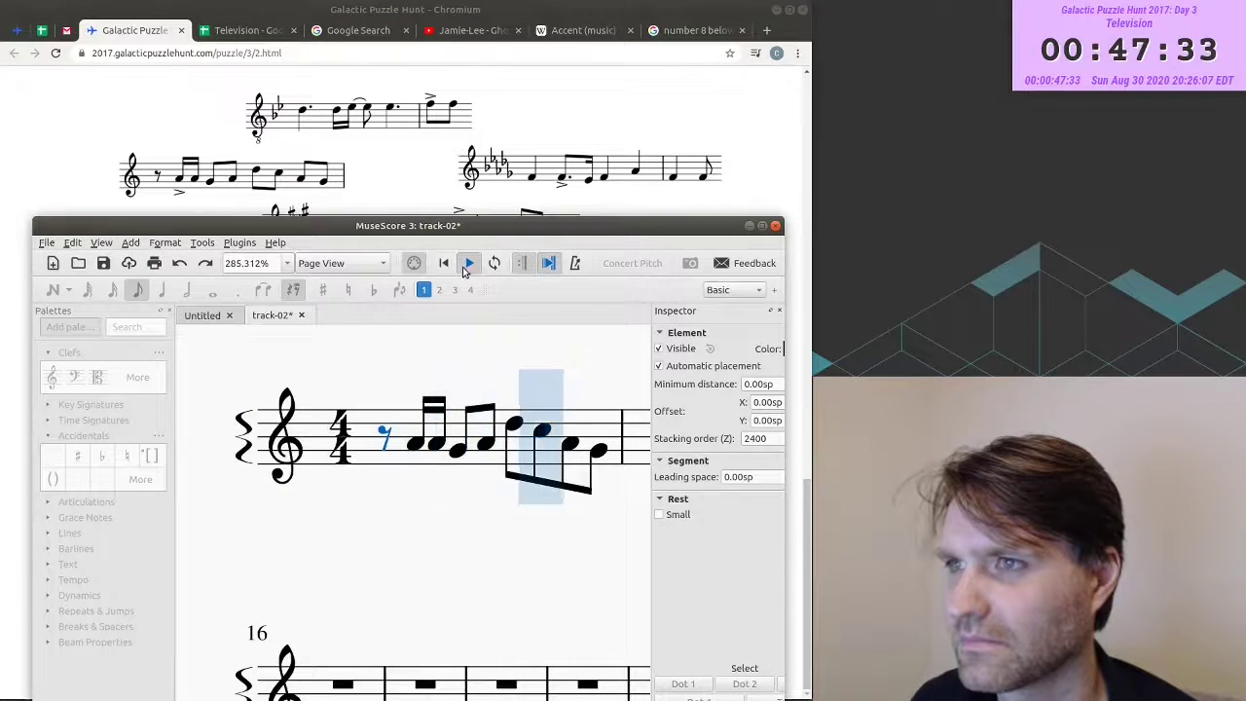
click(471, 264)
drag(354, 230, 387, 223)
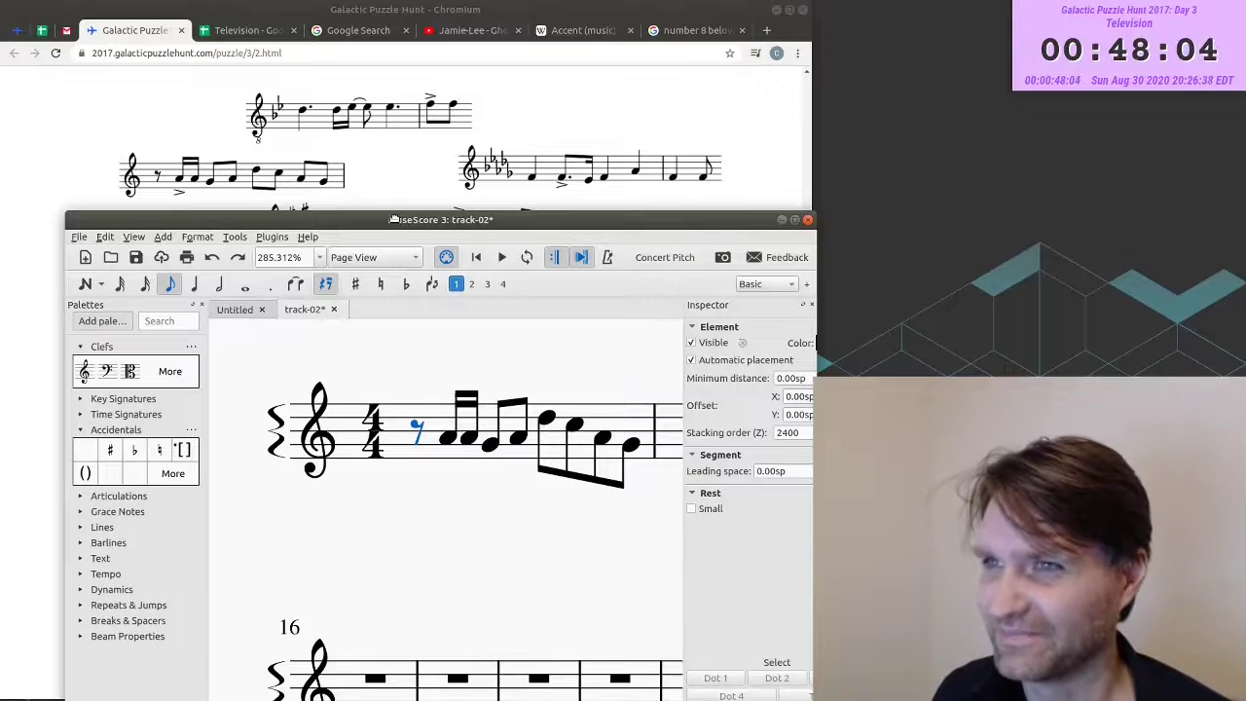
mouse_move(393, 219)
mouse_down()
mouse_move(389, 203)
mouse_move(373, 222)
mouse_move(389, 211)
mouse_up()
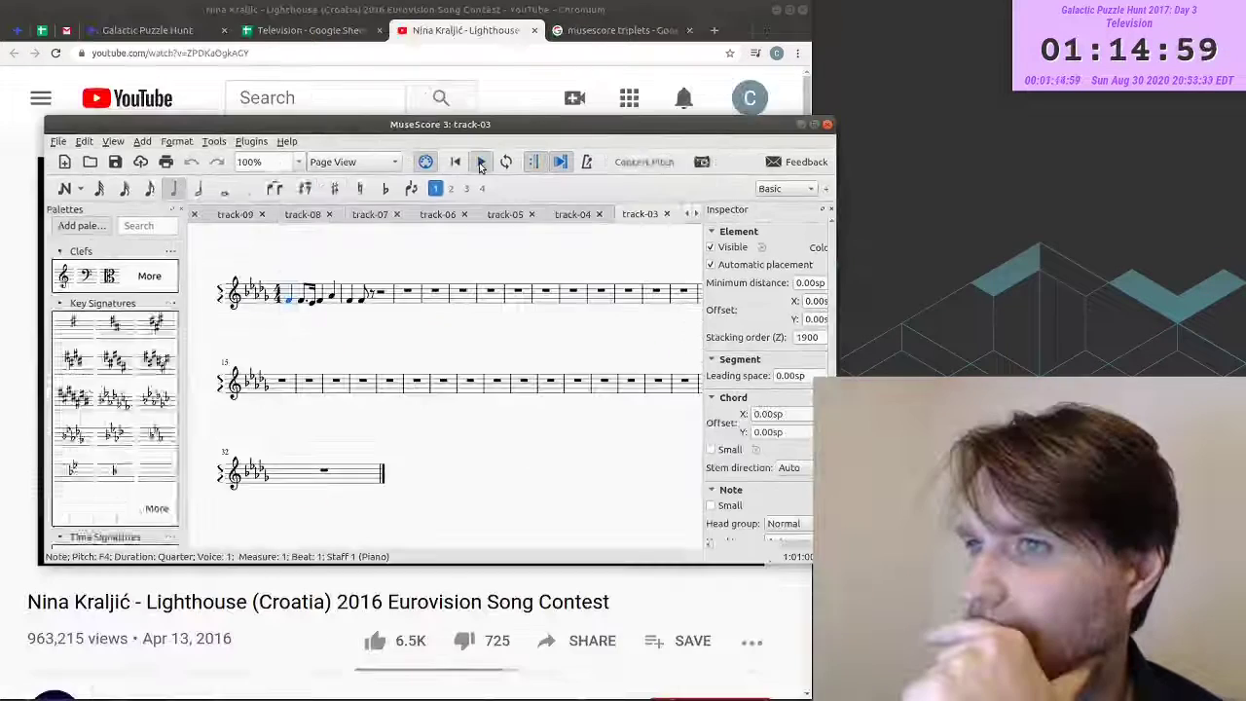
- Play back the melodies of track-03, track-07, track-08 and track-12 one after another
click(480, 163)
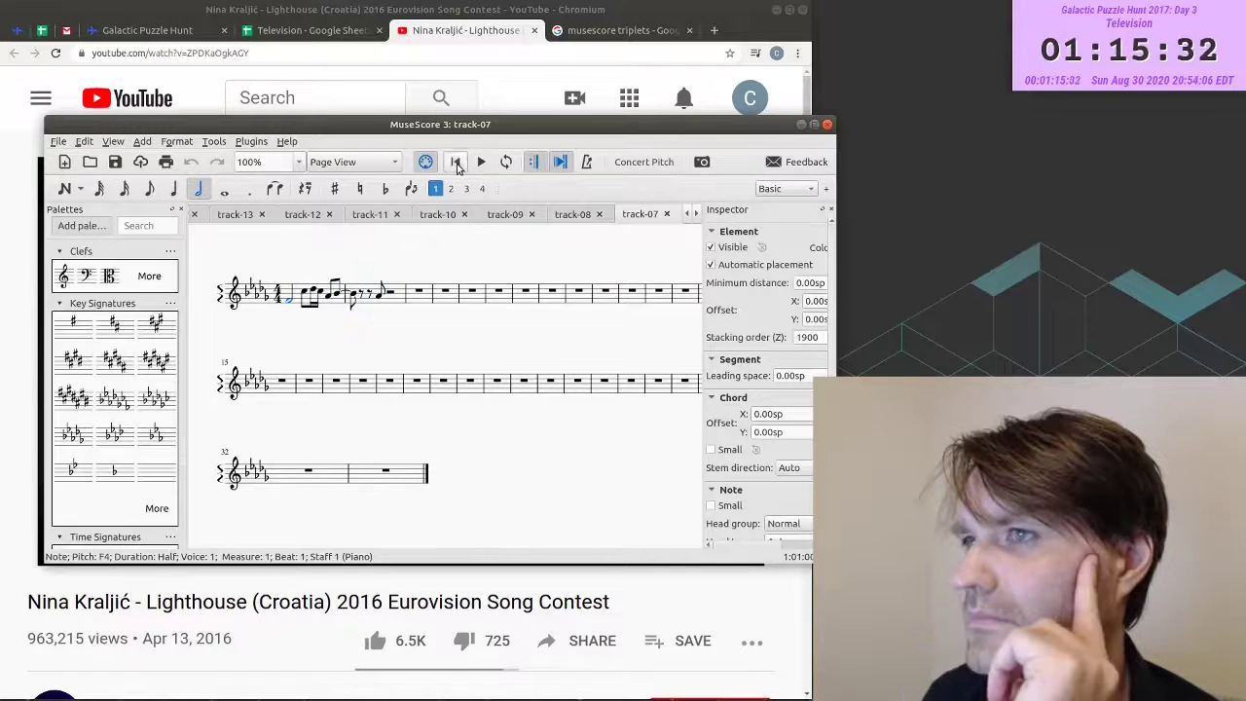
click(479, 162)
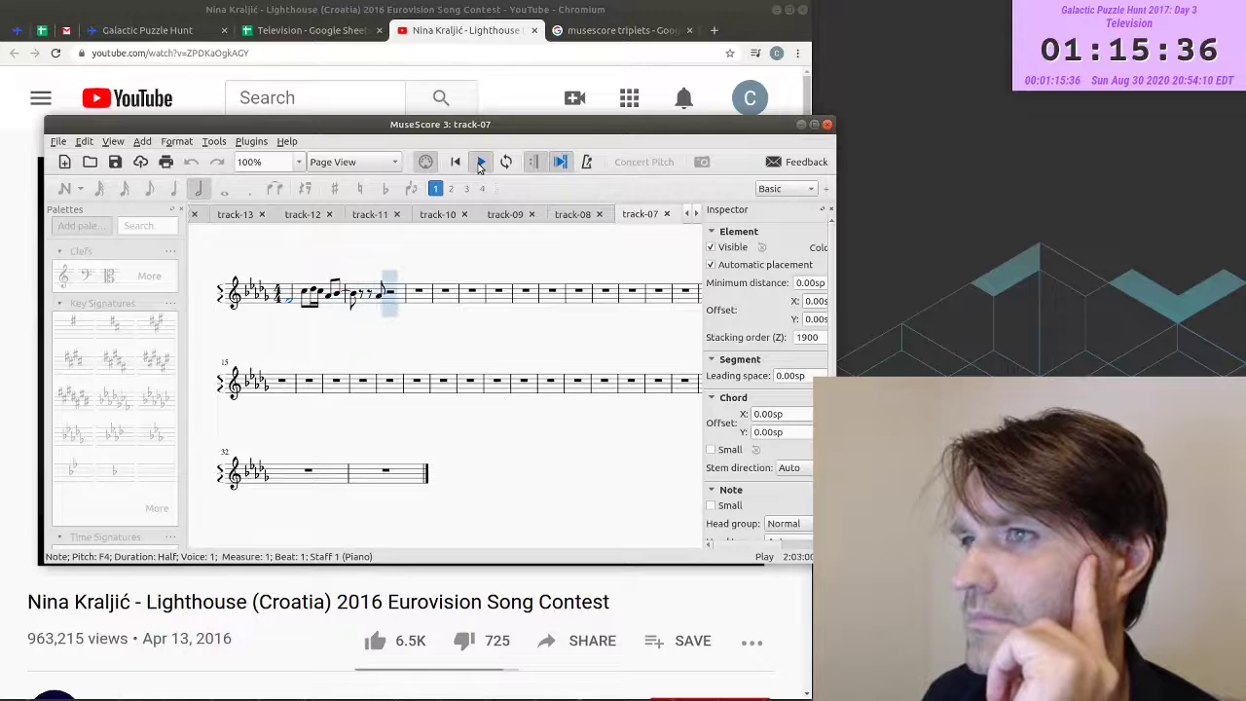
click(479, 163)
key(ctrl+w)
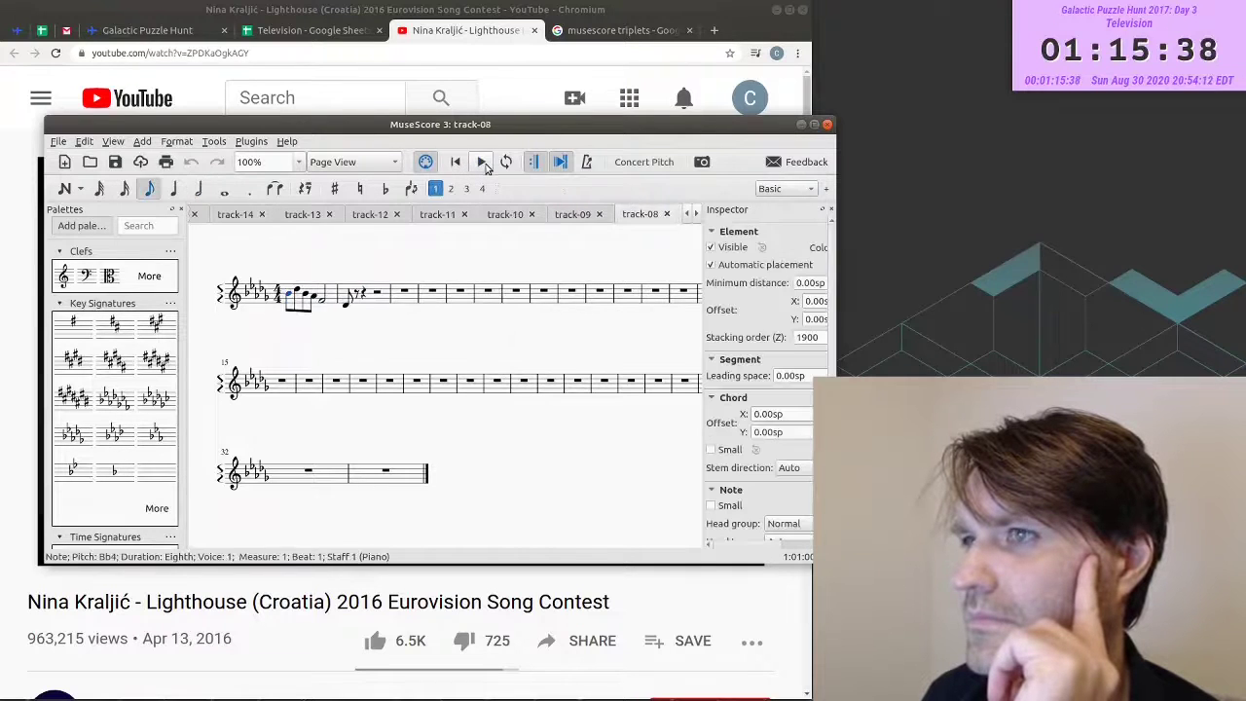
click(482, 162)
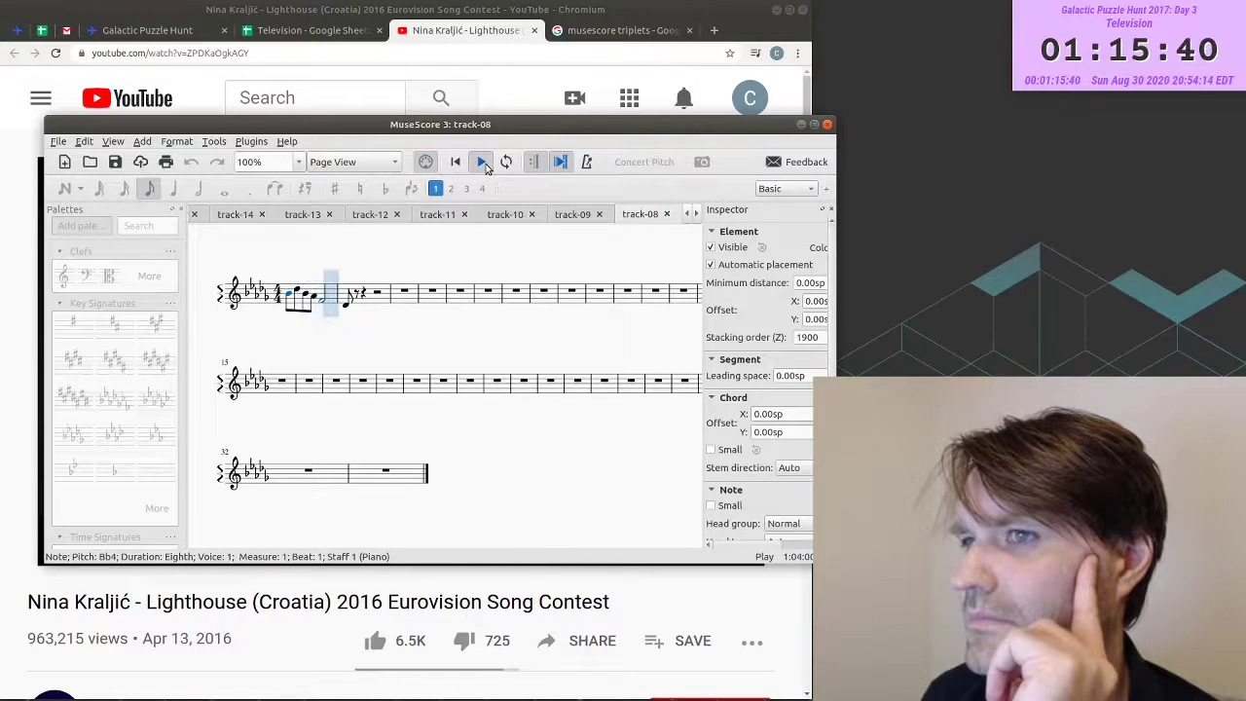
click(482, 163)
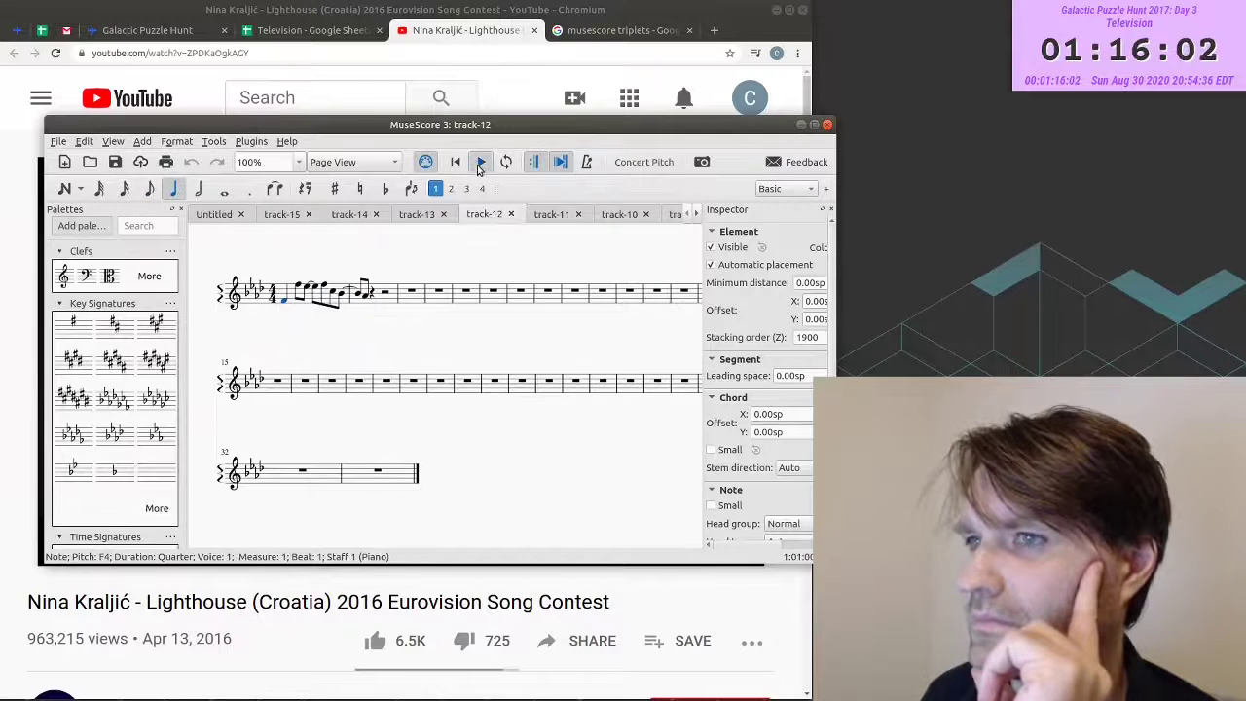
click(479, 163)
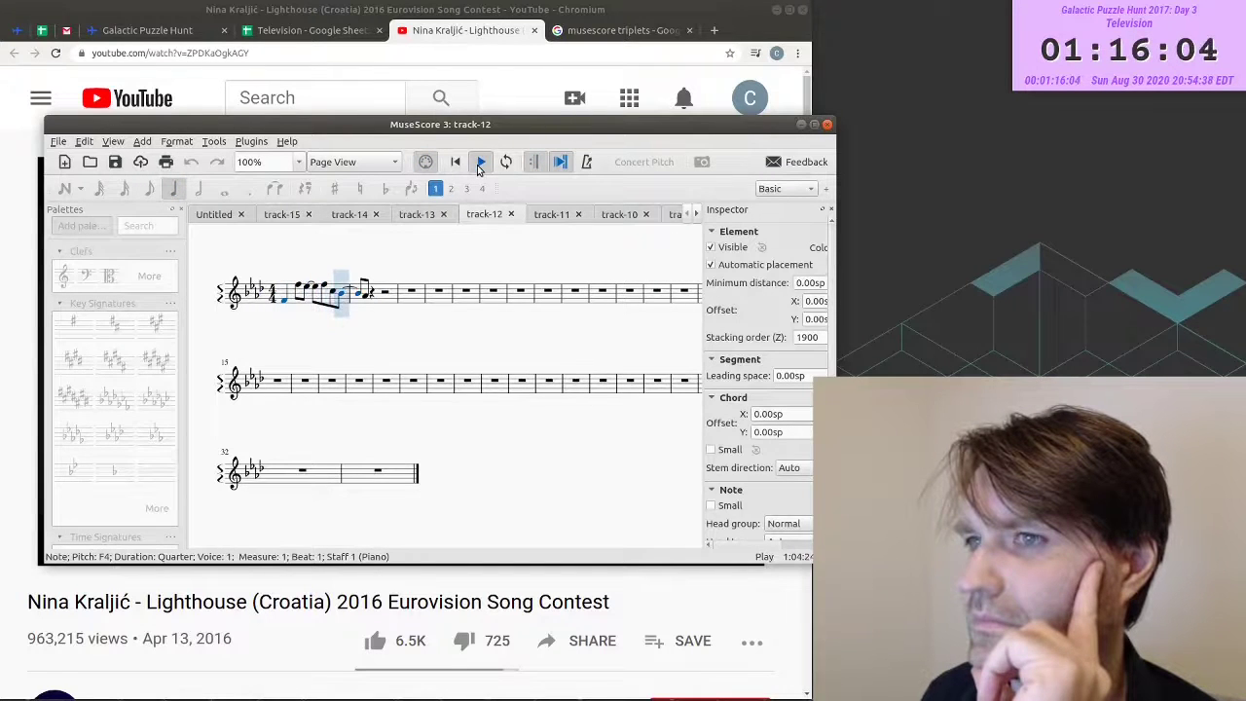
click(480, 165)
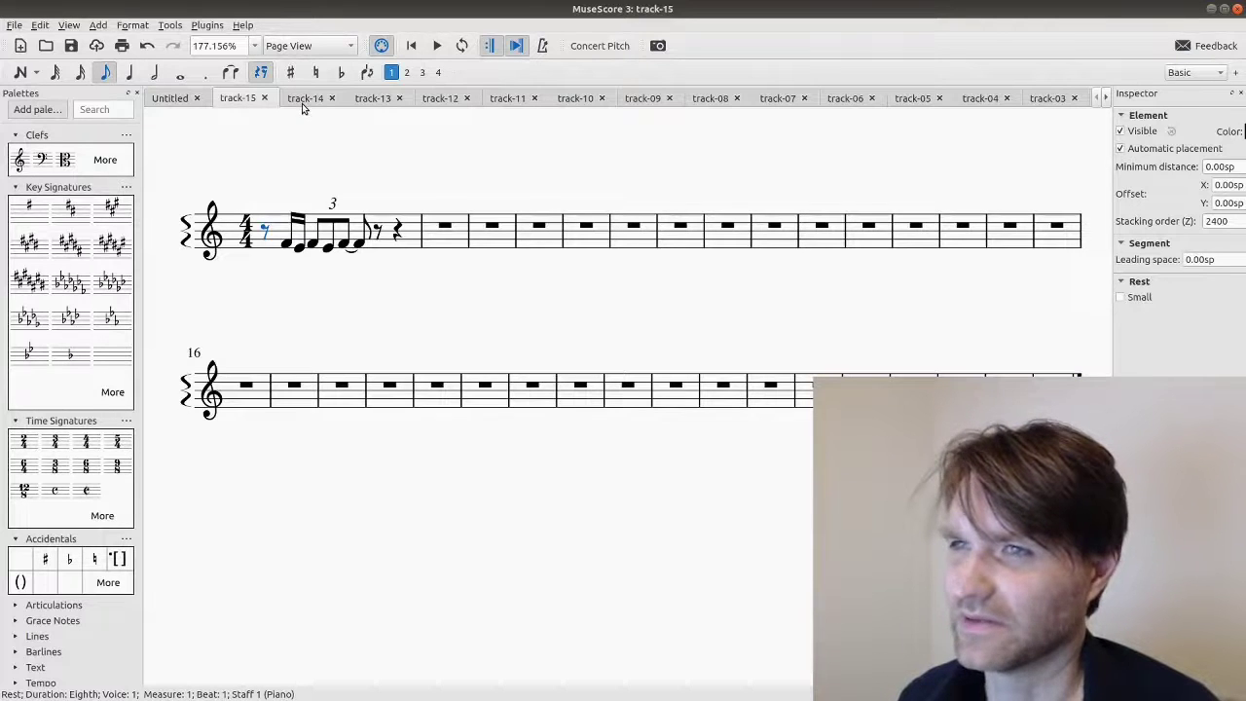
- Play back the track-15 triplet melody, switch to the Lighthouse (Croatia) video in Chromium, and return to MuseScore
click(434, 46)
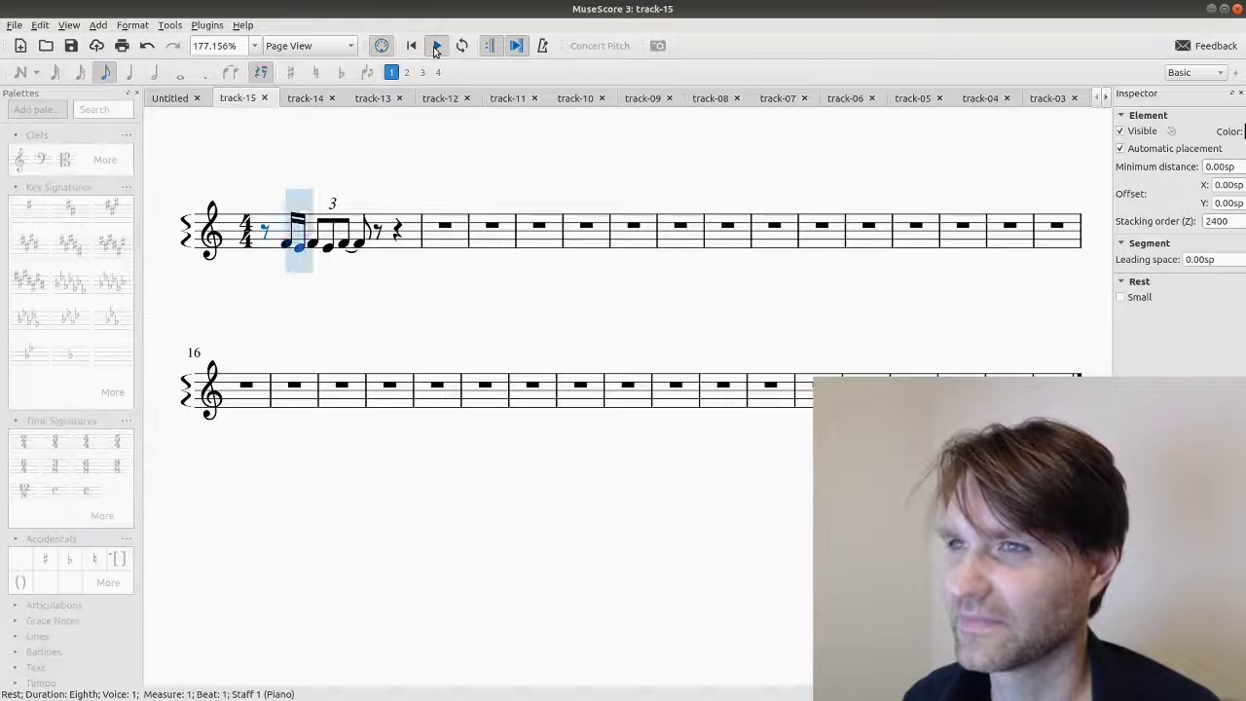
click(434, 47)
key(alt+Tab)
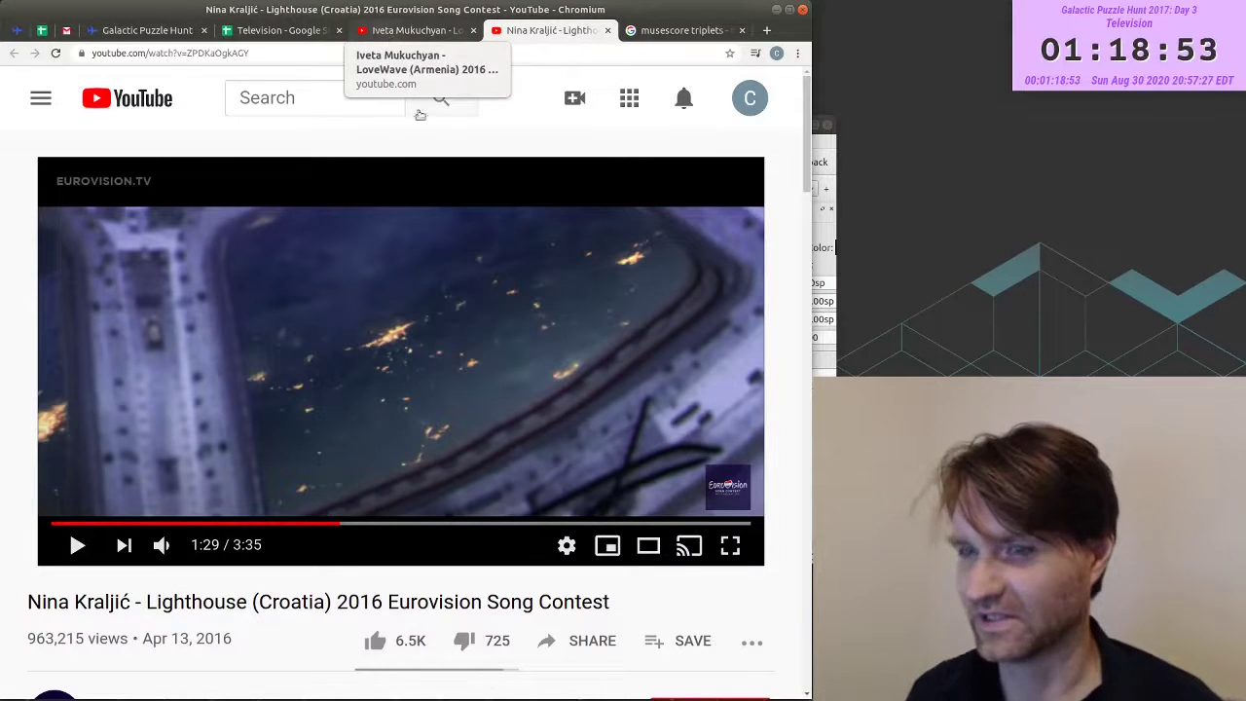
click(825, 228)
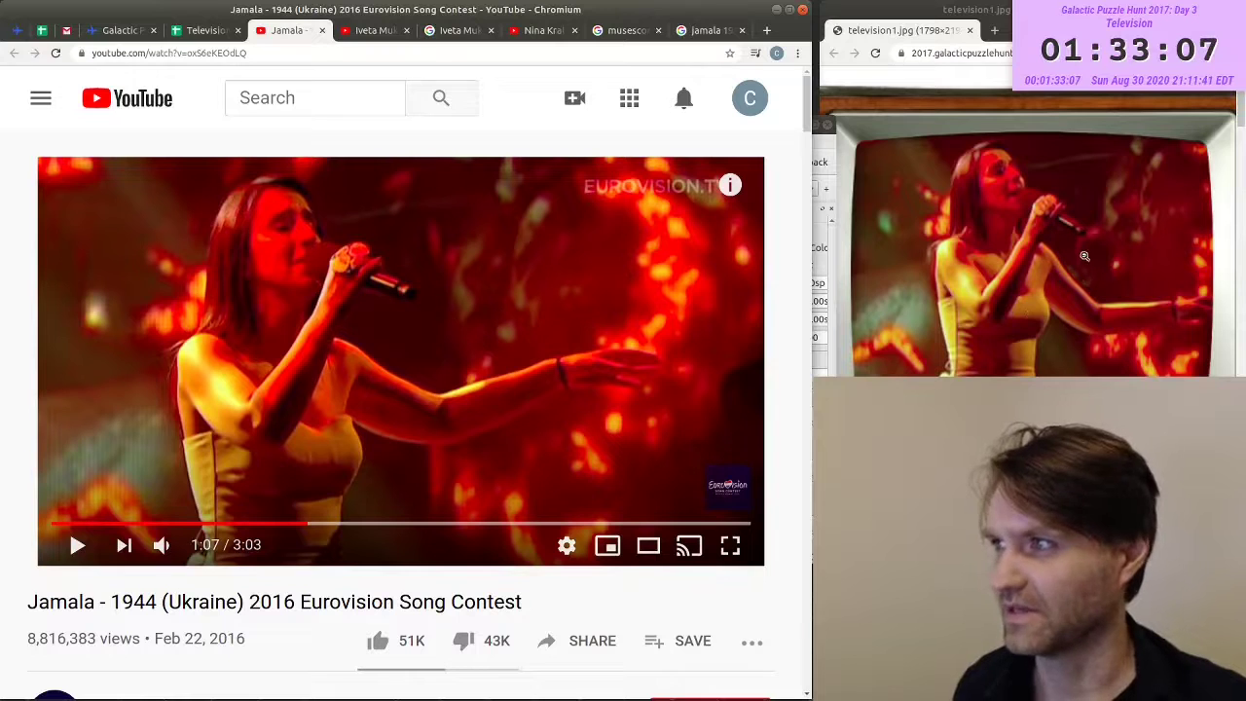
- Replay the 1944 (Ukraine) video from 1:02, and translate the lyric "Yaşlığıma toyalmadım" into English with Google
click(292, 525)
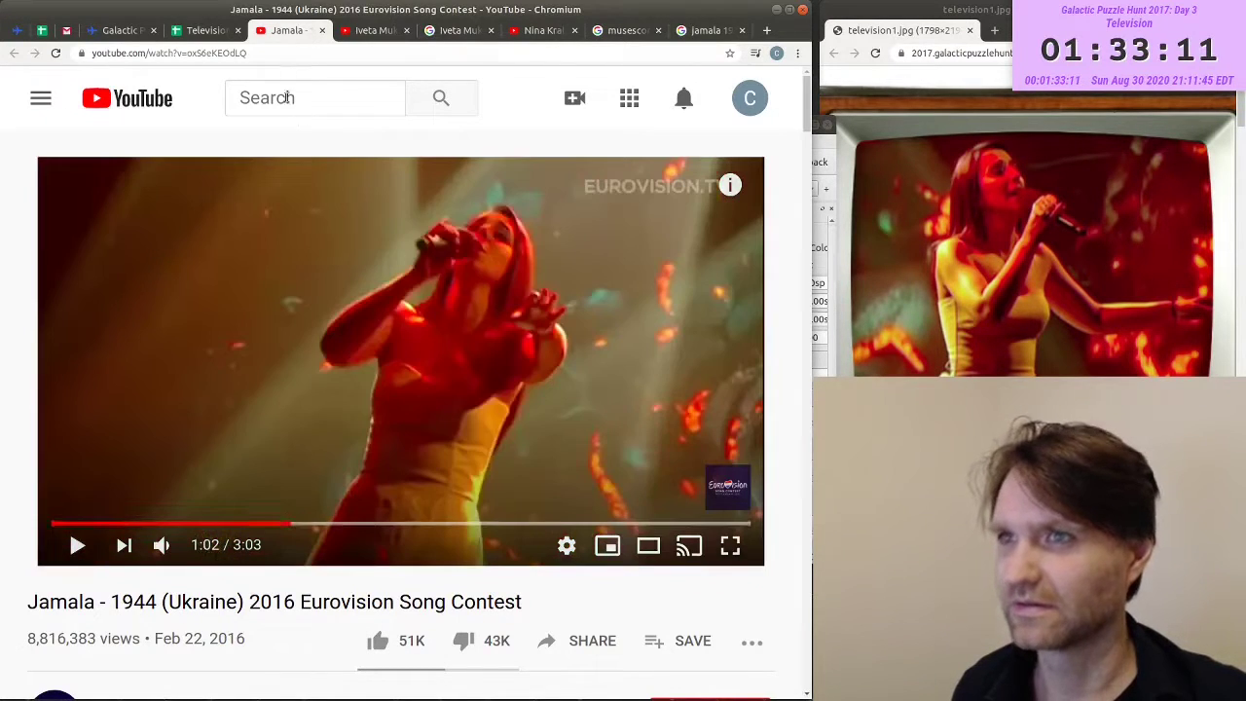
click(286, 316)
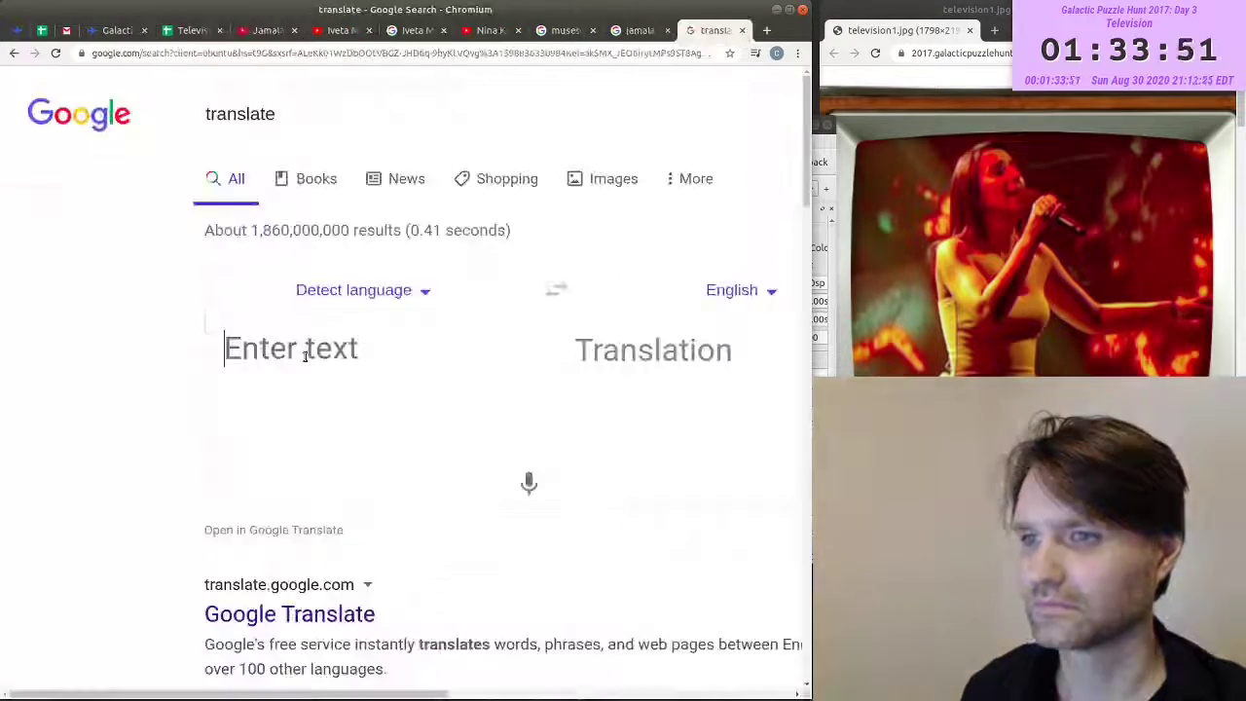
text(Yaşlığıma toyalmadım)
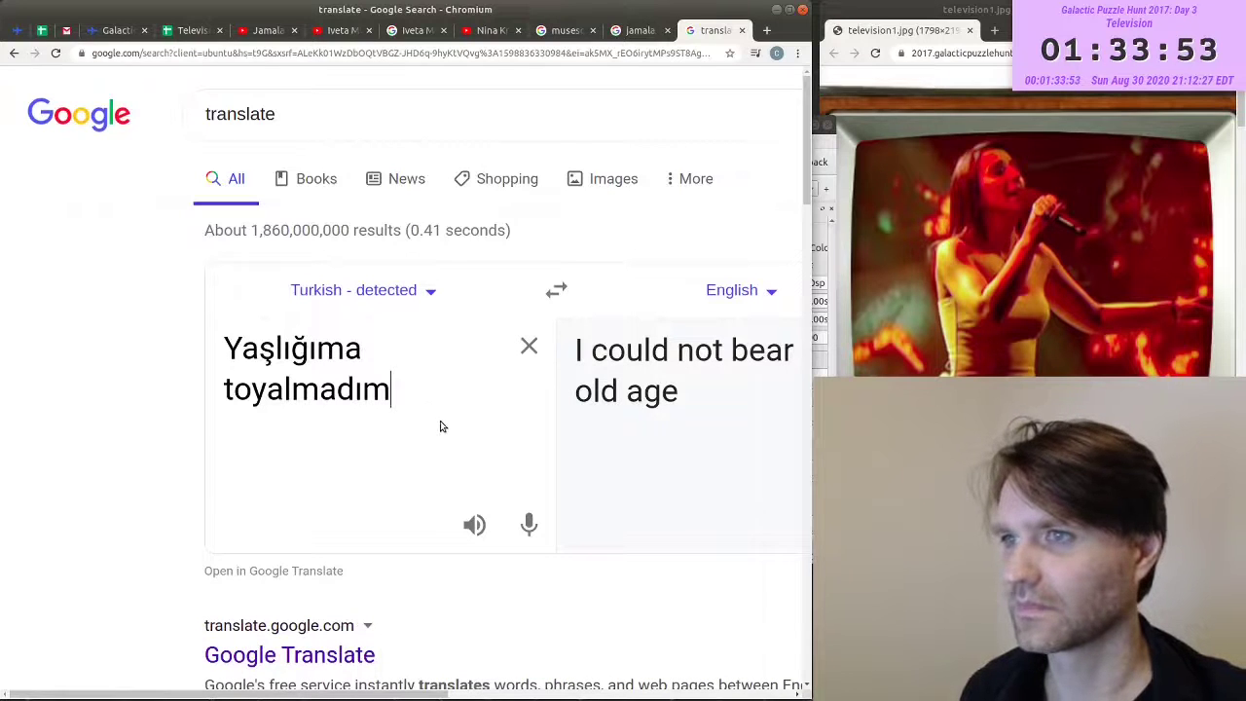
click(643, 35)
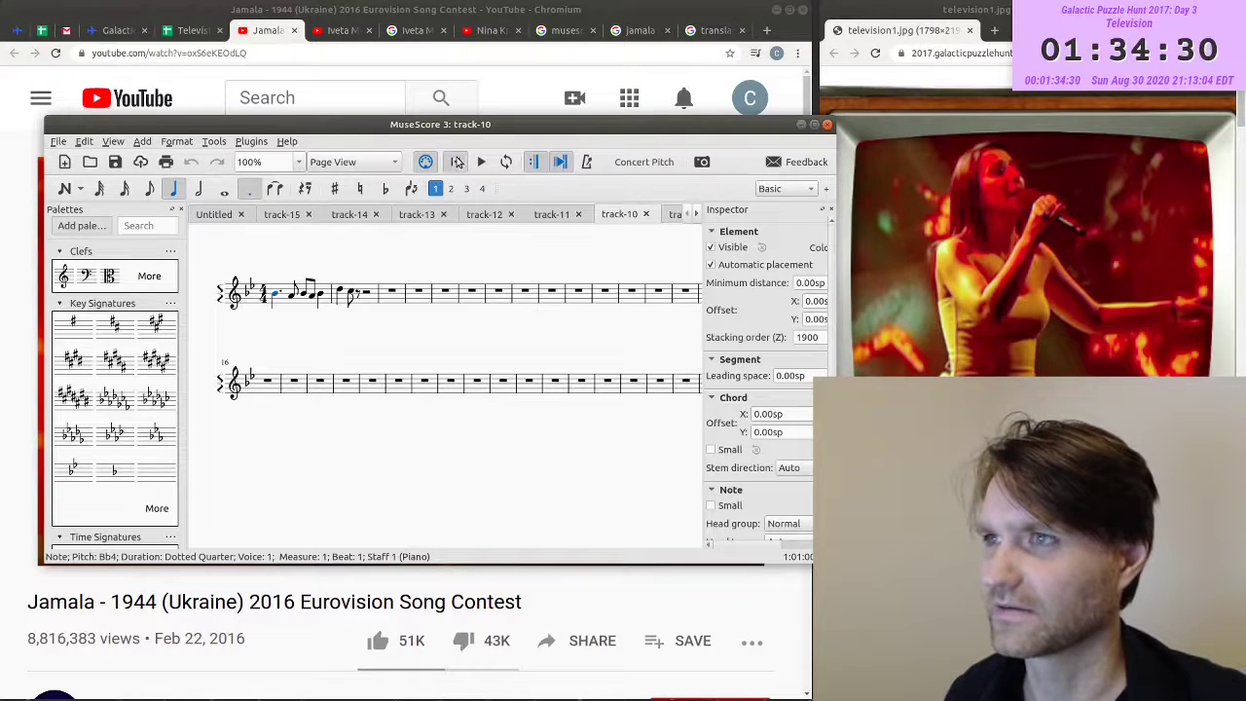
- Compare the 1944 (Ukraine) video's matching scene with the track-10 melody by playing both
key(space)
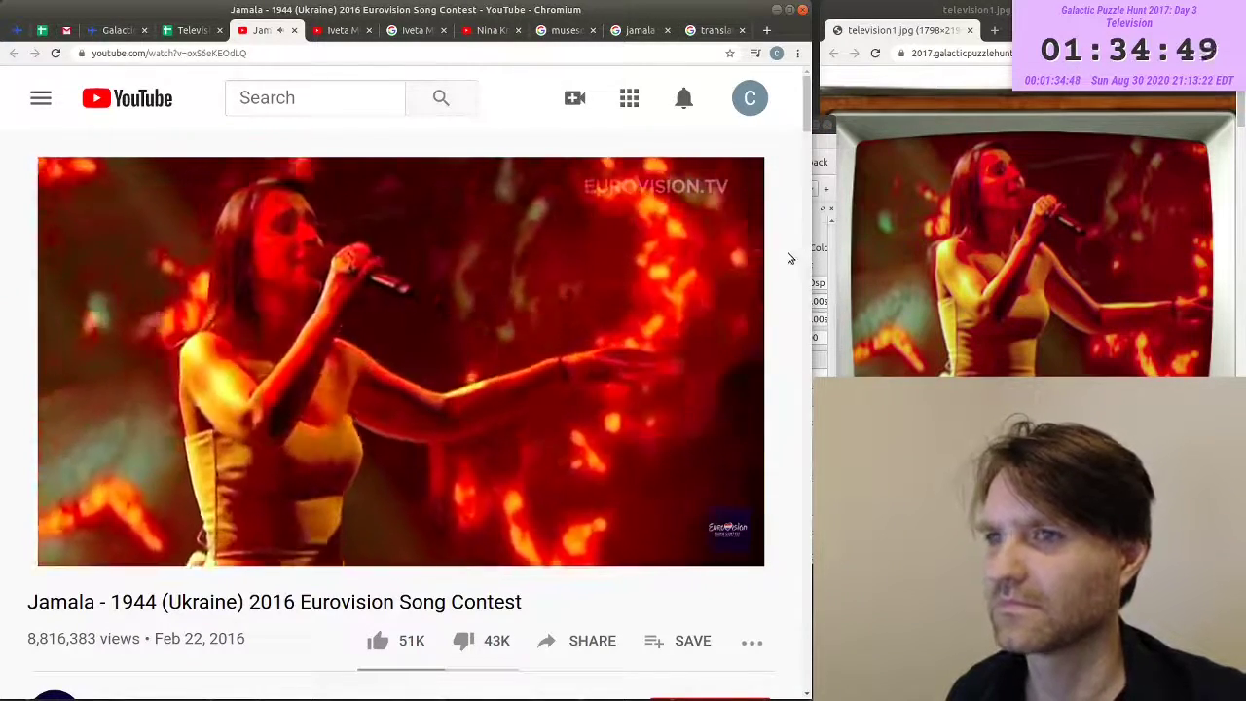
key(space)
key(alt+Tab)
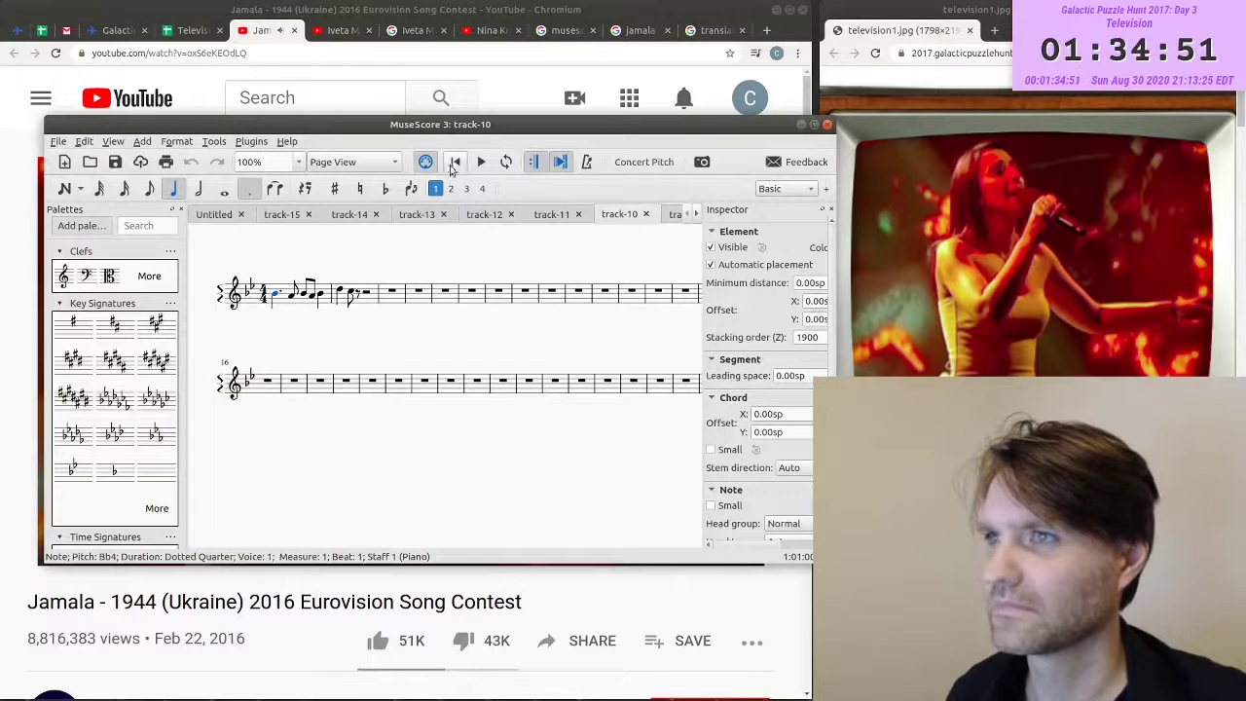
click(480, 163)
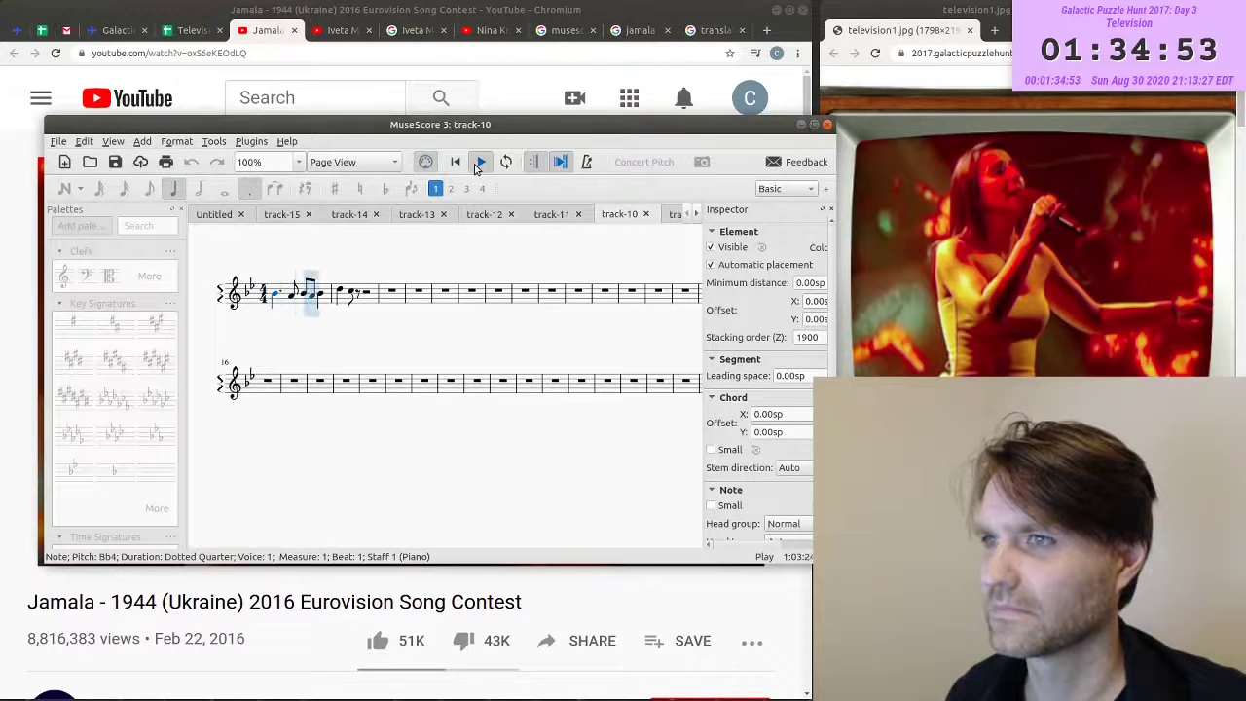
key(space)
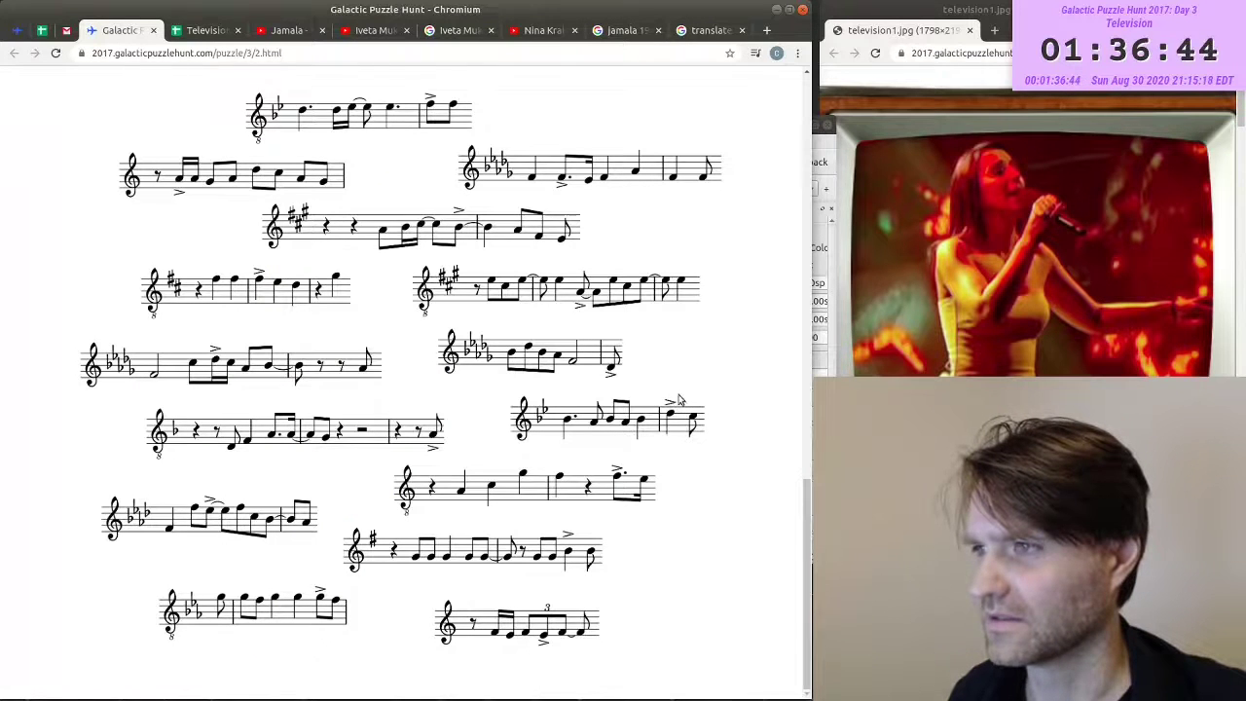
- Go from the puzzle's music notation to the Television spreadsheet and select the accent cell of the 1944 row
key(alt+Tab)
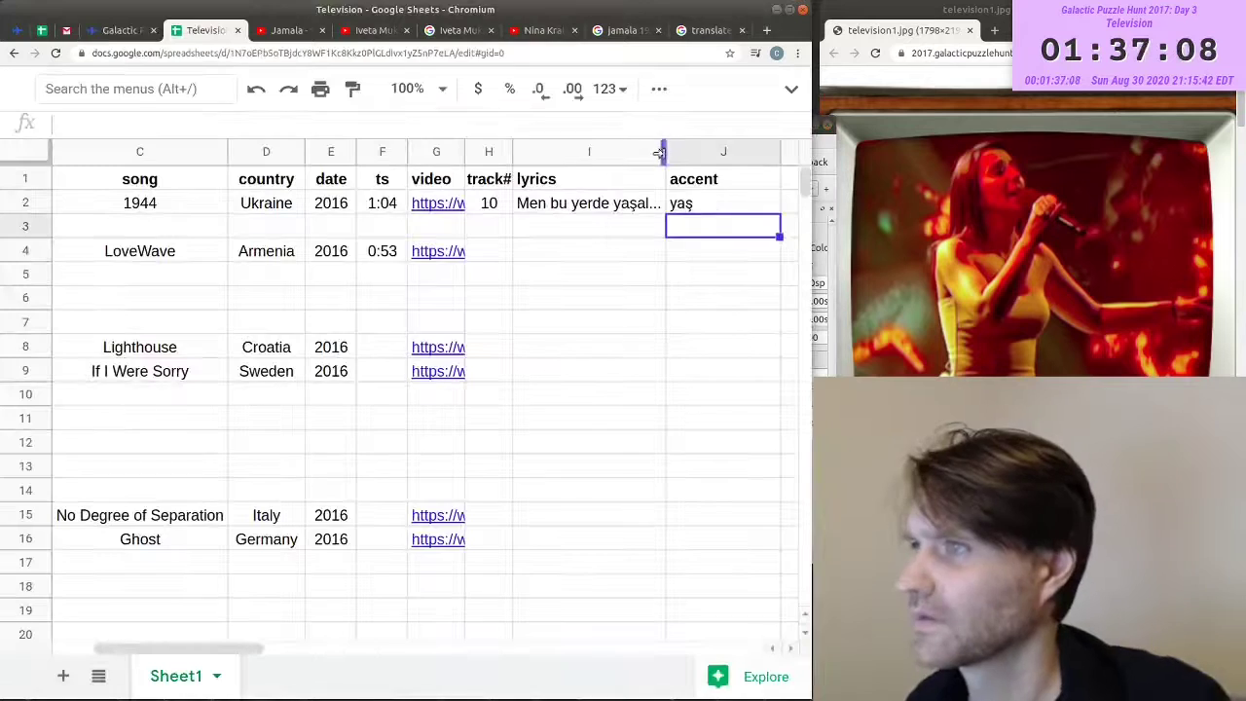
click(712, 204)
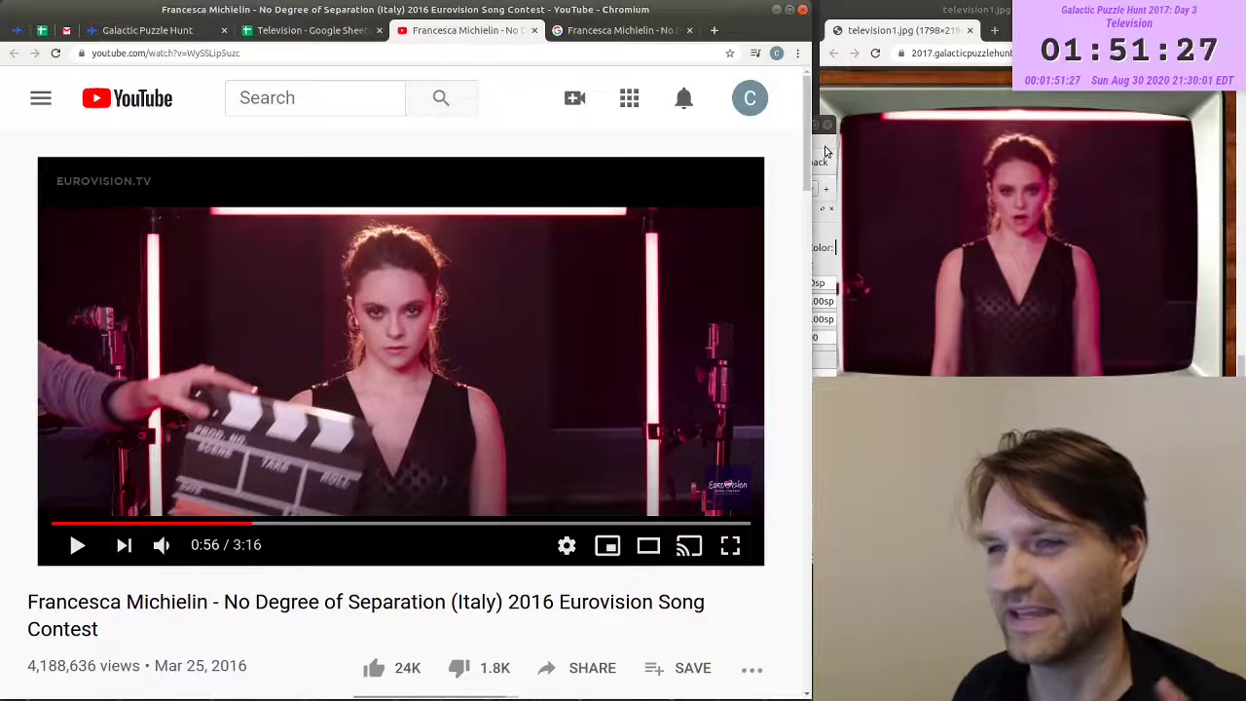
- Play back the track-15 melody at tempo 70, and play the No Degree of Separation (Italy) video from 0:56 to compare
click(825, 151)
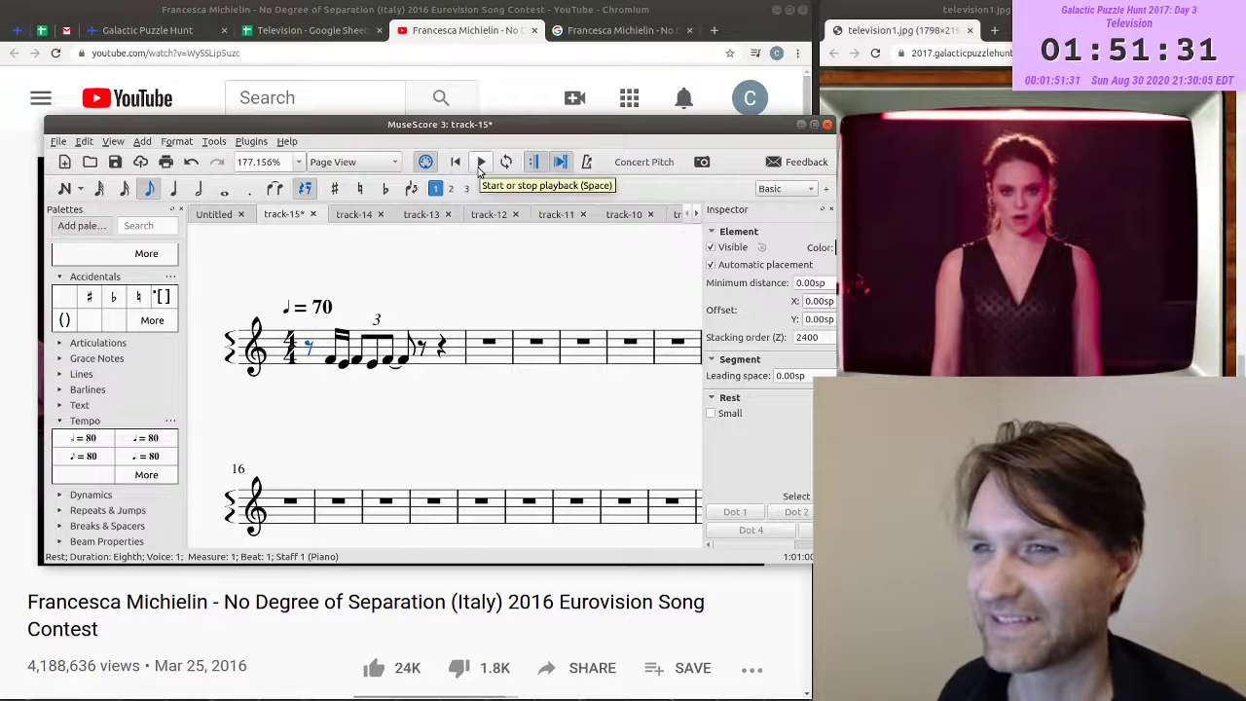
click(479, 162)
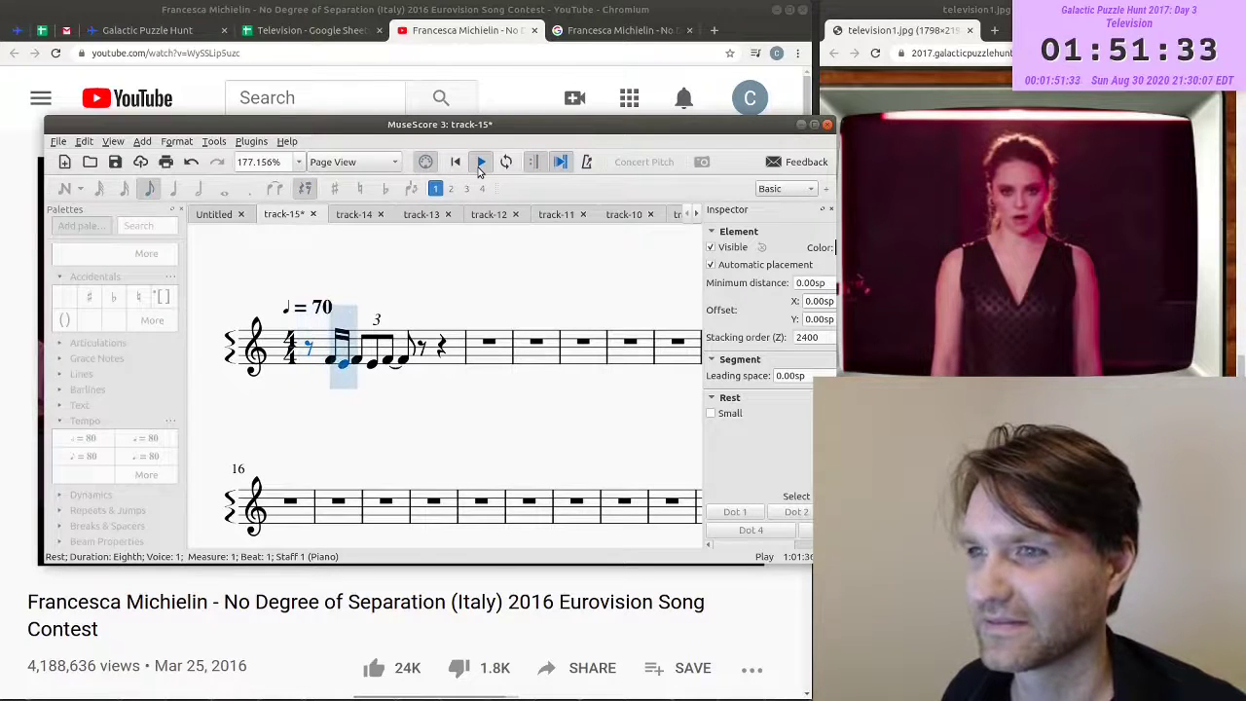
key(alt+Tab)
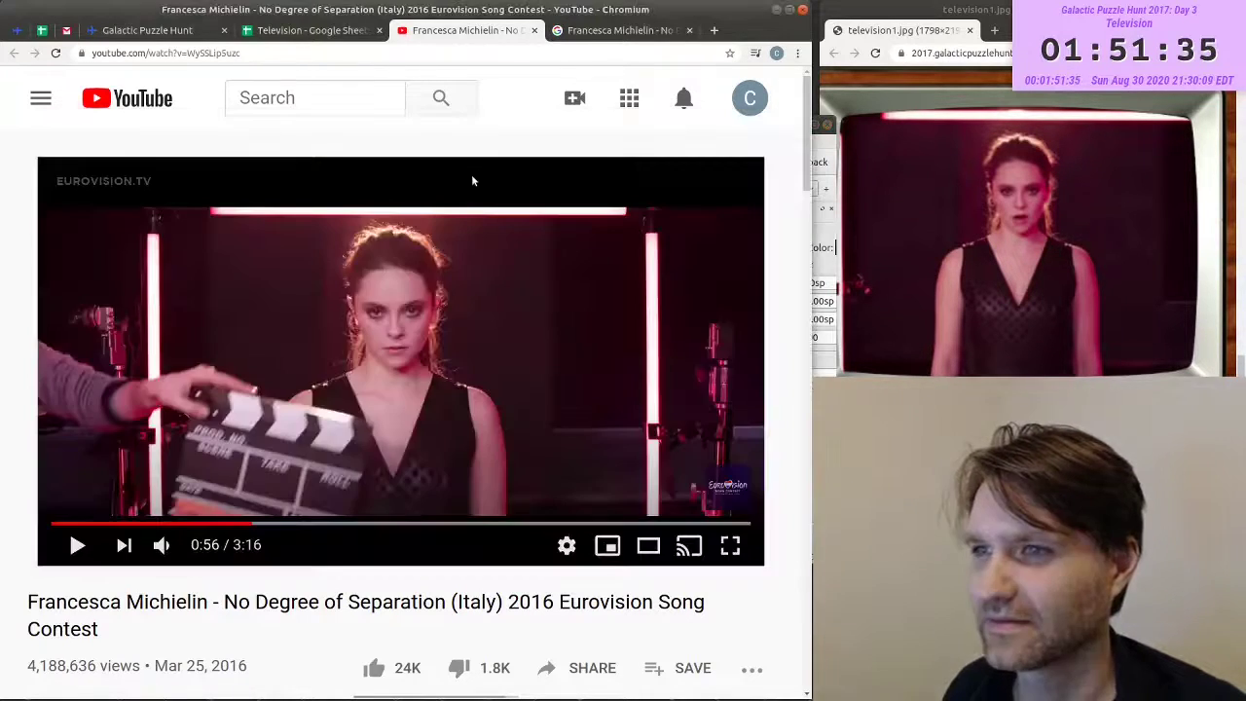
click(466, 362)
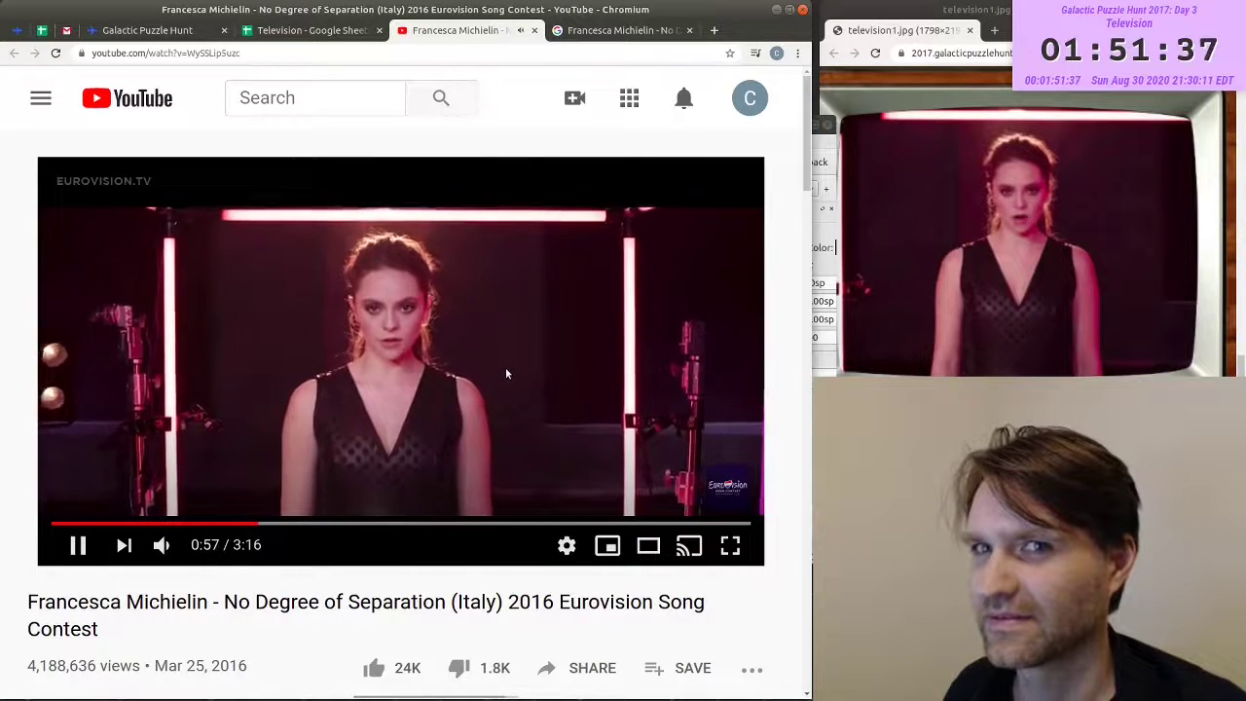
- Pause the No Degree of Separation (Italy) video and replay the track-15 melody to compare the two
click(505, 367)
key(alt+Tab)
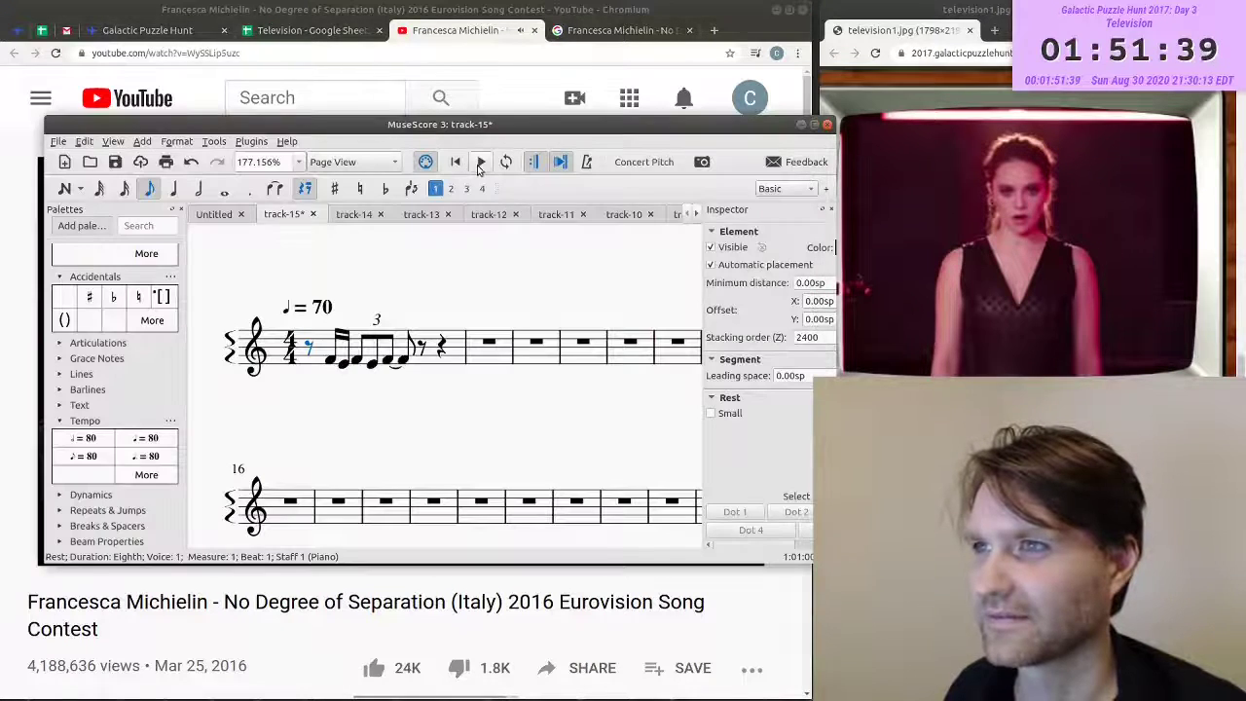
click(480, 163)
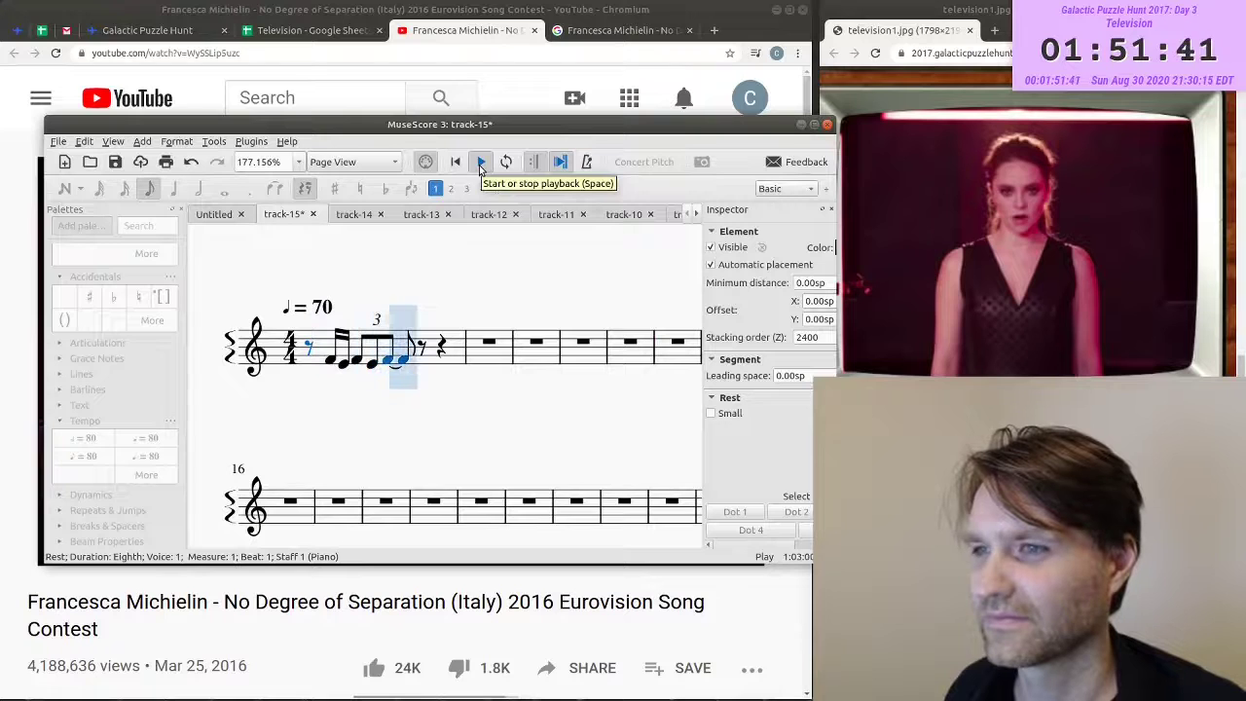
click(480, 163)
key(alt+Tab)
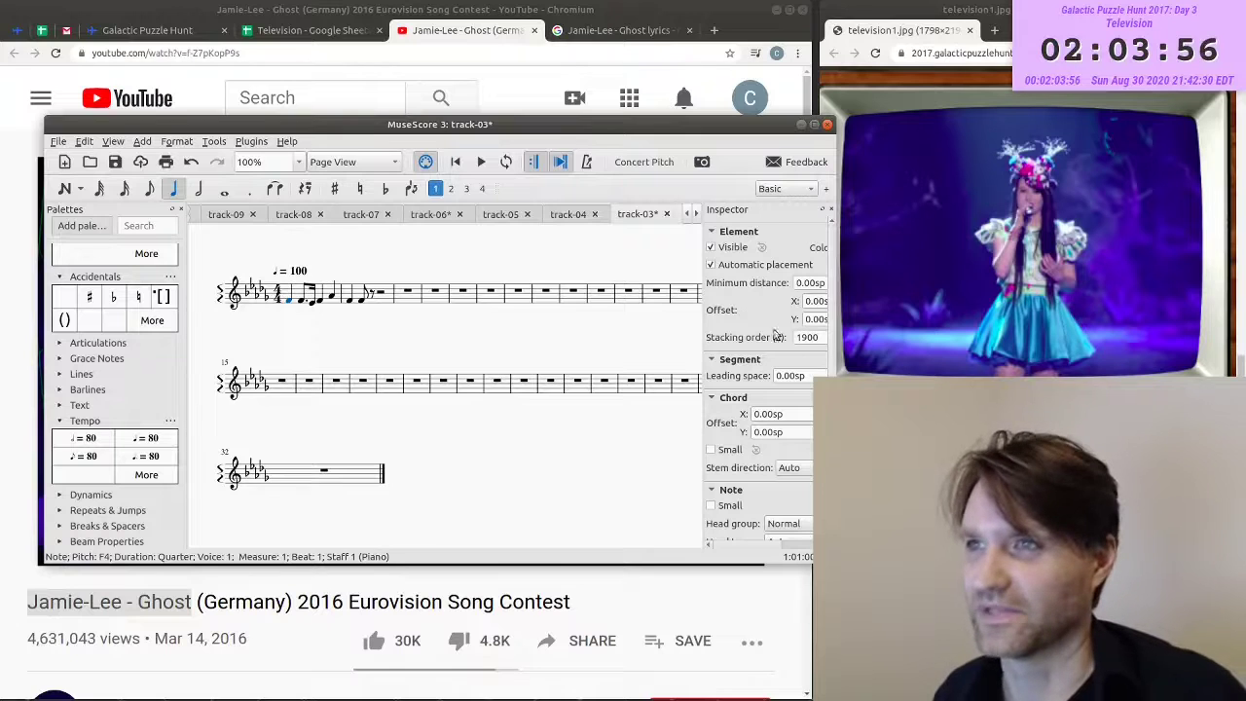
- Play the track-03 melody and the Ghost (Germany) video to compare them, moving the video to the matching scene at 1:17
click(479, 162)
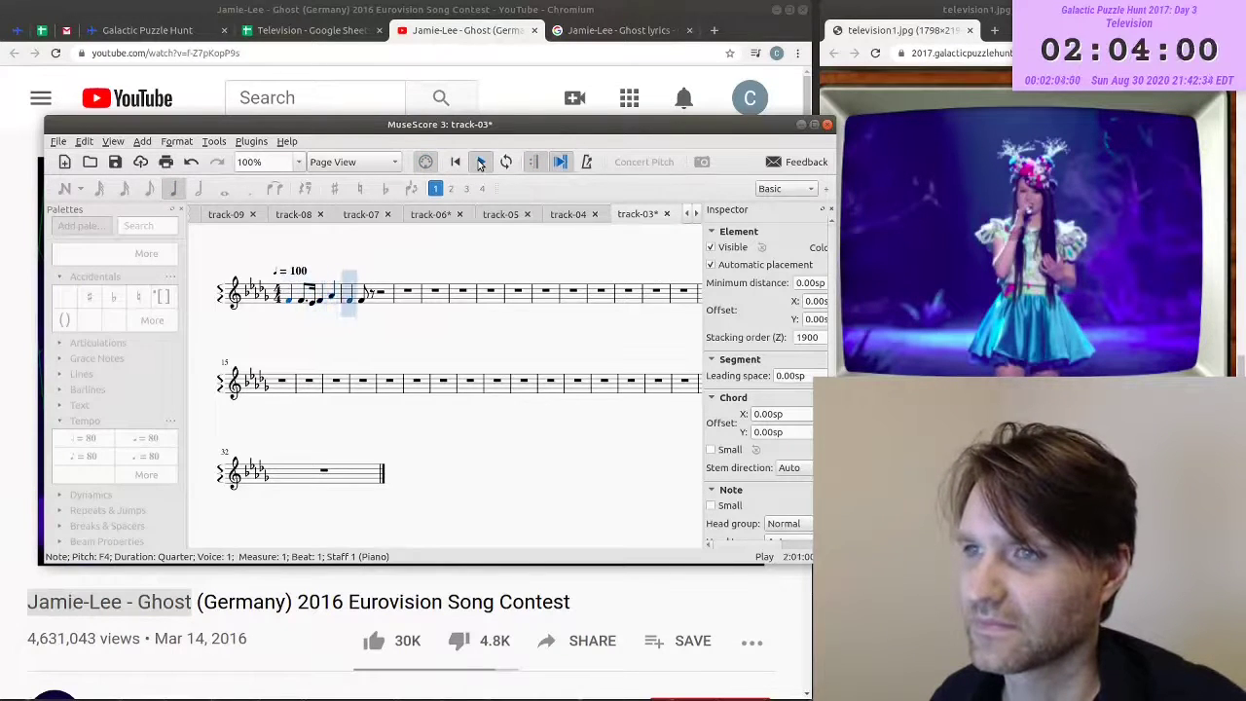
click(480, 162)
click(473, 28)
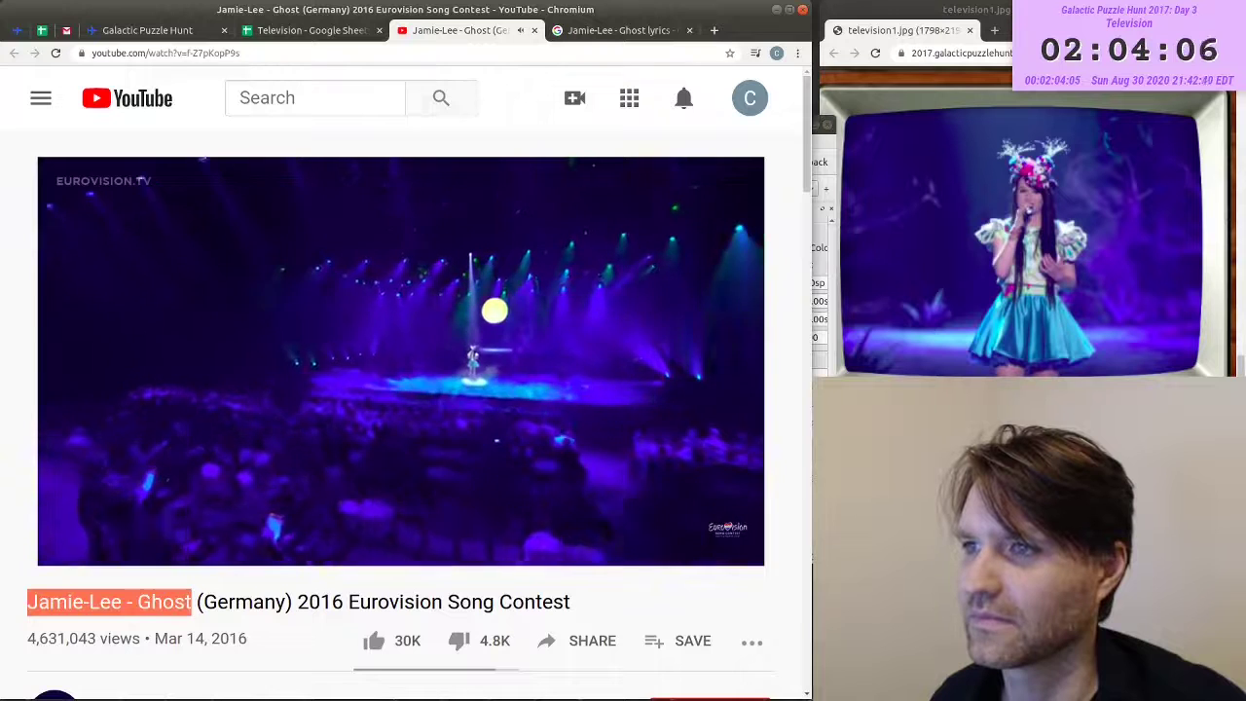
key(alt+Tab)
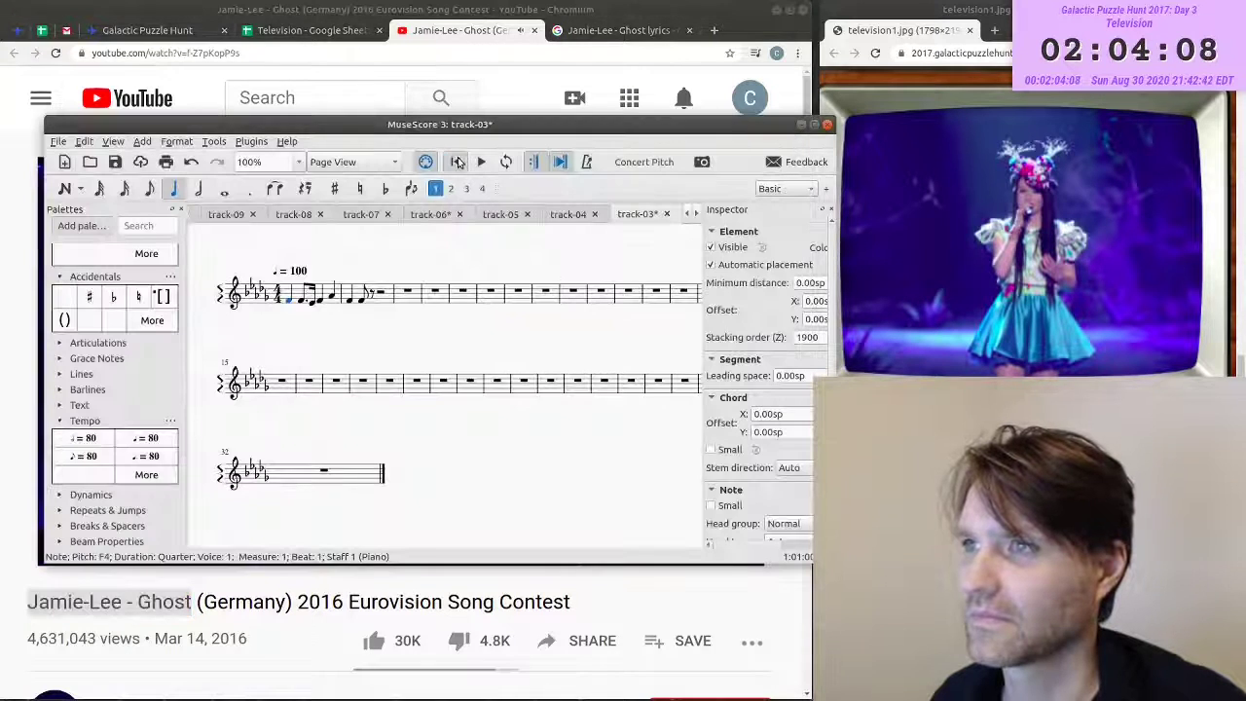
click(481, 163)
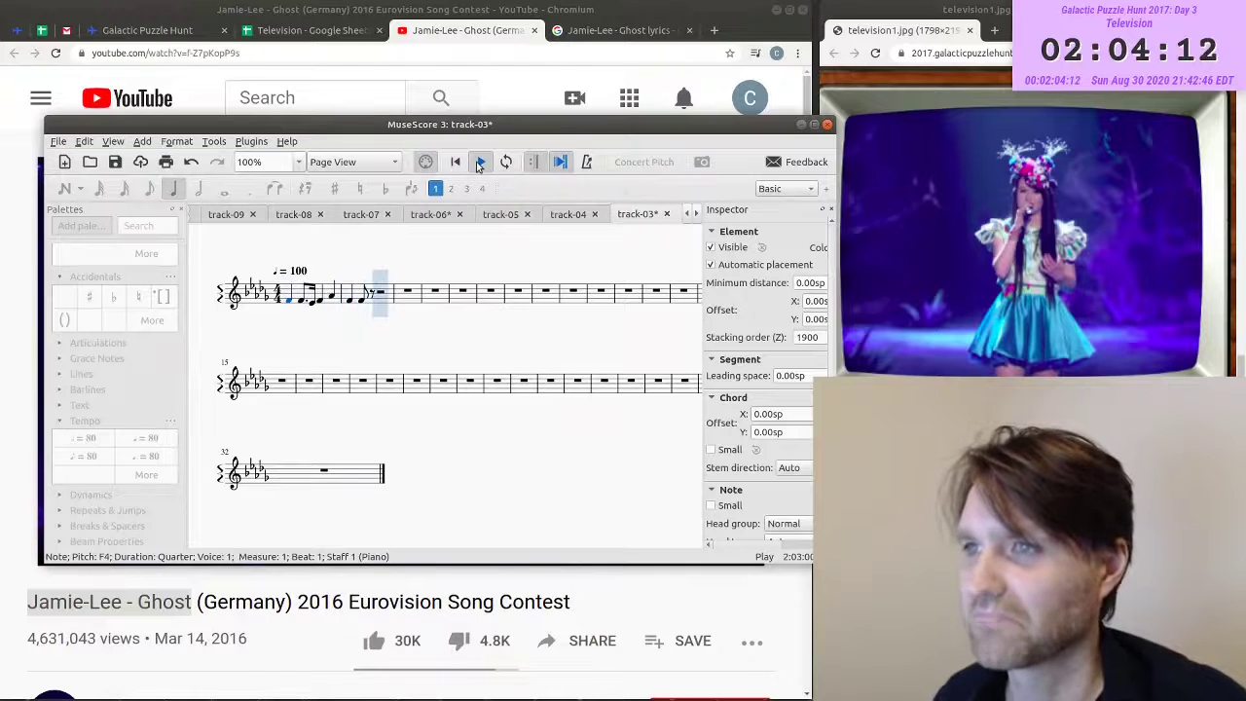
click(480, 164)
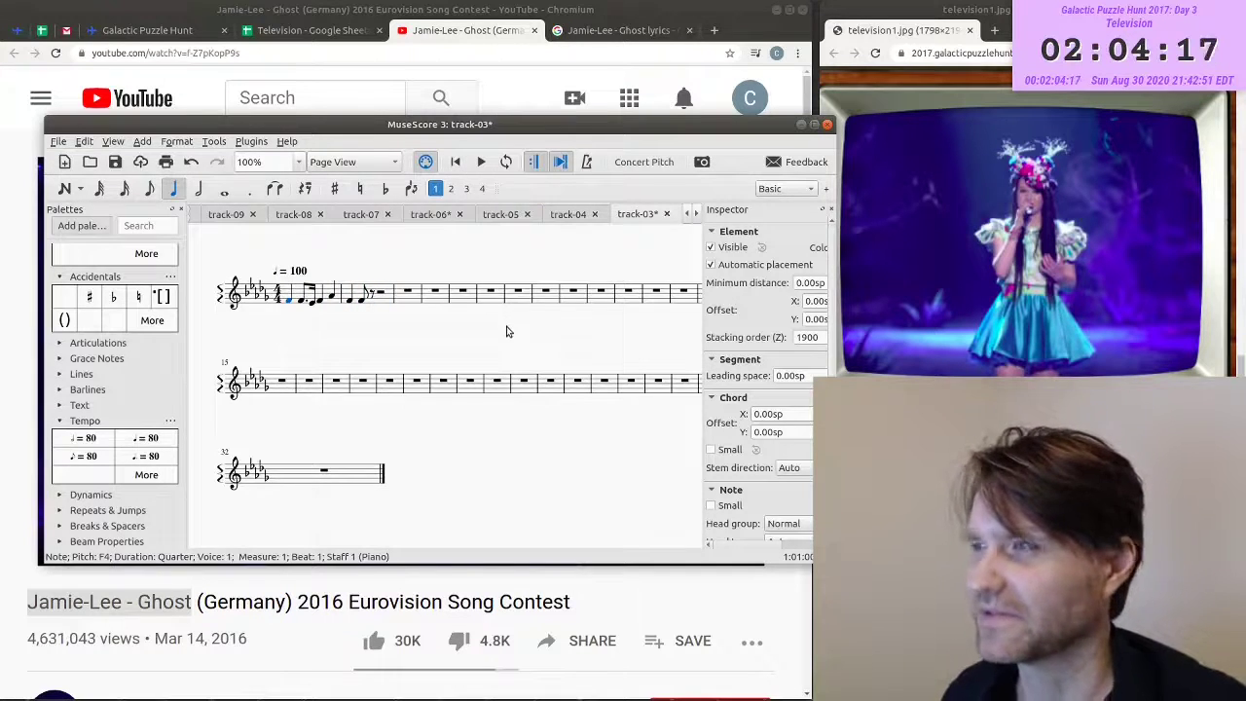
key(alt+Tab)
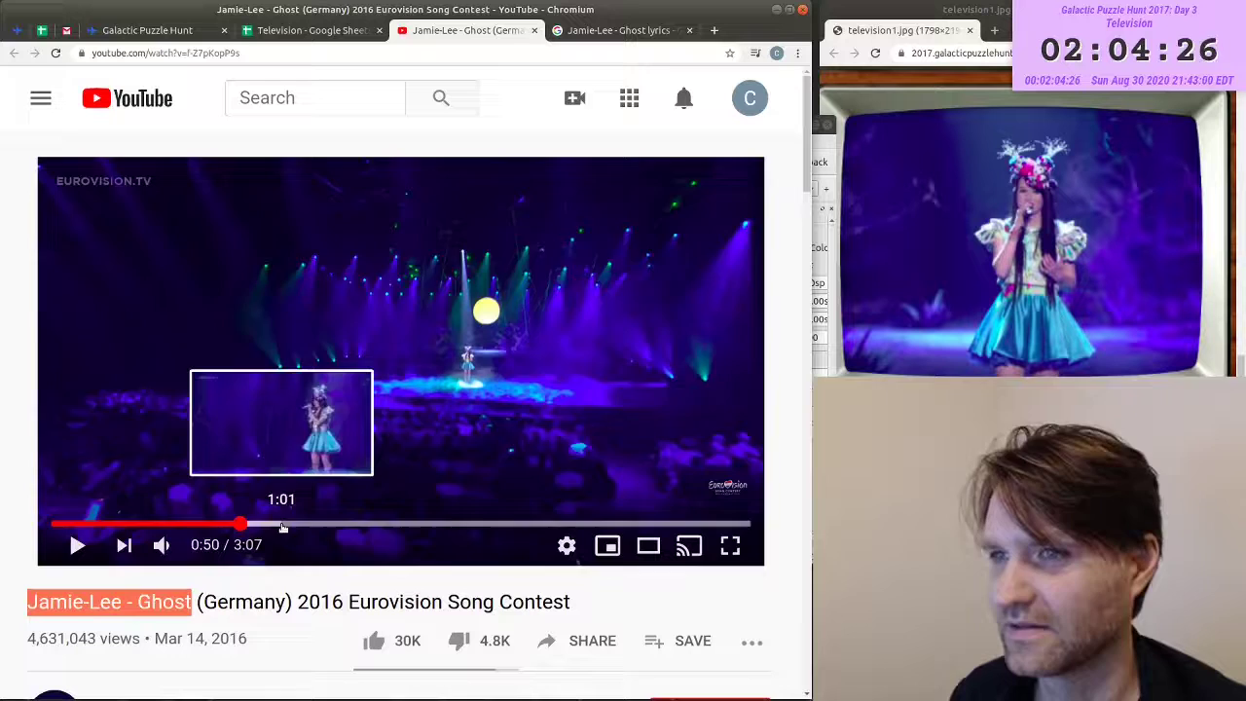
click(340, 523)
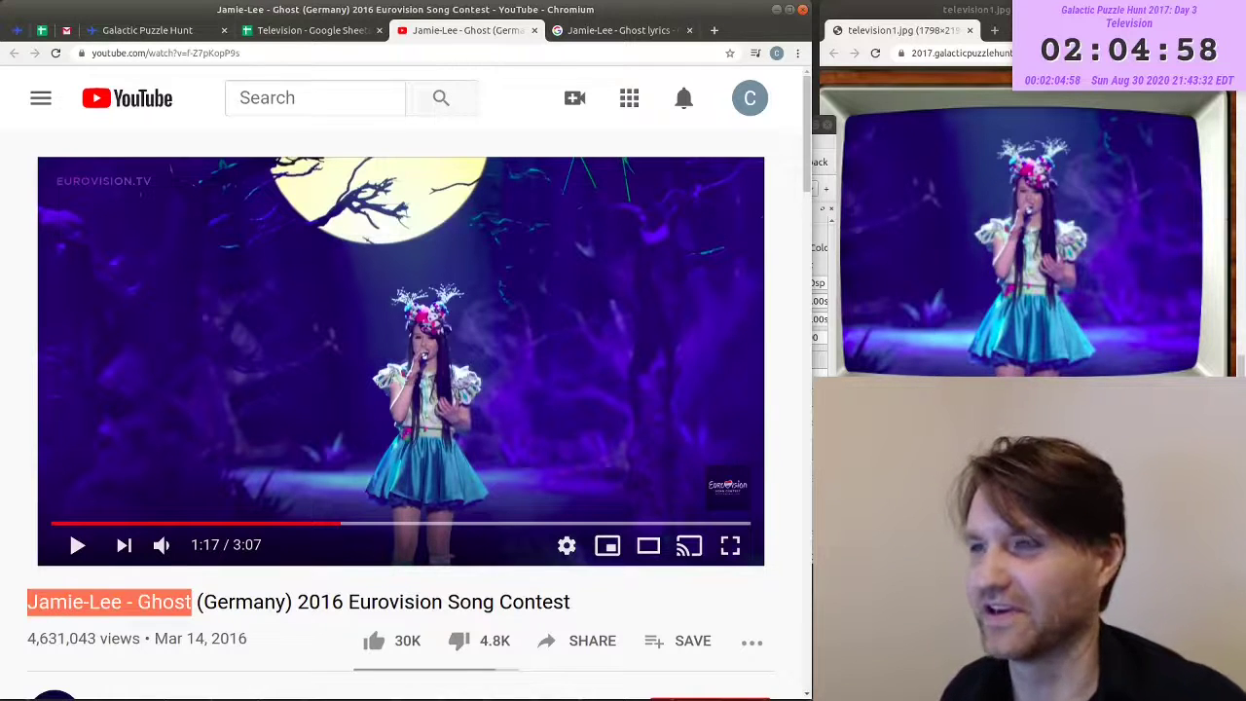
- Find the accented note of the third melody in the puzzle's notation and enter "is" as the accent in the Ghost row
click(125, 36)
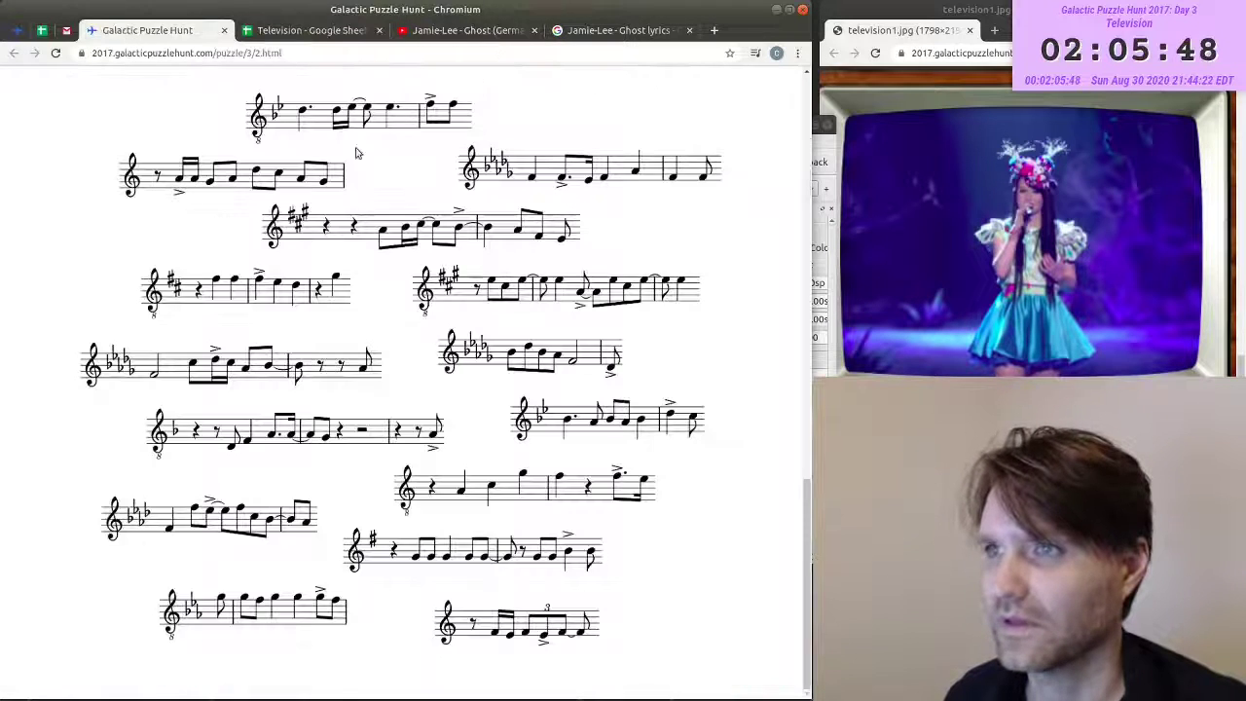
scroll(356, 152, up, 1)
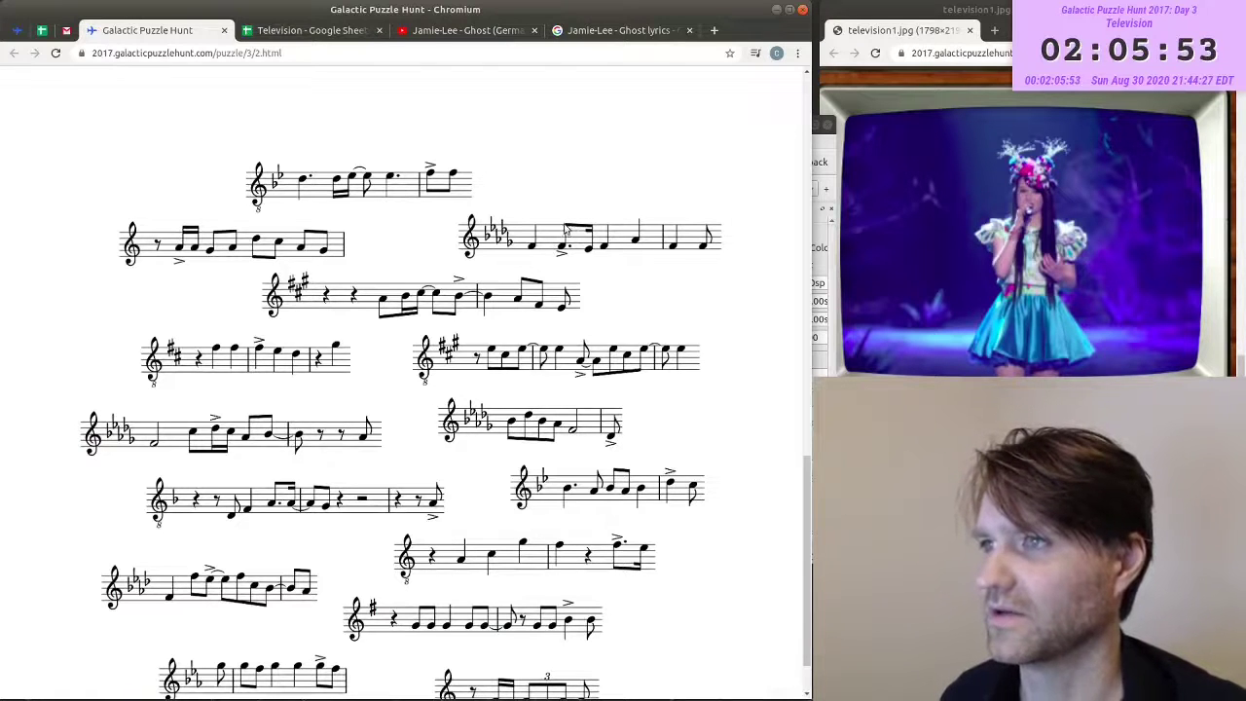
key(ctrl+Tab)
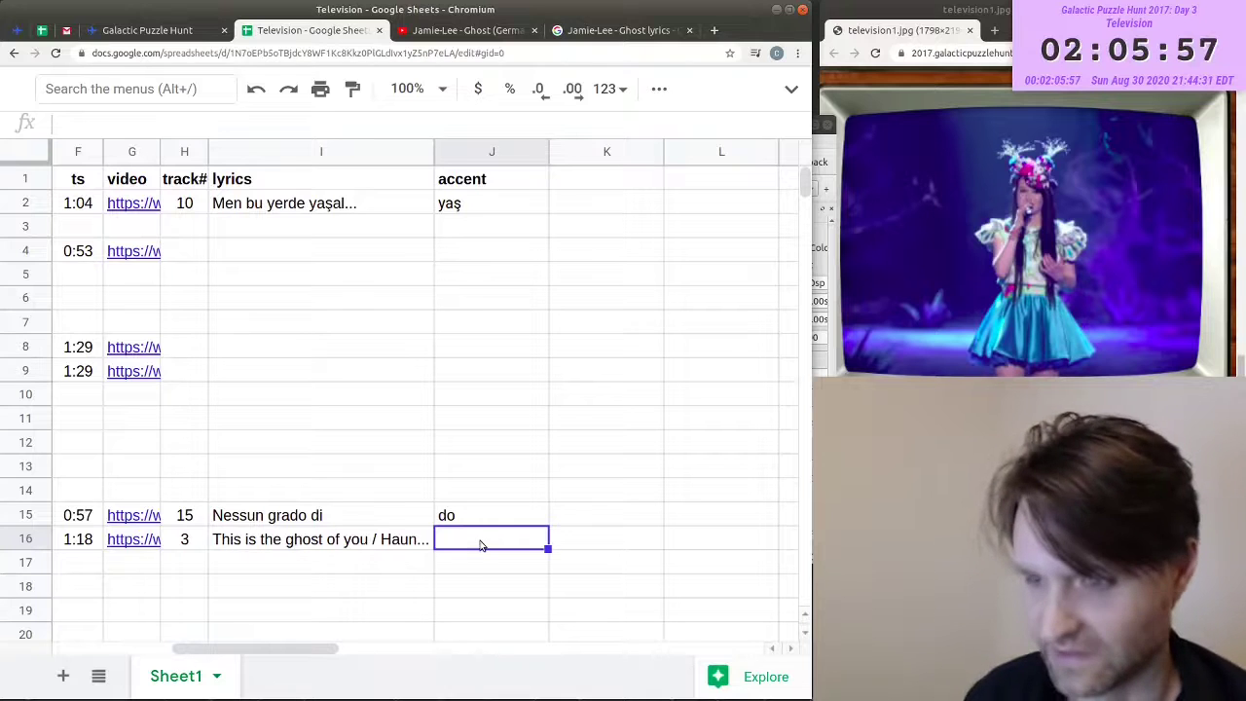
text(is)
key(Return)
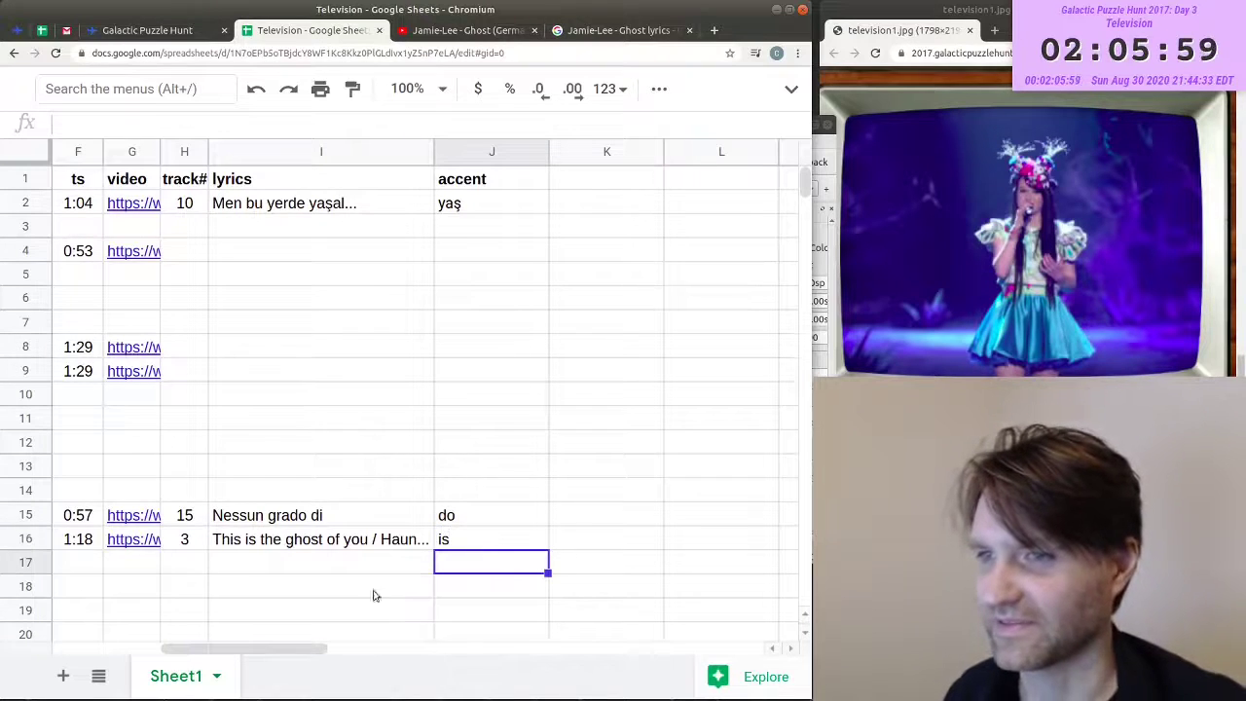
- Examine the 1944 (Ukraine) row's song, country and track number in the spreadsheet alongside its melody on the puzzle page
drag(278, 650, 163, 654)
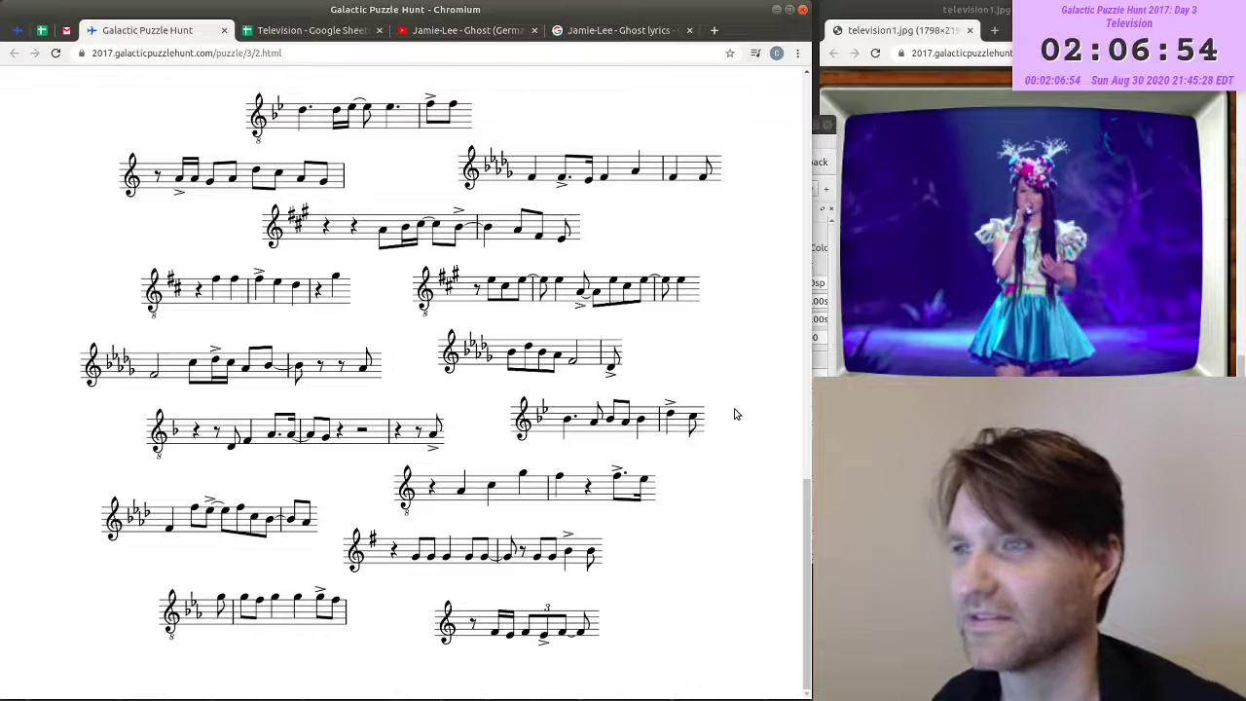
click(277, 33)
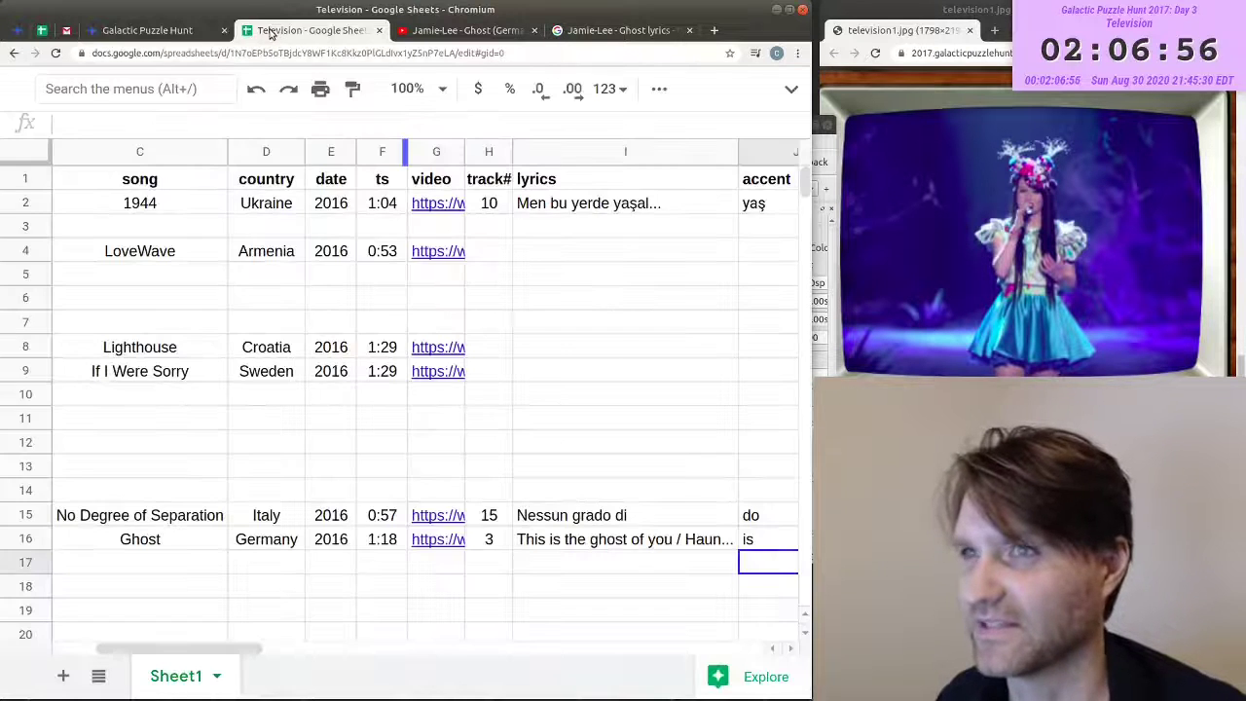
click(192, 30)
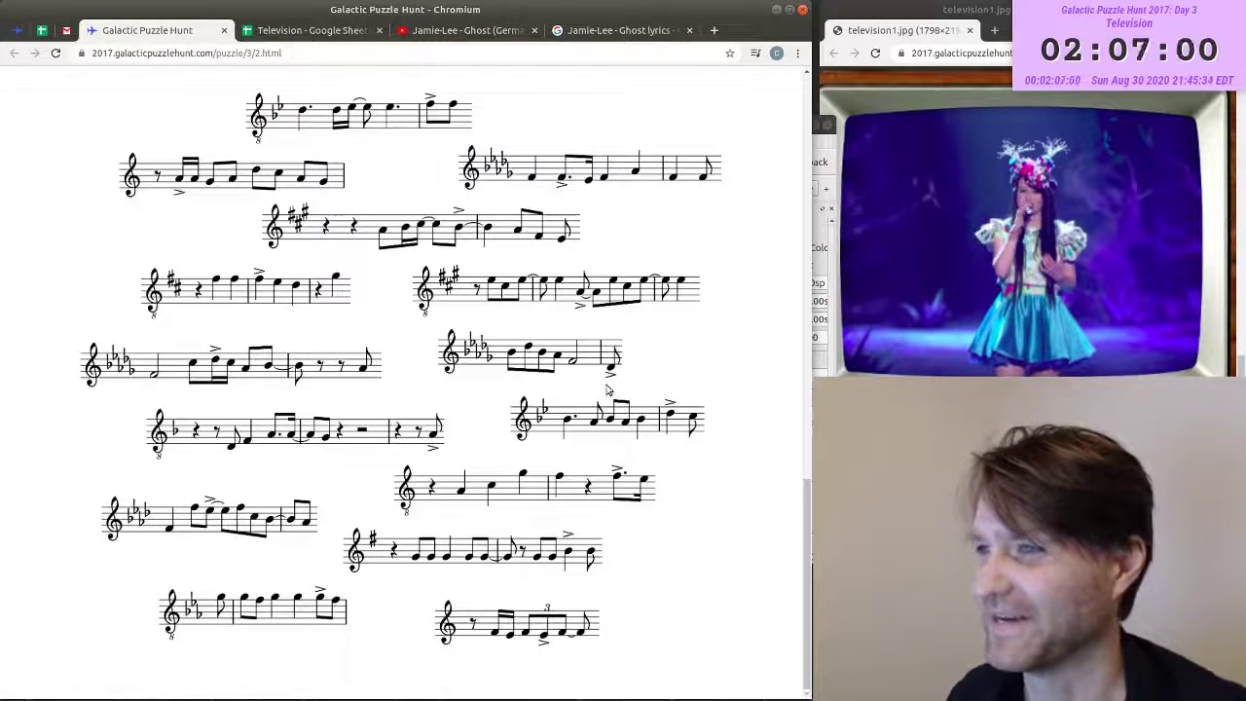
key(ctrl+Tab)
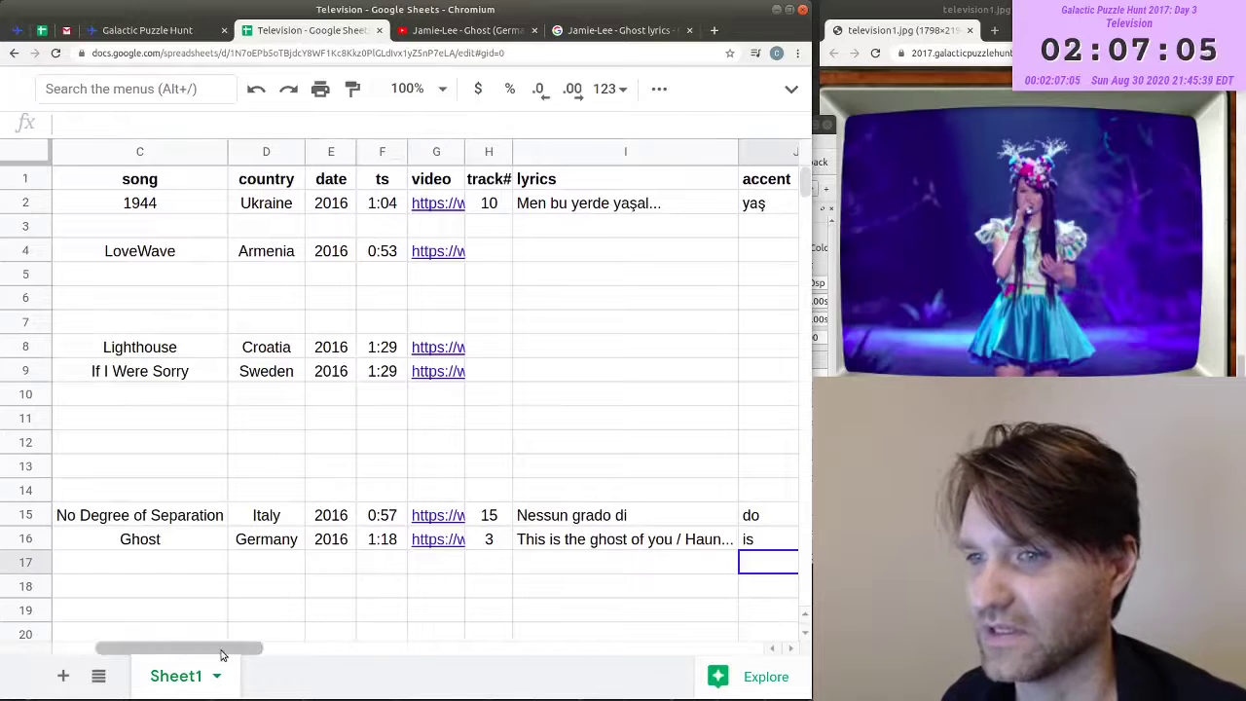
drag(223, 653, 179, 652)
click(330, 209)
click(463, 204)
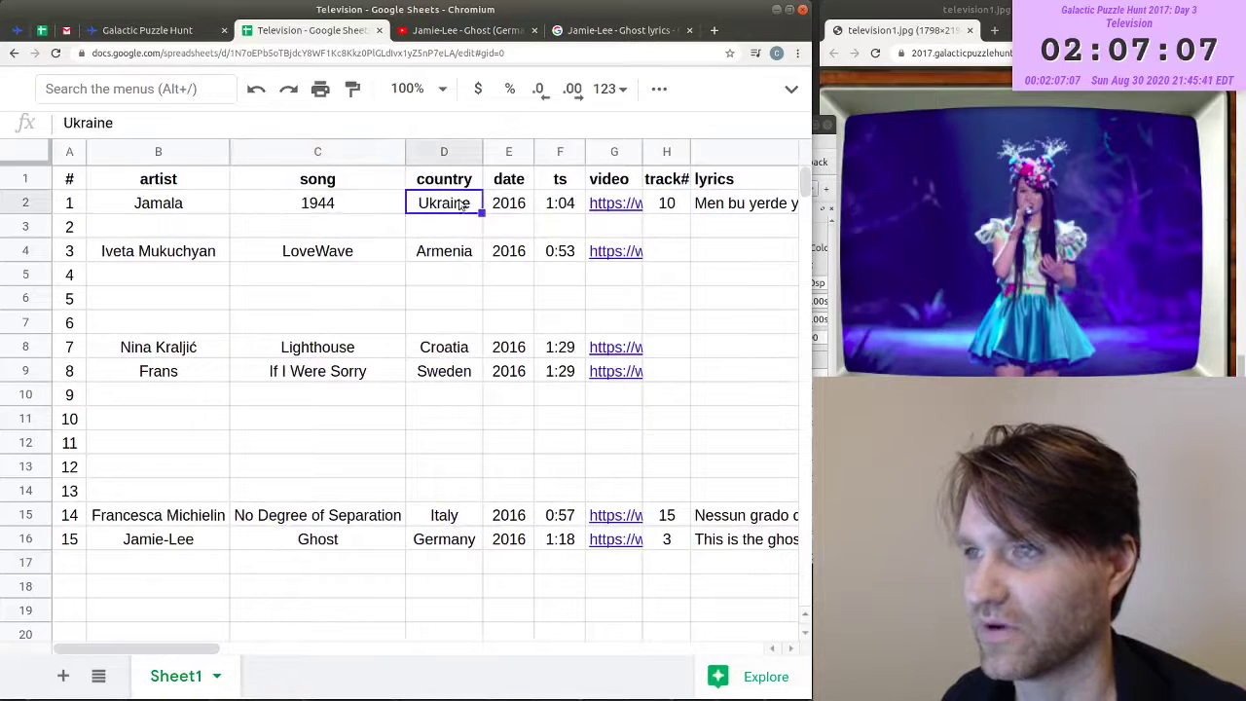
drag(139, 650, 222, 650)
click(327, 199)
key(ctrl+Page_Up)
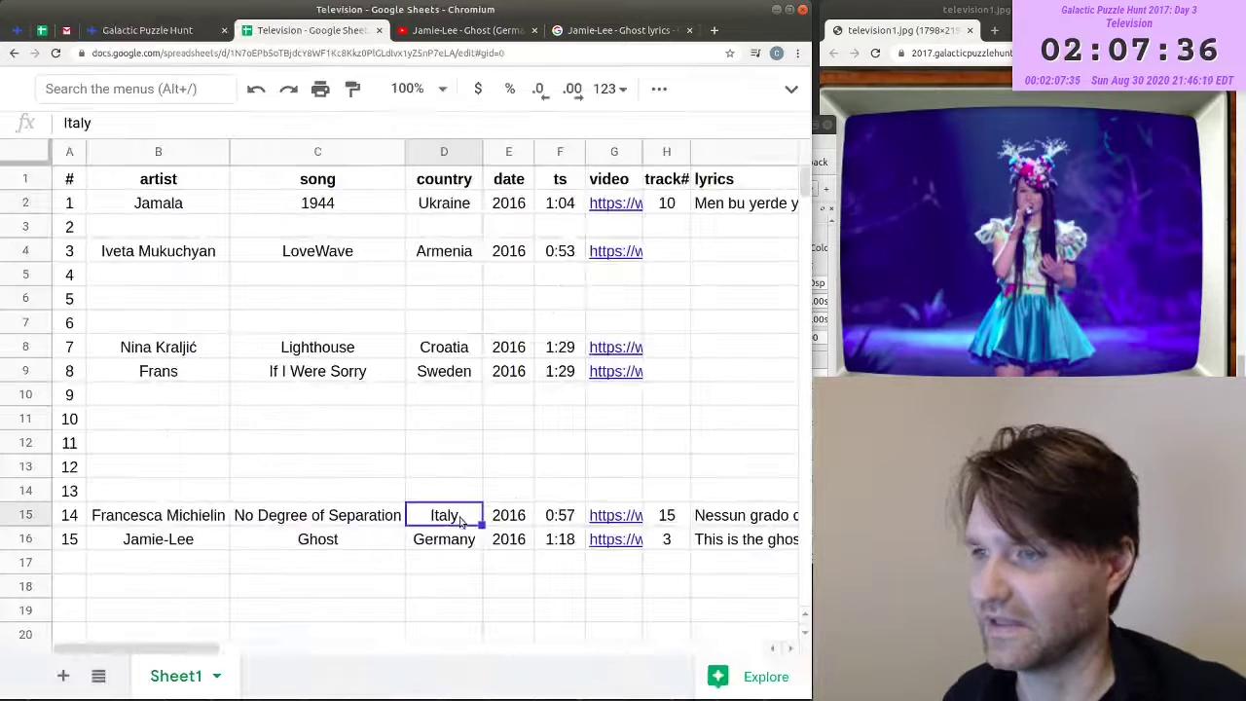
- Compare the track numbers of the Italy and Germany rows with the positions of their melodies on the puzzle page
click(668, 515)
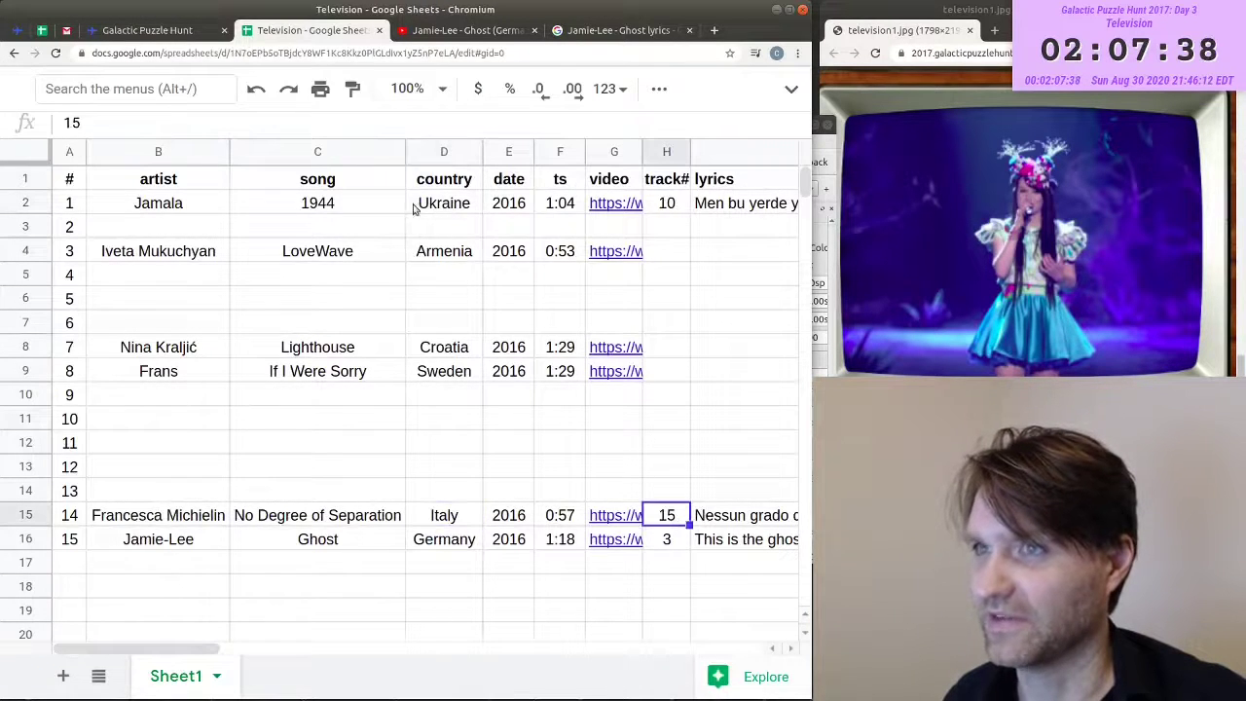
click(181, 32)
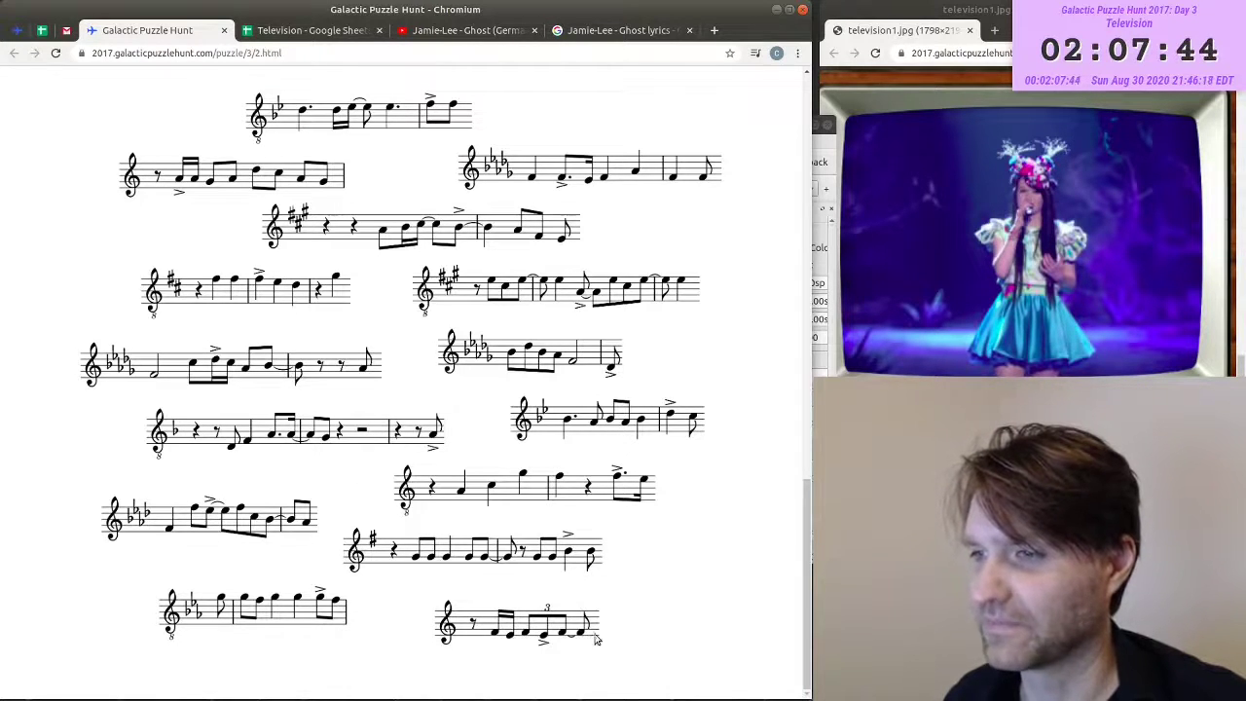
key(ctrl+Tab)
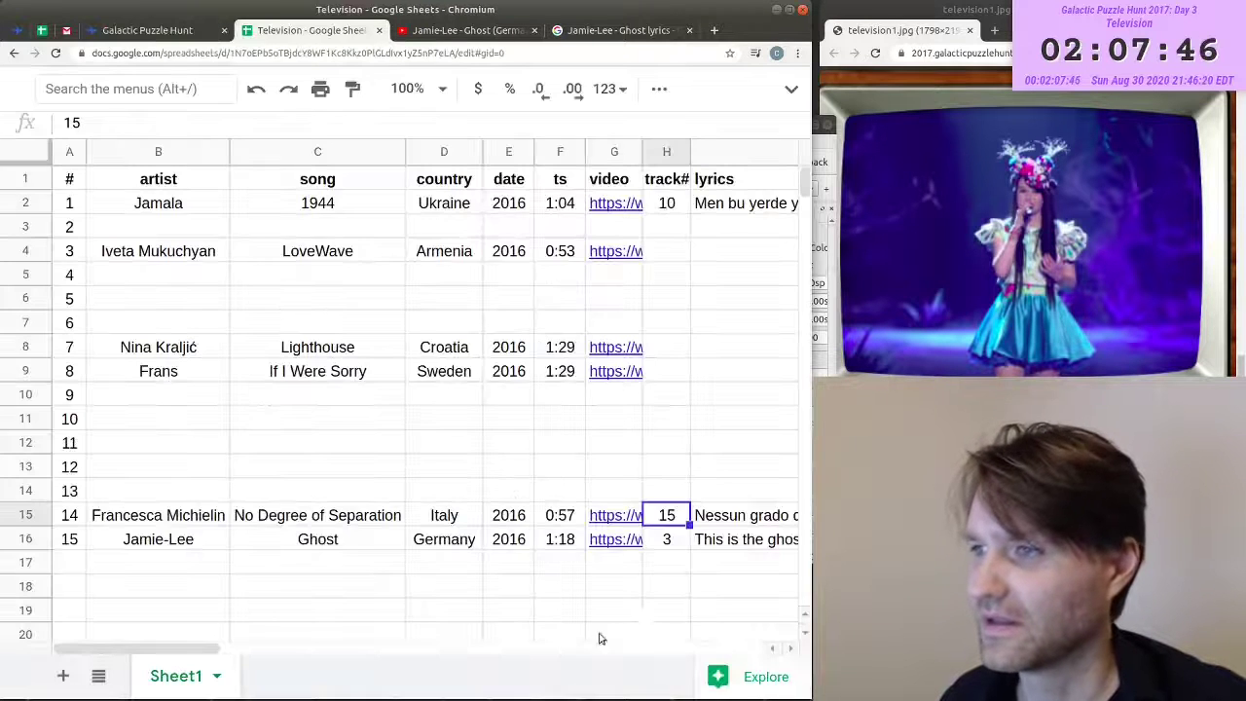
click(668, 540)
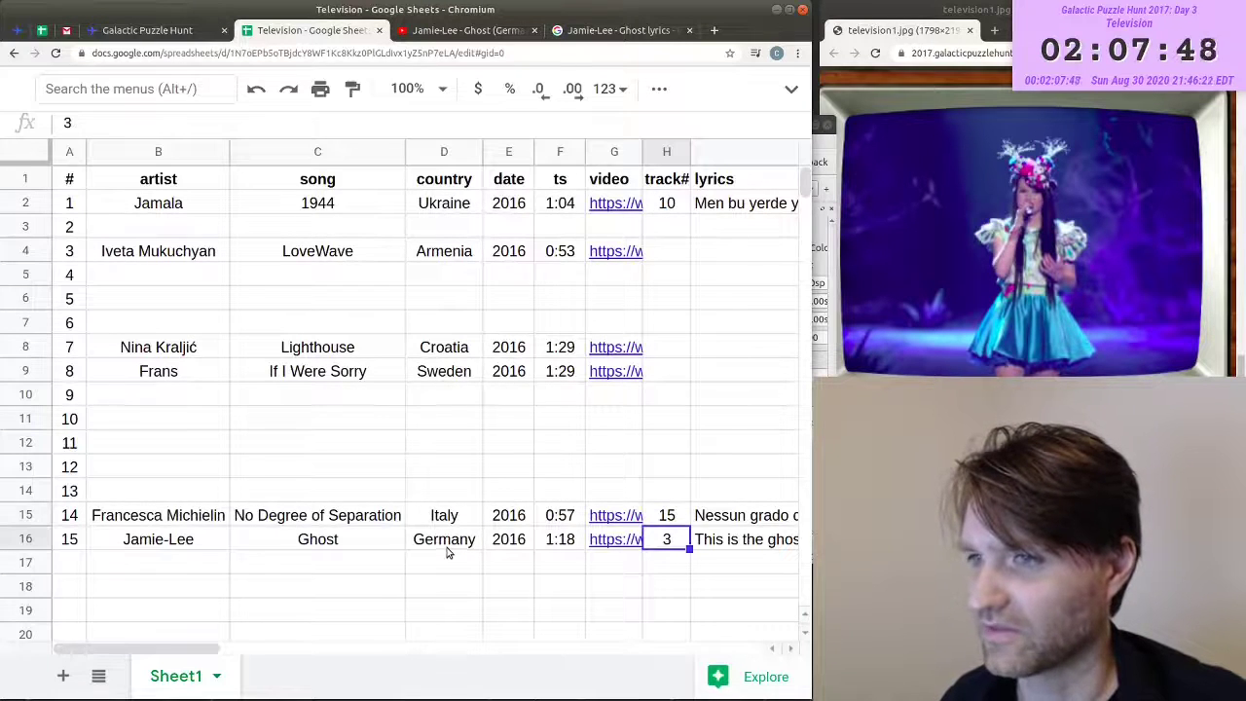
key(ctrl+shift+Tab)
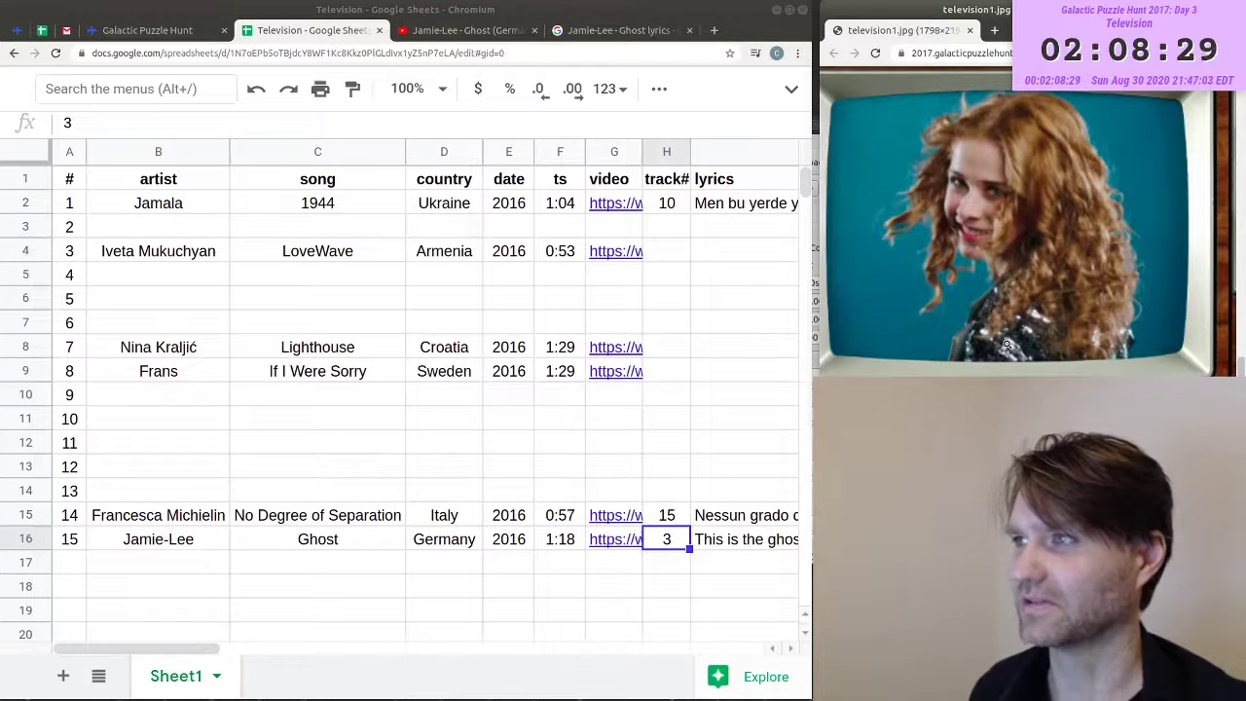
click(171, 35)
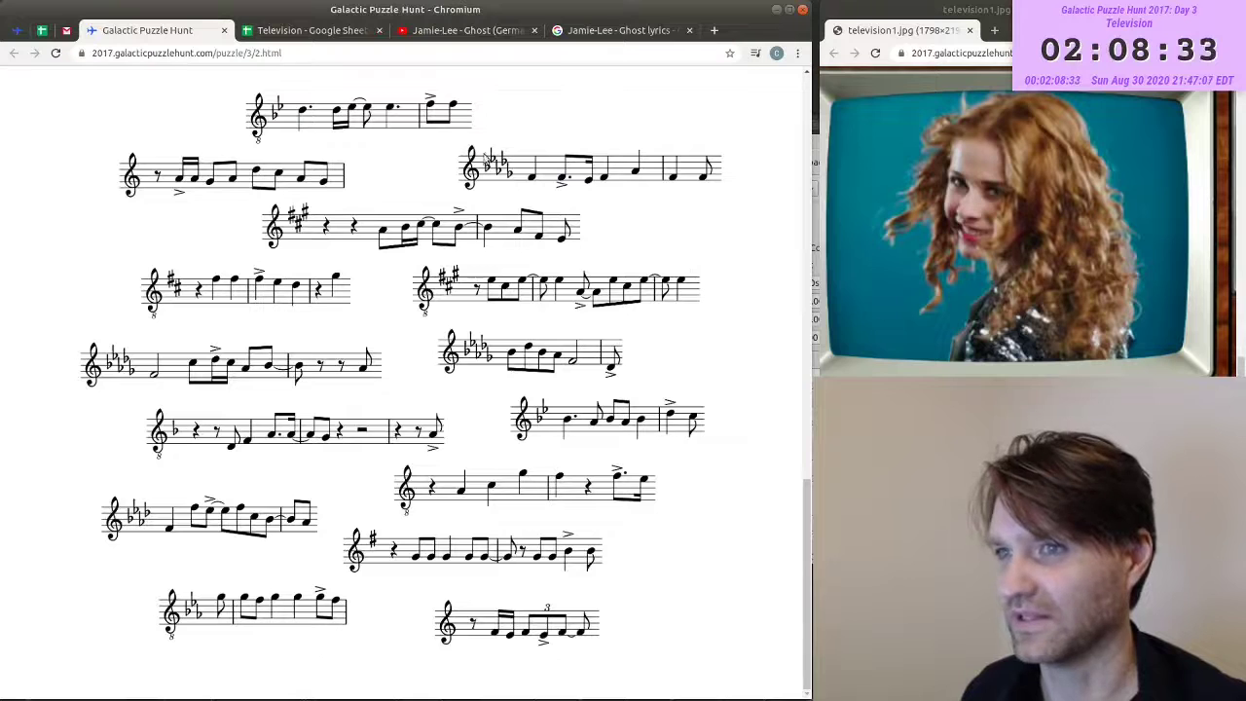
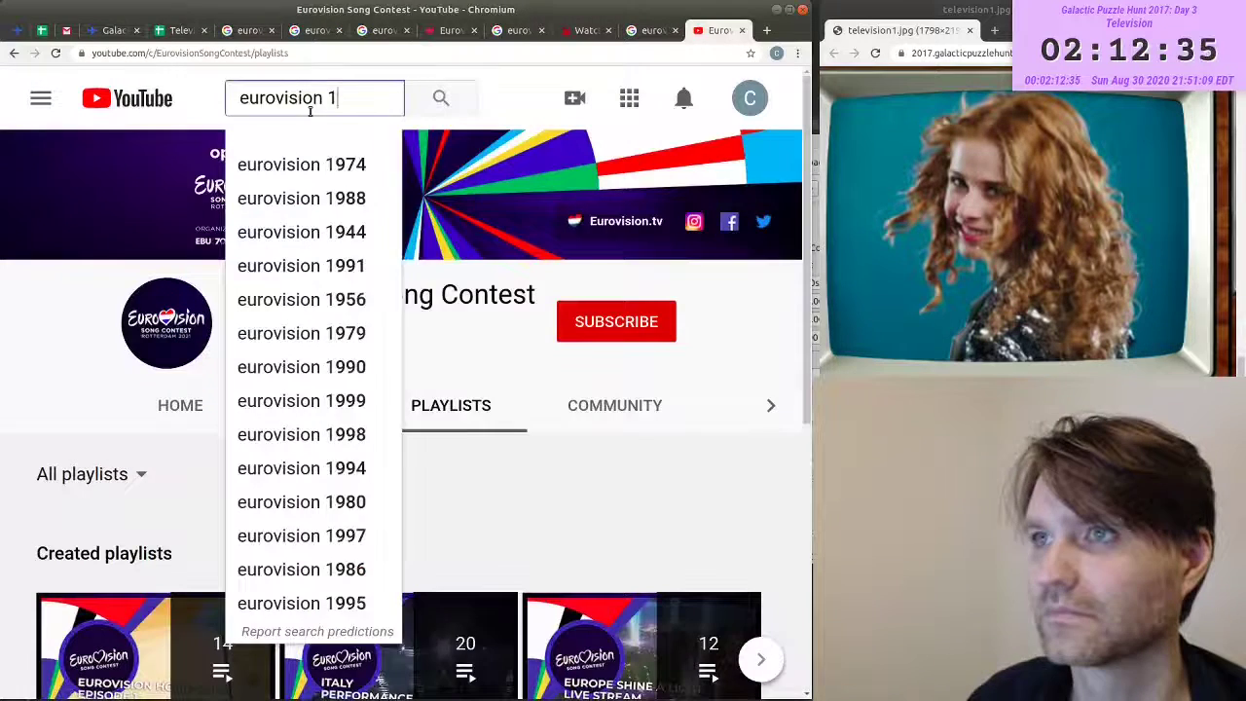
- Search YouTube for "eurovision 2016 playlist", then play the Eurovision 2016 - Songs playlist and look over its entries
key(BackSpace)
text(201)
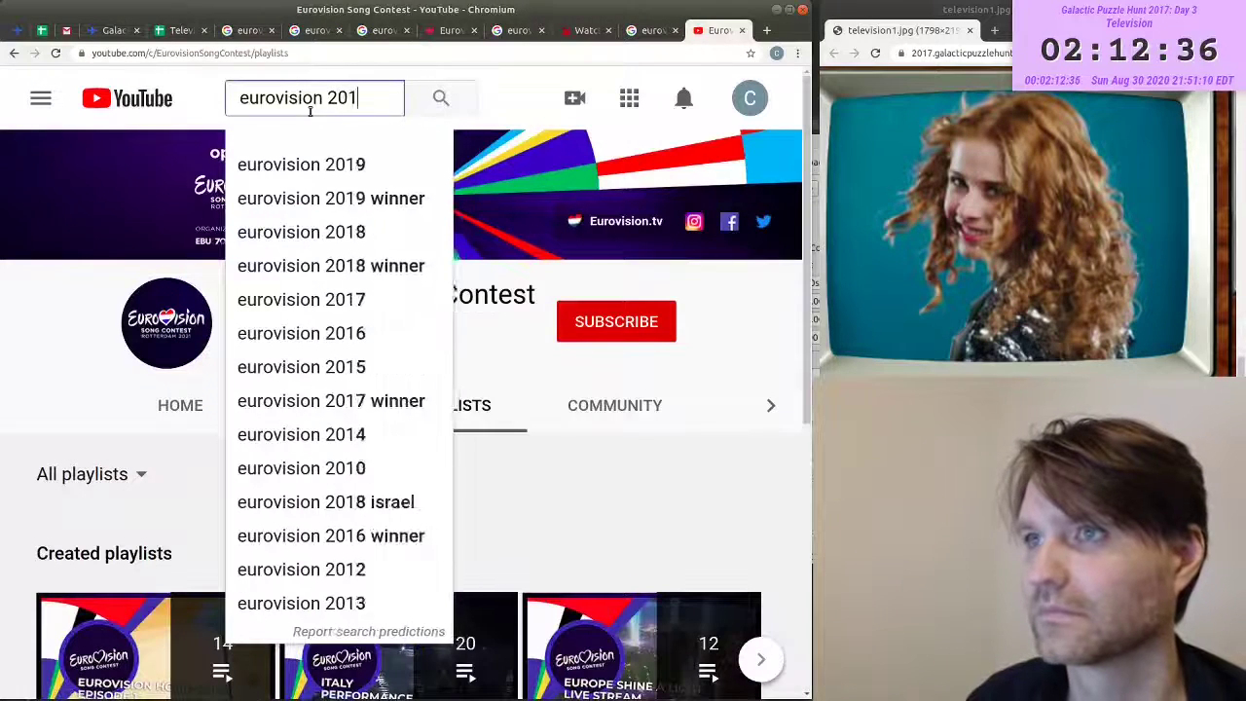
text(6 playlist)
key(Return)
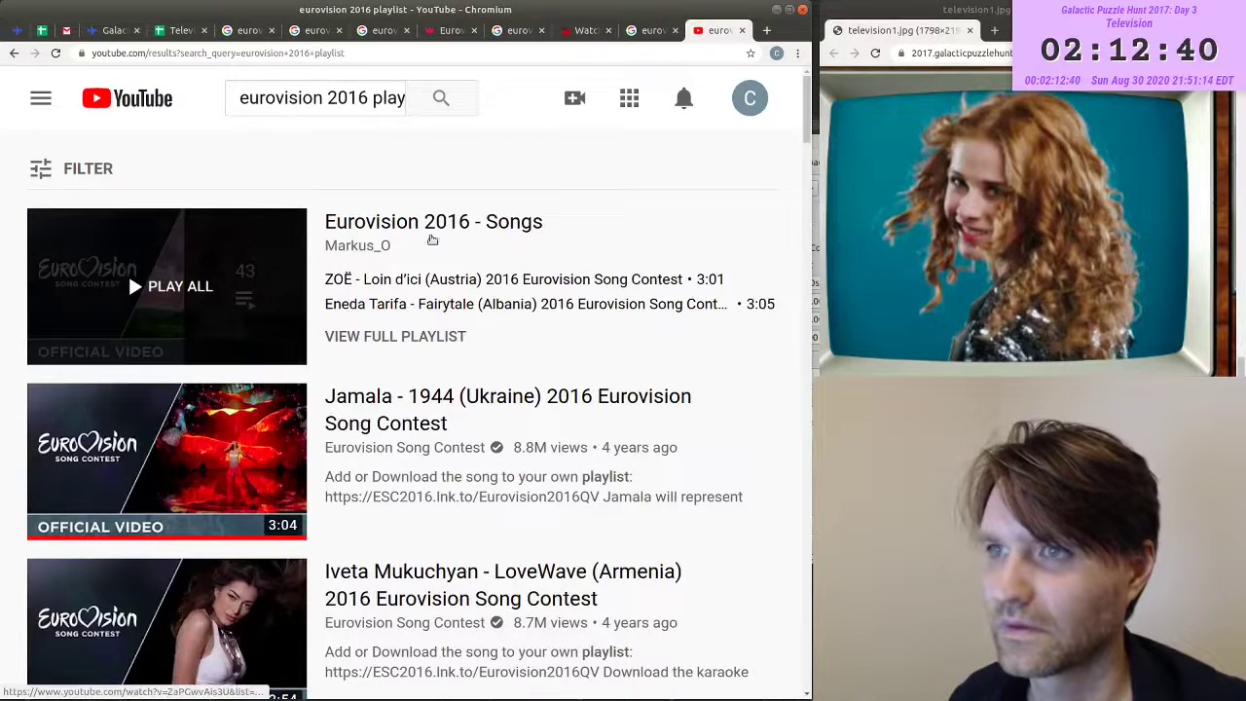
click(136, 288)
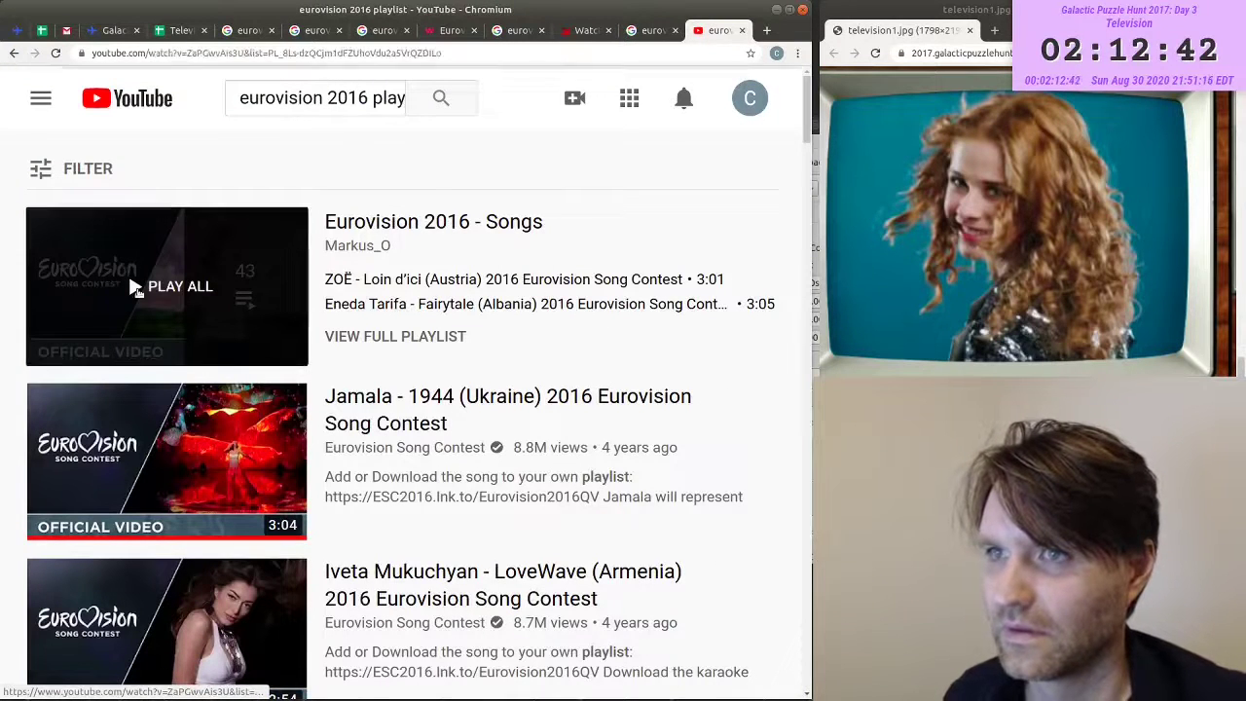
scroll(137, 294, down, 5)
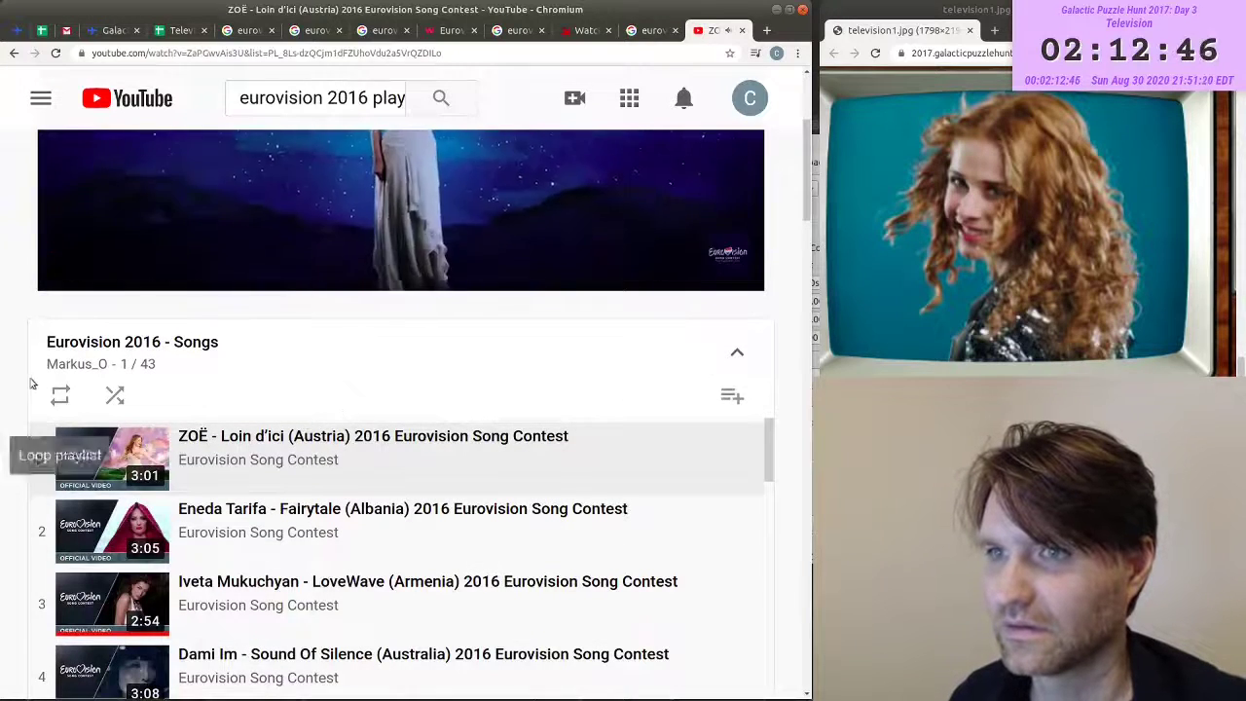
scroll(33, 383, down, 3)
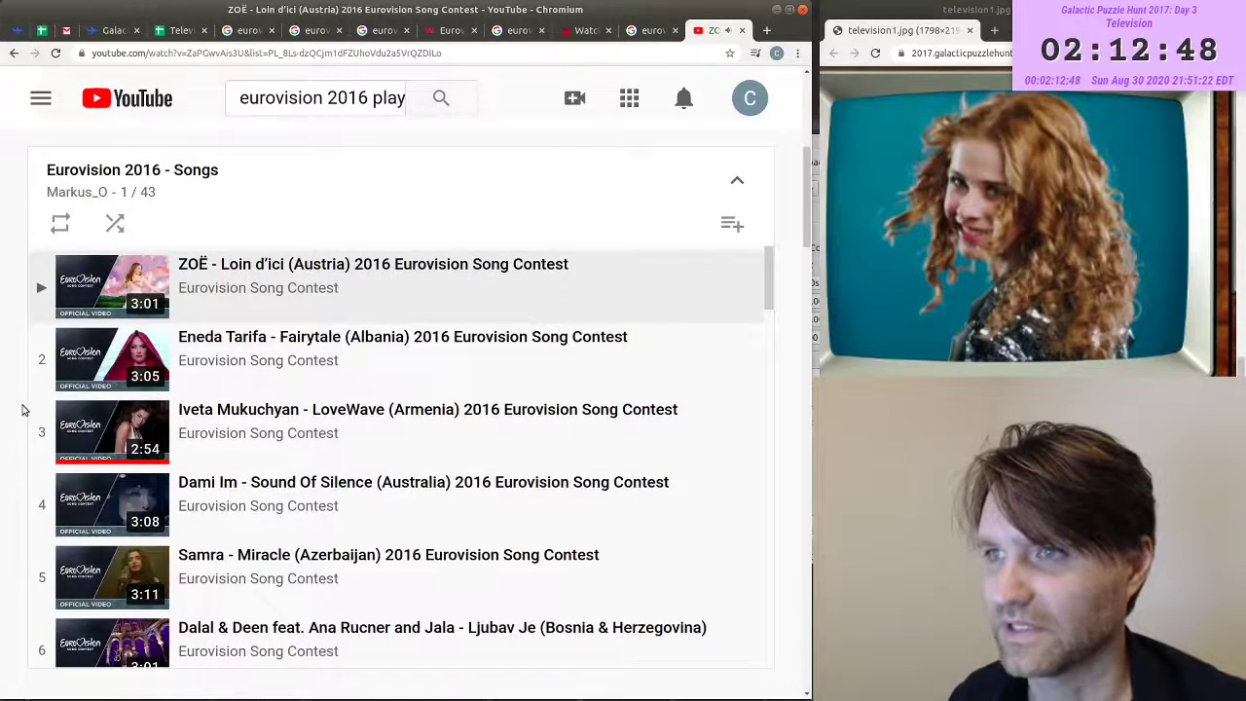
scroll(24, 409, up, 8)
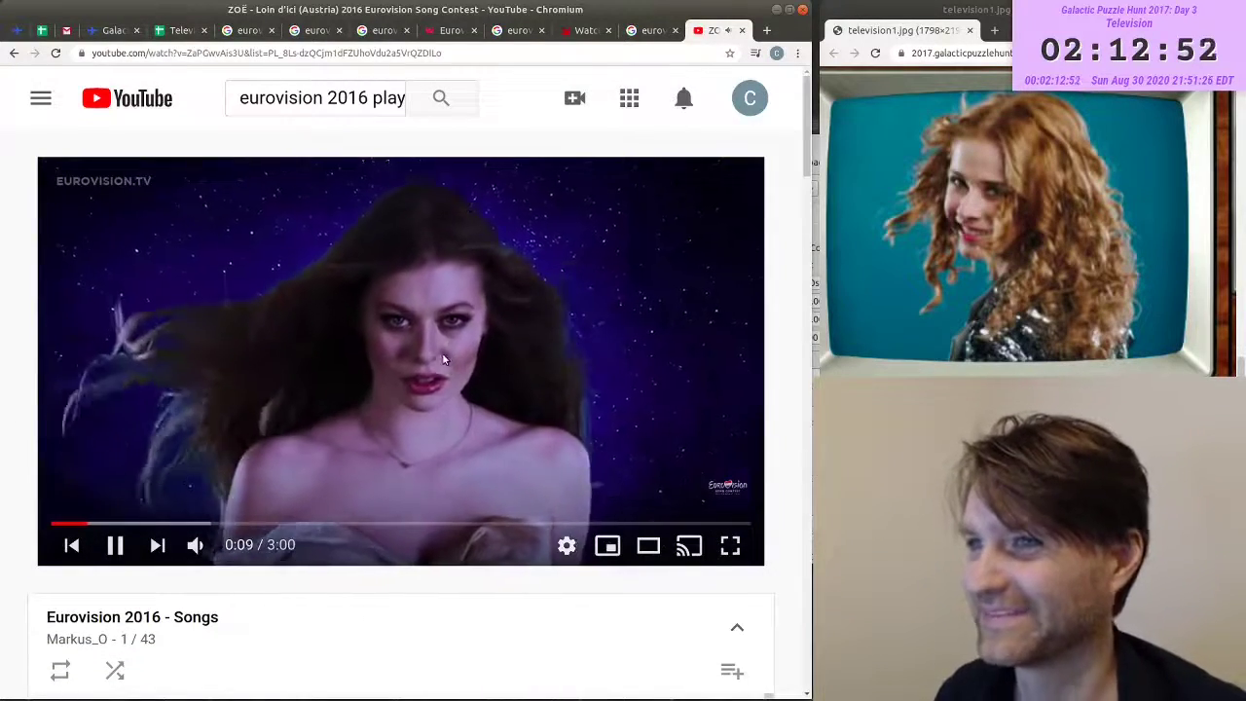
- Change the playback speed of the Loin d'ici (Austria) video in the playlist
click(566, 545)
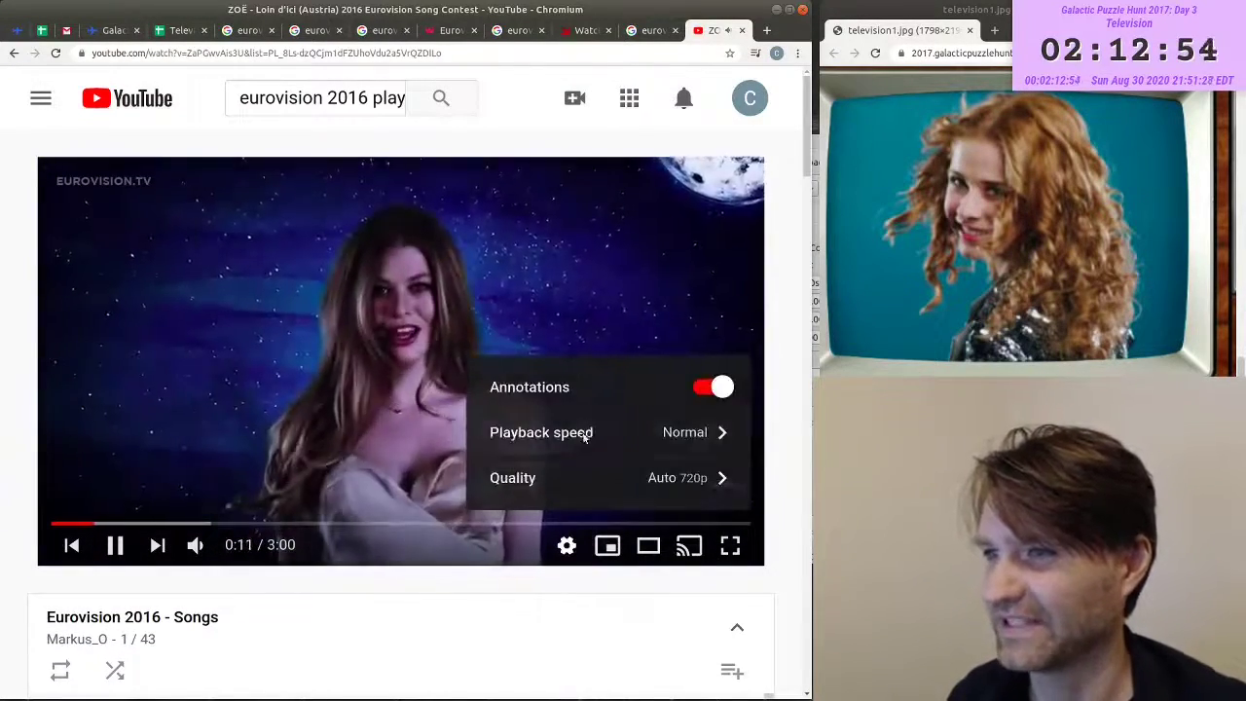
click(584, 434)
scroll(545, 467, down, 3)
click(548, 476)
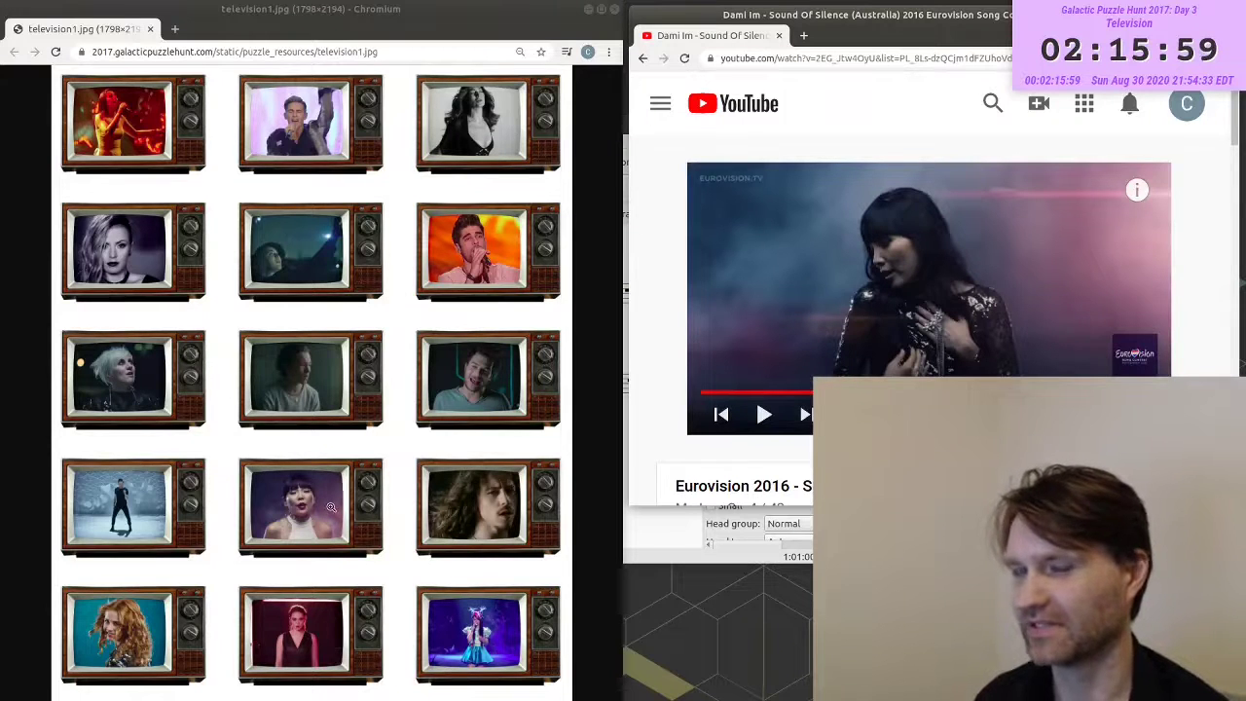
- Check the current playlist entry and record Dami Im and Australia for number 11 in the spreadsheet
scroll(675, 385, down, 3)
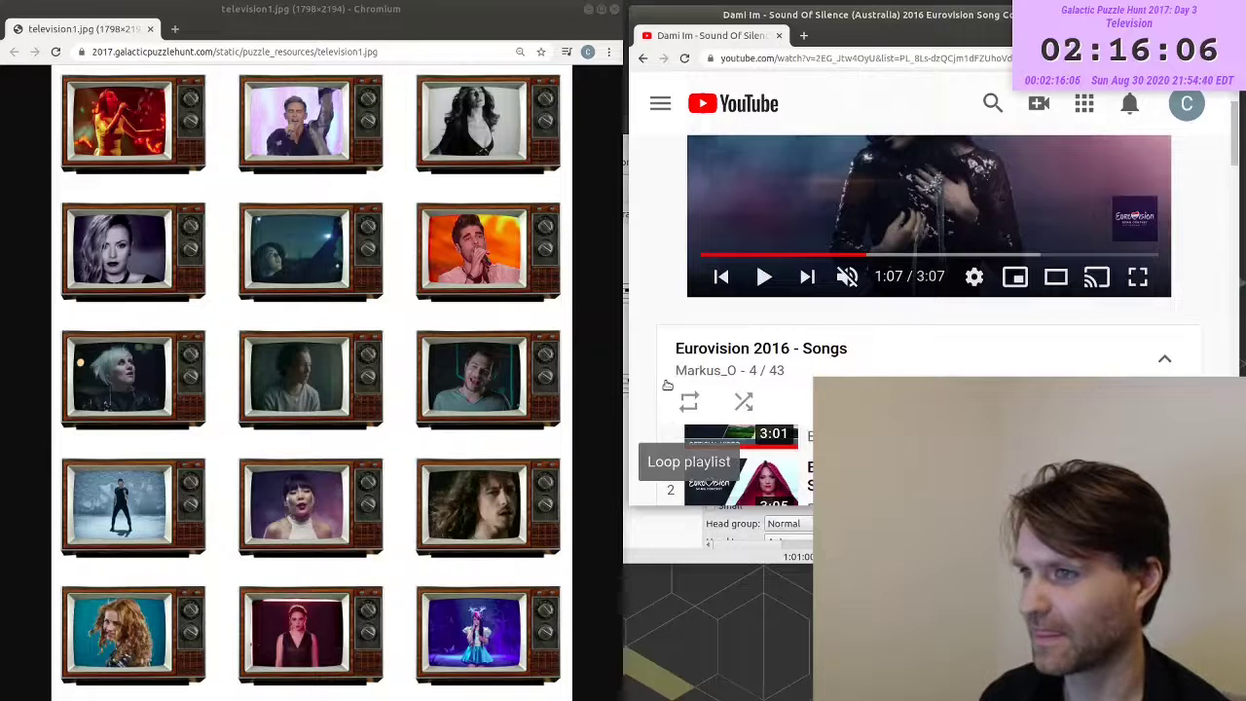
scroll(948, 355, down, 3)
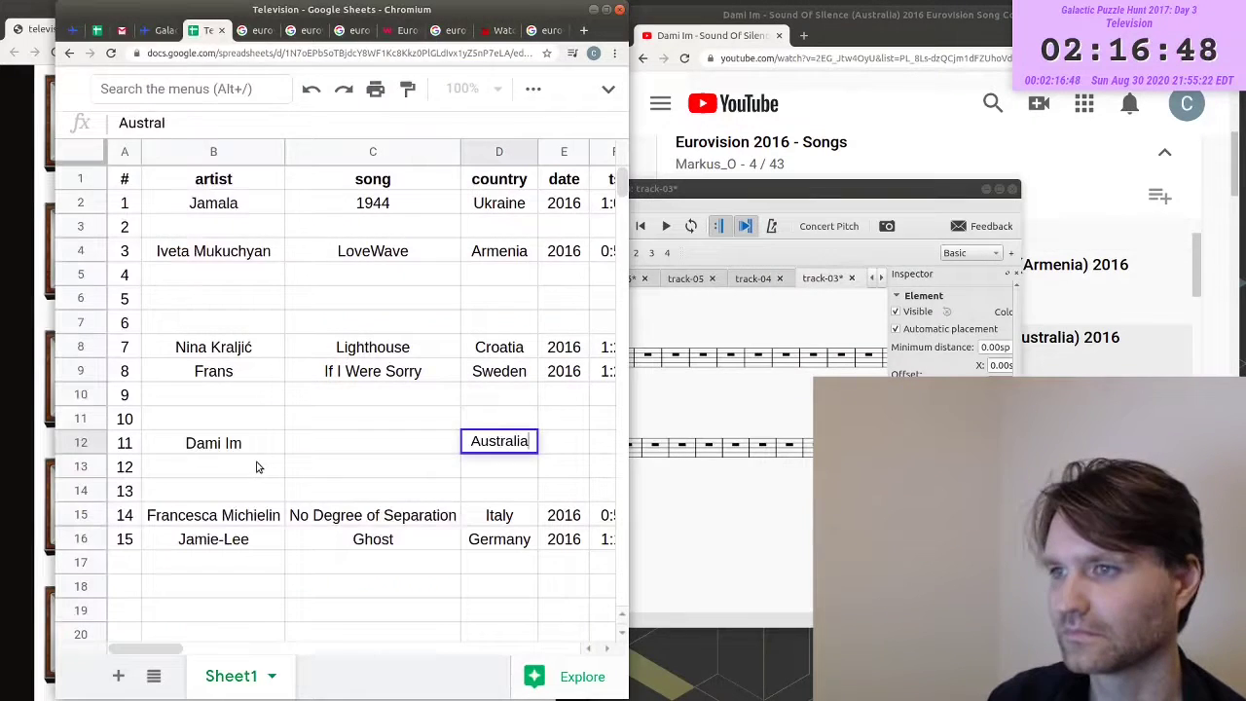
key(Return)
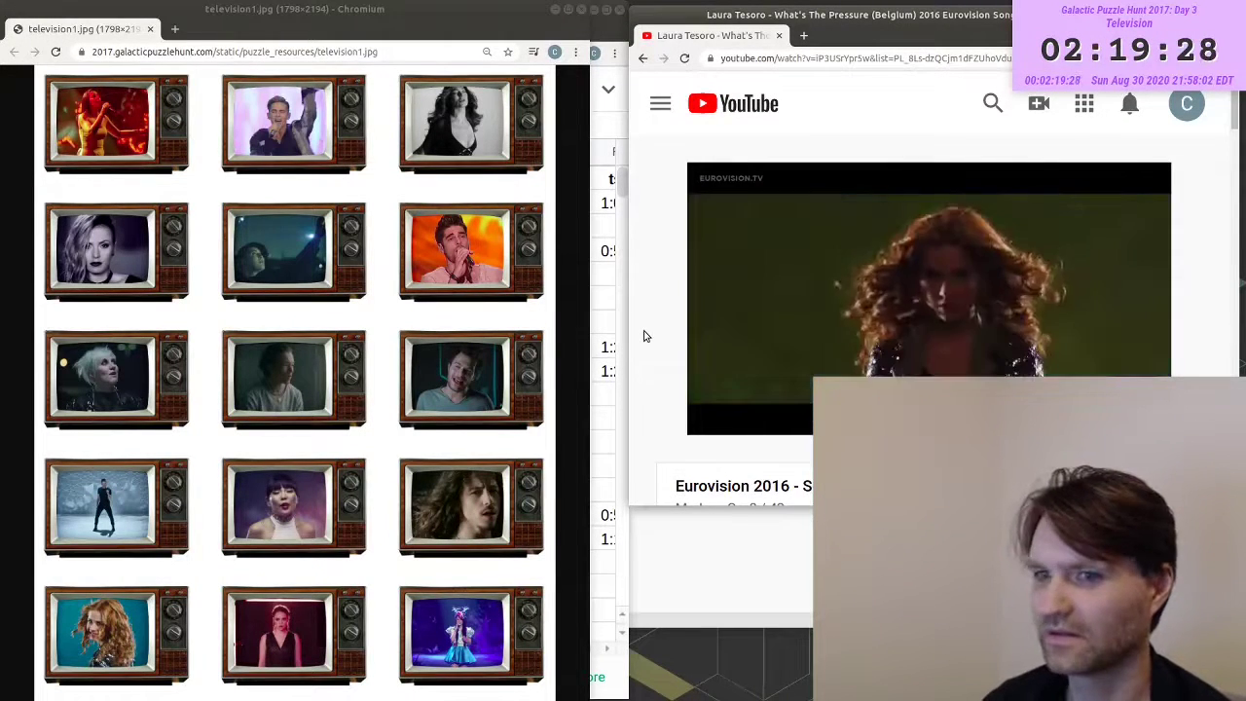
- Play the playlist's France, Israel, Russia and Poland videos and compare their performers with the television stills
mouse_move(893, 251)
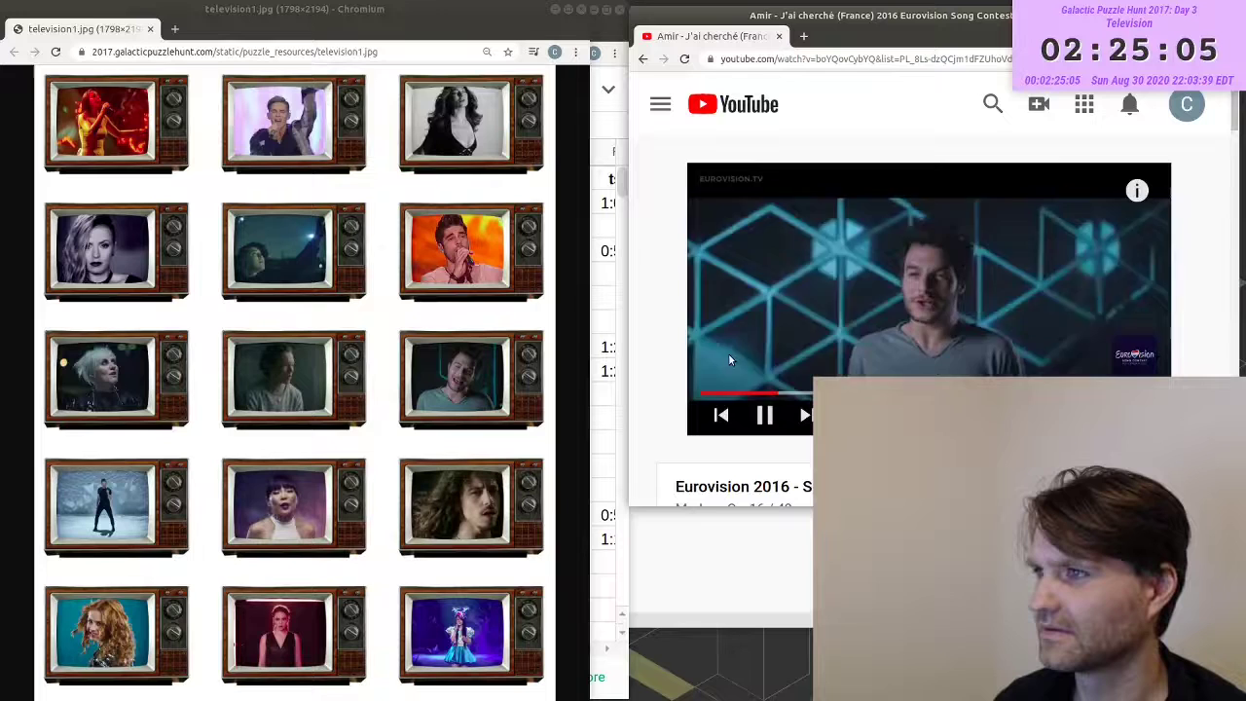
click(729, 359)
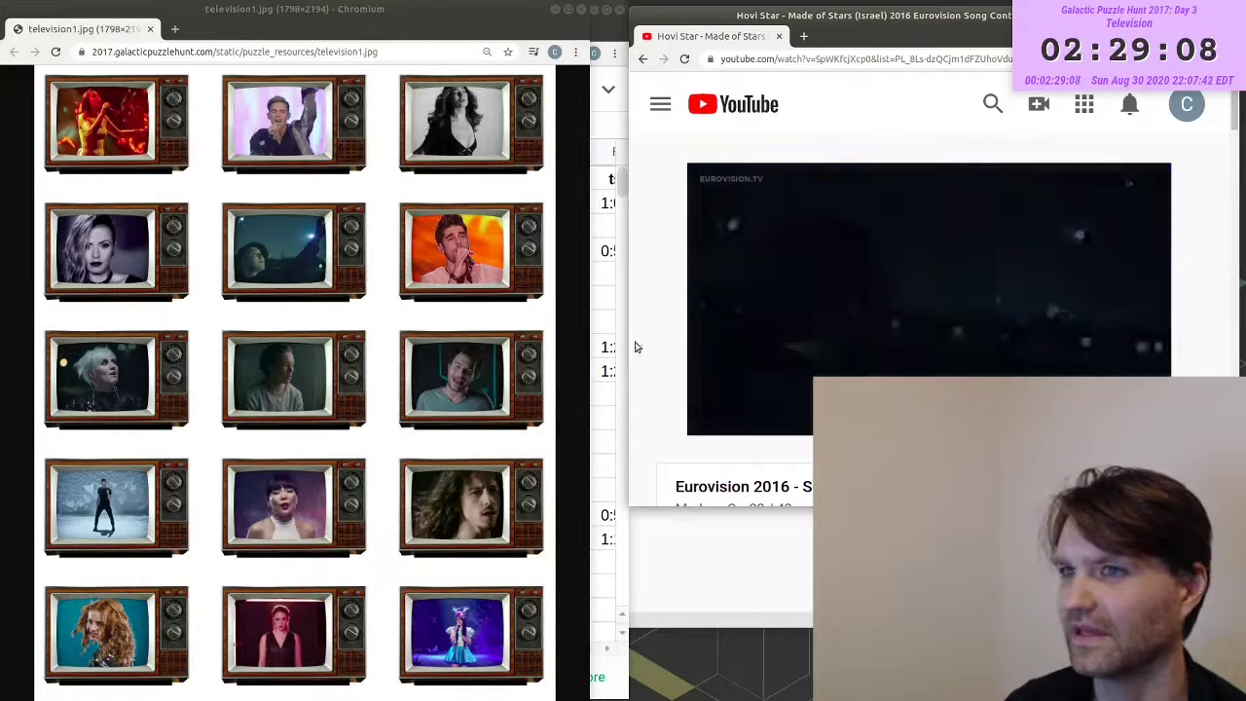
click(767, 320)
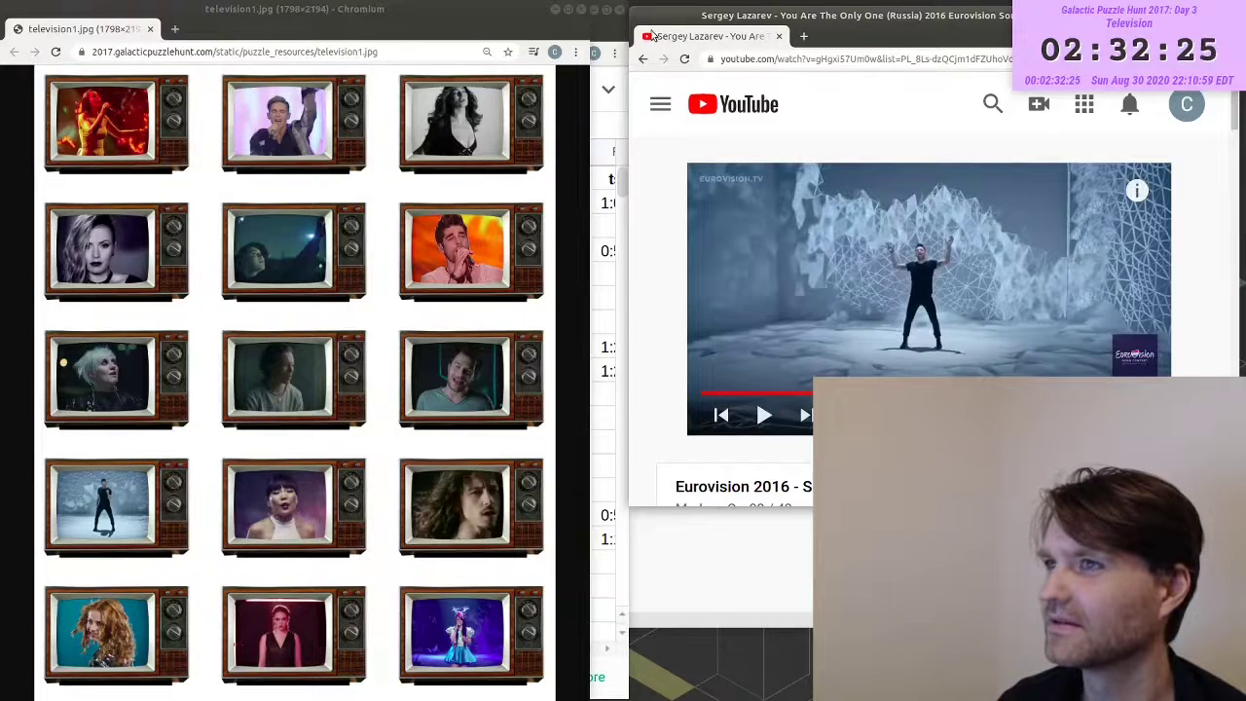
key(alt+Tab)
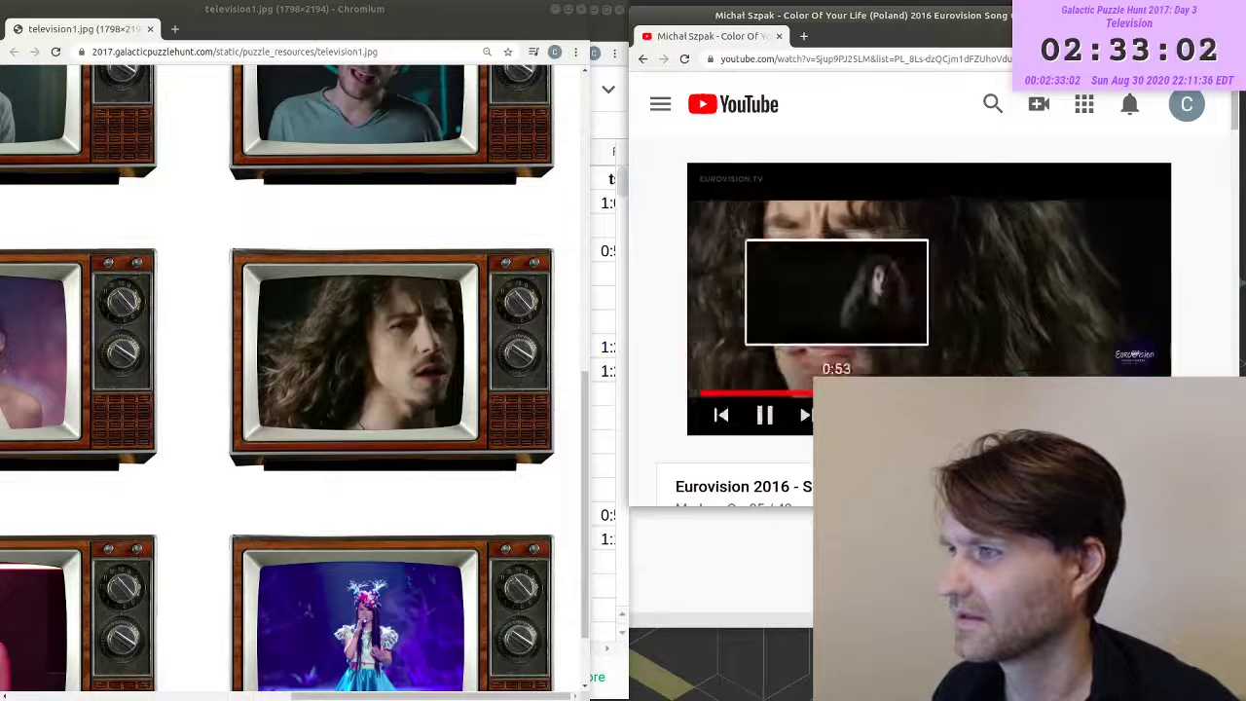
click(834, 392)
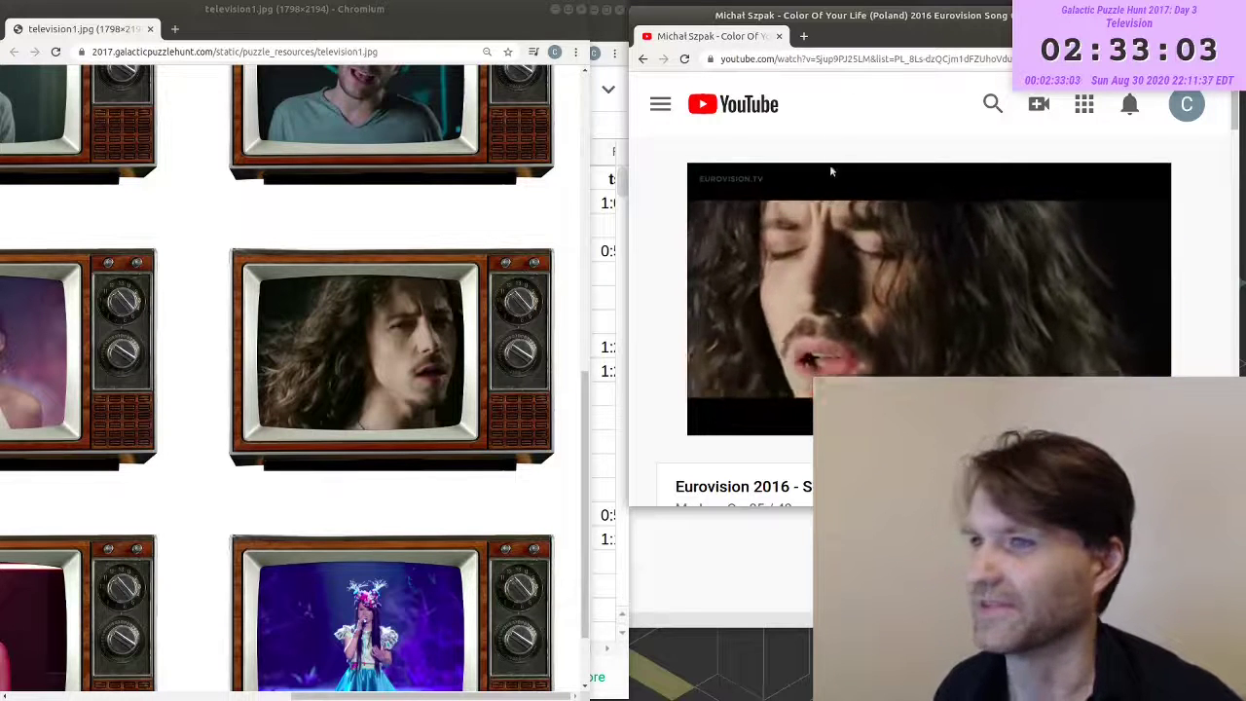
click(810, 281)
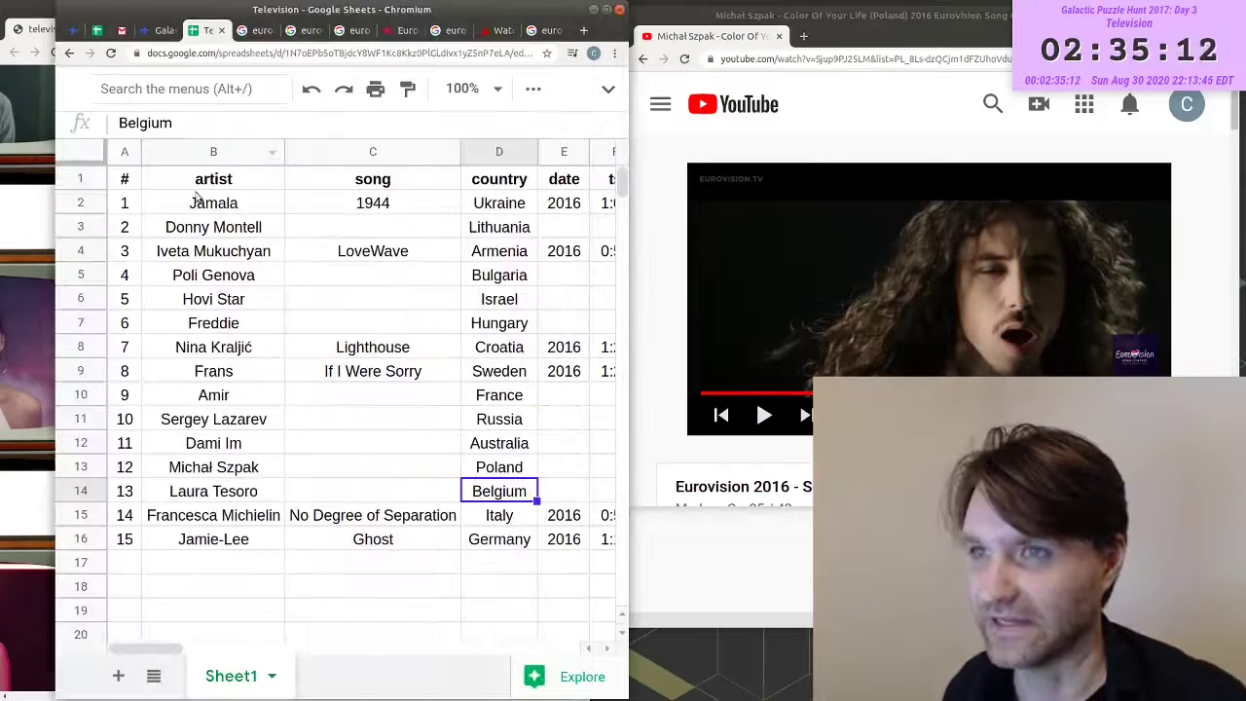
- Close the television image window and move the spreadsheet window into its place
click(34, 27)
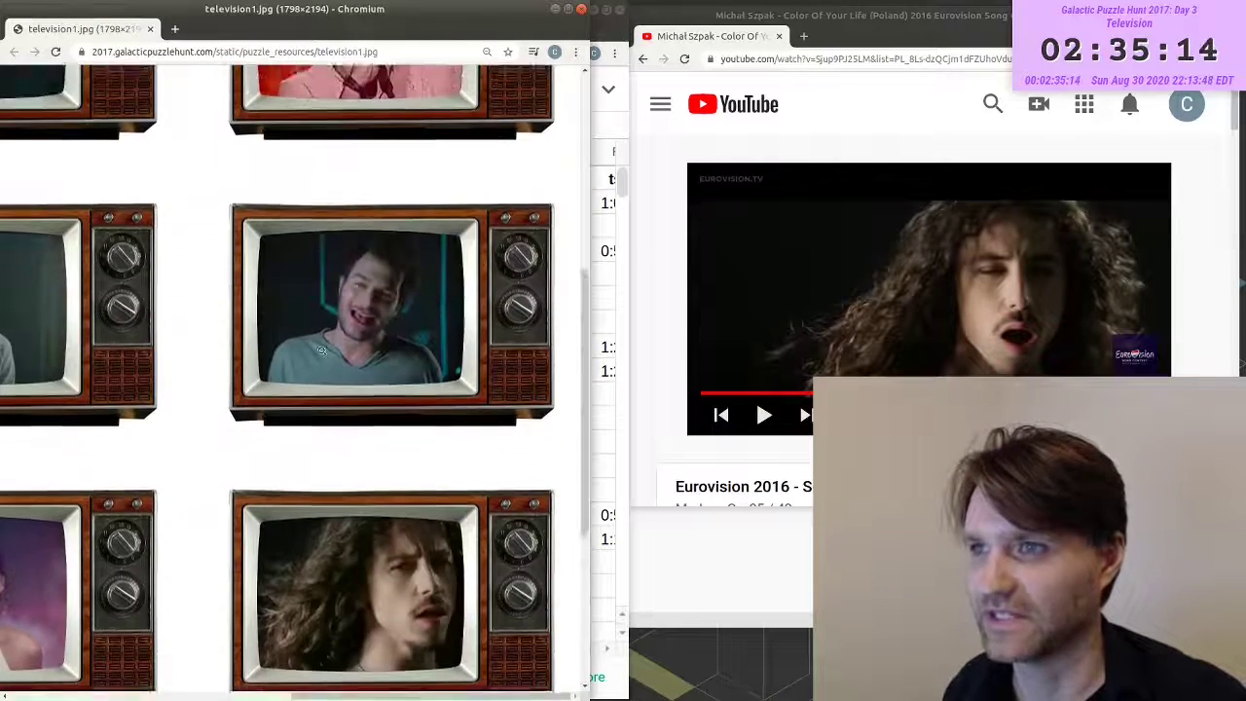
click(581, 9)
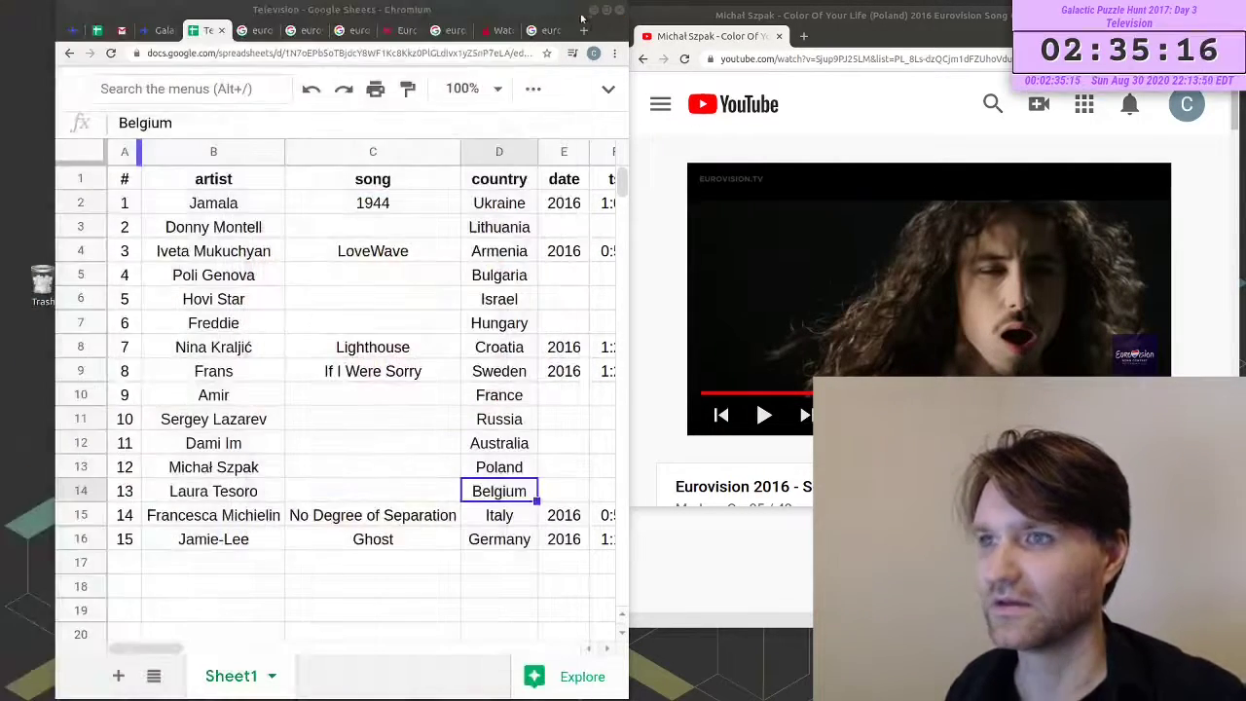
drag(541, 11, 2, 11)
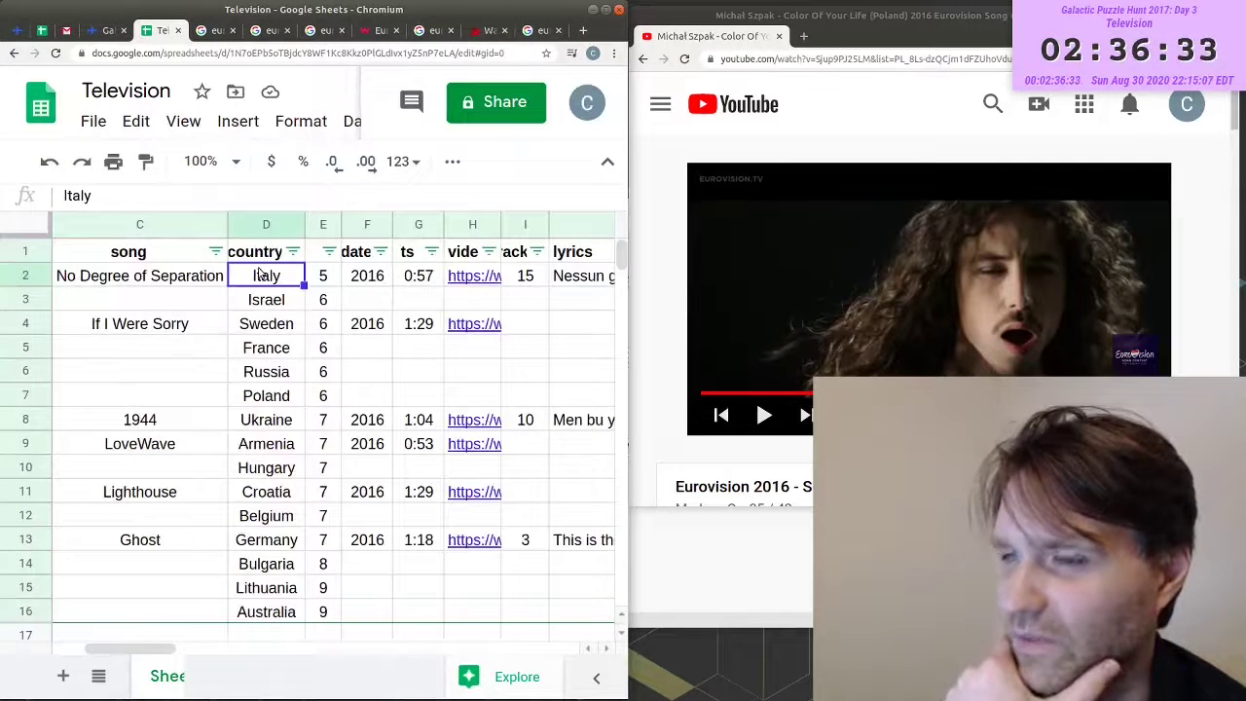
- Inspect the country-length formula in the Italy row and the Bulgaria row's artist and number in the sorted spreadsheet
click(324, 277)
mouse_move(137, 648)
mouse_down()
mouse_move(208, 659)
mouse_move(119, 657)
mouse_up()
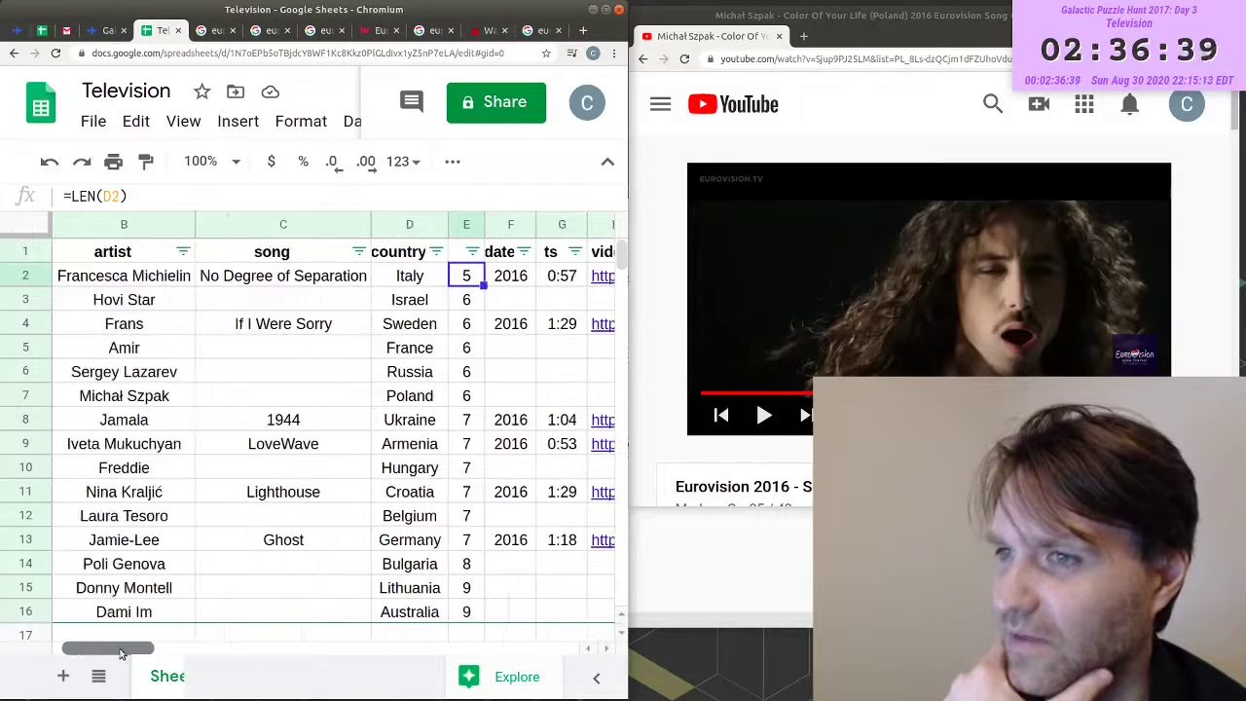
click(39, 565)
drag(119, 650, 103, 649)
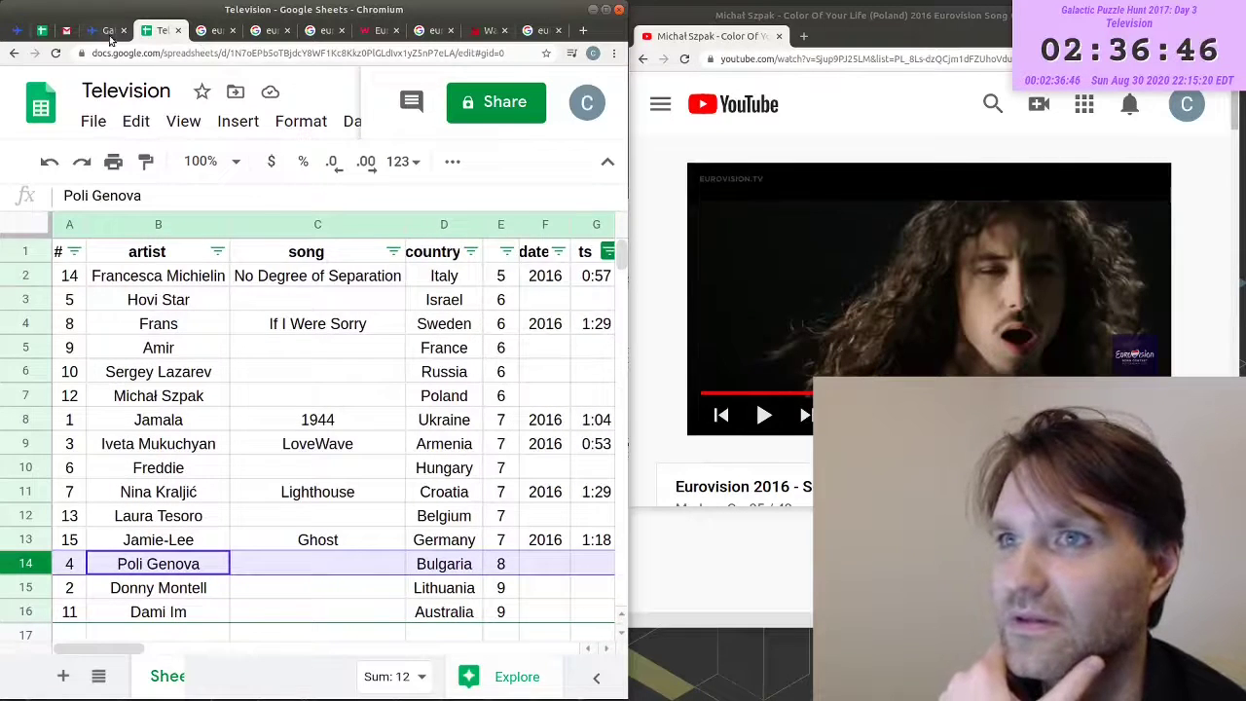
- View the melodies on the puzzle page, play back track-02 in MuseScore, and return to the spreadsheet
click(107, 30)
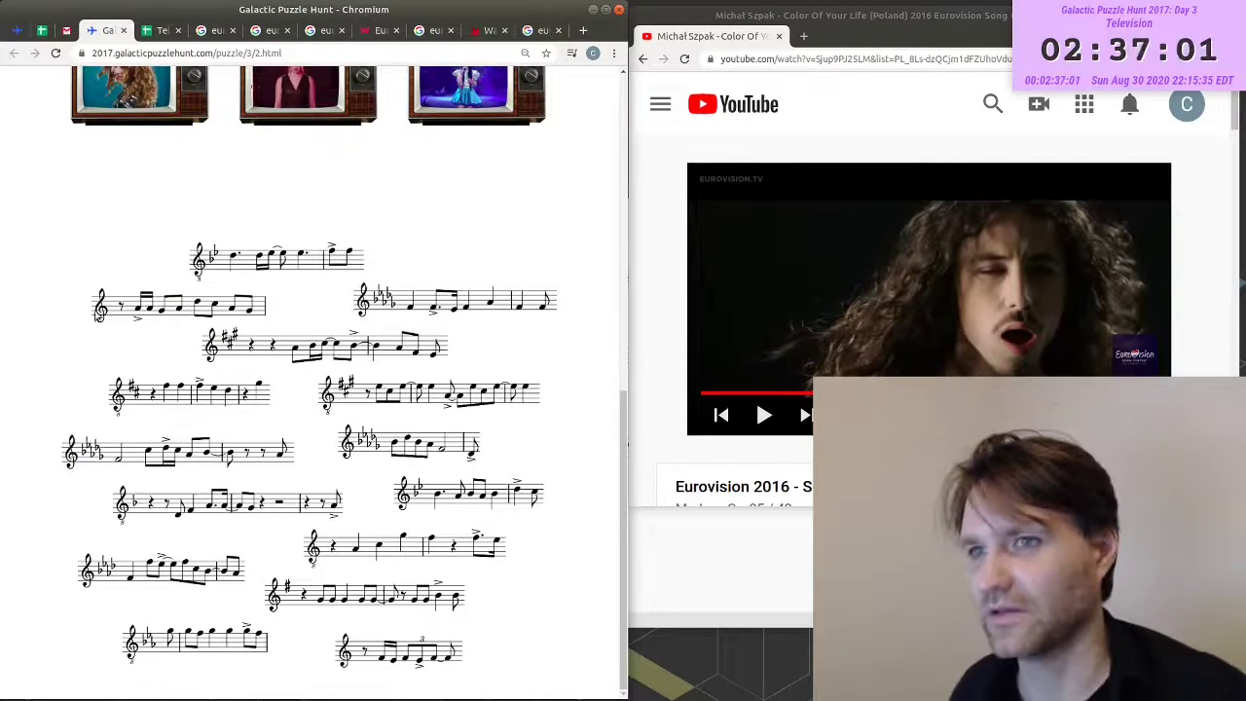
click(750, 621)
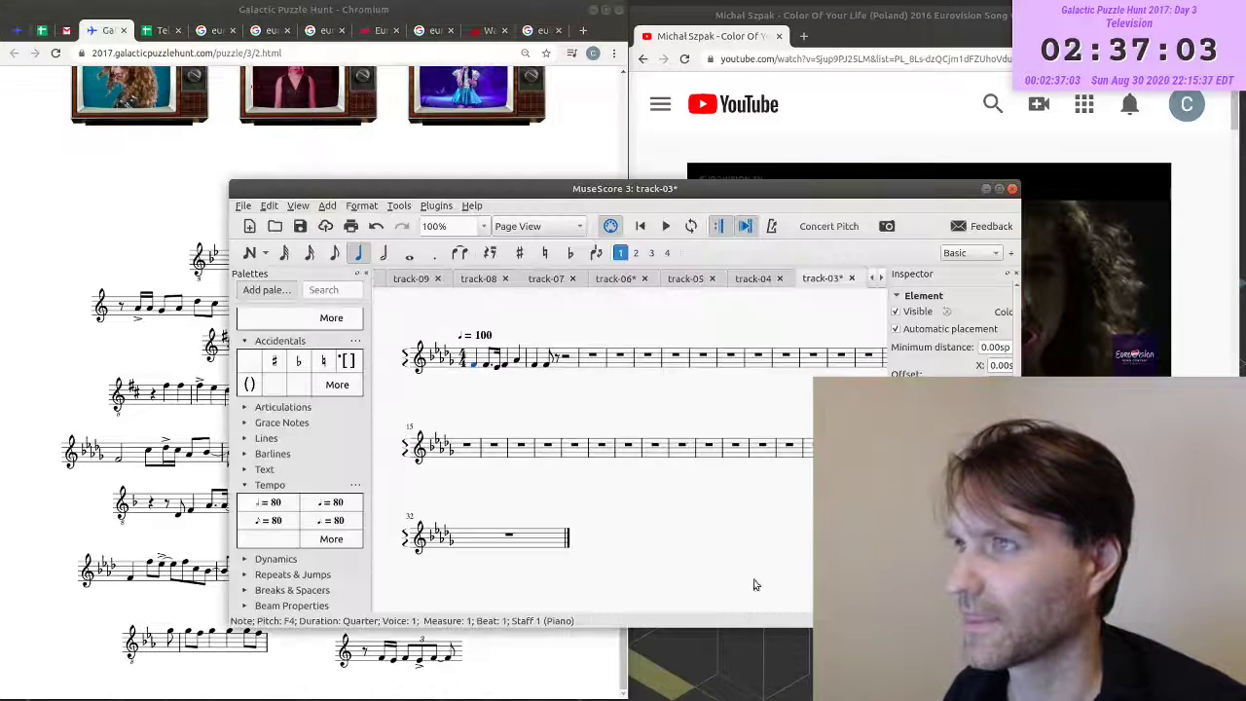
click(662, 226)
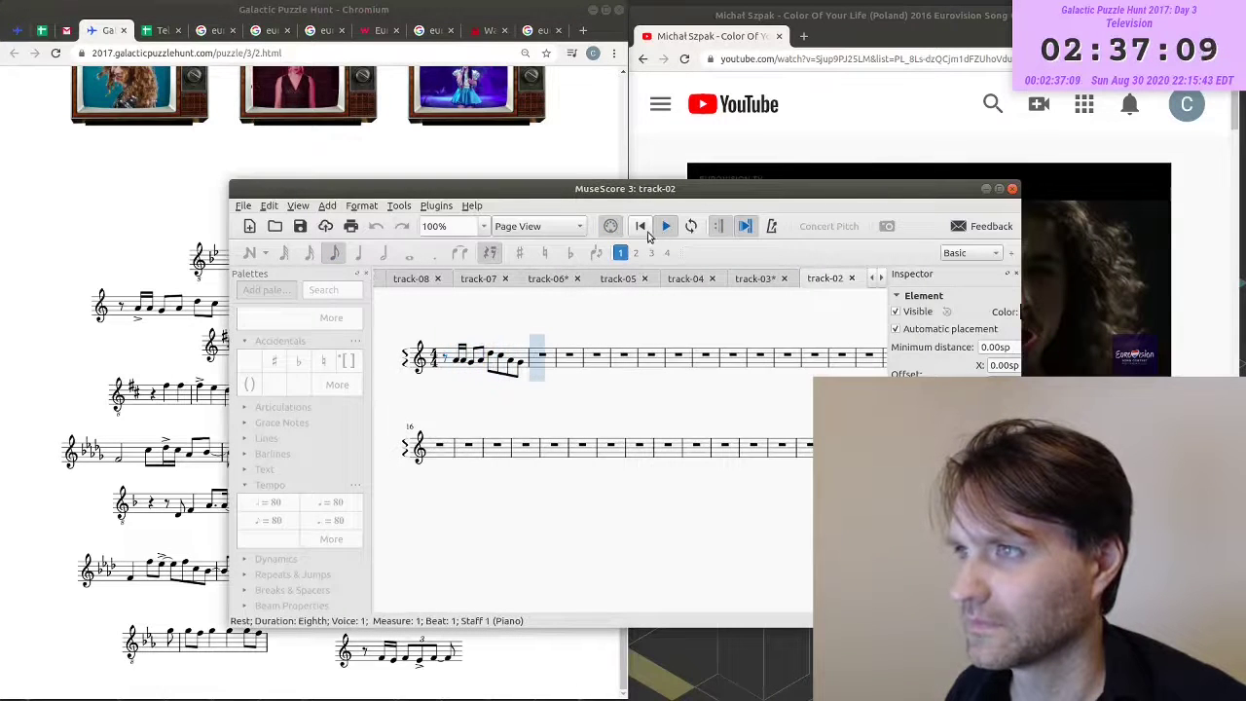
click(143, 32)
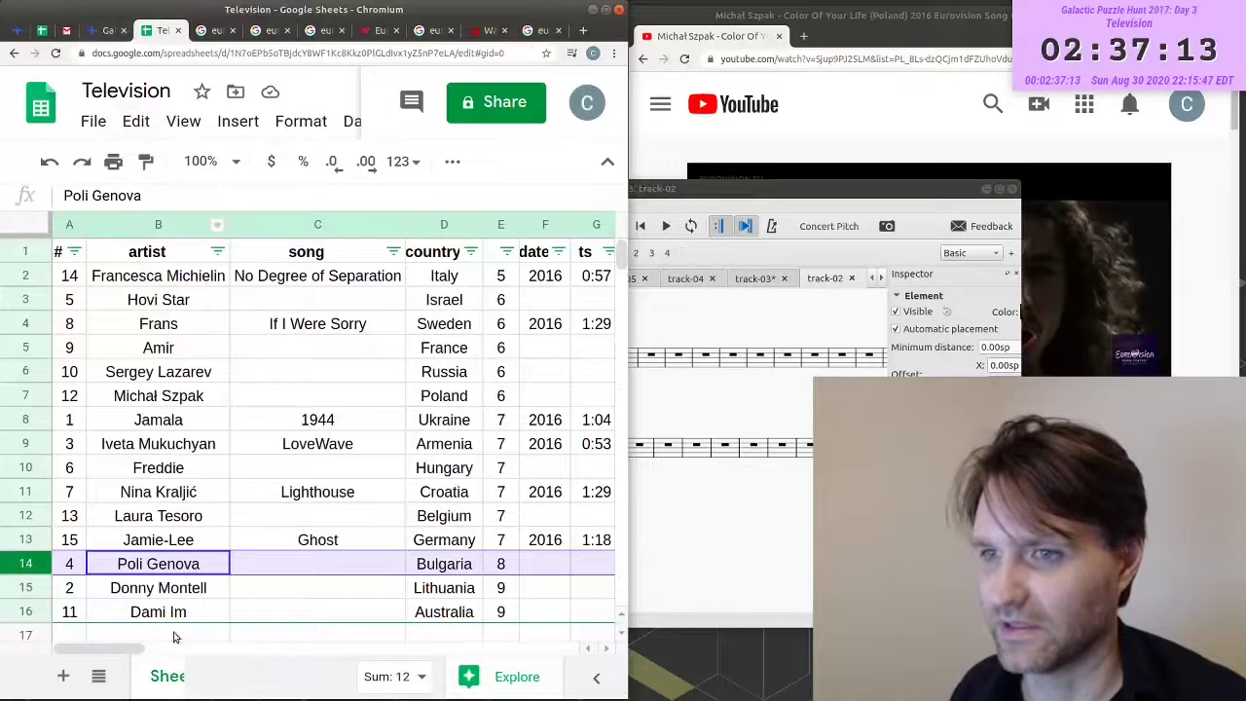
- Play Poli Genova's If Love Was A Crime on YouTube and compare it with the track-02 melody in MuseScore
click(803, 39)
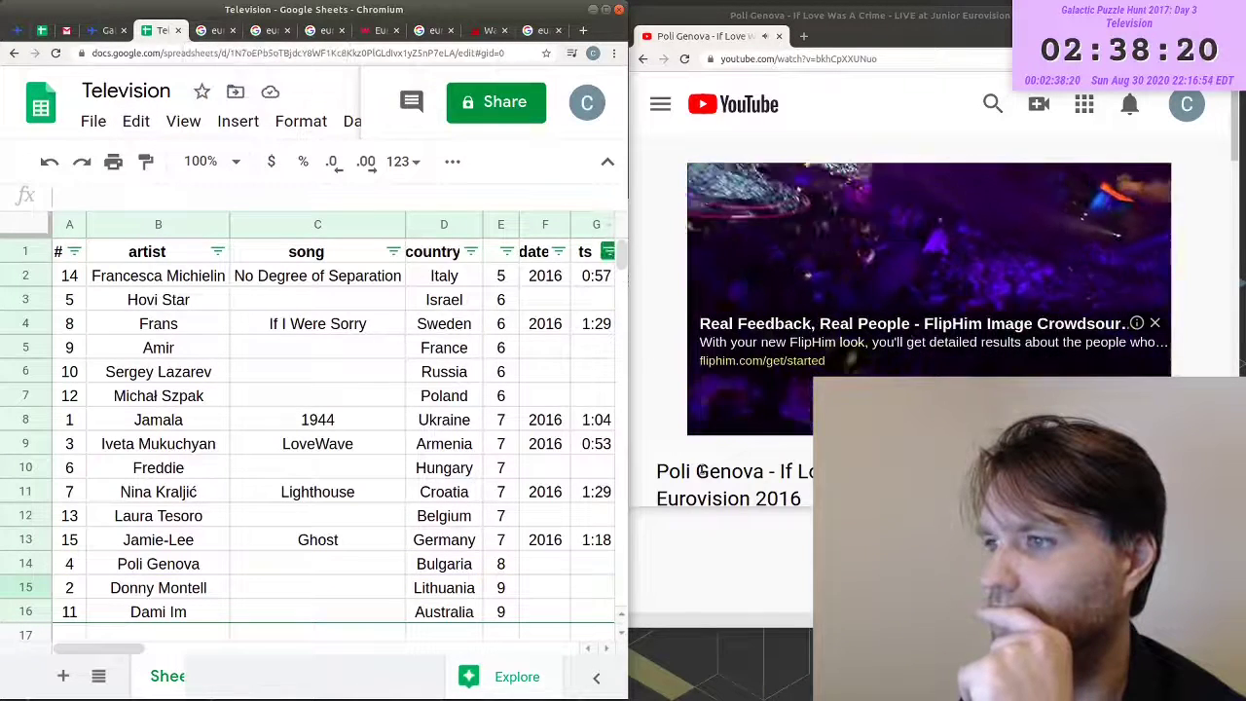
key(alt+Tab)
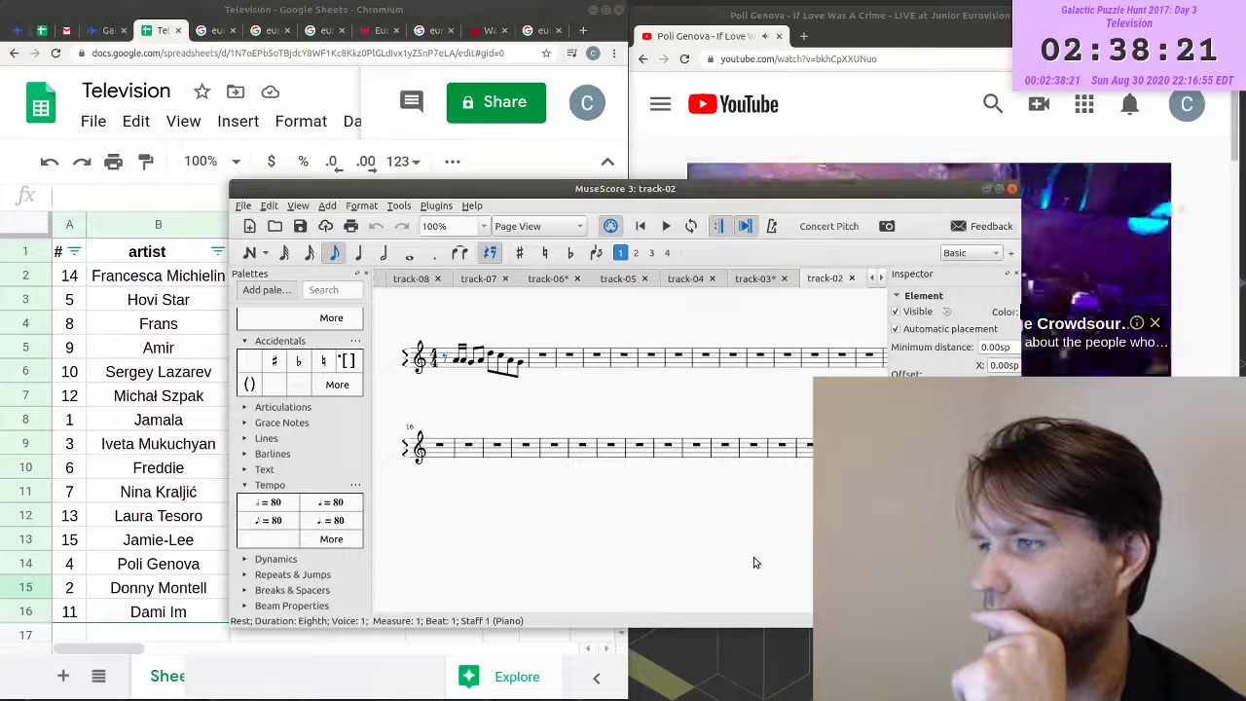
click(893, 39)
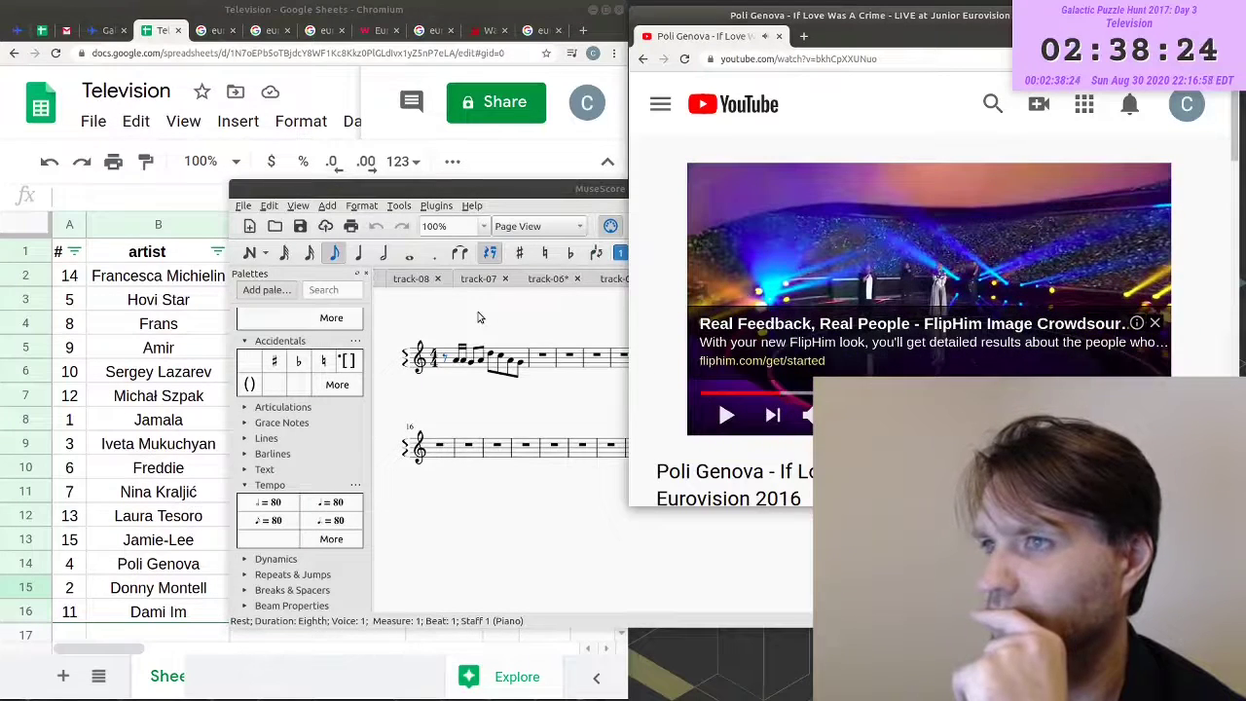
click(573, 205)
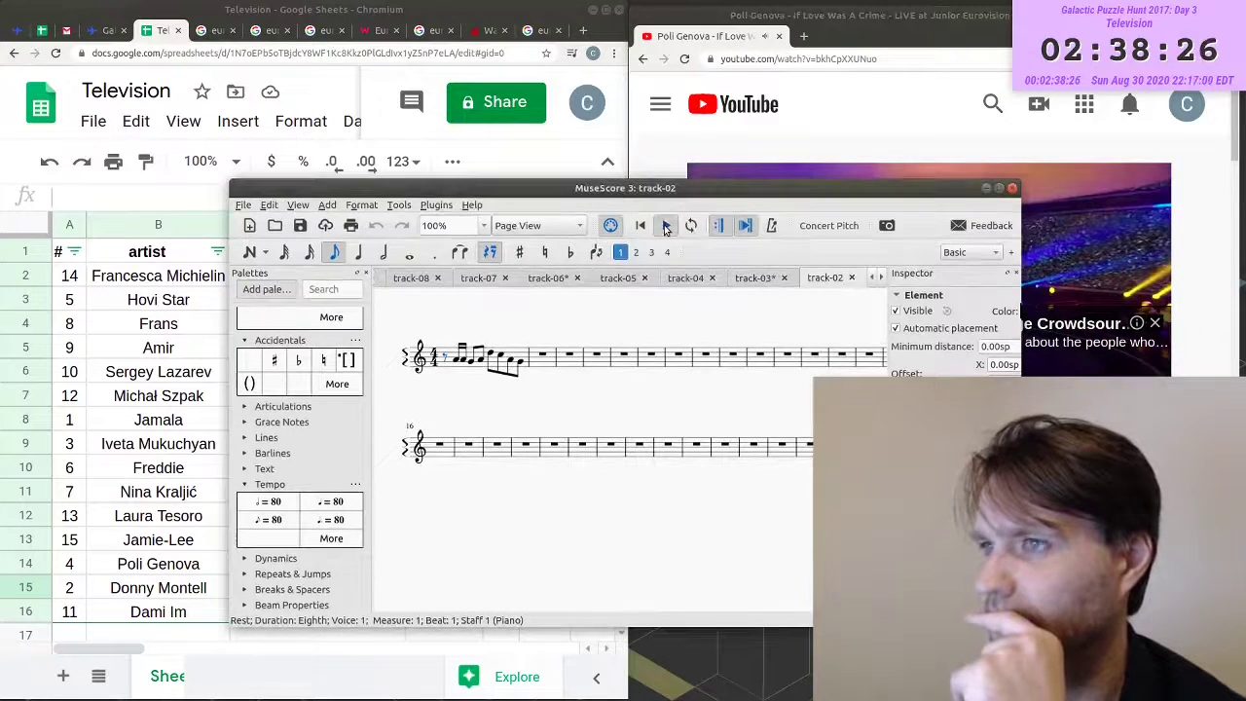
click(665, 225)
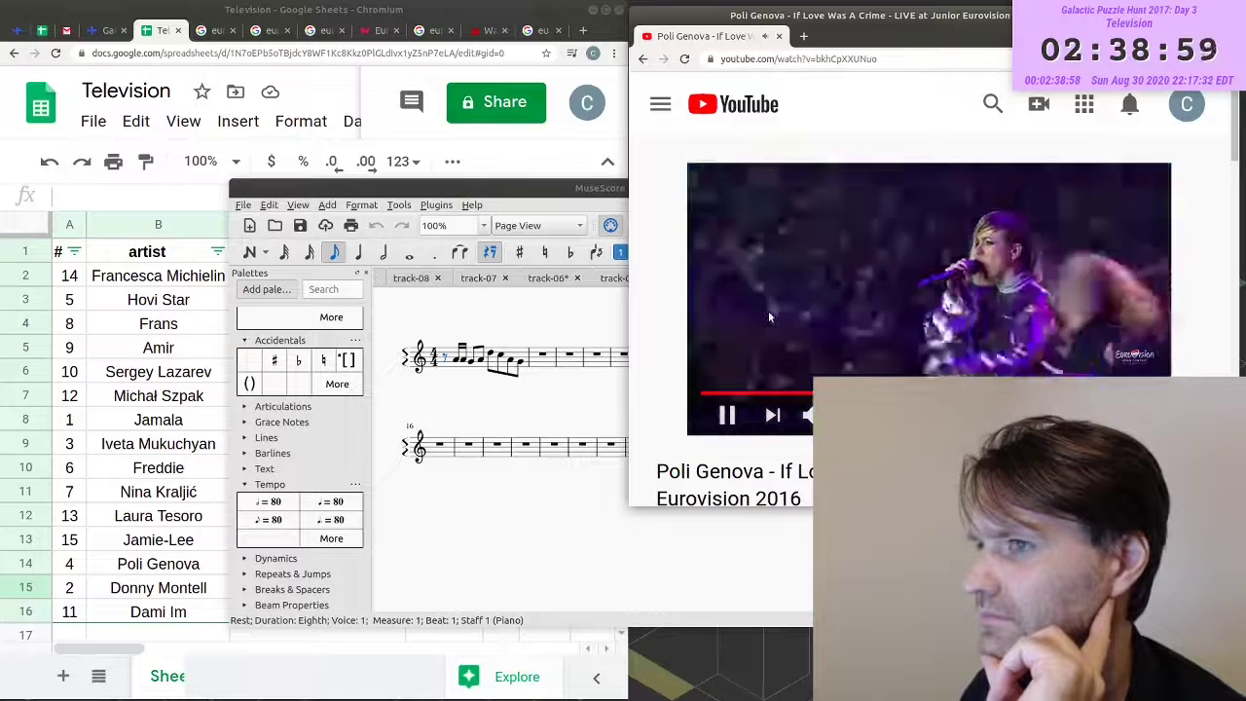
click(767, 324)
click(663, 226)
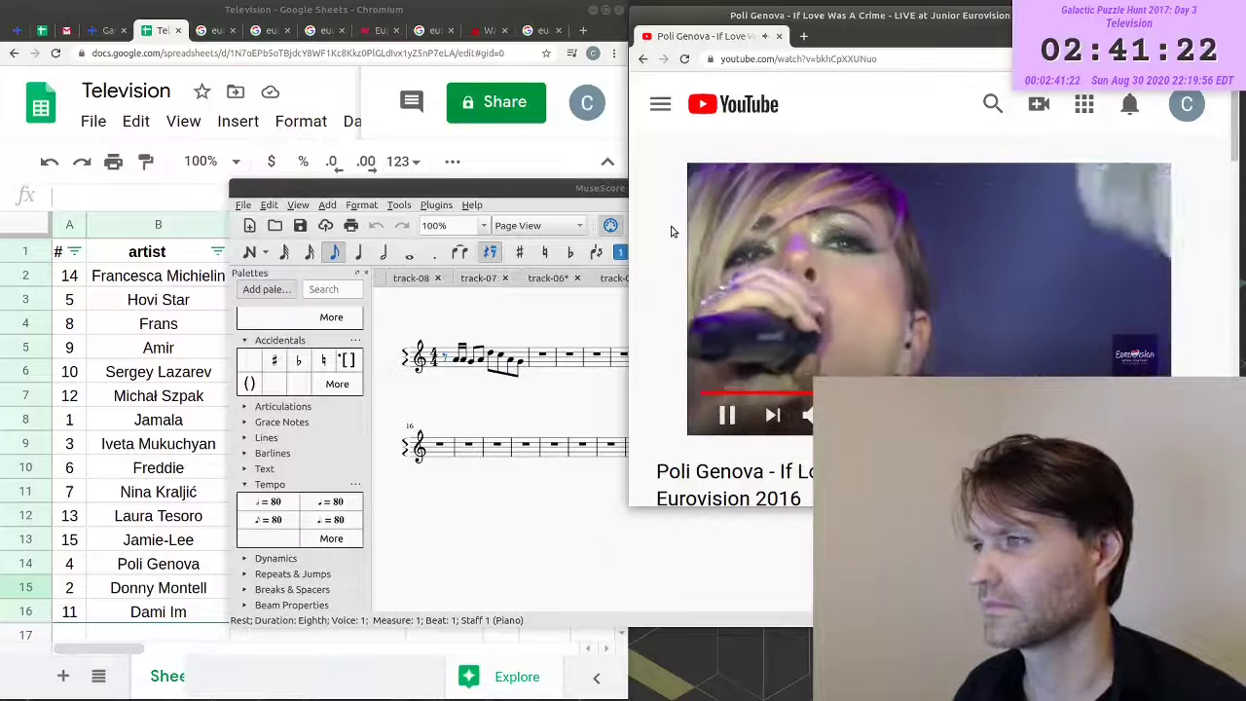
- Pause the Poli Genova video and replay track-02 in MuseScore to check the melody again
key(space)
key(alt+Tab)
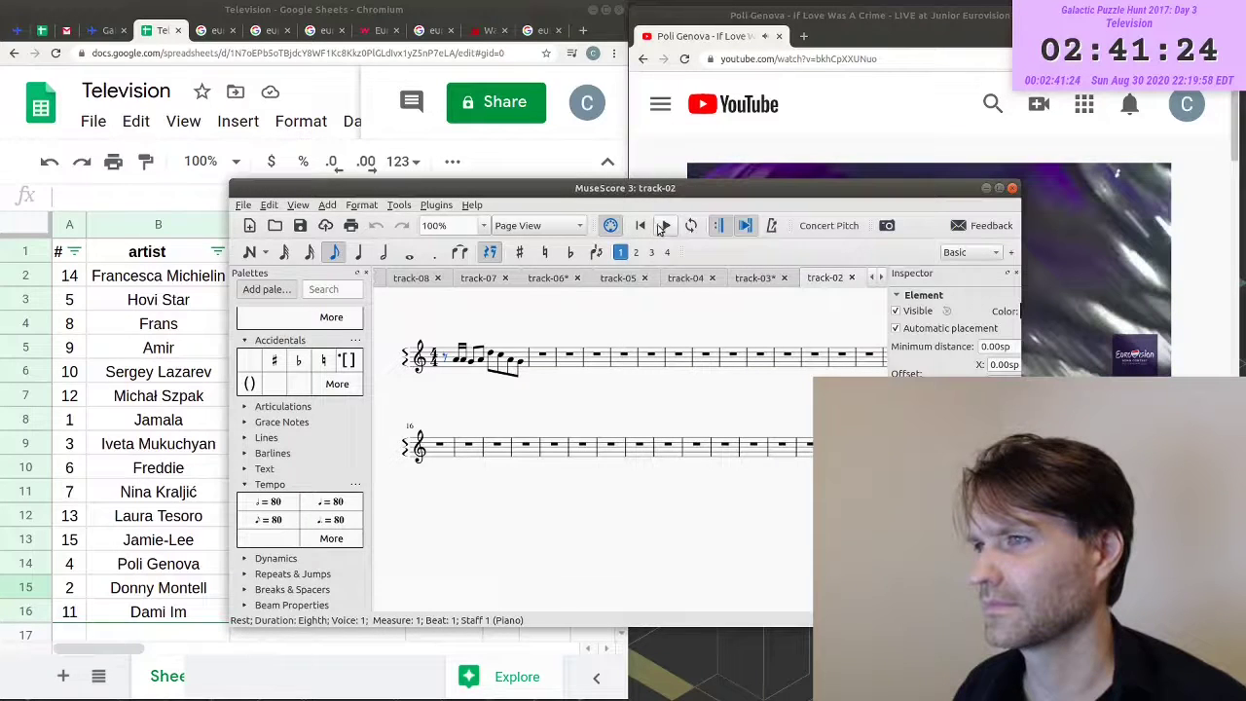
click(661, 226)
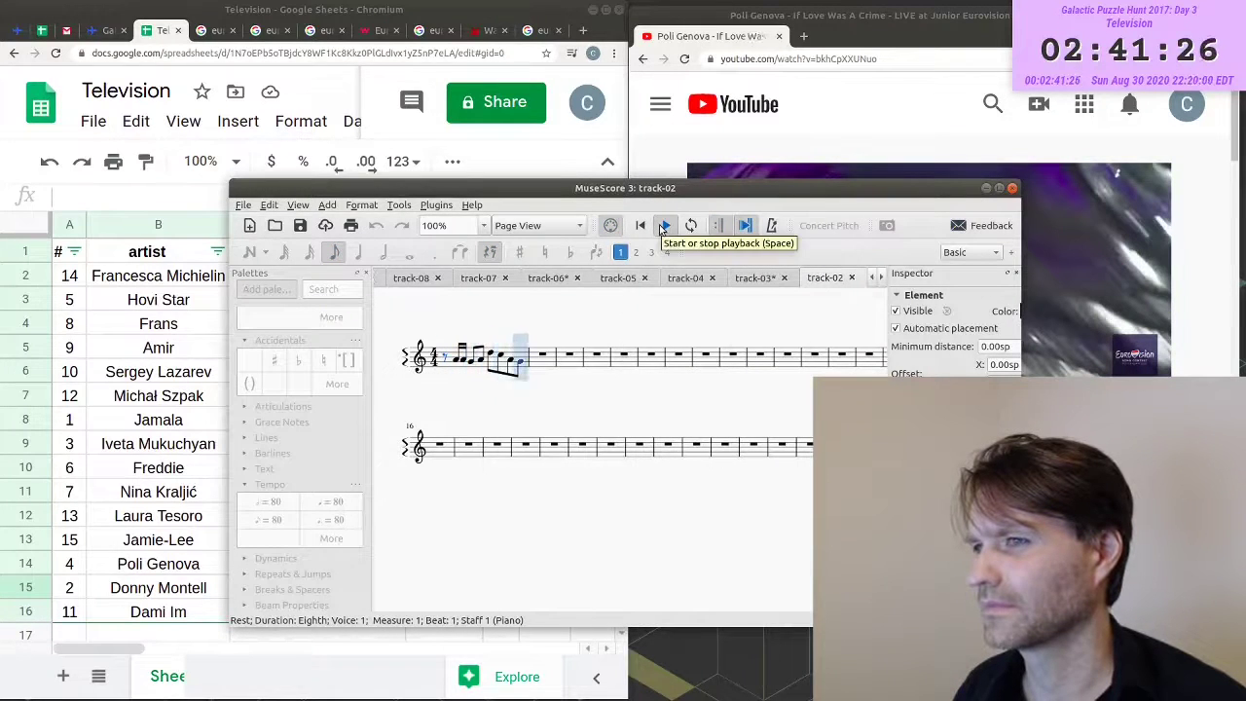
click(661, 226)
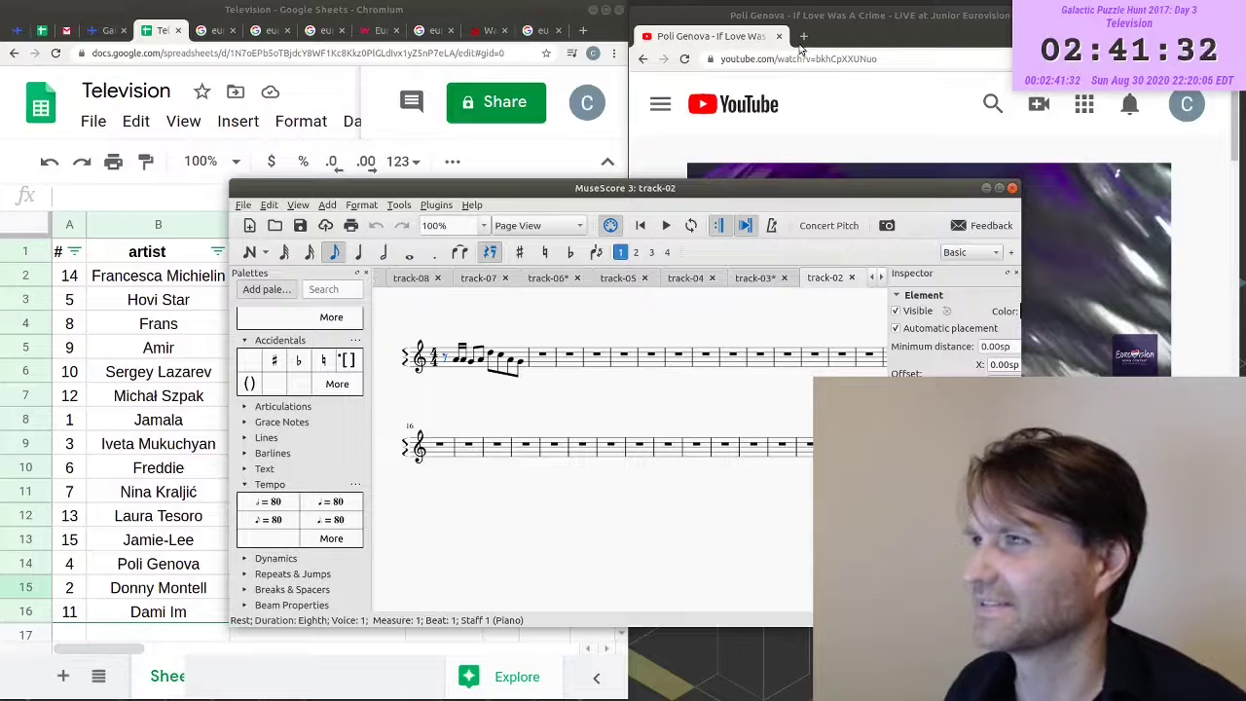
- Review the country-name lengths in the spreadsheet, highlighting groups of rows that share the same length
drag(56, 649, 98, 649)
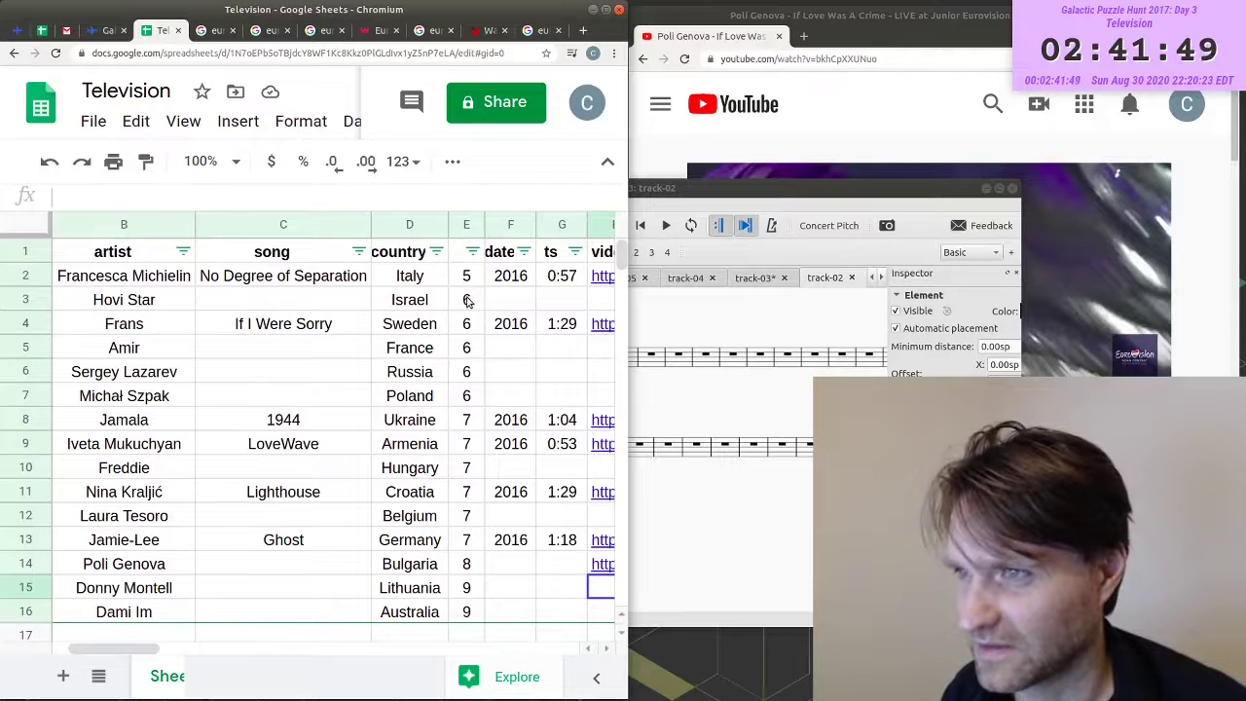
drag(466, 301, 470, 538)
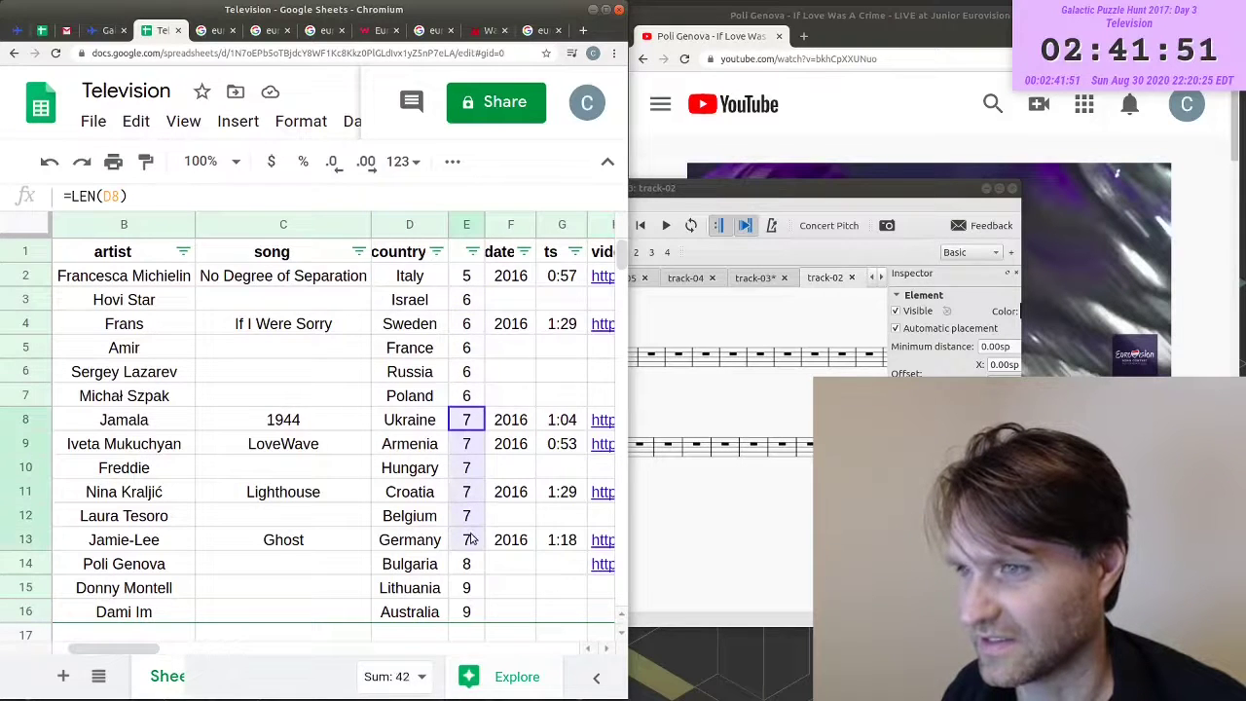
click(473, 589)
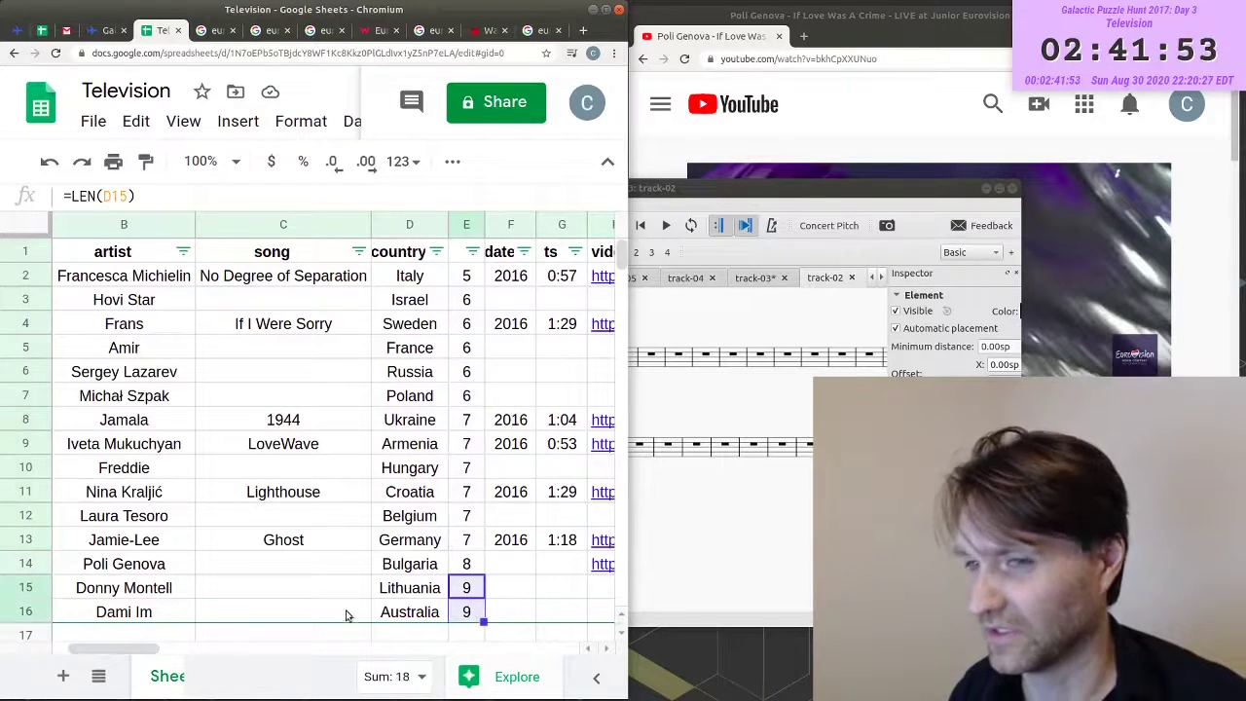
drag(140, 642, 125, 643)
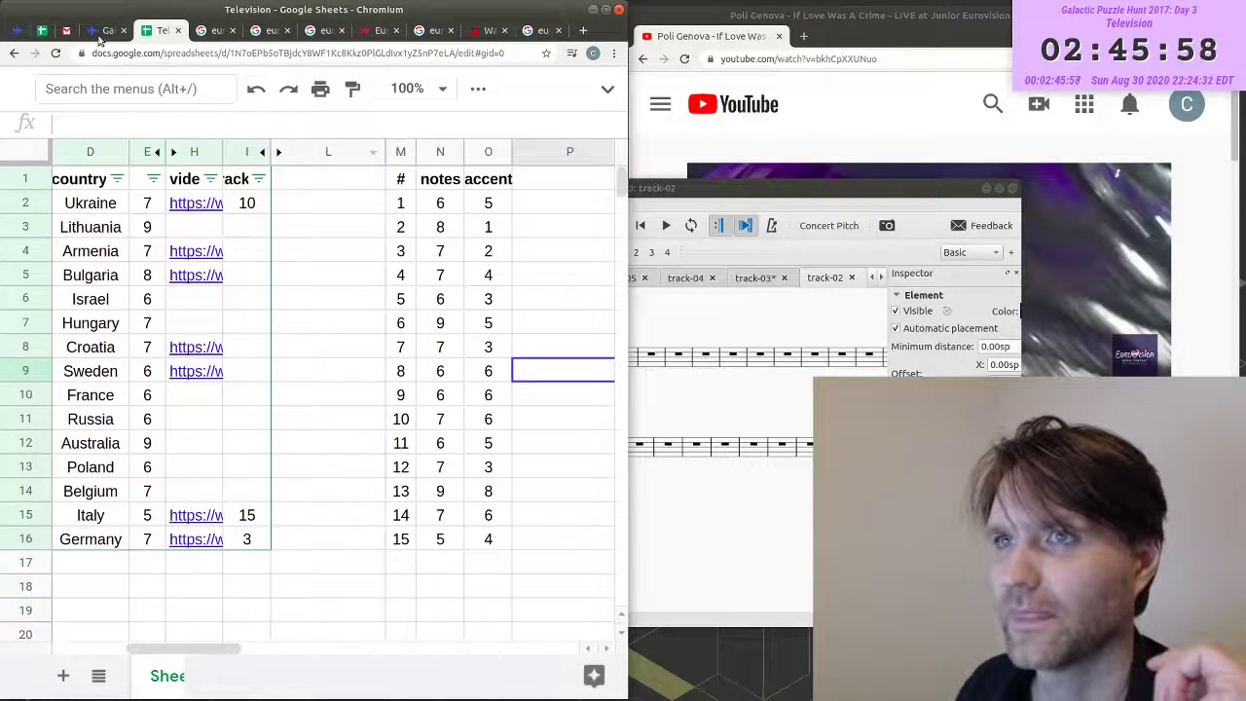
- Compare track 1's note count and accent position in the spreadsheet with the first melody on the puzzle page
click(109, 31)
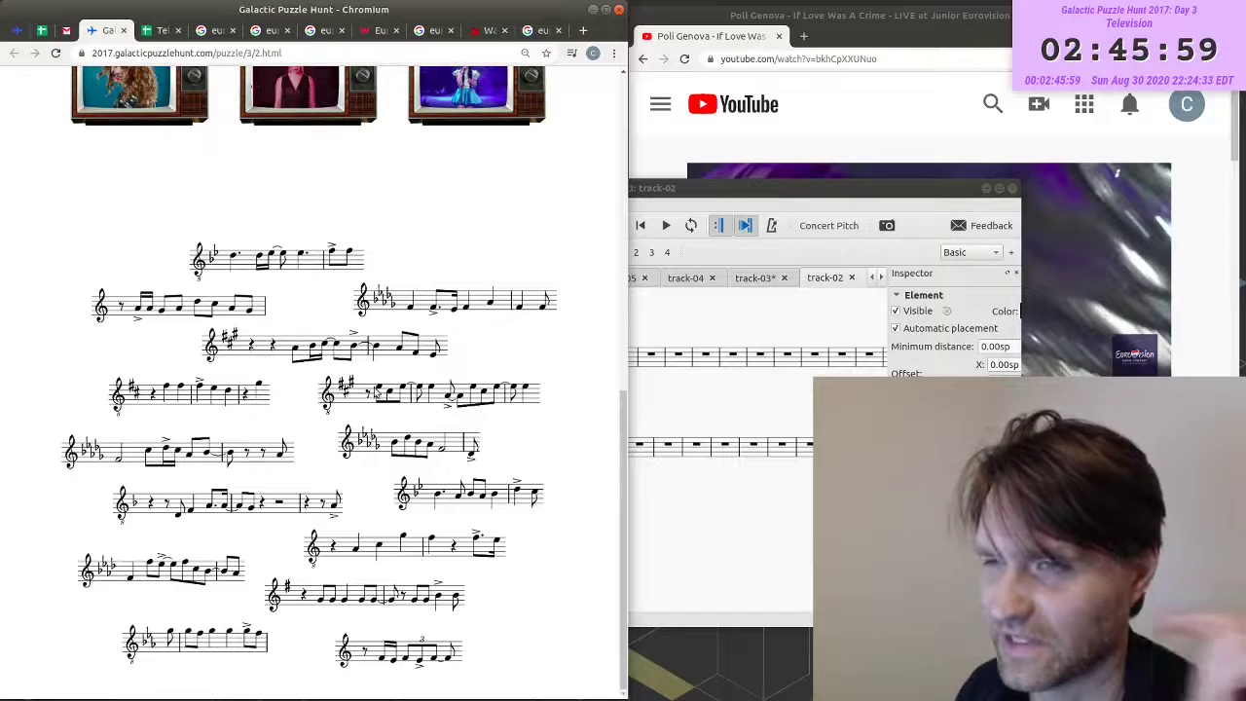
click(158, 31)
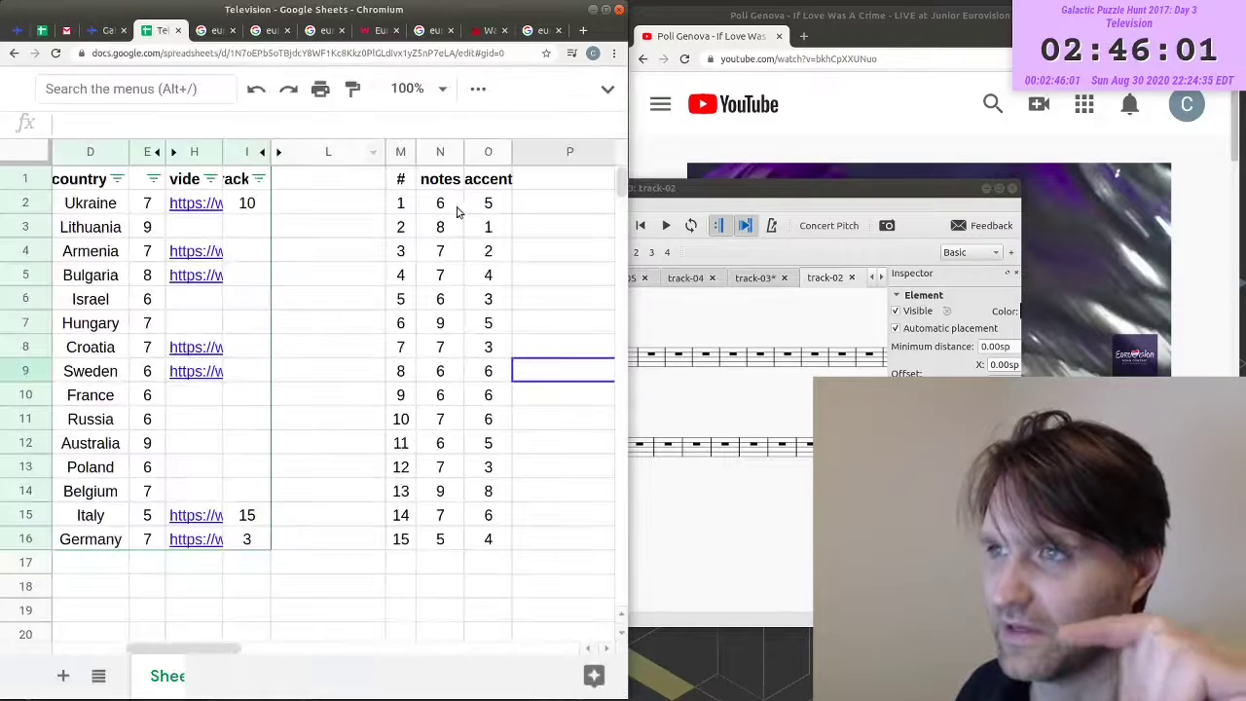
drag(413, 207, 487, 204)
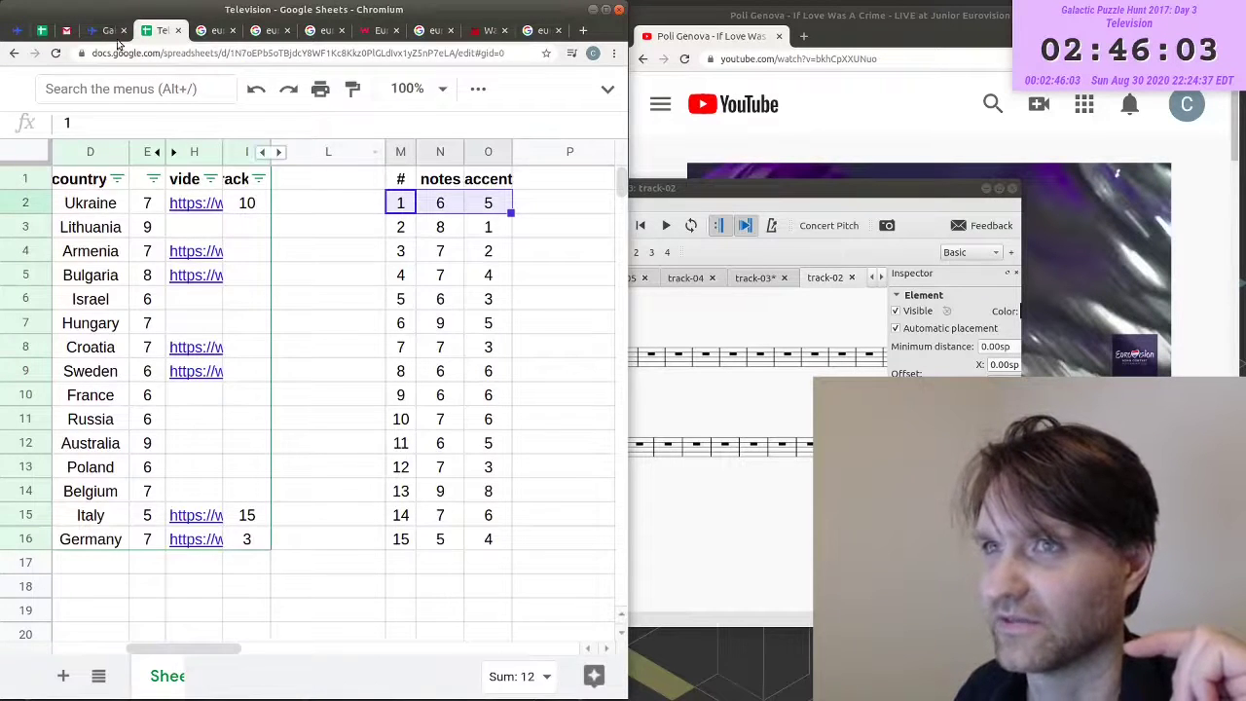
click(112, 31)
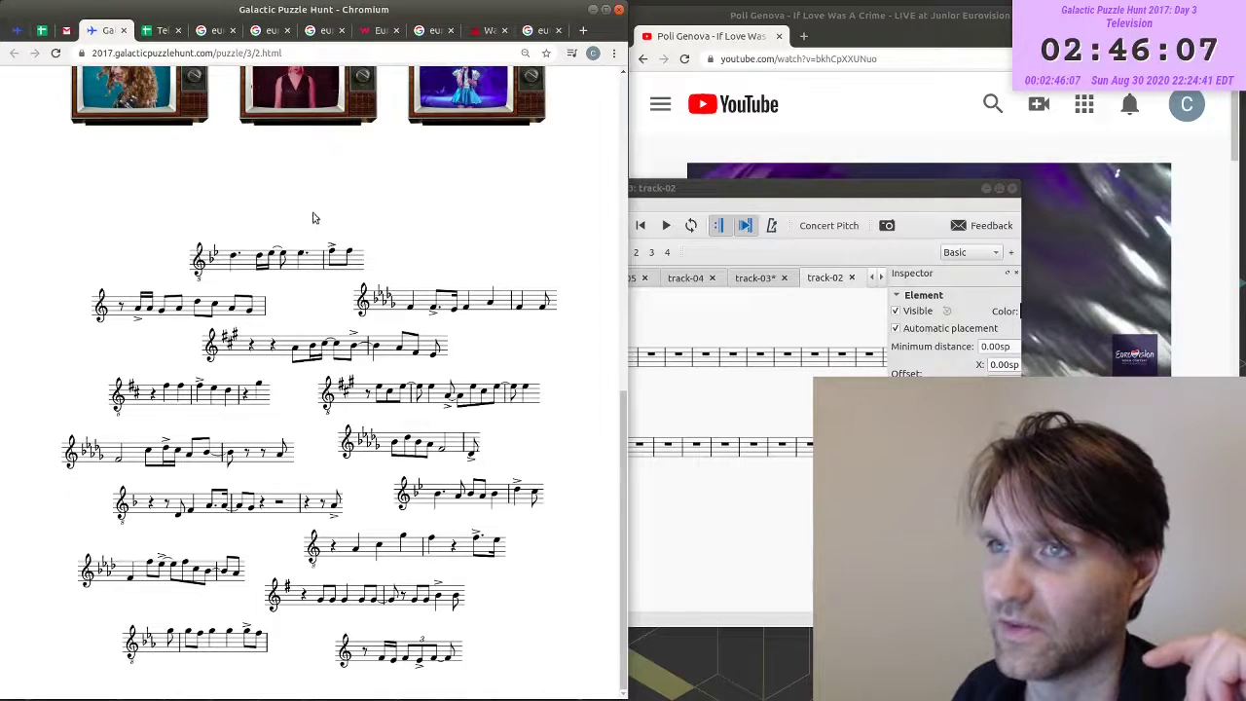
- Compare the note counts and accent positions of the tracks with the country-name lengths in the spreadsheet
click(156, 31)
click(444, 204)
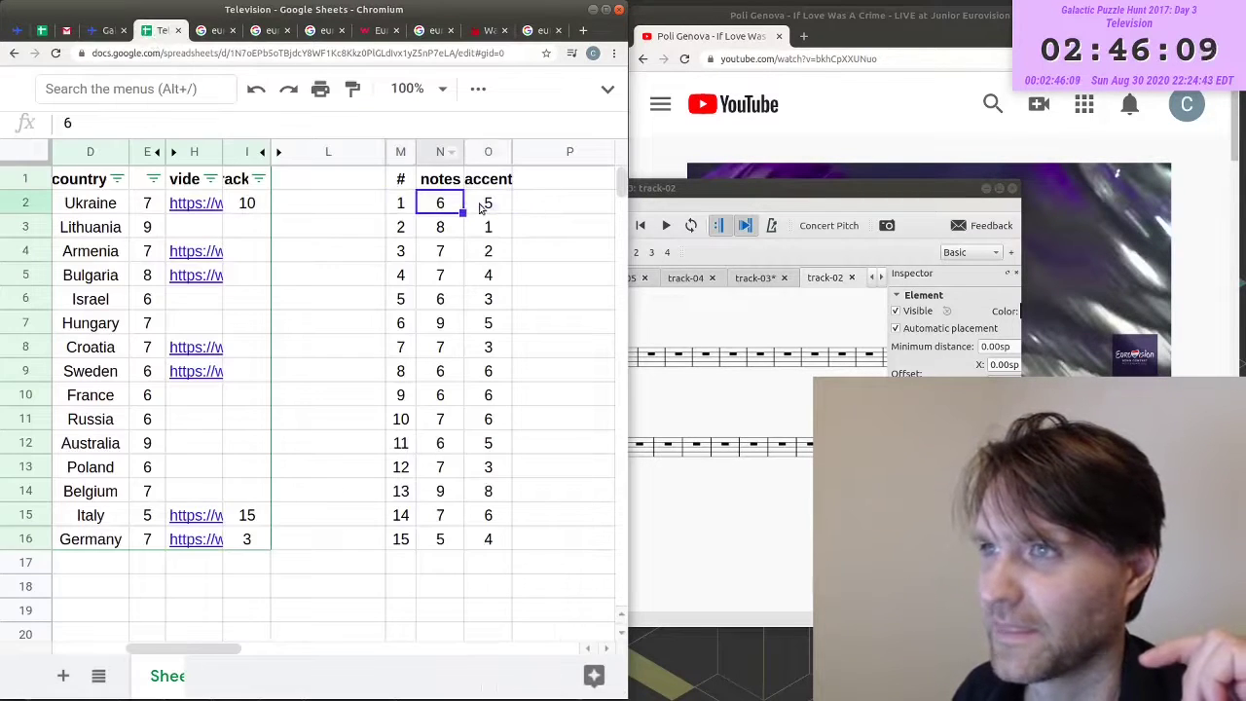
click(402, 206)
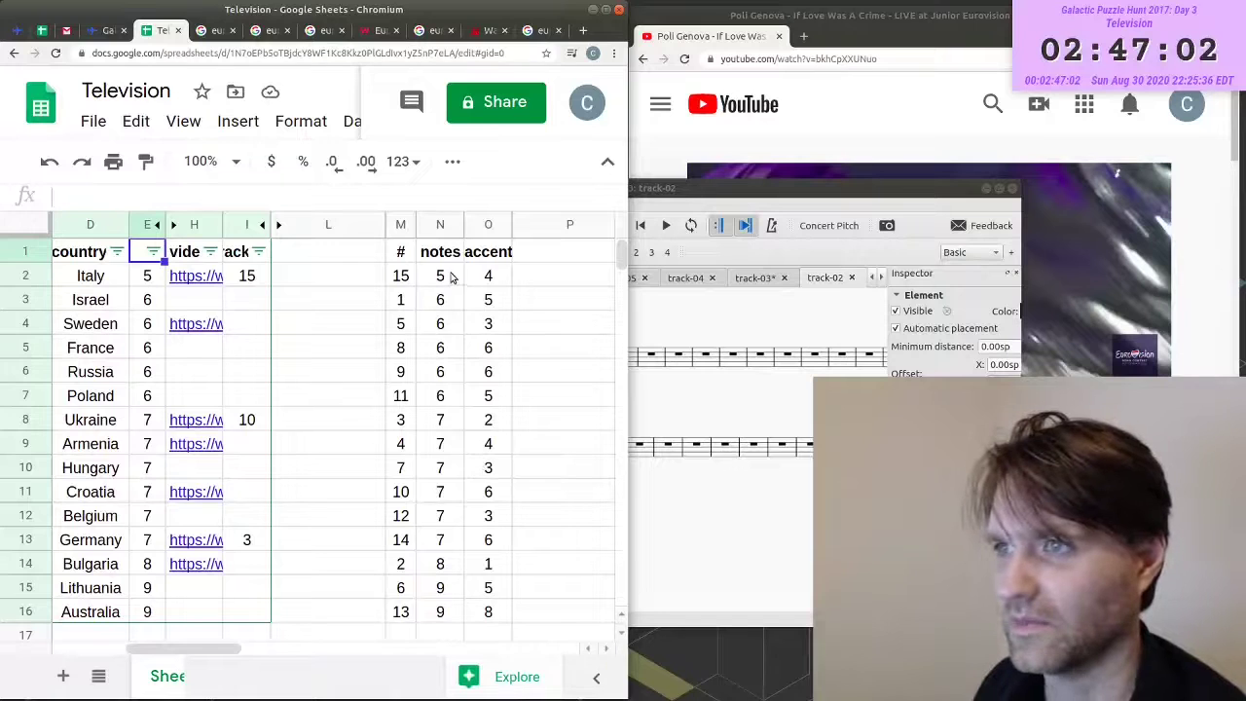
drag(449, 277, 440, 612)
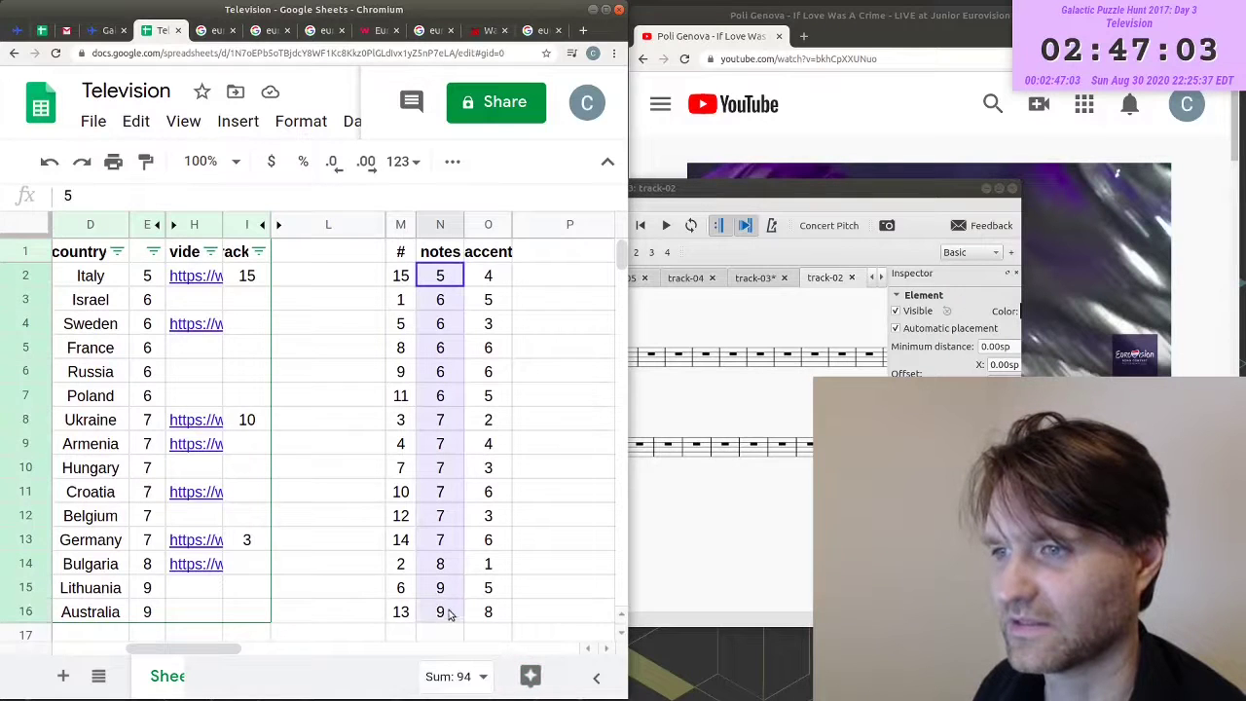
click(147, 276)
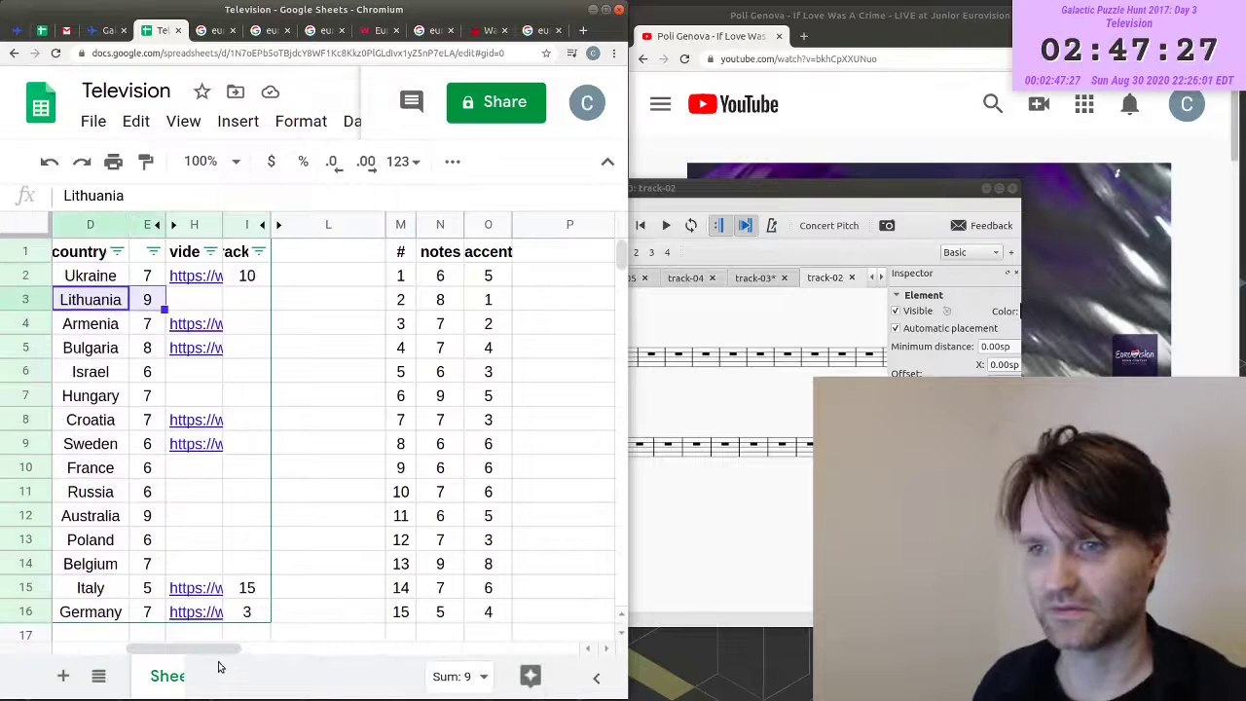
- Highlight the nine-letter countries and the nine-note tracks 6 and 13 in the spreadsheet to pair them up
drag(208, 646, 243, 647)
click(287, 523)
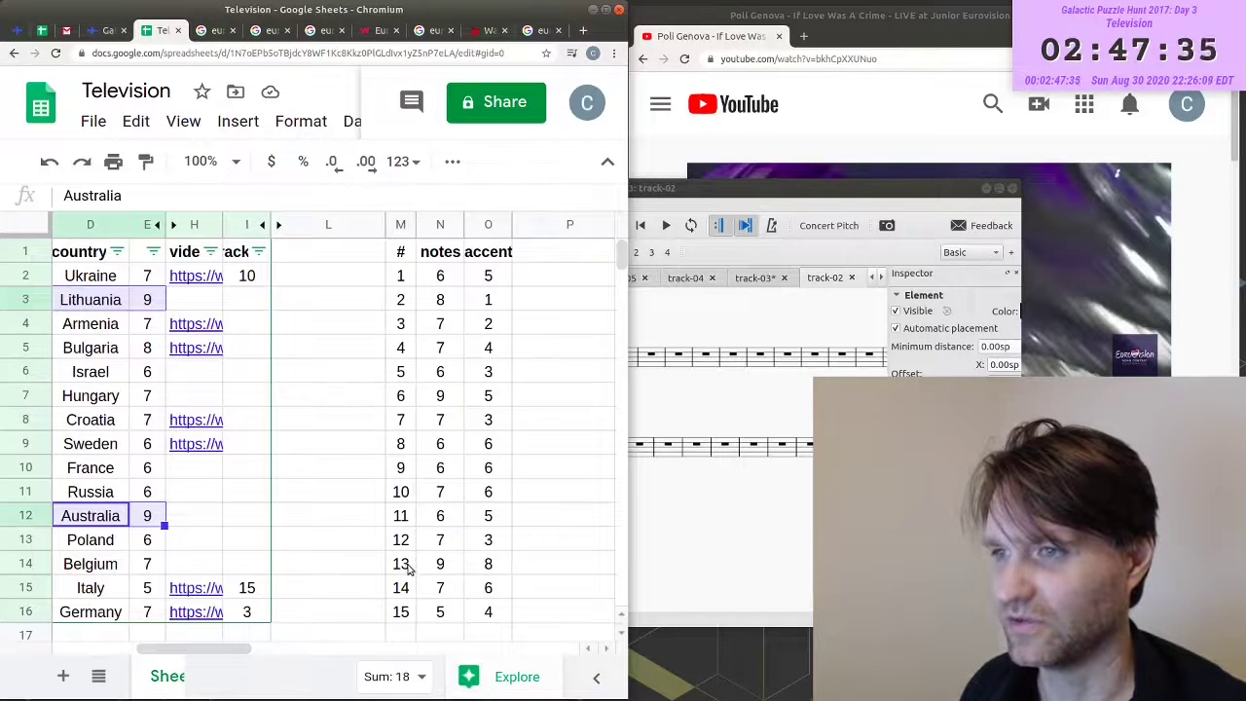
drag(409, 570, 487, 566)
drag(407, 395, 488, 395)
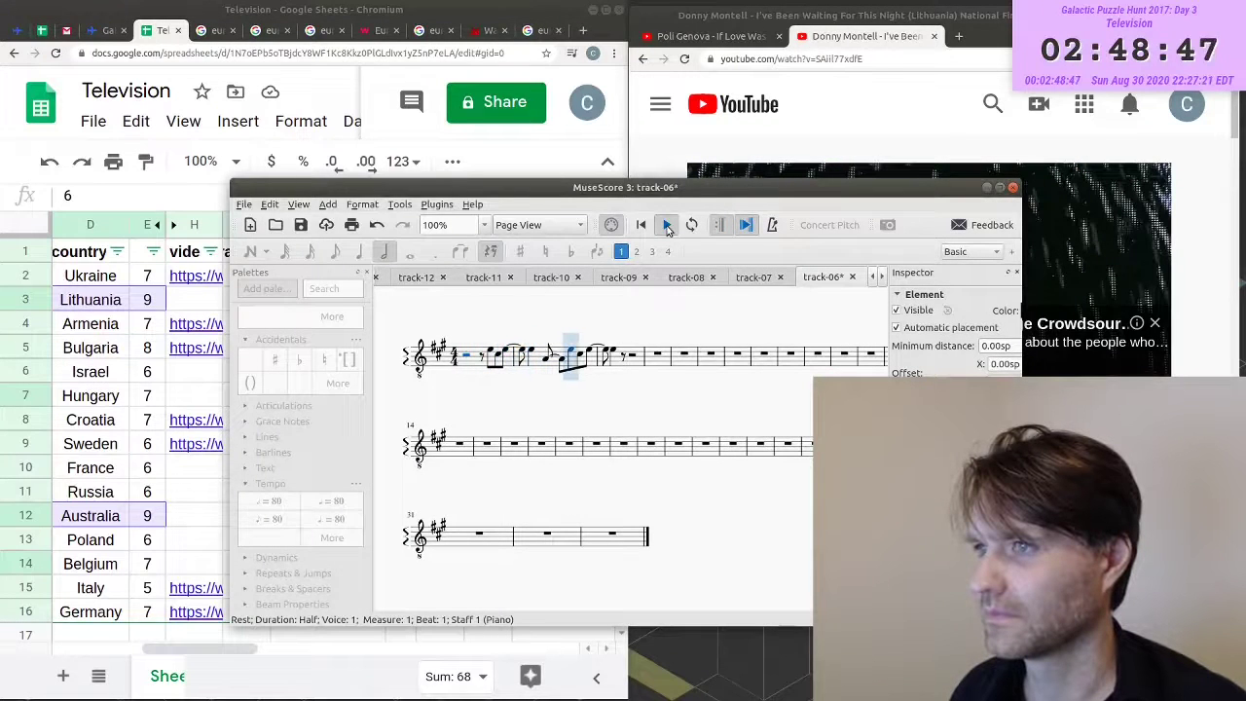
- Listen to track-06 and track-13 in MuseScore, replaying track-06 to compare it with Donny Montell's I've Been Waiting For This Night
click(666, 226)
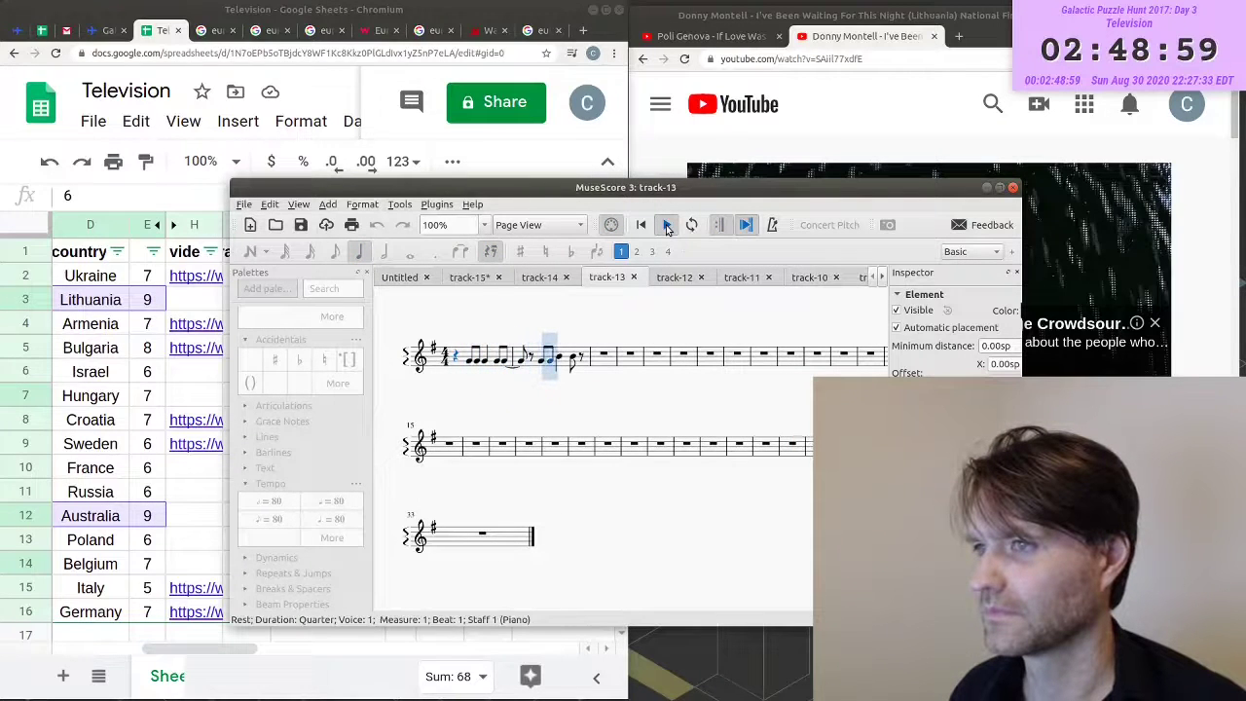
click(667, 226)
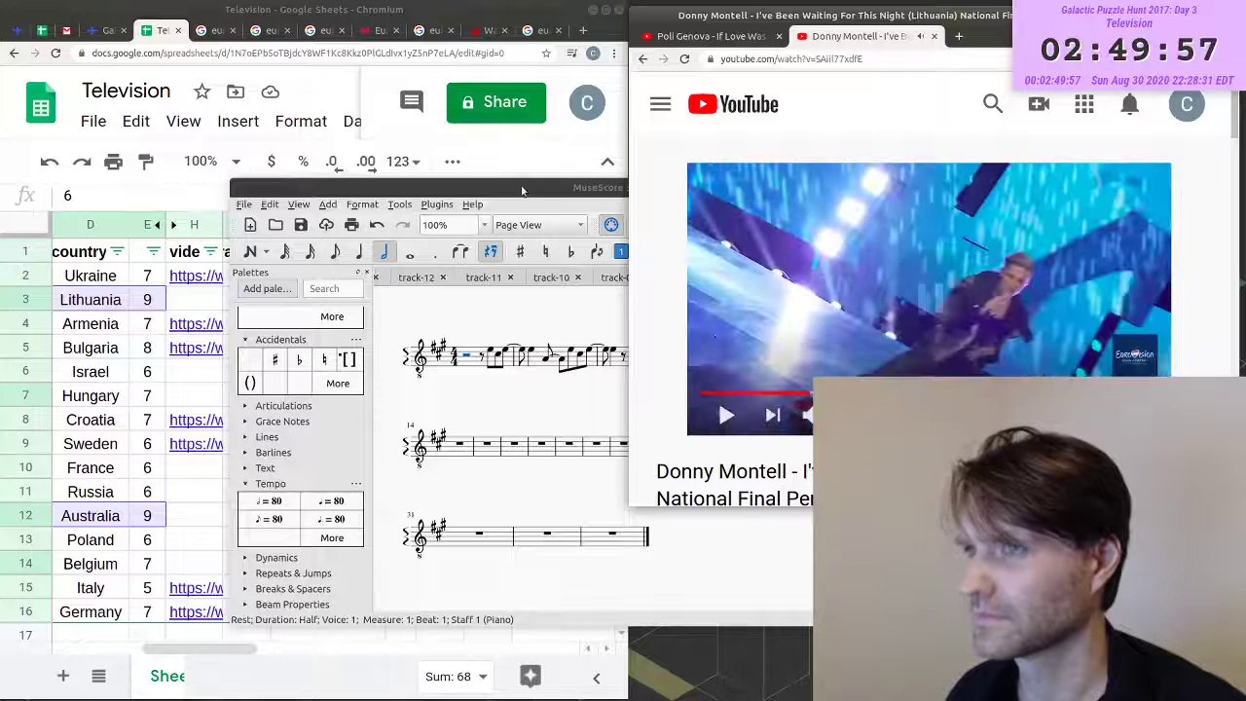
click(612, 234)
click(665, 224)
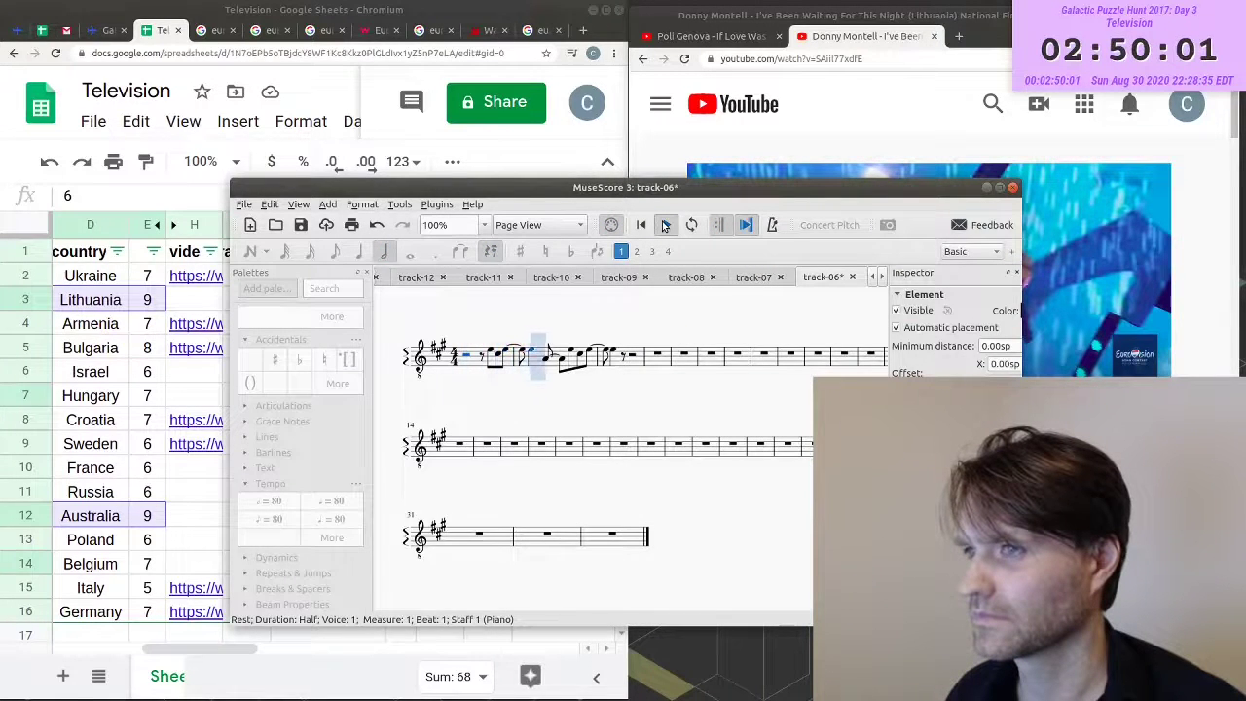
click(665, 225)
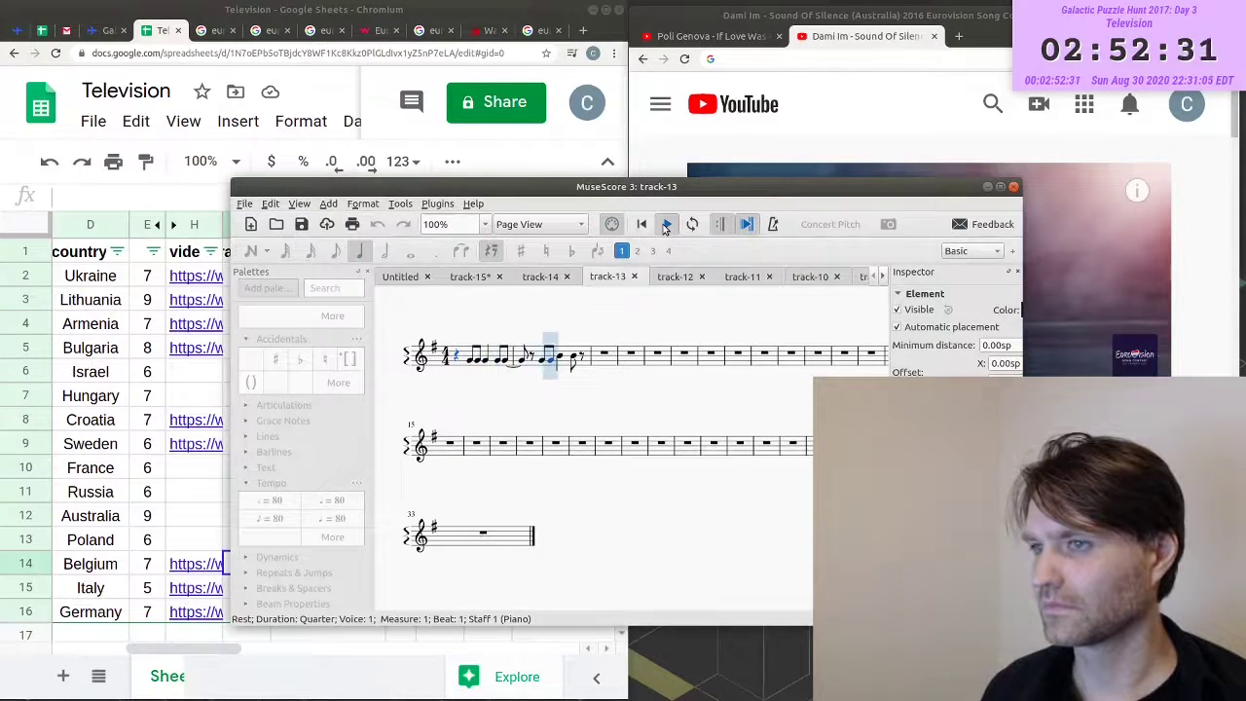
- Play the track-13 melody in MuseScore and check it against the puzzle page and Dami Im's Sound Of Silence
click(665, 226)
click(159, 59)
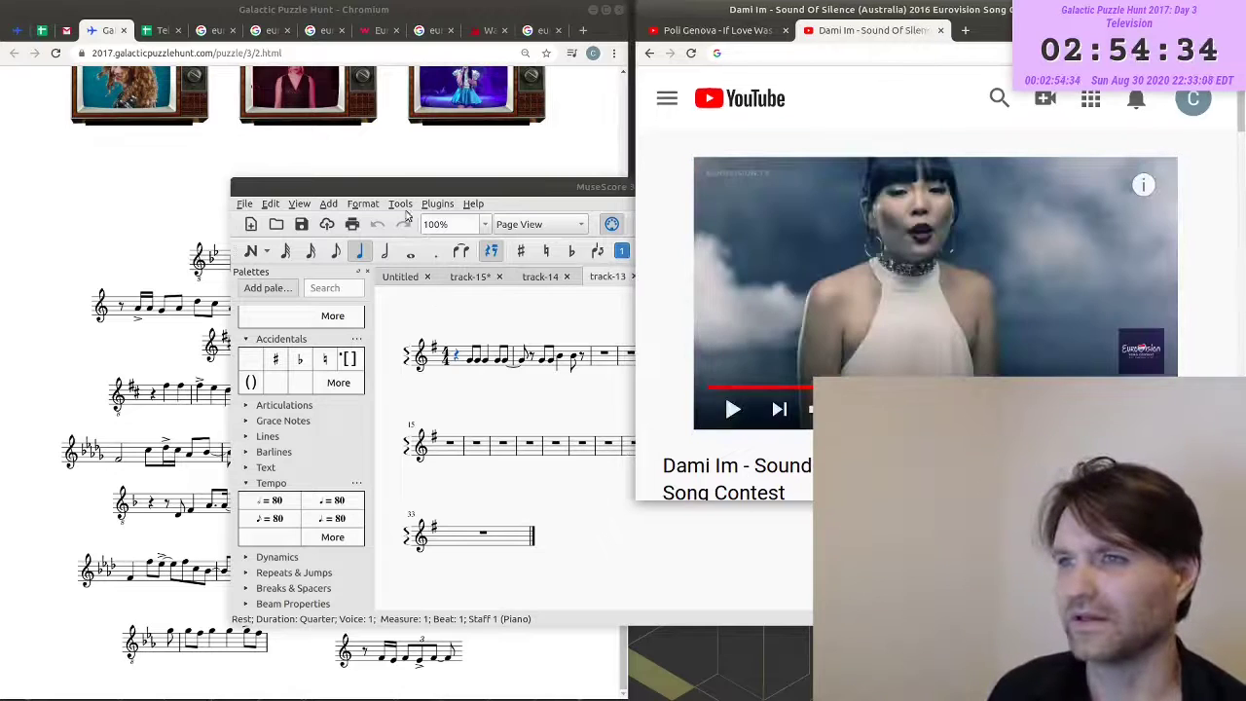
click(292, 186)
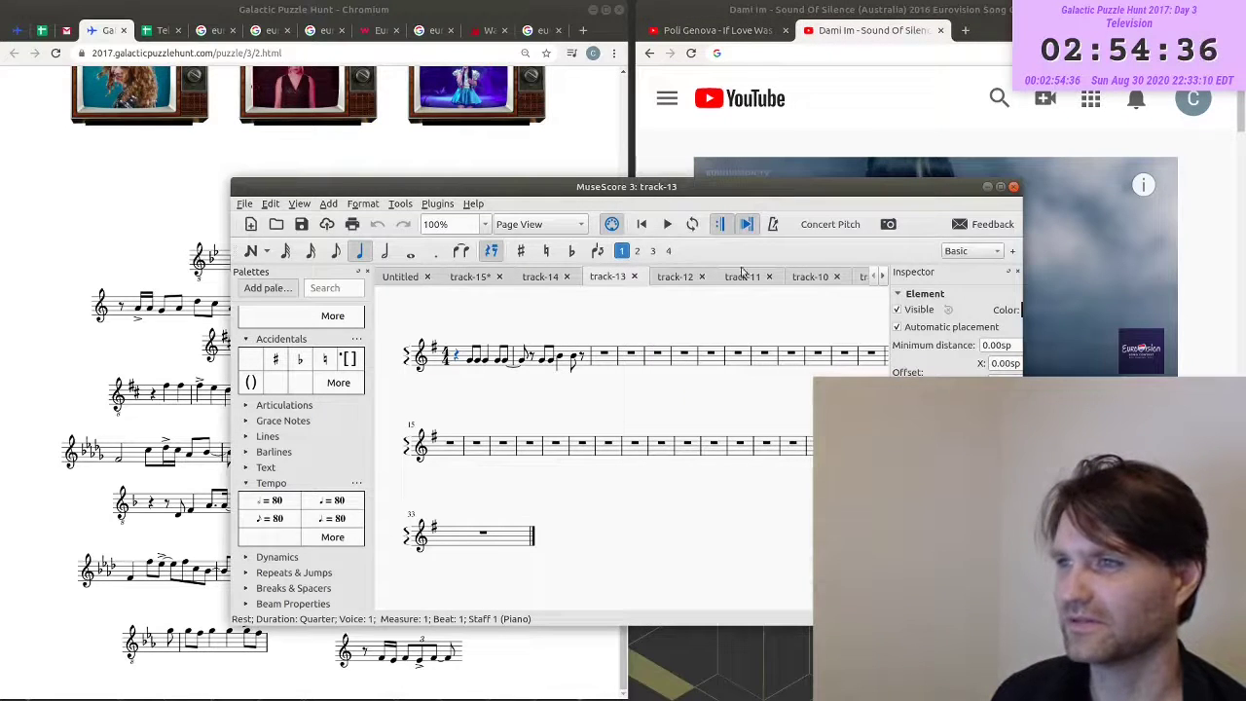
click(666, 224)
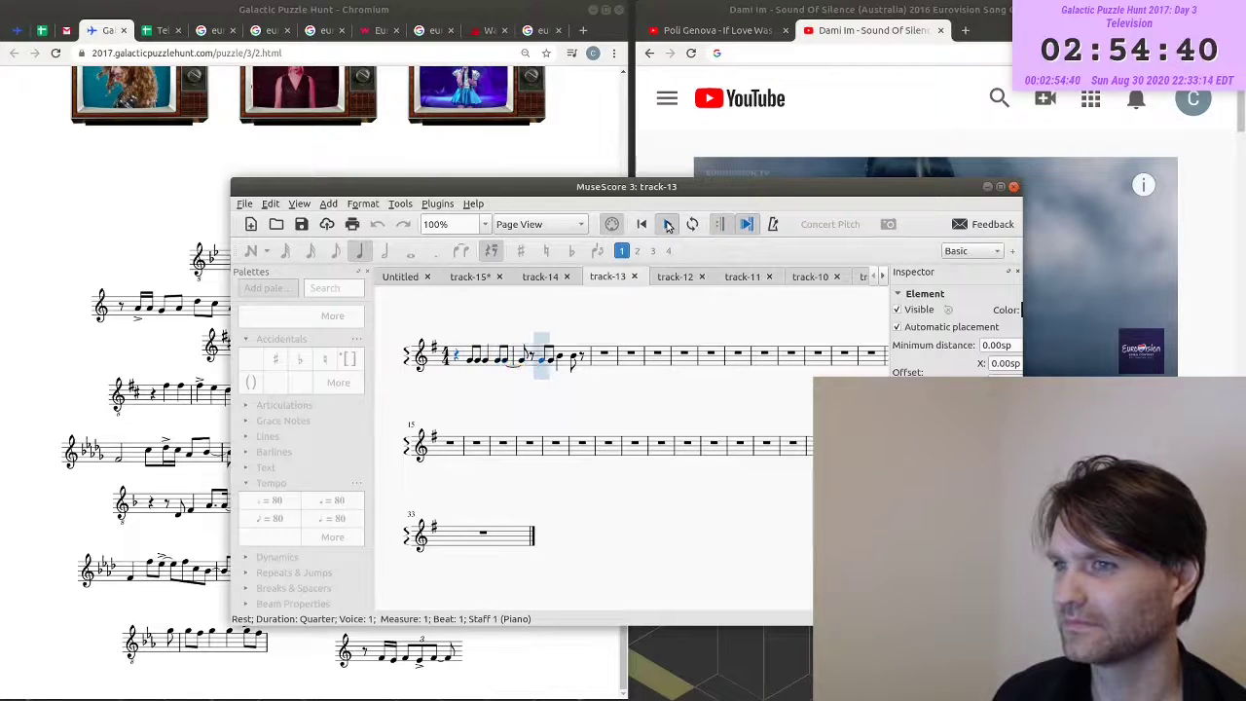
click(667, 224)
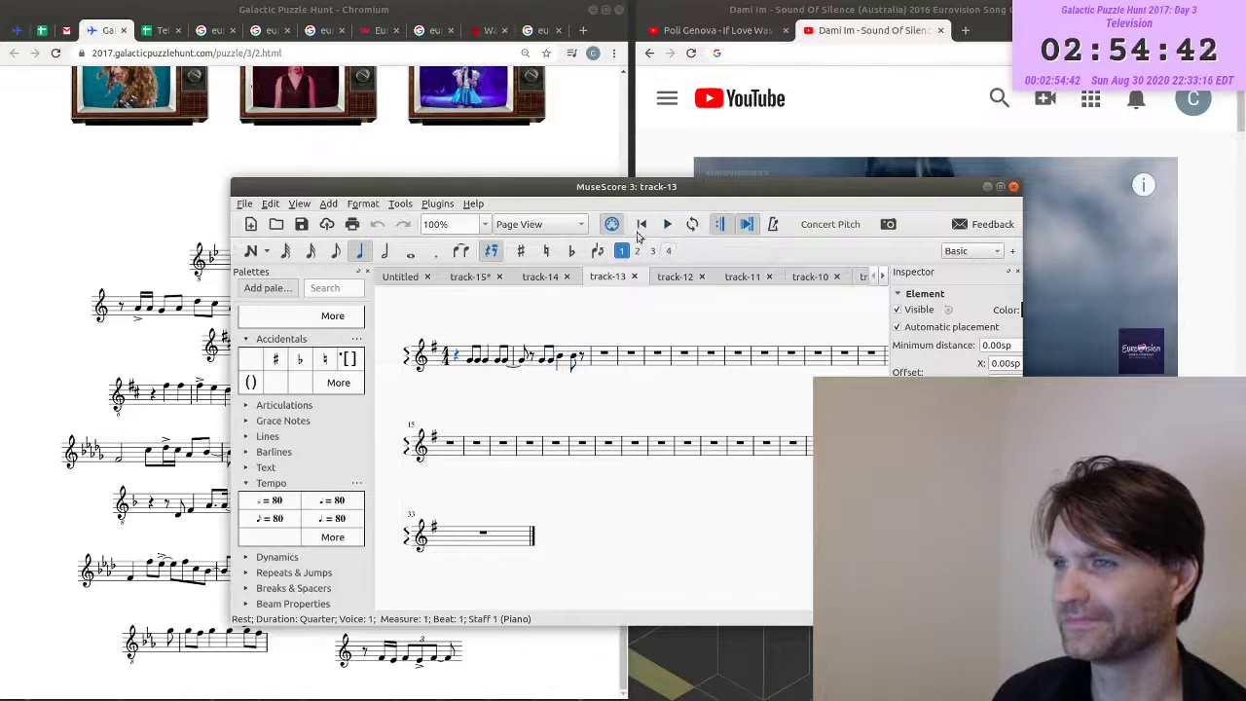
- Pause Dami Im's Sound Of Silence on YouTube and replay track-13 in MuseScore to compare the melodies again
click(710, 168)
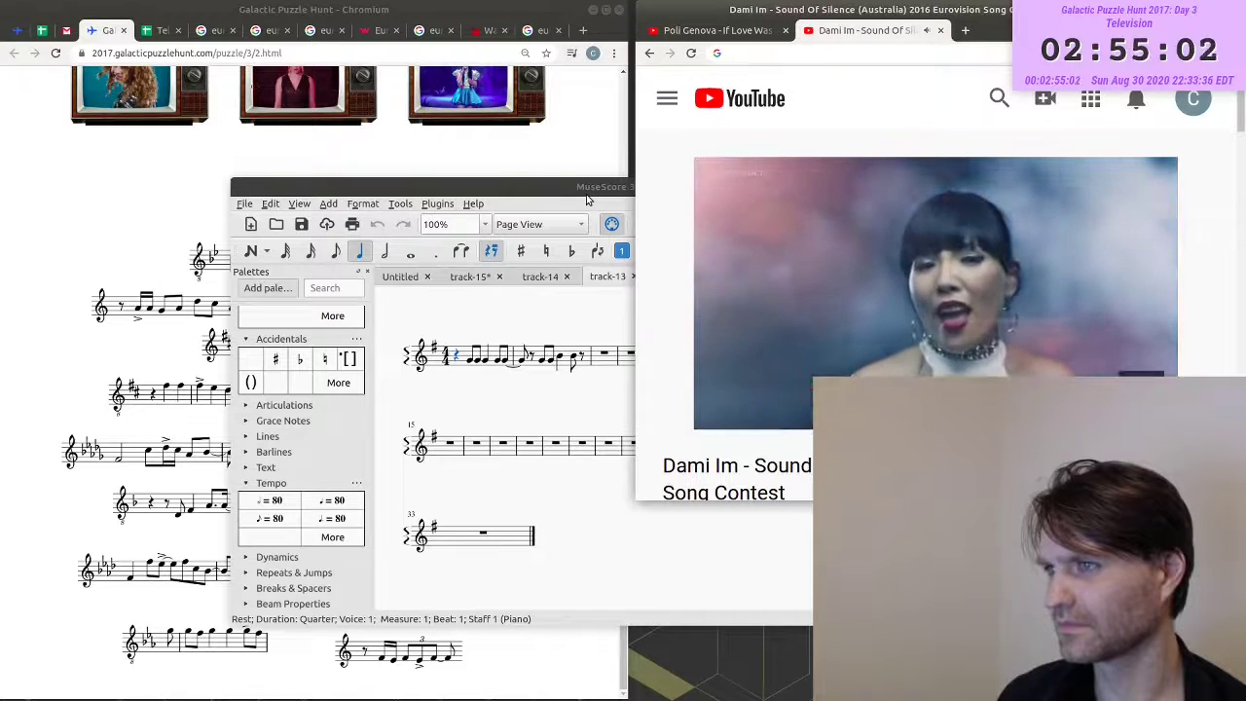
key(space)
click(587, 209)
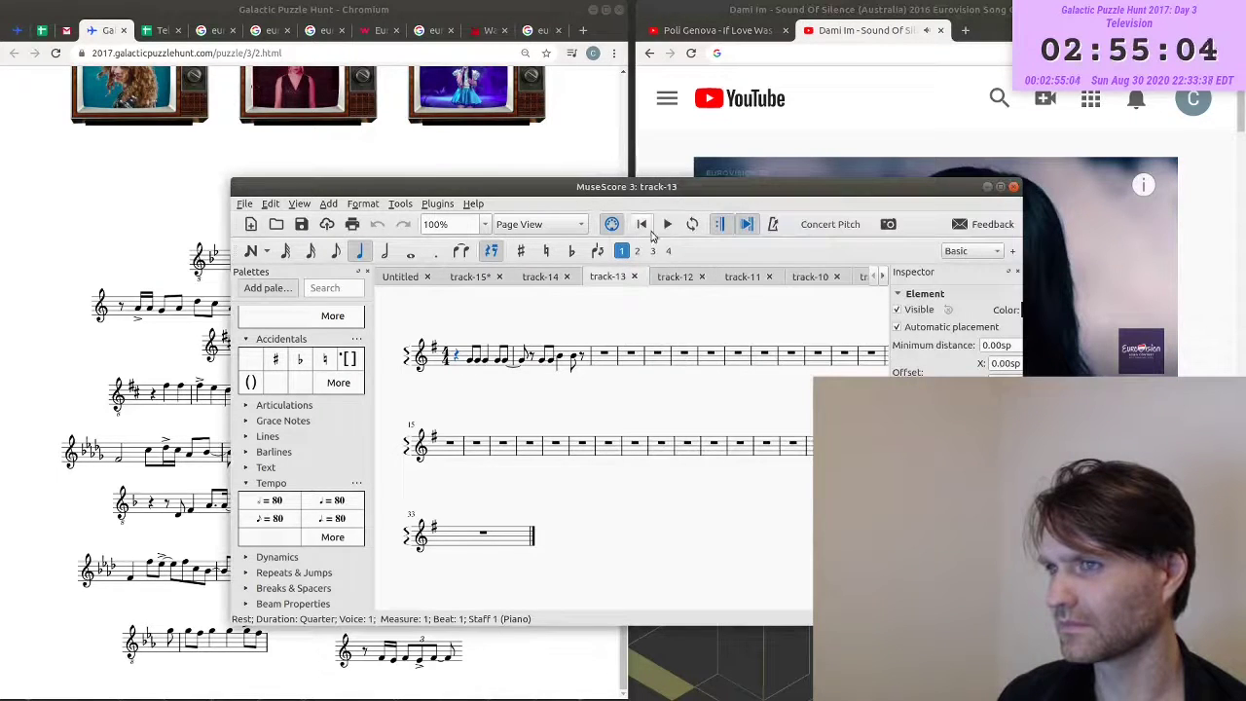
click(666, 224)
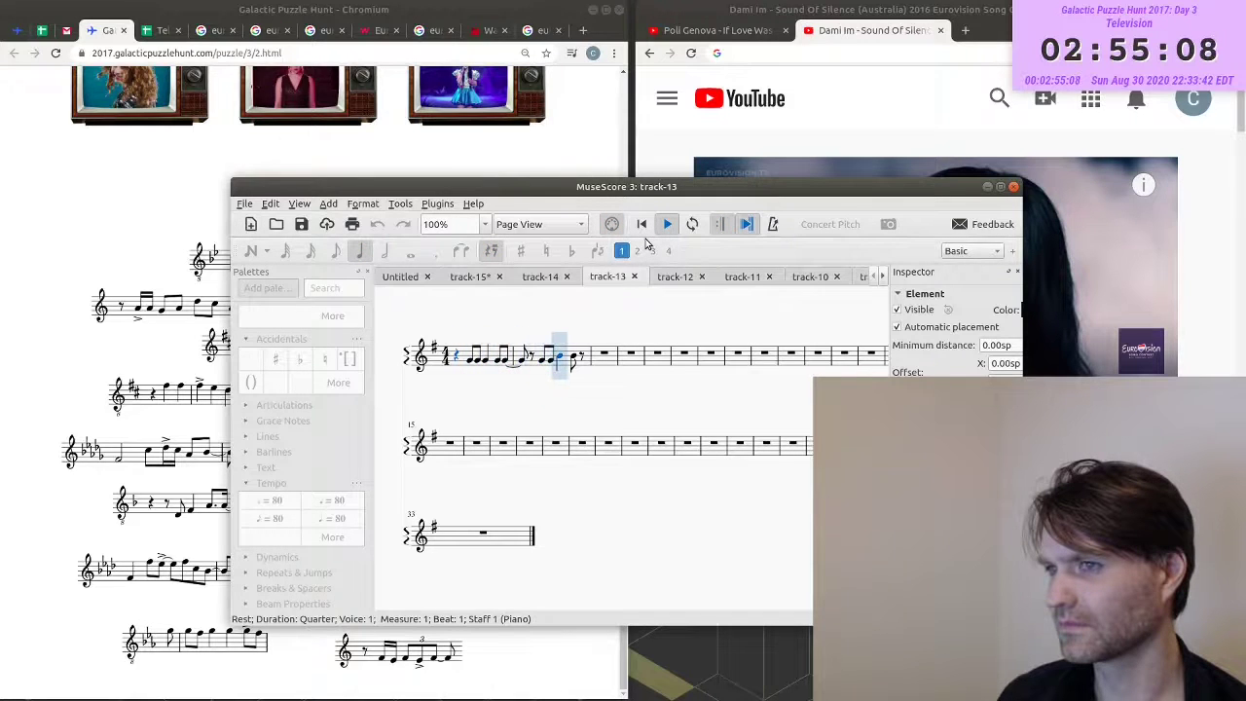
key(space)
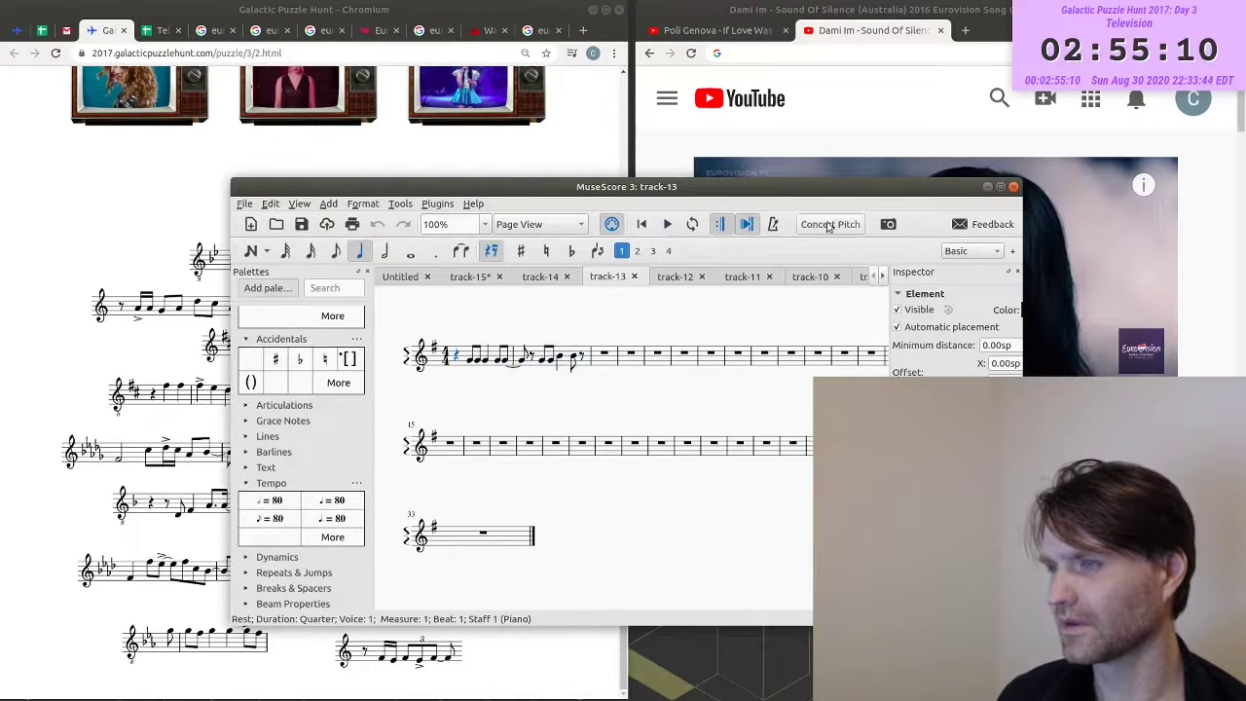
click(858, 13)
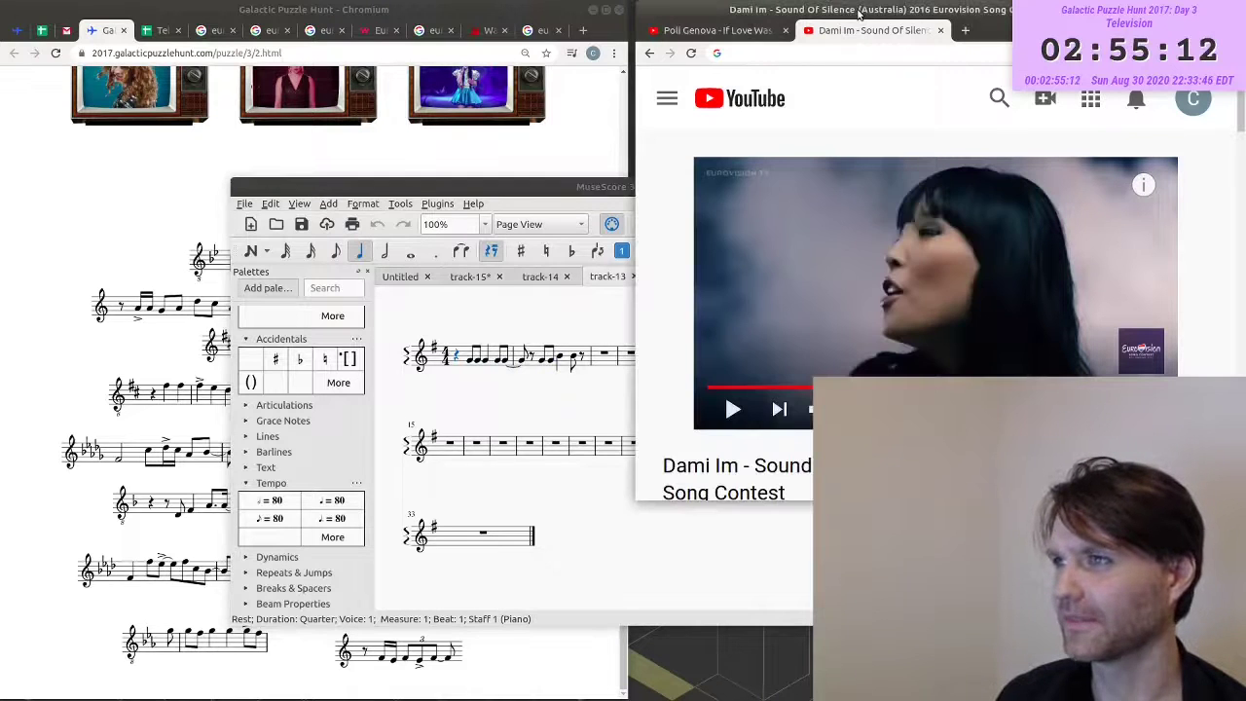
key(alt+Tab)
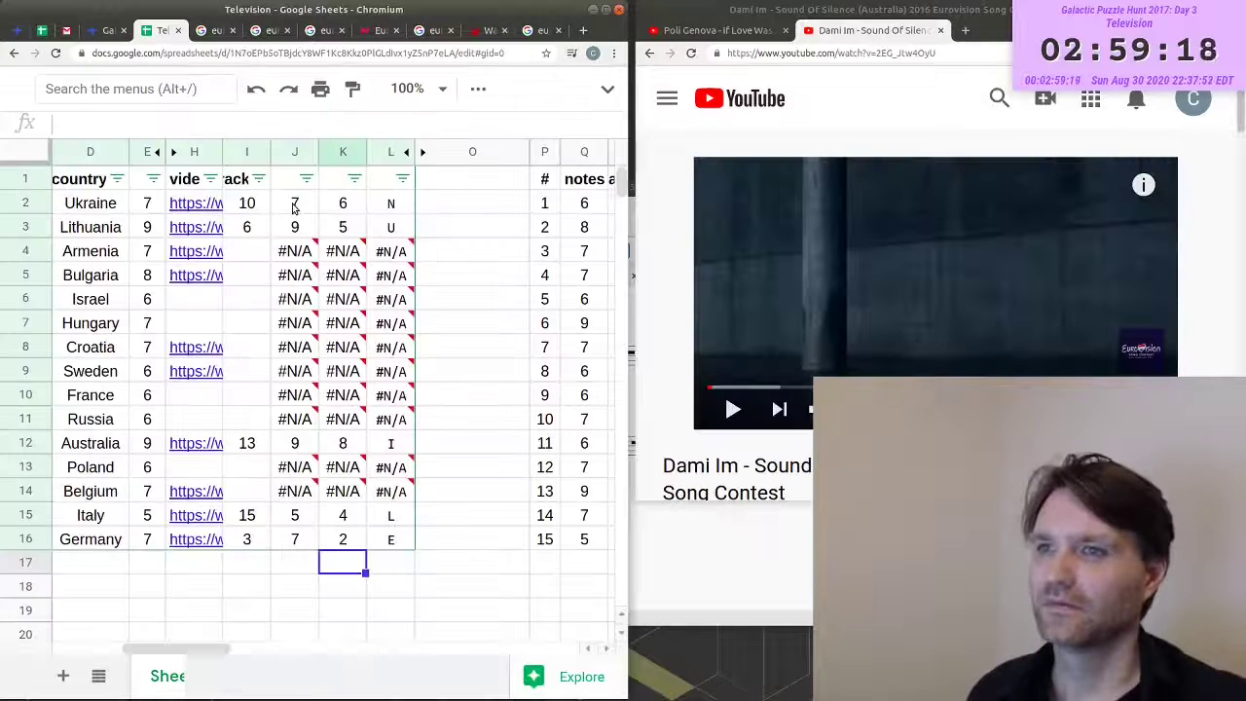
- Compare the looked-up note counts with the country-name lengths, and the accent column with the country names
click(295, 204)
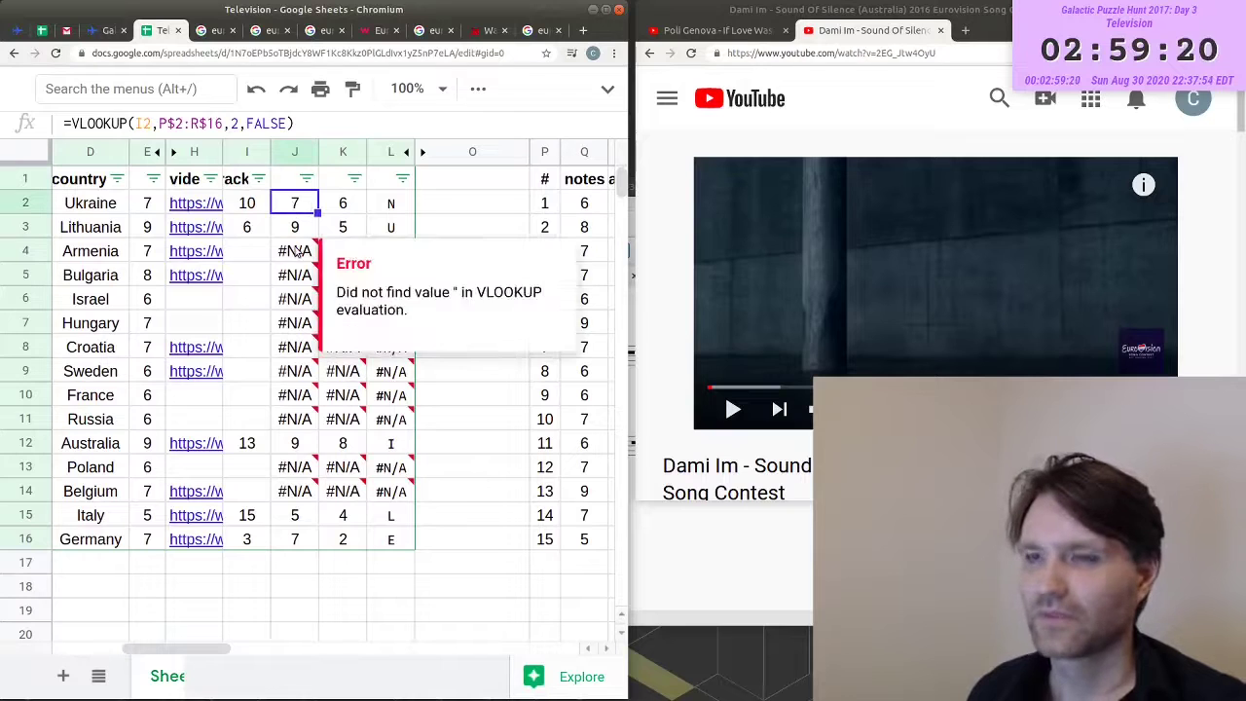
click(458, 206)
click(295, 150)
ctrl+click(147, 150)
click(342, 151)
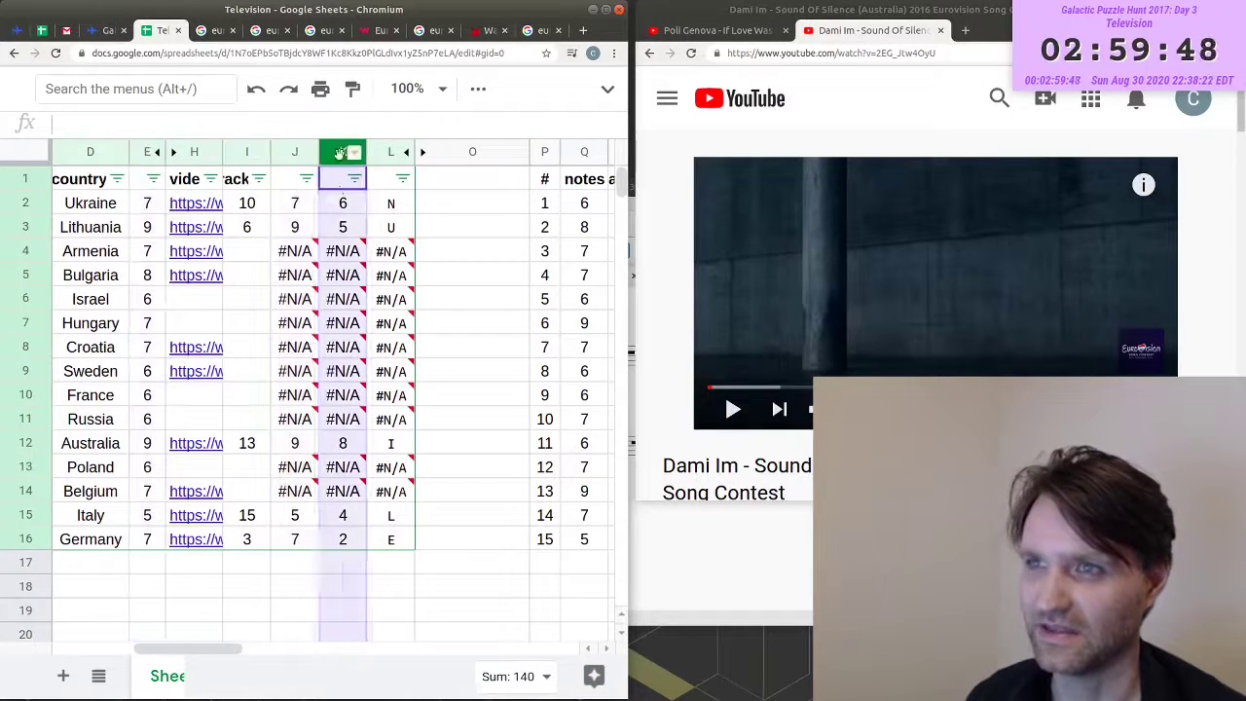
ctrl+click(90, 152)
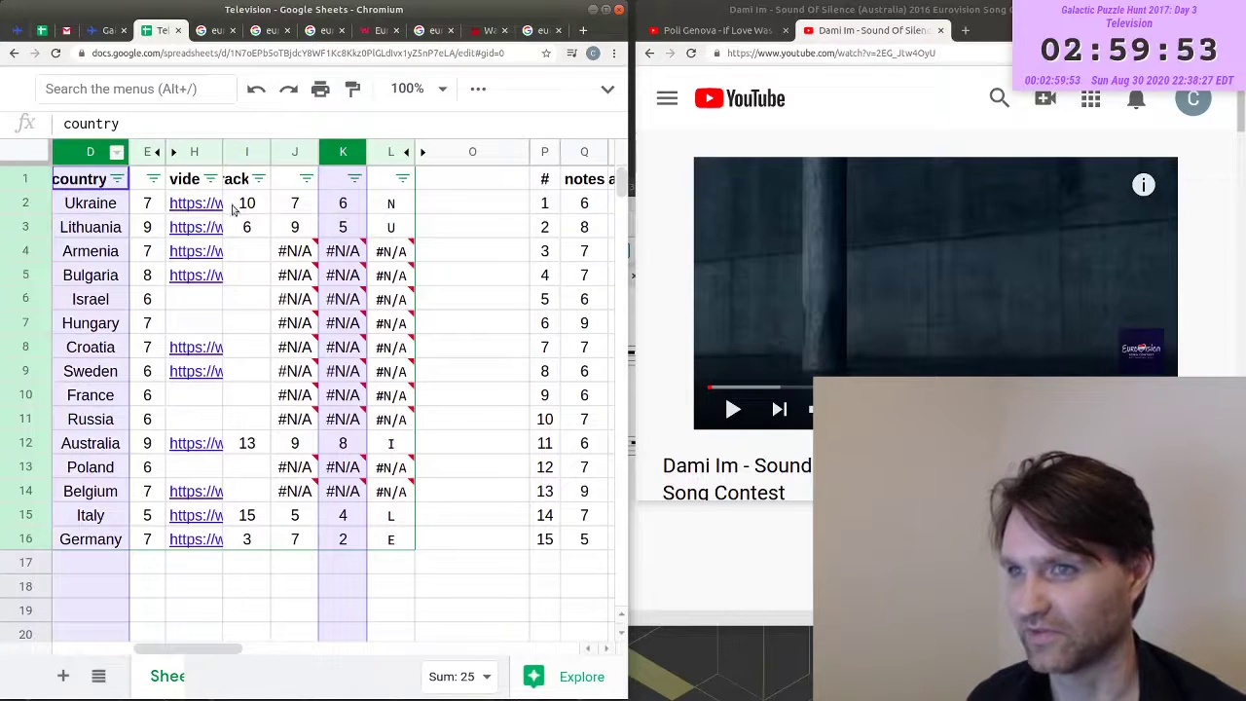
- Examine how the Ukraine row looks up its track data and extracts a letter from the country name
click(234, 204)
click(297, 210)
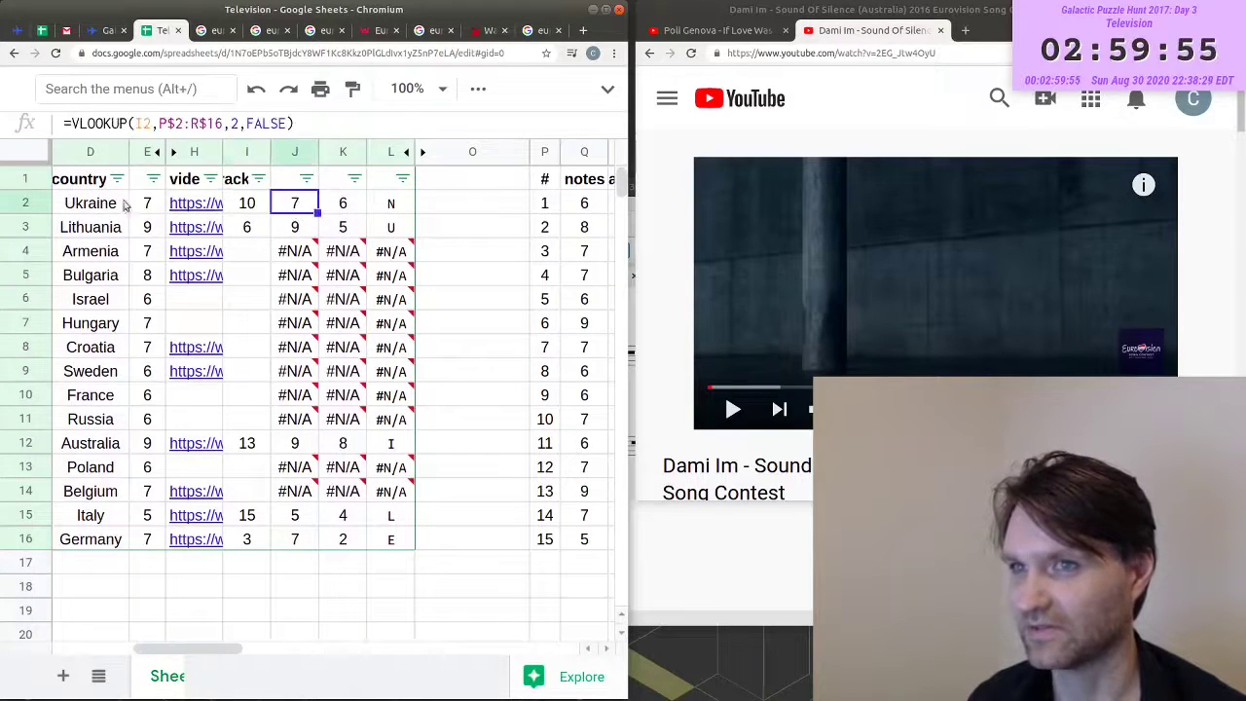
click(74, 208)
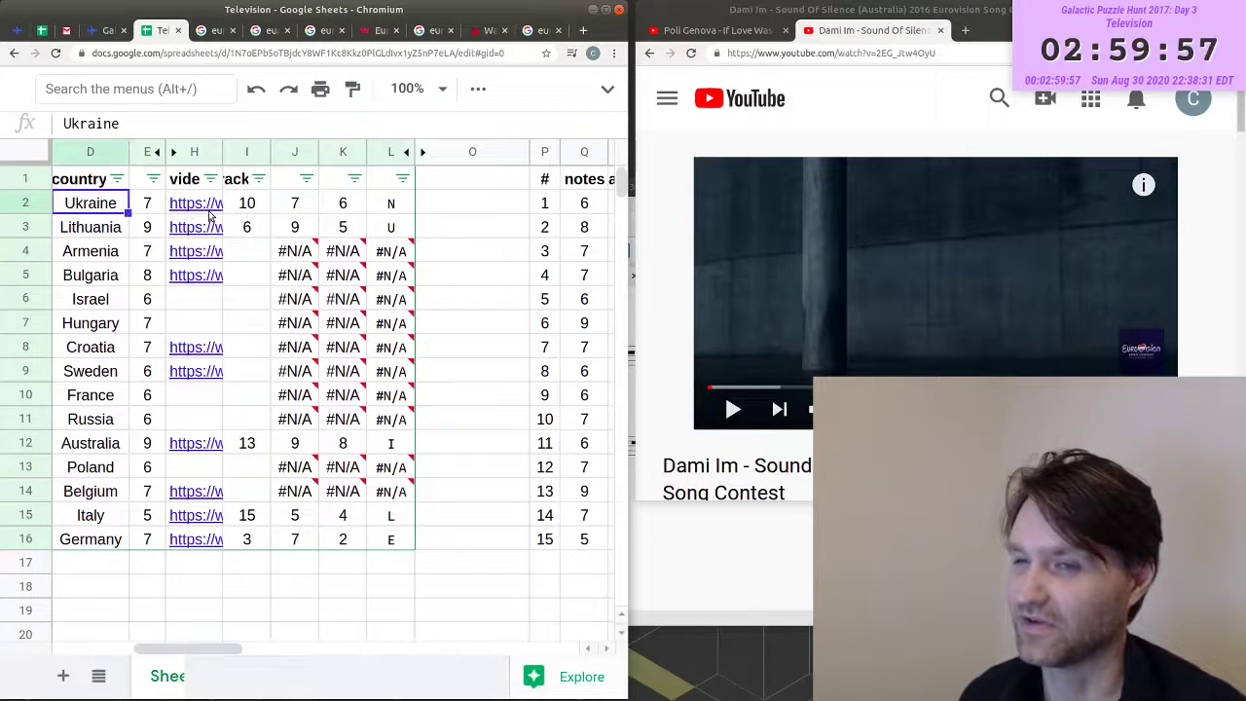
click(343, 212)
click(389, 211)
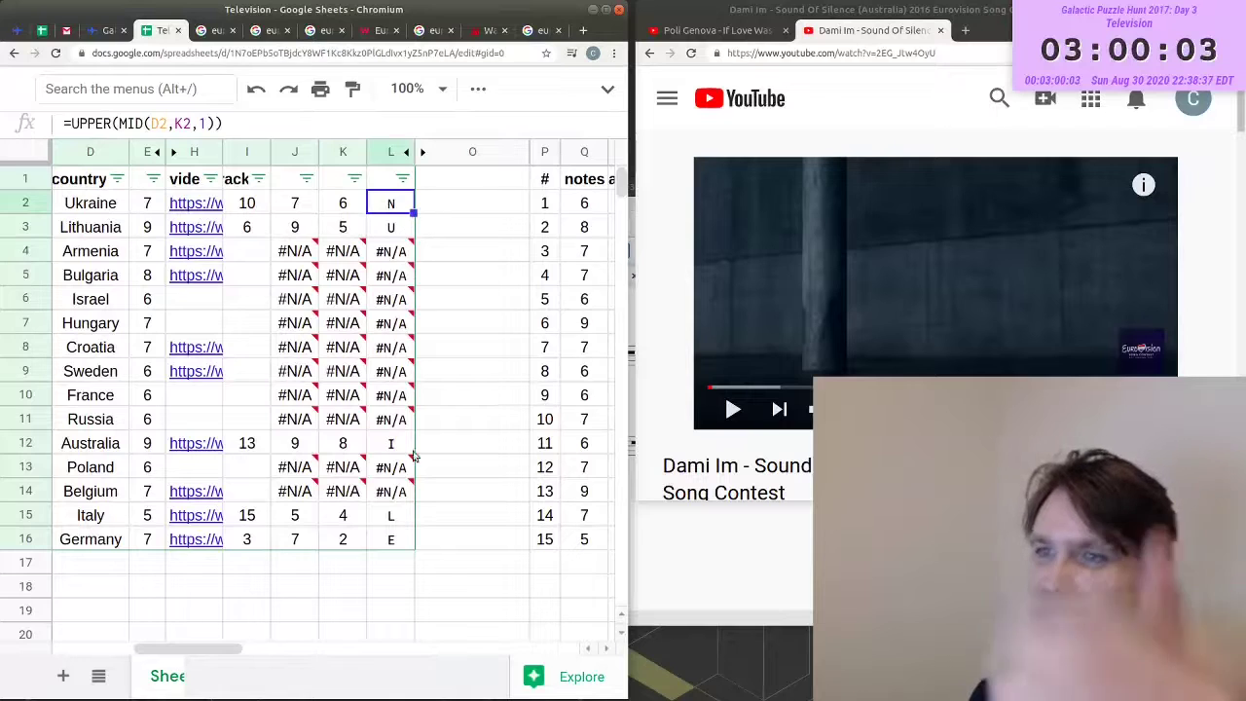
mouse_move(409, 494)
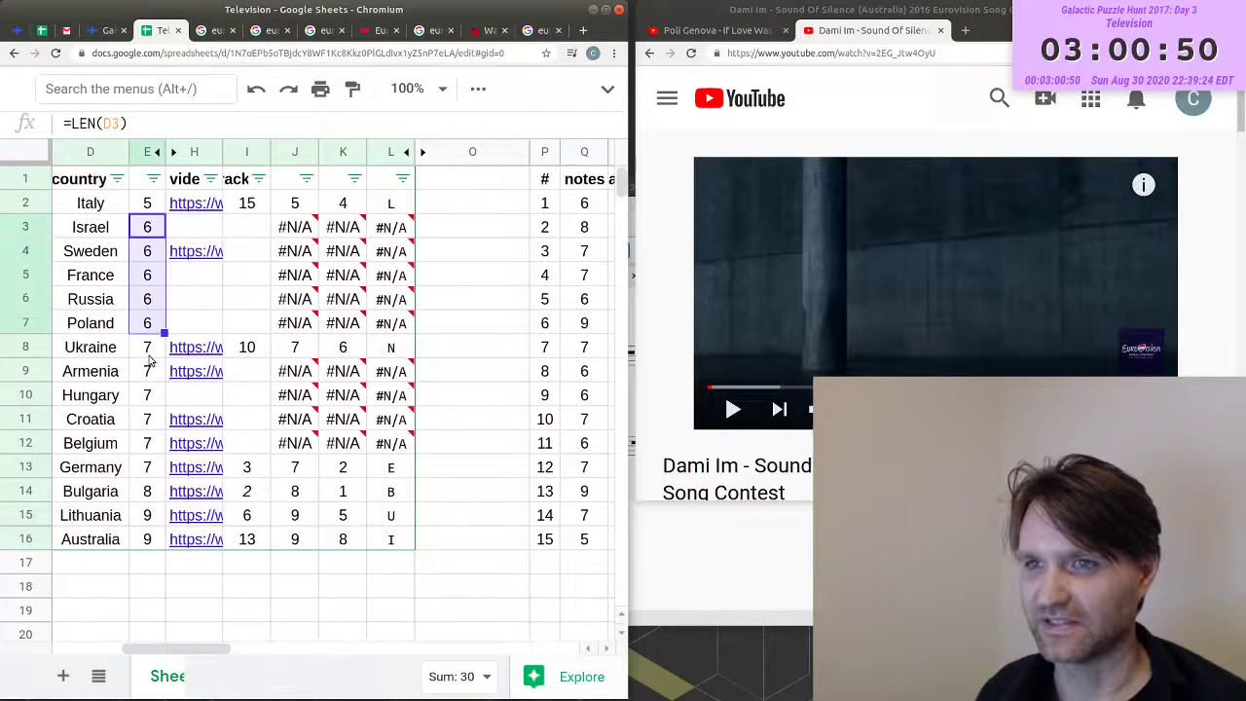
- Highlight the seven-letter country lengths and the six-letter ones for Israel, Sweden, France, Russia and Poland to review the candidates
drag(149, 356, 147, 467)
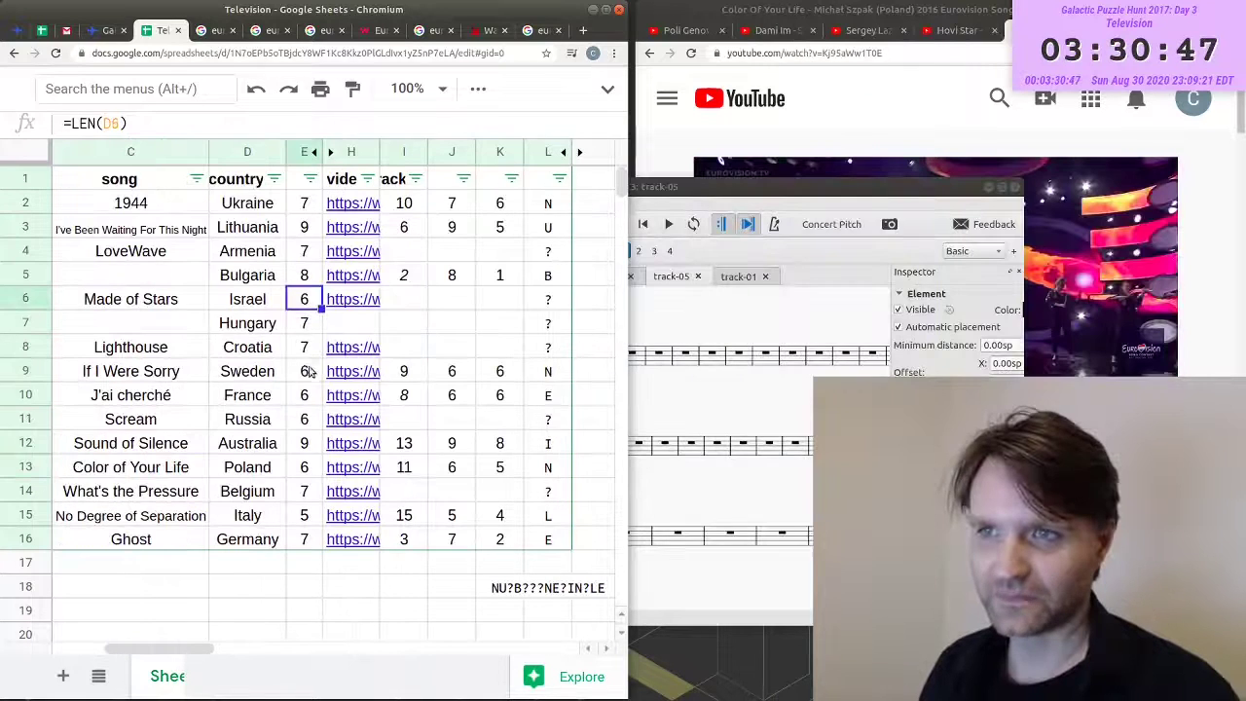
ctrl+click(308, 373)
ctrl+click(306, 396)
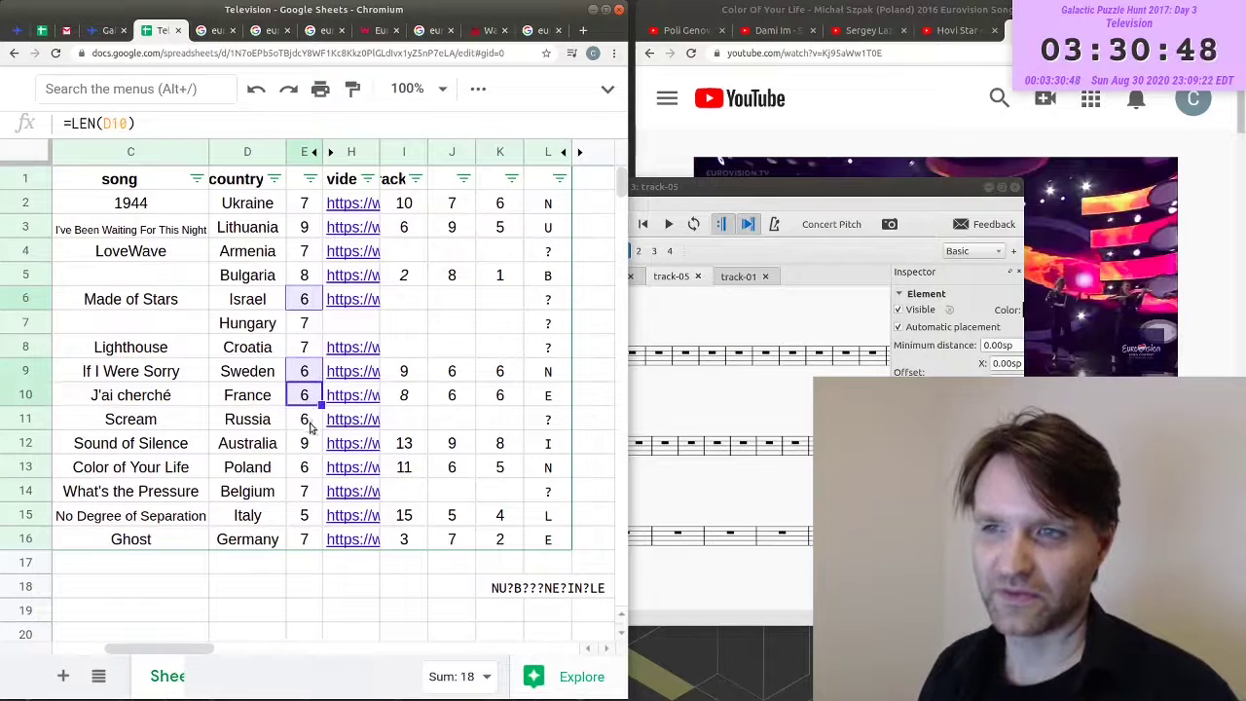
ctrl+click(306, 420)
ctrl+click(306, 468)
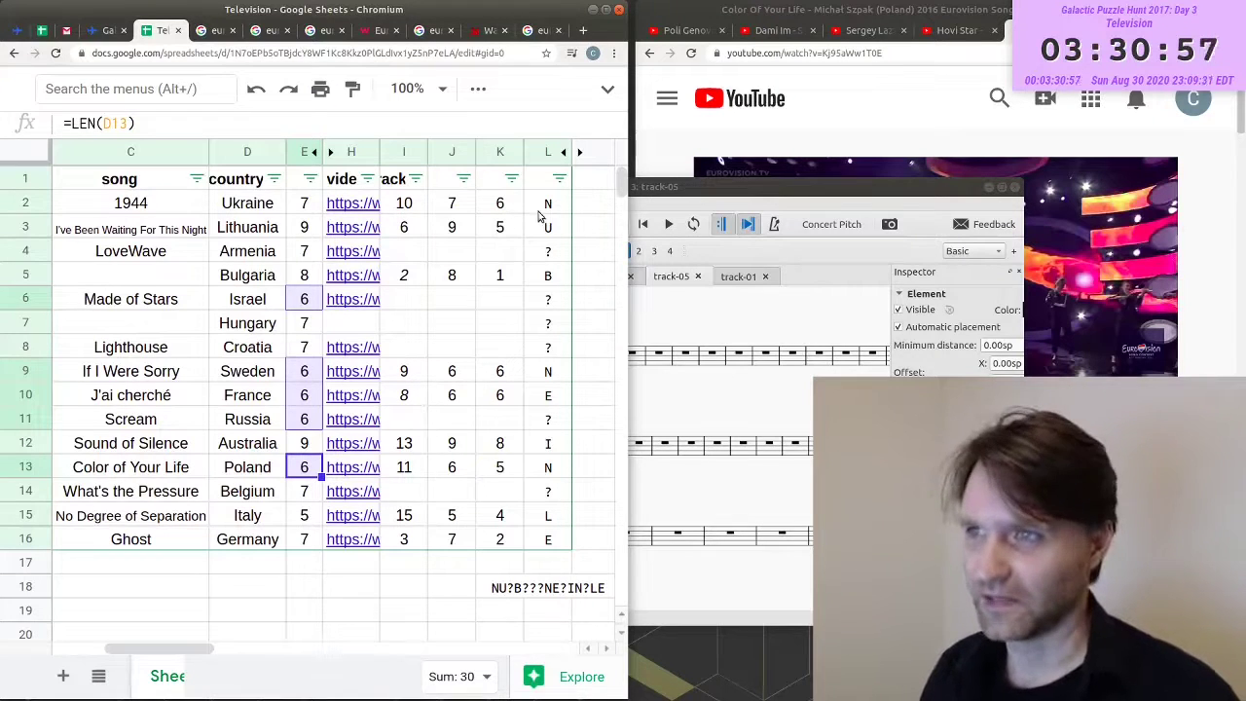
- Review the extracted-letter column alongside the assigned track numbers and Armenia's country-name length to see which matches are missing
drag(548, 206, 558, 545)
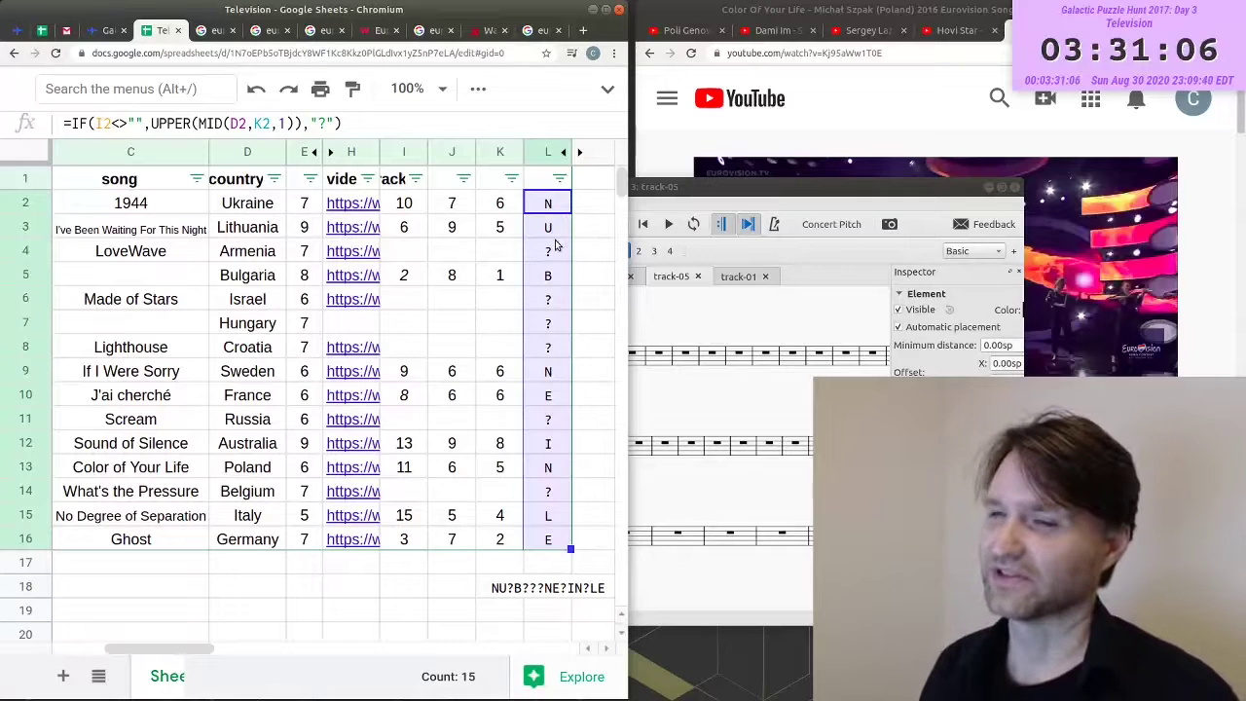
click(404, 202)
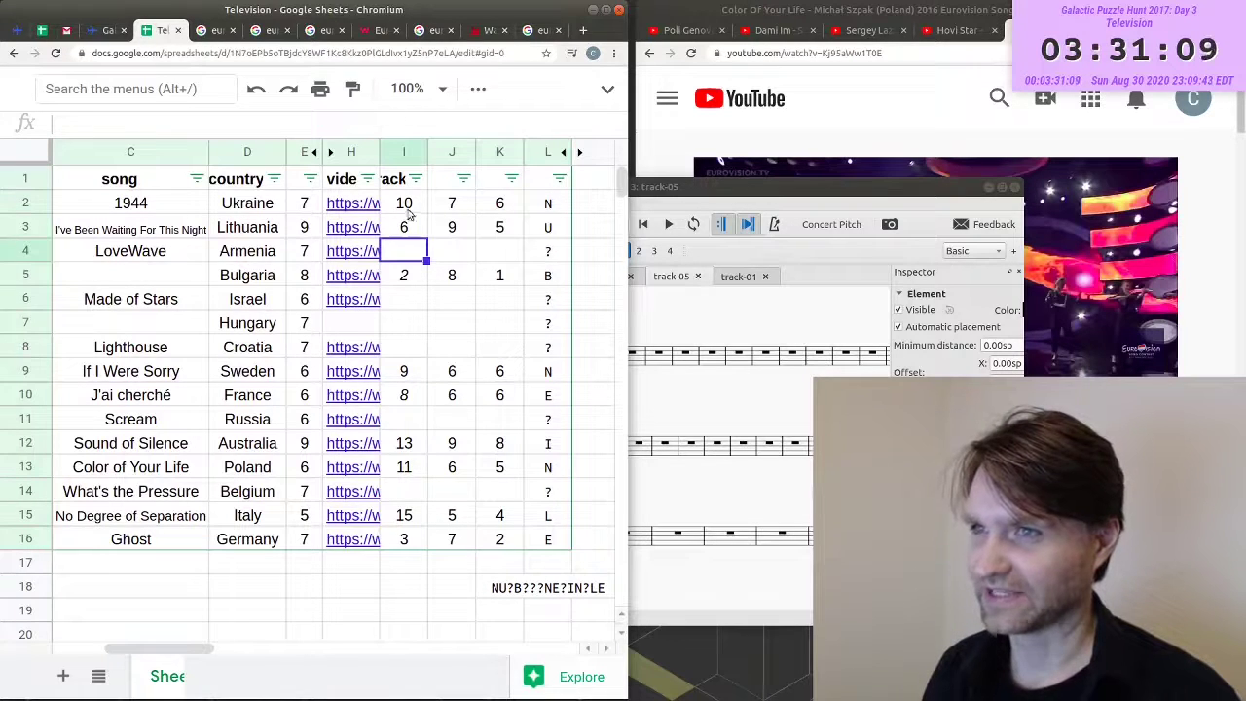
shift+click(403, 299)
shift+click(402, 511)
shift+click(408, 538)
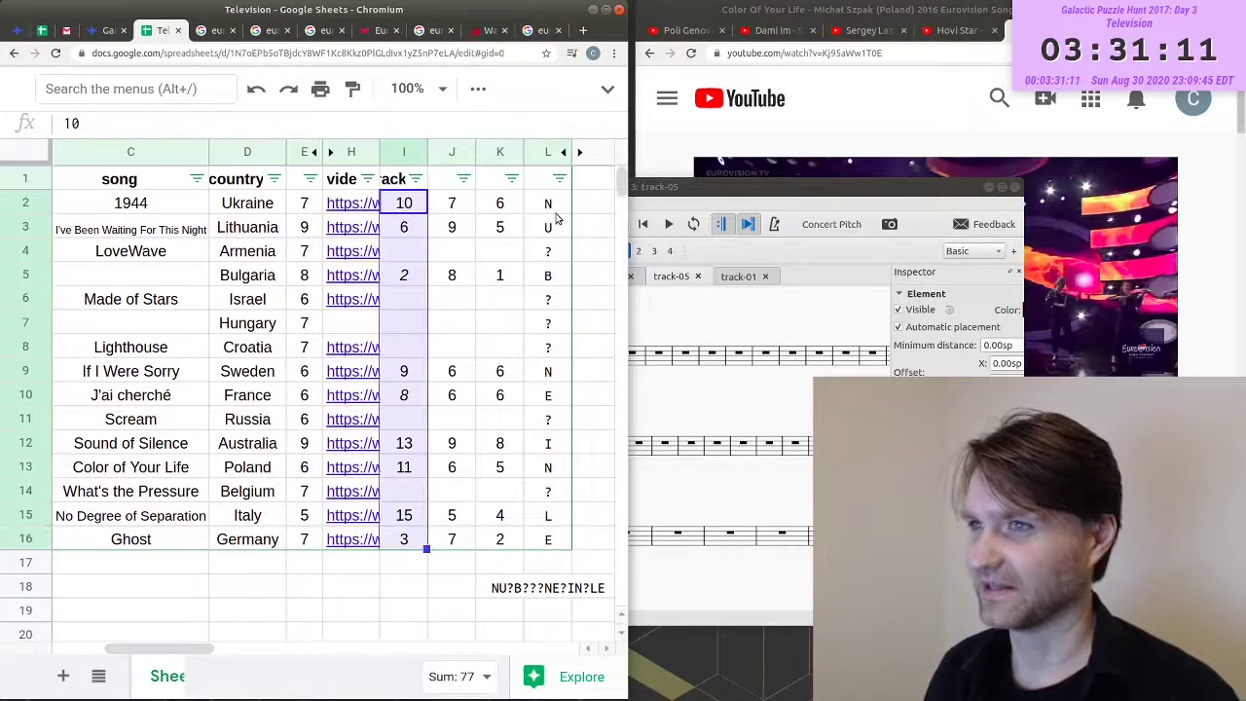
drag(556, 209, 559, 538)
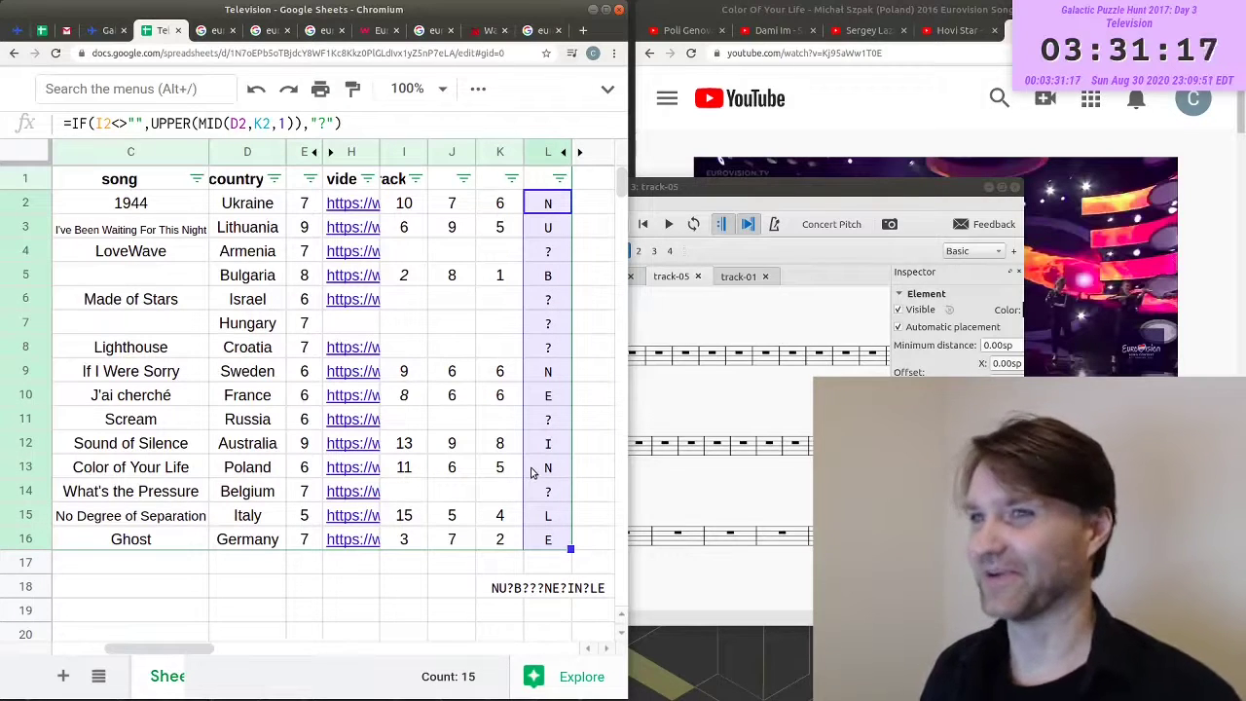
click(303, 253)
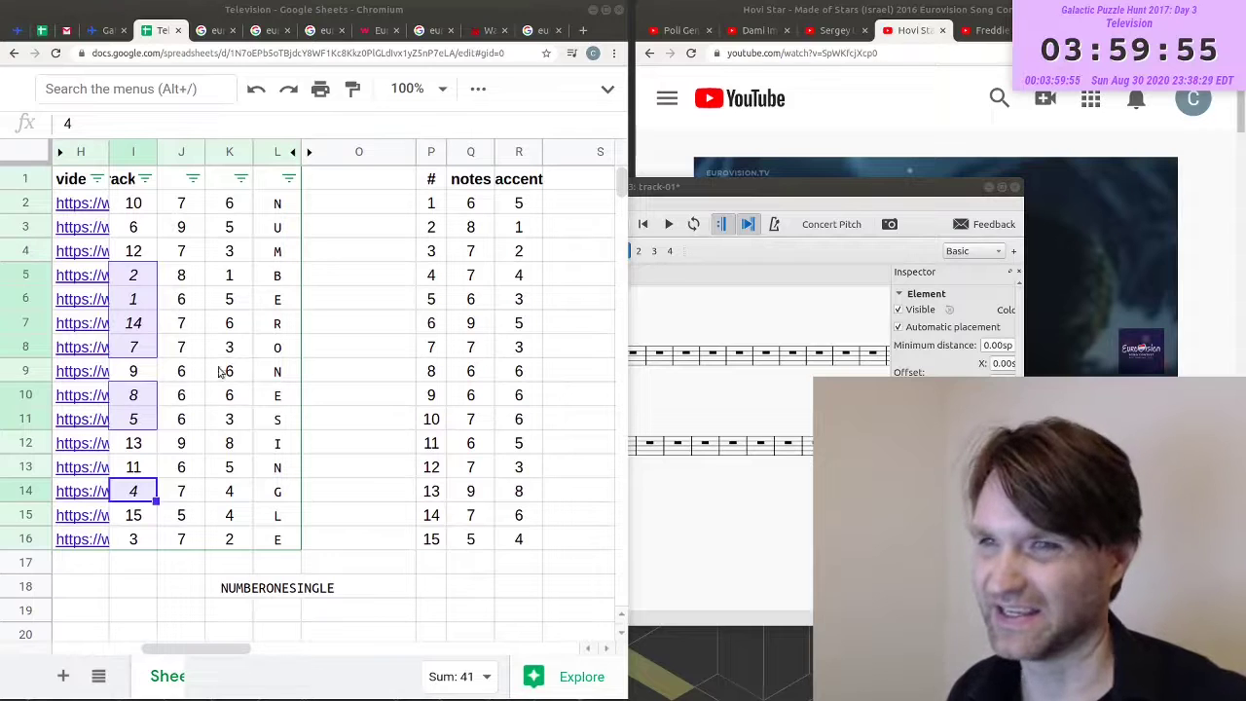
- Submit NUMBERONESINGLE as the answer guess on the Television puzzle's spoiler-free answer checker
click(281, 590)
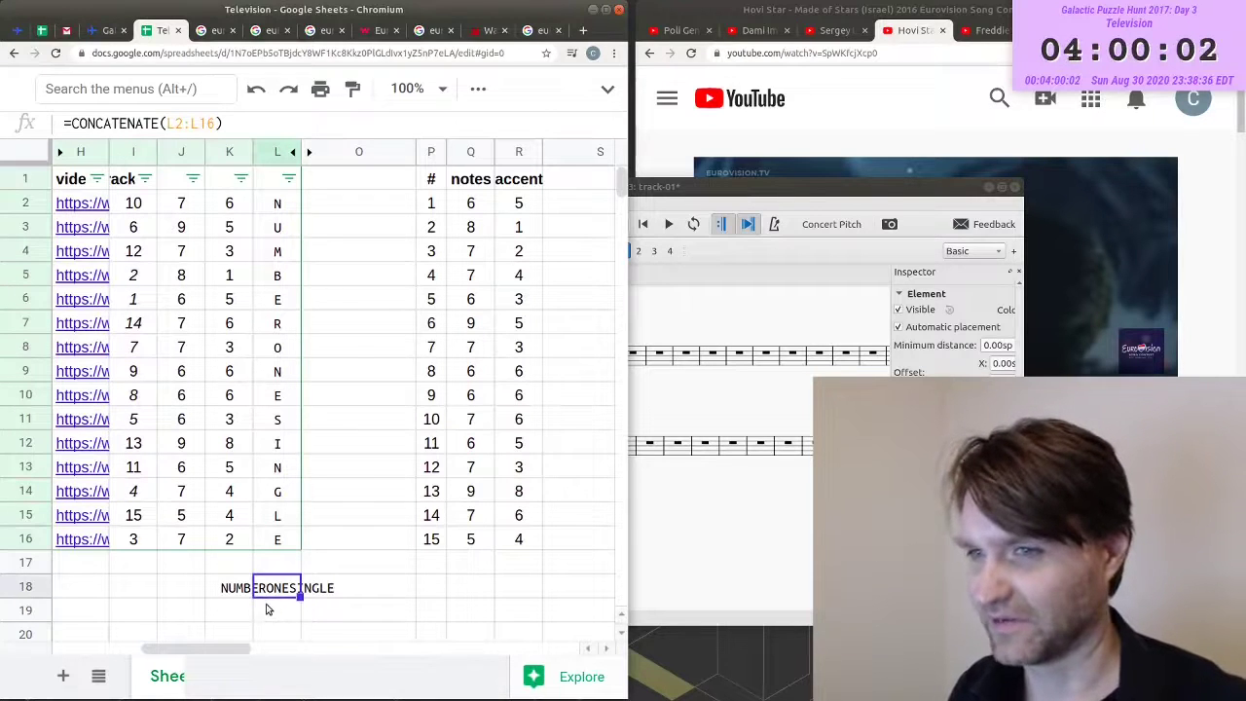
click(269, 609)
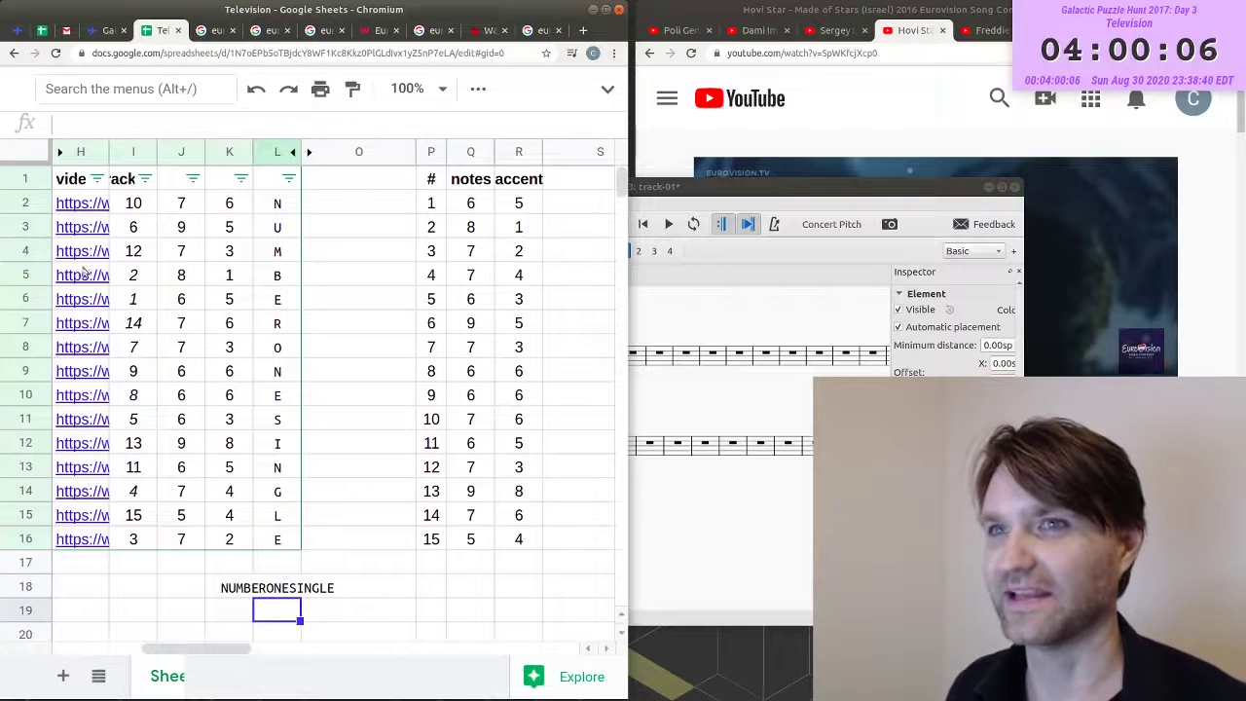
click(107, 30)
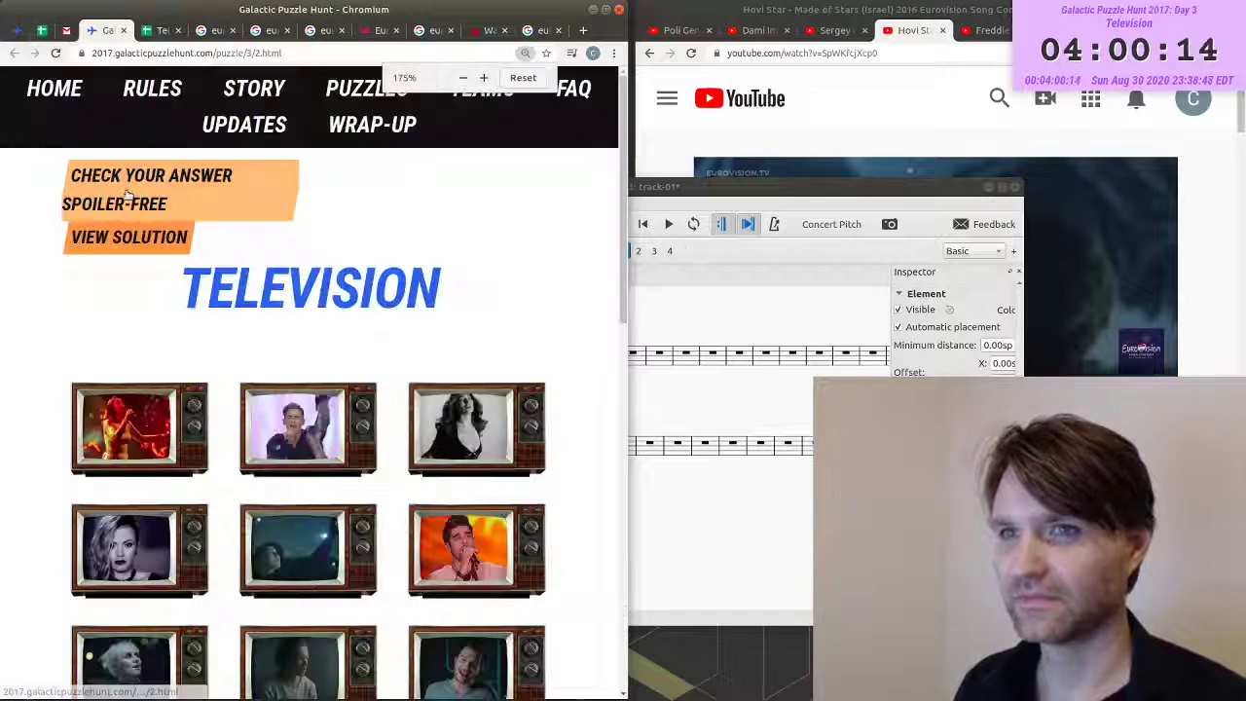
click(134, 205)
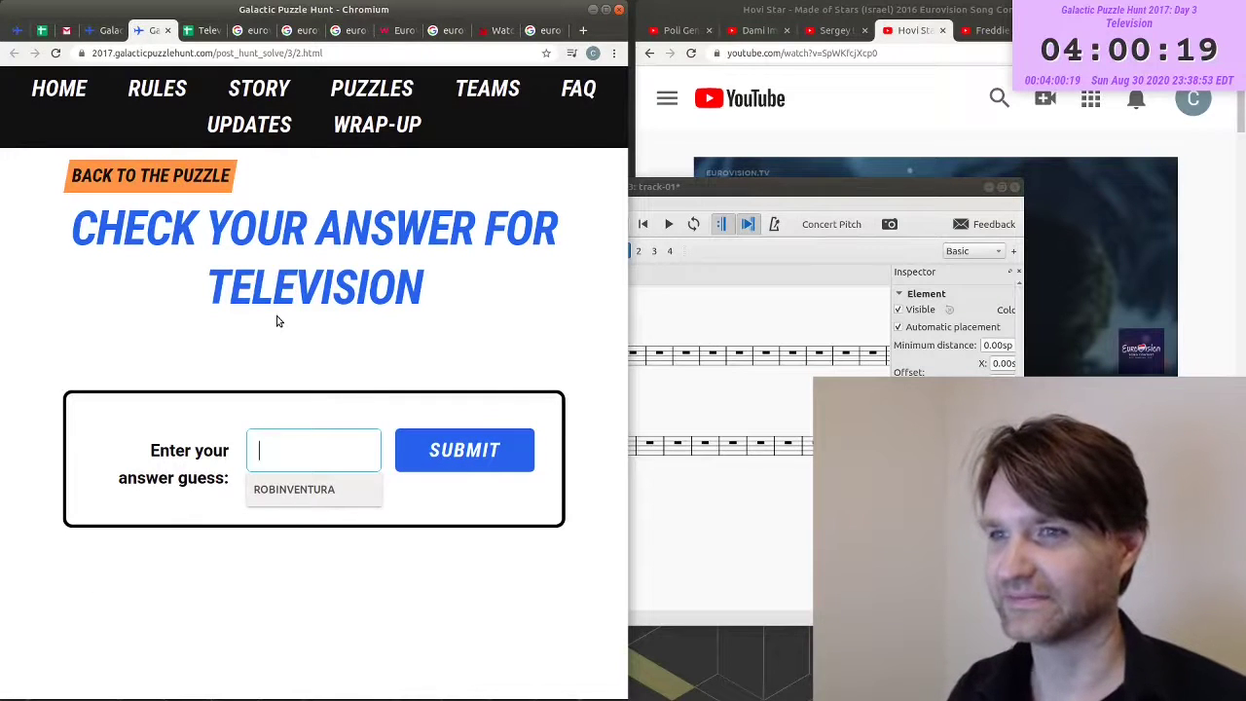
text(NUMBERONESINGLE)
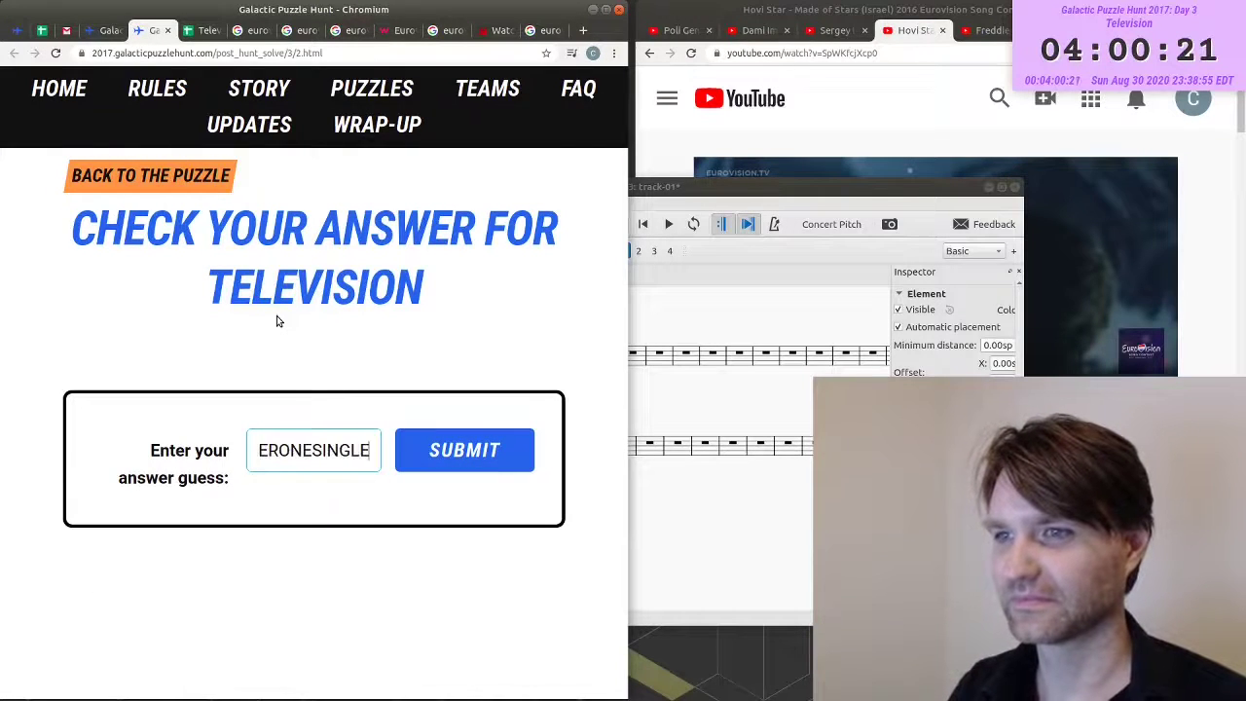
click(425, 434)
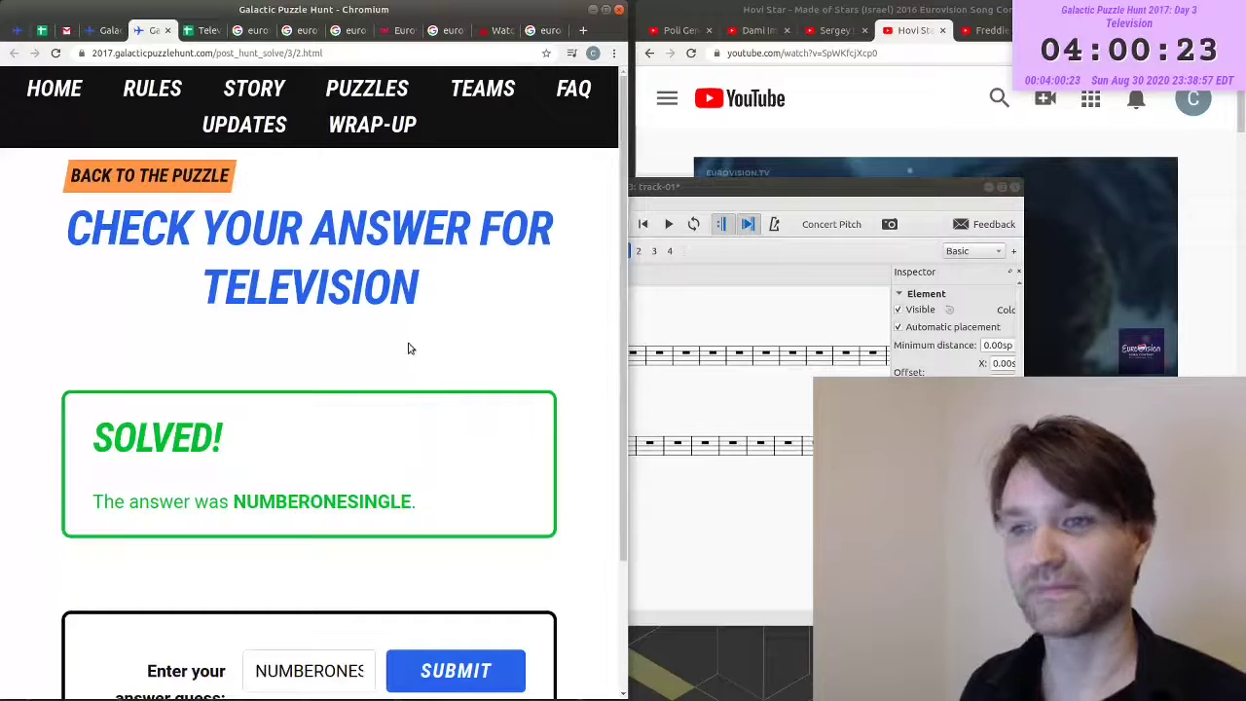
- Read the Television solution page through to the author's notes, highlighting the closing remark about the puzzle being a fun respite
key(ctrl+2)
text(04:00:25)
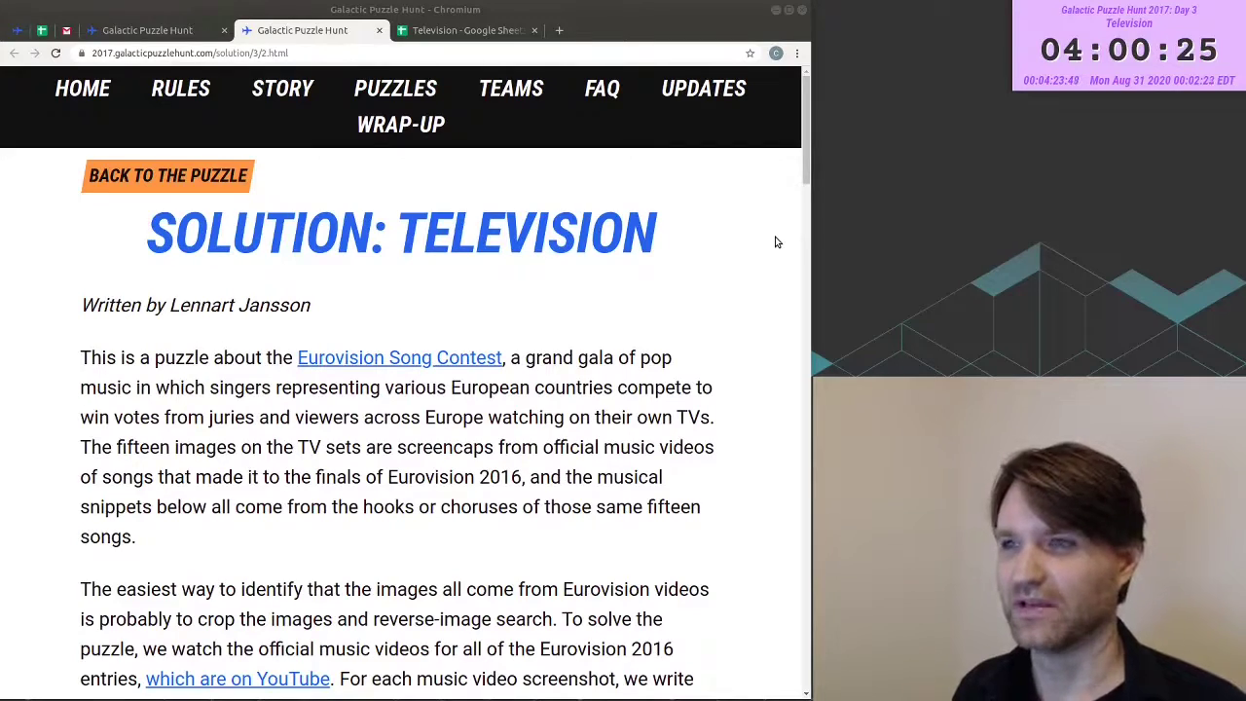
drag(807, 177, 798, 683)
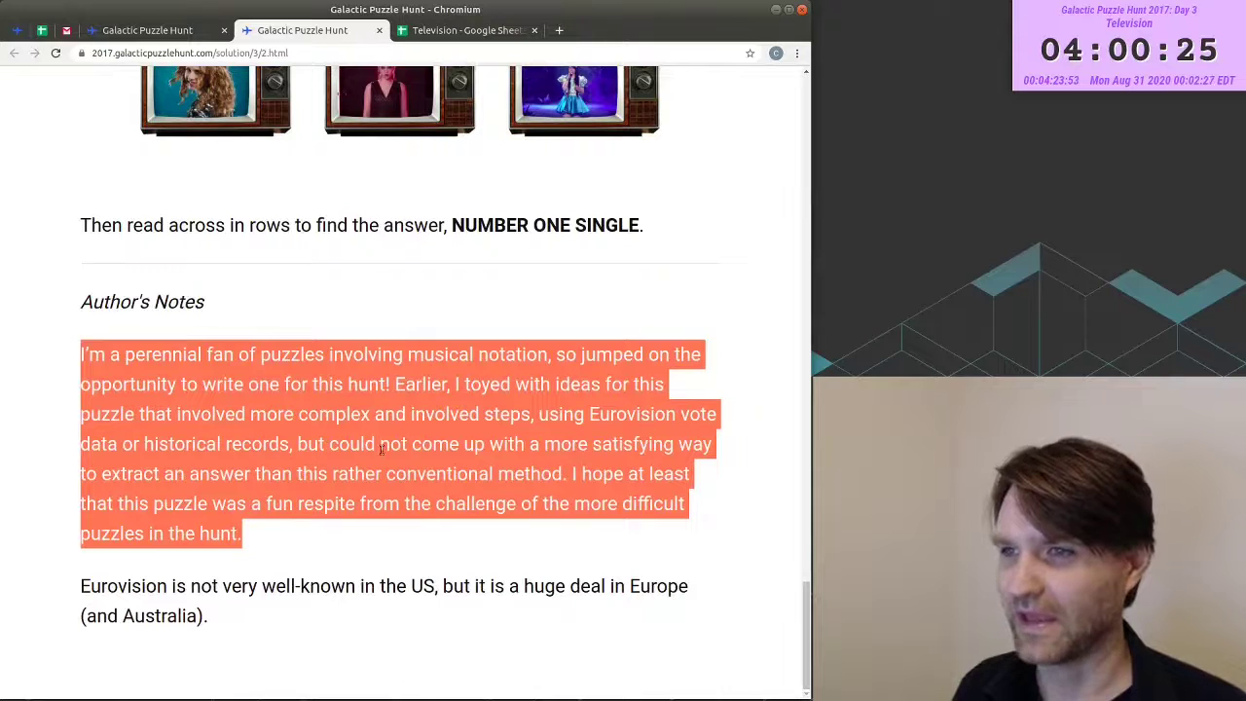
click(341, 541)
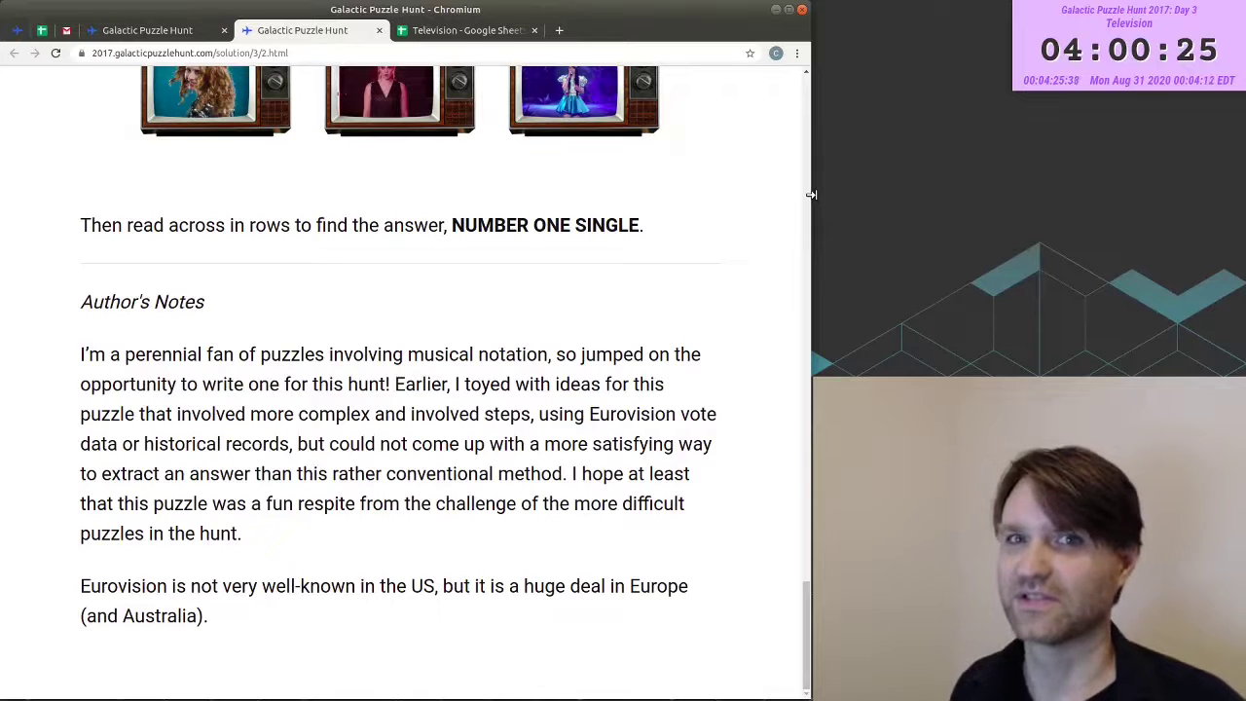
drag(571, 473, 475, 556)
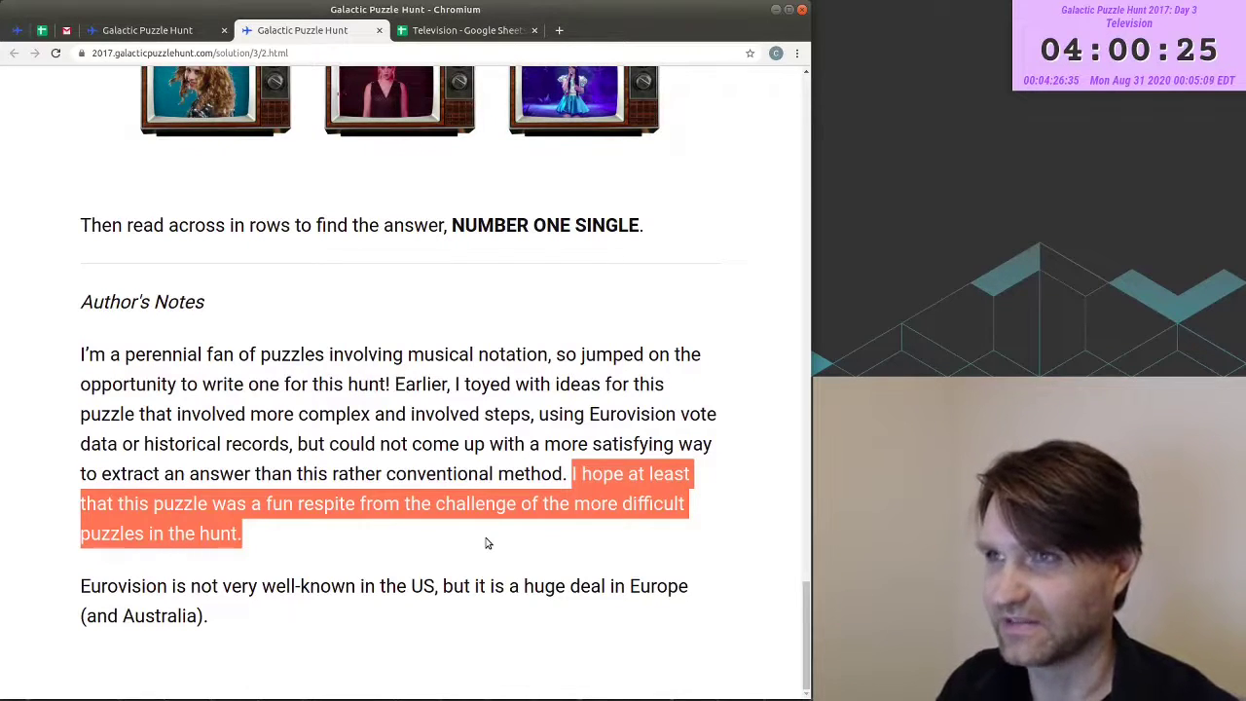
- Review the melody snippets on the Television puzzle page beside the track-01 score in MuseScore
key(ctrl+Page_Up)
drag(806, 142, 806, 552)
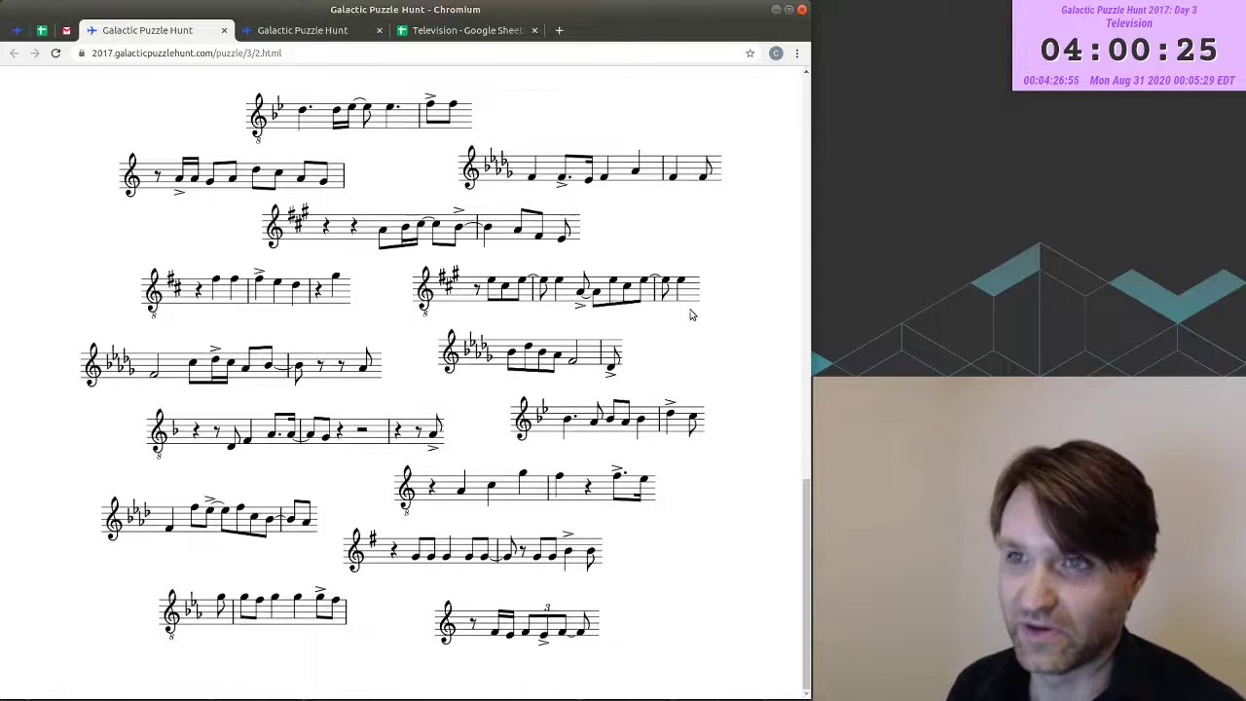
key(alt+Tab)
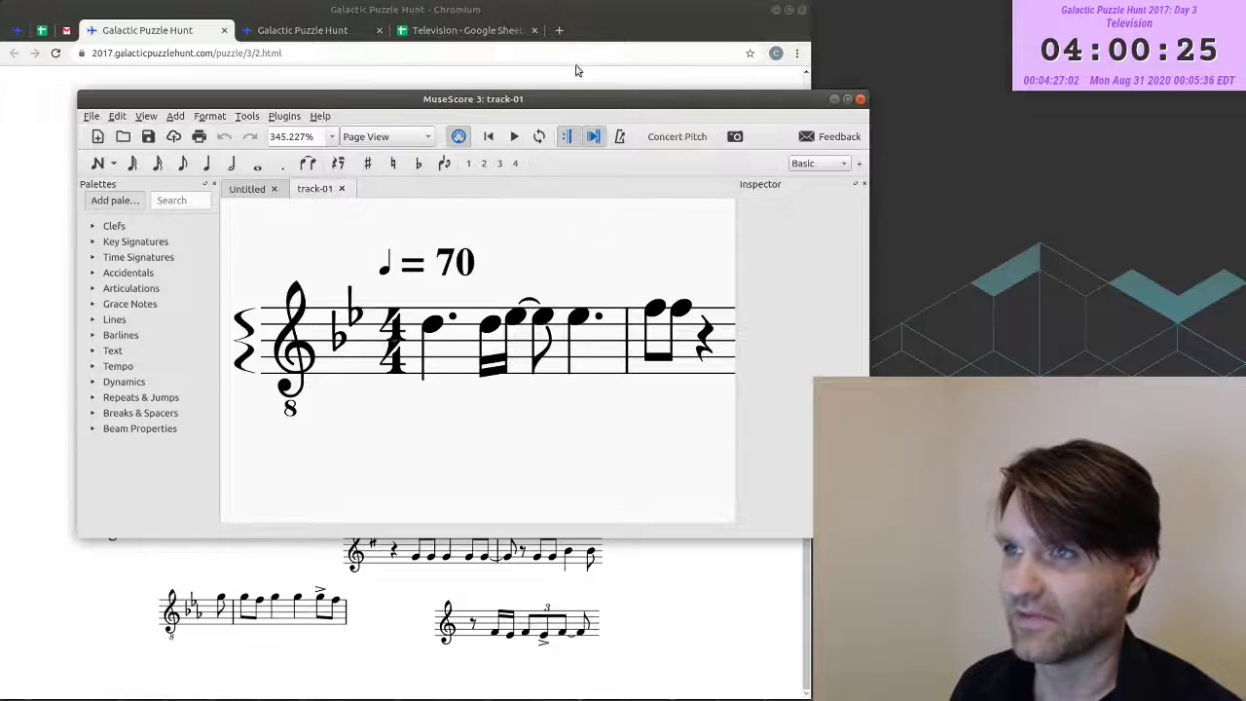
drag(582, 97, 584, 55)
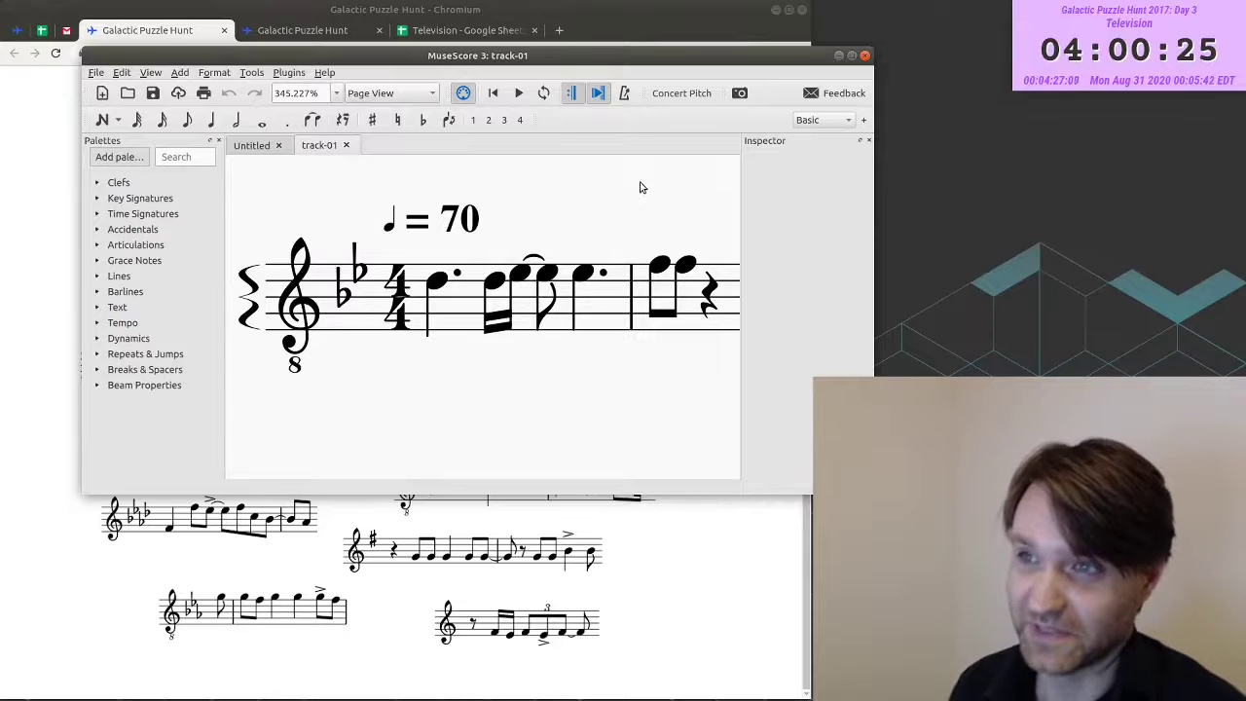
drag(640, 187, 722, 190)
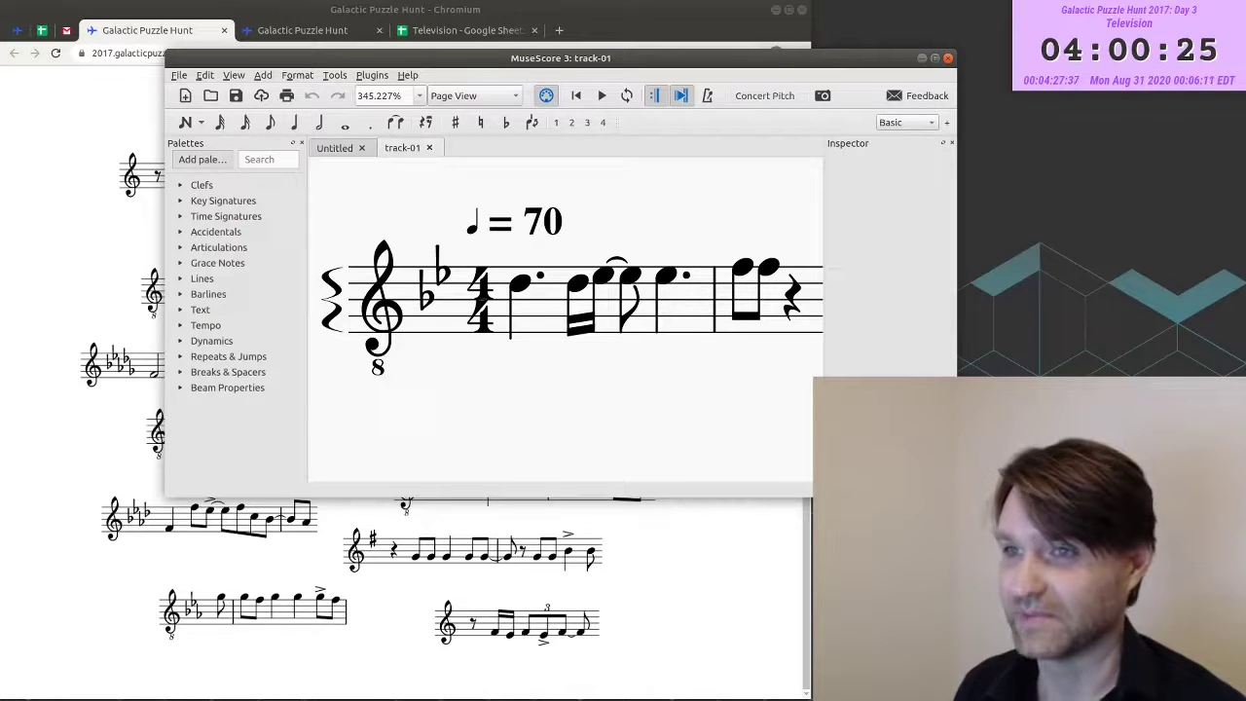
key(alt+Tab)
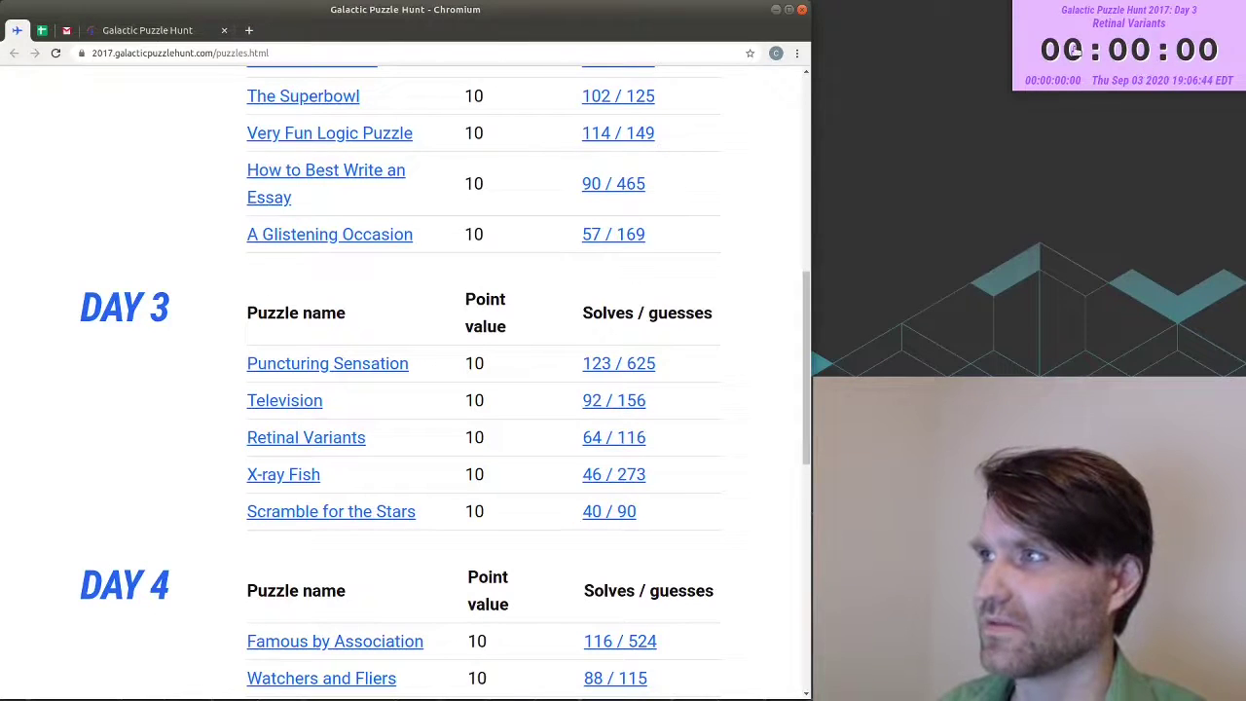
- Bring up the Retinal Variants puzzle and examine its flavor text, creature pictures and letter block
click(136, 33)
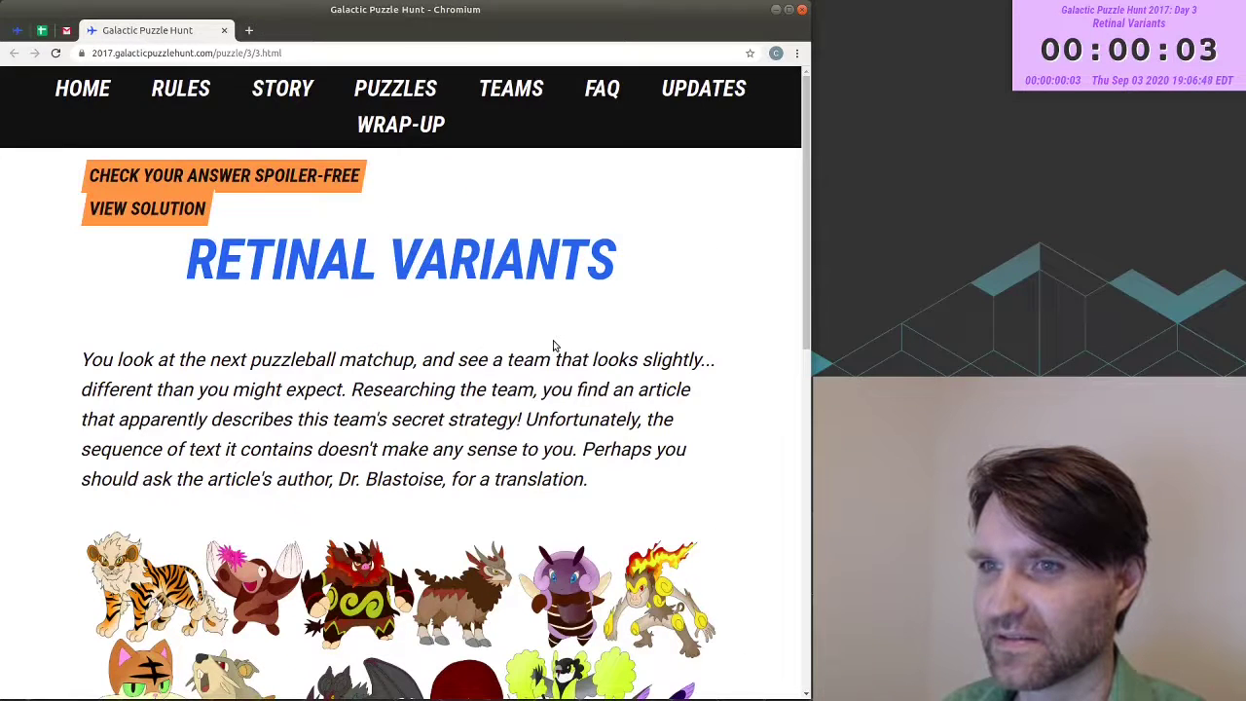
scroll(556, 347, down, 3)
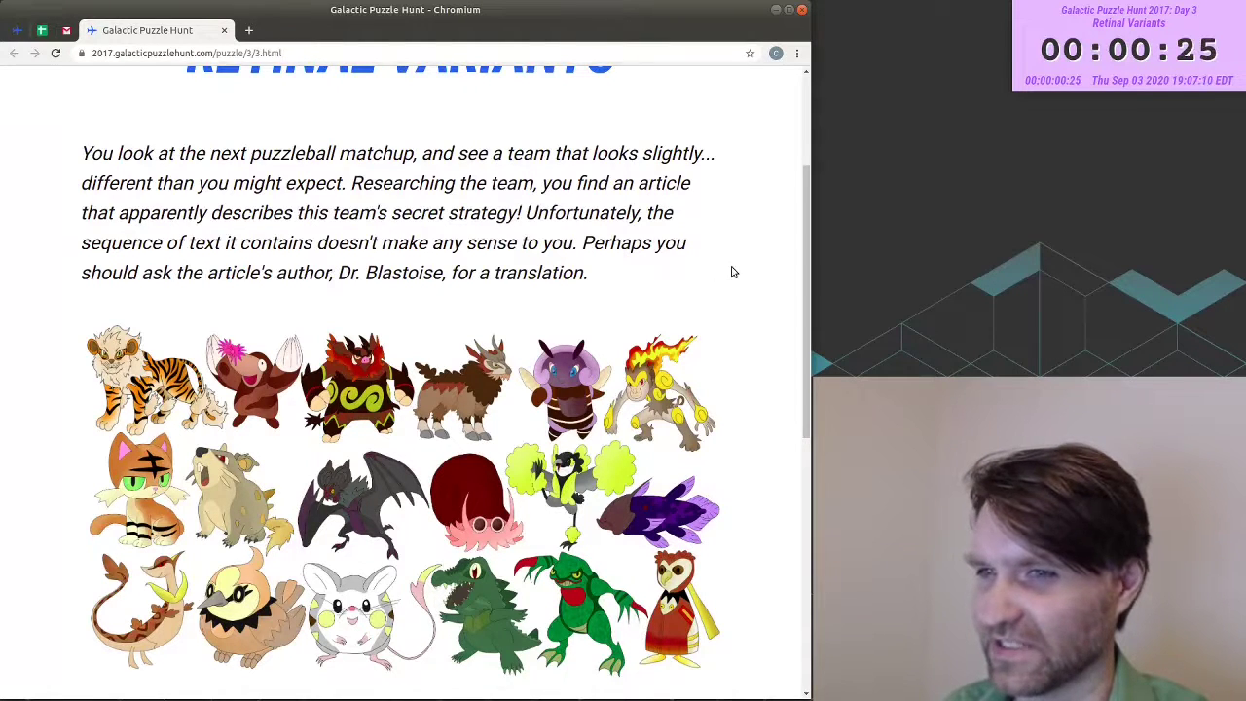
scroll(732, 270, down, 3)
scroll(732, 270, down, 3)
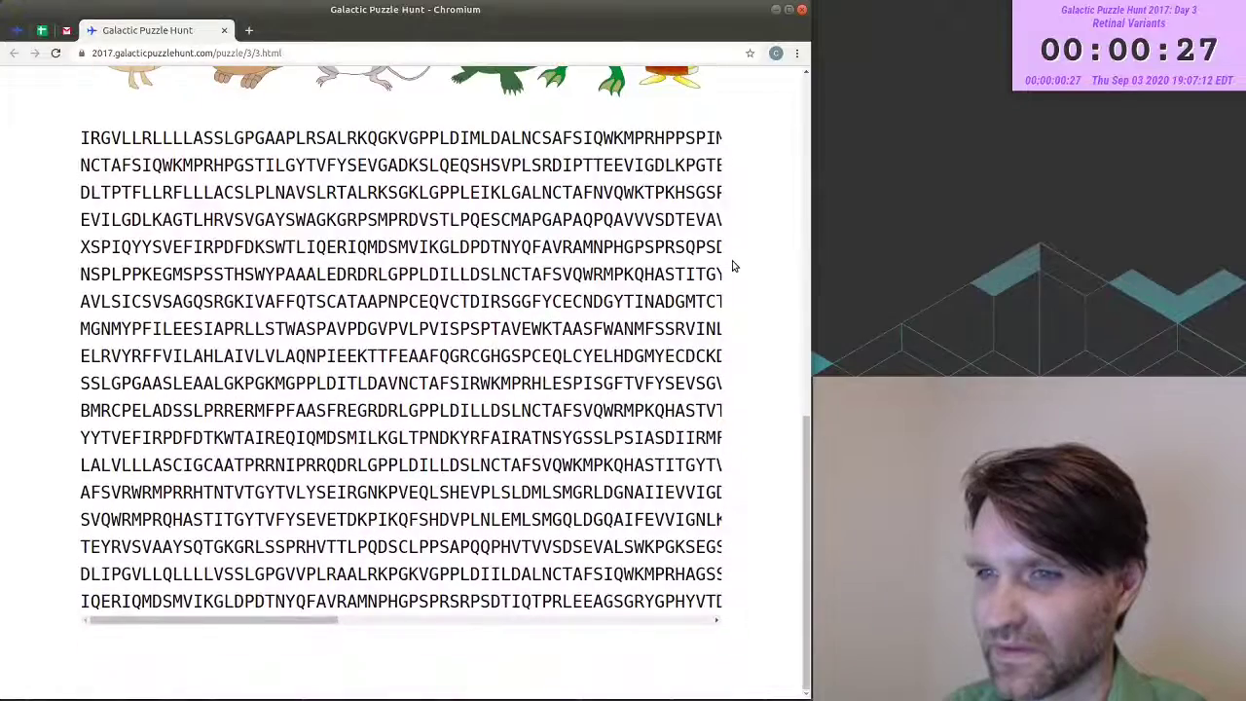
scroll(726, 271, up, 5)
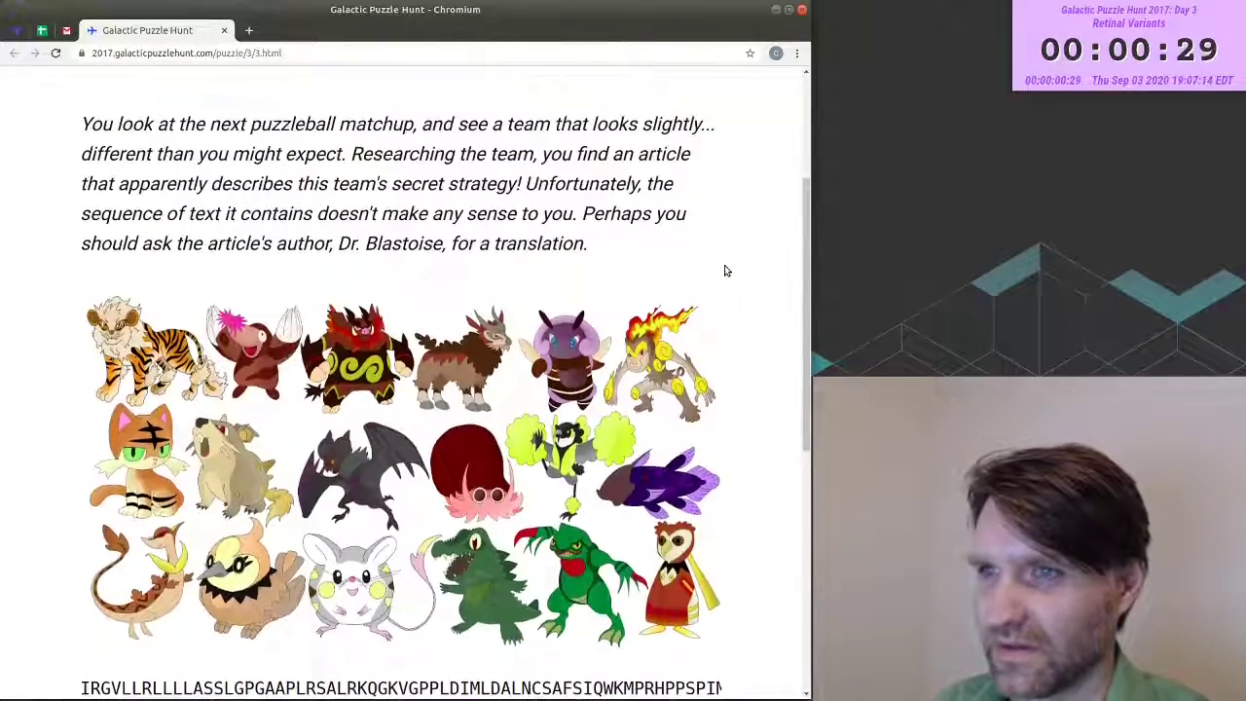
scroll(724, 271, down, 1)
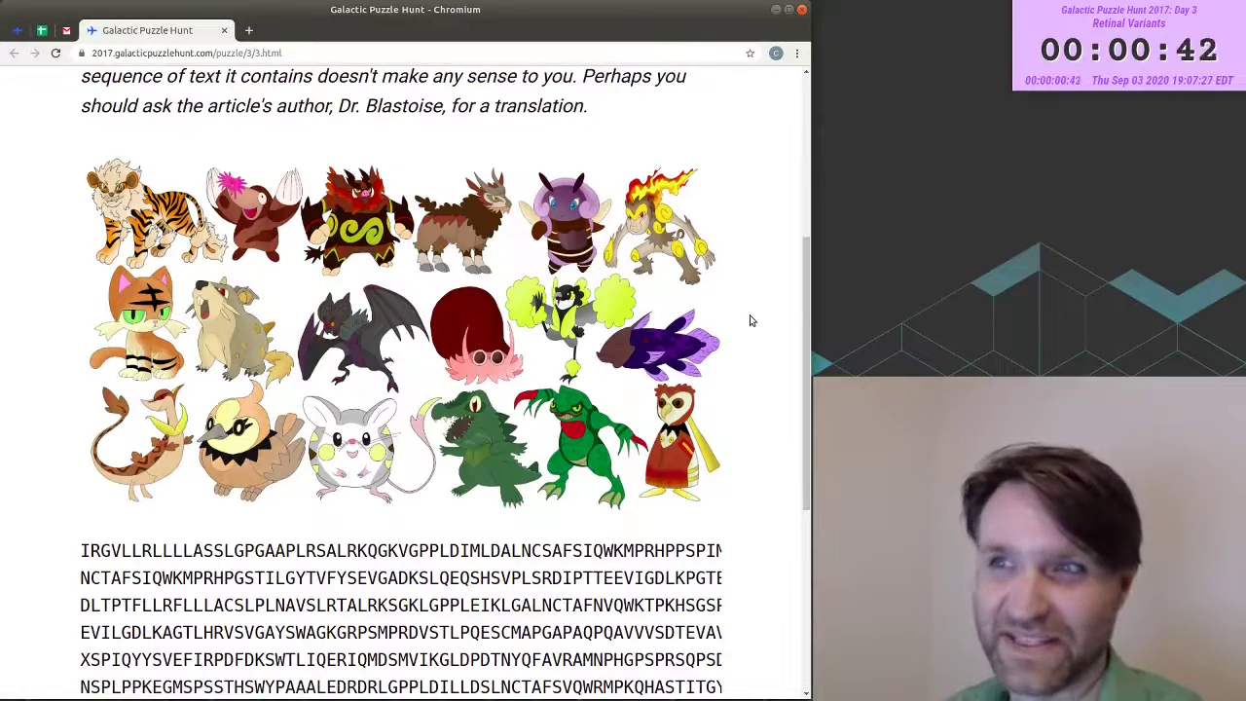
- Examine the long letter sequences below the Retinal Variants creatures from their beginnings to their ends
scroll(742, 272, down, 8)
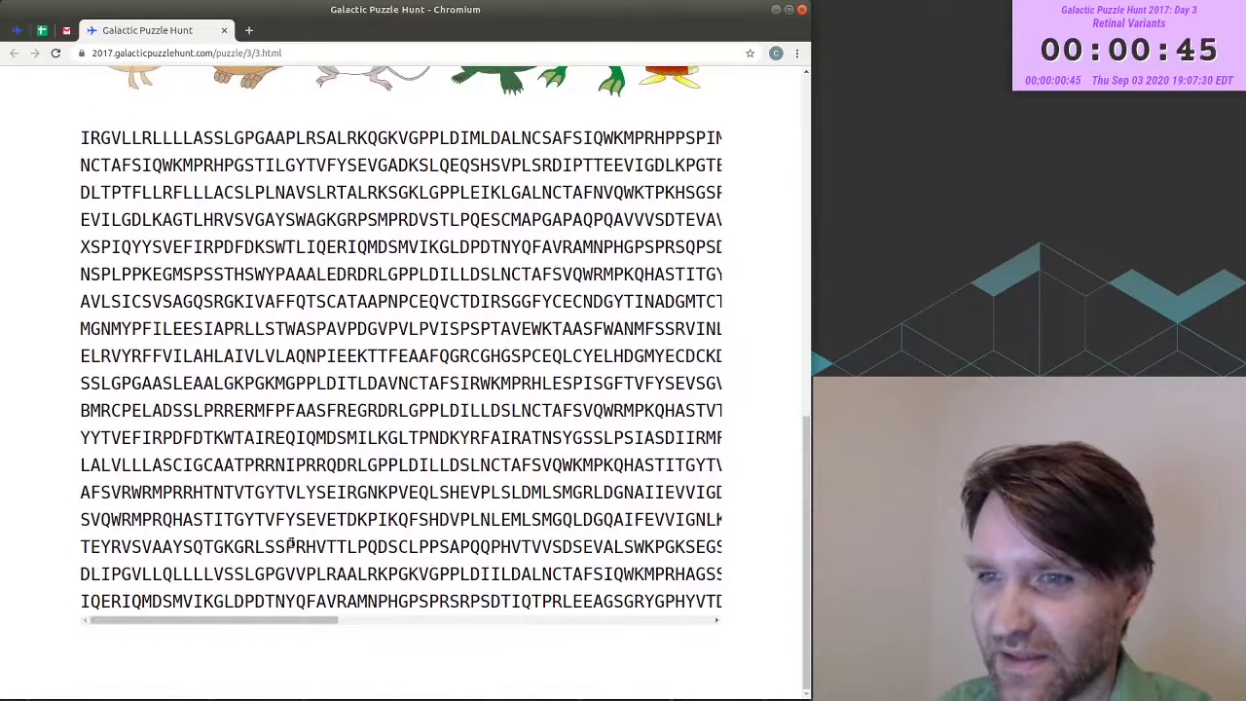
drag(216, 623, 672, 613)
scroll(759, 520, up, 6)
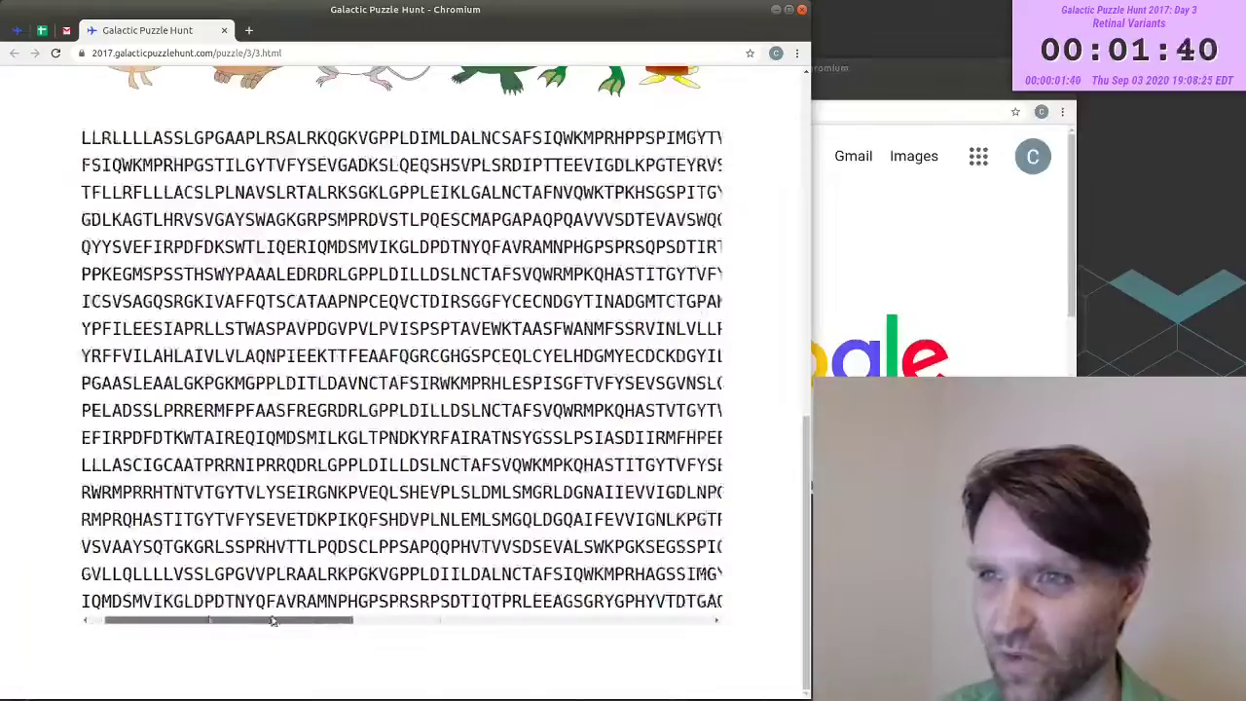
drag(258, 622, 226, 606)
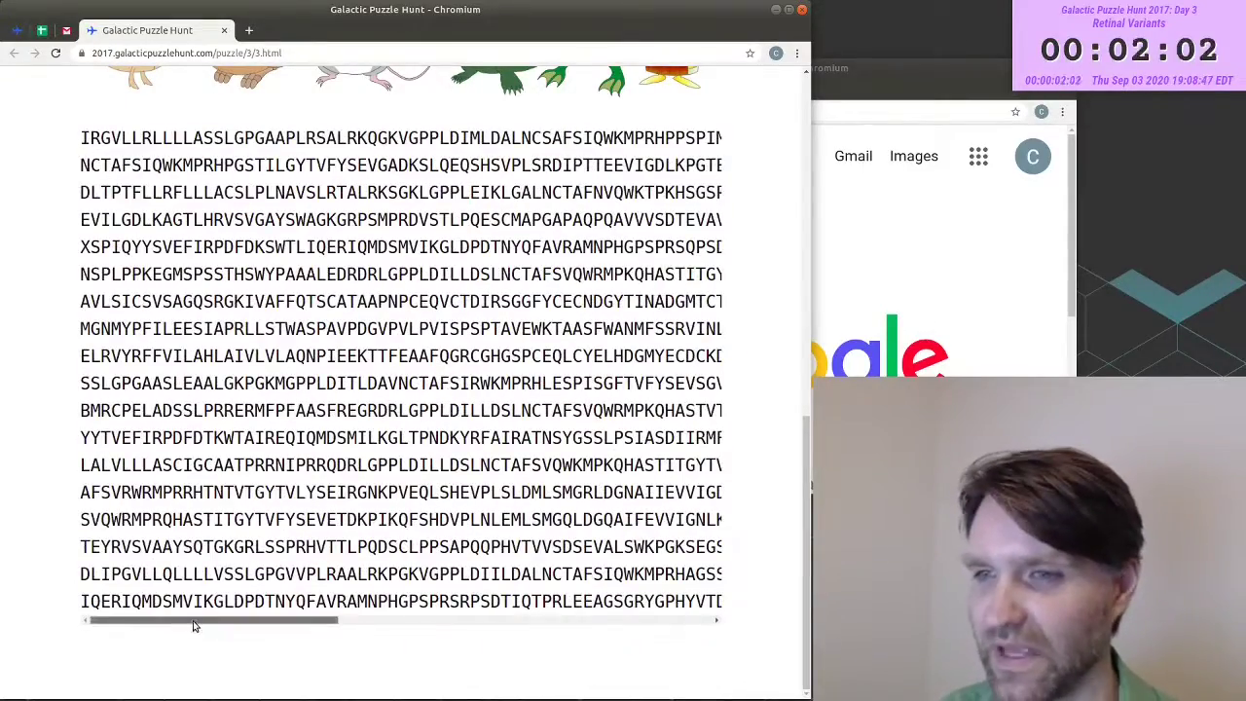
drag(195, 626, 706, 361)
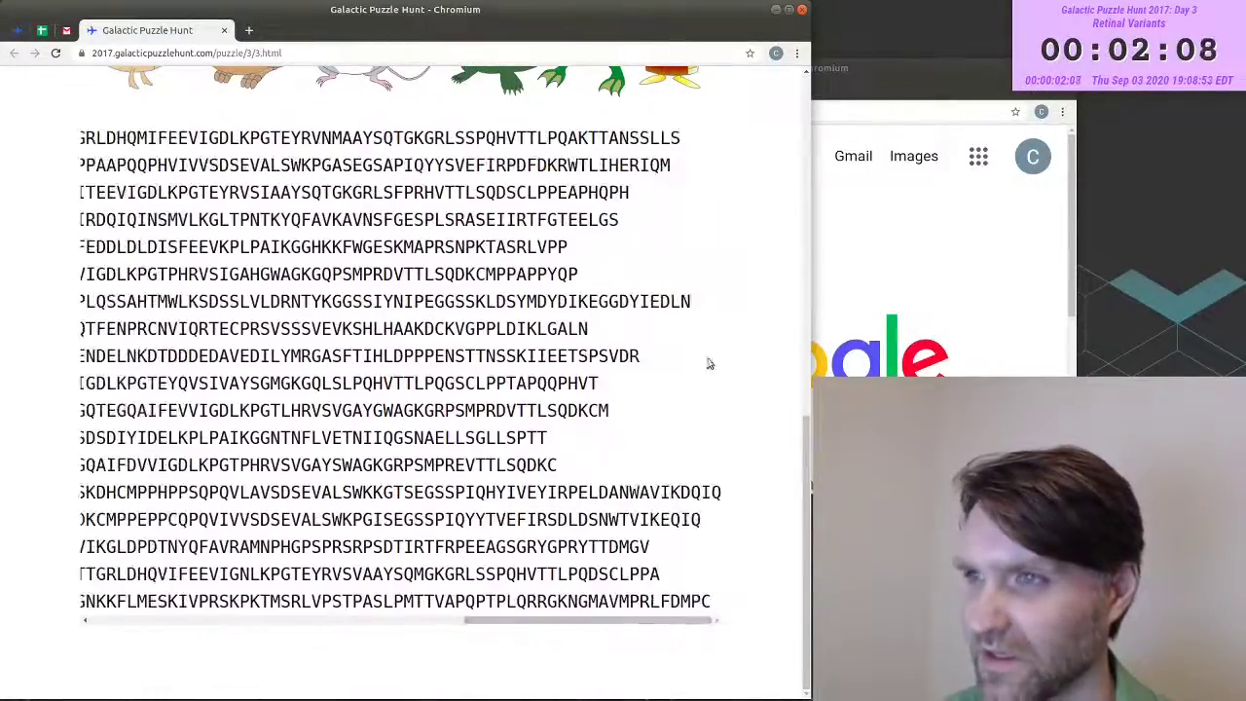
drag(532, 629, 34, 634)
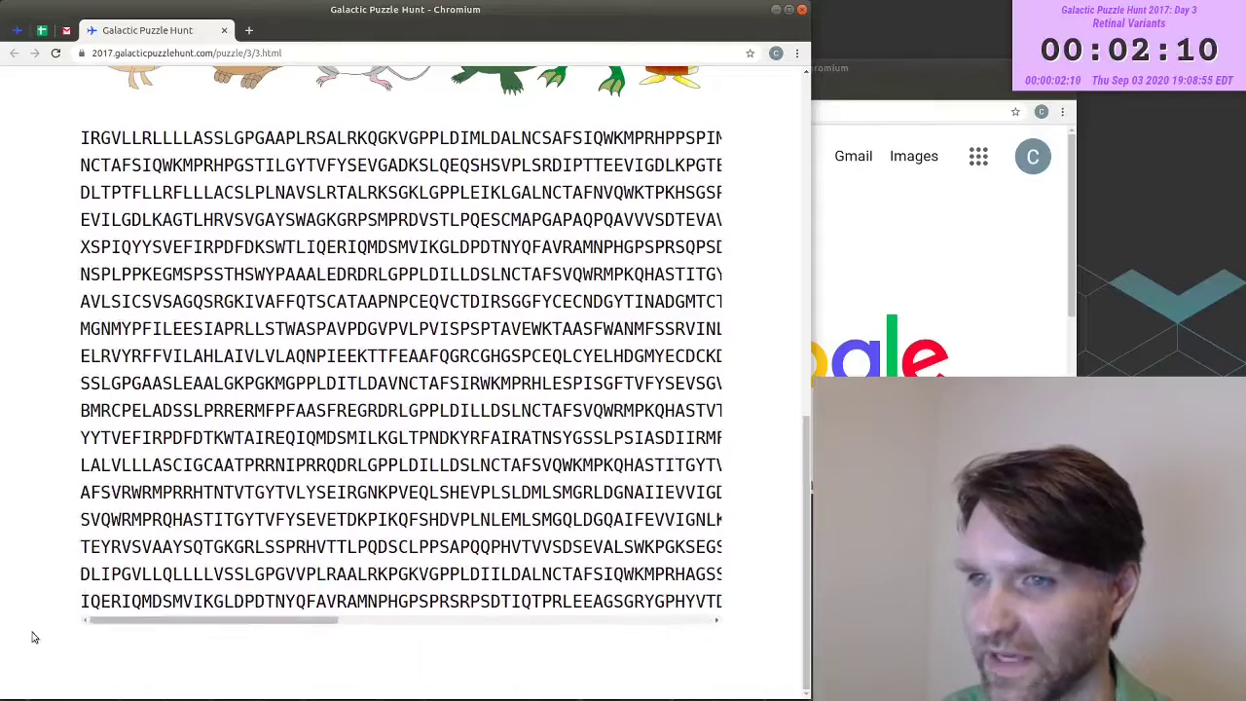
scroll(40, 327, up, 1)
scroll(41, 324, up, 4)
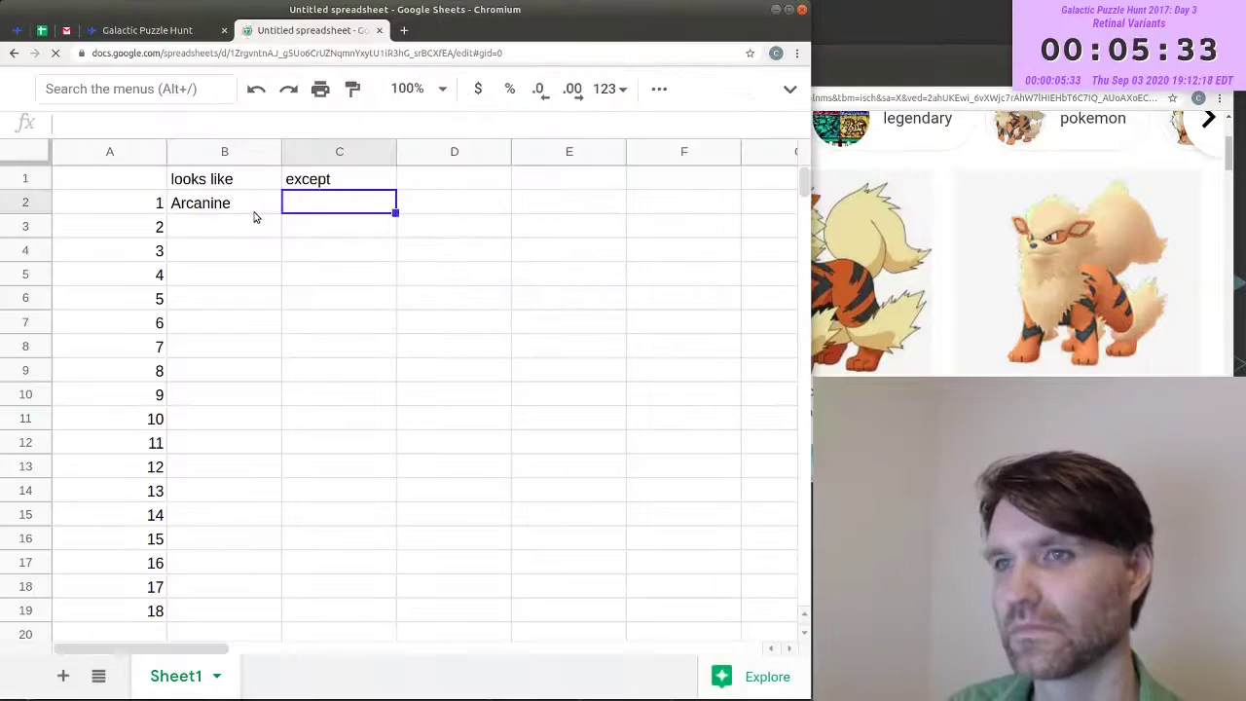
- Record "ears and tail" in the spreadsheet's except column for Arcanine
text(ears and tail)
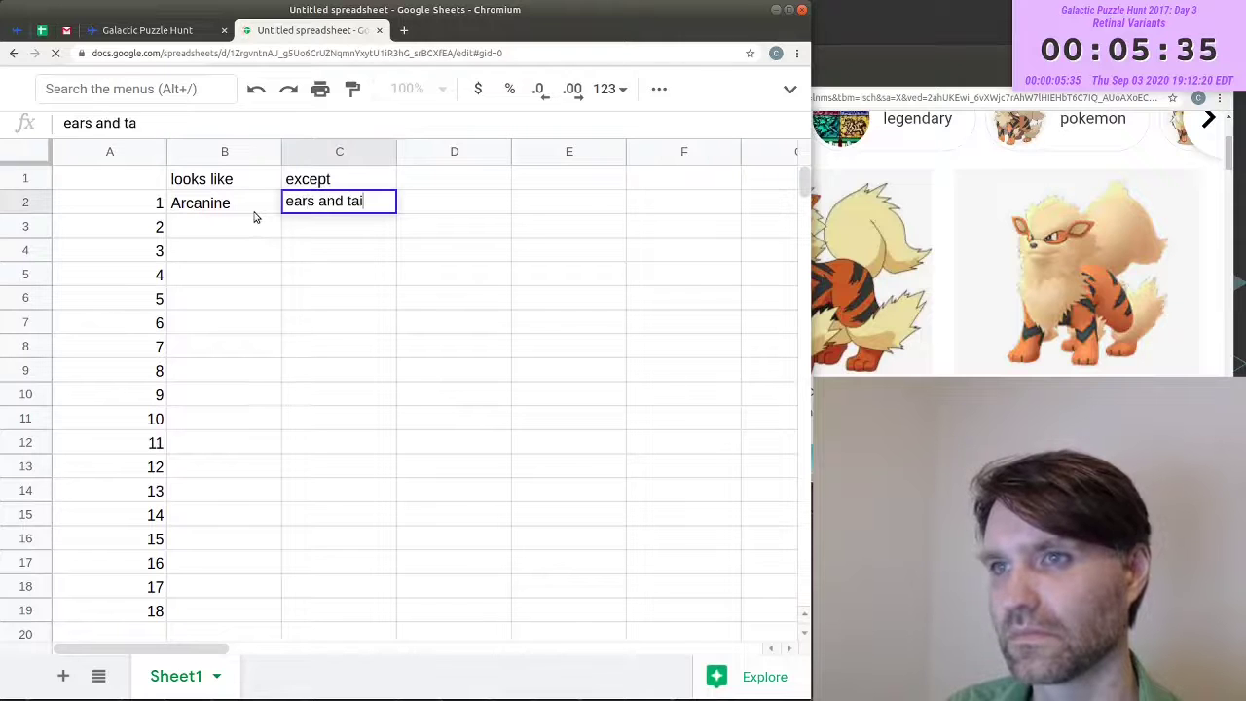
key(Return)
click(254, 217)
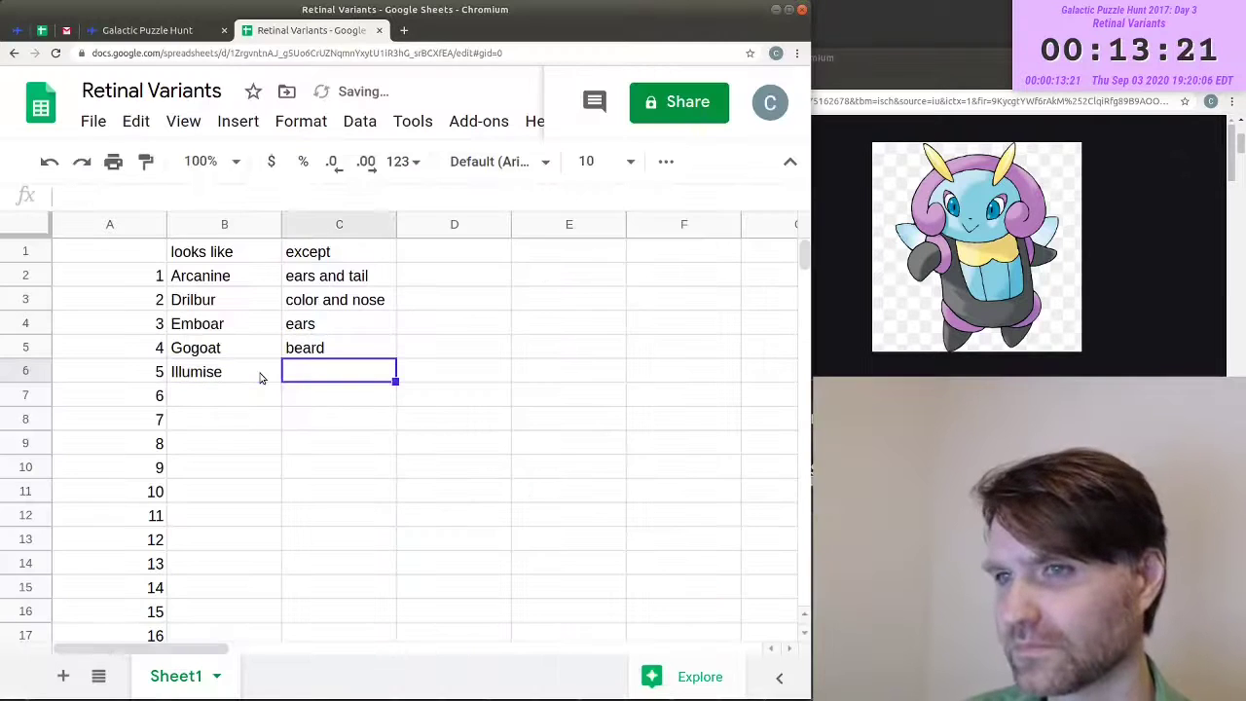
- Record "stripes and color" in the except column for Illumise
text(stripes and)
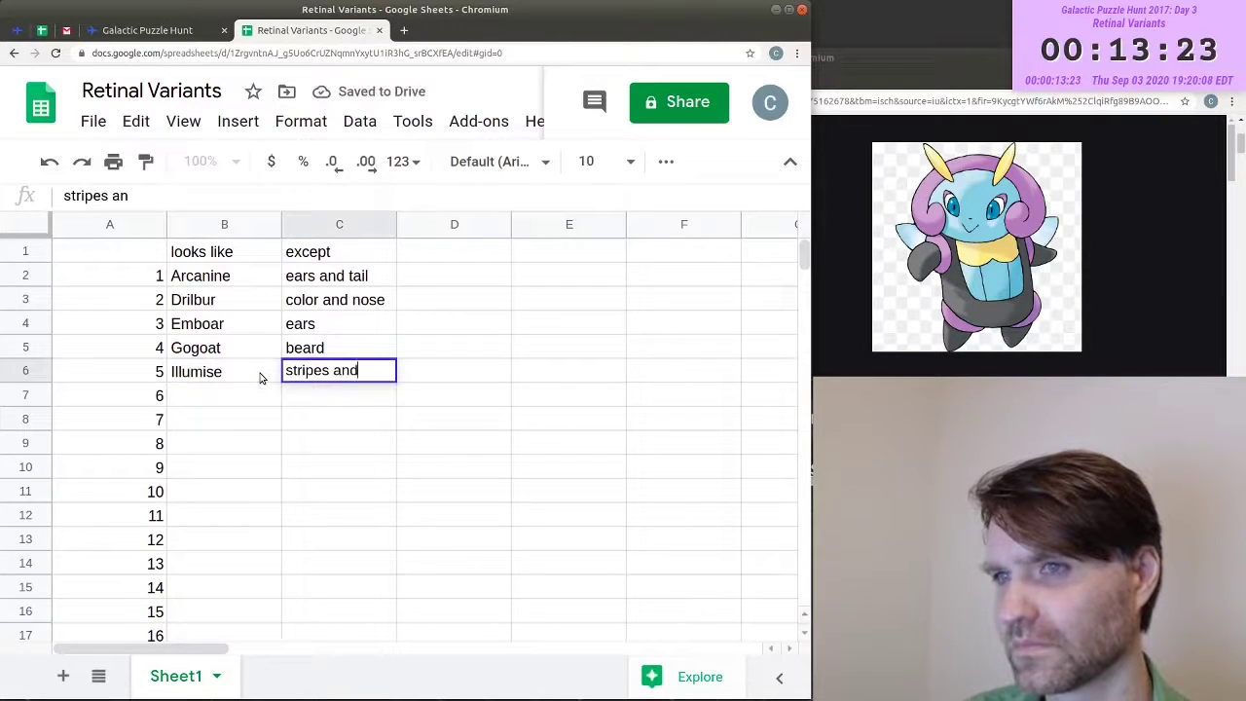
text( color)
key(Return)
key(Left)
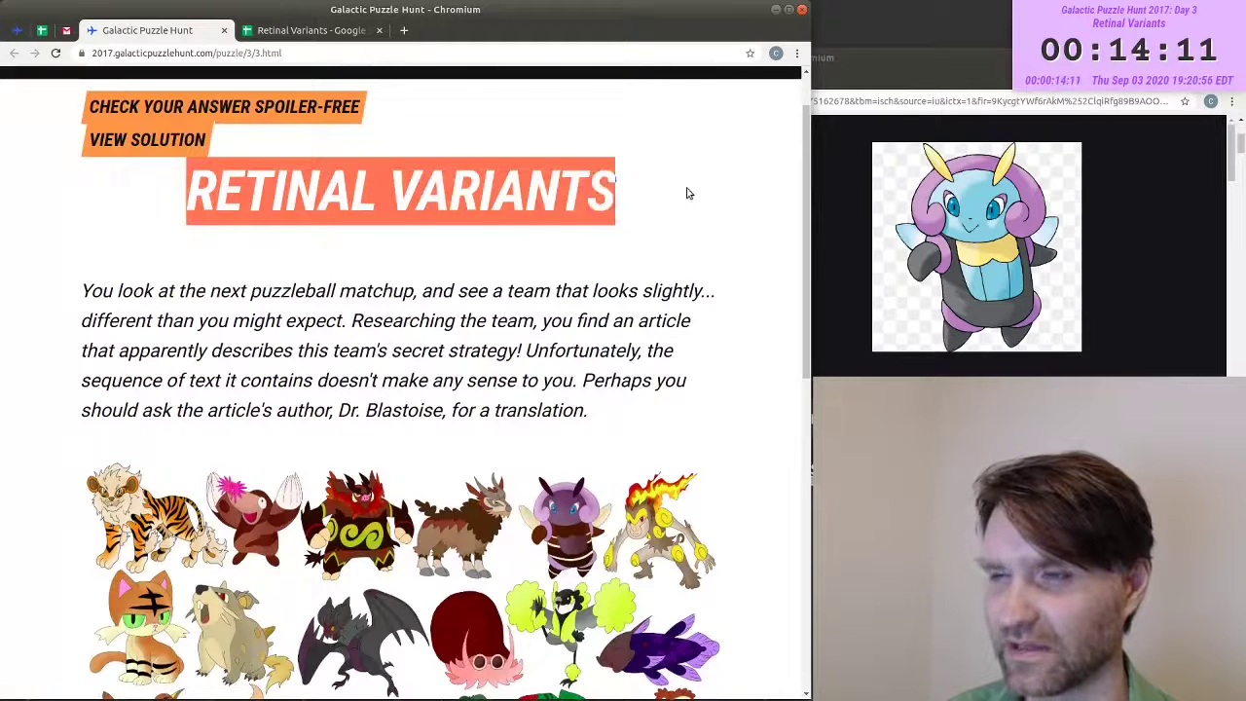
- Compare the Illumise image in normal view with the simulated red-, green- and blue-weak and red-, green- and blue-blind views
click(686, 192)
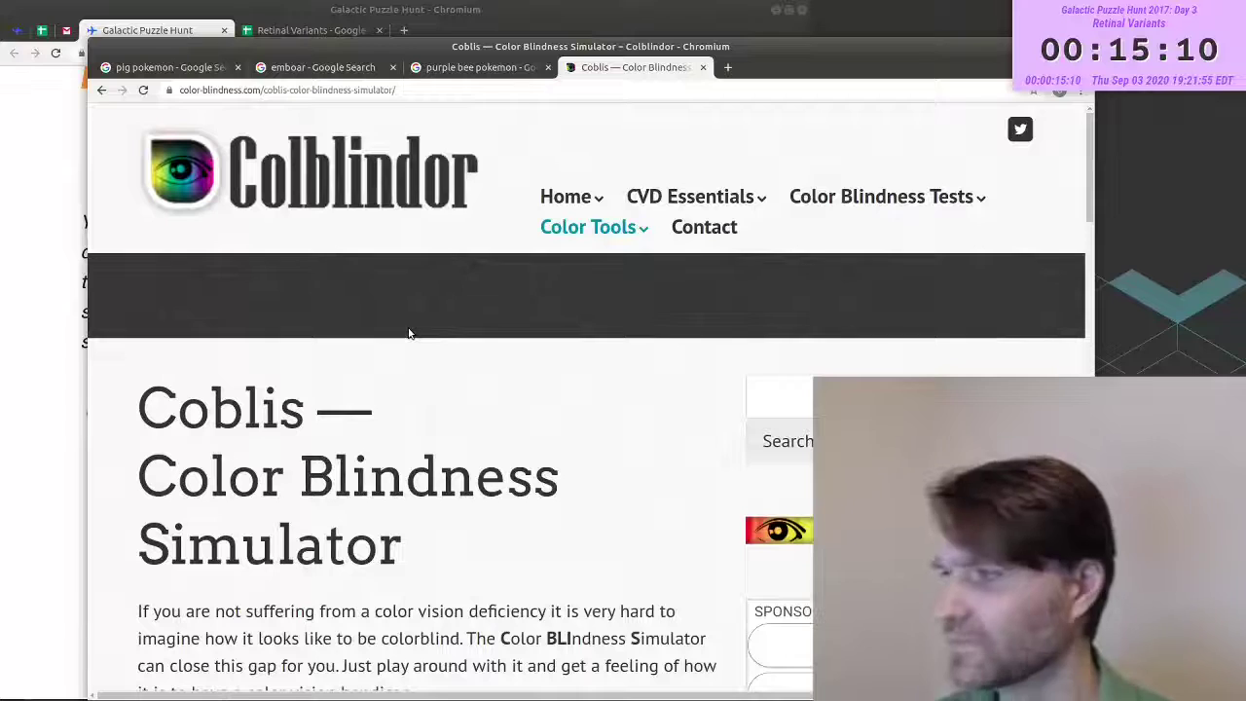
scroll(250, 464, down, 5)
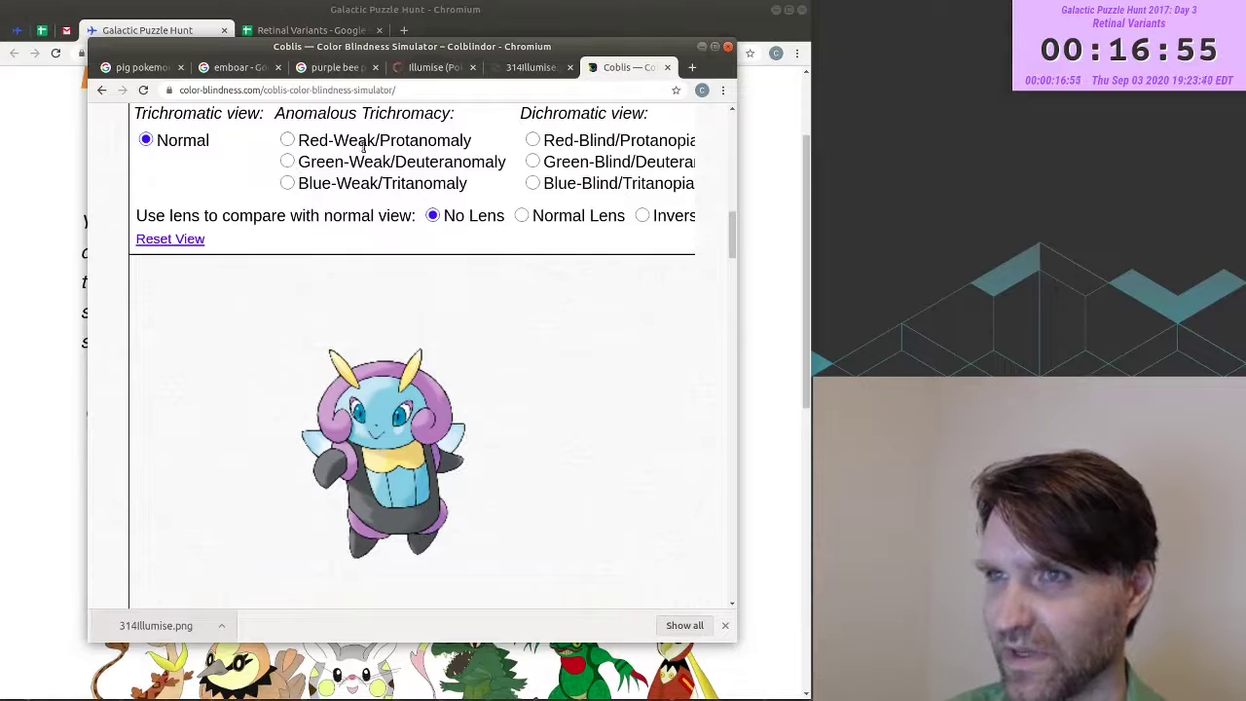
click(287, 140)
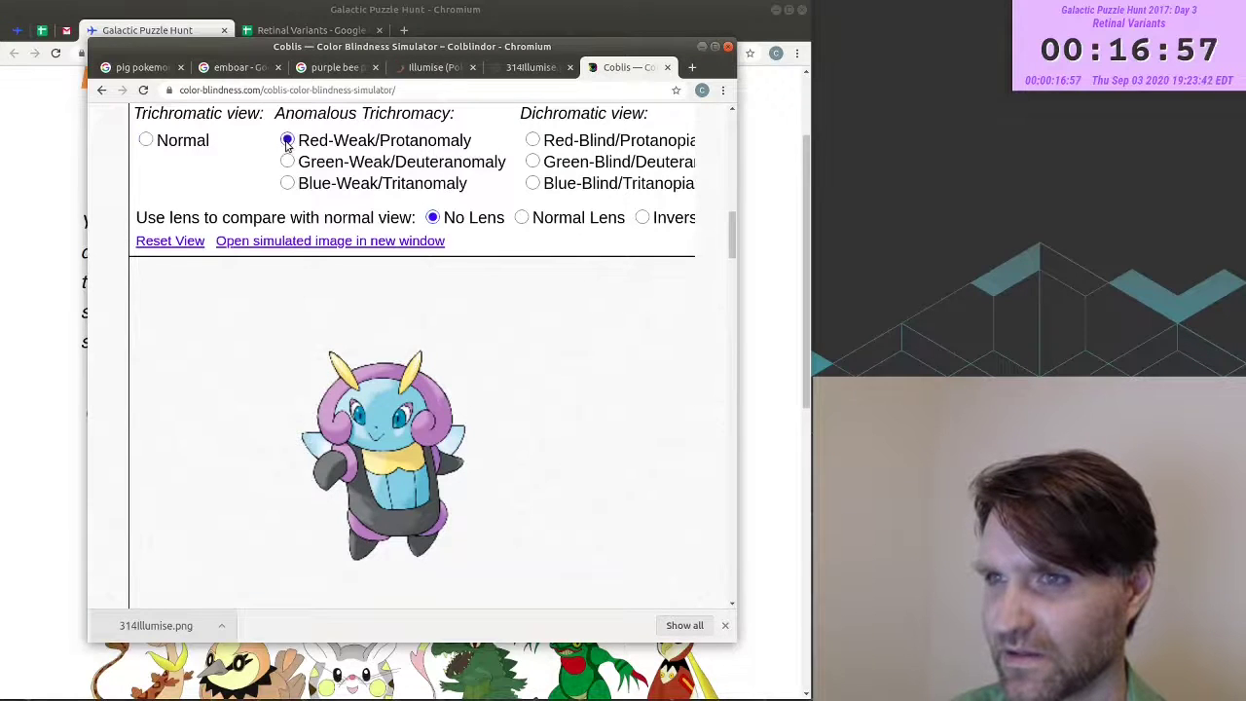
click(145, 140)
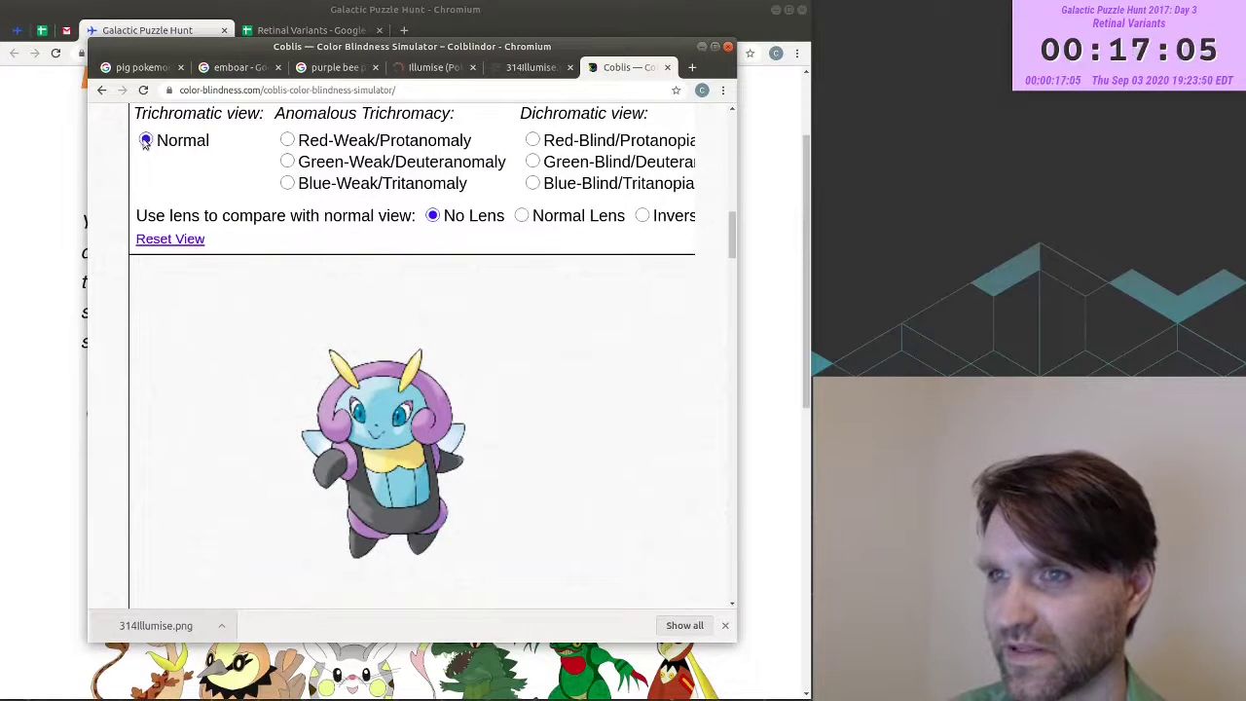
click(287, 141)
click(287, 162)
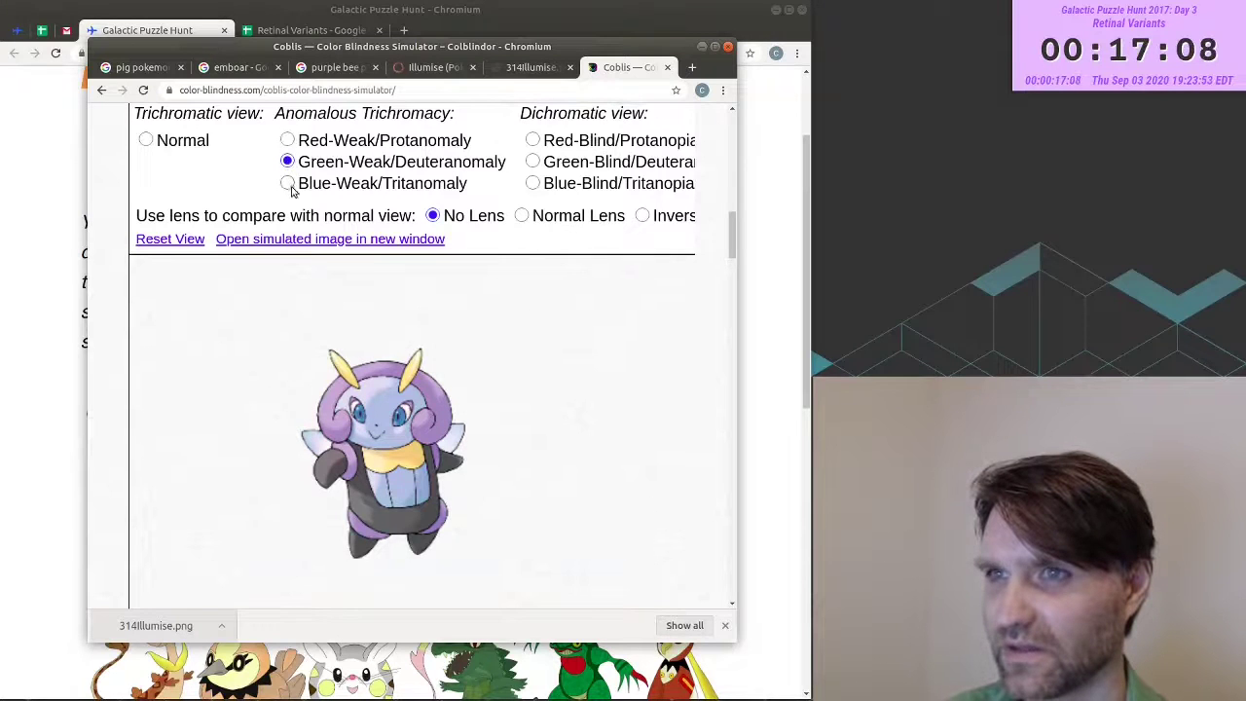
click(288, 184)
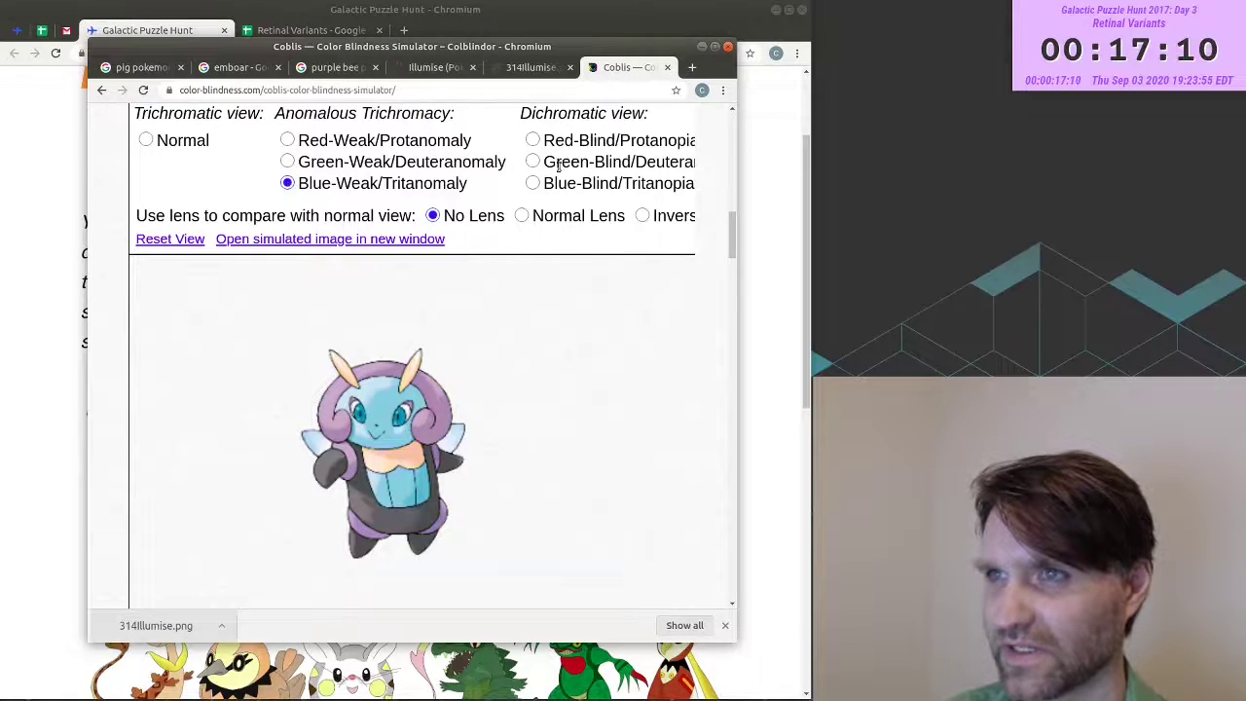
click(533, 140)
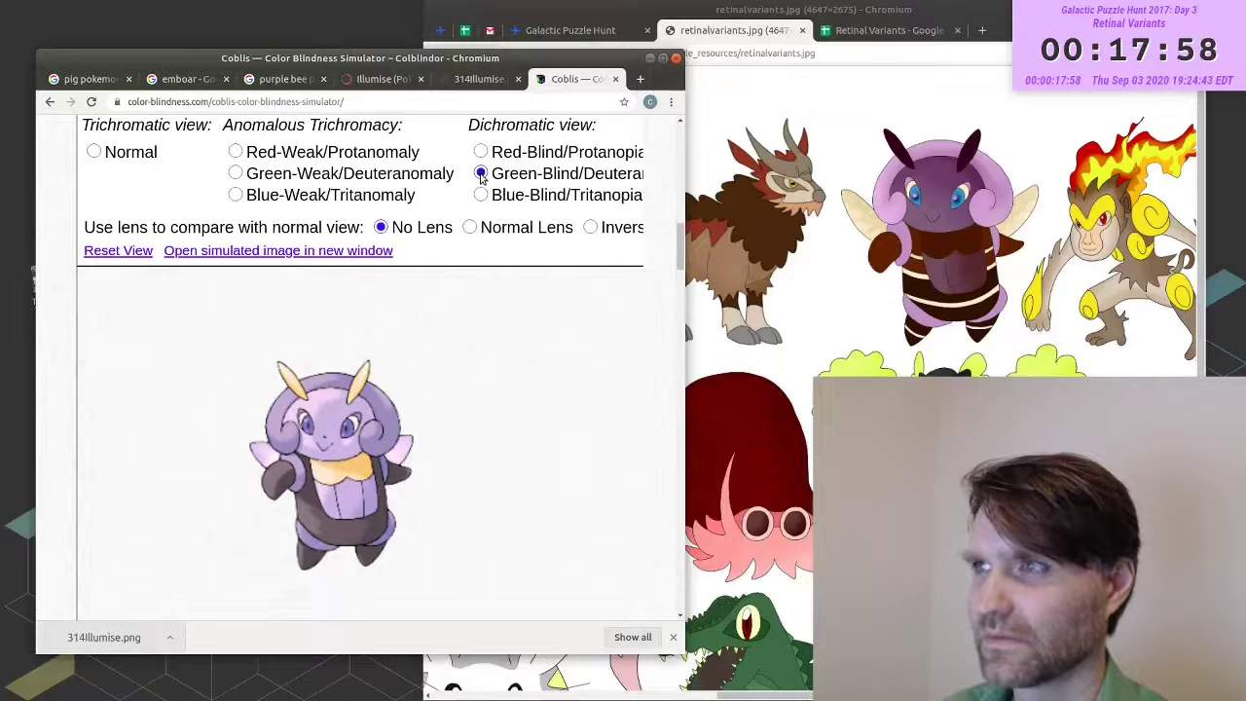
click(480, 194)
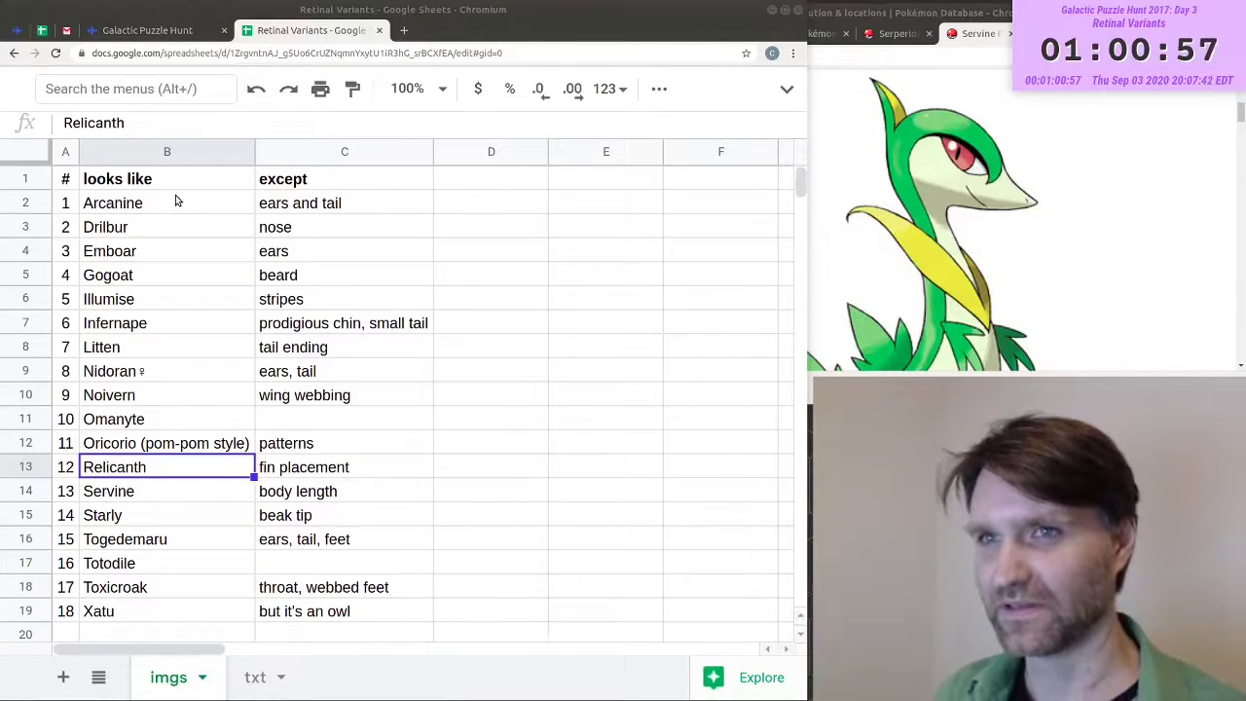
- Review the looks-like and except entries for all 18 creatures against the pictures on the puzzle page
drag(177, 205, 201, 517)
scroll(201, 517, up, 1)
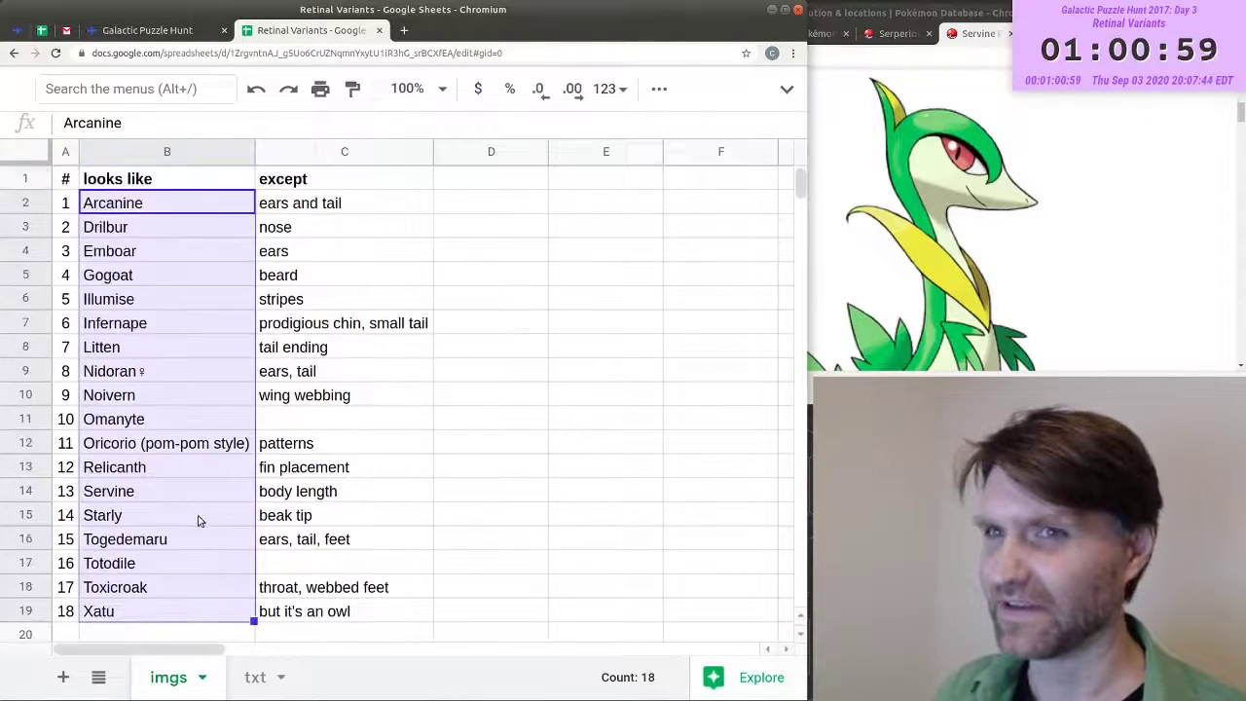
key(ctrl+Page_Up)
scroll(329, 251, up, 4)
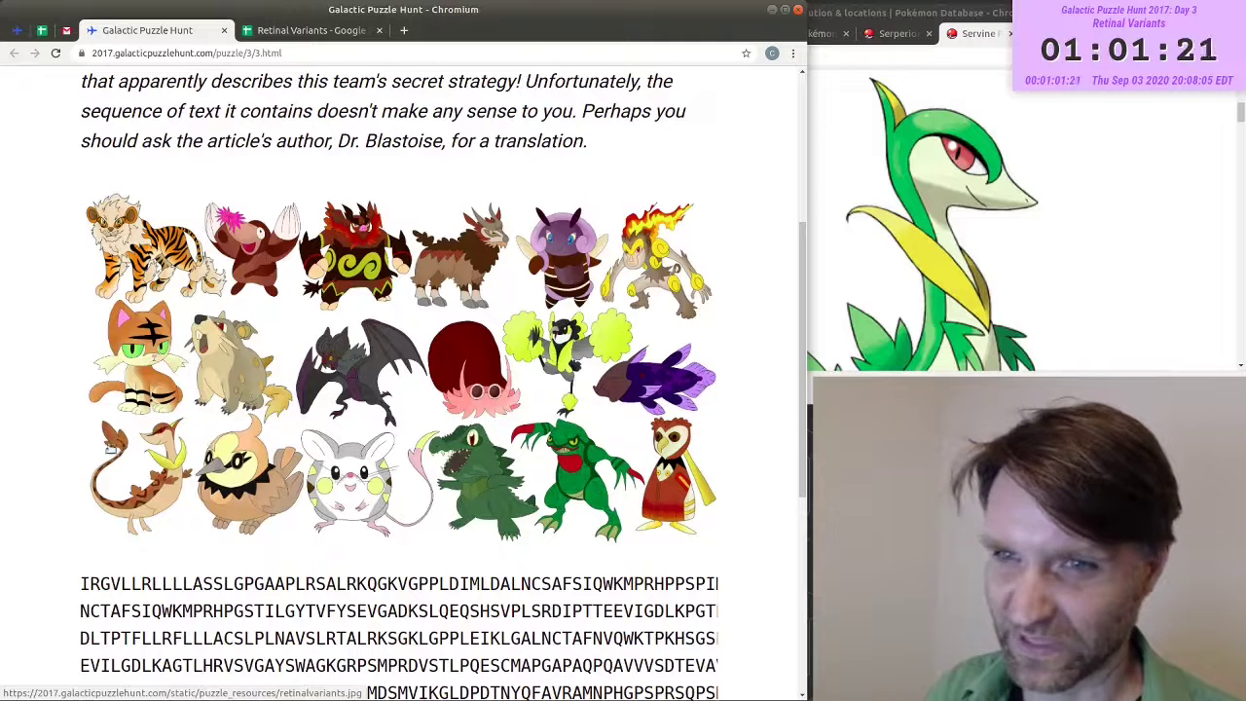
key(ctrl+Tab)
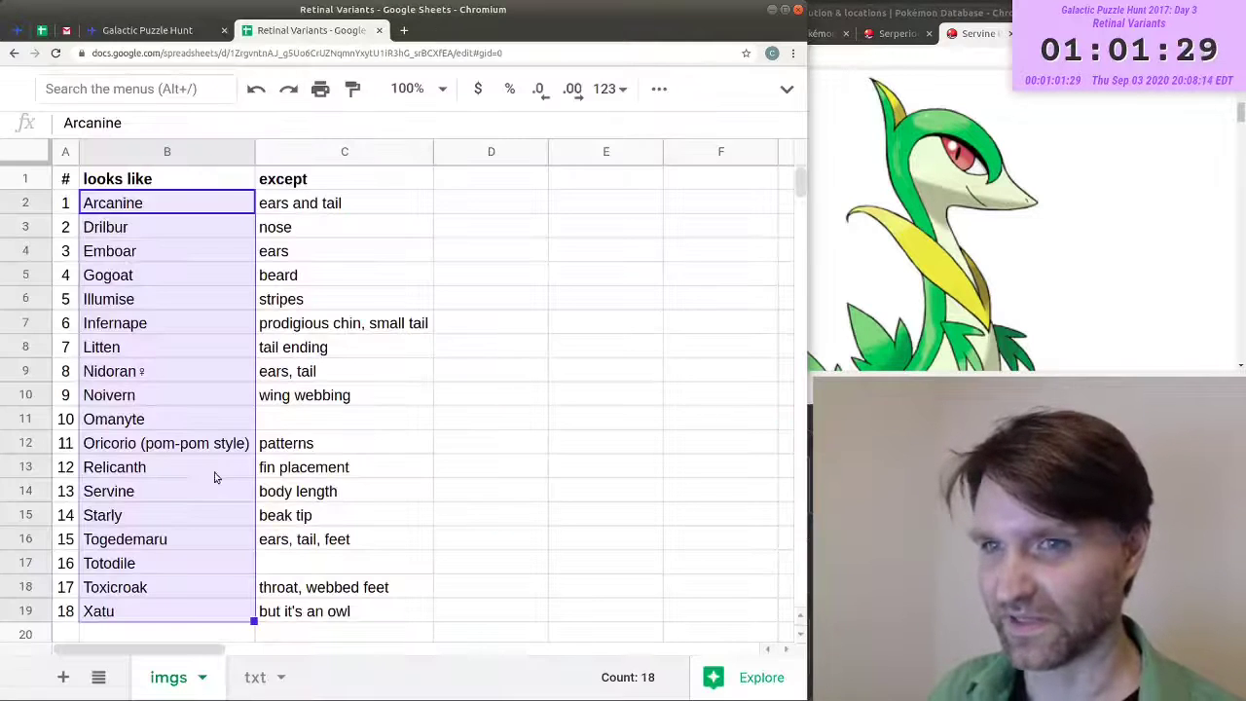
drag(148, 421, 175, 465)
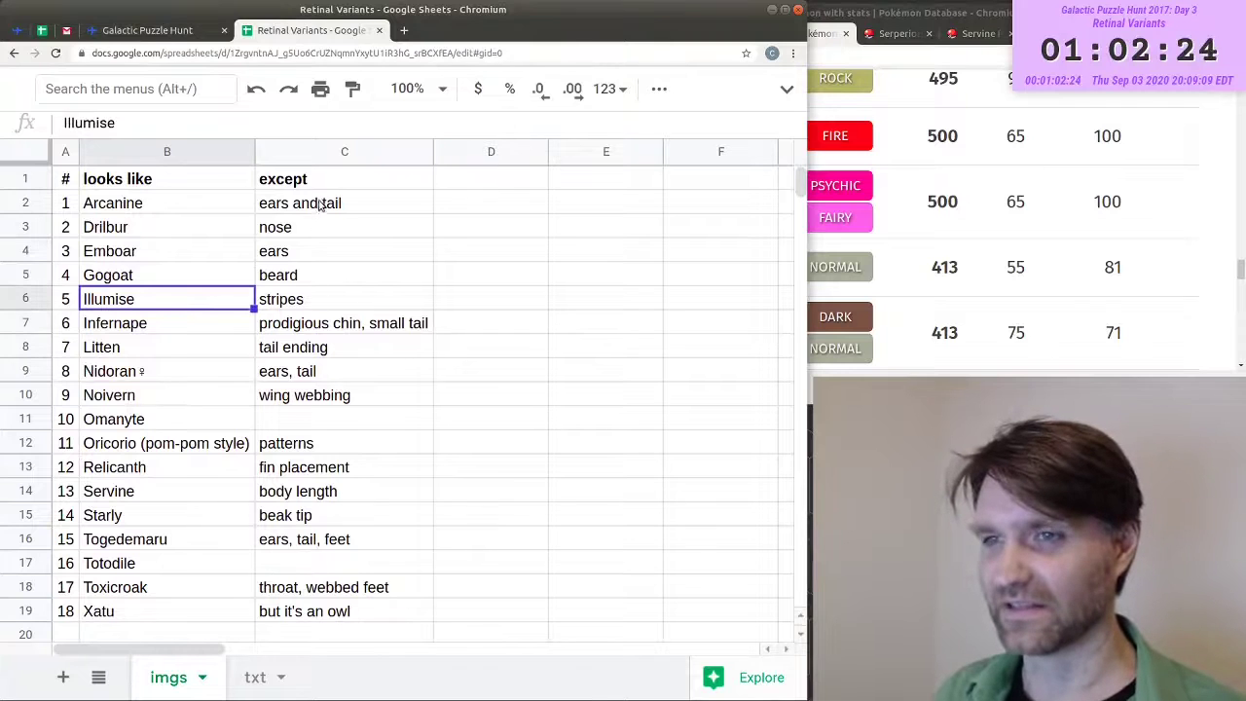
drag(321, 204, 337, 625)
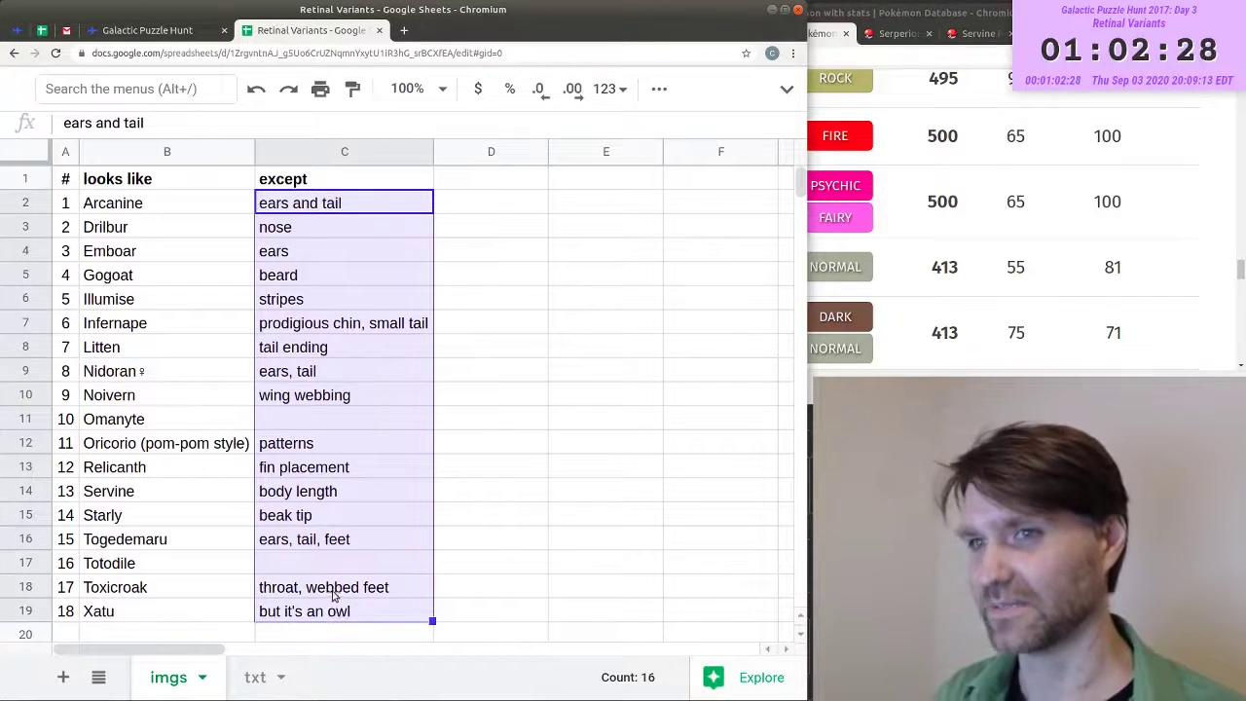
click(224, 445)
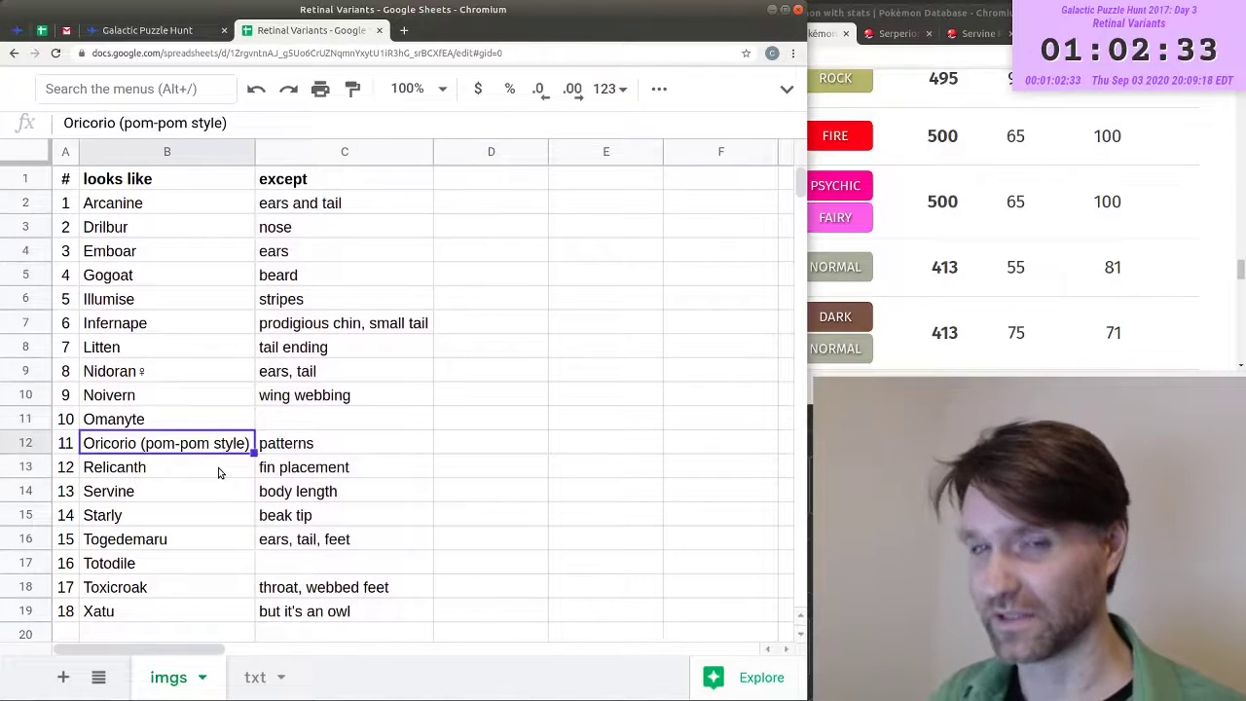
- Examine the Retinal Variants creature pictures and the block of letter sequences beneath them again
key(ctrl+shift+Tab)
scroll(218, 467, down, 2)
scroll(218, 467, up, 1)
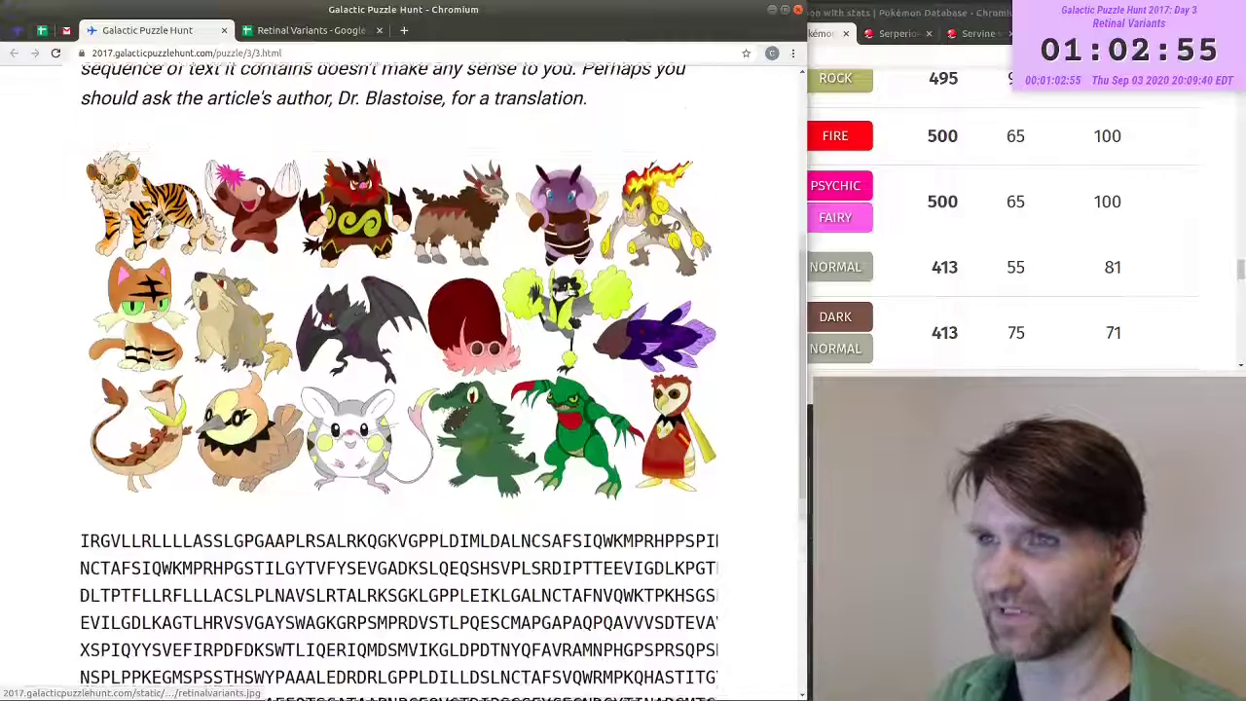
scroll(70, 458, up, 1)
scroll(70, 457, down, 4)
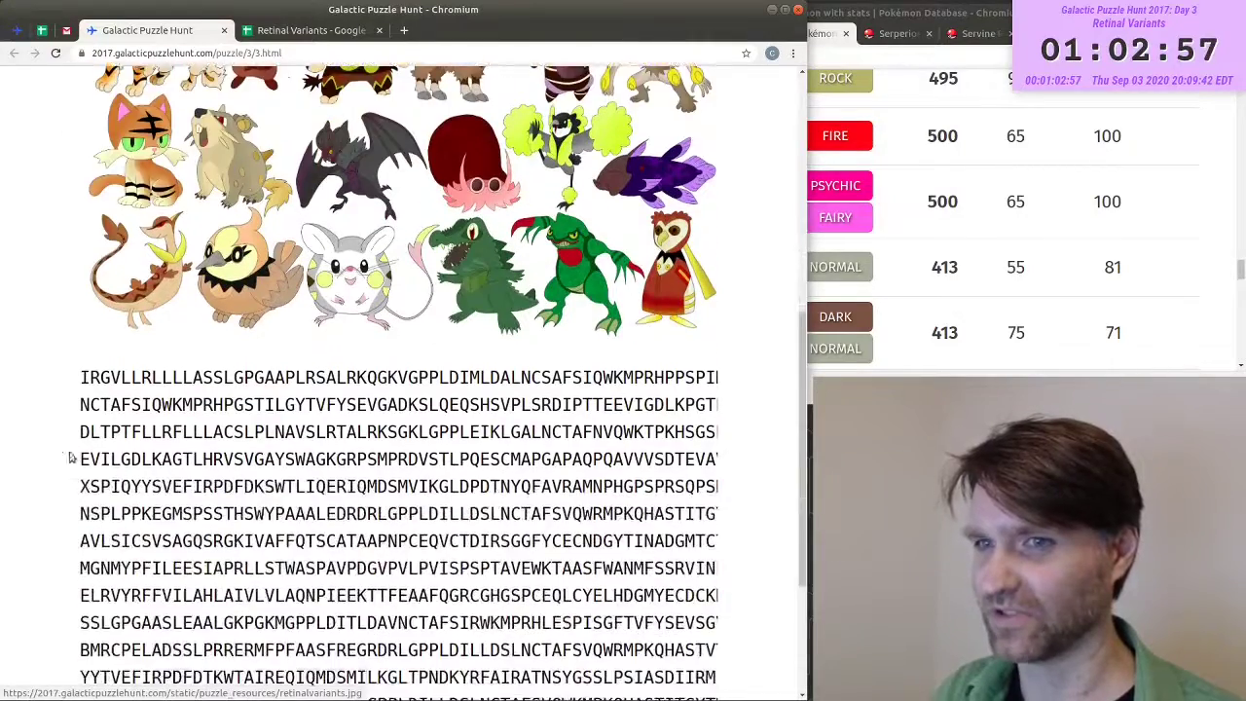
scroll(66, 487, down, 2)
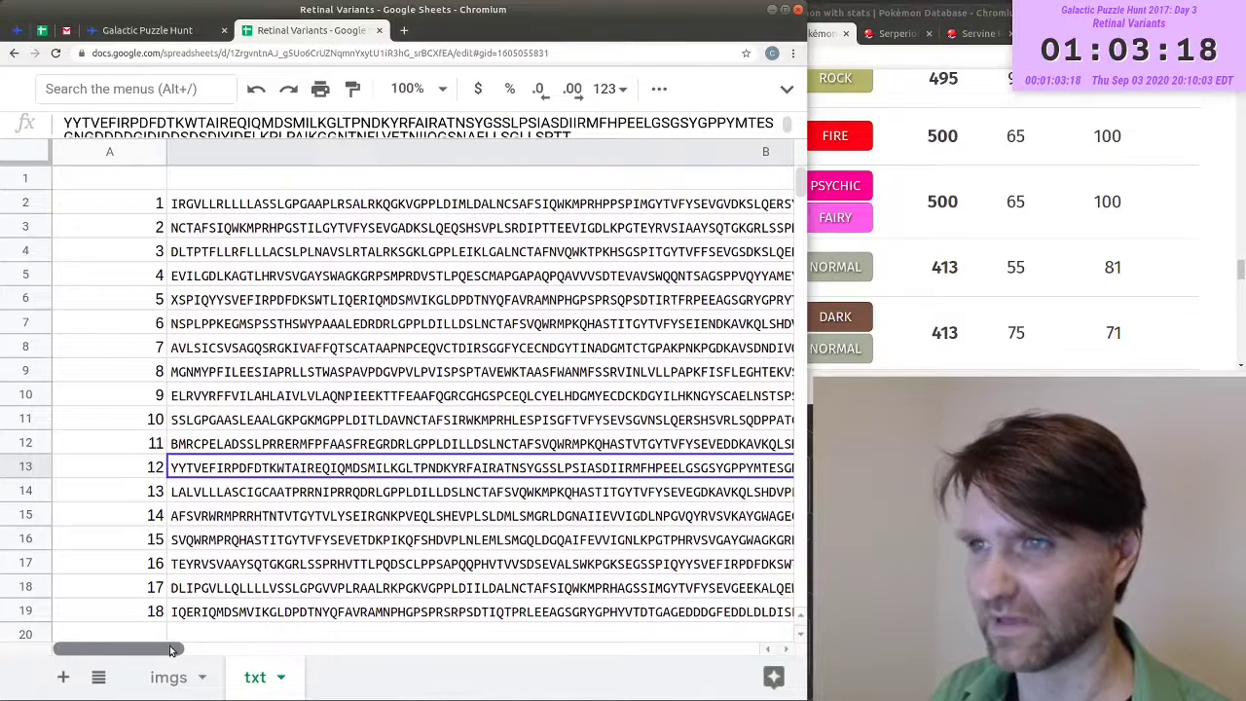
- Examine the lengths of the 18 letter sequences and their 40-letter chunks in the txt sheet
click(178, 277)
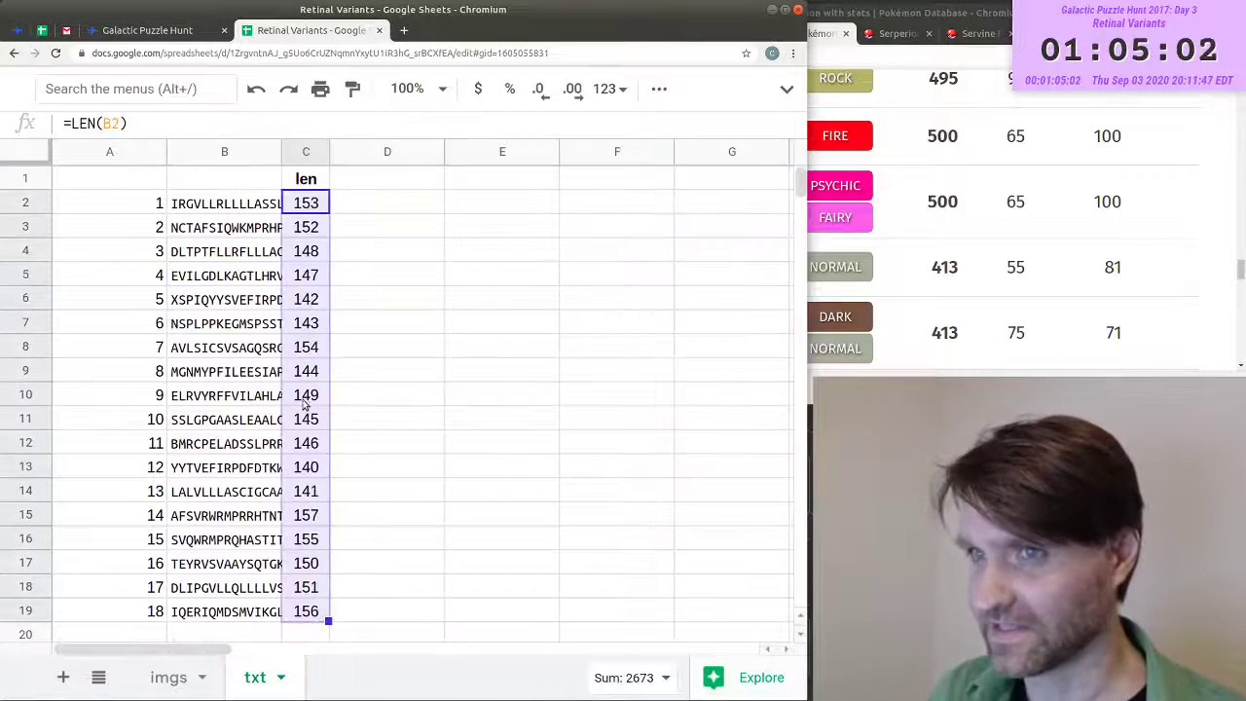
click(328, 469)
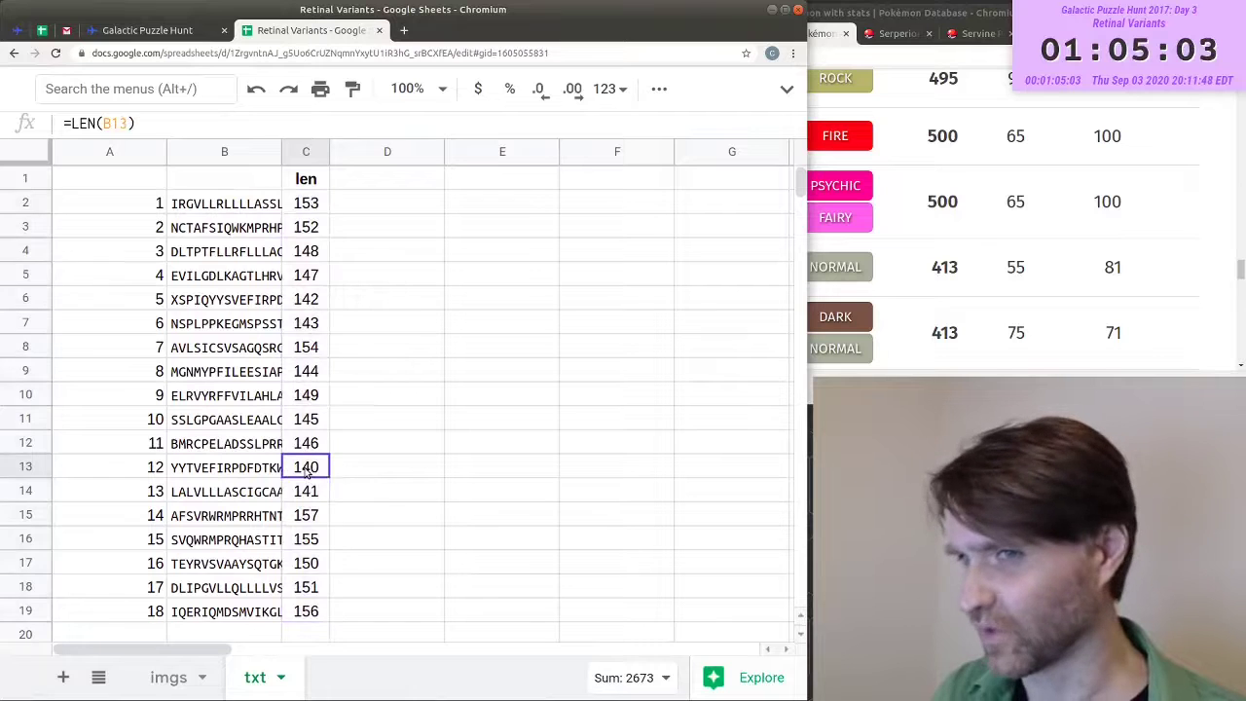
click(329, 513)
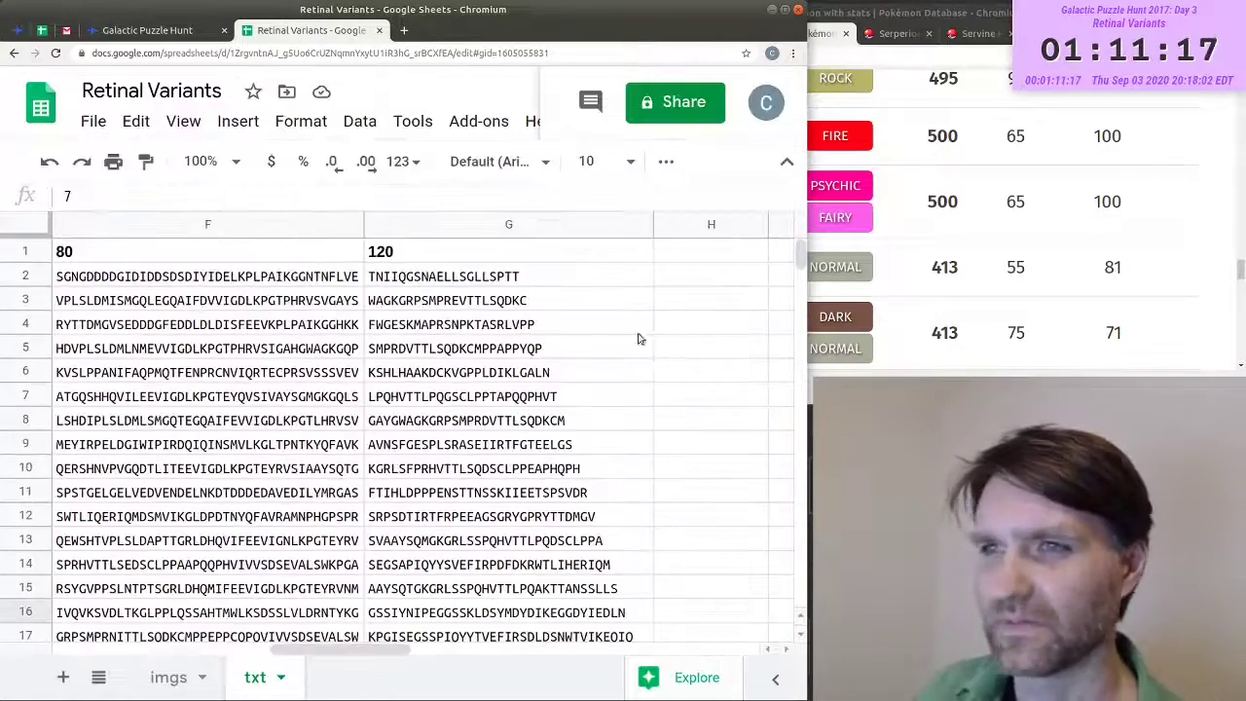
scroll(602, 322, down, 3)
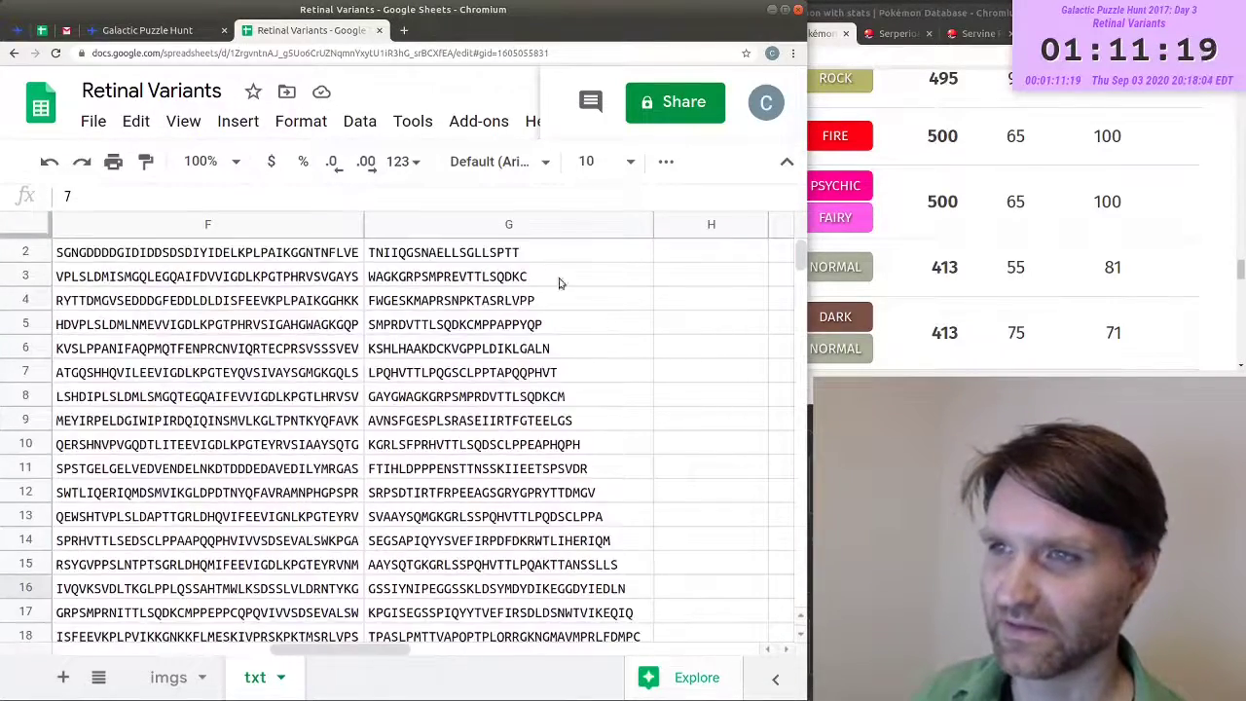
scroll(637, 501, up, 3)
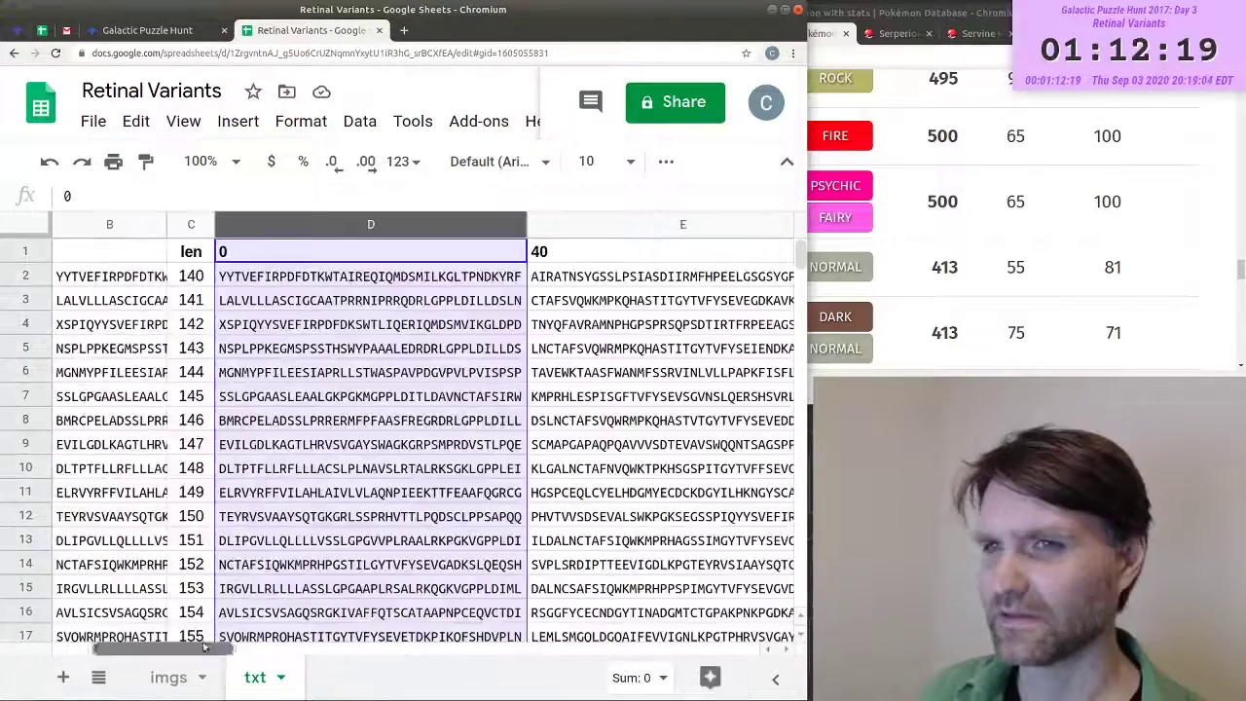
drag(225, 645, 239, 644)
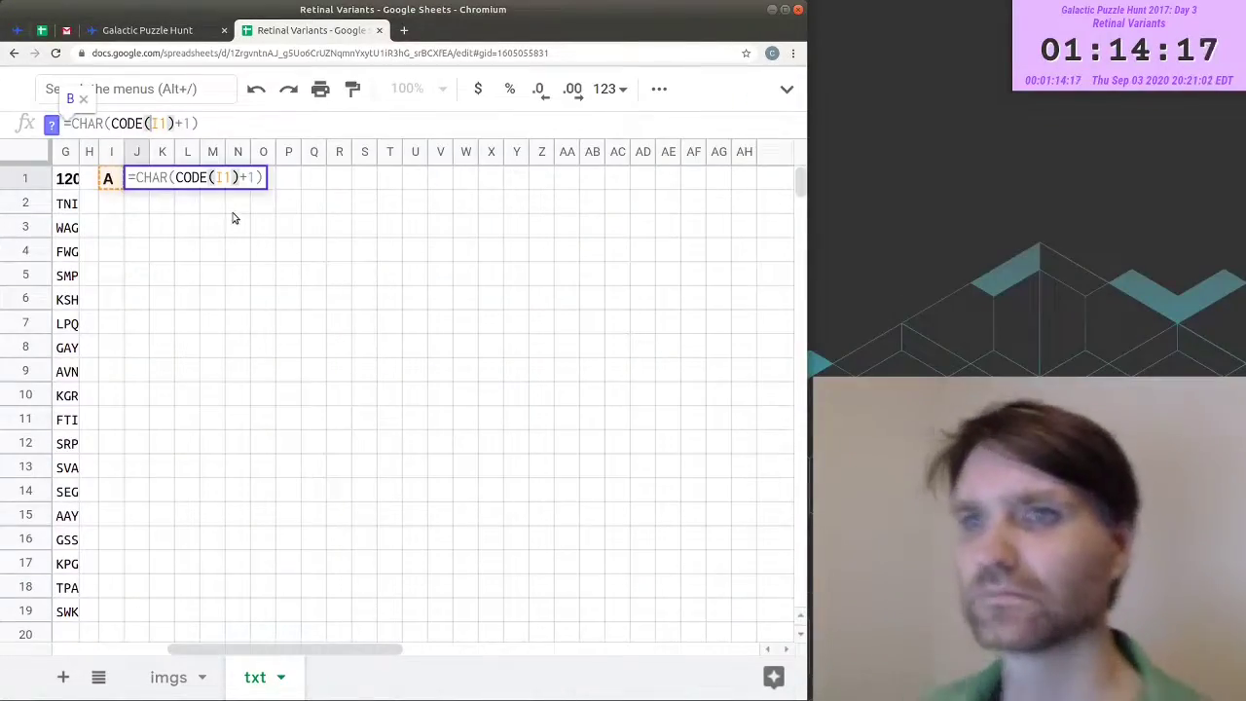
- Extend the =CHAR(CODE(I1)+1) header formula across row 1 so the column headings run from A to Z
click(235, 209)
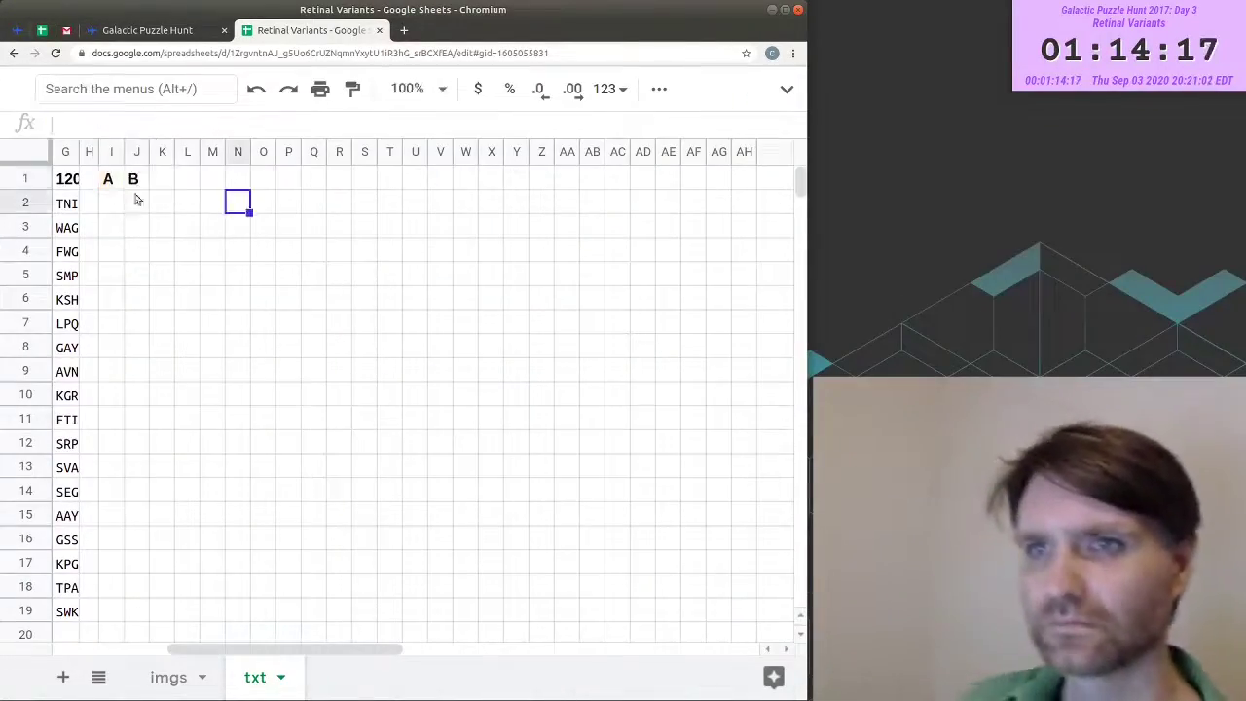
click(116, 180)
click(138, 185)
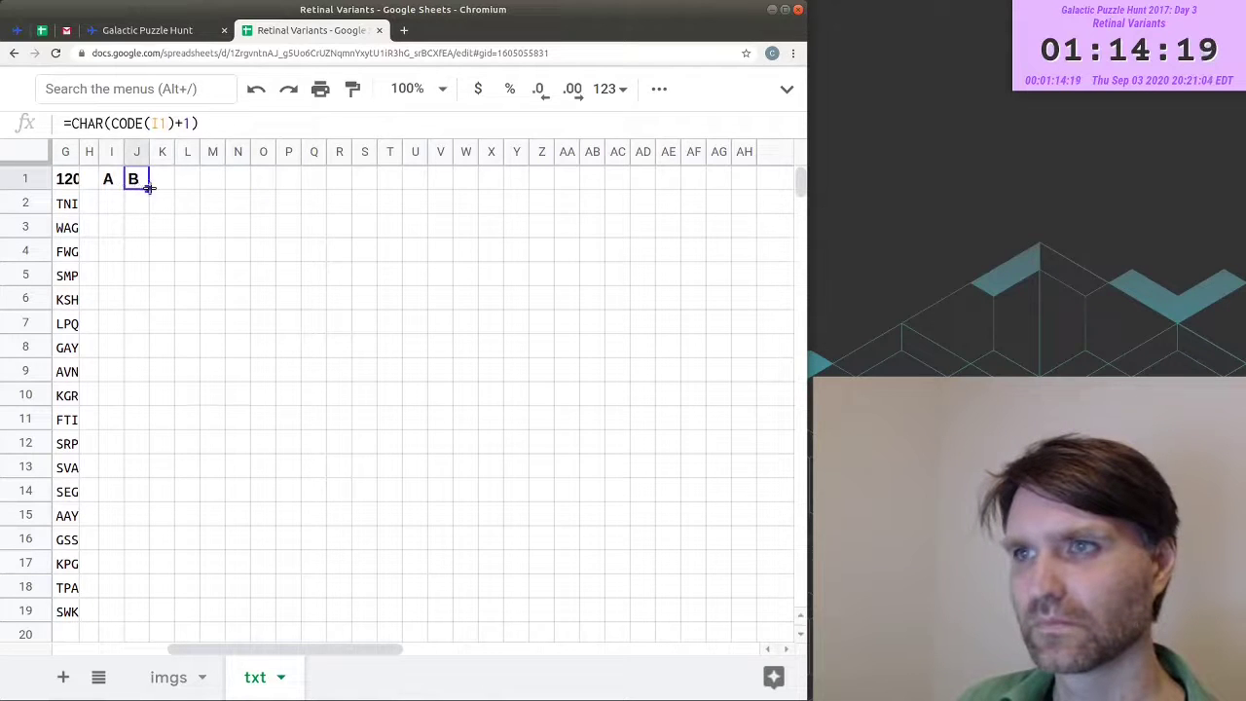
drag(149, 189, 741, 187)
click(670, 203)
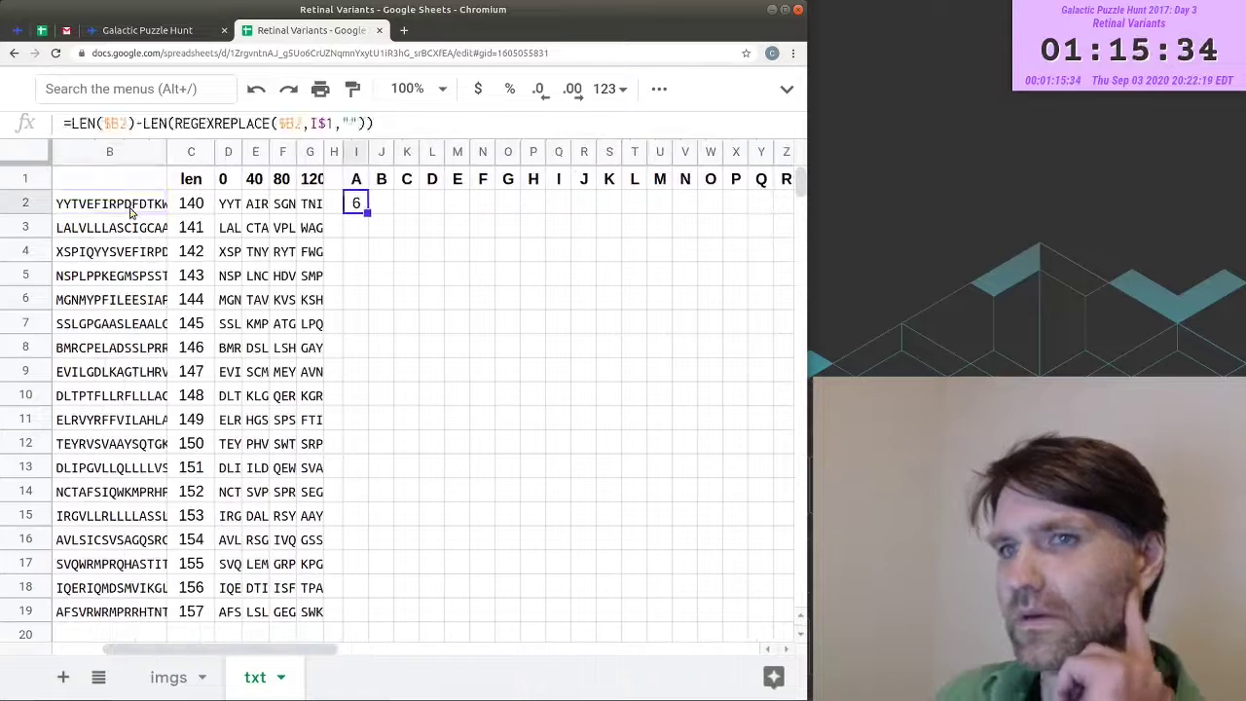
- Fill the REGEXREPLACE letter-count formula from I2 across the A to Z columns and down through row 19
click(131, 211)
click(357, 202)
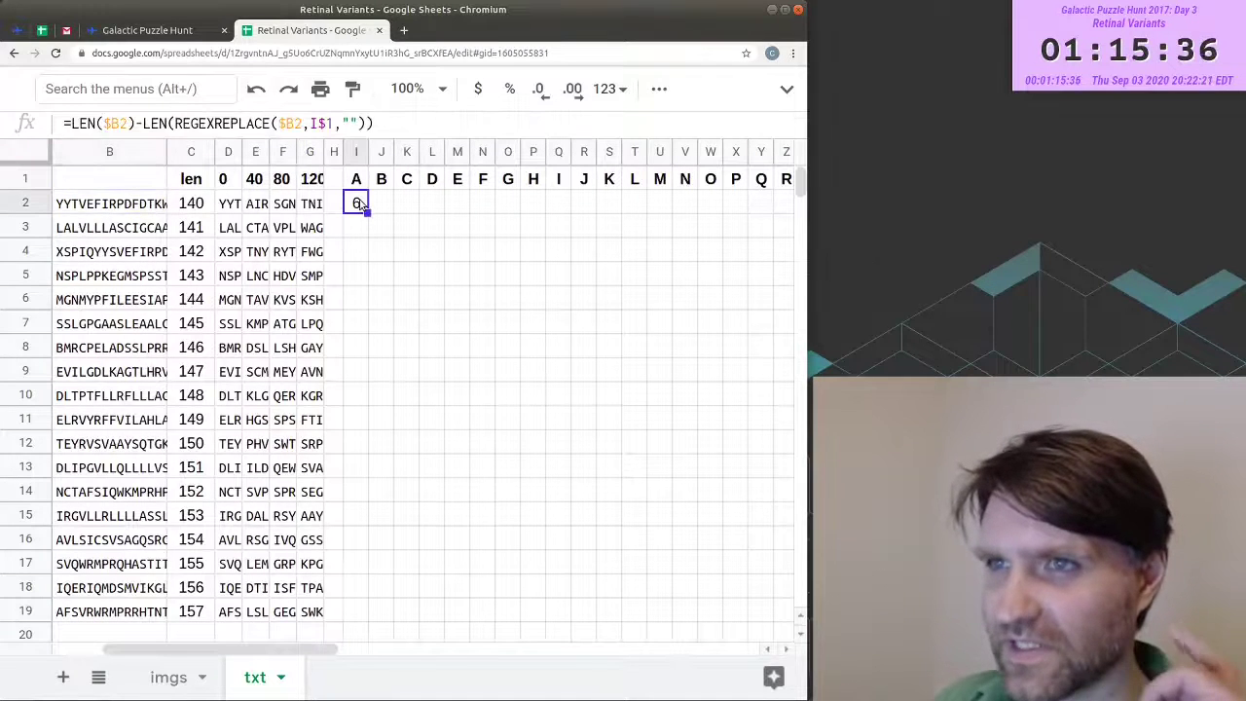
click(126, 203)
click(357, 202)
drag(367, 213, 515, 311)
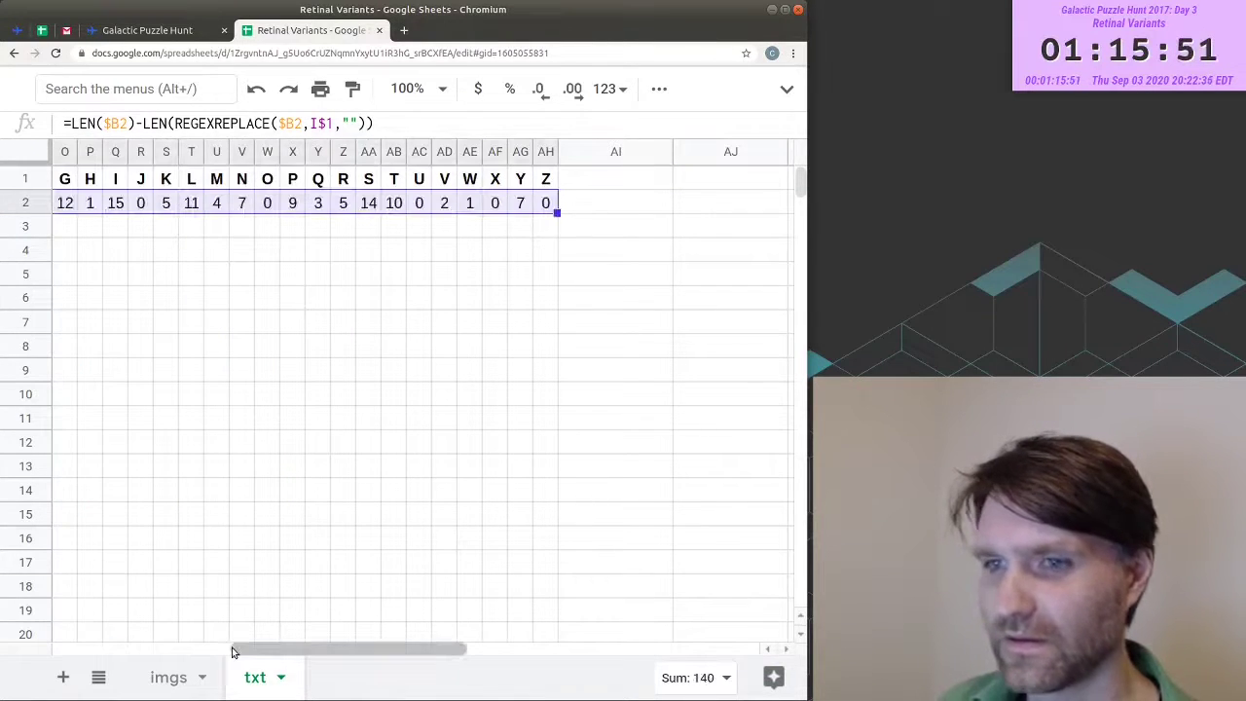
drag(288, 653, 236, 653)
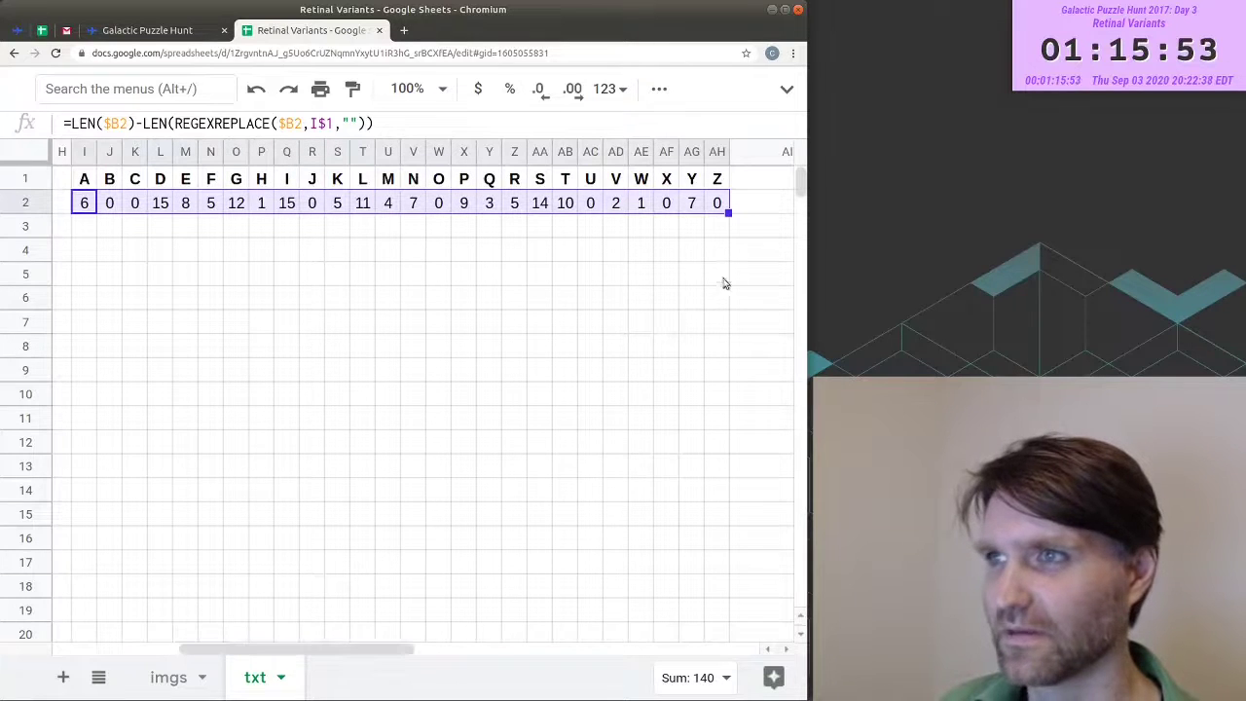
drag(727, 211, 709, 620)
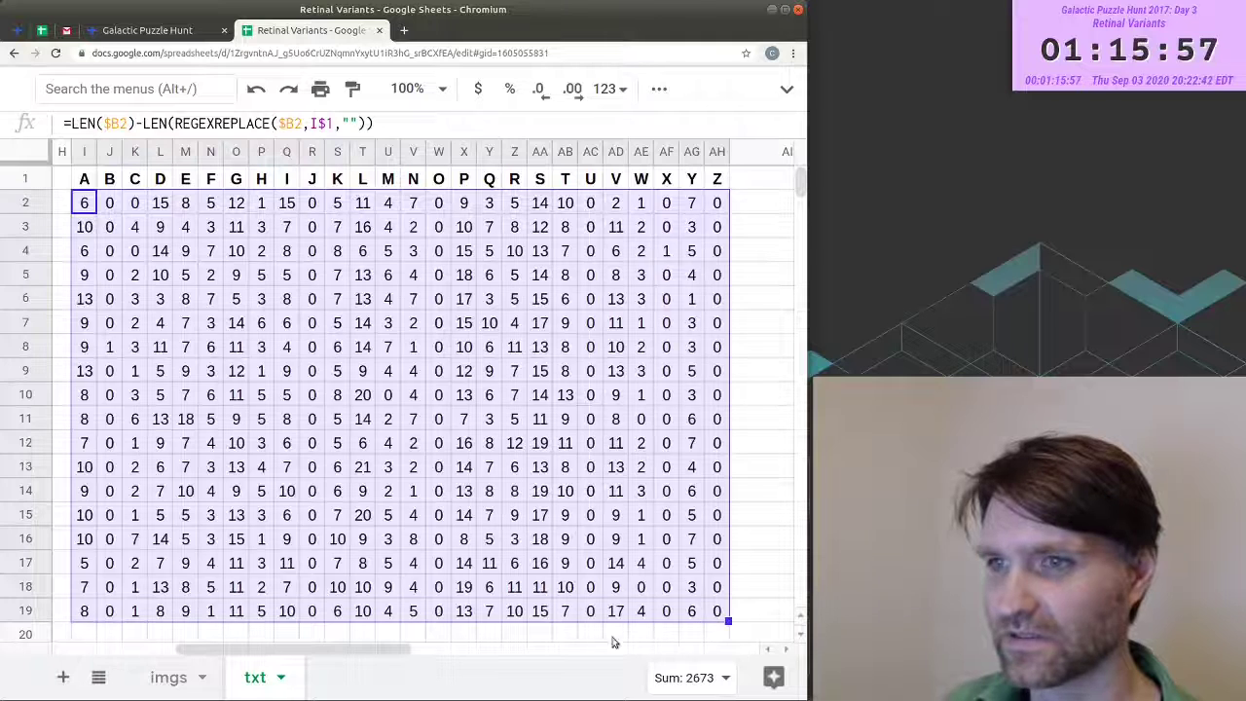
- Inspect the letter-count columns for J, O, X, U and B across all the sequences
scroll(224, 437, right, 2)
click(224, 440)
click(242, 151)
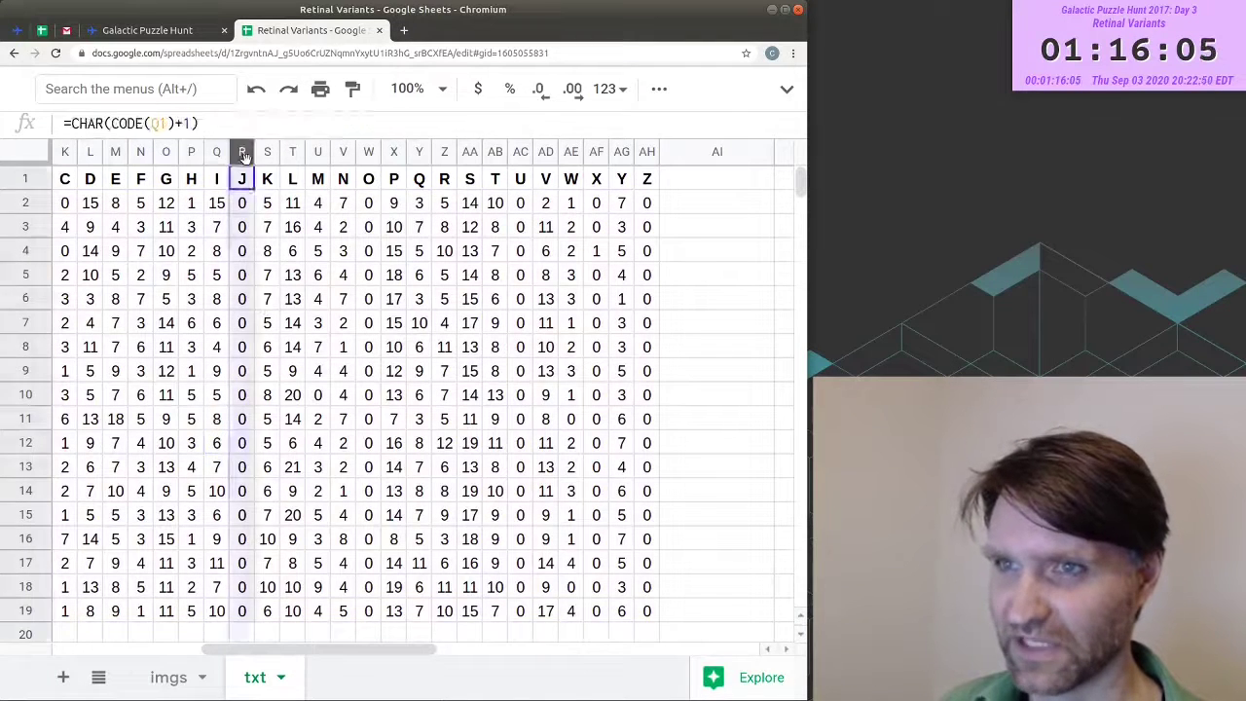
click(369, 152)
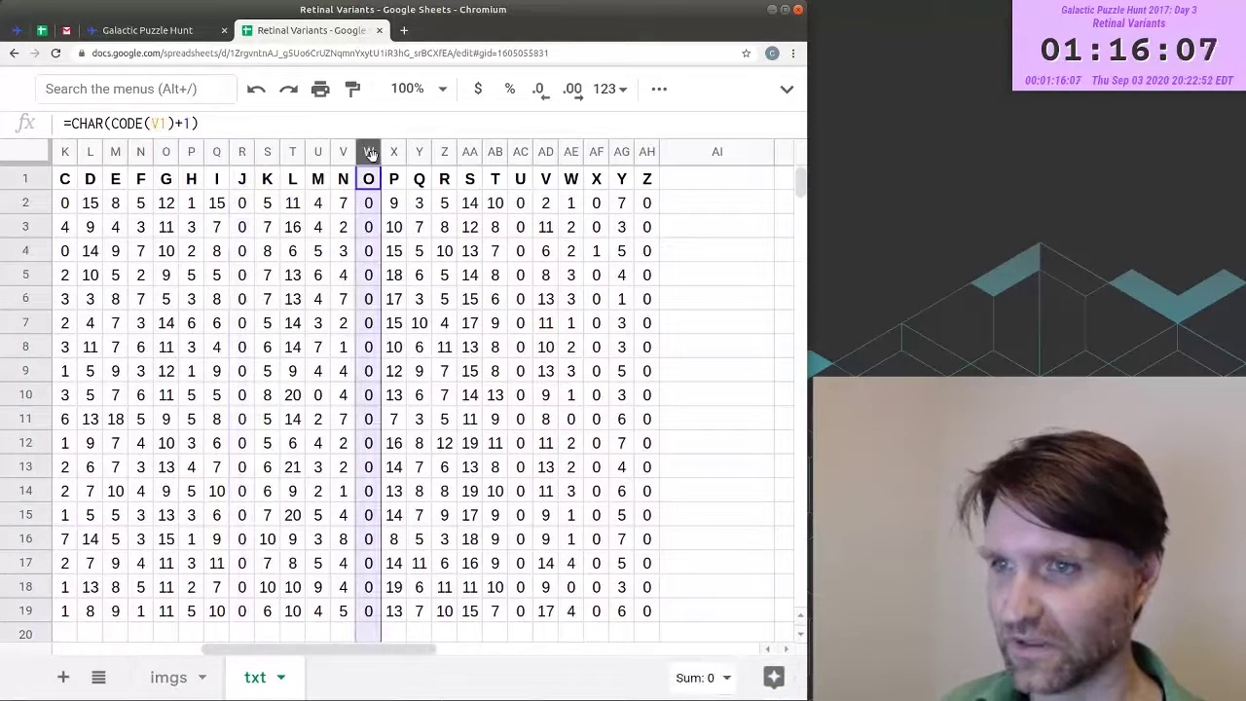
click(595, 152)
click(520, 152)
scroll(389, 389, left, 3)
click(109, 152)
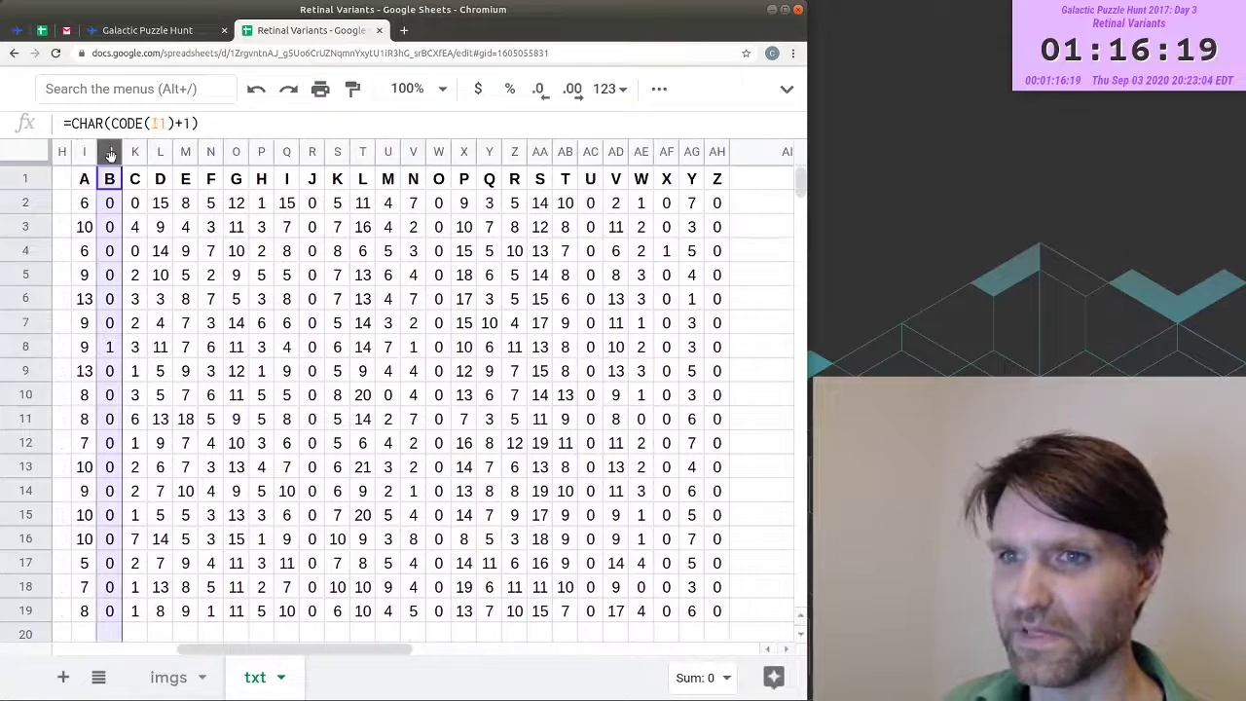
- Go below the letter counts to row 21 and inspect the totals for the letters P and L
scroll(113, 541, down, 2)
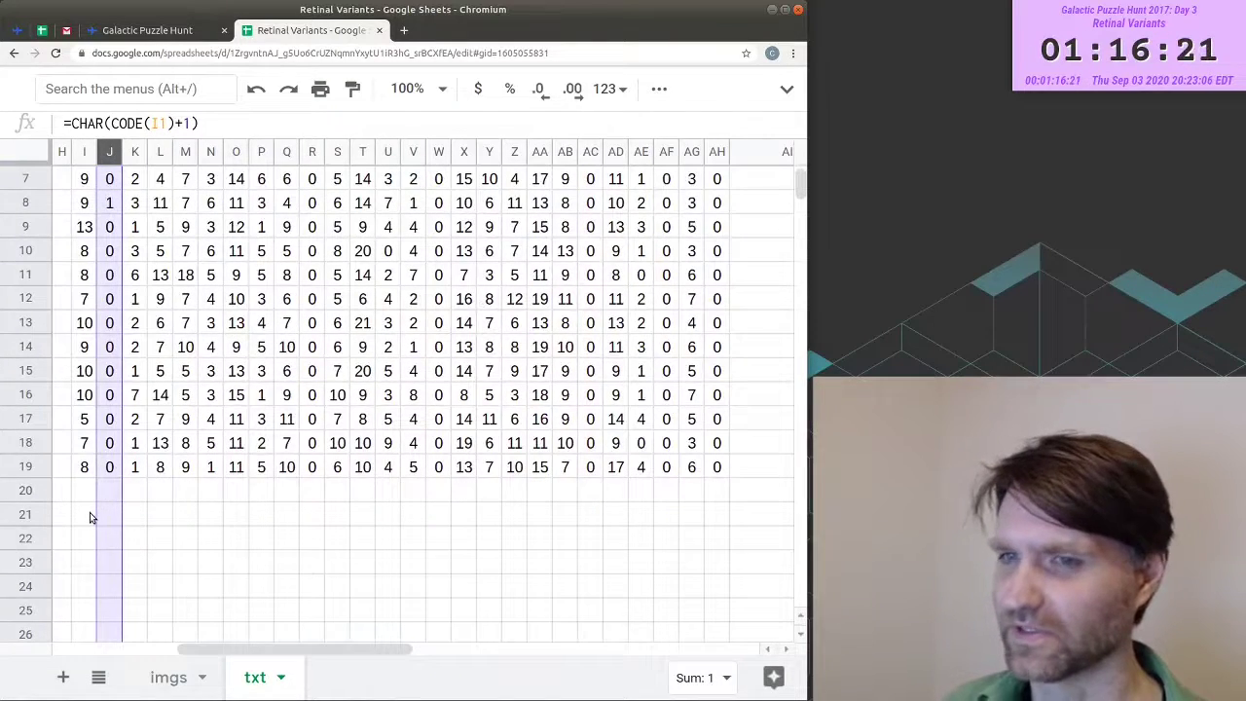
click(90, 513)
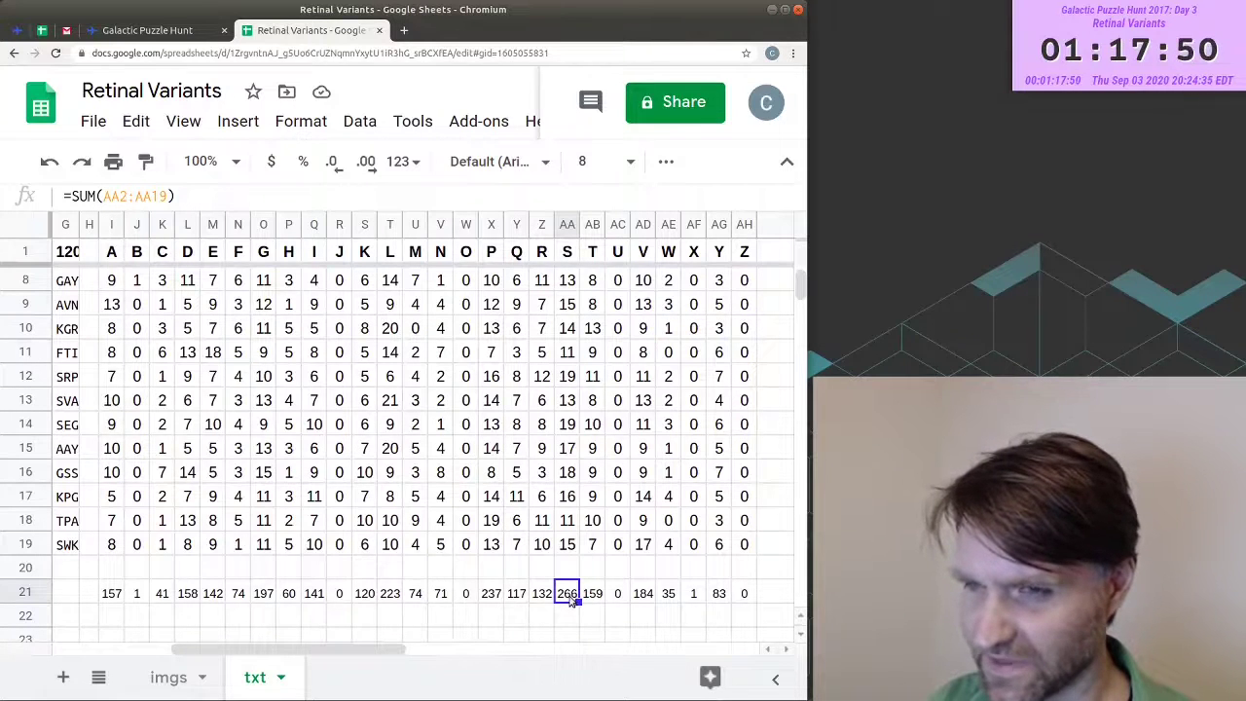
click(491, 599)
click(394, 600)
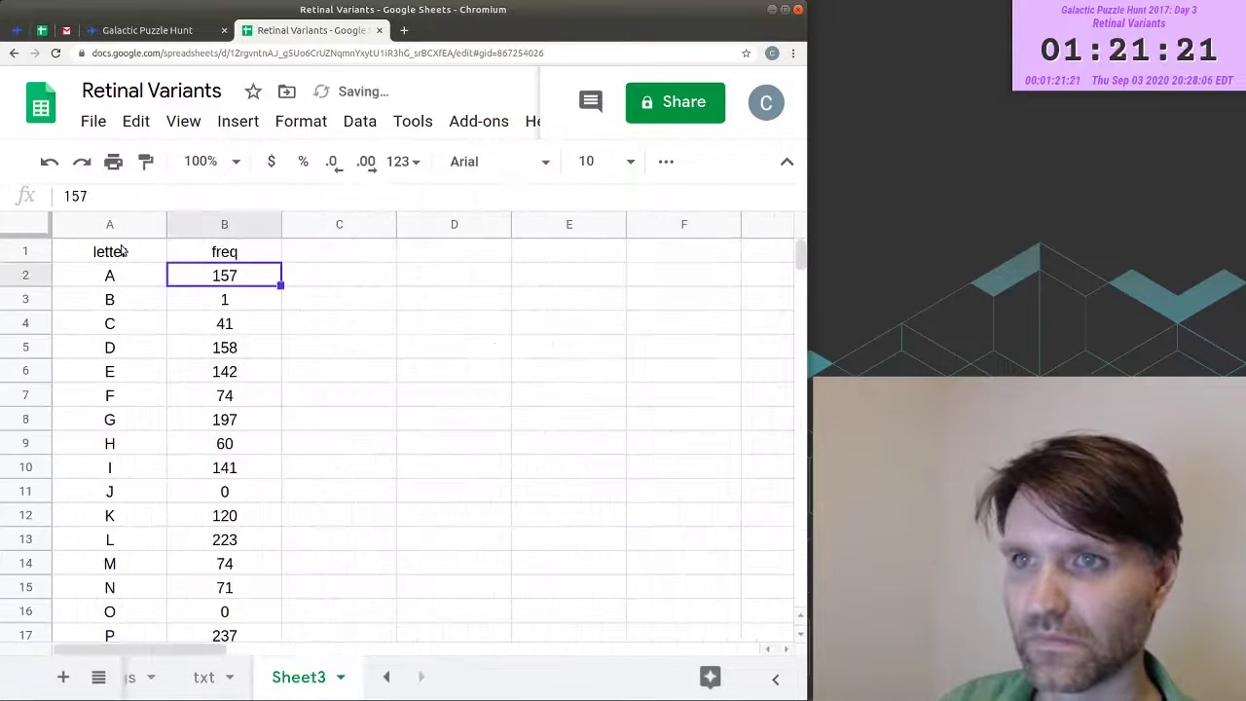
- Make the letter and freq header row of Sheet3 bold
click(41, 251)
key(ctrl+b)
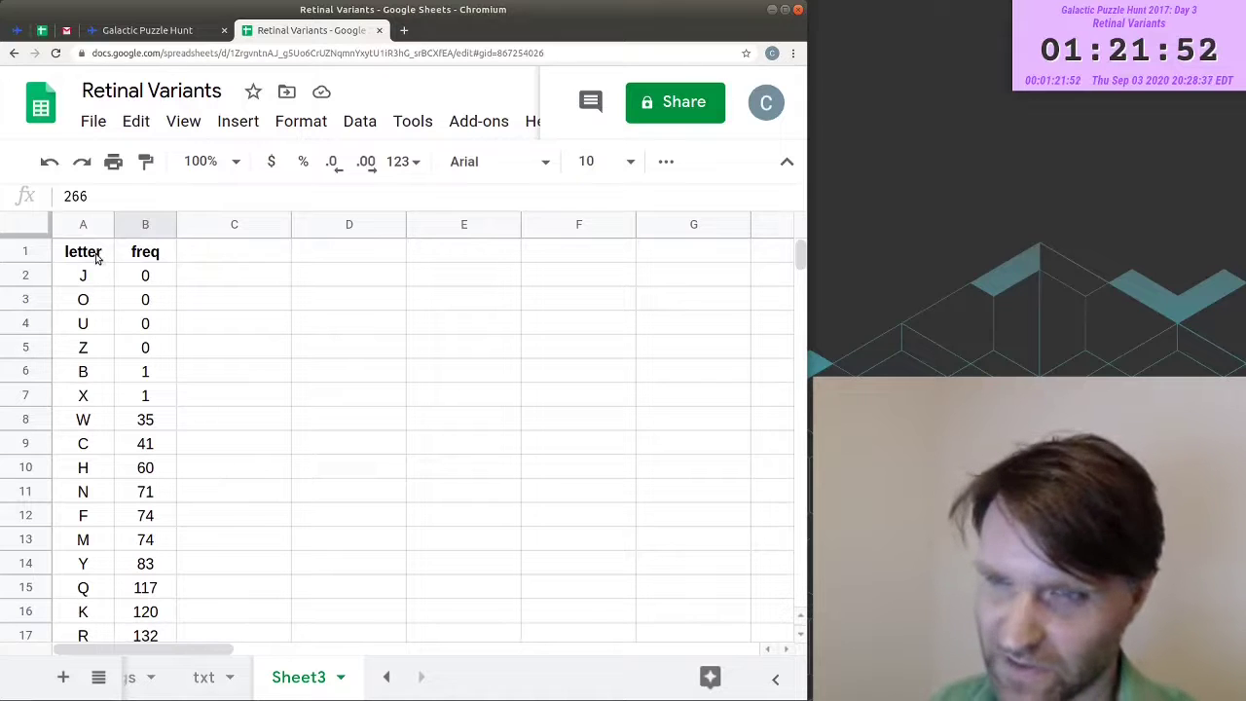
- Examine the rarest letters in the sorted frequency table, from J, O, U and Z through N
drag(98, 278, 156, 349)
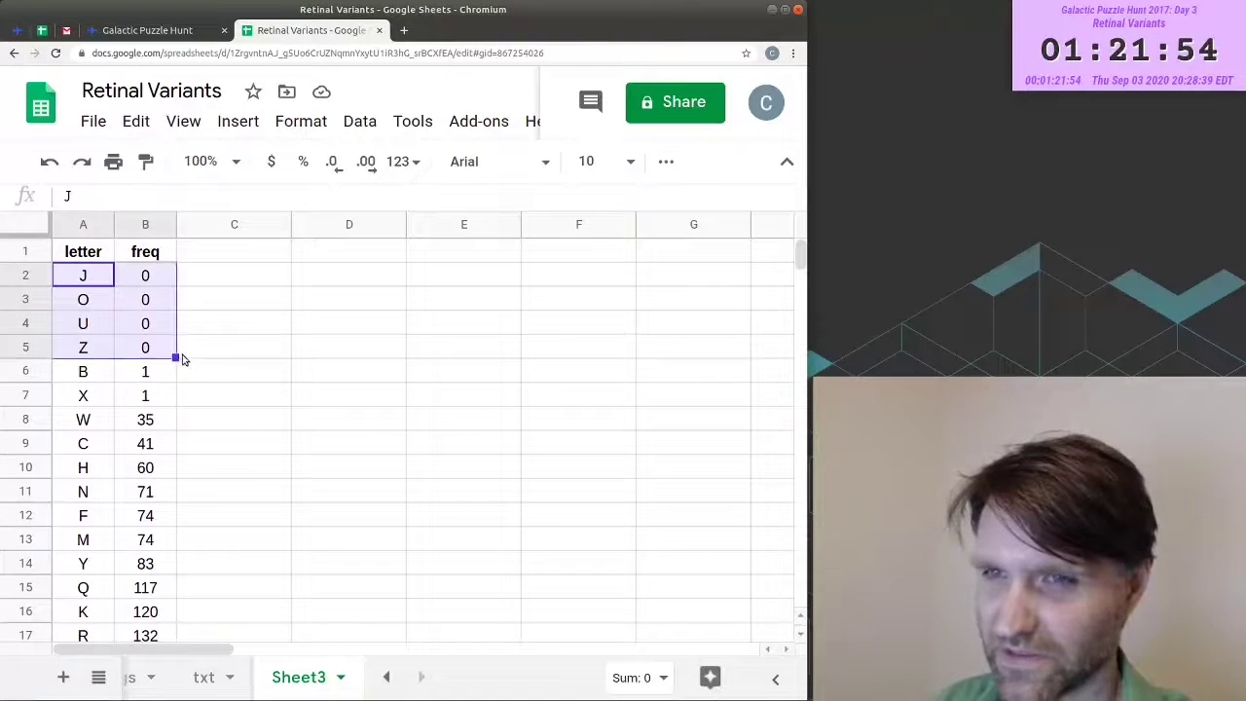
drag(82, 370, 145, 395)
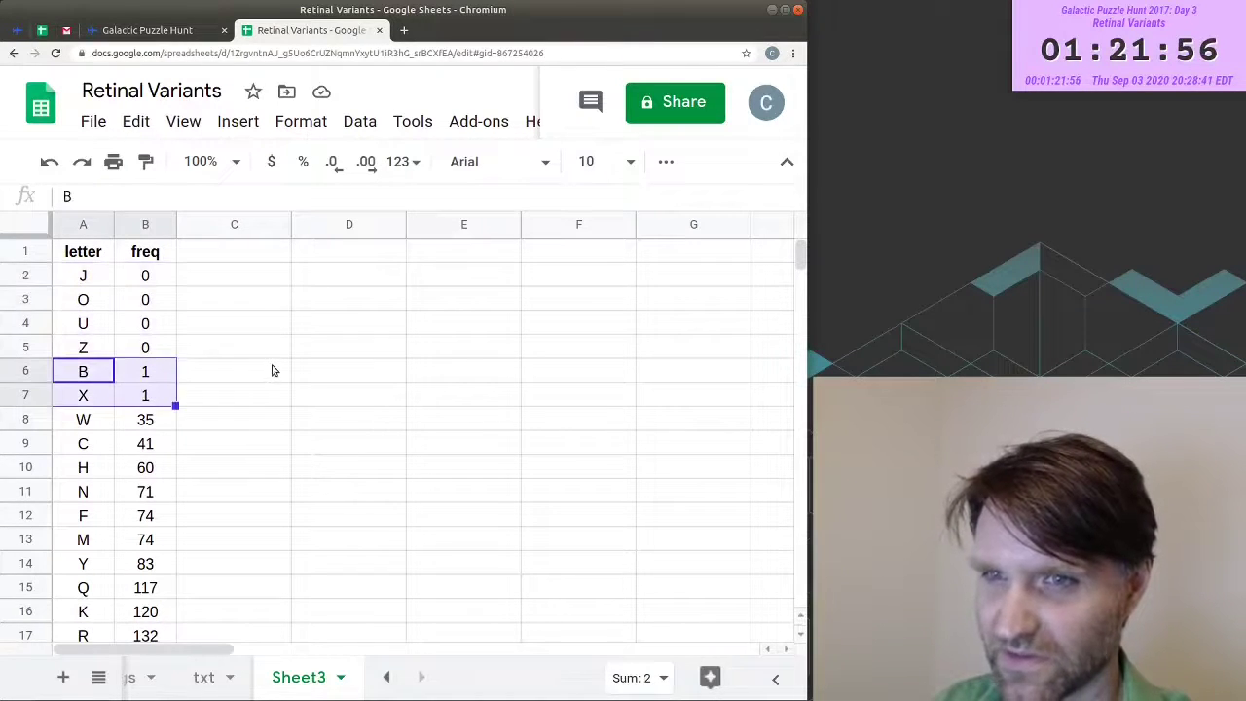
scroll(81, 299, down, 1)
drag(83, 300, 157, 350)
click(168, 369)
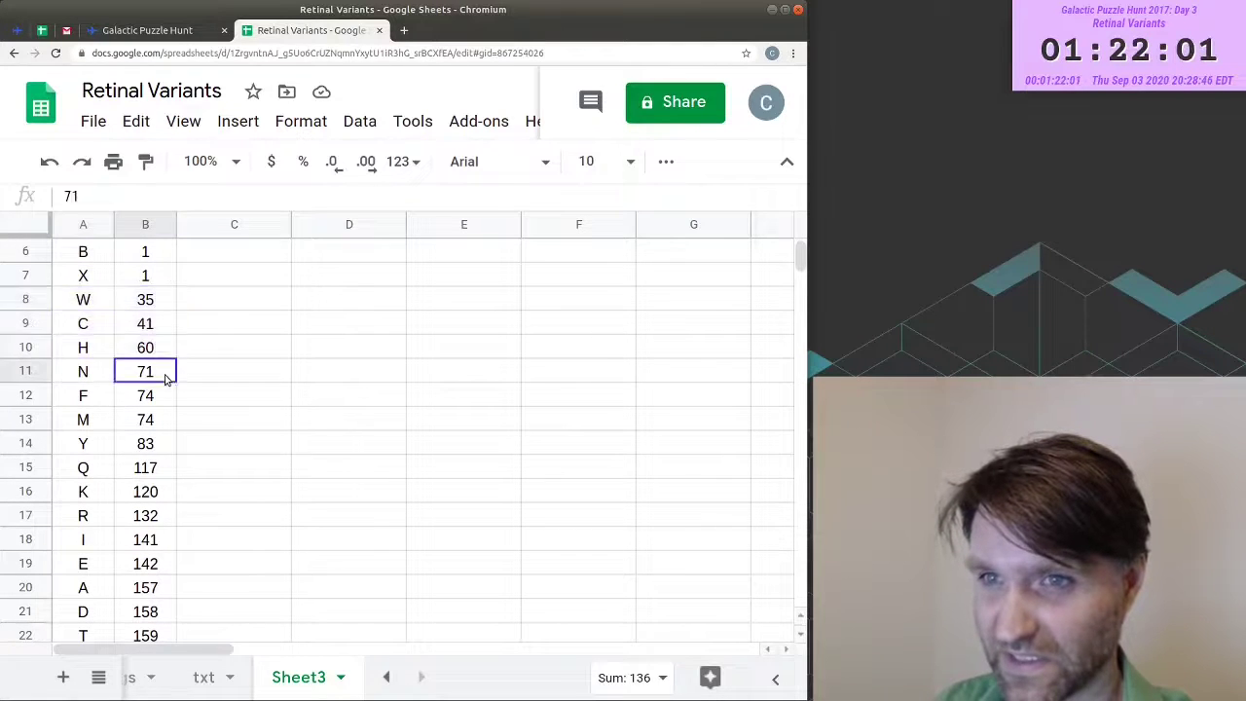
- Examine the full letter frequency table in Sheet3, comparing the highlighted rows with the unhighlighted ones
scroll(223, 368, down, 1)
scroll(162, 597, down, 2)
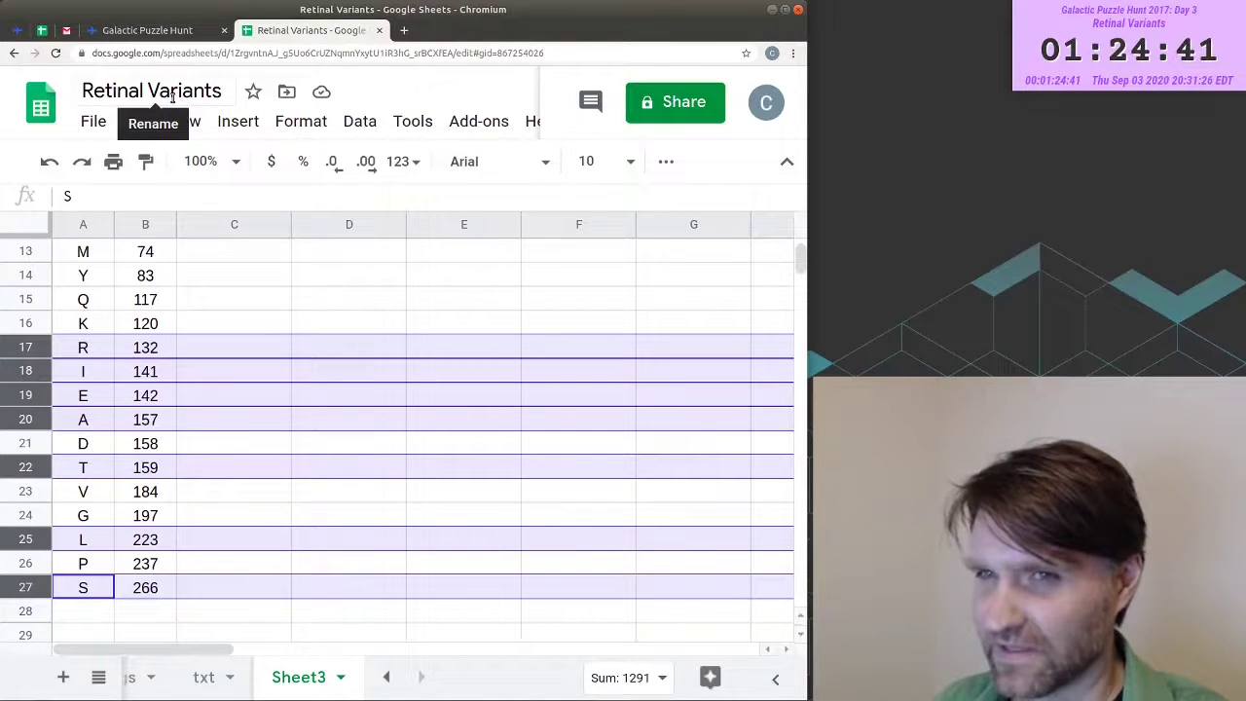
scroll(242, 364, up, 2)
scroll(242, 364, down, 2)
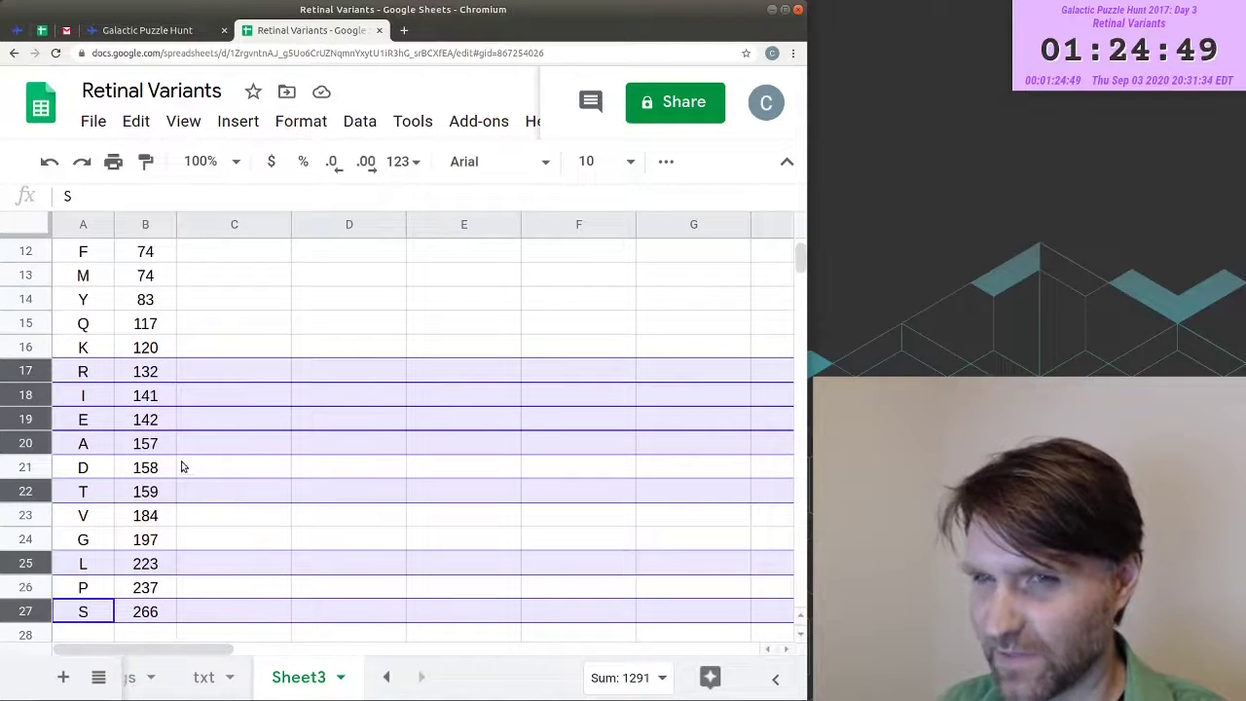
scroll(194, 449, up, 2)
scroll(200, 429, down, 2)
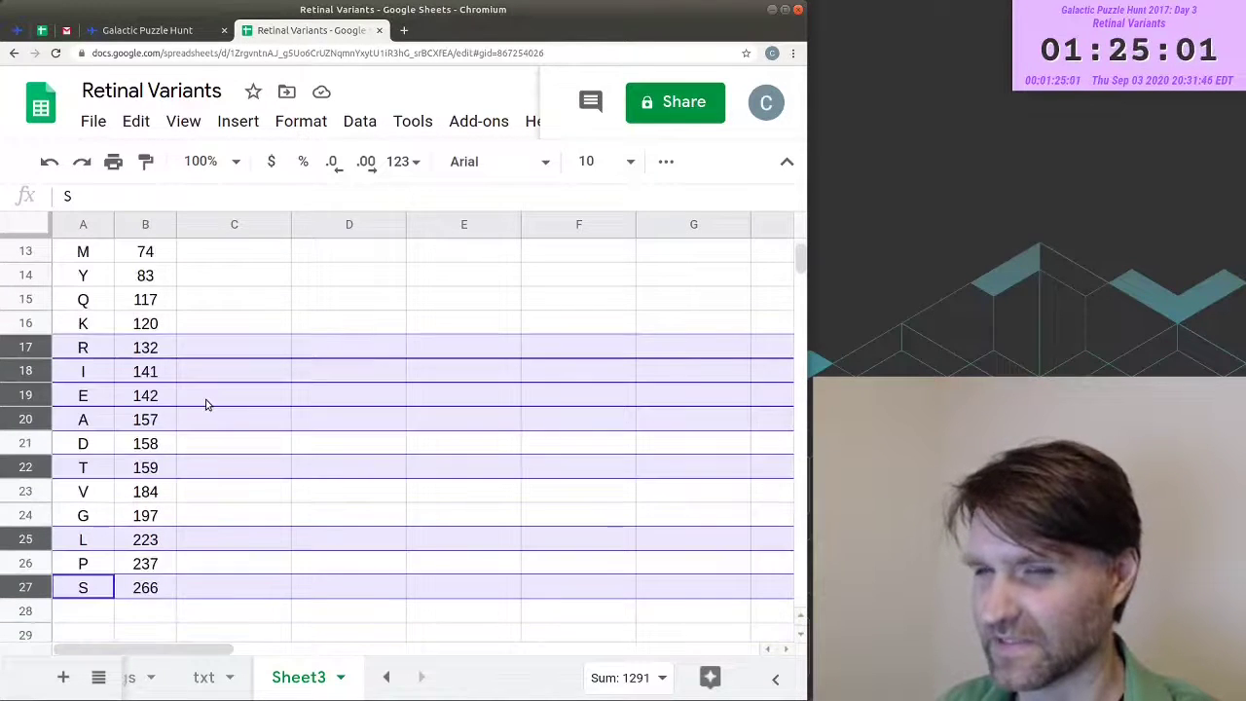
scroll(205, 403, up, 4)
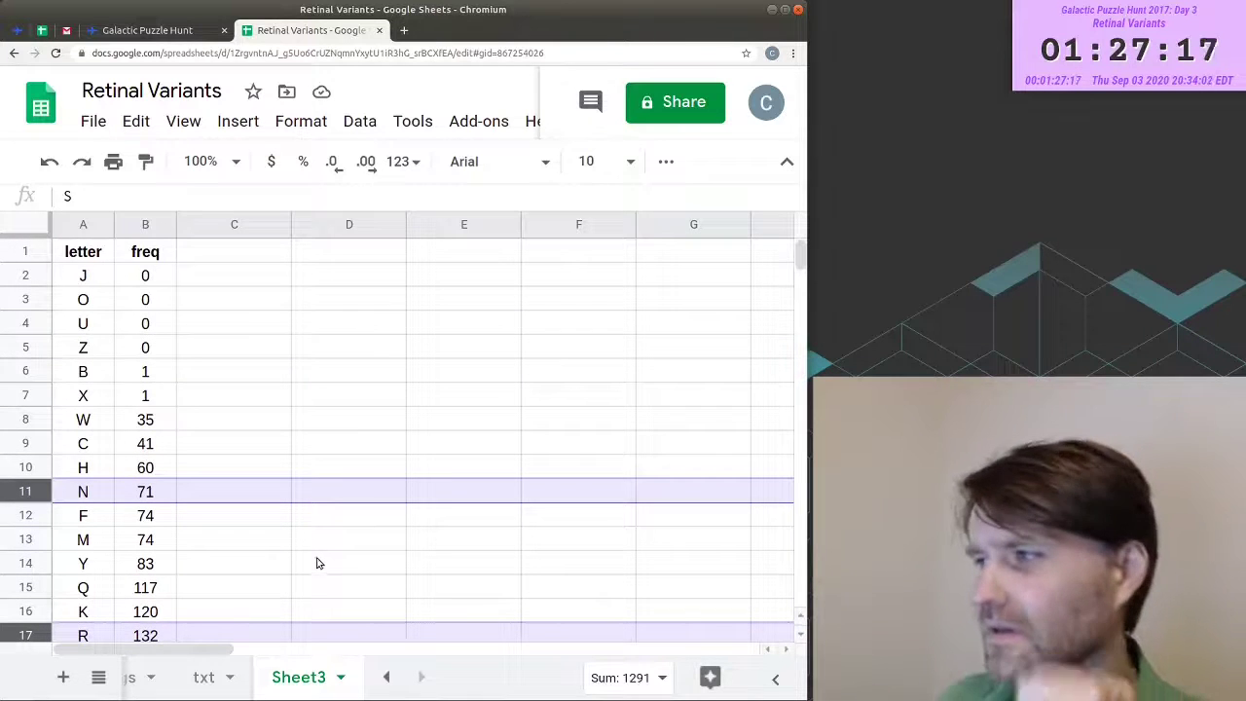
scroll(315, 552, down, 2)
scroll(315, 551, down, 2)
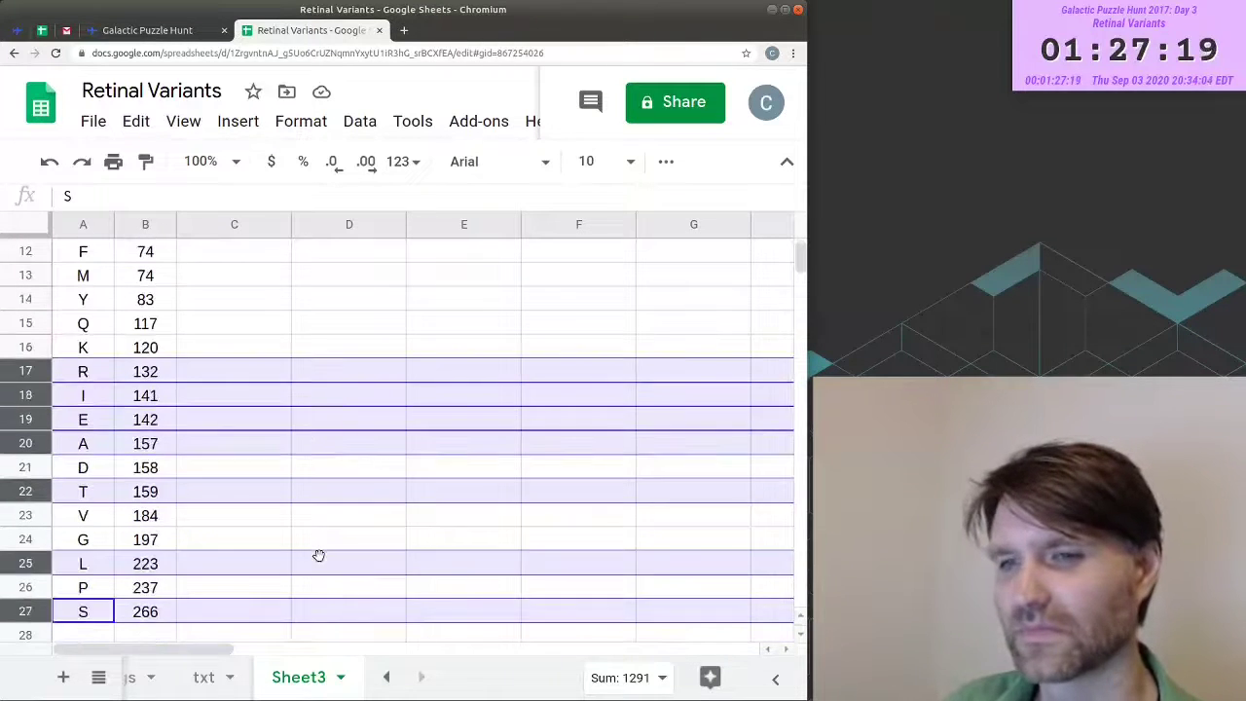
scroll(319, 555, up, 4)
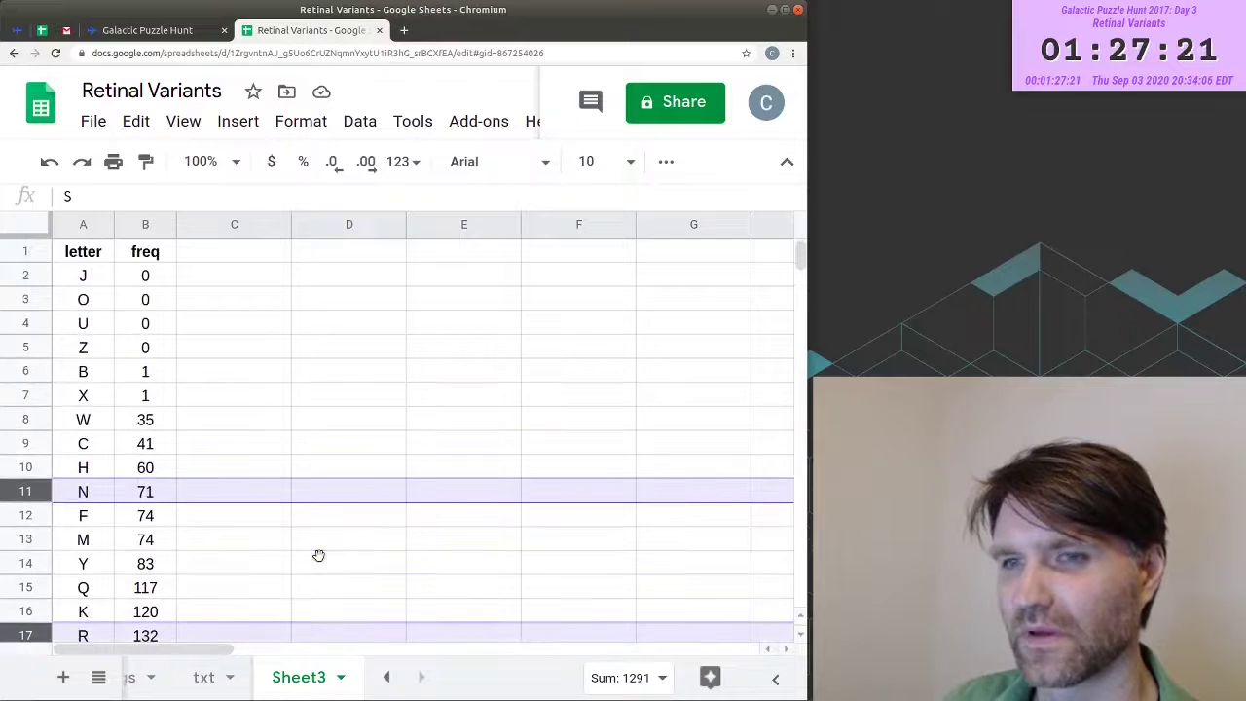
- Consult the amino acid one-letter code chart and select the B and X rows in the Sheet3 frequency table for comparison
click(153, 32)
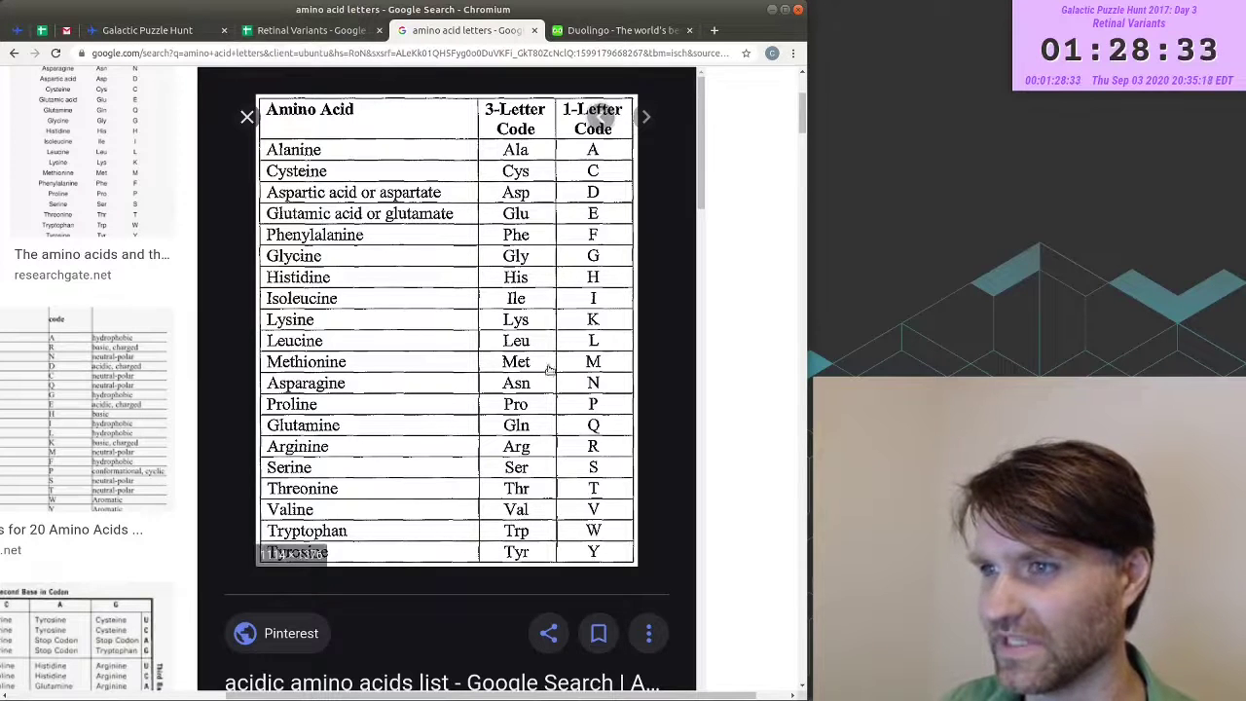
click(312, 30)
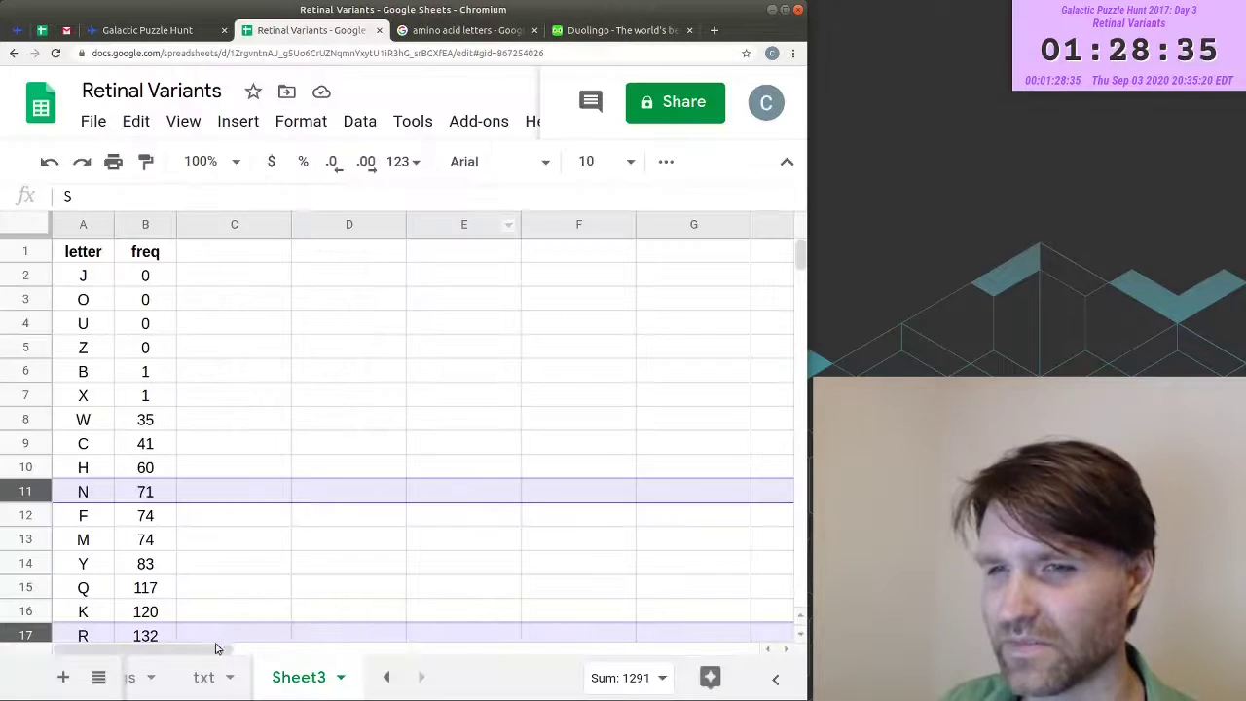
click(211, 532)
scroll(210, 529, down, 5)
scroll(212, 527, up, 4)
drag(83, 323, 145, 347)
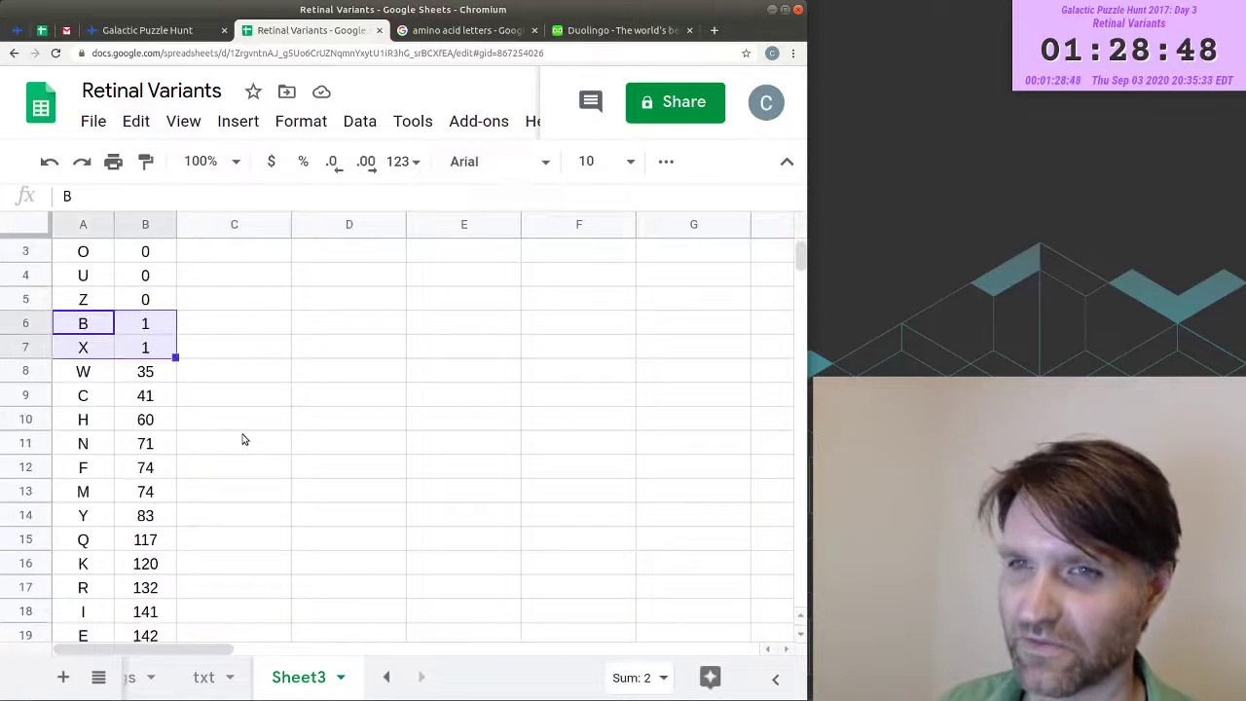
scroll(244, 438, up, 1)
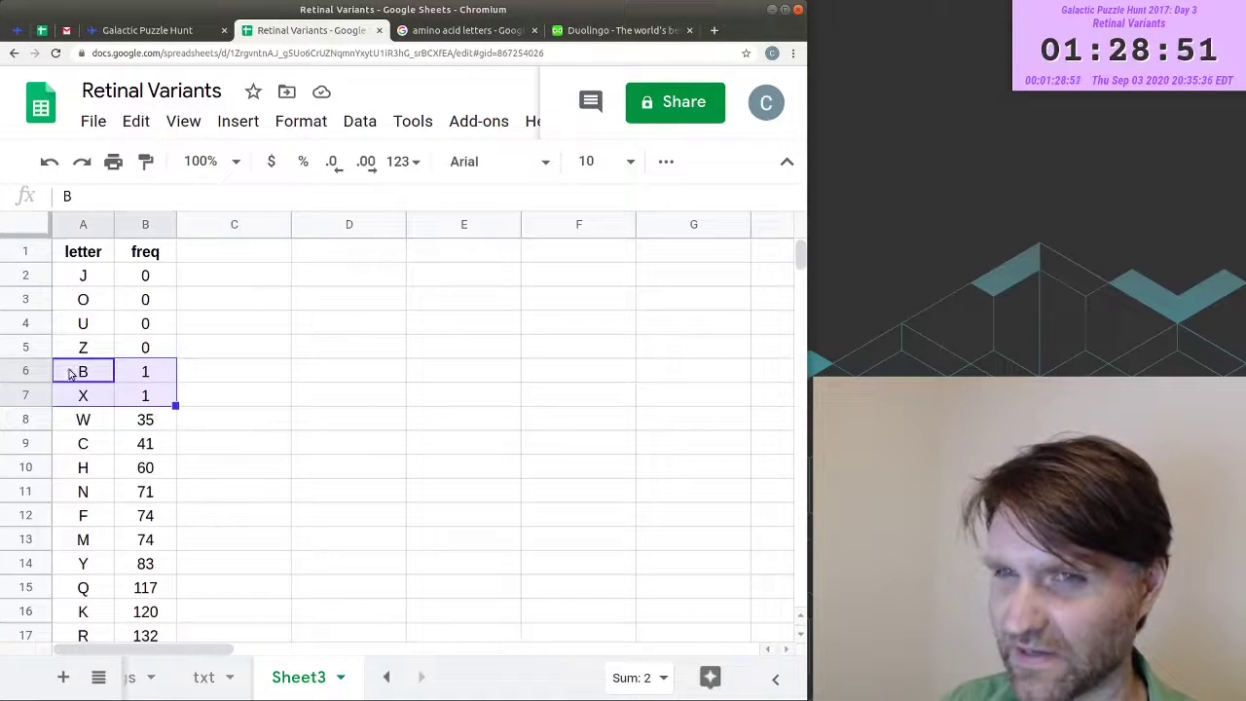
drag(74, 368, 161, 403)
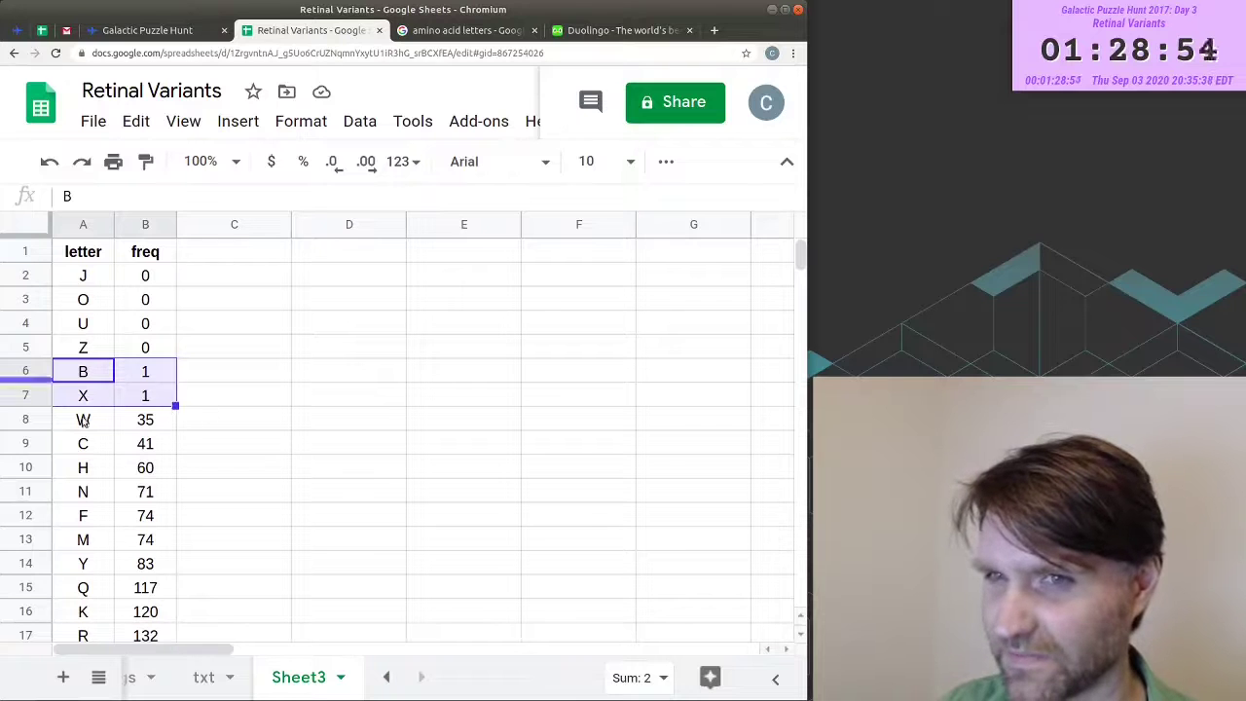
scroll(188, 447, down, 1)
scroll(178, 421, up, 1)
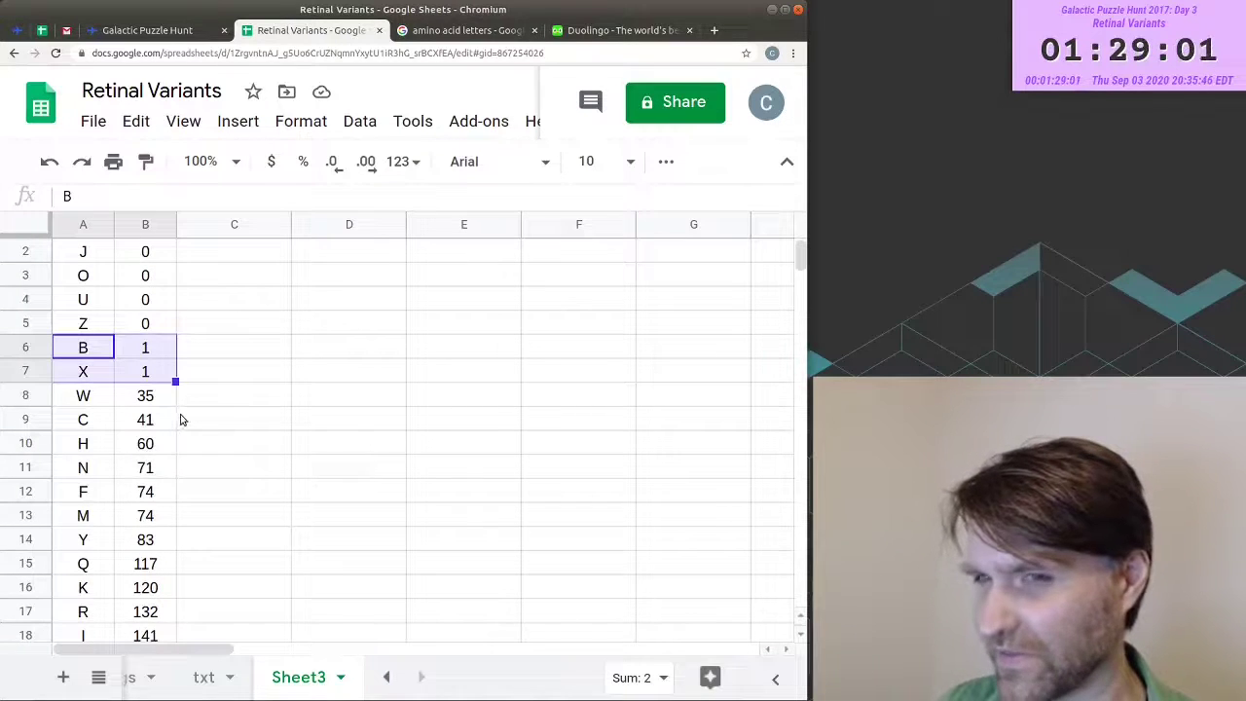
scroll(179, 414, down, 5)
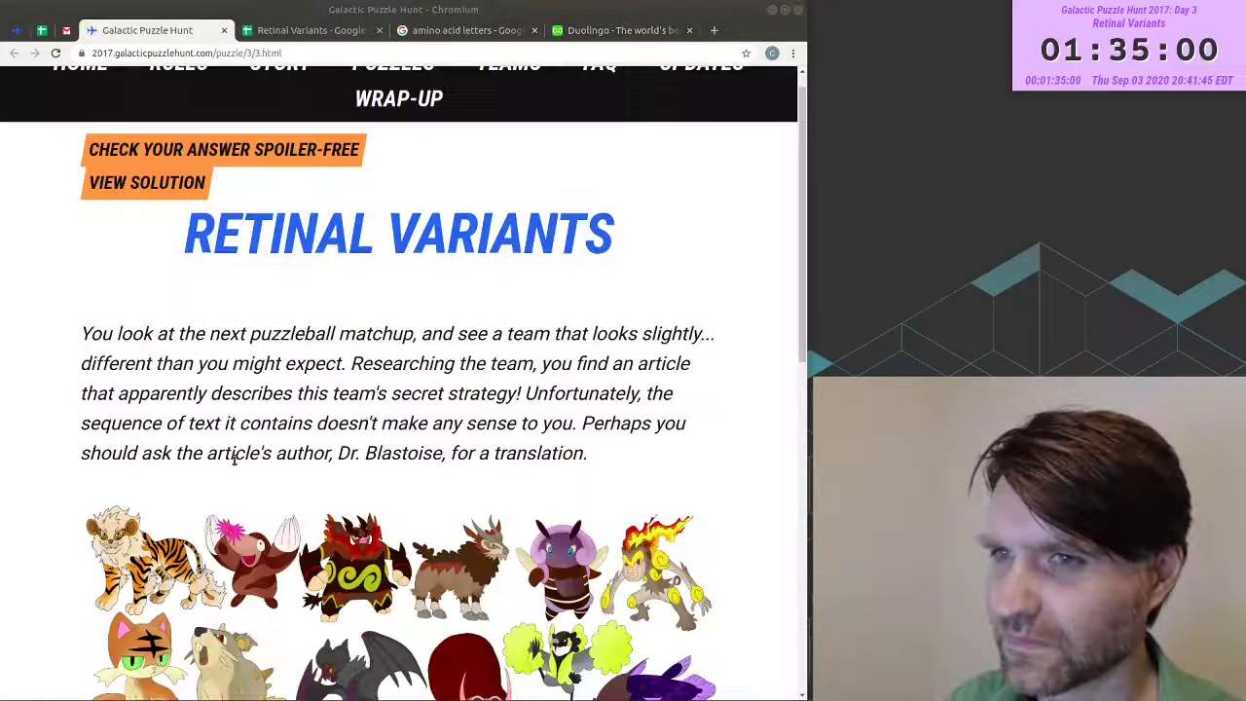
- Highlight the Dr. Blastoise author mention in the puzzle text and shorten the Google query to "pokemon dna"
drag(207, 453, 432, 463)
click(432, 464)
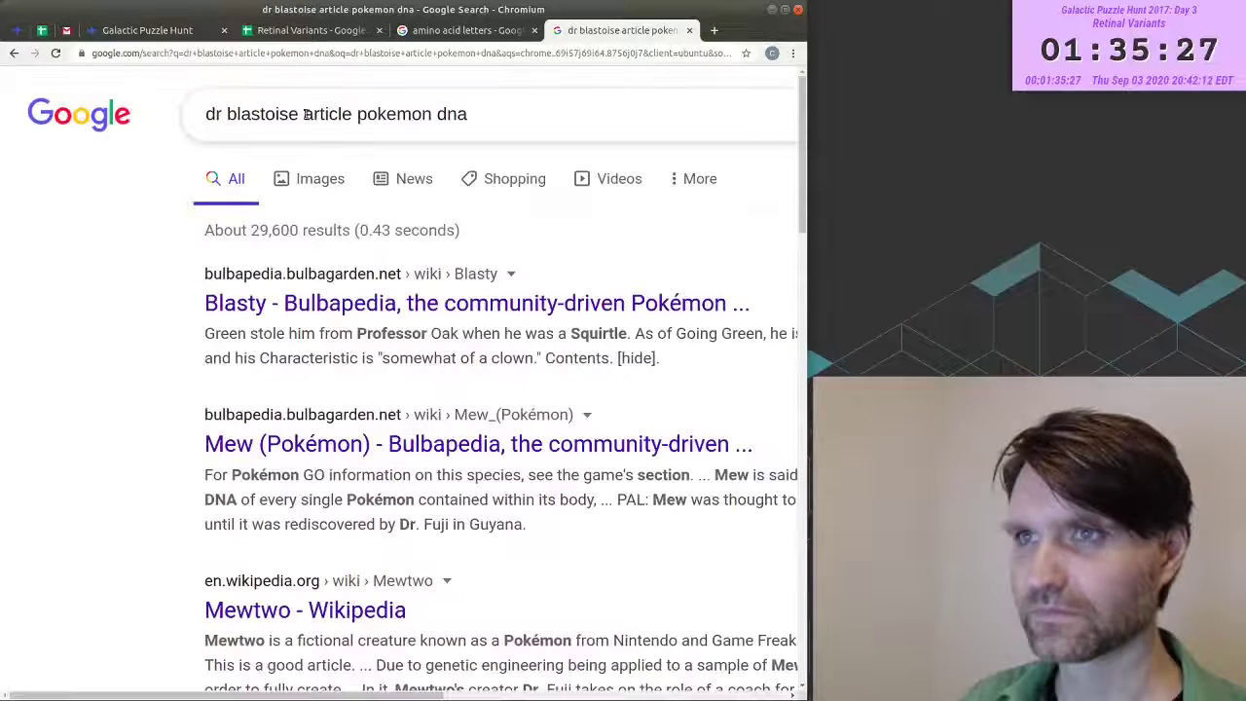
drag(356, 115, 182, 116)
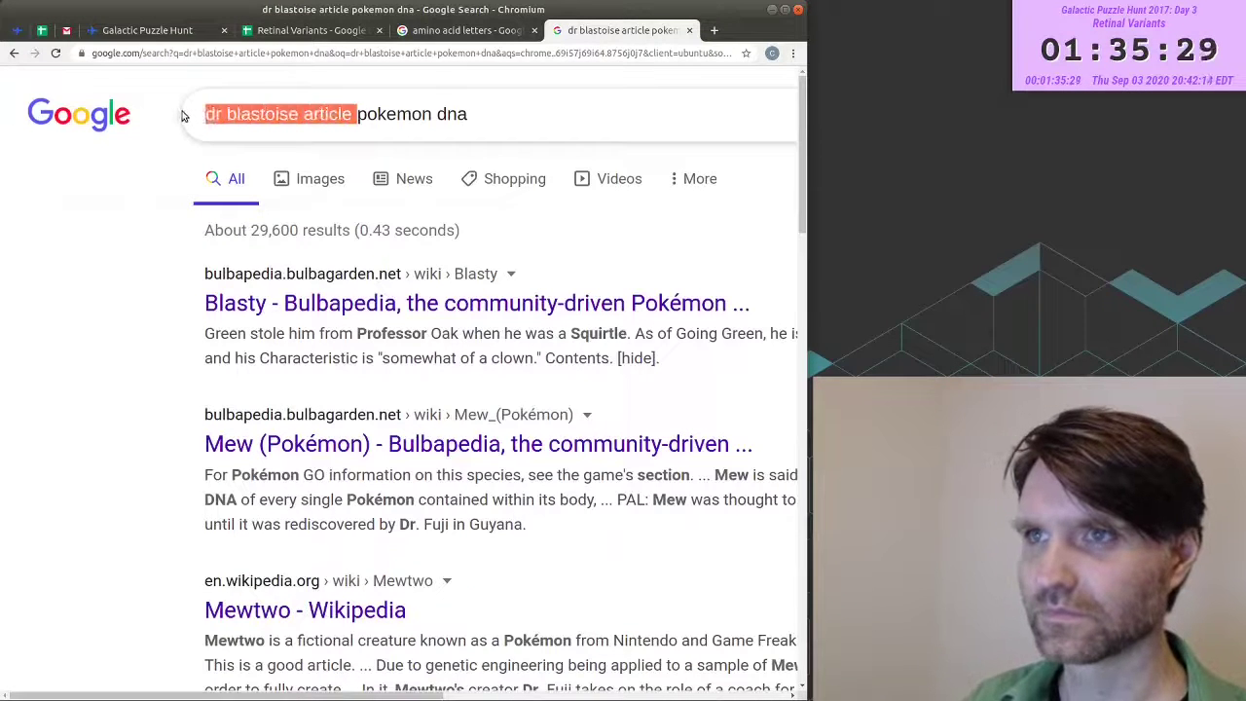
key(BackSpace)
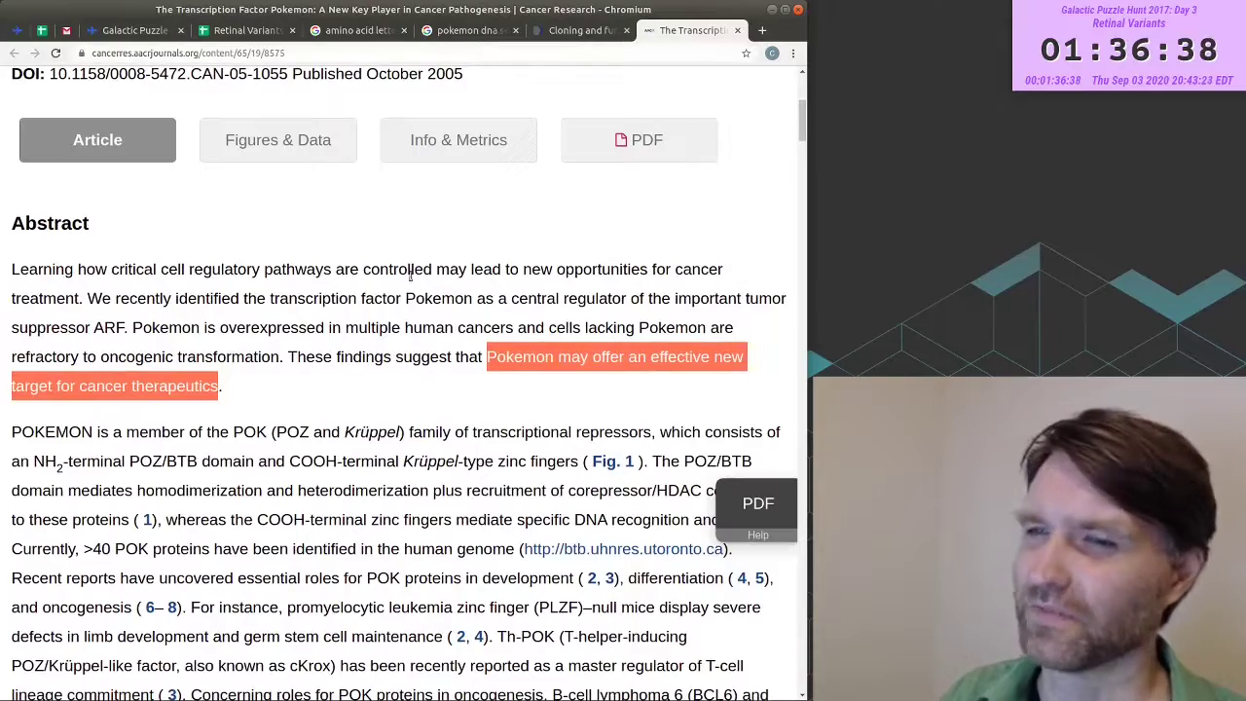
- Read the title and abstract of the Cancer Research article on the transcription factor Pokemon
scroll(433, 307, up, 5)
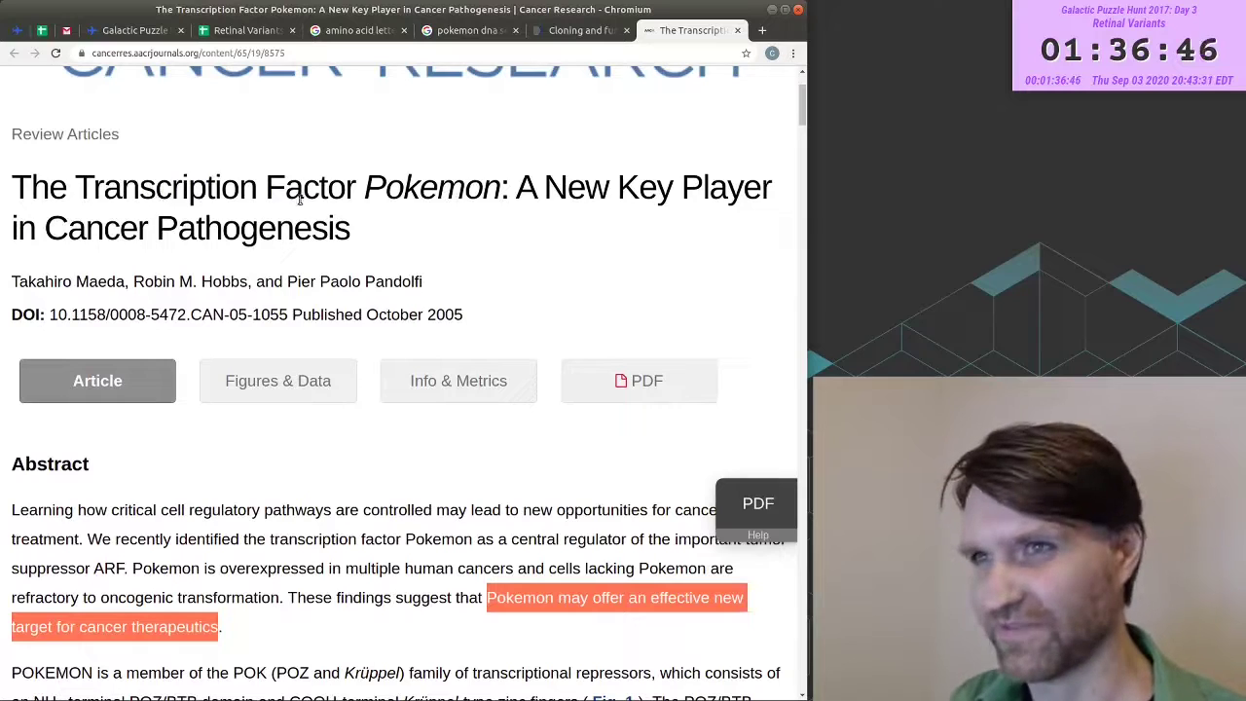
scroll(394, 279, down, 4)
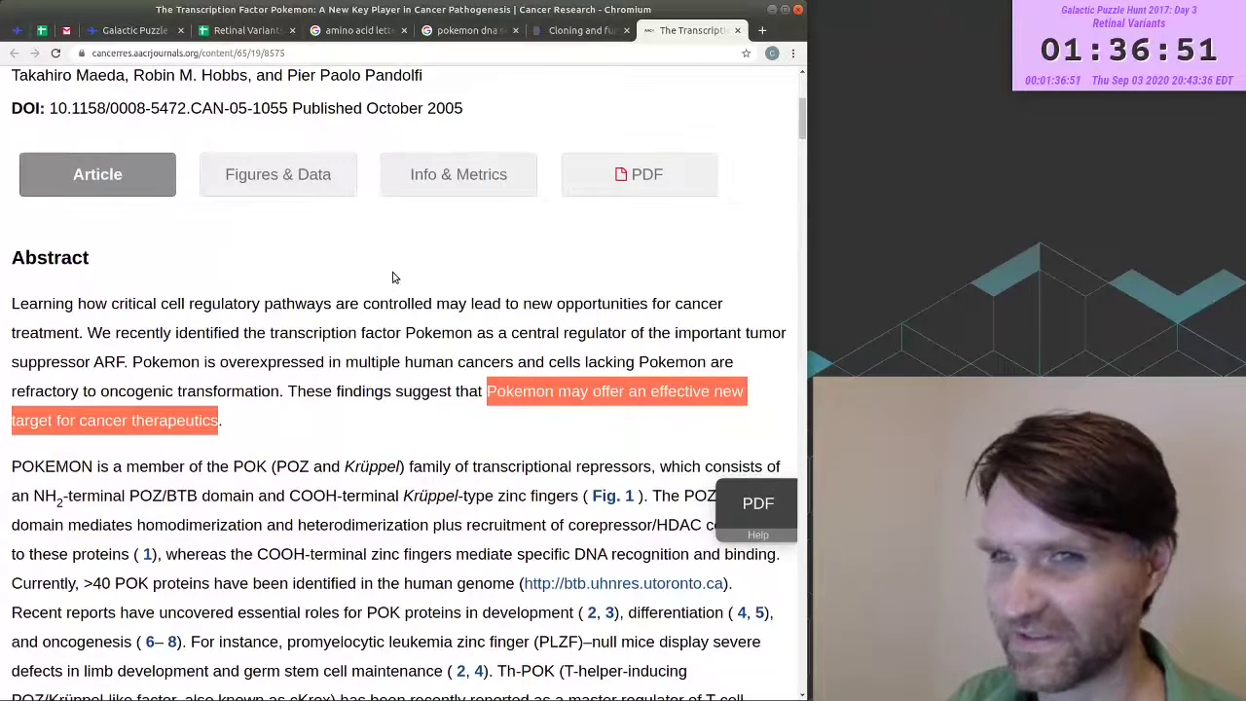
scroll(394, 279, down, 3)
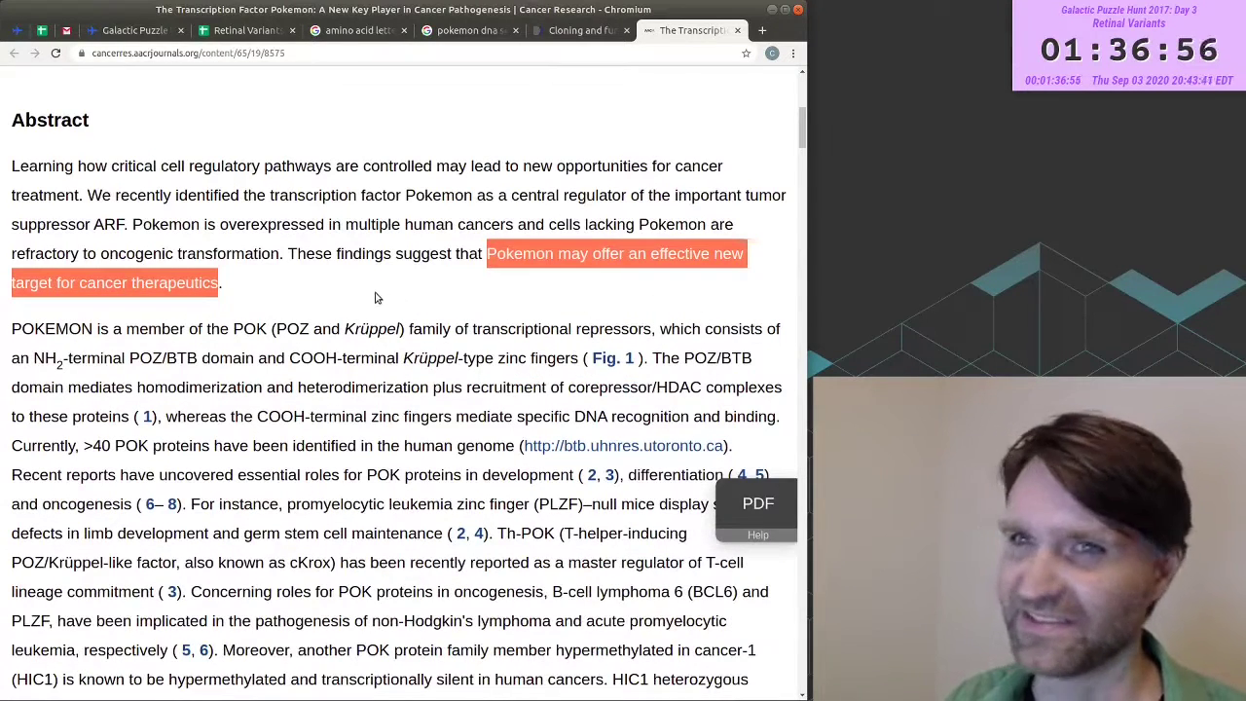
scroll(377, 298, up, 3)
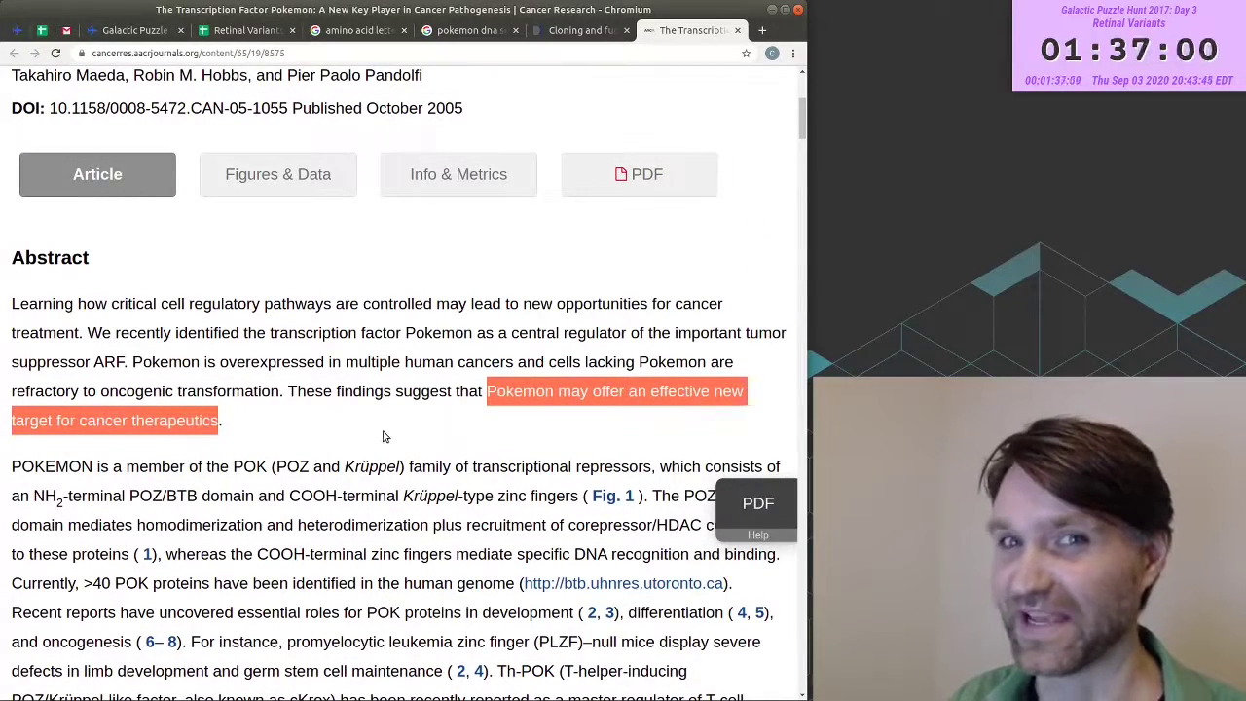
scroll(384, 437, down, 2)
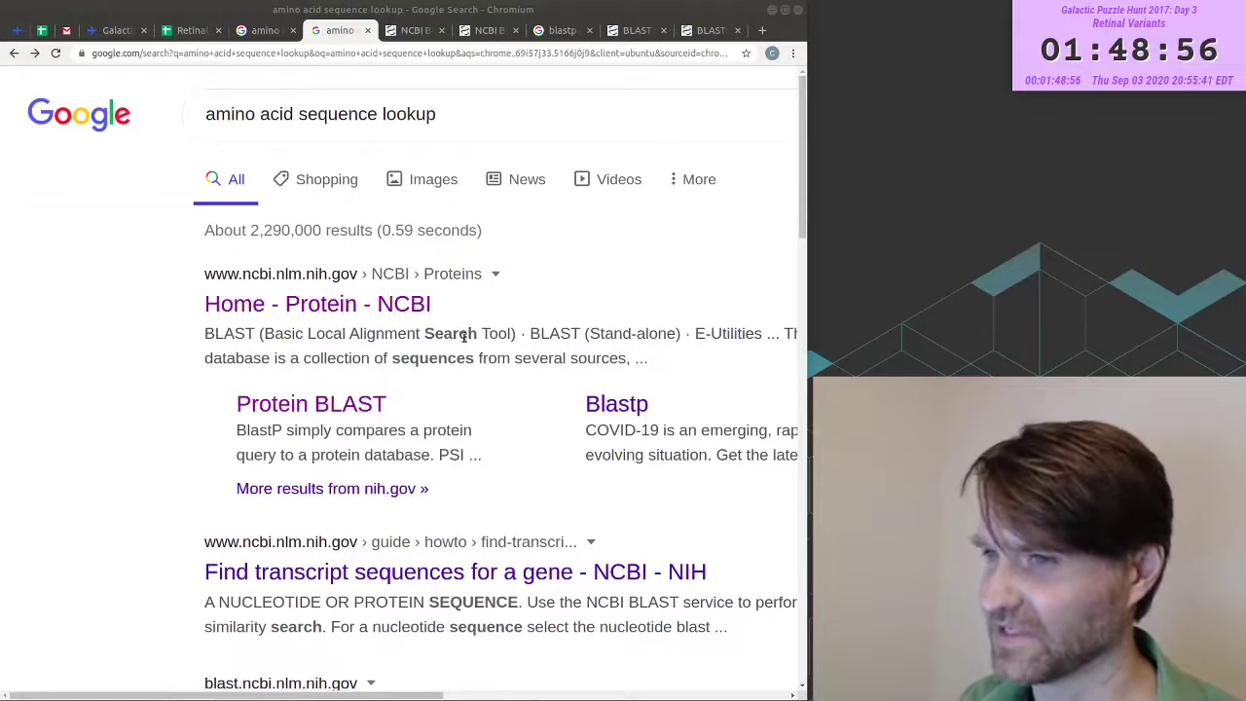
- Return to the Retinal Variants puzzle page and highlight "Blast" in the author's name Dr. Blastoise
key(ctrl+4)
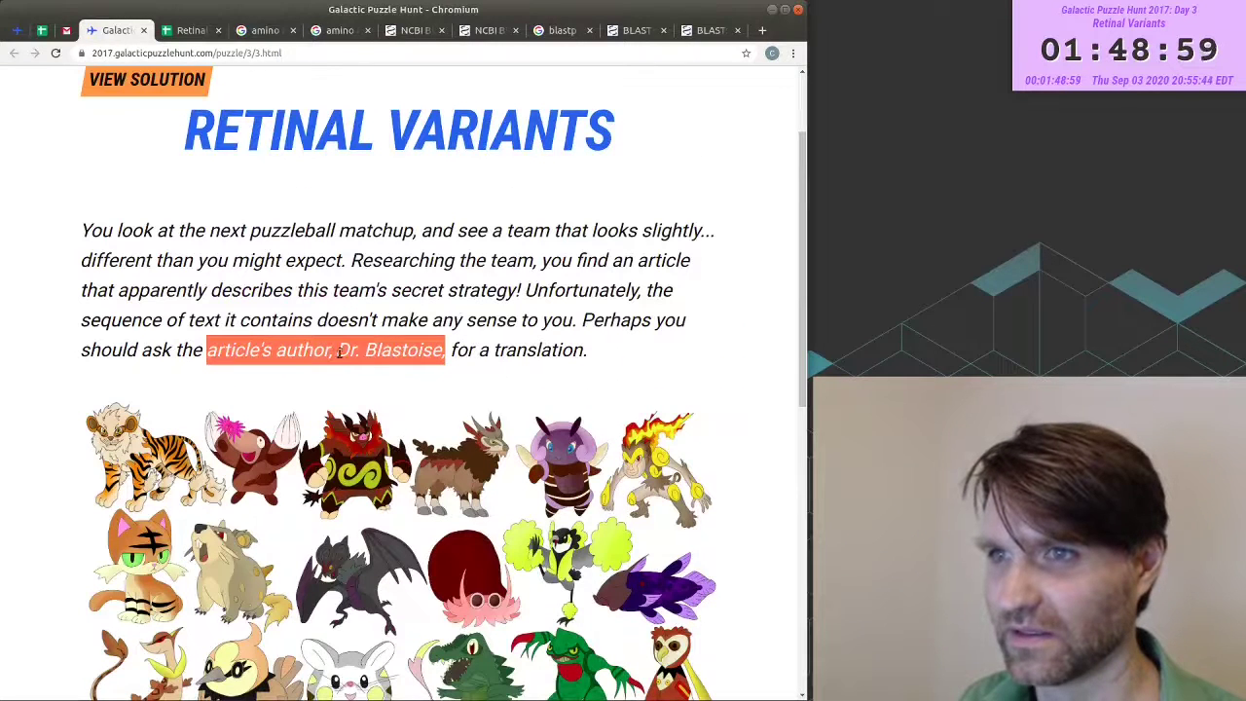
click(370, 351)
drag(368, 351, 410, 355)
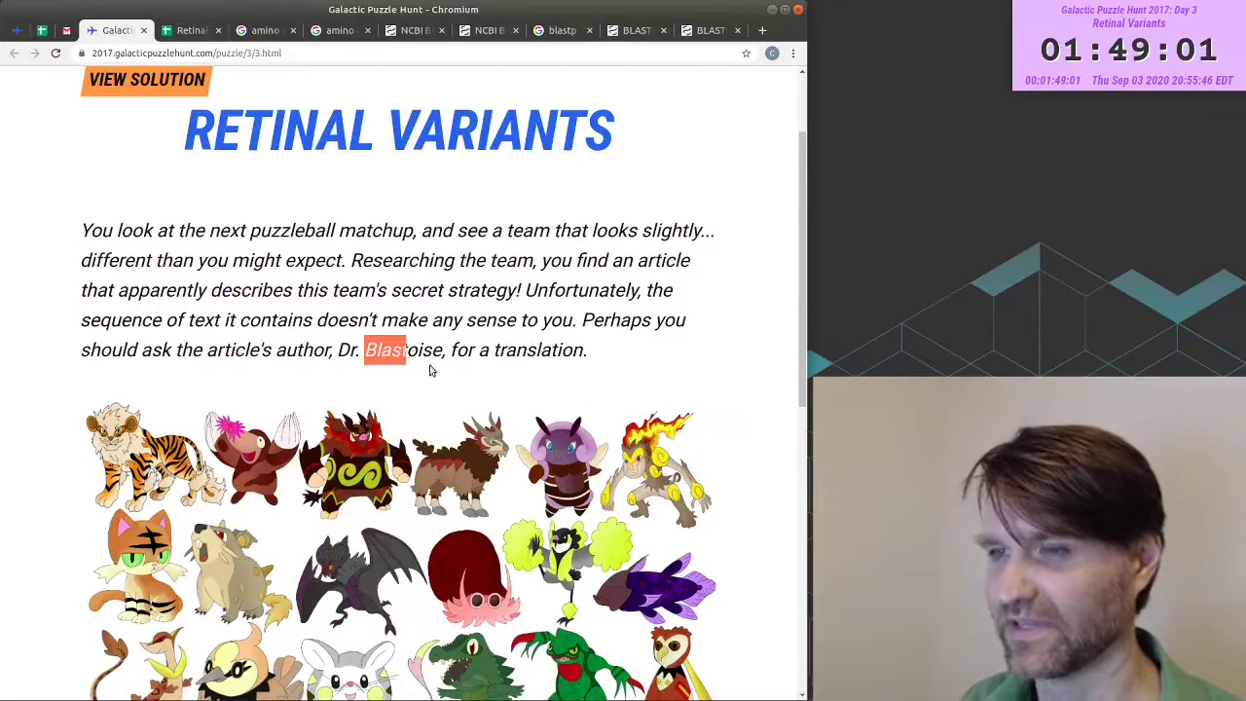
- Check the status and time since submission of the pending BLAST protein sequence request
key(ctrl+8)
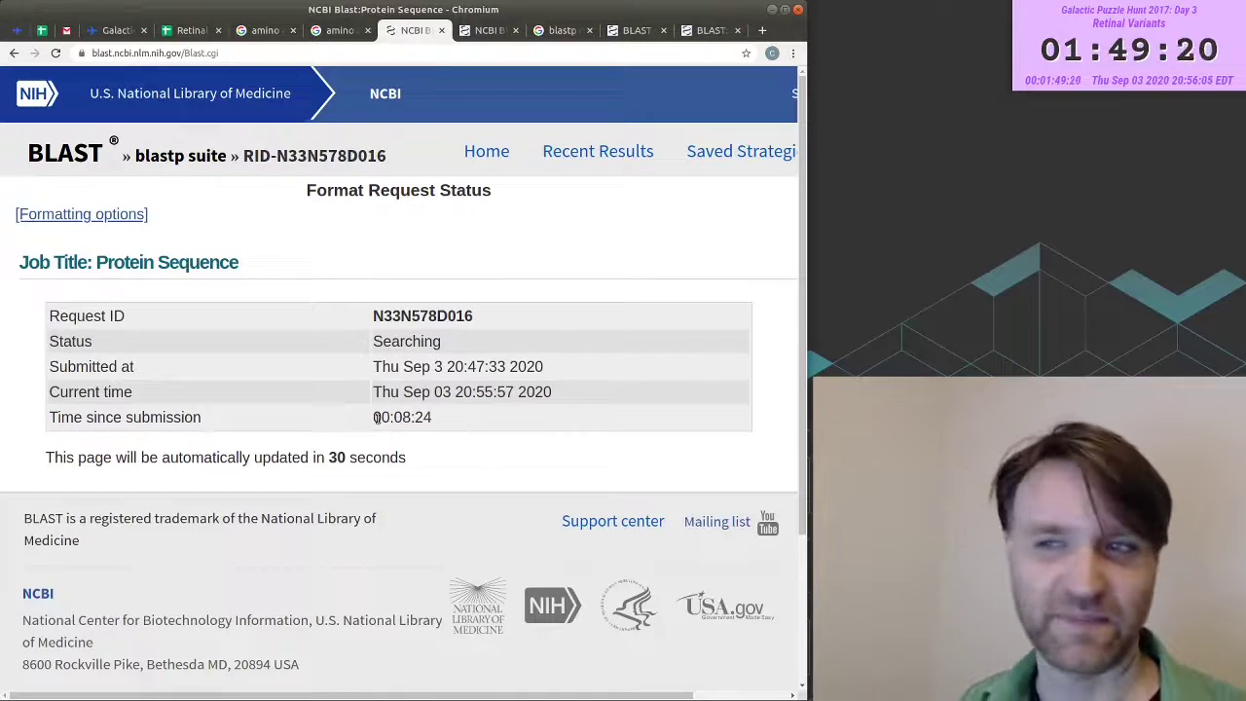
drag(376, 417, 500, 422)
click(498, 421)
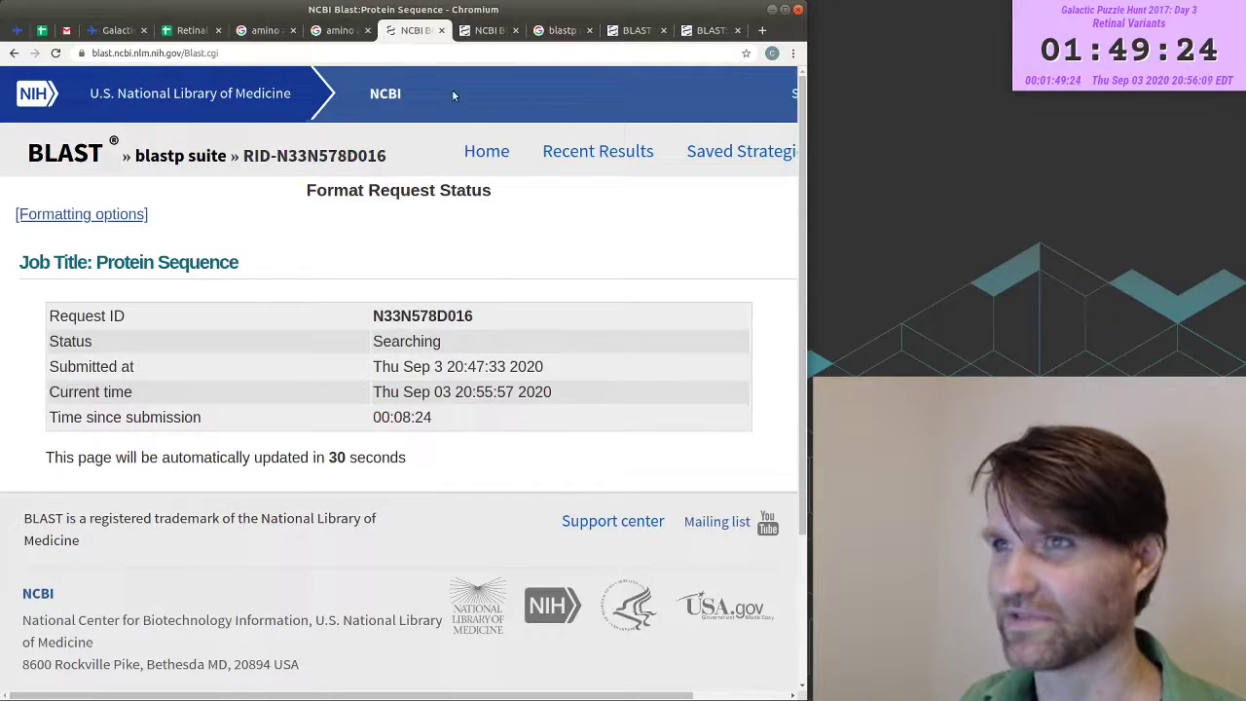
- Open the completed BLAST protein search results and check the query summary, including the molecule type
click(477, 32)
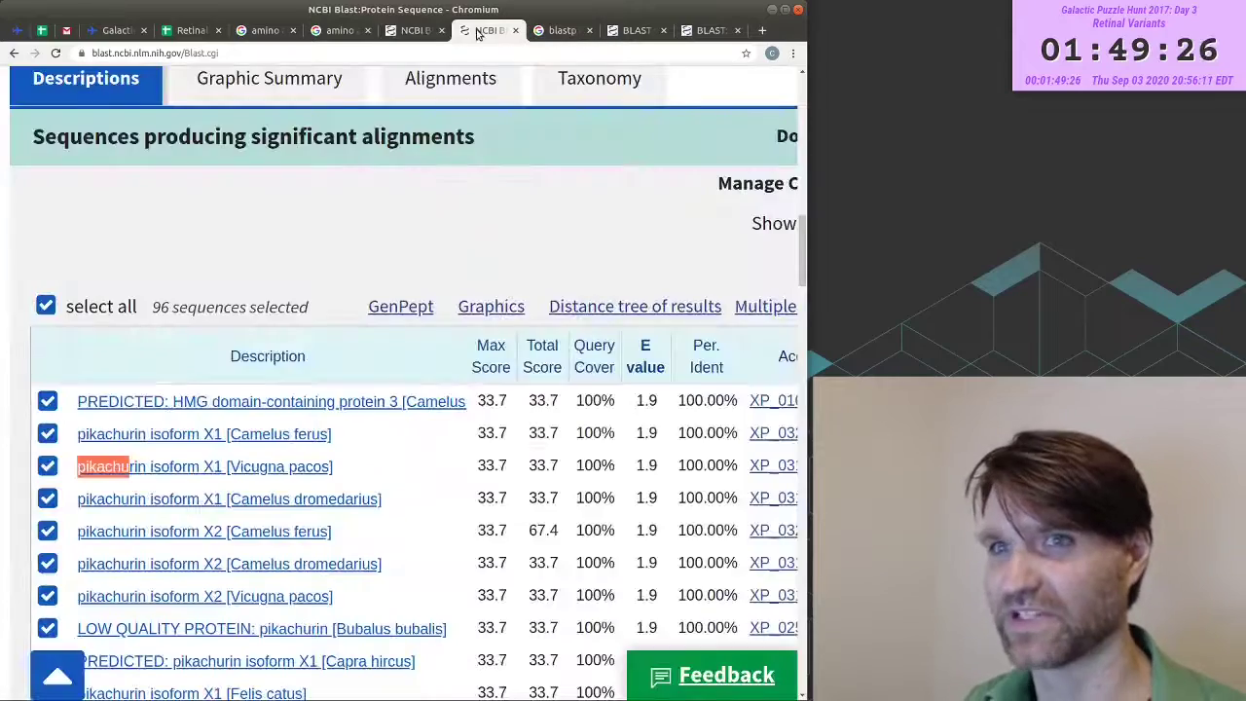
scroll(509, 309, up, 5)
scroll(546, 364, up, 7)
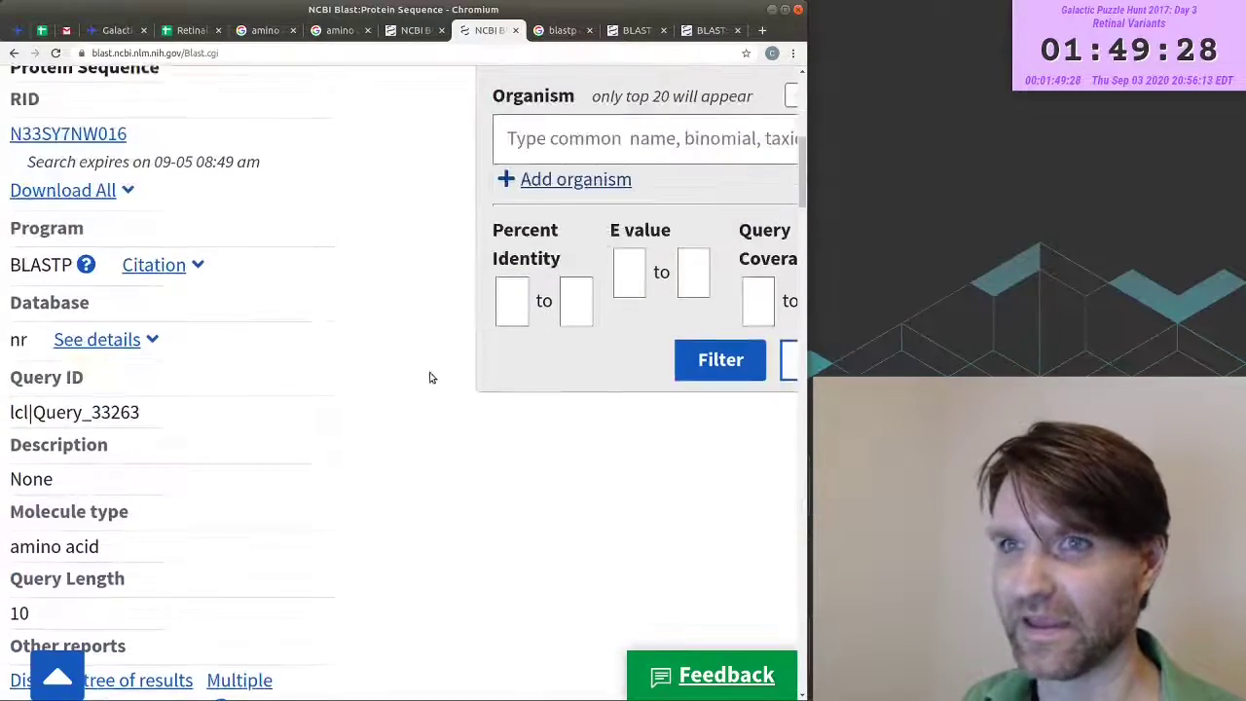
scroll(382, 383, down, 3)
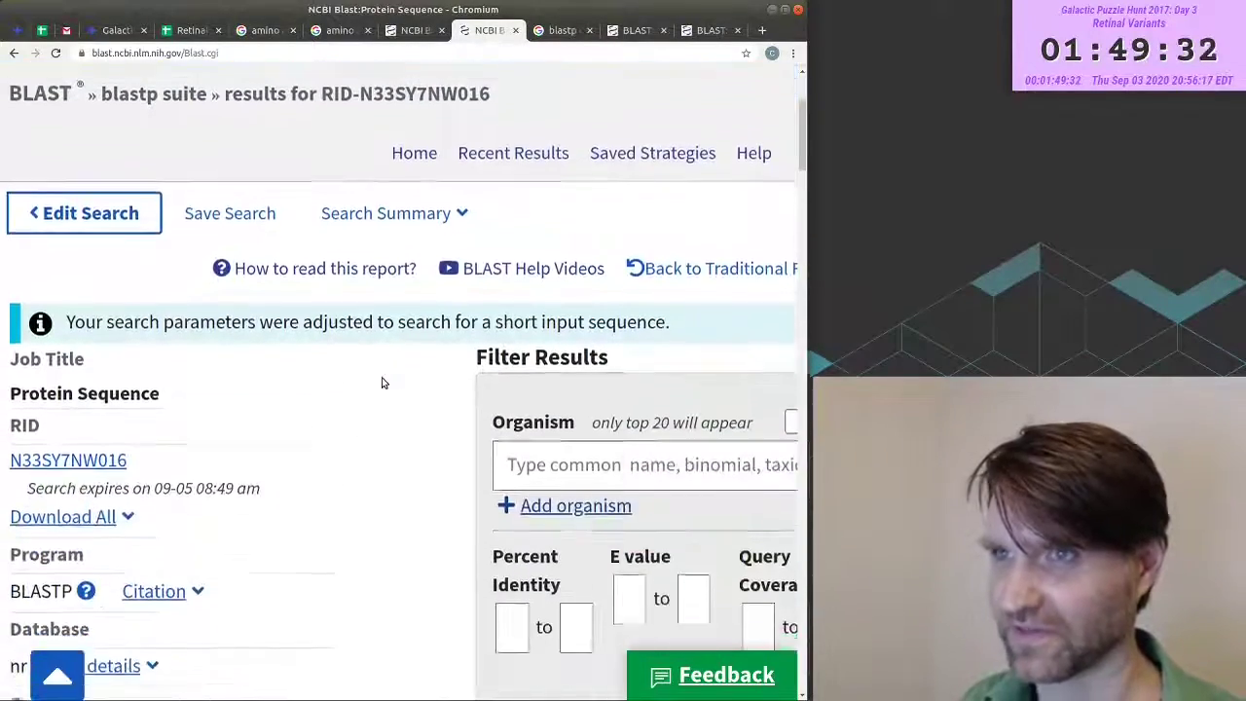
scroll(142, 328, down, 6)
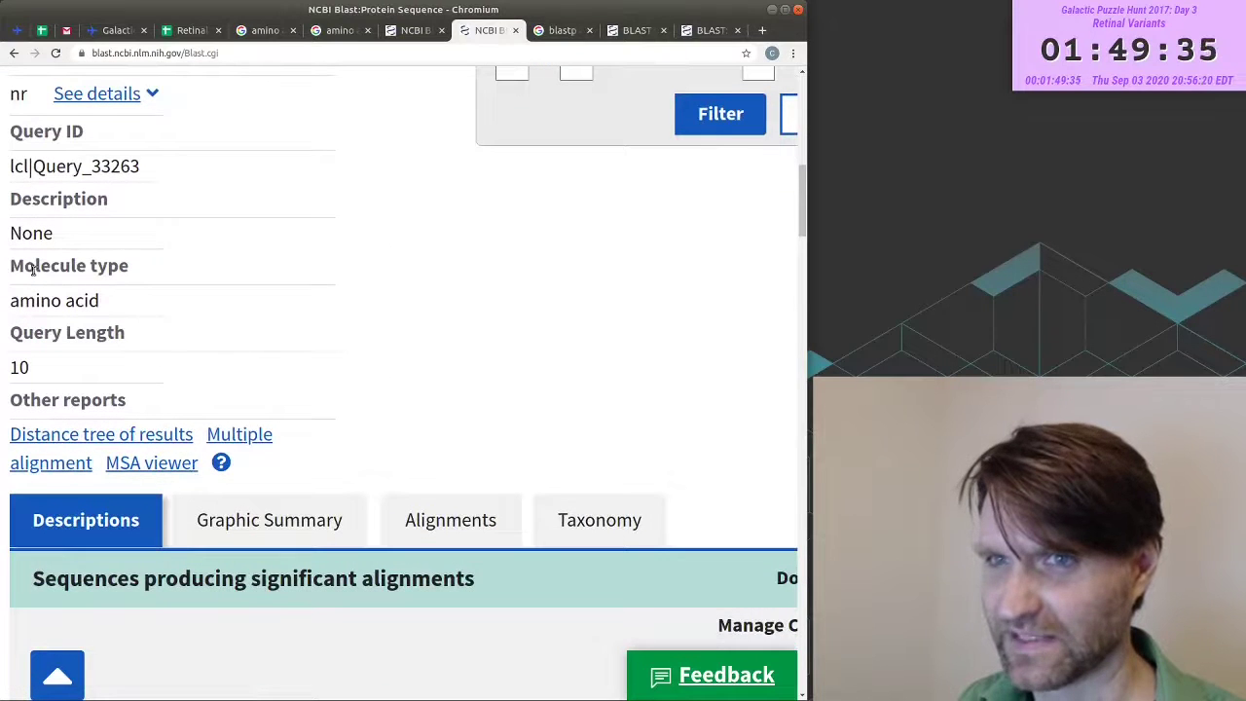
double_click(29, 302)
drag(29, 302, 39, 265)
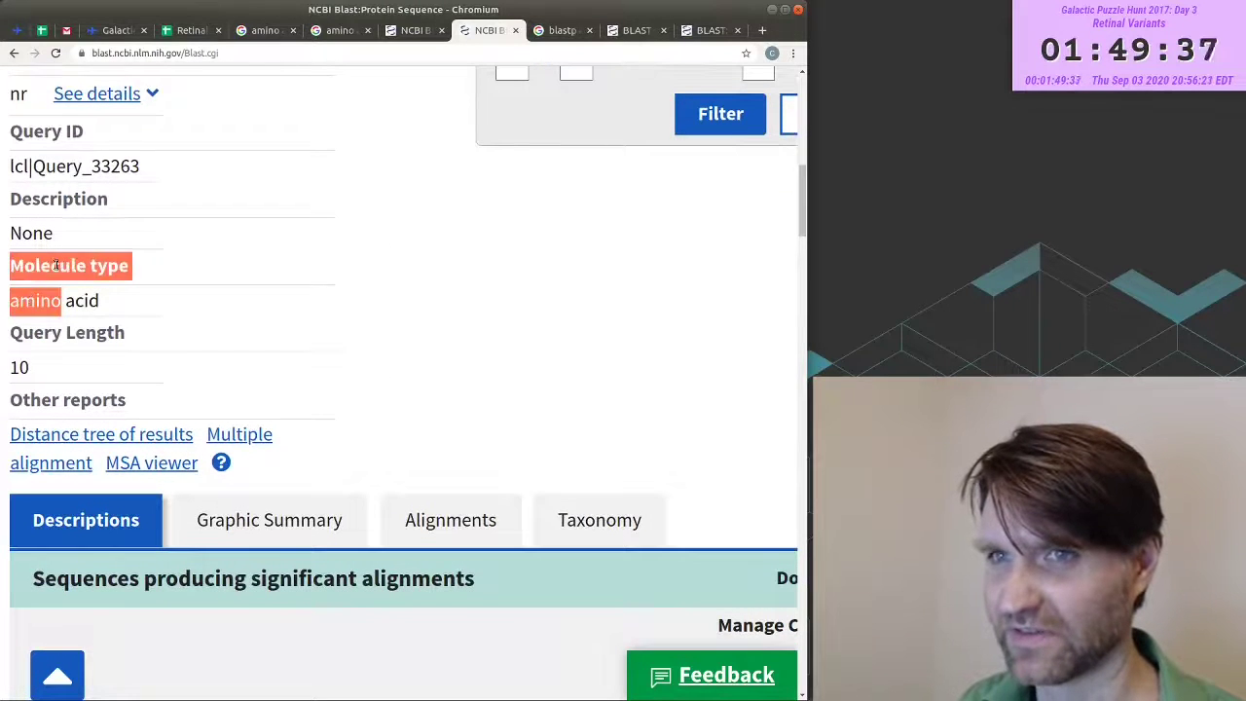
click(348, 352)
- Maximize the browser window and review the descriptions of the sequences producing significant alignments
scroll(347, 352, down, 5)
key(super+Up)
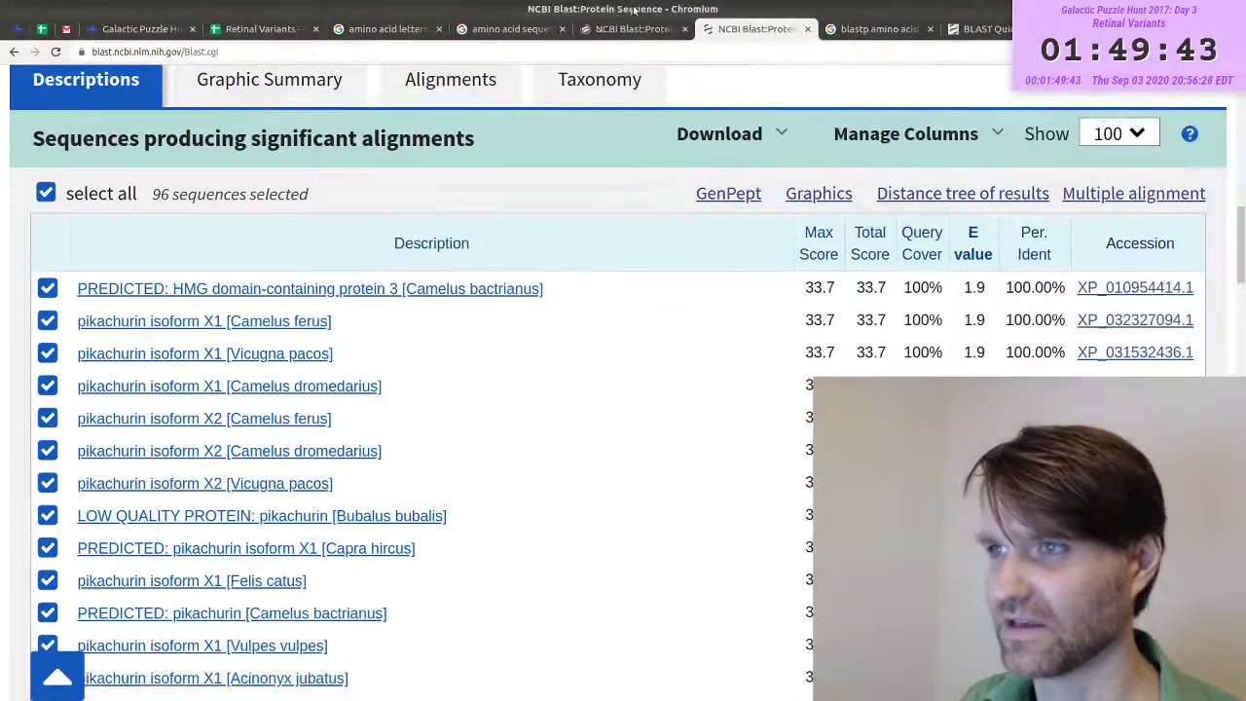
scroll(438, 321, down, 3)
scroll(457, 317, down, 2)
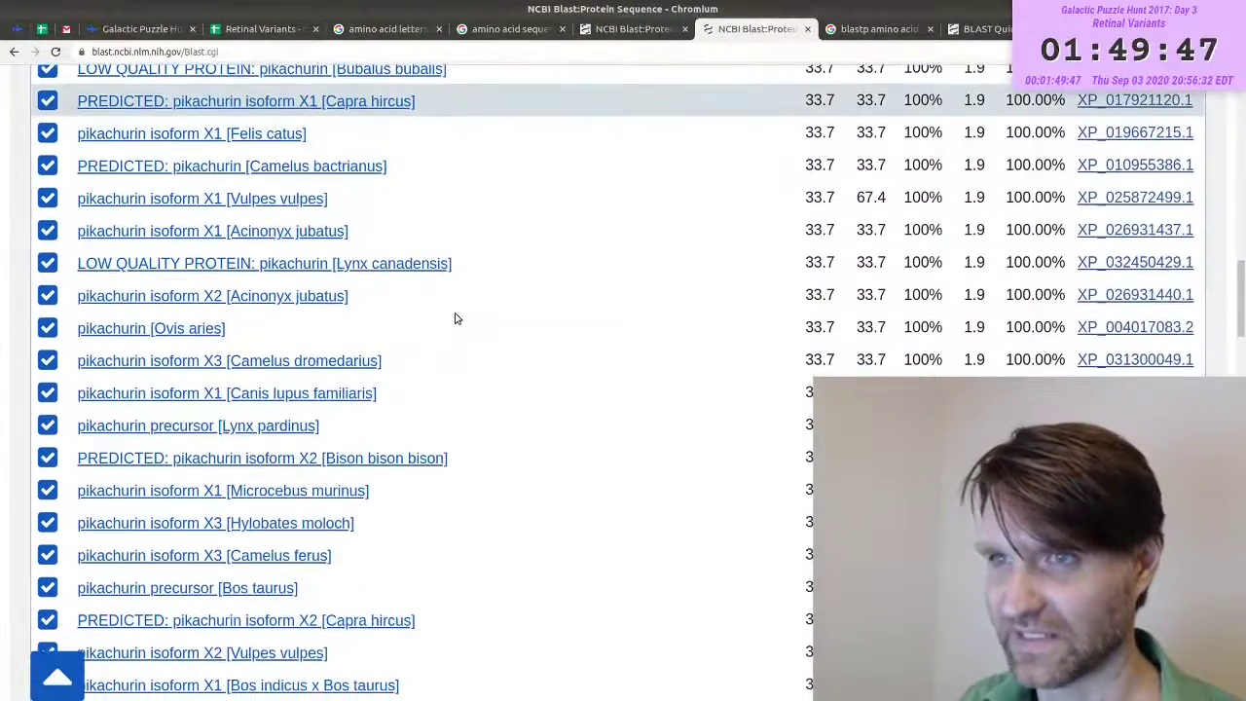
scroll(496, 331, down, 9)
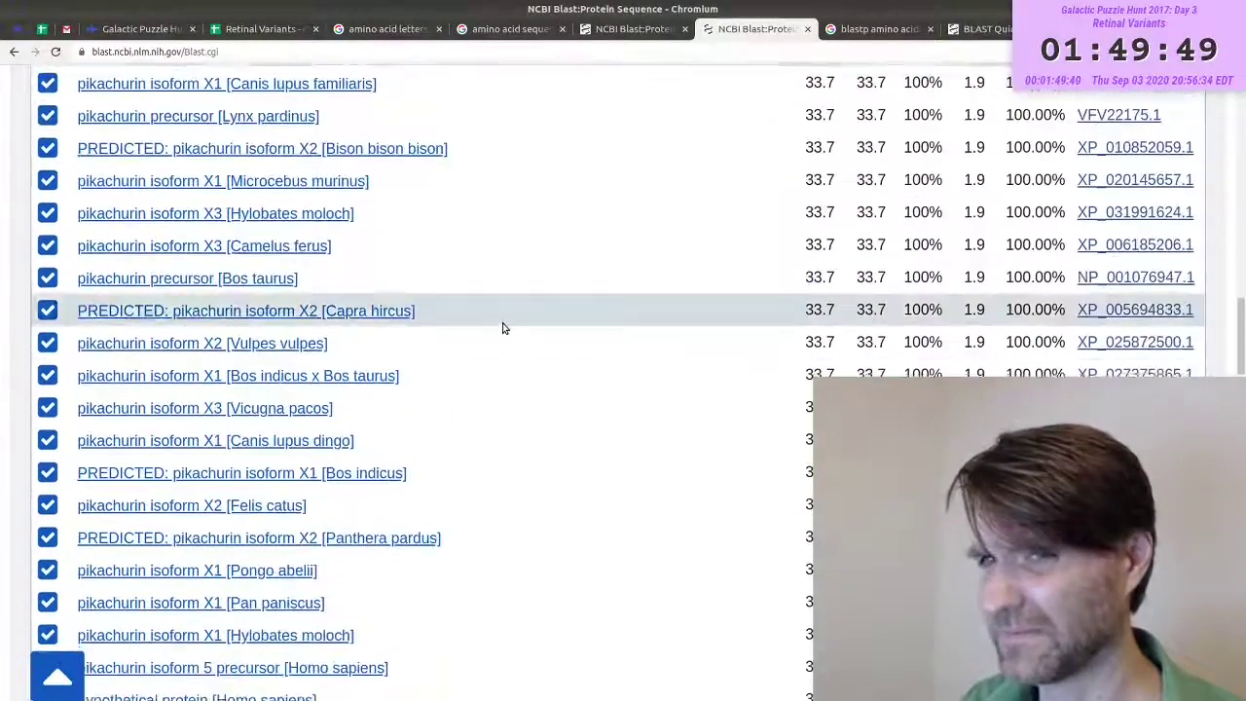
scroll(503, 322, down, 3)
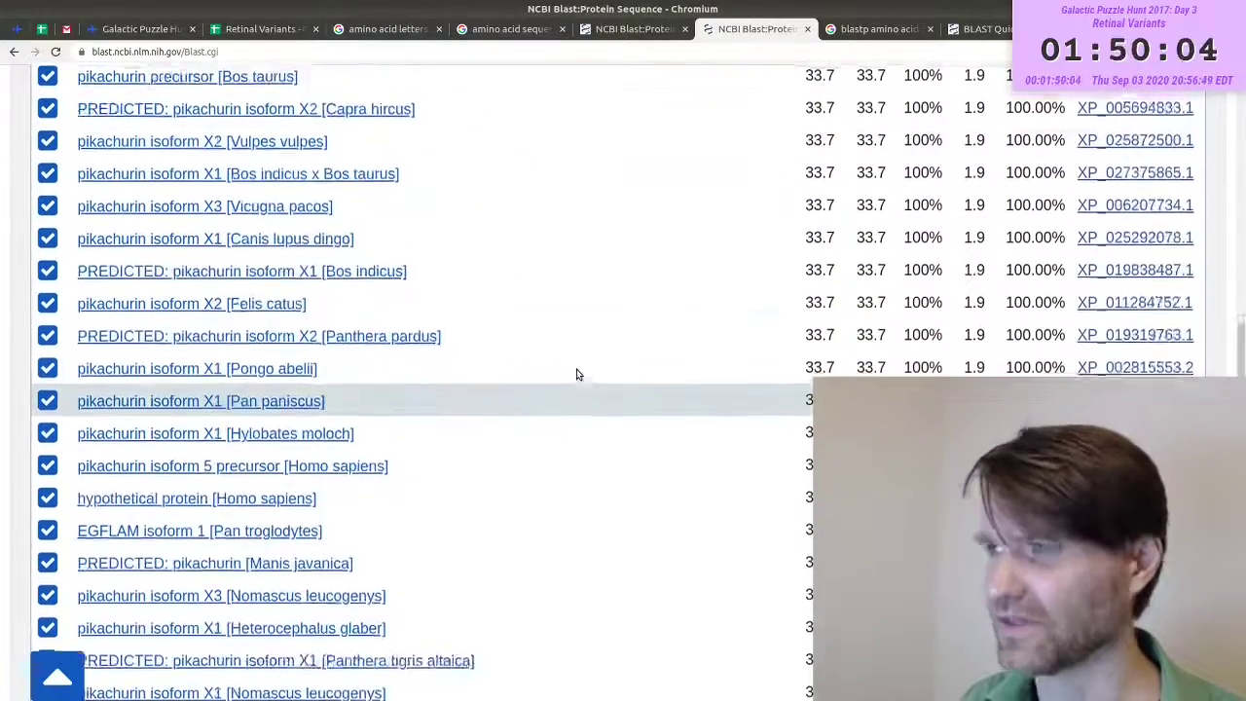
scroll(574, 370, up, 7)
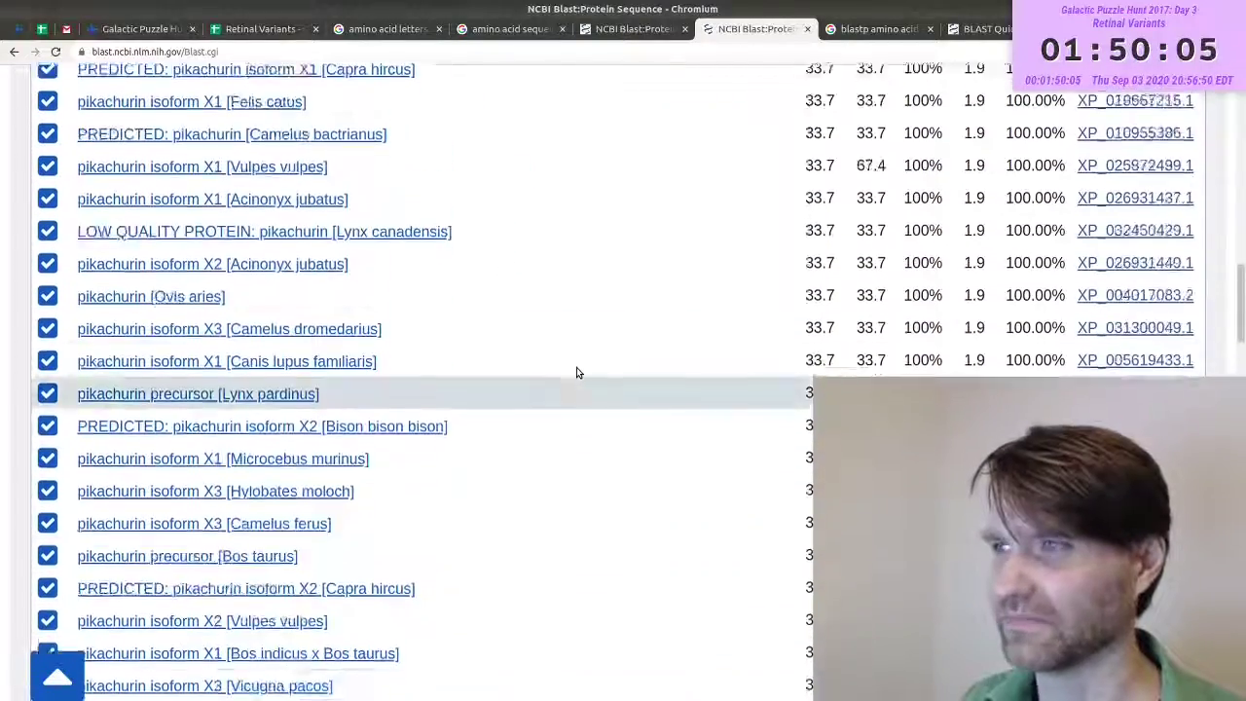
- Review the pikachurin matches in the BLAST list of sequences producing significant alignments
scroll(573, 364, up, 2)
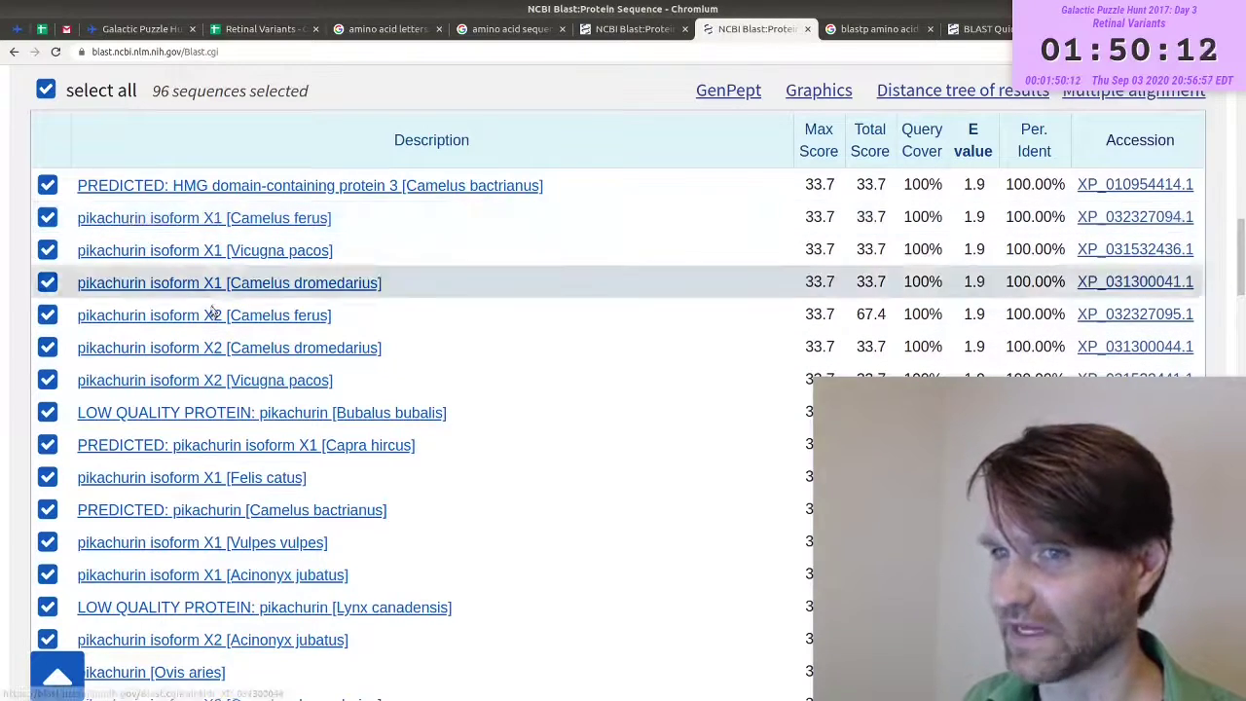
scroll(253, 385, down, 5)
scroll(243, 386, down, 4)
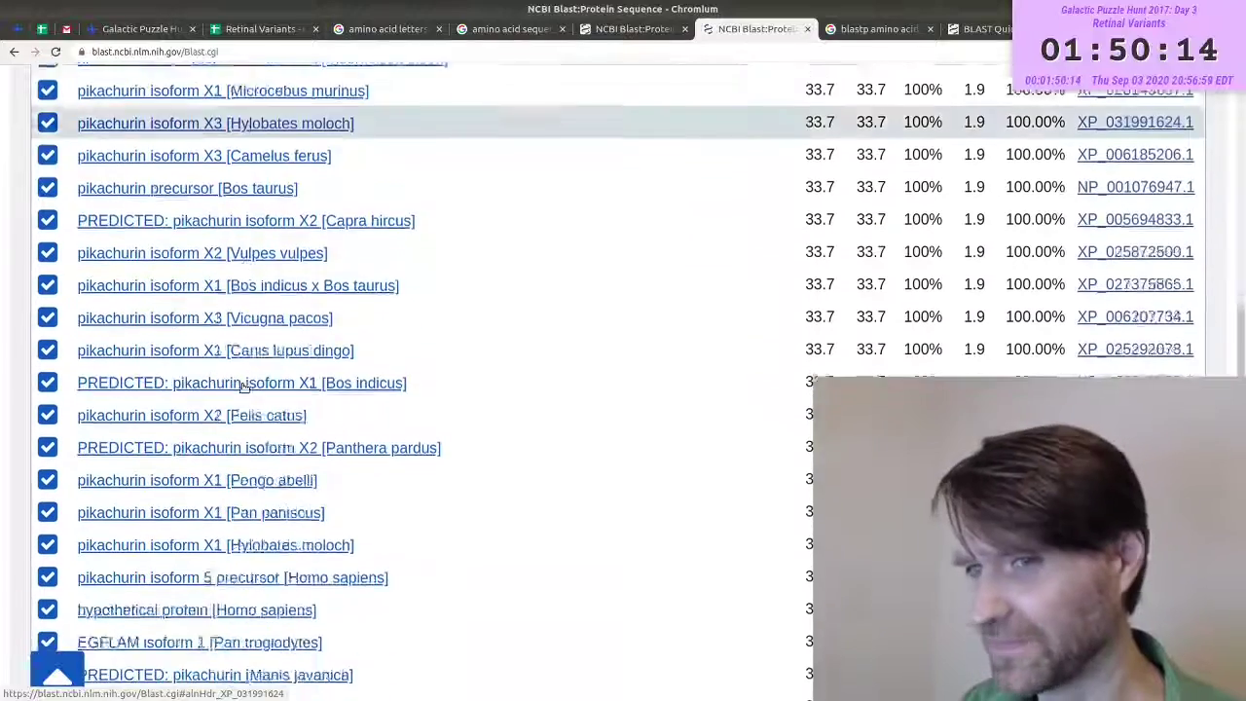
drag(84, 397, 126, 399)
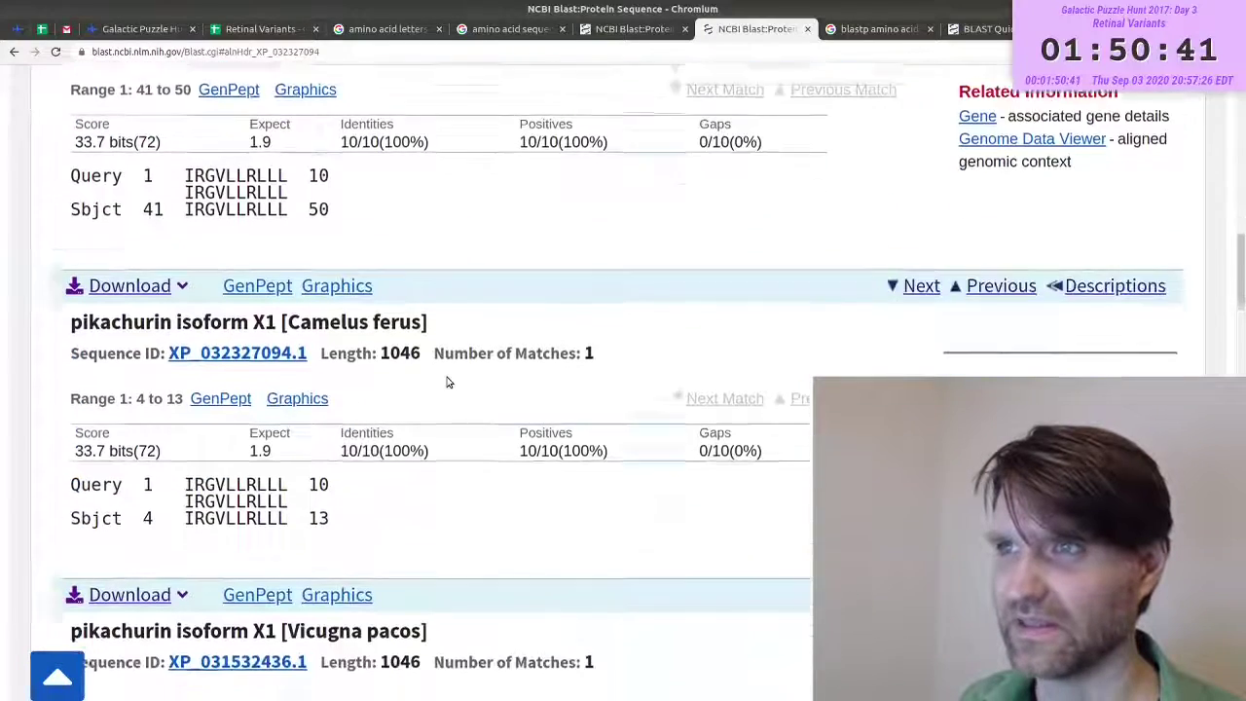
- Look up the species name Vicugna pacos from its pikachurin isoform X1 alignment on Google, and return to the alignments
scroll(446, 382, down, 2)
scroll(445, 382, down, 1)
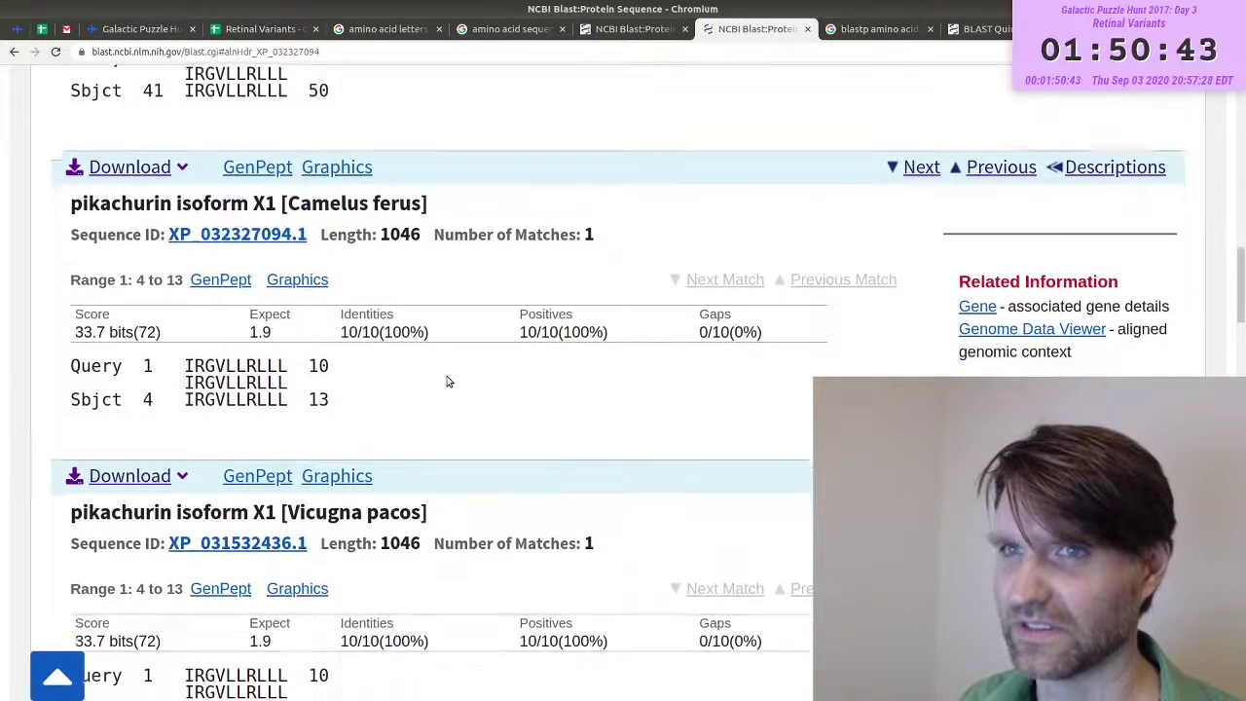
drag(304, 158, 393, 156)
scroll(441, 211, down, 3)
drag(291, 297, 392, 294)
right_click(392, 294)
click(492, 317)
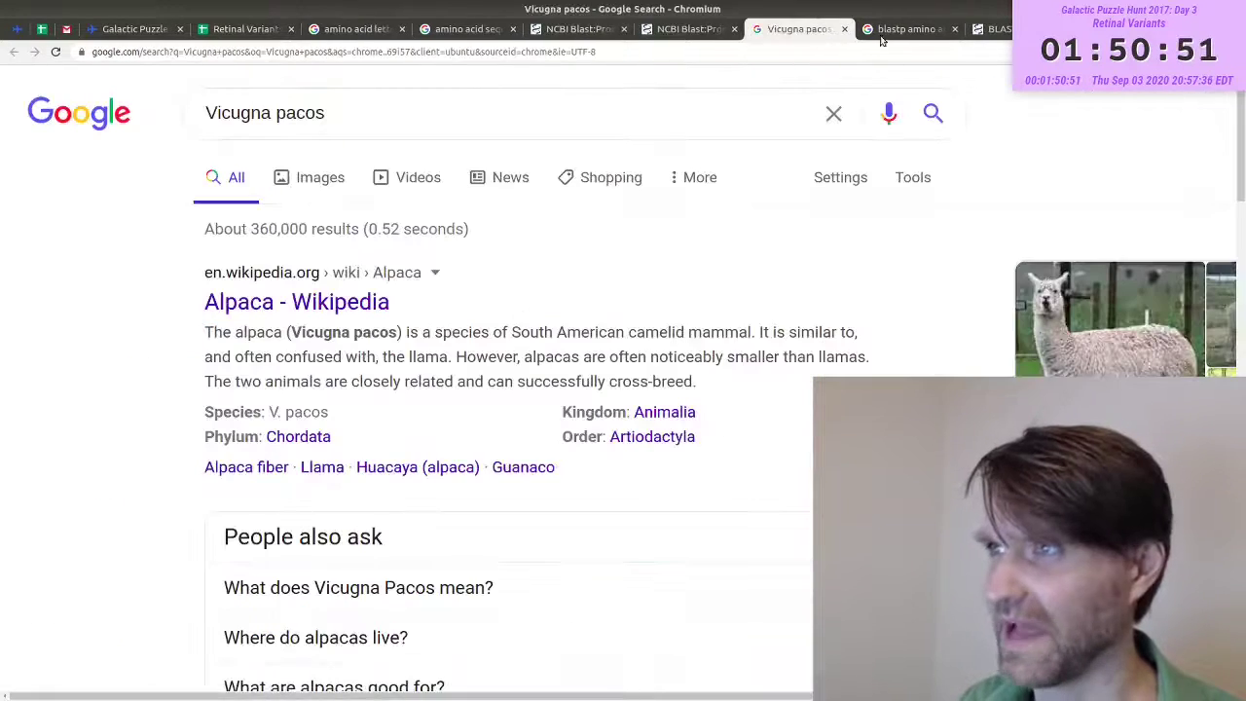
key(ctrl+w)
- Compare the HMG domain-containing protein 3 alignment with the pikachurin isoform X1 alignments for the query IRGVLLRLLL
scroll(464, 373, up, 3)
scroll(464, 373, up, 5)
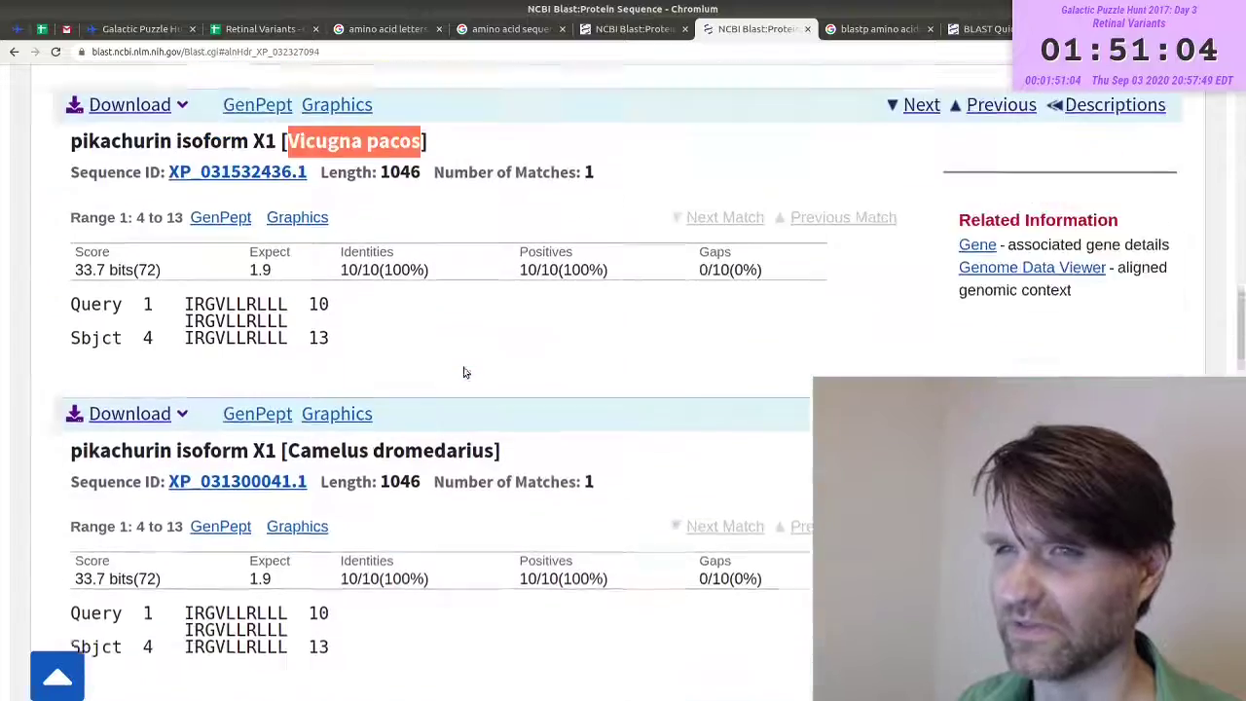
scroll(464, 368, up, 5)
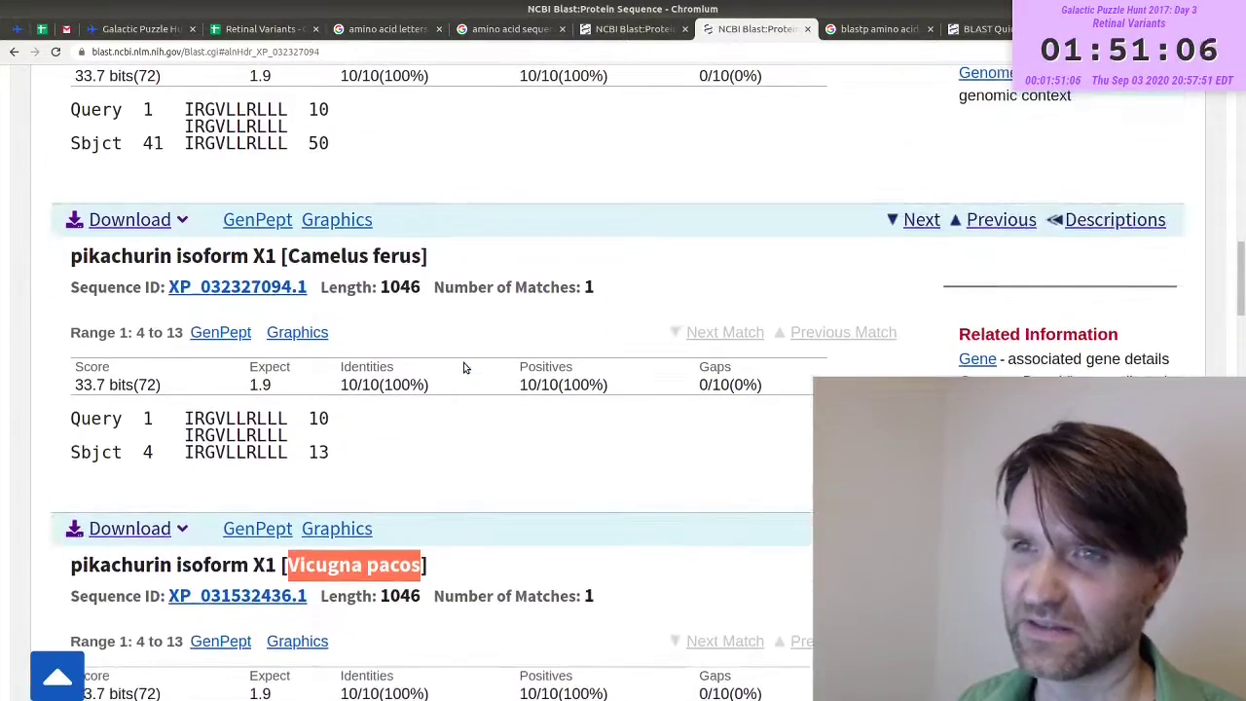
scroll(463, 368, down, 2)
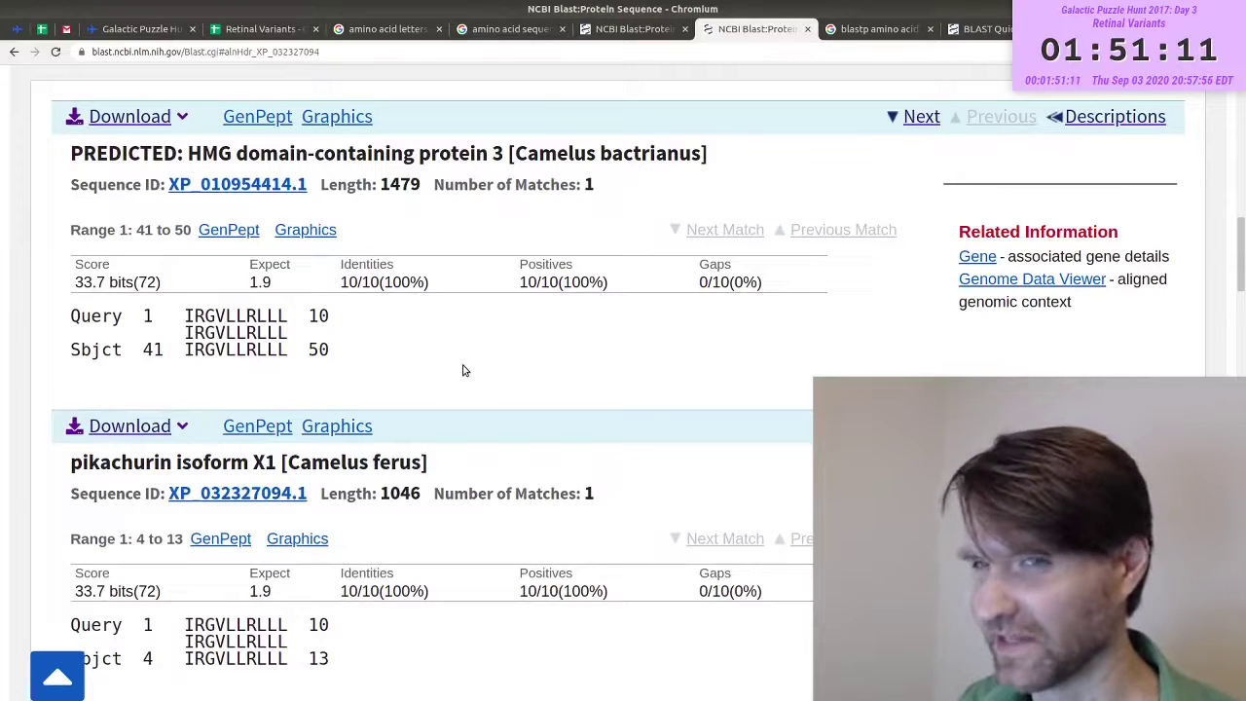
scroll(462, 360, down, 6)
scroll(459, 354, up, 3)
scroll(460, 352, down, 1)
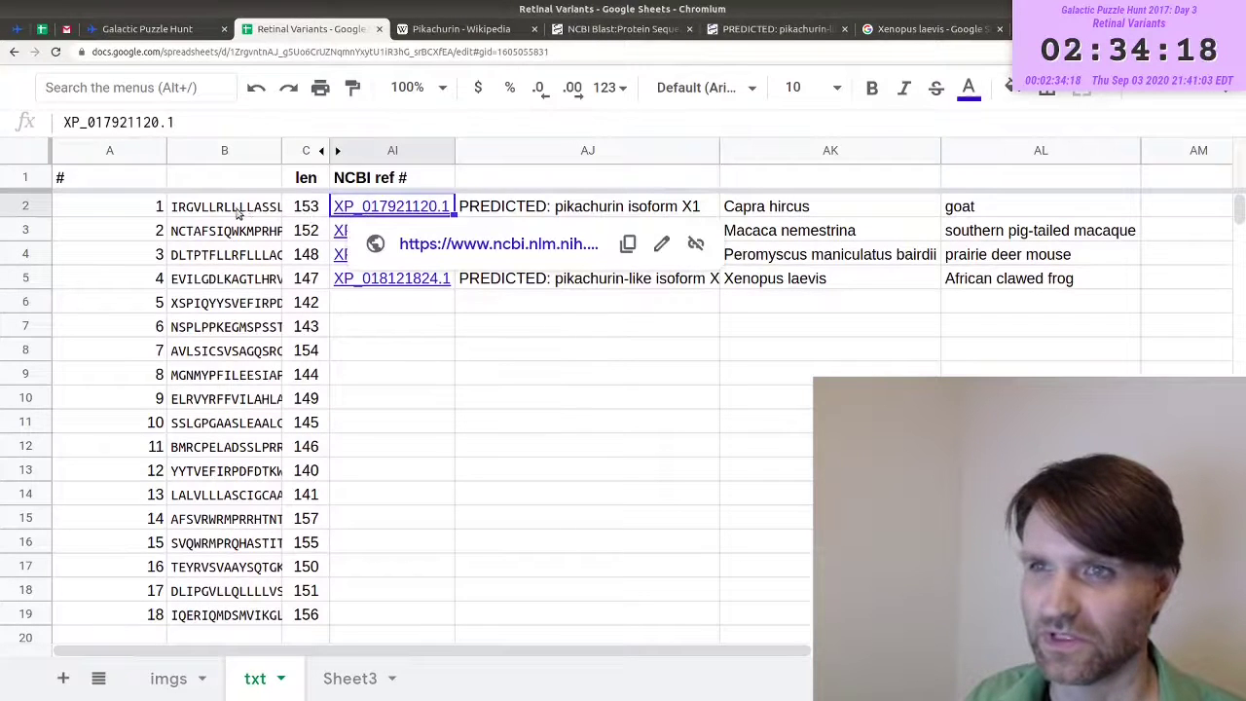
- Review the amino acid sequences in column B of the txt sheet and select the empty NCBI ref # cell for sequence 5
click(236, 212)
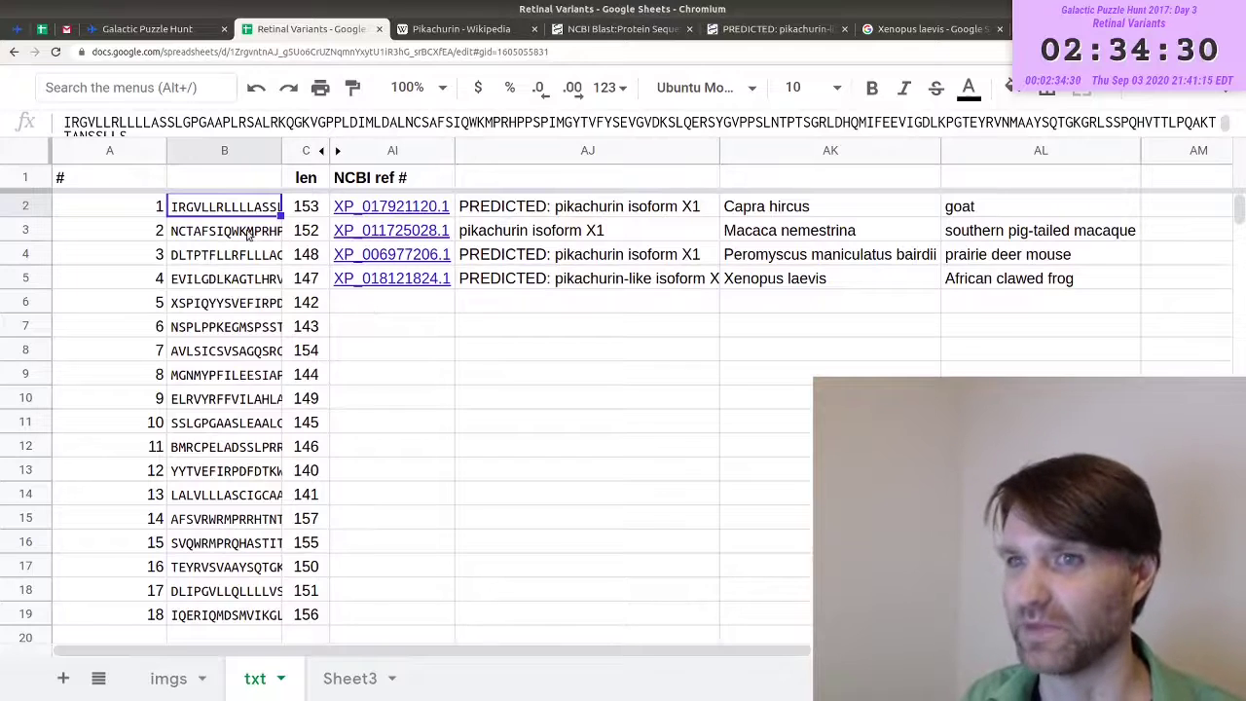
drag(245, 231, 255, 523)
scroll(255, 523, up, 2)
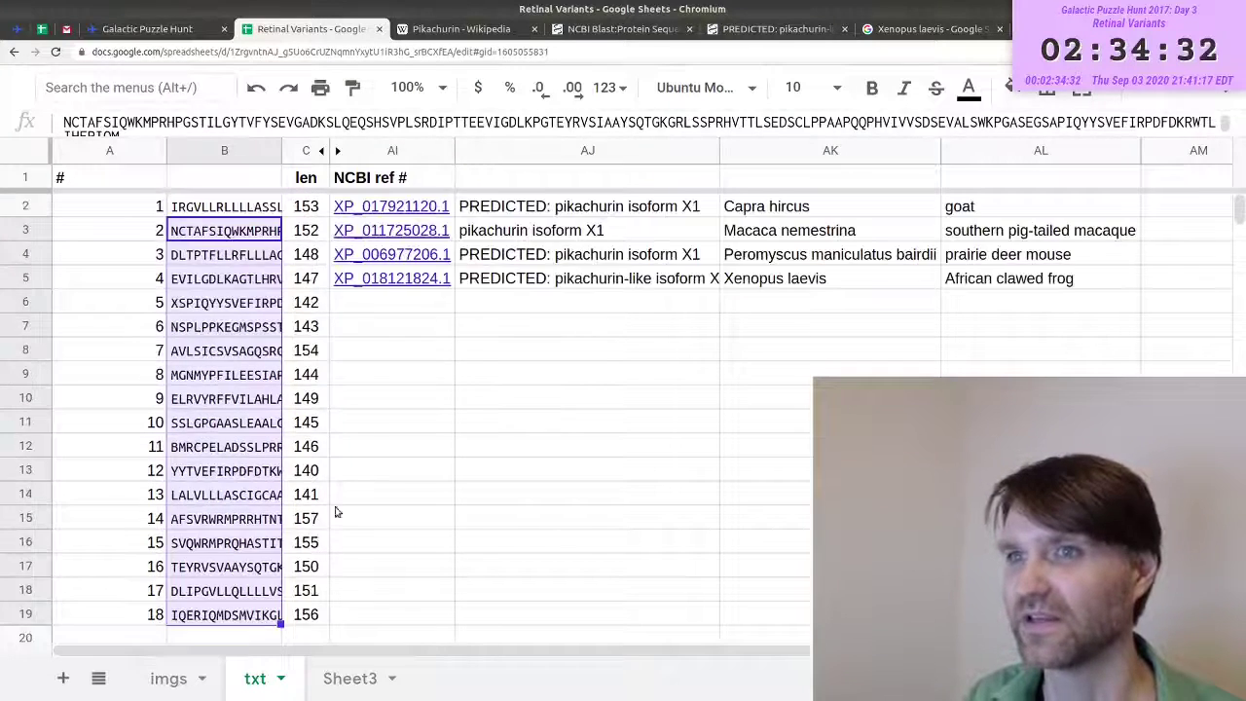
drag(223, 206, 216, 573)
scroll(262, 566, up, 2)
click(389, 304)
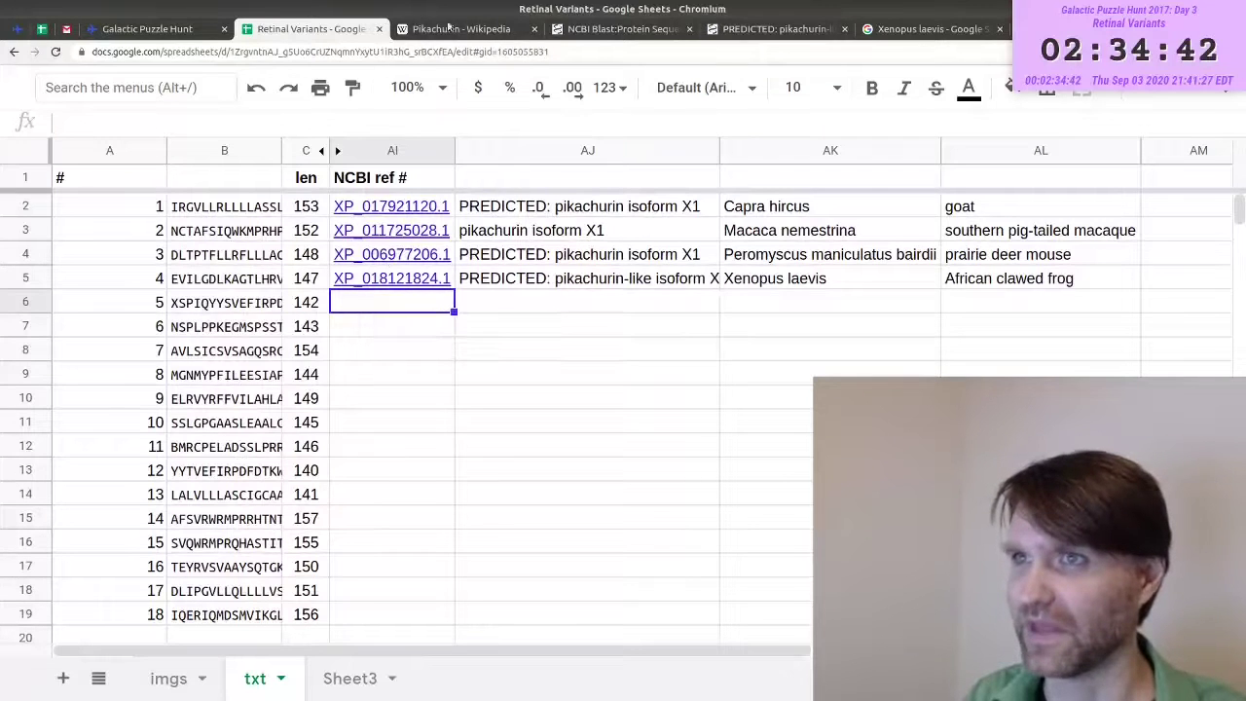
- Switch to the BLAST results for sequence 5 and check the percent identity of the Panthera tigris altaica match
click(584, 29)
scroll(437, 359, down, 5)
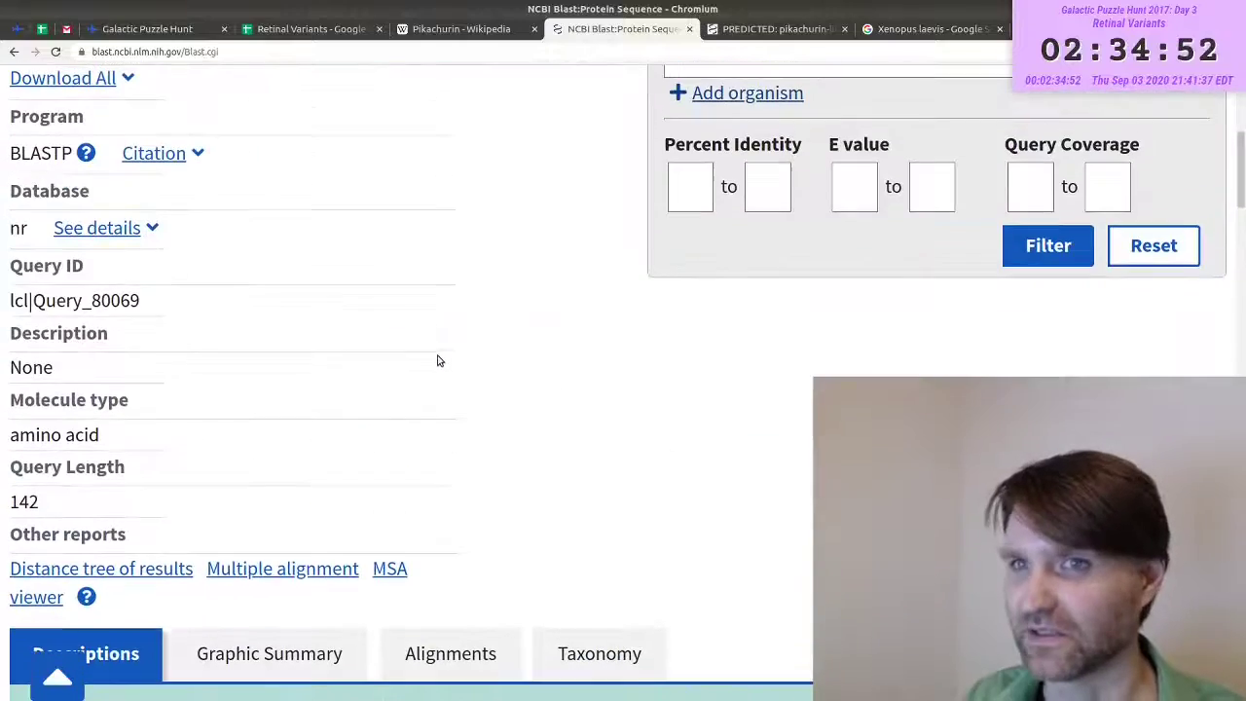
scroll(438, 362, down, 6)
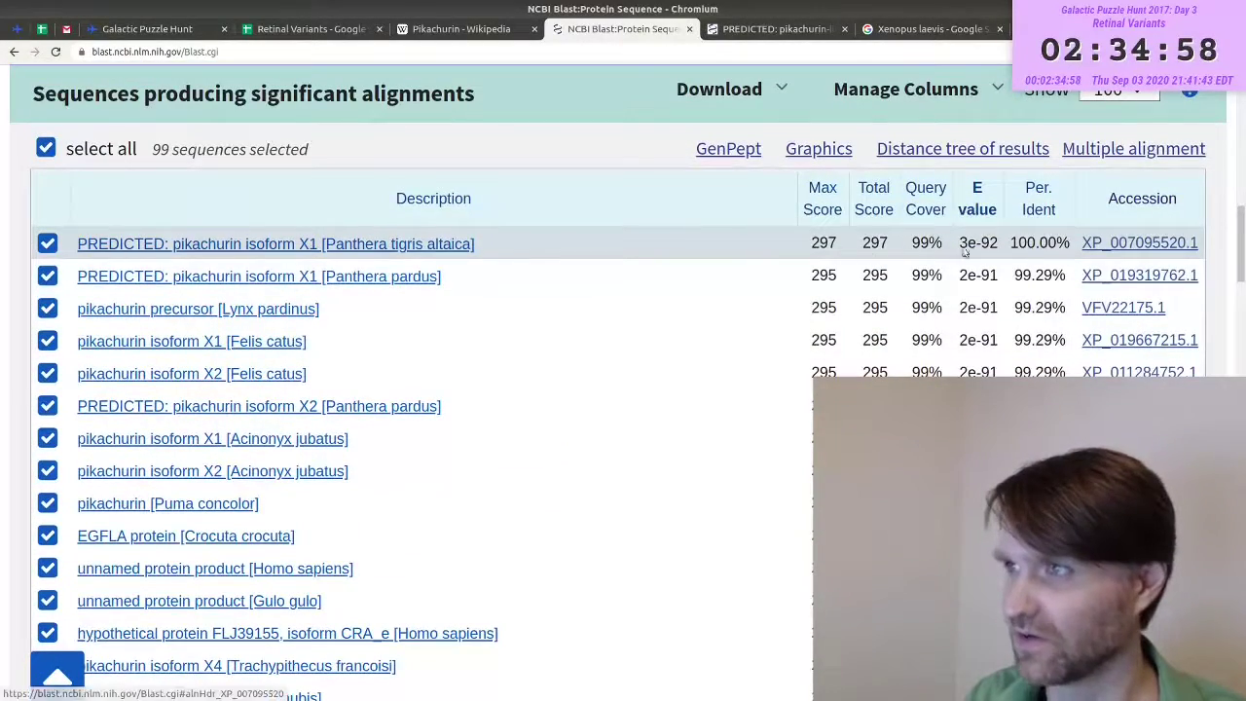
mouse_move(1018, 244)
mouse_down()
mouse_move(1070, 244)
mouse_move(1021, 244)
mouse_up()
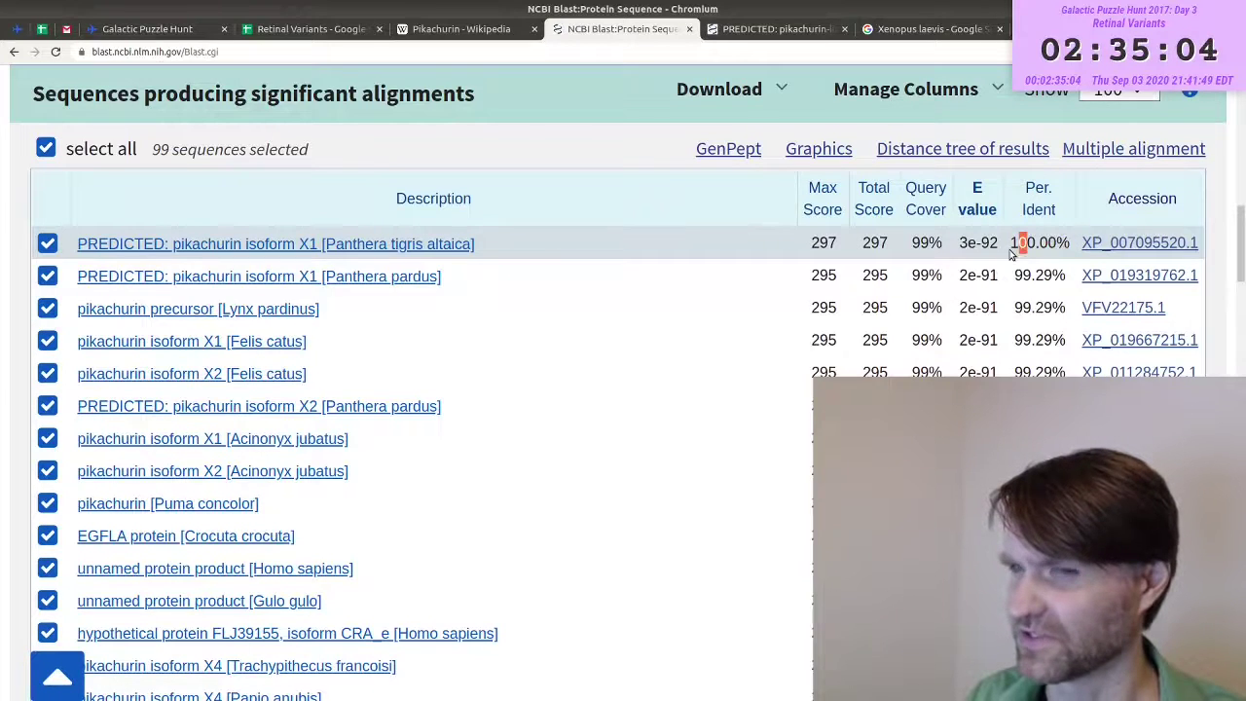
- Open the Panthera tigris altaica protein record and highlight its NCBI reference number, protein name and species name in turn
click(457, 244)
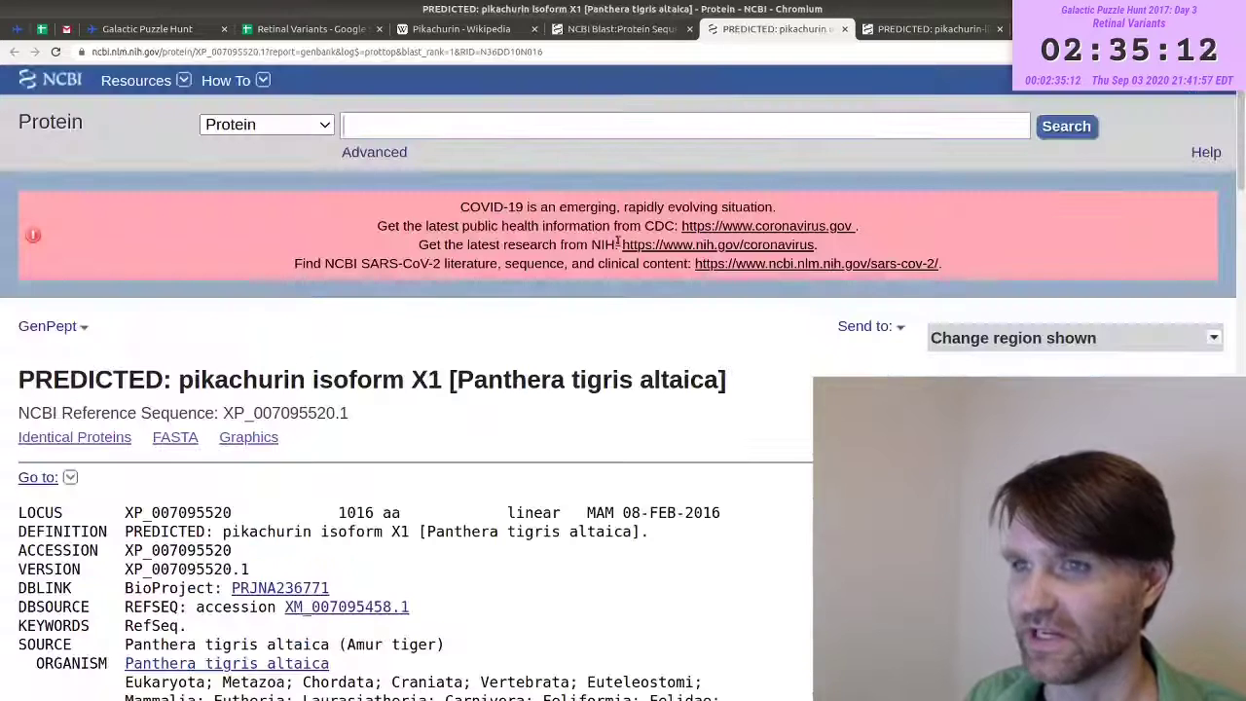
scroll(617, 241, down, 3)
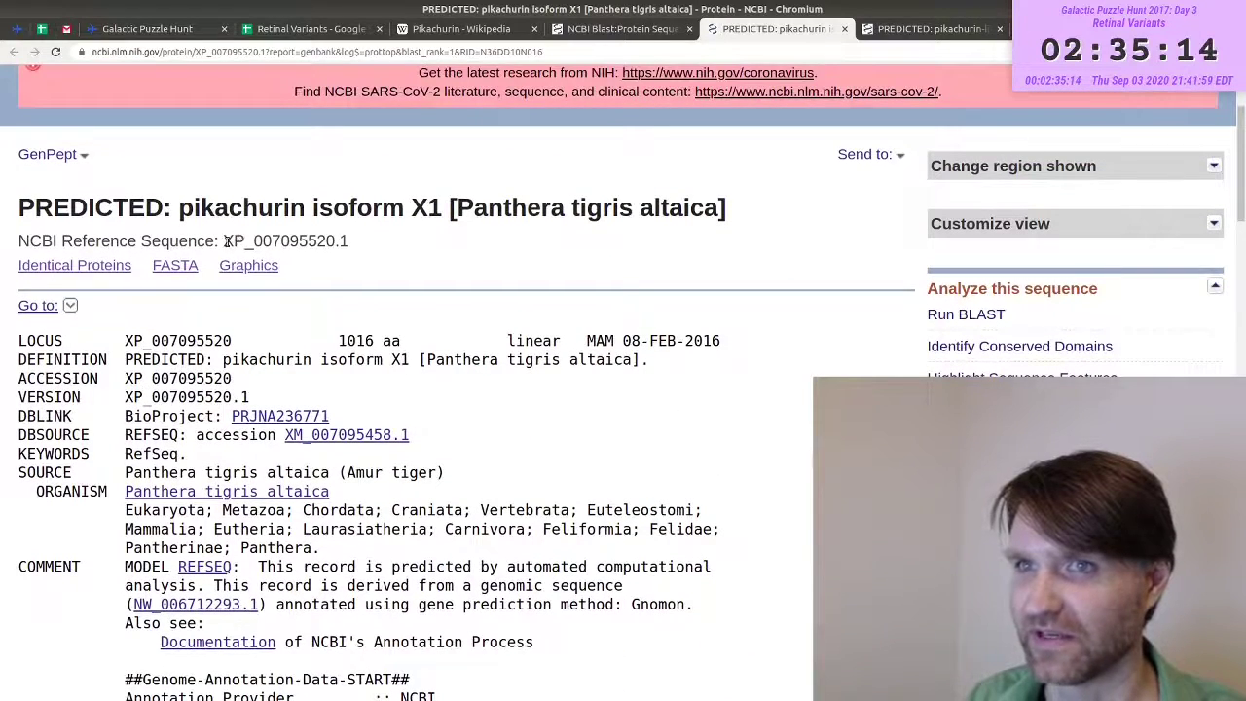
drag(225, 242, 364, 247)
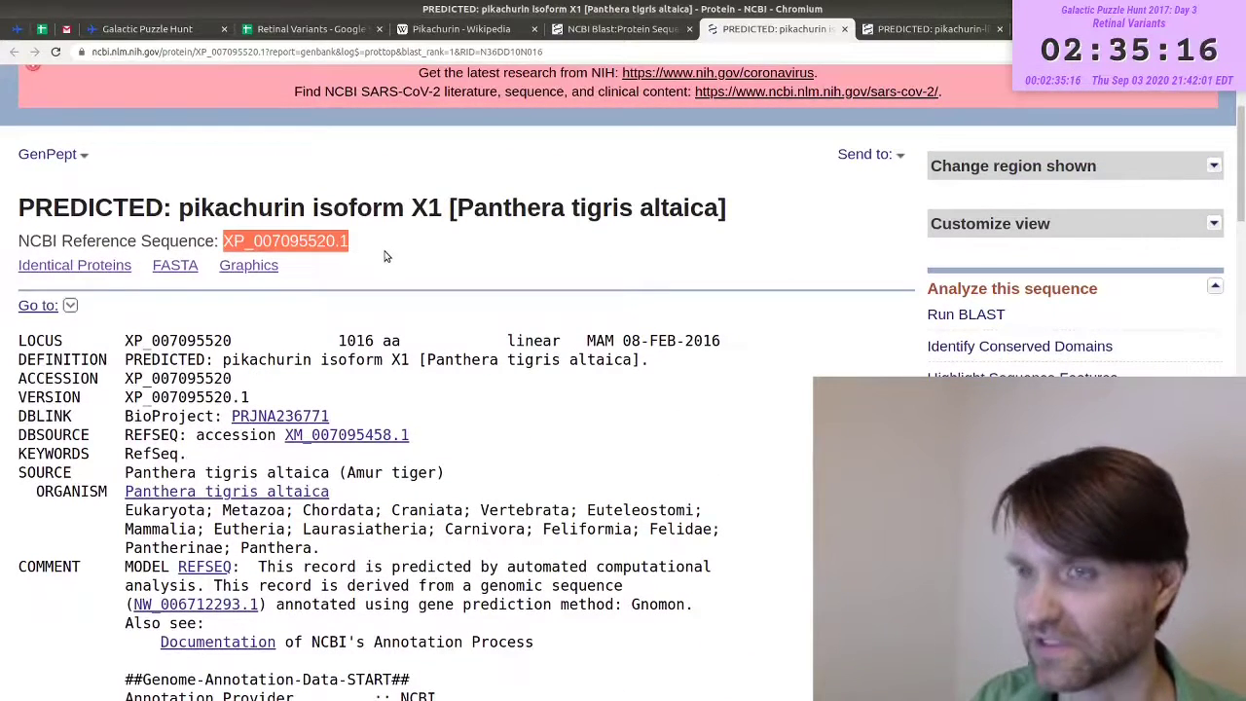
drag(19, 207, 437, 214)
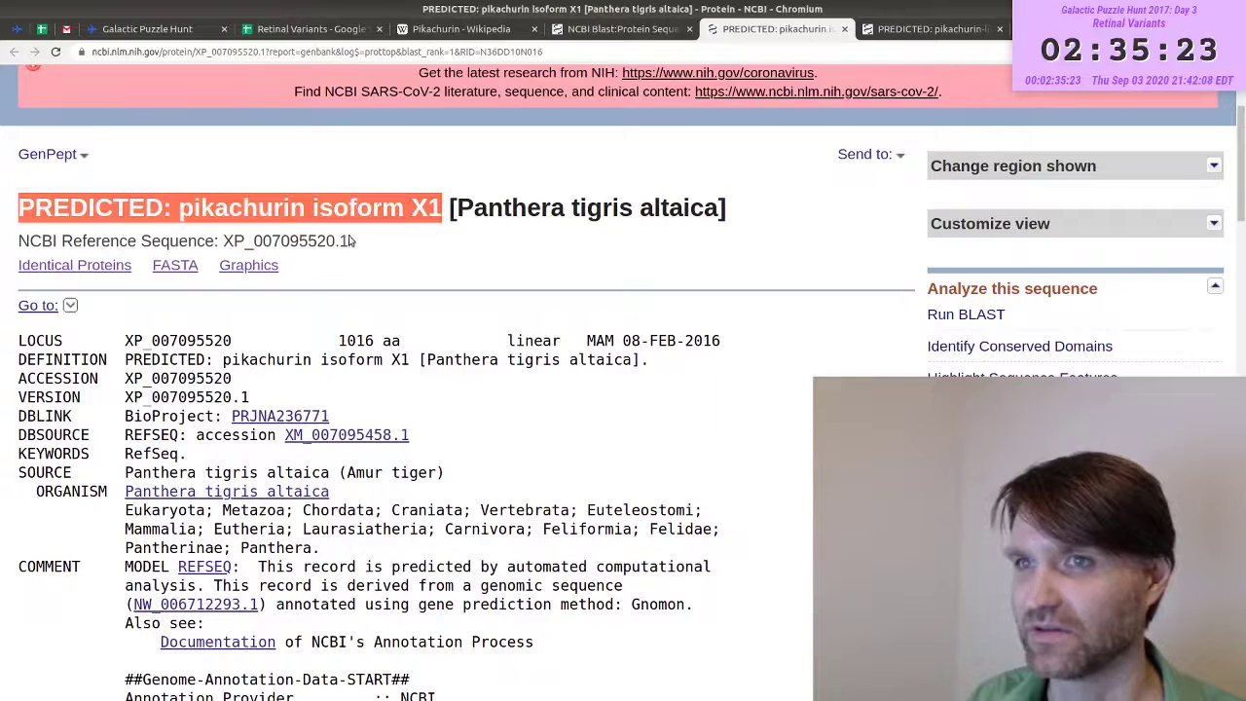
drag(718, 209, 499, 212)
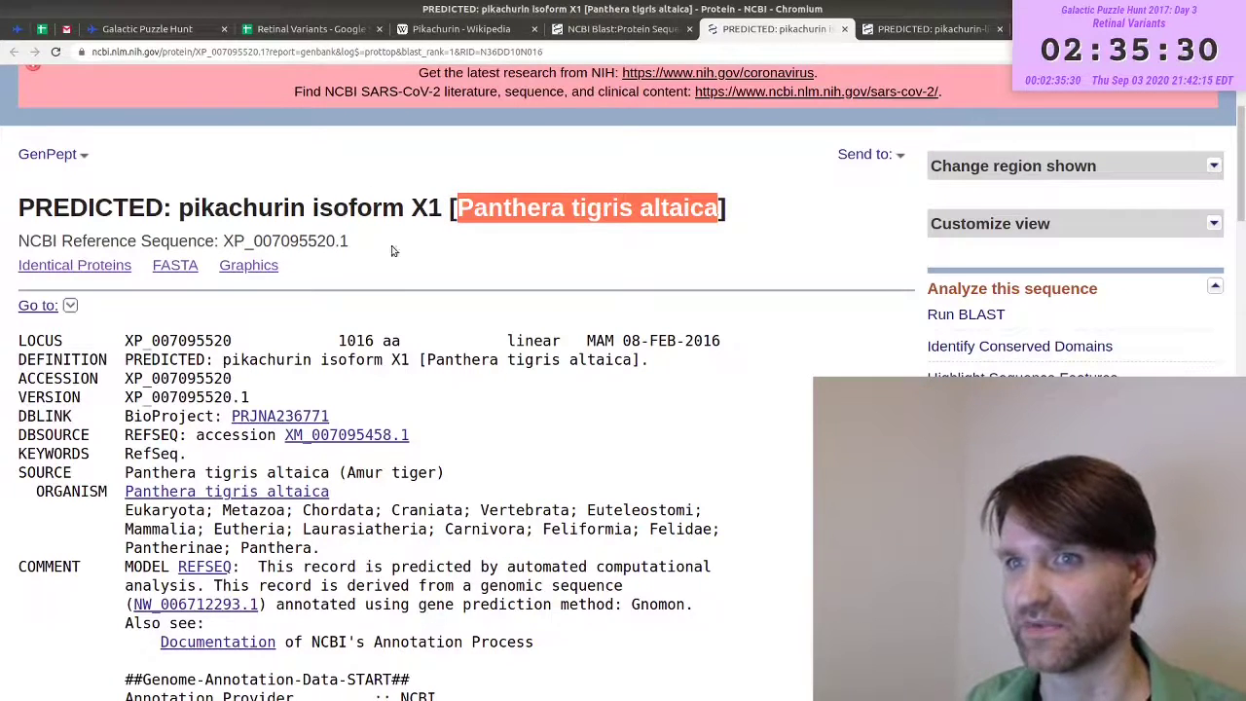
- Read the Pikachurin article on Wikipedia and highlight the paragraph on its discovery and naming after Pikachu
click(462, 29)
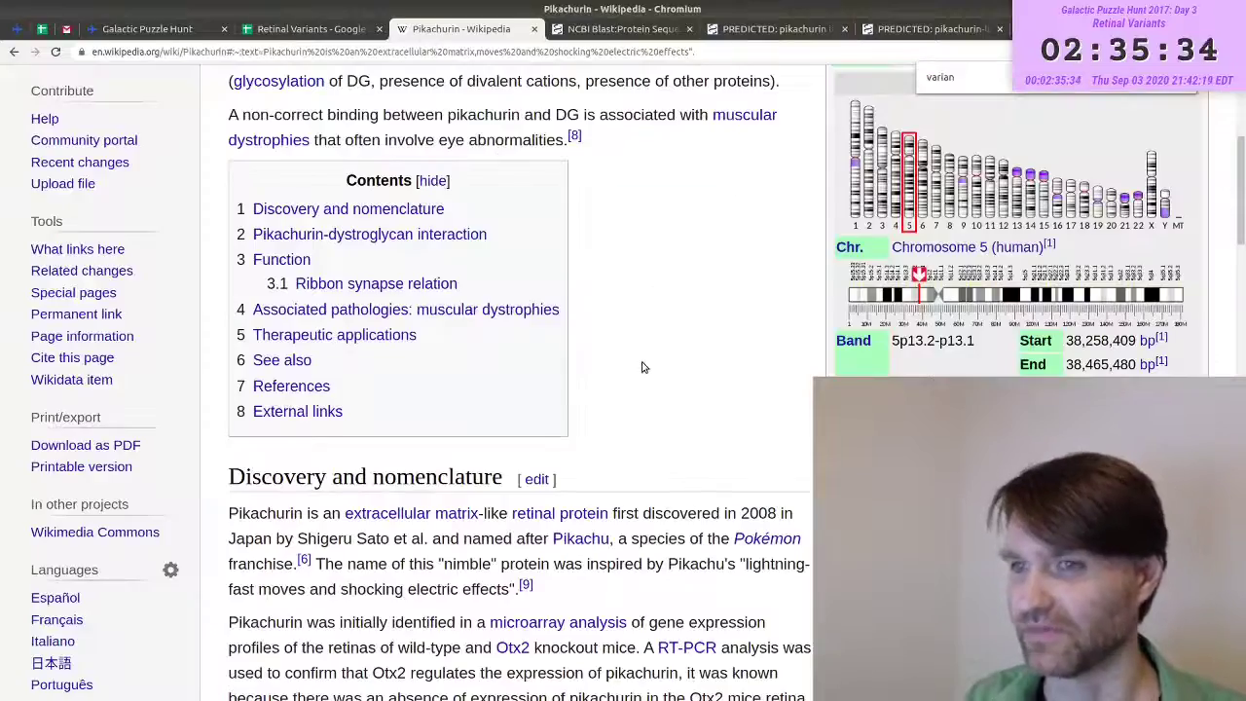
scroll(642, 366, up, 6)
scroll(642, 367, down, 2)
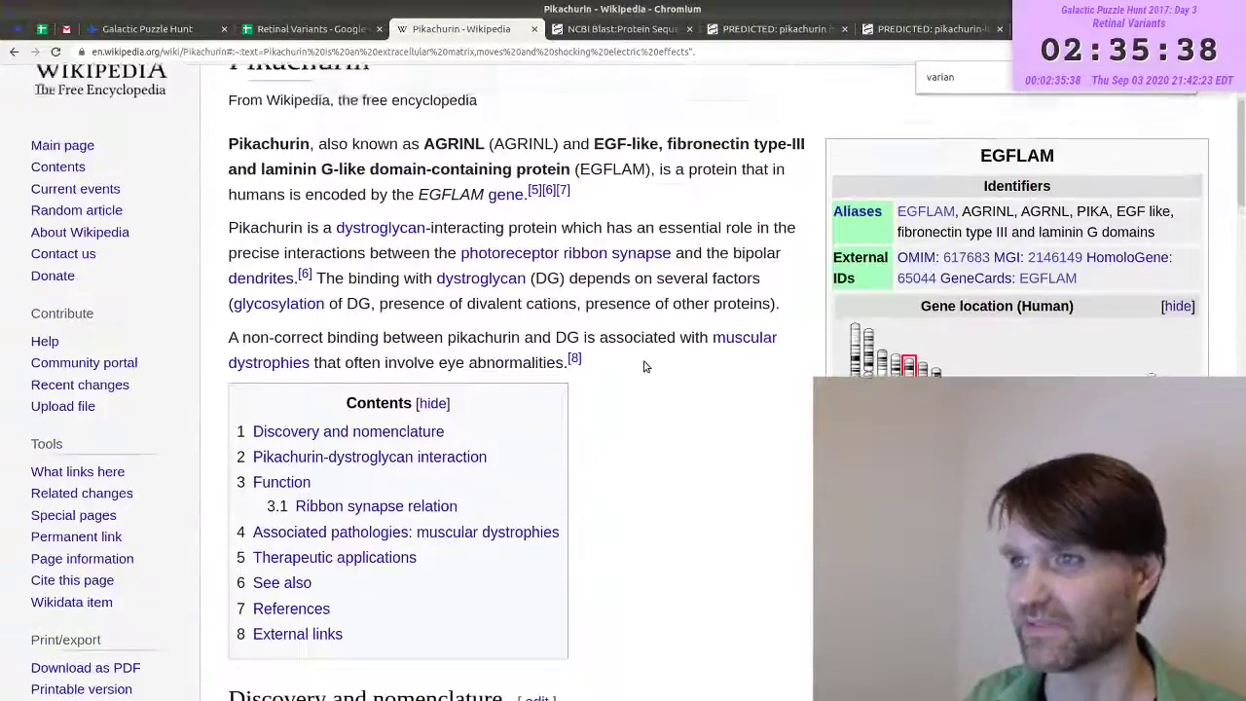
scroll(642, 367, up, 1)
scroll(649, 387, down, 6)
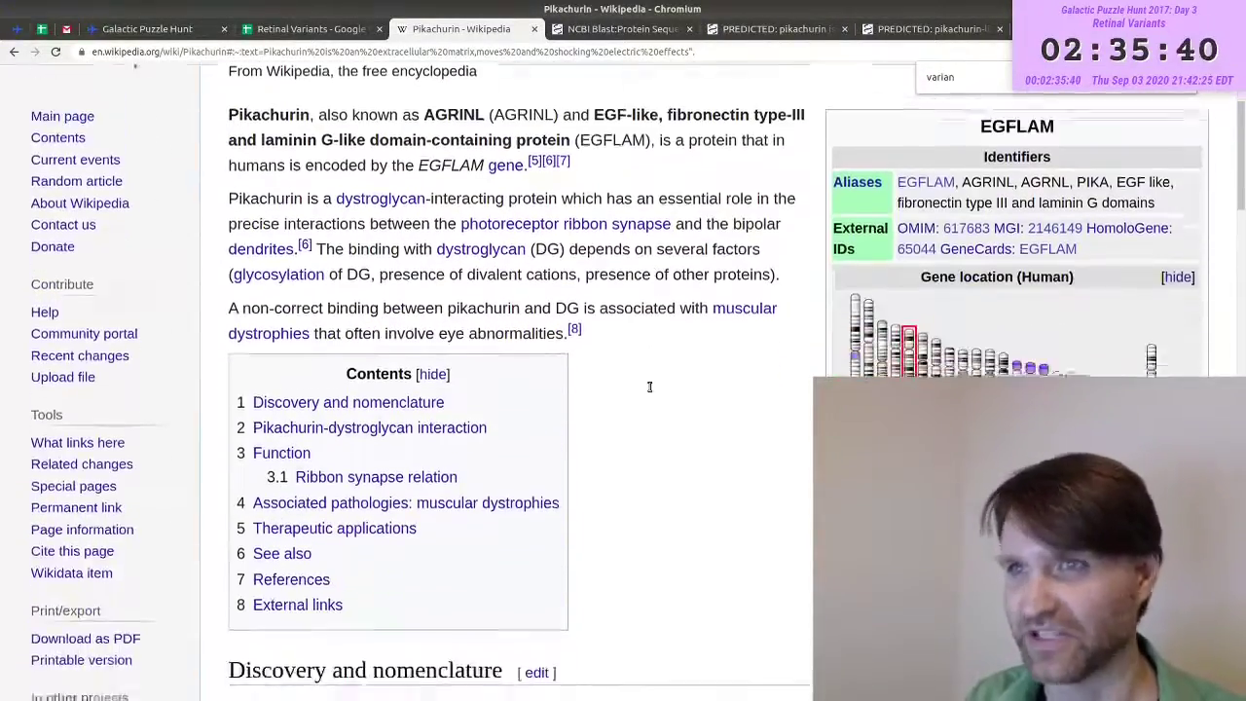
drag(573, 327, 226, 241)
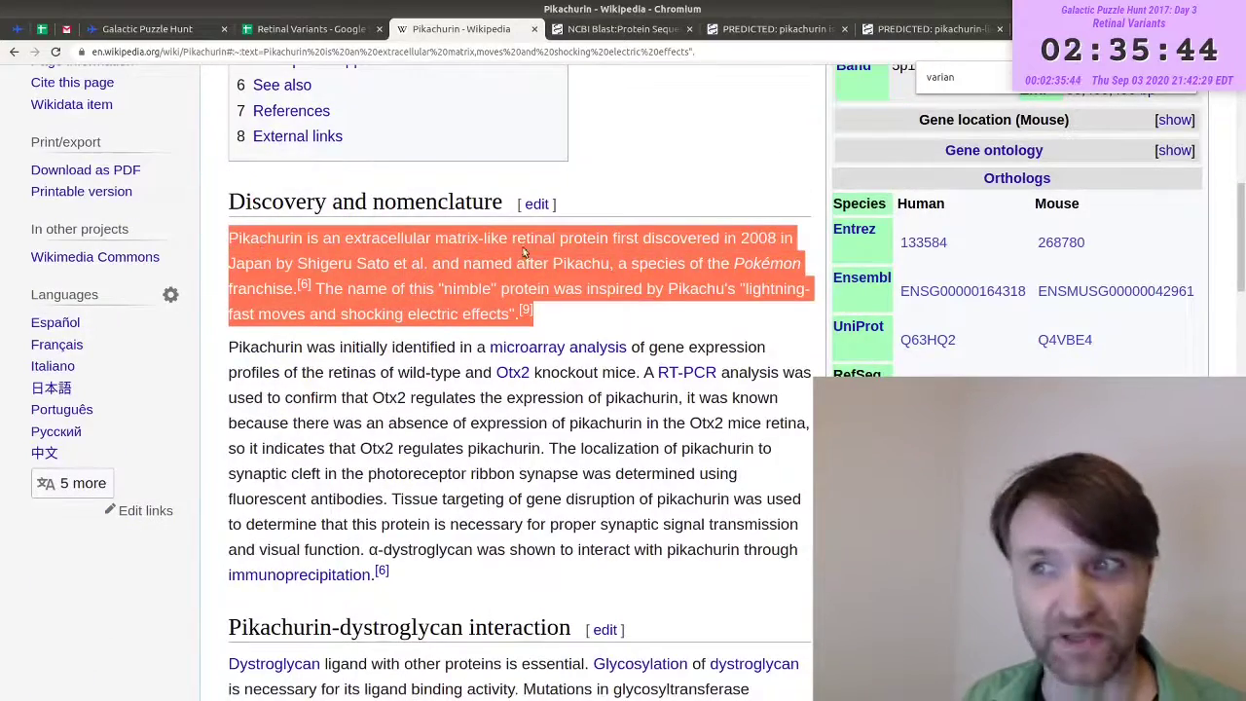
- Return to the puzzle page and highlight "Retinal" in the Retinal Variants title
key(ctrl+shift+Tab)
key(ctrl+shift+Tab)
scroll(441, 237, up, 1)
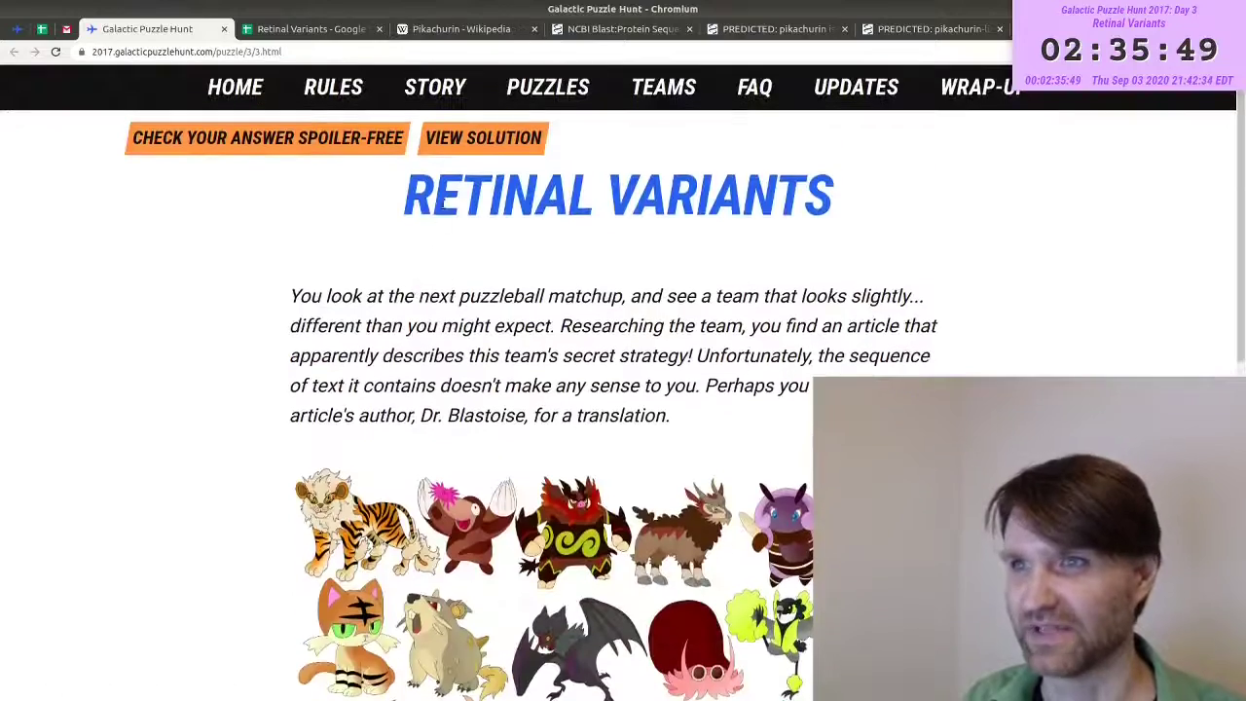
double_click(445, 202)
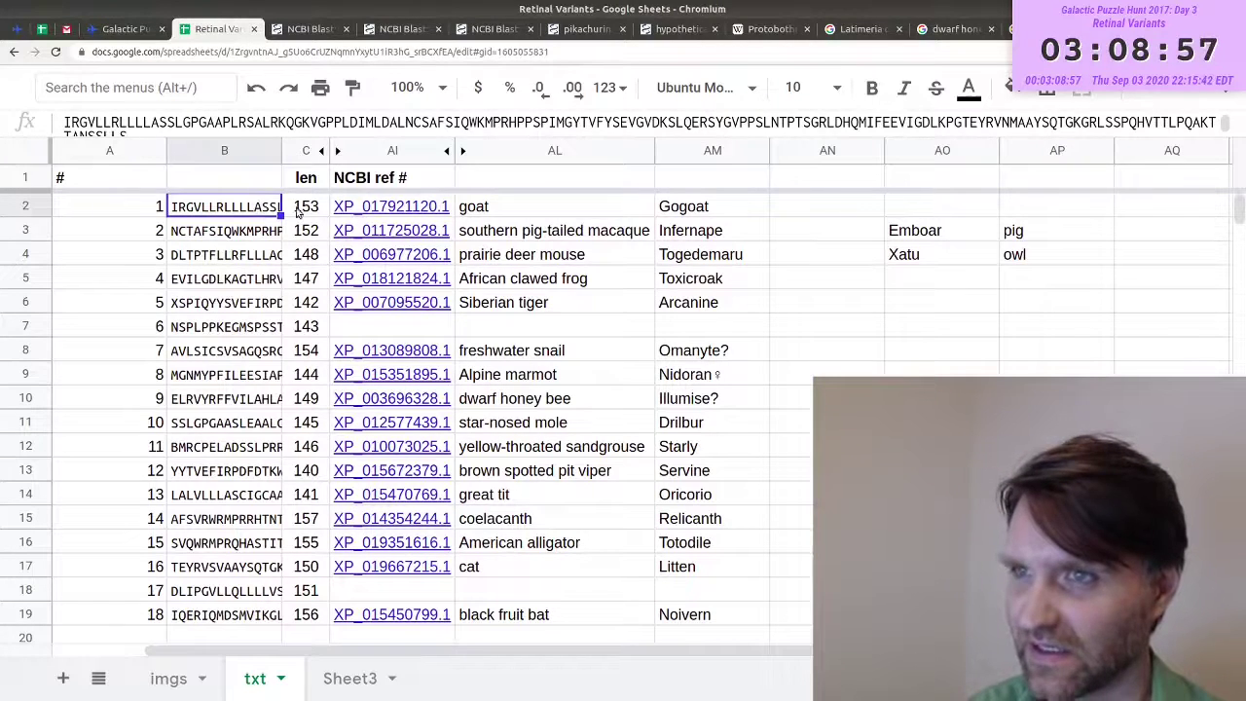
- Review the animals matched to each sequence and their corresponding Pokémon in columns AL and AM of the txt sheet
drag(297, 212, 530, 566)
click(530, 608)
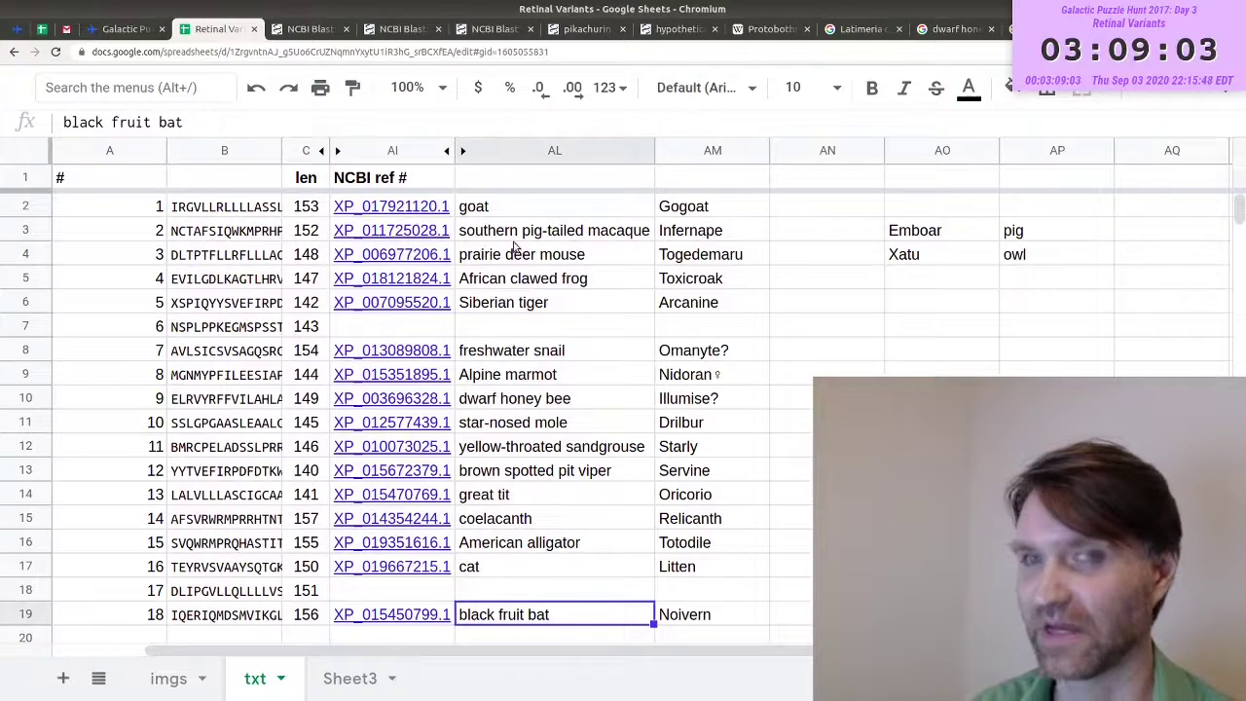
drag(518, 211, 739, 309)
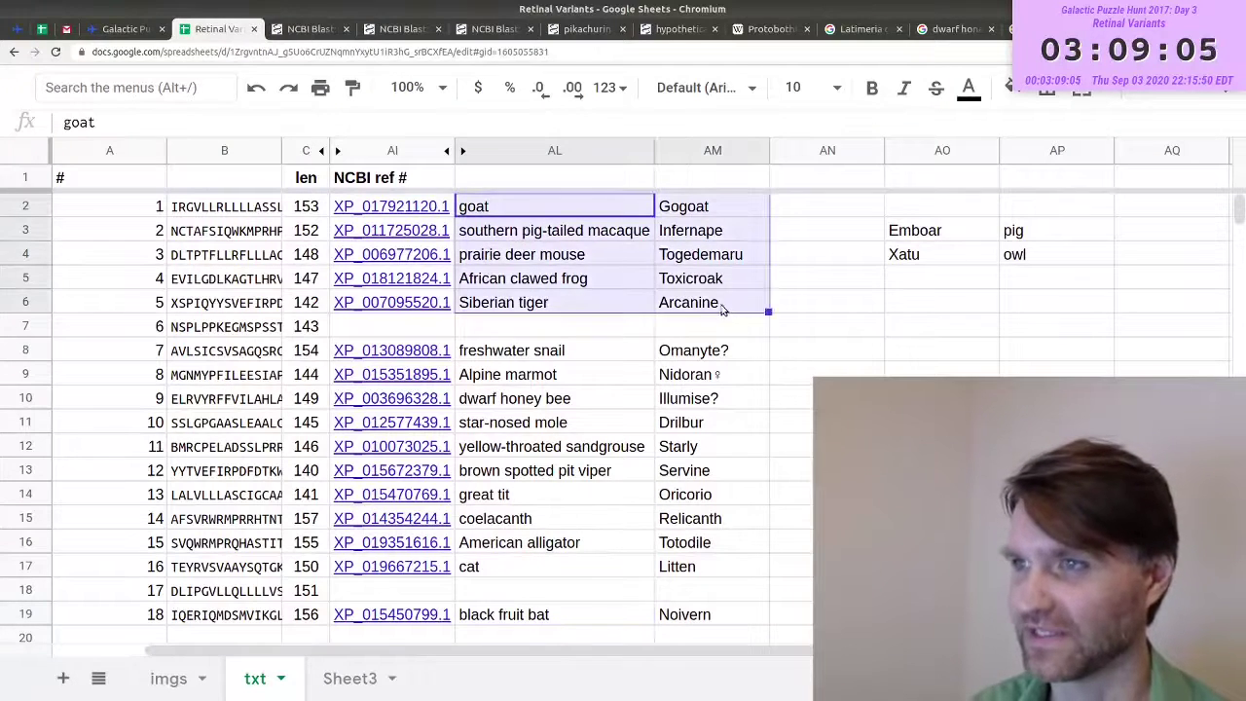
click(578, 211)
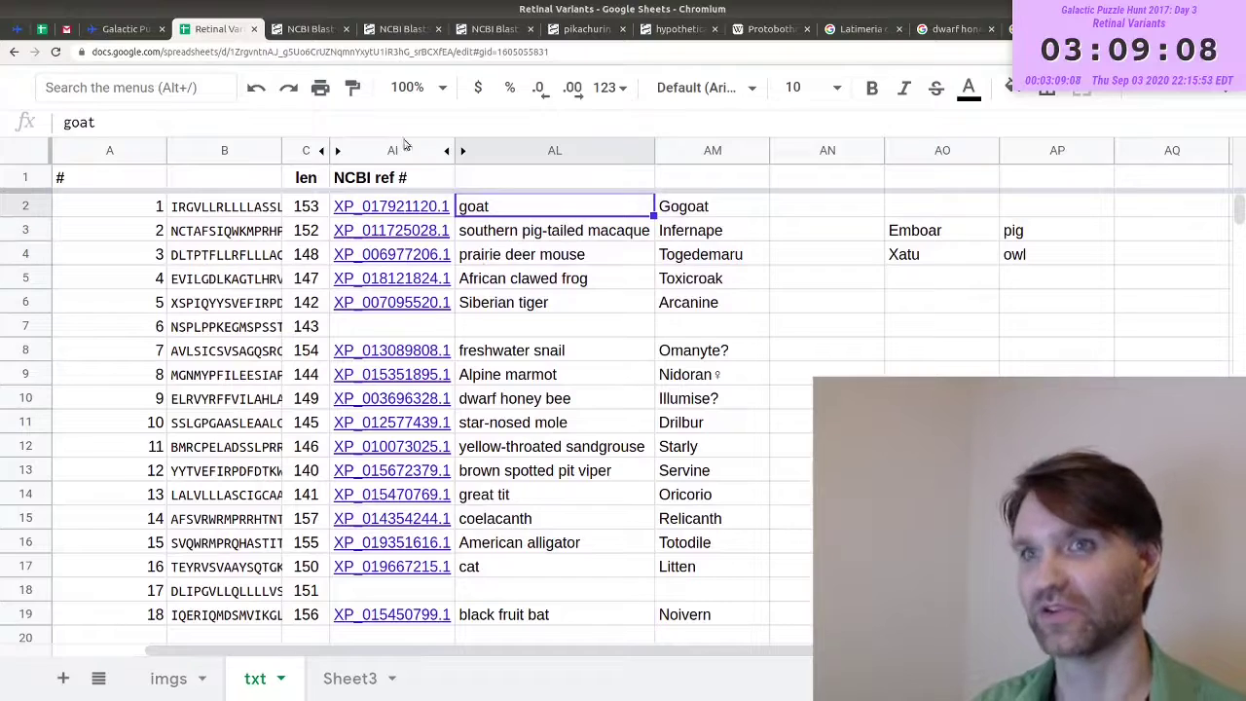
- Glance at the creature pictures on the puzzle page and select the yellow-throated sandgrouse and Starly cells in the sheet
click(136, 31)
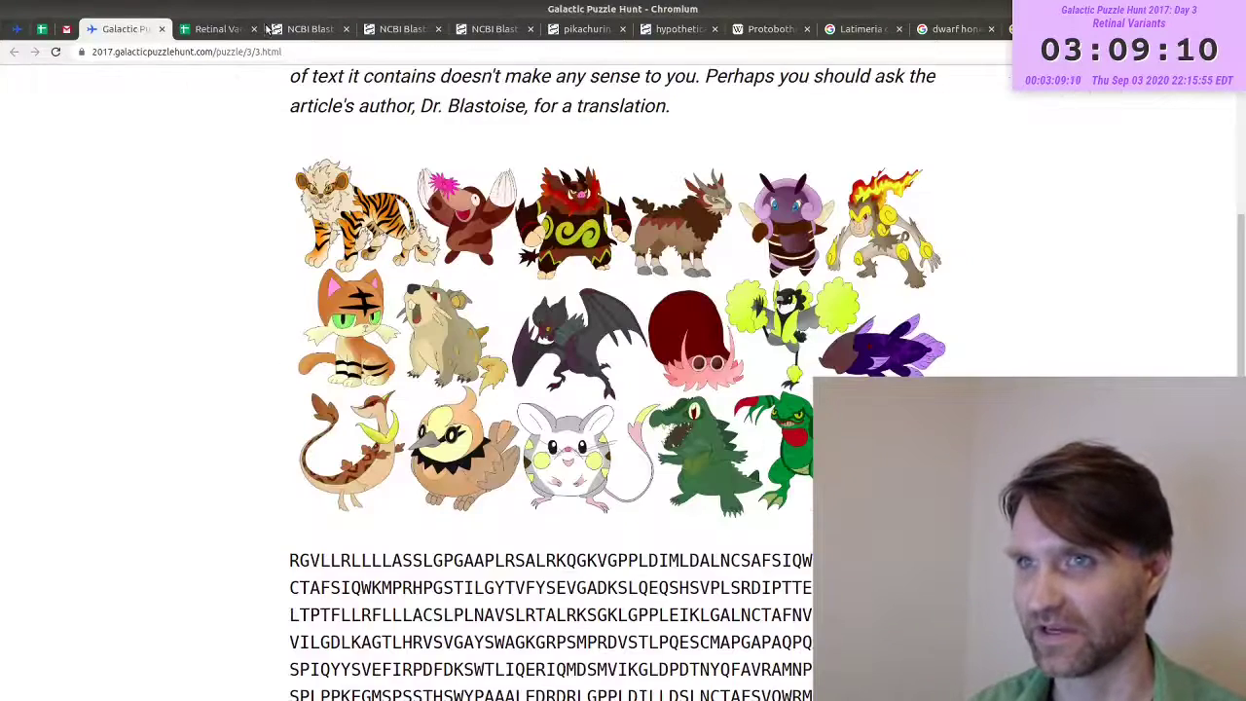
click(212, 30)
click(574, 453)
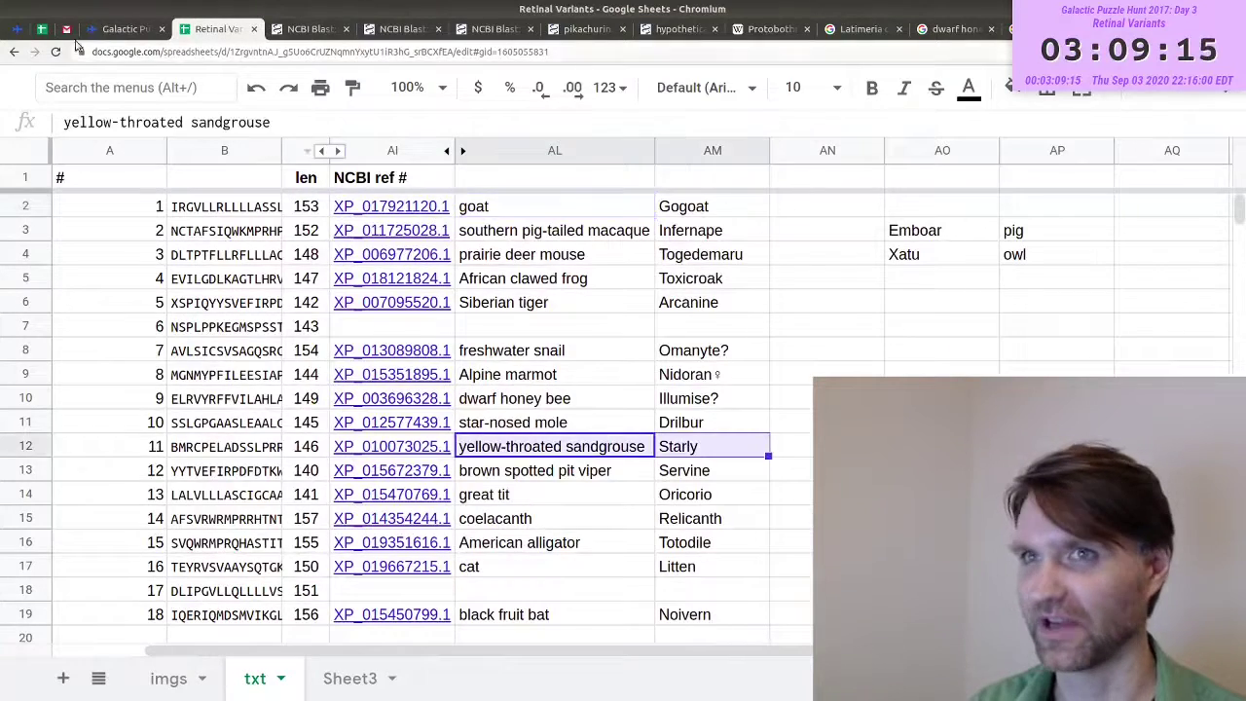
- Compare the Starly variant picture on the puzzle page with Google image results for yellow-throated sandgrouse
key(ctrl+shift+Tab)
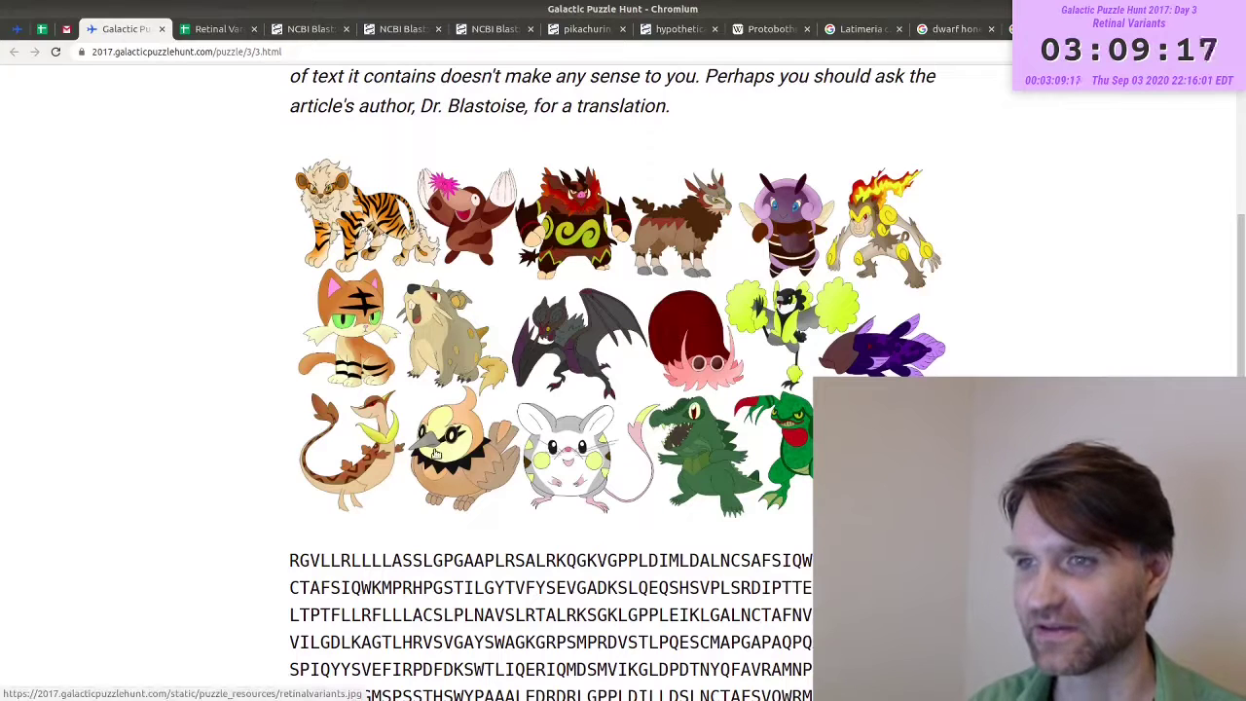
click(212, 30)
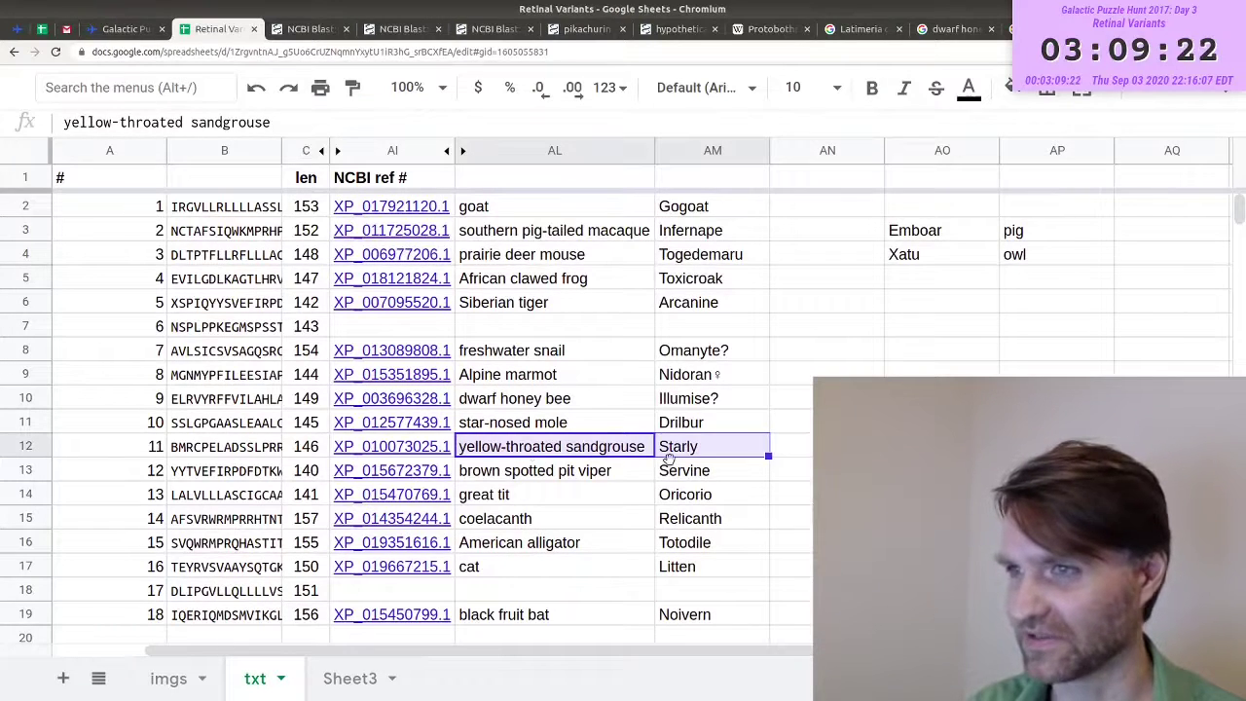
key(ctrl+shift+Tab)
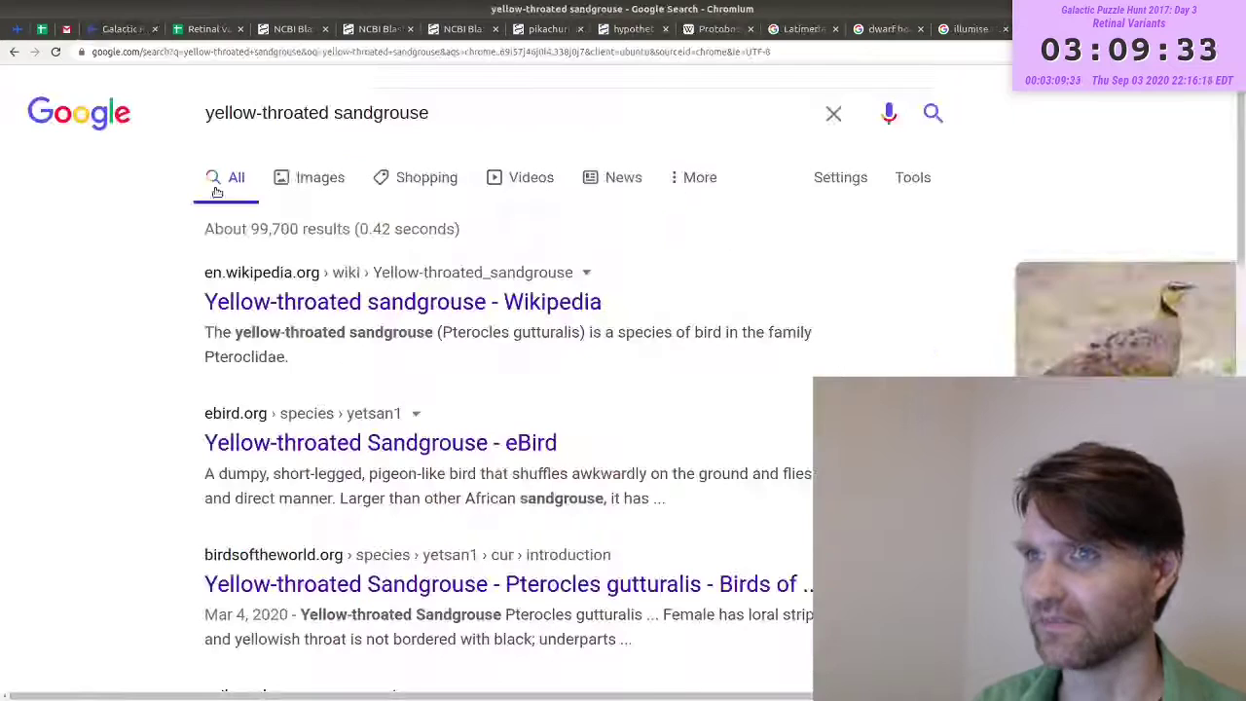
click(304, 175)
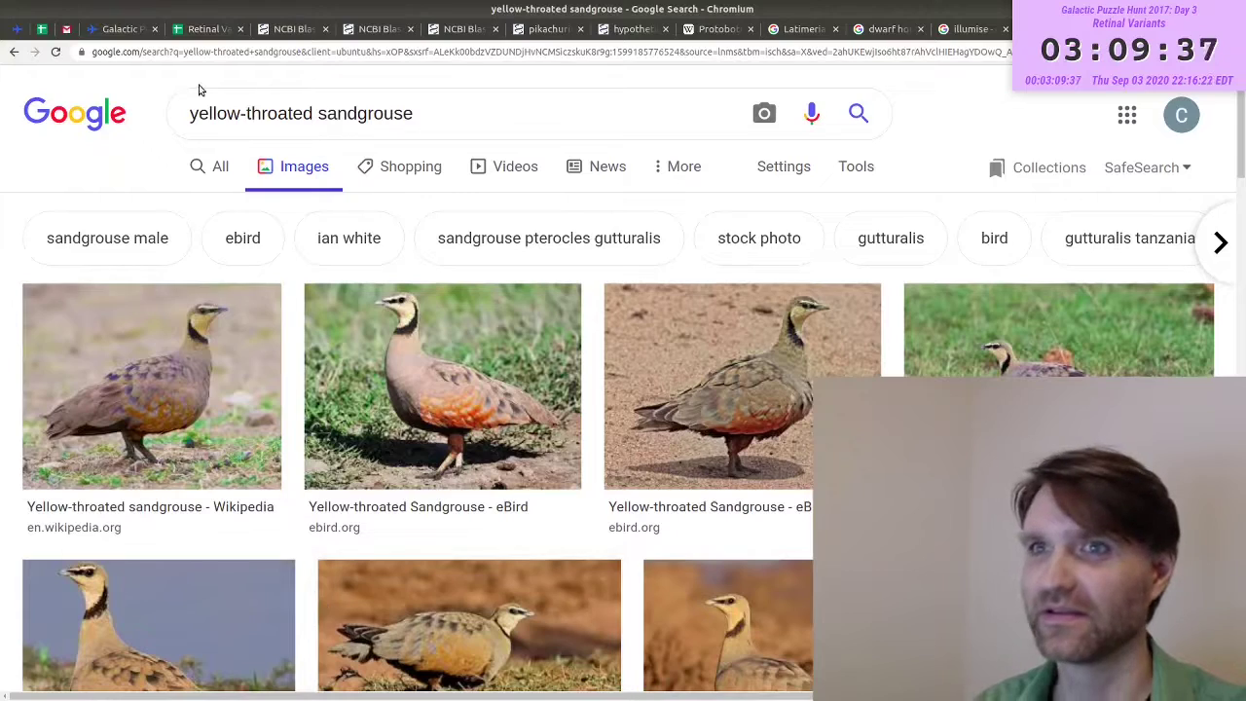
- Return to the txt sheet and review the leftover Emboar/pig and Xatu/owl pairs in columns AO and AP
click(117, 28)
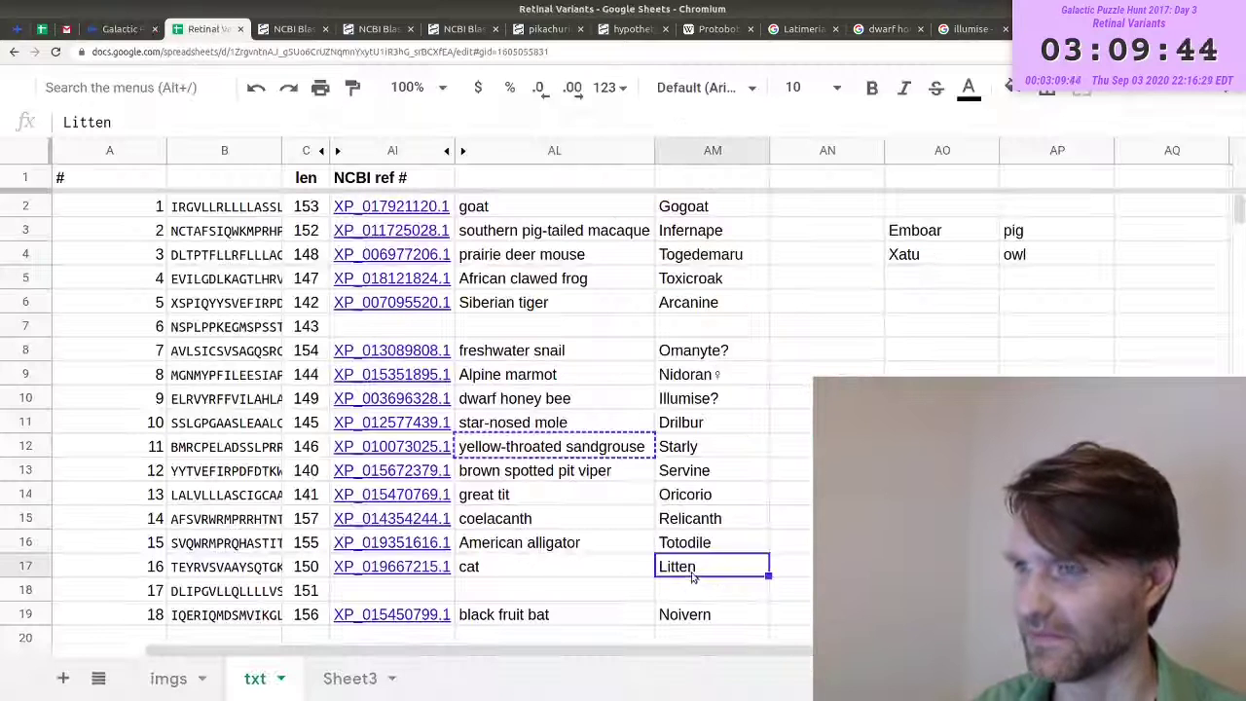
click(938, 231)
drag(938, 232, 961, 261)
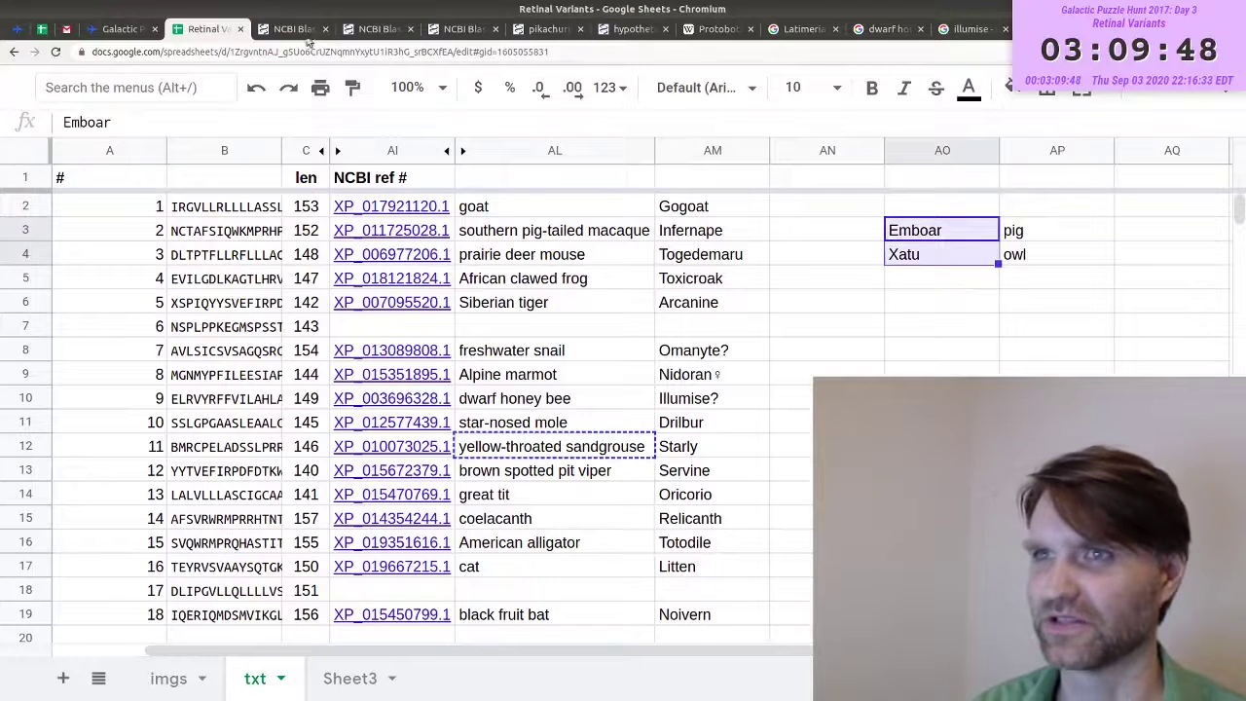
drag(982, 236, 1009, 233)
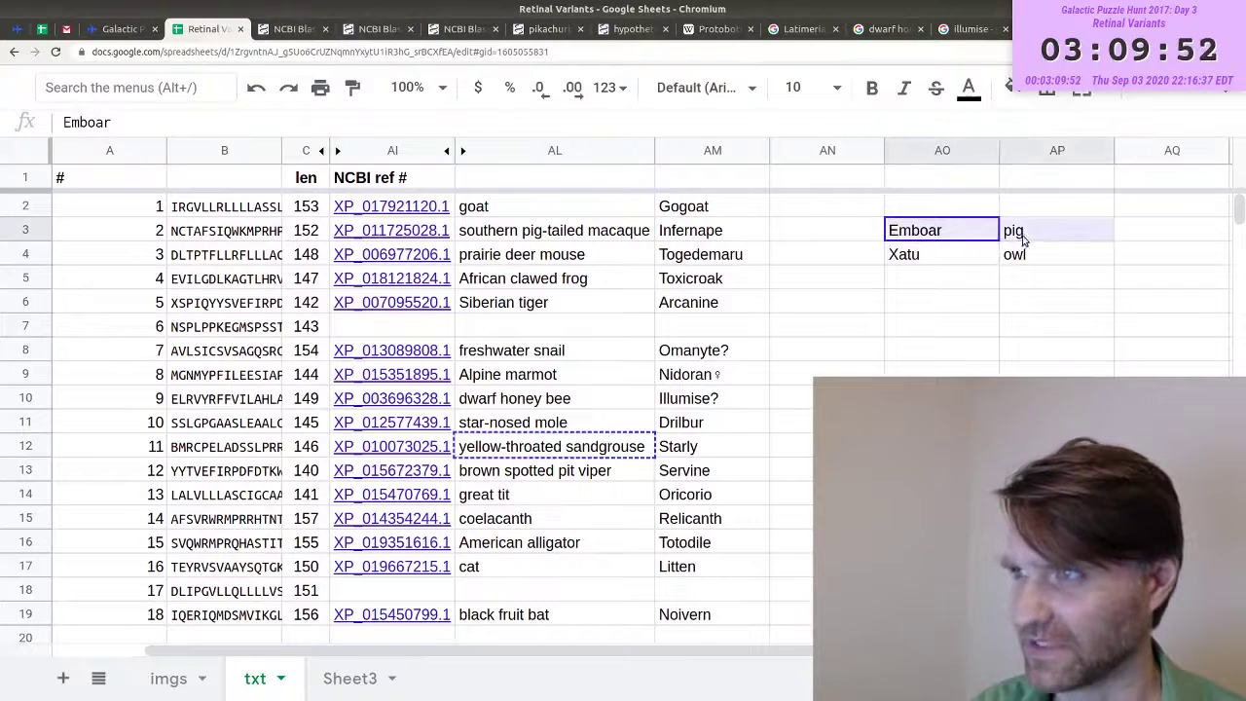
drag(909, 258, 1009, 263)
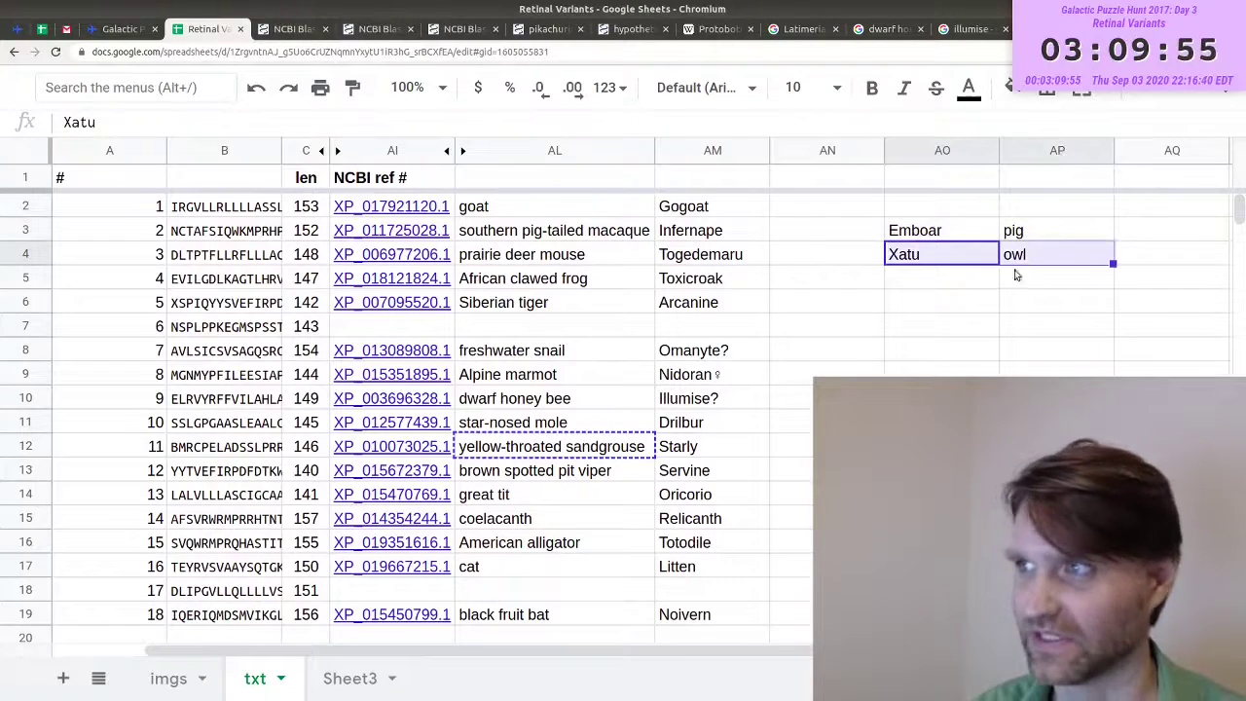
click(959, 279)
- Check the unmatched sequence 6 in row 7 and examine the pikachurin hits in its BLAST results
click(237, 329)
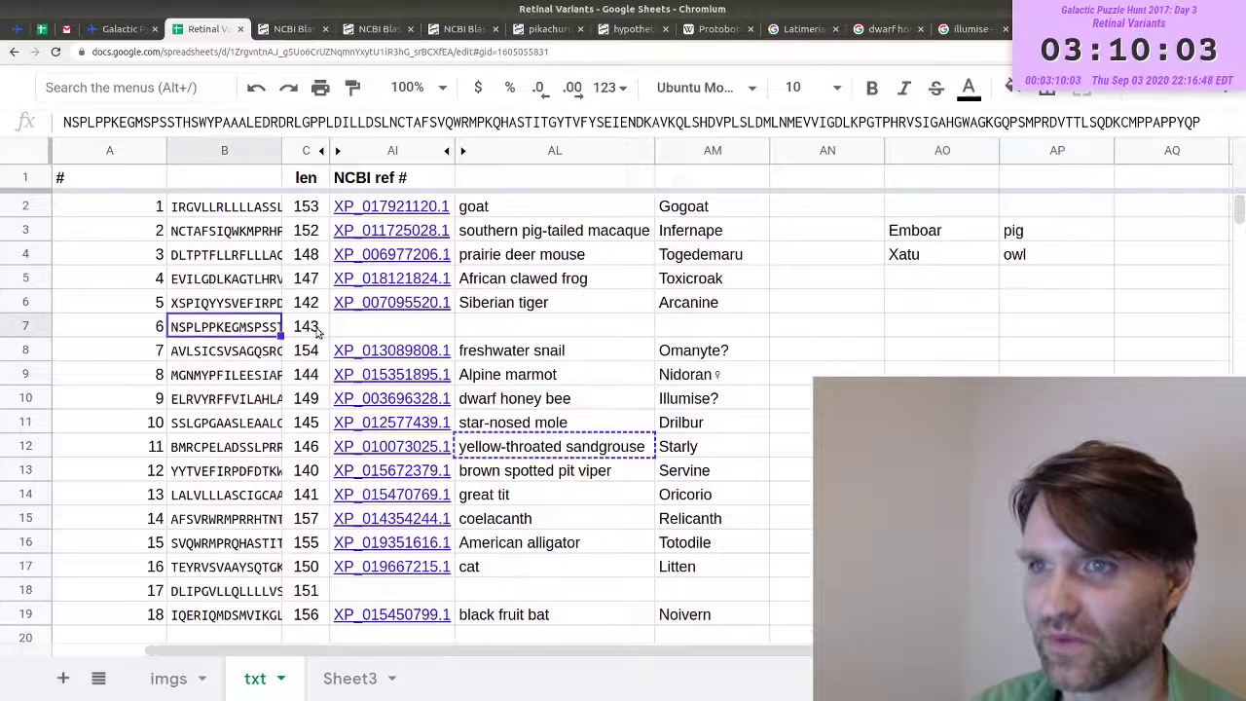
click(317, 329)
click(463, 29)
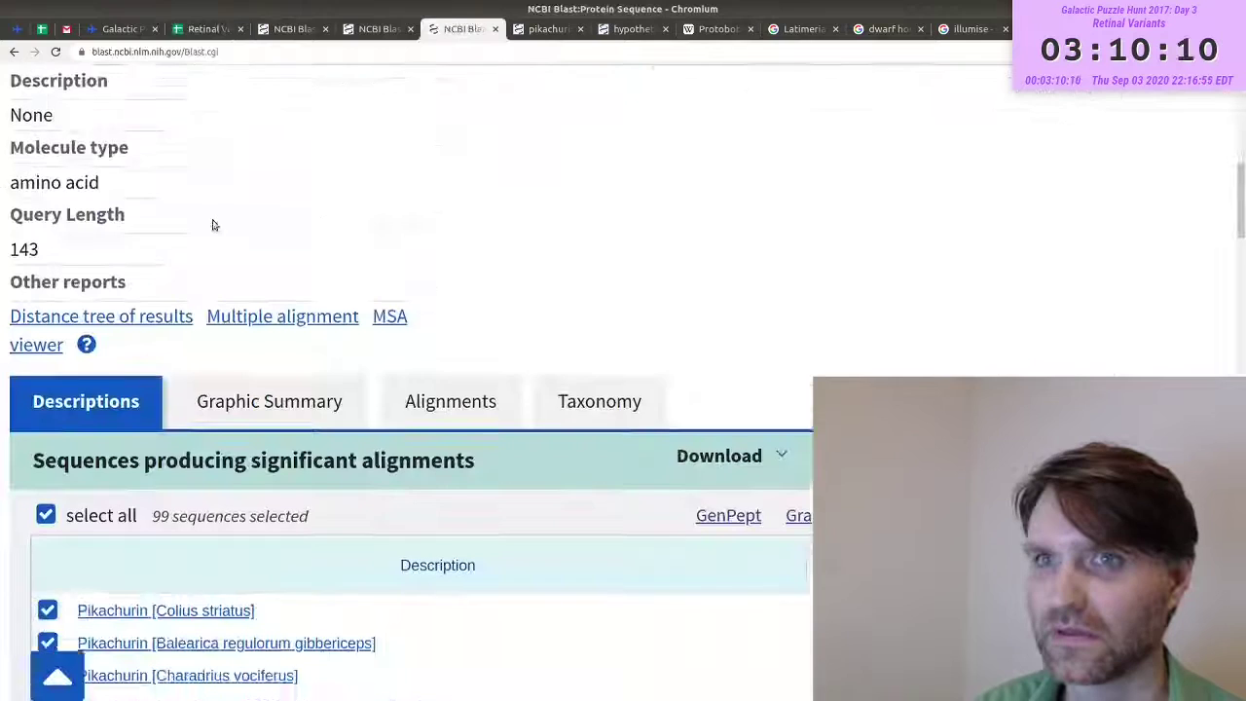
scroll(211, 223, up, 1)
scroll(444, 111, down, 3)
scroll(482, 109, down, 3)
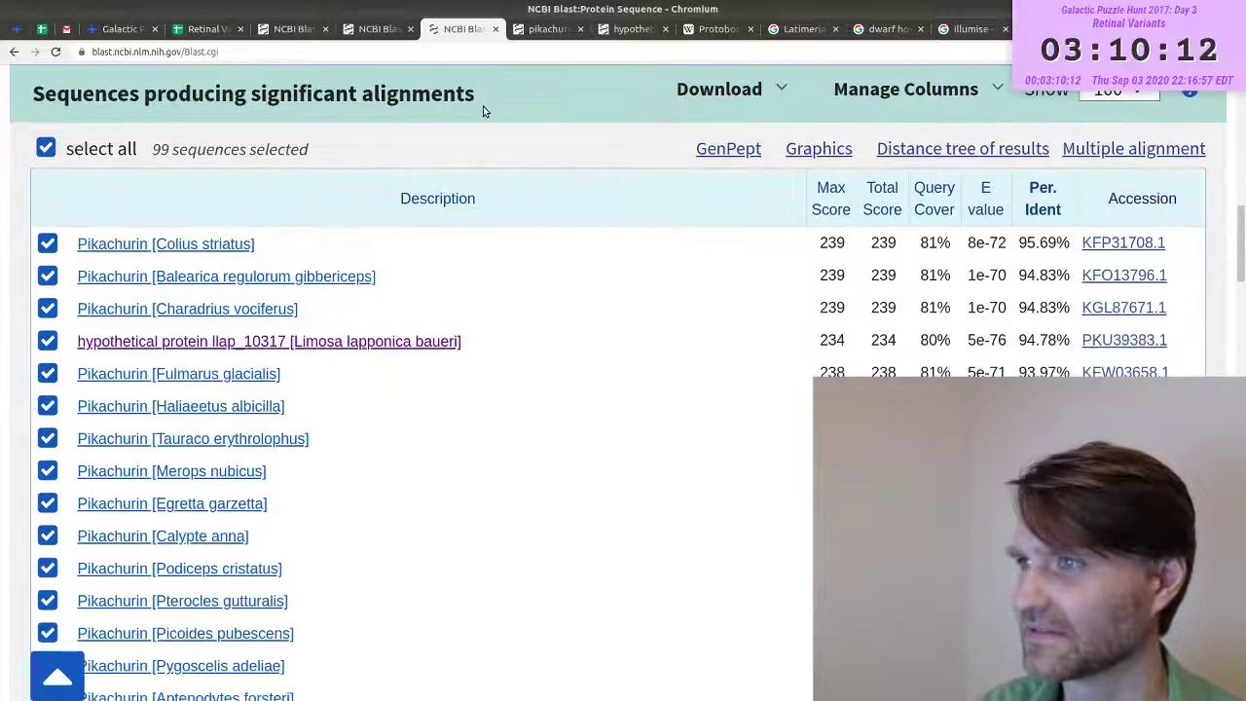
scroll(494, 123, up, 1)
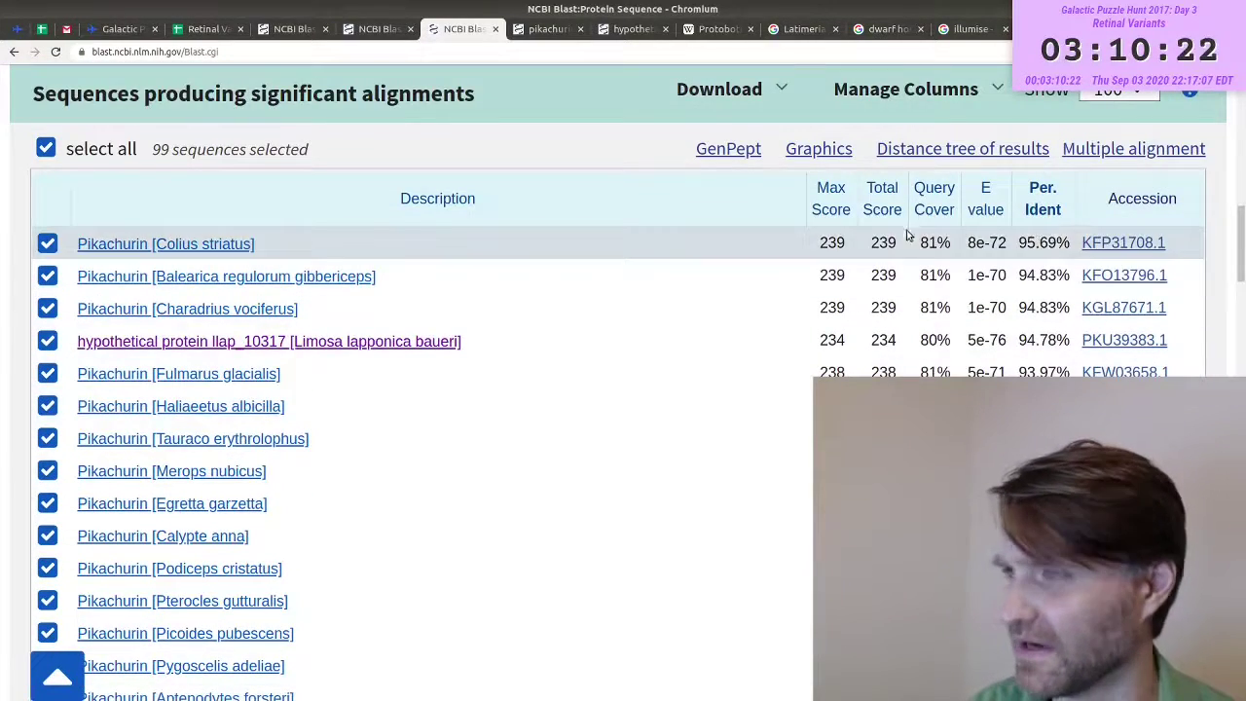
scroll(1035, 251, down, 3)
scroll(1006, 175, up, 2)
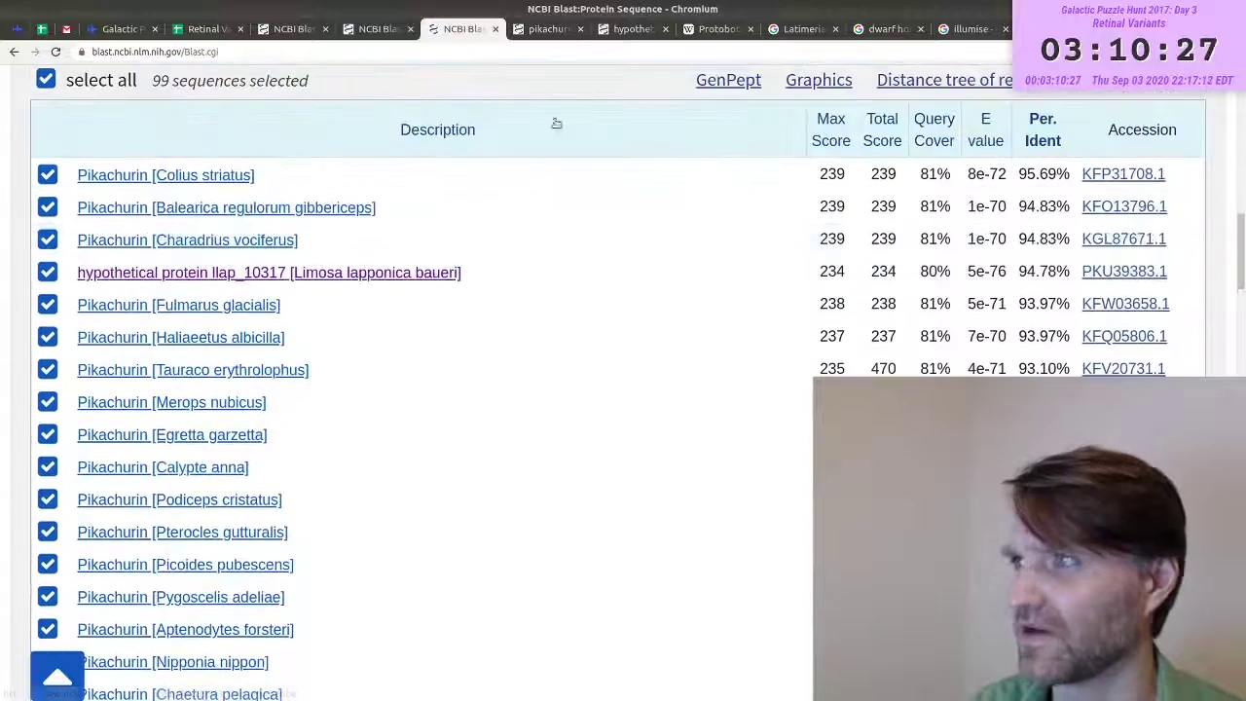
- Check the NCBI ref # column for its accession format, and open the matching XP_032848105.1 Tyto alba alba record from the BLAST results
click(229, 29)
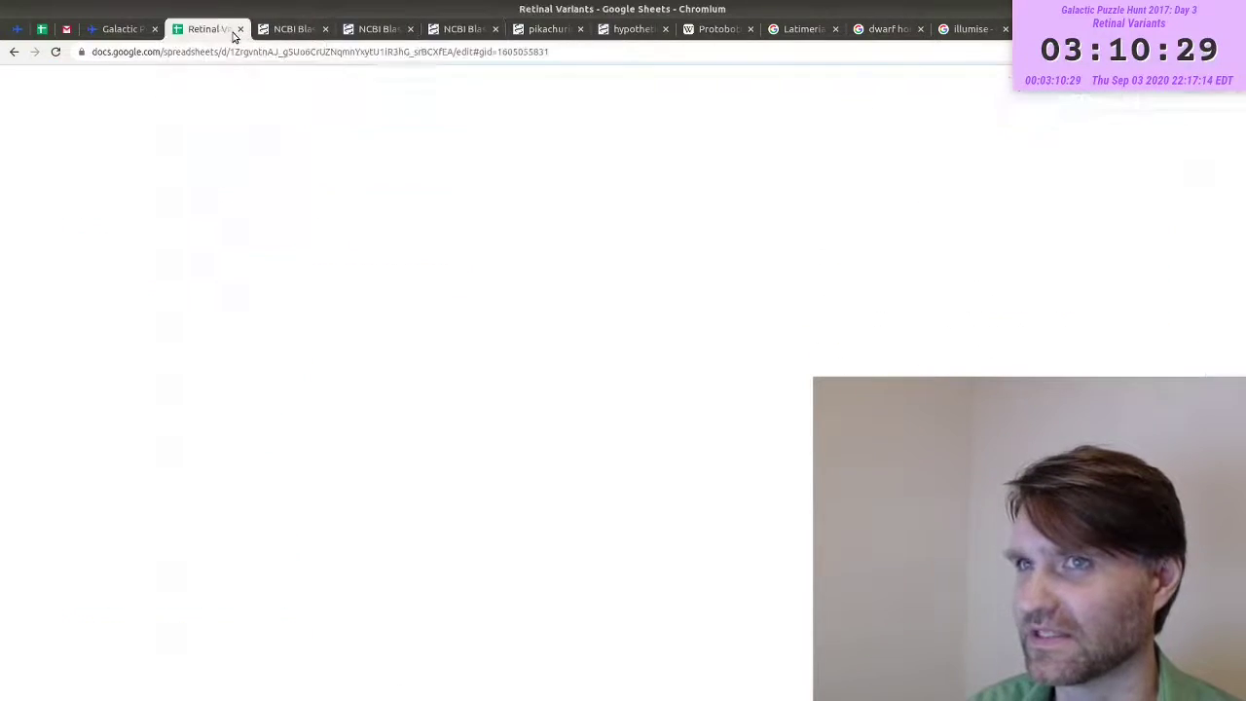
click(342, 150)
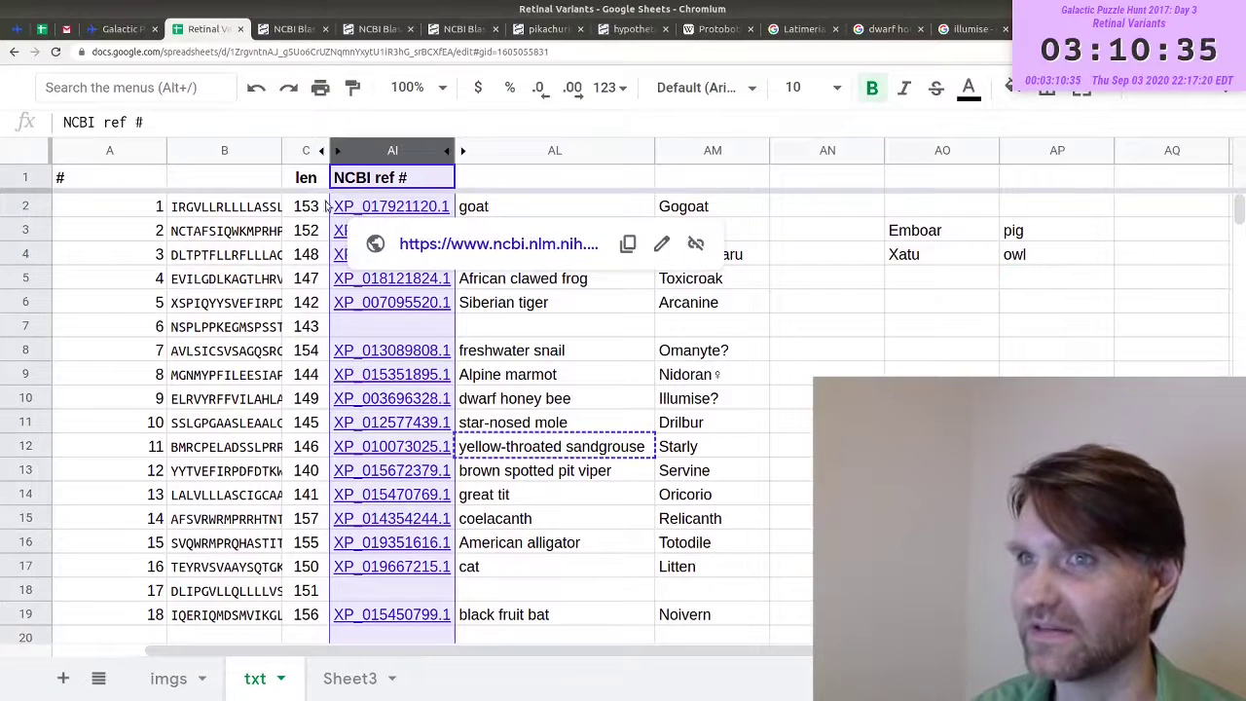
click(457, 29)
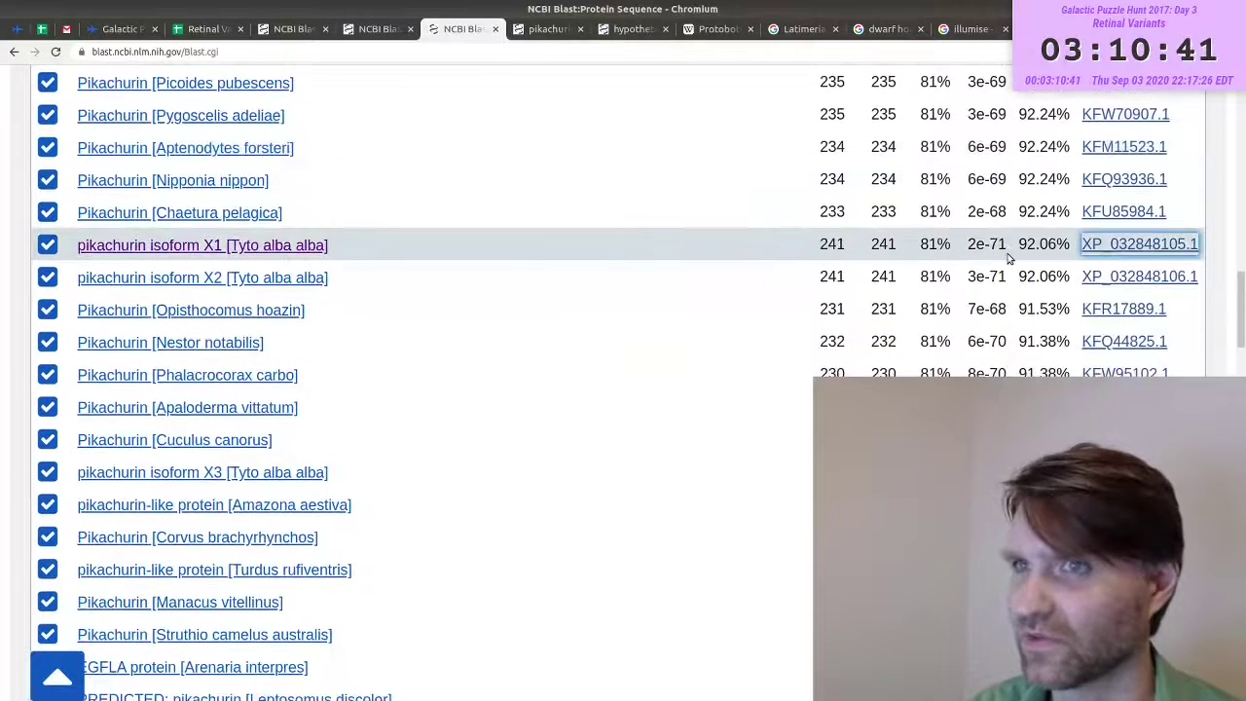
middle_click(1084, 251)
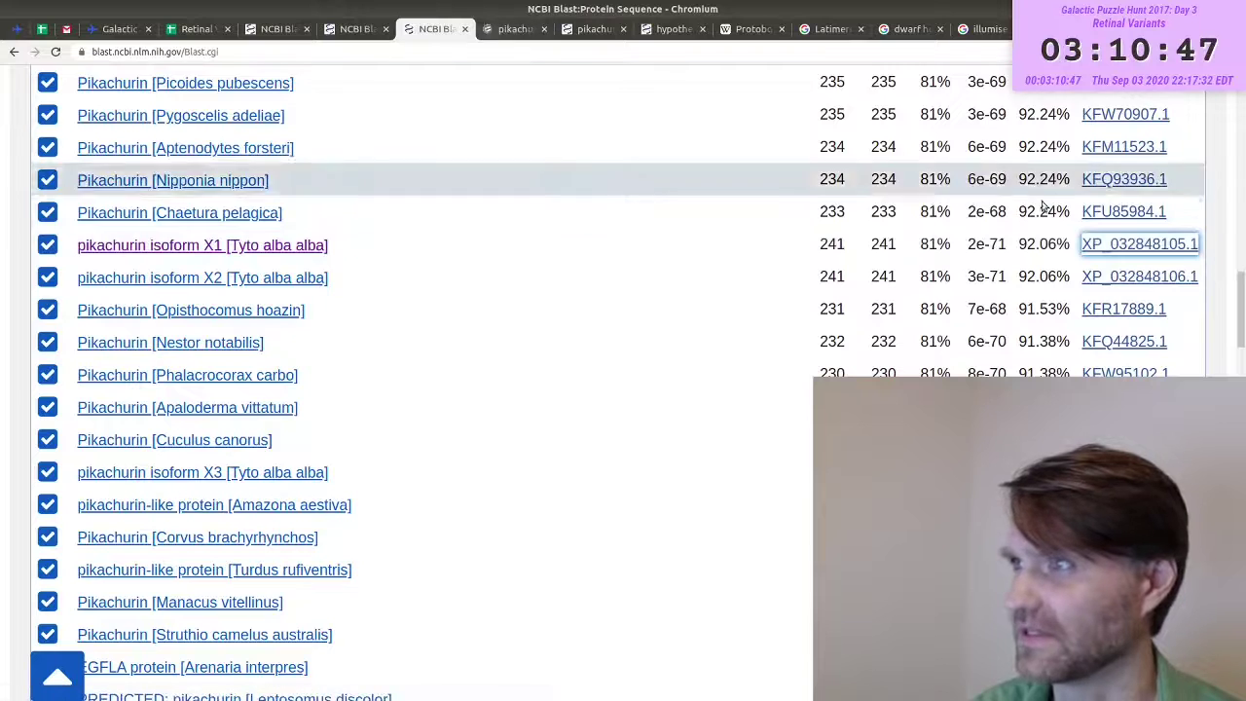
key(ctrl+Tab)
- Search Google for the species name "Tyto alba alba" from the protein record and look over the results
drag(298, 381, 465, 382)
right_click(431, 382)
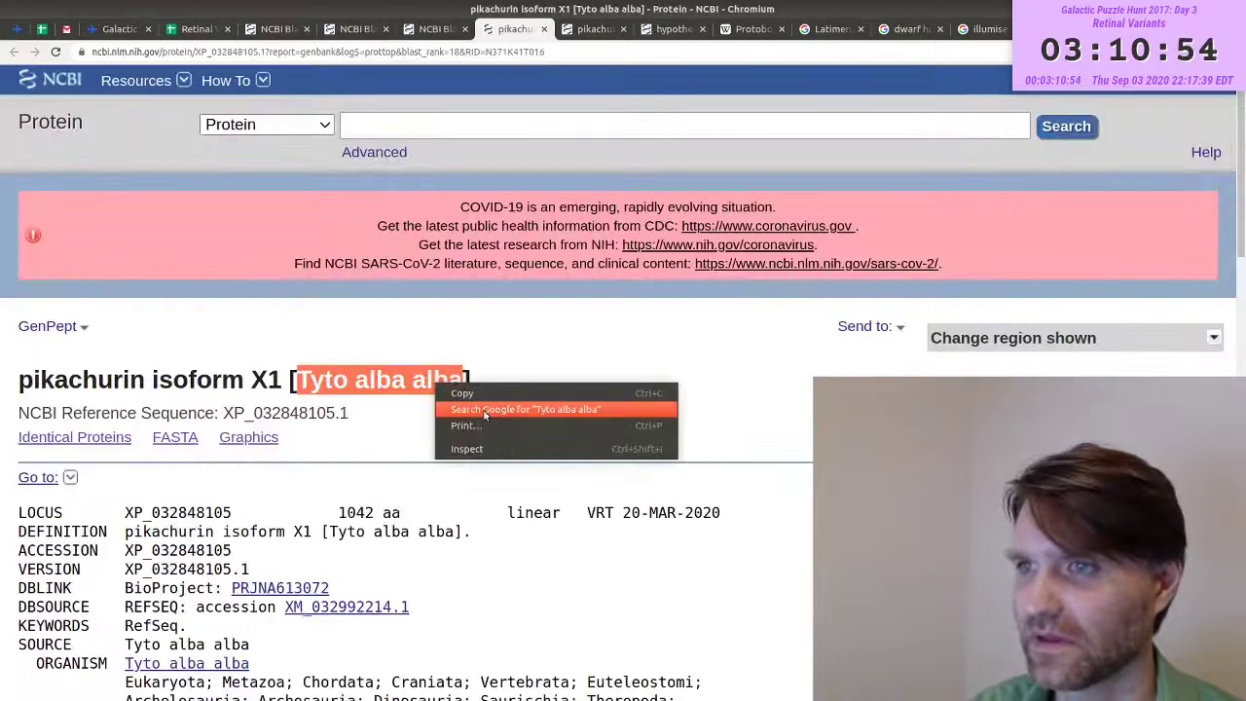
click(483, 413)
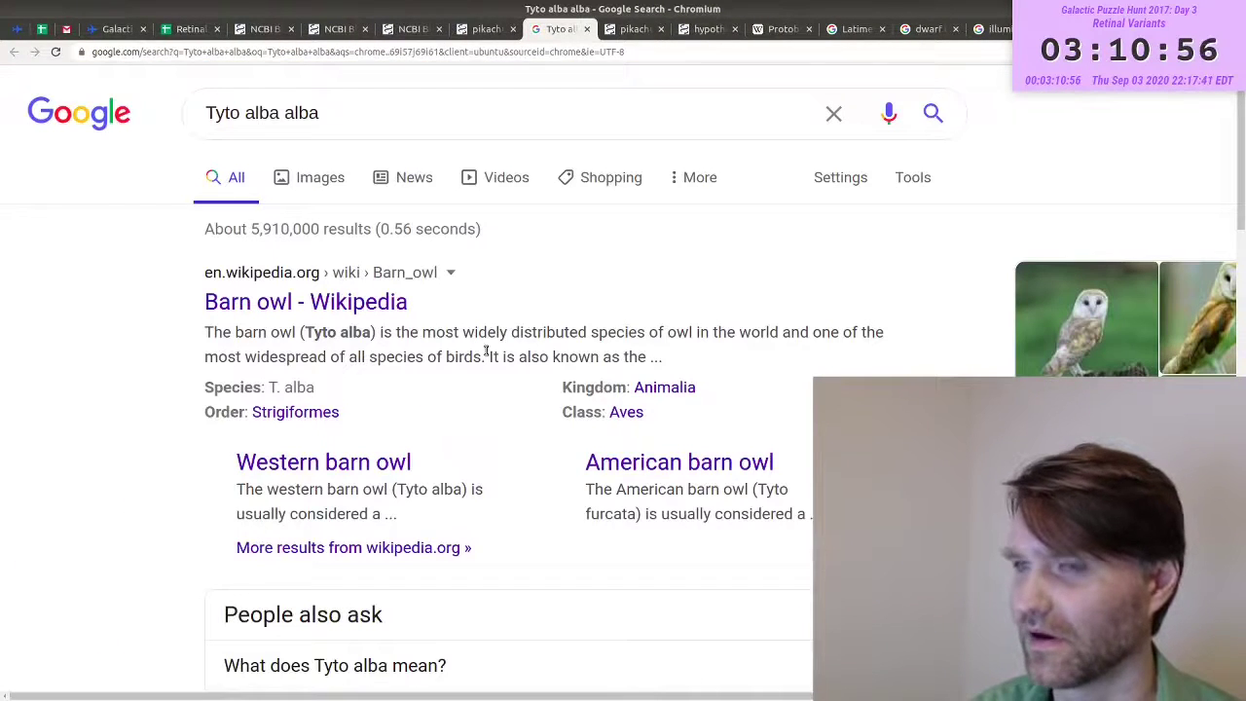
scroll(485, 352, down, 1)
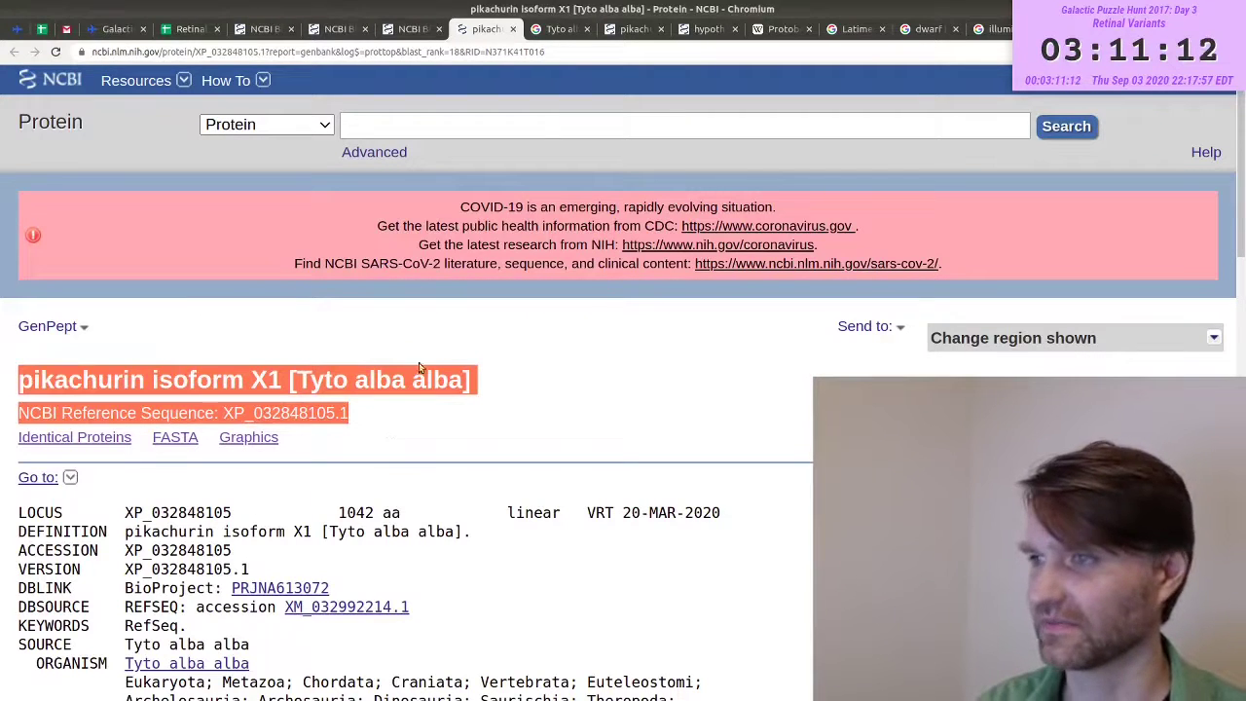
- Replace the text editor's contents with the copied title and NCBI reference line of the Tyto alba alba record
key(alt+Tab)
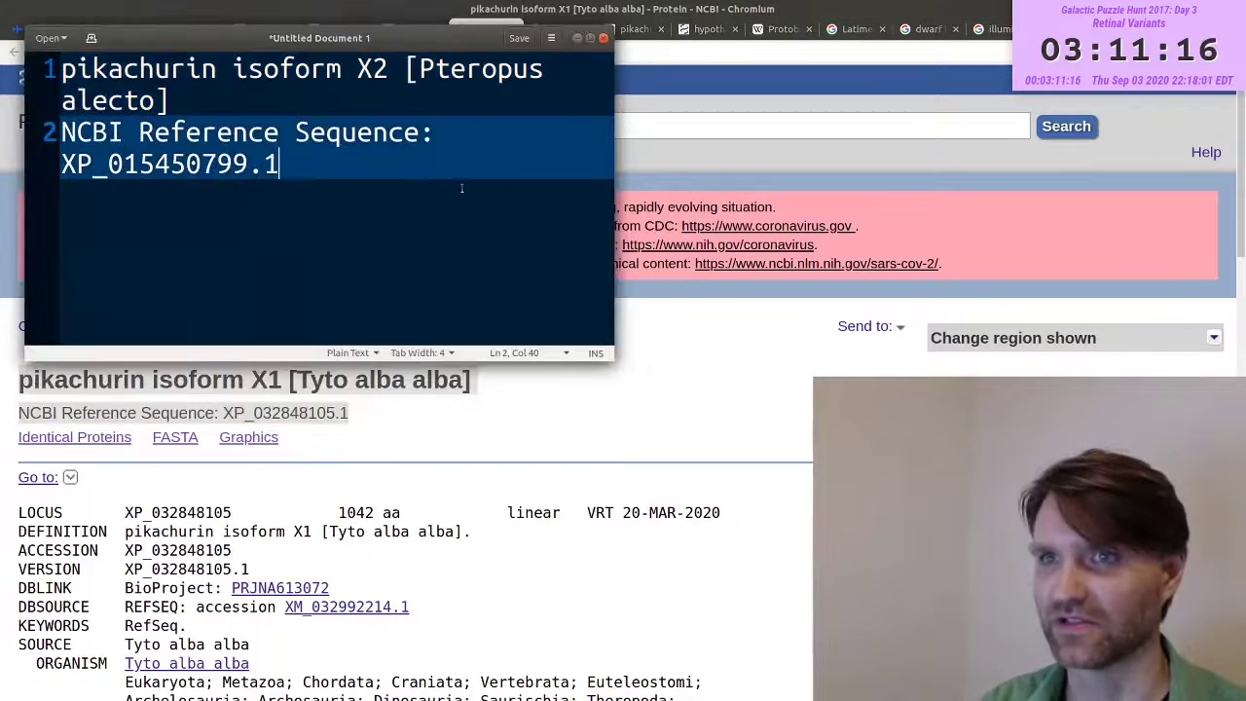
key(ctrl+a)
key(ctrl+v)
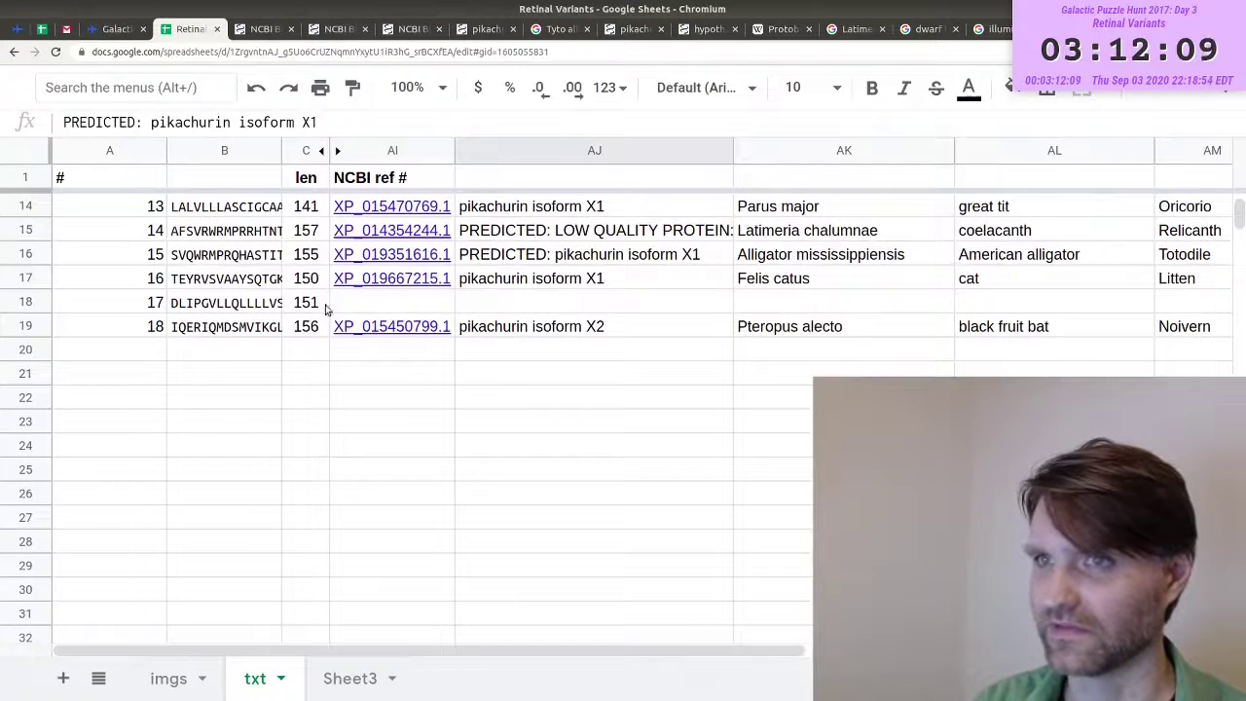
- Check the unmatched sequence 17 in row 18 of the txt sheet and examine its BLAST hits
click(324, 305)
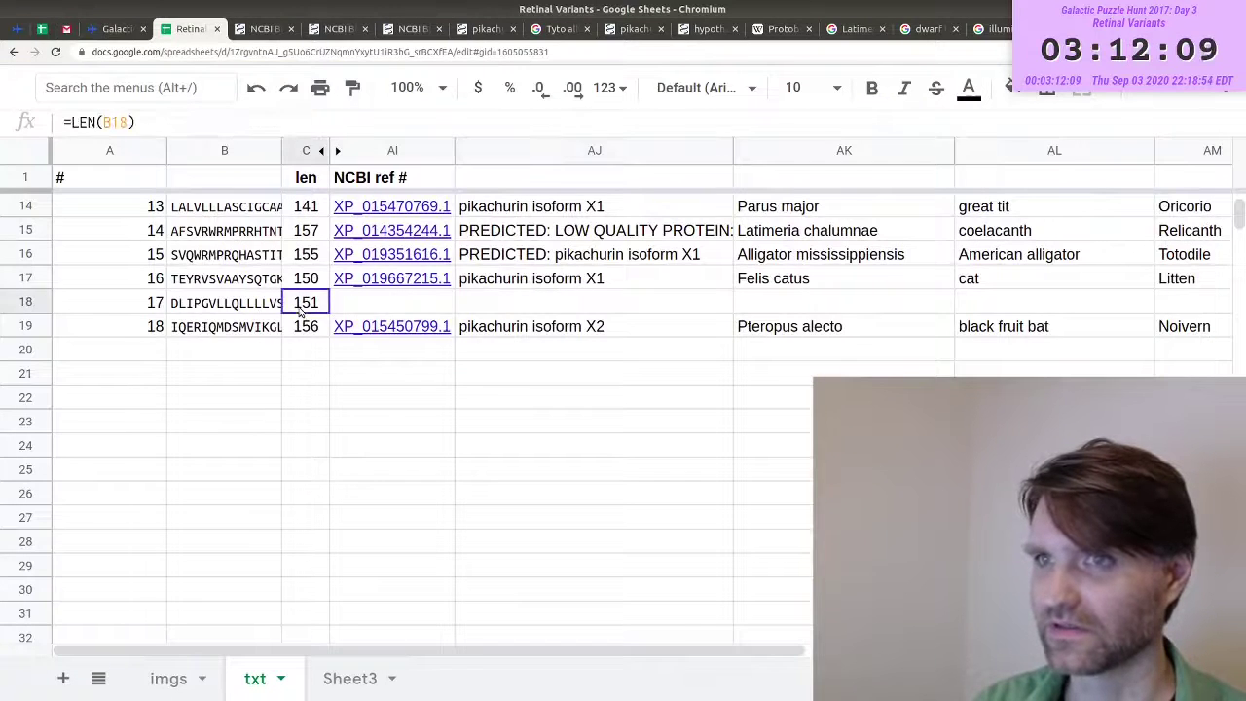
click(334, 29)
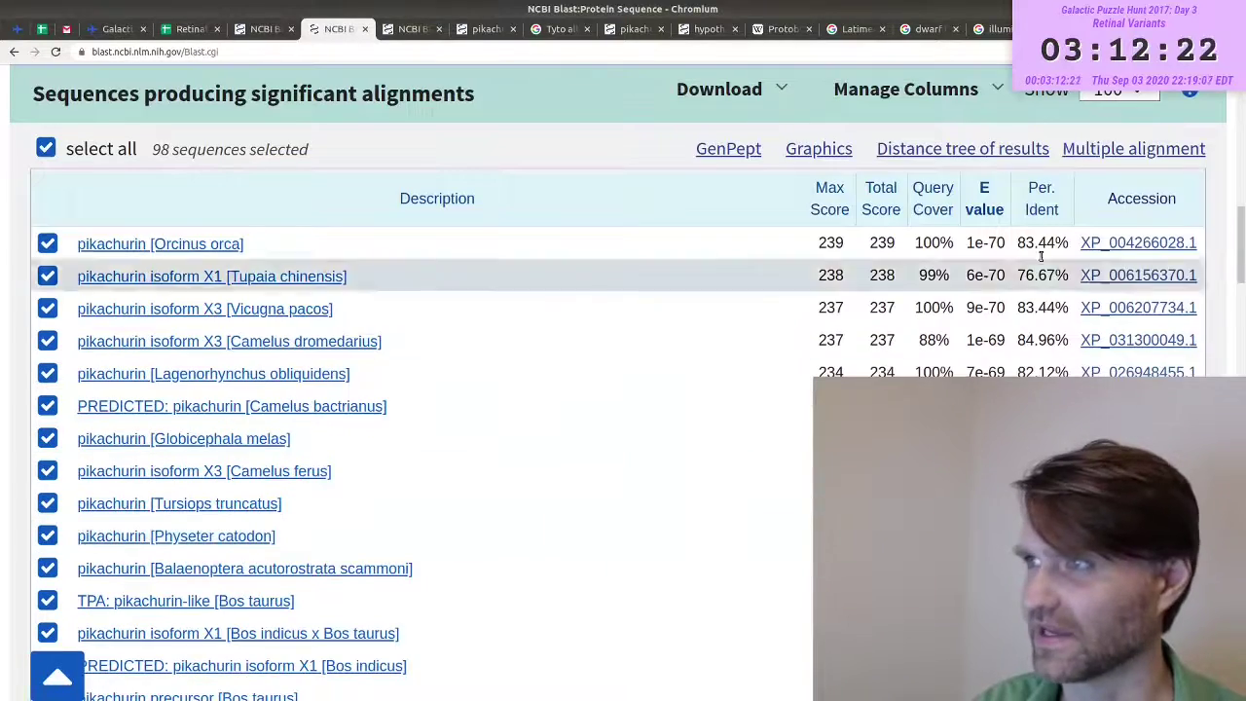
scroll(1071, 262, down, 2)
scroll(1109, 278, up, 2)
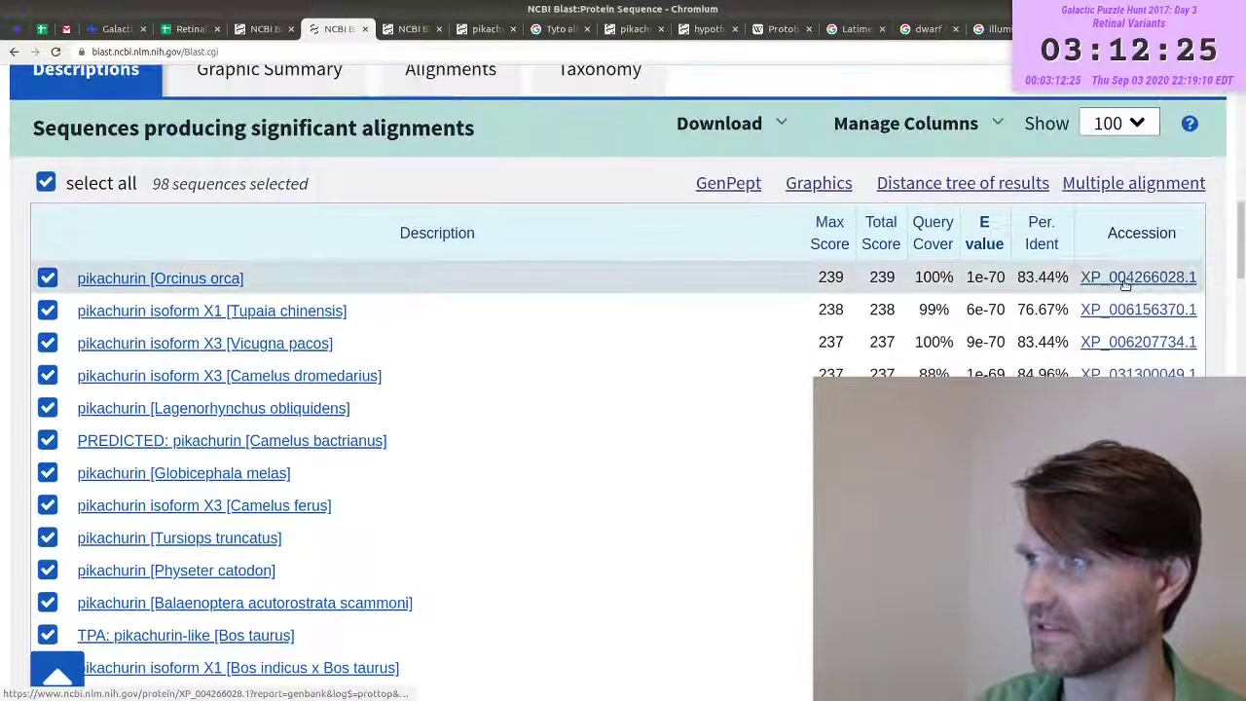
- Look up the top hit's species, Orcinus orca, on Google and go back to its NCBI protein record
key(ctrl+Tab)
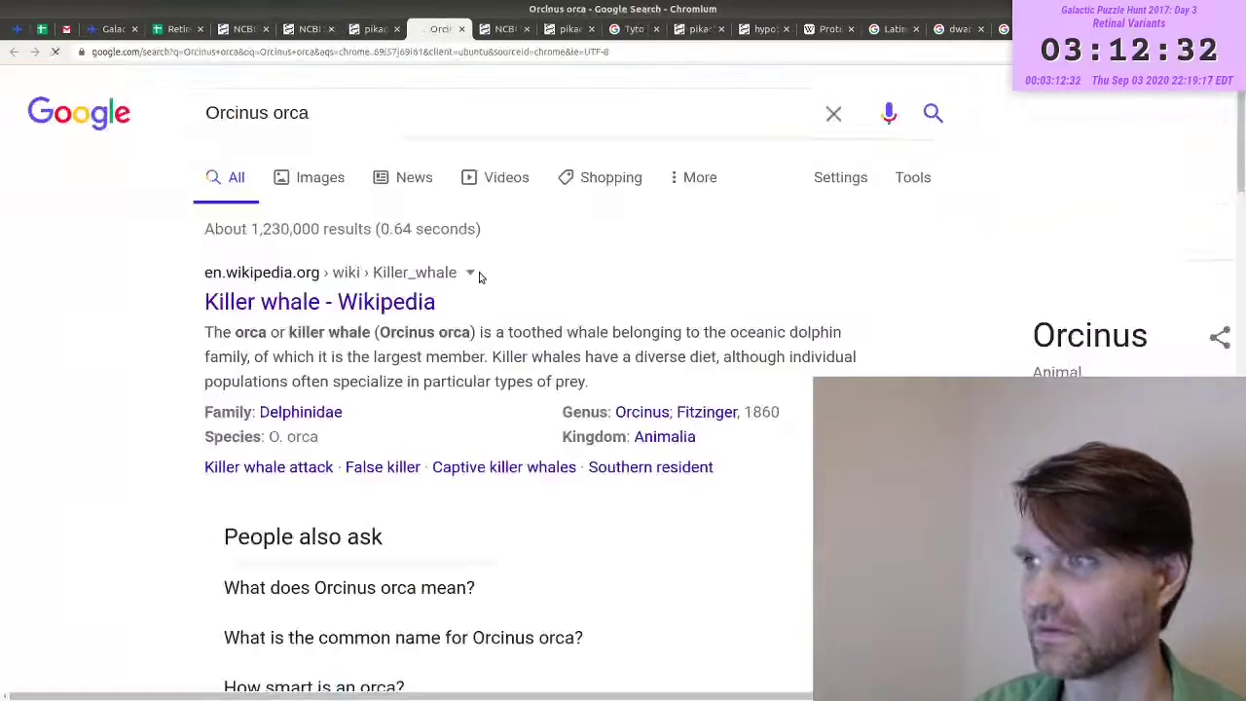
scroll(479, 292, down, 2)
scroll(479, 354, up, 2)
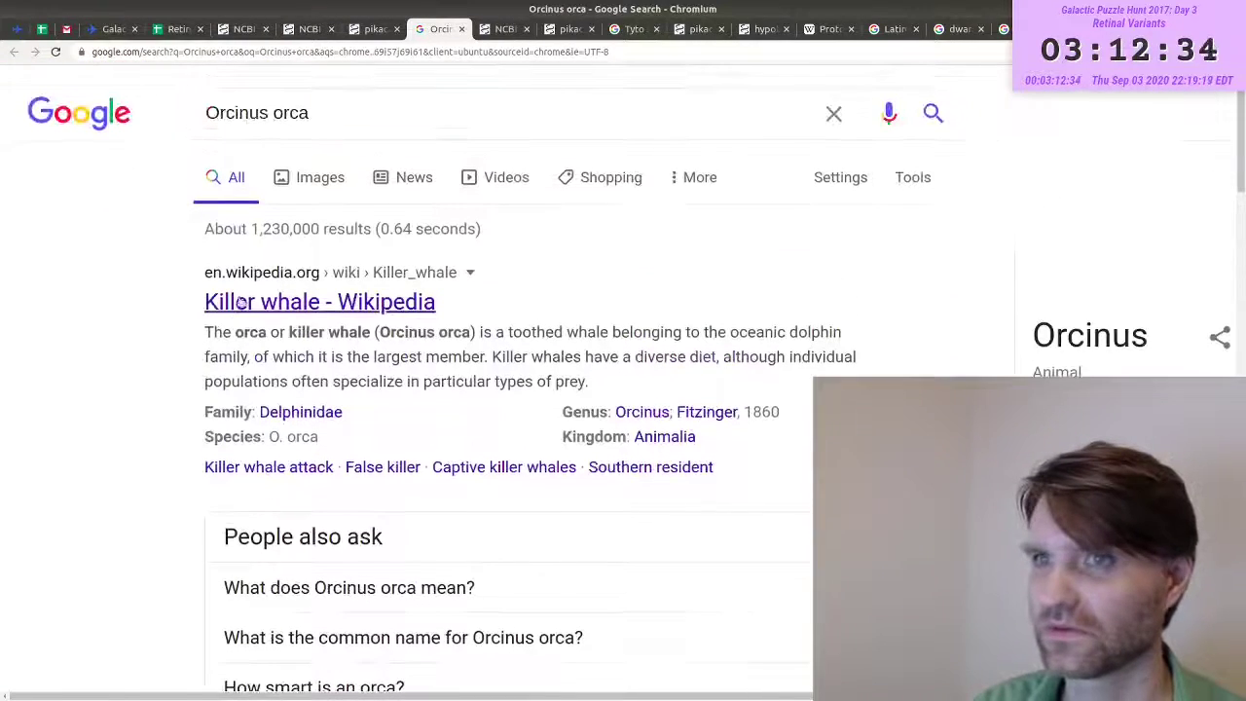
scroll(574, 340, down, 2)
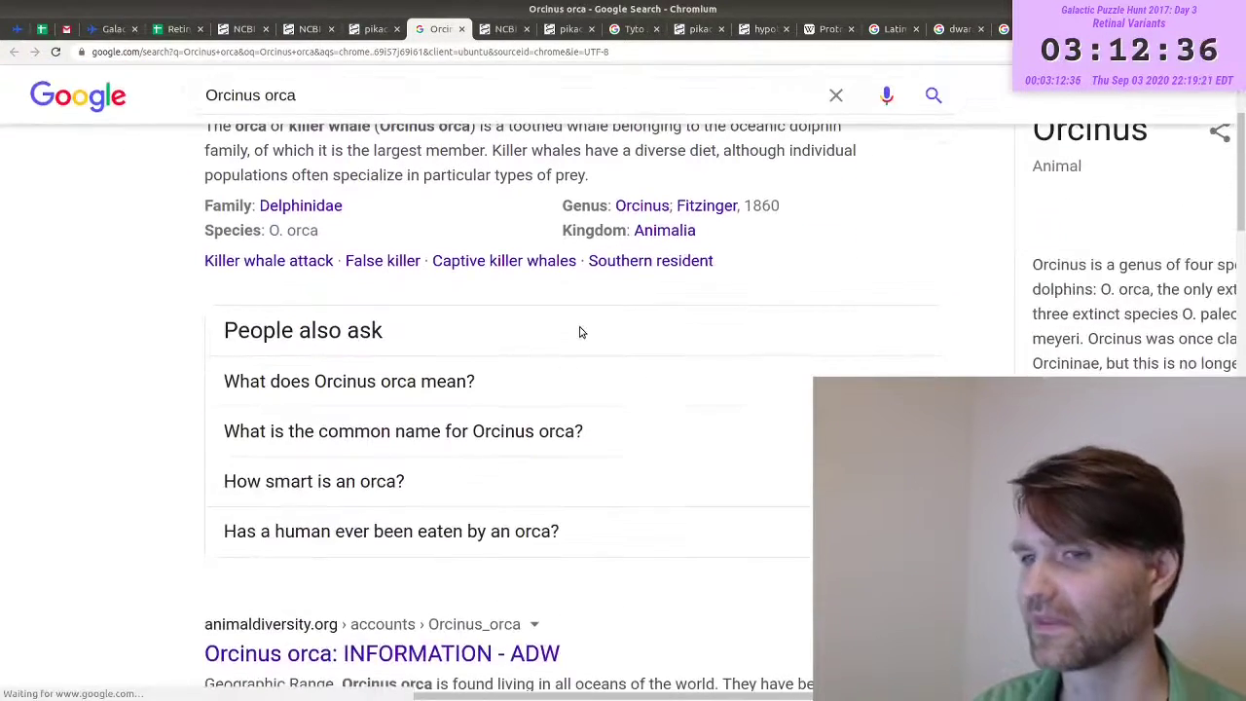
scroll(578, 331, up, 1)
click(372, 30)
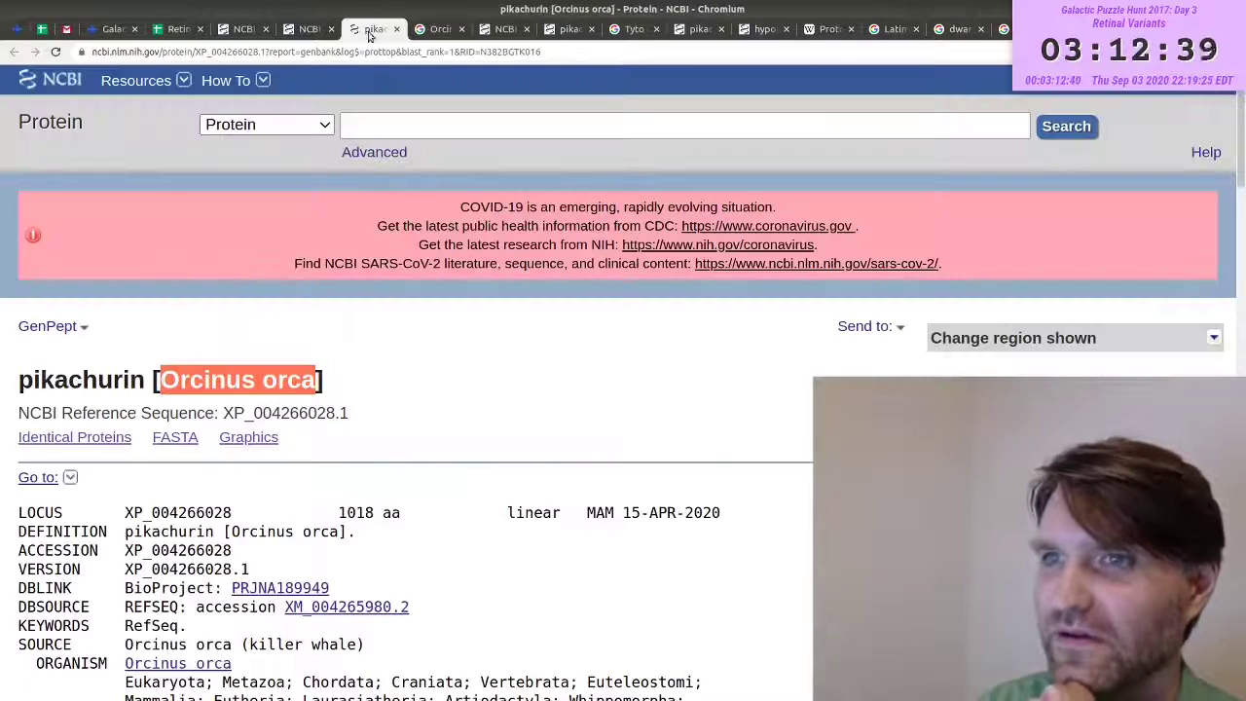
- Search Google for Camelus dromedarius from the BLAST hits, close that search and look through the remaining hits
click(304, 29)
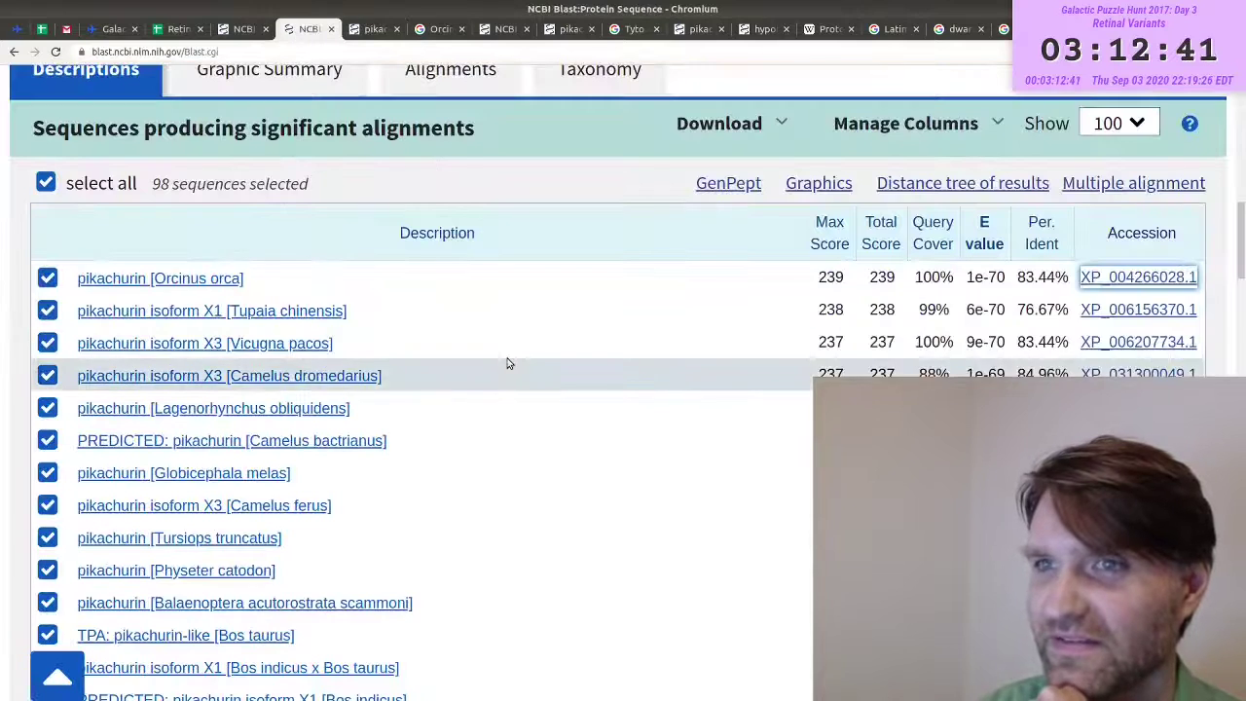
scroll(506, 362, down, 1)
drag(238, 340, 381, 339)
right_click(328, 340)
click(370, 459)
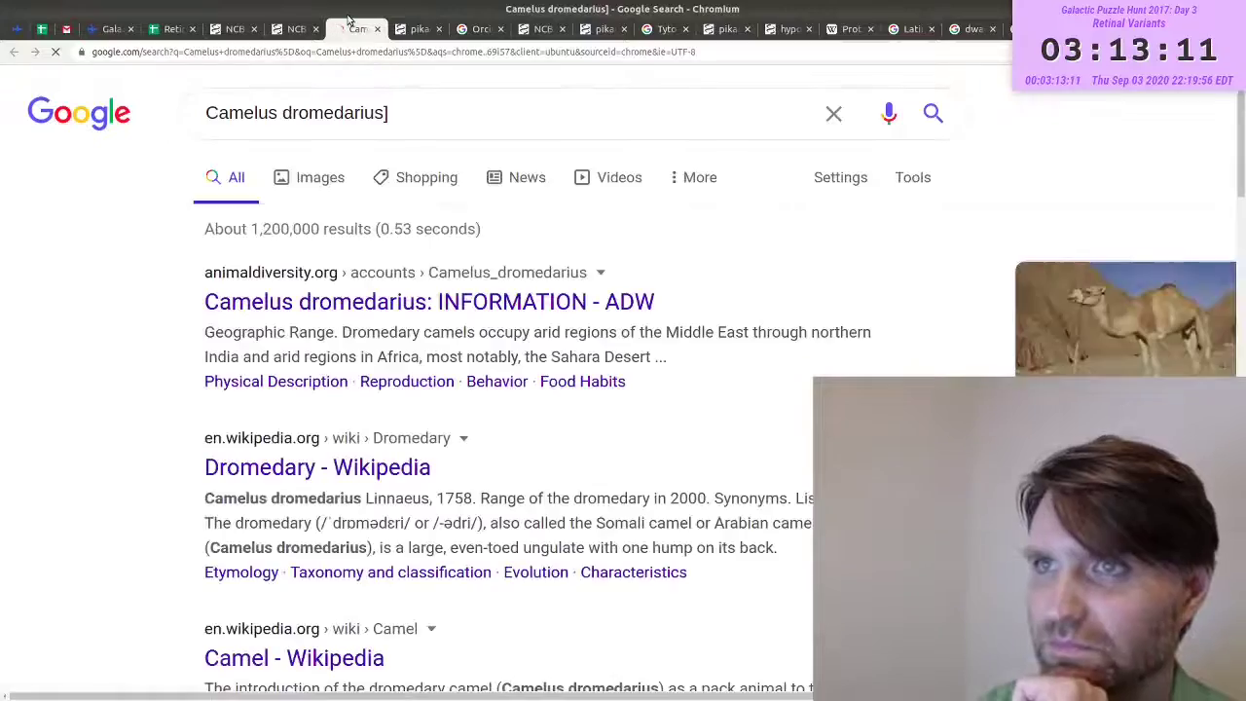
key(ctrl+w)
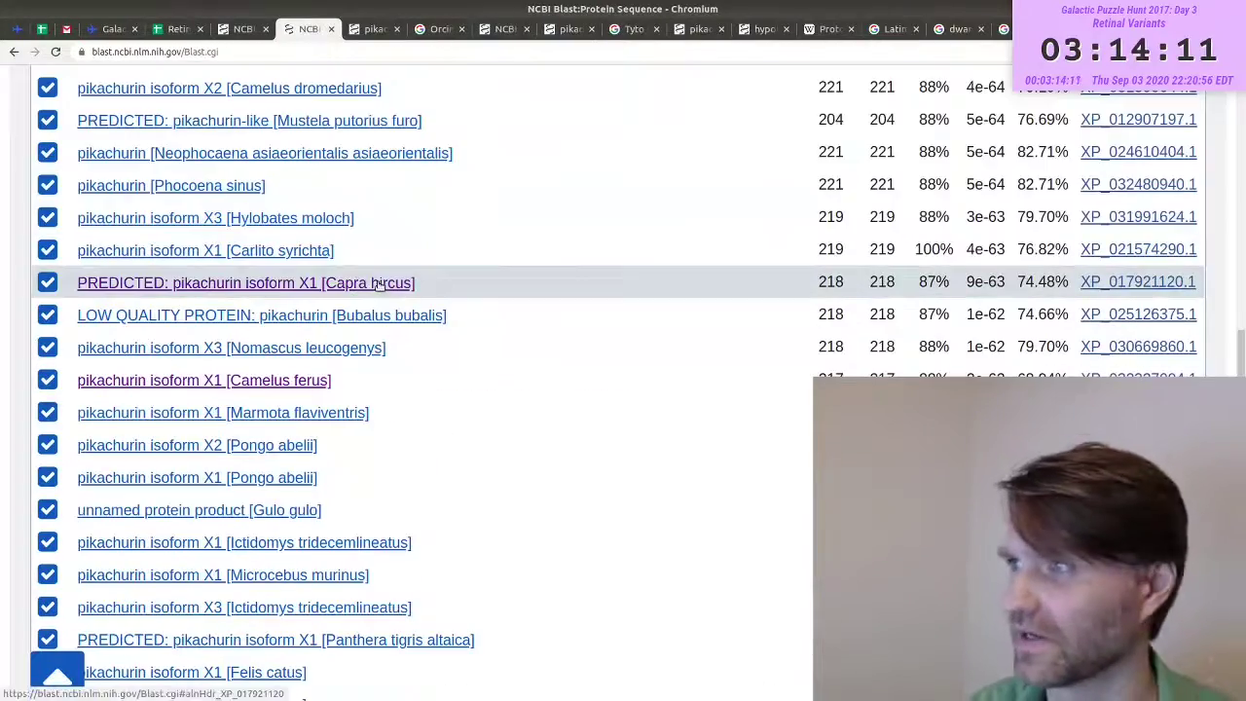
scroll(486, 288, up, 7)
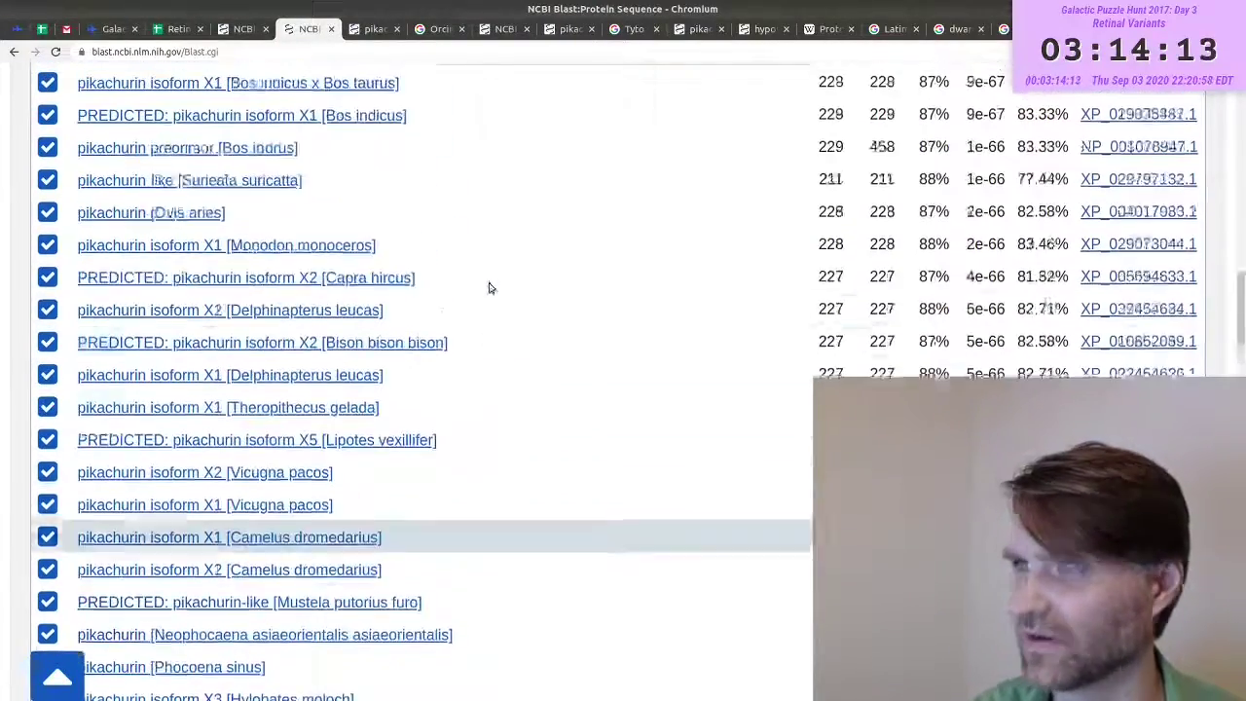
- Fill the first-letter extraction down column AN to row 19 and enter "Emboar?" as the Pokémon in AM18
drag(511, 219, 509, 617)
click(434, 591)
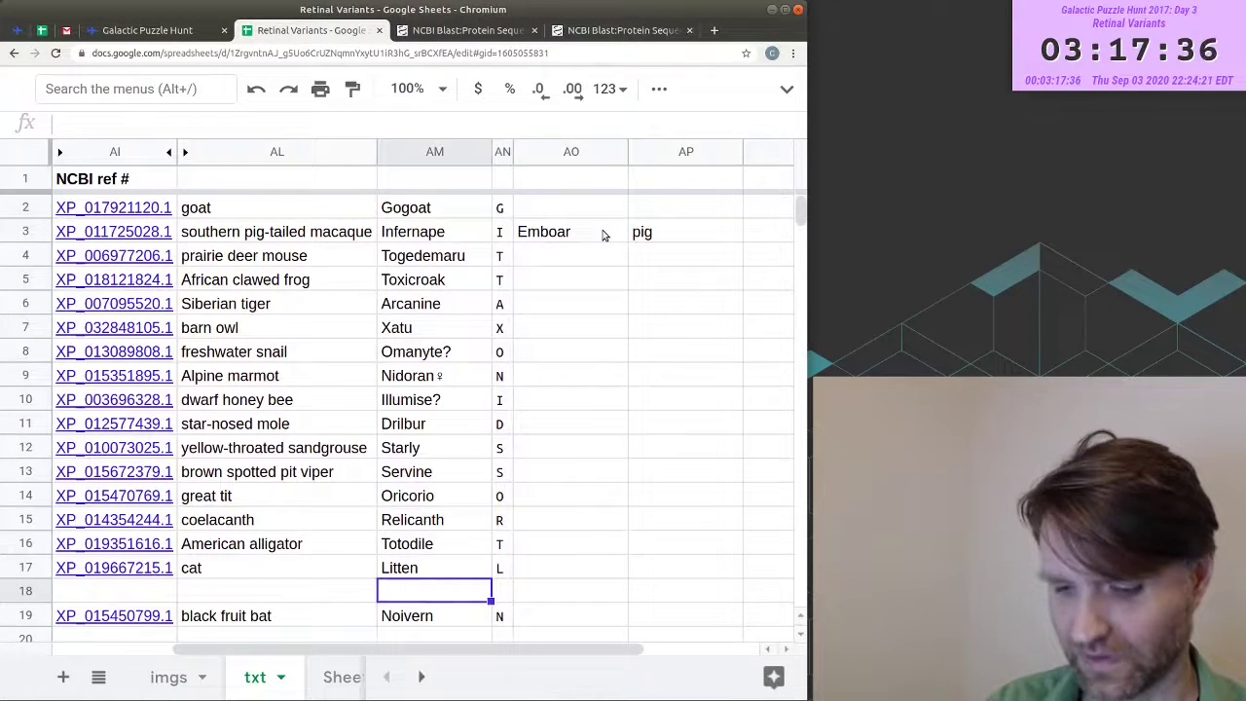
text(E)
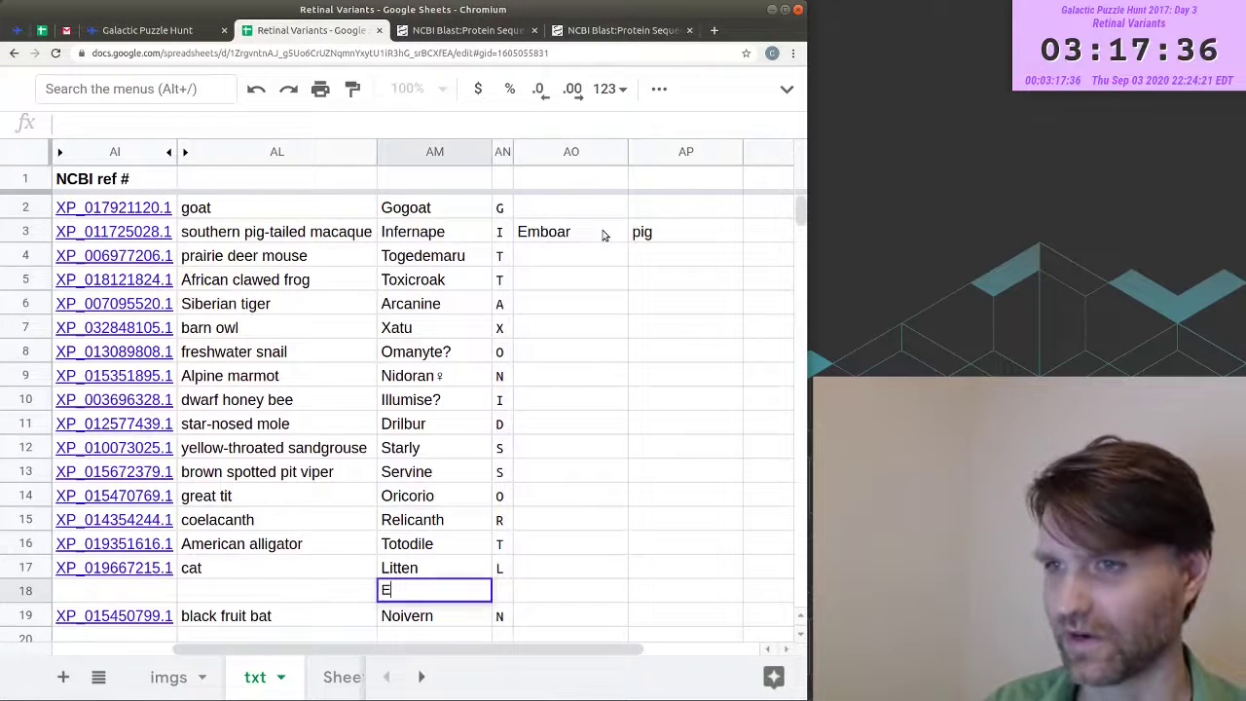
text(mboar?)
key(Return)
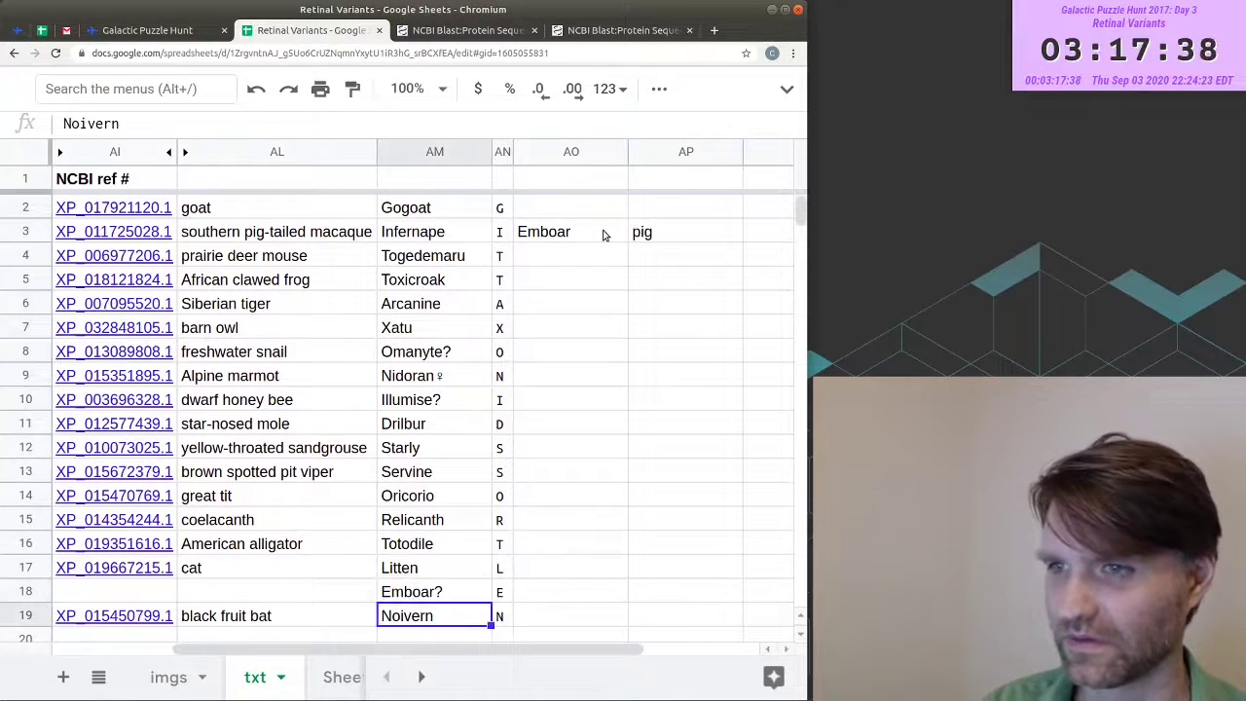
- Join the extracted letters of AN2:AN19 into one string in AN21 with CONCATENATE
text(=CONCATENATE()
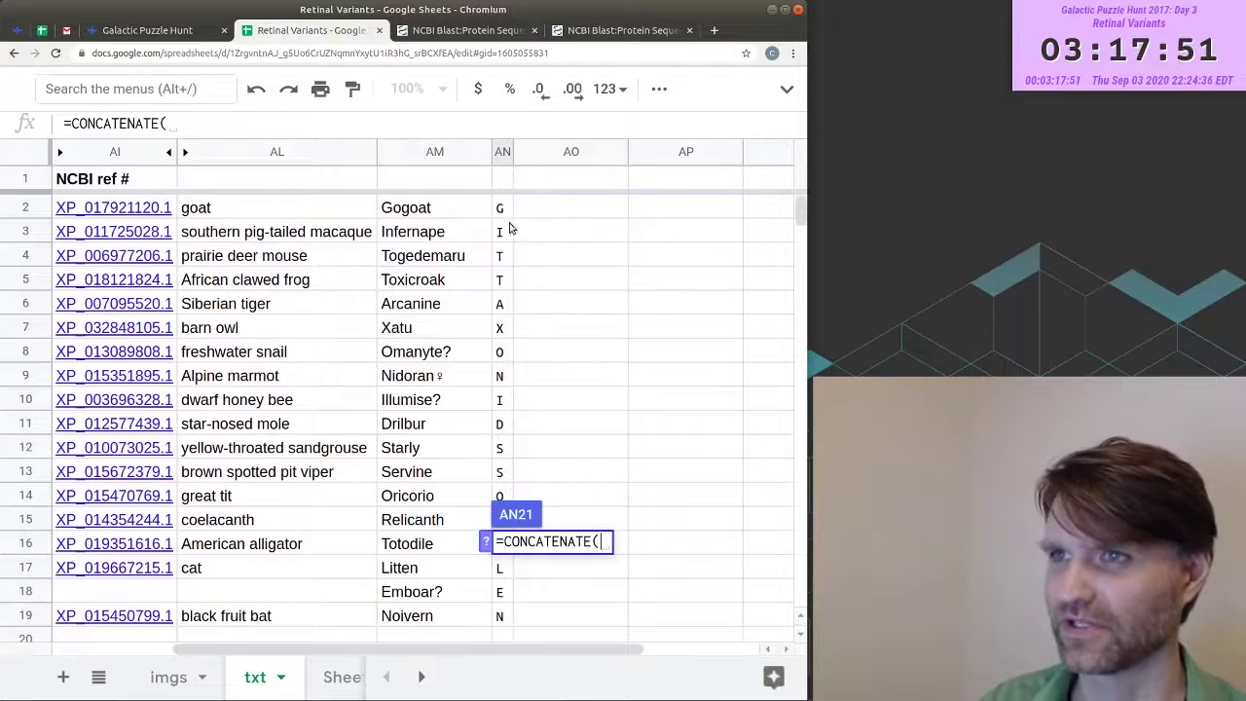
drag(502, 207, 506, 467)
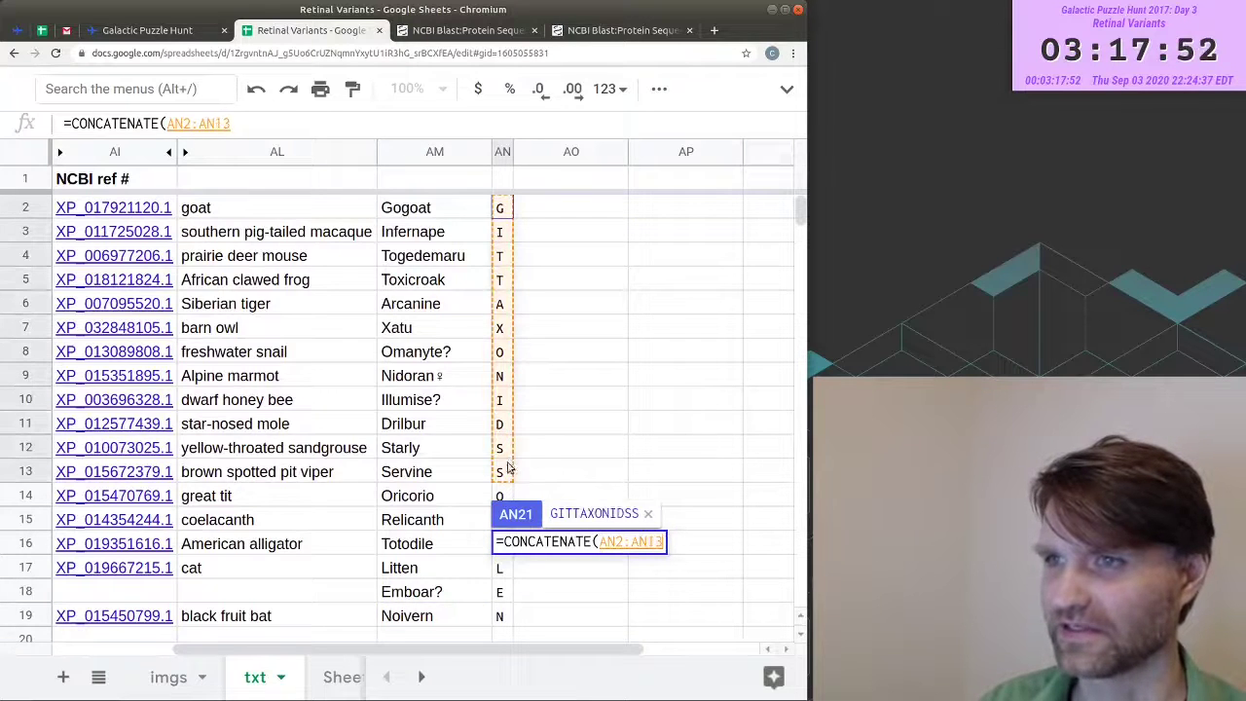
drag(506, 467, 503, 615)
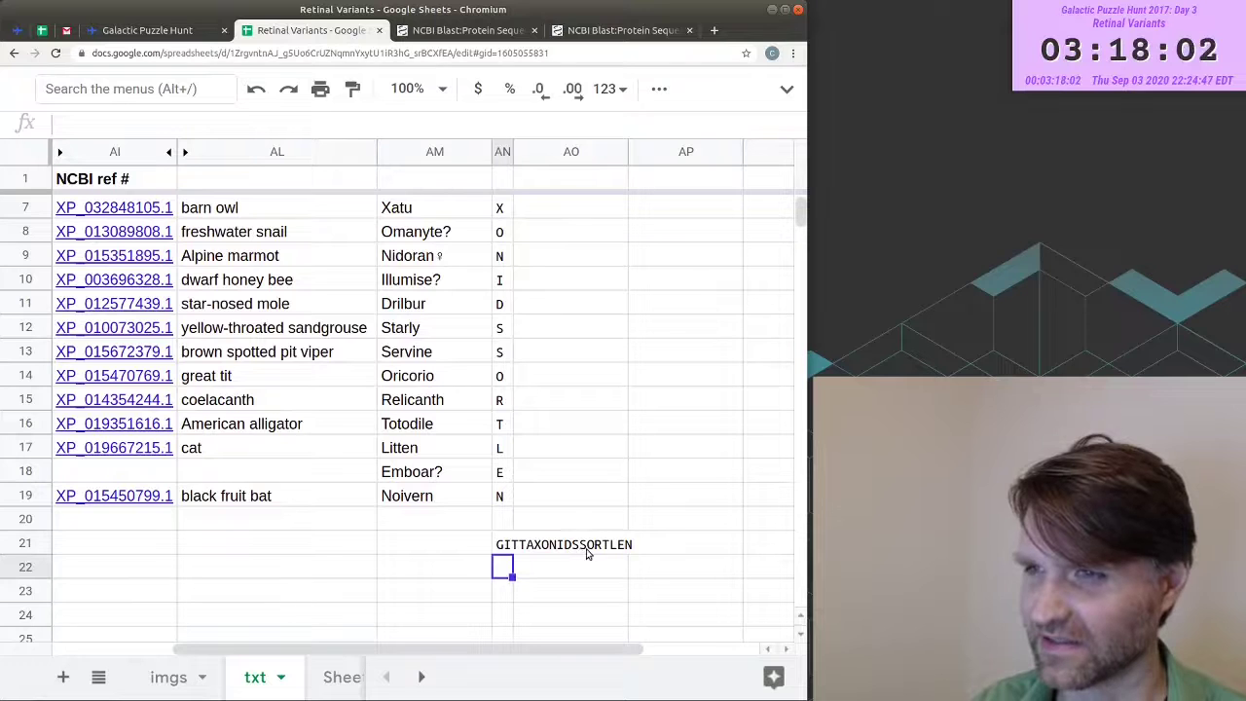
- Check the joined string in AN21 against the sequence lengths, species and Pokémon in the rows above
click(504, 551)
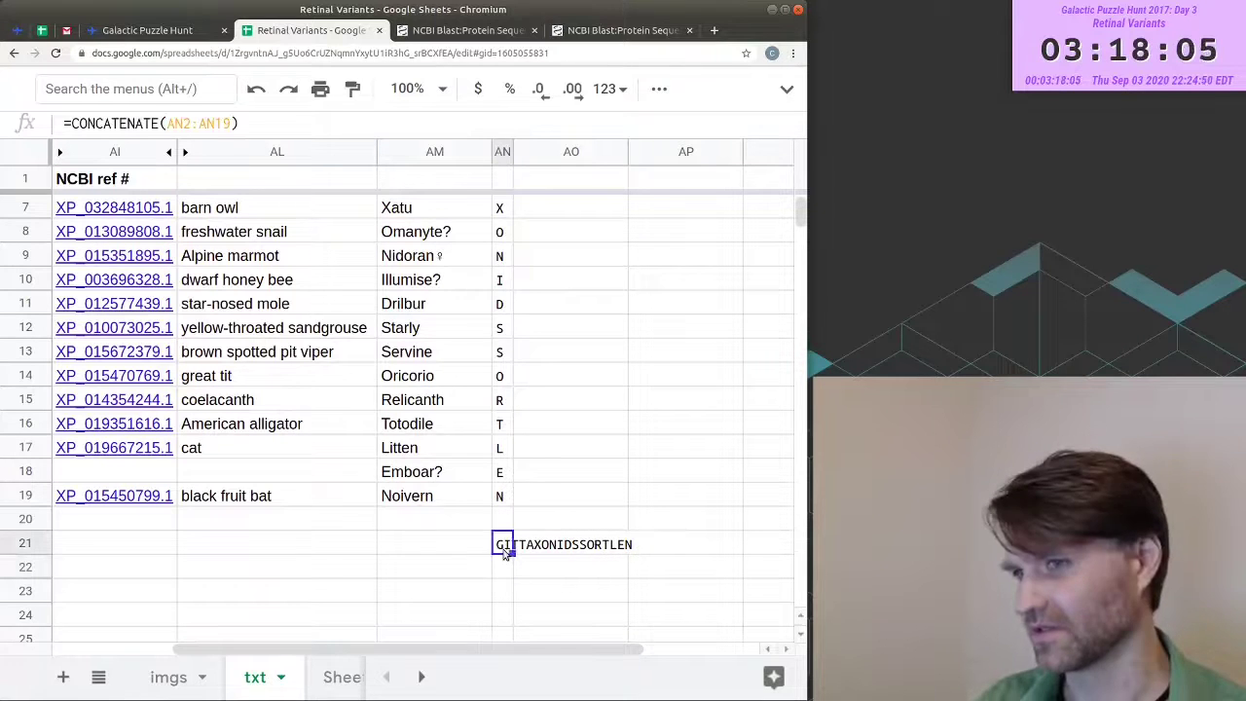
scroll(279, 587, left, 3)
scroll(279, 586, up, 3)
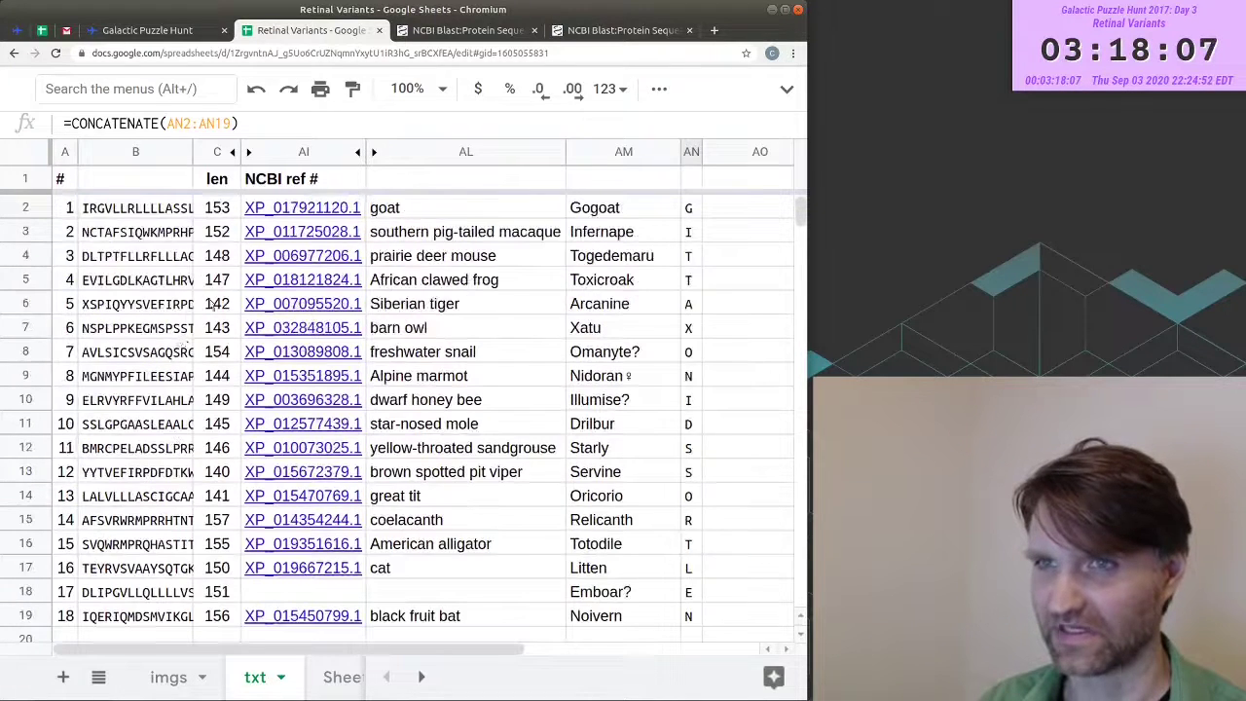
scroll(178, 357, right, 3)
scroll(178, 358, down, 2)
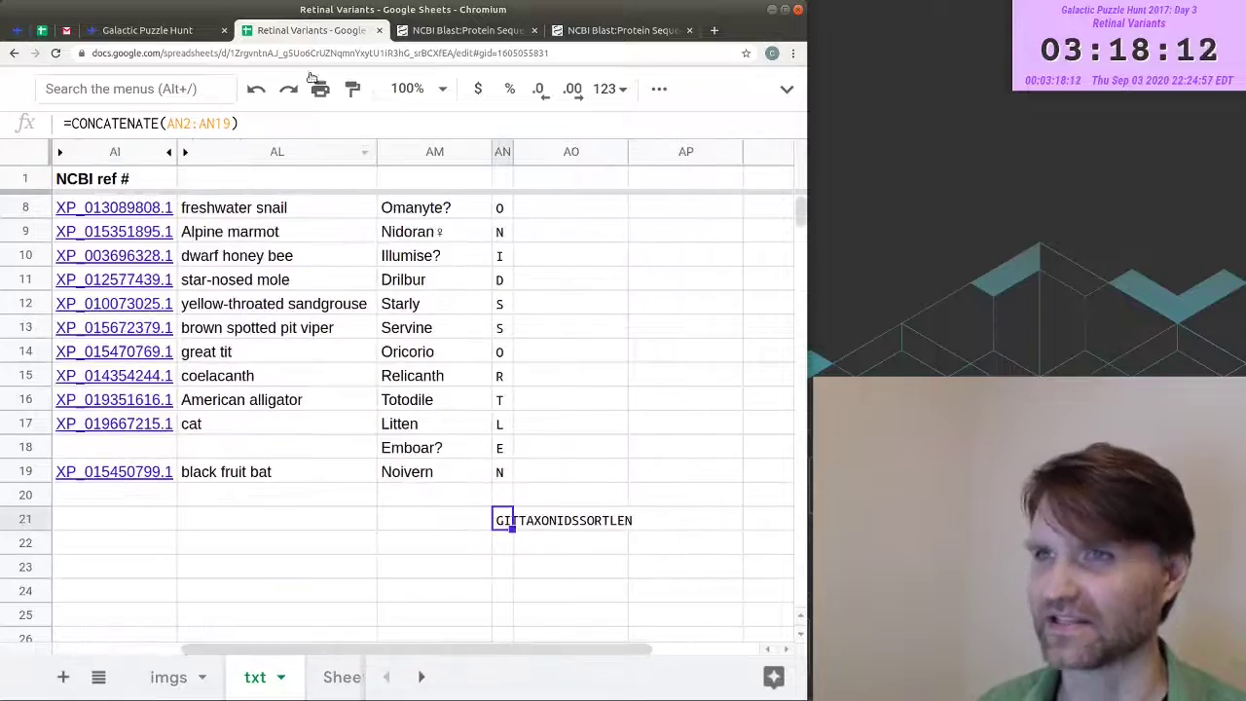
- Find the taxon IDs in the Capra hircus and Macaca nemestrina protein records, searching the first page for "taxon"
click(483, 41)
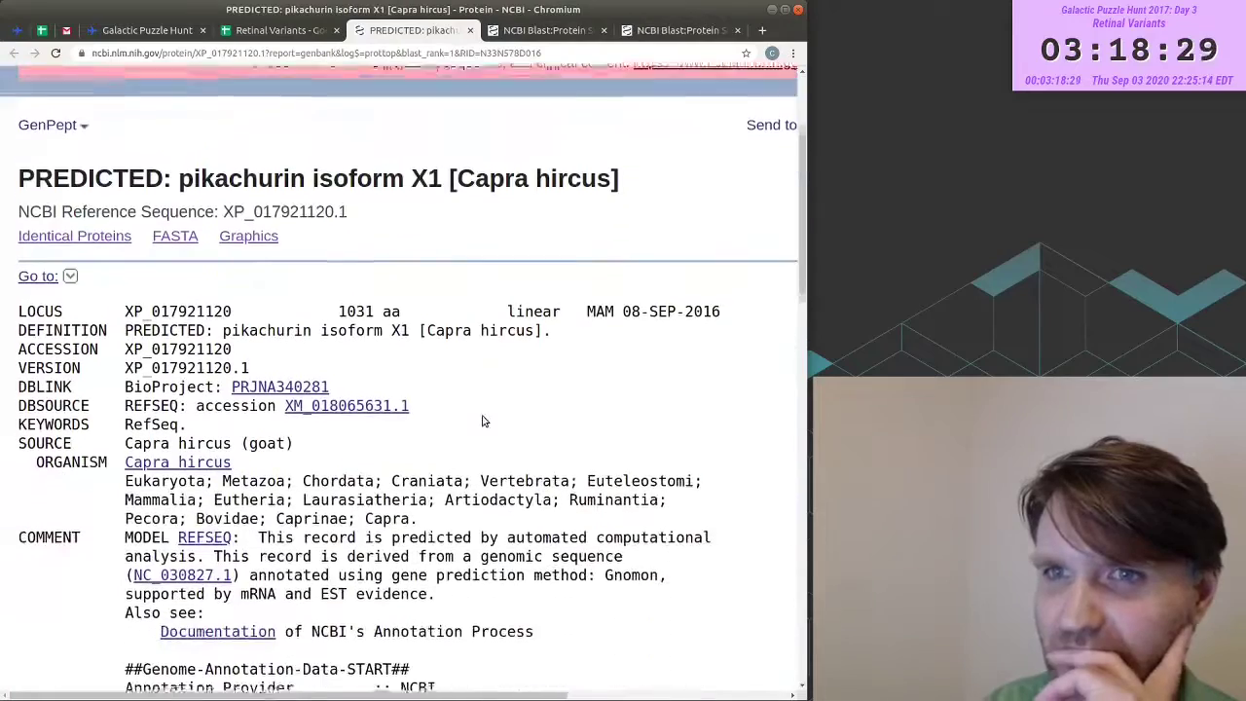
scroll(484, 420, down, 4)
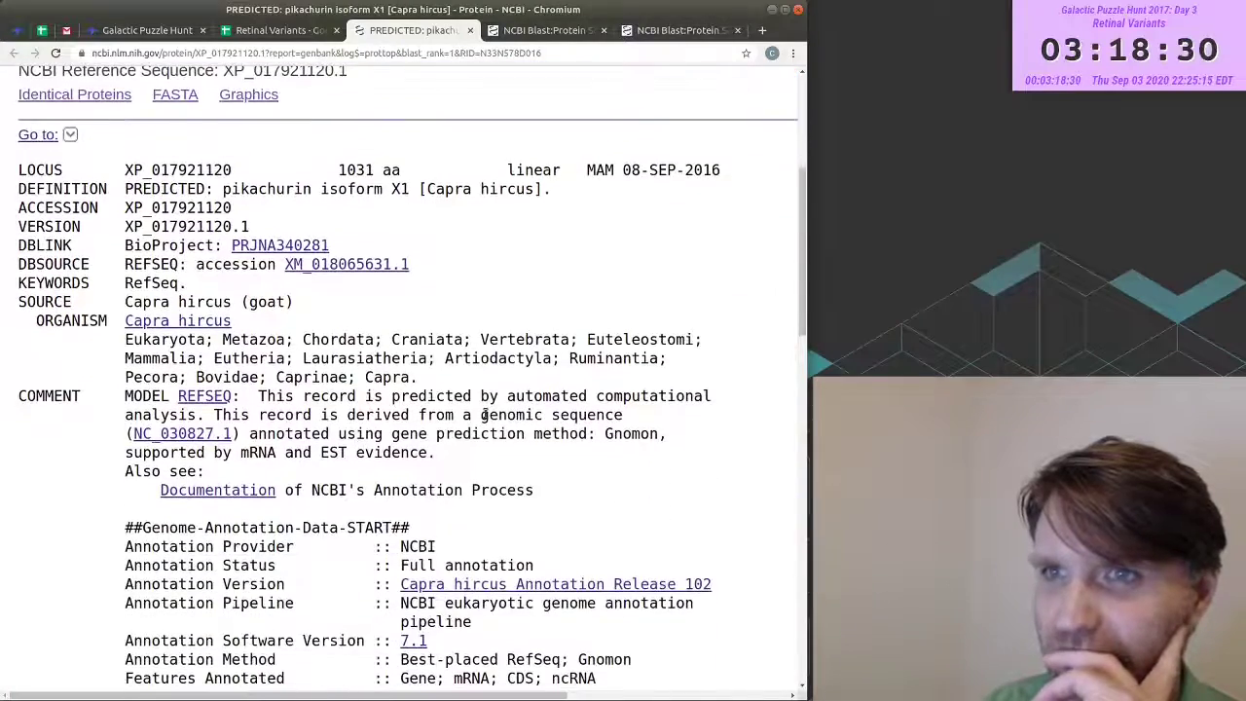
scroll(485, 414, down, 3)
key(ctrl+f)
text(taxon)
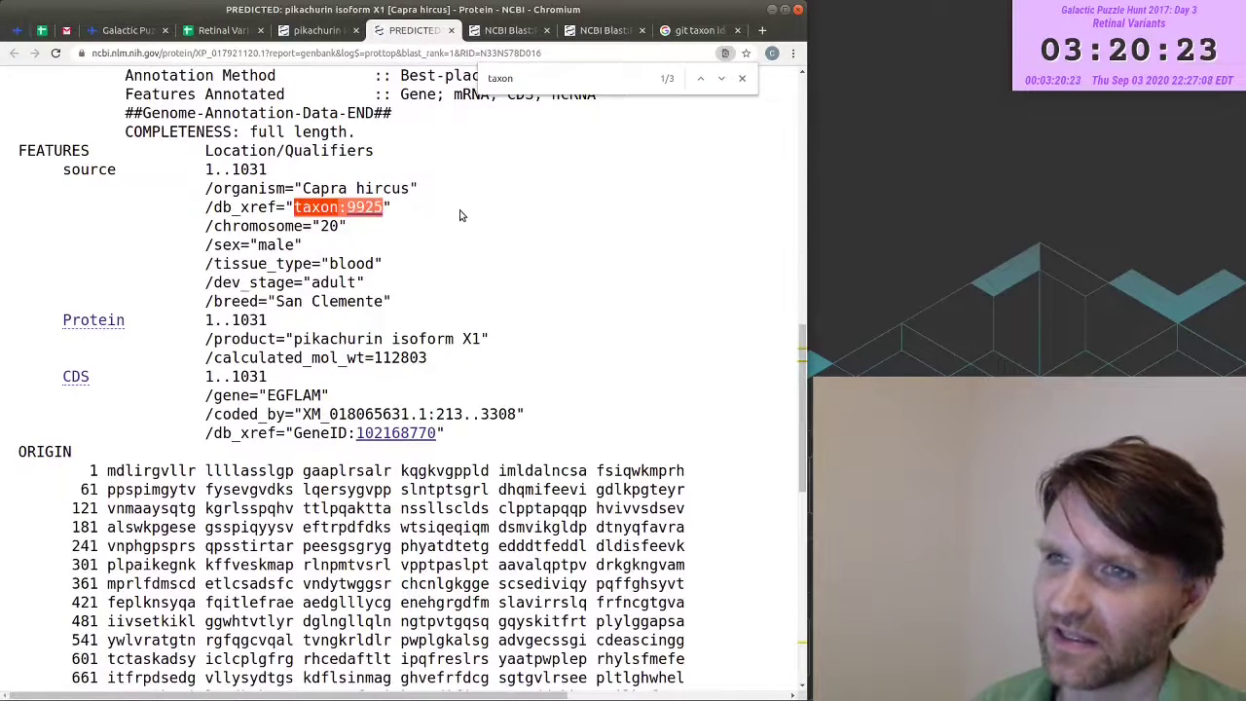
click(461, 204)
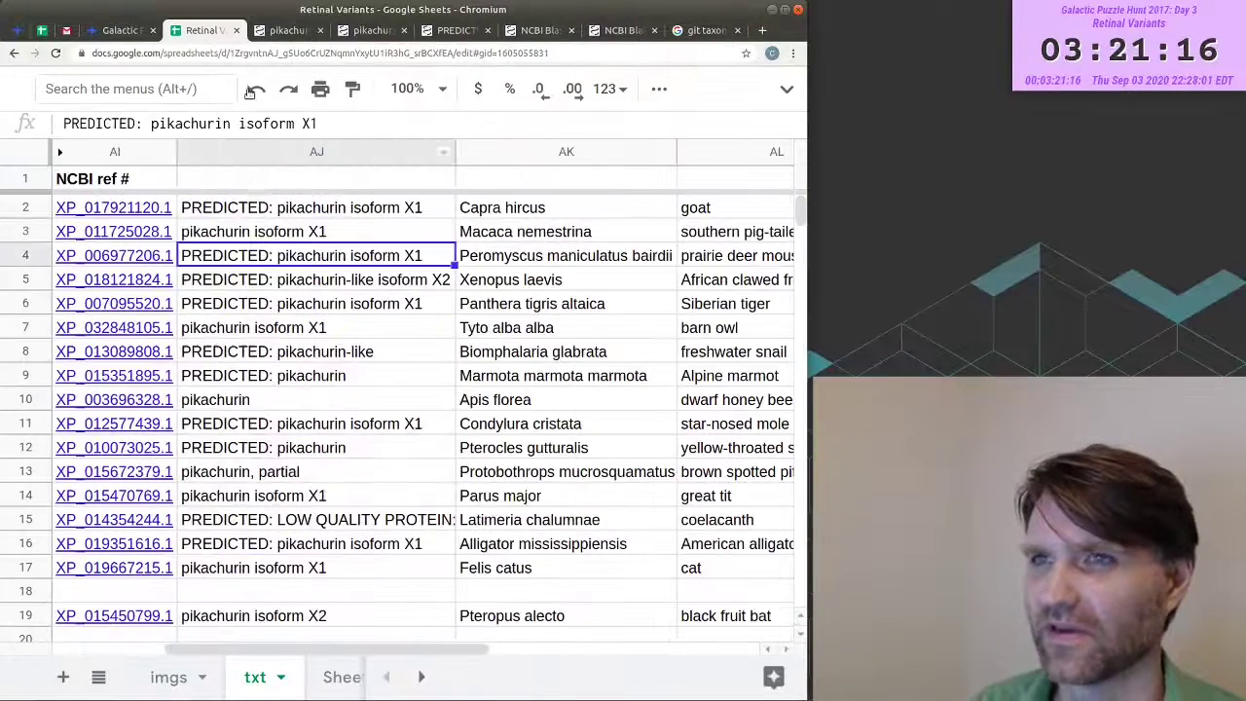
click(302, 31)
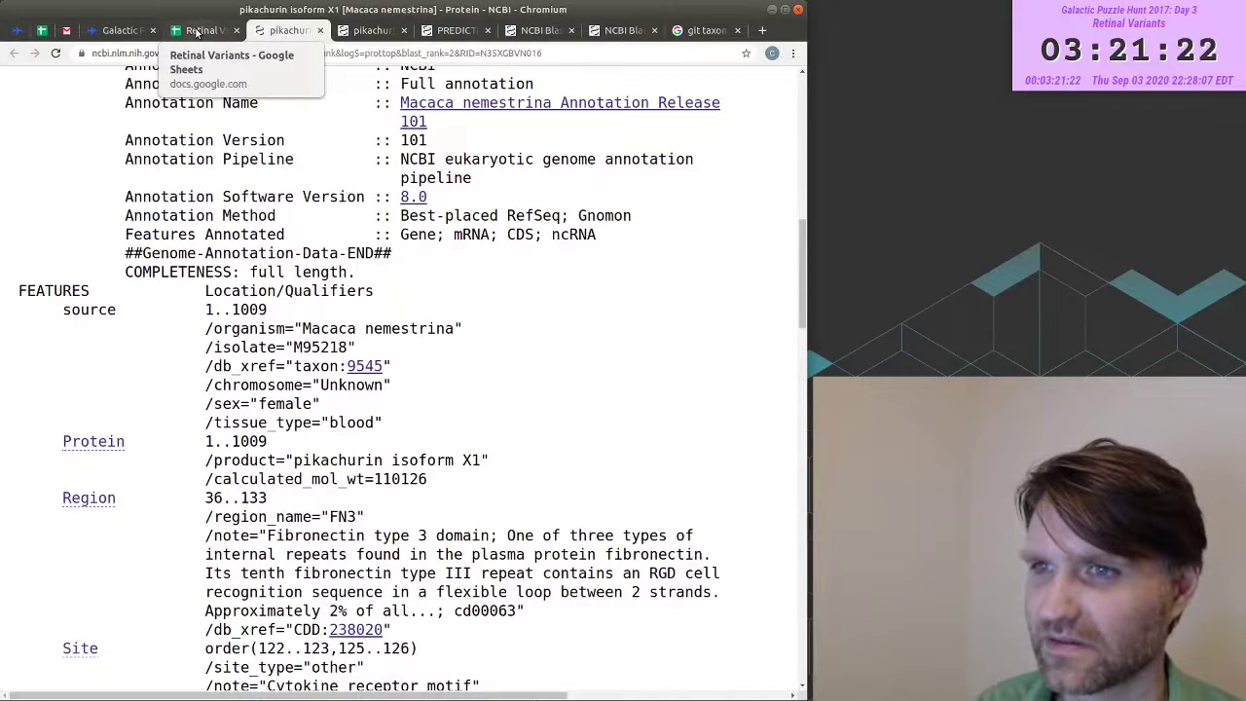
click(196, 32)
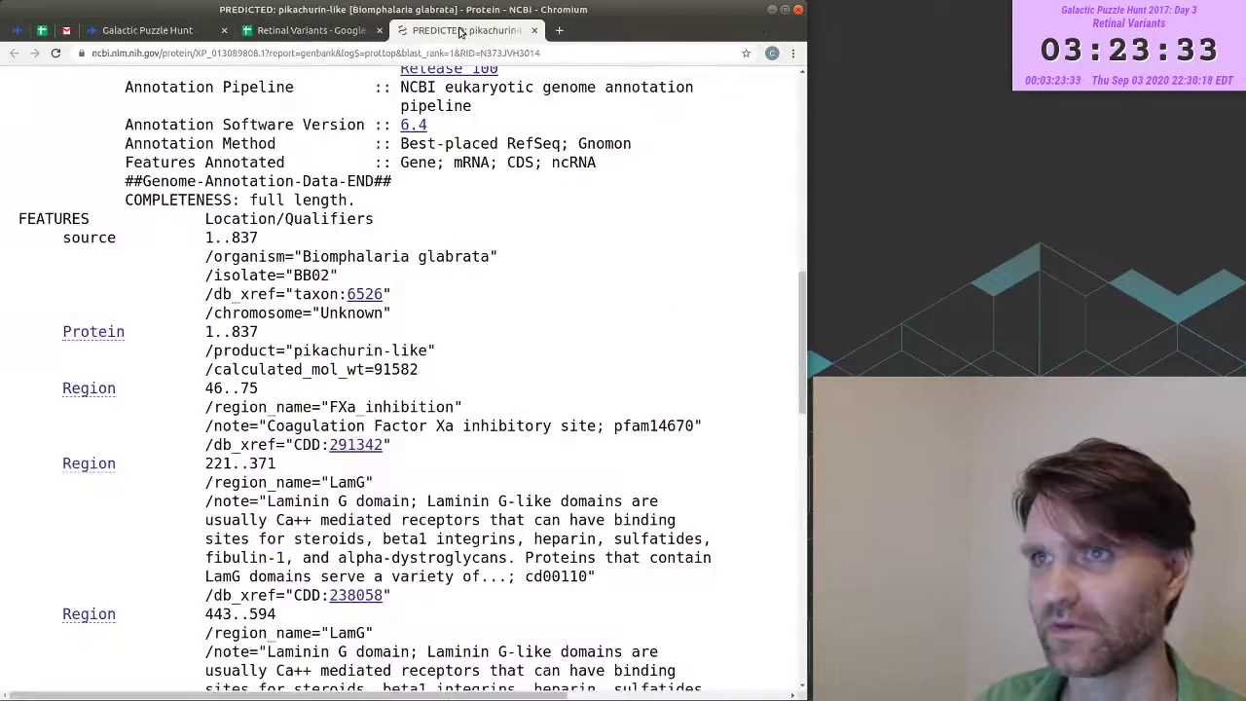
- Close the Biomphalaria glabrata record and enter its taxon ID 6526 in cell AJ8
middle_click(460, 32)
click(215, 358)
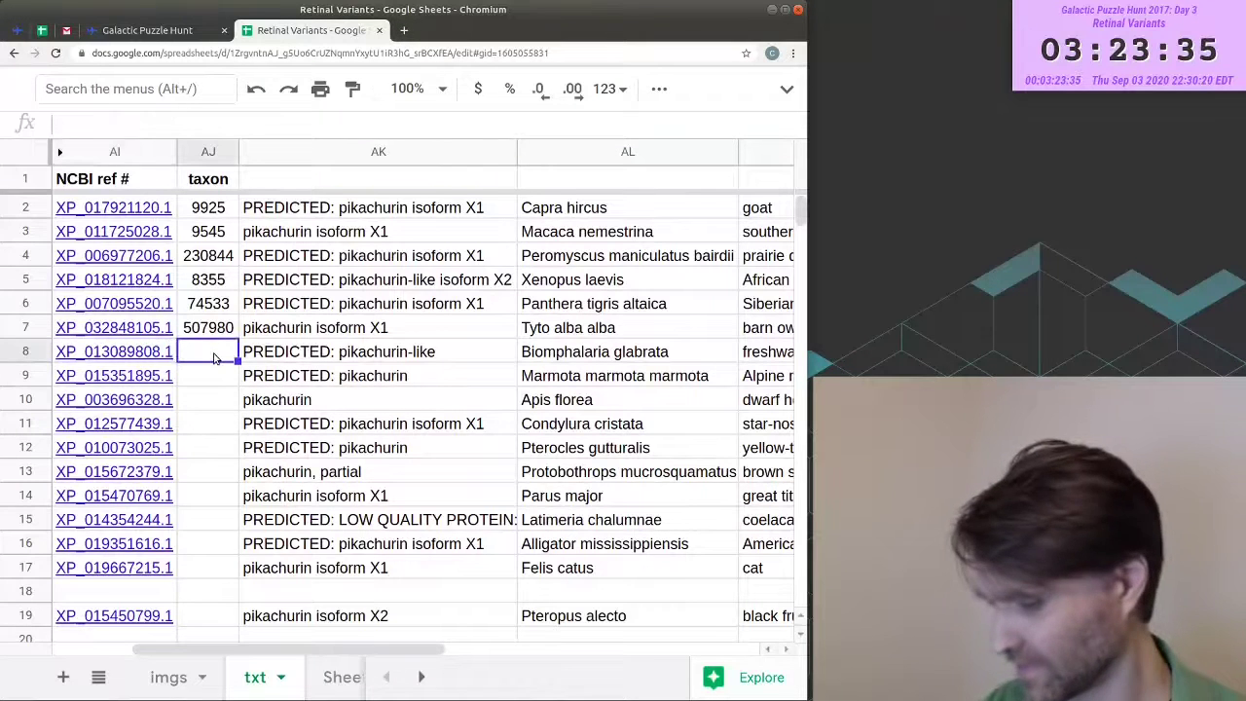
text(6526)
key(Return)
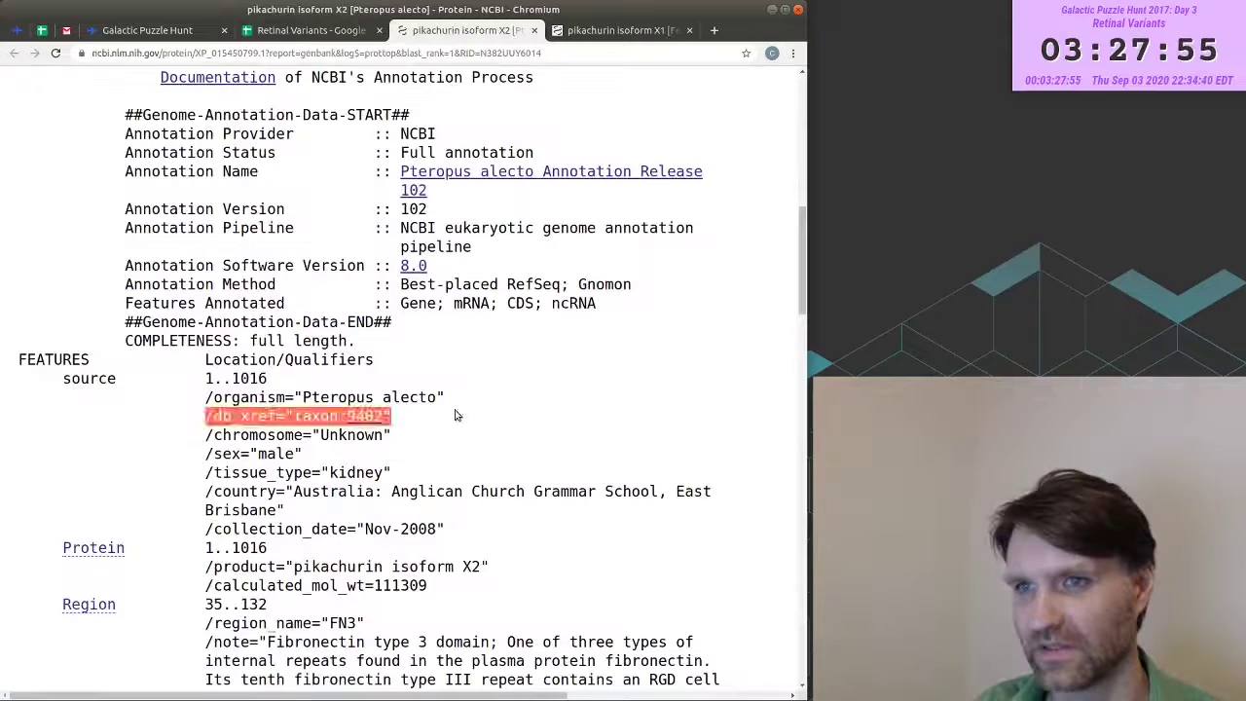
- Check the taxon ID in the Pteropus alecto record, and review the sheet's taxon column from goat to black fruit bat
click(384, 417)
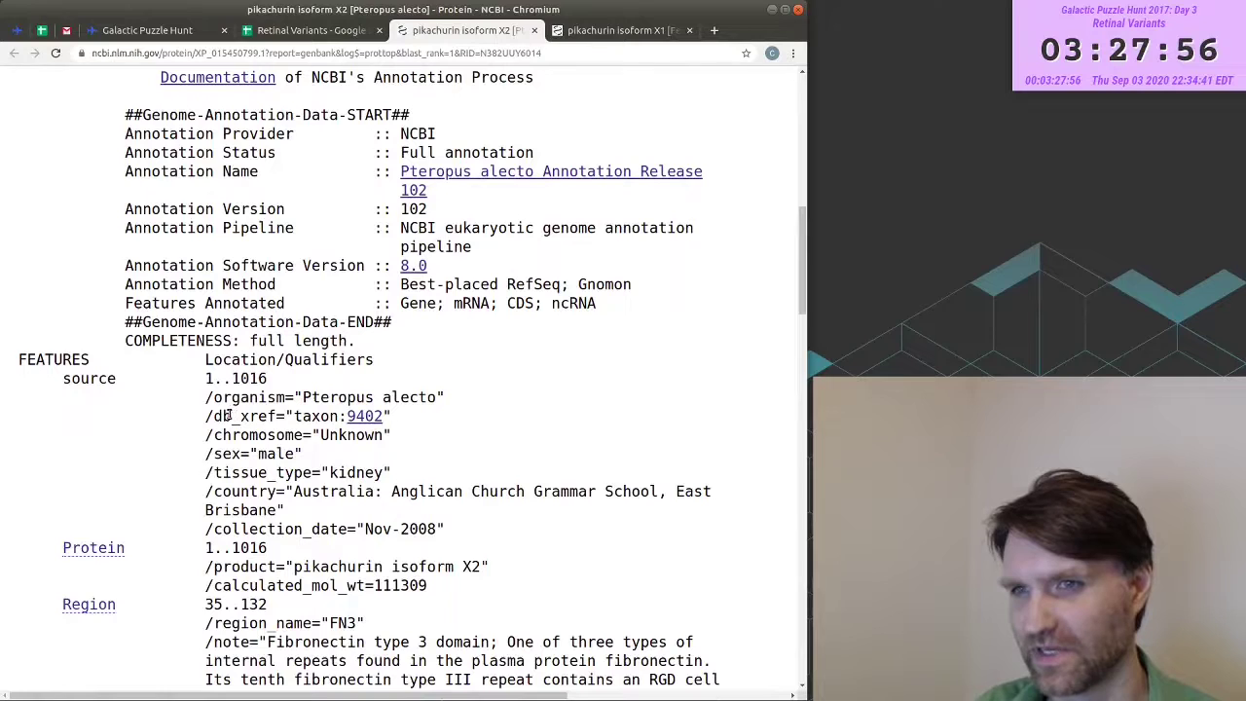
click(311, 30)
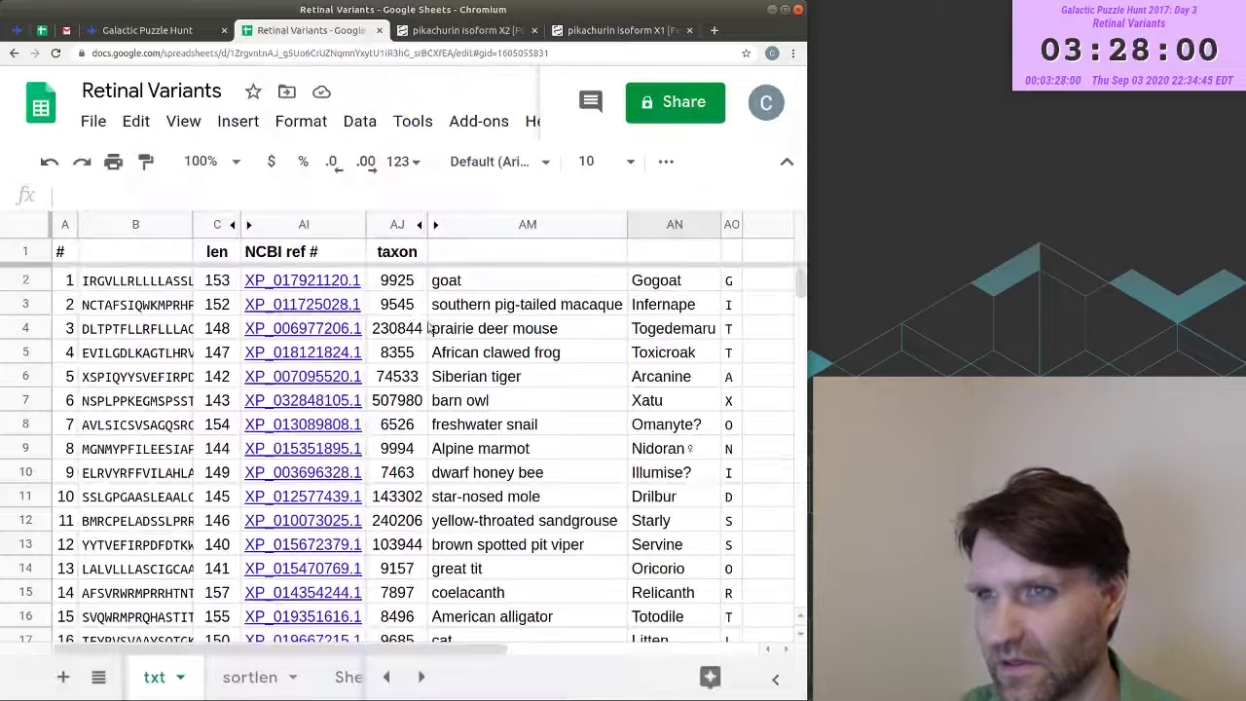
drag(397, 280, 413, 593)
scroll(418, 457, down, 2)
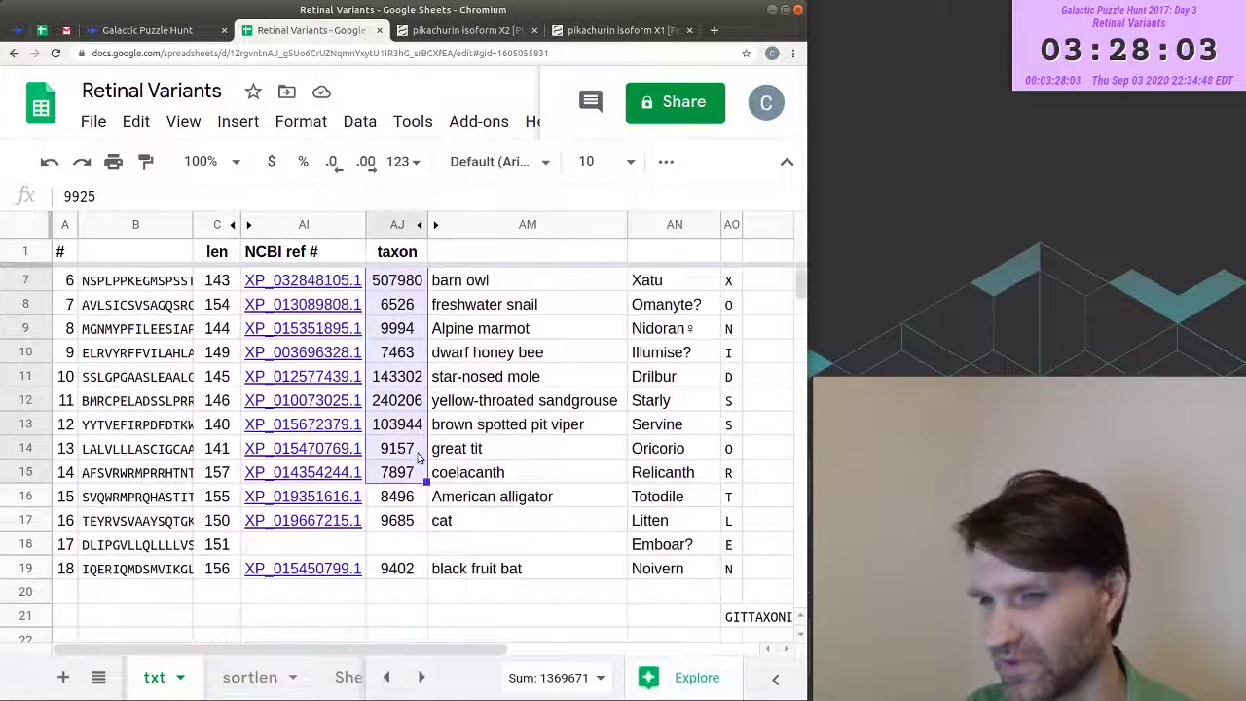
scroll(419, 457, up, 2)
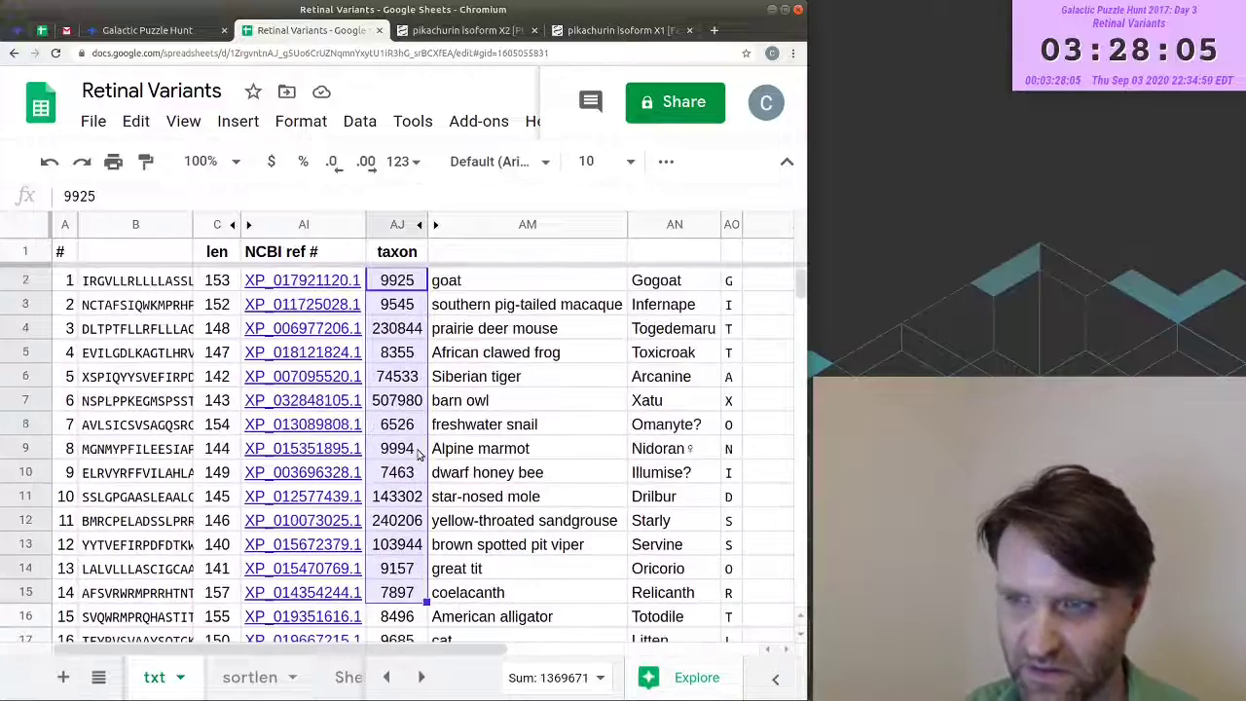
click(419, 452)
scroll(417, 477, down, 2)
scroll(416, 497, up, 2)
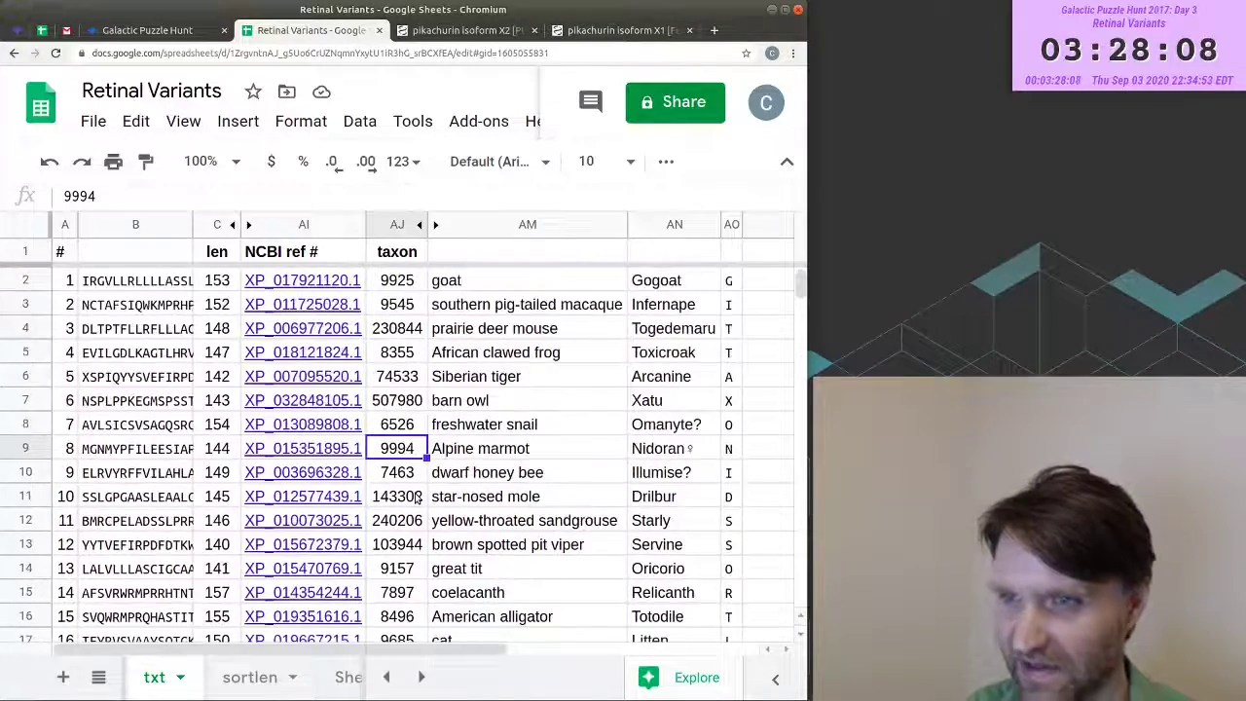
scroll(417, 476, down, 2)
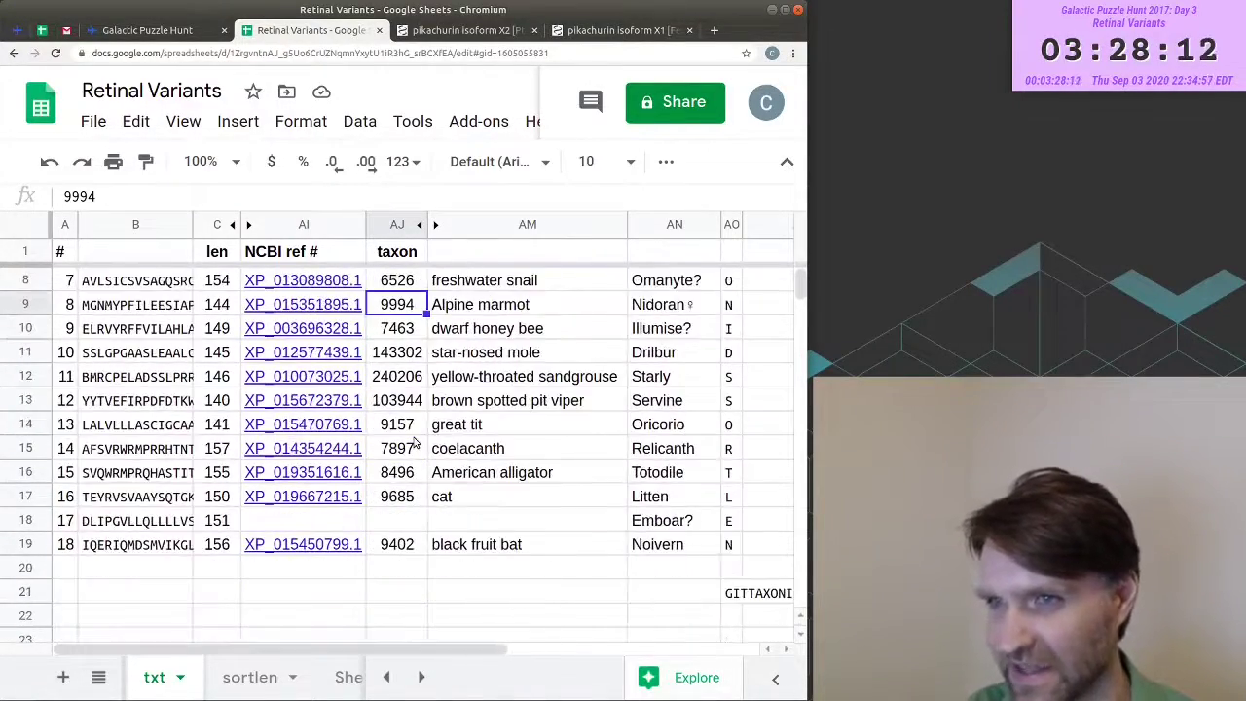
scroll(417, 447, up, 2)
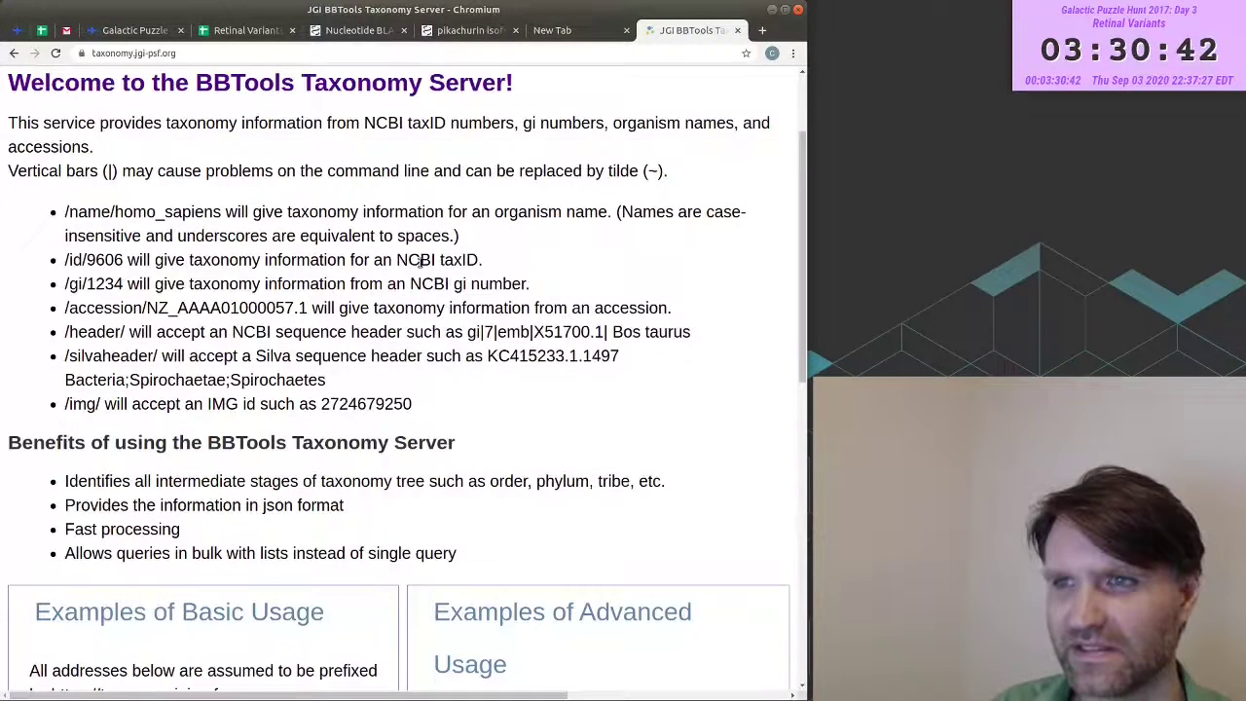
- Read the BBTools Taxonomy Server's taxID and gi number options, and examine the taxonomy levels returned for tax ID 9925
drag(396, 260, 527, 284)
double_click(428, 285)
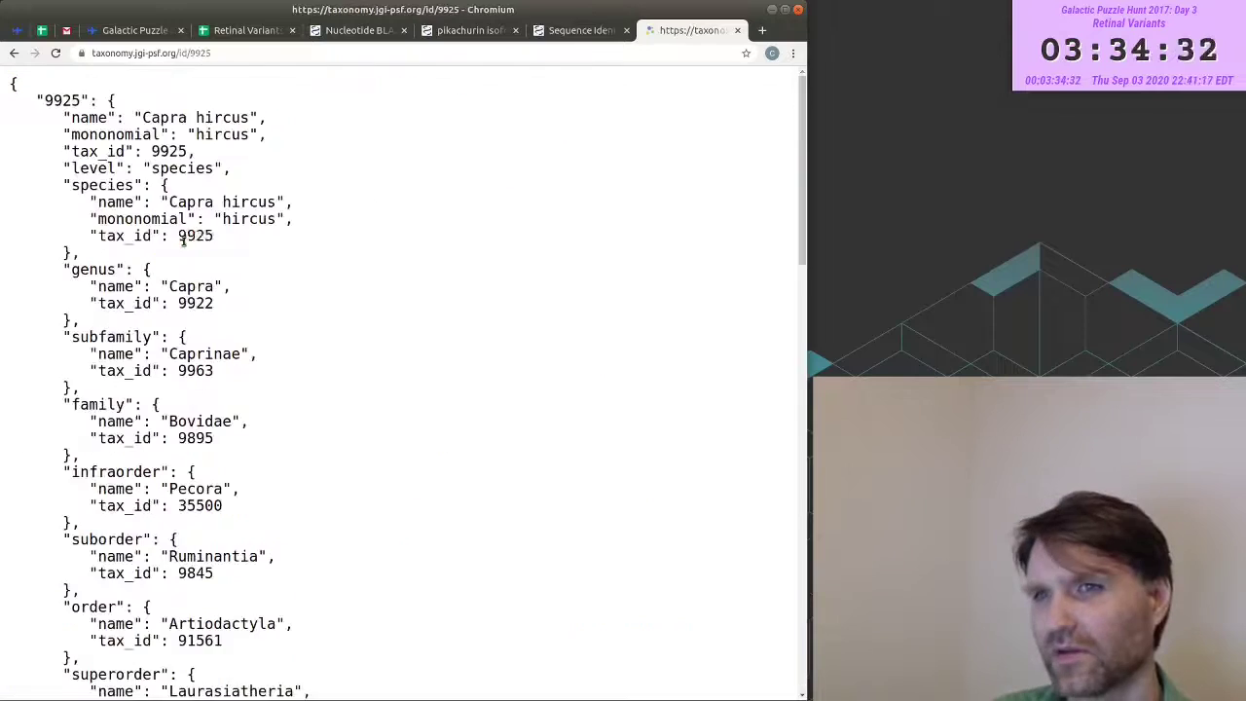
double_click(195, 236)
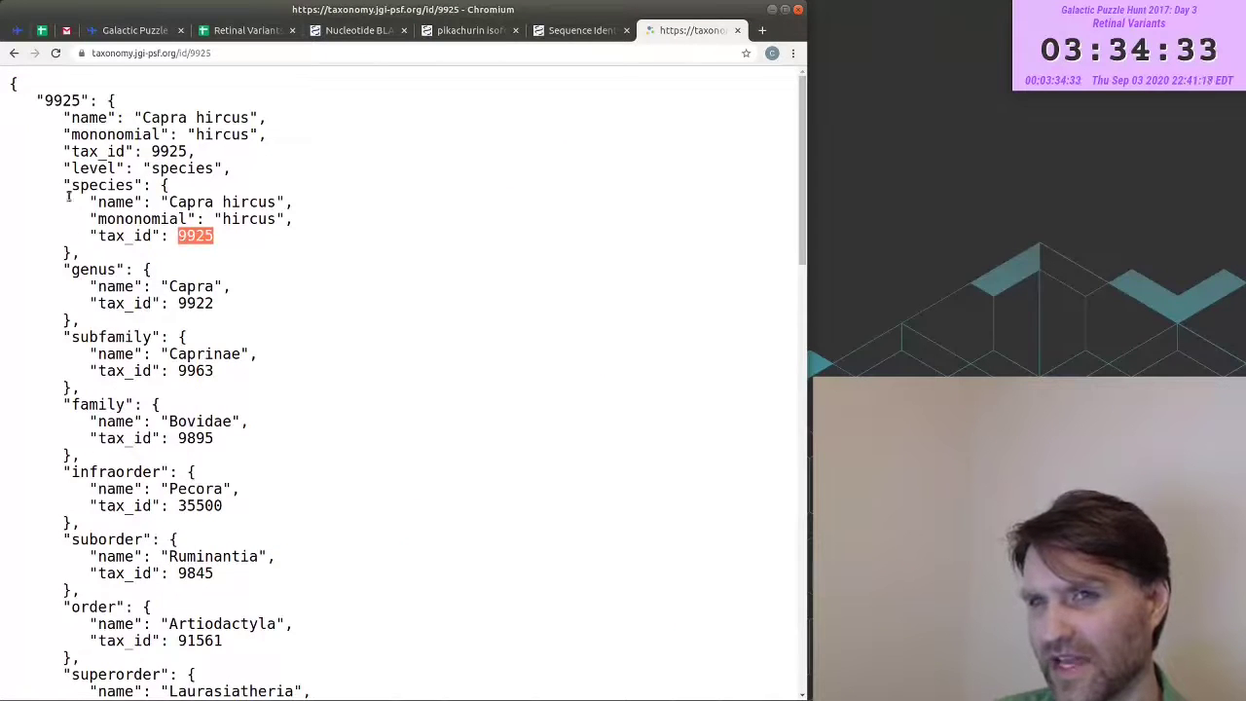
drag(68, 191, 134, 261)
click(136, 260)
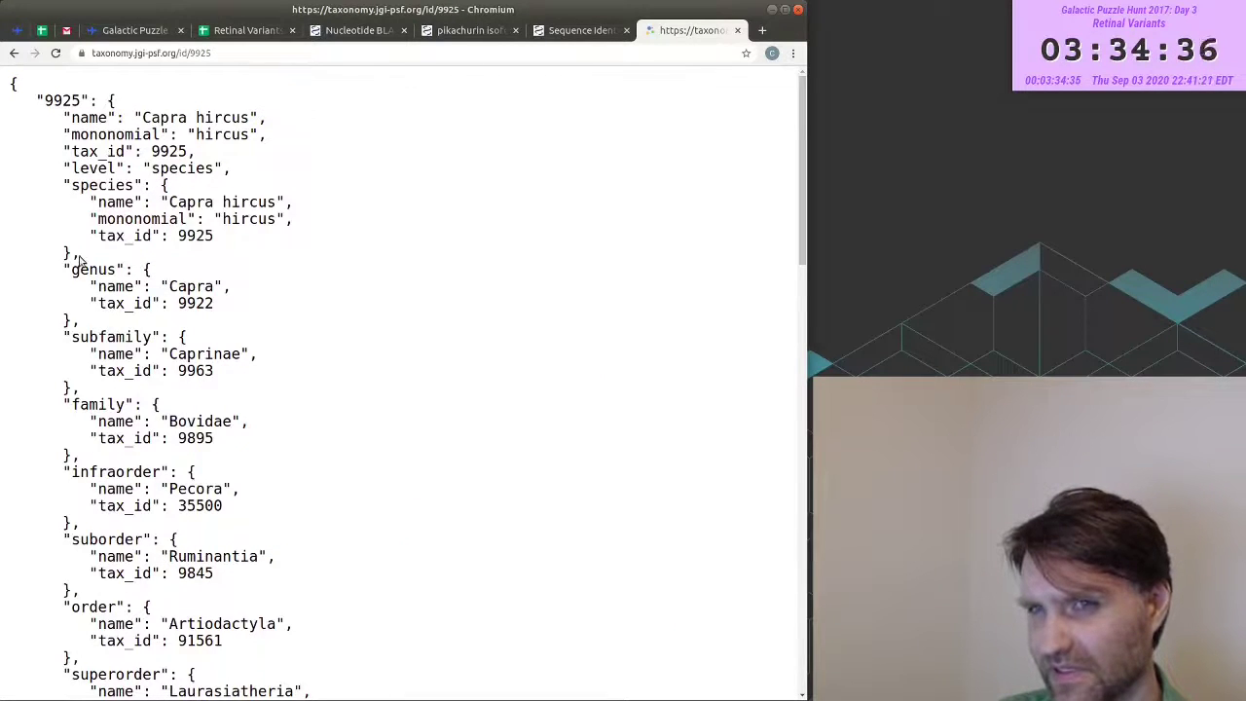
drag(60, 270, 222, 657)
scroll(309, 497, down, 3)
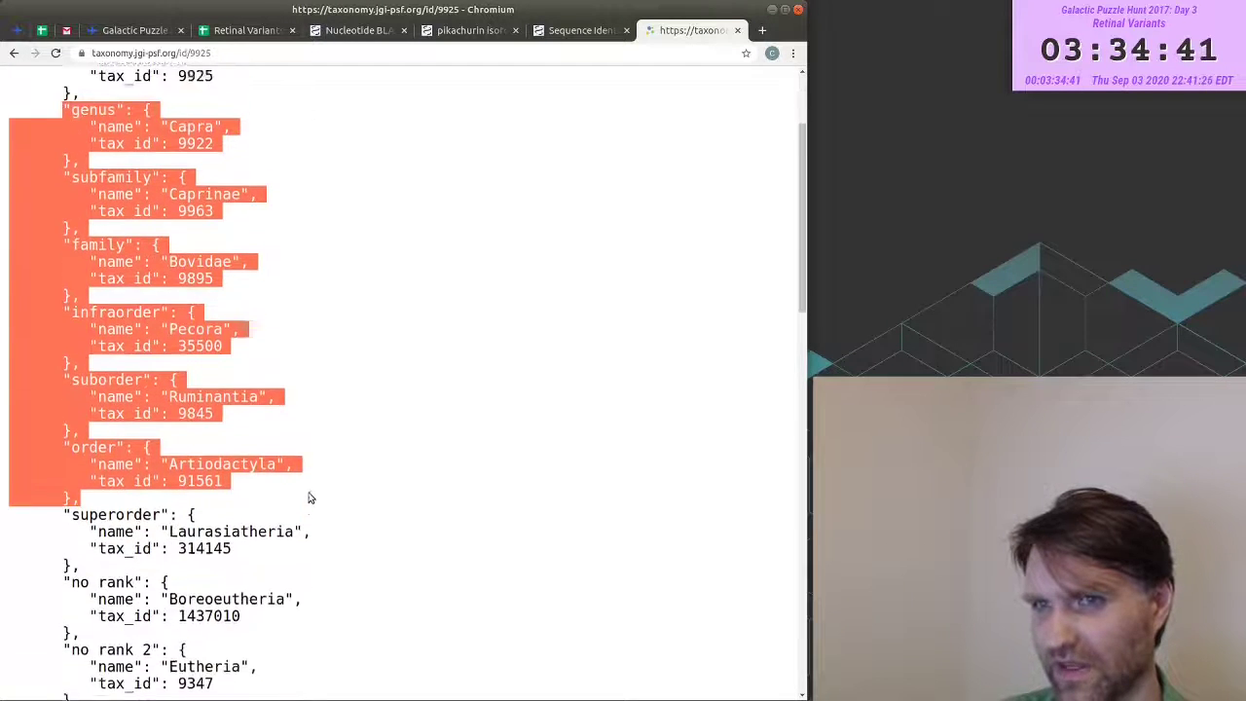
scroll(309, 497, up, 3)
click(302, 399)
- Examine the first extracted letters in column AO and read the GI numbers section of NCBI's Sequence Identifiers page
key(ctrl+5)
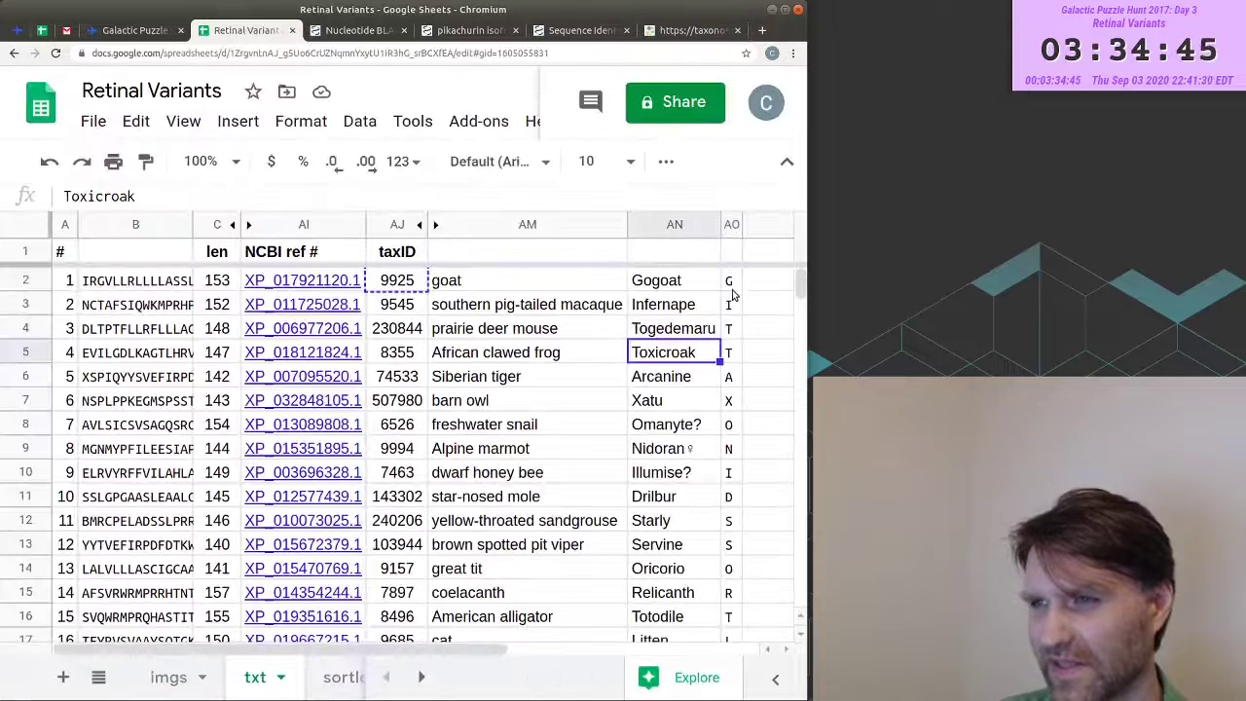
drag(732, 294, 737, 329)
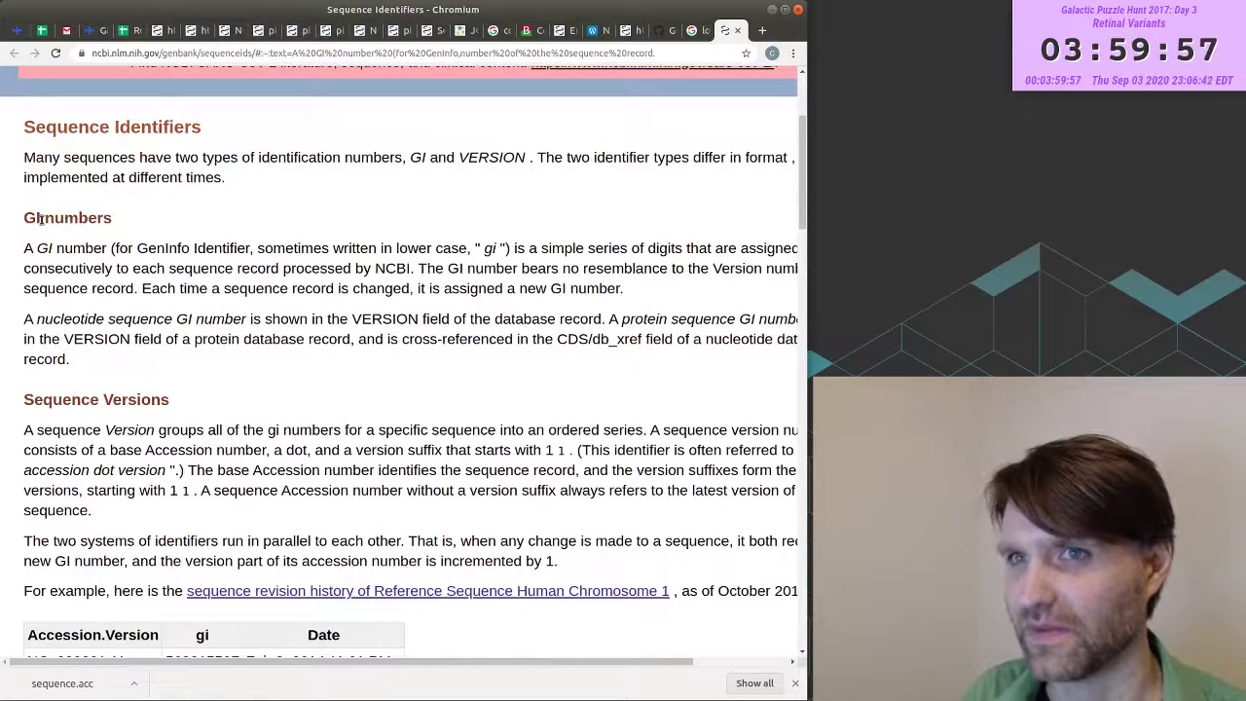
drag(38, 219, 370, 353)
click(372, 357)
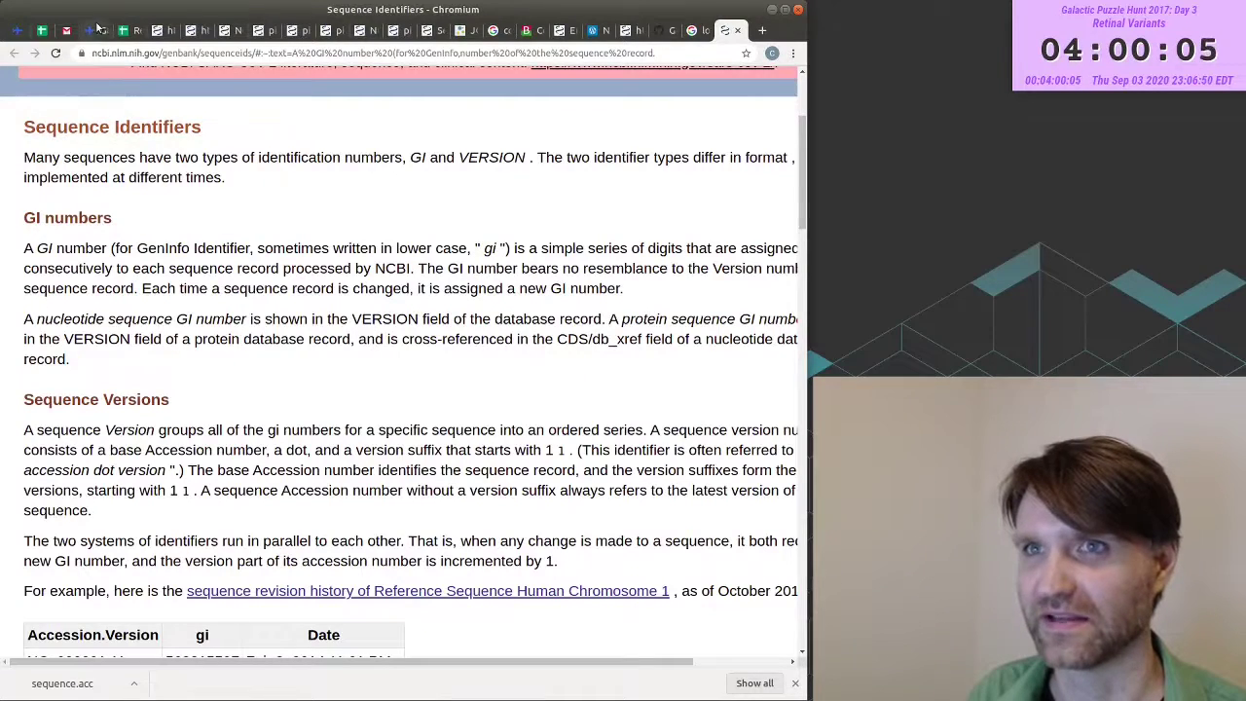
- Return to the Retinal Variants sheet and rename the "NCBI ref #" column header to "Accession"
key(ctrl+Page_Up)
key(ctrl+Page_Up)
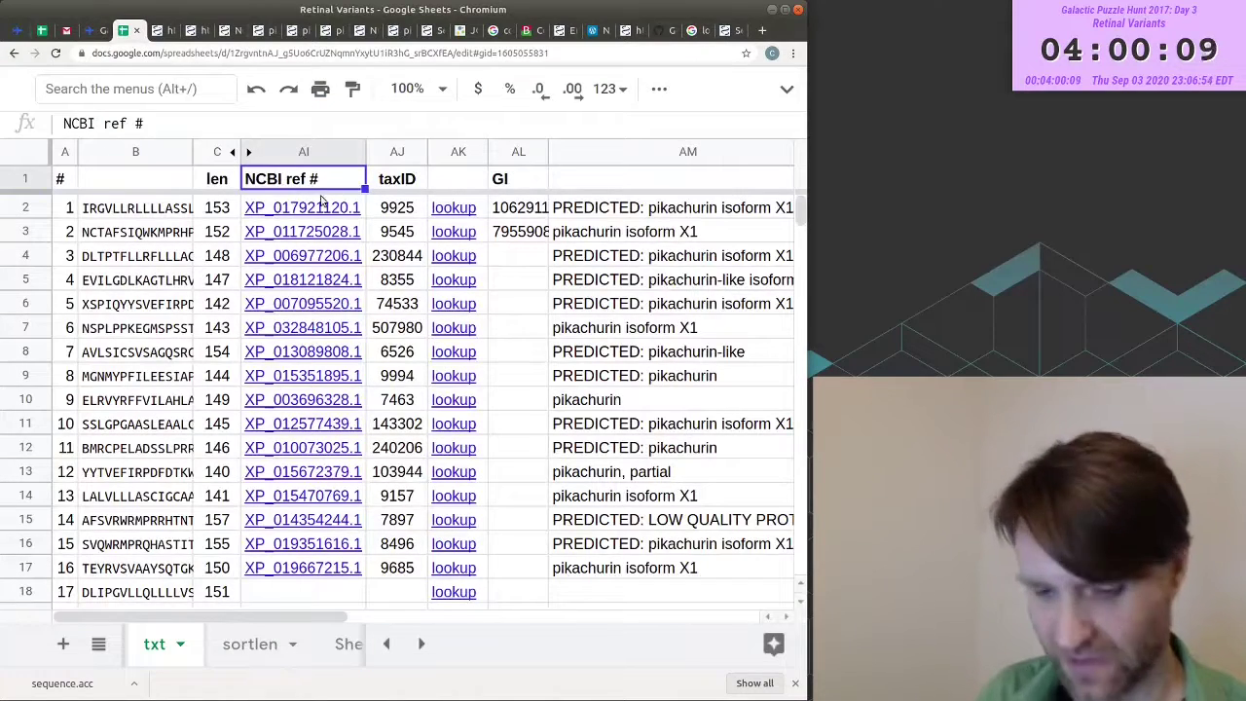
text(Acce)
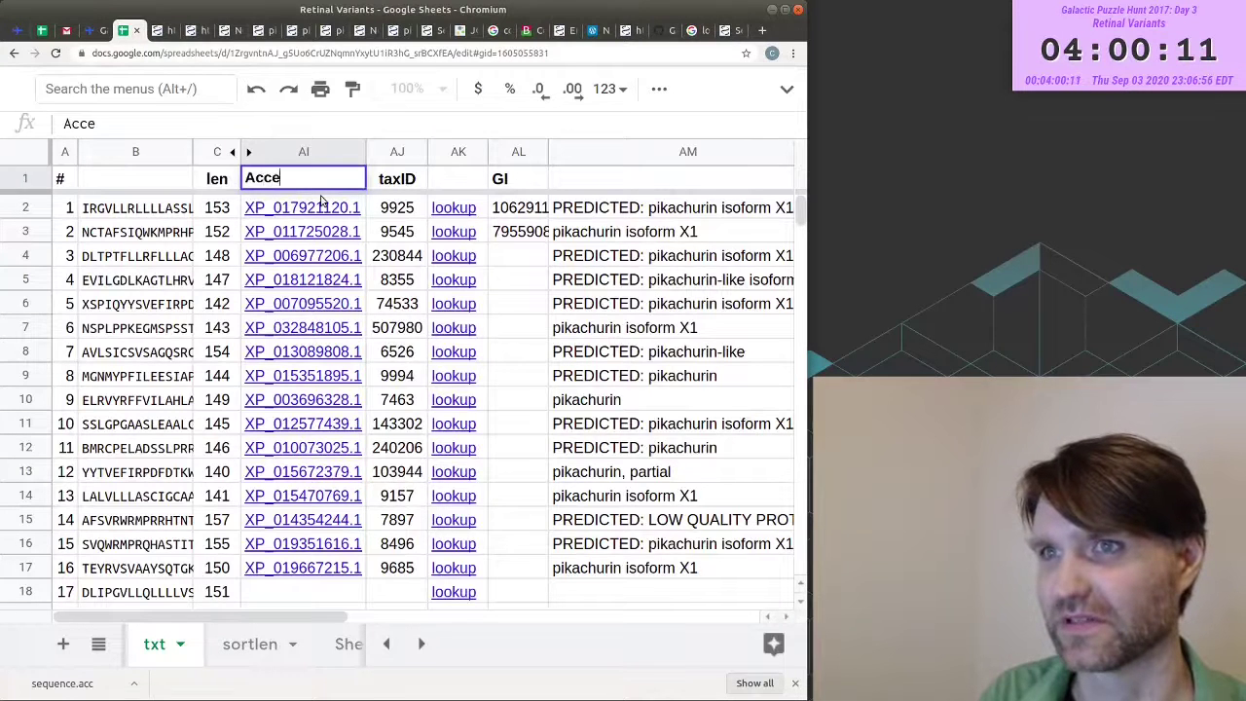
text(ssion)
key(Return)
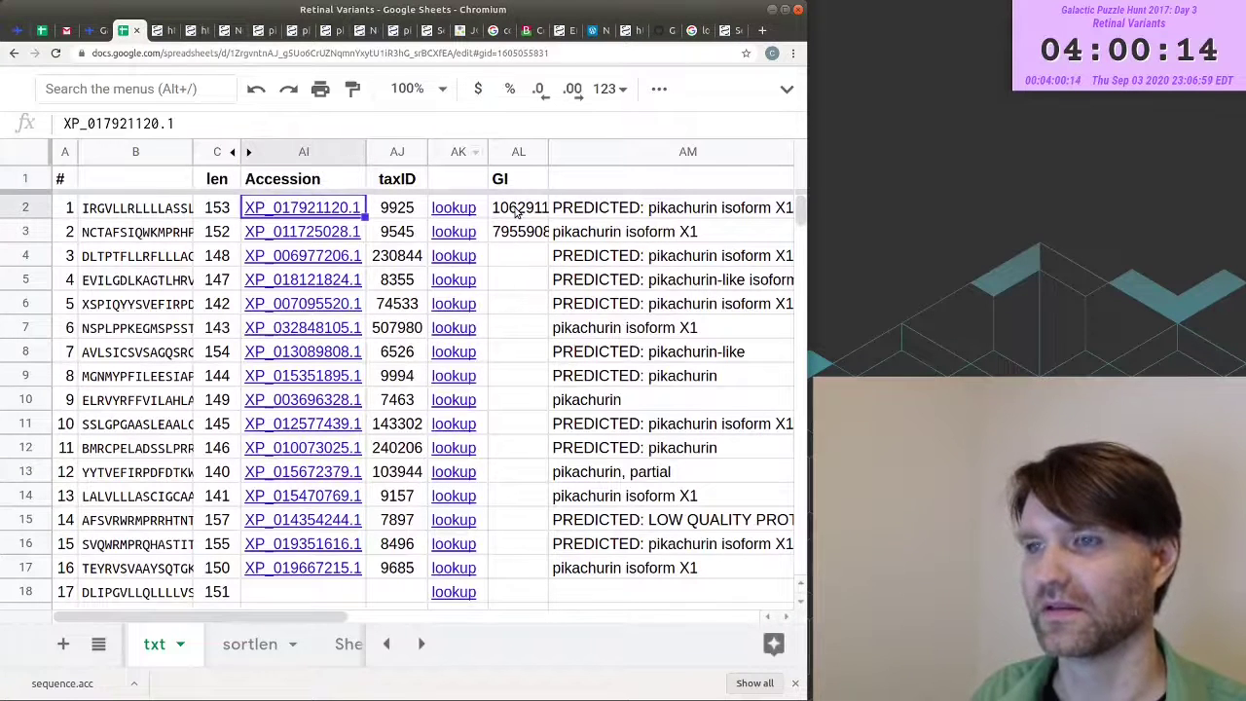
- Compare the GI and Accession columns, and look through the NCBI Insights article and comments on converting GI numbers to accession.version
click(517, 152)
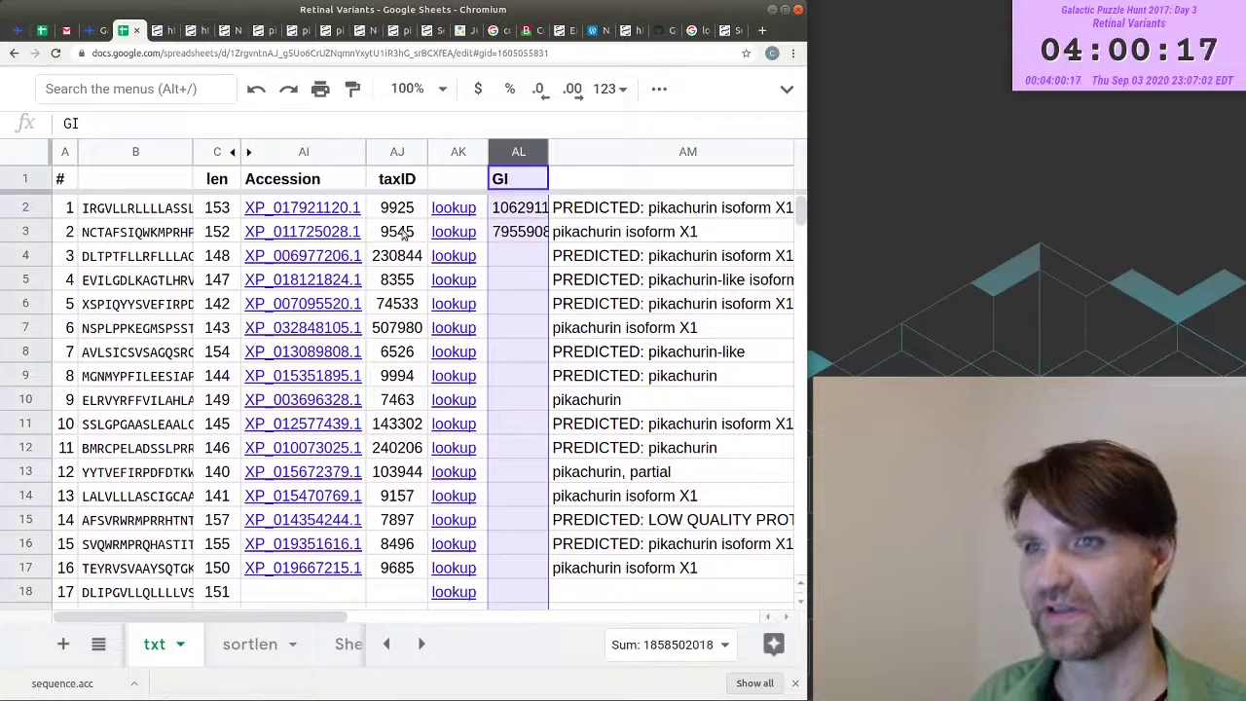
click(305, 152)
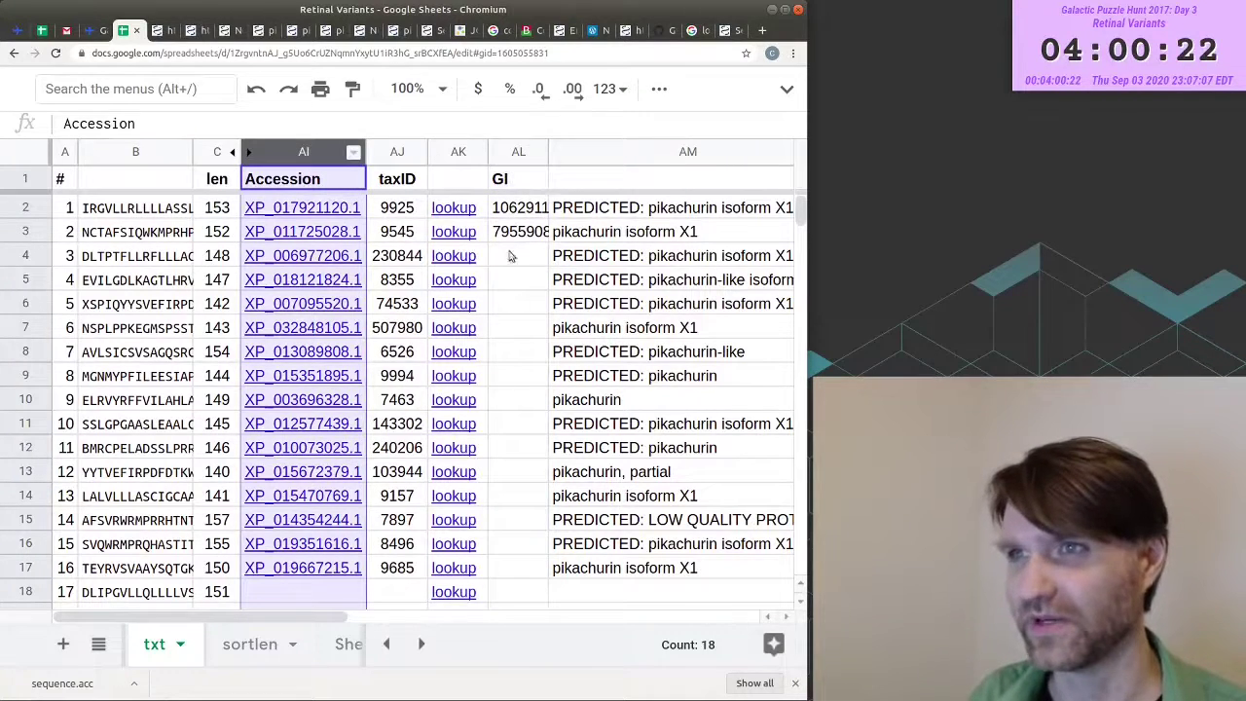
click(515, 212)
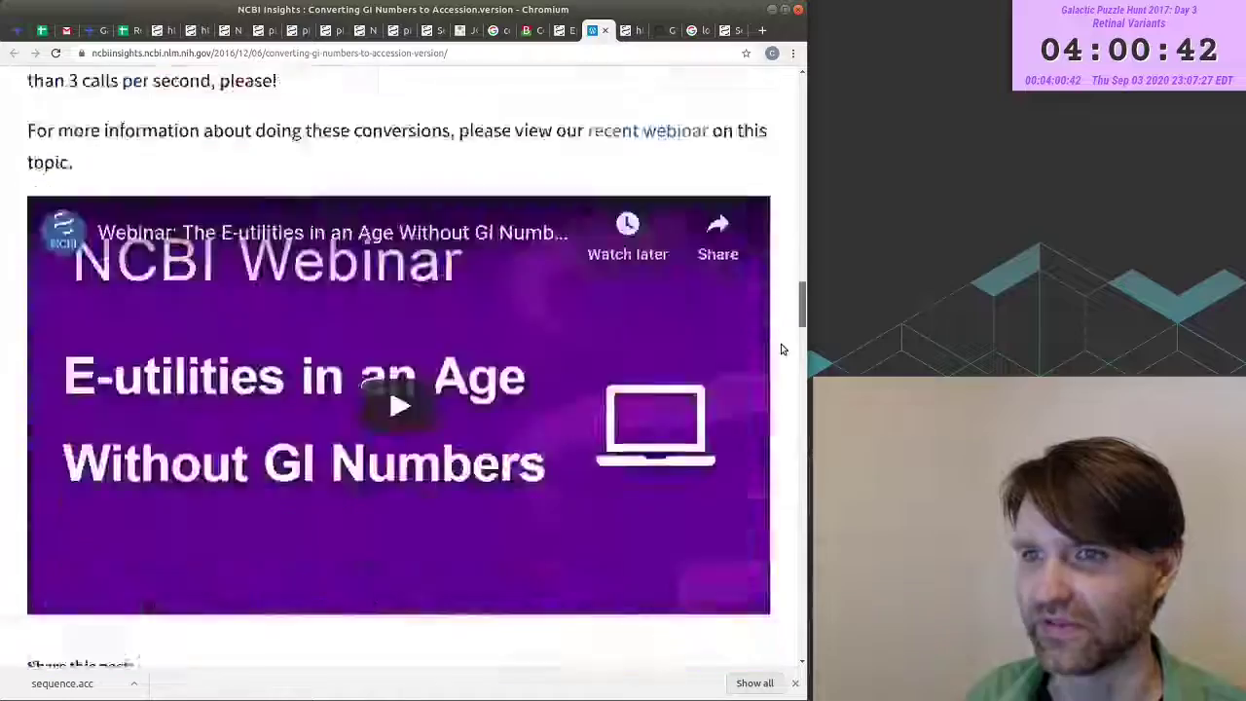
scroll(781, 390, down, 10)
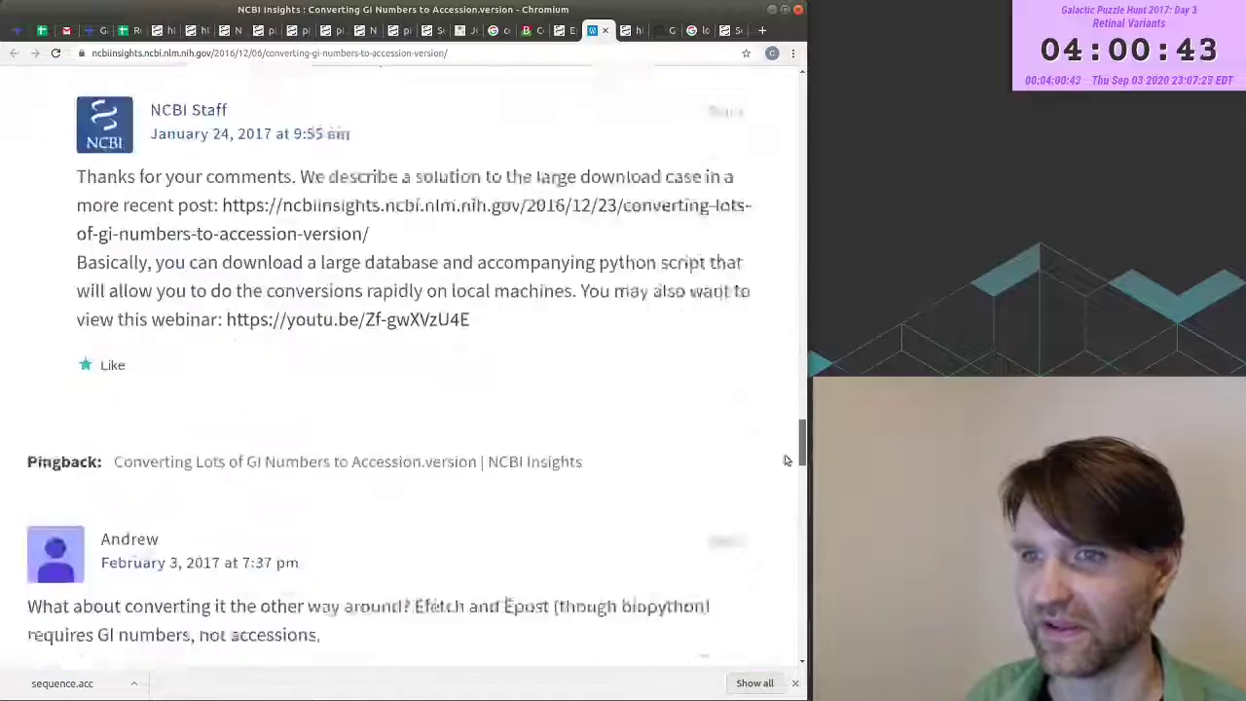
scroll(786, 459, up, 3)
scroll(784, 481, down, 12)
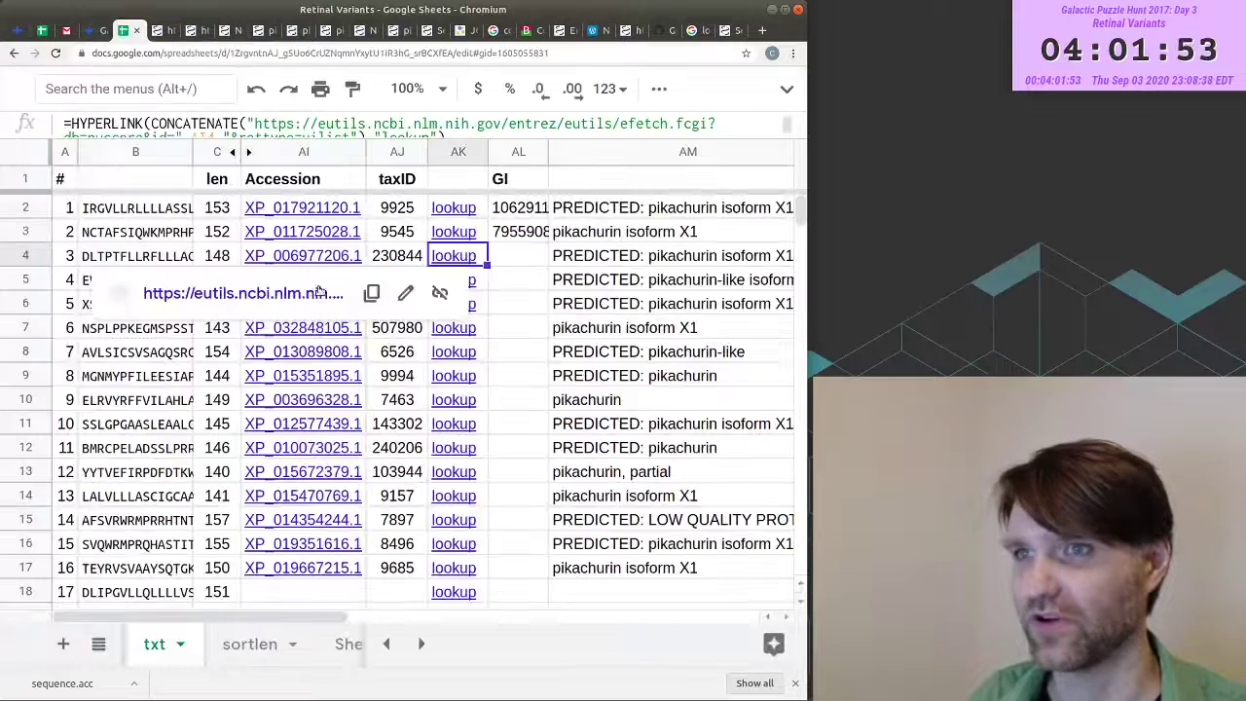
- Look up the GI number for accession XP_006977206.1, copy 589928776 from the ID list, and return to the Retinal Variants sheet
click(309, 292)
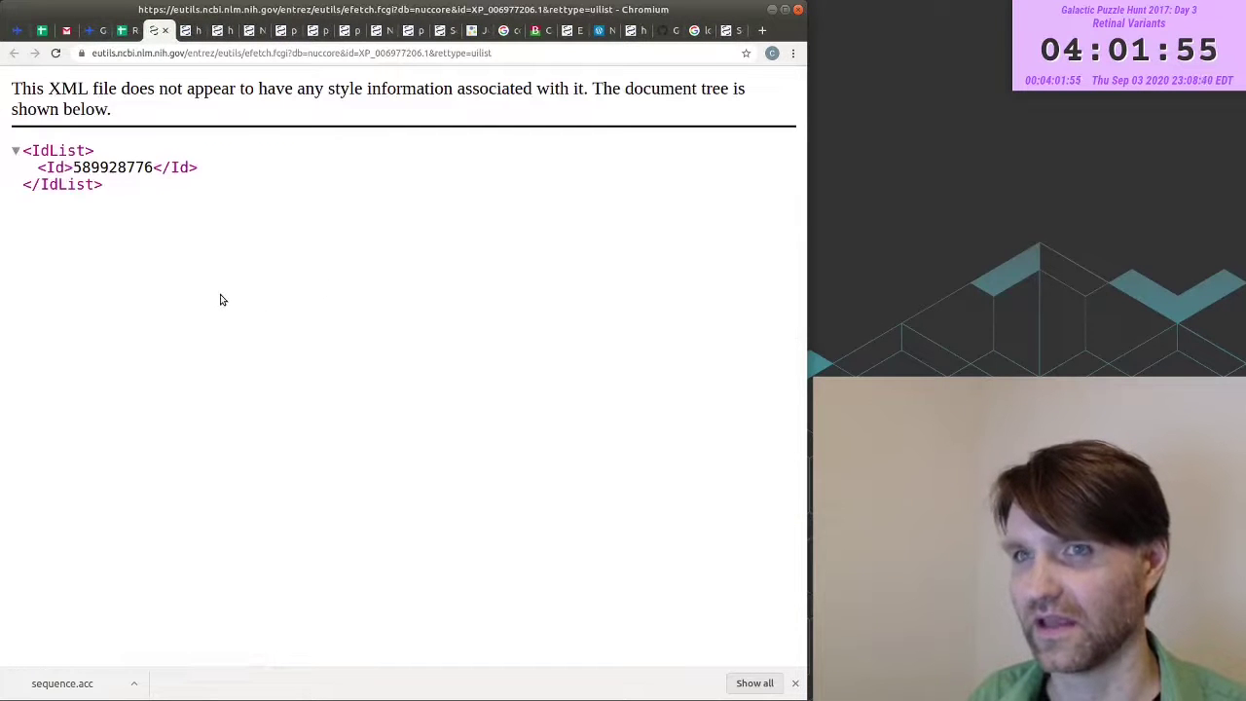
double_click(103, 166)
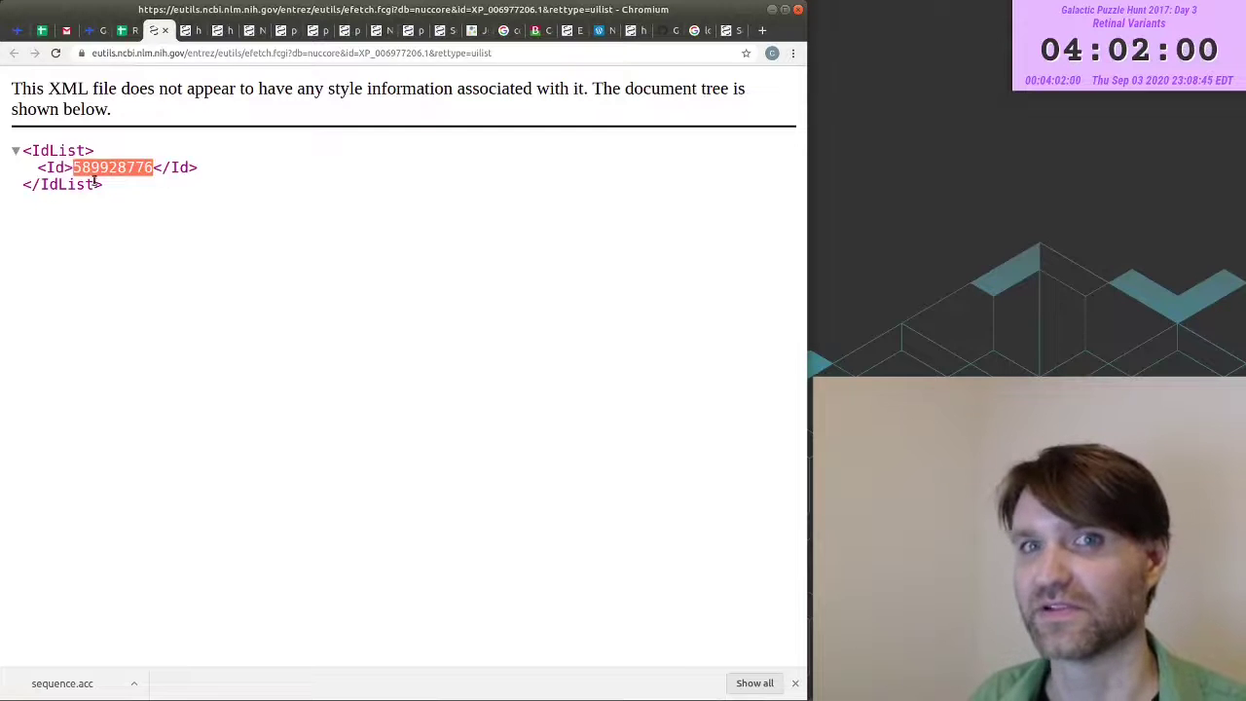
right_click(103, 174)
click(124, 183)
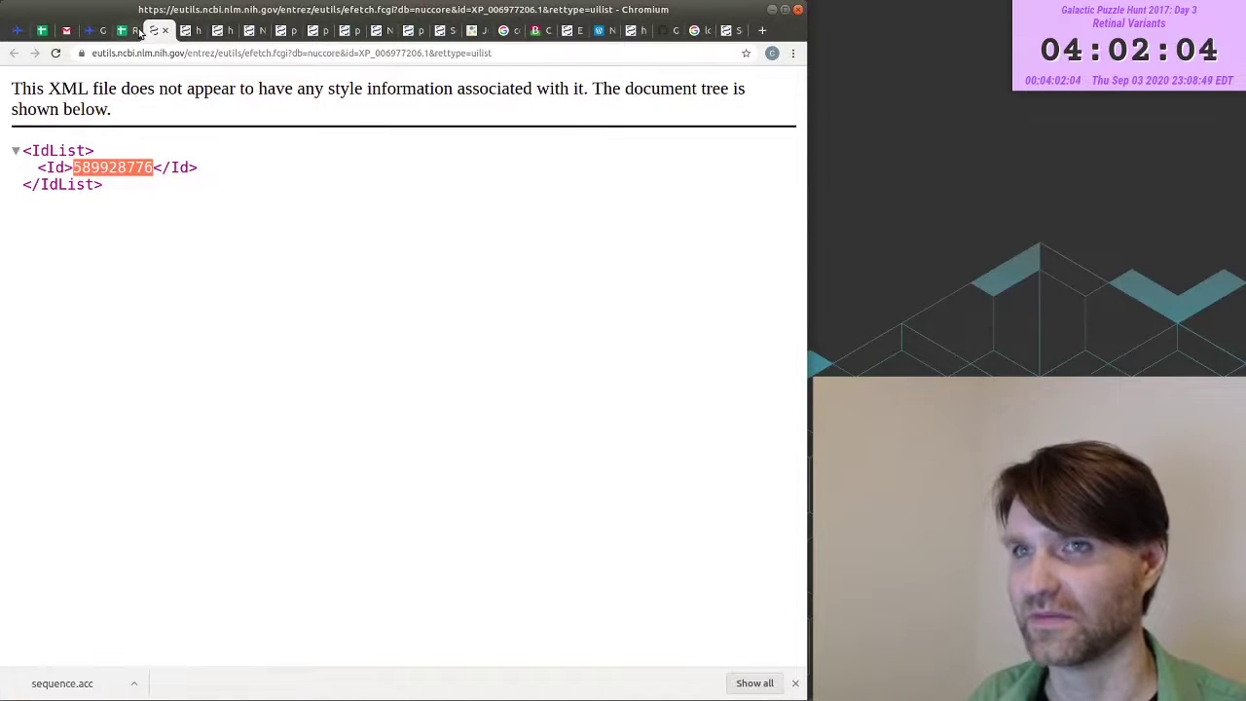
click(139, 32)
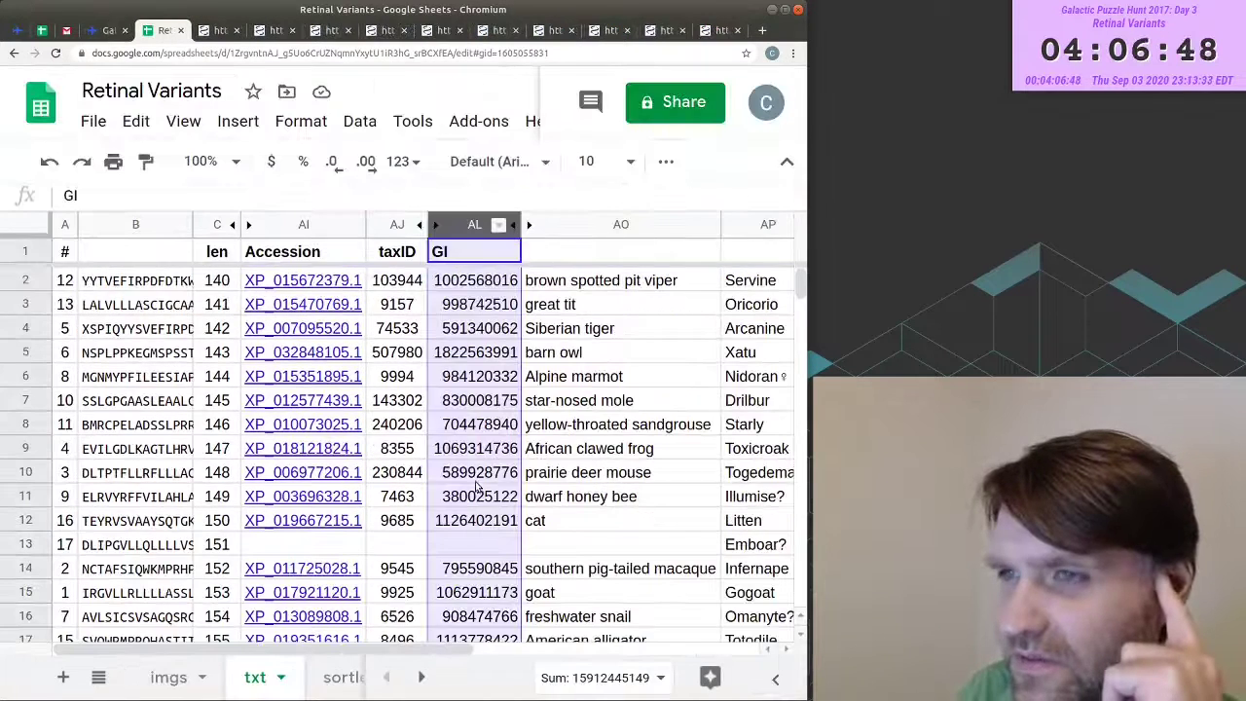
- Examine the len column against the accession, taxID and GI columns and the first letters of the Pokémon names
click(206, 226)
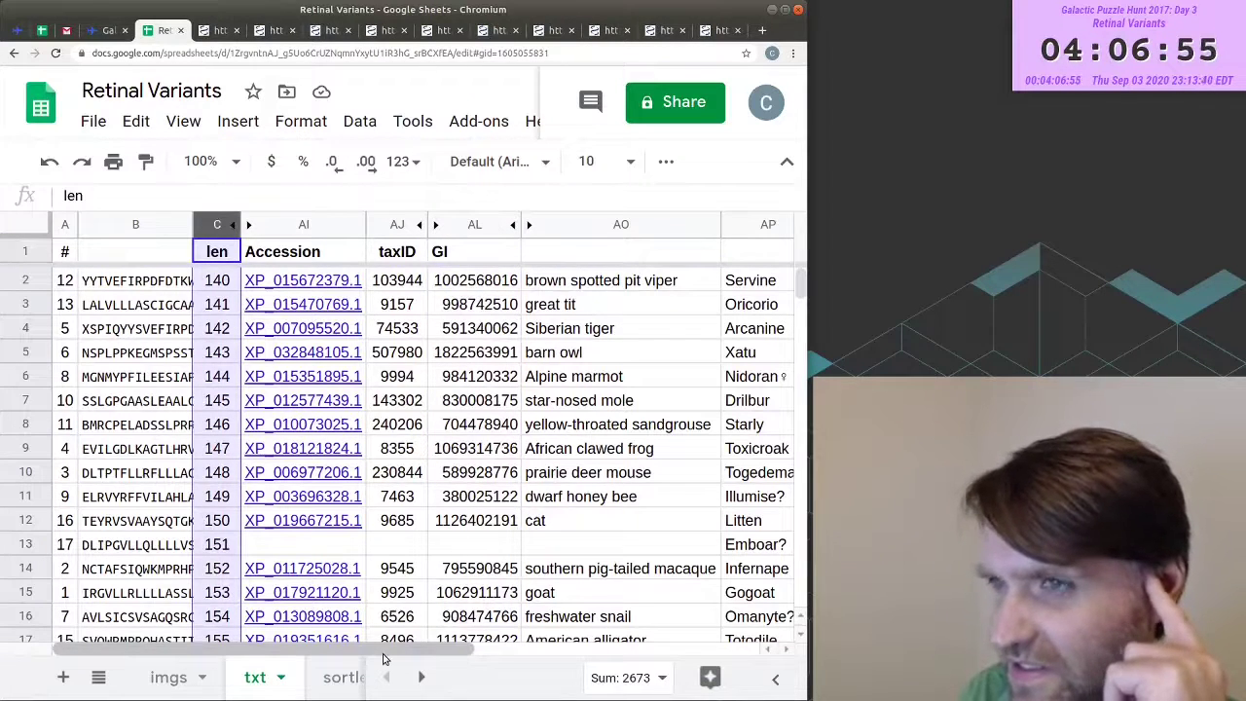
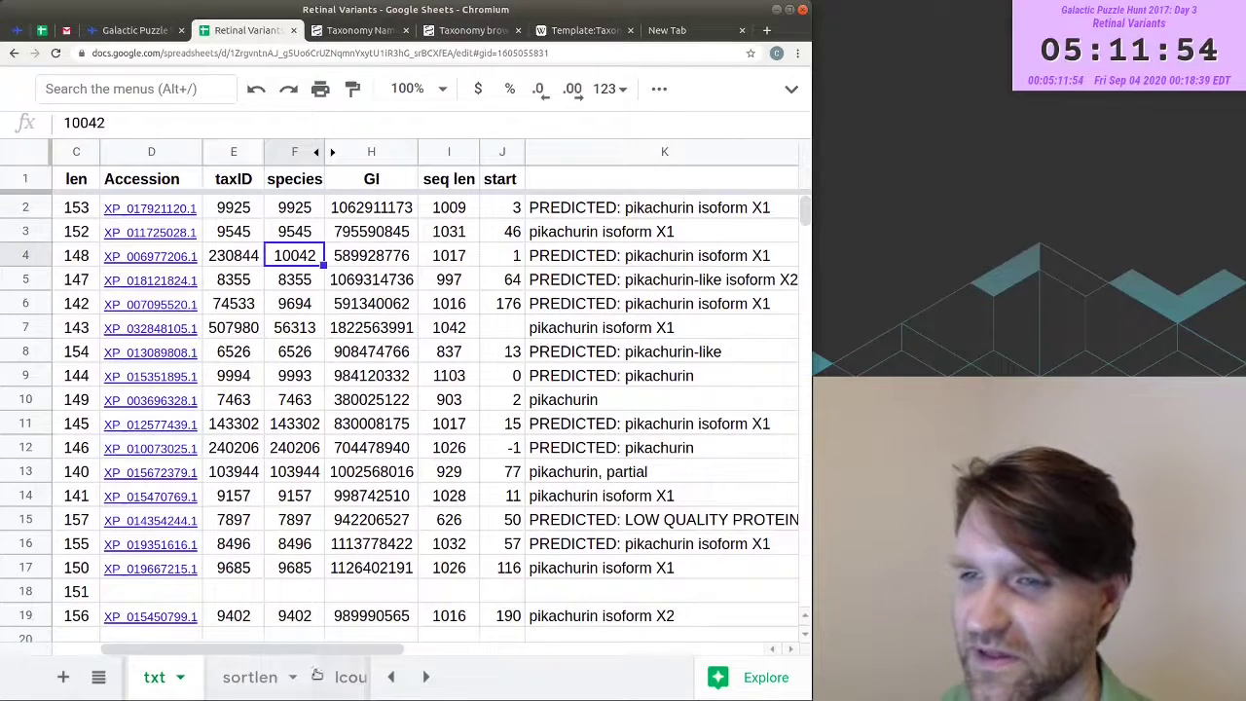
mouse_move(323, 650)
mouse_down()
mouse_move(504, 651)
mouse_move(332, 651)
mouse_up()
drag(185, 207, 246, 620)
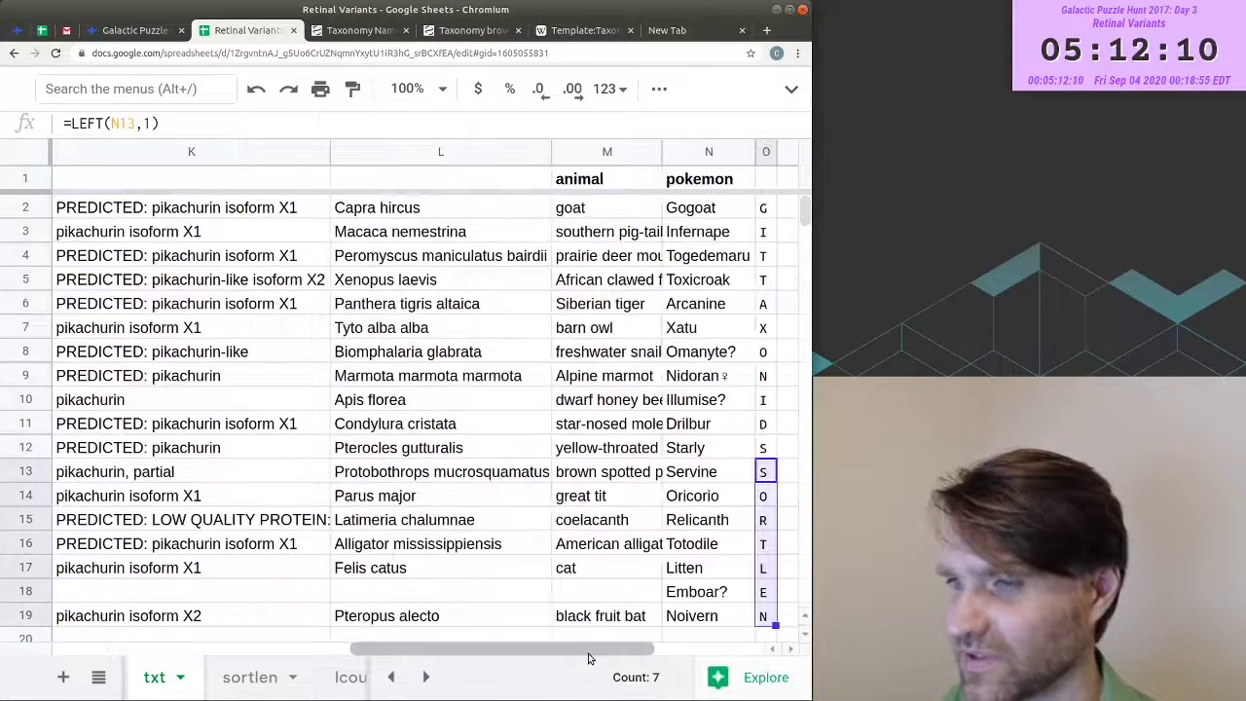
drag(587, 659, 288, 644)
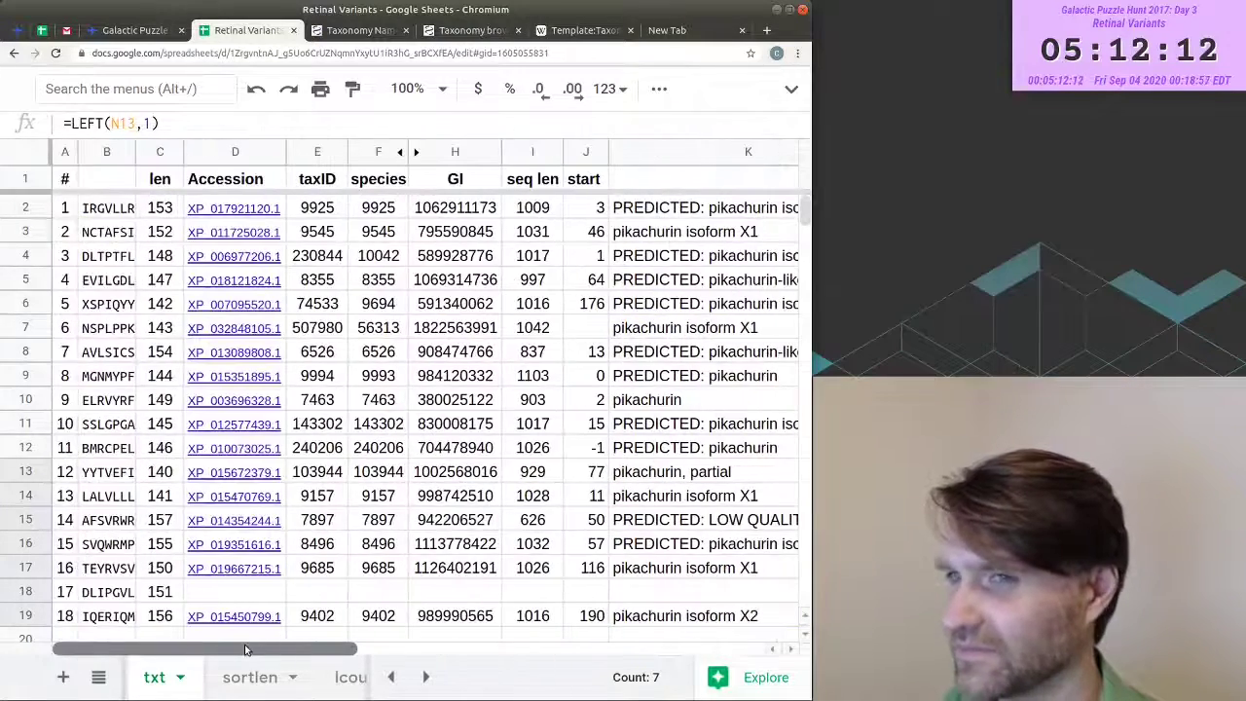
click(160, 153)
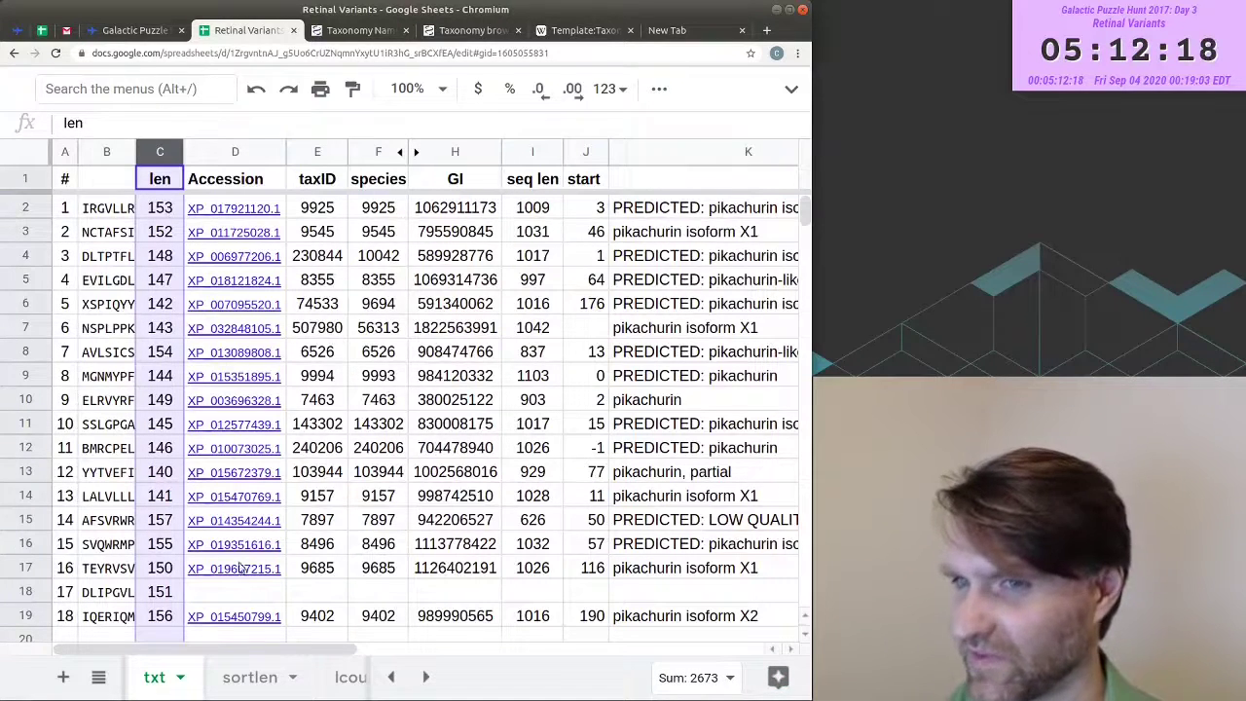
- Review the extracted message GITTAXONIDSSORTLEN beneath the Pokémon letters, and compare it with the GI and taxID columns
drag(190, 650, 239, 654)
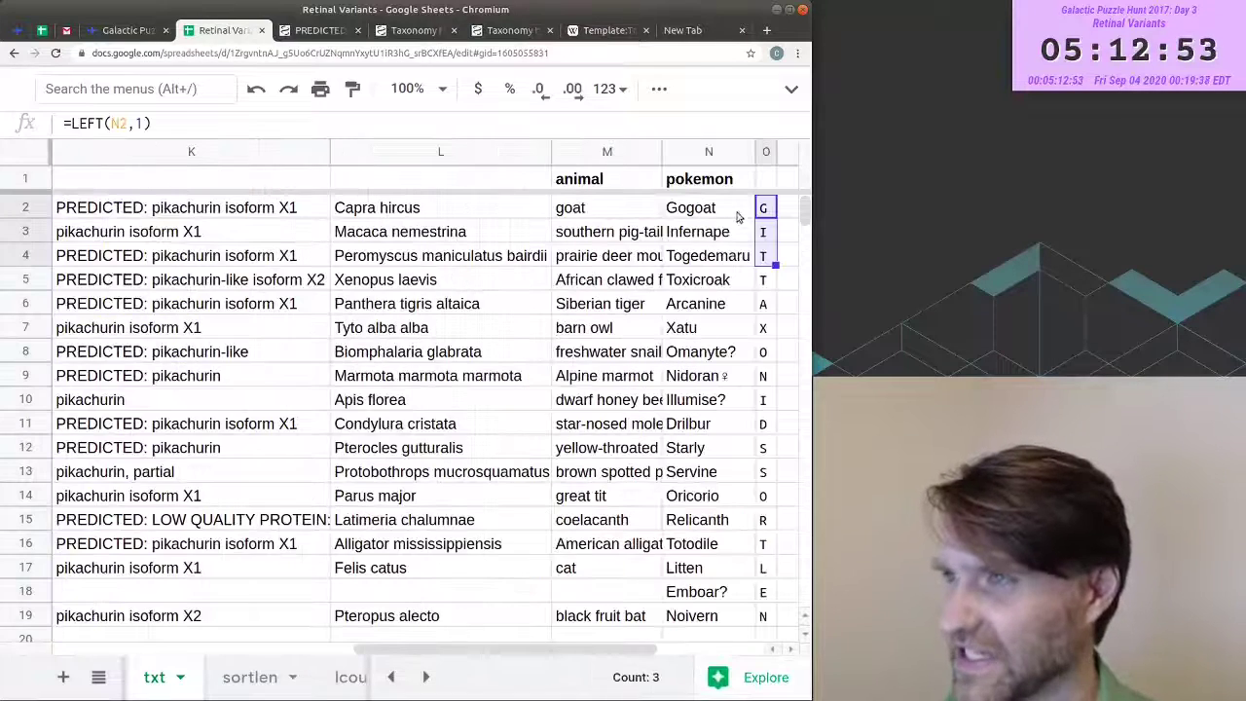
scroll(734, 292, down, 2)
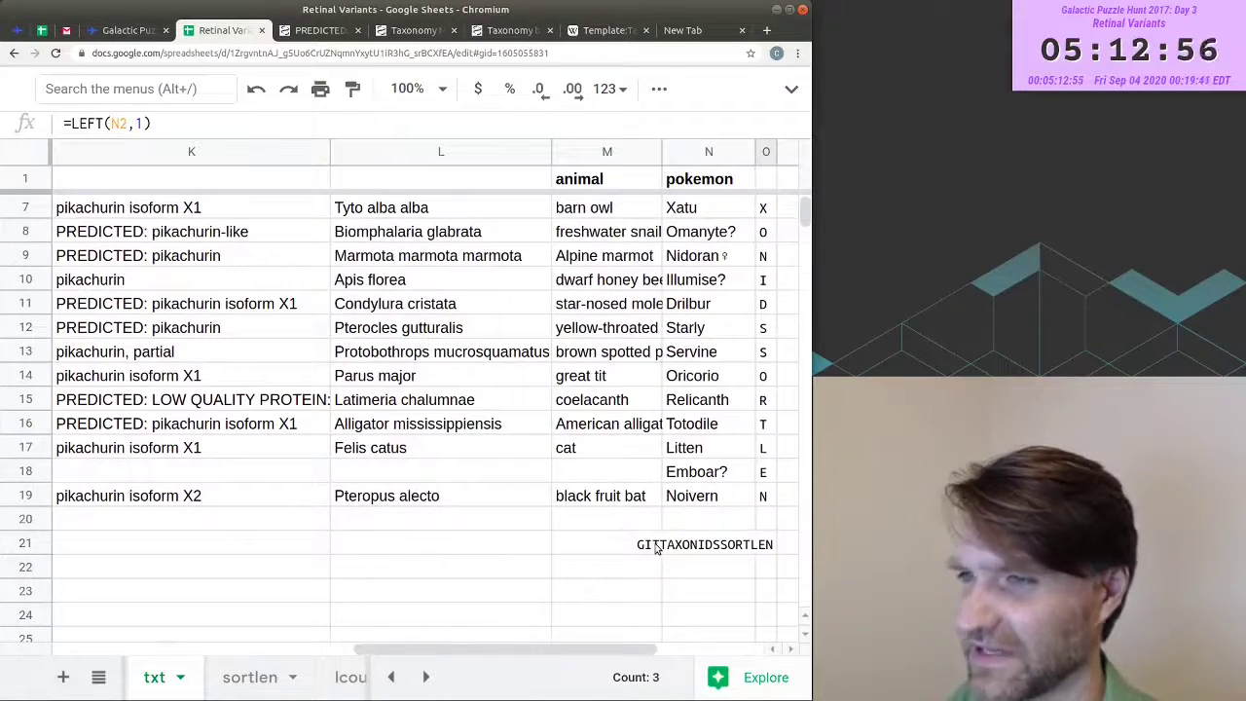
scroll(753, 556, up, 2)
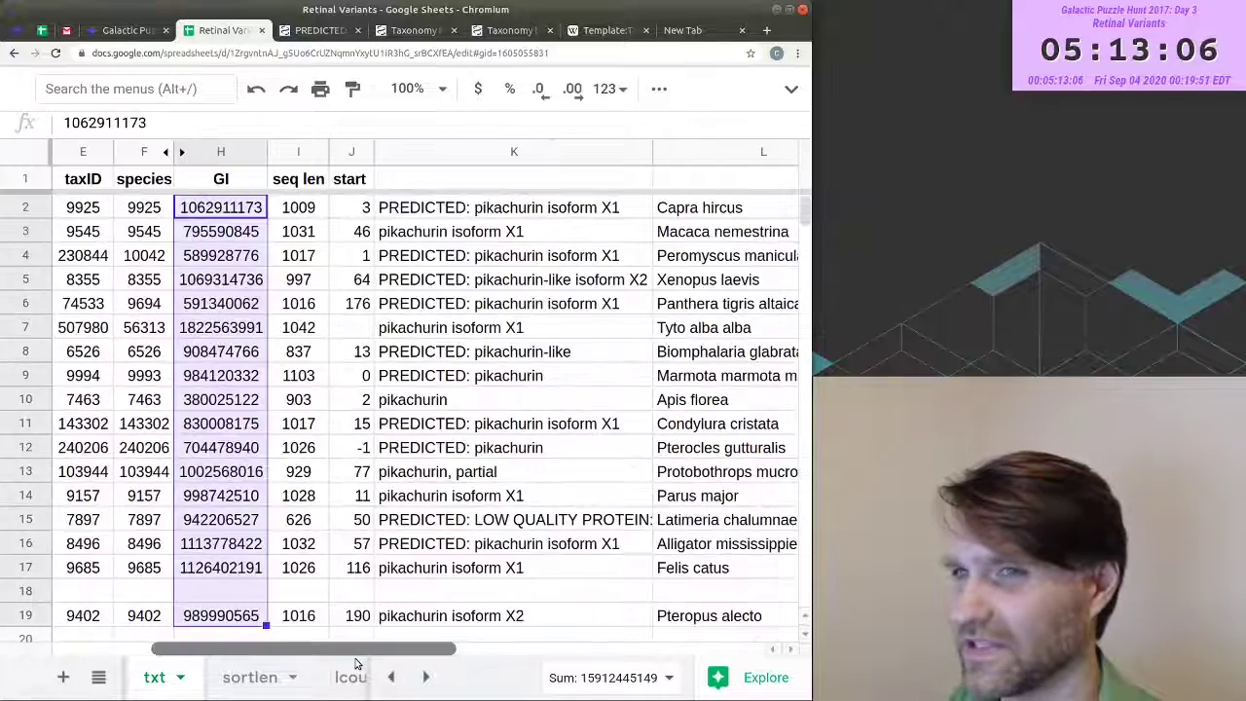
drag(356, 664, 207, 666)
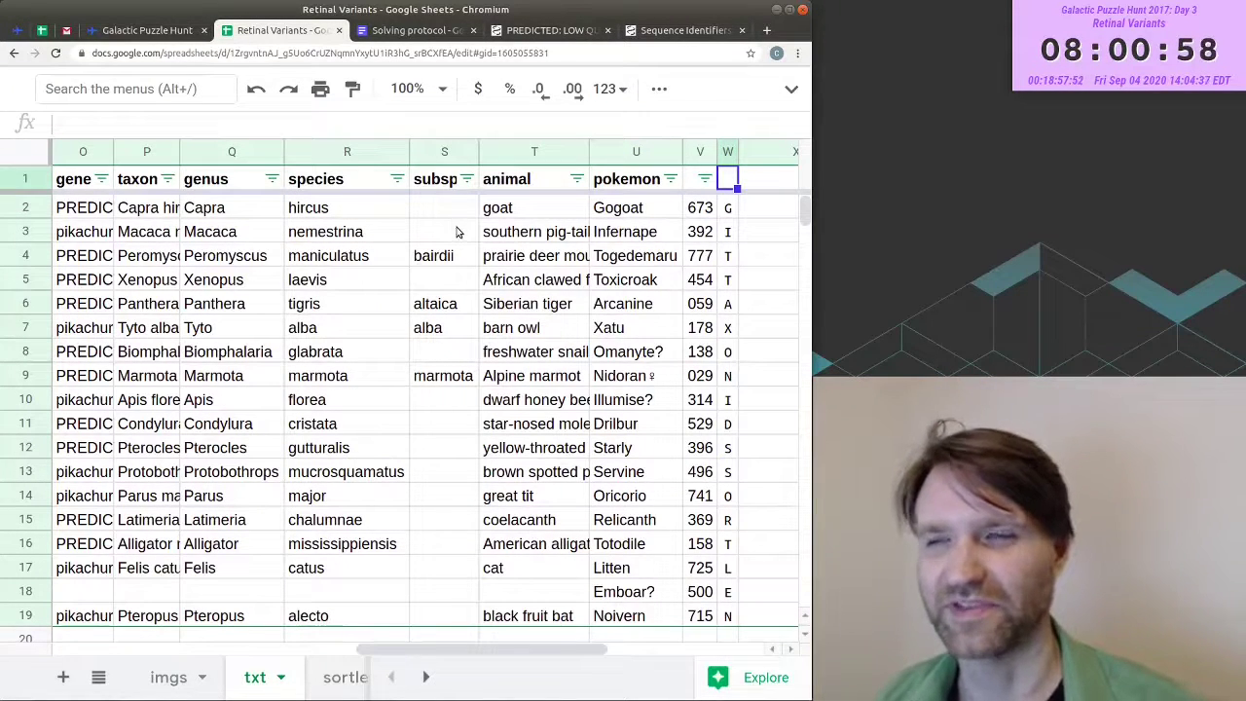
- Check the Solving protocol document for when a first hint must be requested if stuck
click(408, 30)
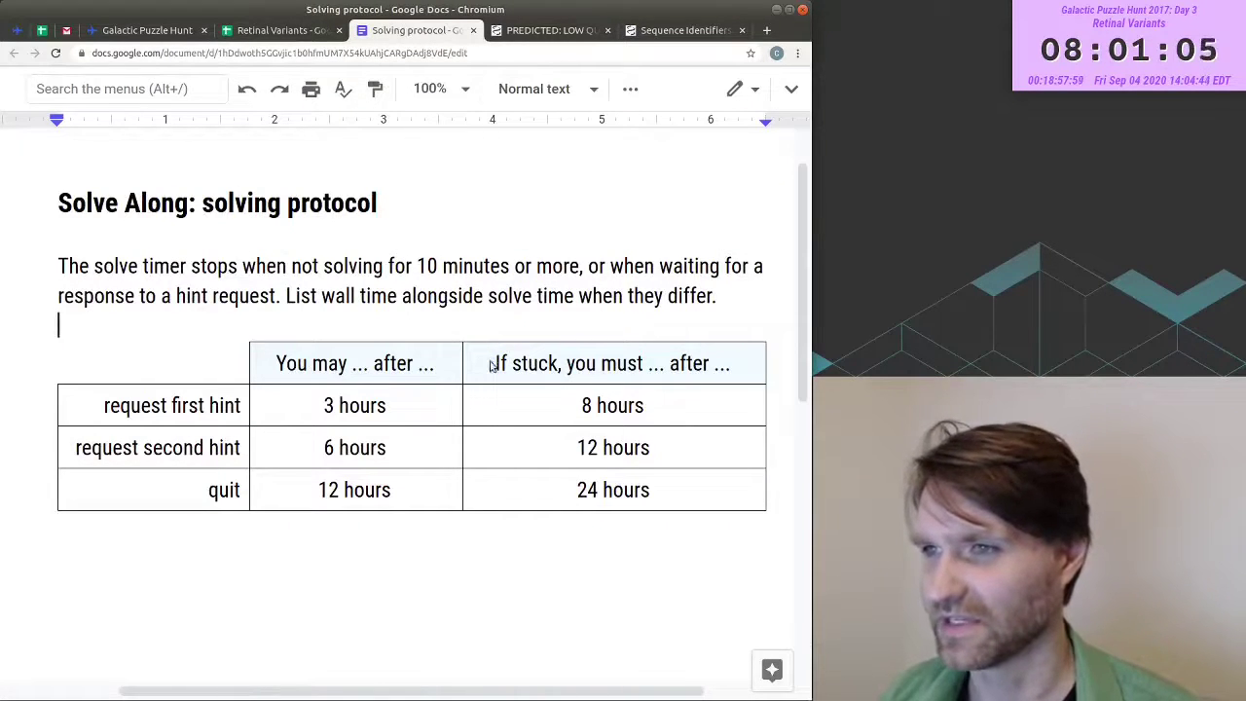
drag(493, 364, 712, 419)
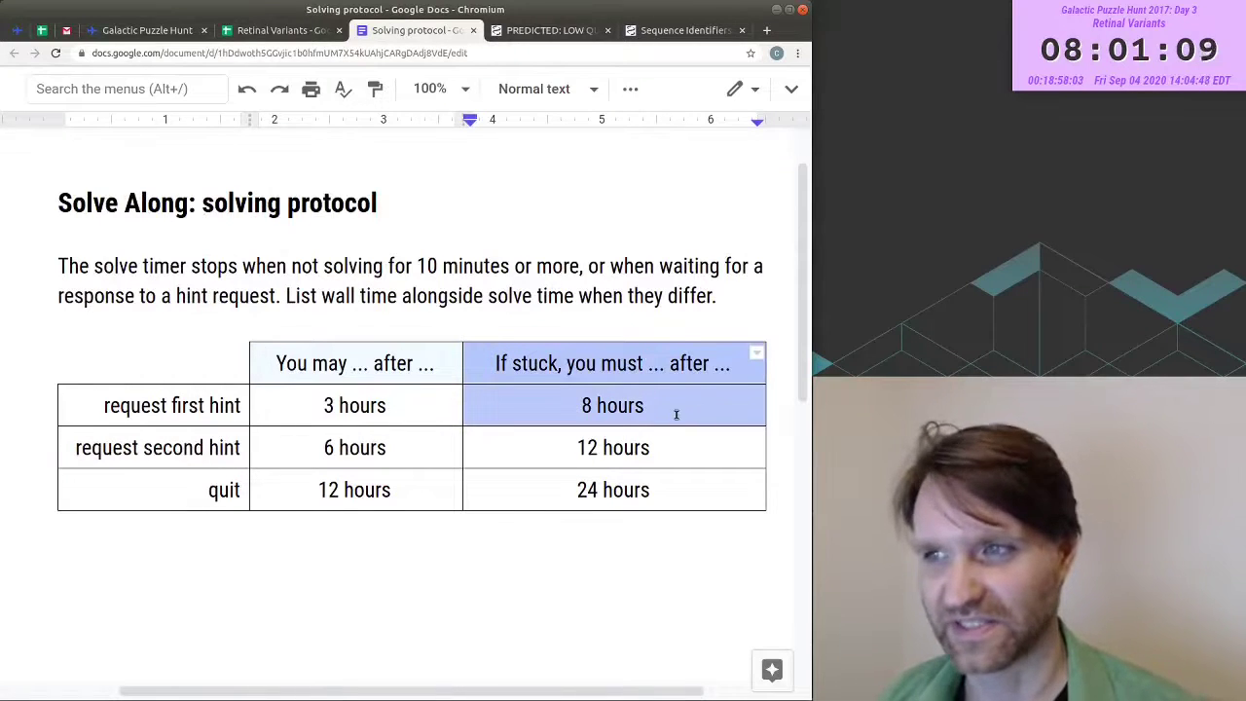
click(676, 415)
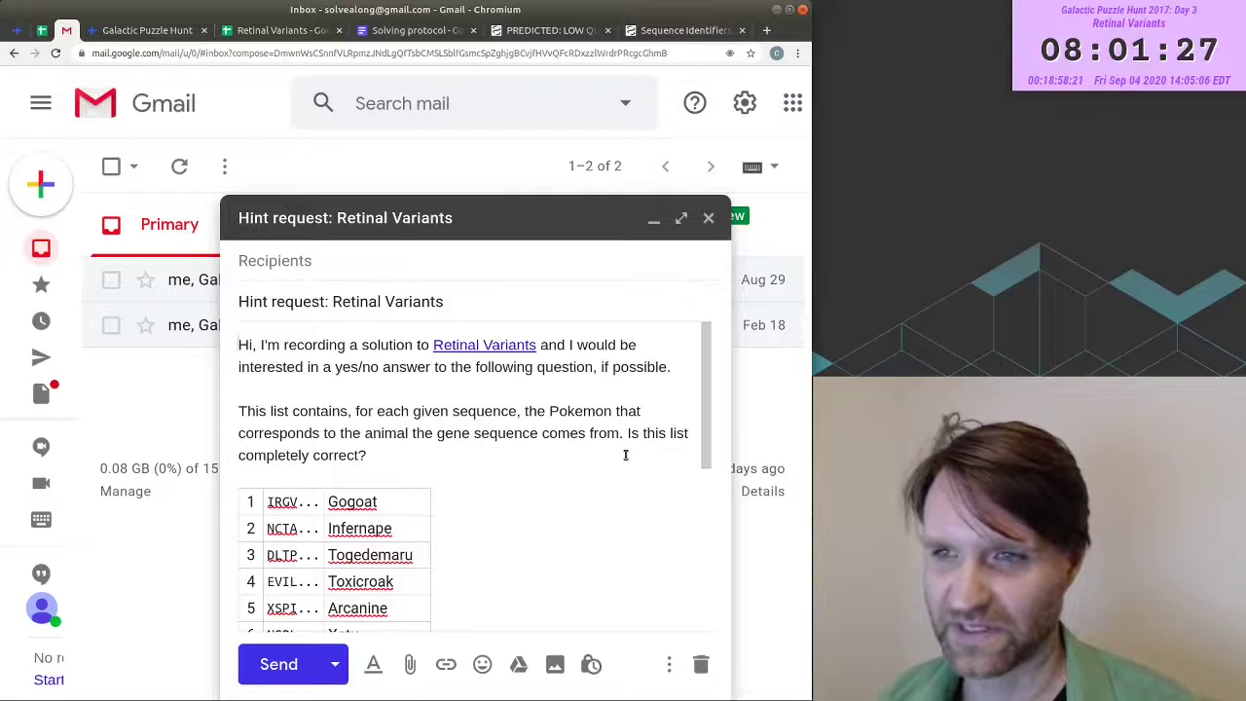
- Review the Retinal Variants hint request draft in Gmail, checking the question and the table pairing each sequence with its Pokémon
scroll(625, 455, down, 3)
scroll(623, 456, up, 1)
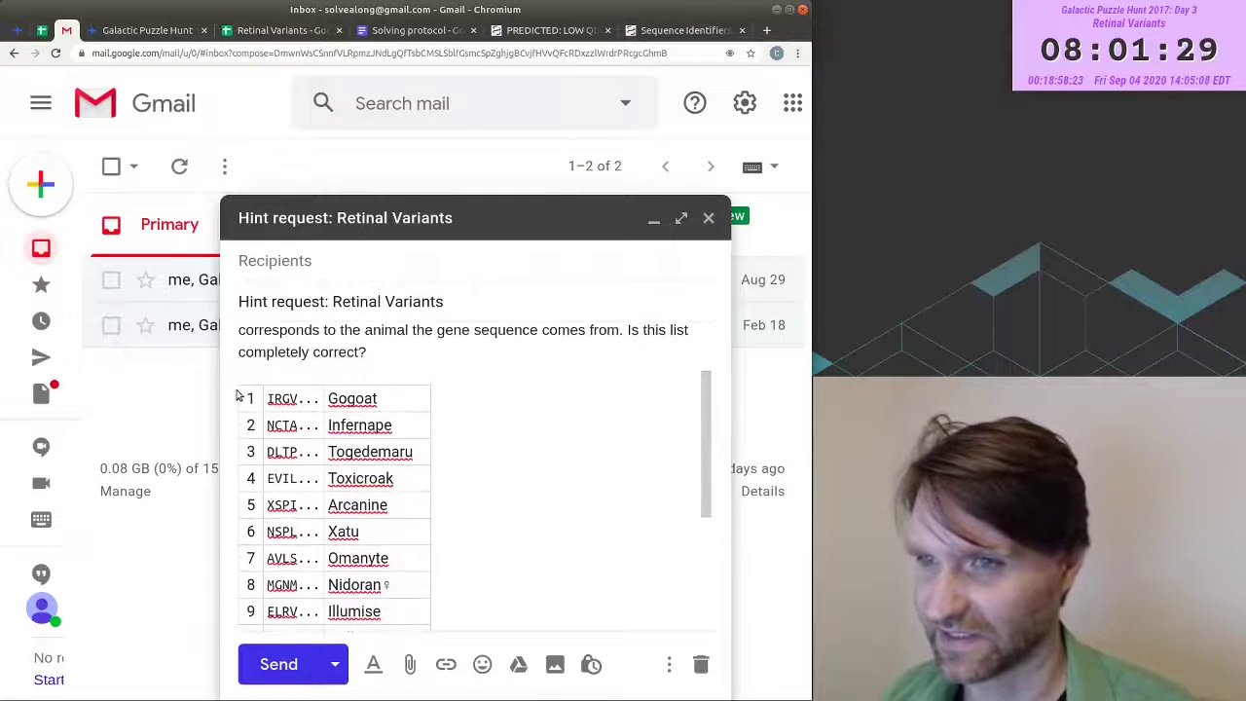
drag(255, 398, 397, 399)
click(400, 400)
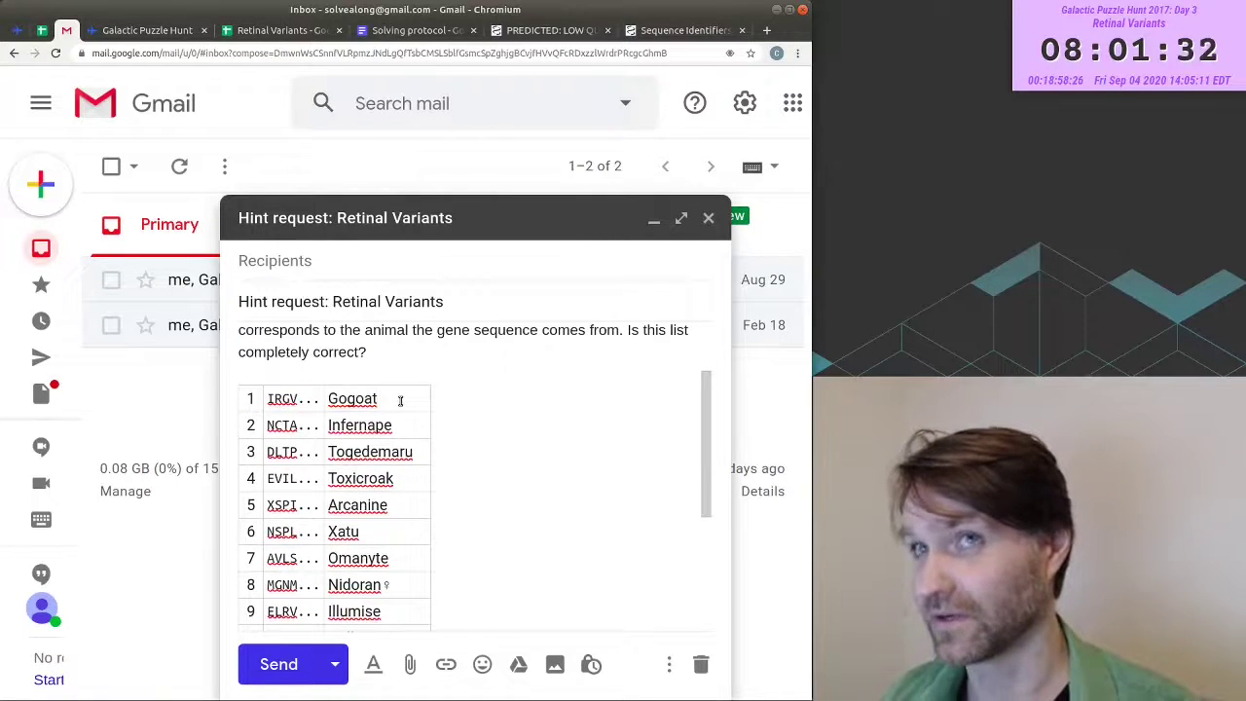
double_click(282, 399)
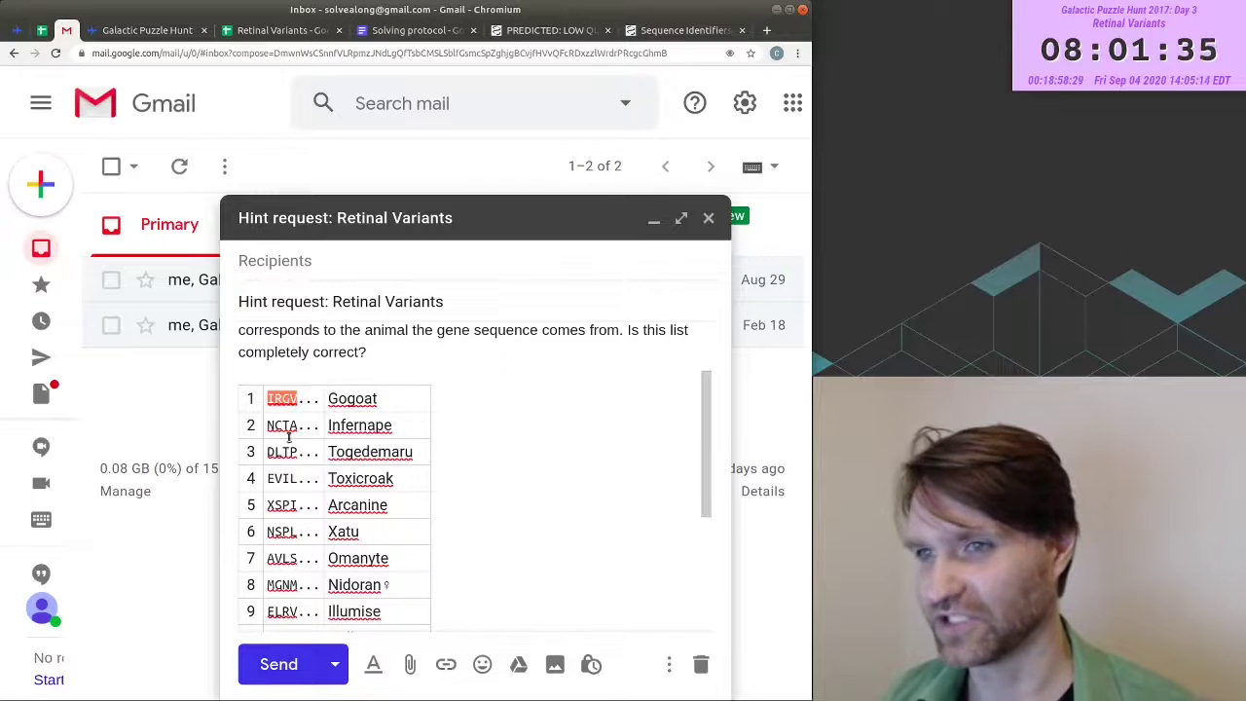
scroll(407, 414, down, 5)
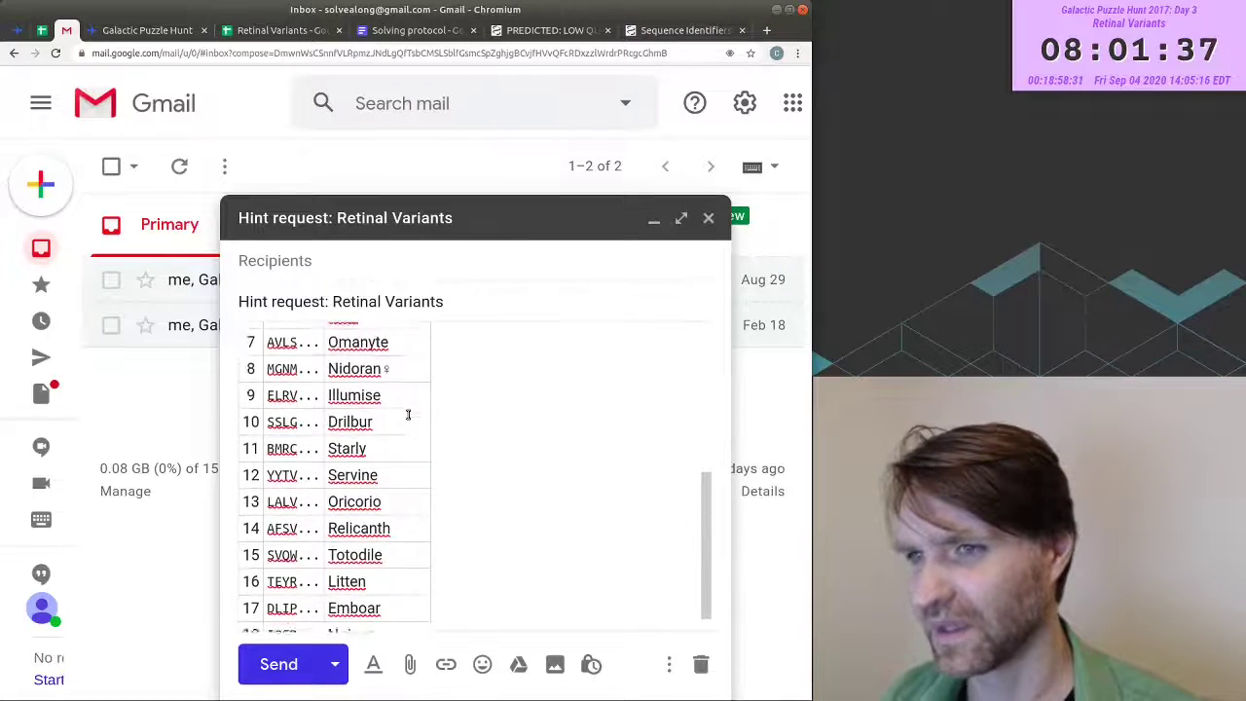
scroll(421, 603, up, 5)
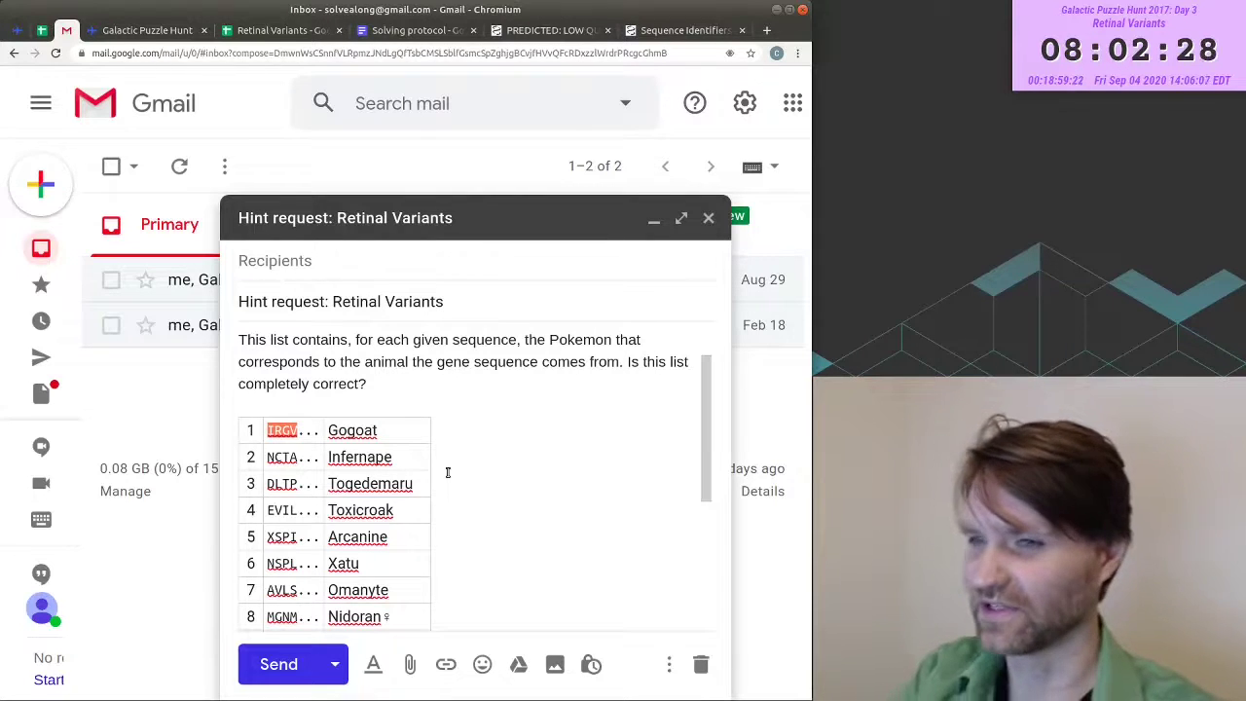
- Recheck the Pokémon list from Gogoat to Noivern in the draft and send the hint request
click(412, 431)
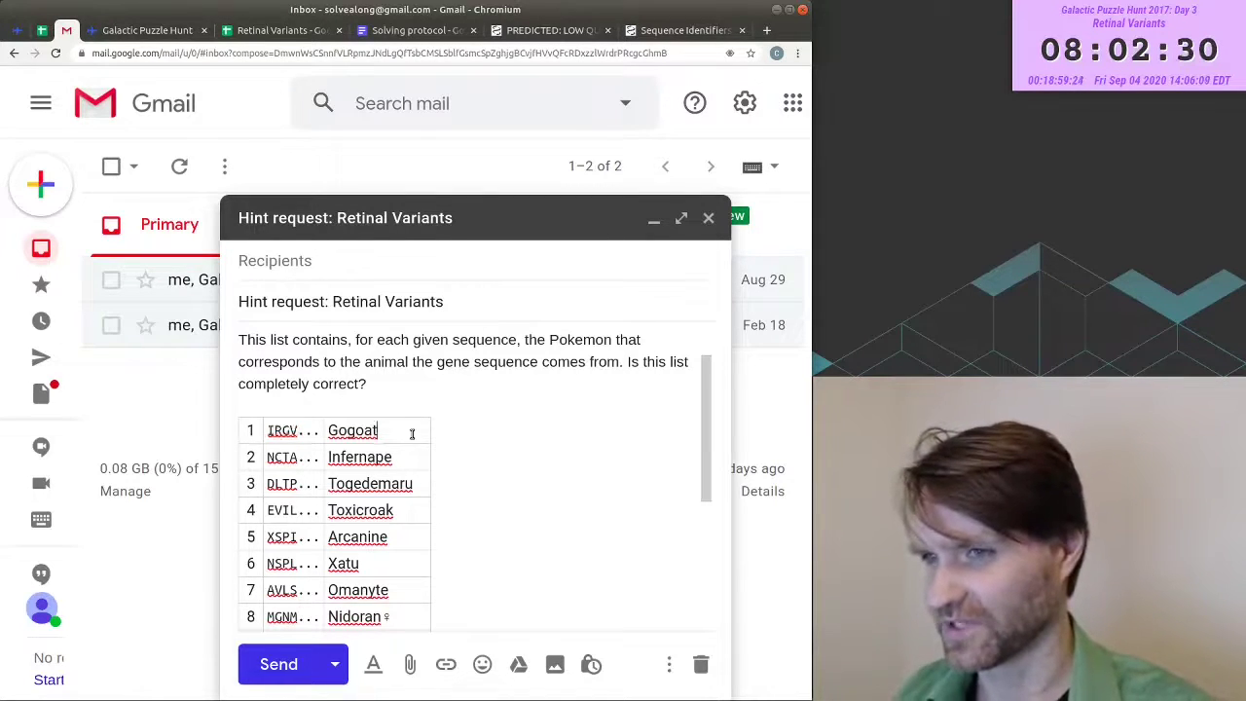
scroll(427, 461, down, 3)
scroll(427, 461, down, 2)
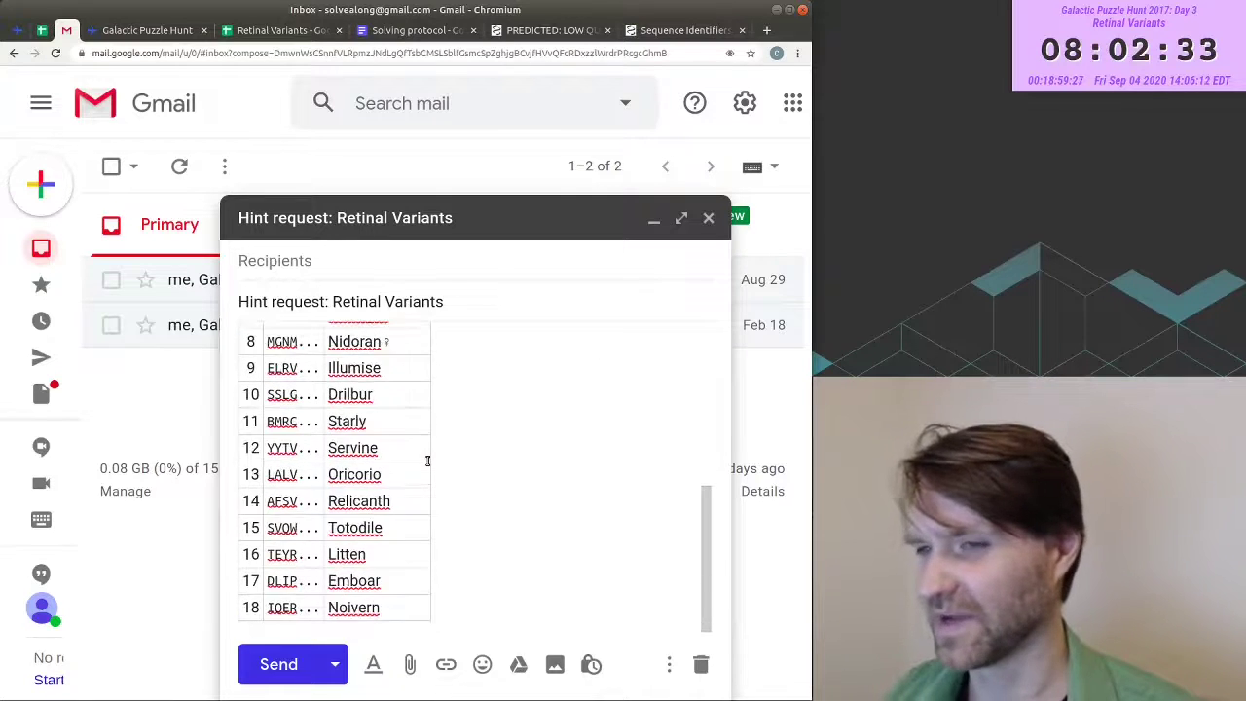
scroll(427, 461, up, 4)
scroll(427, 461, up, 1)
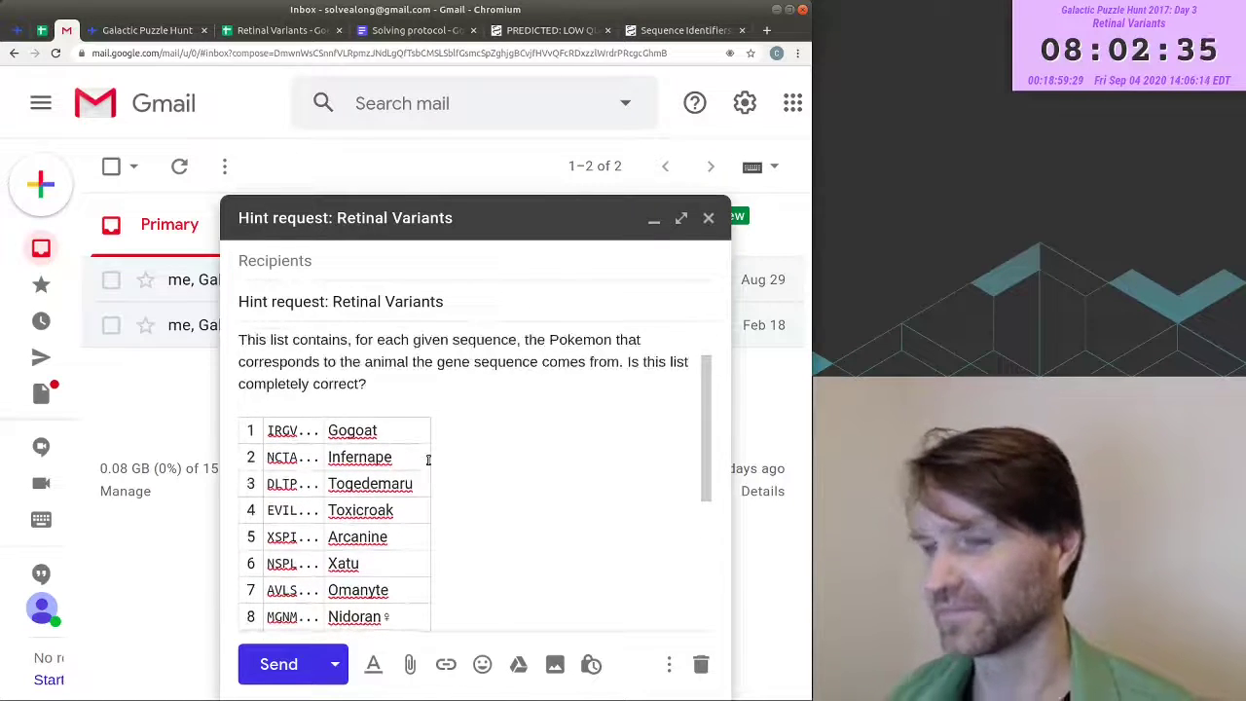
scroll(427, 461, up, 2)
click(278, 664)
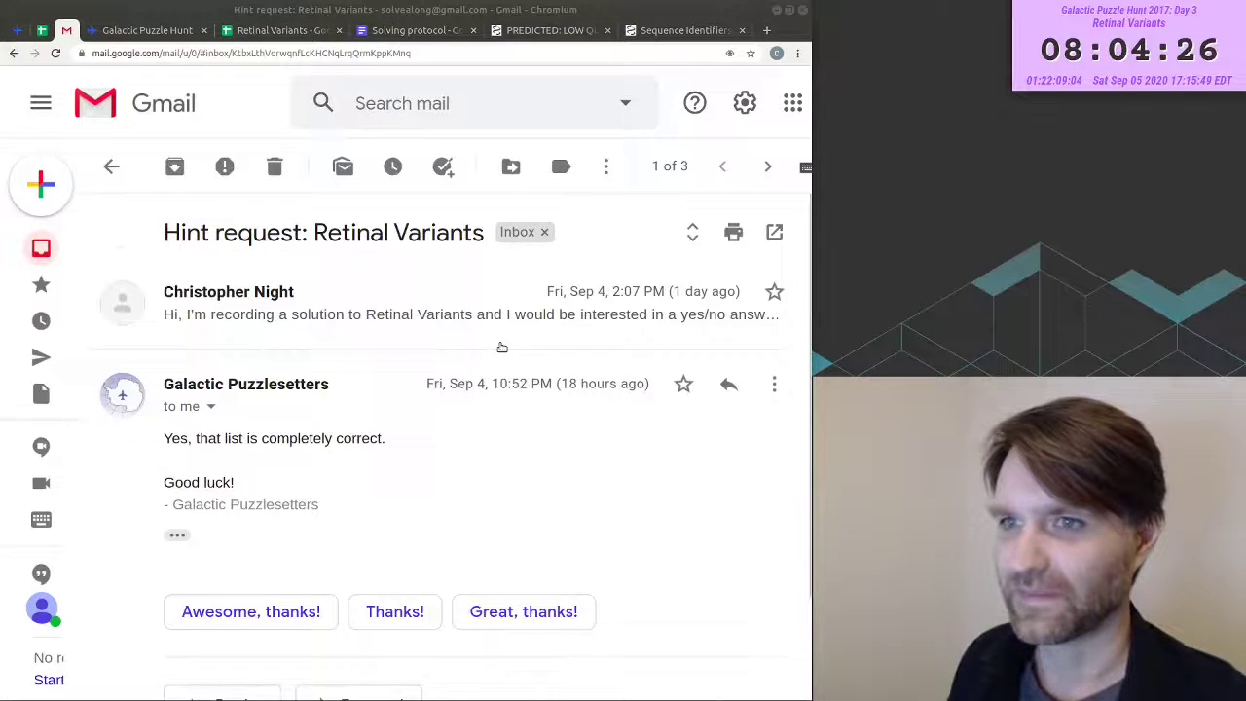
- Read the Galactic Puzzlesetters' reply to the hint request, and go back to the pokemon column in the Retinal Variants sheet
scroll(418, 396, down, 1)
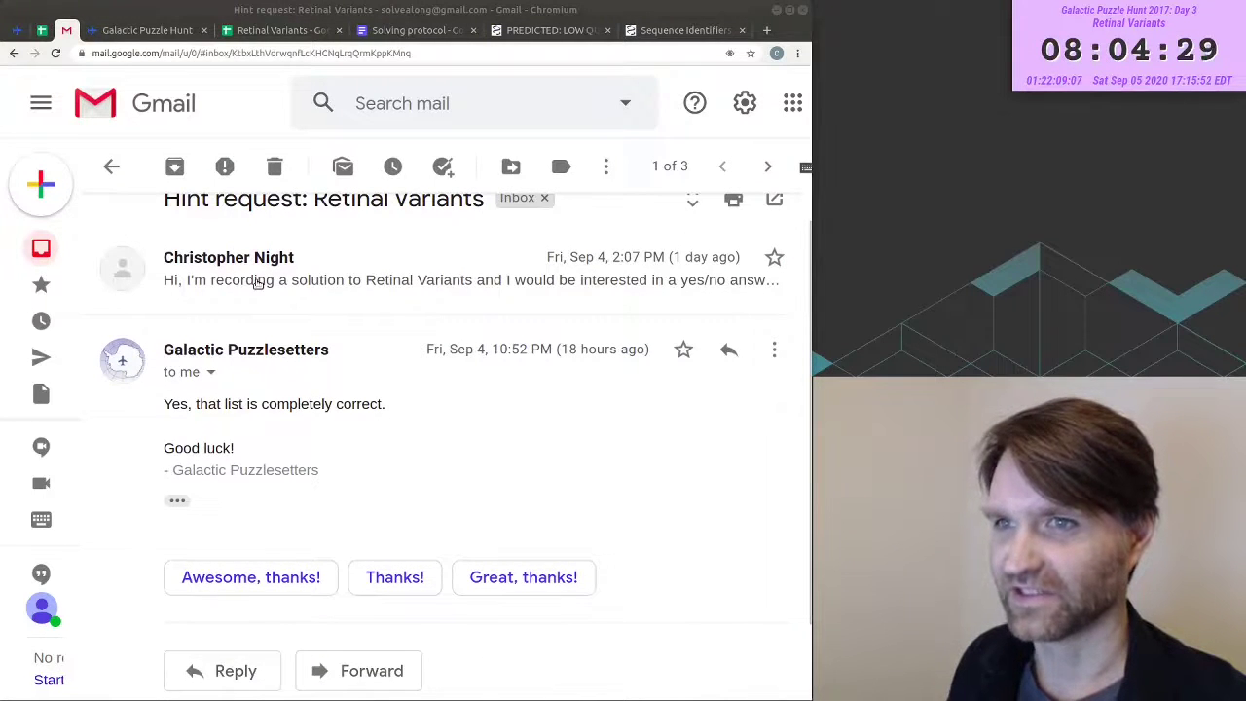
key(ctrl+Tab)
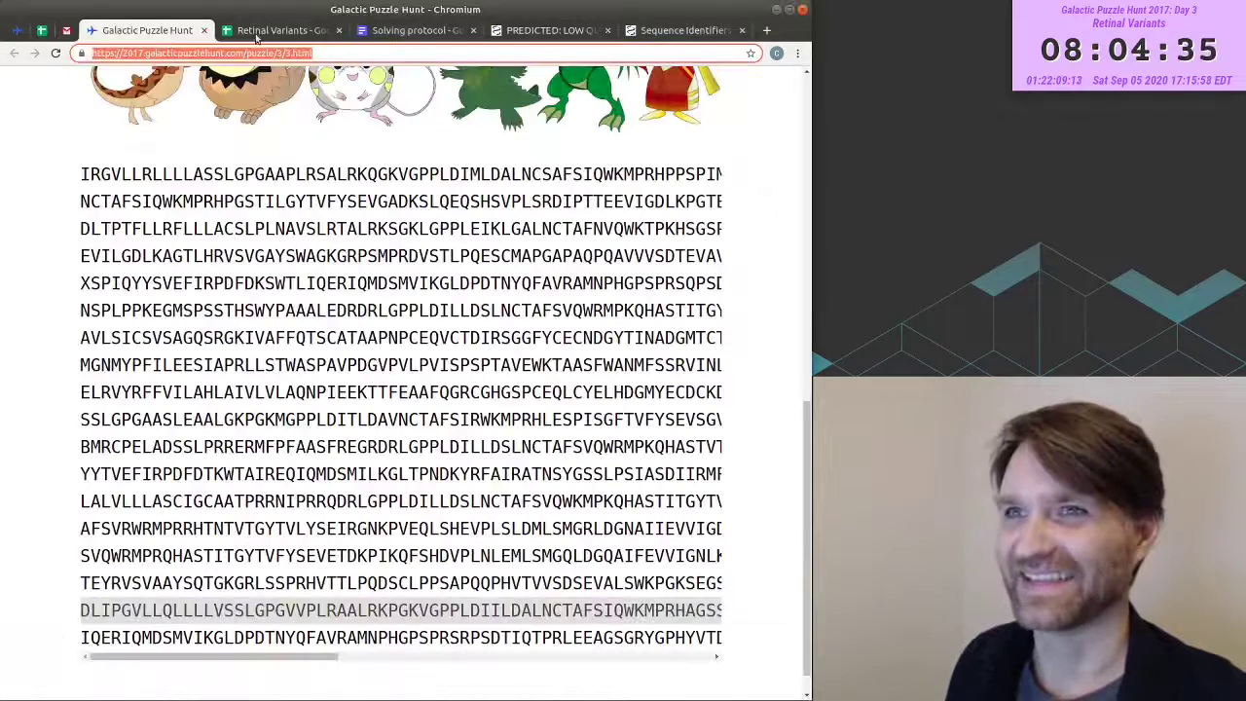
click(261, 32)
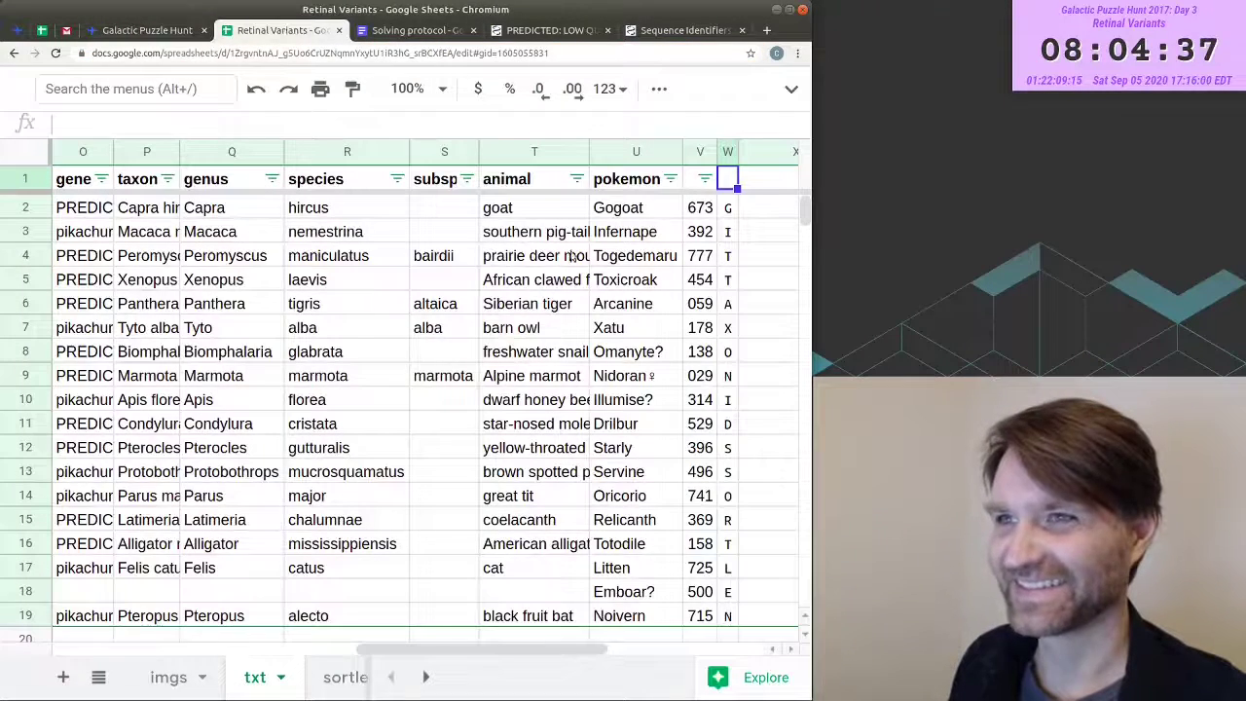
drag(599, 280, 608, 454)
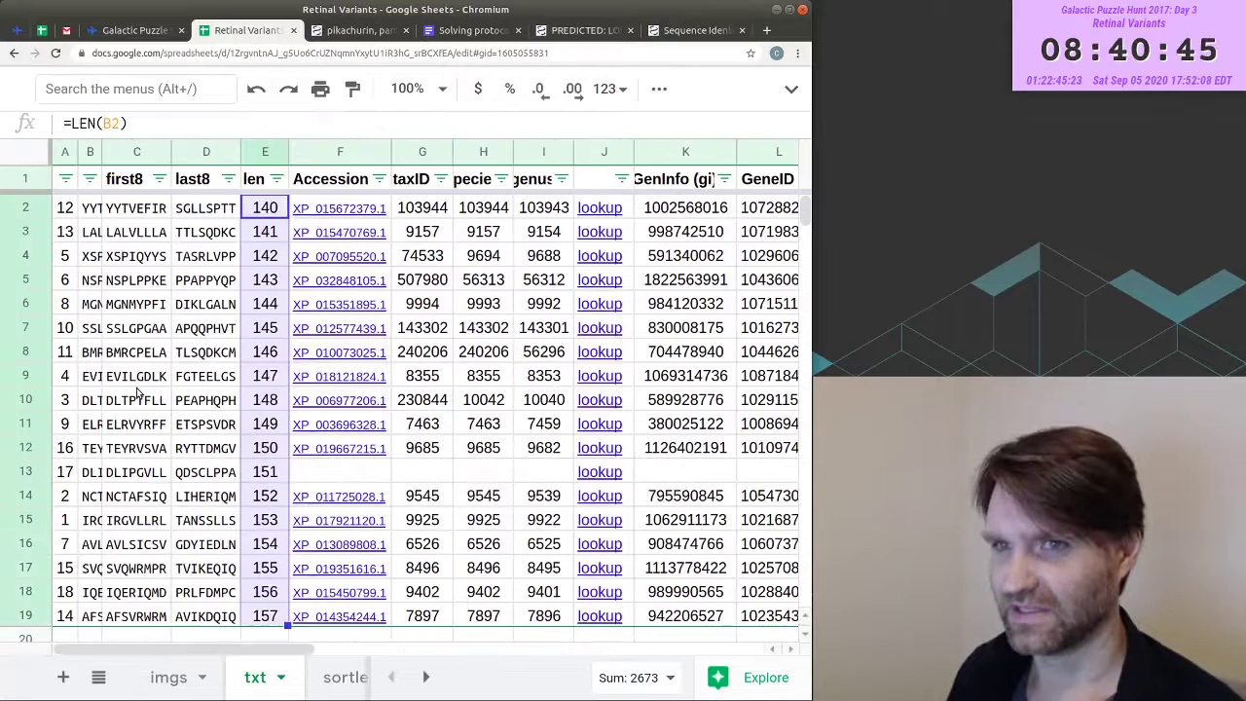
- Compare the first8 and last8 columns with the puzzle page's sequences, and look over the sheet's remaining ID, length and start columns
click(136, 207)
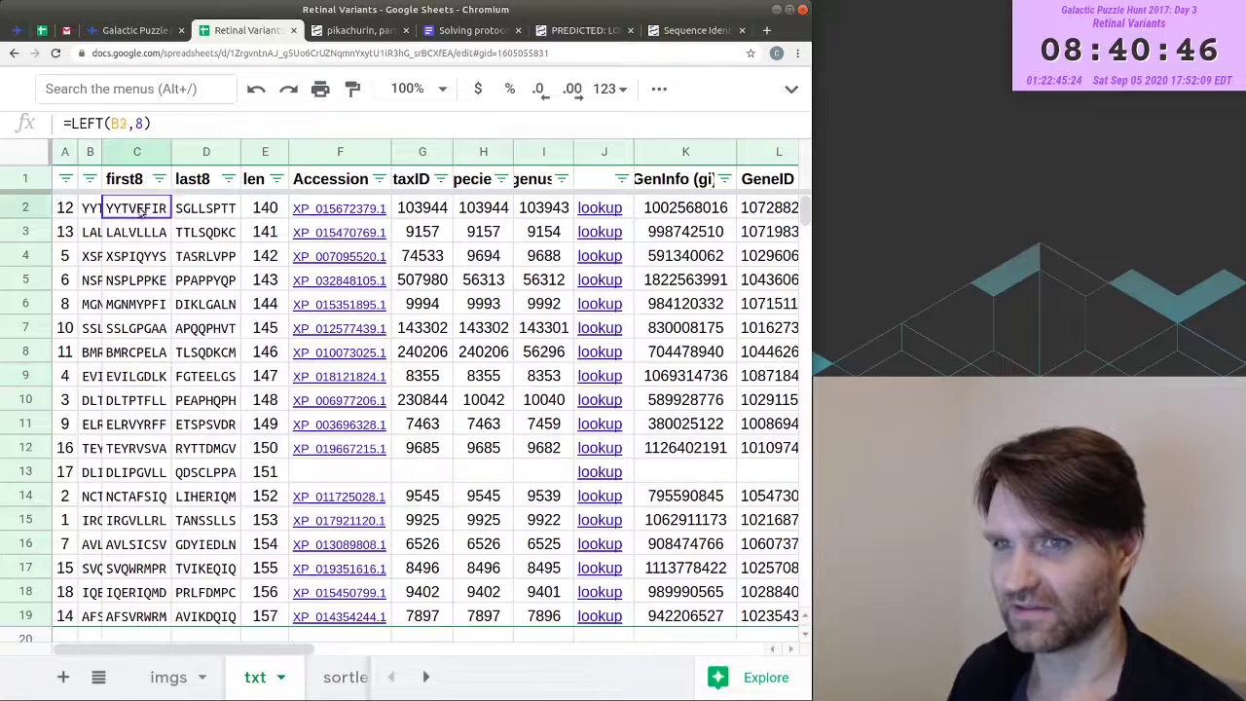
drag(136, 207, 218, 615)
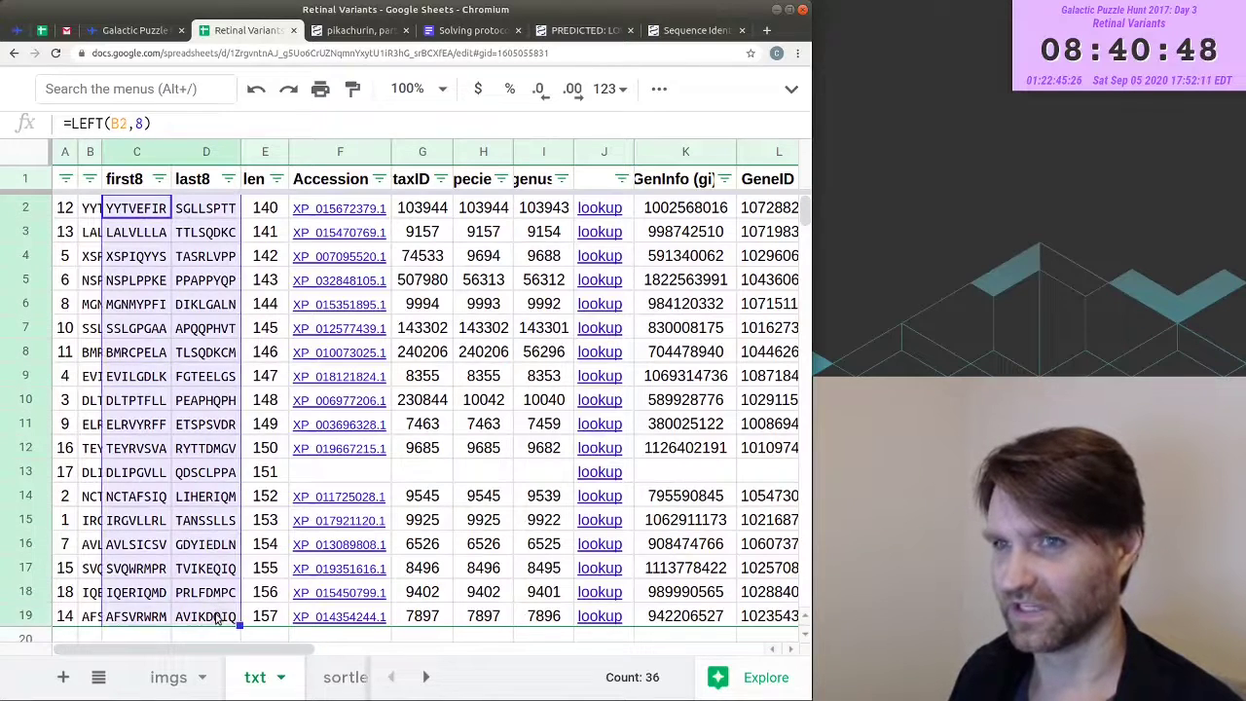
key(ctrl+Page_Up)
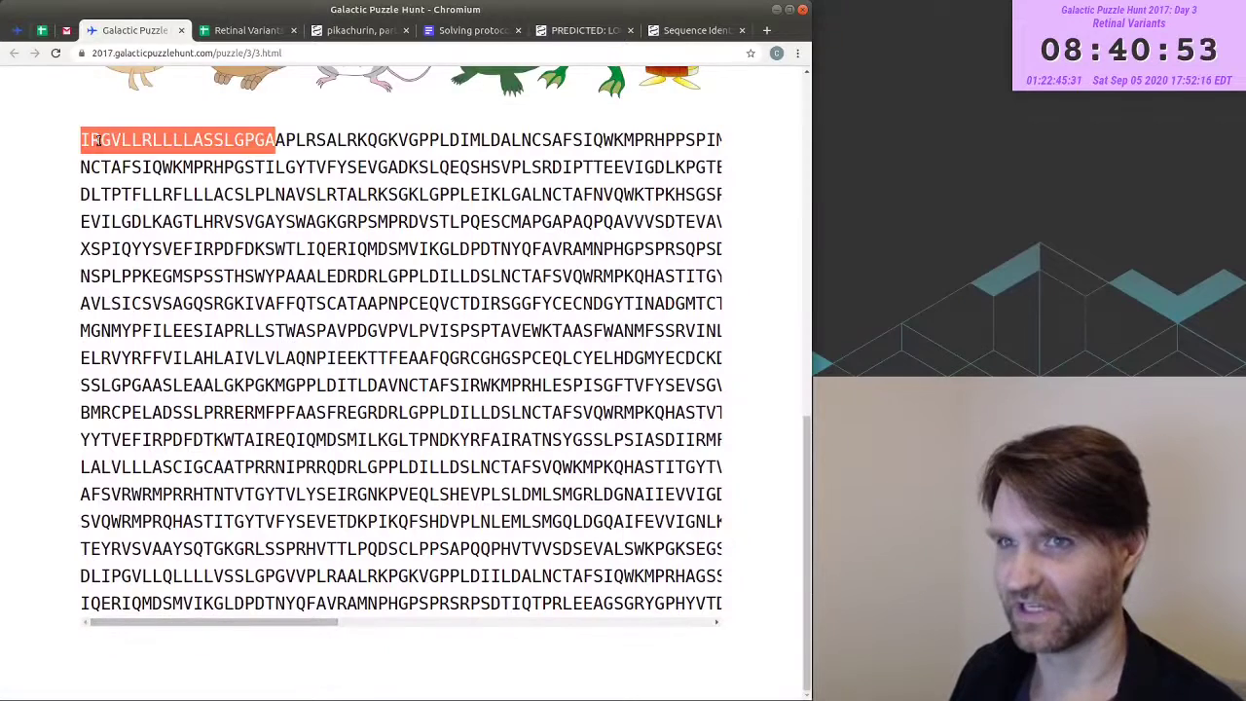
key(ctrl+Page_Down)
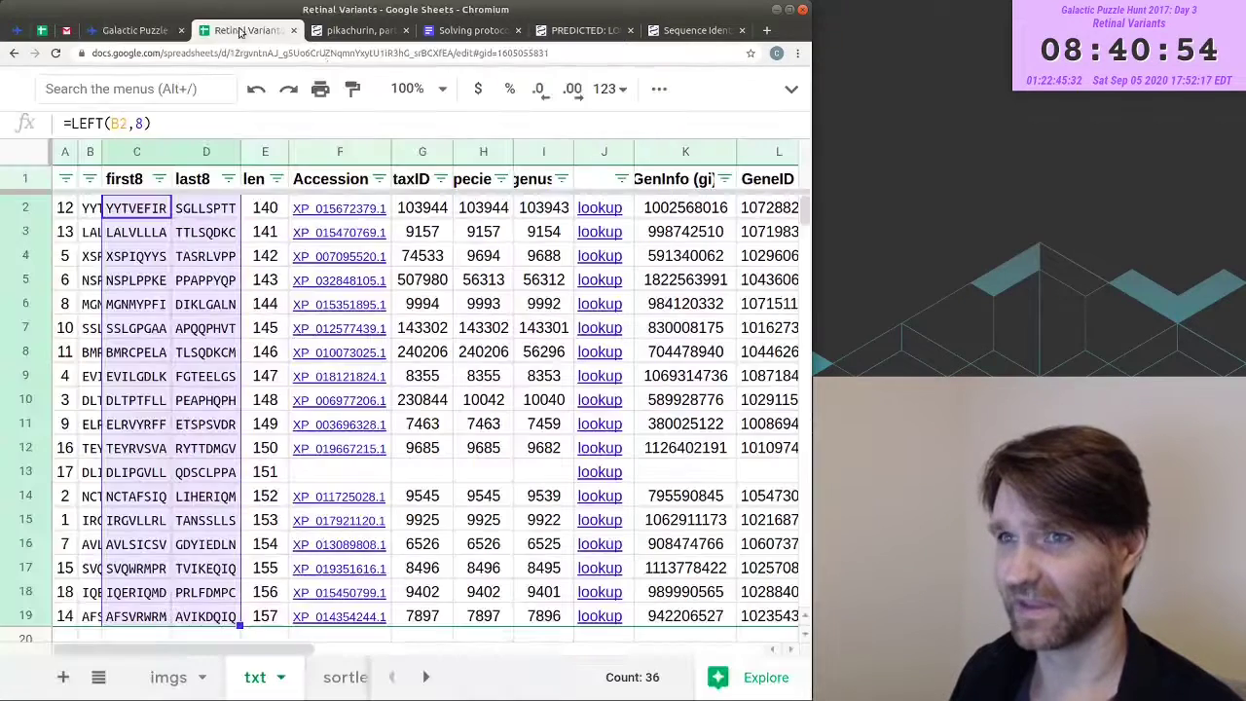
drag(204, 652, 325, 649)
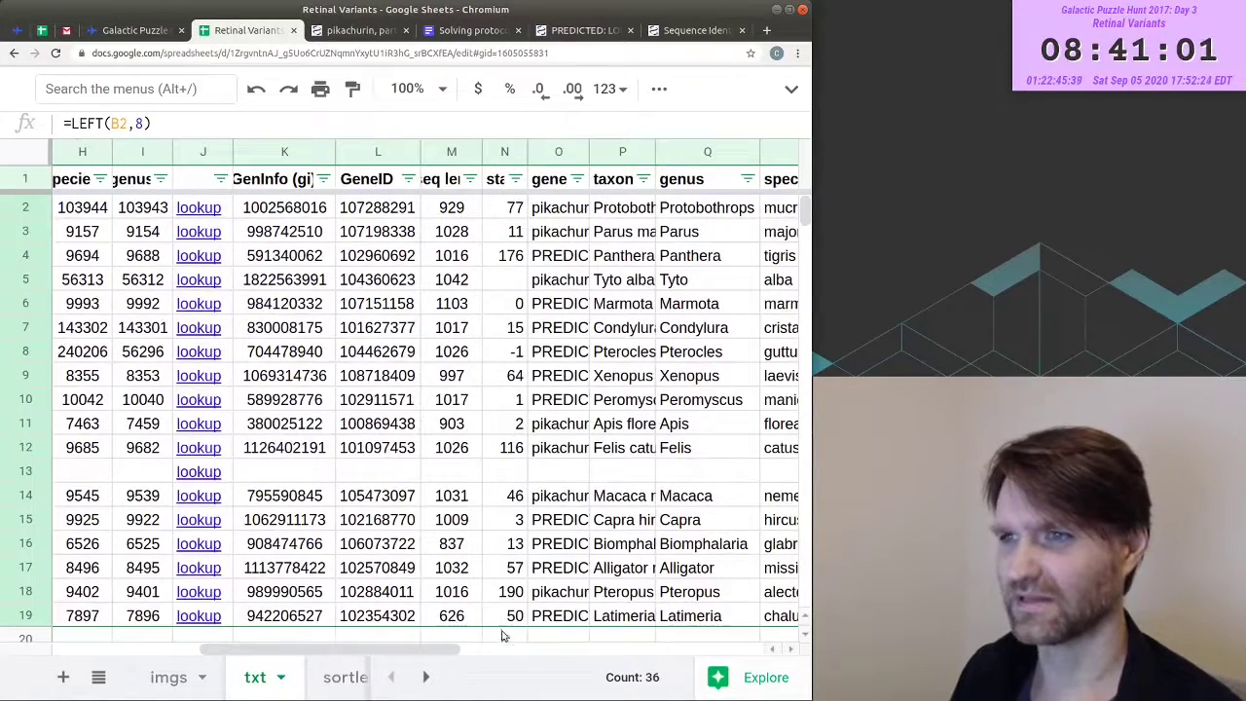
key(ctrl+z)
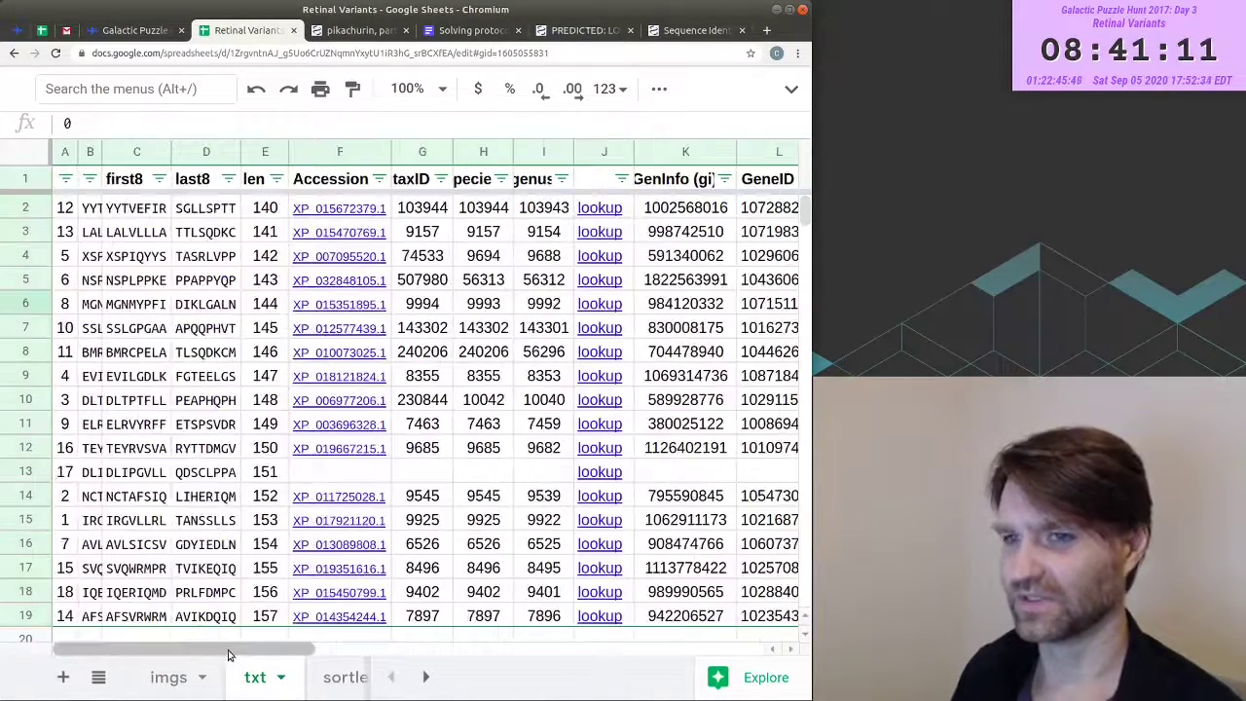
- Inspect the start values for the Marmota, Peromyscus, Apis and Panthera rows, and return to the sheet's first columns
key(ctrl+z)
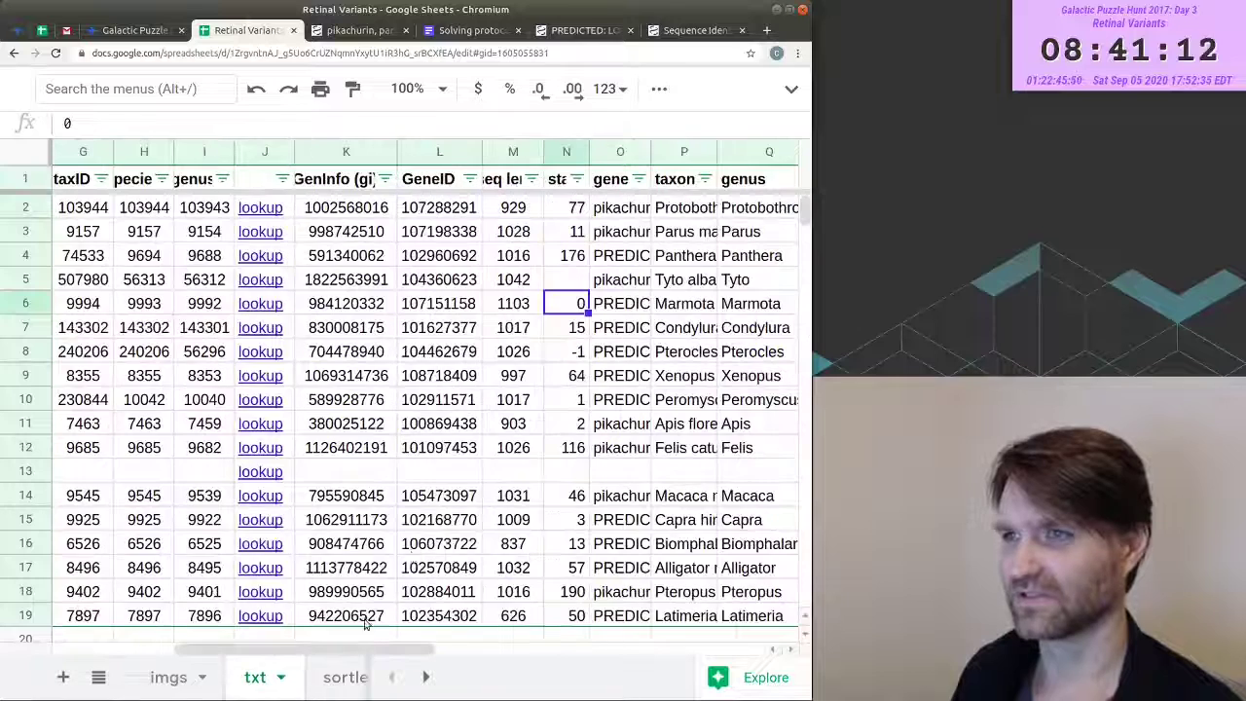
click(579, 398)
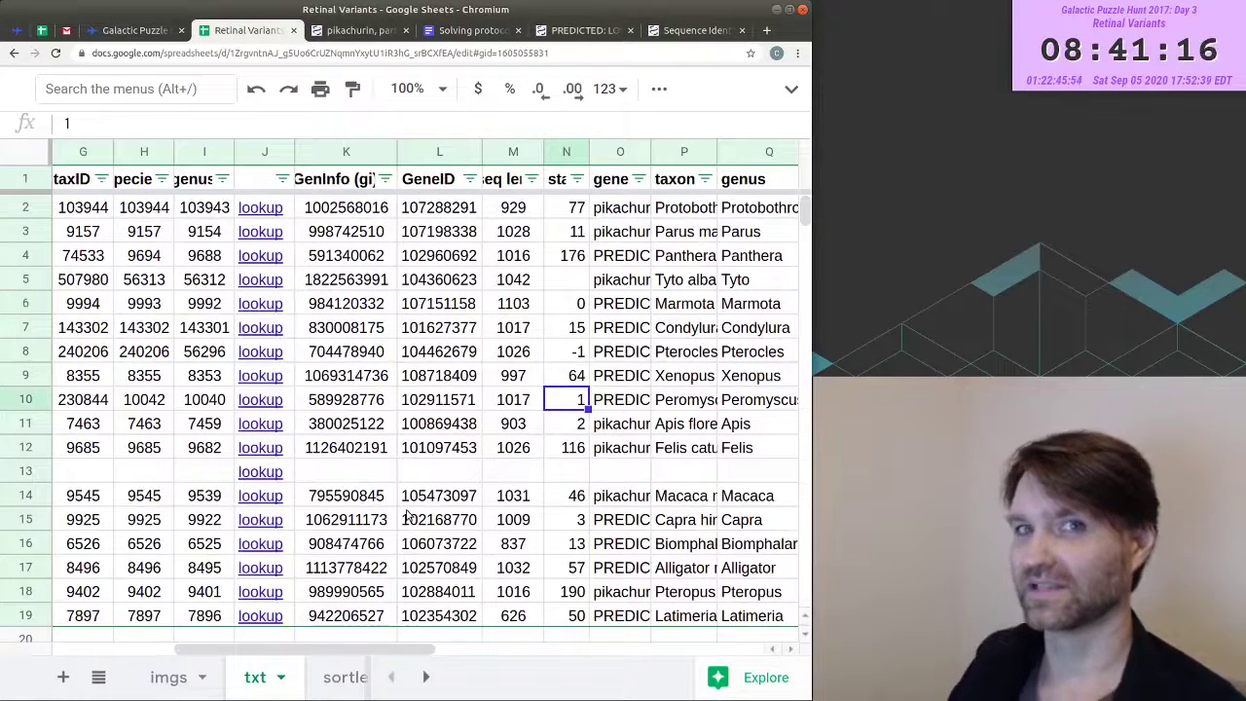
key(Down)
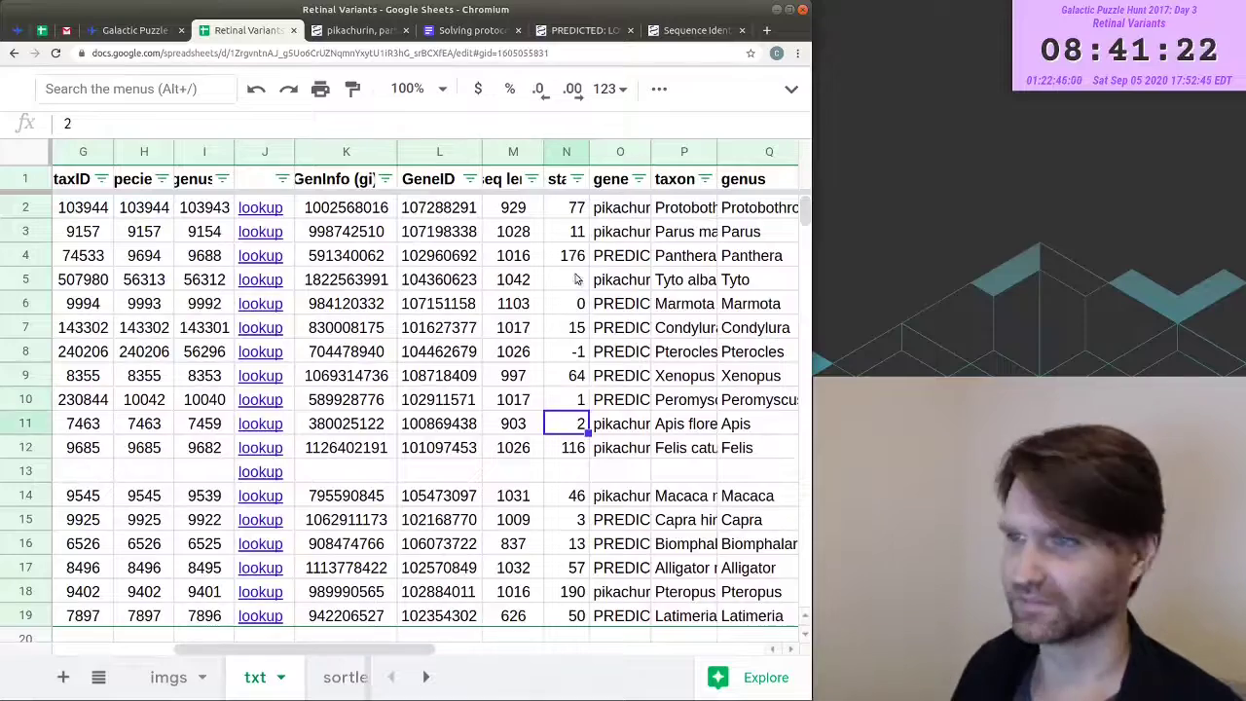
click(574, 259)
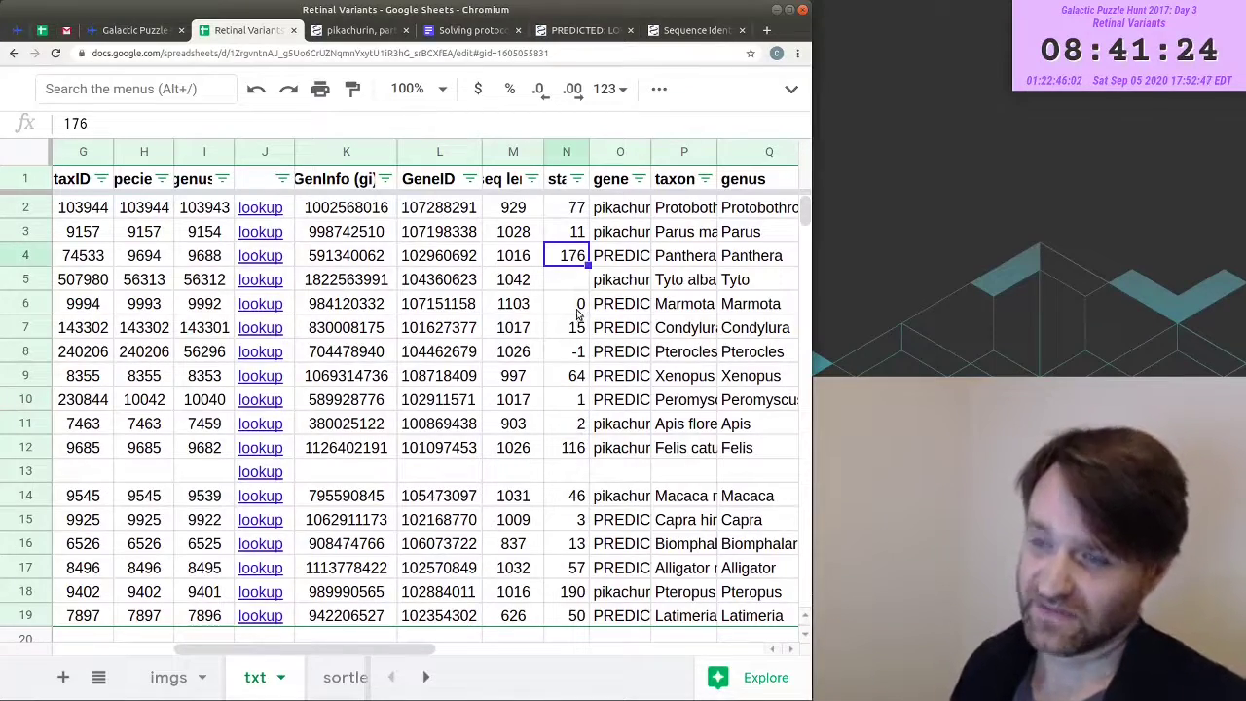
drag(288, 648, 167, 646)
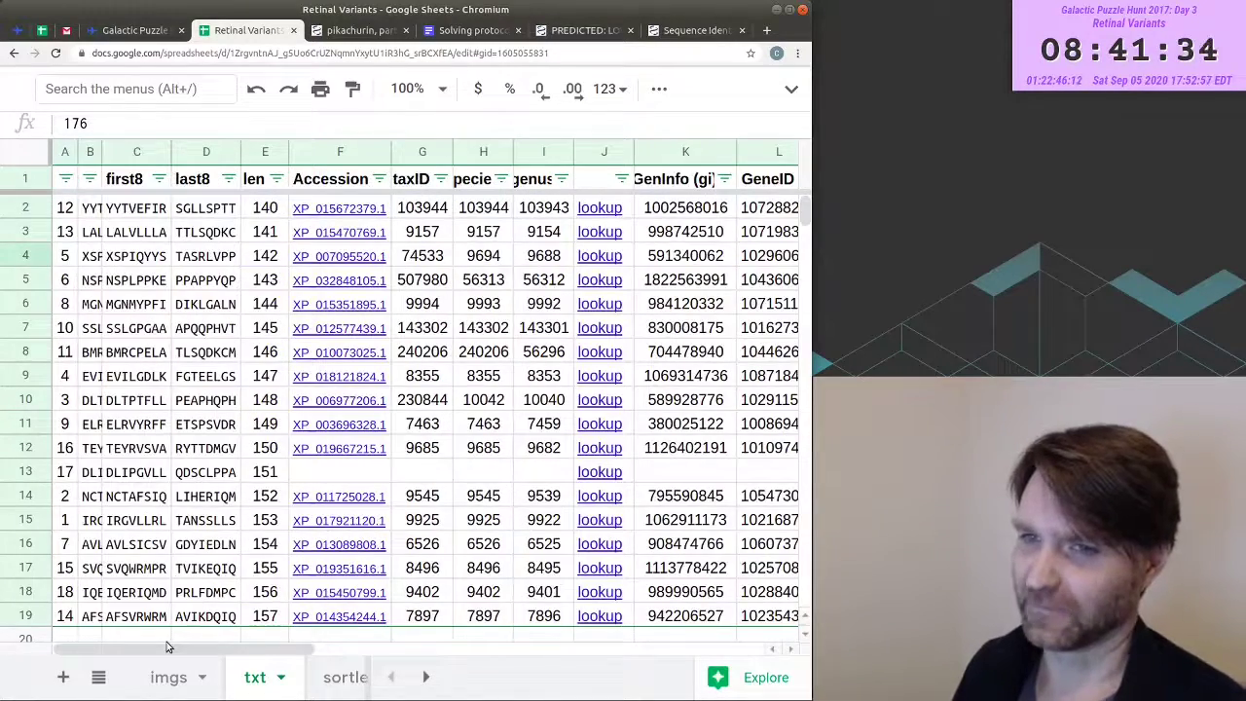
- Look over the full list of protein sequences on the puzzle page, and highlight the taxID values in rows 2 to 19 of the sheet
key(ctrl+shift+Tab)
drag(288, 141, 280, 627)
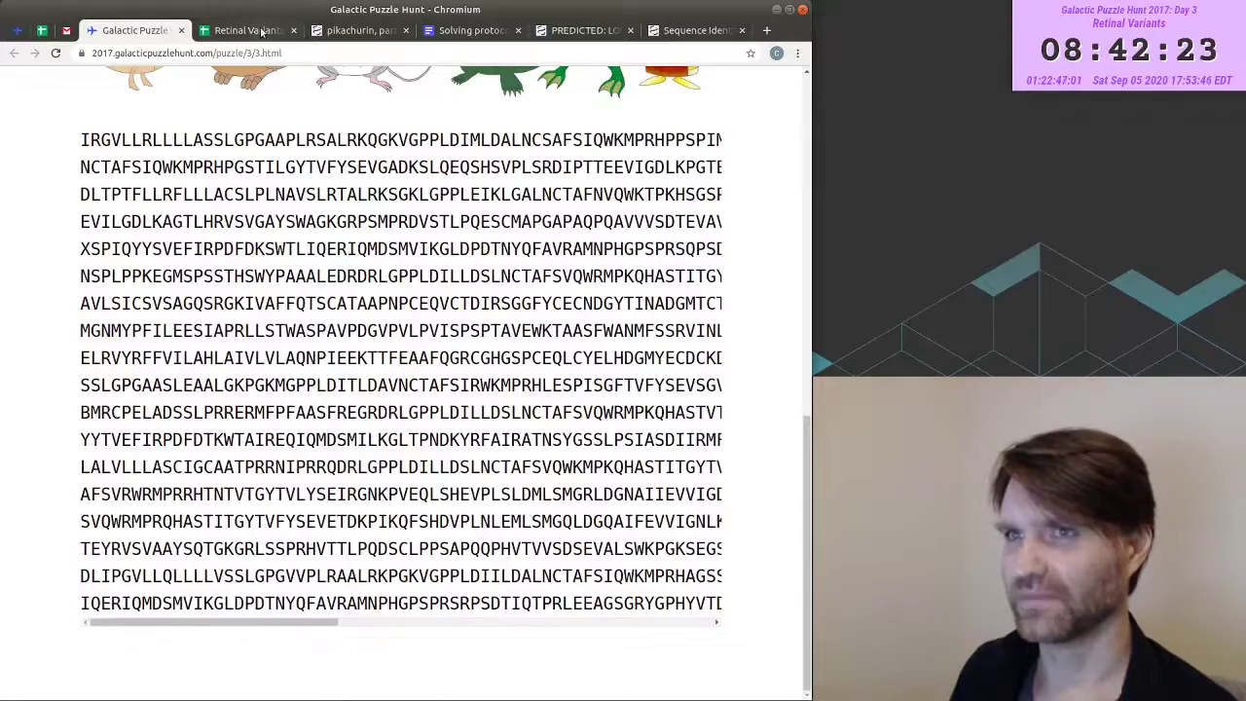
click(261, 30)
drag(416, 207, 421, 630)
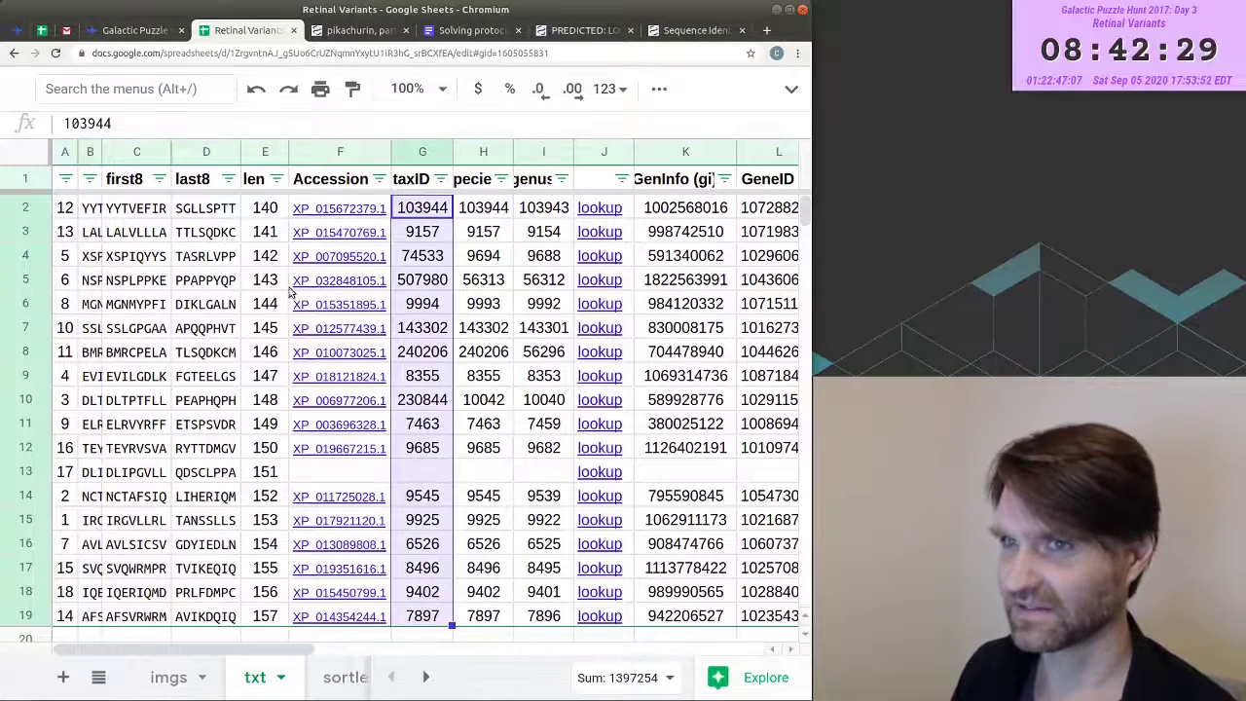
- Compare the ITGYTVF matches in the puzzle page's sequences, and inspect the sequences offset by start position in the sheet
click(141, 30)
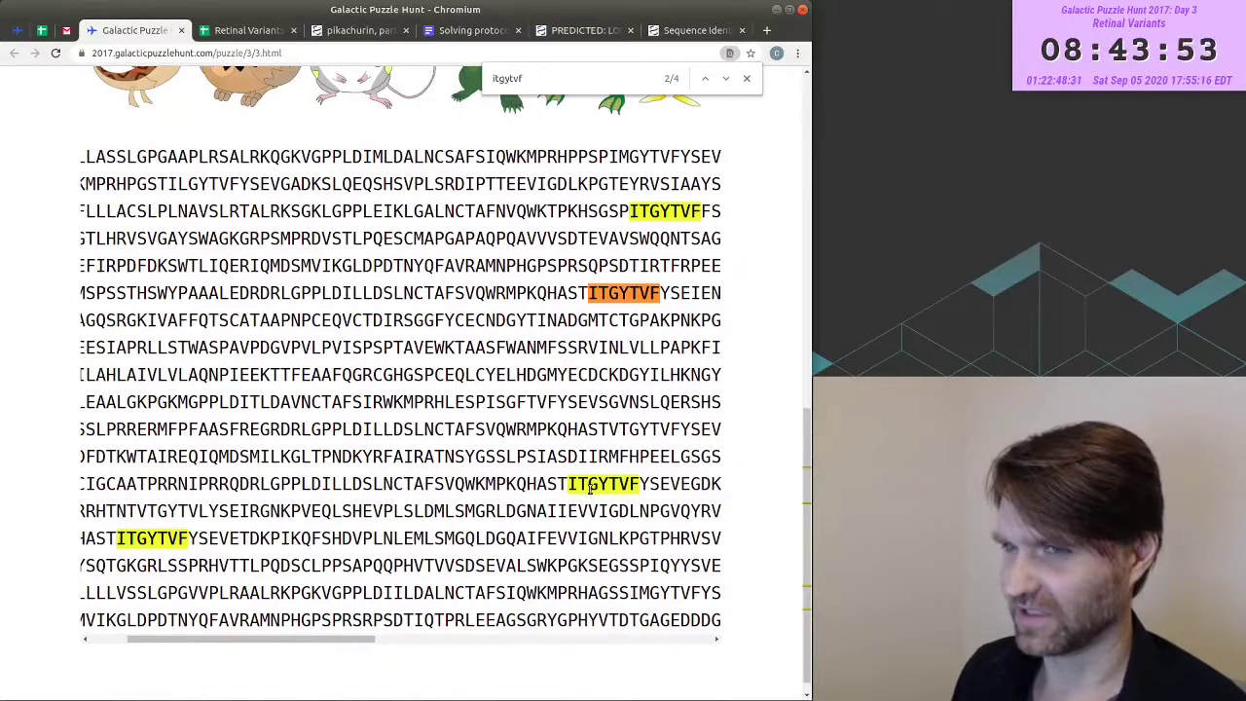
drag(213, 640, 304, 643)
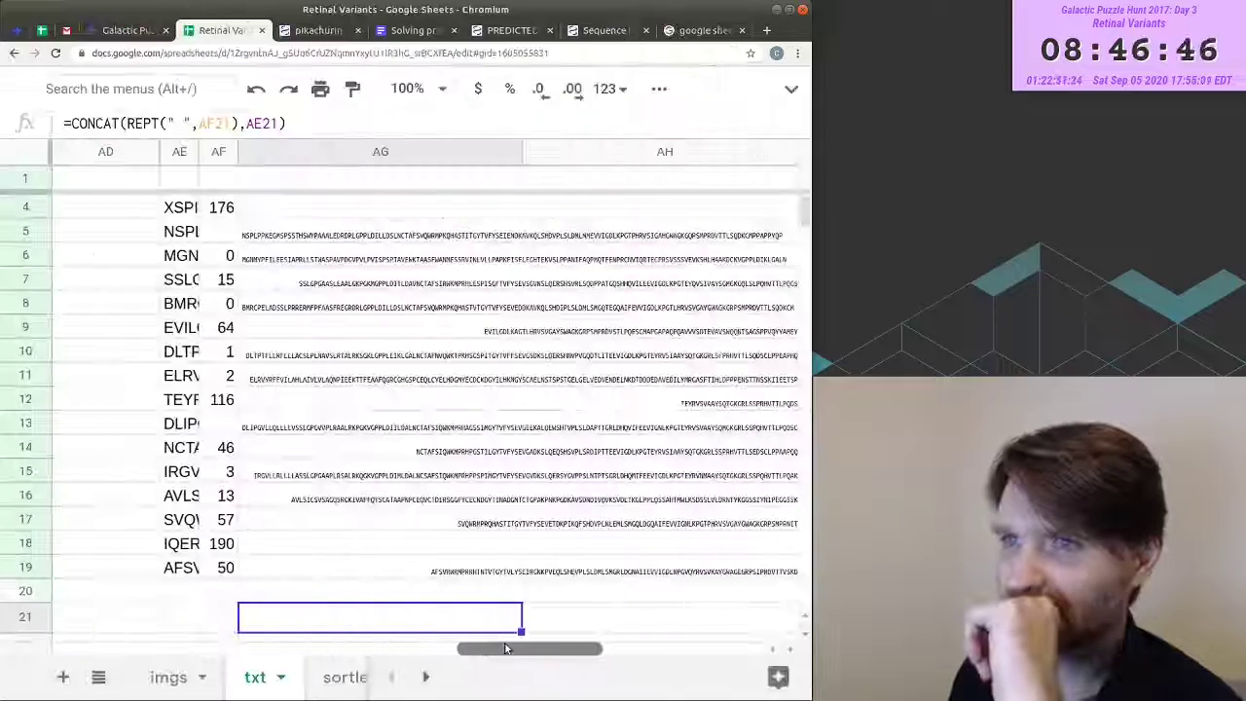
drag(509, 648, 540, 642)
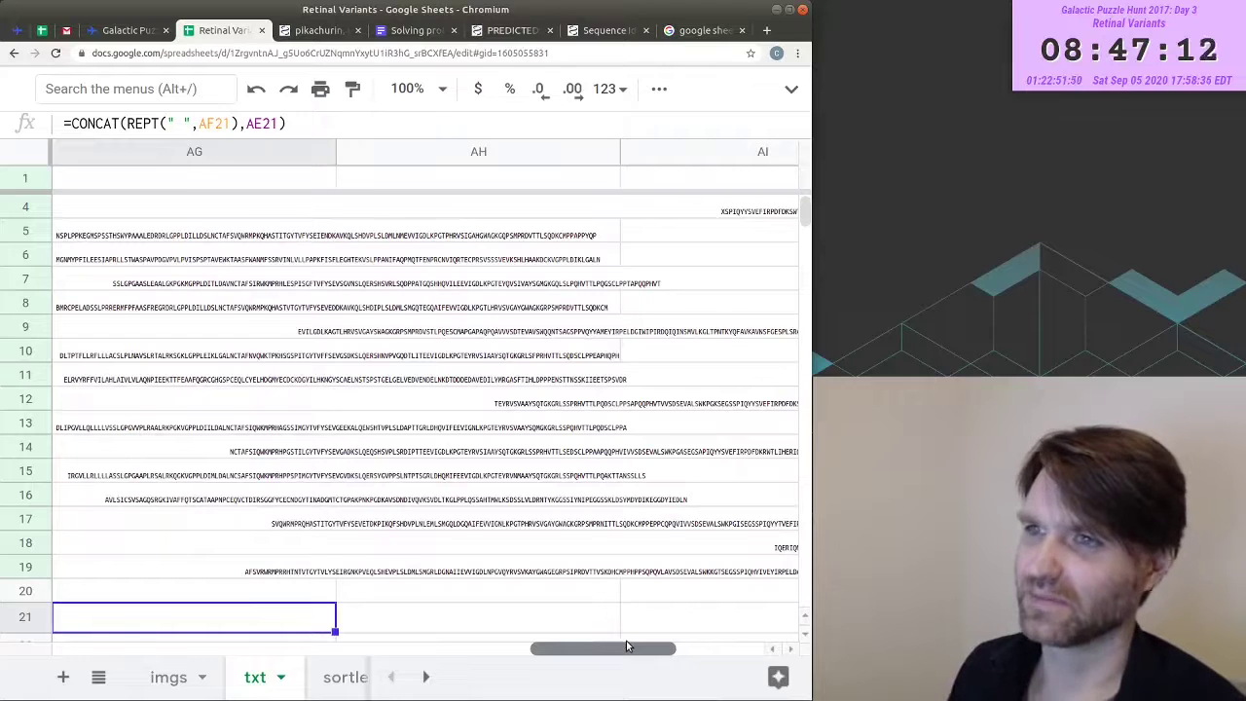
drag(626, 640, 597, 643)
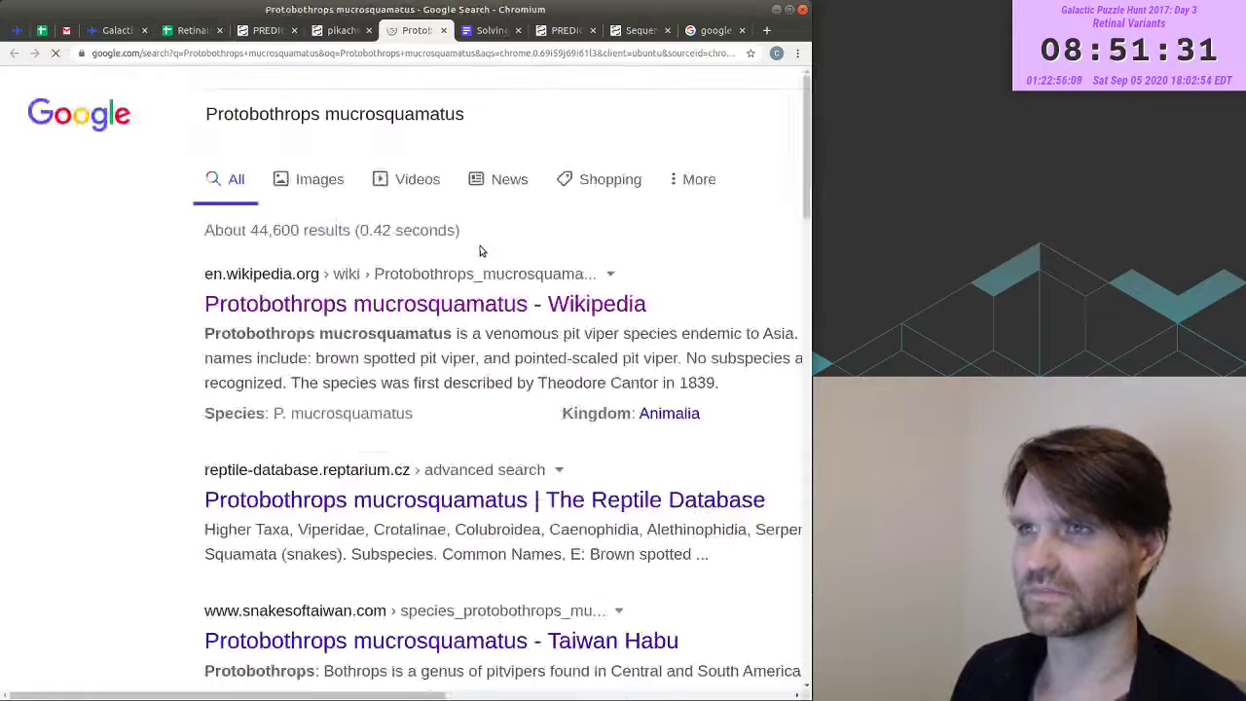
- Read the Protobothrops mucrosquamatus search result and compare the COMPLETENESS notes in its NCBI protein record and the Latimeria chalumnae one
drag(485, 334, 666, 336)
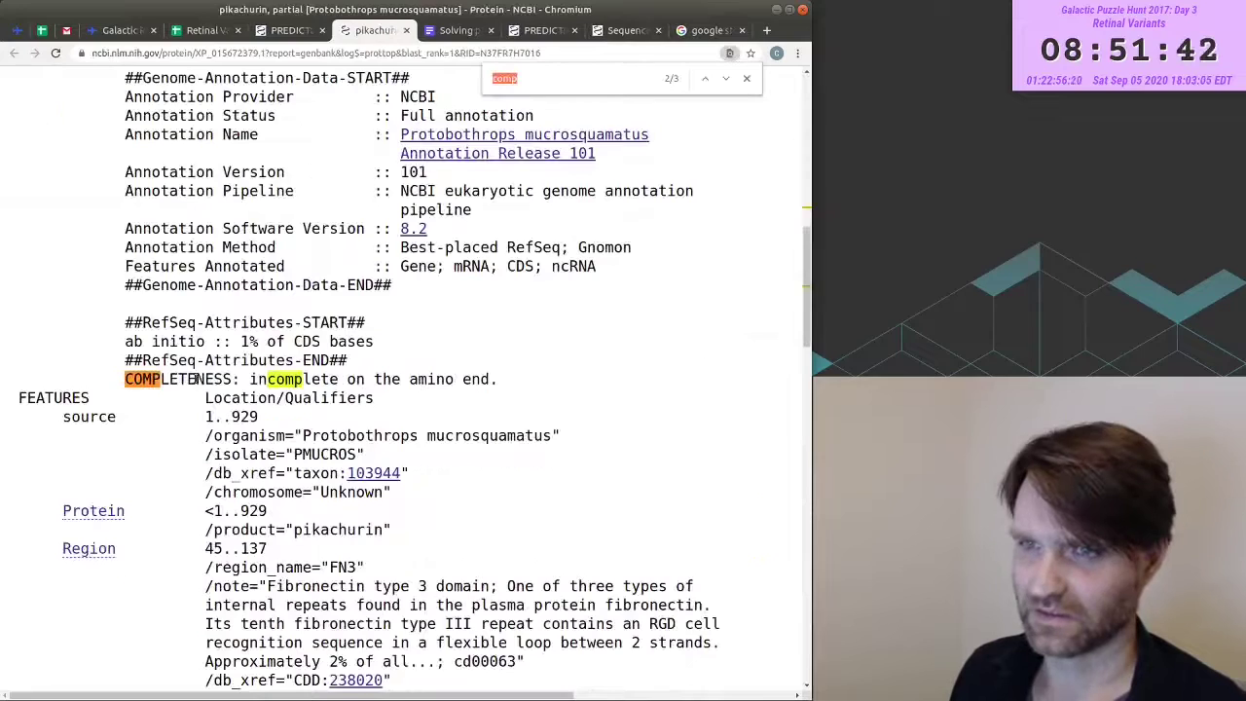
drag(122, 379, 535, 388)
click(535, 387)
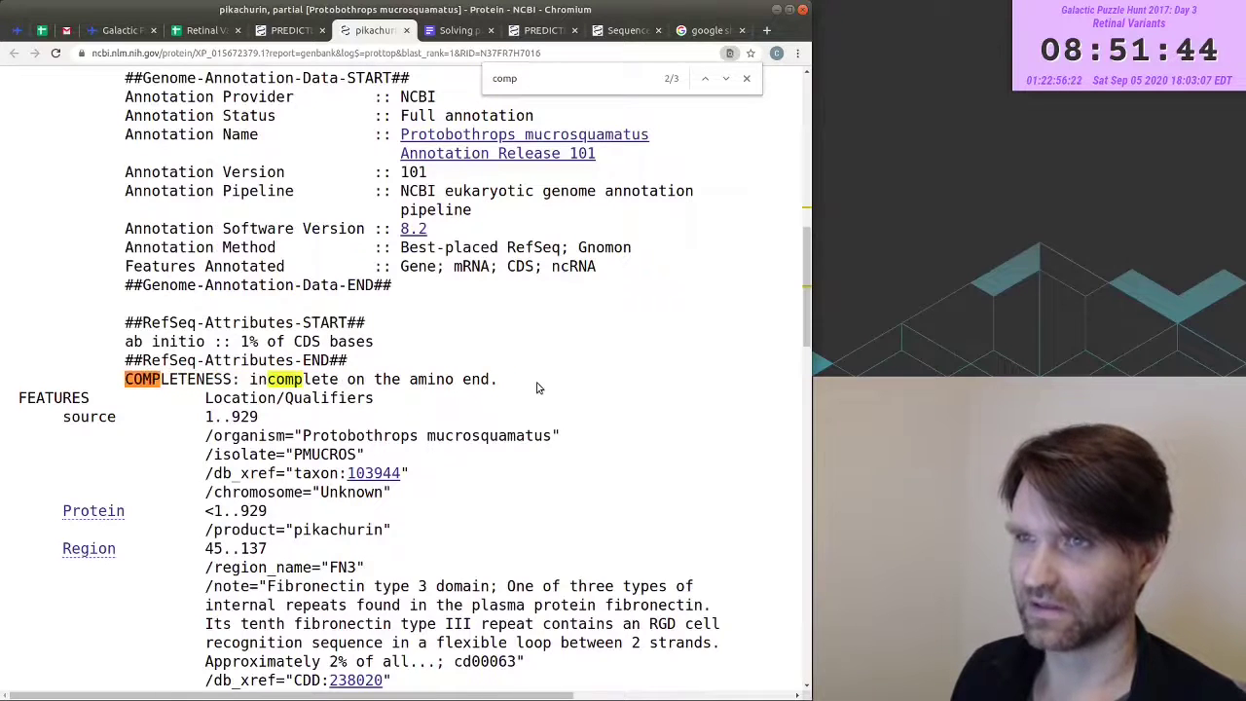
key(ctrl+Page_Up)
scroll(539, 308, up, 3)
scroll(538, 307, down, 2)
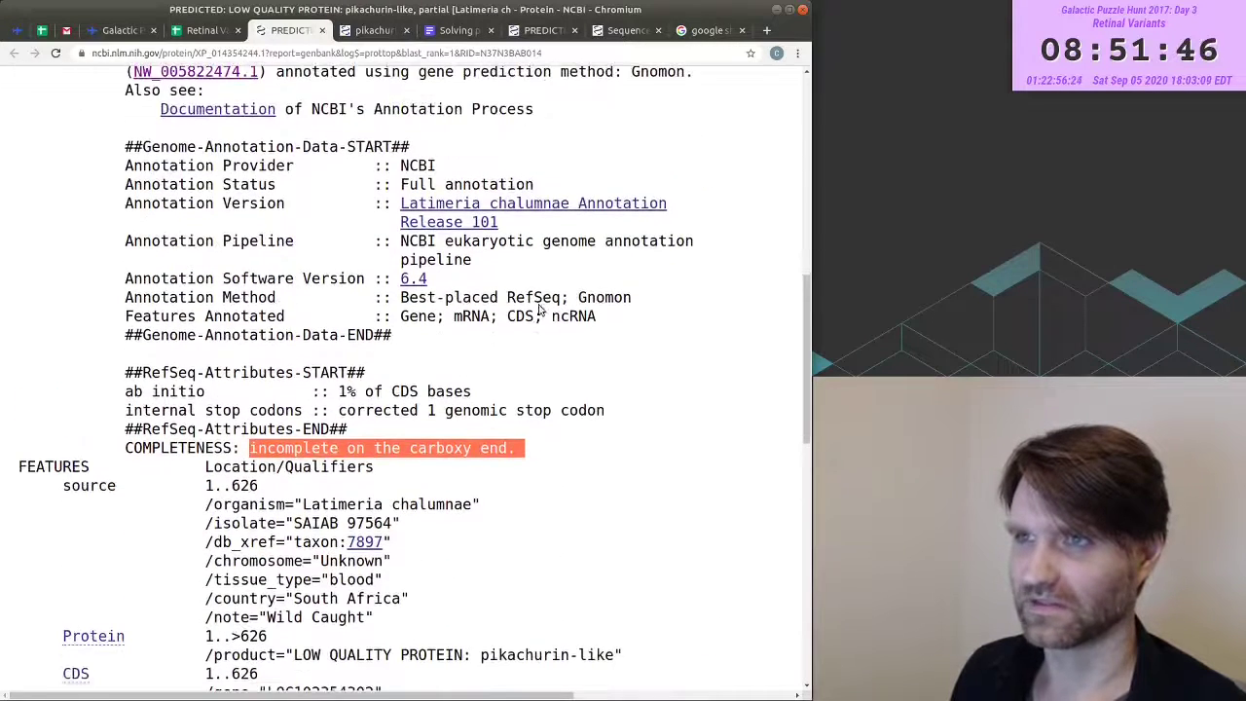
click(168, 447)
drag(125, 447, 527, 450)
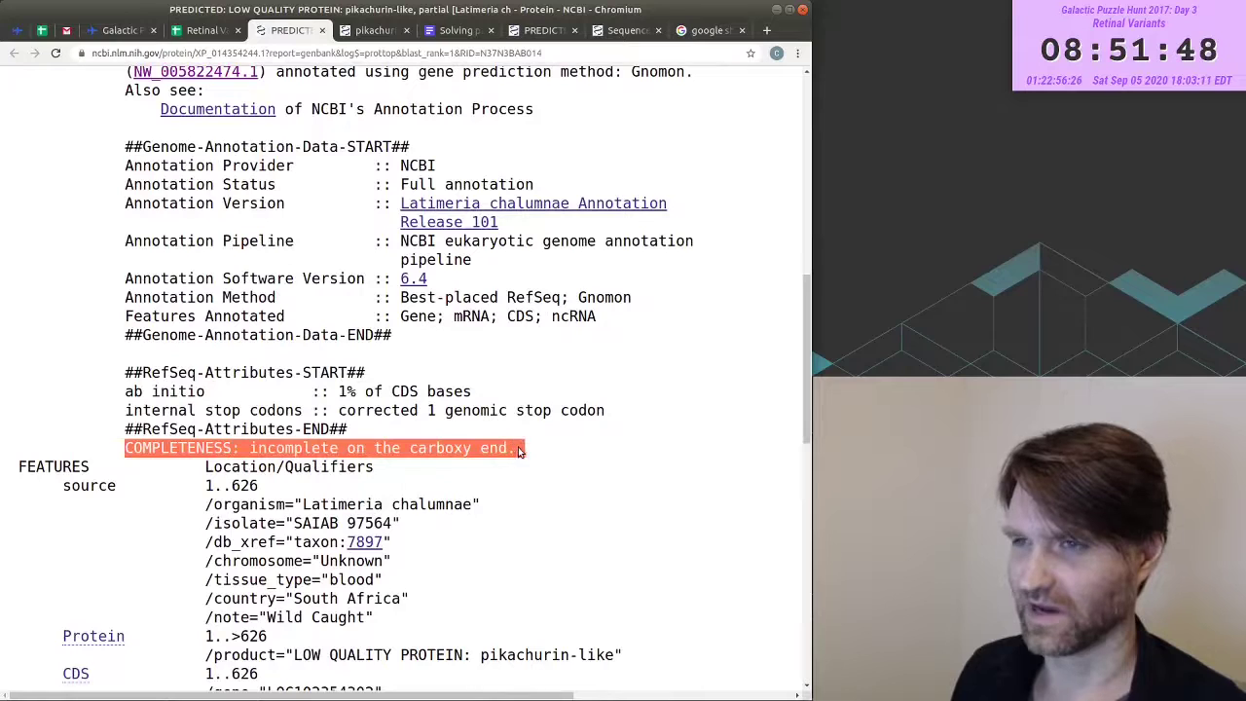
click(527, 450)
- Highlight rows 2 and 19 of the Retinal Variants sheet to match the two NCBI records, and look over their IDs
key(ctrl+Page_Up)
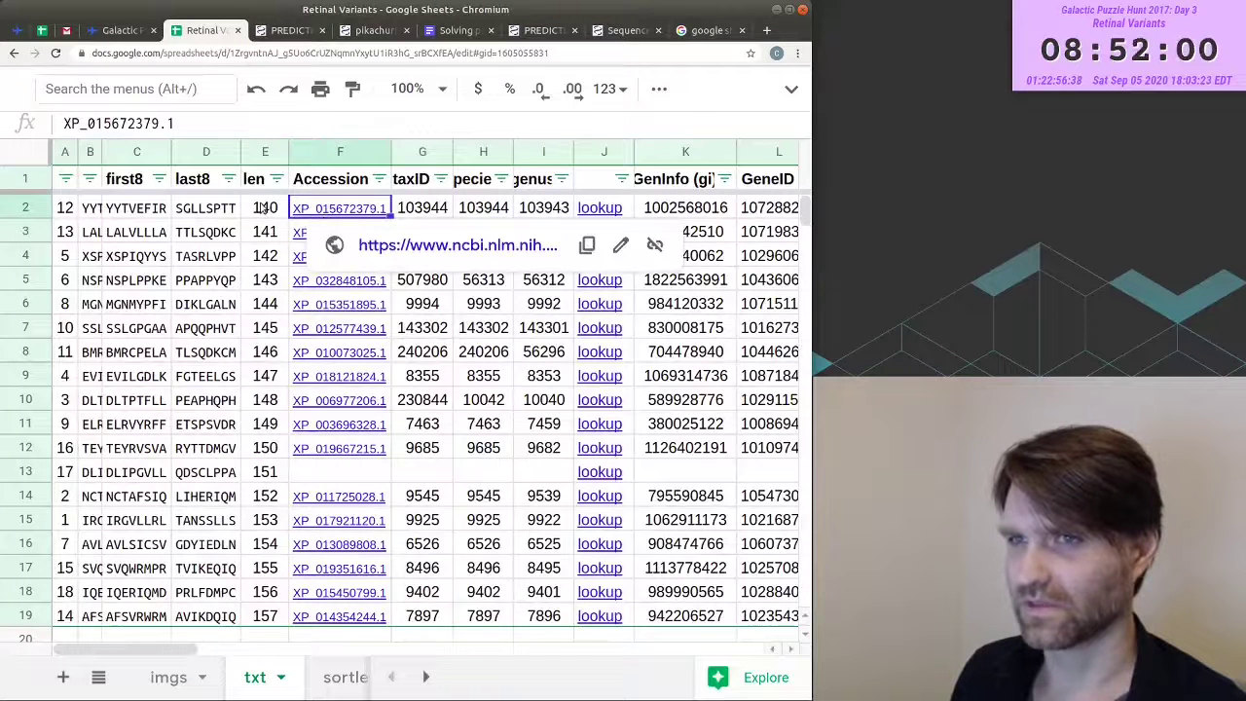
click(20, 207)
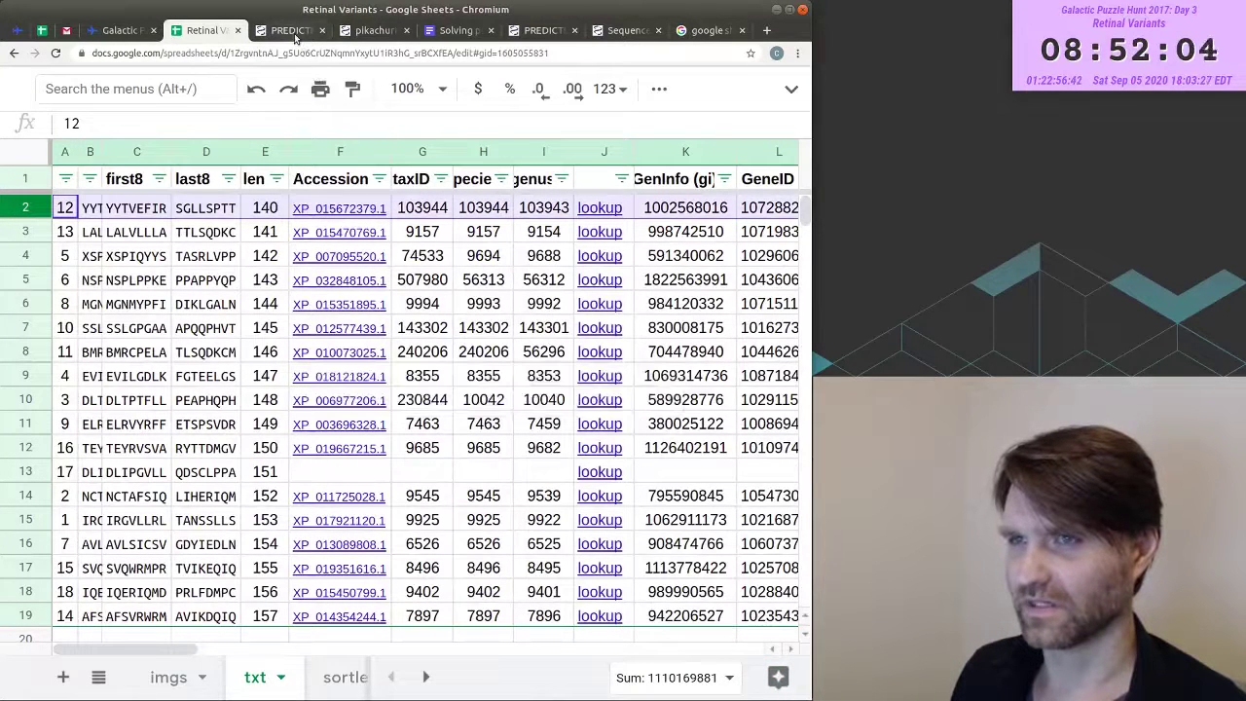
click(367, 34)
click(245, 34)
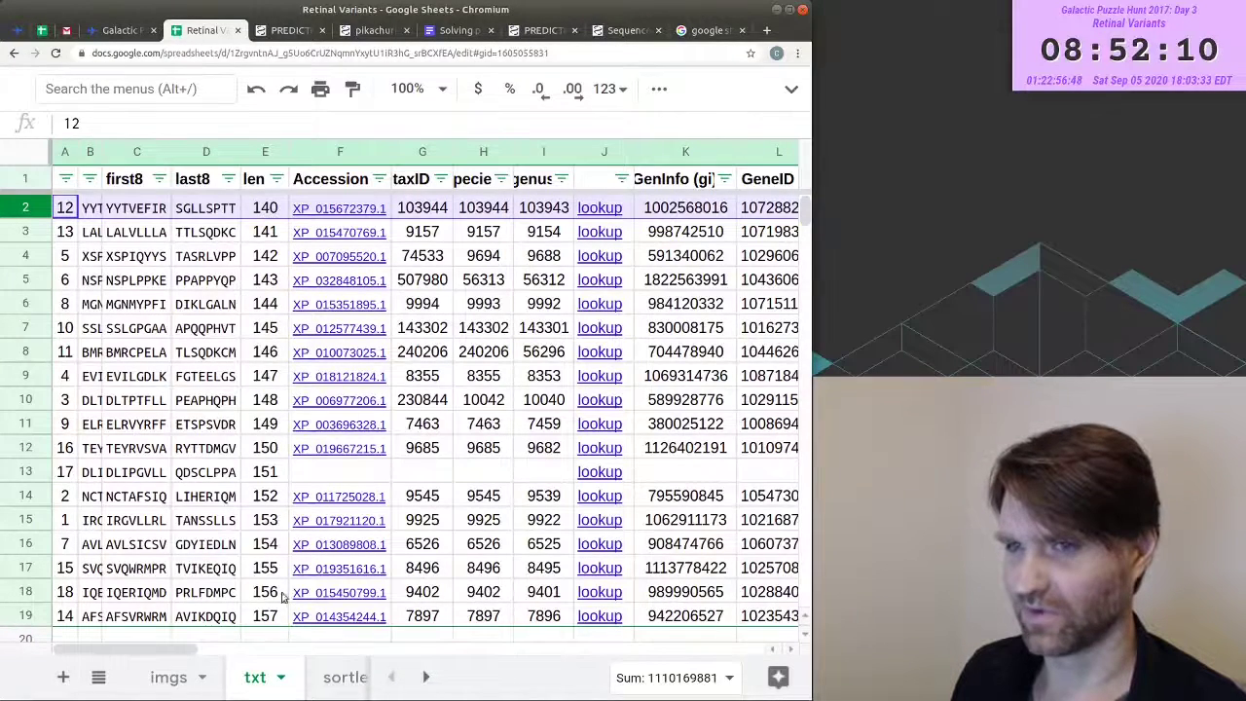
ctrl+click(27, 619)
drag(189, 650, 142, 648)
key(ctrl+Tab)
key(ctrl+shift+Tab)
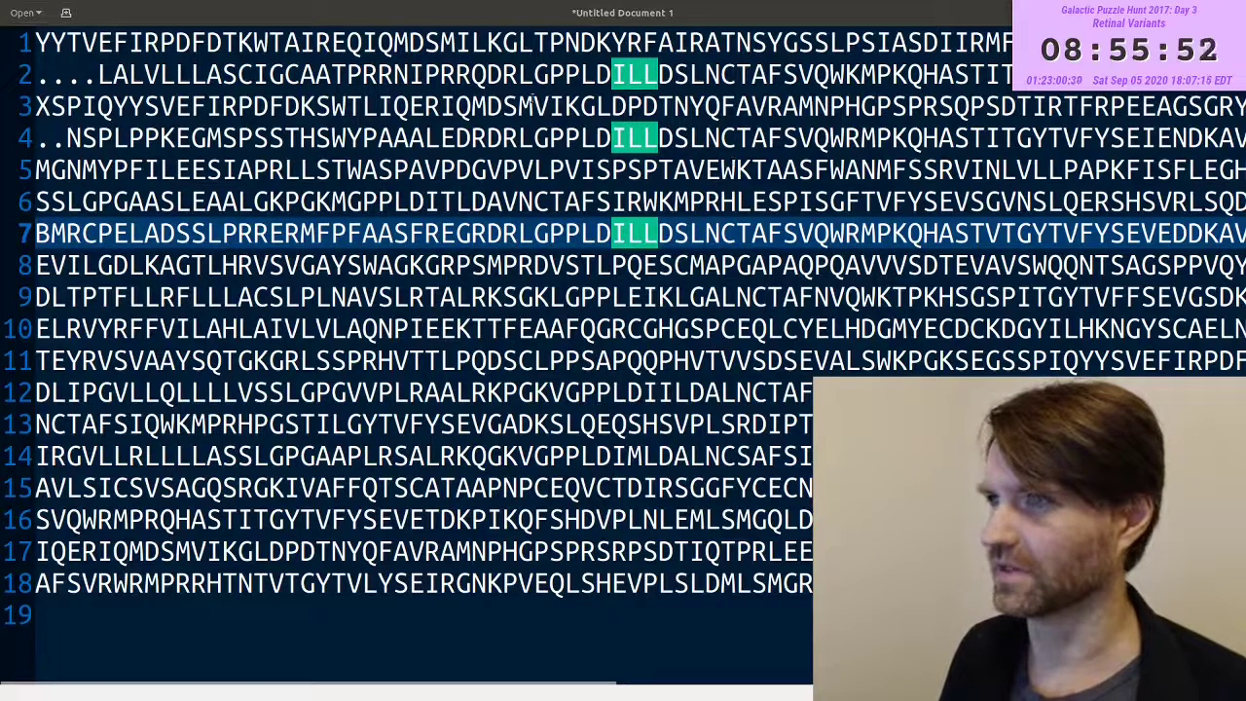
- Search the text document's sequences for PPLDILLDS and compare lines 2 and 4 around the match
click(584, 75)
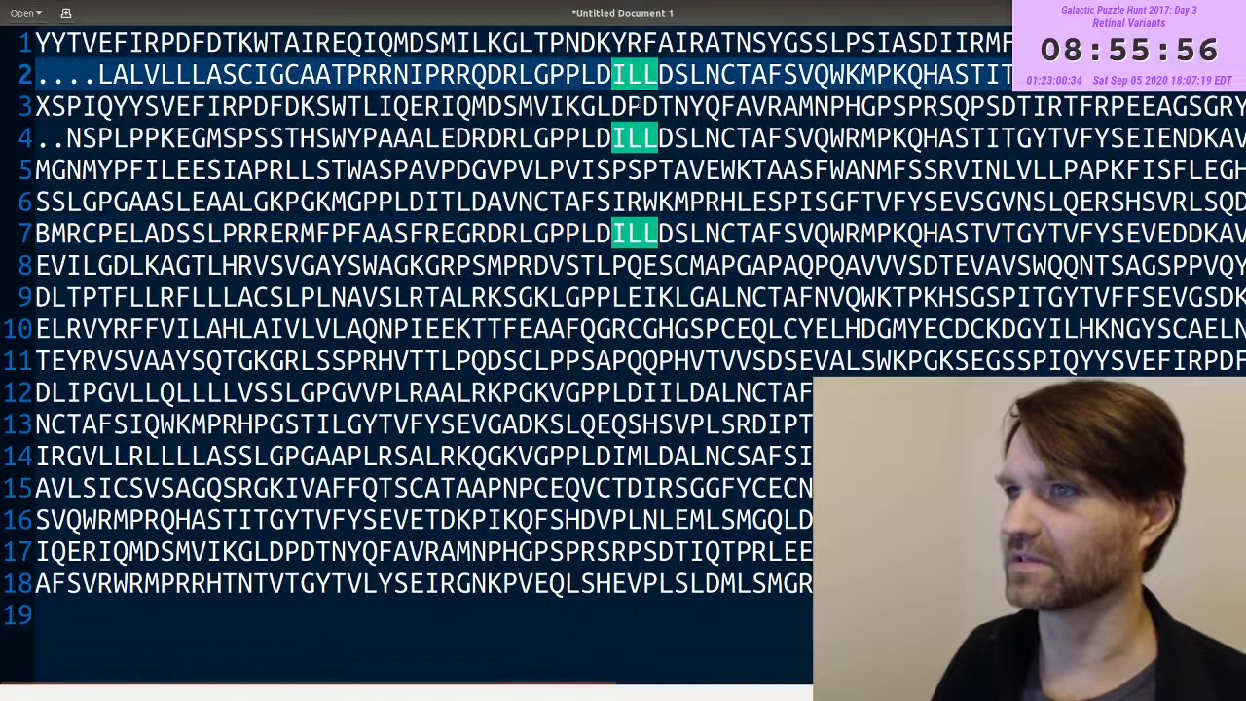
key(ctrl+f)
text(PPLDI)
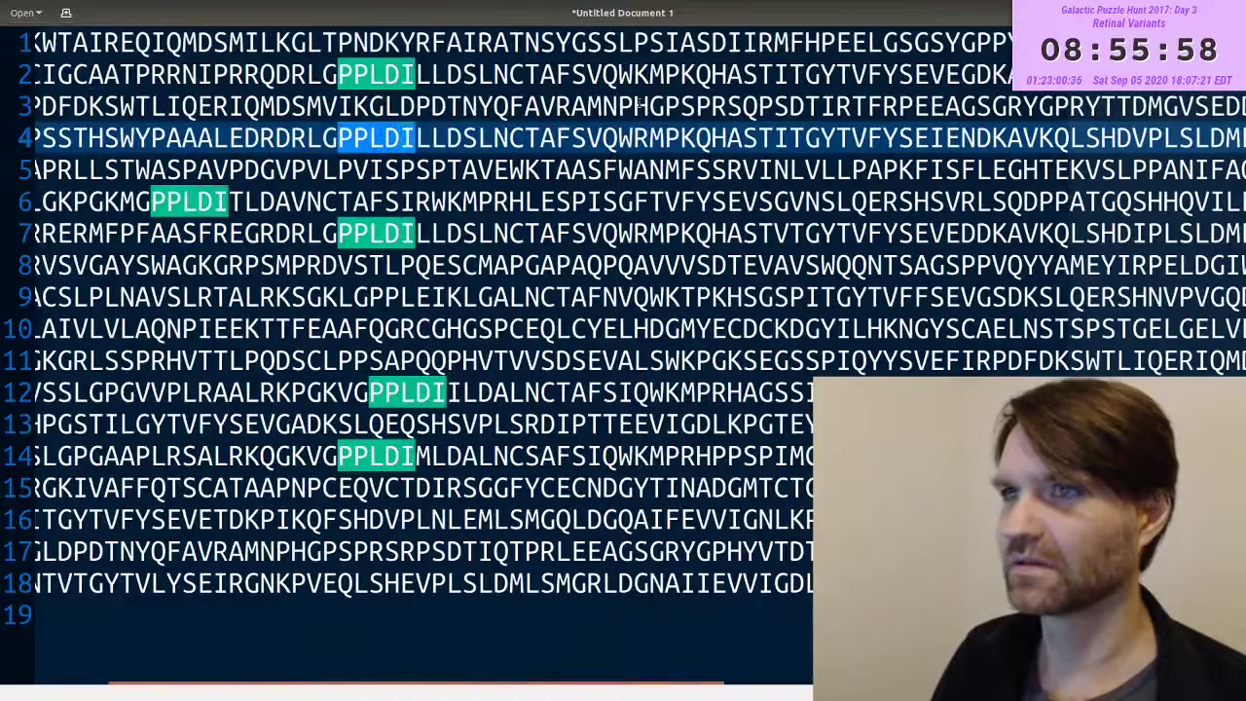
text(LLDS)
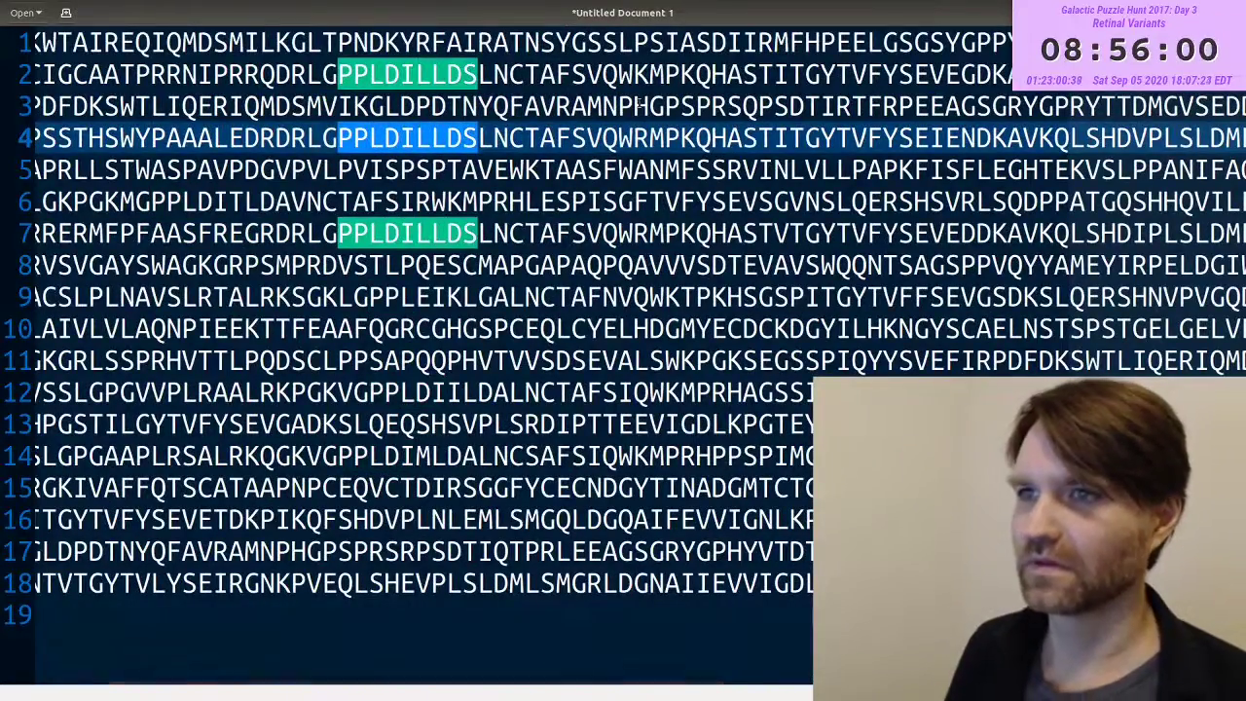
click(383, 105)
drag(505, 685, 398, 685)
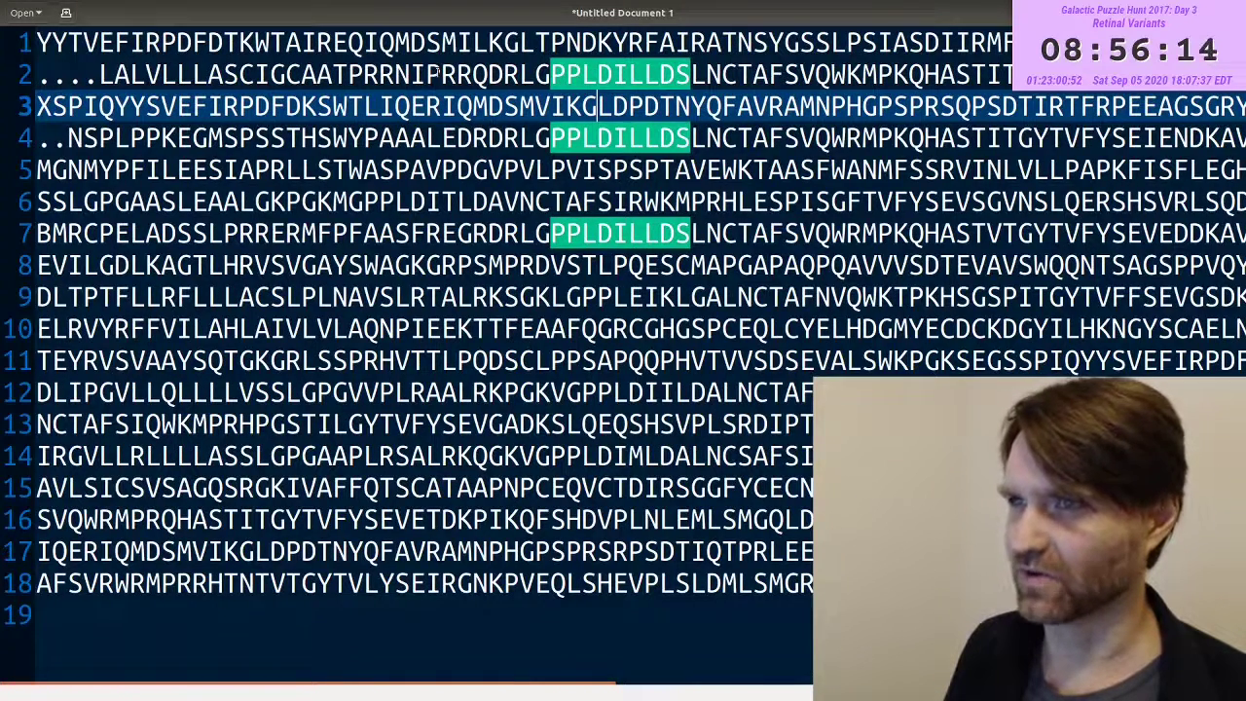
triple_click(440, 74)
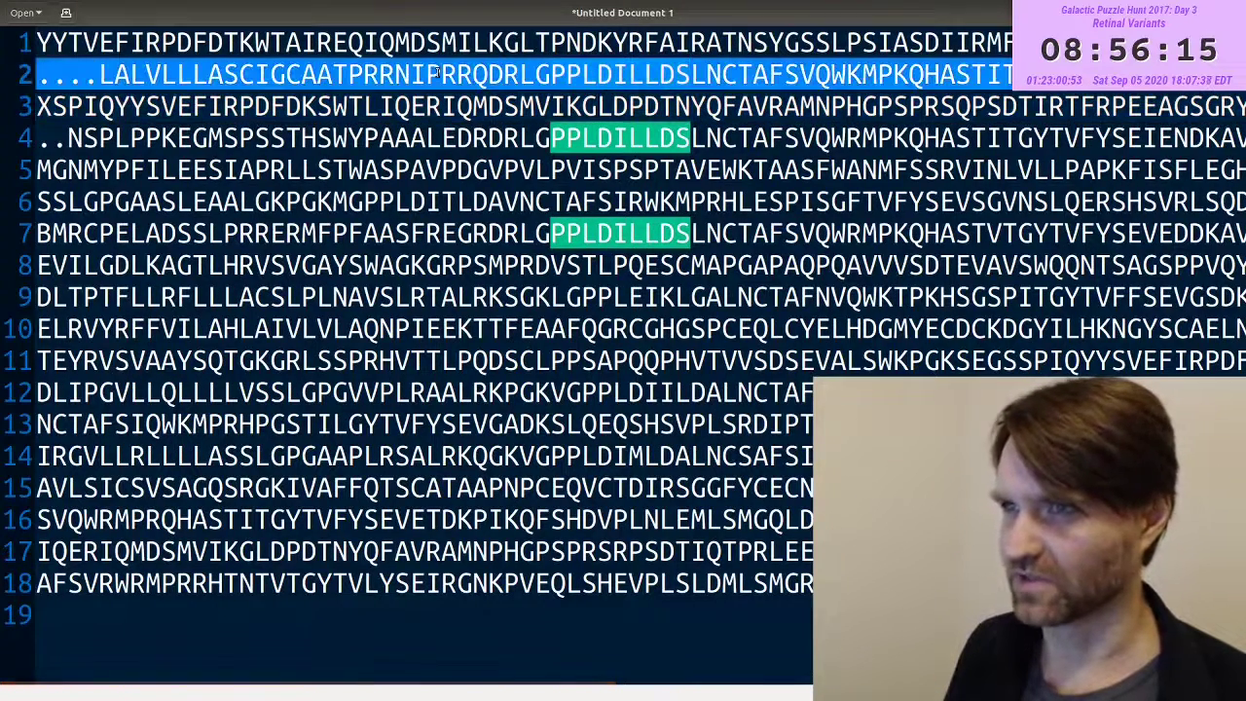
triple_click(460, 136)
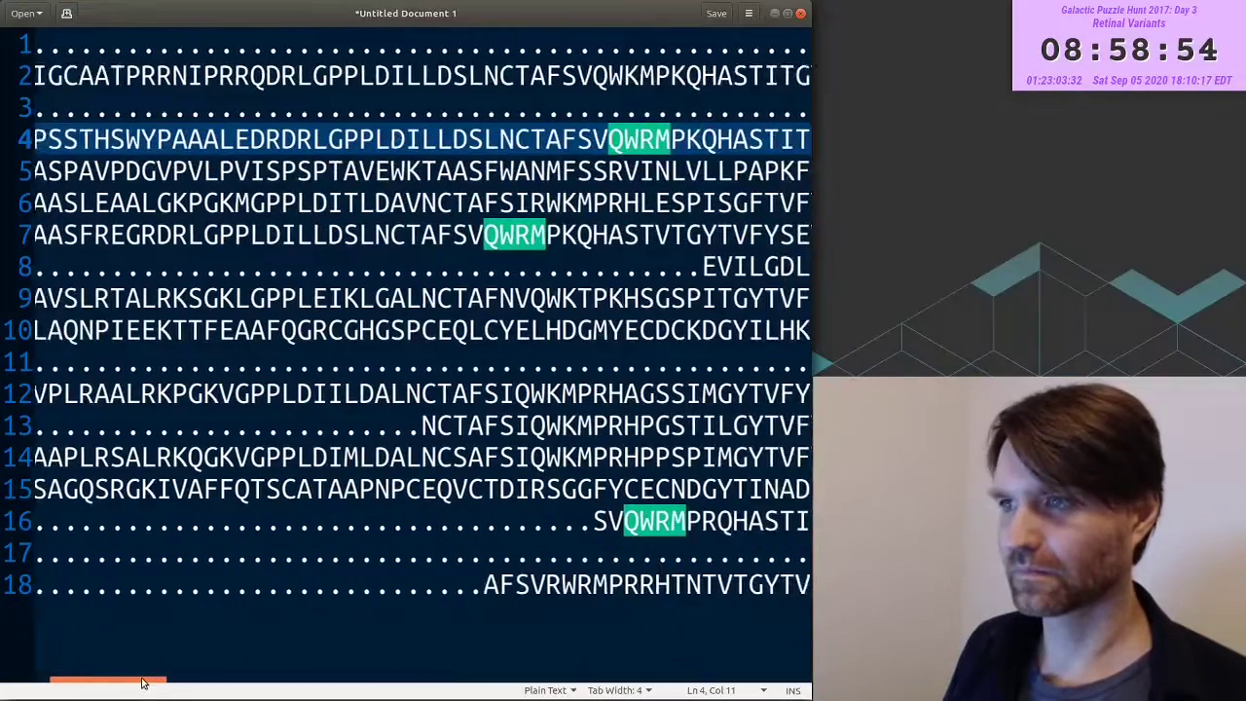
- Examine the dot-padded alignment of all 18 sequences along its length, including around the QWRM matches
scroll(141, 682, right, 1)
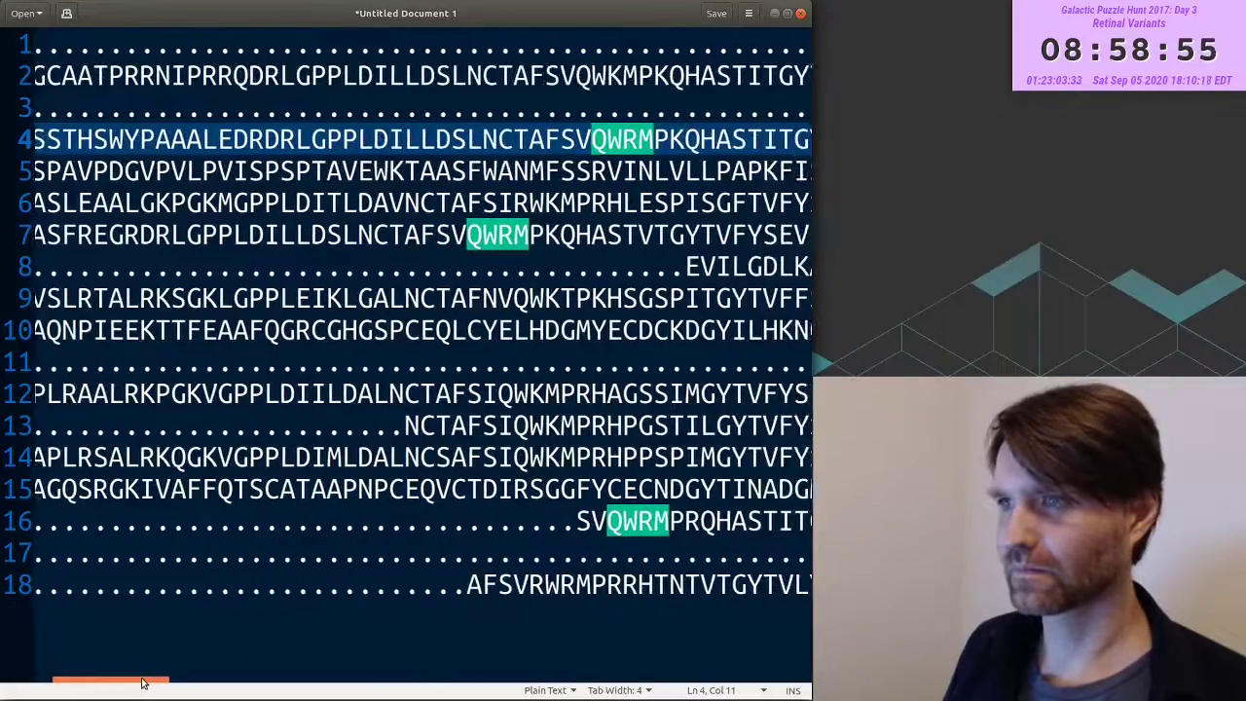
key(Right)
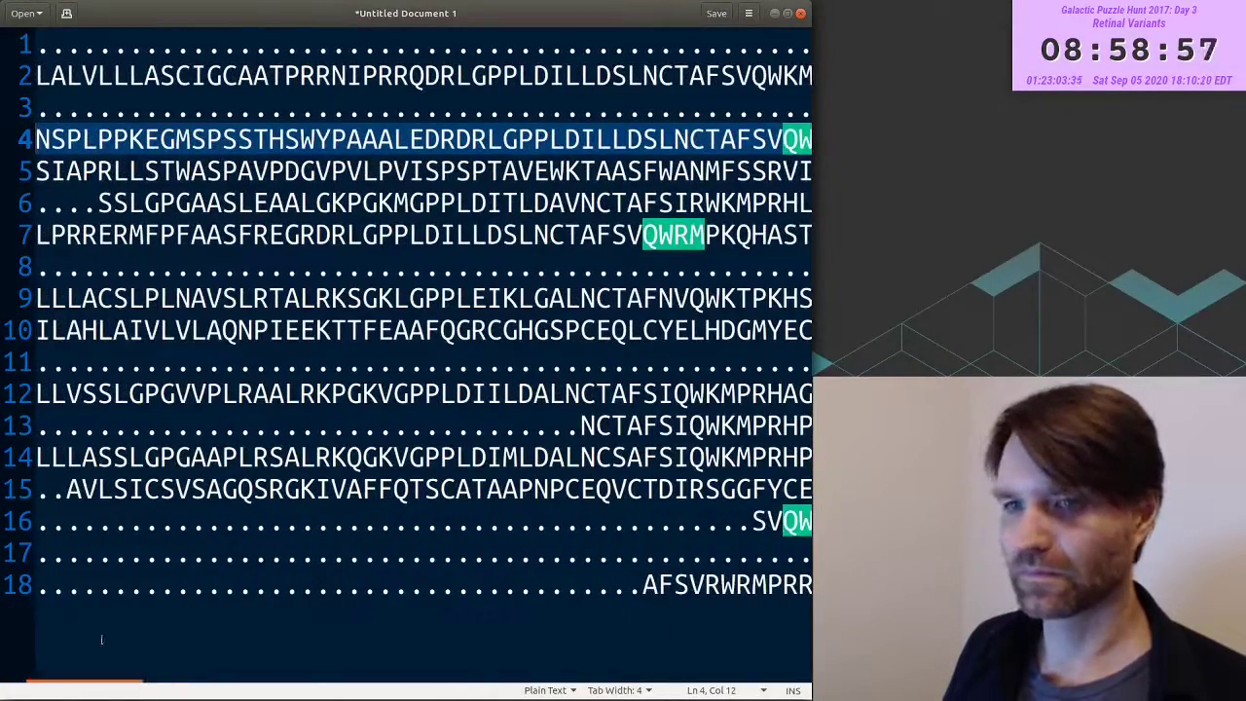
scroll(98, 681, left, 4)
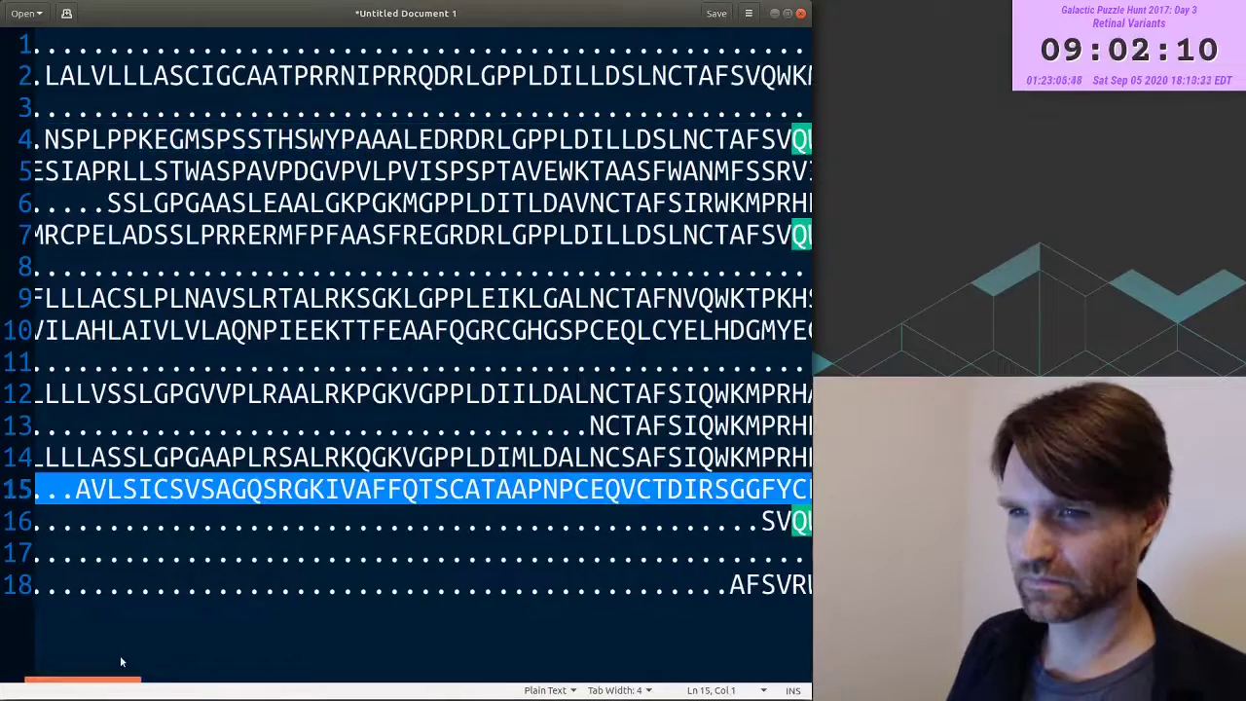
drag(121, 657, 162, 657)
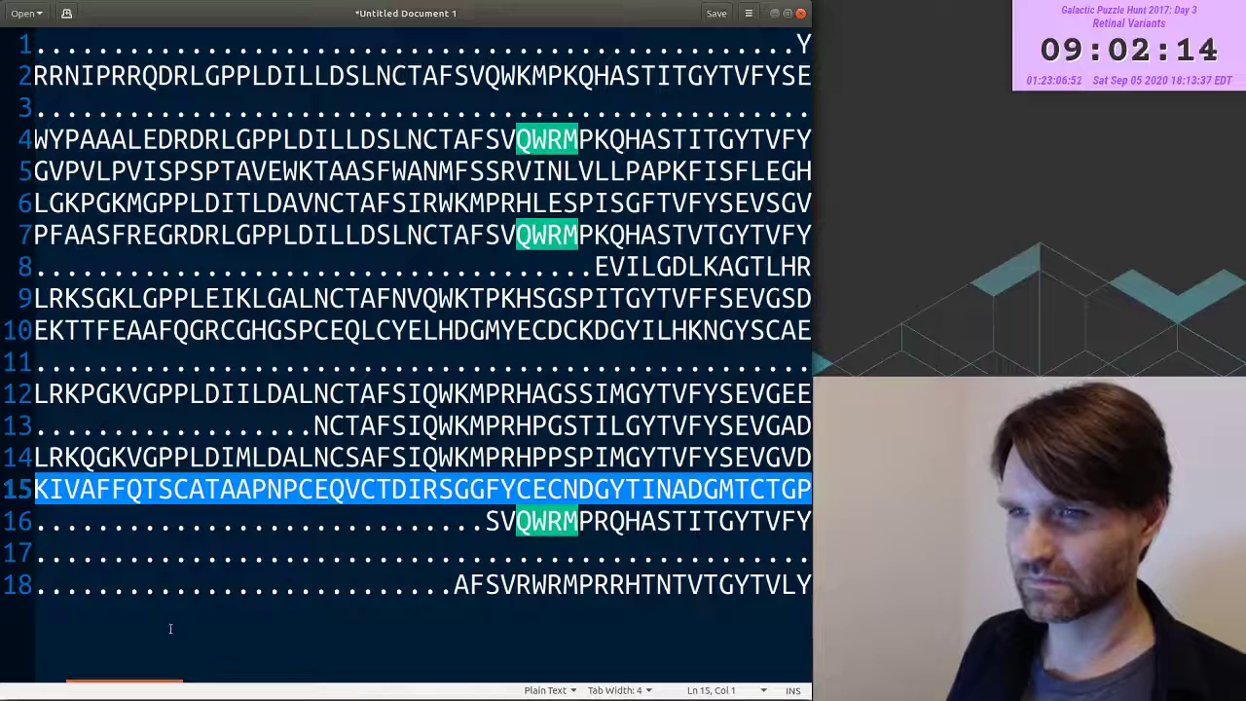
key(Up)
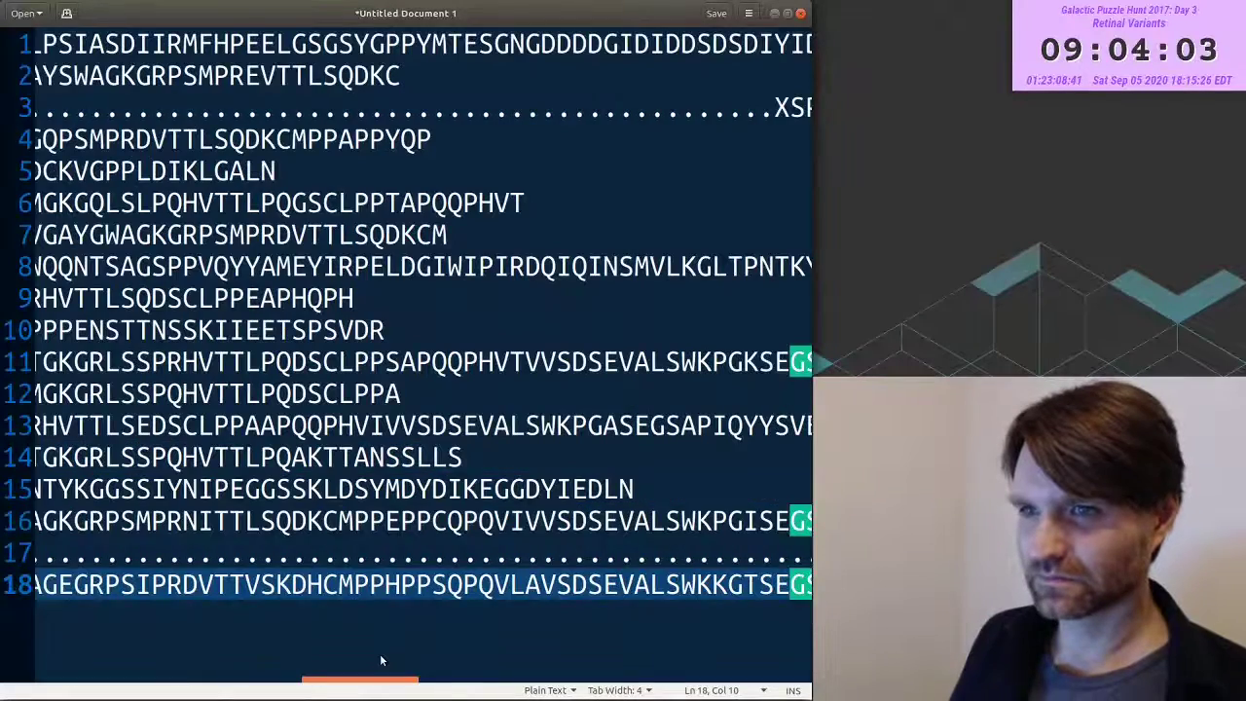
drag(380, 659, 479, 659)
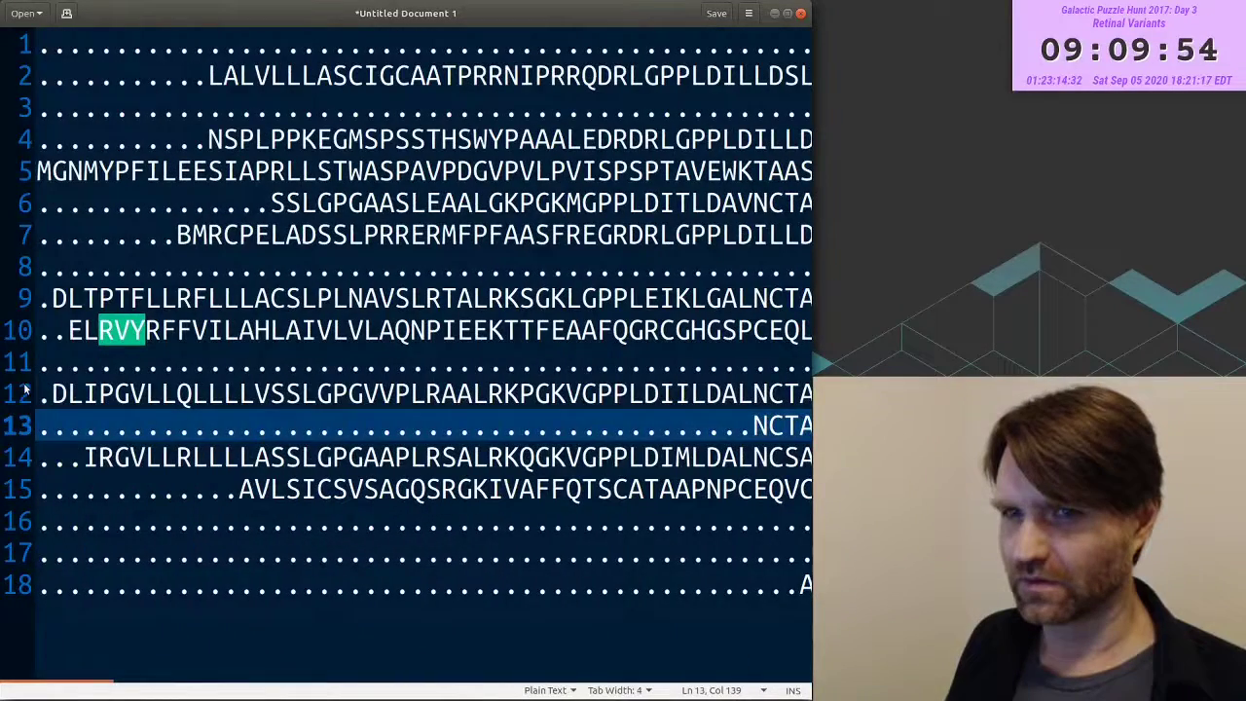
- Select sequence lines 12 to 14 and compare them along their length, including the dotted gap in line 13
drag(25, 389, 25, 457)
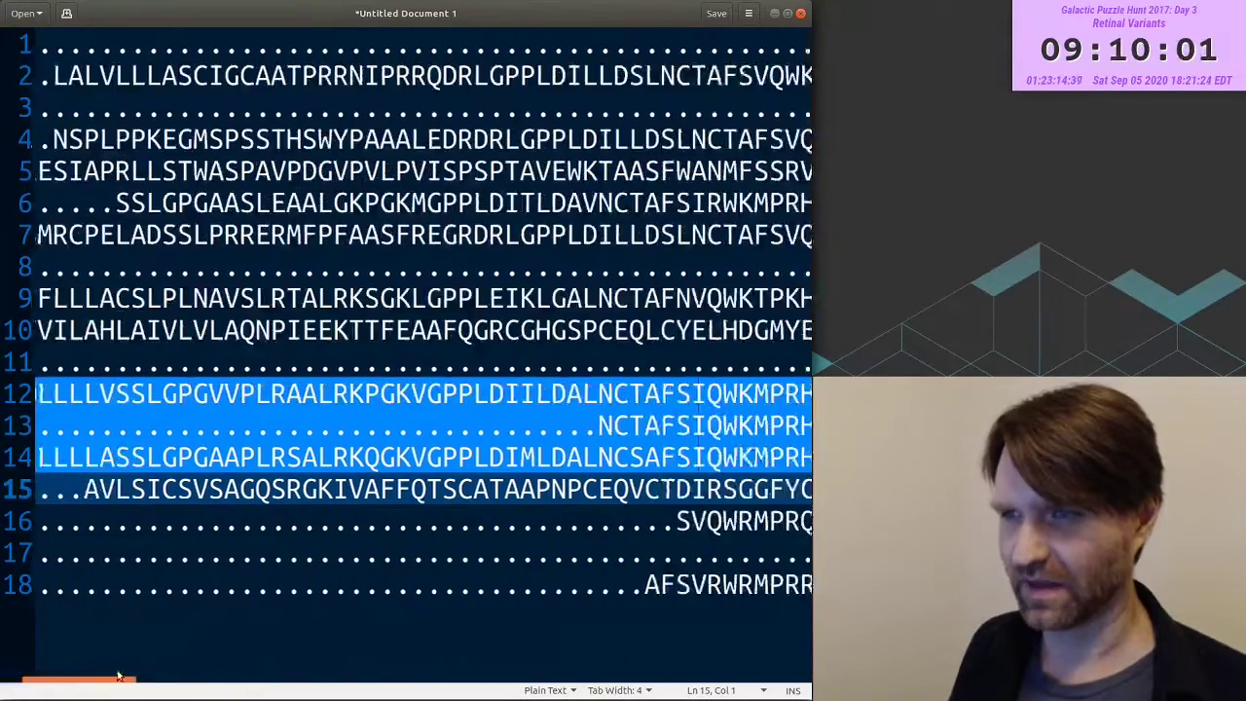
drag(126, 678, 185, 680)
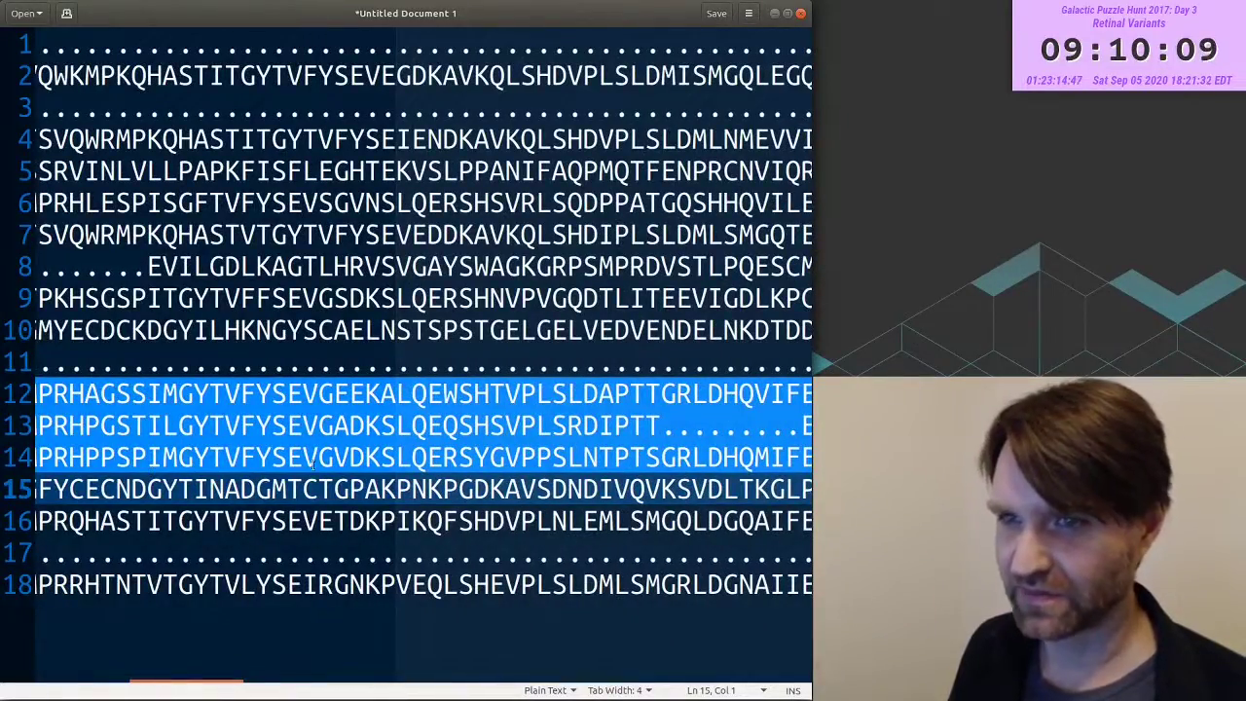
drag(209, 681, 305, 681)
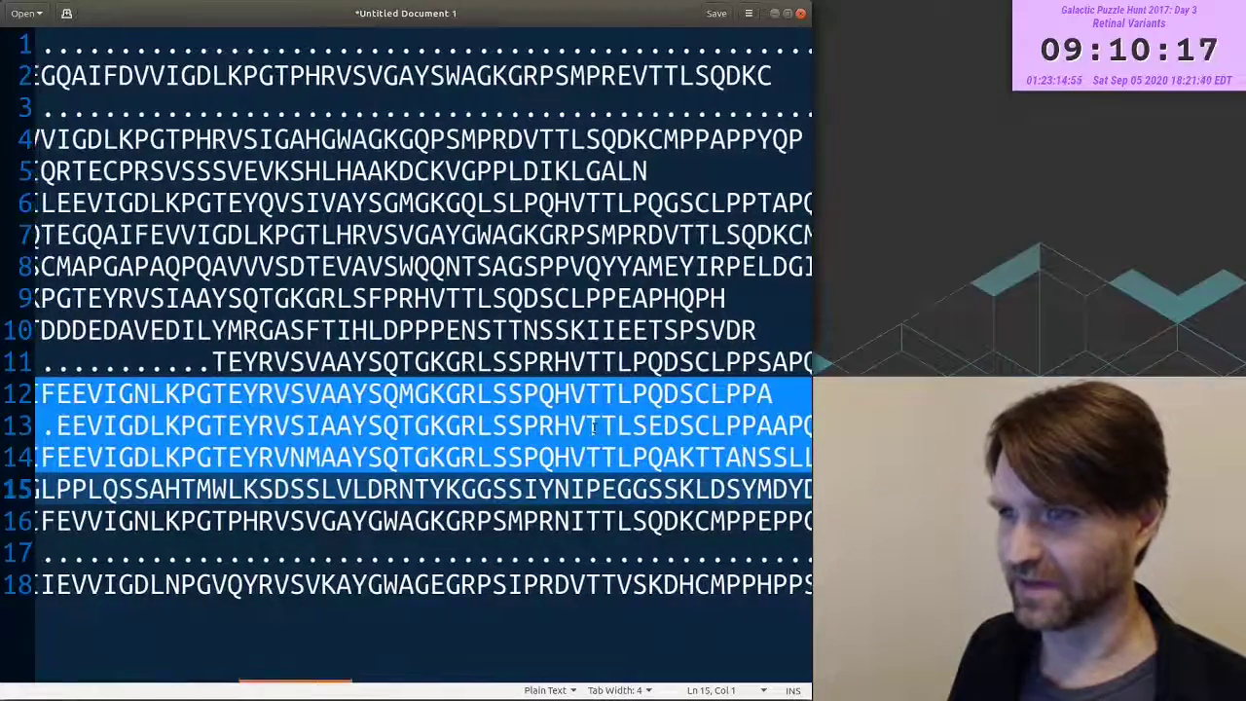
scroll(550, 489, left, 15)
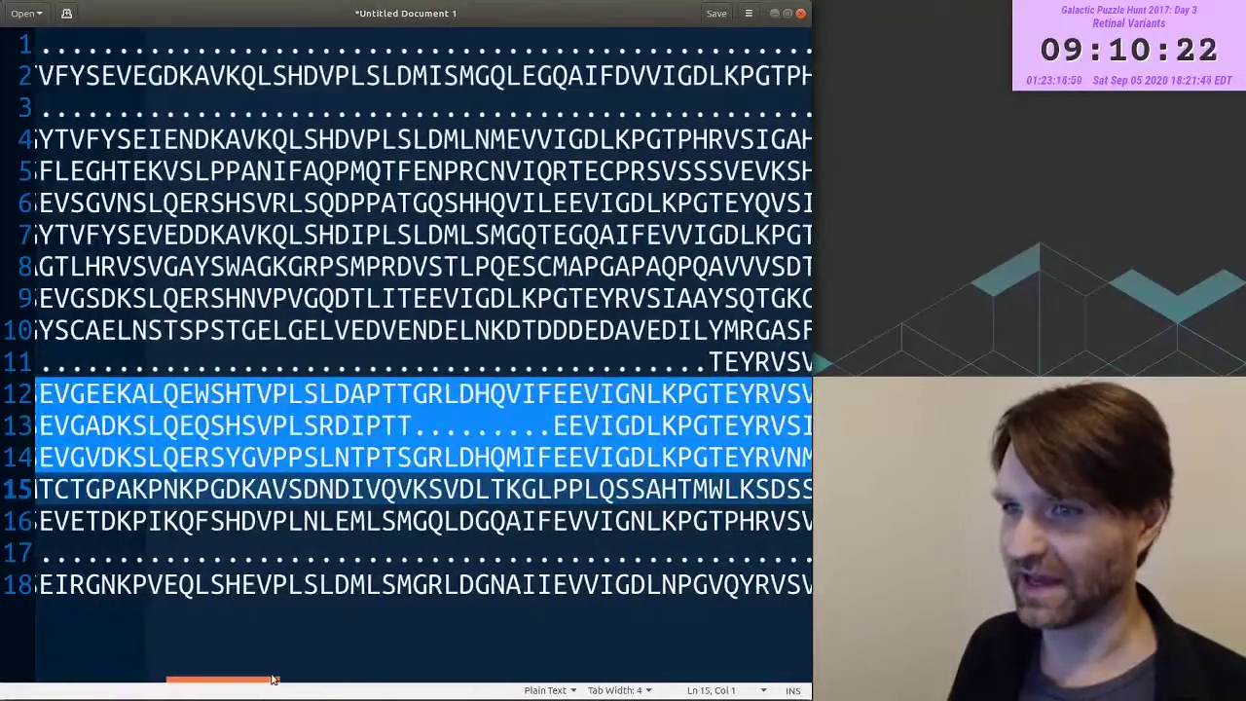
- Compare the stretches around line 13's dotted gap with lines 12 and 14, following the sequences to their ends
scroll(296, 623, right, 3)
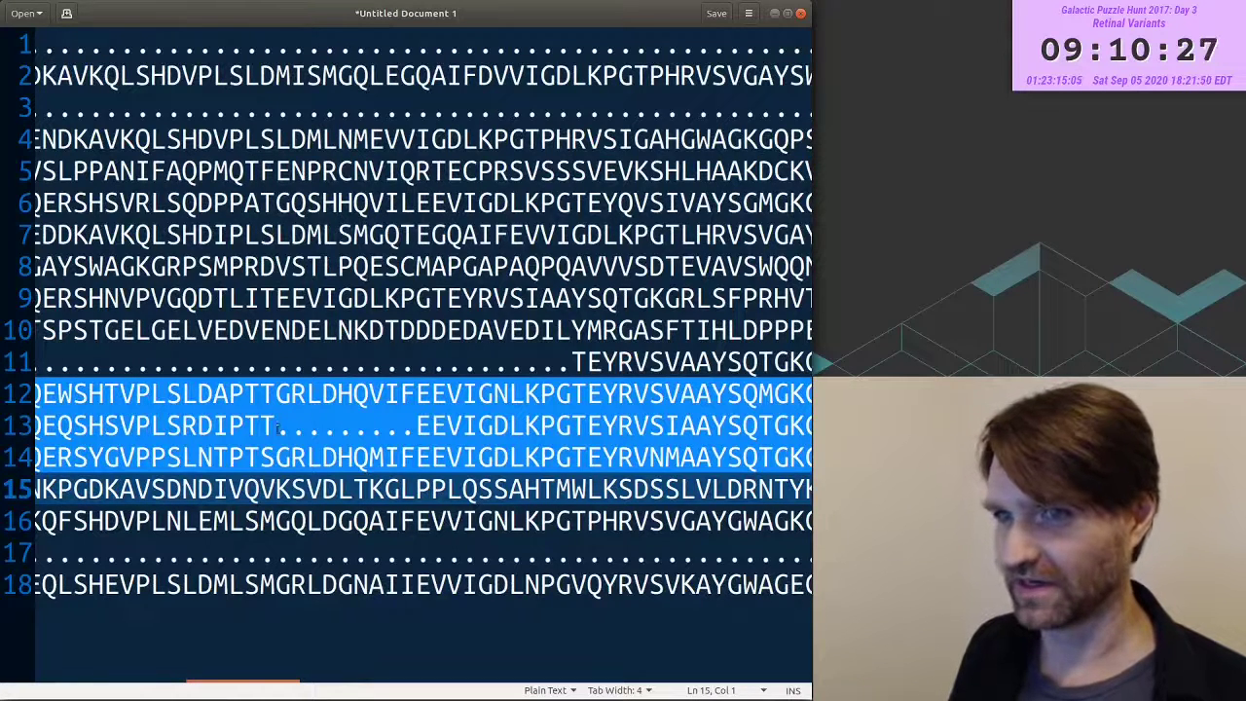
drag(279, 428, 416, 428)
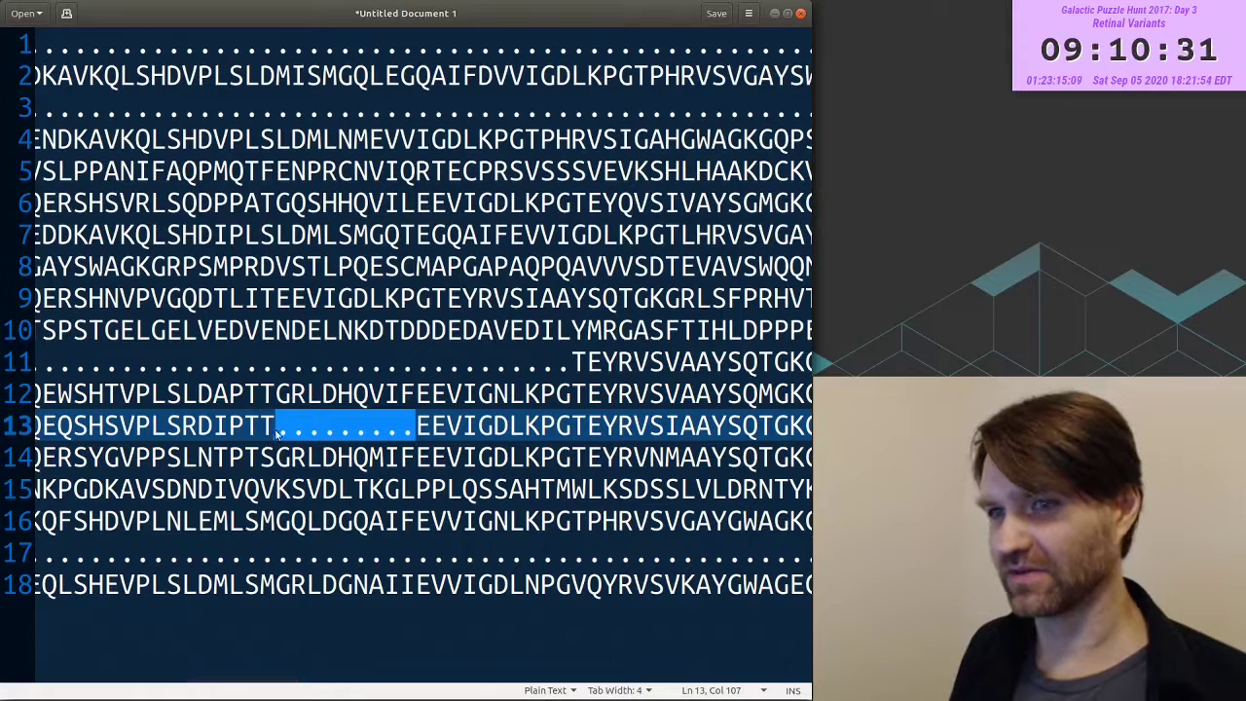
drag(276, 428, 57, 430)
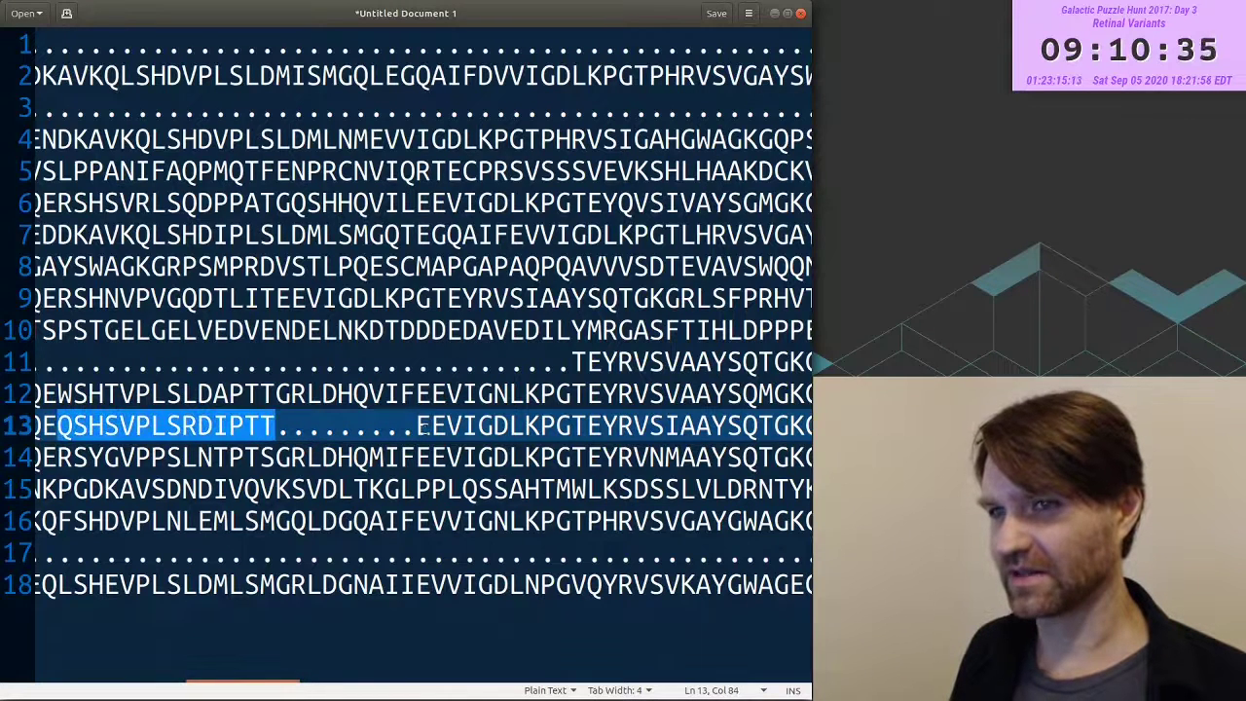
drag(417, 428, 648, 428)
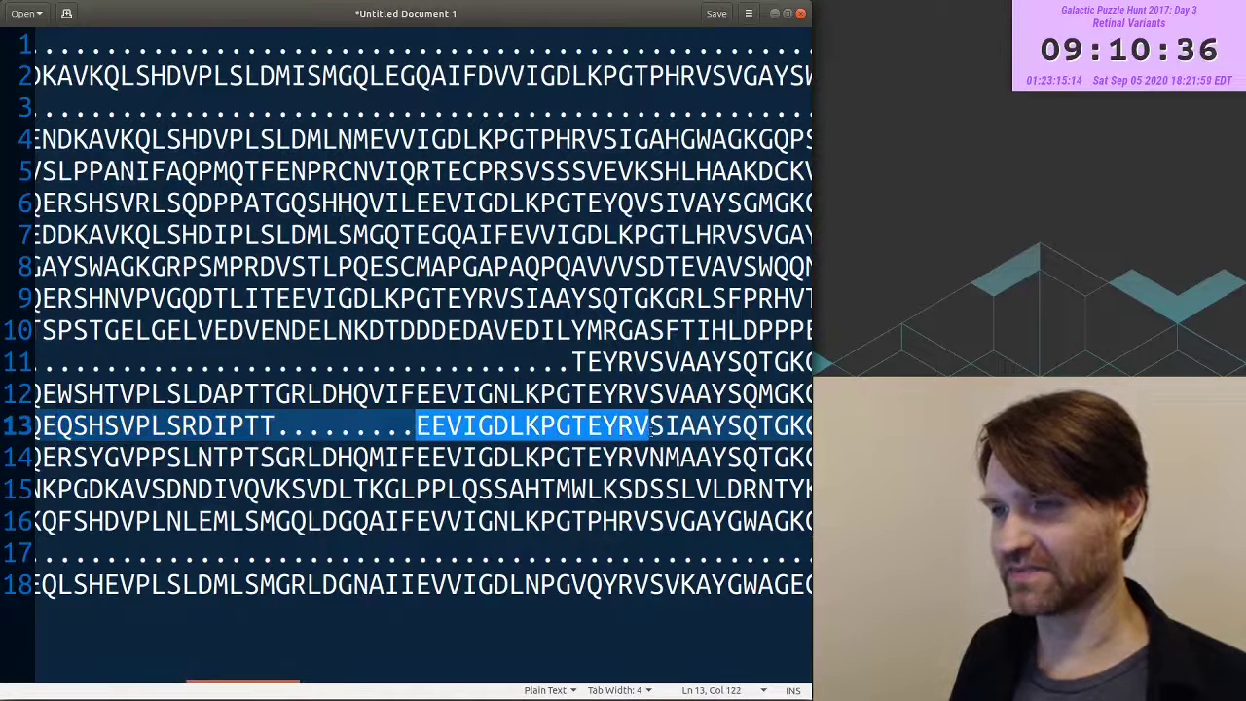
triple_click(314, 393)
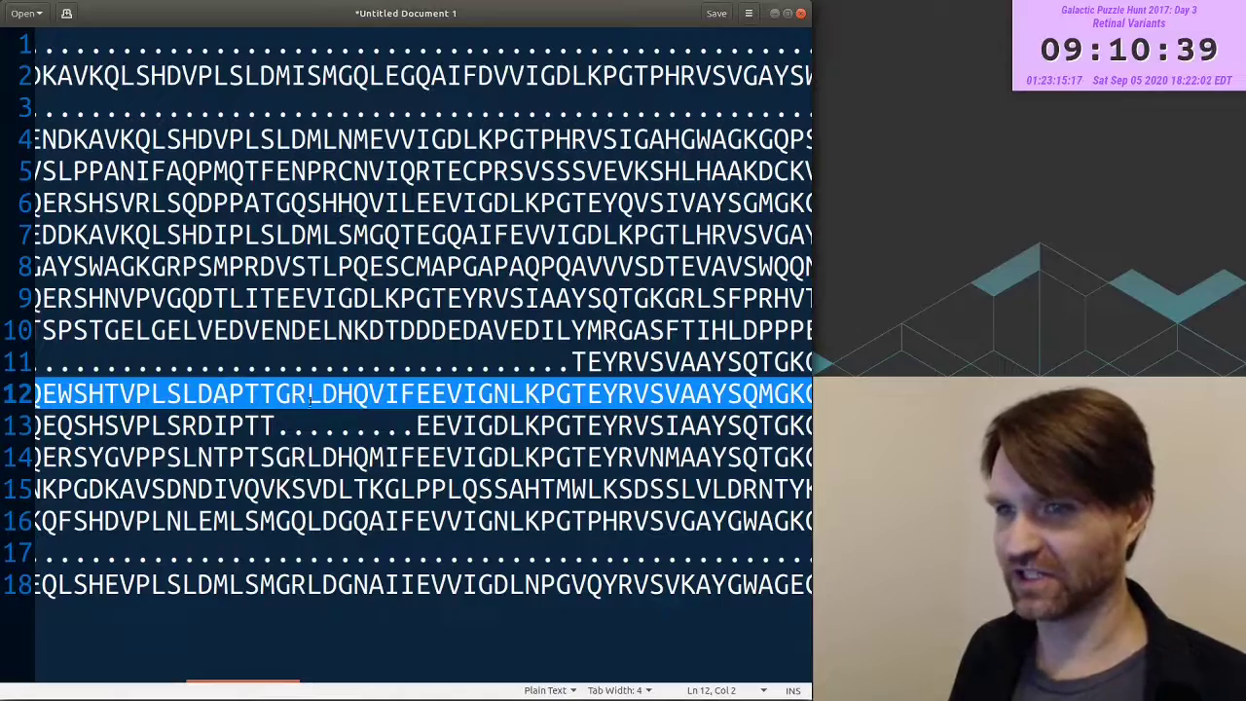
triple_click(223, 455)
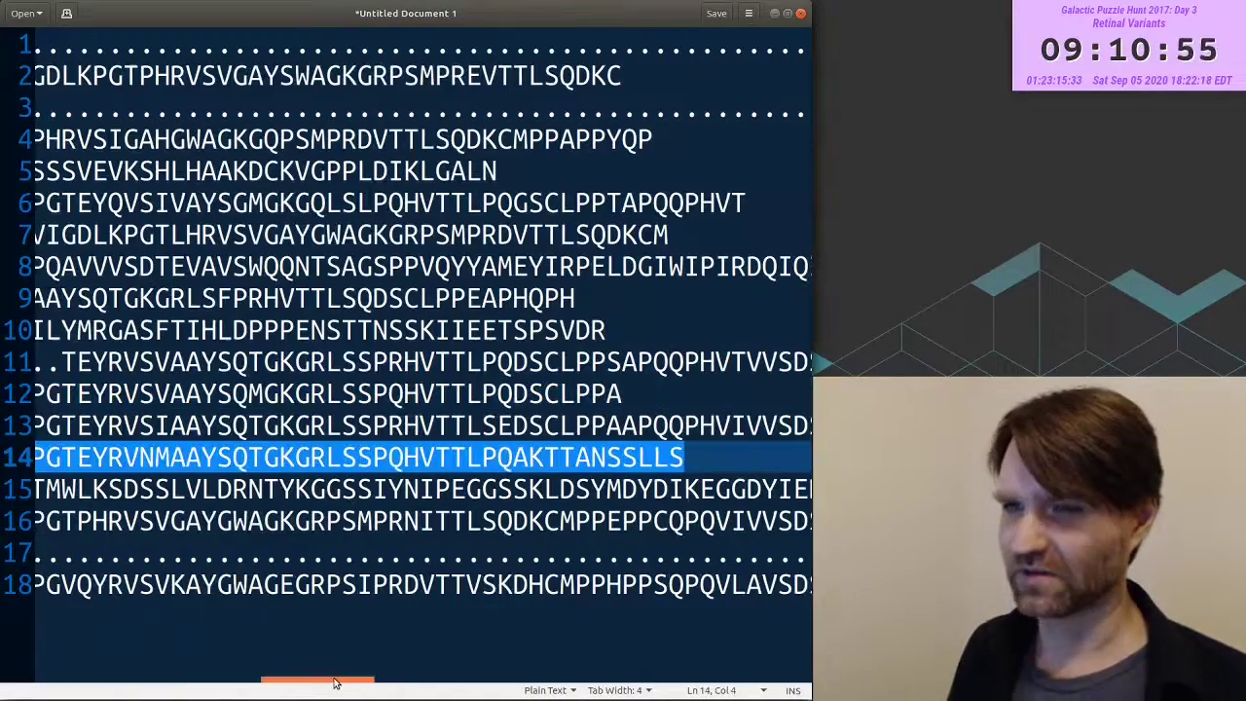
drag(334, 682, 203, 678)
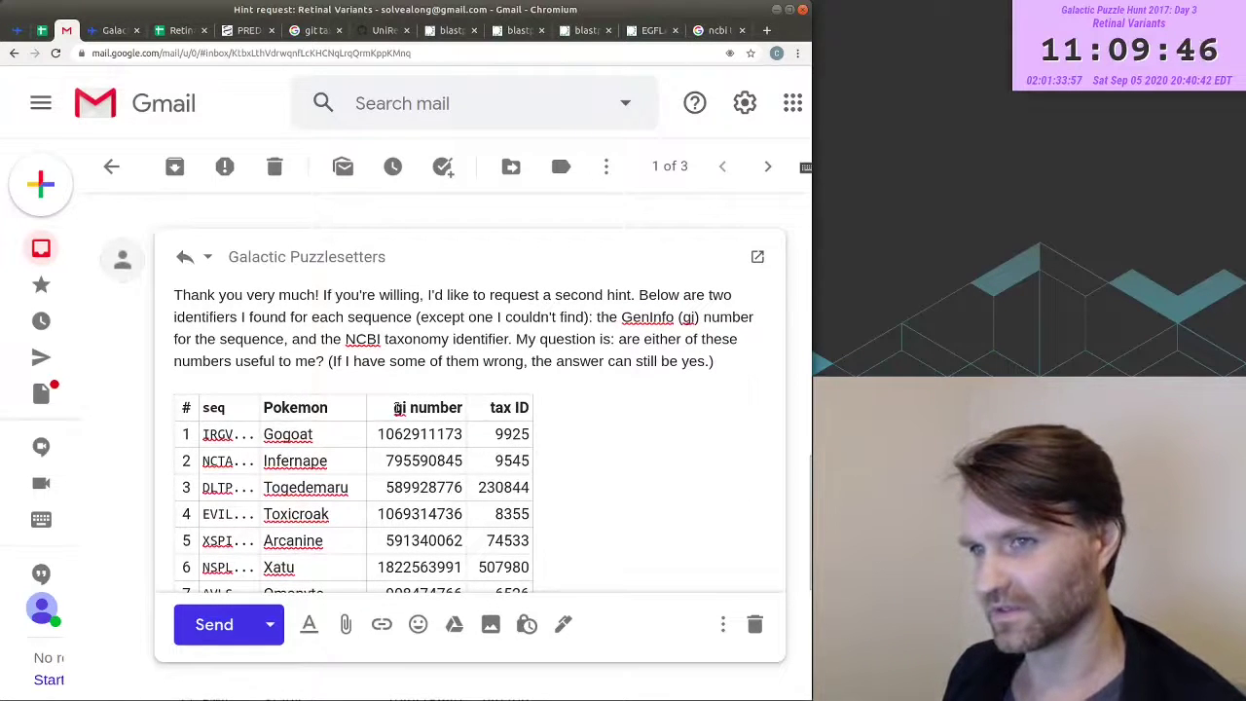
- Check the gi number and tax ID table in the second hint request, and send the email to Galactic Puzzlesetters
scroll(399, 404, down, 2)
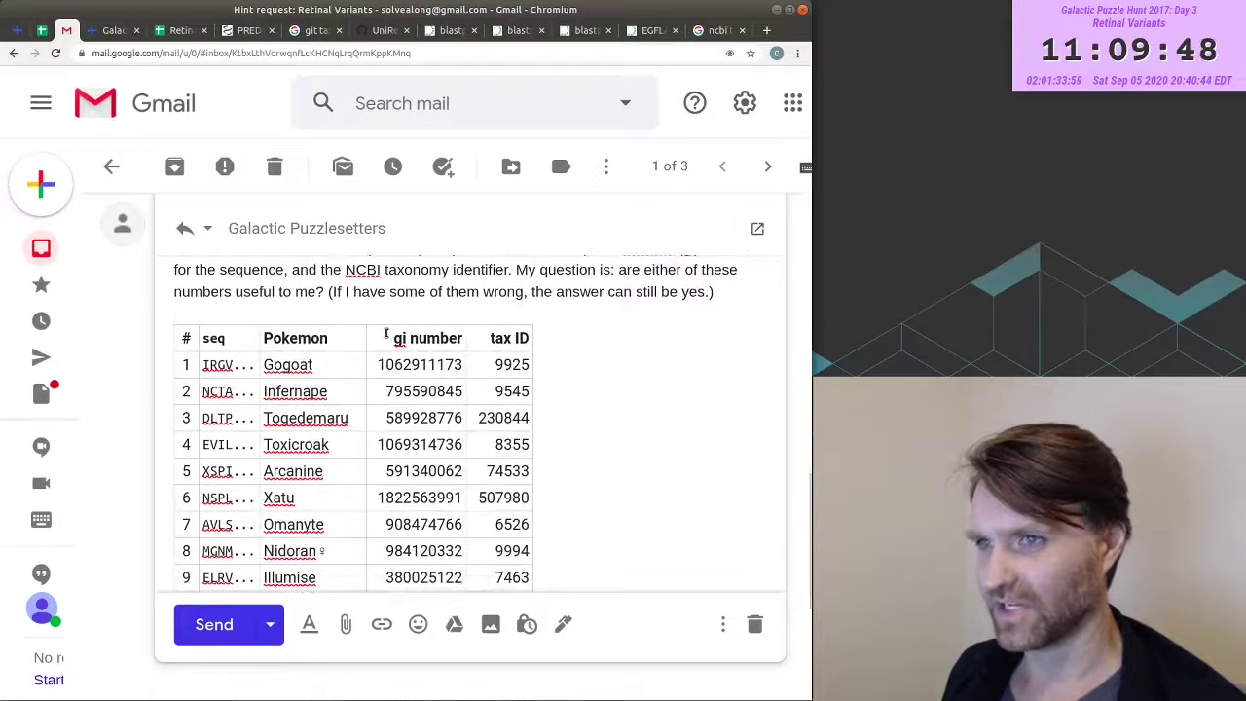
drag(386, 334, 539, 352)
click(556, 381)
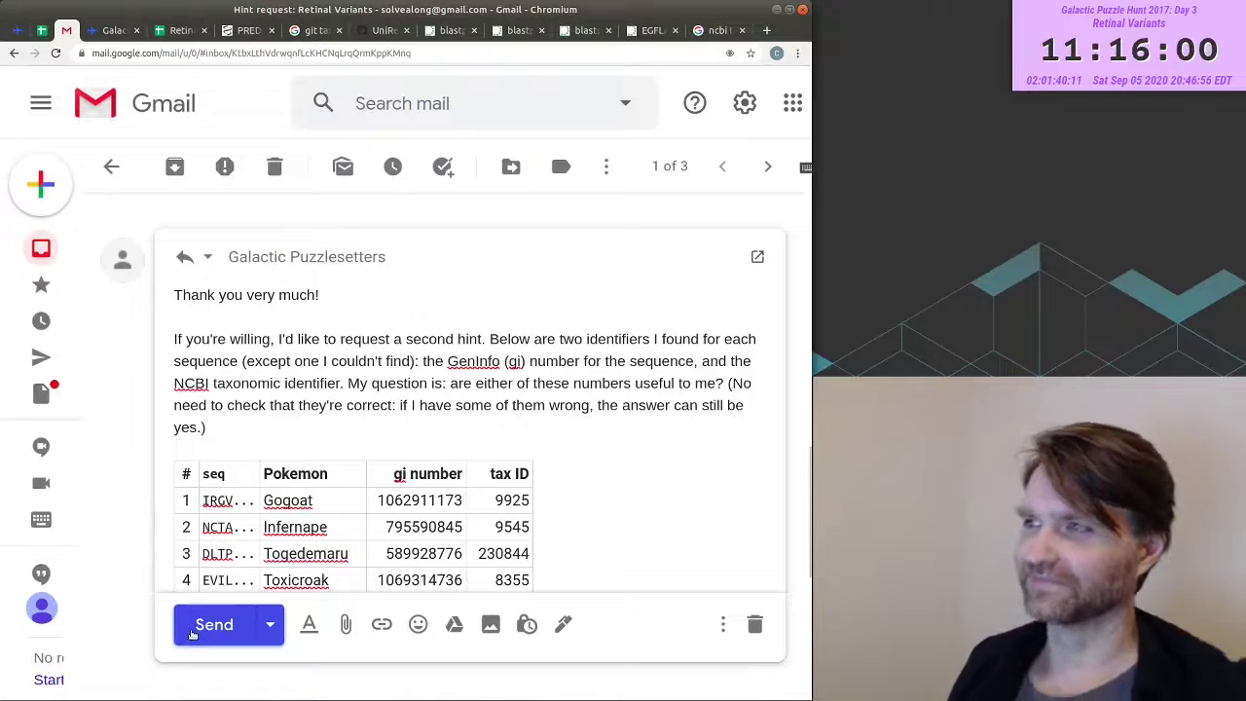
click(192, 634)
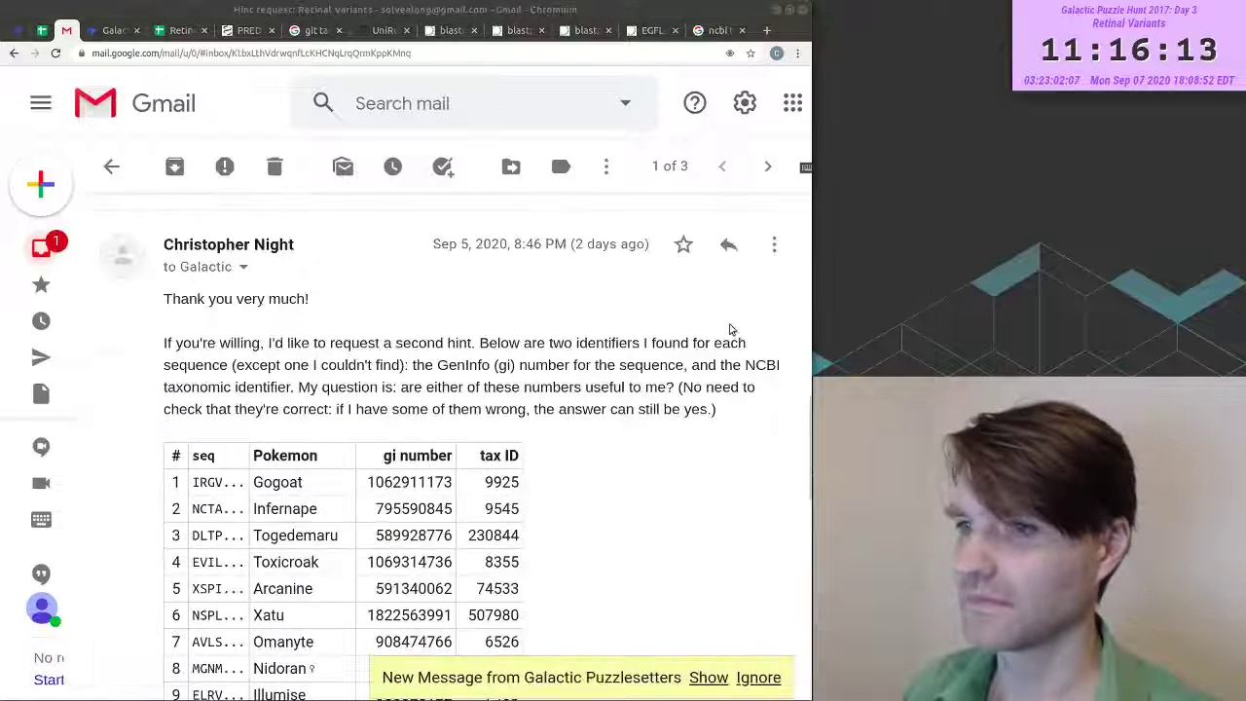
- Show the puzzlesetters' new reply to the hint request and review the submitted gi number and tax ID table
scroll(656, 508, down, 5)
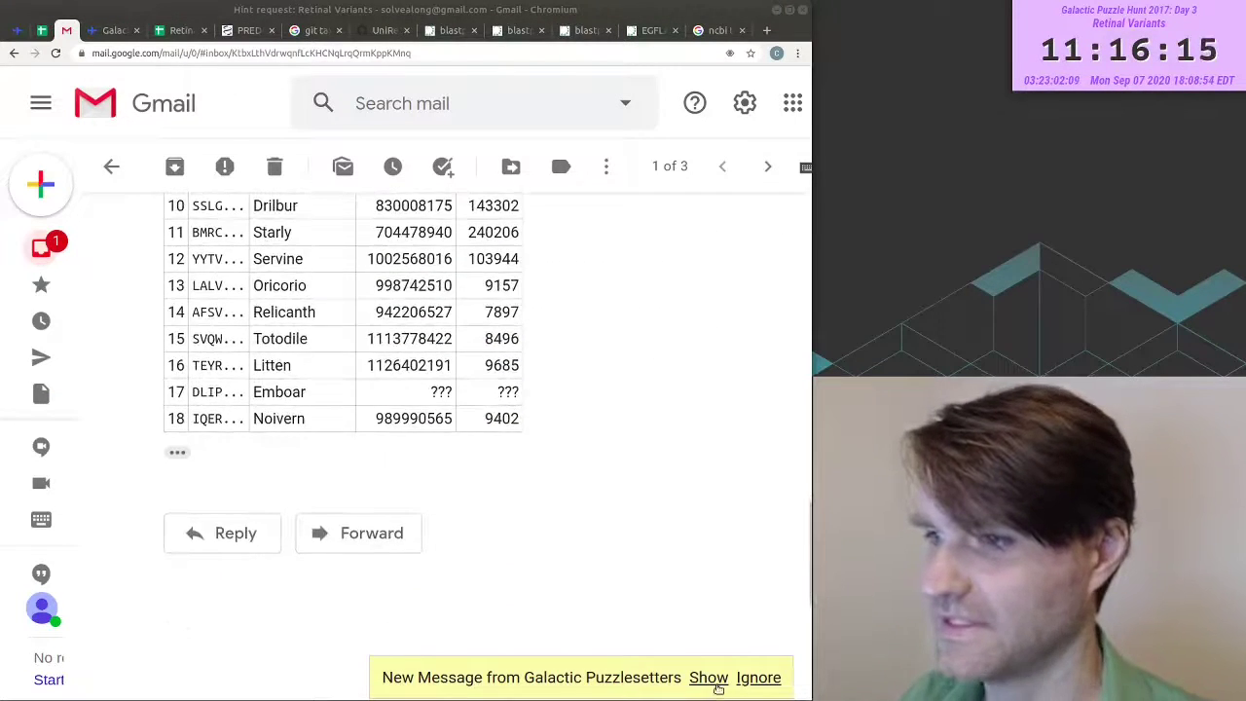
click(709, 677)
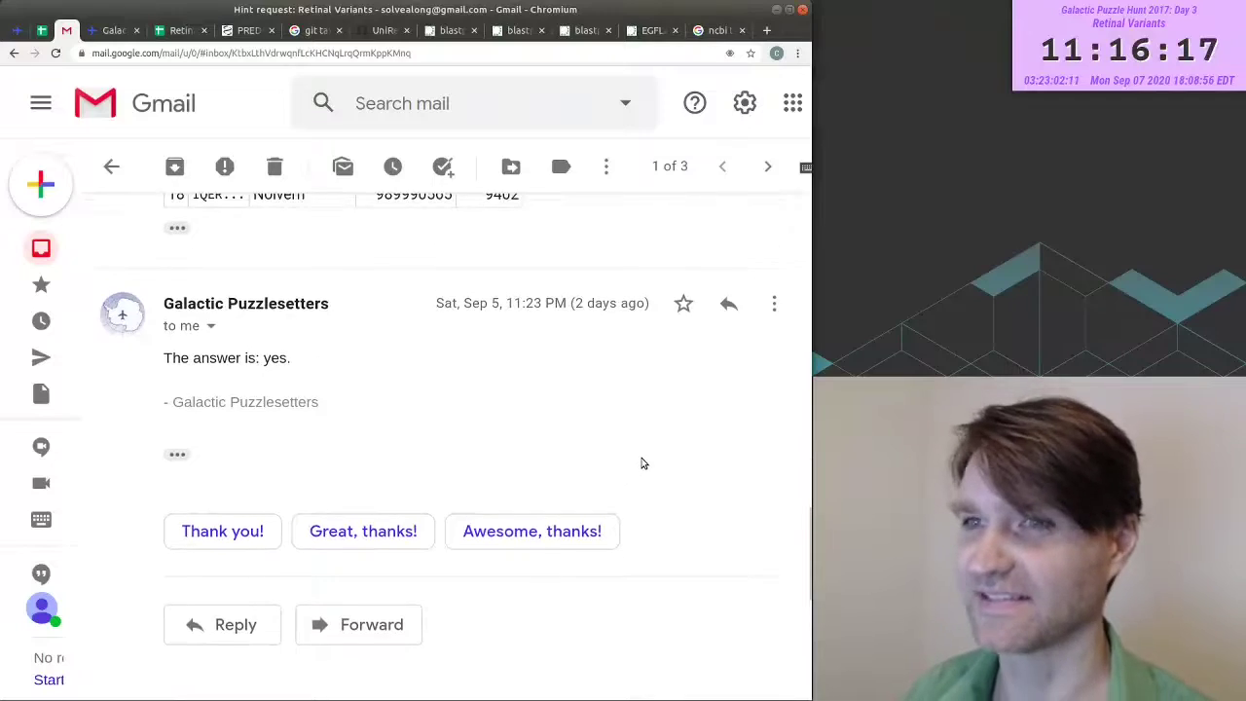
scroll(641, 466, up, 5)
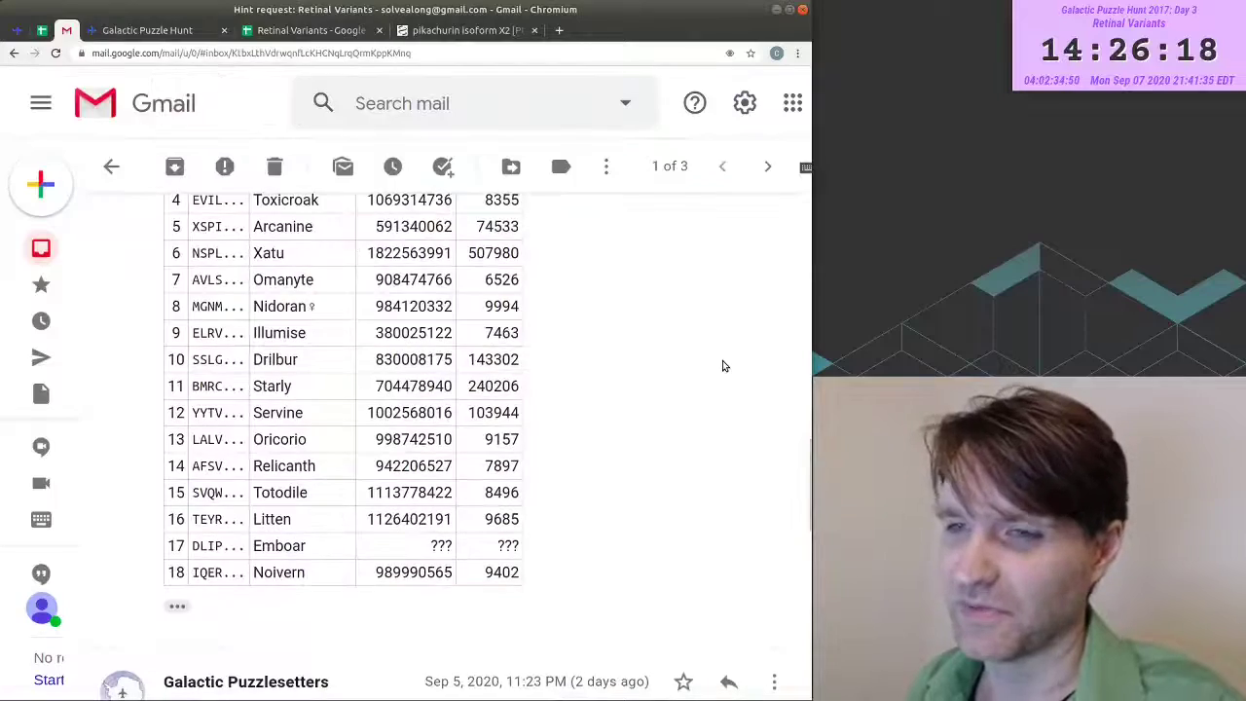
scroll(722, 366, up, 5)
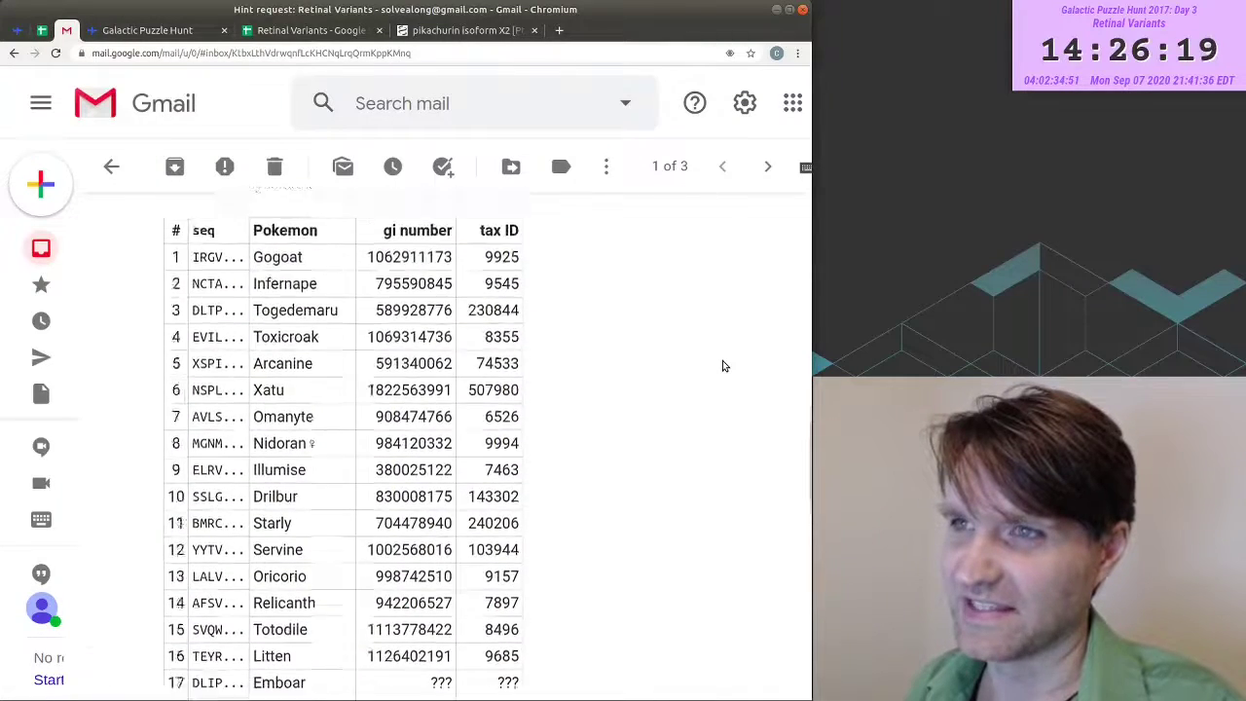
scroll(722, 366, down, 4)
scroll(720, 369, down, 1)
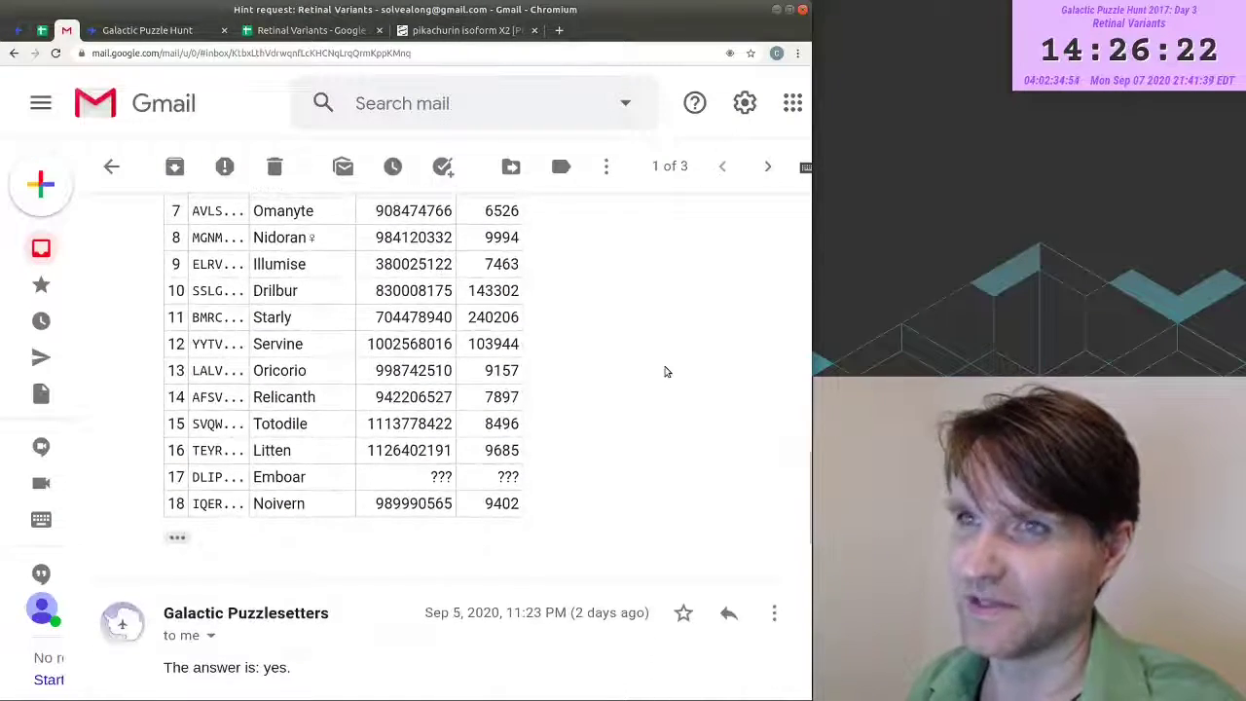
- Record solve time 14:32:15, wall time 4d 3h and FAIL for Retinal Variants in the answers sheet
click(302, 30)
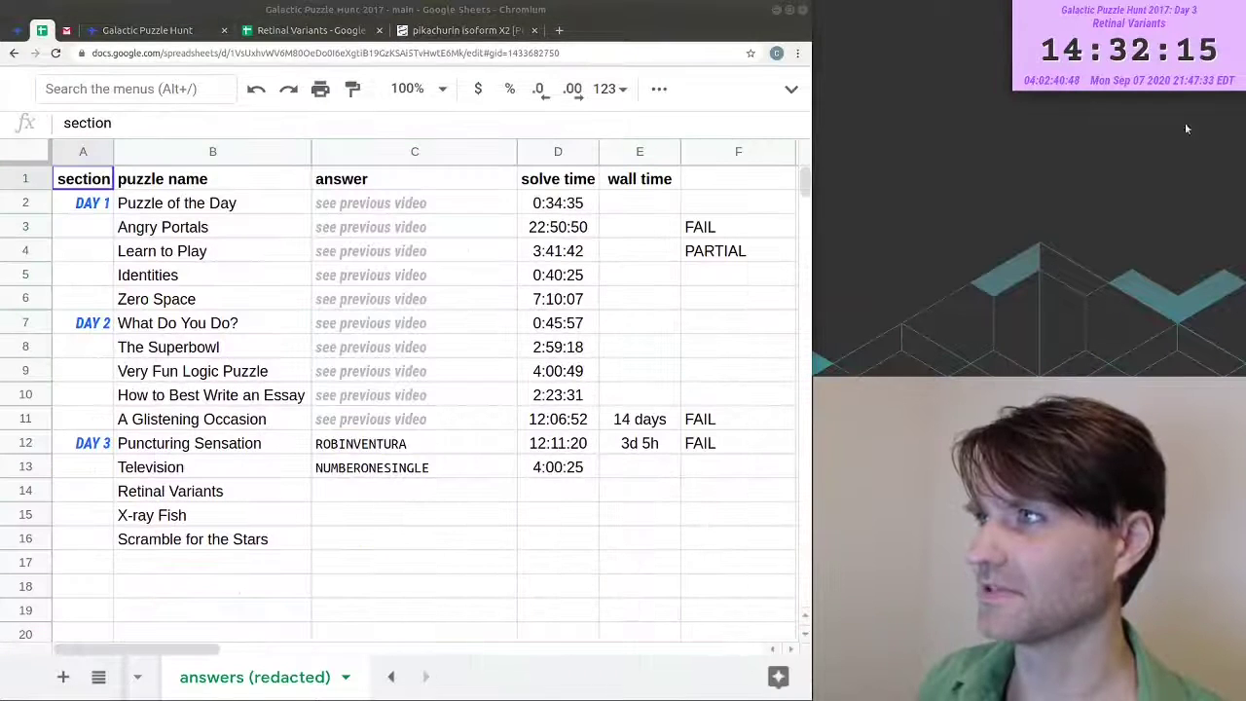
click(555, 492)
text(14:32:15)
key(Tab)
text(4d 3h)
key(Tab)
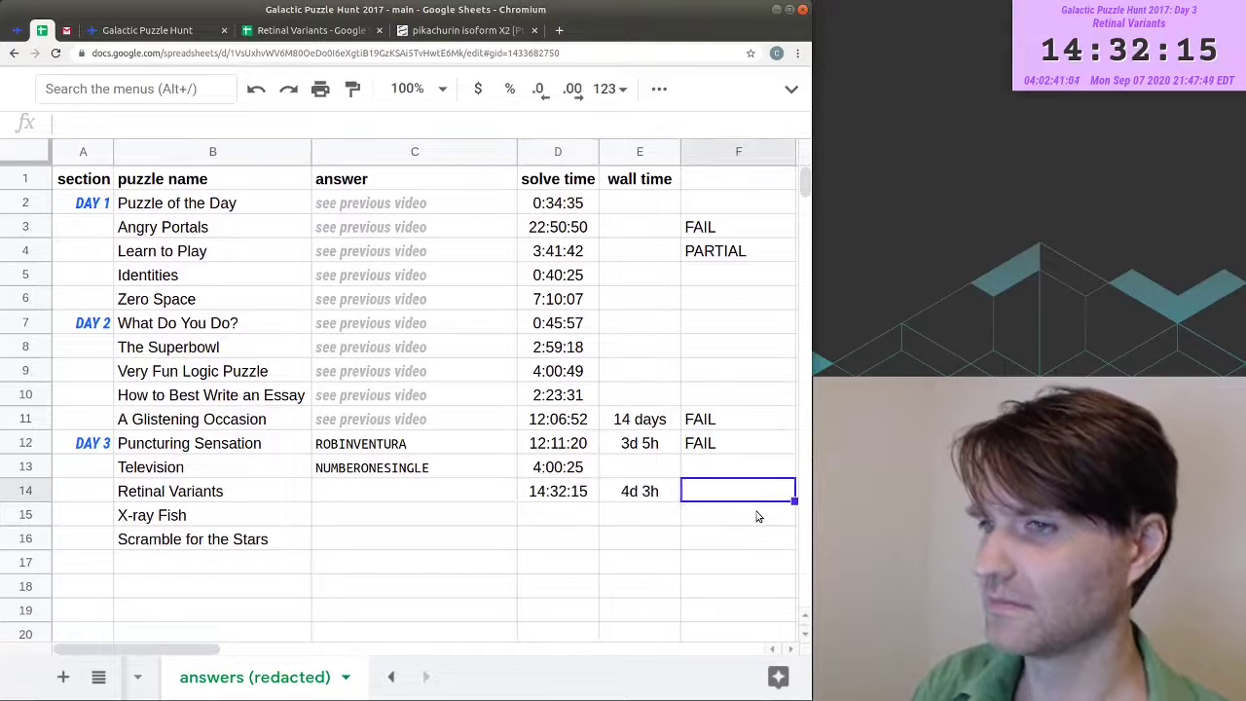
text(FAIL)
key(Return)
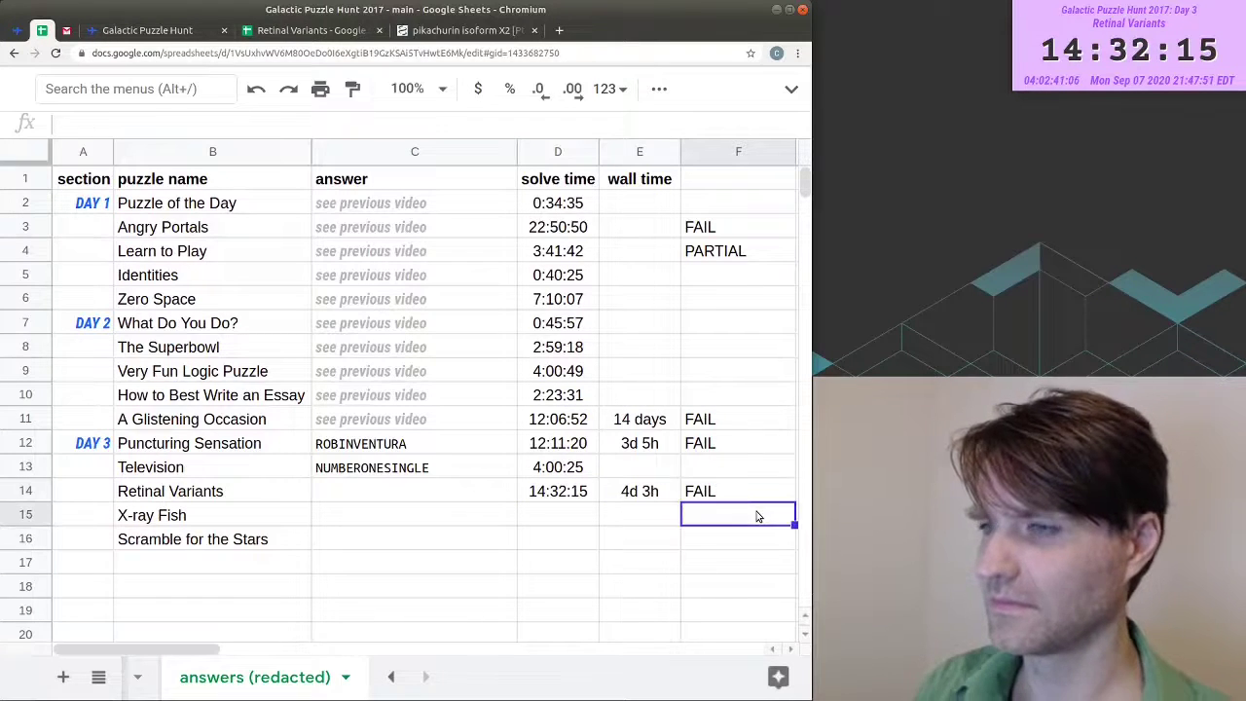
- Open the Retinal Variants solution page and read its opening paragraphs
key(ctrl+3)
click(139, 216)
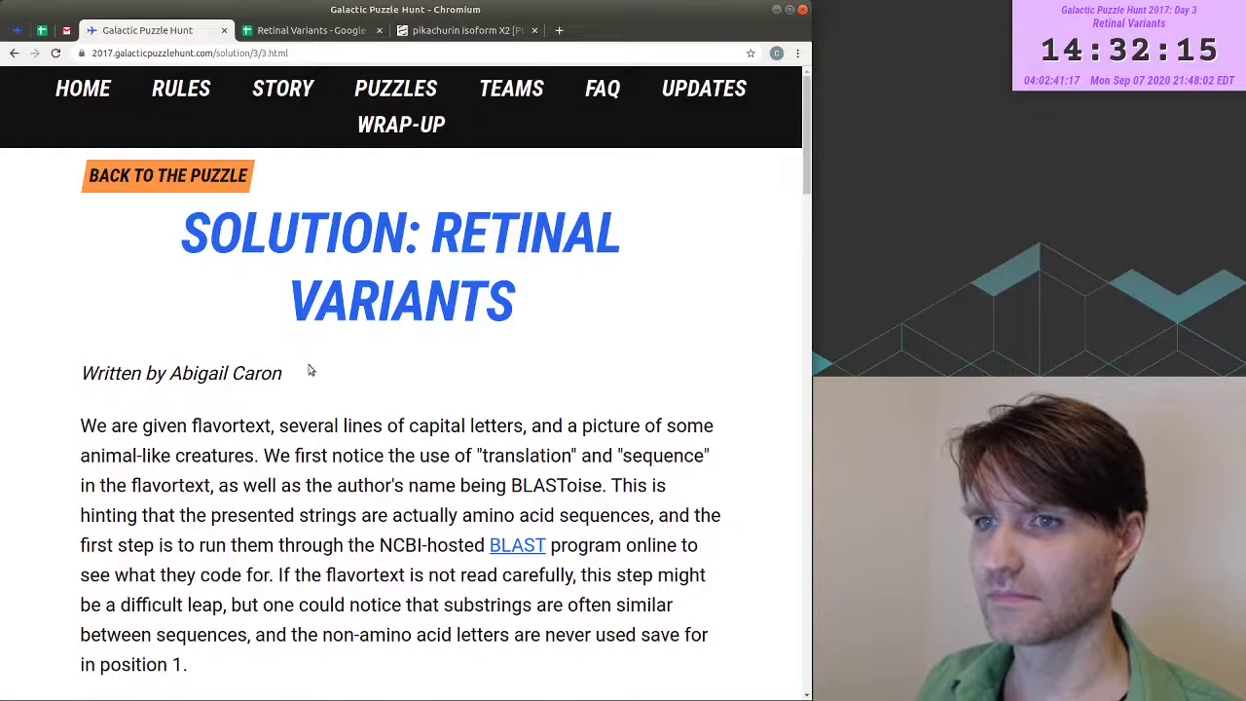
scroll(348, 381, down, 2)
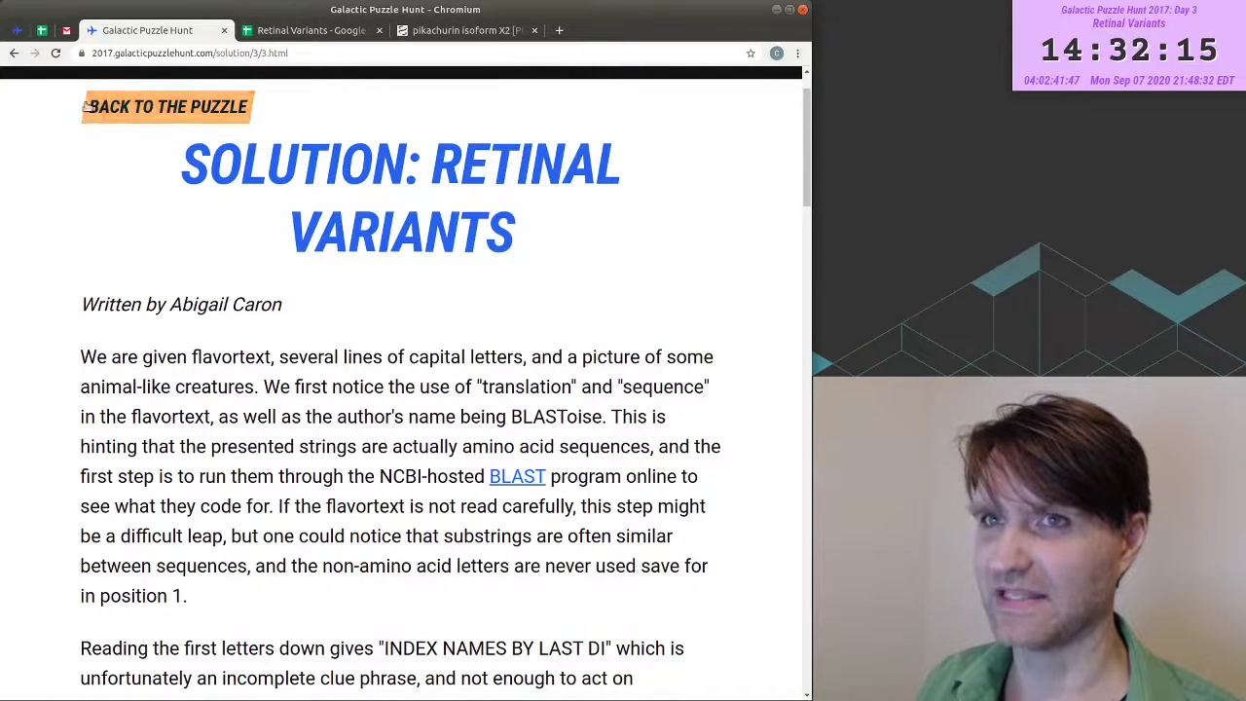
- Reopen the Retinal Variants puzzle page and look down the first letters of its 18 sequences
click(66, 31)
click(42, 30)
key(ctrl+shift+t)
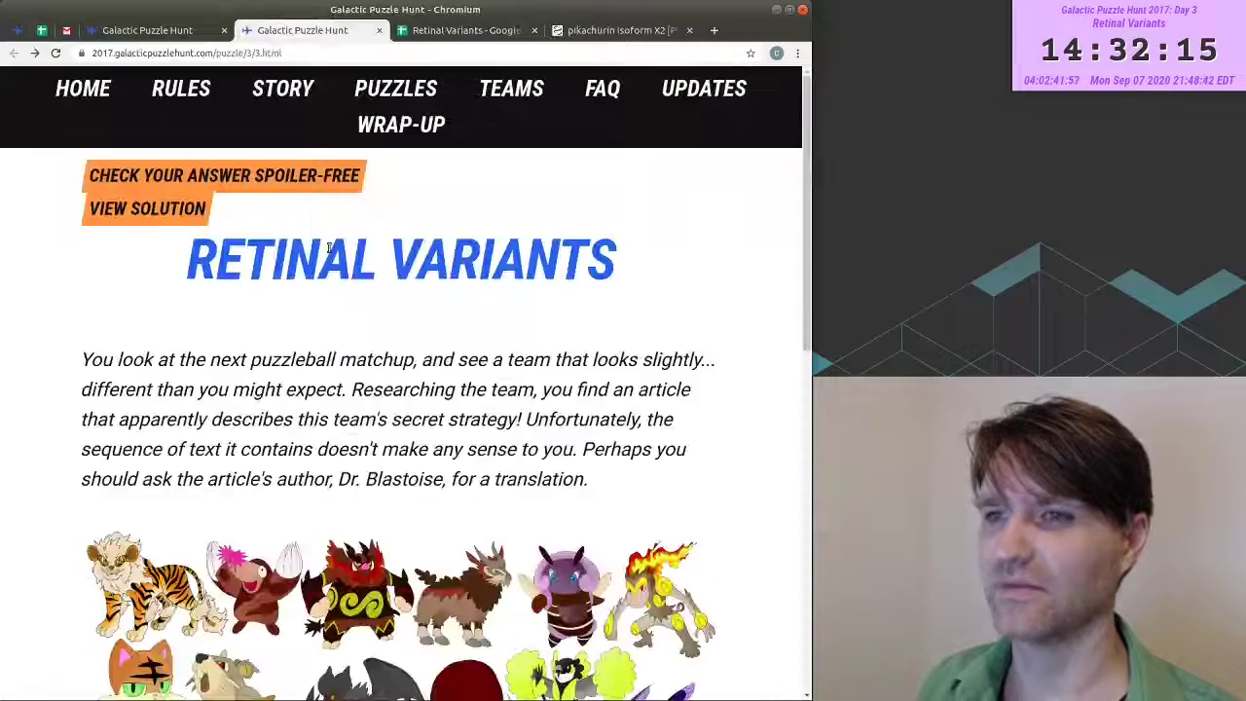
scroll(326, 337, down, 10)
scroll(326, 338, down, 2)
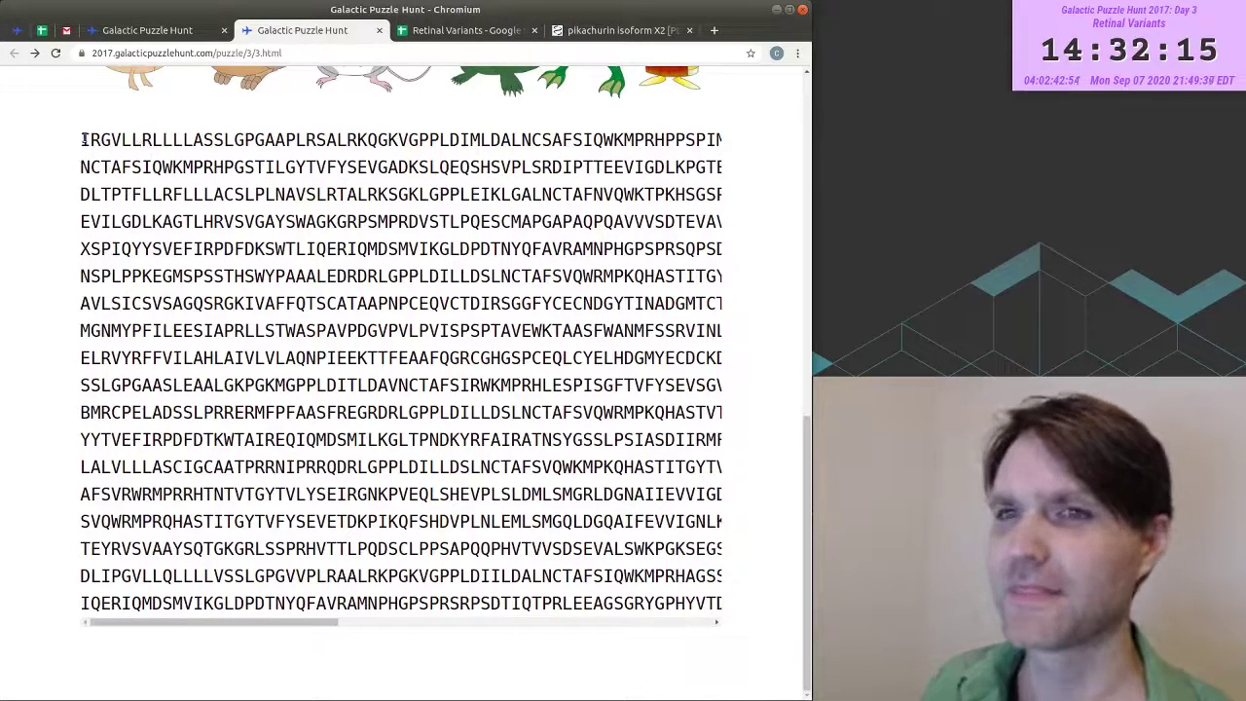
- In the Retinal Variants sheet, extract each sequence's first letter in column C with =LEFT(B2,1) and join them using =CONCATENATE(C2:C19) in row 20
key(ctrl+Tab)
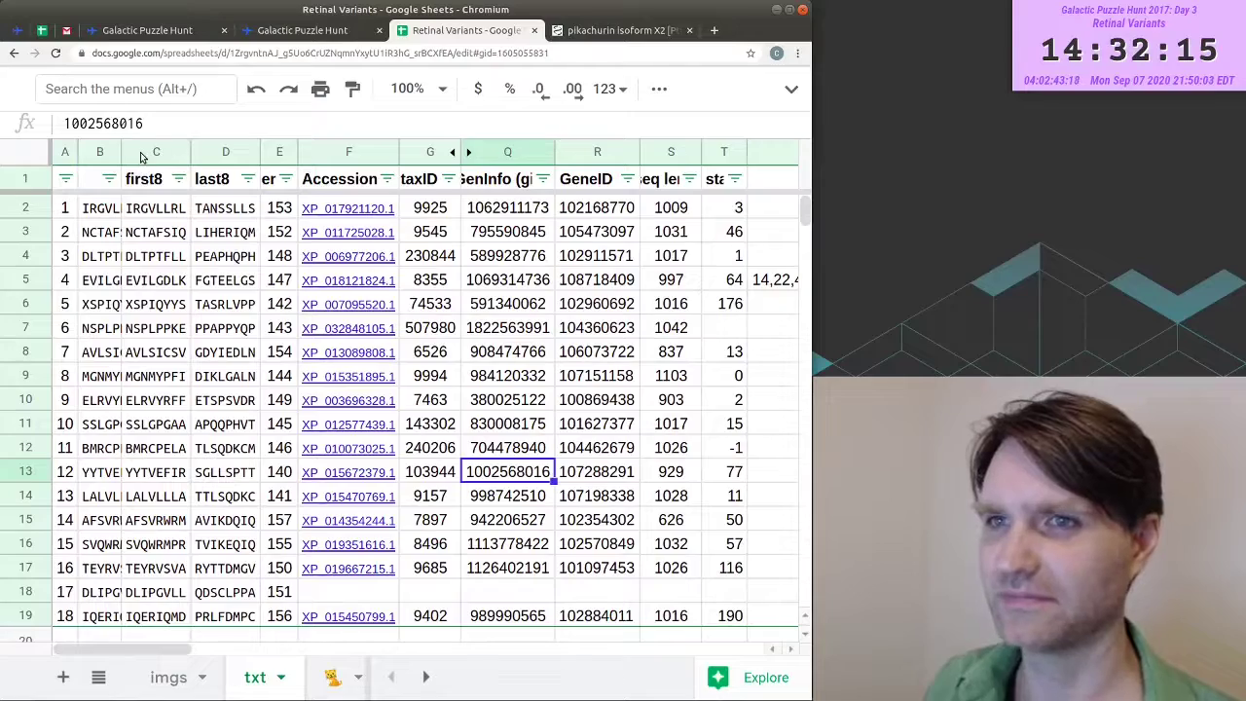
key(ctrl+y)
click(151, 619)
click(180, 255)
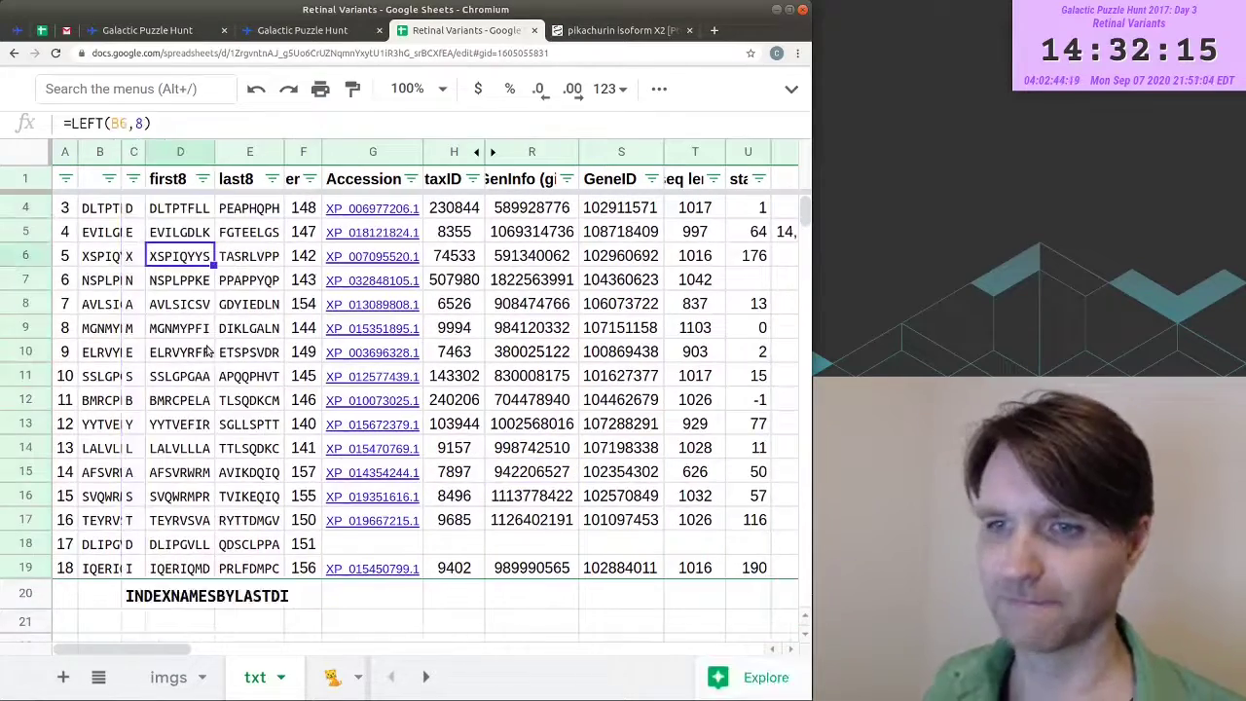
scroll(180, 312, up, 1)
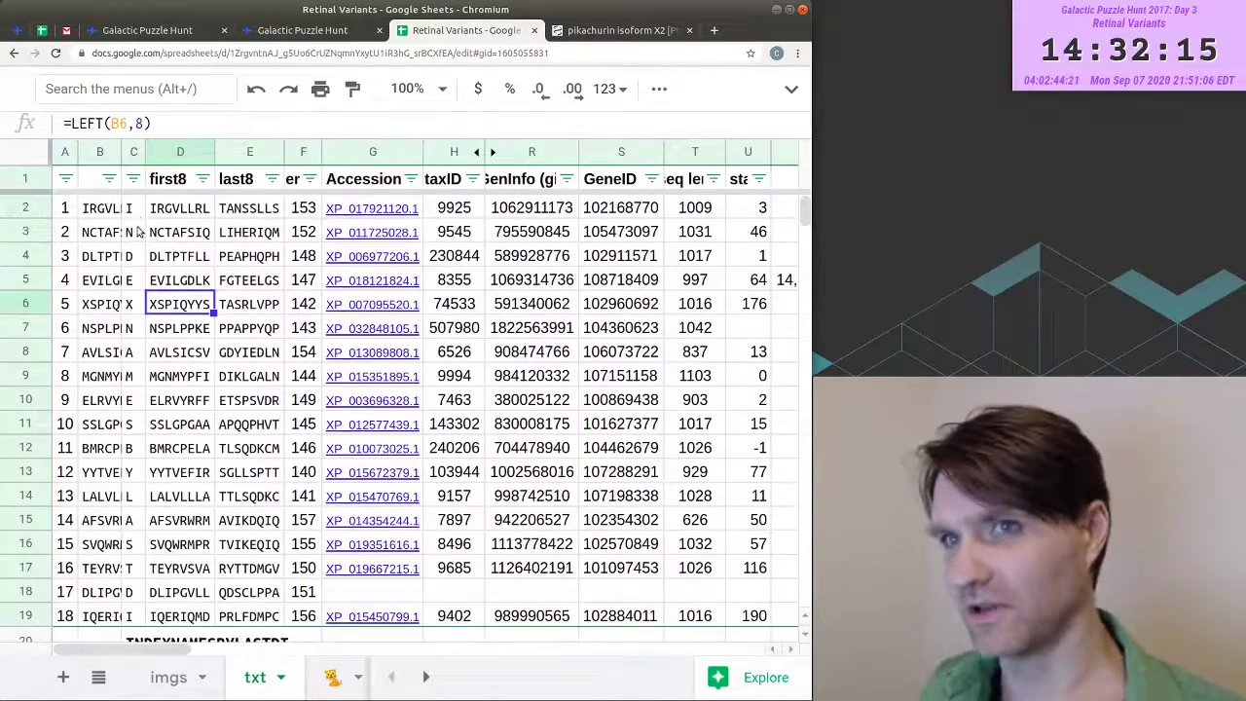
drag(136, 214, 135, 615)
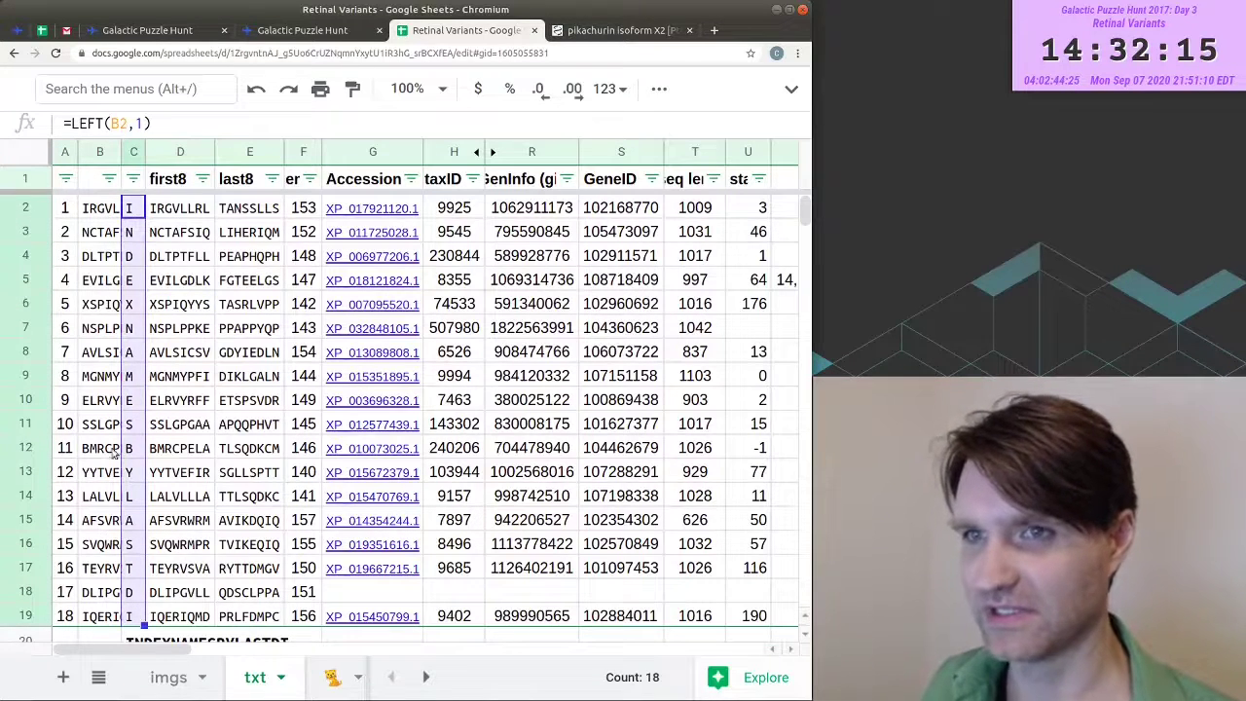
scroll(114, 452, down, 1)
click(137, 623)
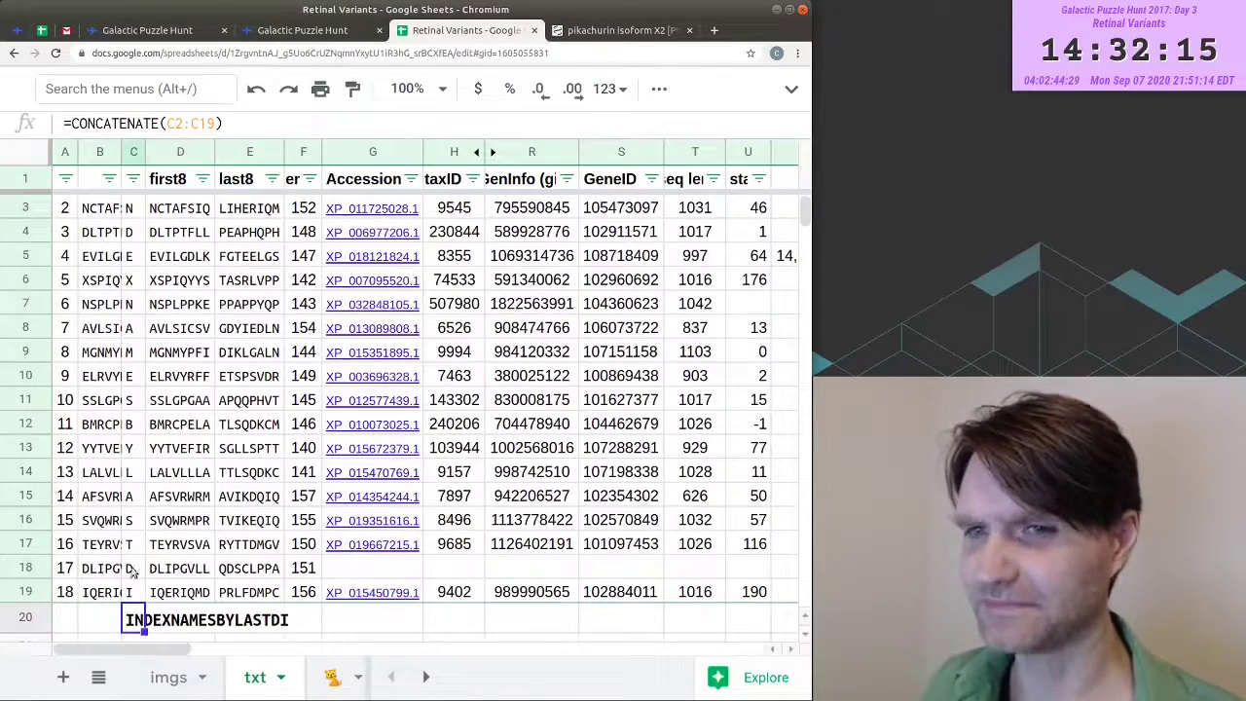
- Examine the joined Pokémon initials from column AE in row 20 of the txt sheet
scroll(134, 572, down, 1)
drag(144, 649, 329, 648)
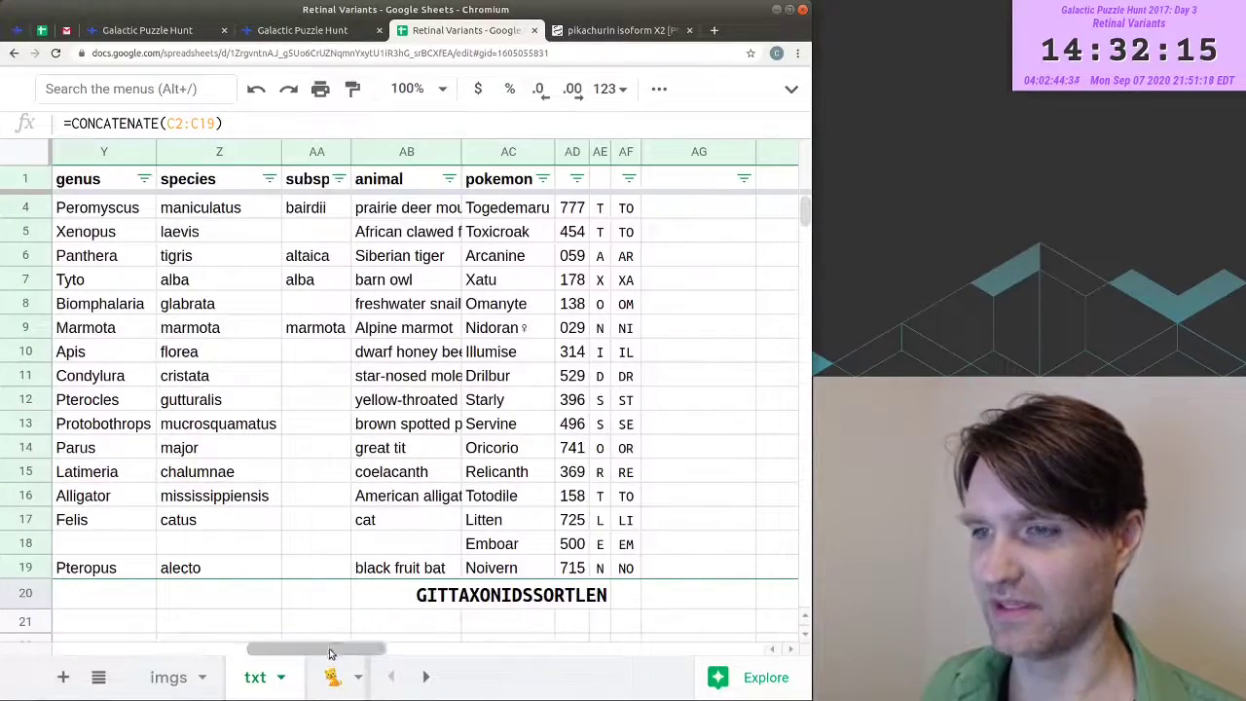
click(600, 596)
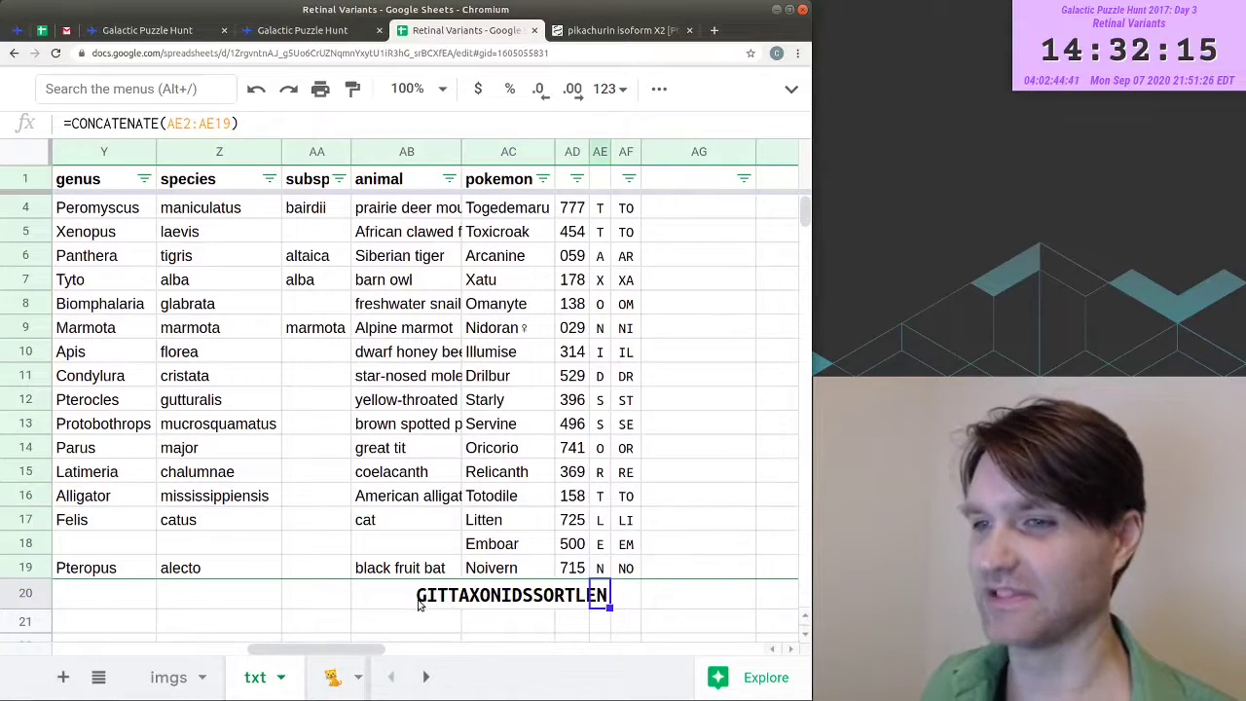
- Compute the last digit of each tax ID in column AG with MOD(…,10) on column H, and narrow that column
drag(321, 649, 385, 652)
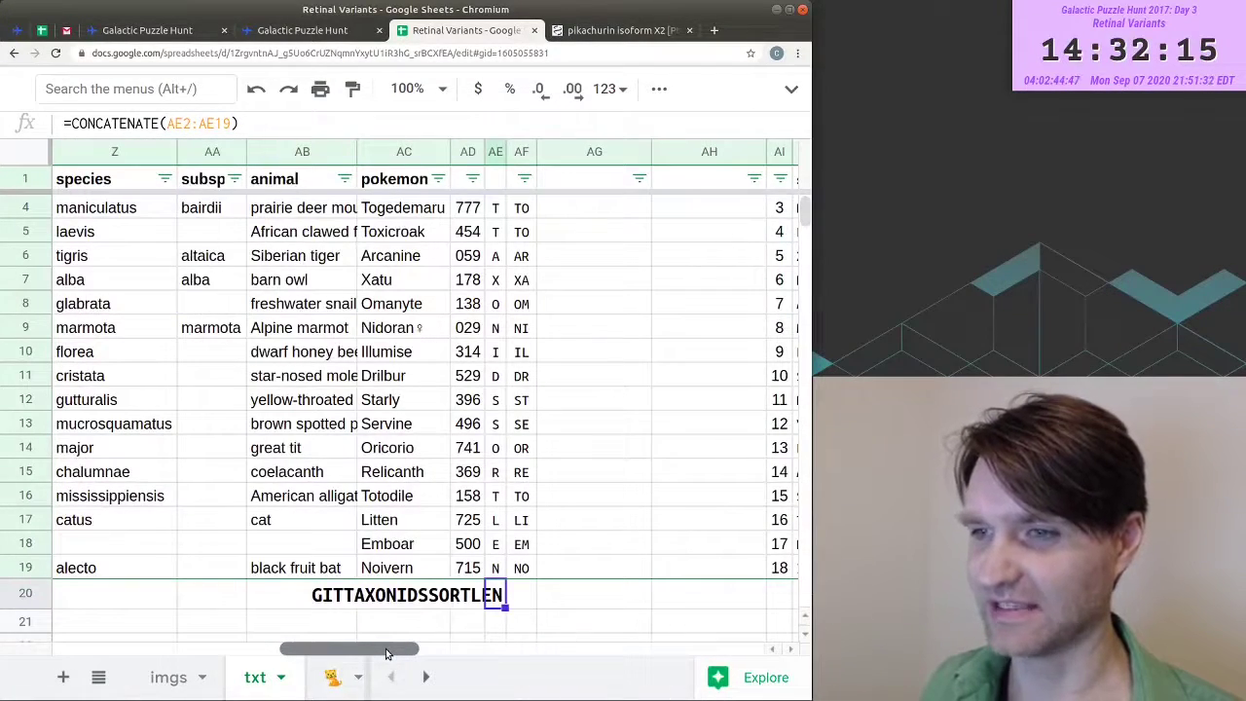
drag(379, 650, 409, 650)
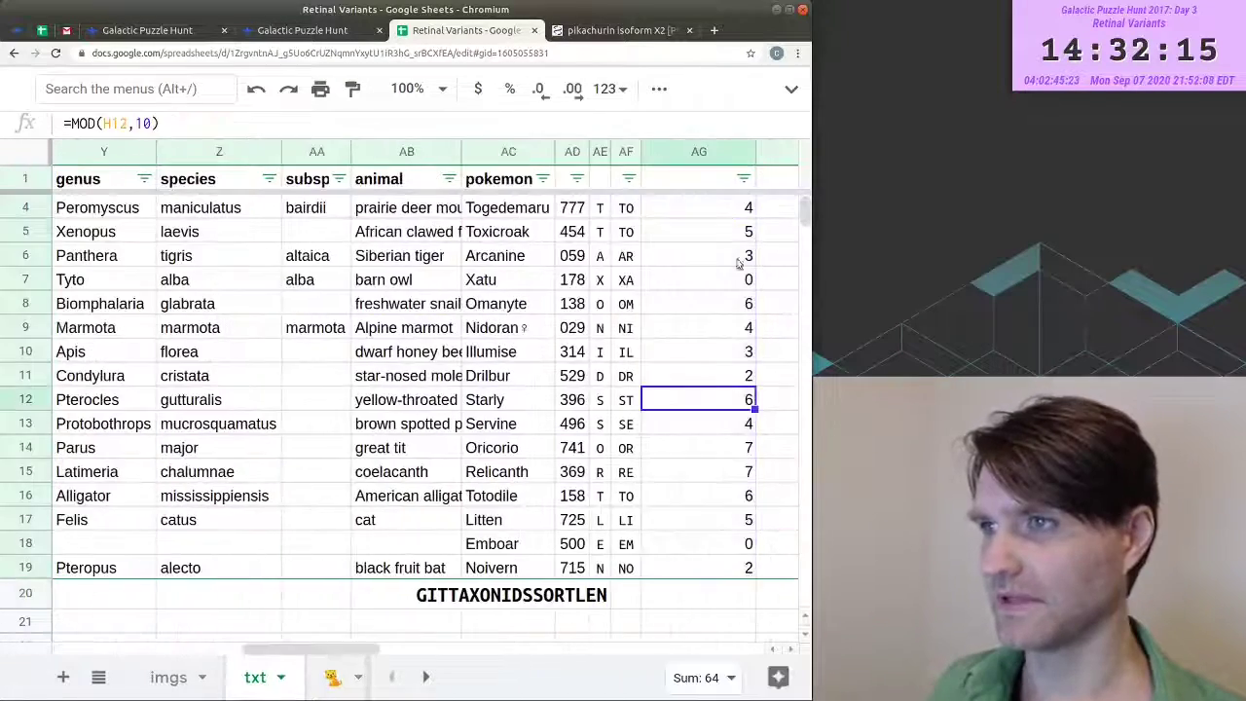
click(718, 210)
drag(718, 210, 711, 572)
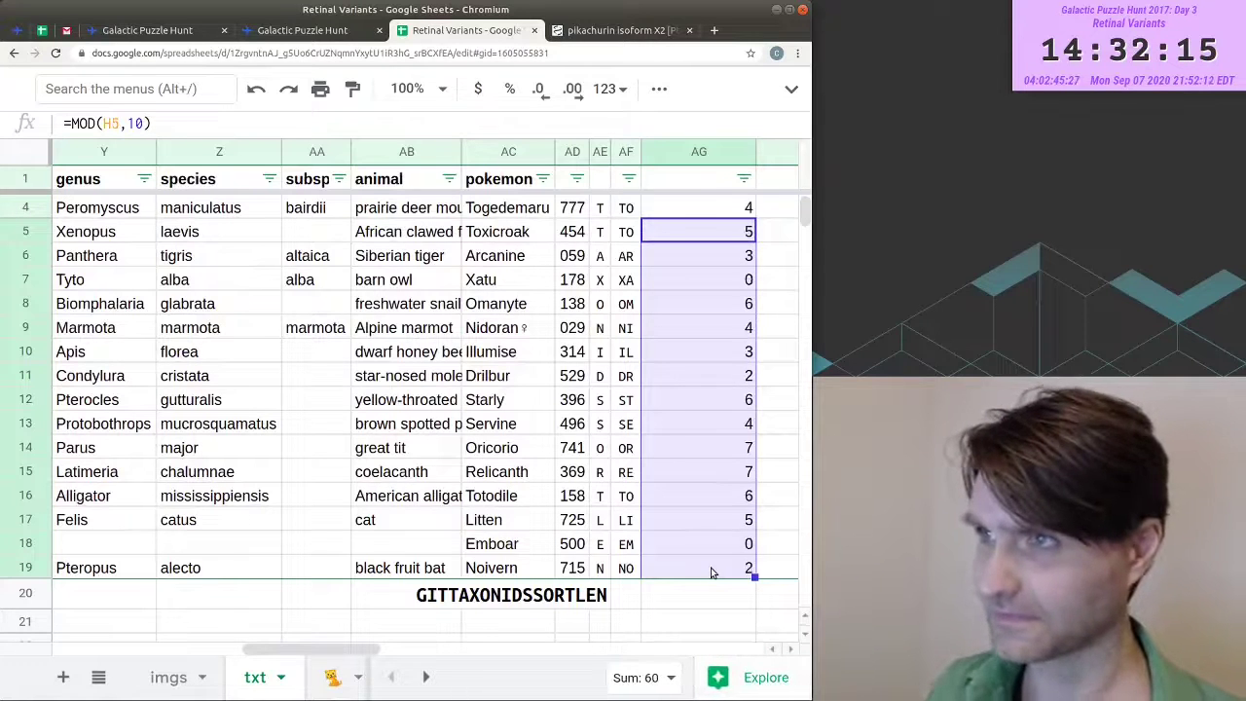
key(ctrl+z)
- Extract the letter indexed by column AG from each Pokémon name with =UPPER(MID(AC4,AG4,1)), filled from AH4 to AH19
key(Right)
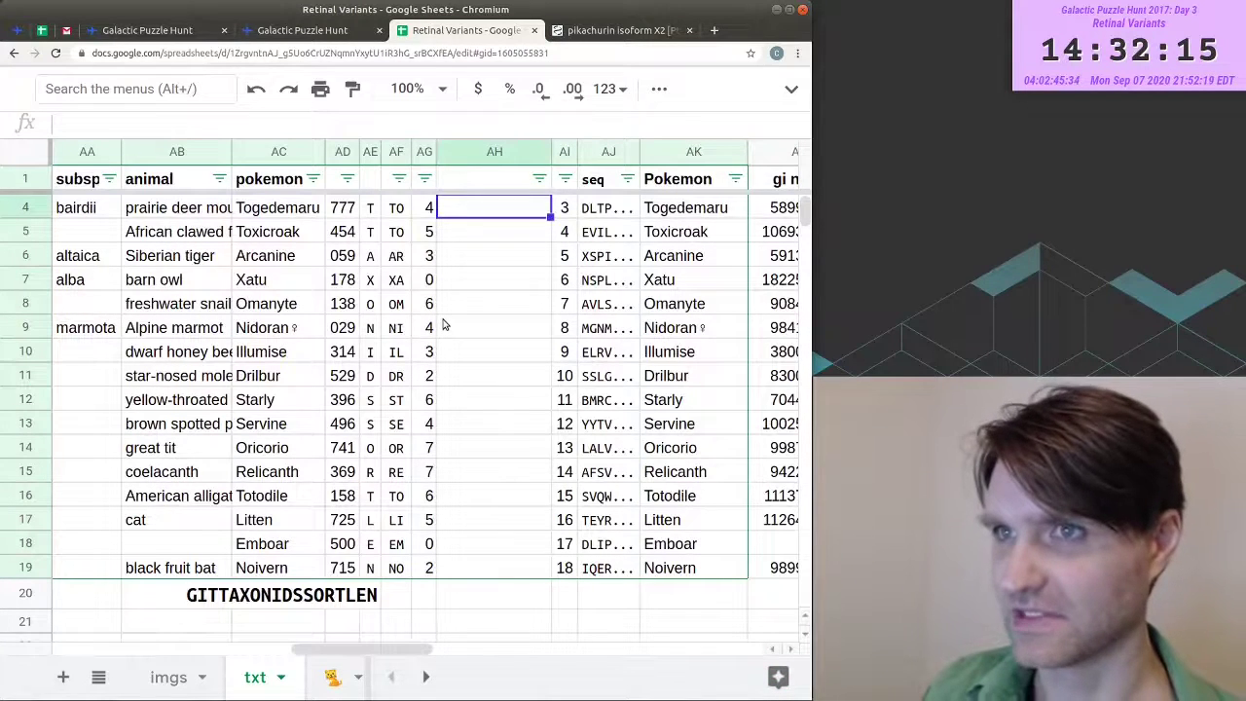
text(=UPPER(MID(AC4,AG4,1)
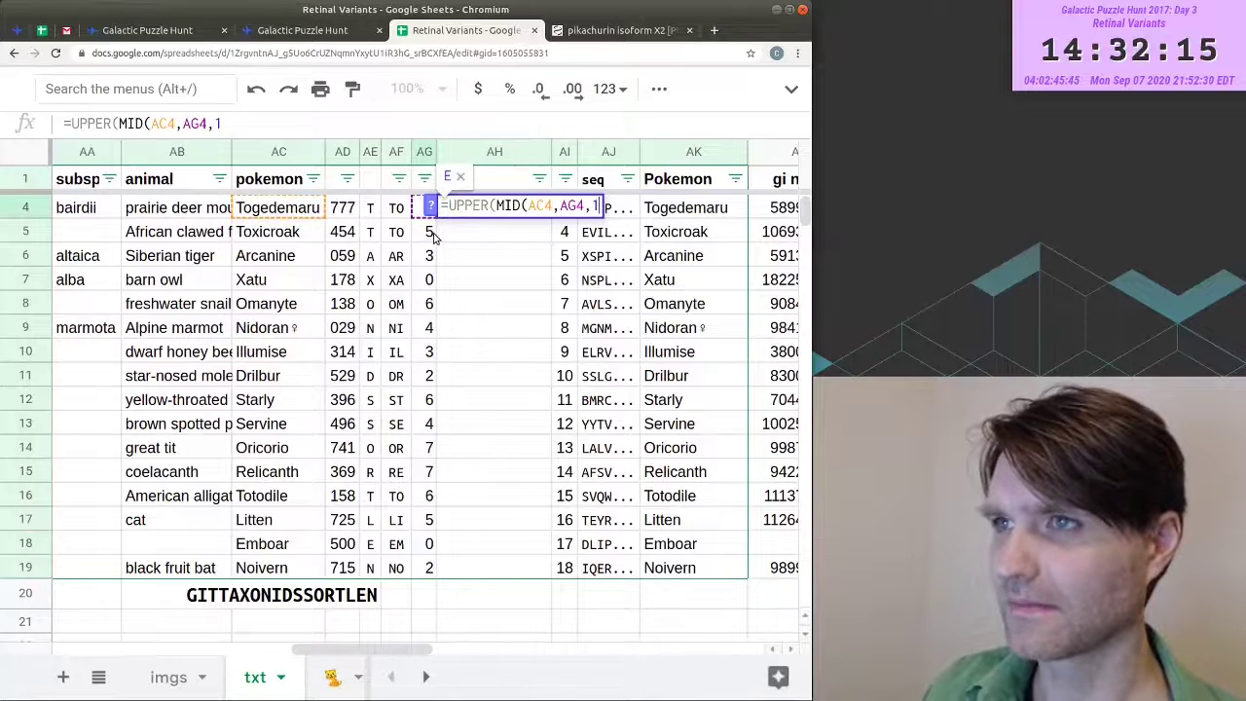
key(ctrl+Return)
shift+click(509, 567)
key(ctrl+d)
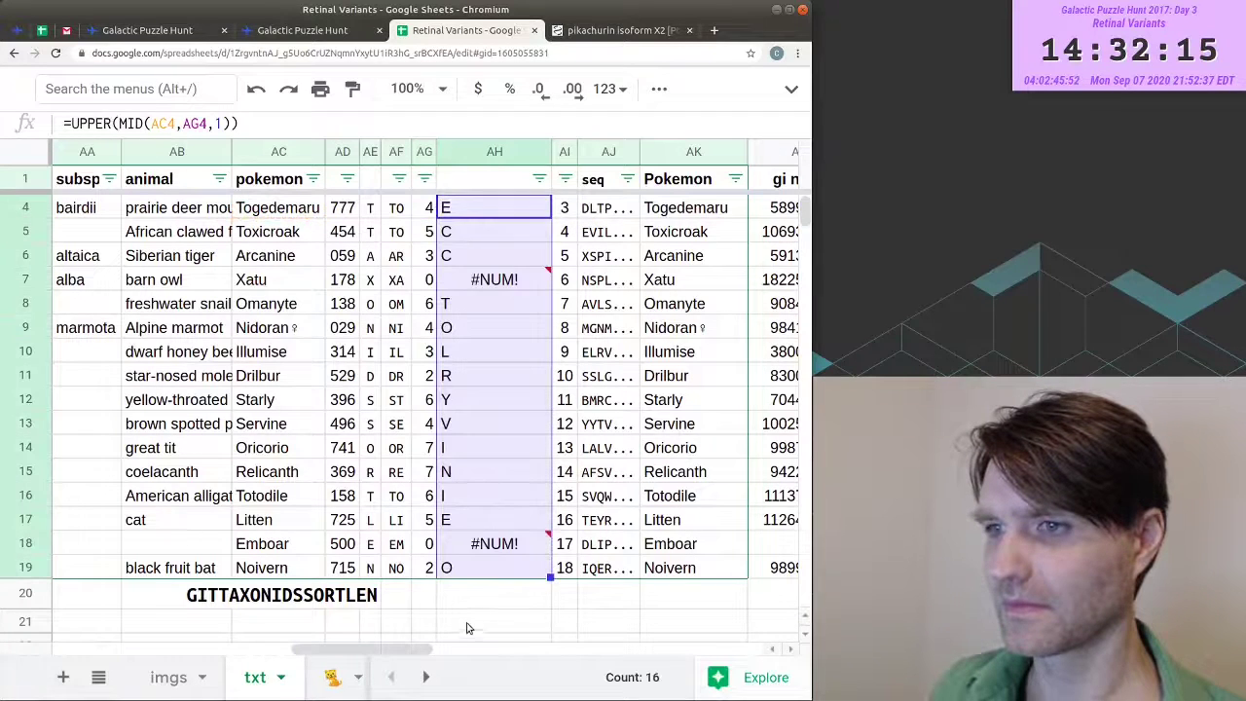
- Clear the erroring letter formulas in AH18 and AH7, and join the column's letters in row 20 with =CONCATENATE(AH4:AH19)
click(428, 280)
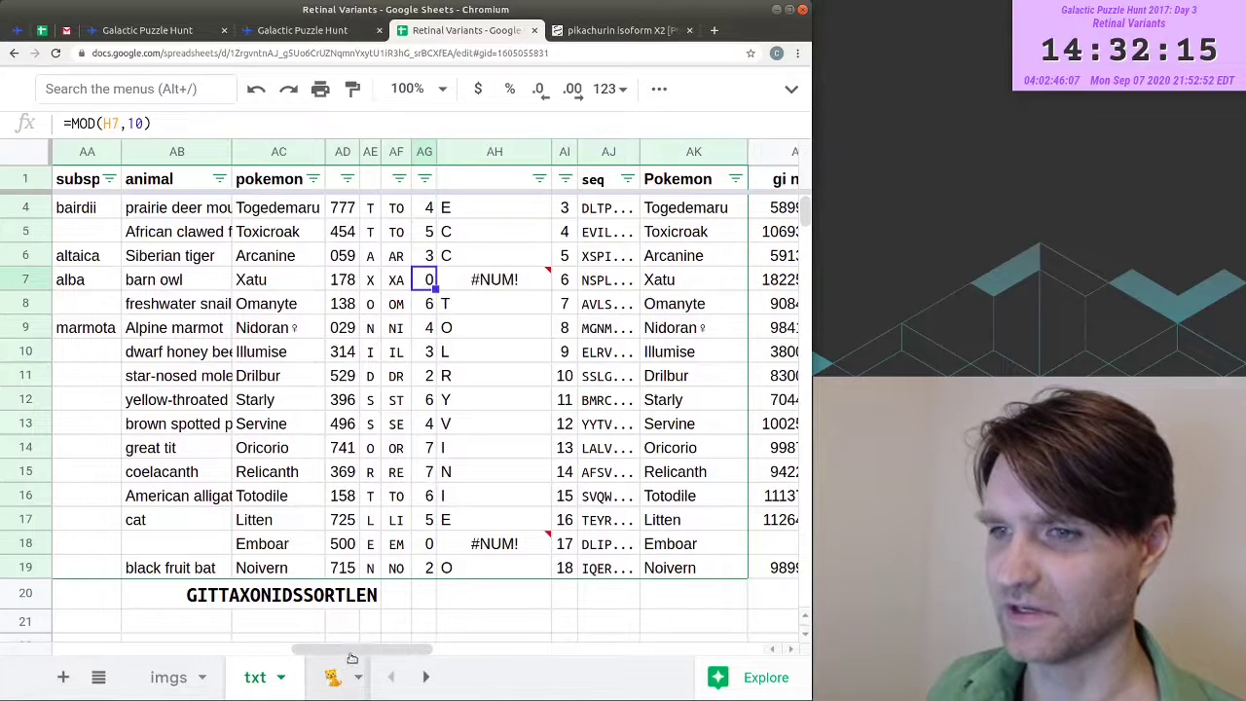
mouse_move(362, 648)
mouse_down()
mouse_move(341, 648)
mouse_move(384, 649)
mouse_up()
click(426, 543)
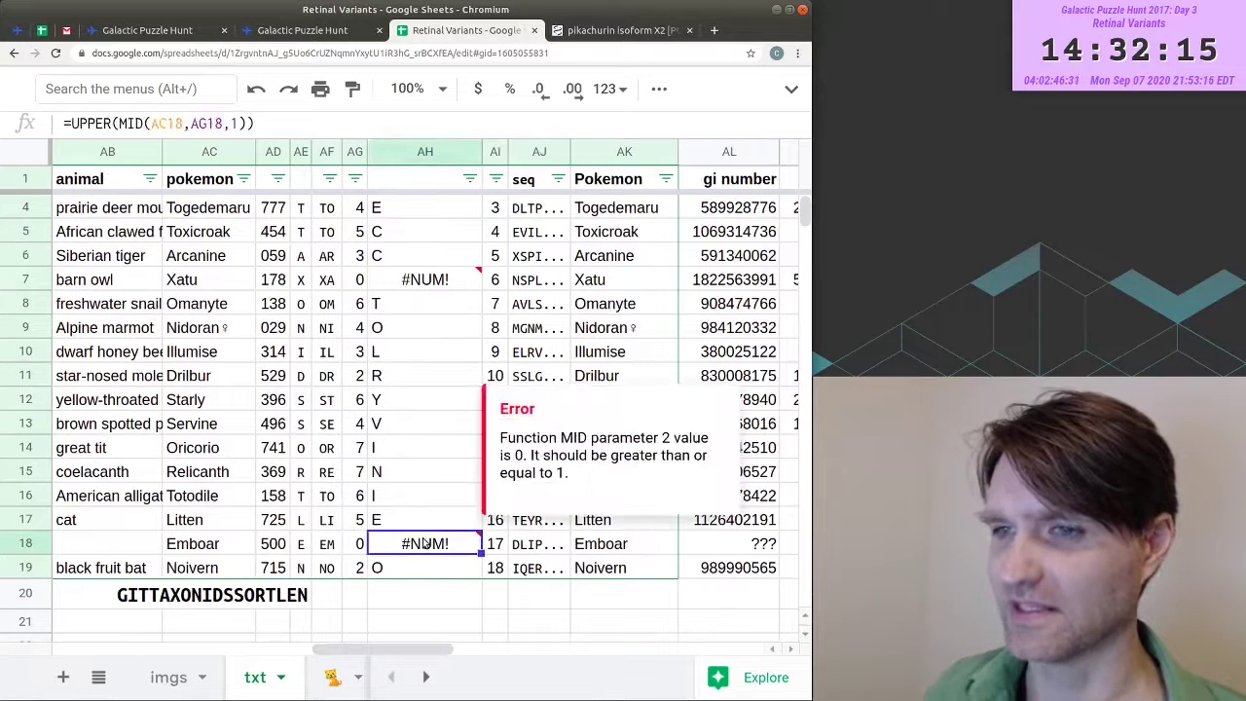
key(Delete)
click(465, 284)
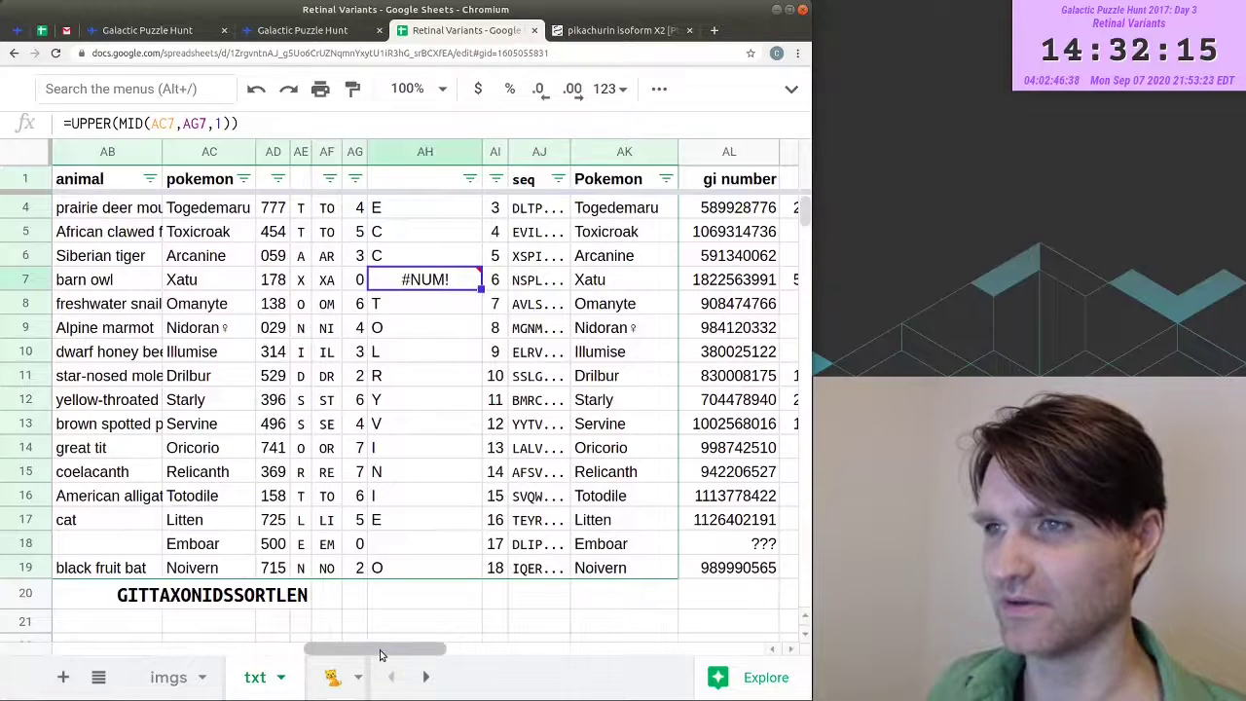
scroll(379, 649, left, 1)
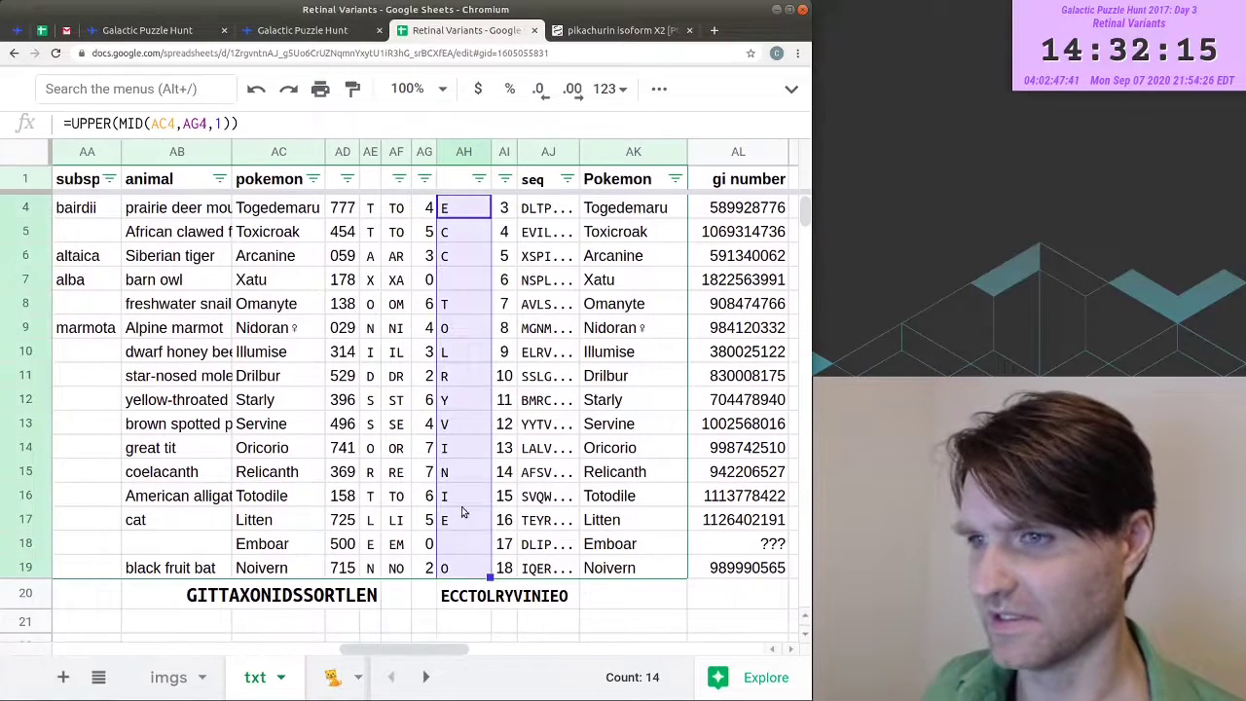
click(459, 594)
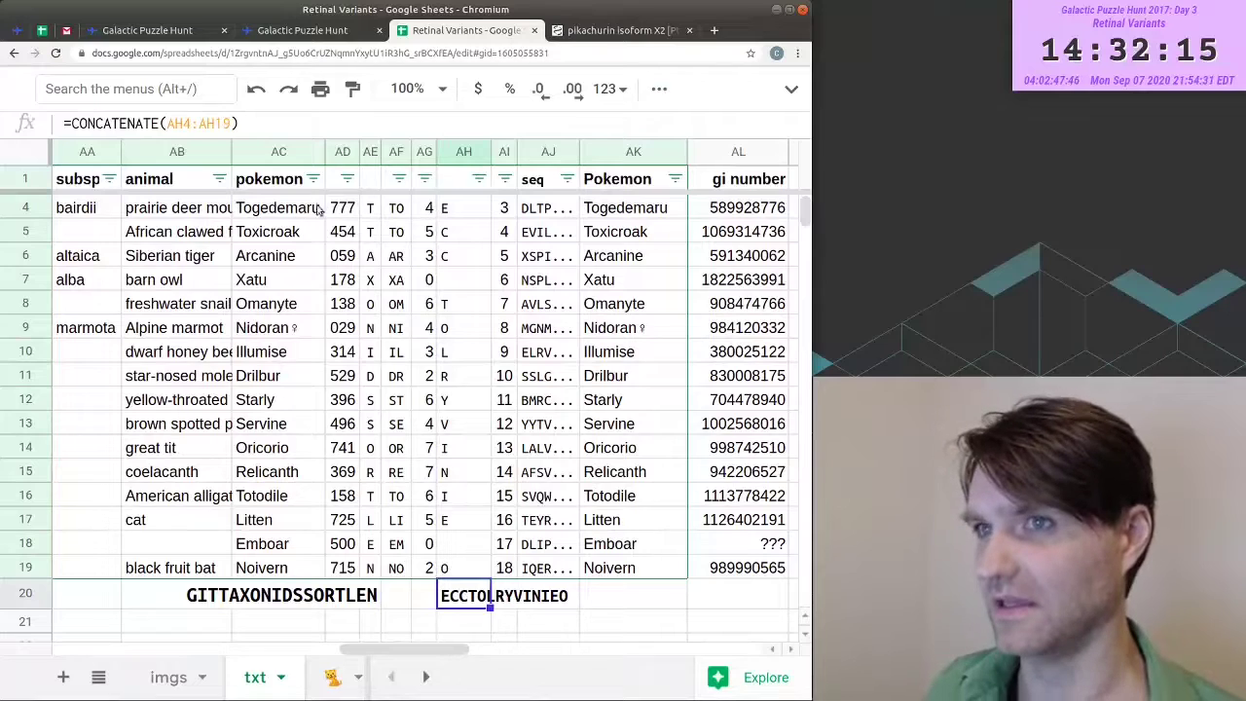
- Review the Pokémon names in column AC, their index digits in column AG, and the len column's sorting options
drag(276, 207, 276, 567)
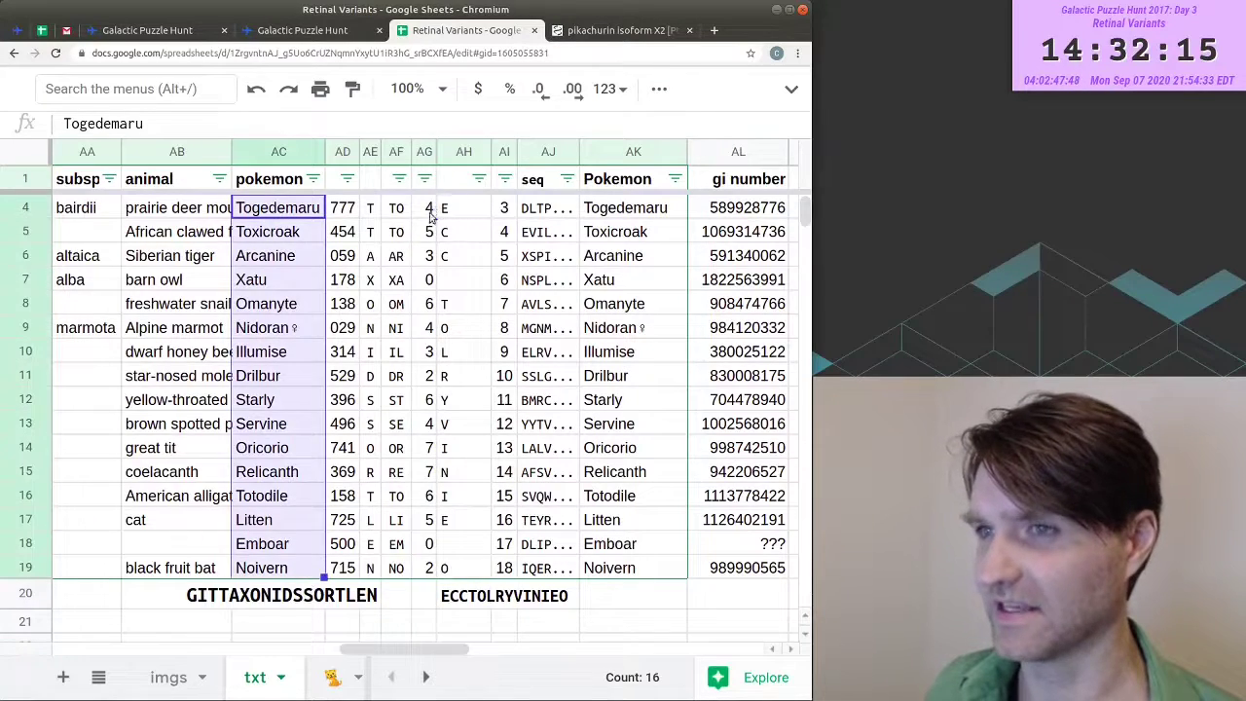
drag(429, 208, 429, 567)
scroll(429, 486, left, 15)
click(309, 180)
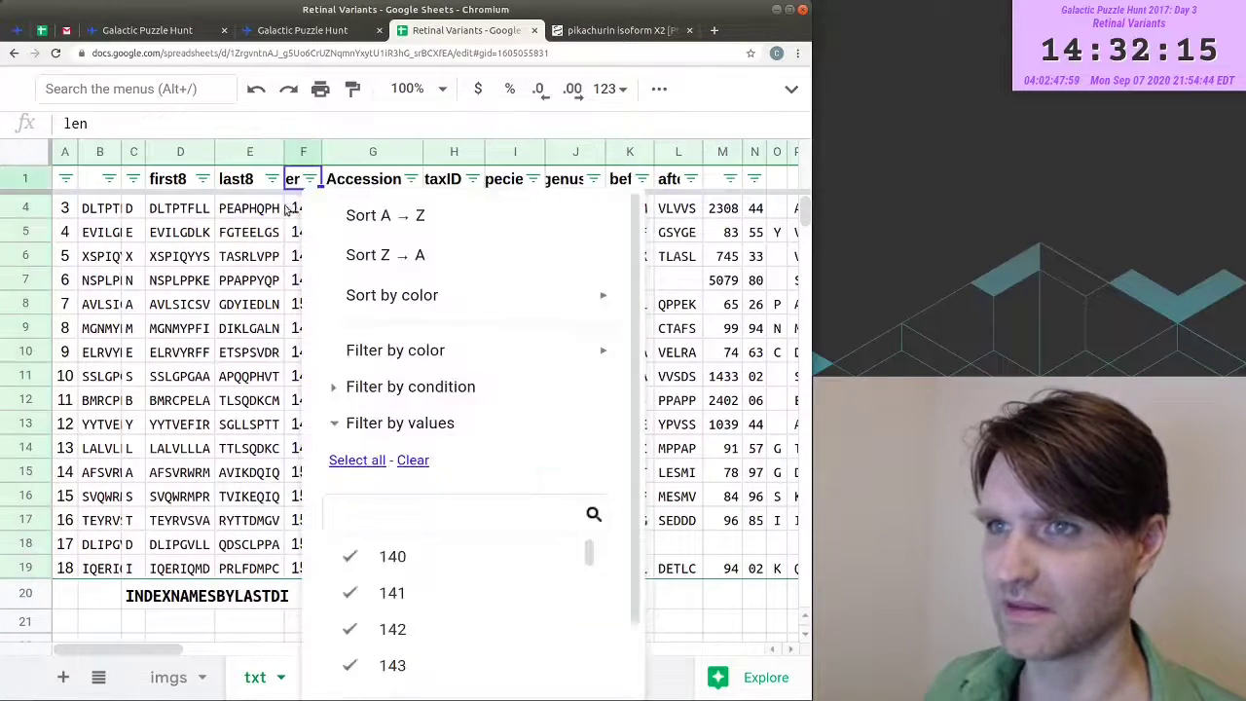
key(Escape)
- Read the published solution's explanation of indexing by taxon ID and sorting by sequence length
scroll(477, 433, down, 1)
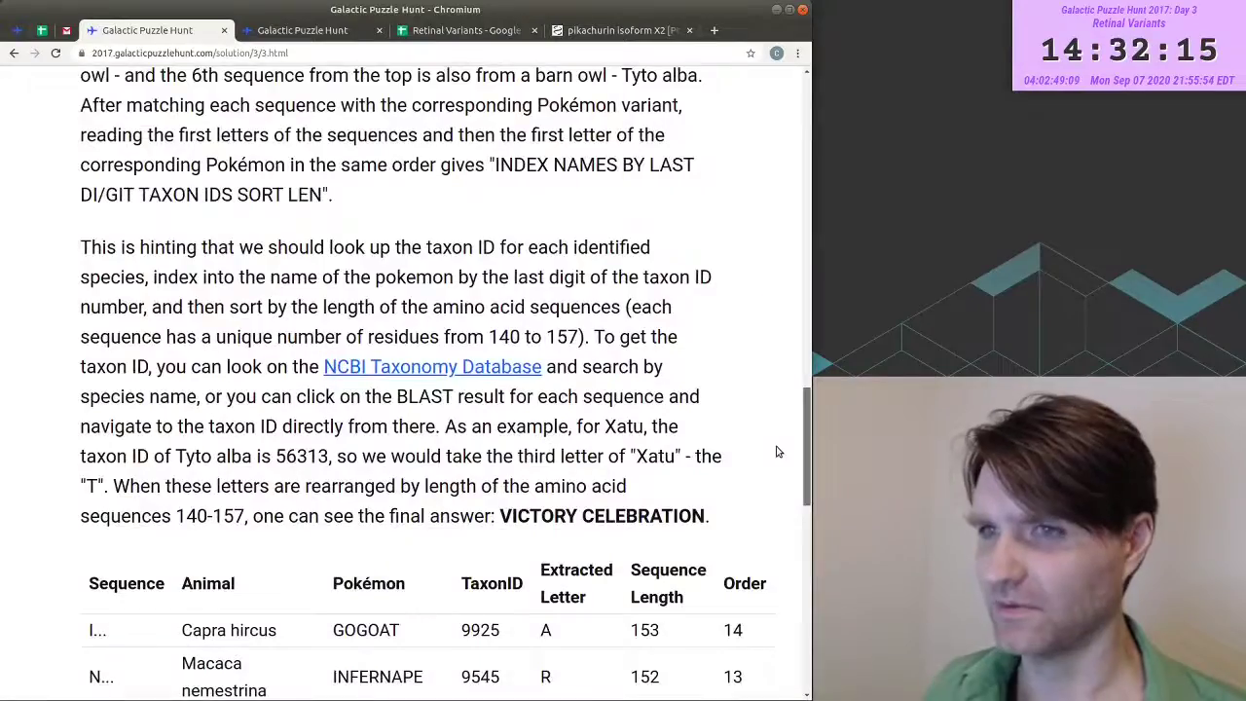
scroll(404, 389, down, 1)
scroll(403, 389, up, 15)
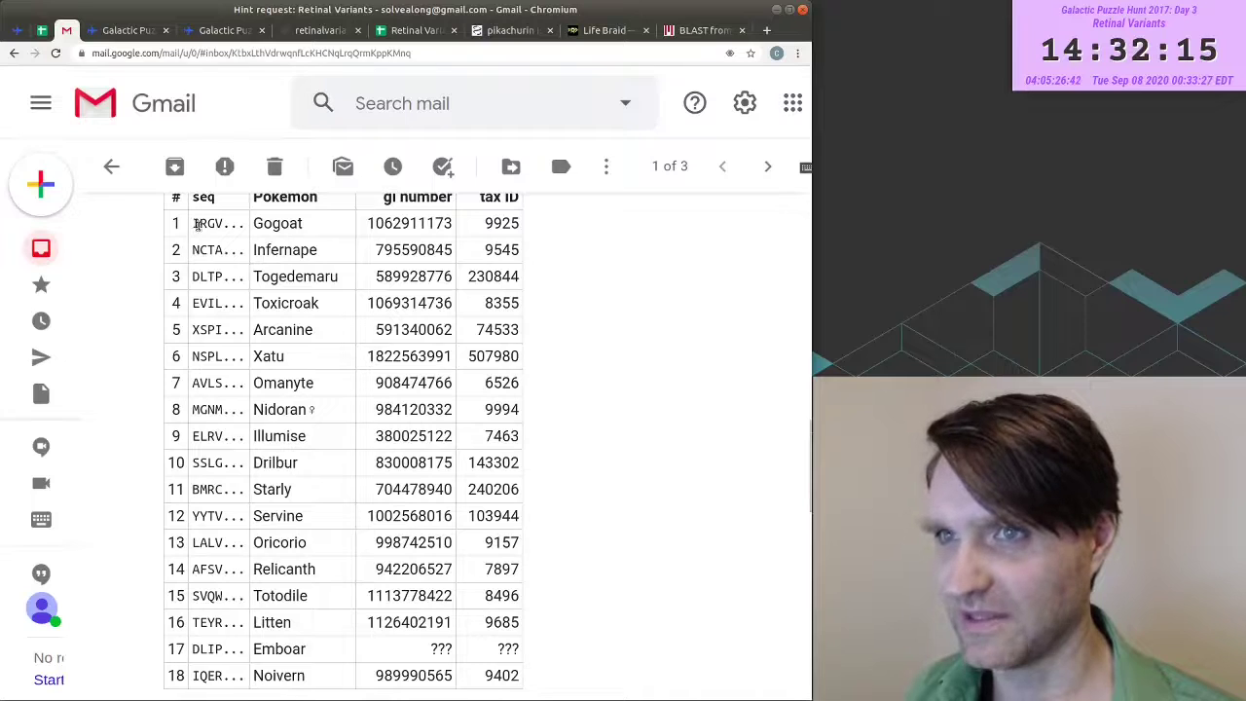
- Examine the Retinal Variants hint request email's table, highlighting the first row's sequence IRGV and Pokémon Gogoat
double_click(195, 223)
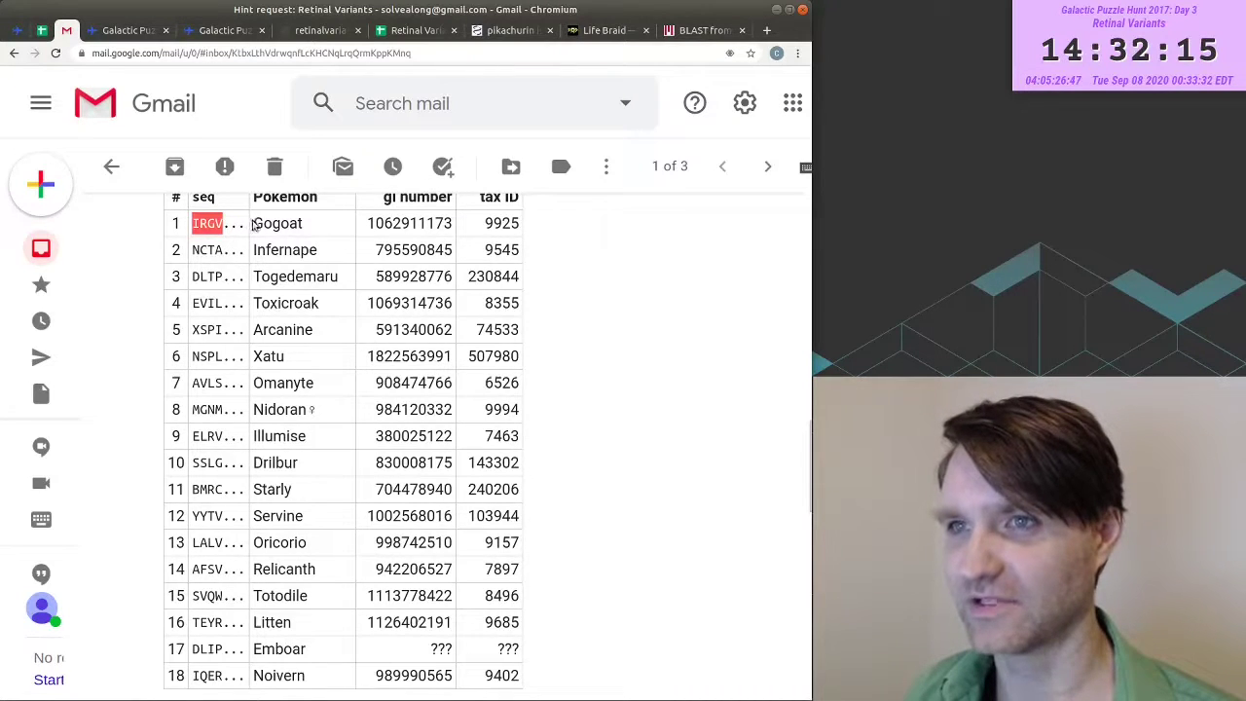
drag(251, 223, 293, 227)
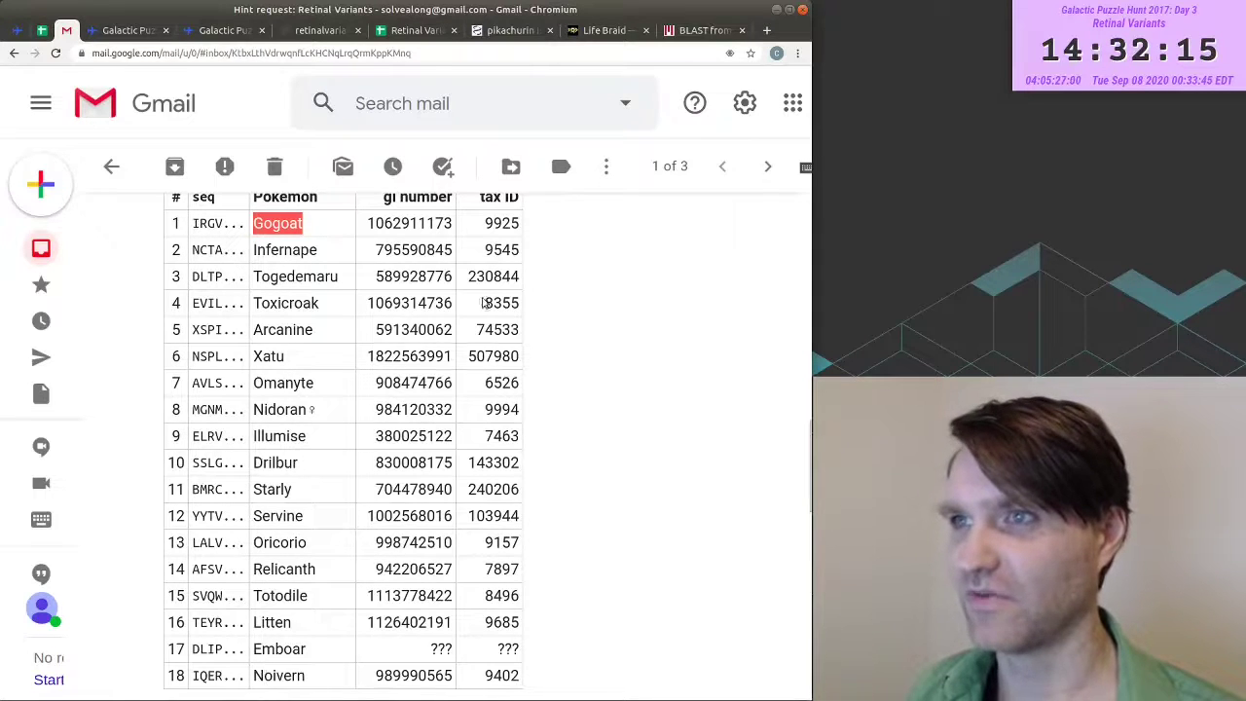
click(506, 223)
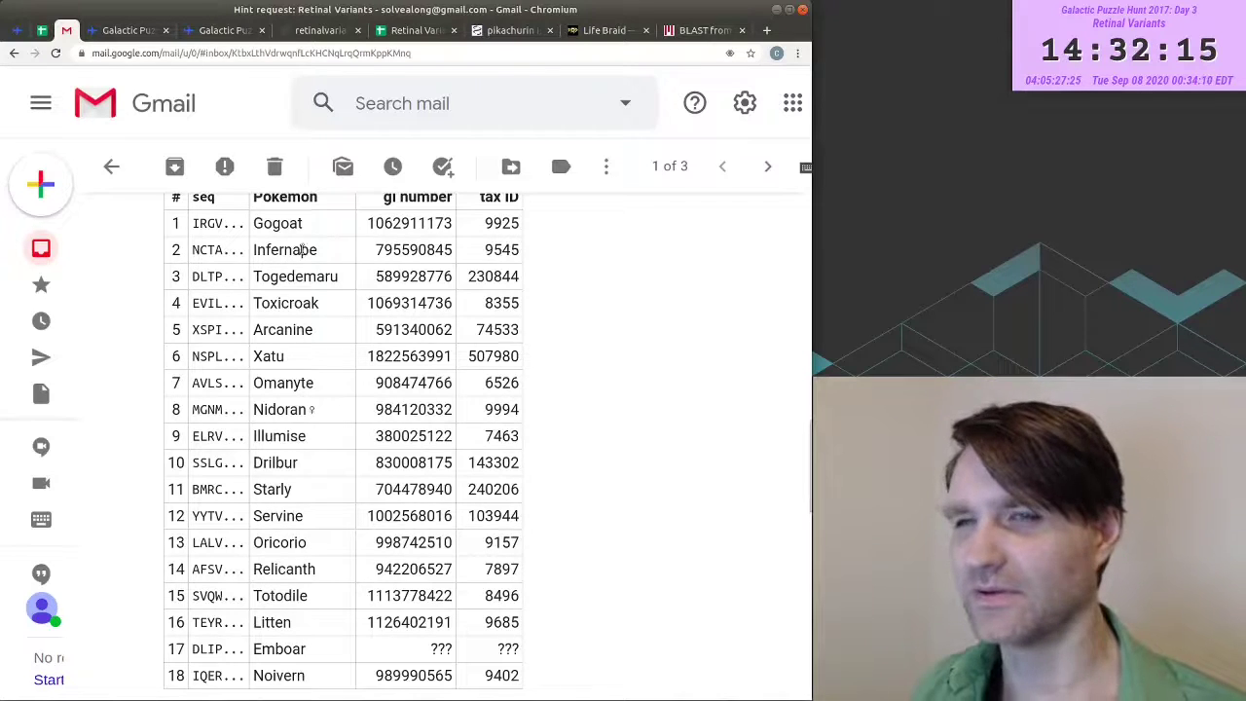
scroll(311, 345, up, 1)
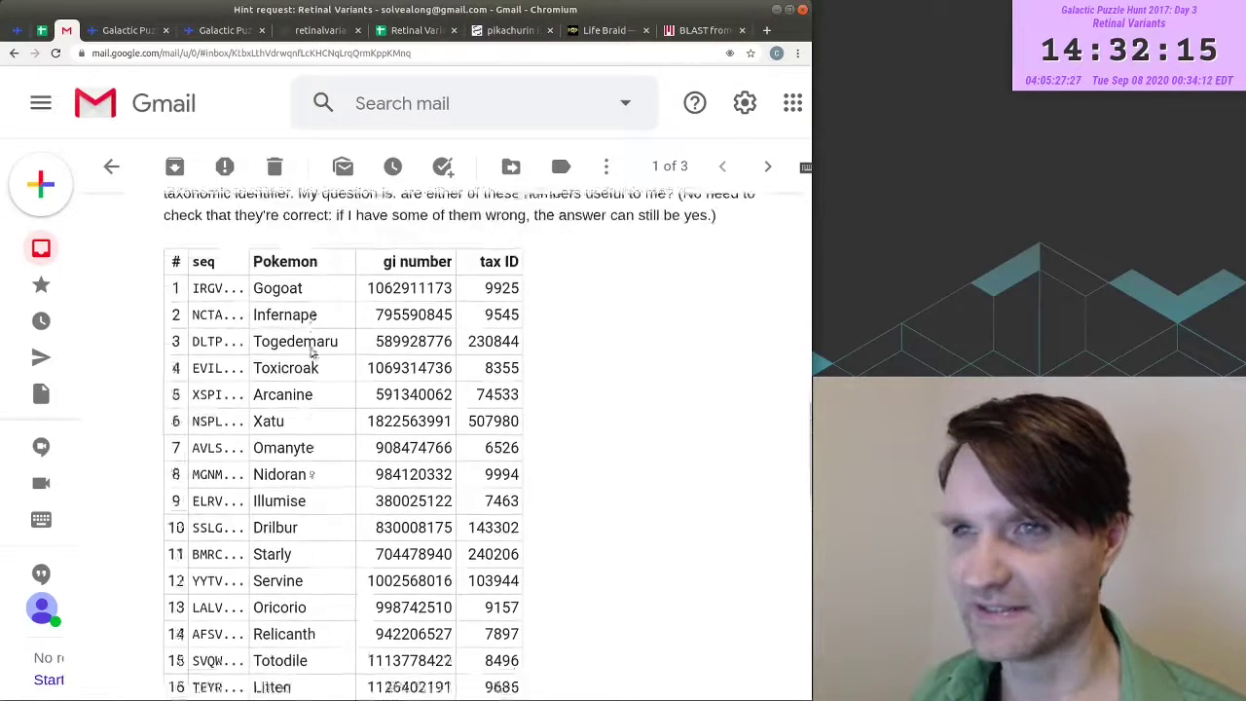
scroll(311, 345, down, 1)
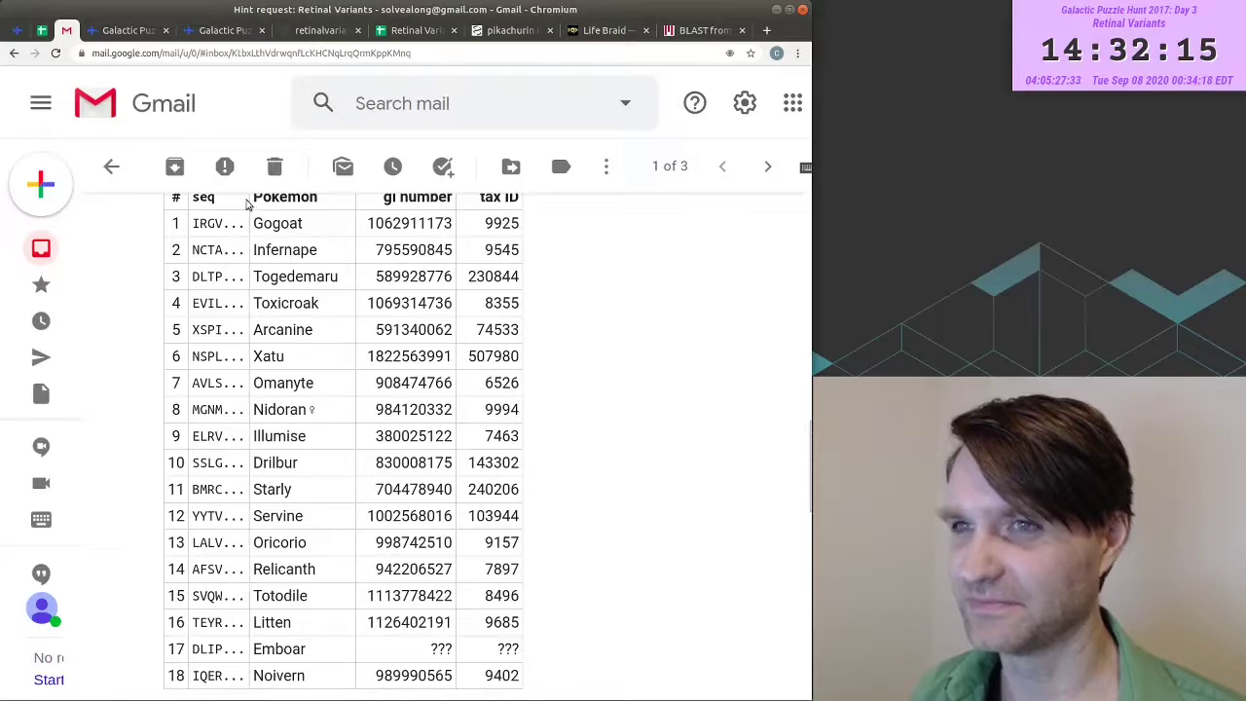
- Review the Pokémon artwork and the full set of sequences on the Retinal Variants puzzle page
key(ctrl+Tab)
scroll(685, 233, down, 3)
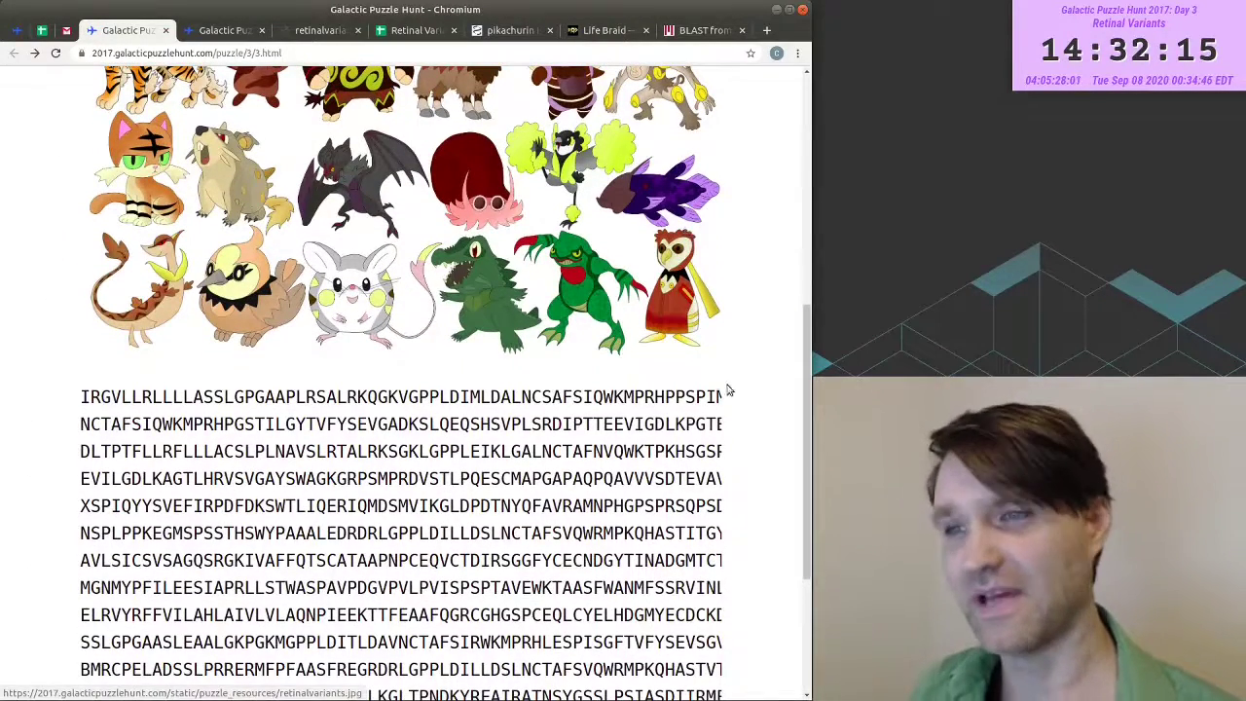
scroll(732, 366, up, 1)
scroll(737, 362, up, 1)
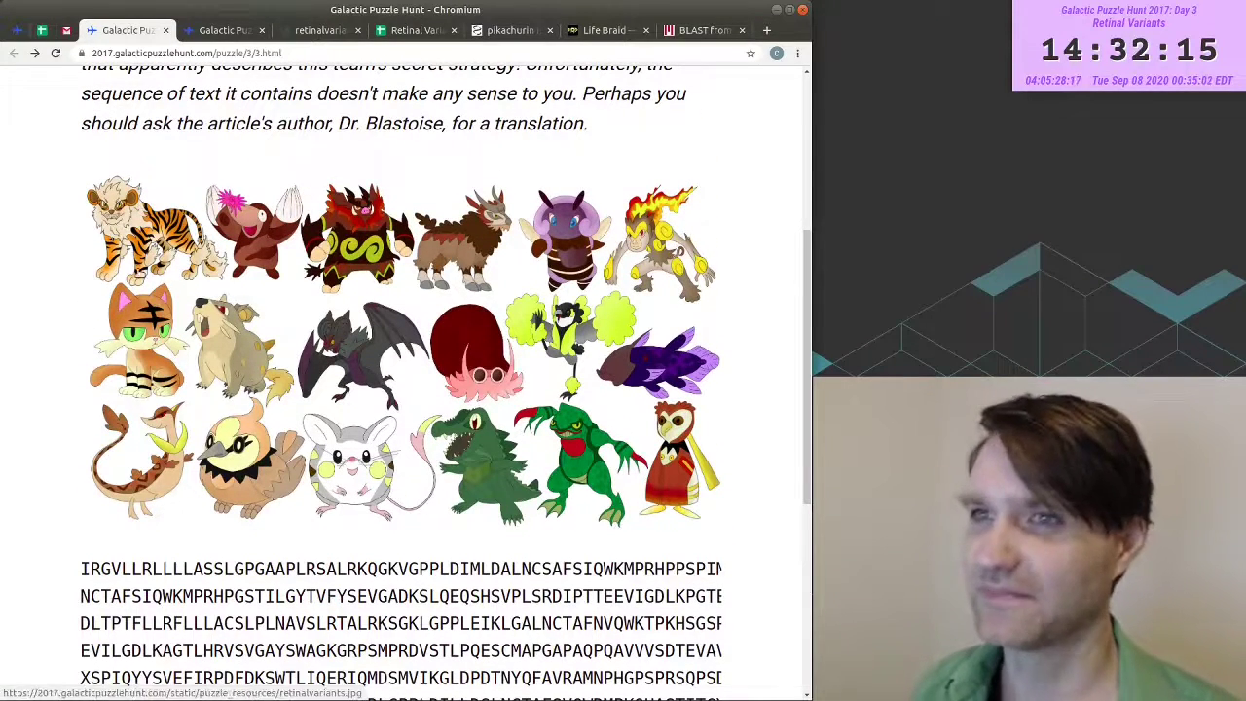
key(ctrl+Tab)
key(ctrl+Tab)
drag(109, 697, 755, 697)
key(ctrl+1)
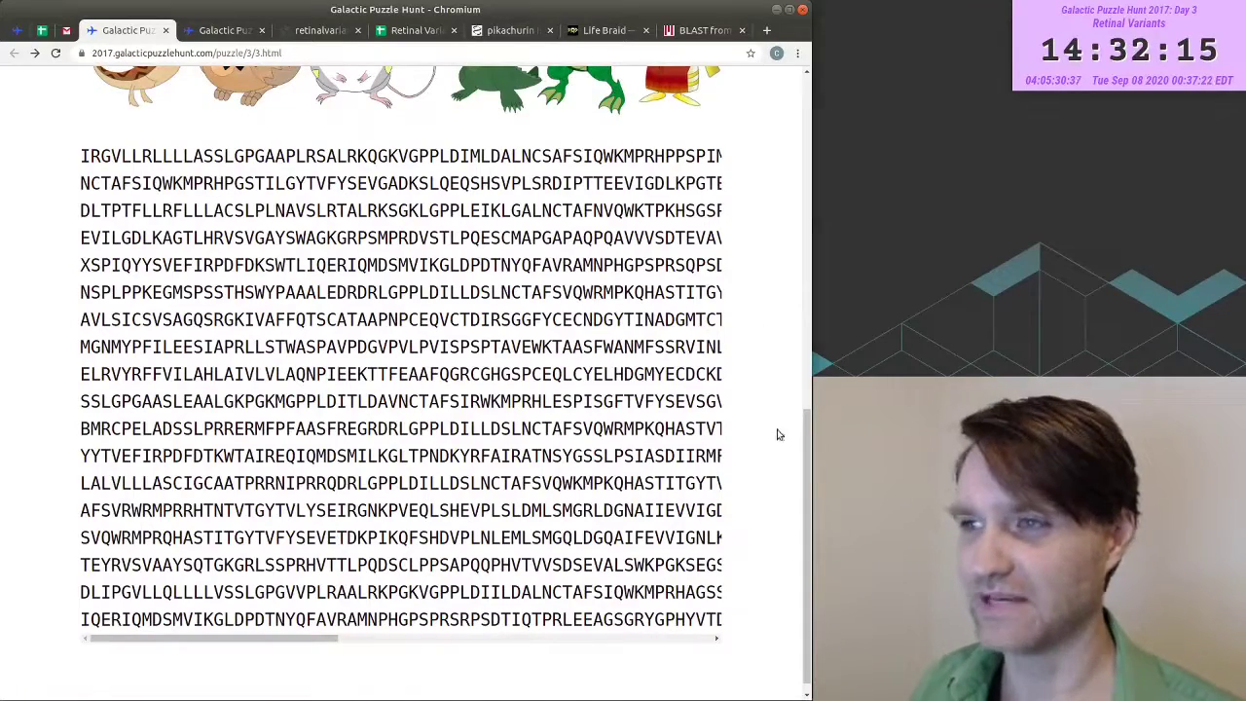
- Inspect the puzzle's amino acid sequences below the artwork, highlighting the first one, which starts with IRGV
drag(804, 457, 796, 288)
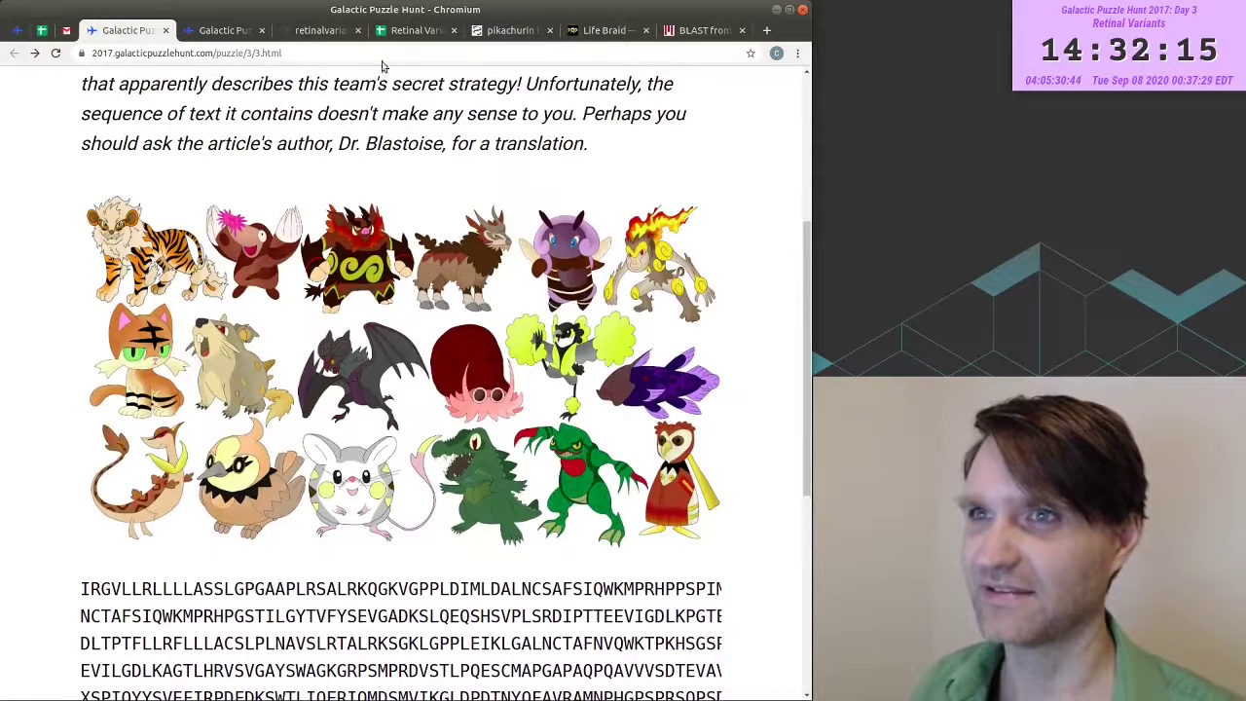
scroll(321, 136, down, 5)
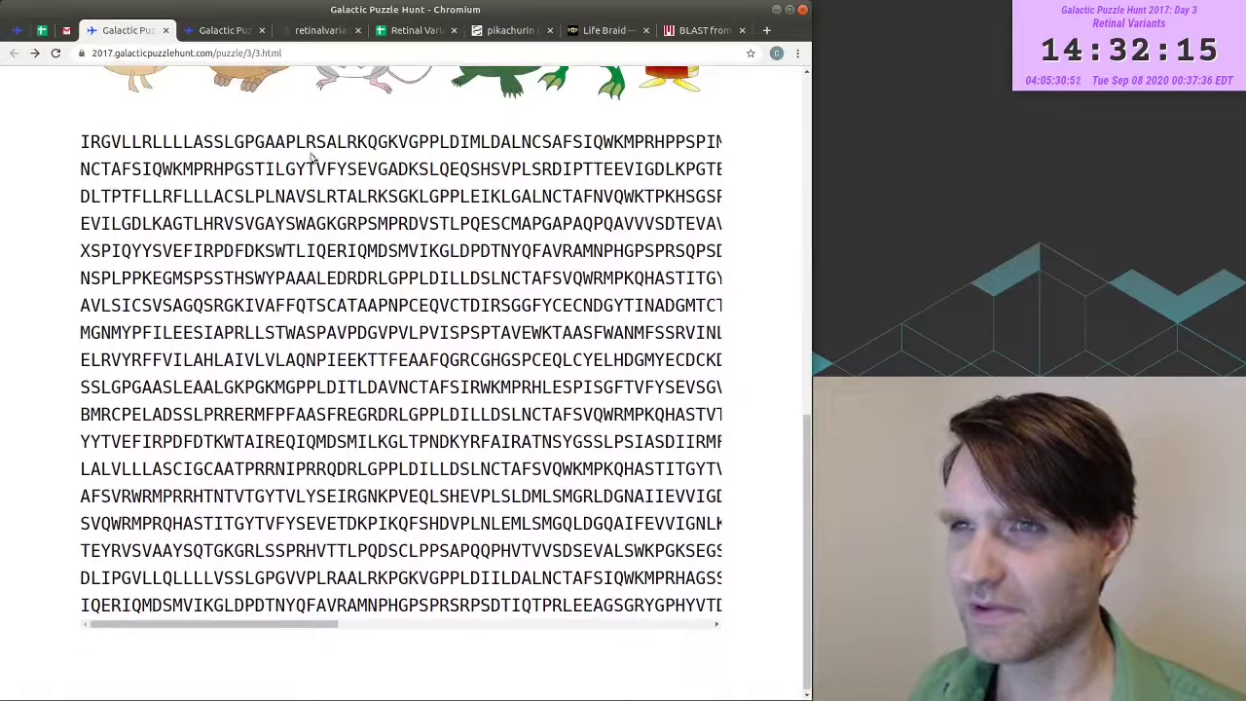
double_click(395, 142)
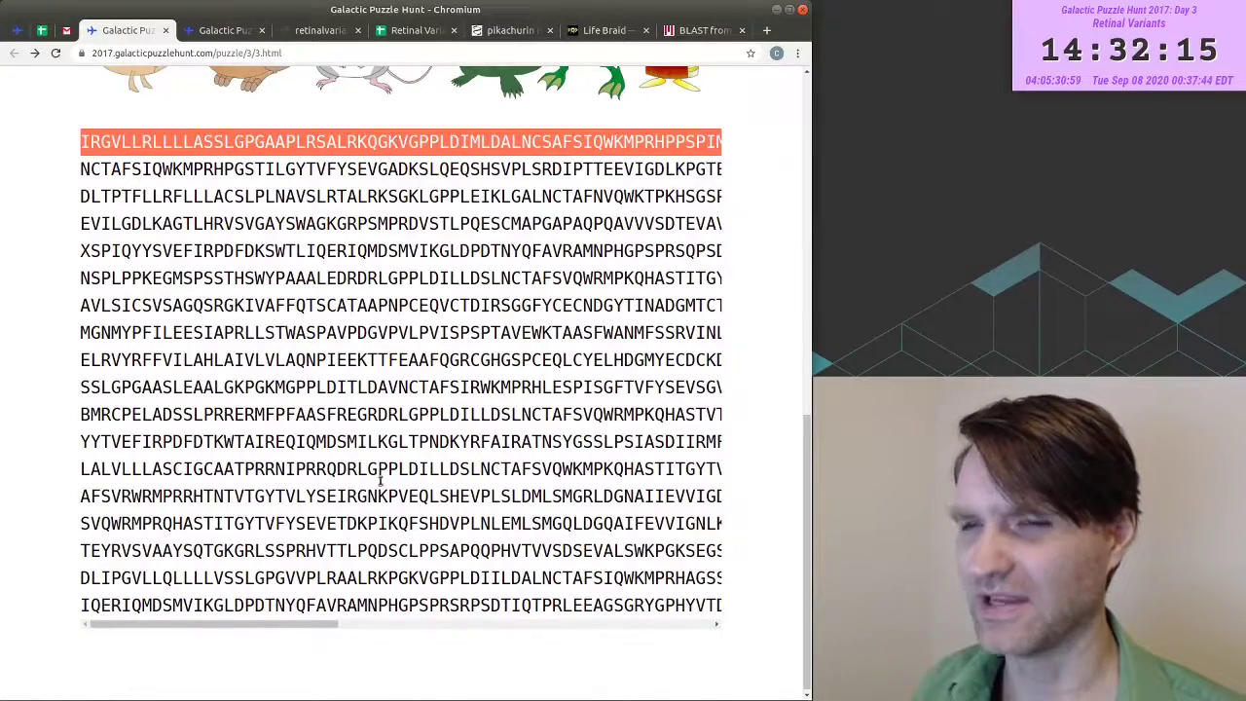
drag(298, 626, 61, 590)
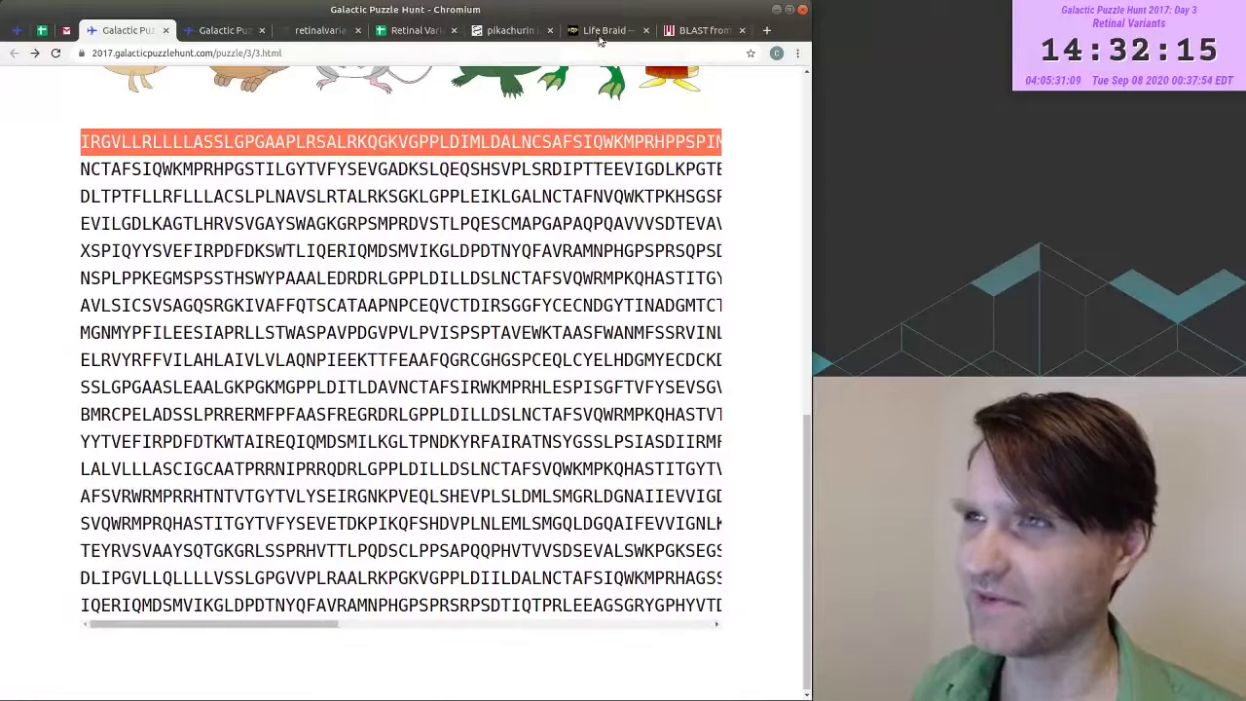
- Compare the BLAST from the Past and Life Braid puzzles, and return to the Retinal Variants puzzle page
key(ctrl+9)
key(ctrl+shift+Tab)
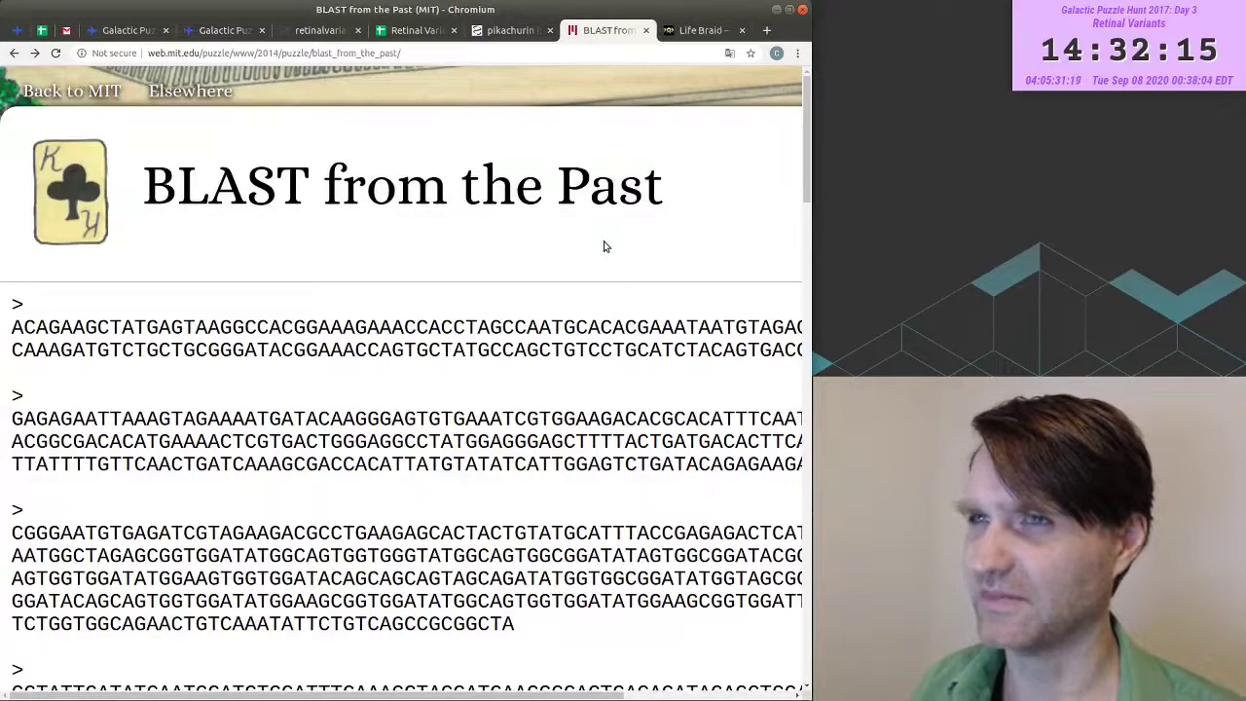
click(697, 32)
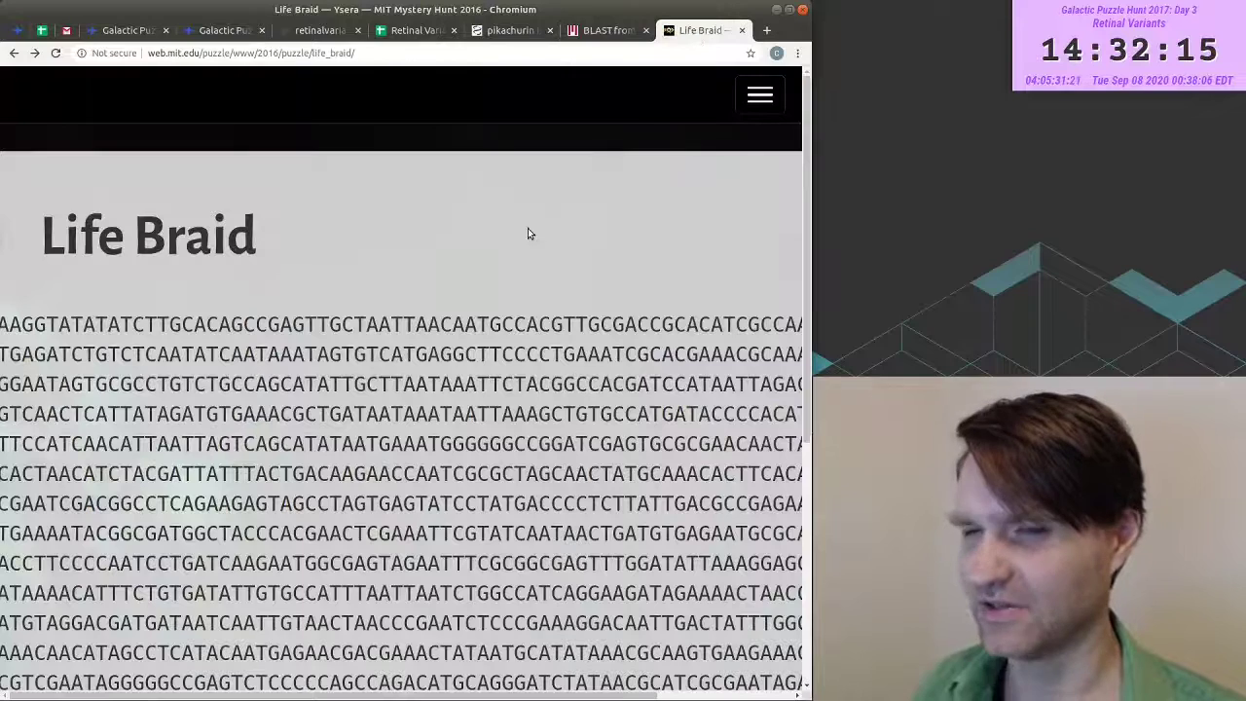
key(ctrl+shift+Tab)
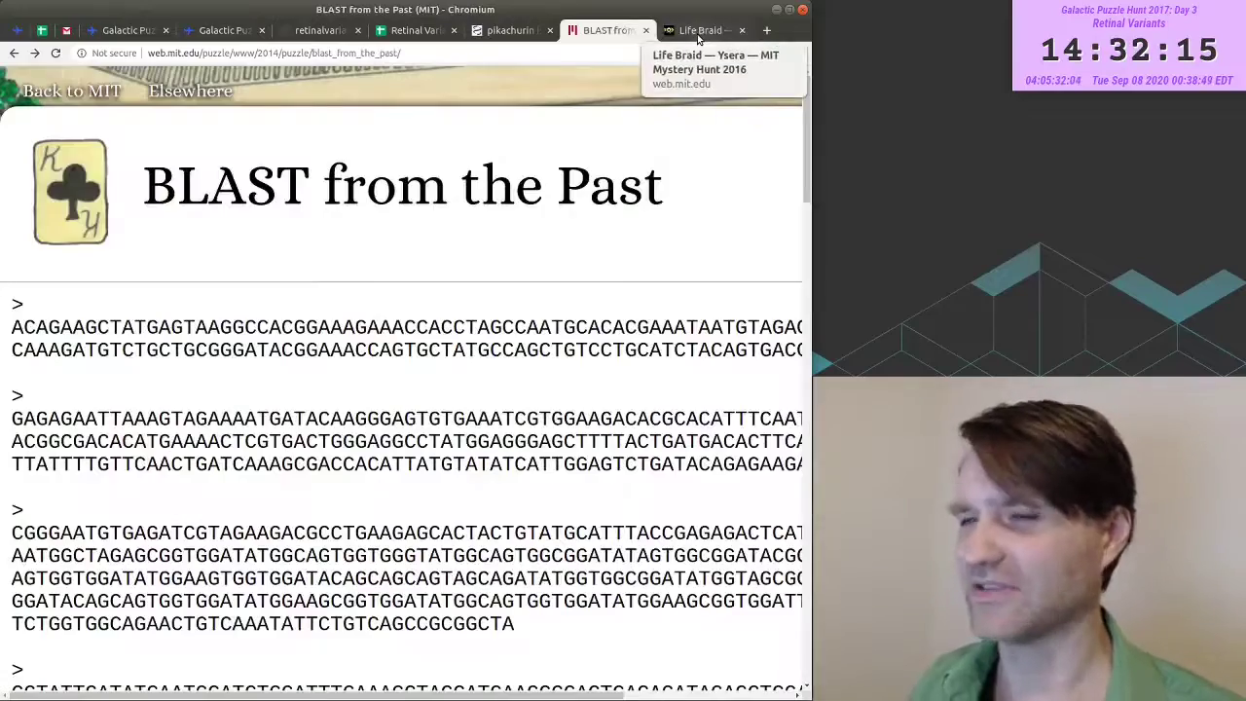
click(697, 32)
click(115, 35)
scroll(315, 314, up, 4)
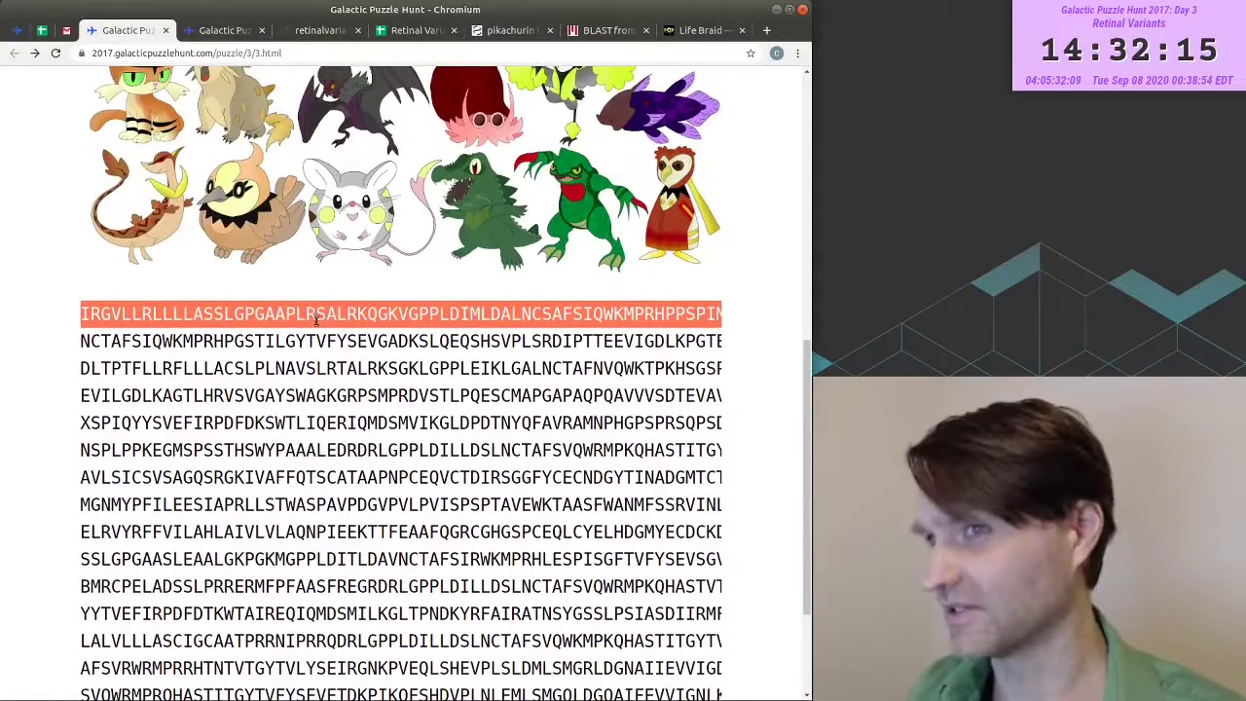
- Examine the NCBI record for pikachurin isoform X2 from Pteropus alecto, including its organism and comment sections
key(ctrl+Tab)
key(ctrl+Tab)
key(ctrl+Tab)
key(ctrl+Tab)
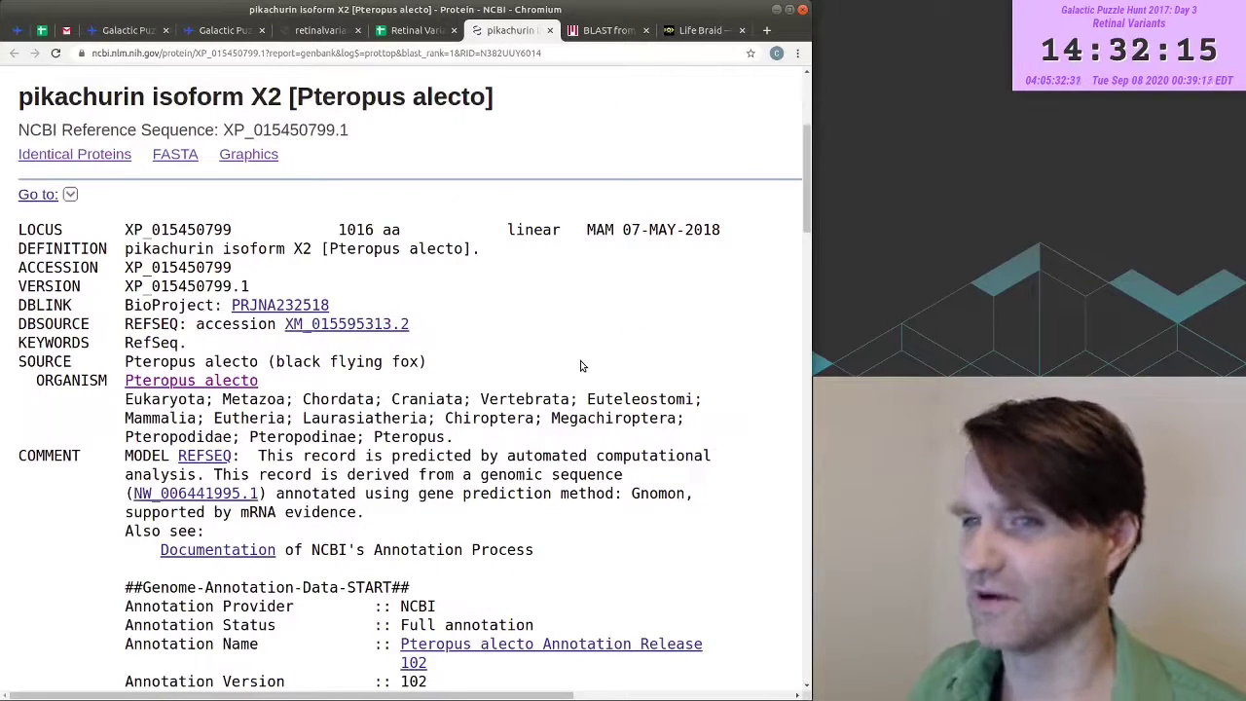
scroll(580, 366, up, 5)
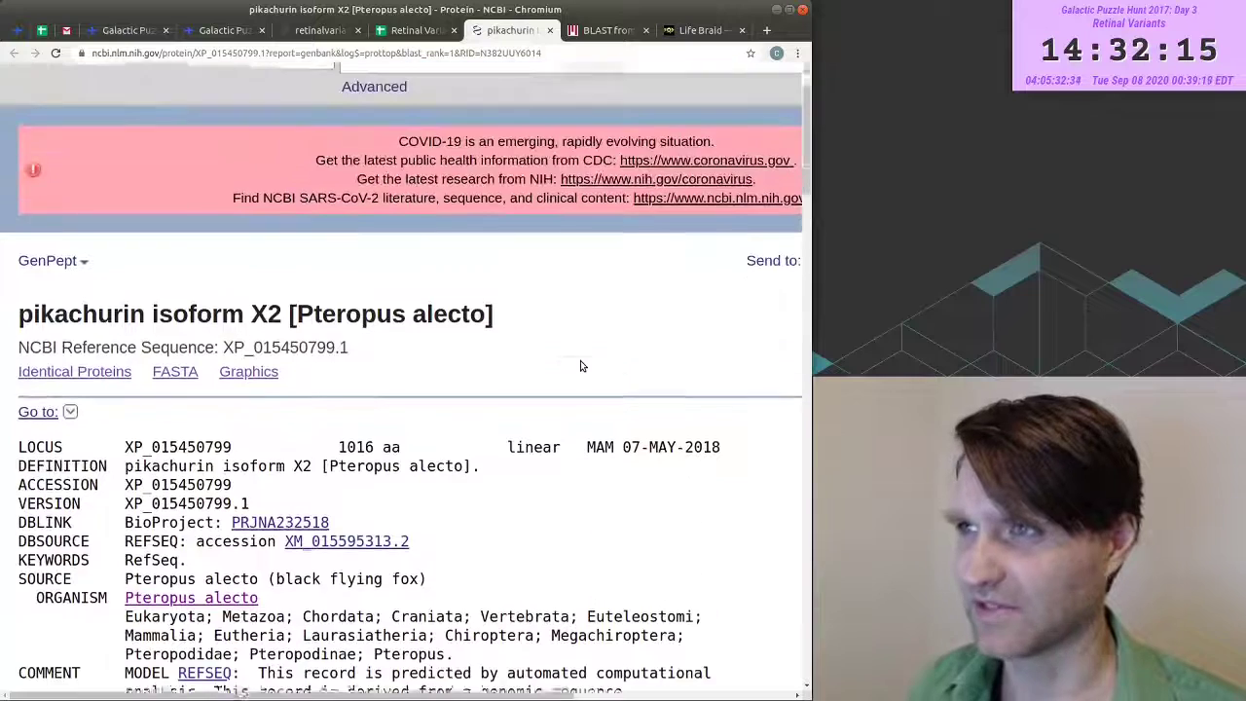
scroll(580, 366, down, 4)
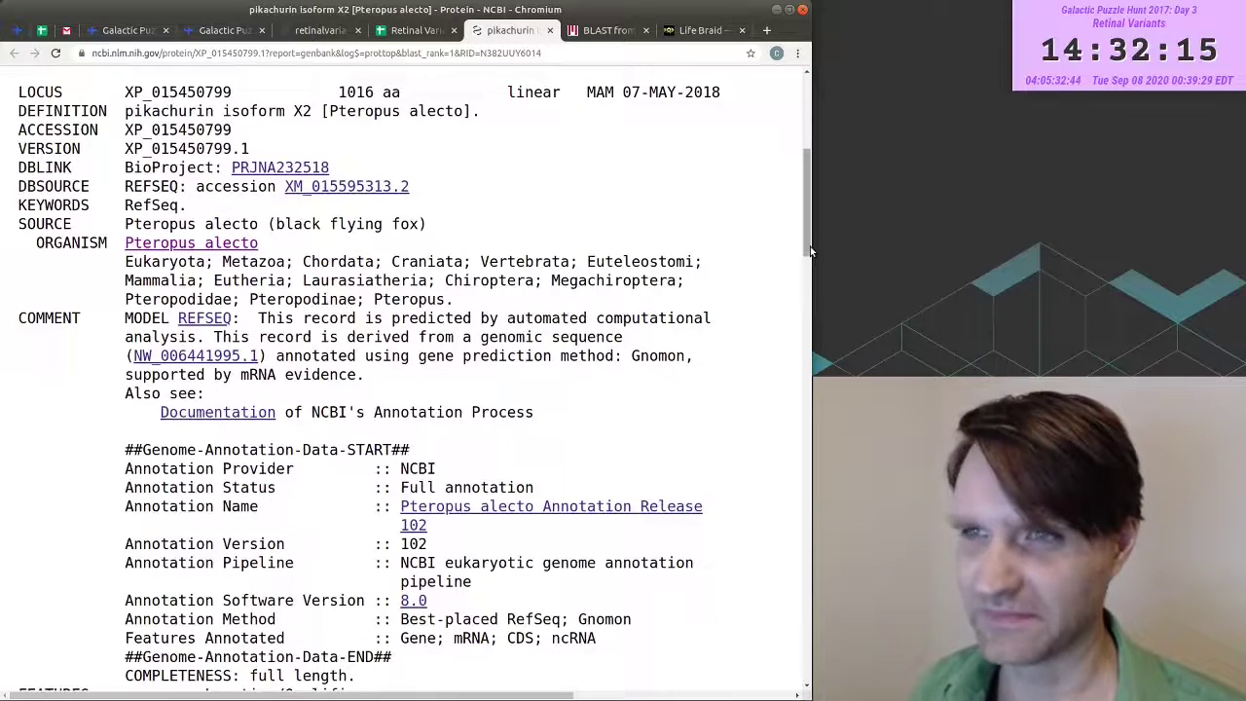
drag(260, 317, 216, 337)
drag(213, 337, 688, 358)
click(646, 363)
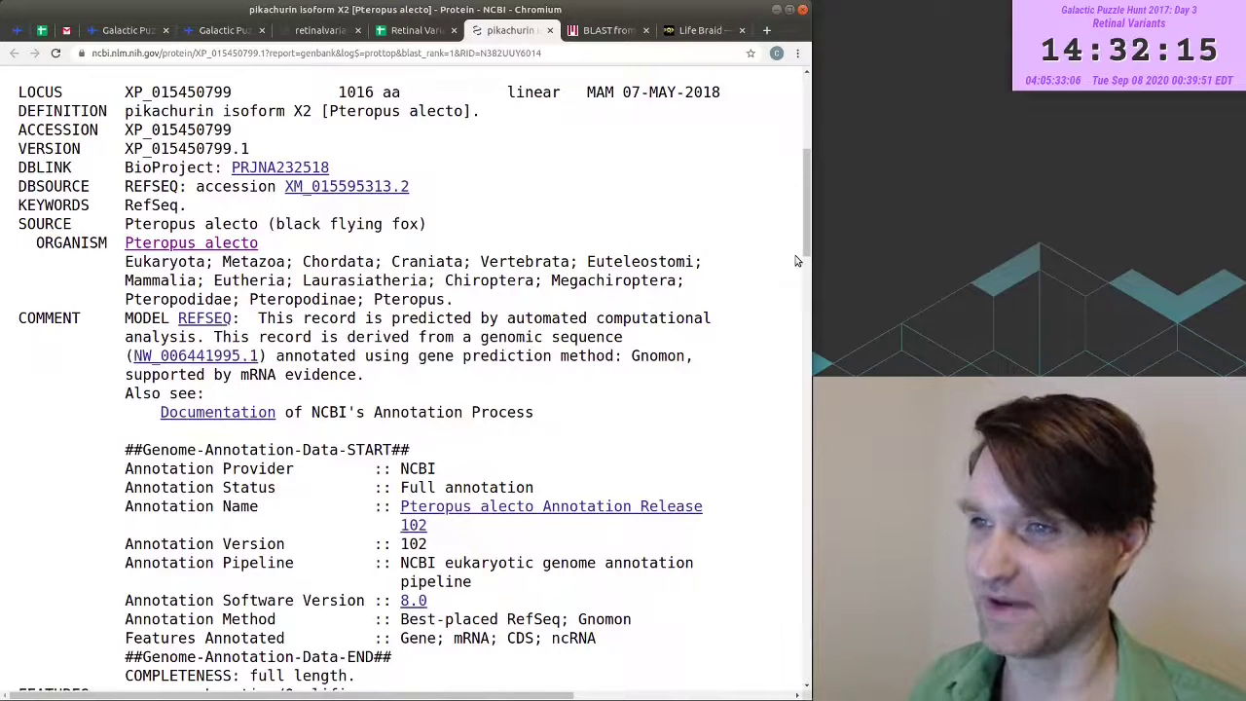
drag(806, 230, 806, 239)
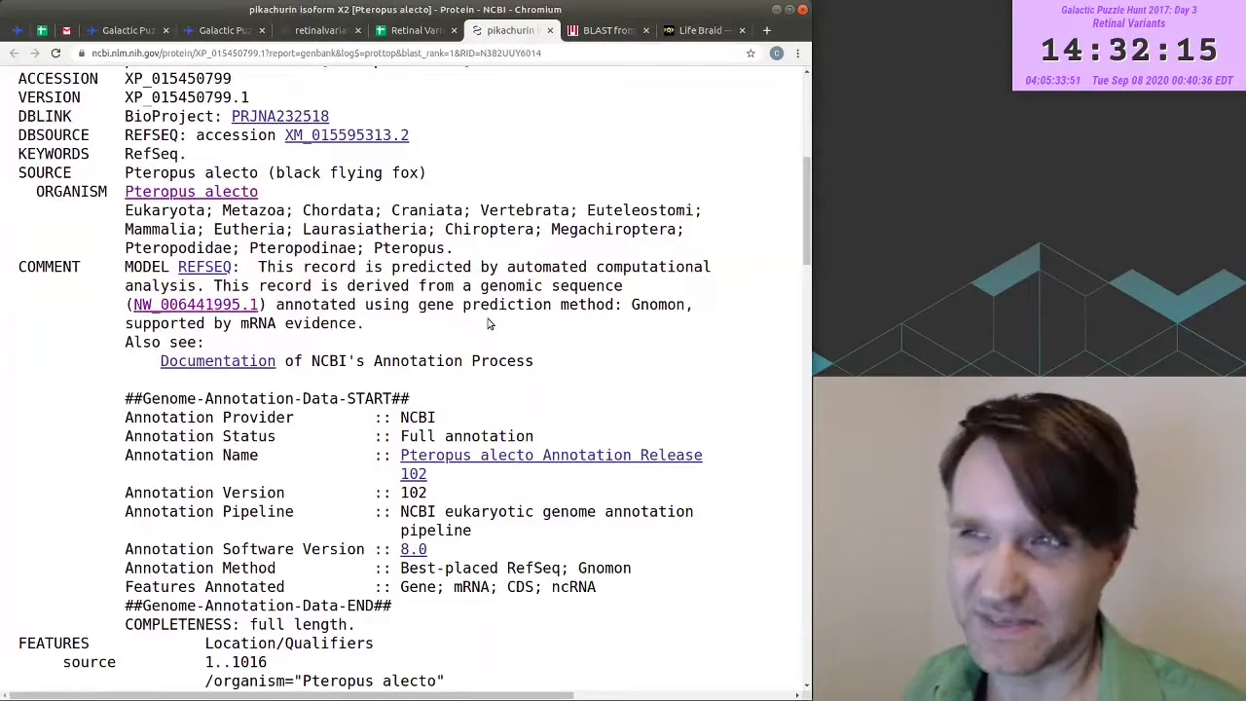
- Review the puzzle's Pokémon artwork and the taxon ID and sequence length table in its published solution
key(ctrl+4)
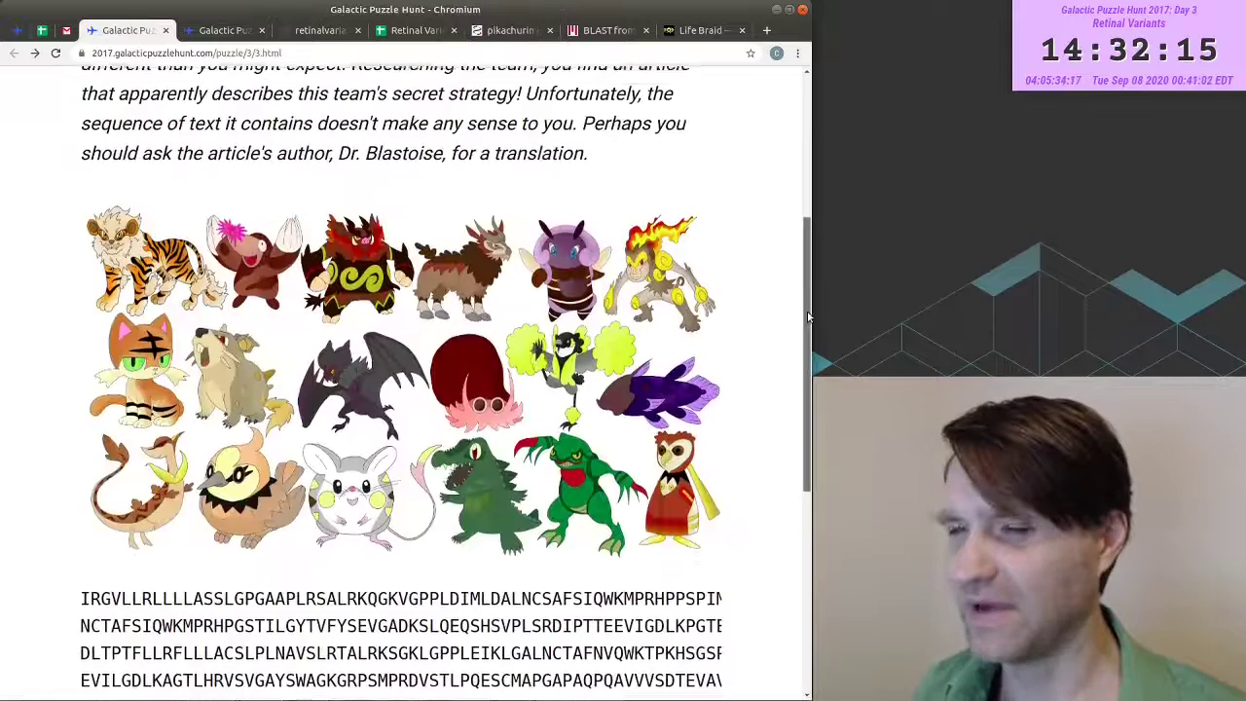
scroll(806, 348, down, 2)
scroll(804, 348, down, 1)
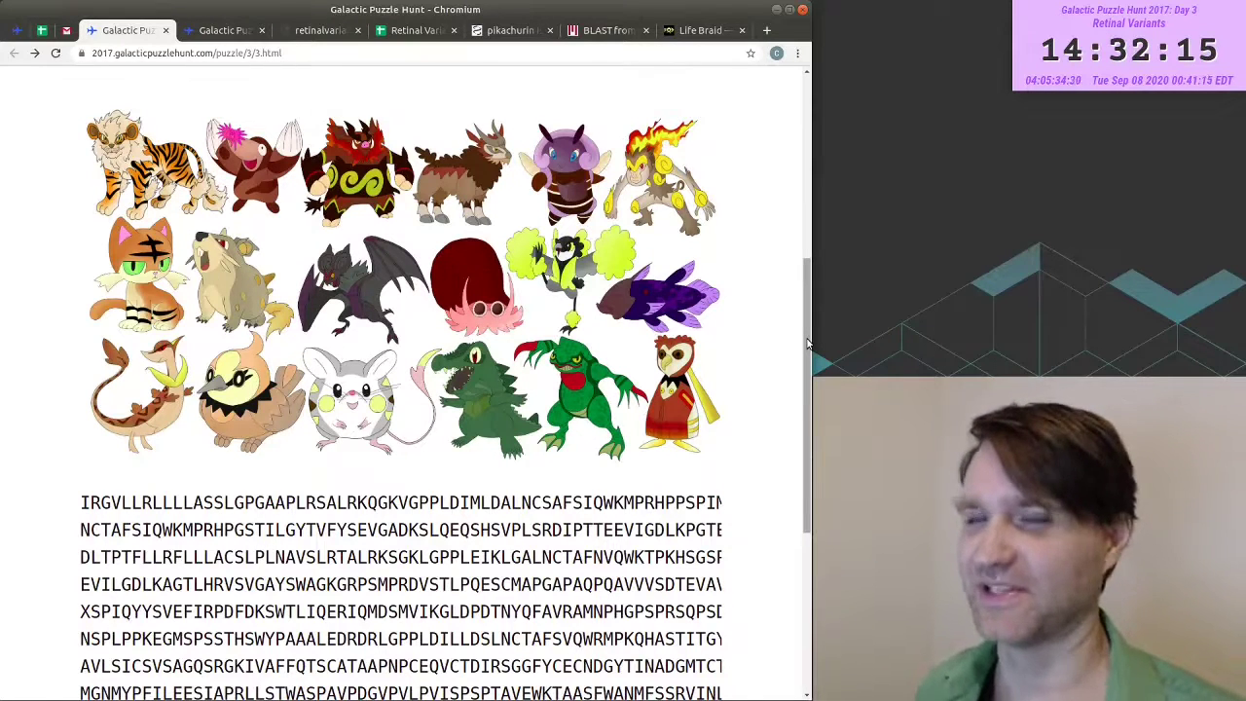
scroll(765, 354, down, 1)
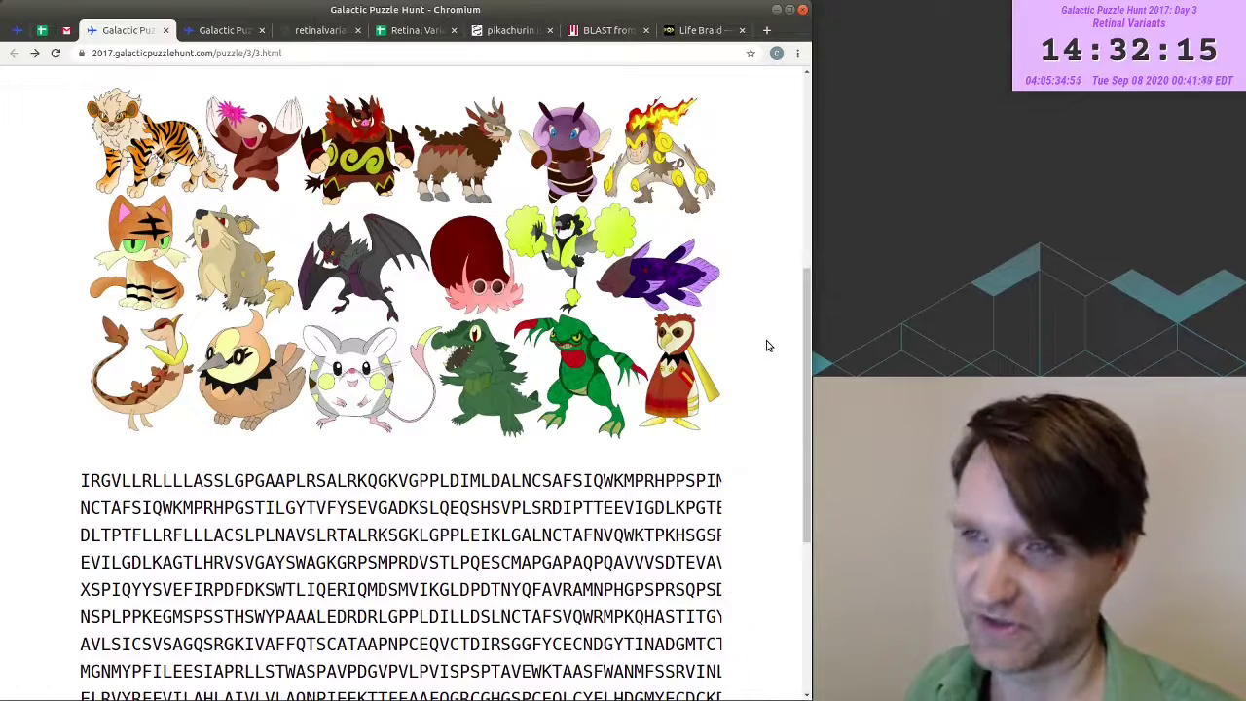
click(221, 31)
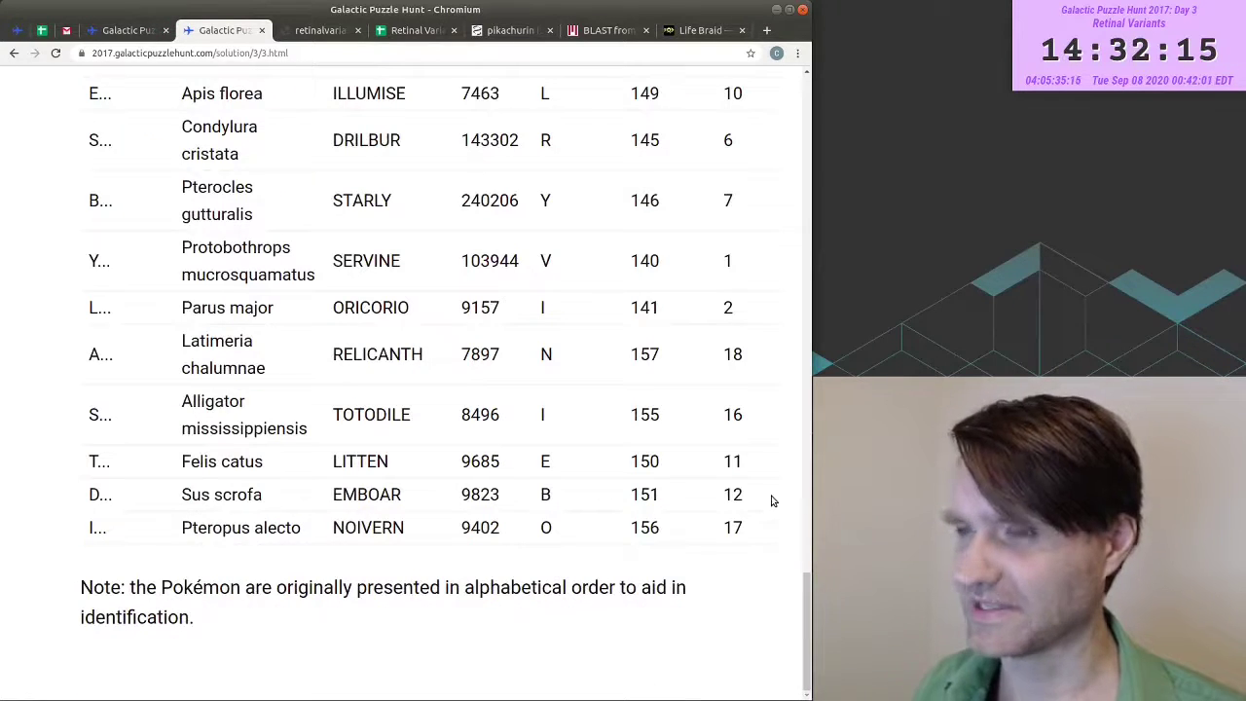
key(ctrl+shift+Tab)
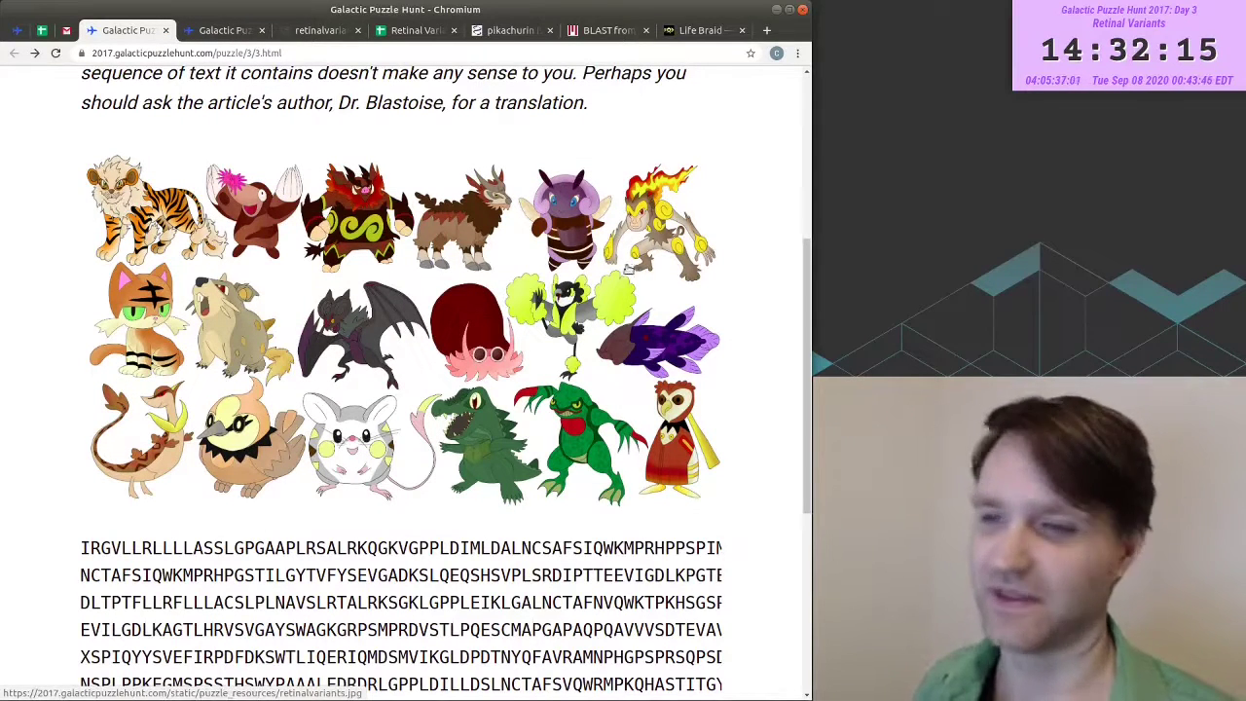
- Review the Retinal Variants puzzle page once more, covering its amino acid sequences, introductory text and Pokémon artwork
scroll(351, 365, down, 4)
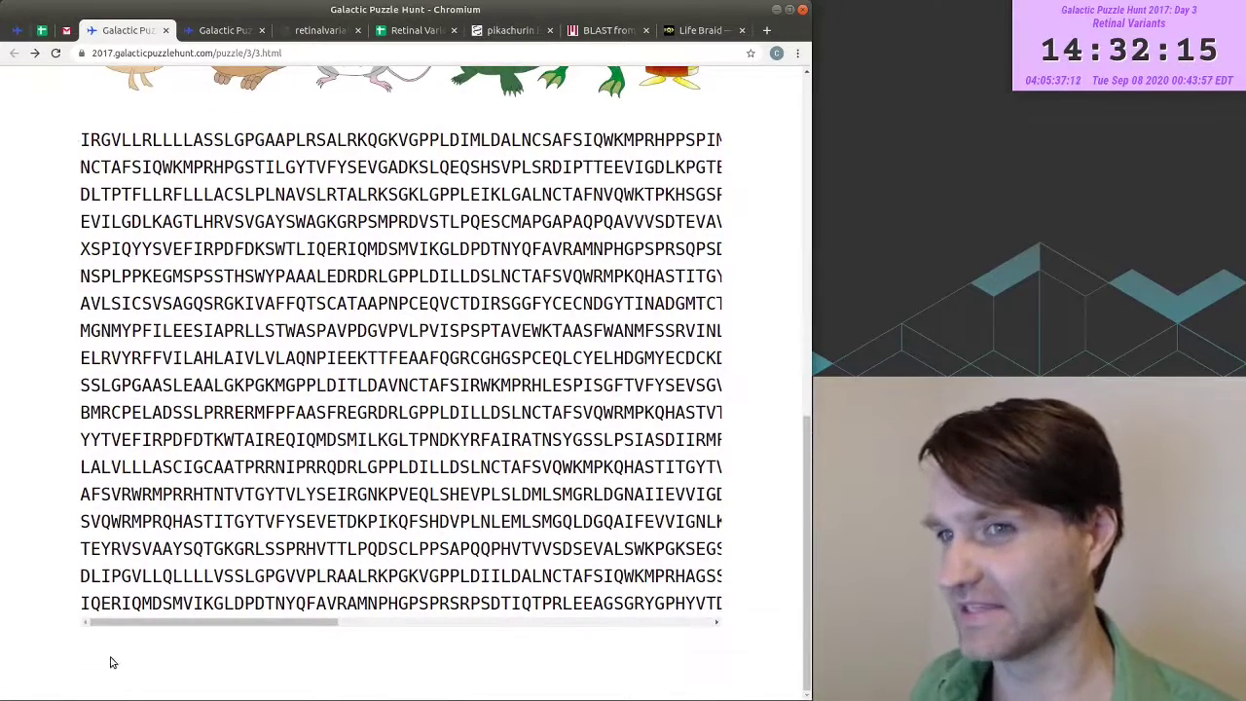
scroll(795, 304, up, 6)
mouse_move(794, 304)
mouse_down()
mouse_move(808, 450)
mouse_move(776, 269)
mouse_move(782, 286)
mouse_up()
scroll(465, 379, up, 2)
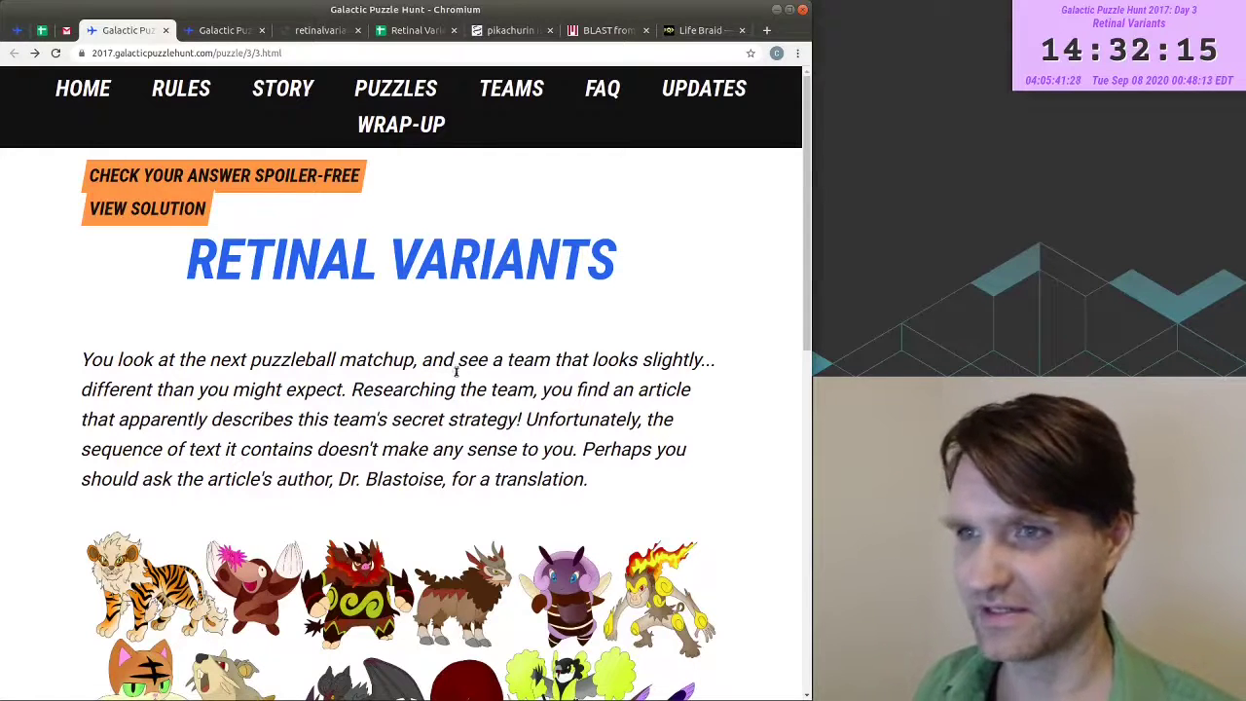
scroll(725, 261, down, 5)
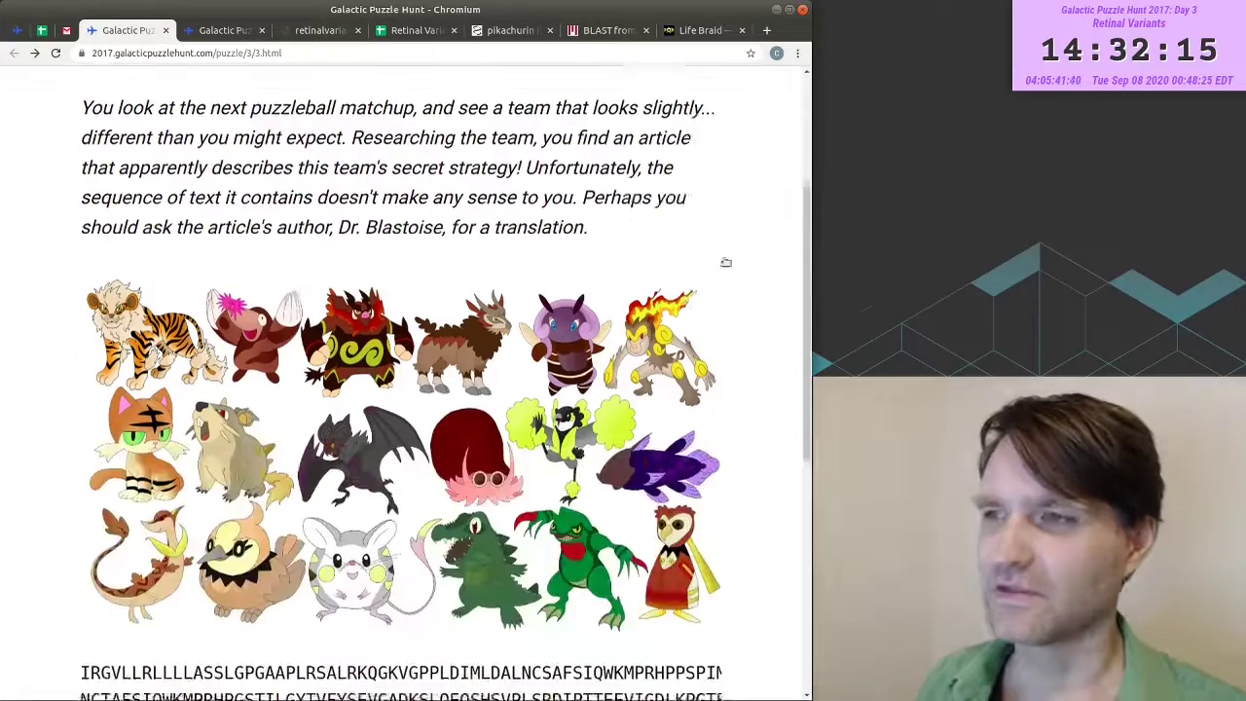
scroll(738, 281, up, 2)
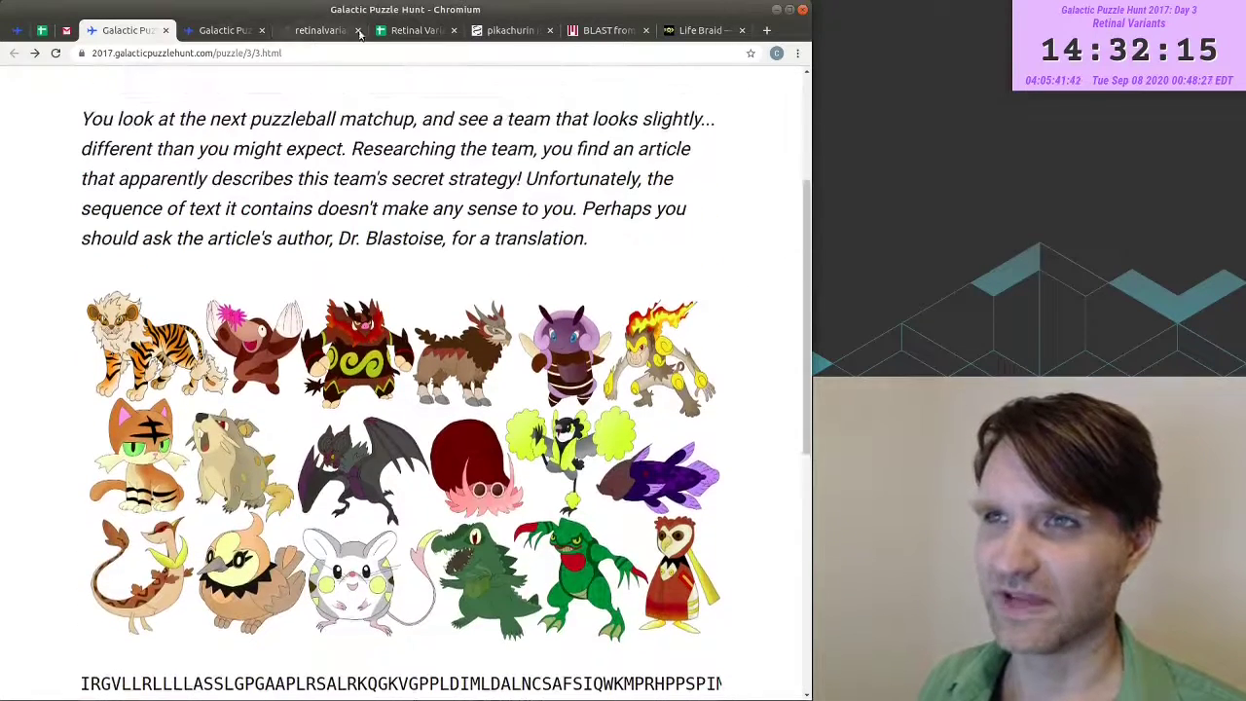
- Review the letter frequency, bat and txt sheets of the Retinal Variants spreadsheet, and return to the puzzle page
click(394, 32)
scroll(273, 673, up, 2)
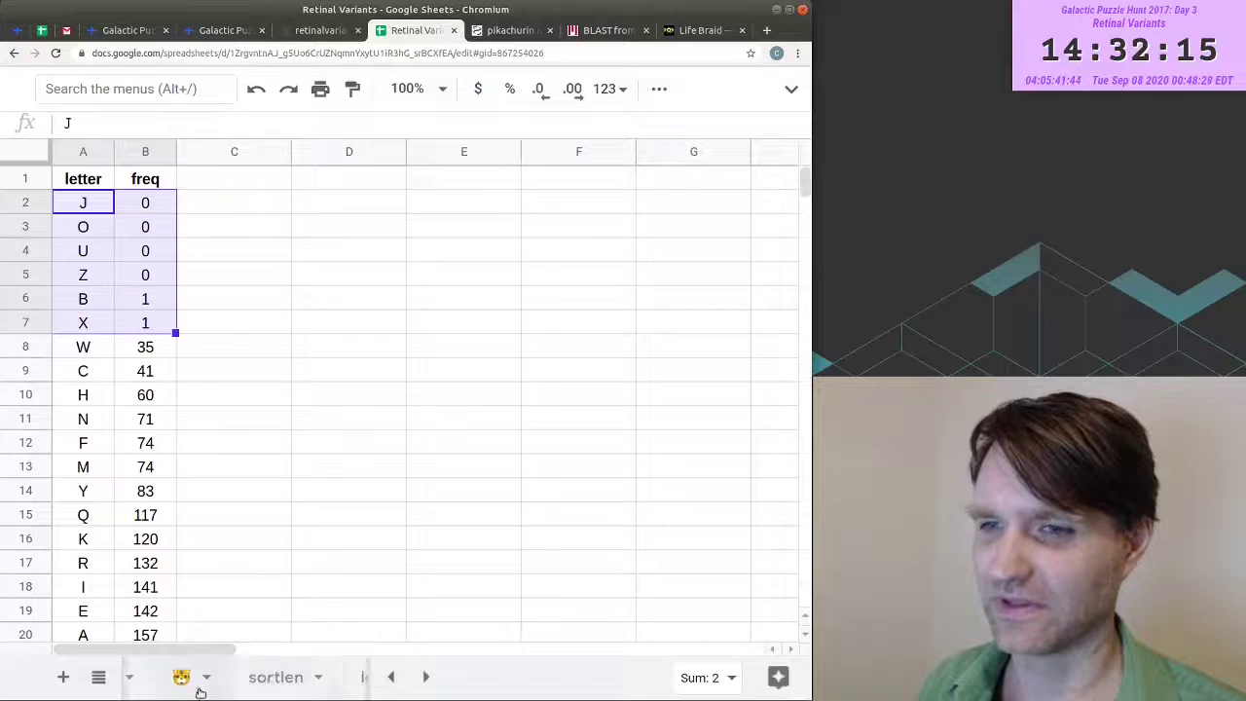
click(209, 675)
scroll(218, 349, up, 3)
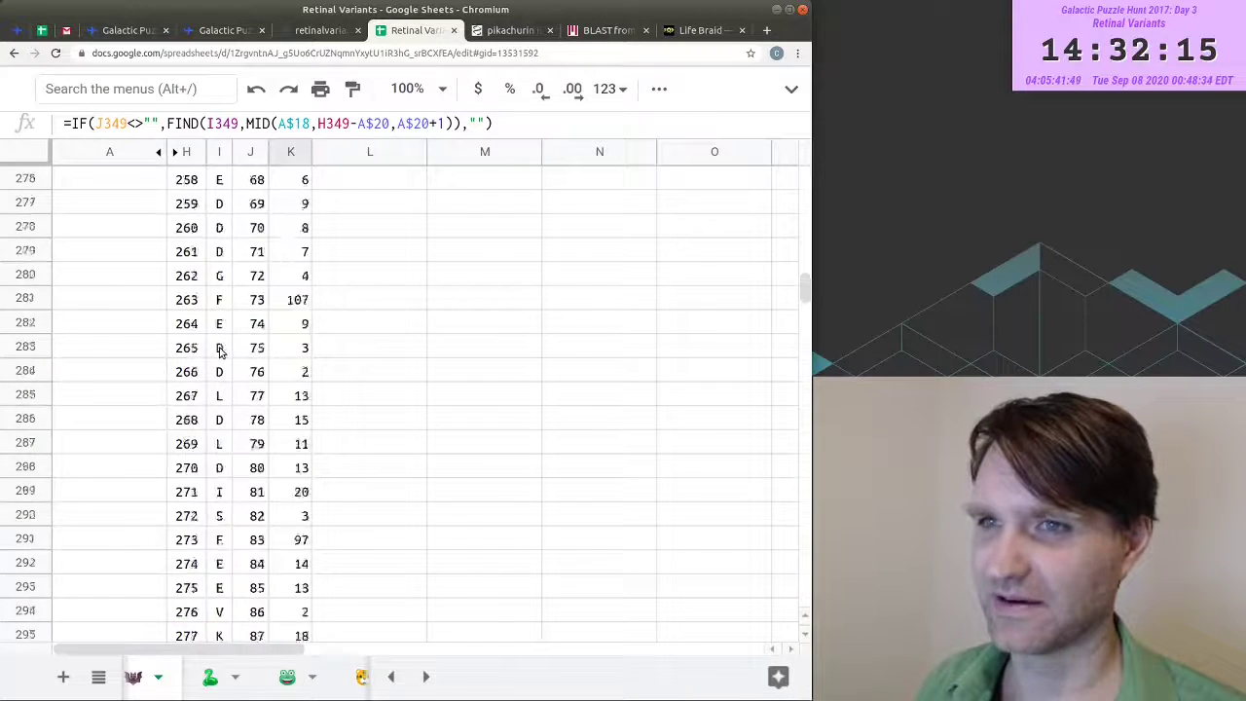
key(ctrl+shift+Page_Up)
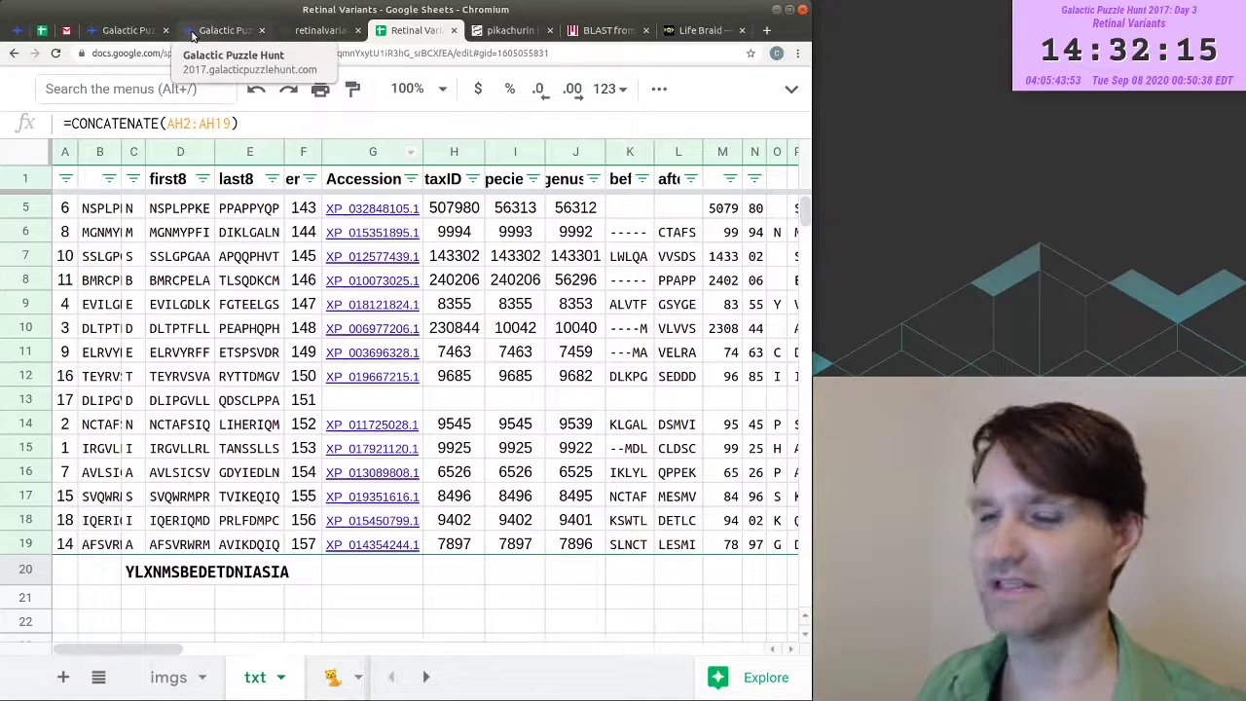
click(126, 30)
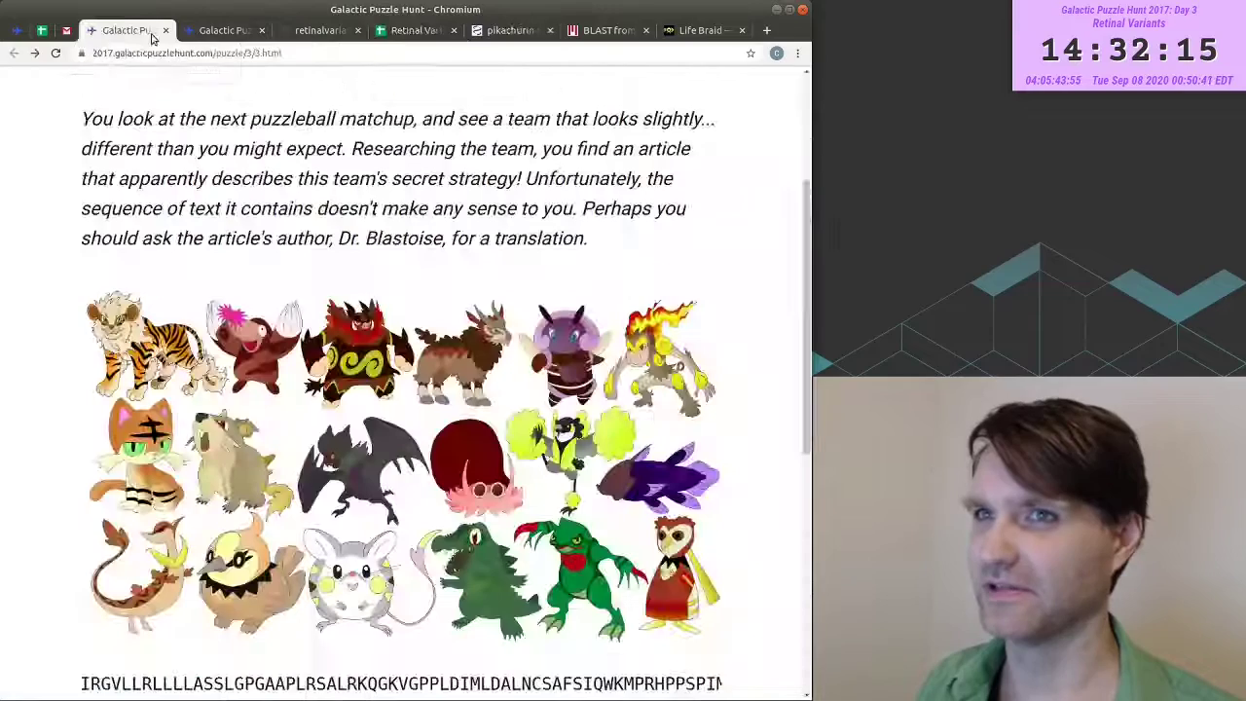
scroll(214, 136, down, 1)
scroll(214, 136, down, 5)
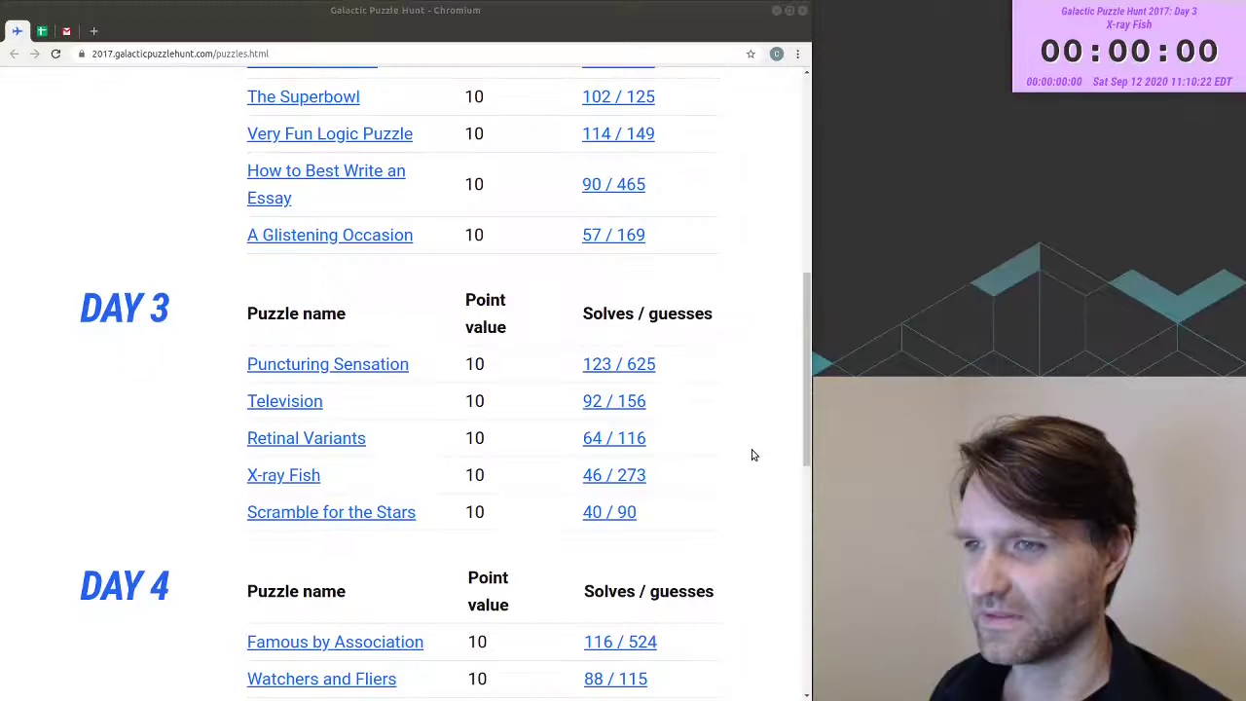
- Open the X-ray Fish puzzle from the Day 3 list and start the solve timer
middle_click(264, 479)
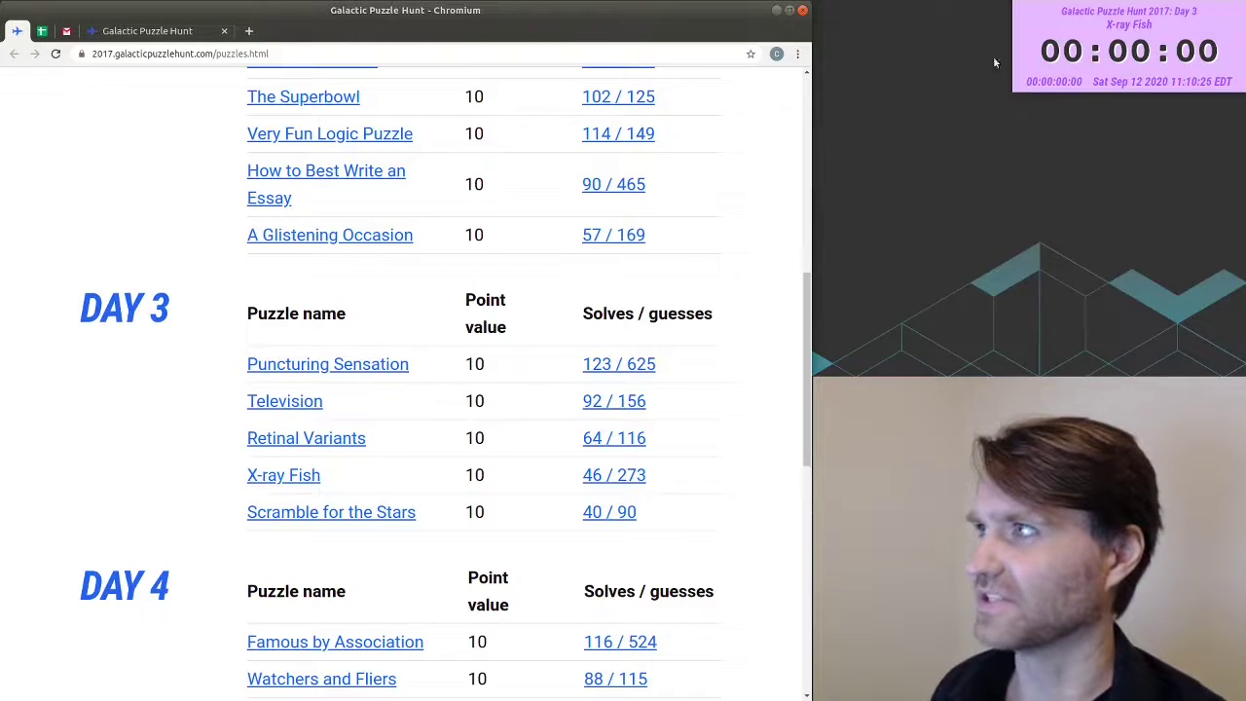
click(1053, 58)
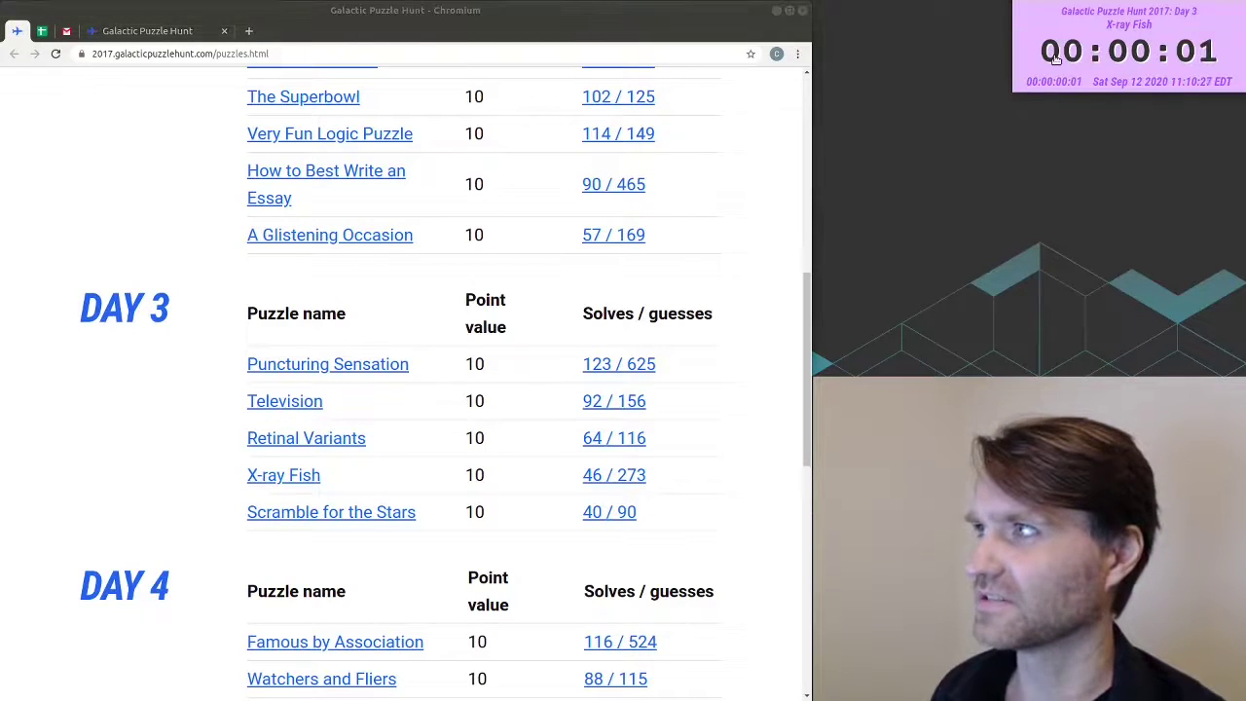
click(147, 33)
- Read the X-ray Fish flavor text and watch the embedded underwater video
scroll(522, 185, down, 1)
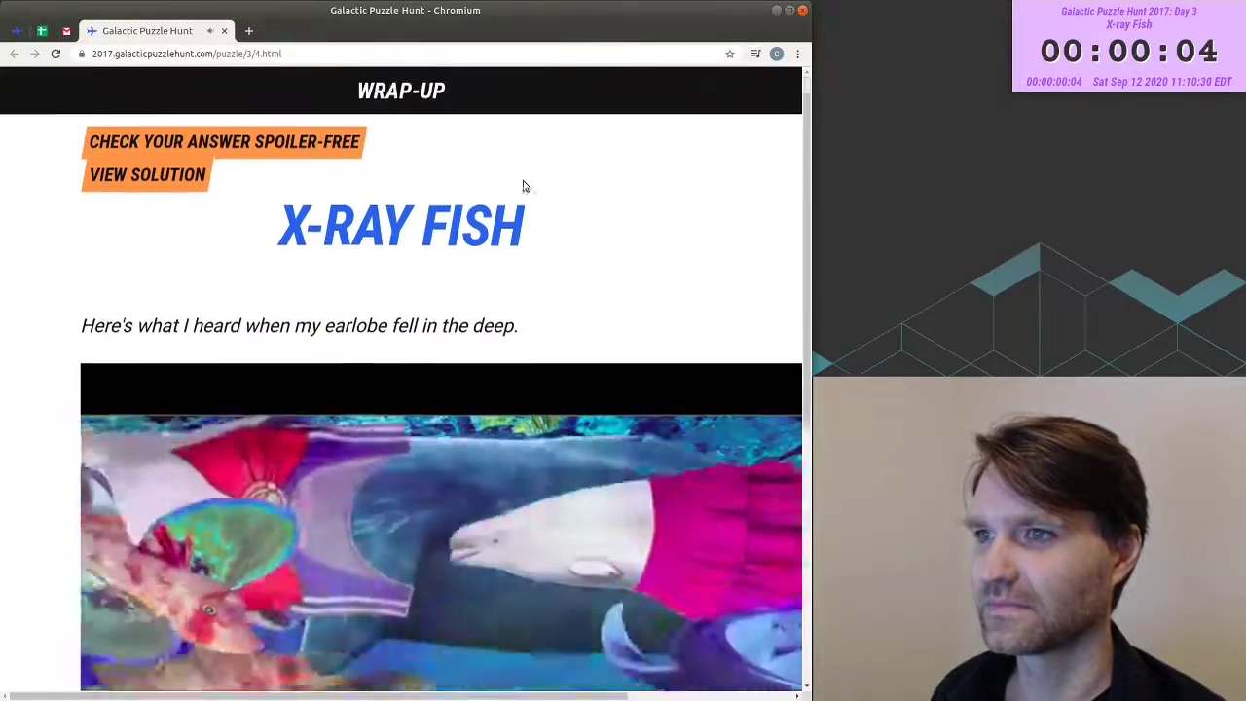
scroll(517, 166, down, 1)
scroll(60, 153, down, 1)
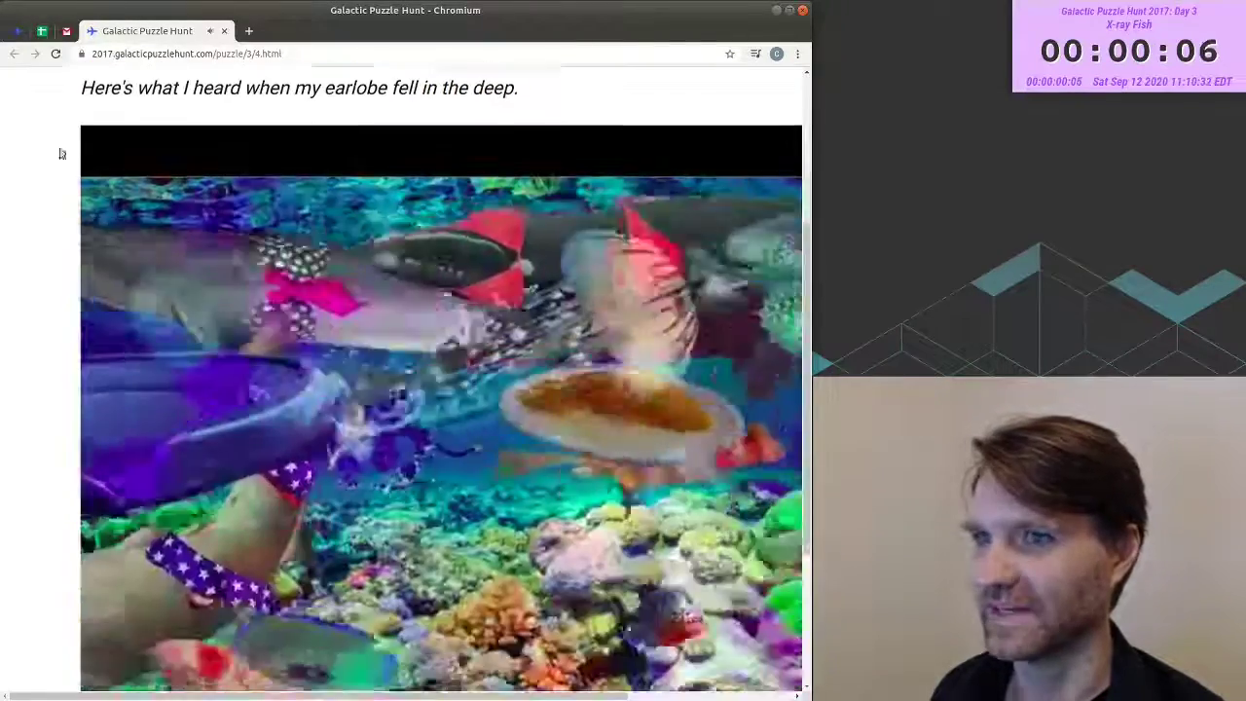
scroll(62, 195, down, 3)
scroll(59, 198, up, 2)
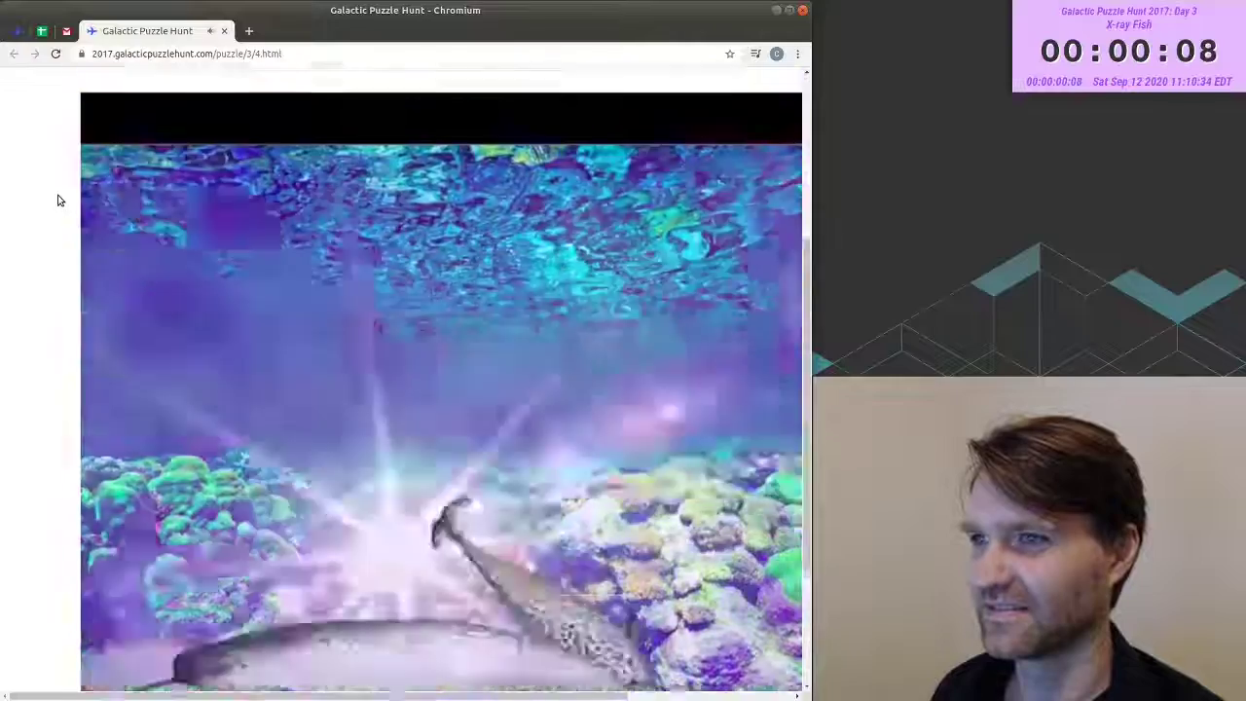
scroll(58, 194, up, 2)
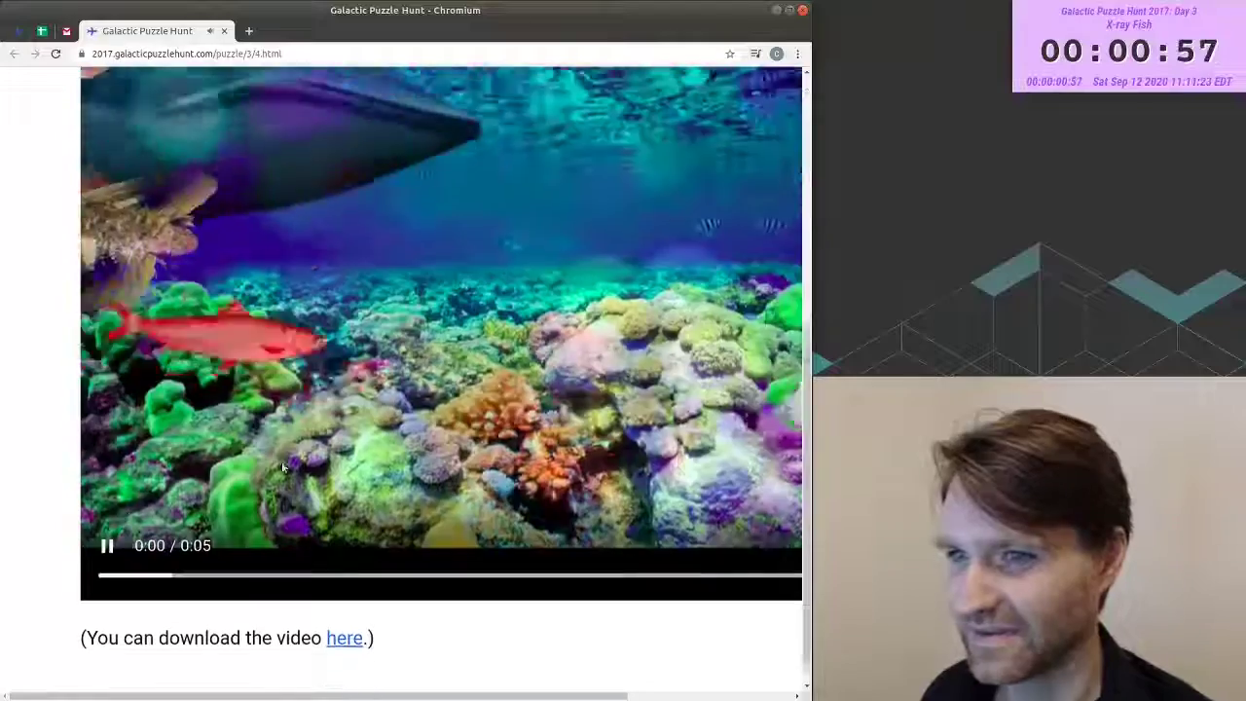
- Pause the embedded video at 0:02 to study its sea creatures, and view xrayfish.mp4 on its own page from near its start
scroll(60, 521, down, 1)
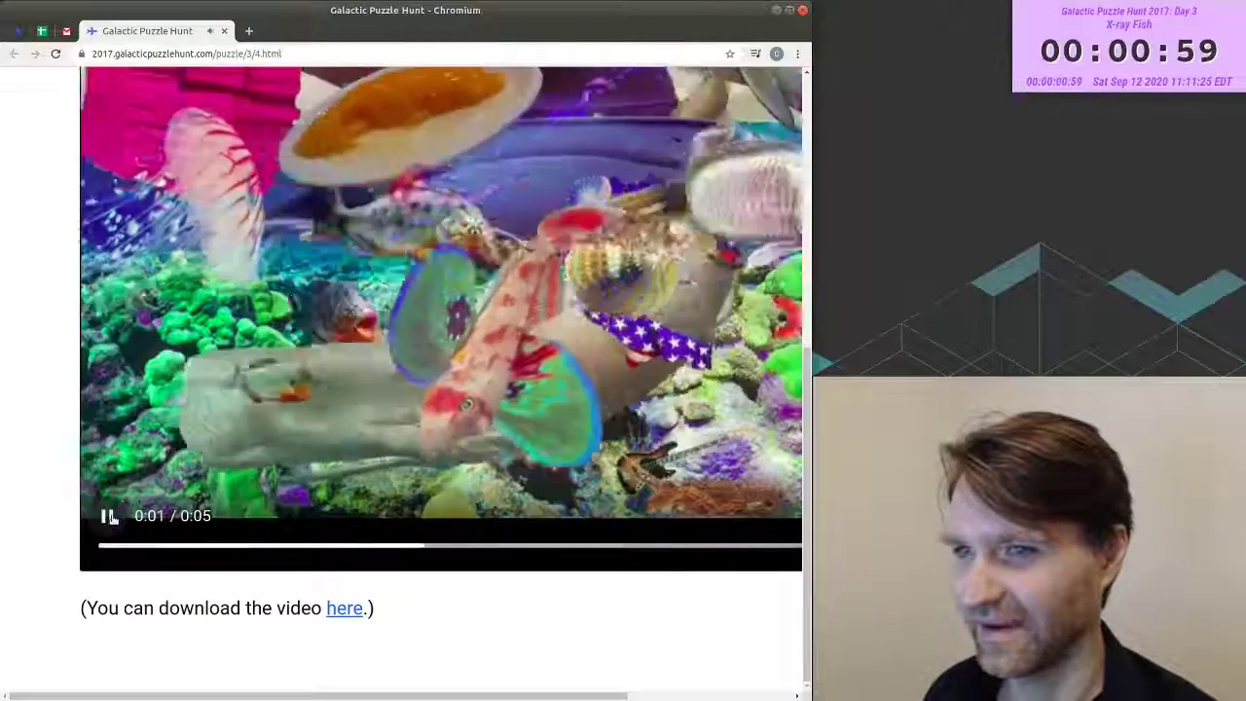
click(389, 346)
scroll(543, 457, up, 2)
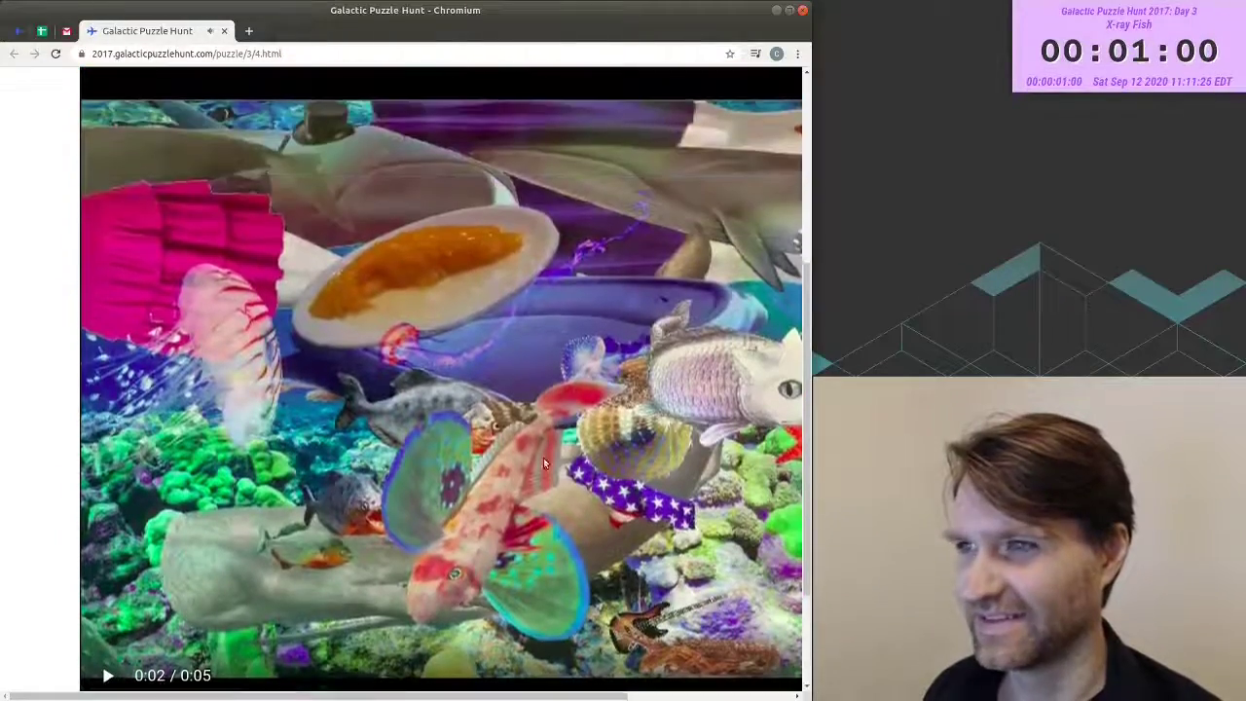
scroll(552, 388, down, 2)
mouse_move(306, 694)
mouse_down()
mouse_move(472, 693)
mouse_move(300, 693)
mouse_up()
scroll(372, 417, up, 3)
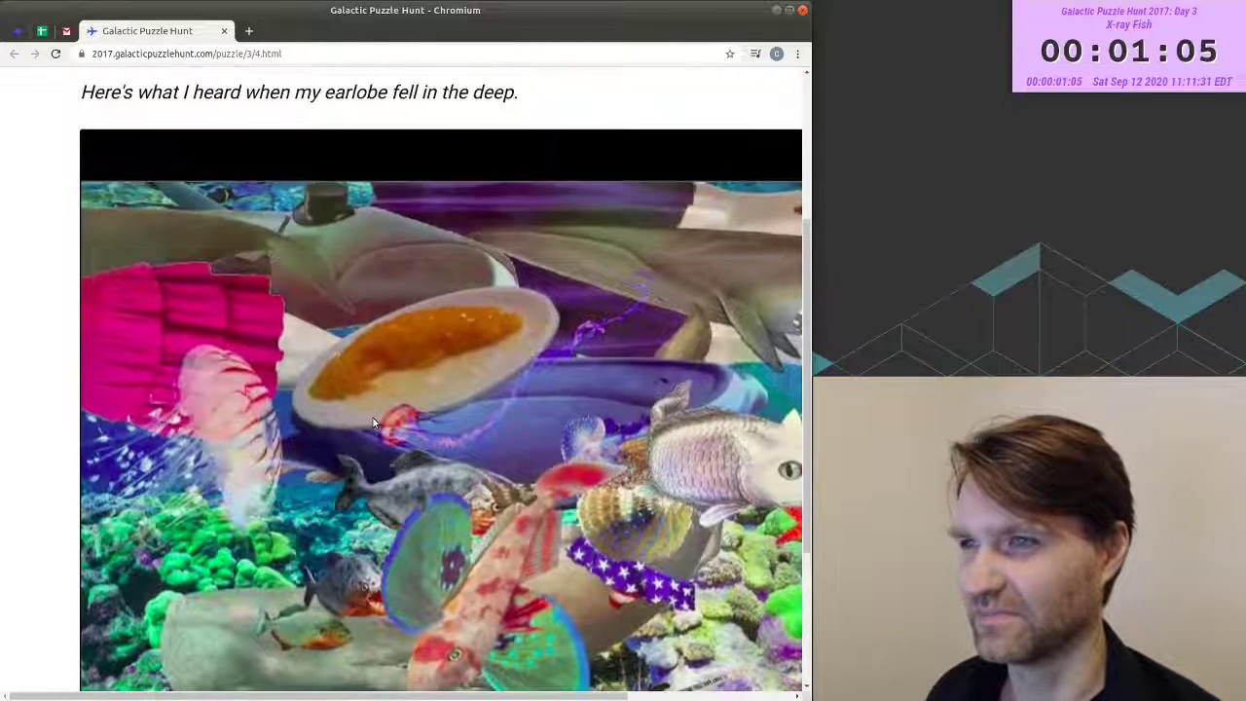
scroll(373, 418, down, 3)
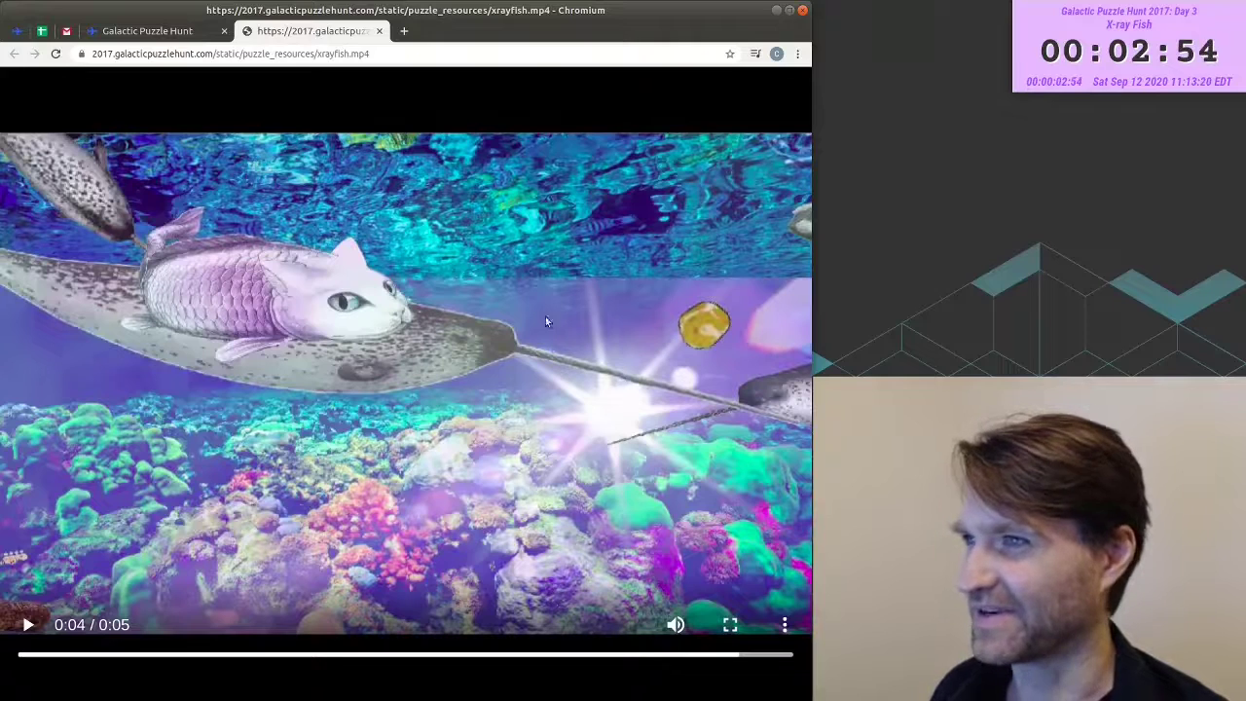
click(138, 655)
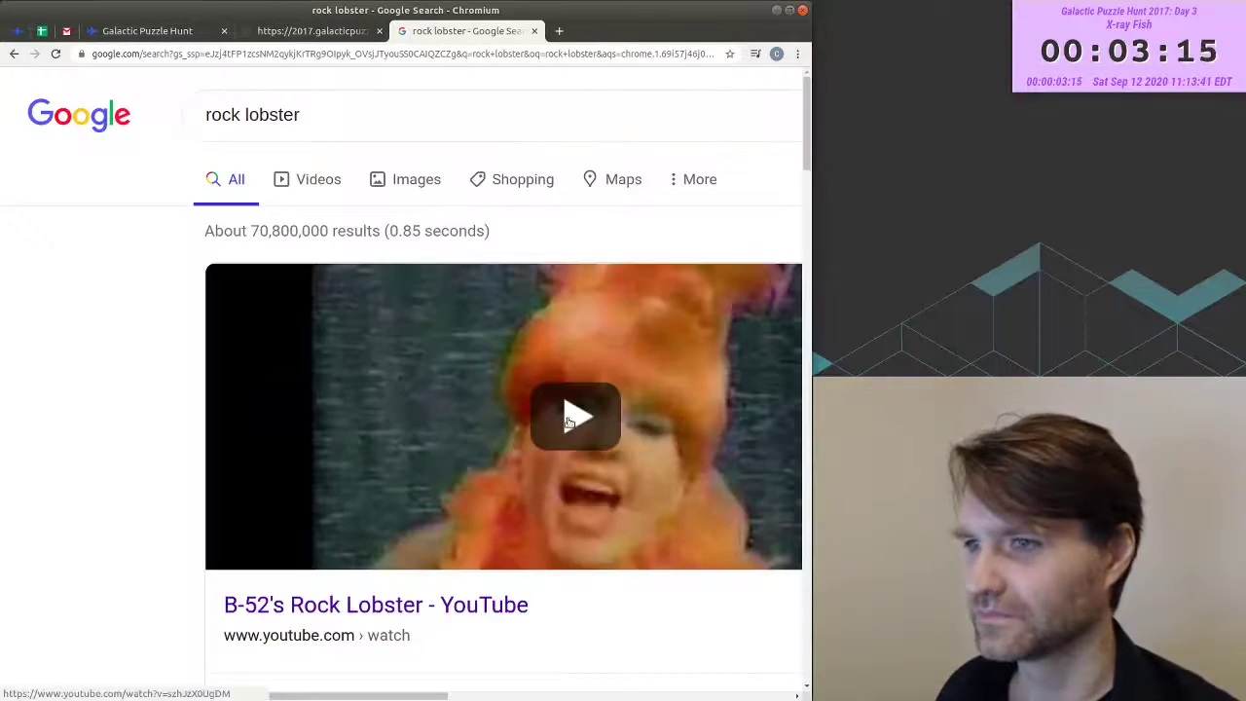
- Play the B-52's Rock Lobster video on YouTube from the search results, raising the volume
click(603, 416)
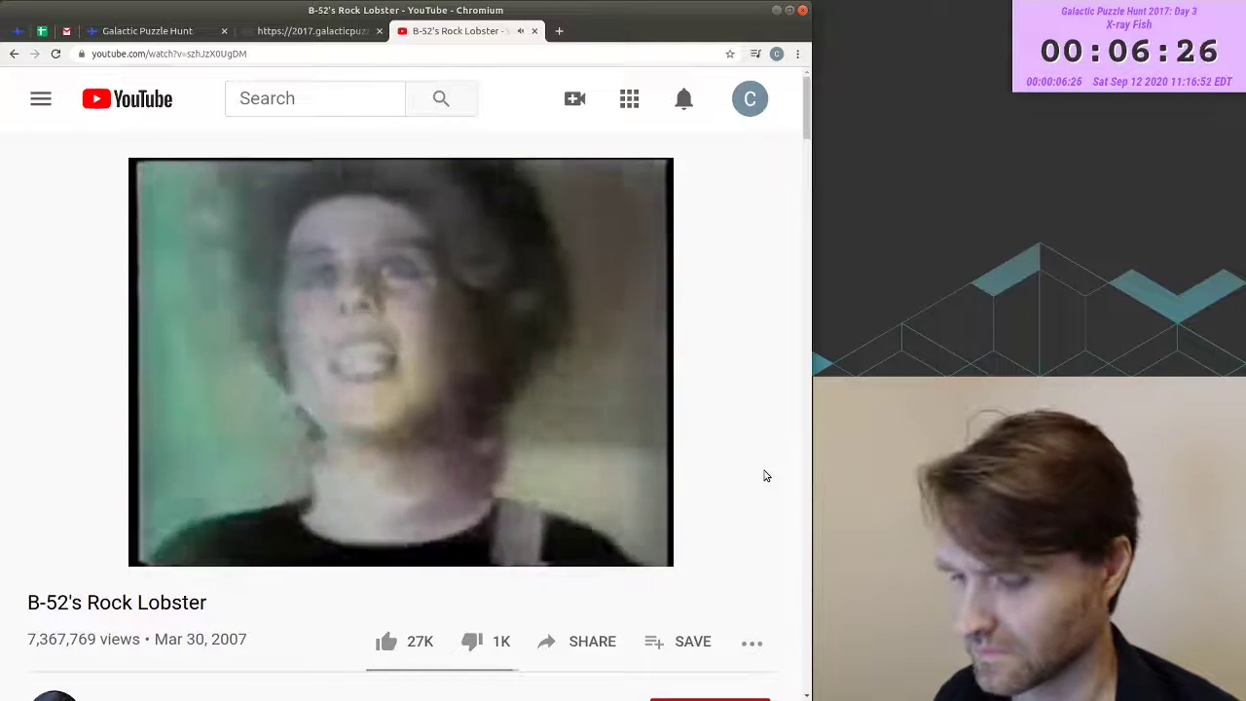
key(XF86AudioRaiseVolume)
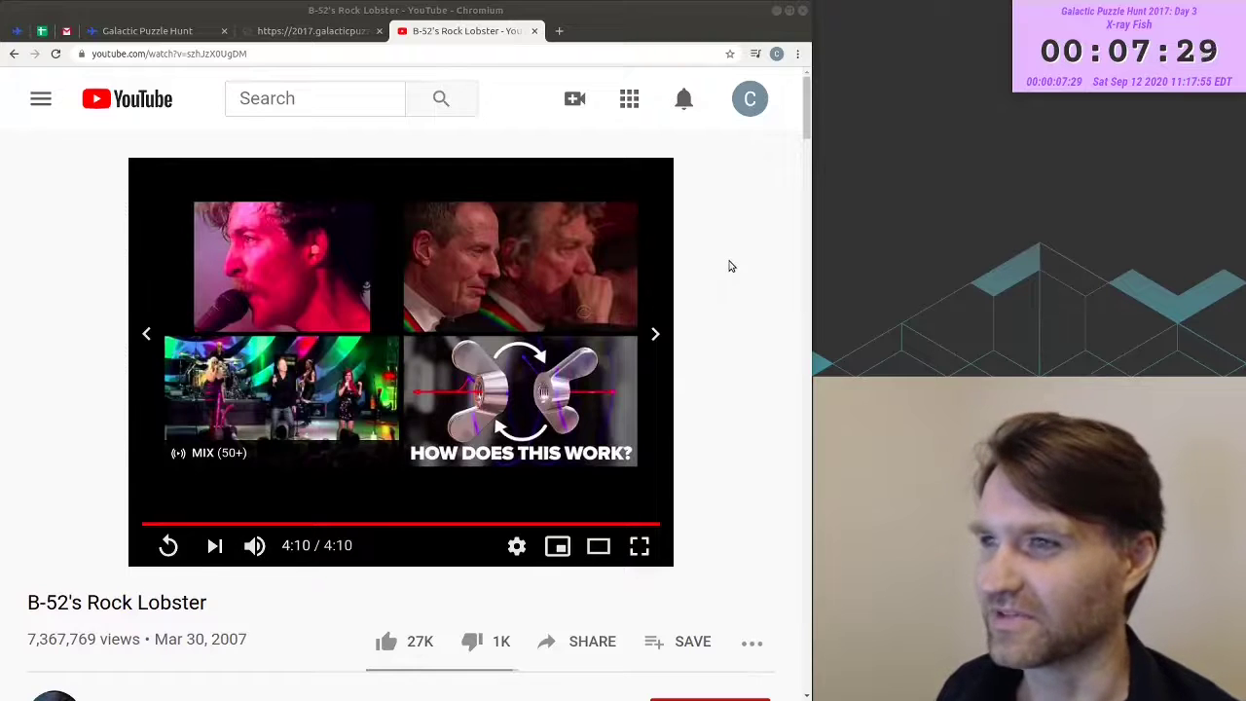
- Search for the rock lobster lyrics in a new tab and highlight the verse from the stingray line to the bikini whale line
click(556, 32)
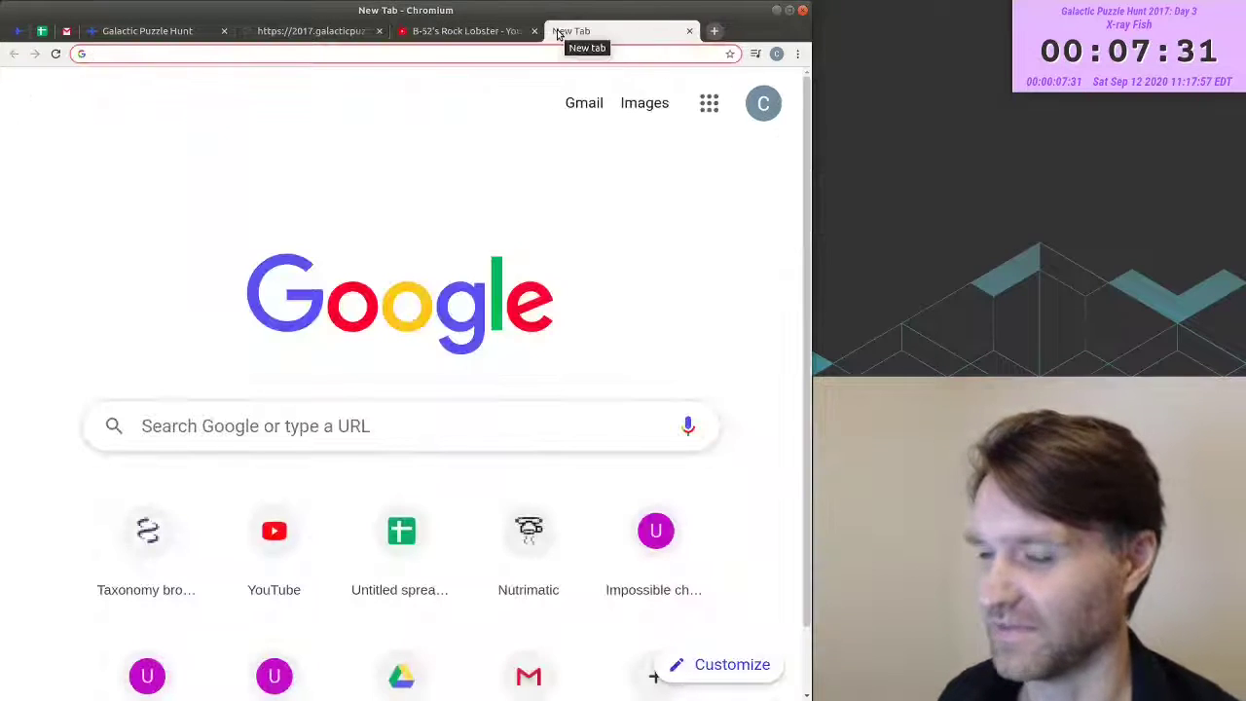
text(rock lobster)
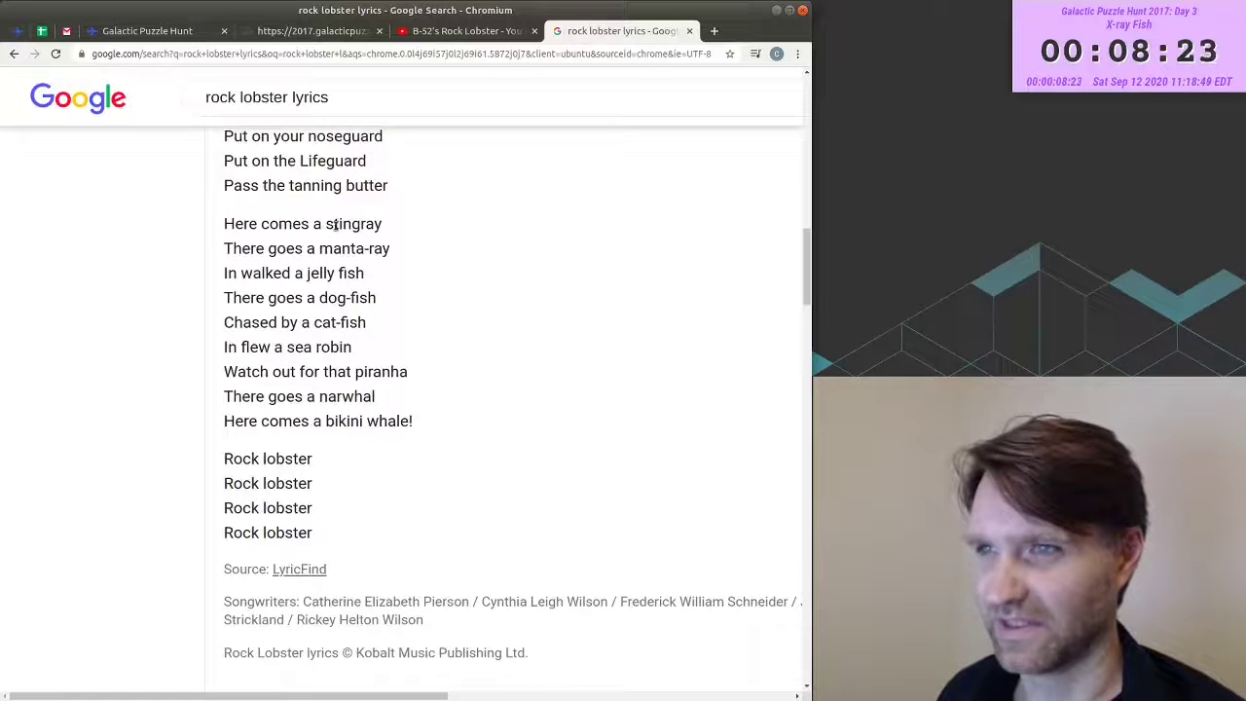
triple_click(335, 224)
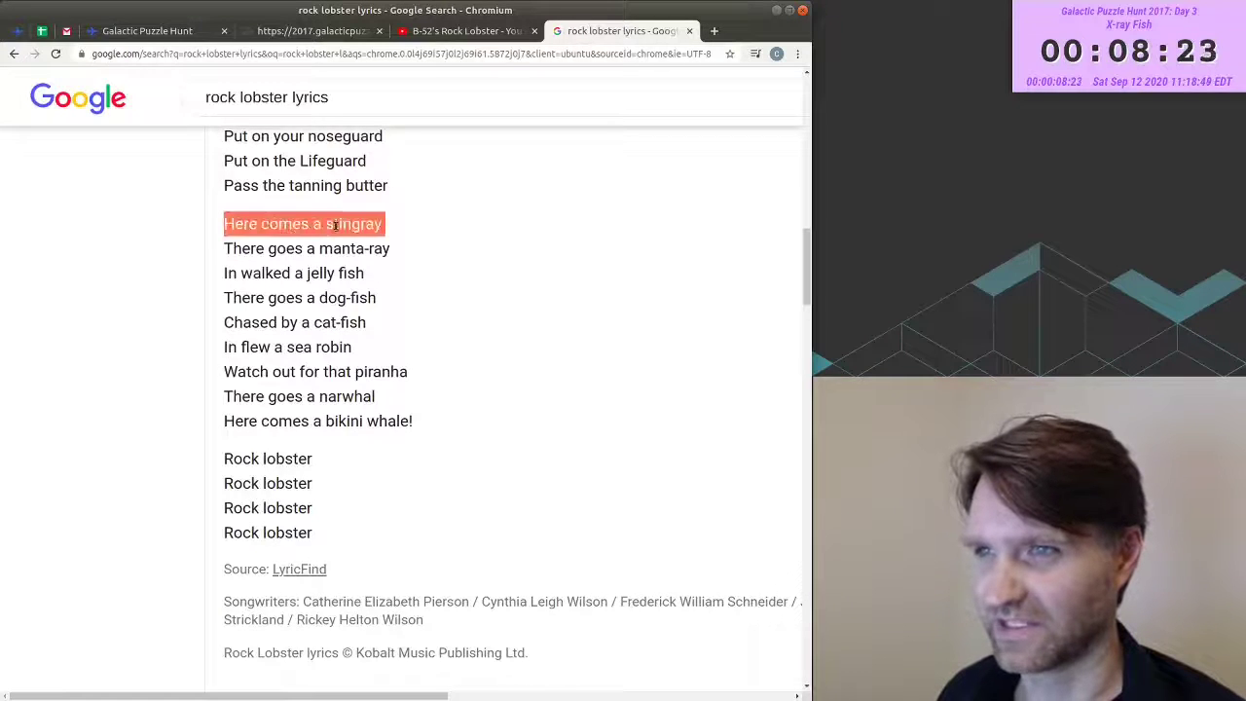
drag(340, 223, 349, 421)
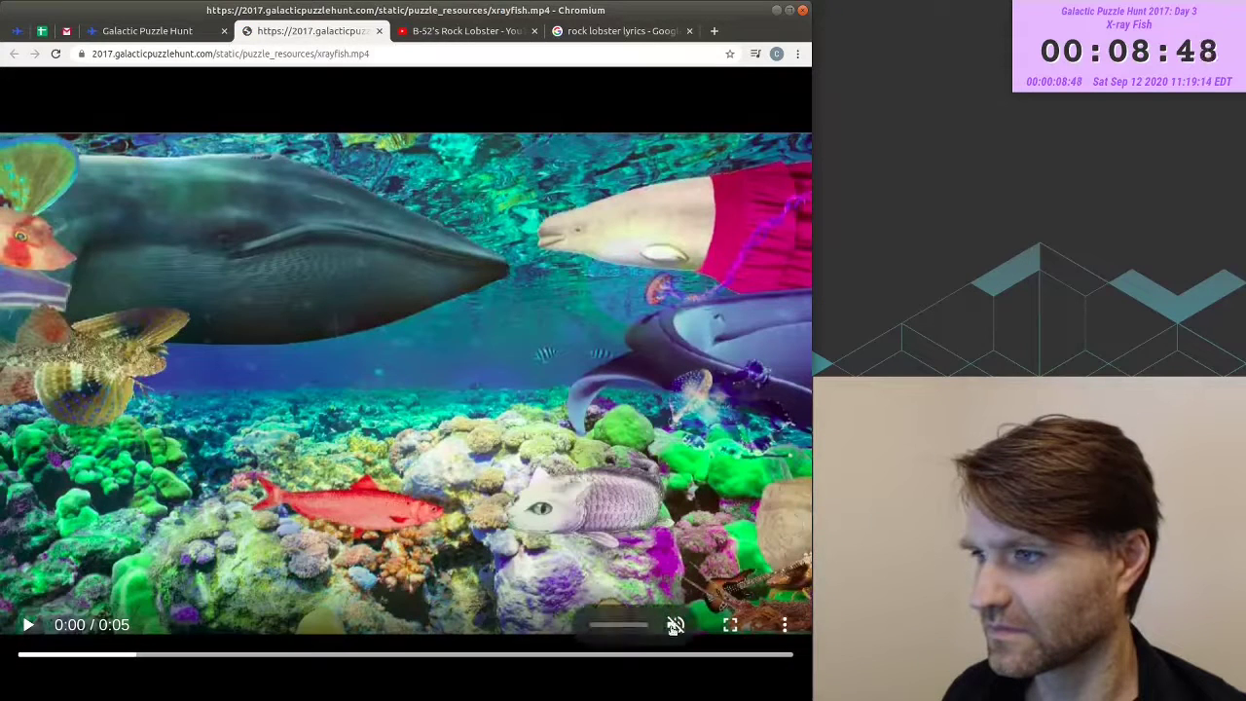
- Scrub back and forth through xrayfish.mp4 to examine each sea creature's appearance time, adornment and direction of motion
drag(21, 657, 530, 654)
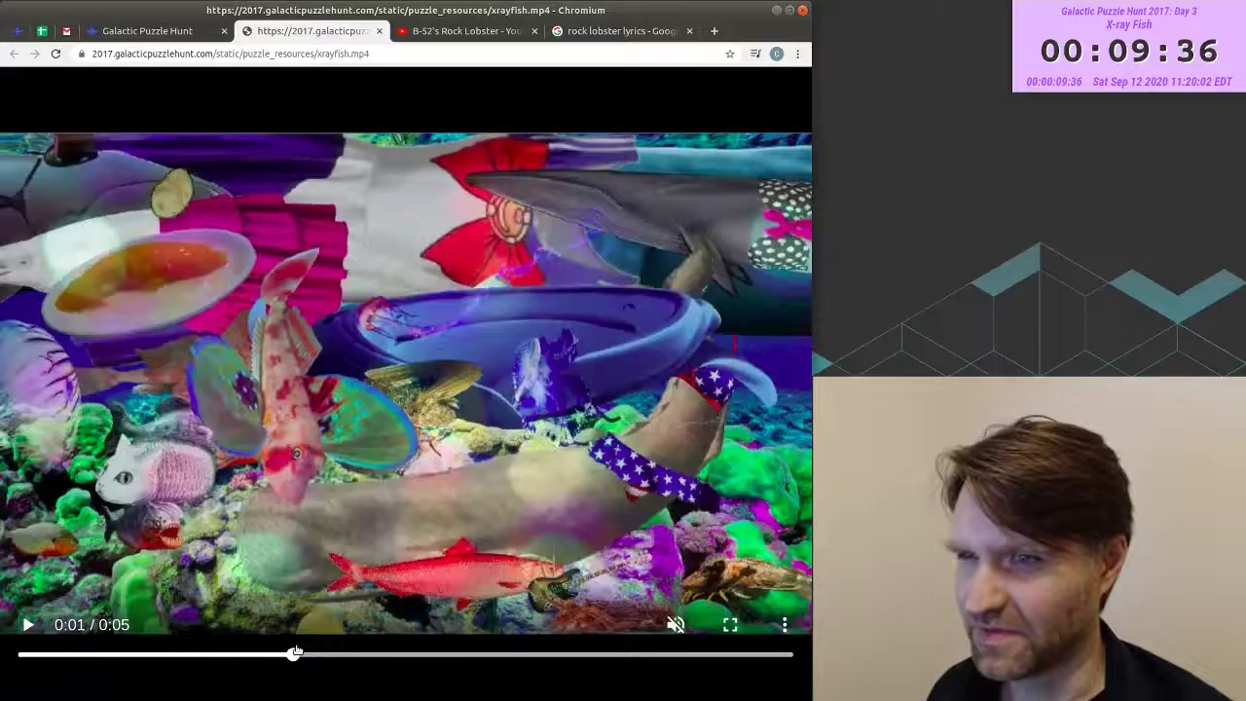
drag(295, 650, 20, 654)
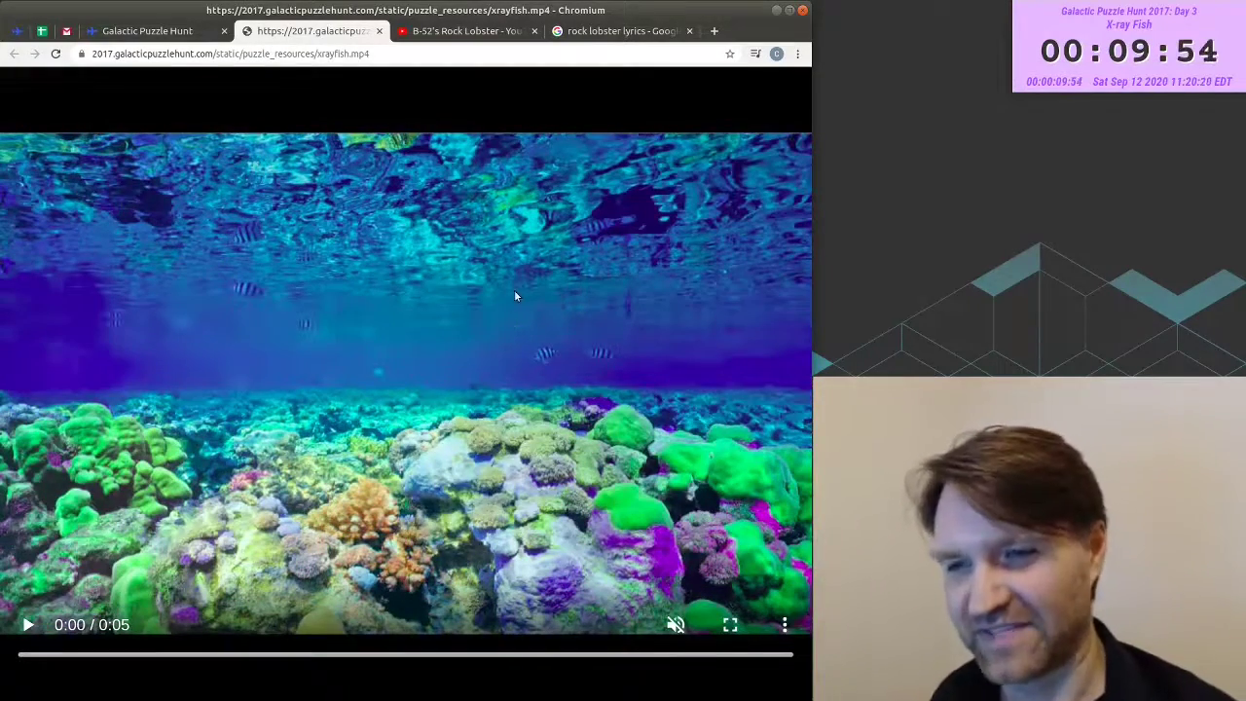
drag(272, 657, 465, 654)
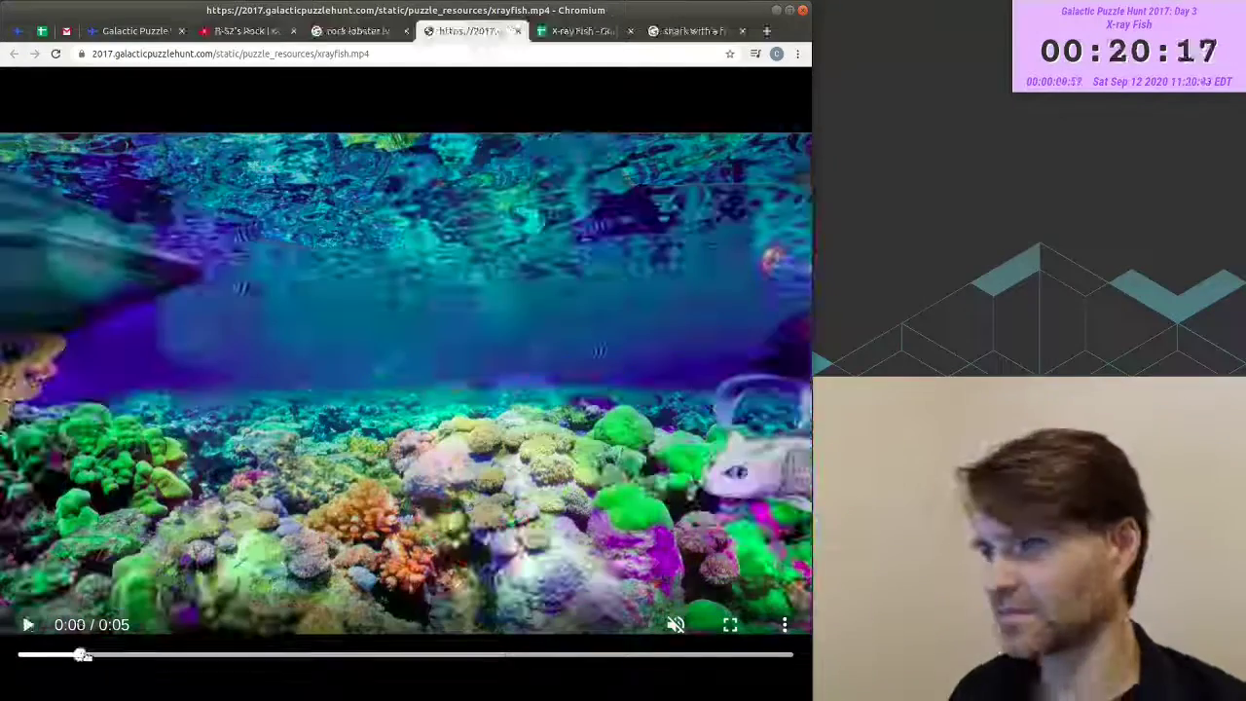
drag(81, 654, 106, 654)
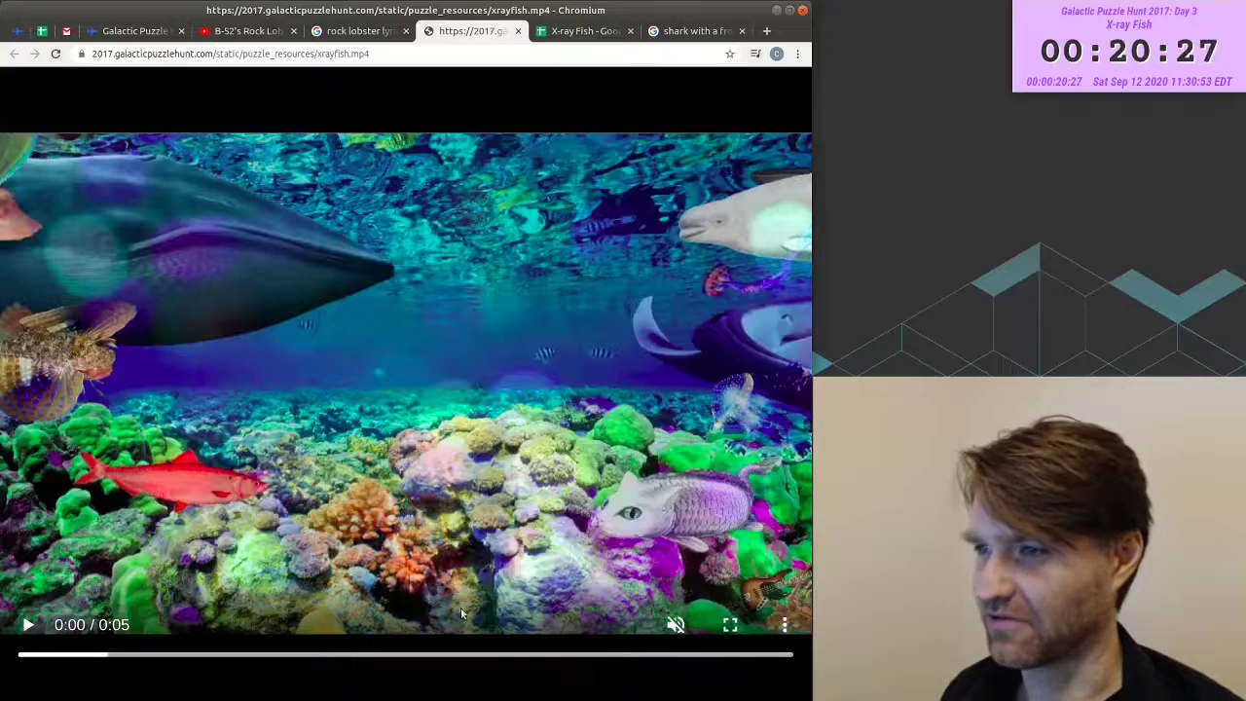
drag(115, 659, 273, 659)
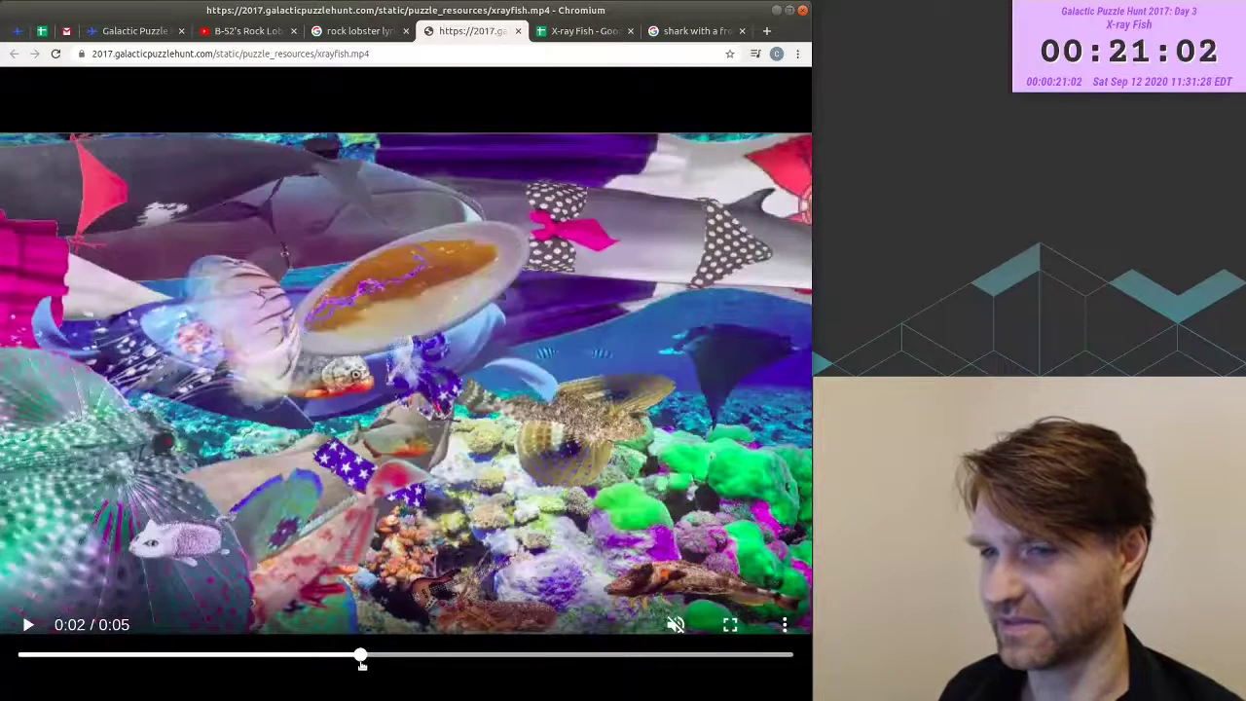
drag(361, 660, 373, 670)
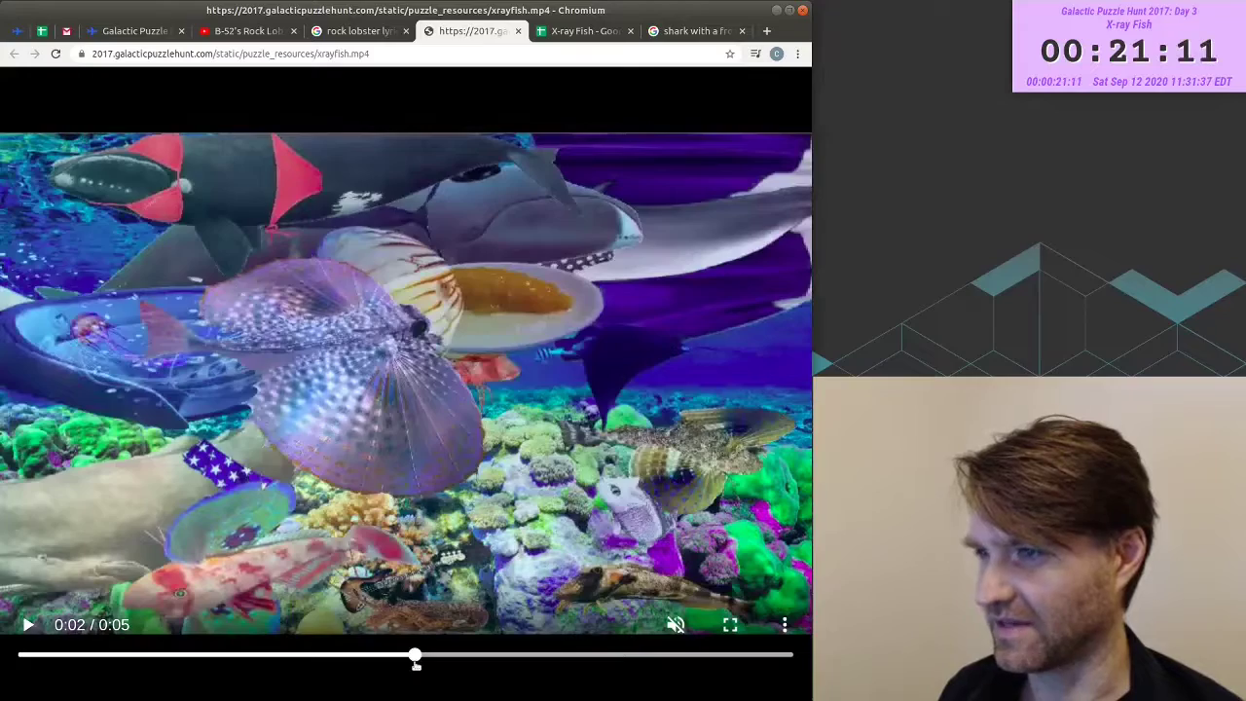
drag(416, 660, 699, 661)
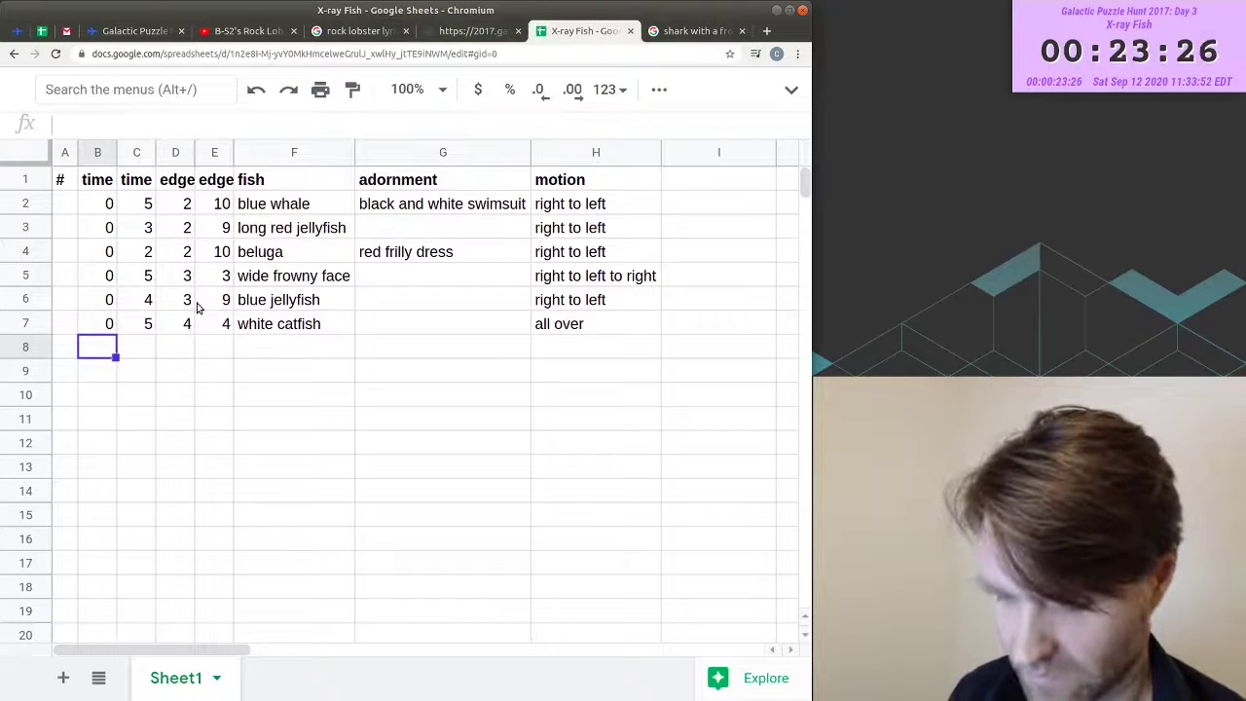
- Fill in row 8 with times 0 and 4, edges 4 and 8, sperm whale, stars swimsuit, and right to left motion
text(0)
key(Tab)
text(4)
key(Tab)
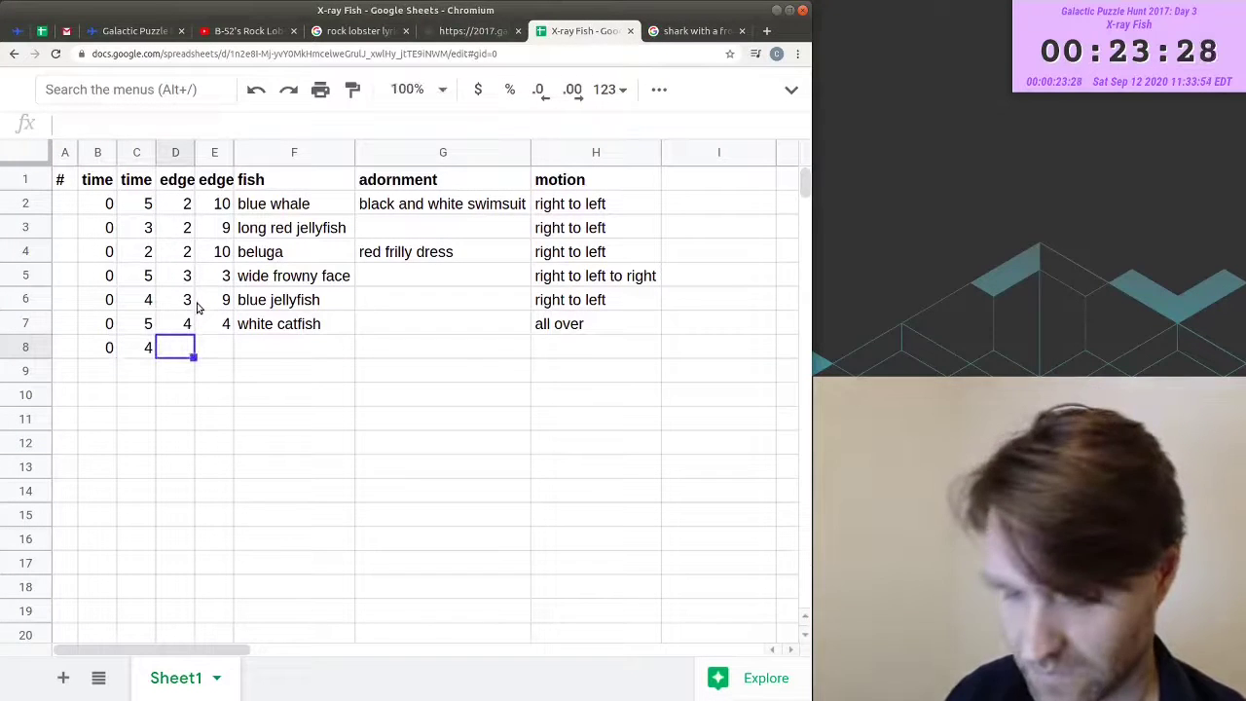
text(4)
key(Tab)
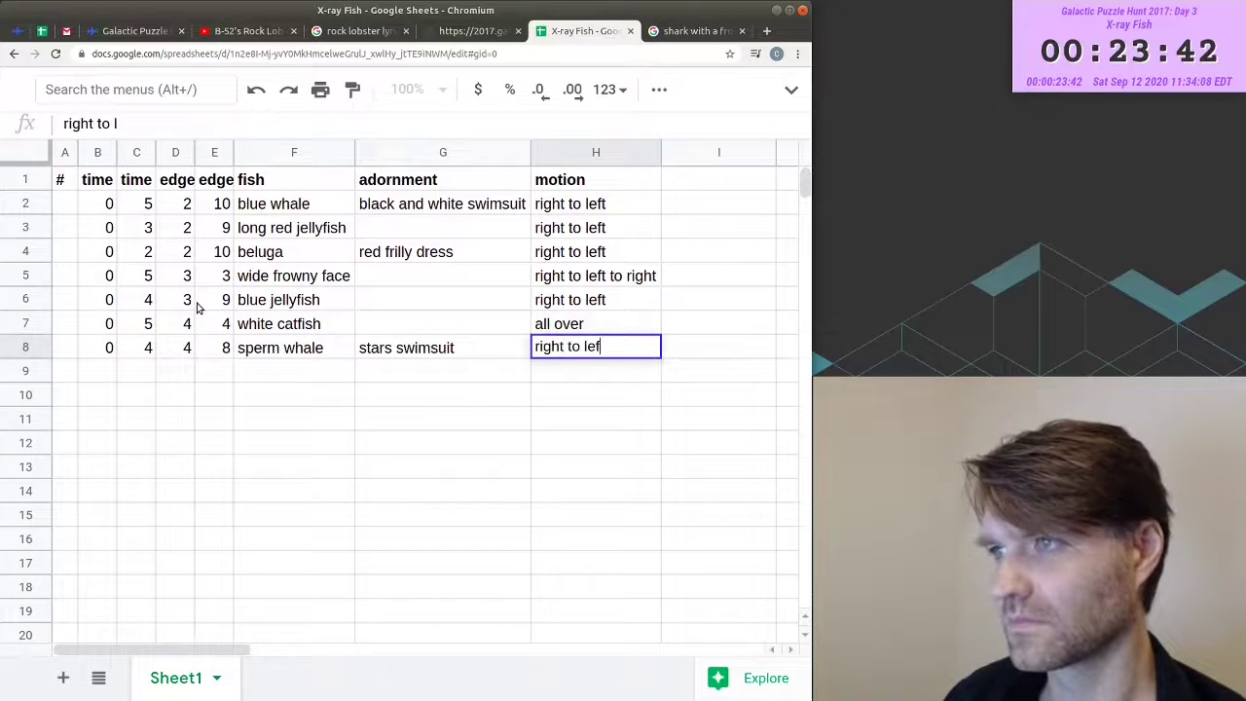
text(t to lef)
key(Return)
key(Left)
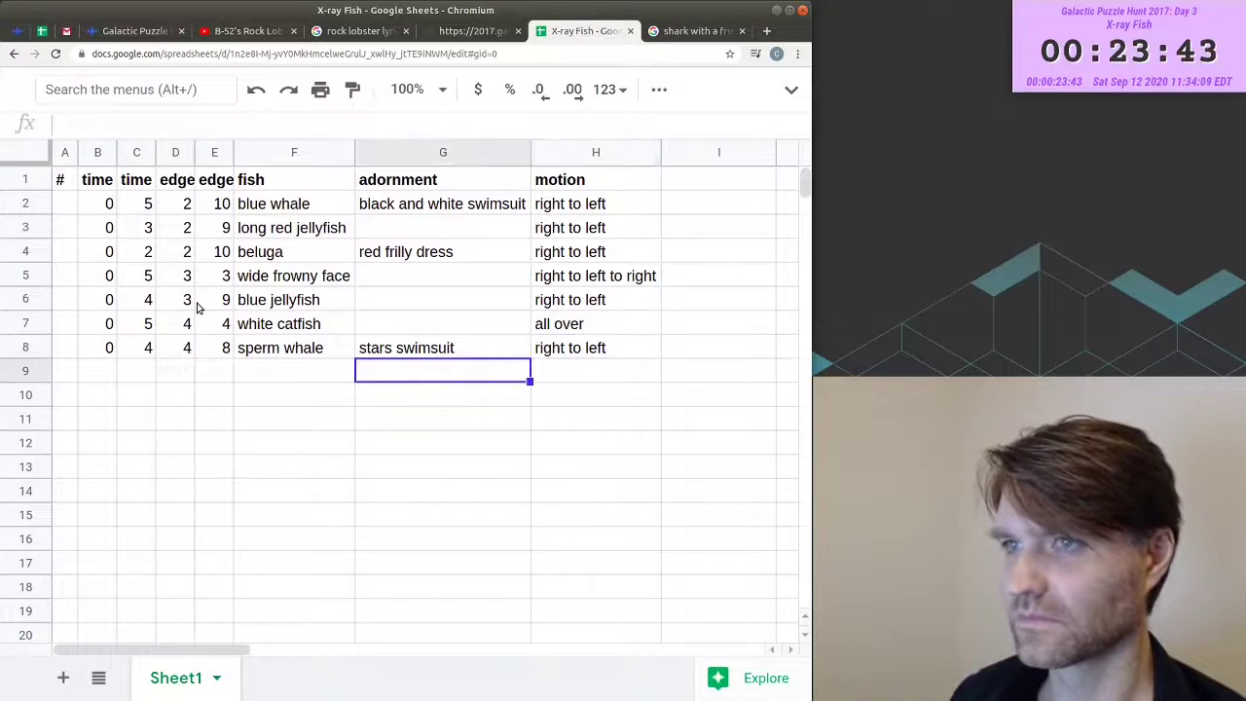
- Select the first time cell of row 9 and rewind xrayfish.mp4 to near its start
key(Left)
key(Left)
key(Left)
key(Left)
key(Left)
click(477, 30)
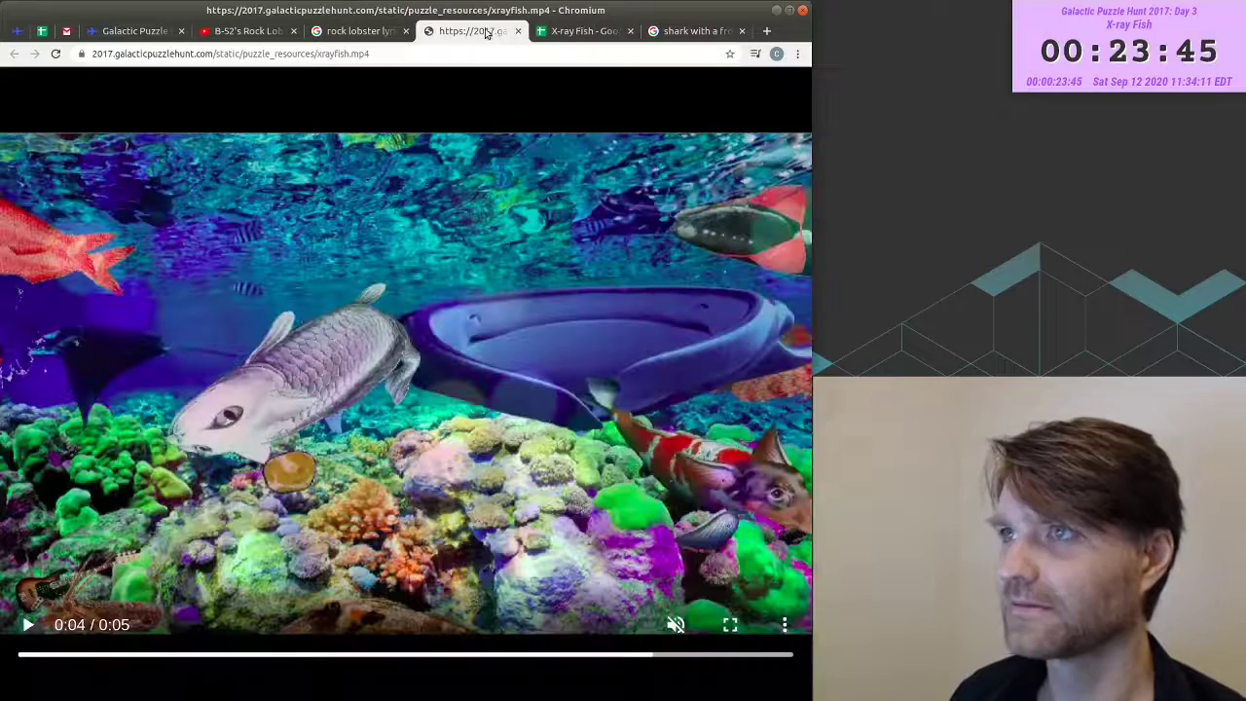
click(146, 655)
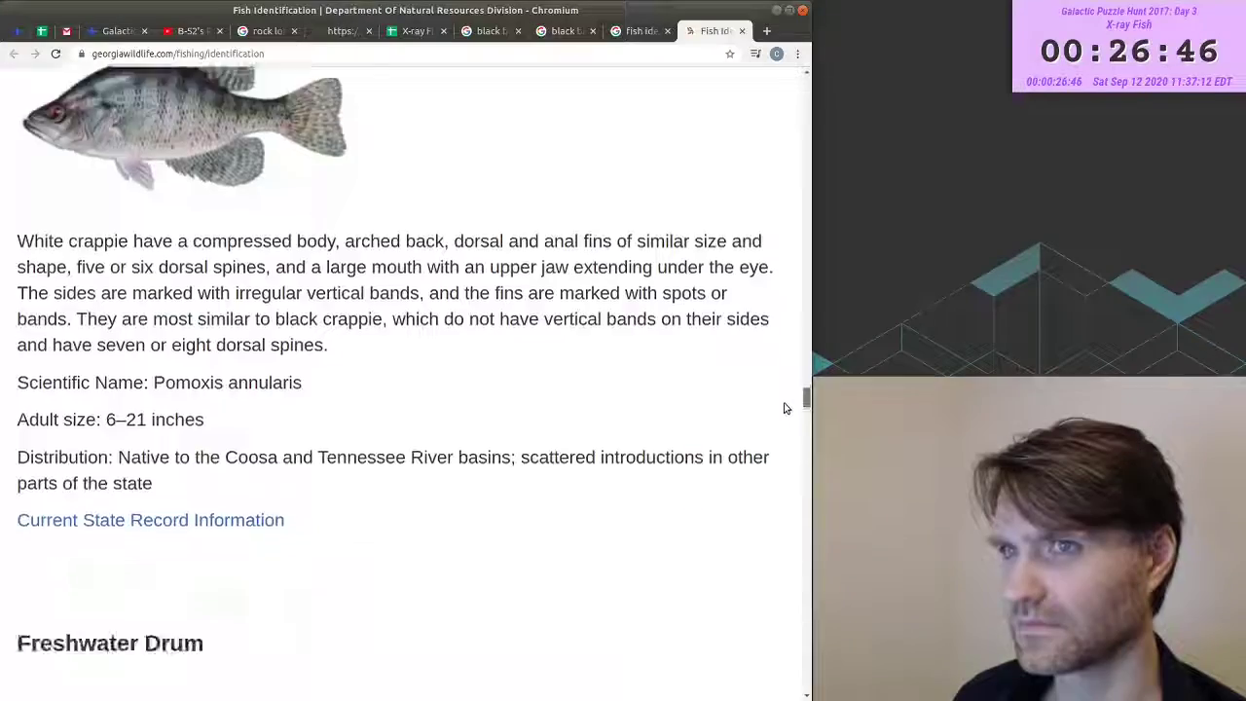
- Browse the Georgia fish identification page down to Yellow Perch, and return to its beginning before leaving it
scroll(786, 414, down, 8)
scroll(786, 421, down, 12)
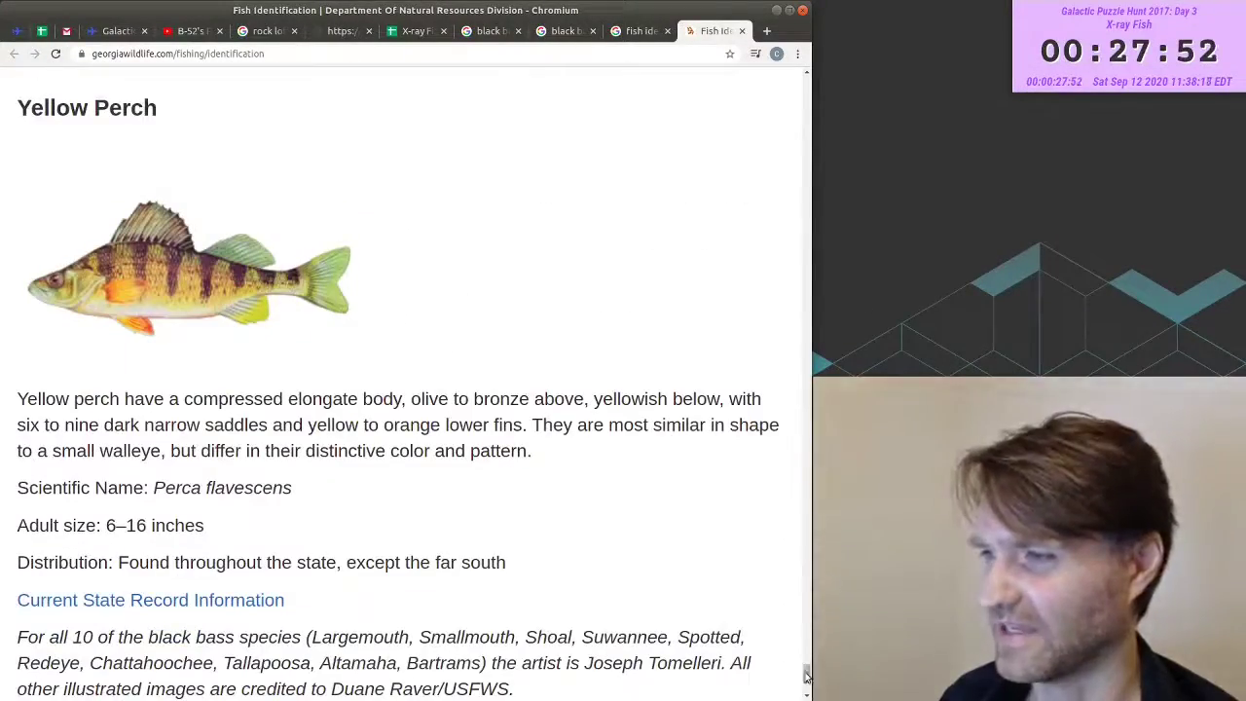
drag(805, 674, 803, 83)
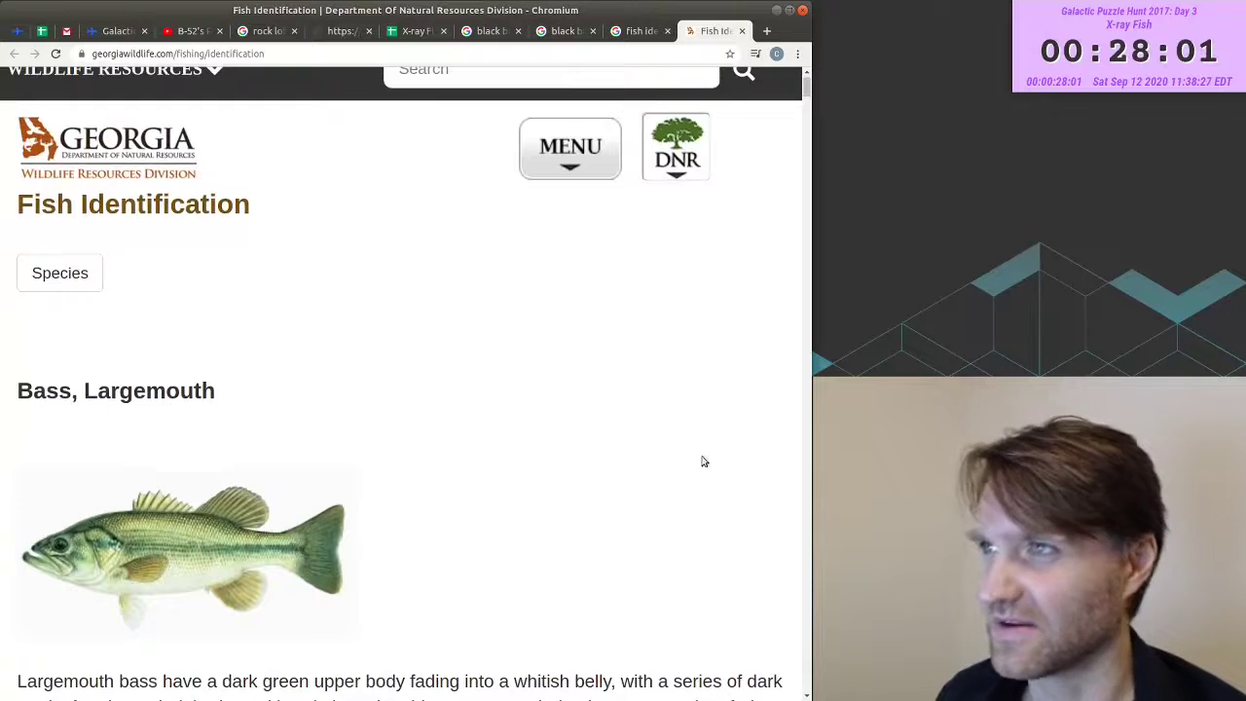
key(ctrl+shift+Tab)
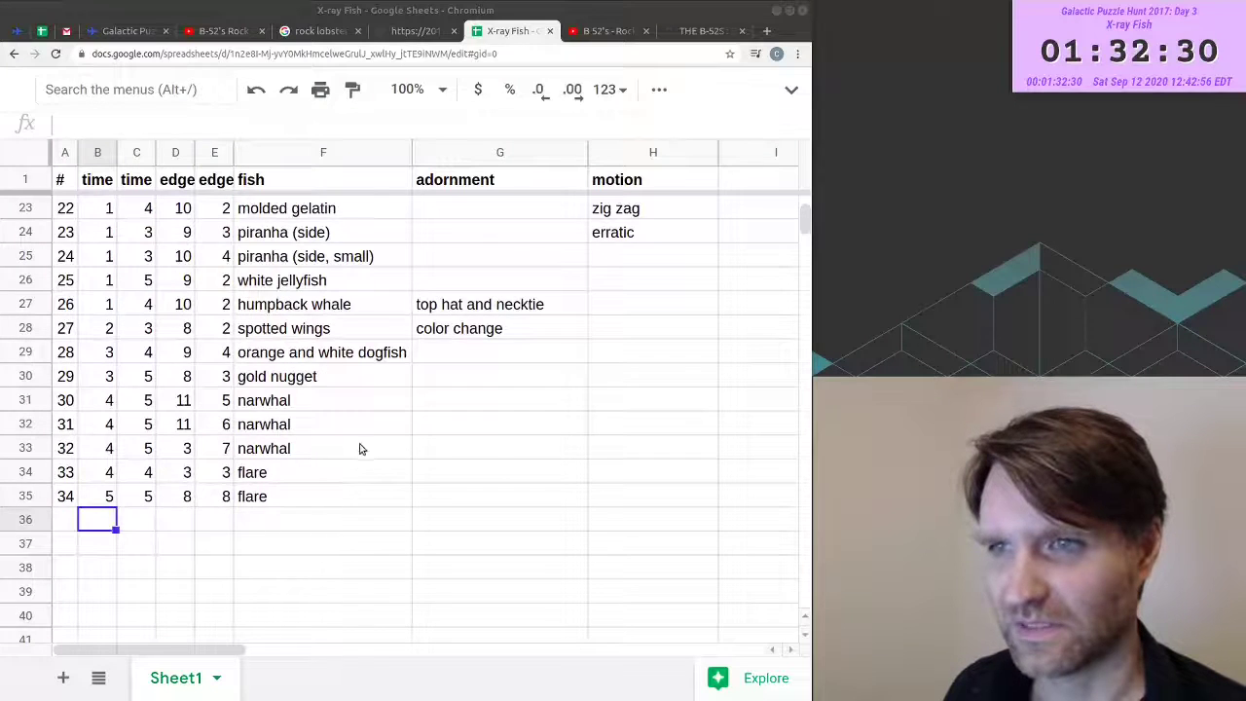
- Review the catalogued sea creatures in the spreadsheet and scrub xrayfish.mp4 from about 0:01 to 0:05 to compare them
scroll(361, 444, up, 7)
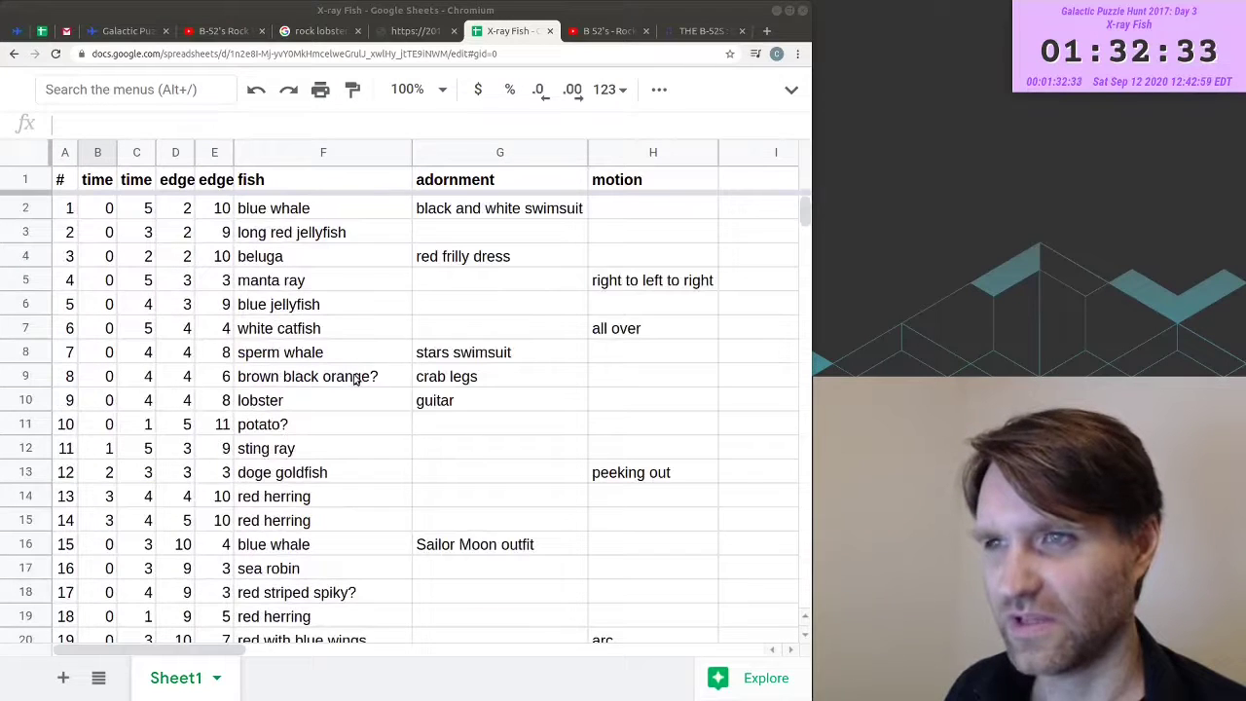
scroll(361, 380, down, 2)
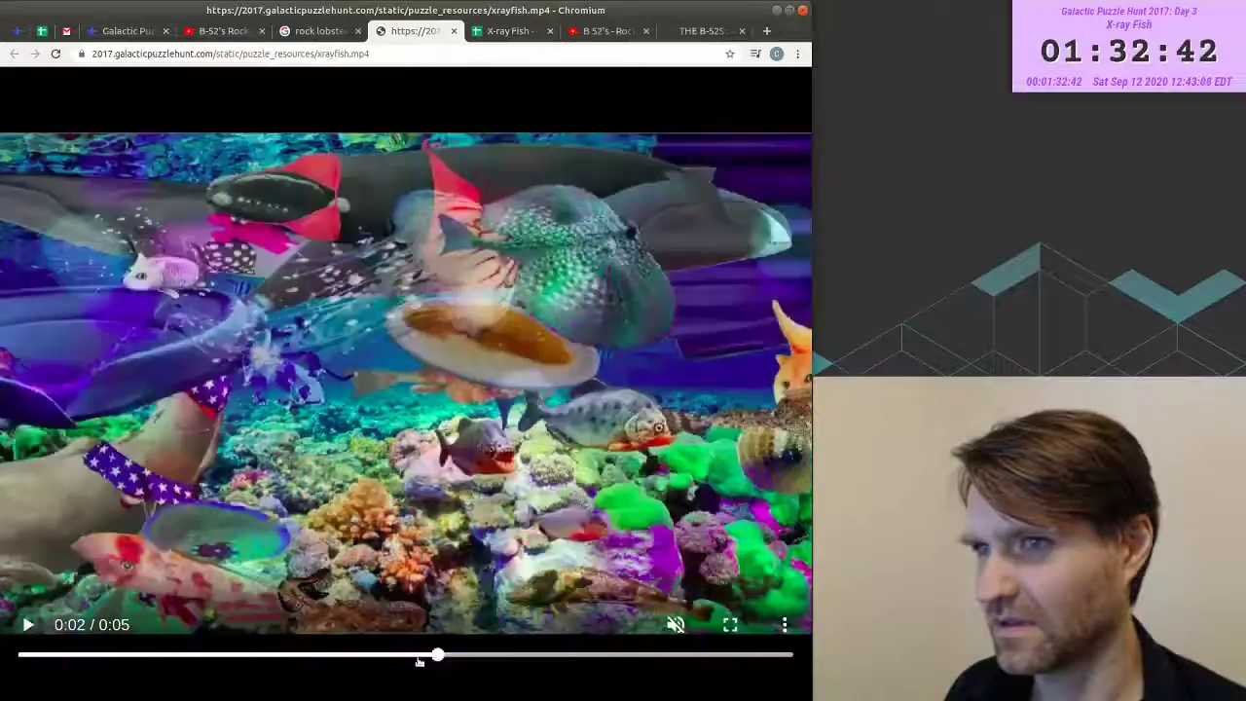
click(326, 667)
click(268, 656)
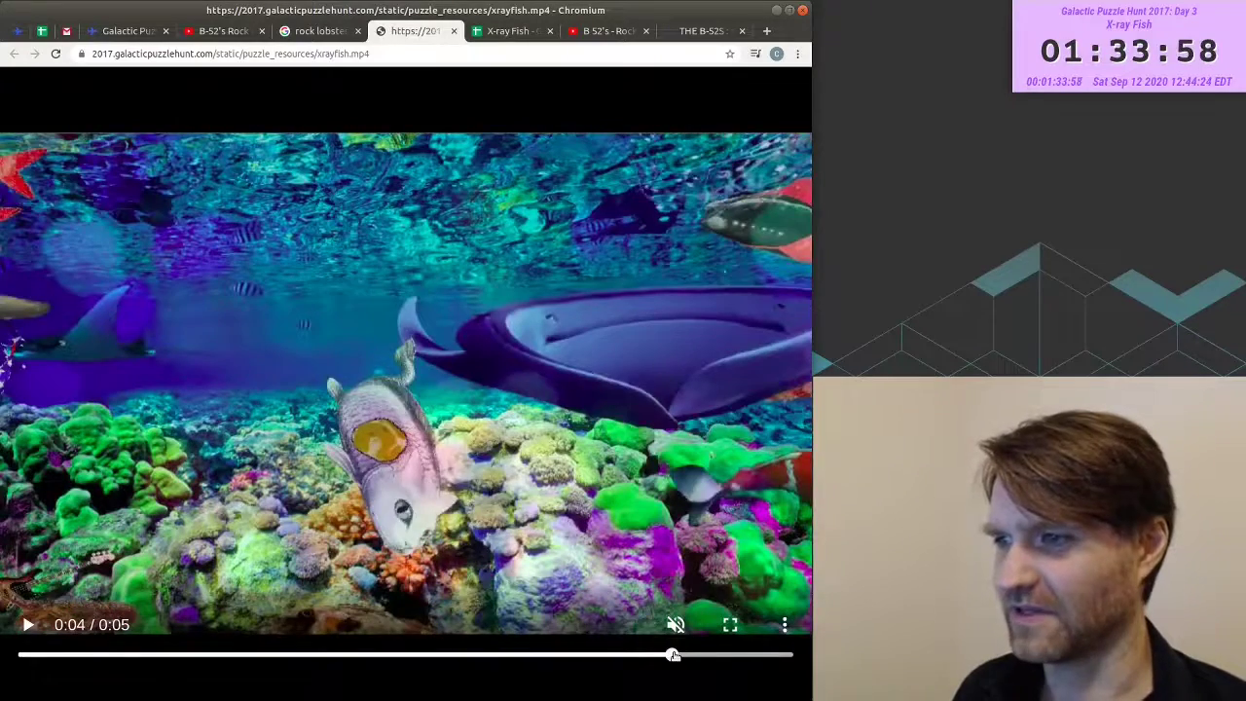
click(681, 656)
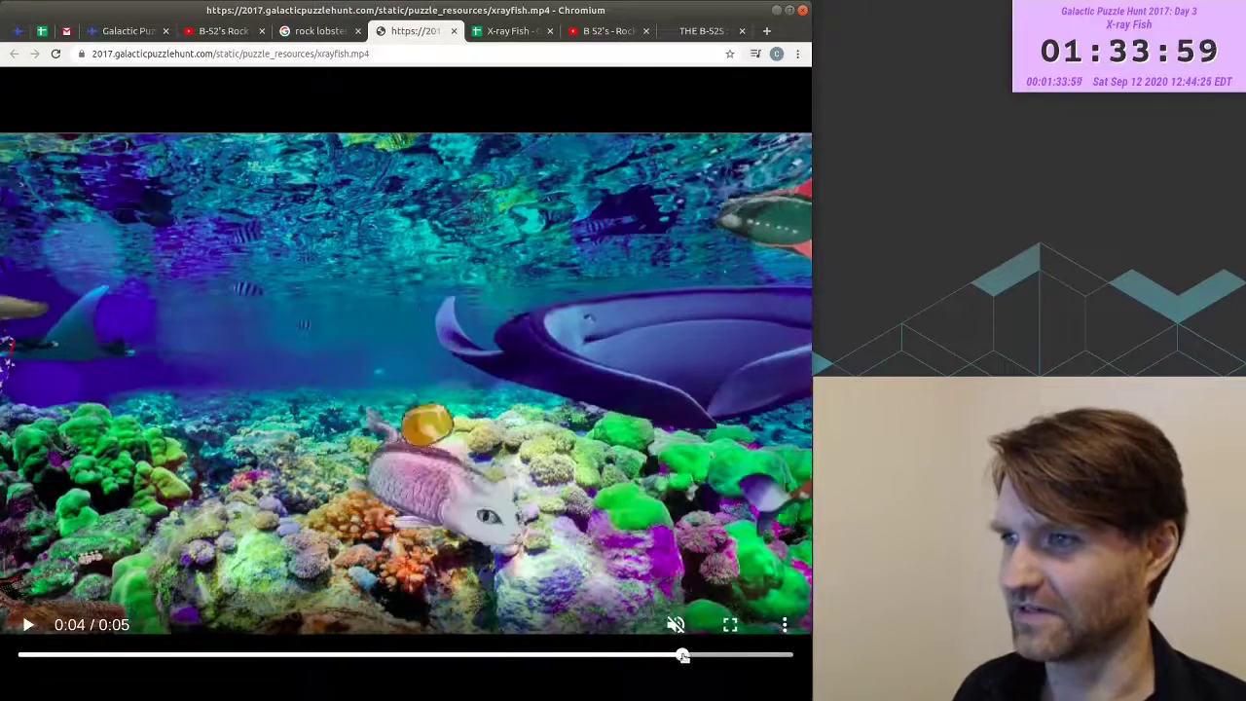
drag(681, 656, 768, 657)
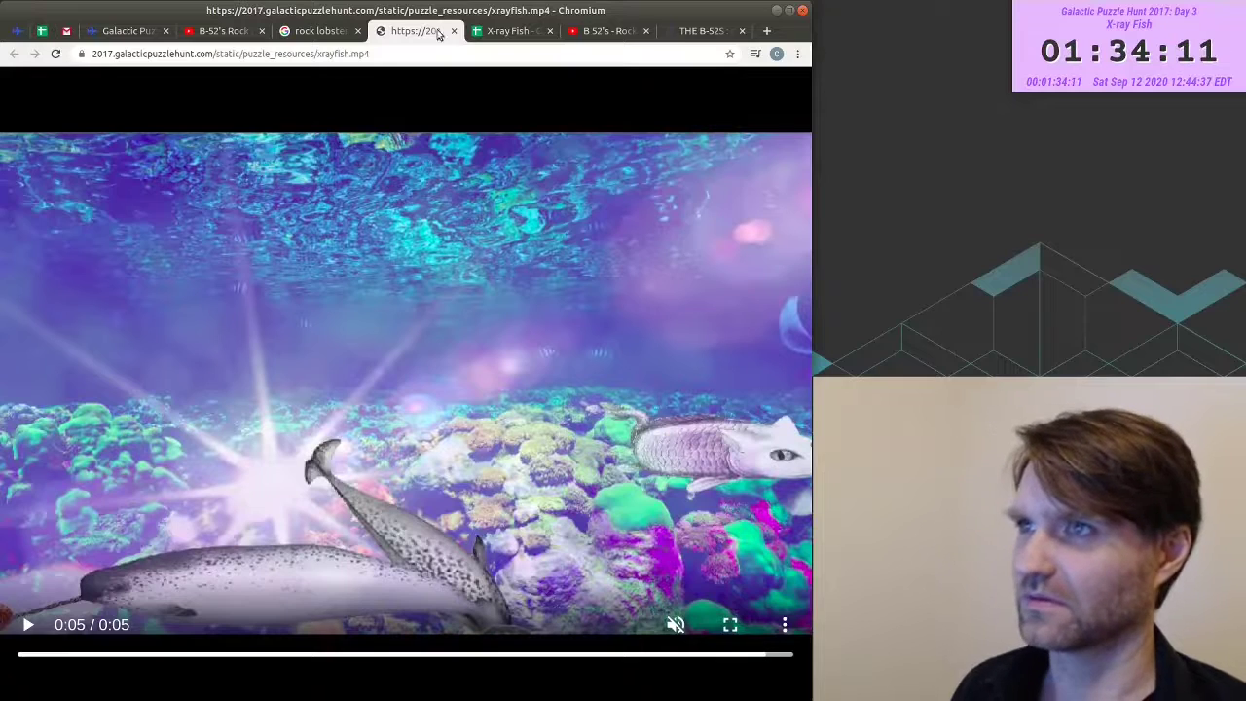
- Check the remaining catalogue entries down to the flares in row 35, glancing back at xrayfish.mp4
click(492, 32)
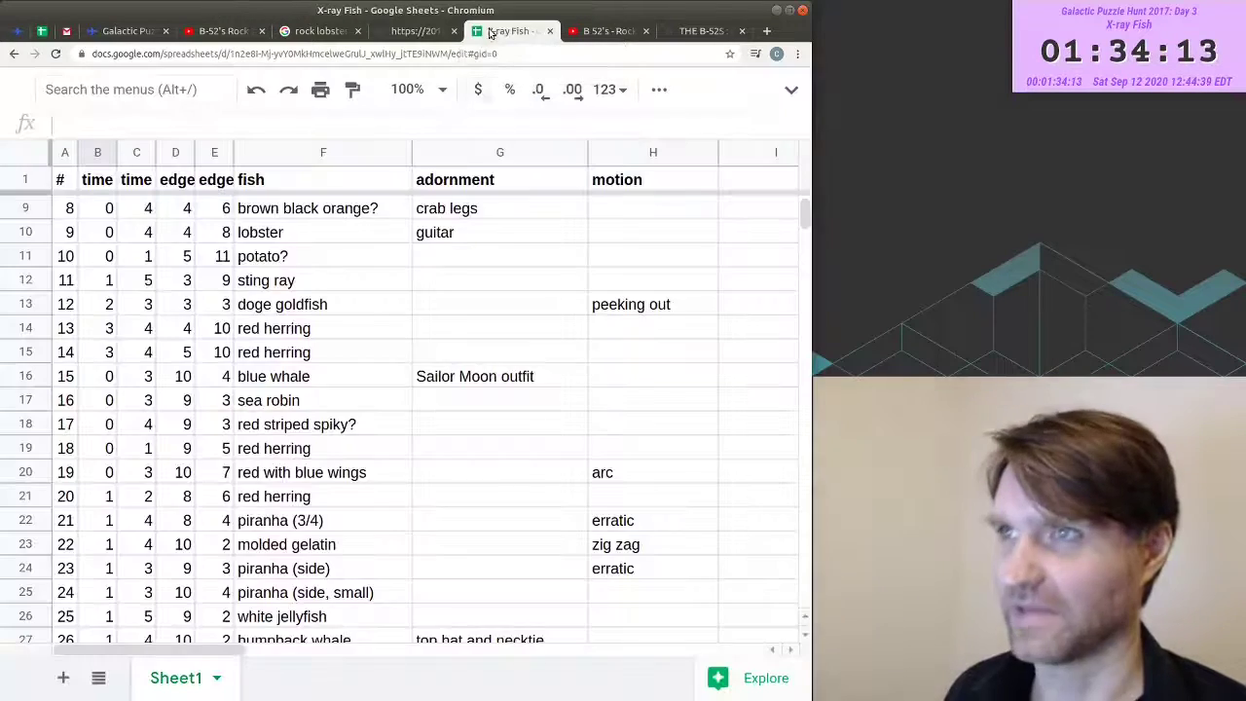
scroll(360, 309, up, 2)
scroll(361, 309, down, 5)
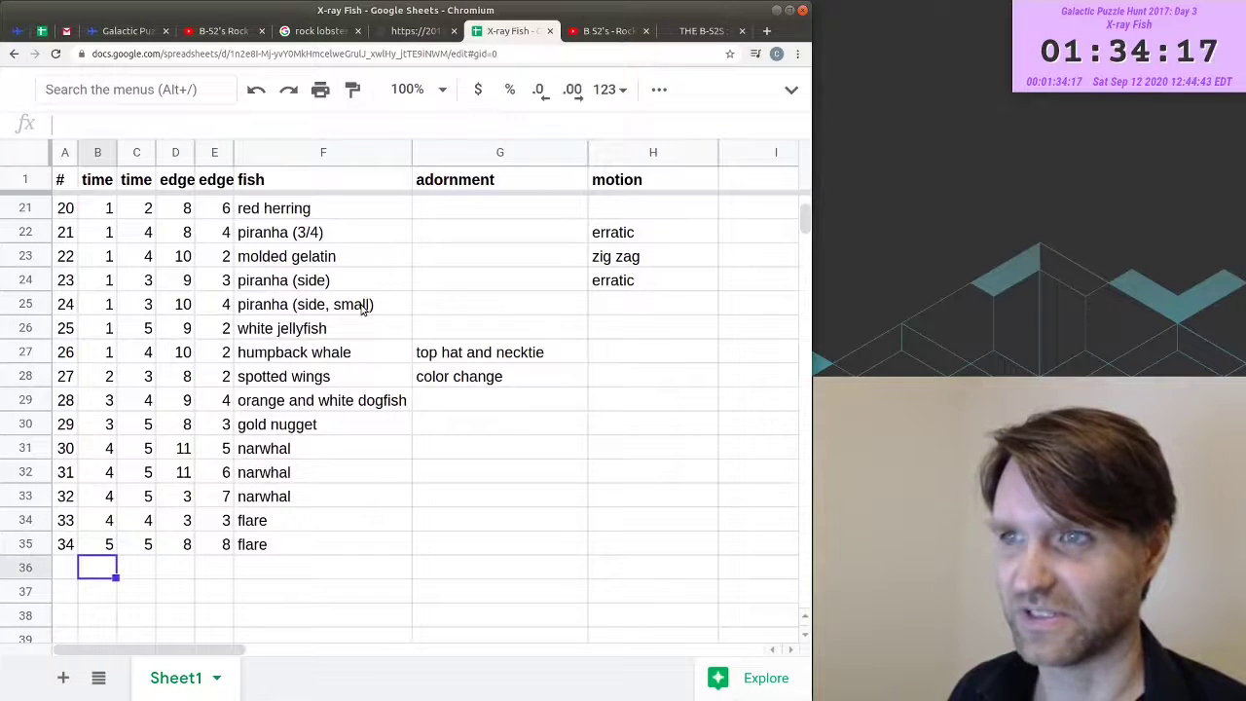
click(417, 32)
click(506, 32)
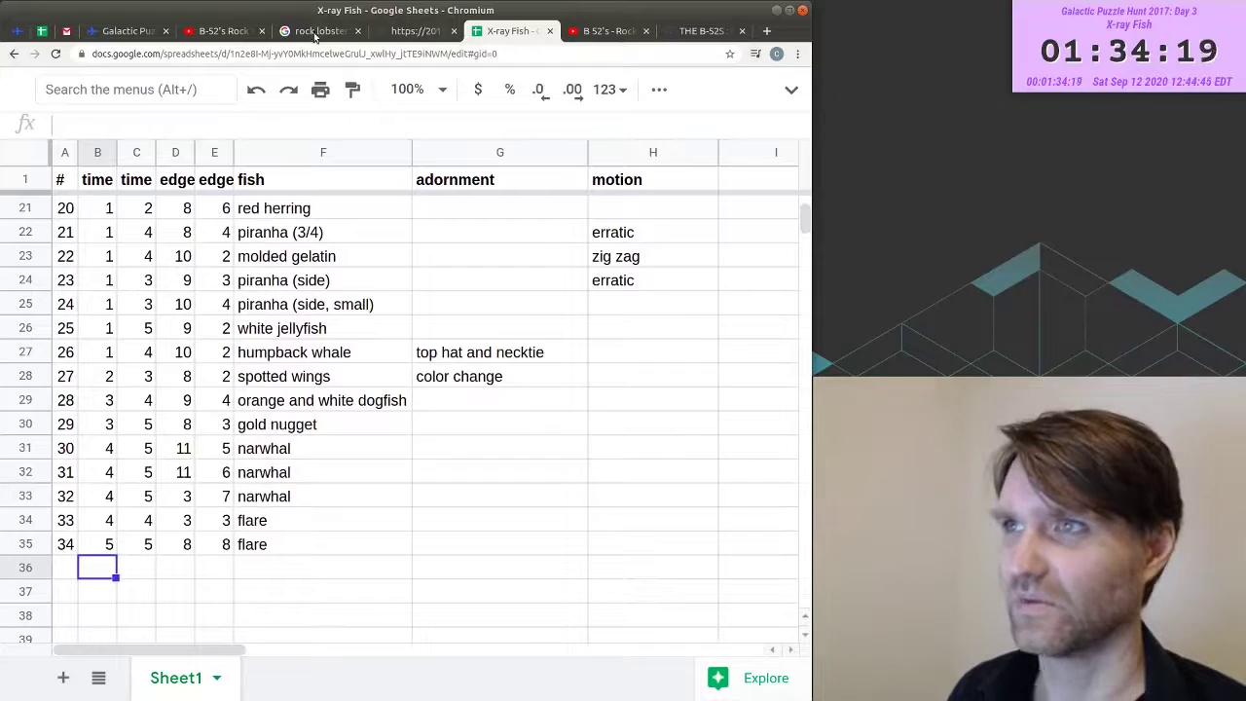
- Highlight the Rock Lobster lyrics from the stingray line to the bikini whale line
click(316, 31)
scroll(378, 326, down, 5)
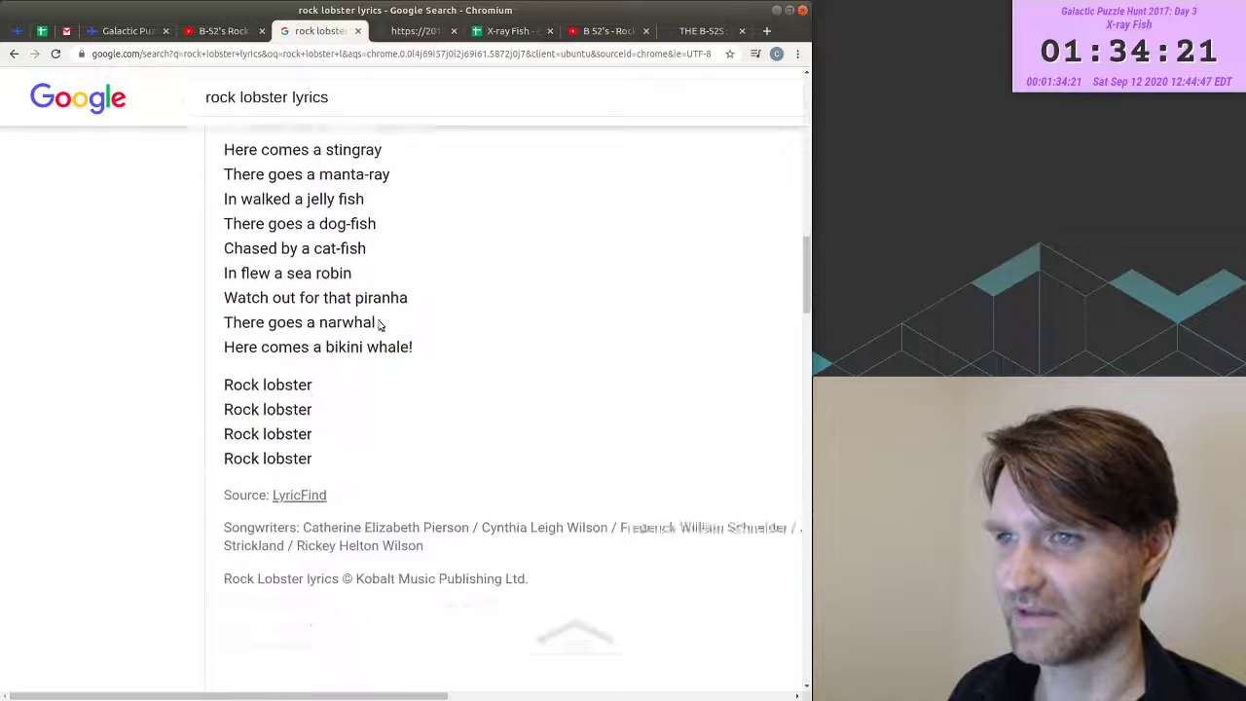
drag(226, 190, 402, 386)
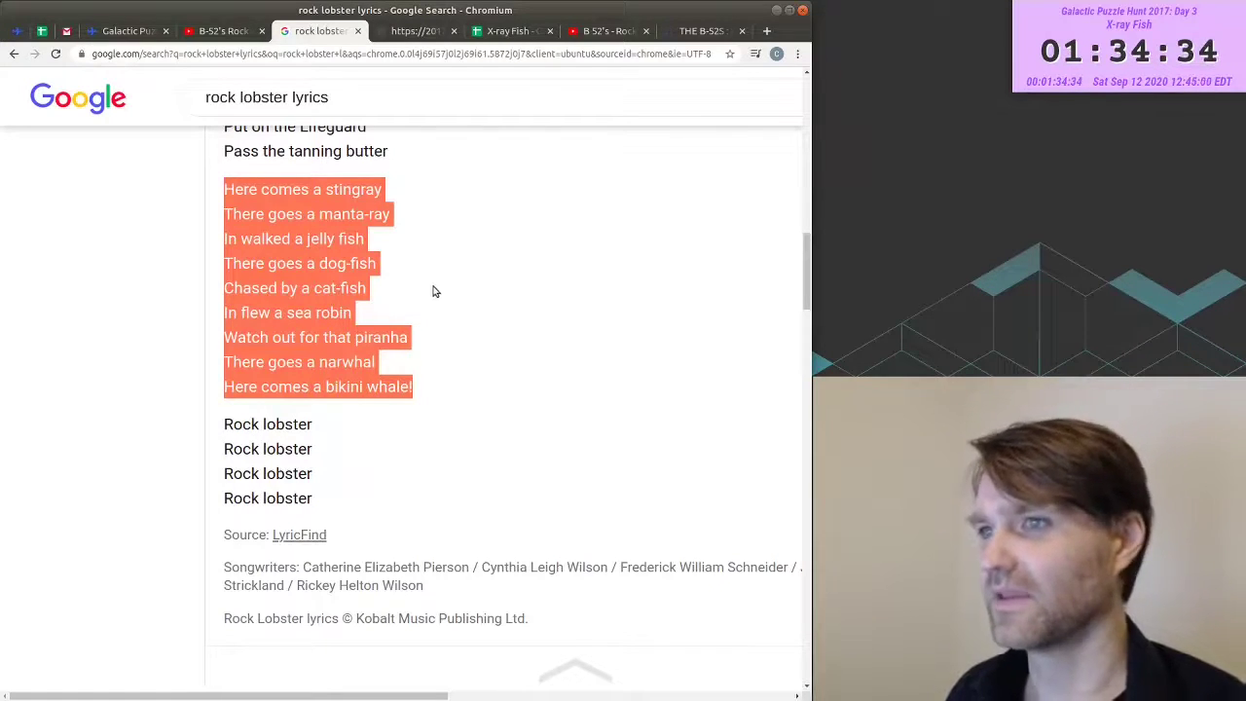
- Examine the spreadsheet's time, edge and fish columns from the blue whale through the two flare rows
click(507, 31)
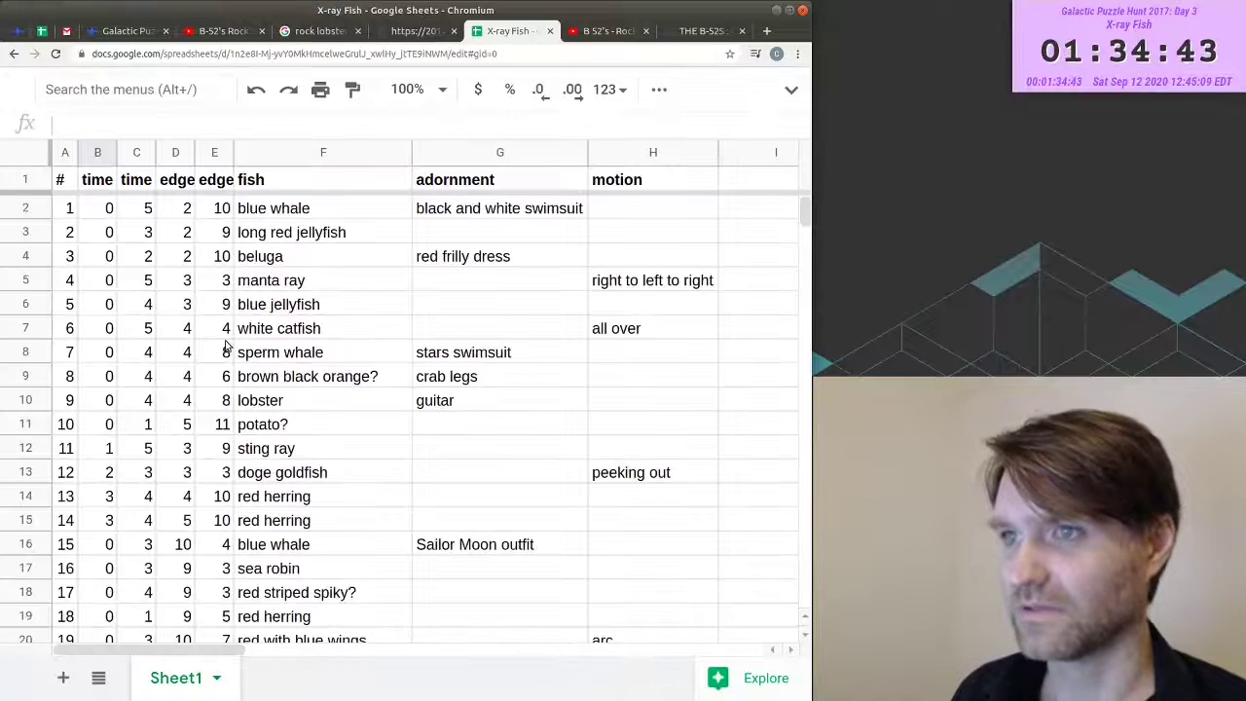
scroll(431, 368, down, 1)
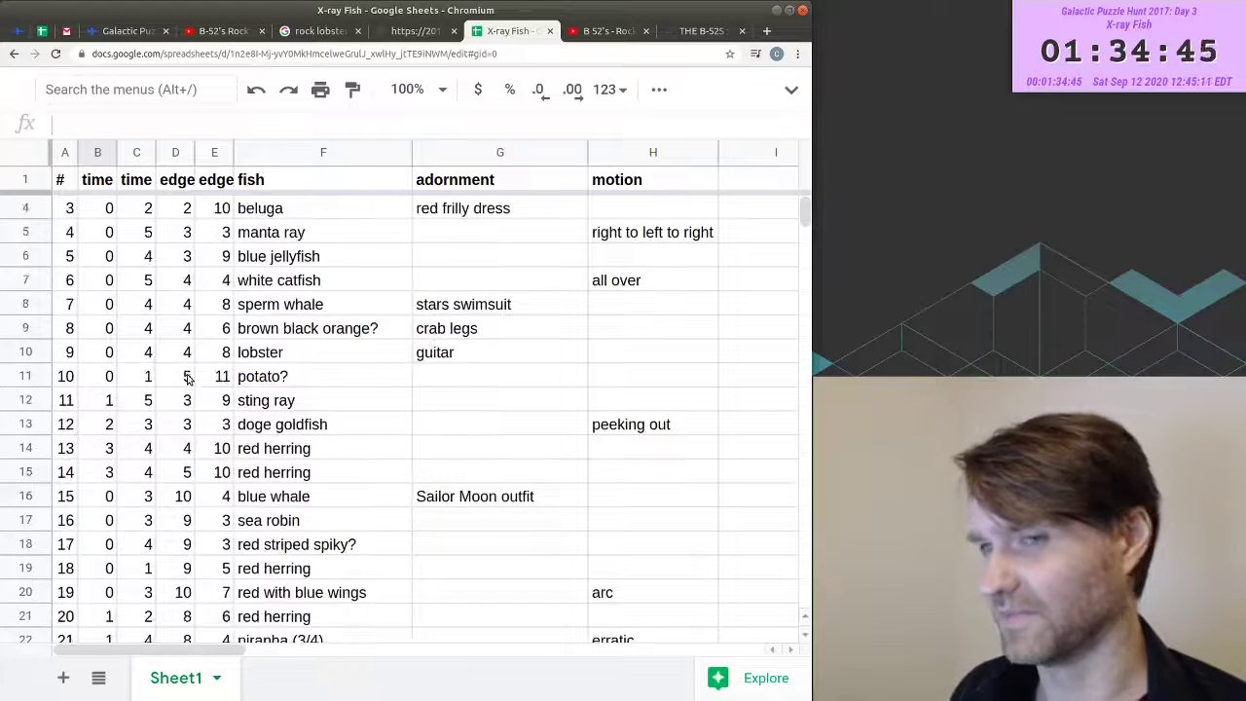
scroll(346, 448, down, 3)
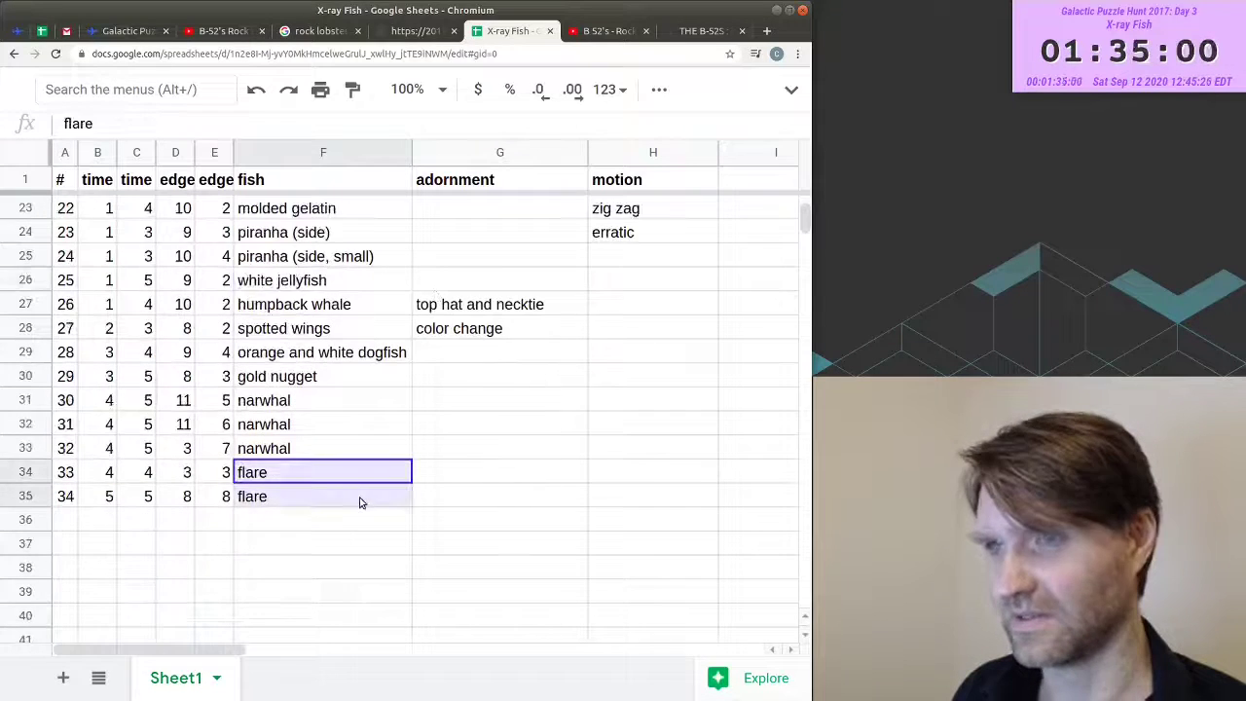
shift+click(361, 503)
click(453, 470)
scroll(453, 458, up, 1)
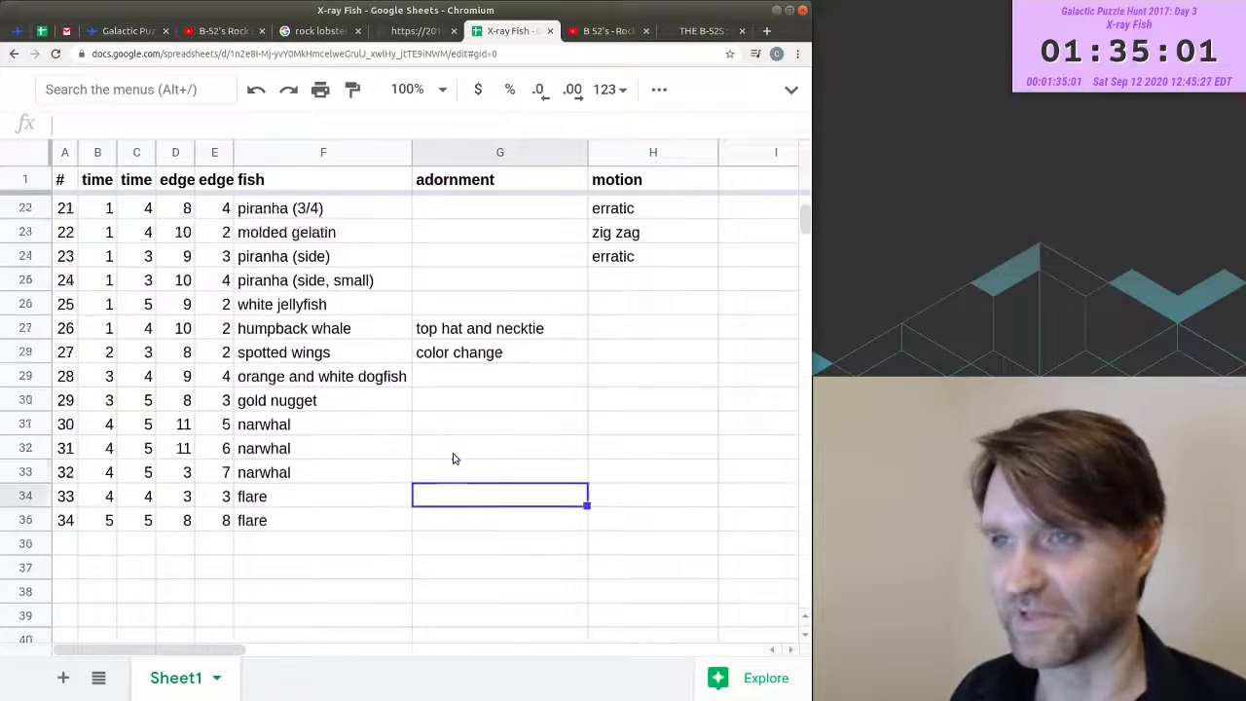
scroll(453, 459, up, 4)
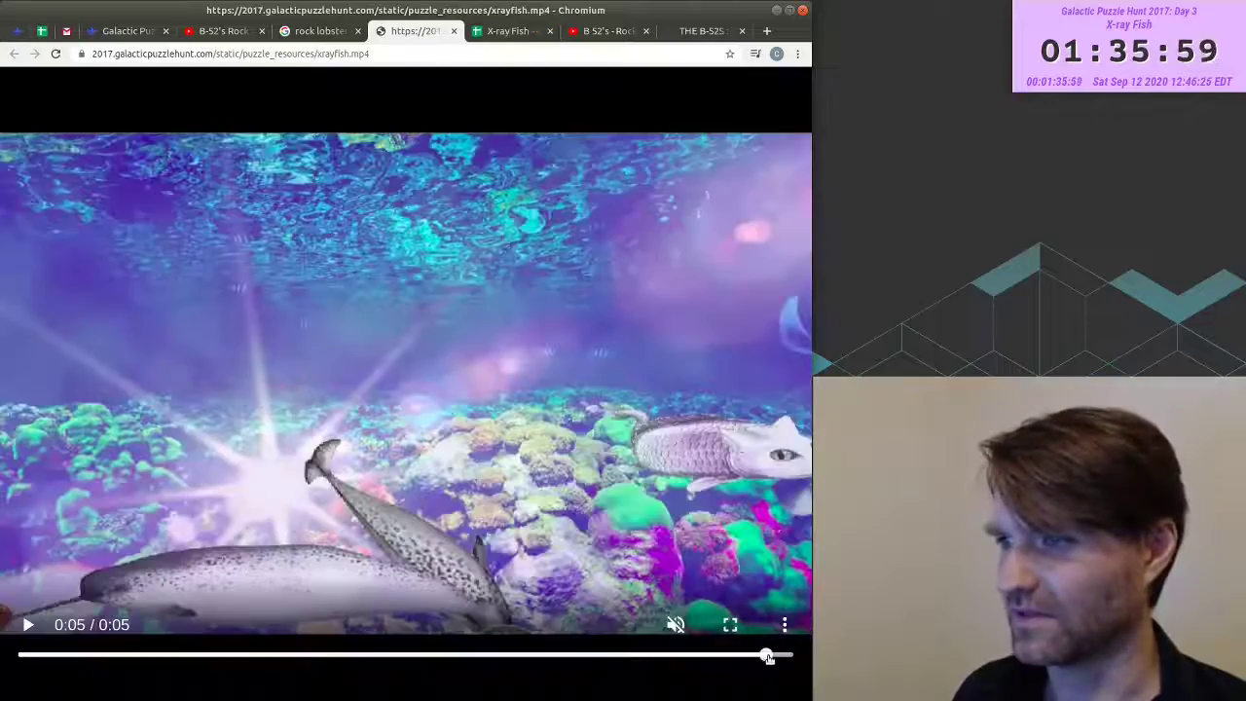
- Scrub xrayfish.mp4 back toward its start, reselect the sea creature verse in the lyrics, and return to the spreadsheet
drag(728, 654, 358, 657)
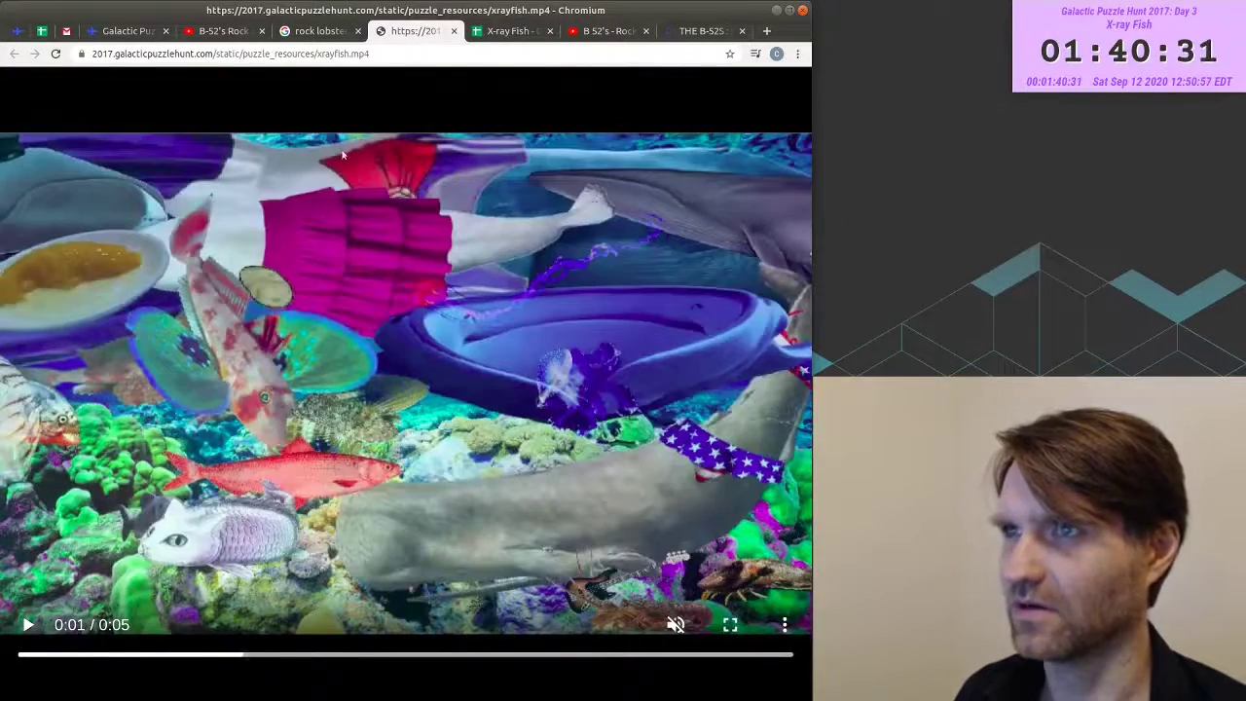
key(ctrl+shift+Tab)
triple_click(288, 195)
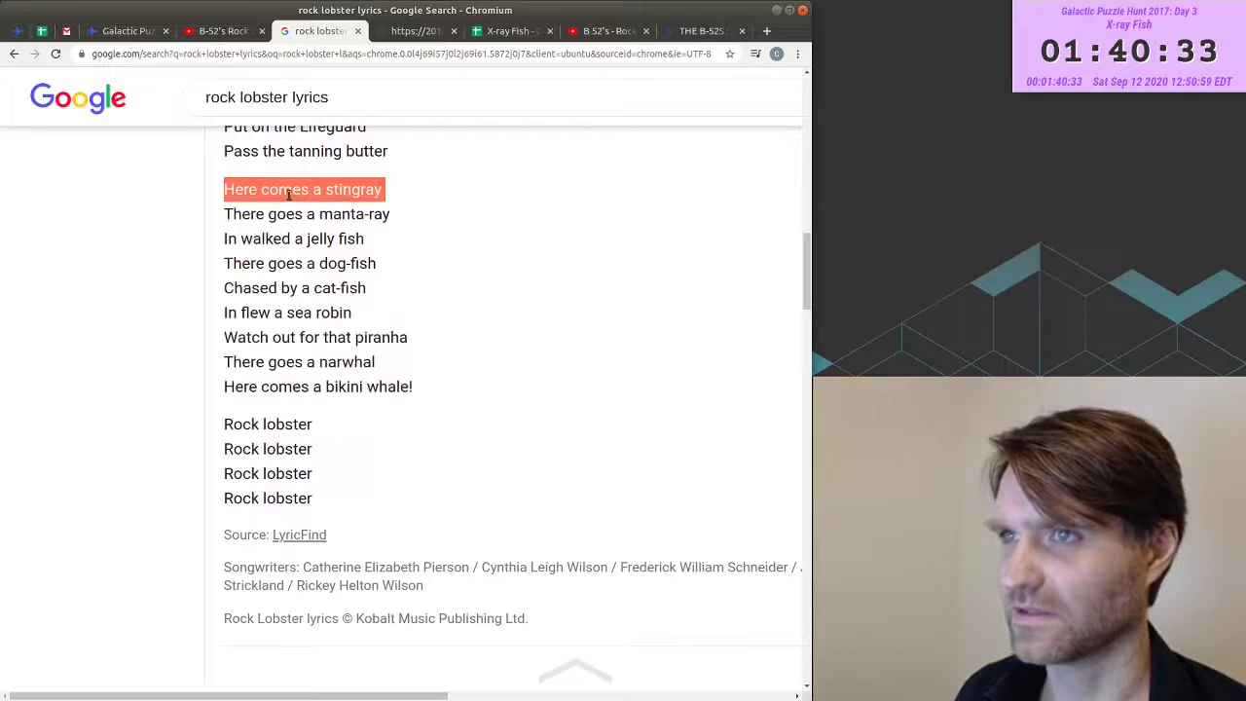
drag(288, 195, 391, 395)
key(ctrl+Tab)
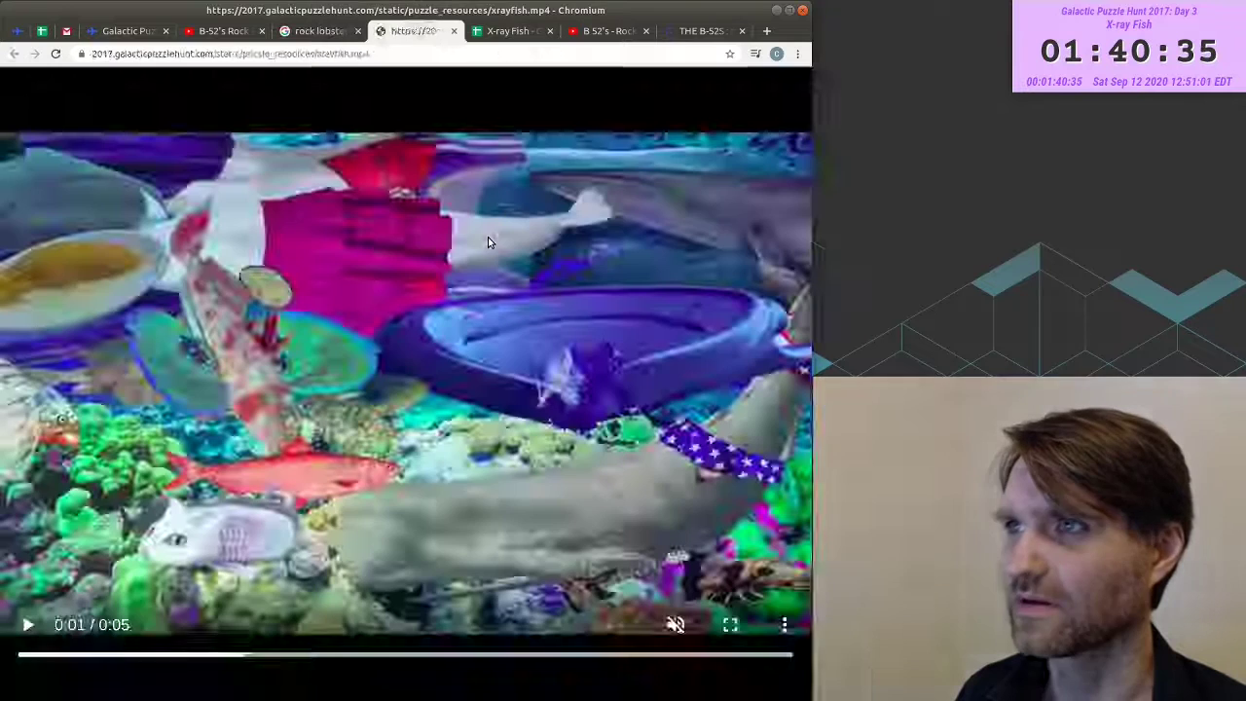
key(ctrl+Tab)
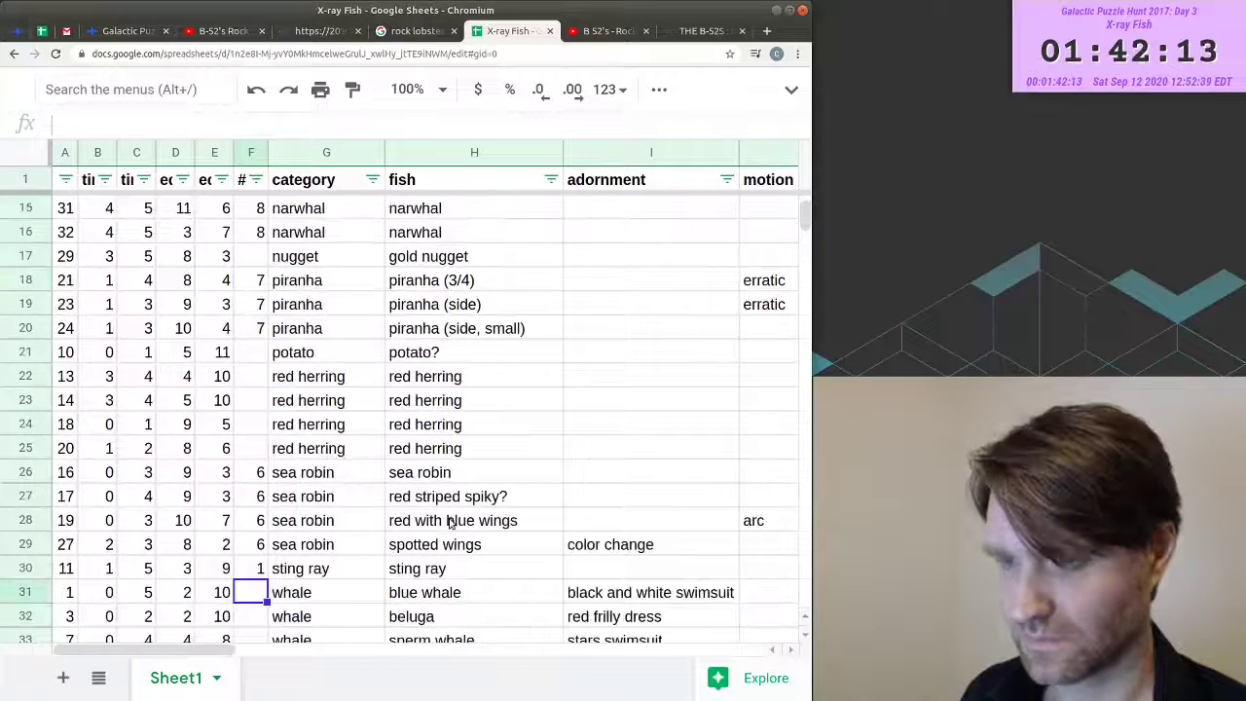
- Enter lyric number 9 in the # column for the five whale rows, 31 to 35
text(9)
key(Return)
text(9)
key(Return)
text(9)
key(Return)
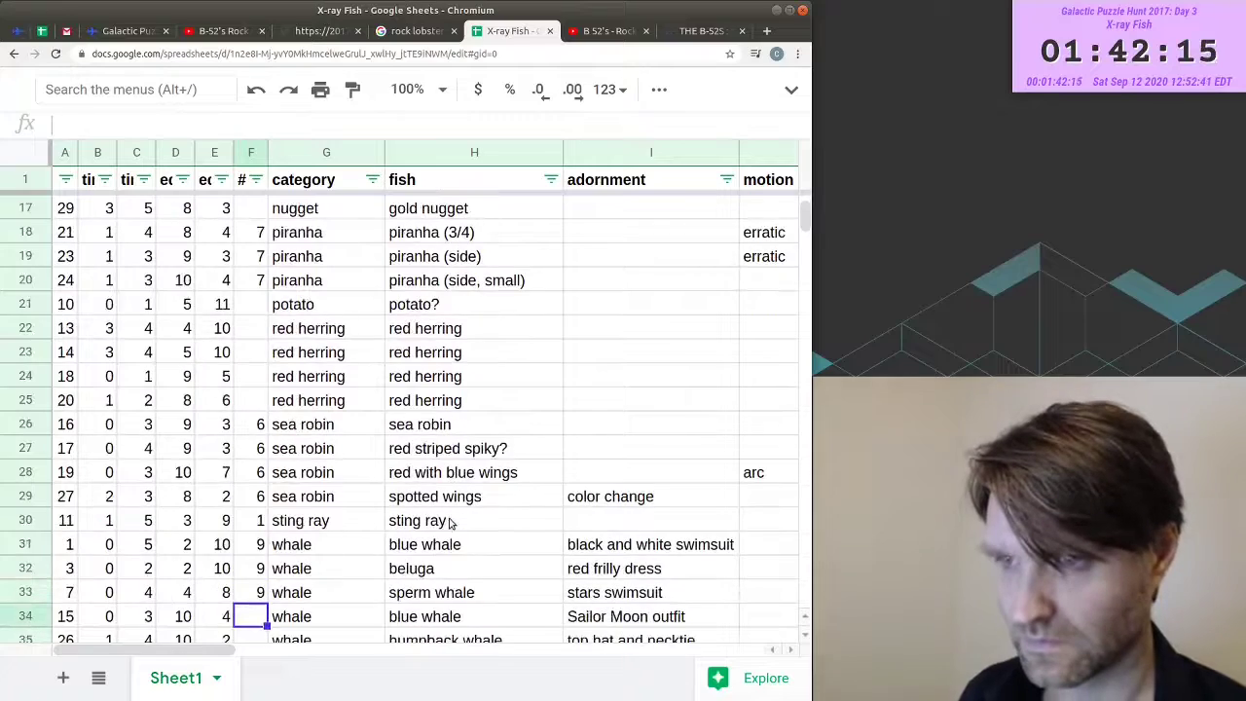
text(9)
key(Return)
text(9)
key(Return)
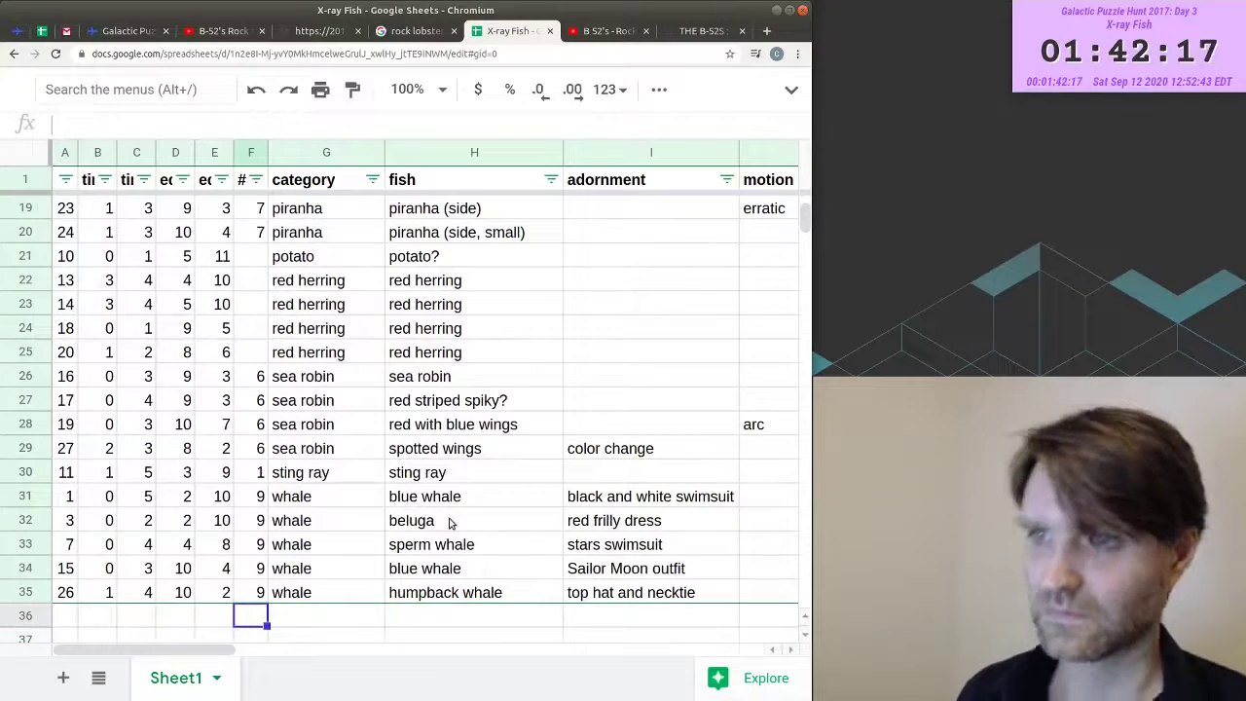
- Sort the table in ascending order by the lyric number column beside category, and look over the reordered rows
scroll(517, 381, up, 6)
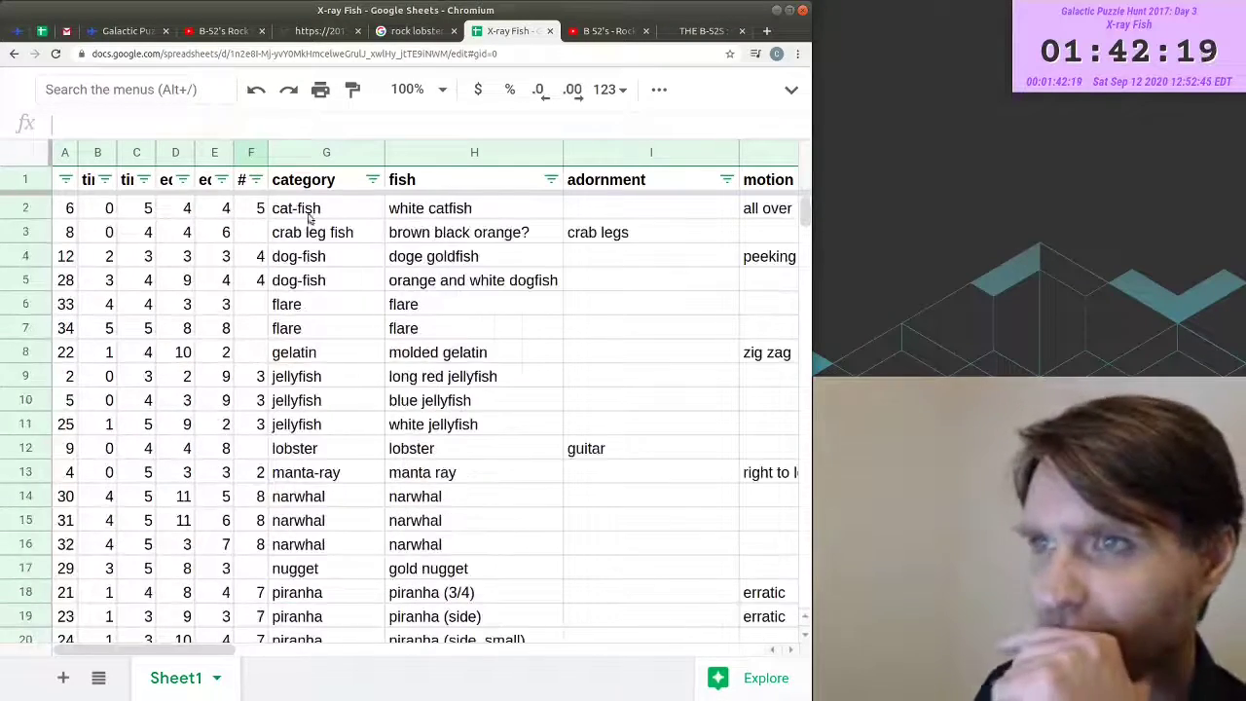
click(256, 179)
click(311, 214)
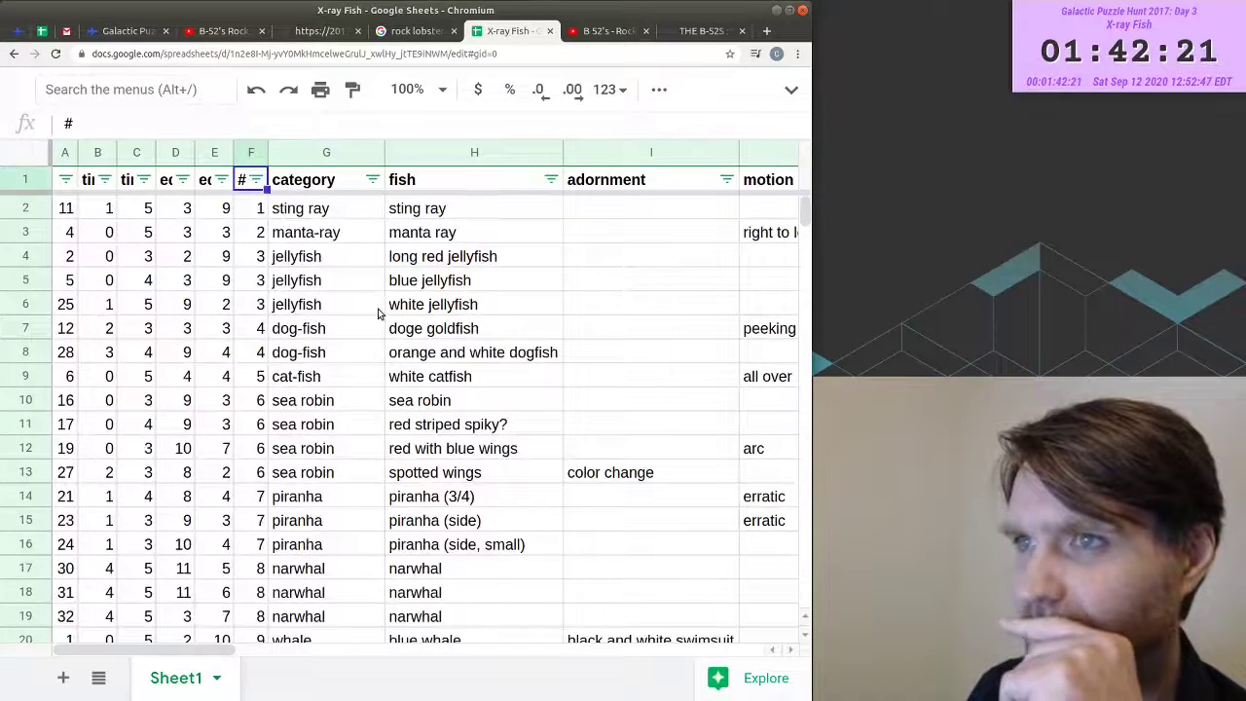
scroll(379, 313, down, 4)
scroll(378, 313, up, 4)
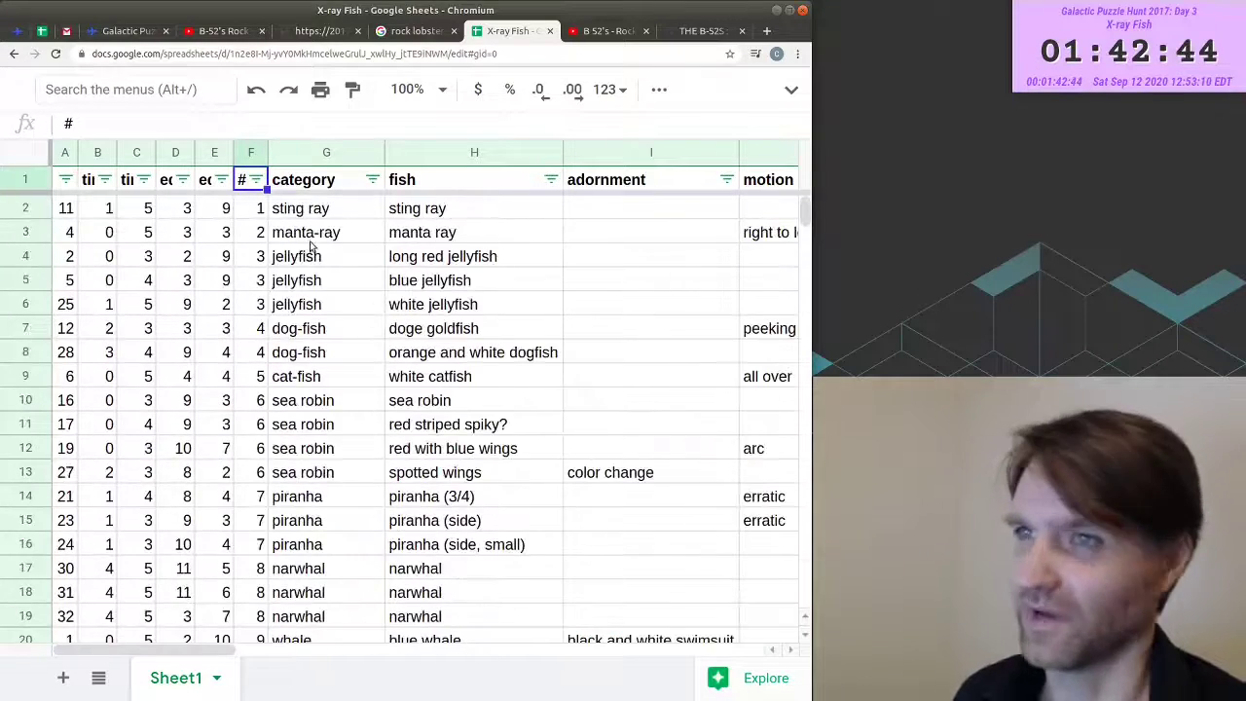
- Select the lyric number and category cells of the sting ray row to examine them together
drag(260, 210, 275, 209)
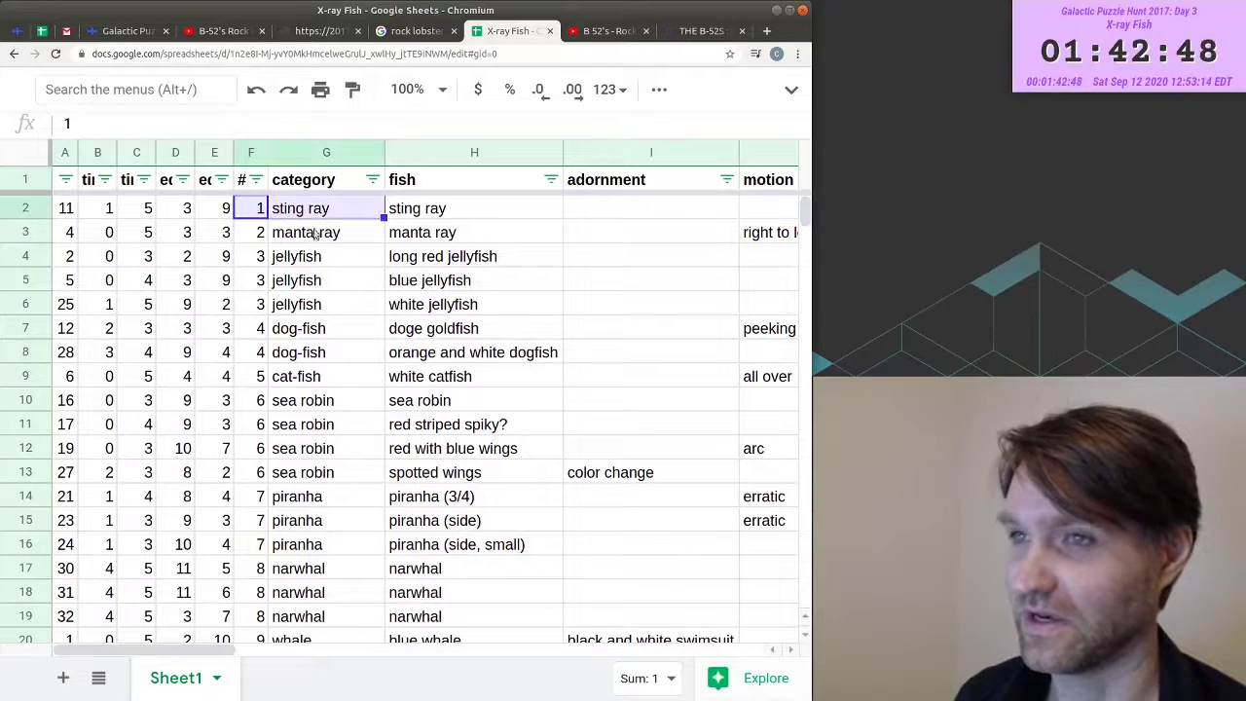
click(280, 216)
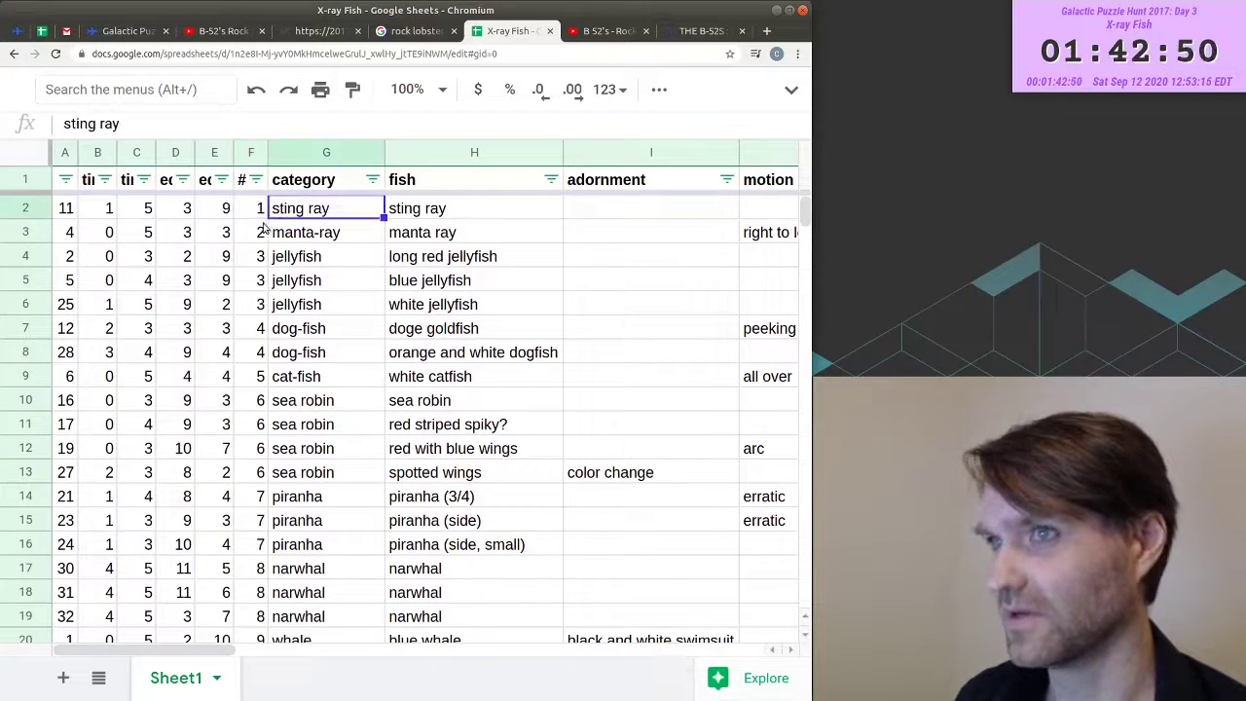
drag(251, 216, 275, 216)
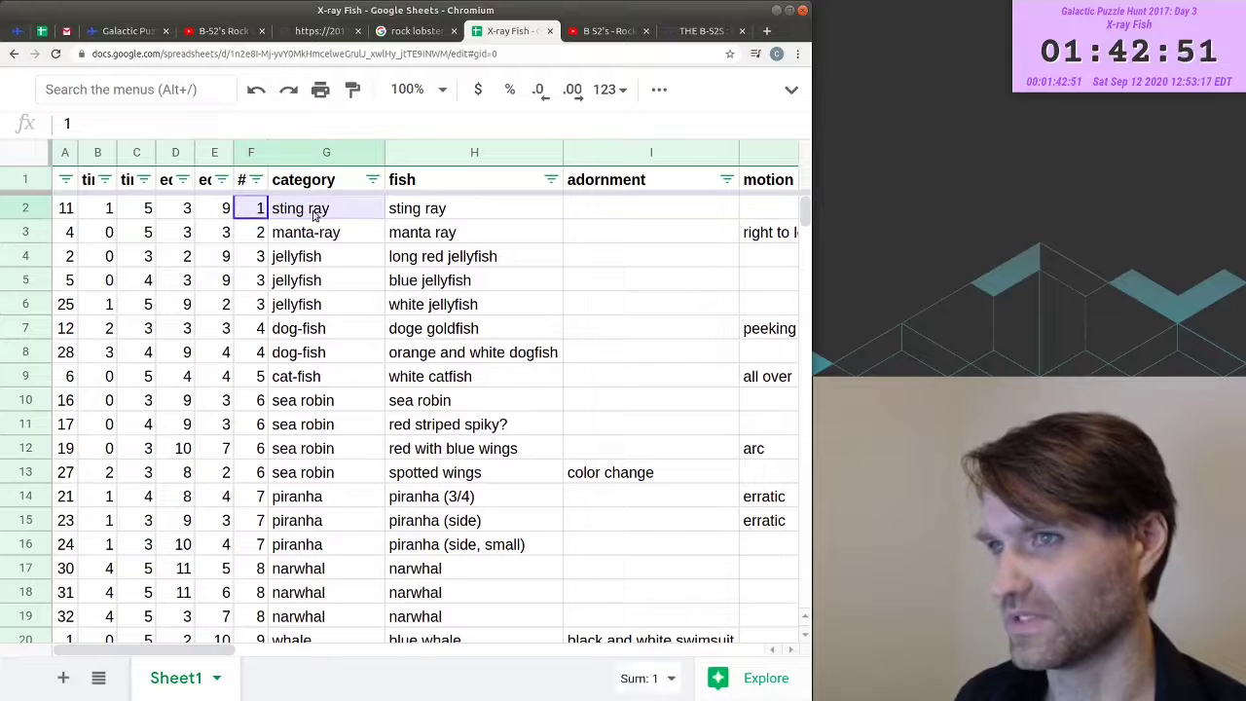
- Select the lyric number and category cells of the manta-ray row and of the jellyfish rows to examine them
click(260, 235)
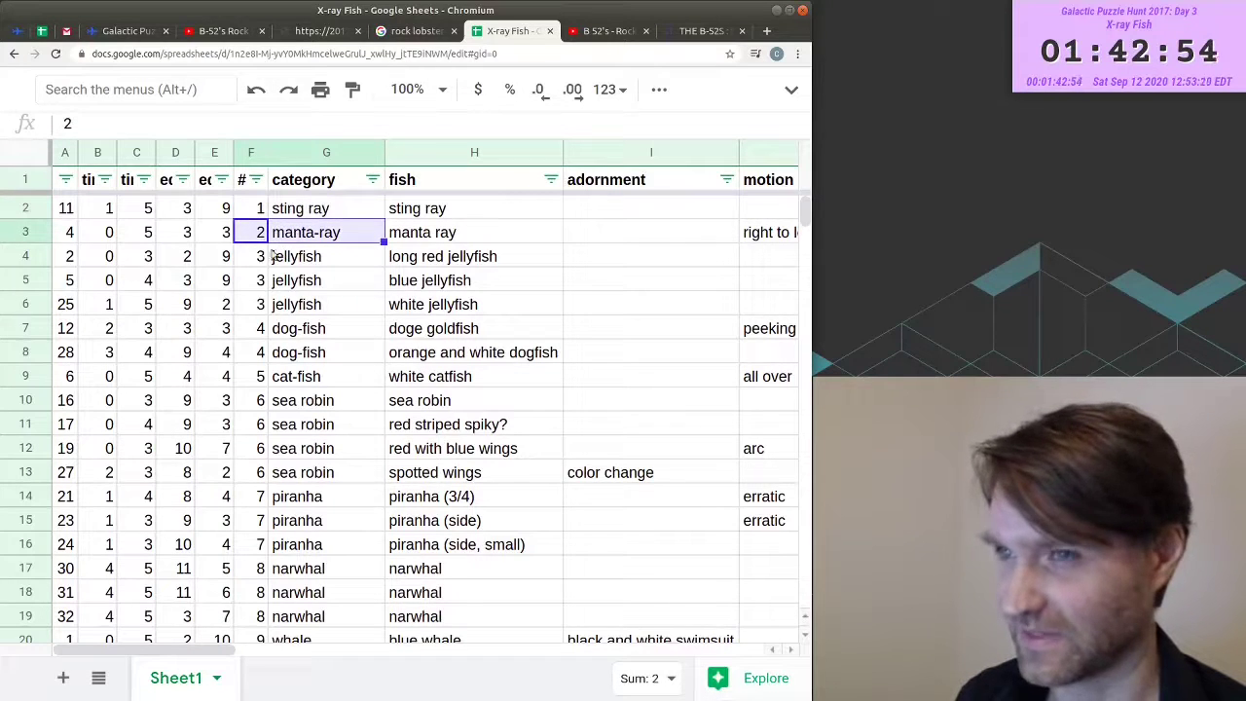
click(255, 259)
drag(253, 264, 316, 303)
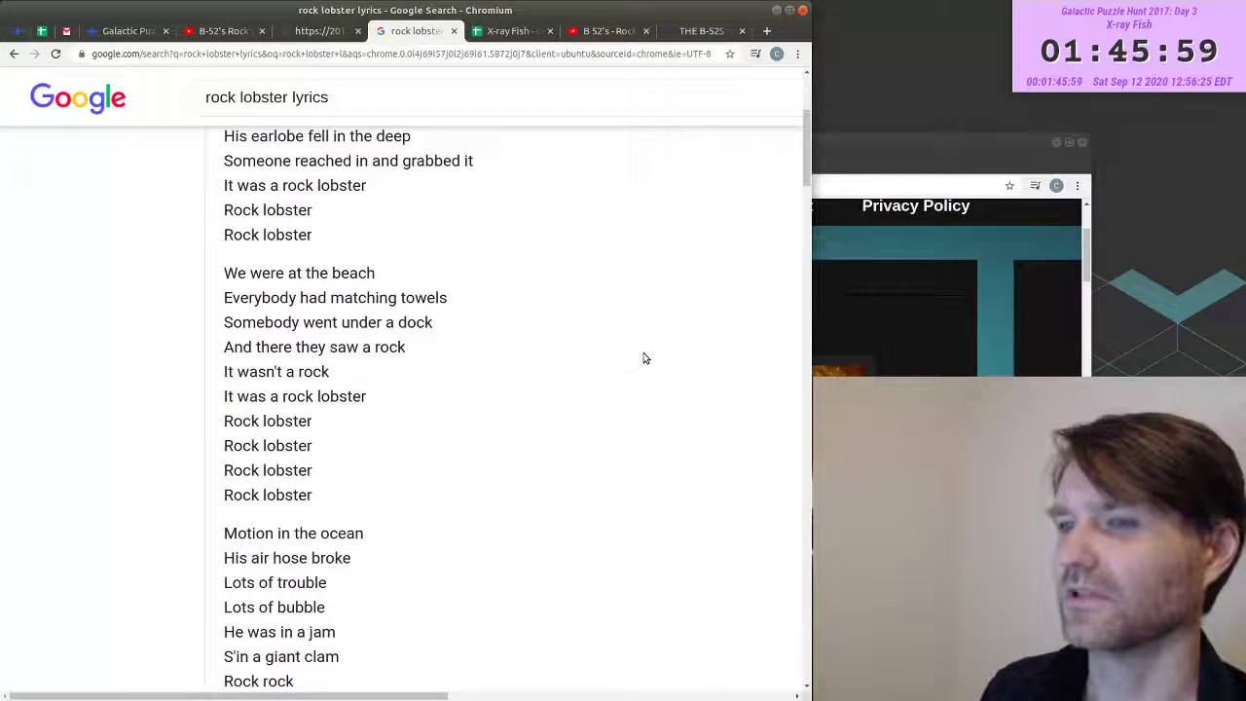
- Read the Rock Lobster lyrics from the opening verse through the beach and ocean verses, marking the rock lobster lines
scroll(645, 356, down, 4)
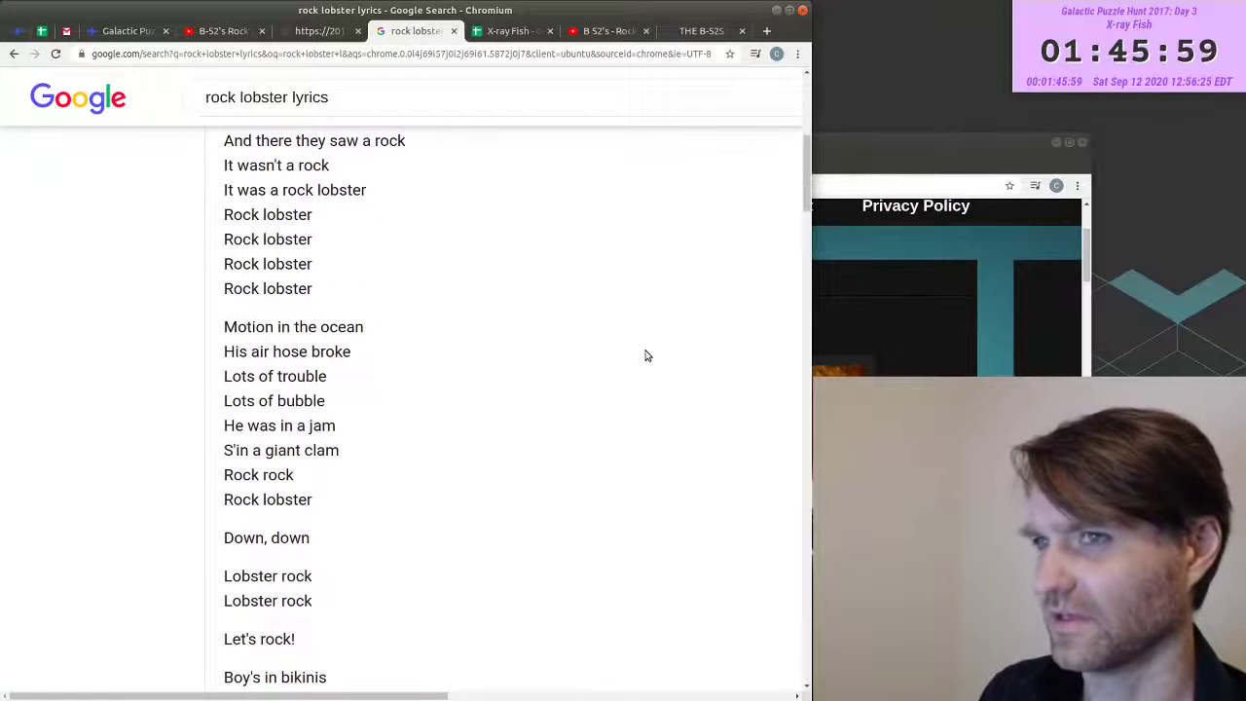
scroll(617, 314, up, 4)
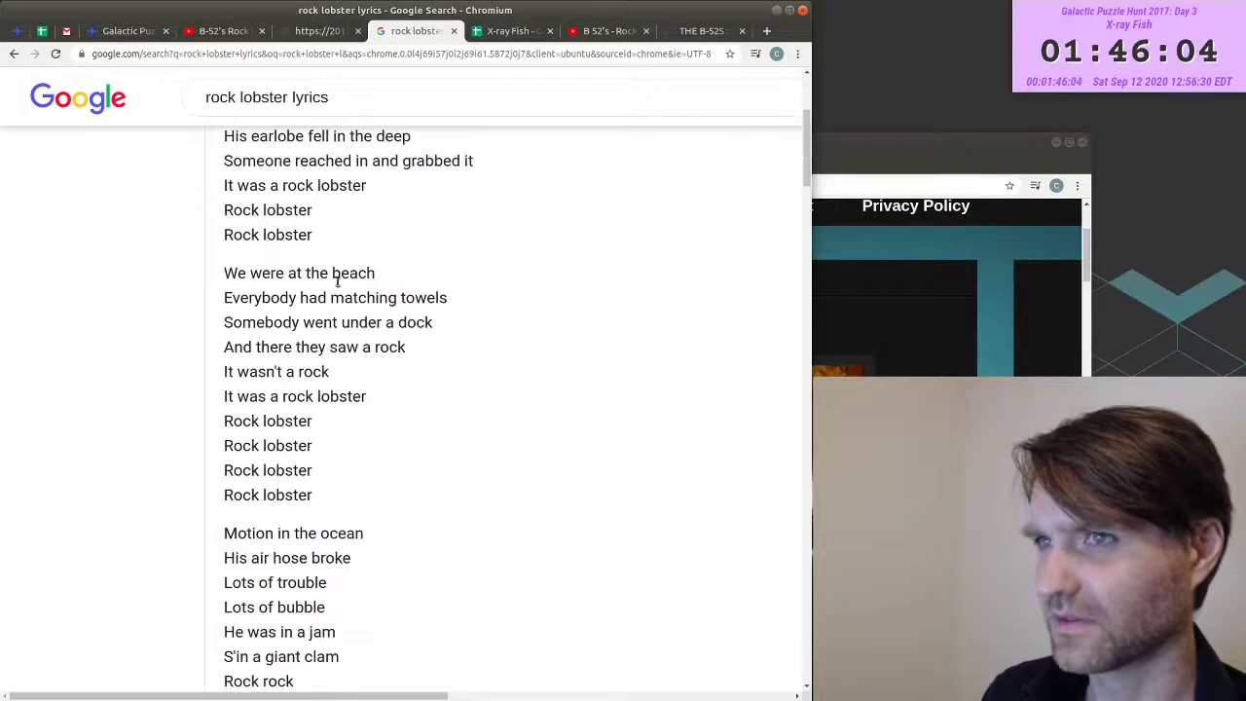
triple_click(246, 209)
scroll(555, 340, up, 2)
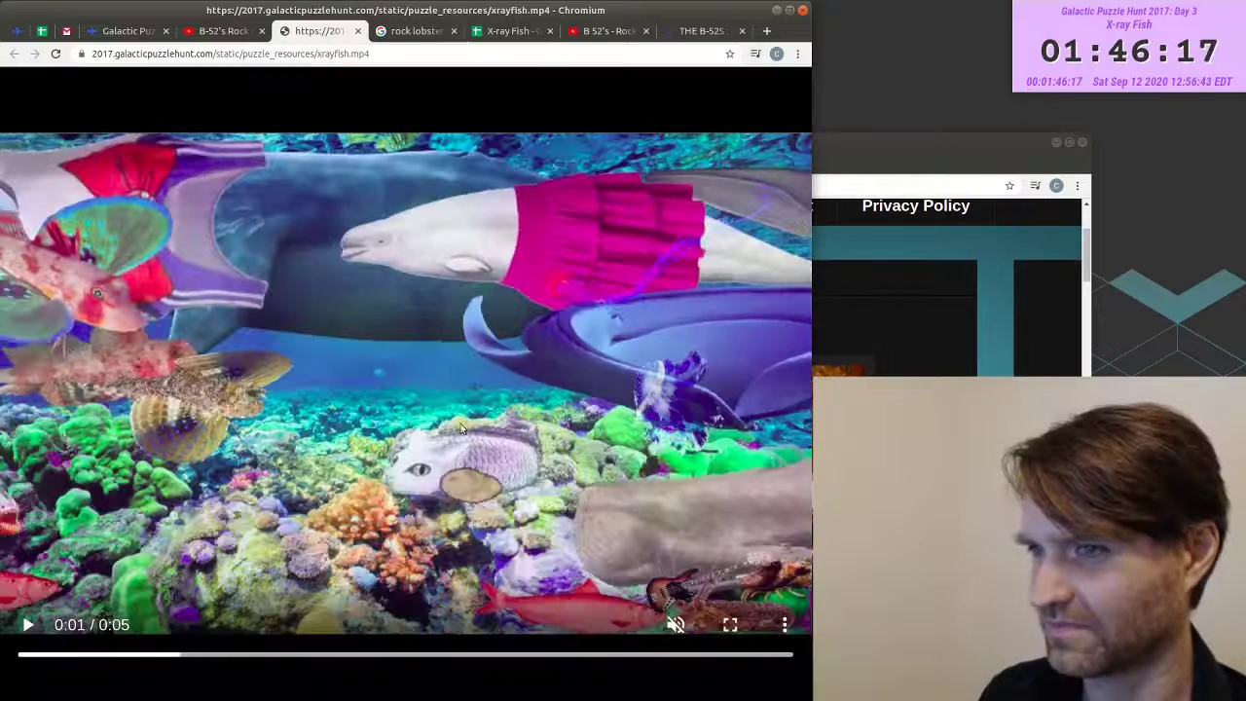
click(403, 32)
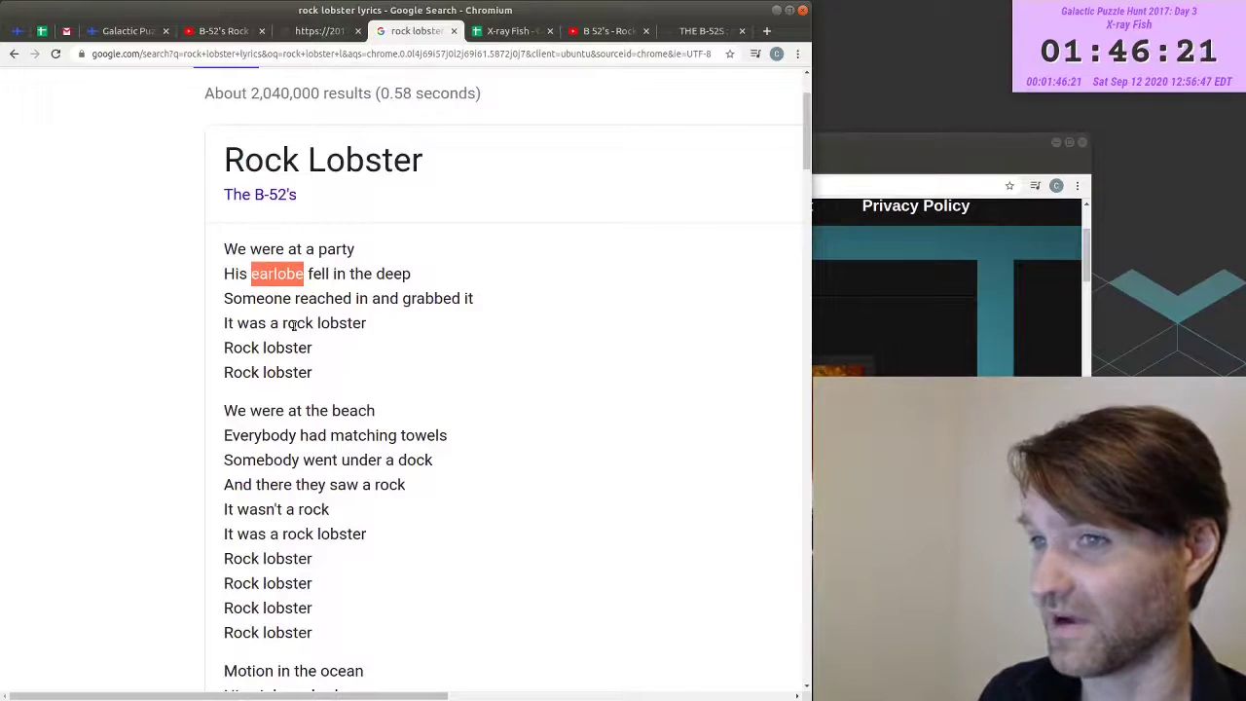
double_click(297, 323)
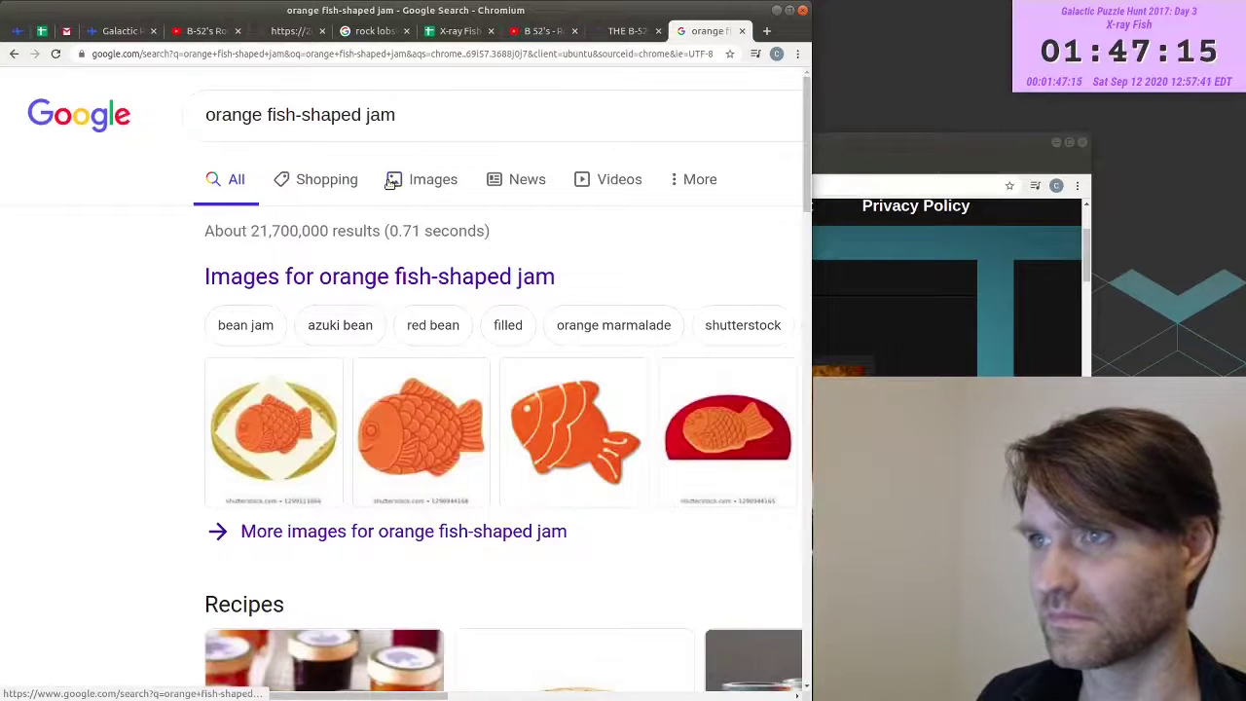
- Search Google Images for "orange fish-shaped gelatin" and open the PlayDohh Area jelly fish page to compare it with the video
click(389, 183)
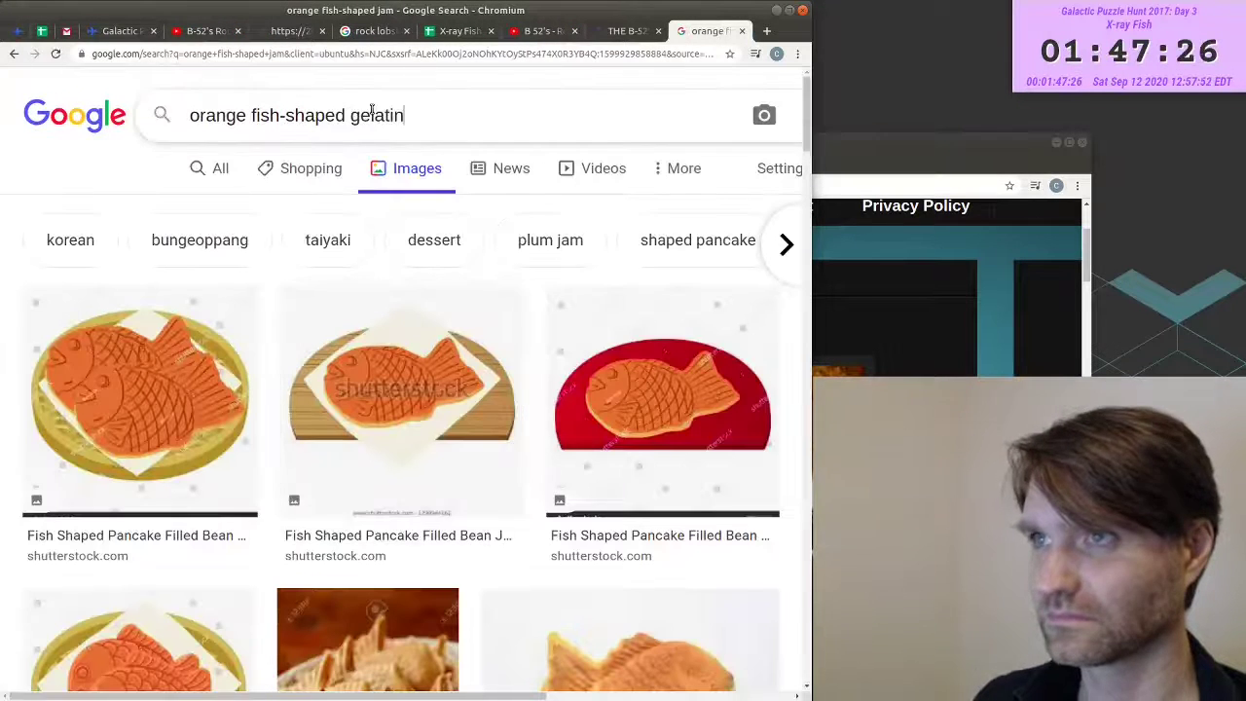
key(Return)
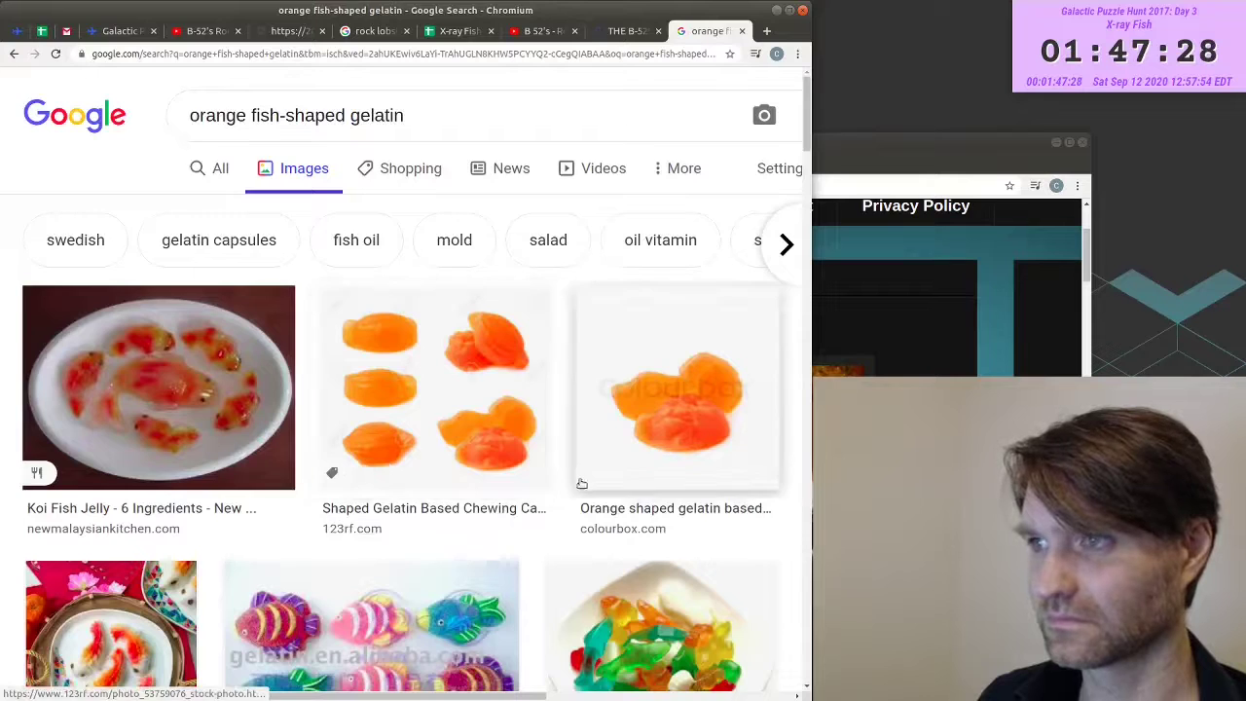
scroll(581, 484, down, 5)
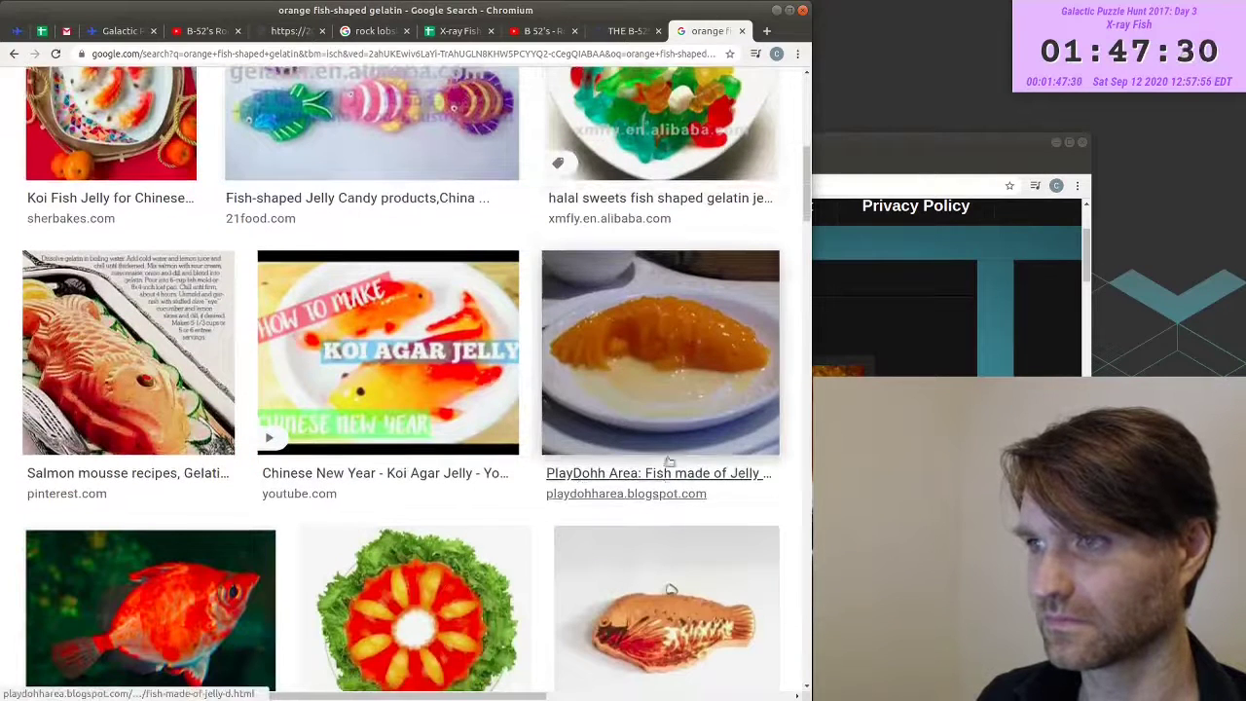
click(679, 389)
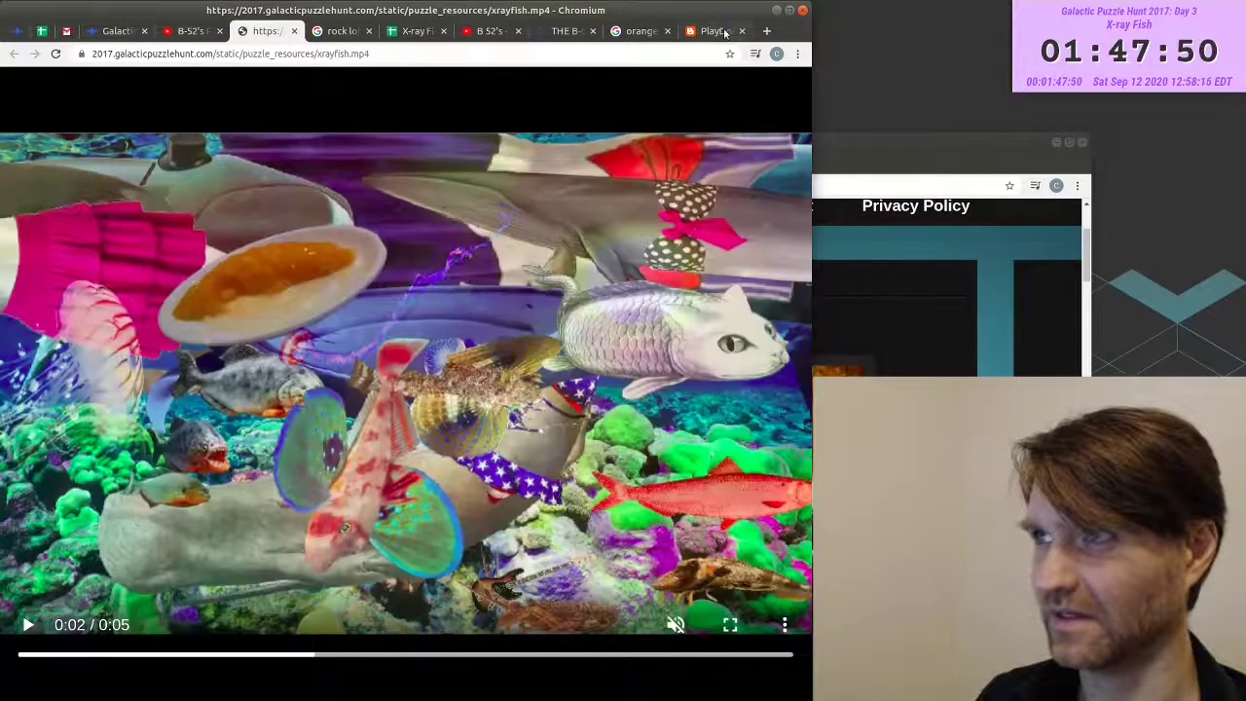
click(713, 33)
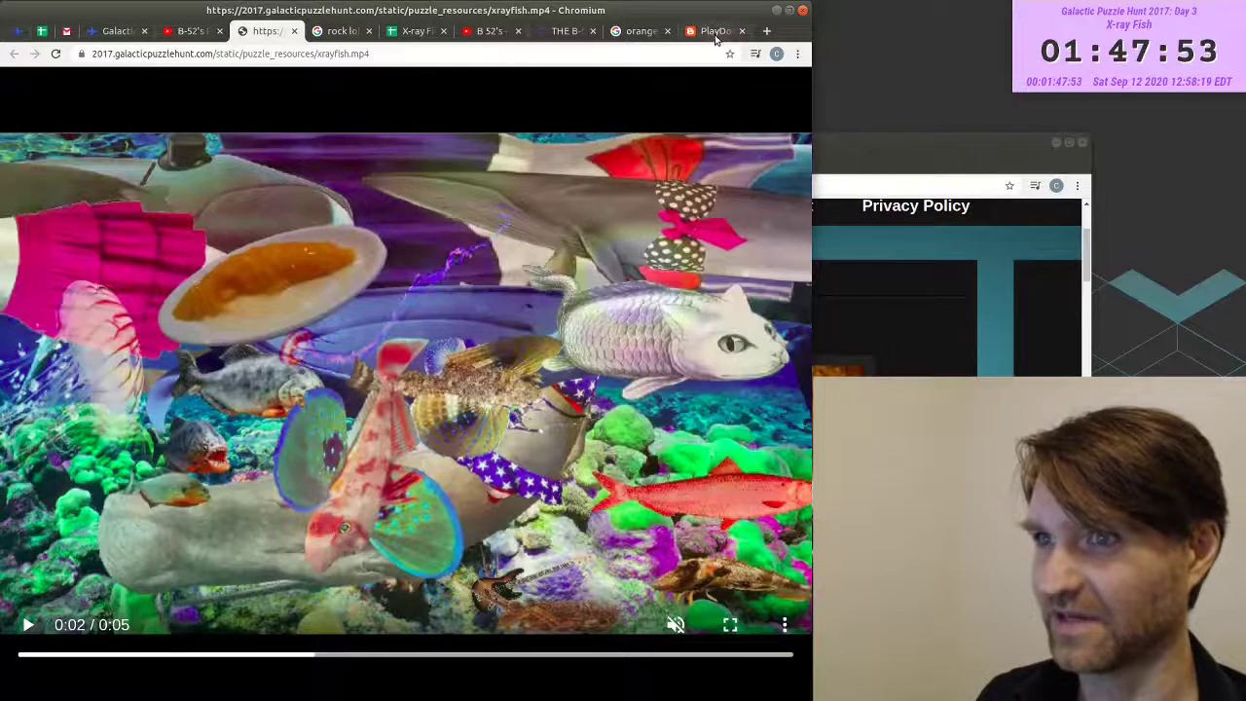
click(714, 32)
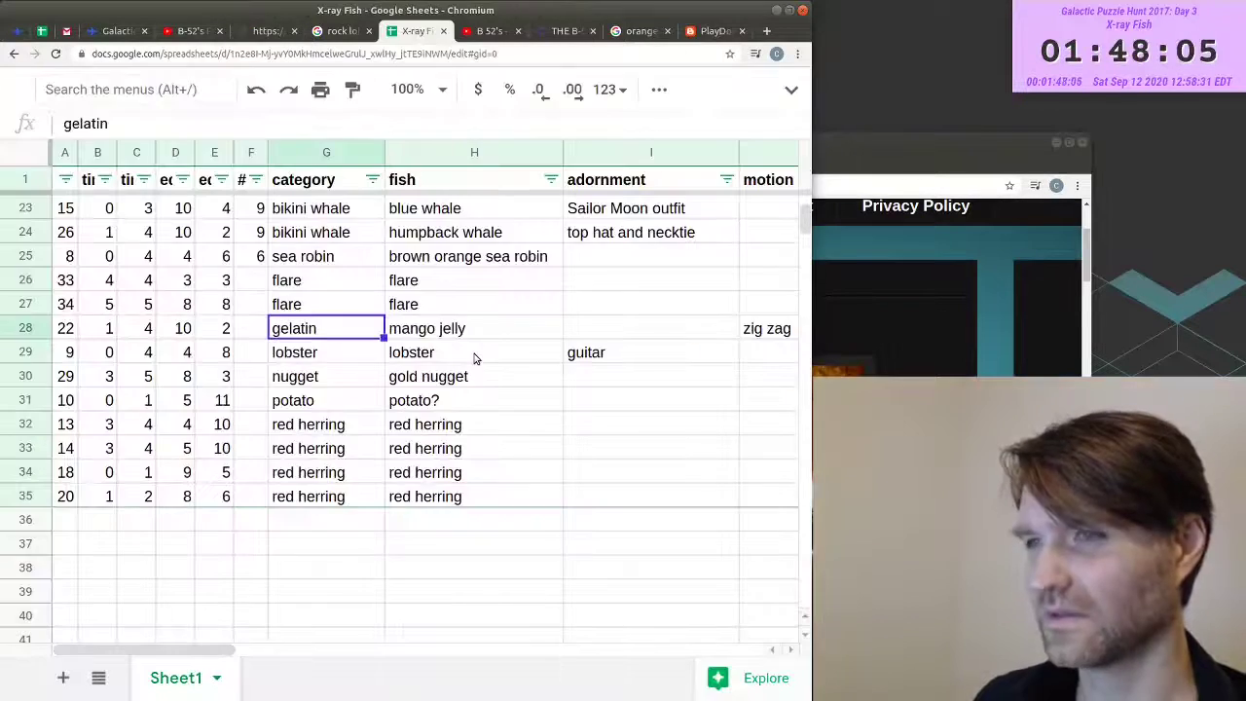
- Change the mango jelly row's category to "jam?" and return to the Rock Lobster lyrics
text(jm)
text(m?)
key(Return)
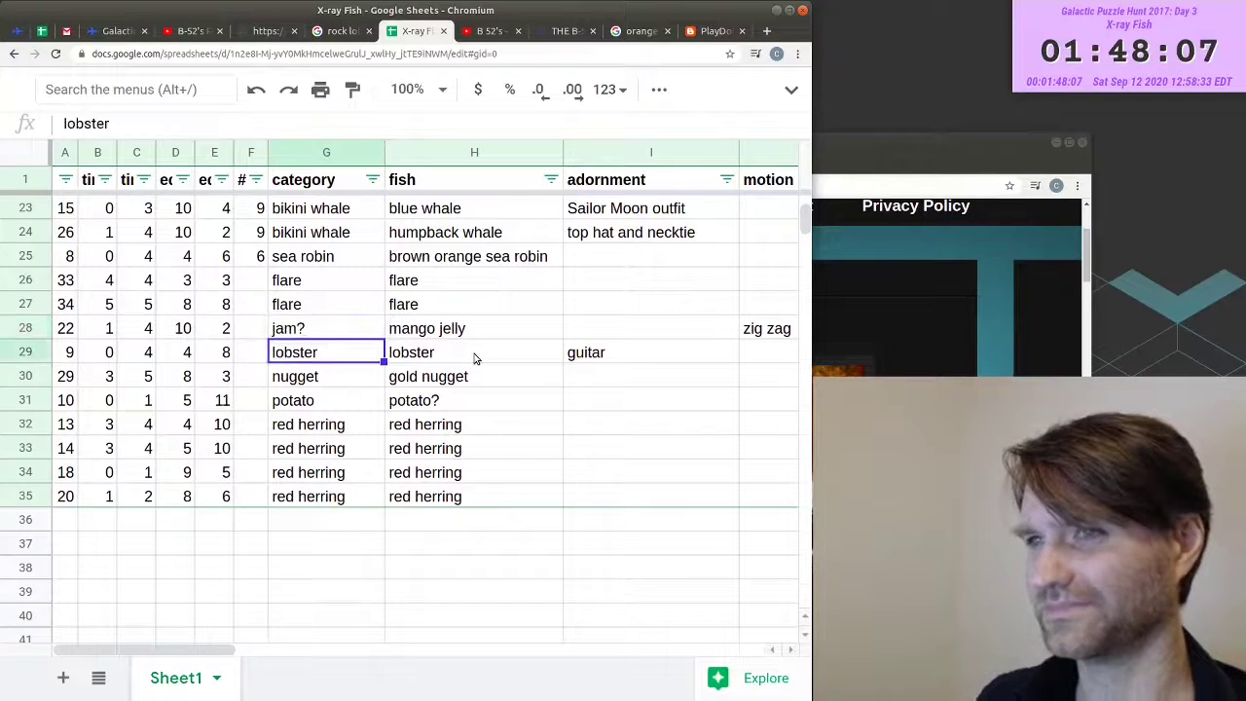
click(341, 31)
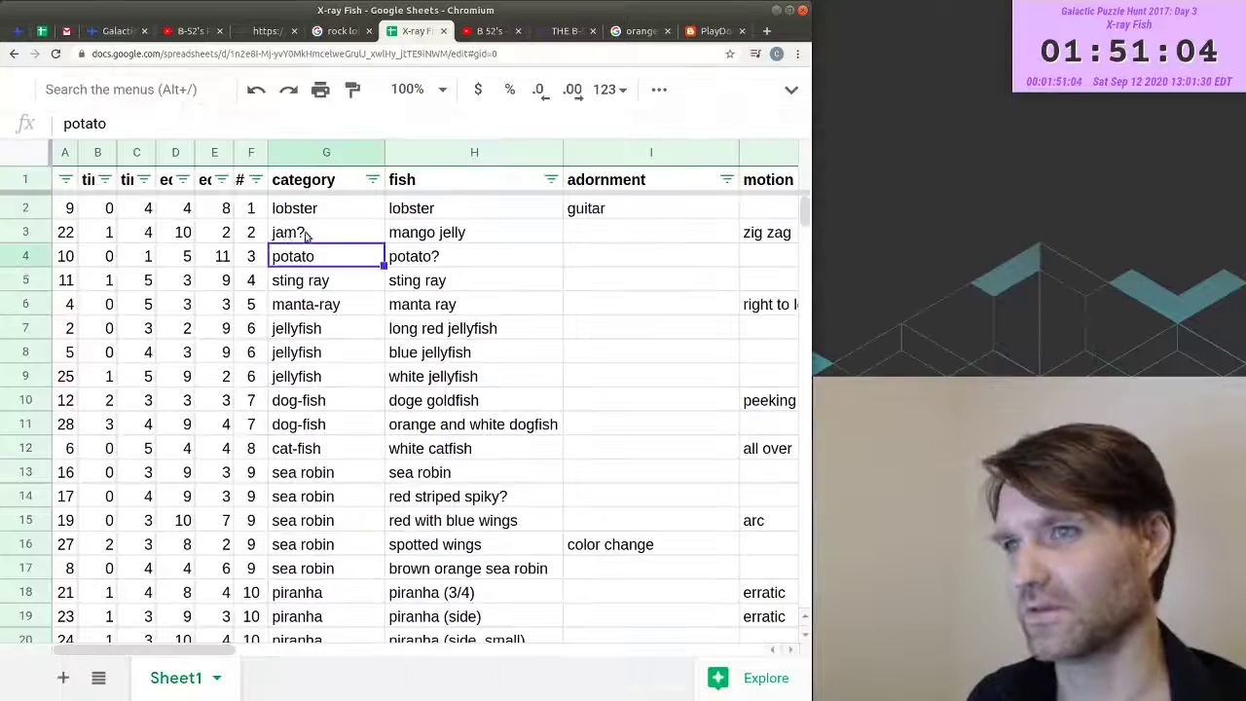
- Select the lyric number and category cells of the jam and potato rows, and of the nugget through red herring rows, to examine them
drag(260, 238, 301, 256)
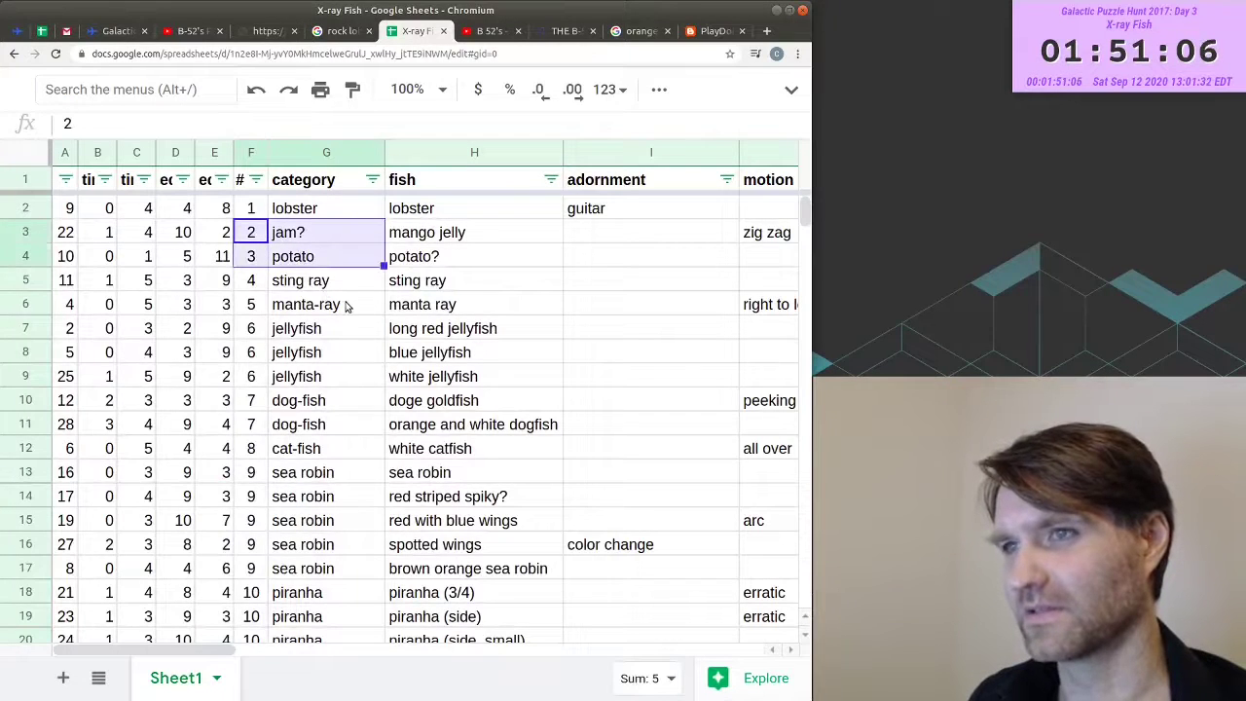
scroll(346, 305, down, 5)
click(251, 328)
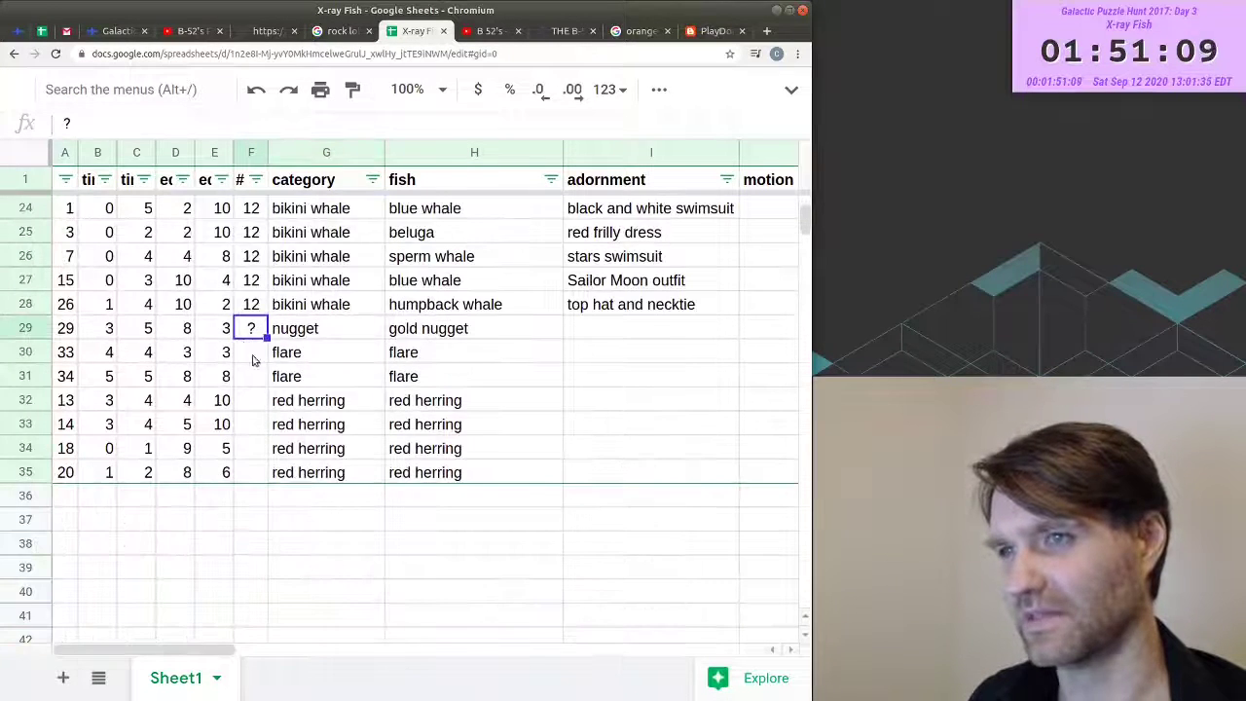
shift+click(345, 474)
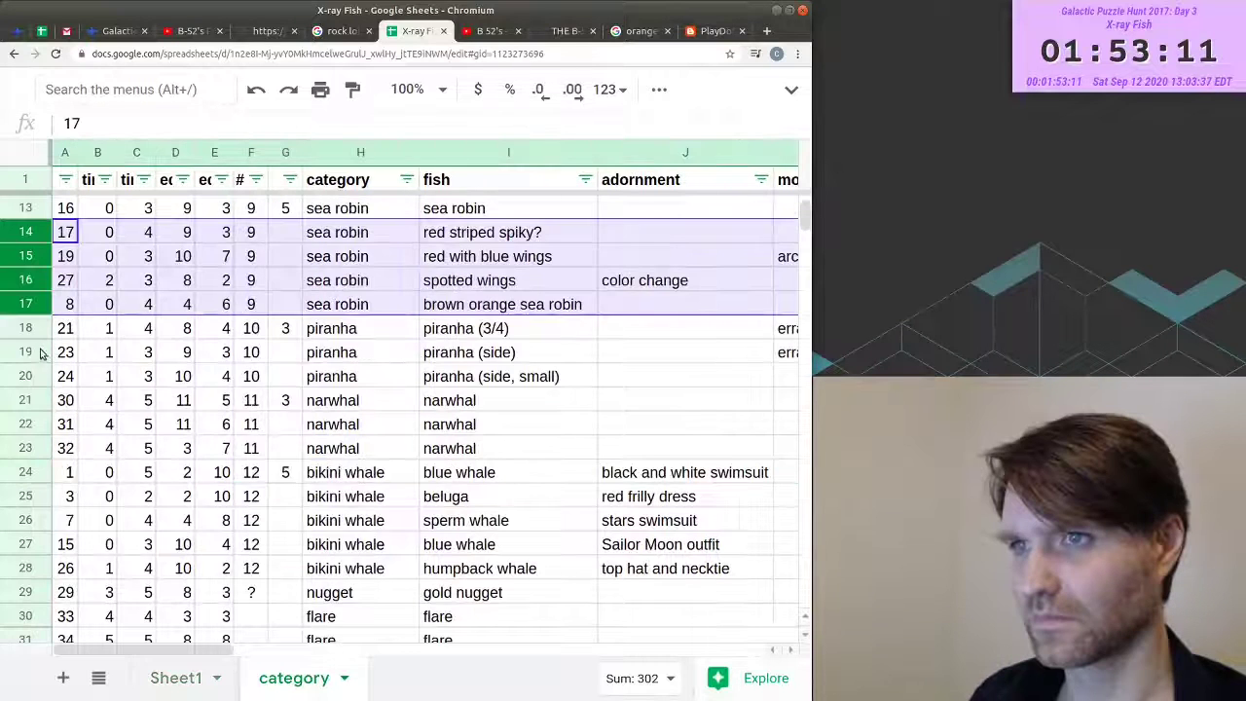
- Add the repeated piranha, narwhal and bikini whale rows, 19–20, 22–23 and 25–28, to the row selection on the category sheet
ctrl+click(25, 351)
ctrl+shift+click(25, 376)
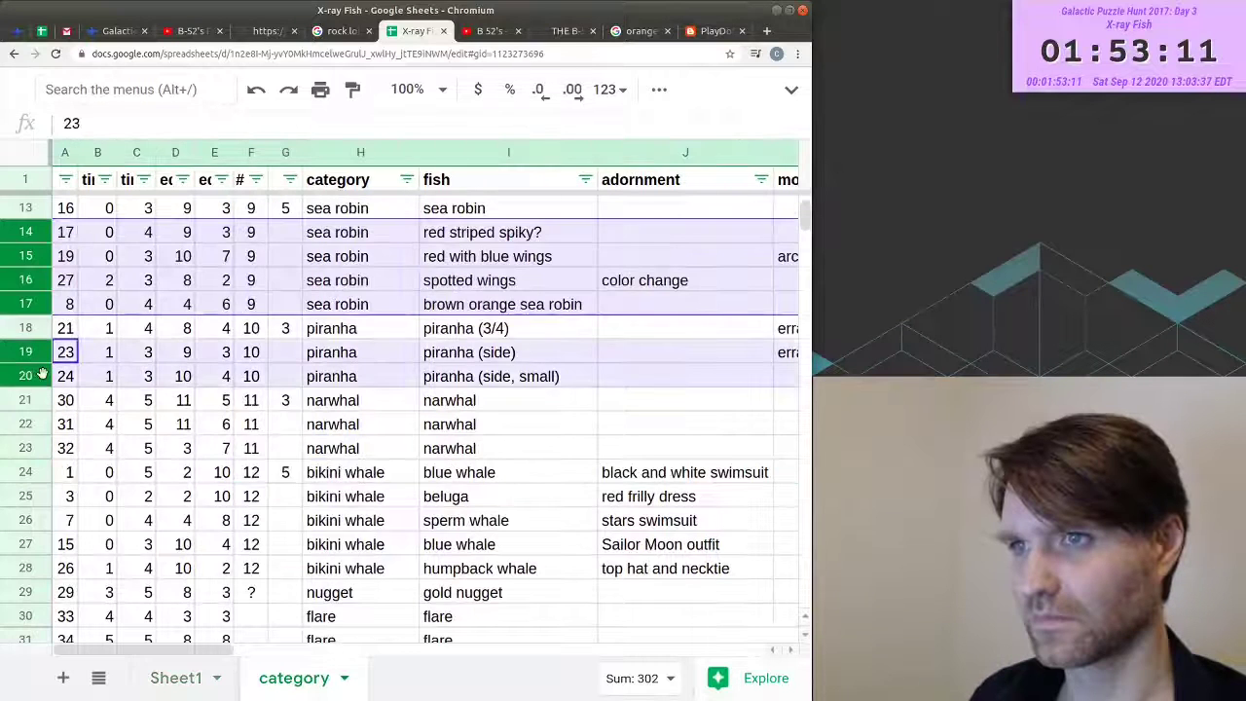
ctrl+click(25, 424)
ctrl+shift+click(25, 447)
ctrl+click(26, 497)
ctrl+shift+click(26, 568)
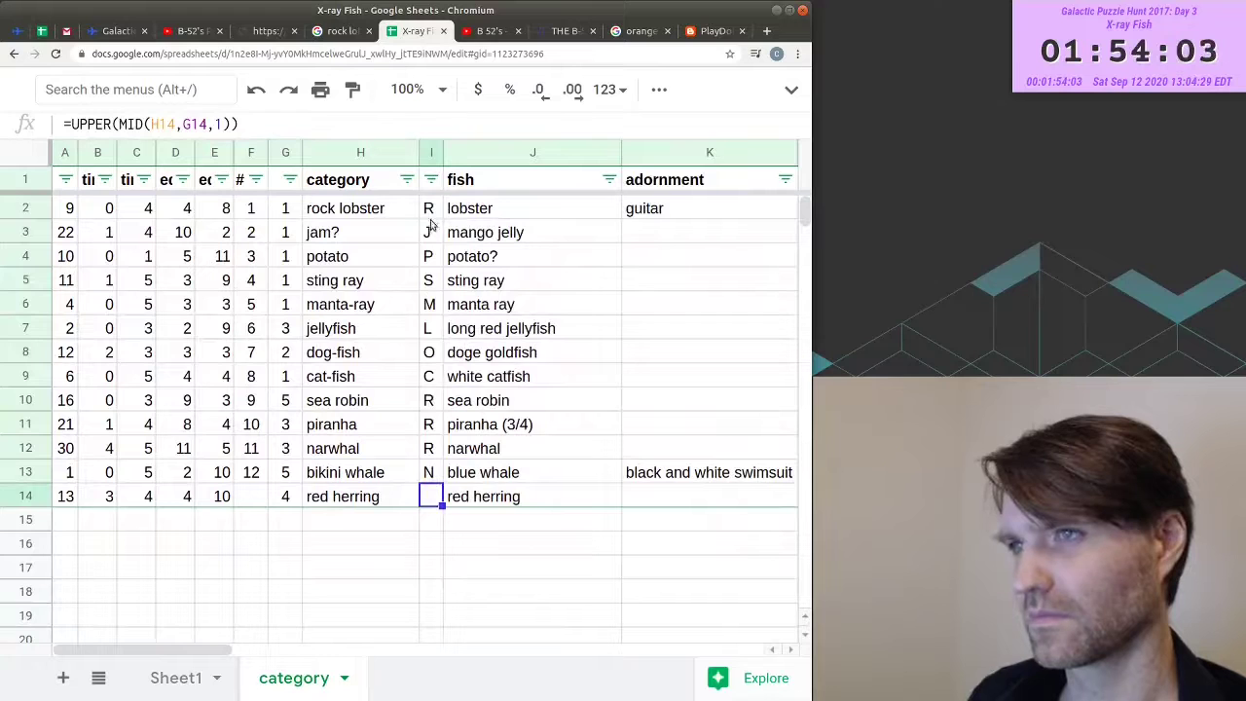
- Select the extracted letters in column I for review, and scrub xrayfish.mp4 back and forward to recheck the creatures
drag(431, 209, 433, 495)
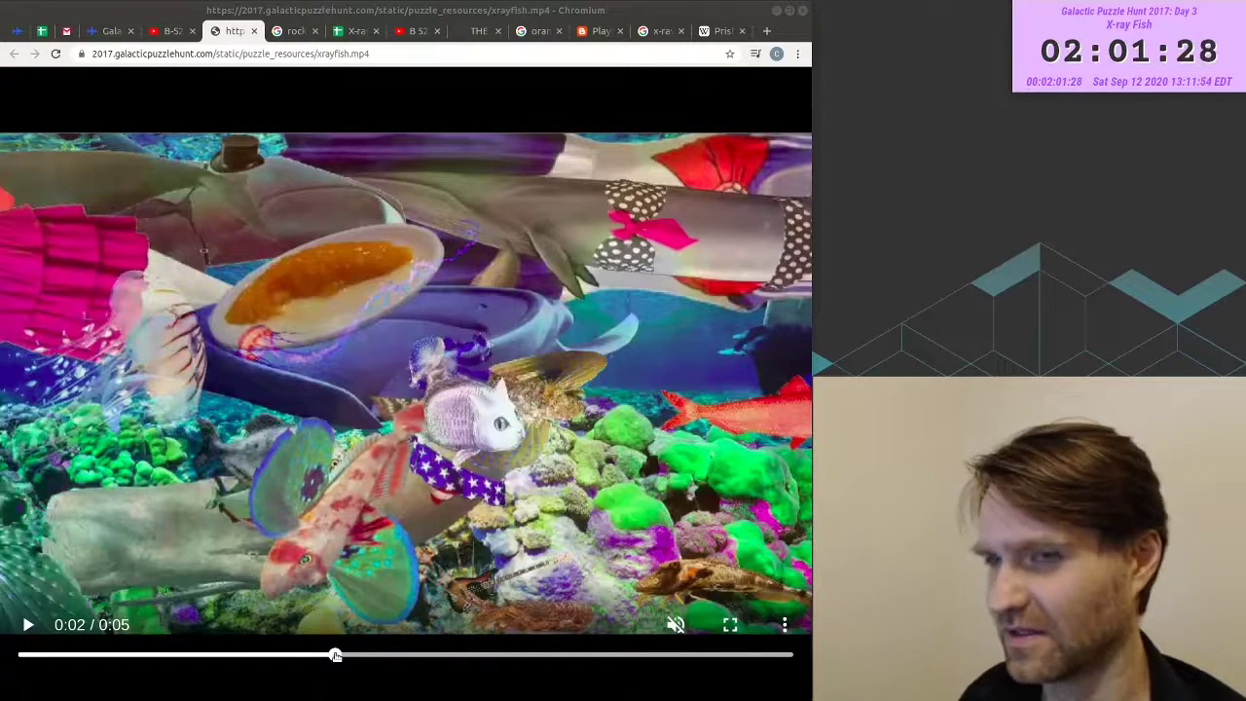
drag(334, 654, 237, 655)
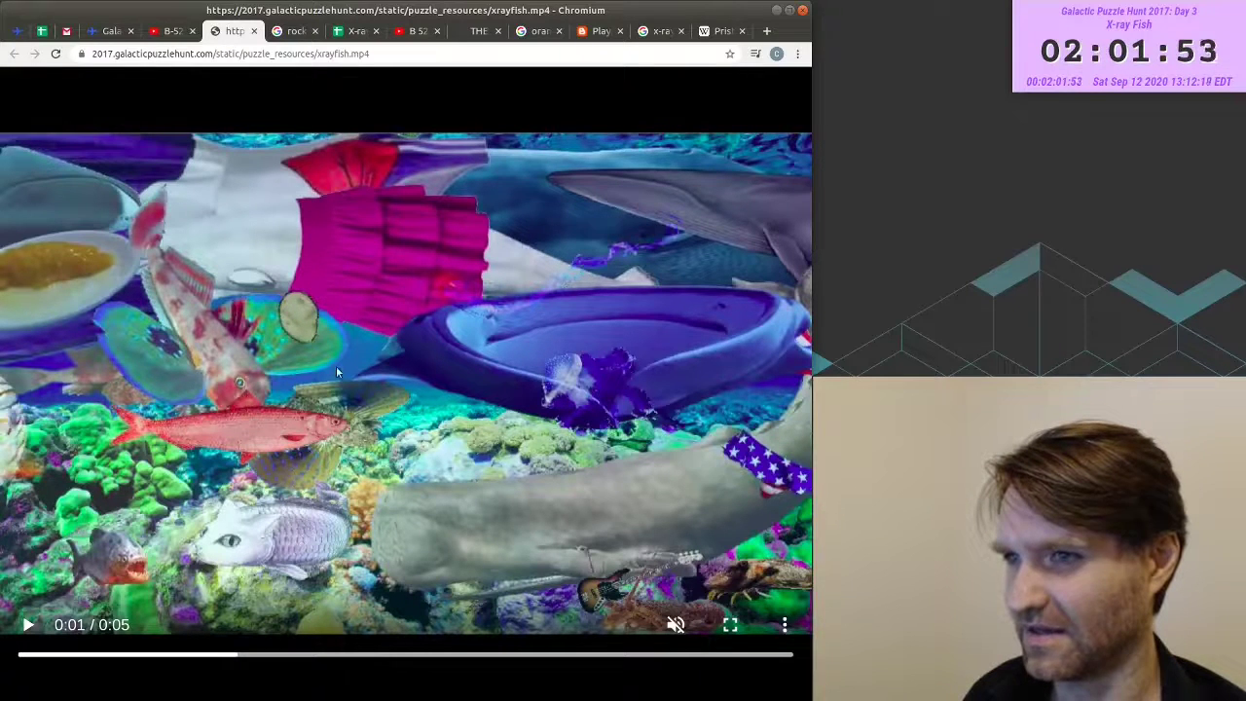
drag(265, 655, 397, 655)
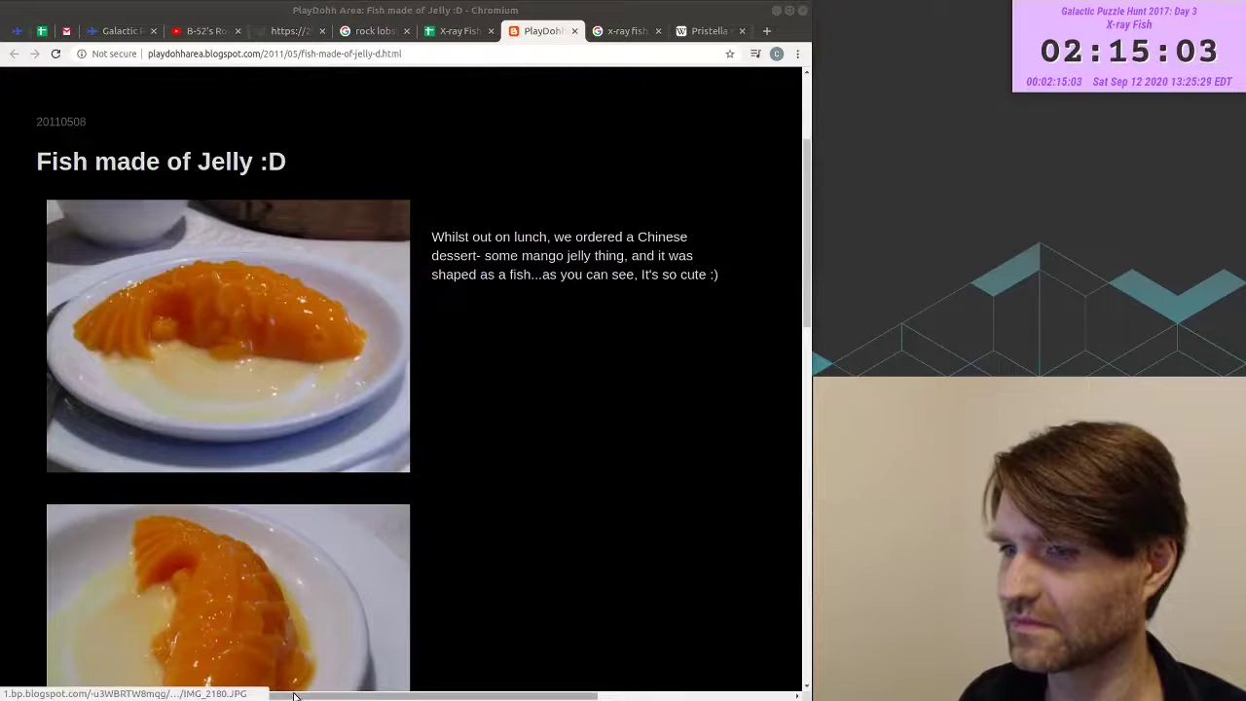
- Review the mango jelly blog post and set the jellyfish row's value in column G of the category sheet to 4
scroll(466, 679, up, 3)
scroll(466, 679, right, 3)
scroll(570, 668, left, 5)
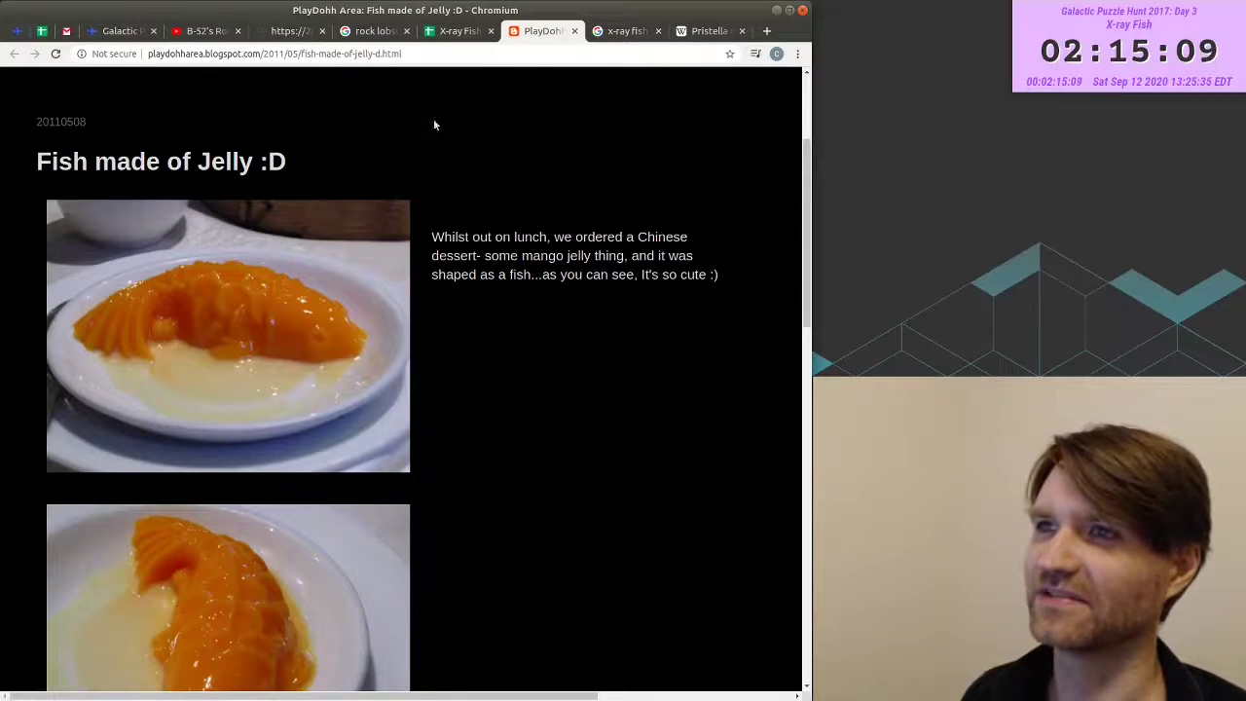
click(457, 30)
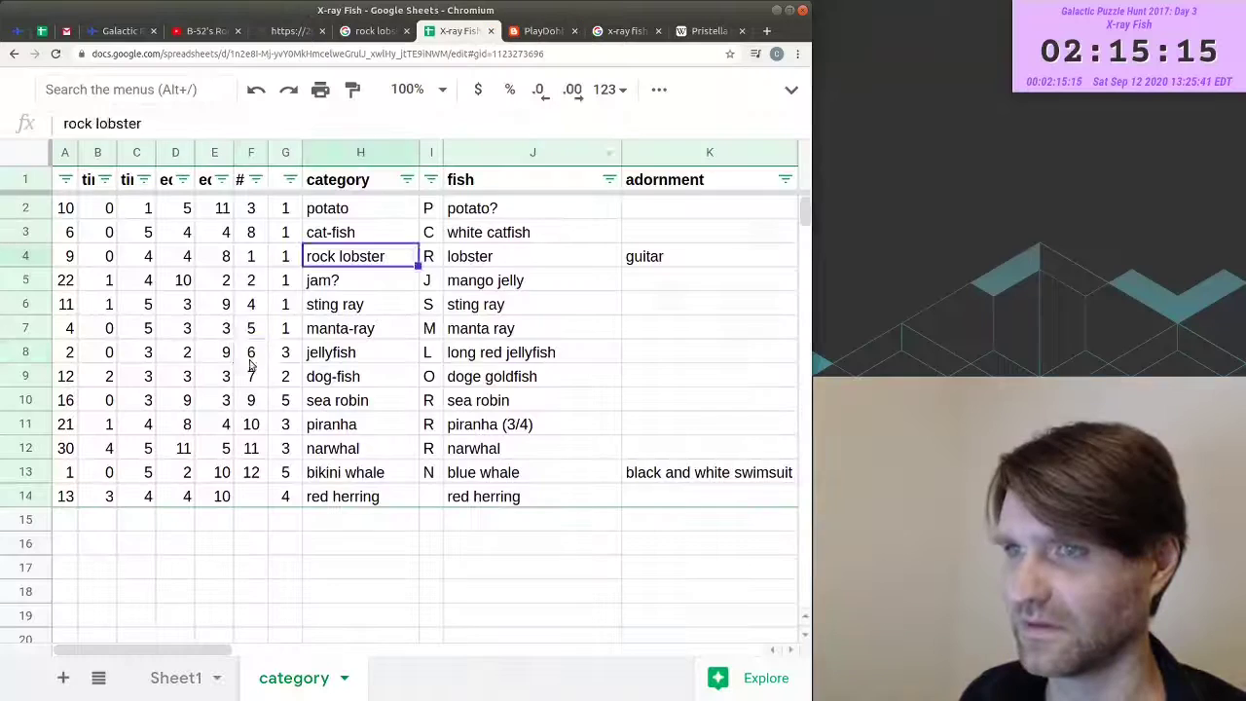
click(250, 360)
click(283, 359)
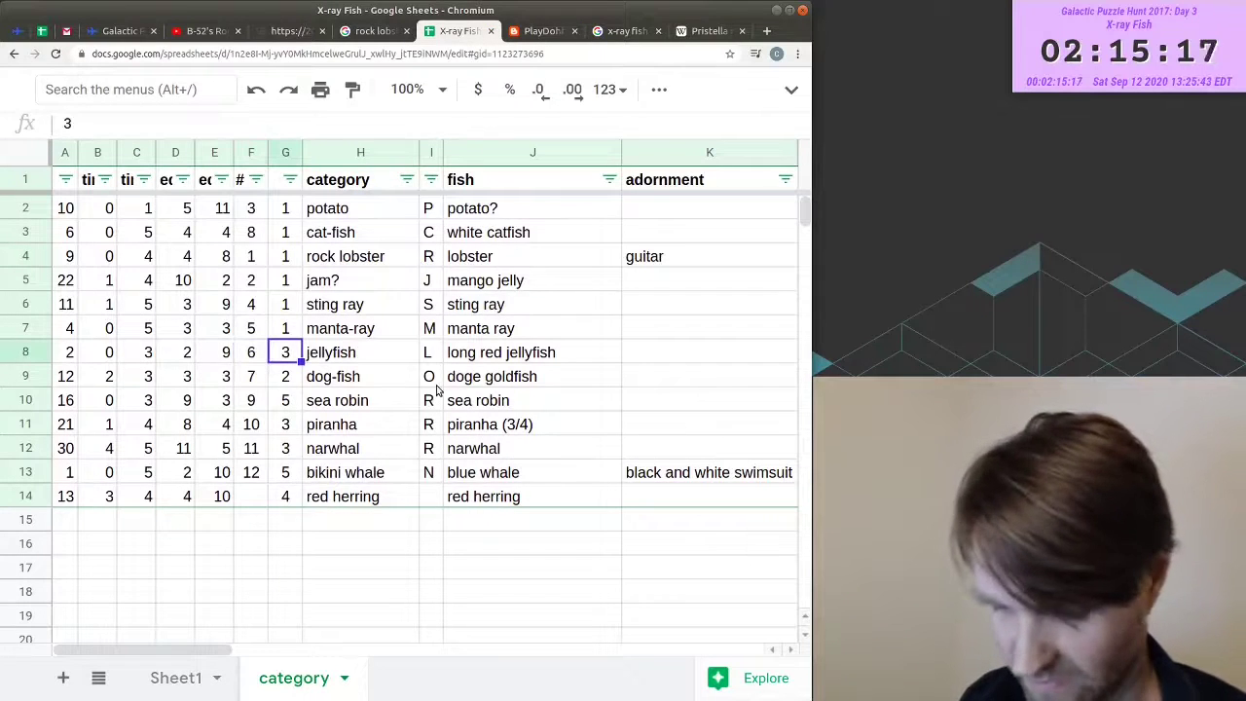
text(4)
key(Return)
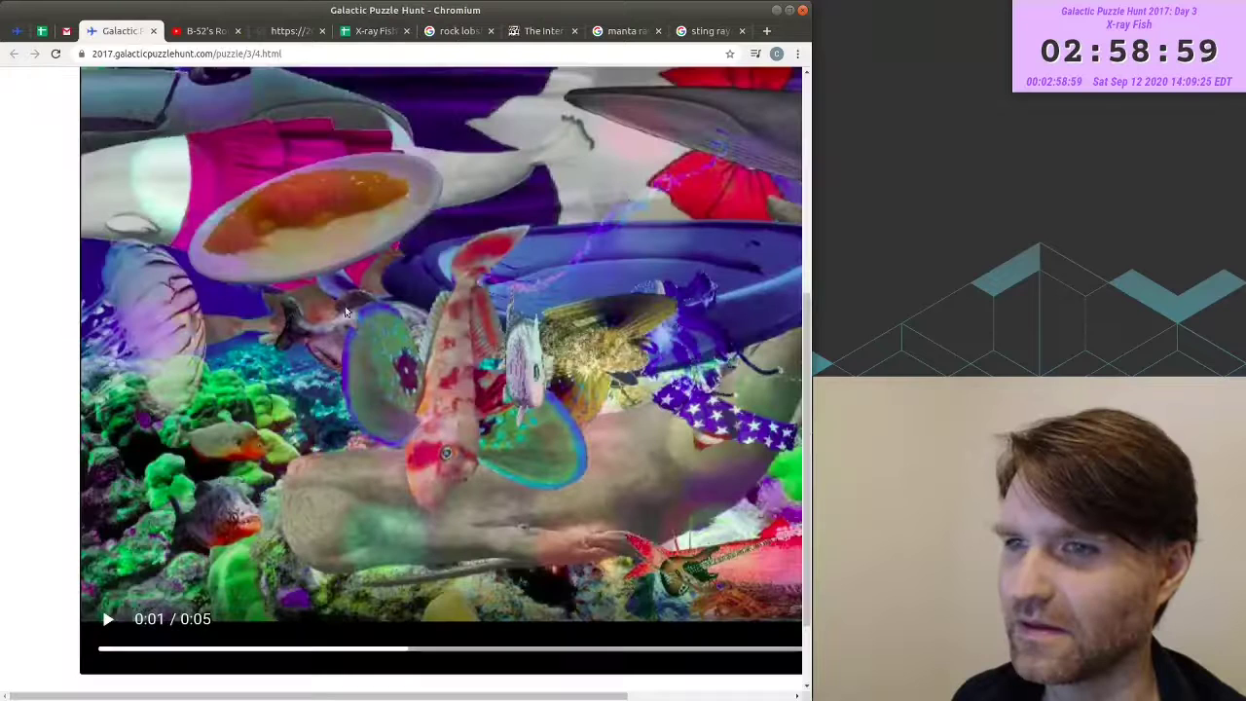
- Reread the X-ray Fish puzzle page's flavor text and scrub through xrayfish.mp4 from the middle to near its end
scroll(260, 302, up, 3)
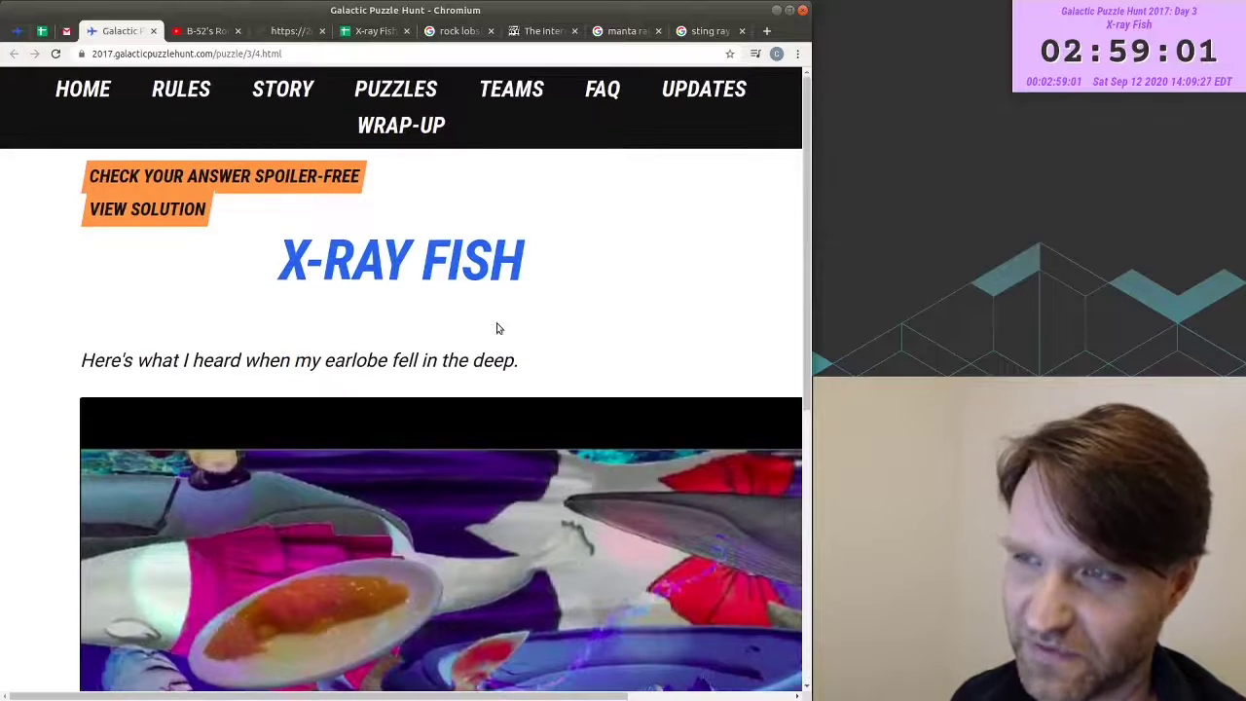
click(278, 36)
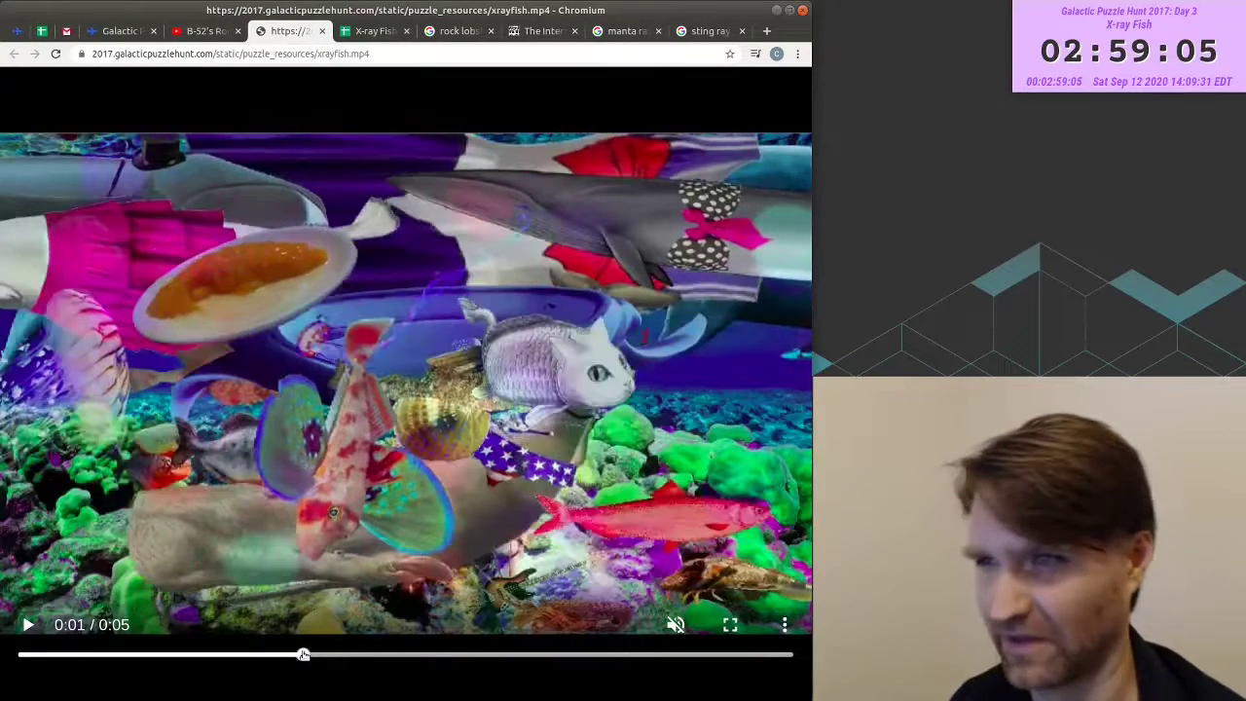
drag(303, 653, 383, 638)
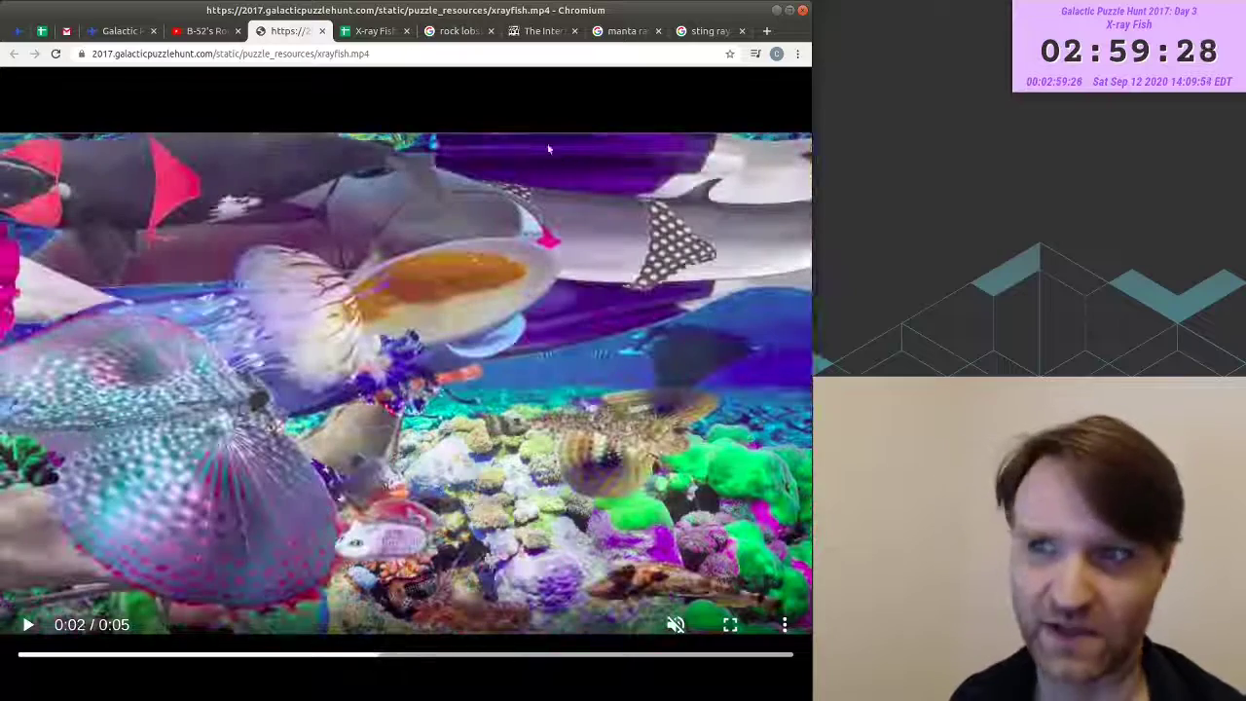
click(423, 655)
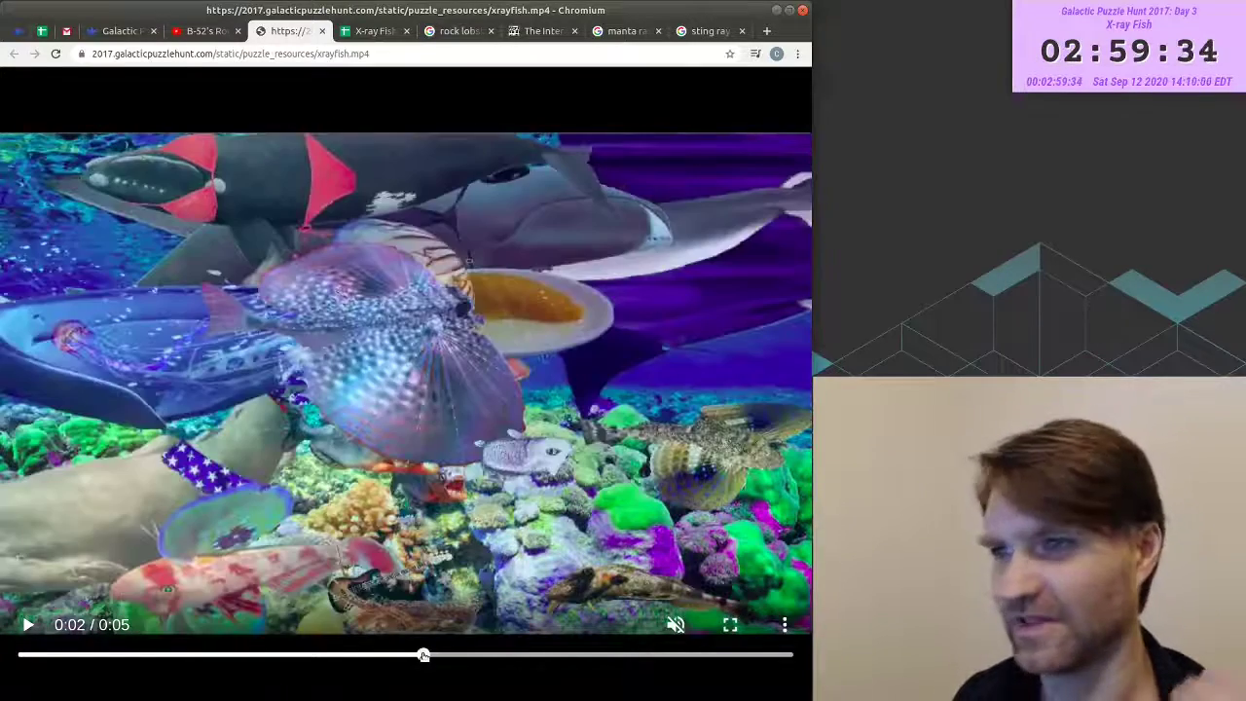
drag(442, 658, 732, 659)
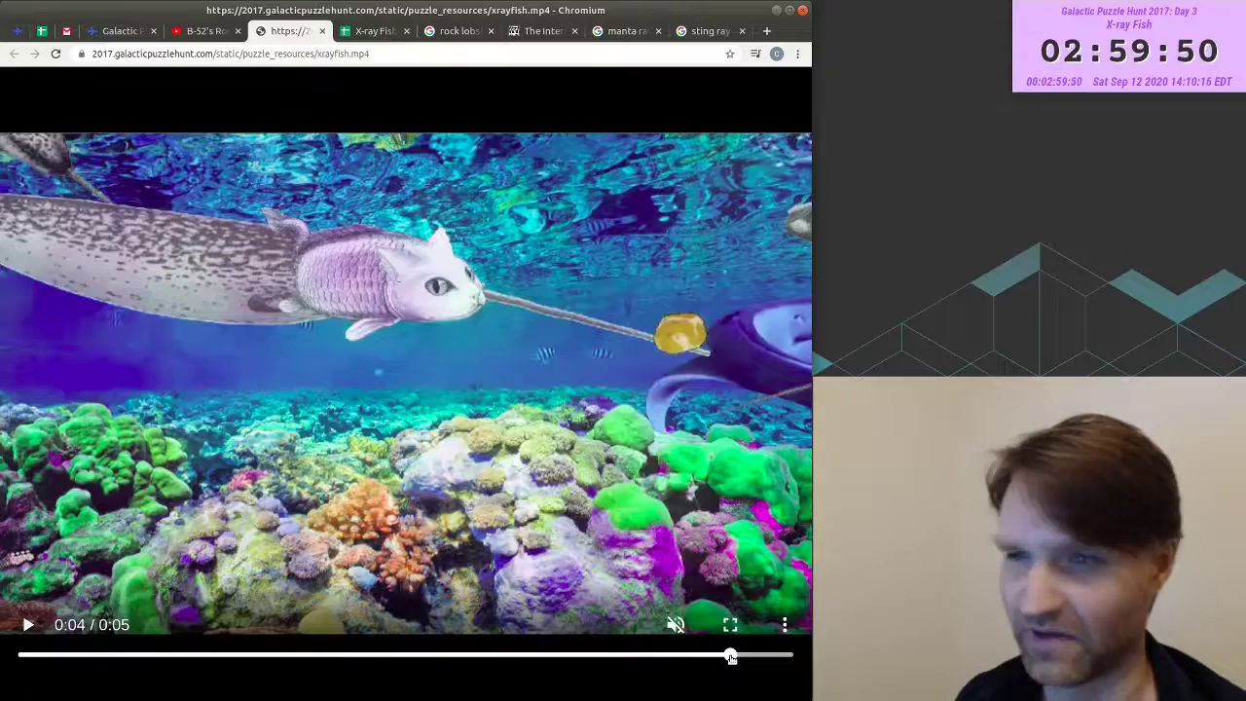
drag(731, 657, 765, 659)
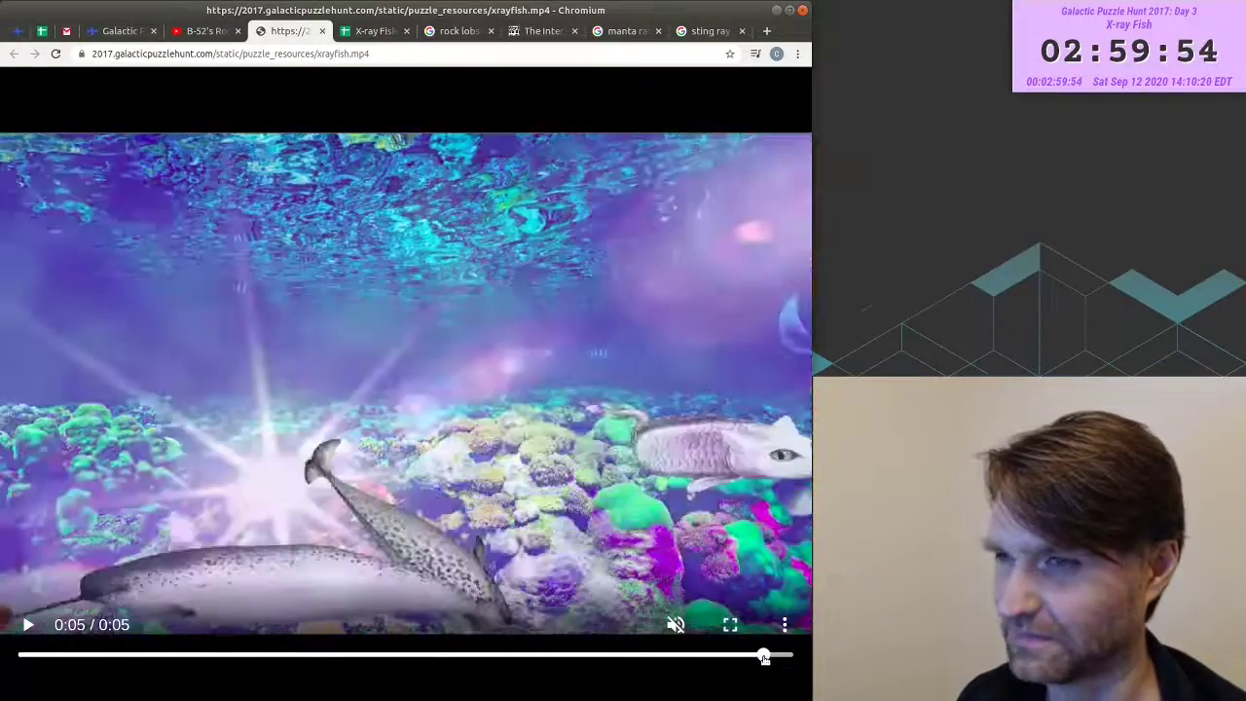
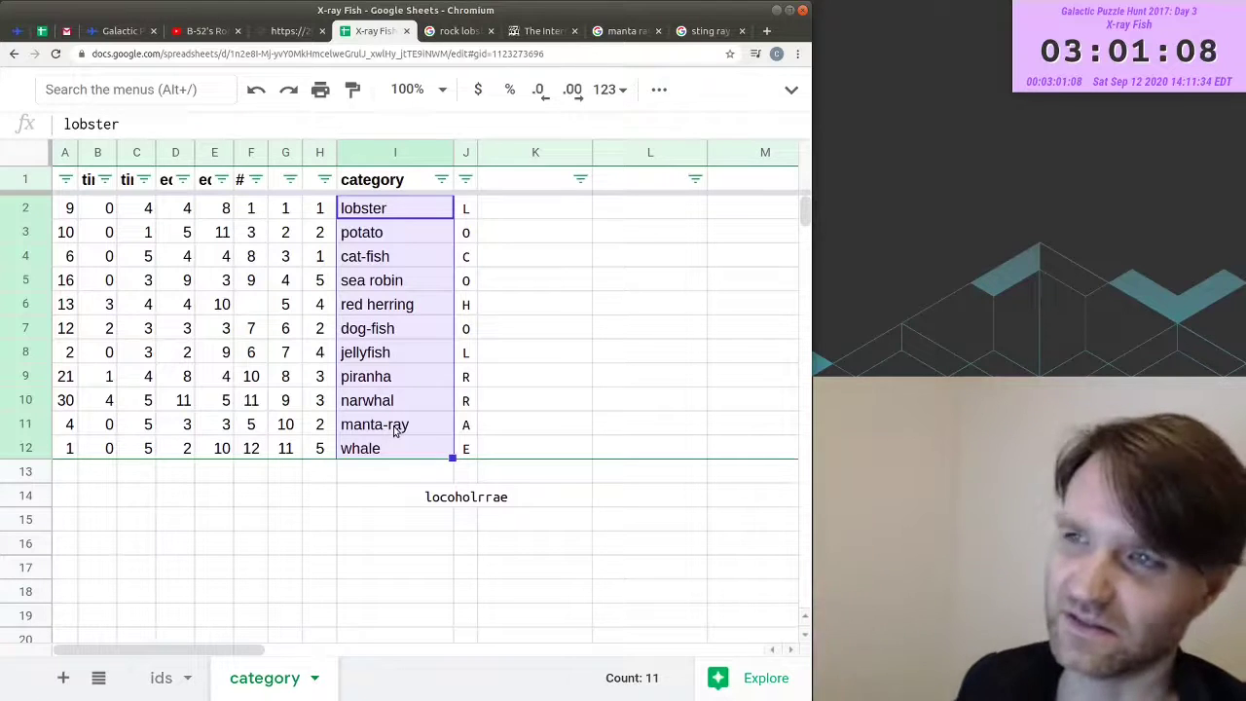
- Examine the extracted letters in column J and the potato row on the category sheet, and return to xrayfish.mp4
drag(466, 208, 474, 359)
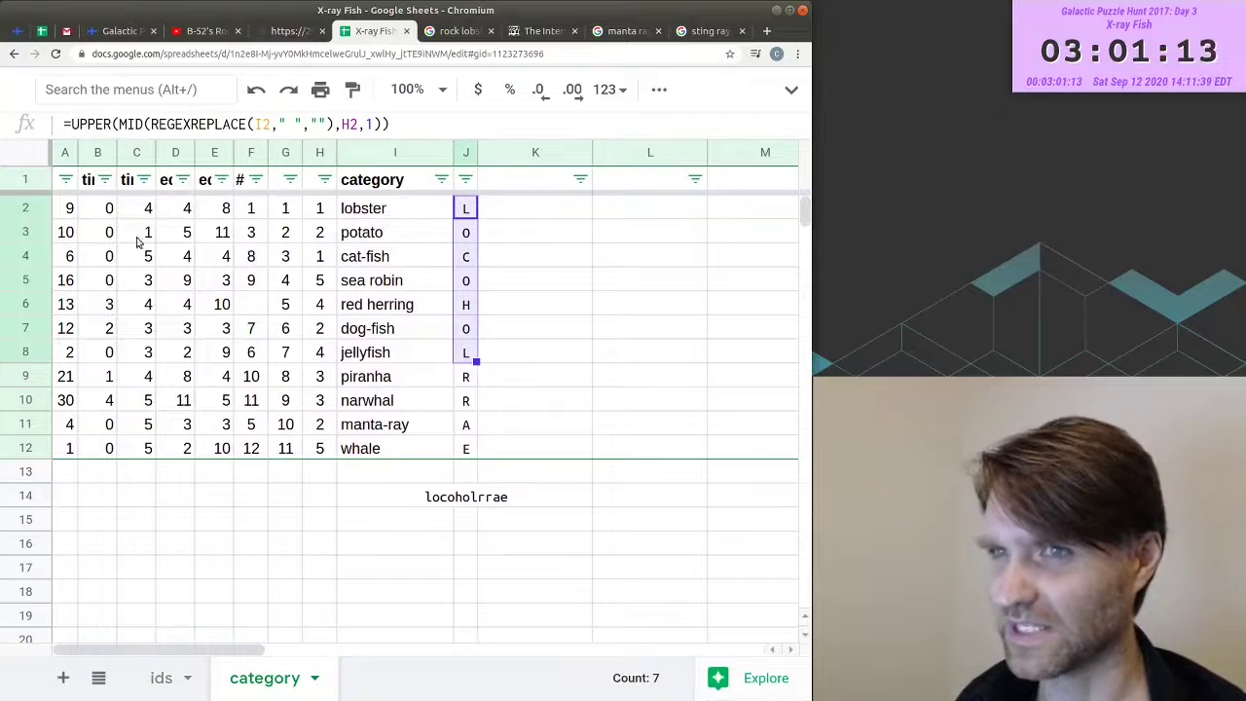
click(37, 236)
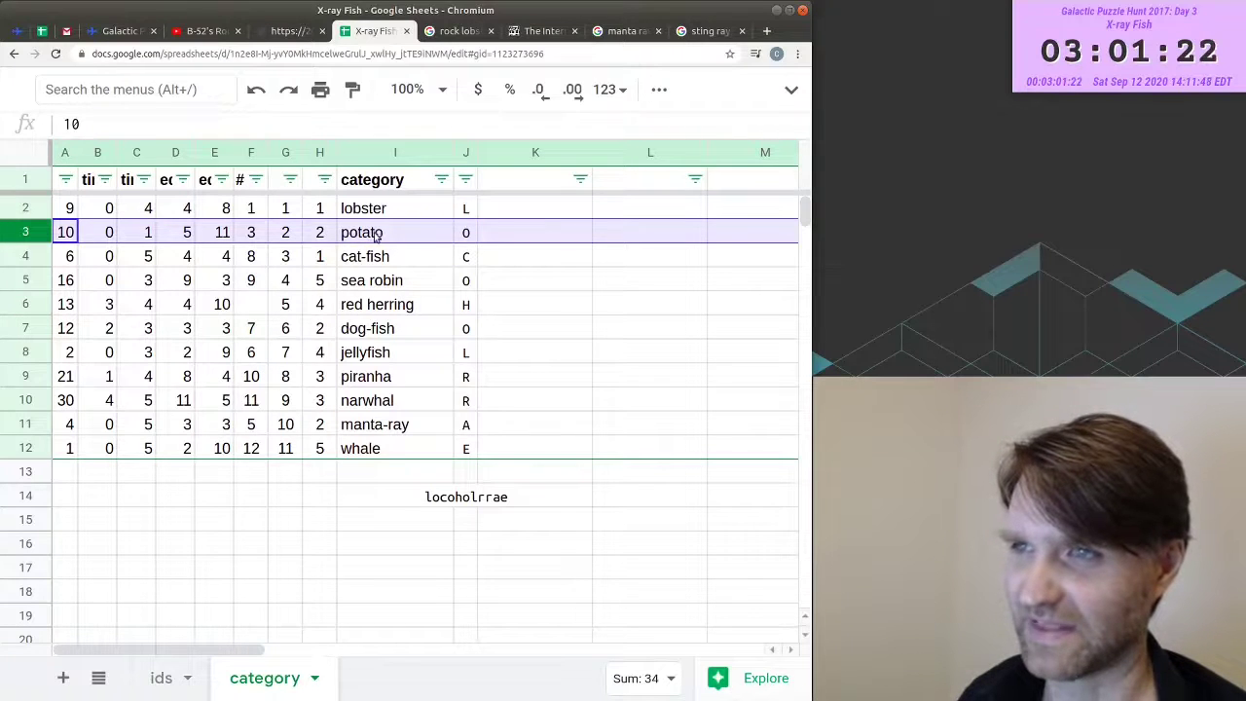
drag(468, 212, 466, 463)
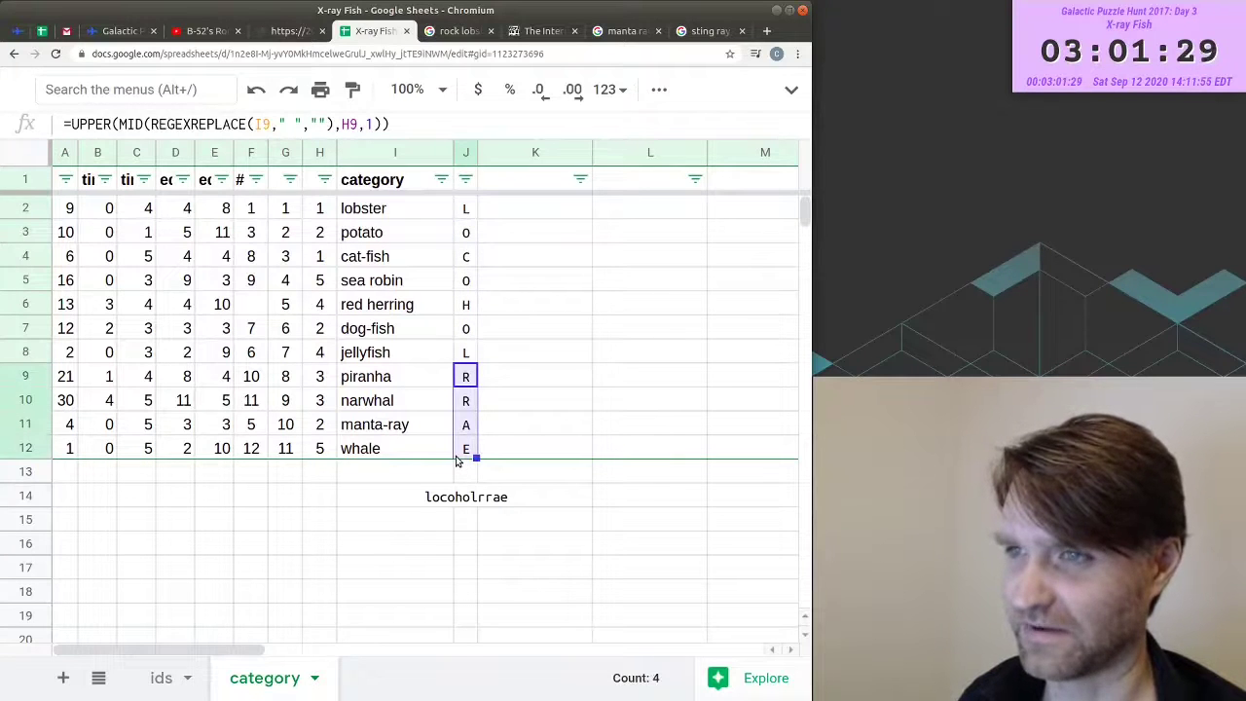
click(283, 31)
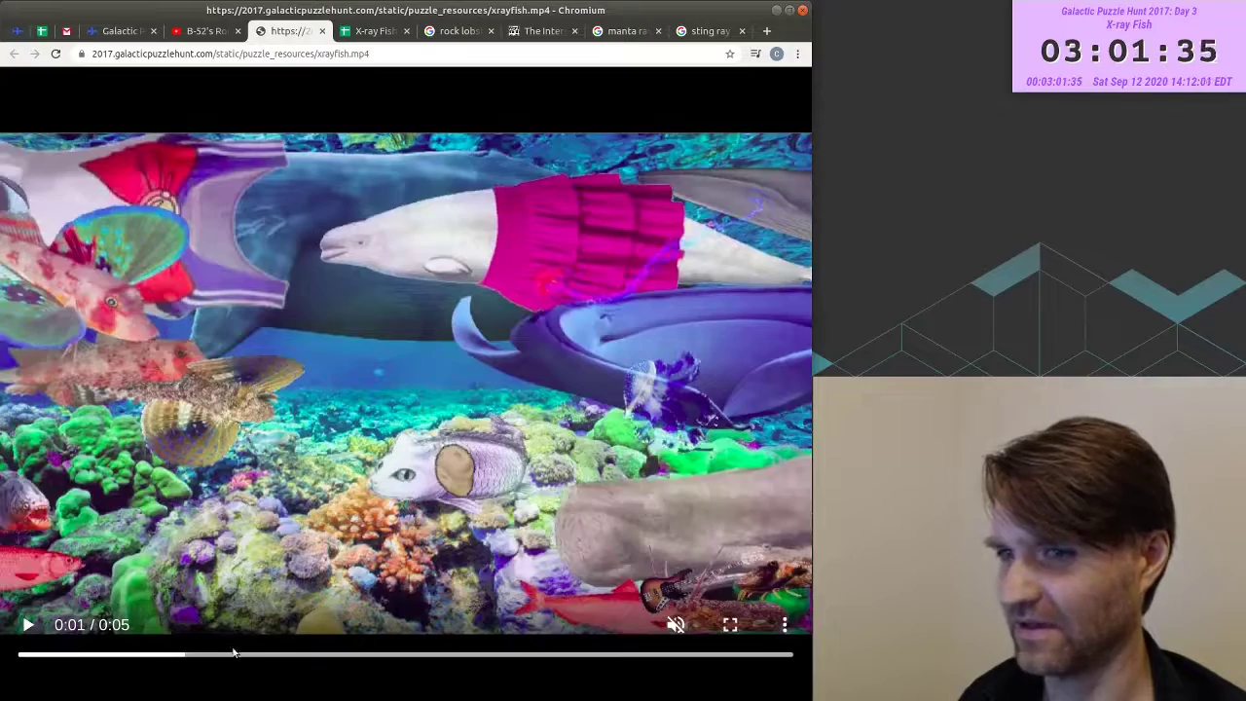
- Scrub through the xrayfish video and play the opening seconds of the B-52's Rock Lobster video
drag(184, 654, 697, 650)
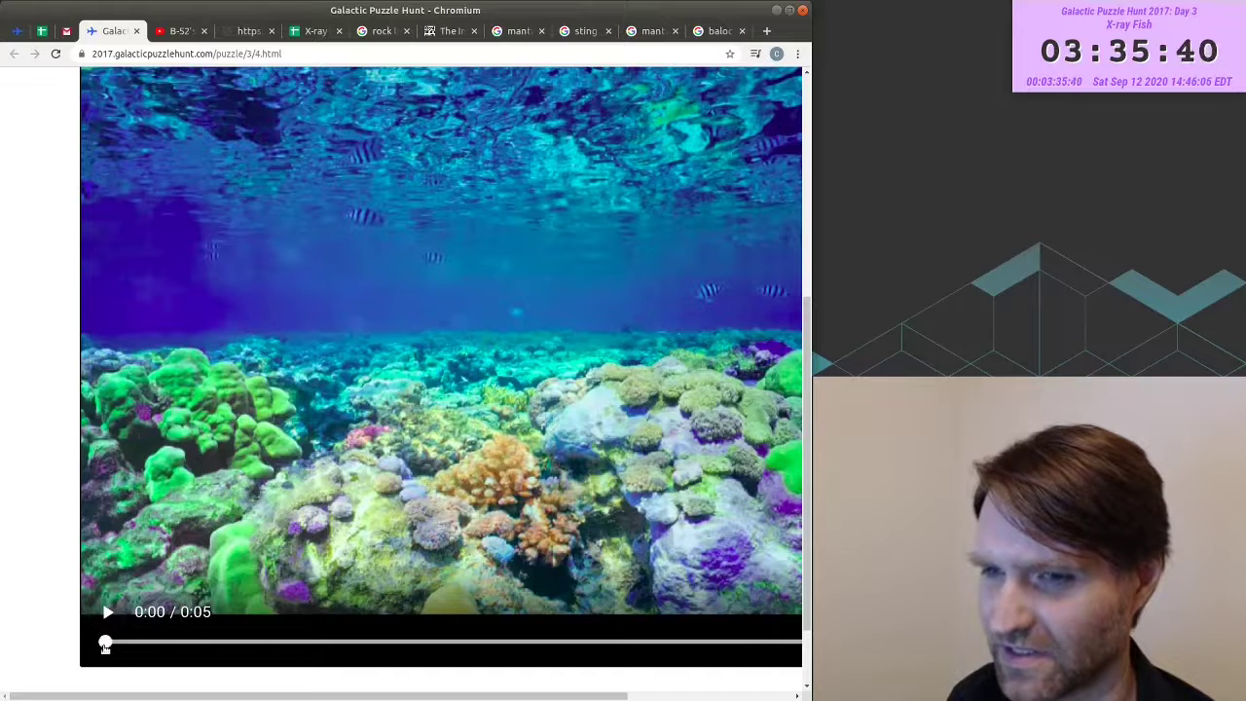
click(180, 31)
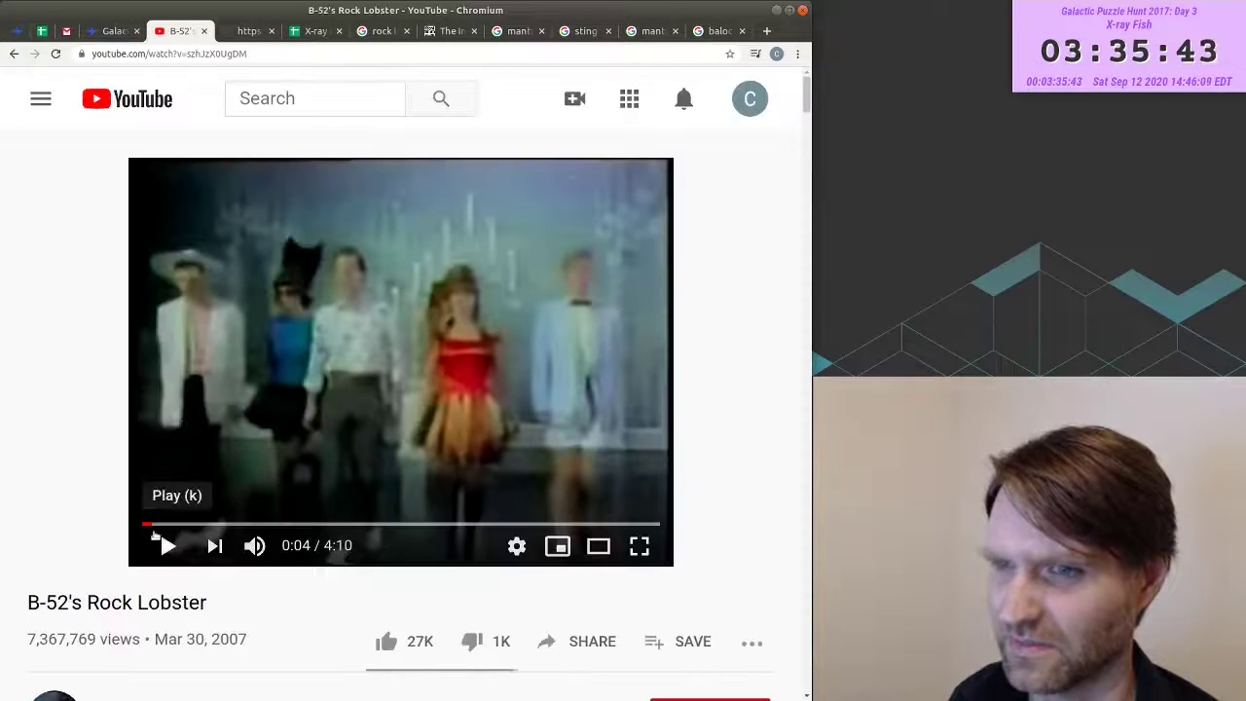
drag(155, 523, 94, 525)
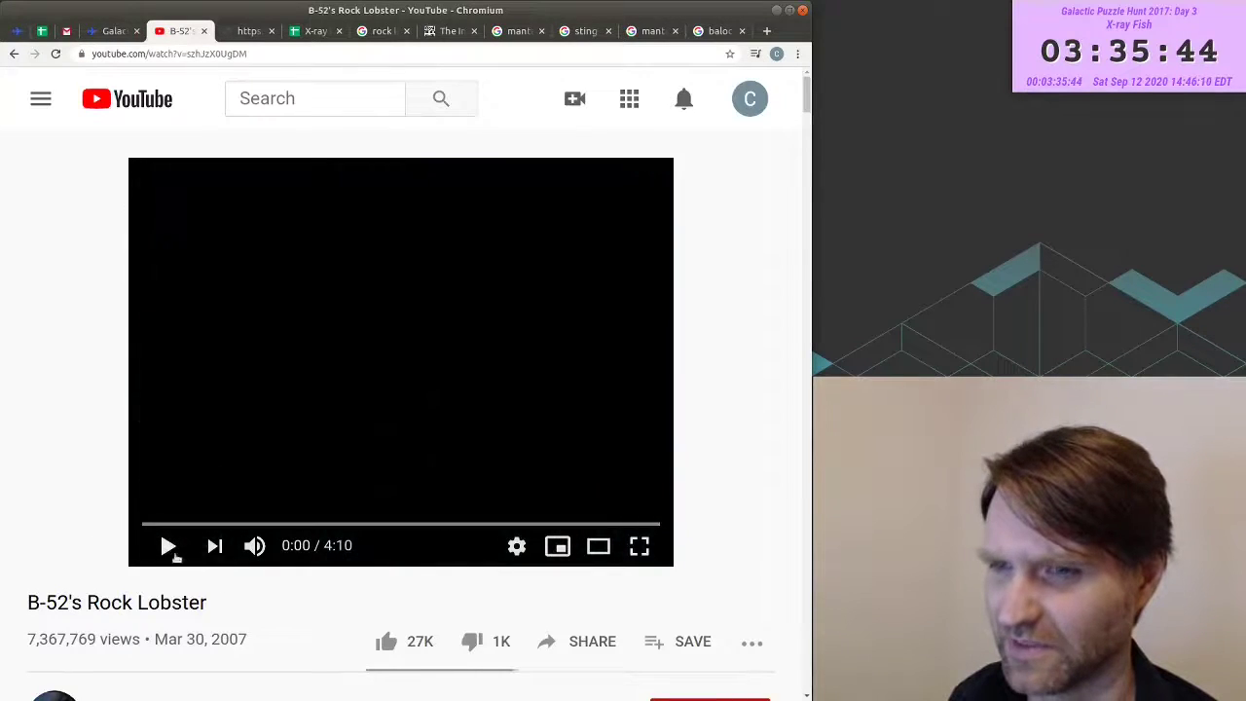
click(170, 547)
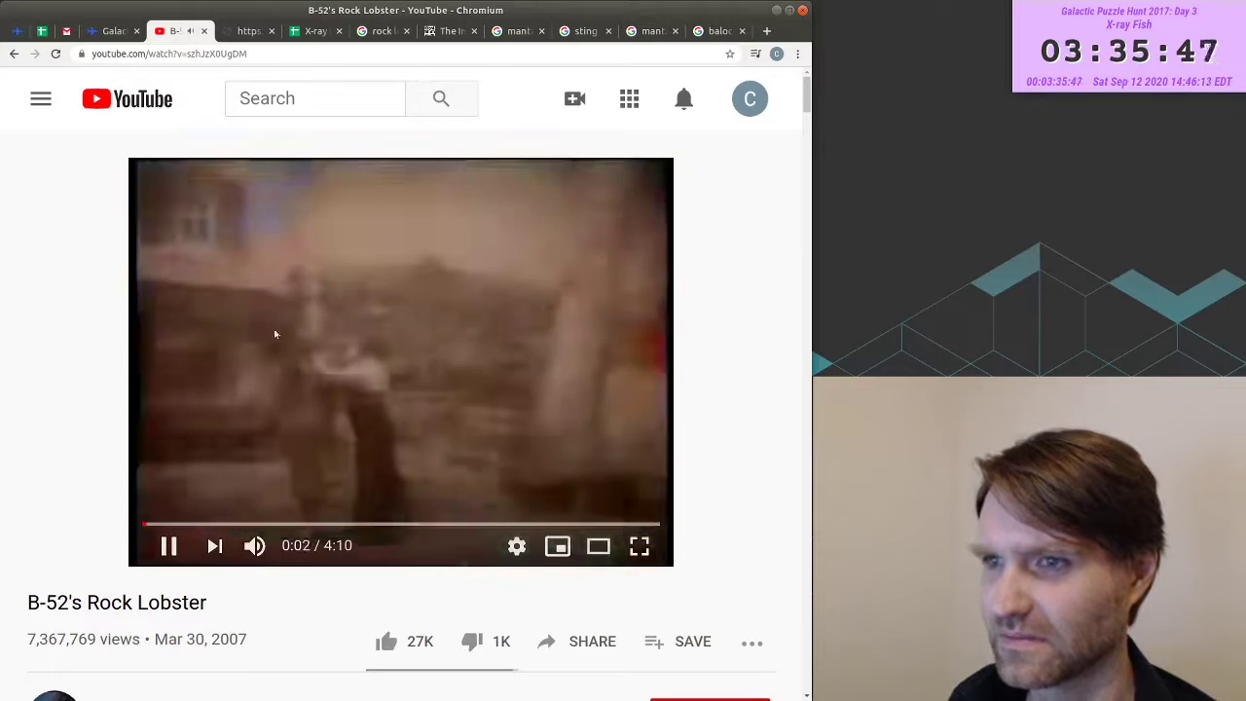
click(277, 325)
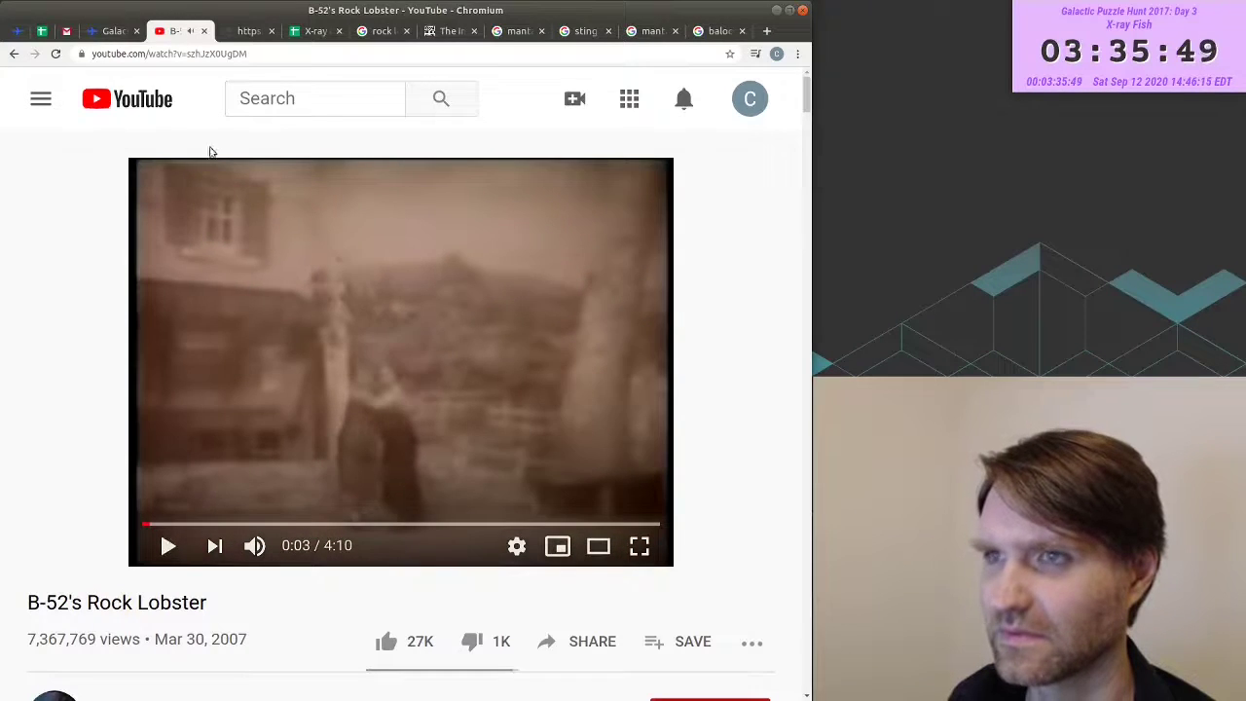
- Compare the sound of the puzzle page's underwater clip with Rock Lobster from 2:54 onward
click(110, 30)
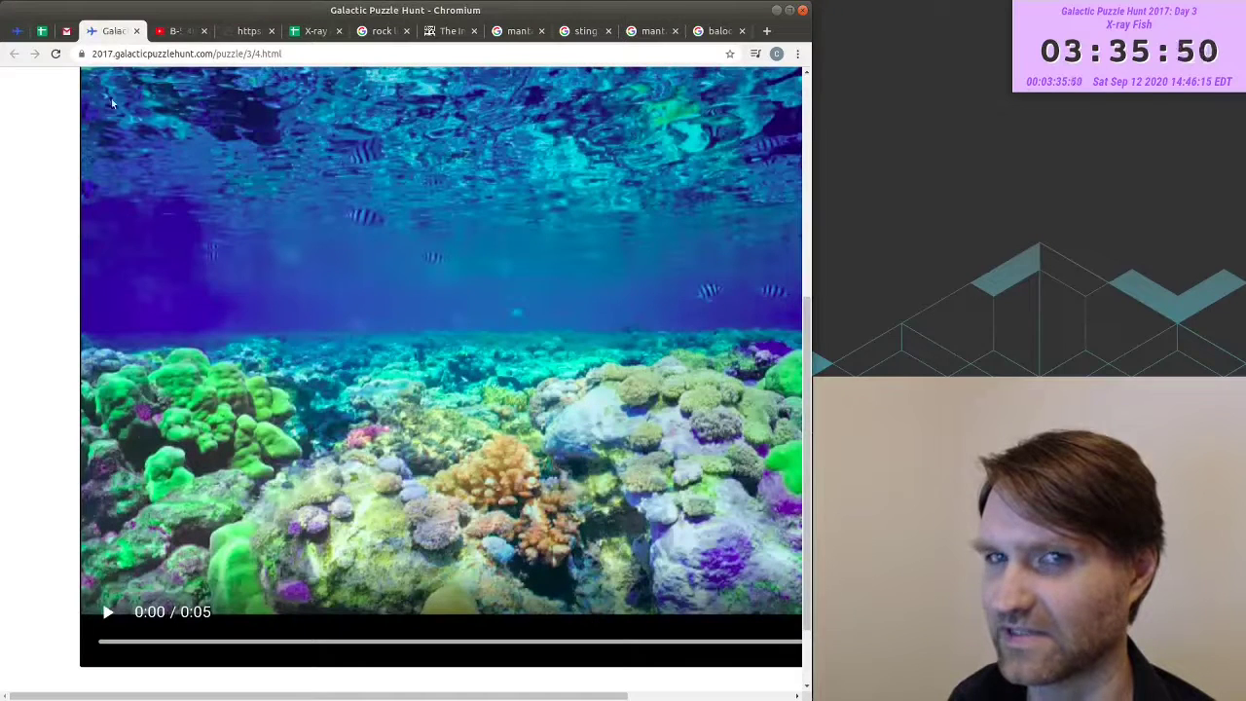
click(108, 615)
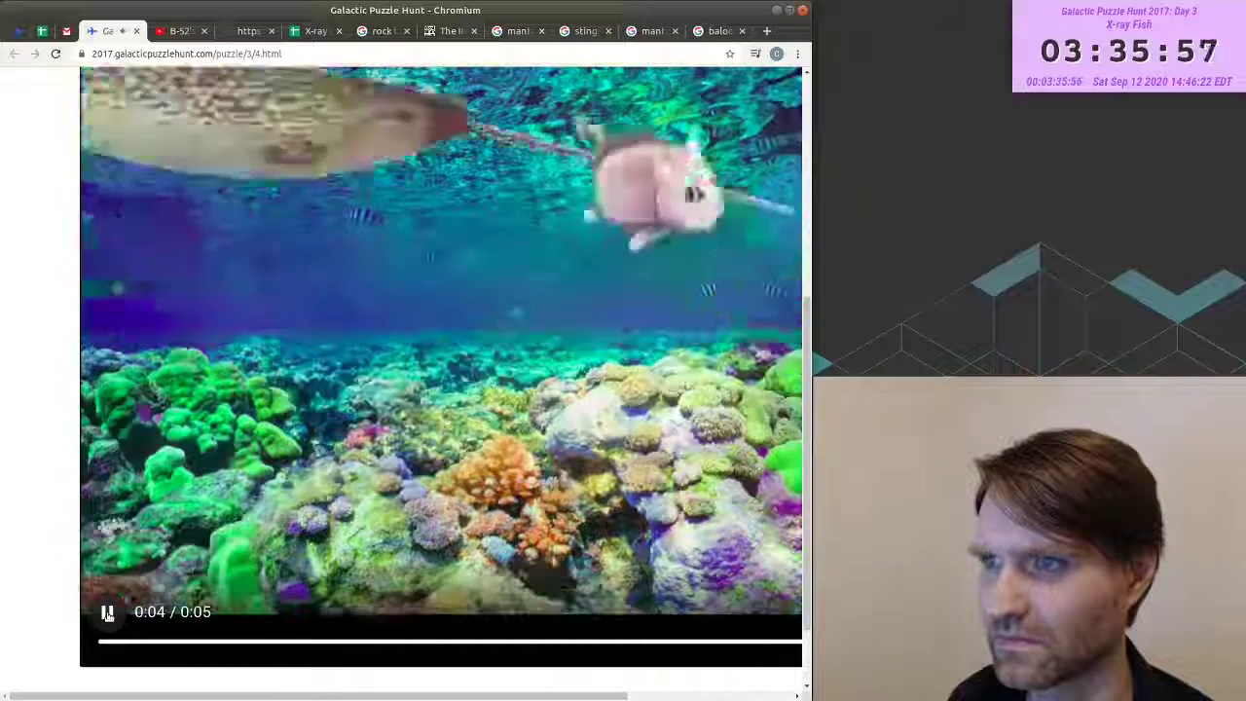
key(ctrl+Tab)
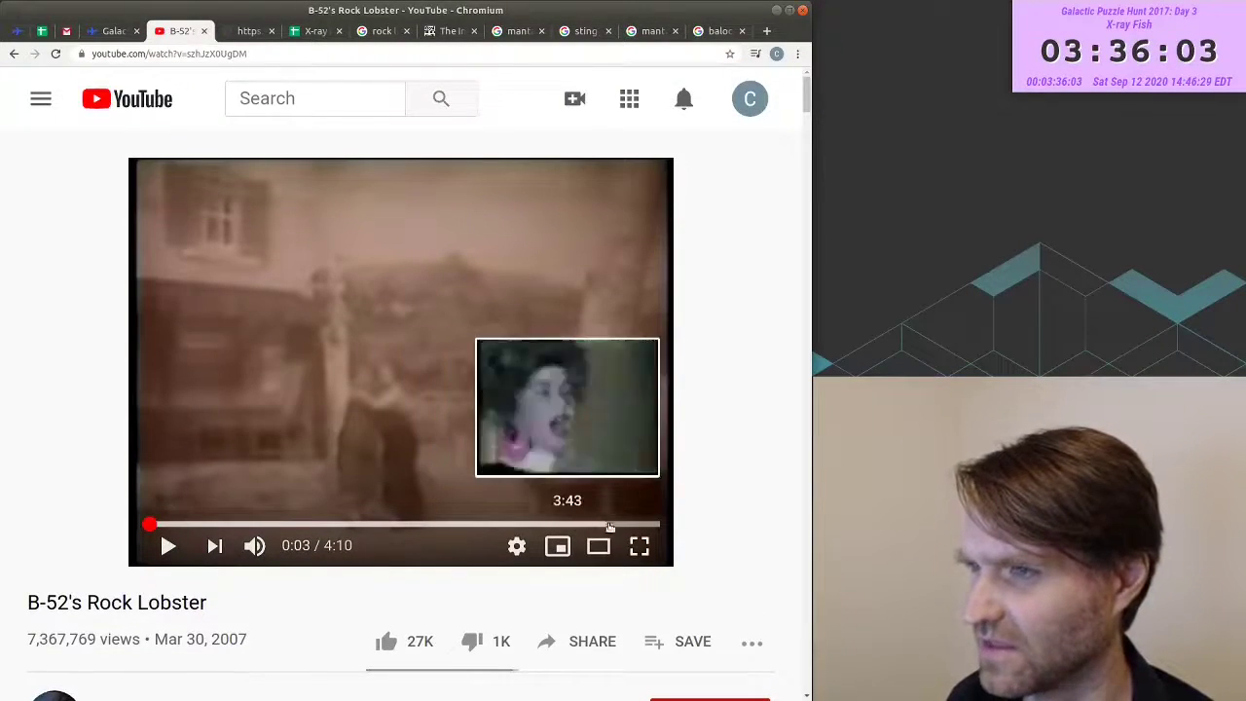
click(502, 525)
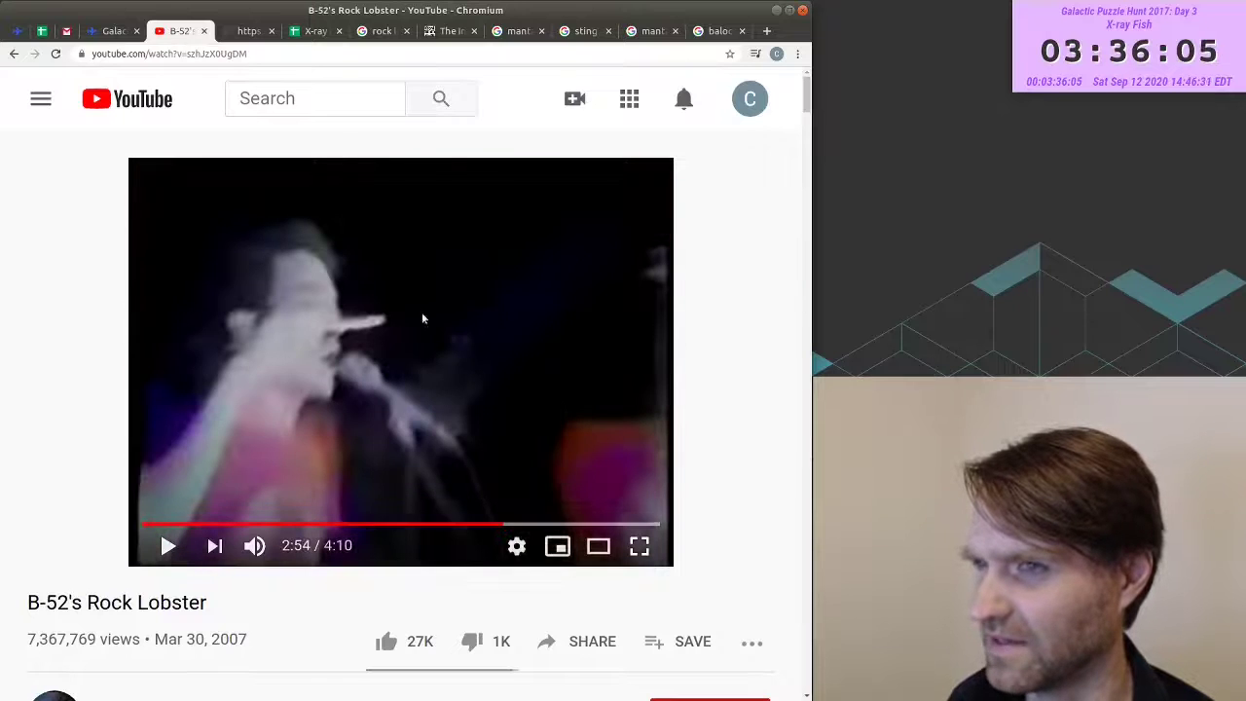
click(167, 545)
click(544, 526)
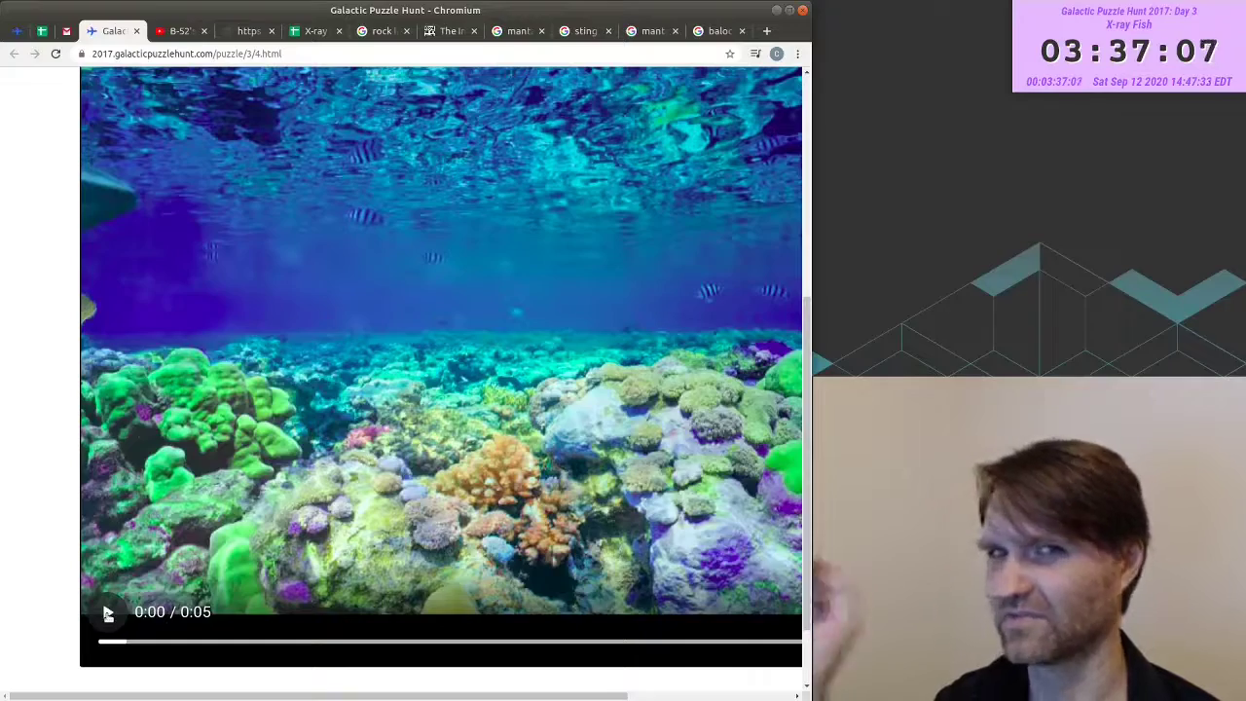
click(108, 613)
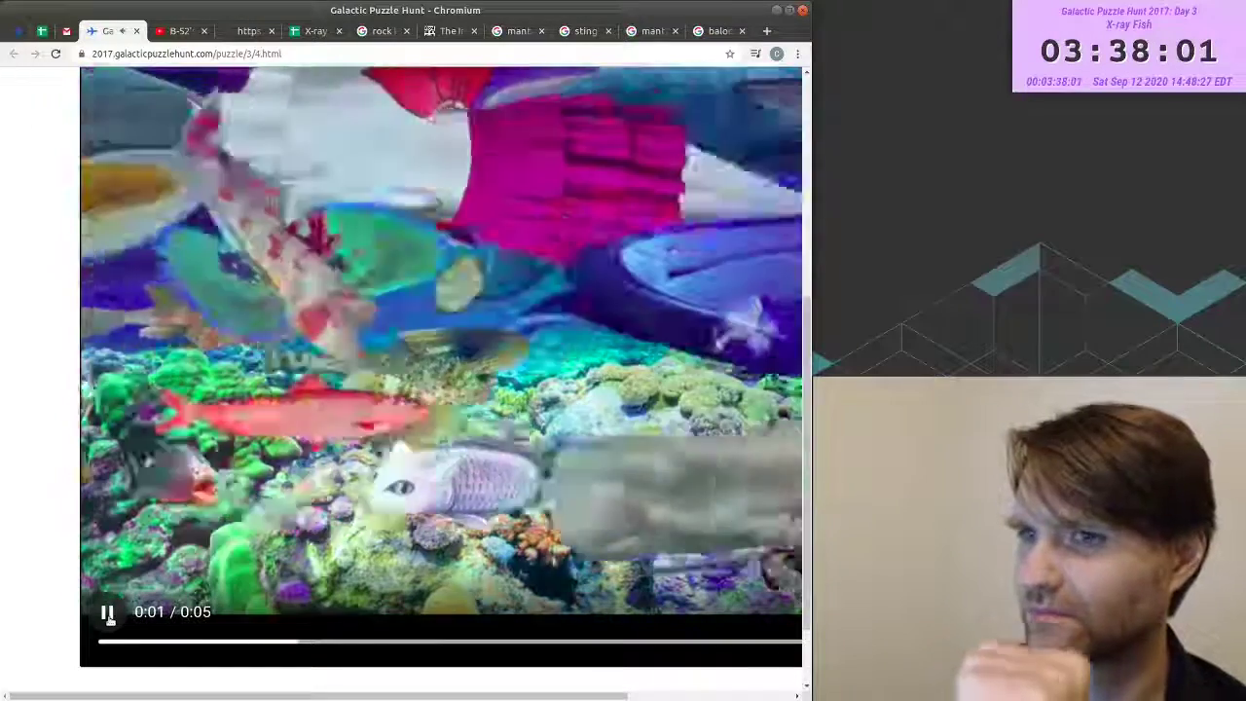
click(157, 585)
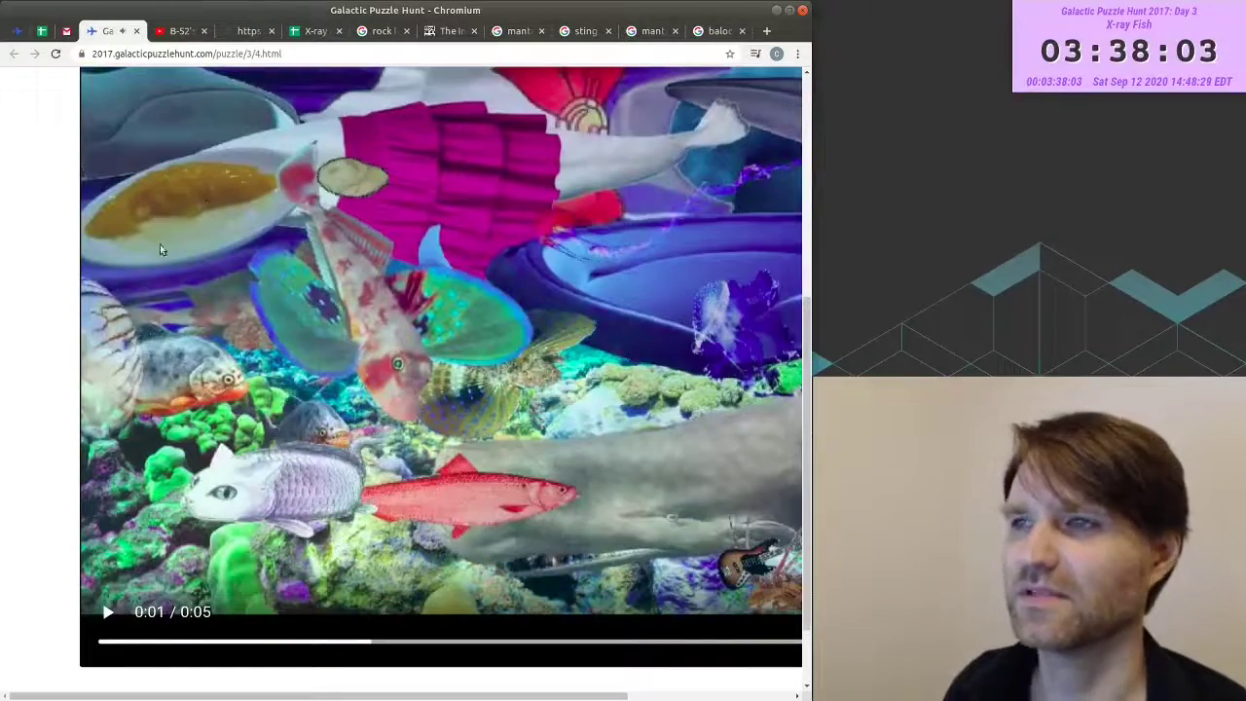
- Switch to the xrayfish project in Audacity, move its window clear and listen to its split stereo channels
click(250, 30)
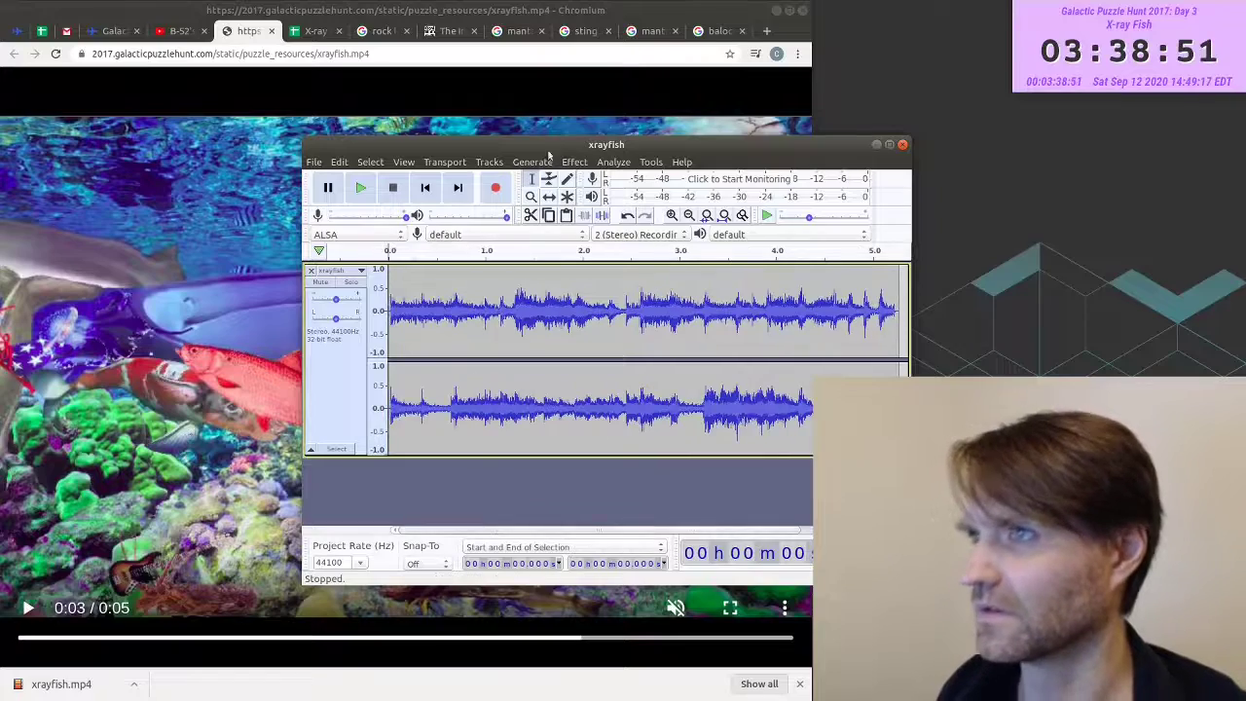
drag(549, 143, 301, 73)
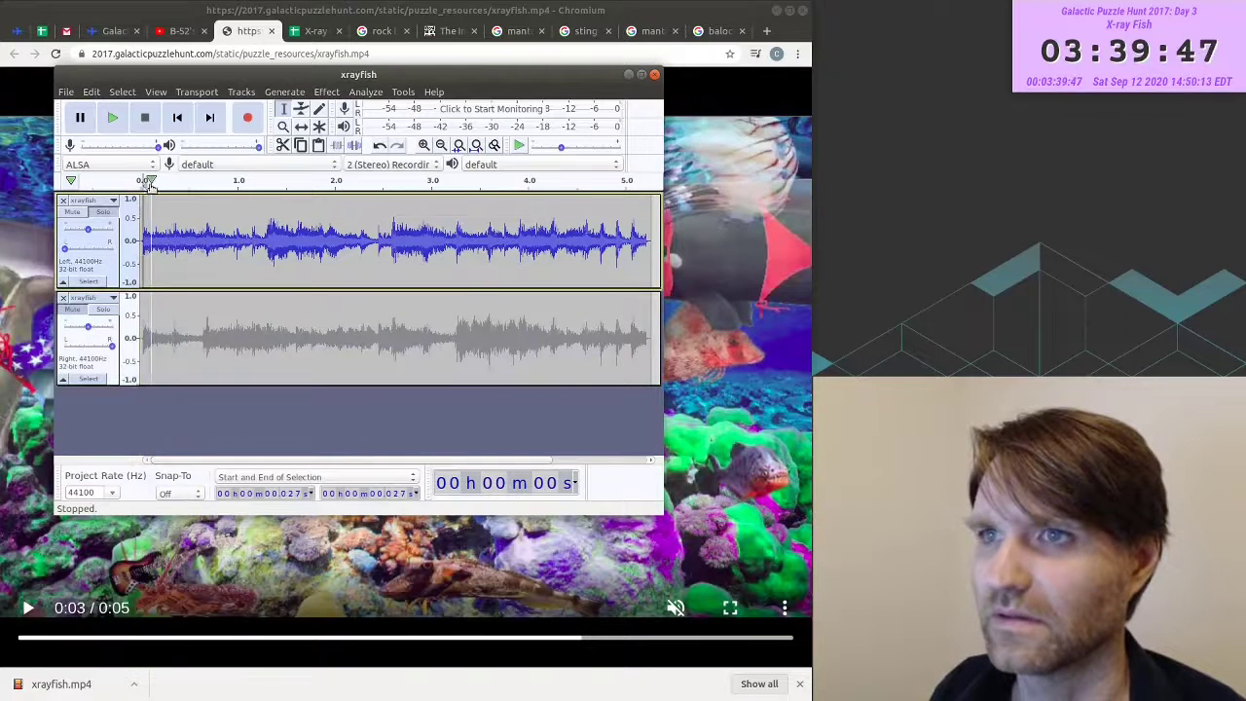
key(space)
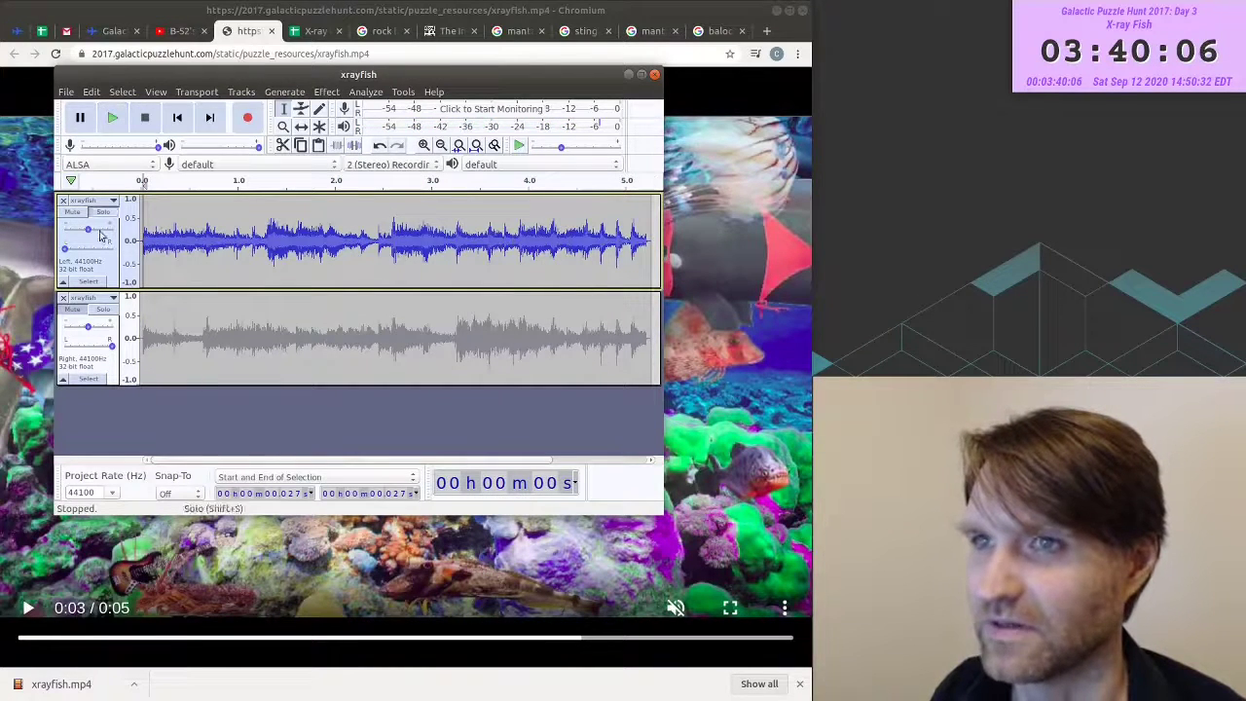
key(Down)
click(113, 117)
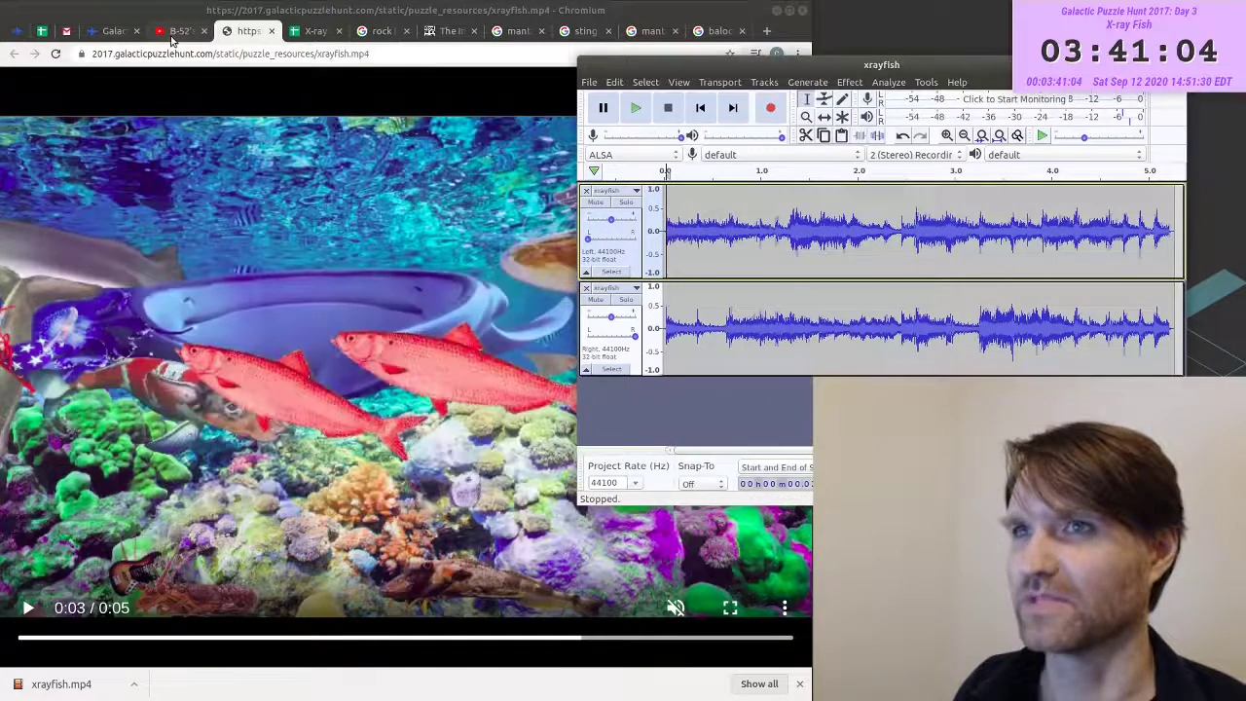
- Play Rock Lobster around 3:05 and compare it with the soloed left channel of the xrayfish audio
click(175, 31)
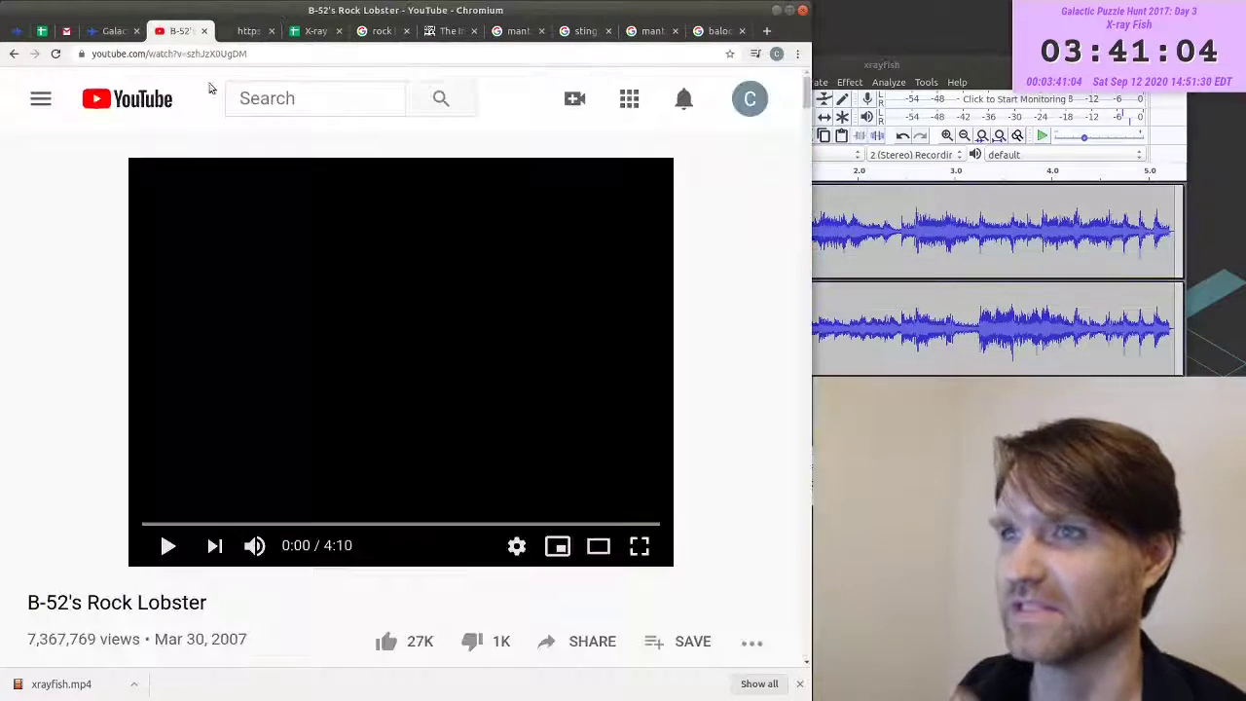
click(516, 527)
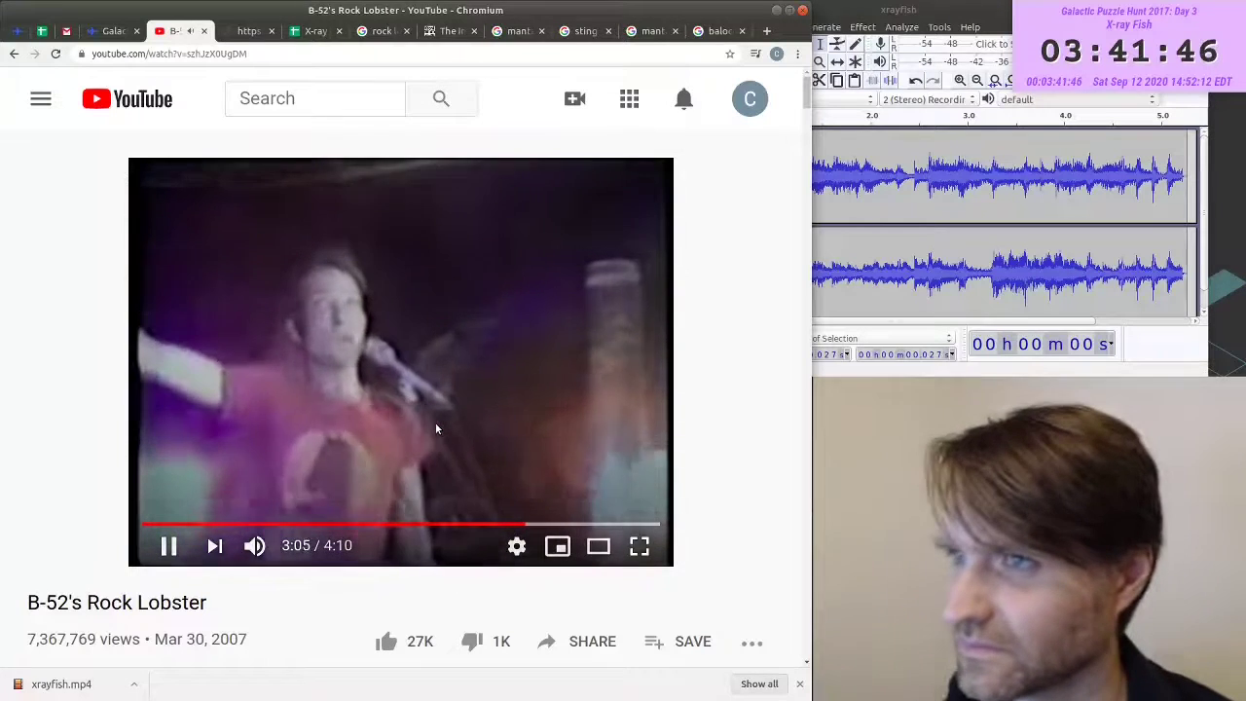
click(436, 428)
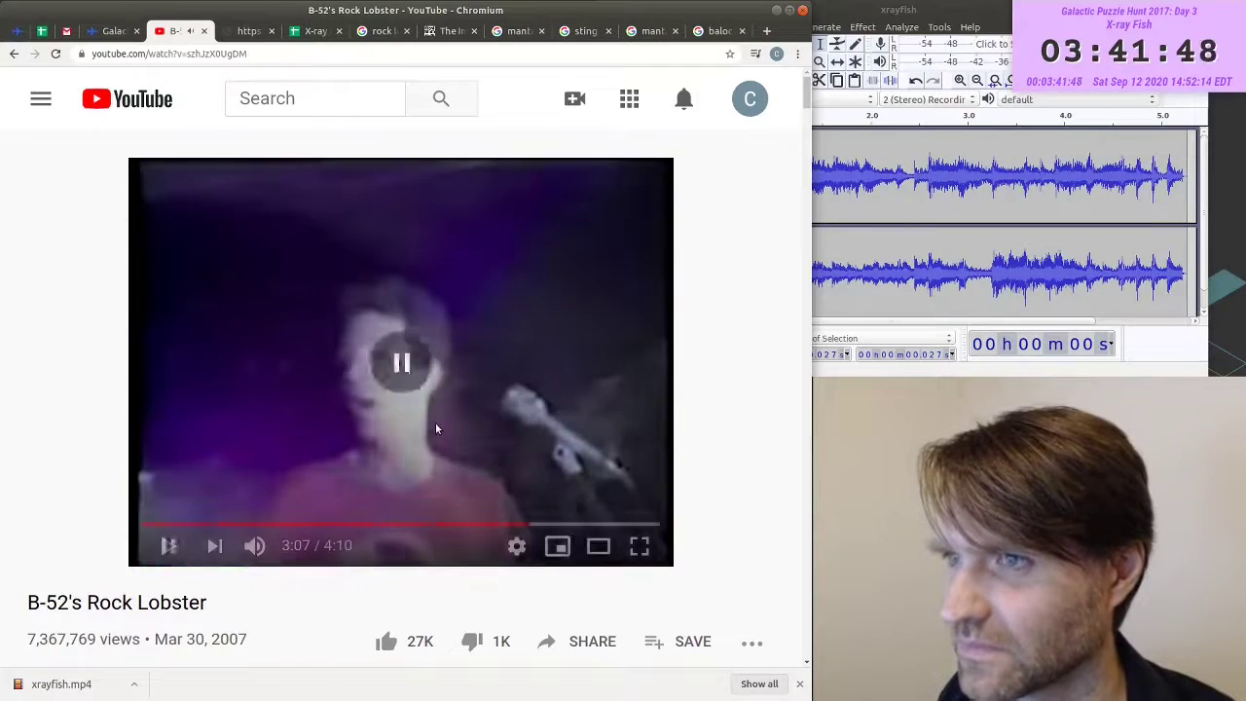
click(1026, 16)
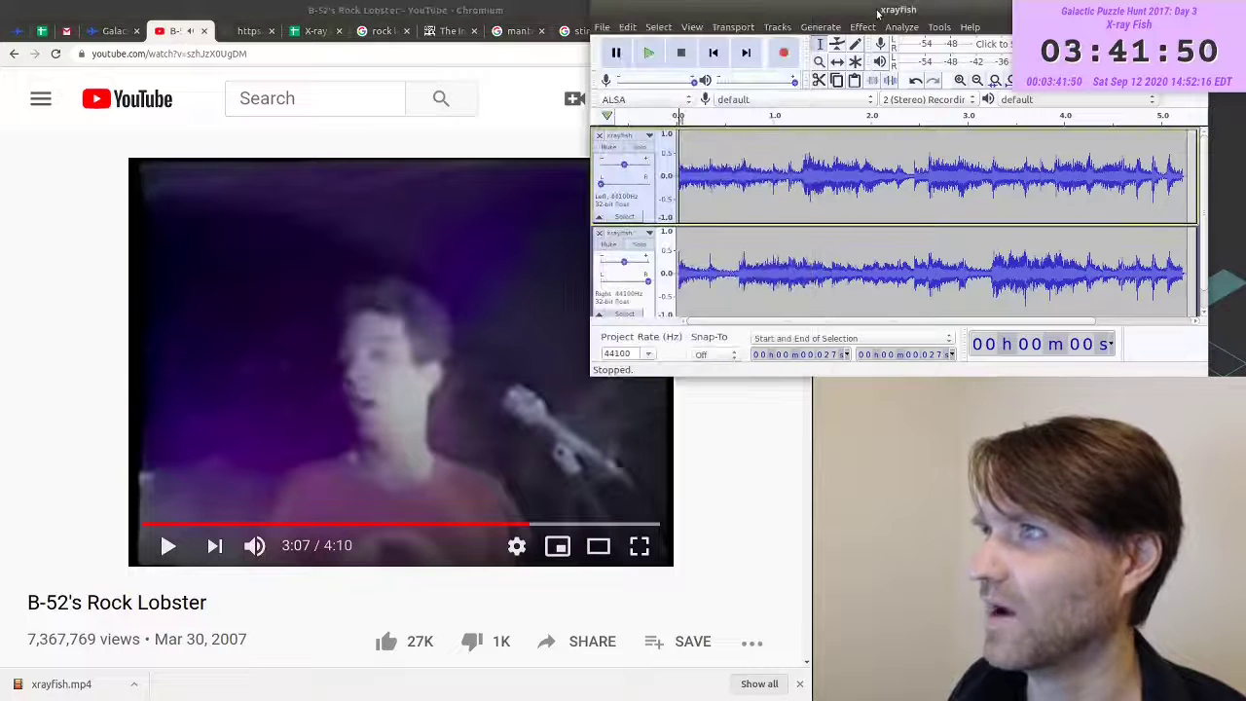
click(646, 53)
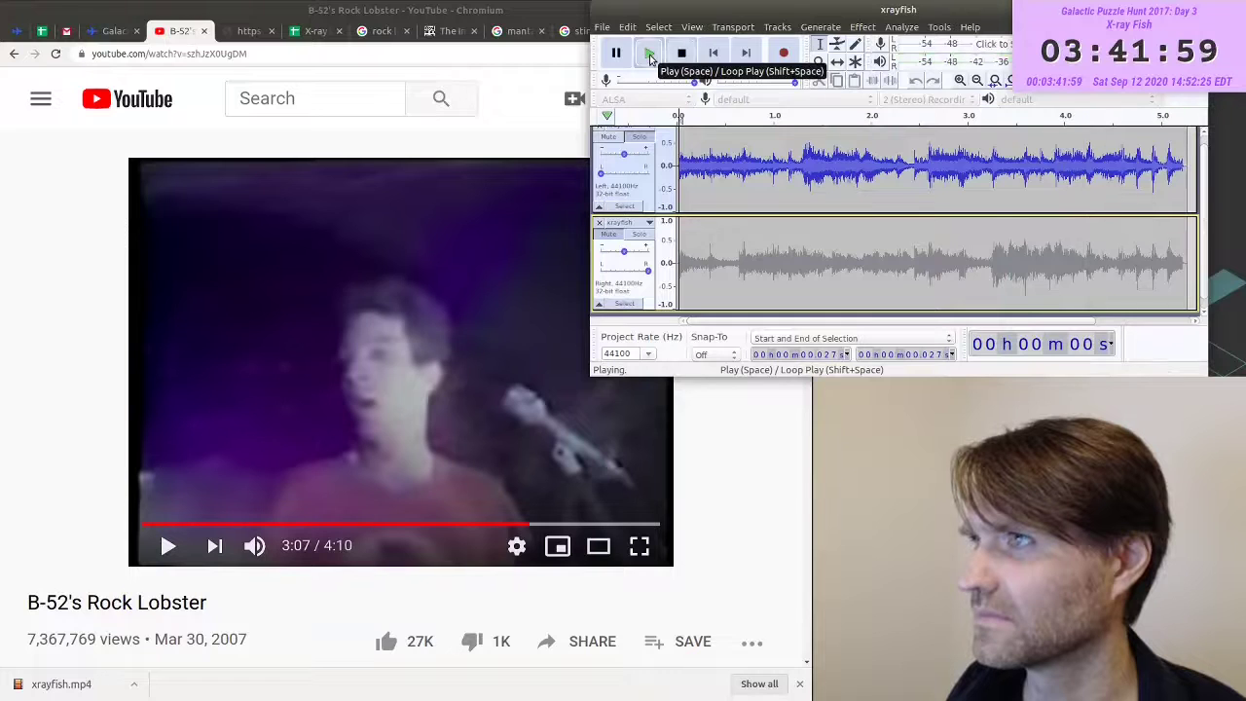
click(650, 54)
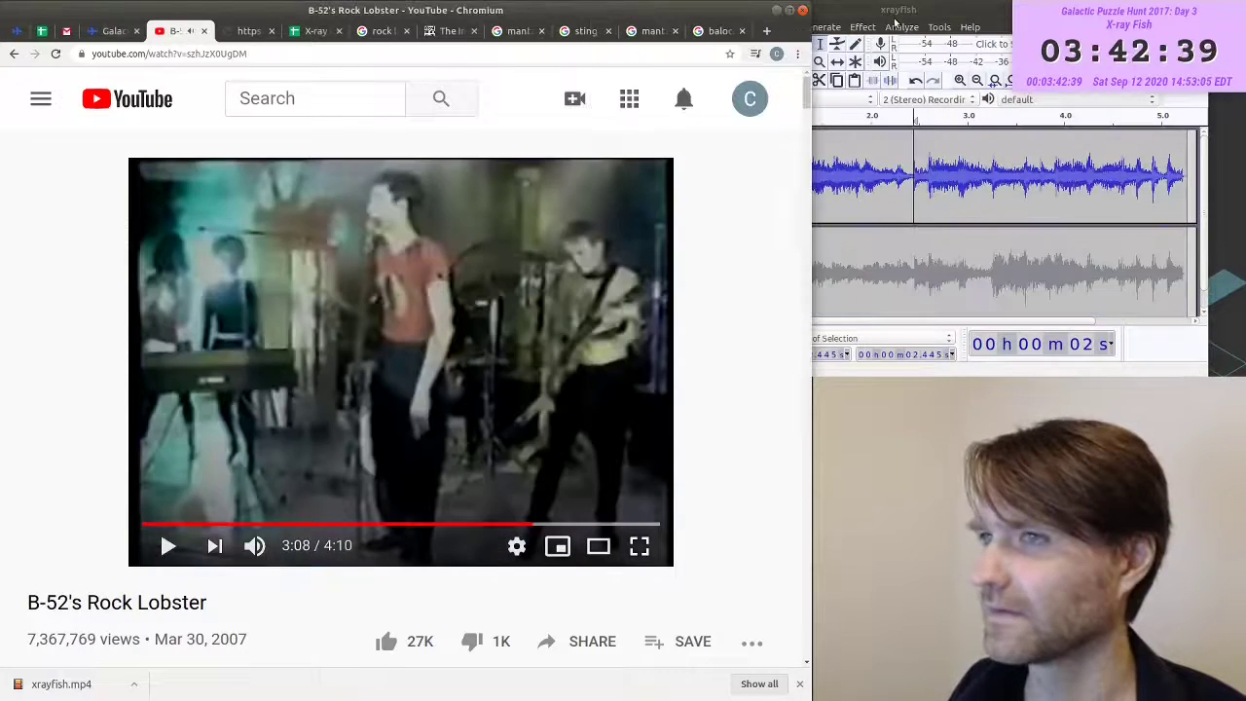
- Replay Rock Lobster from 3:08 and compare it with the left channel from 2.445 s and 1.293 s
key(space)
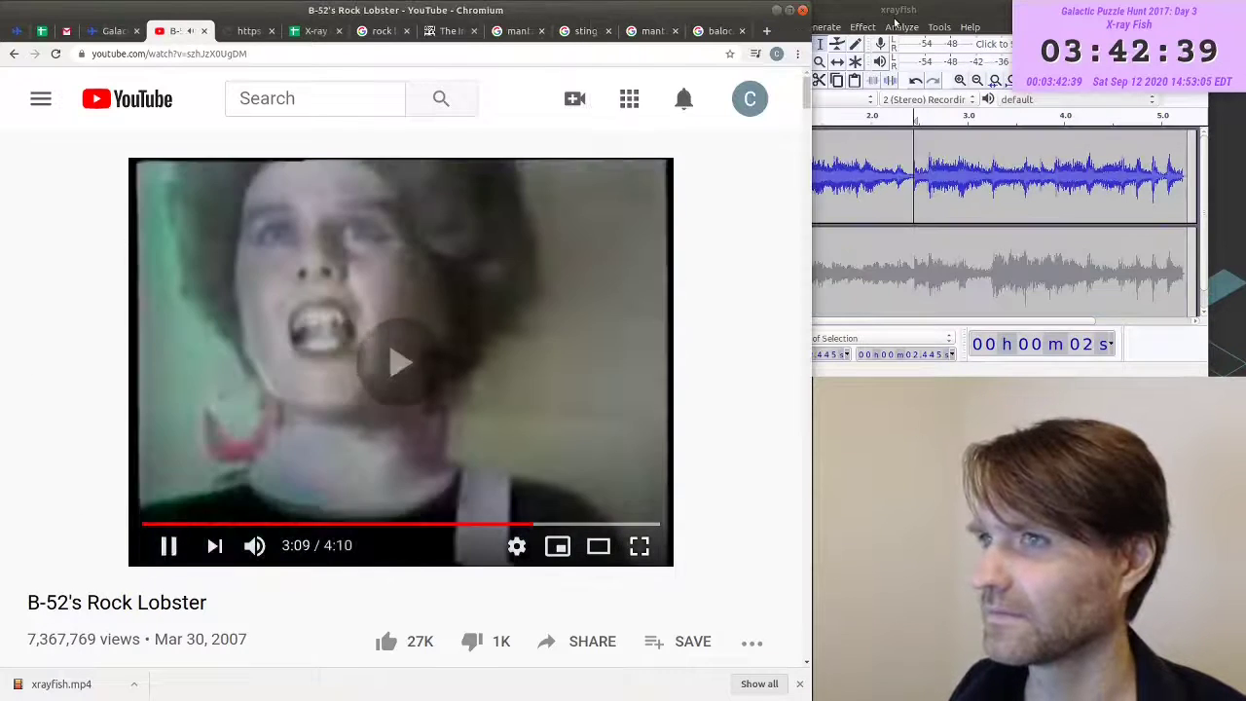
key(space)
click(895, 21)
key(space)
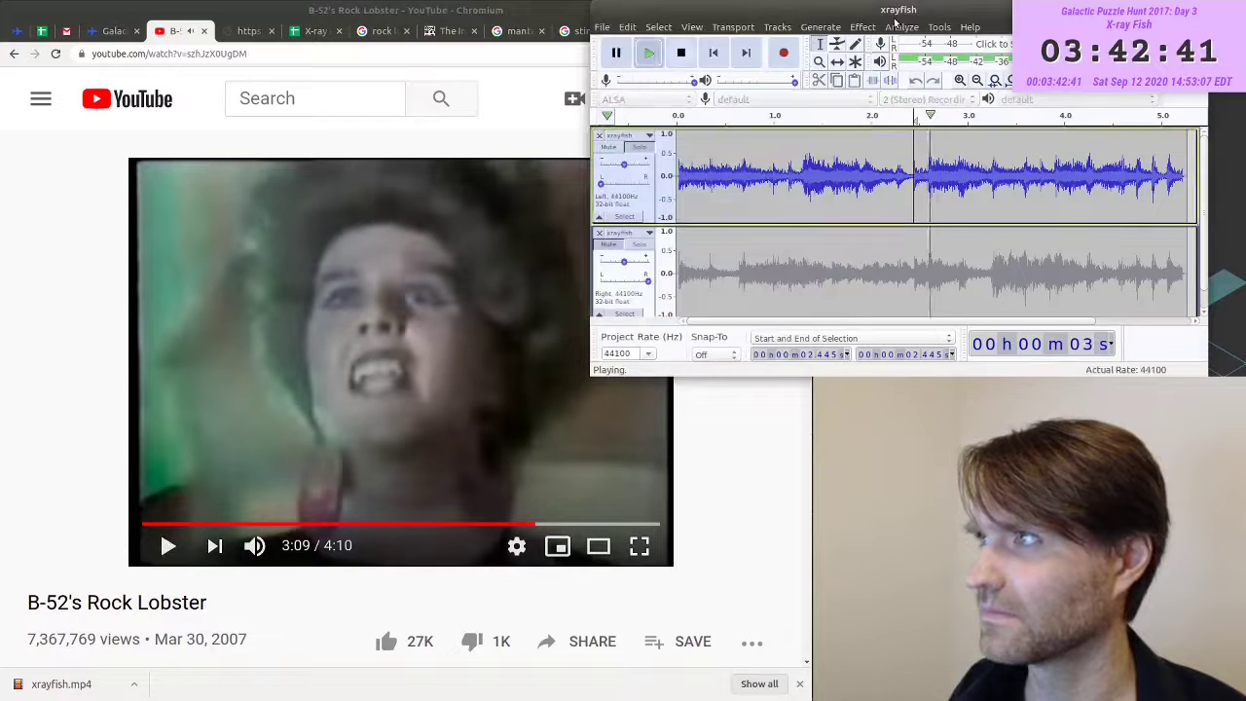
click(802, 141)
key(space)
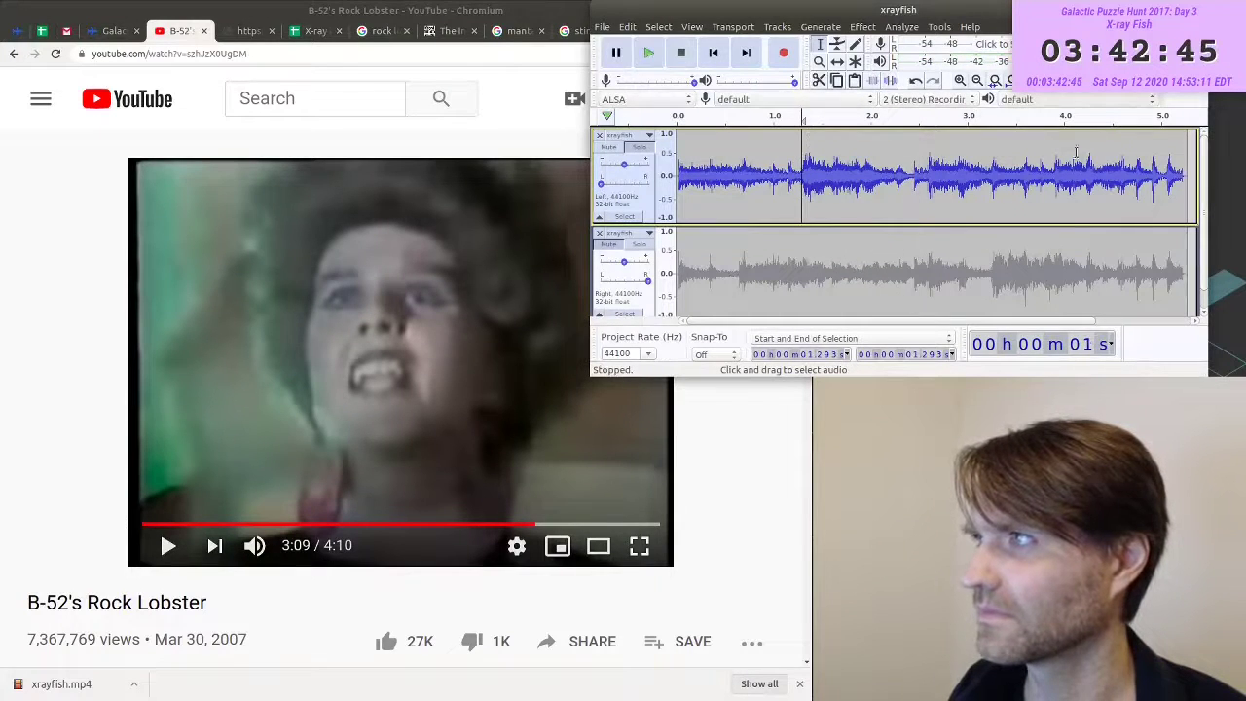
- Play the left channel from 3.864 s, compare it with Rock Lobster from 3:08, and place the cursor at 3.891 s
click(1051, 151)
key(space)
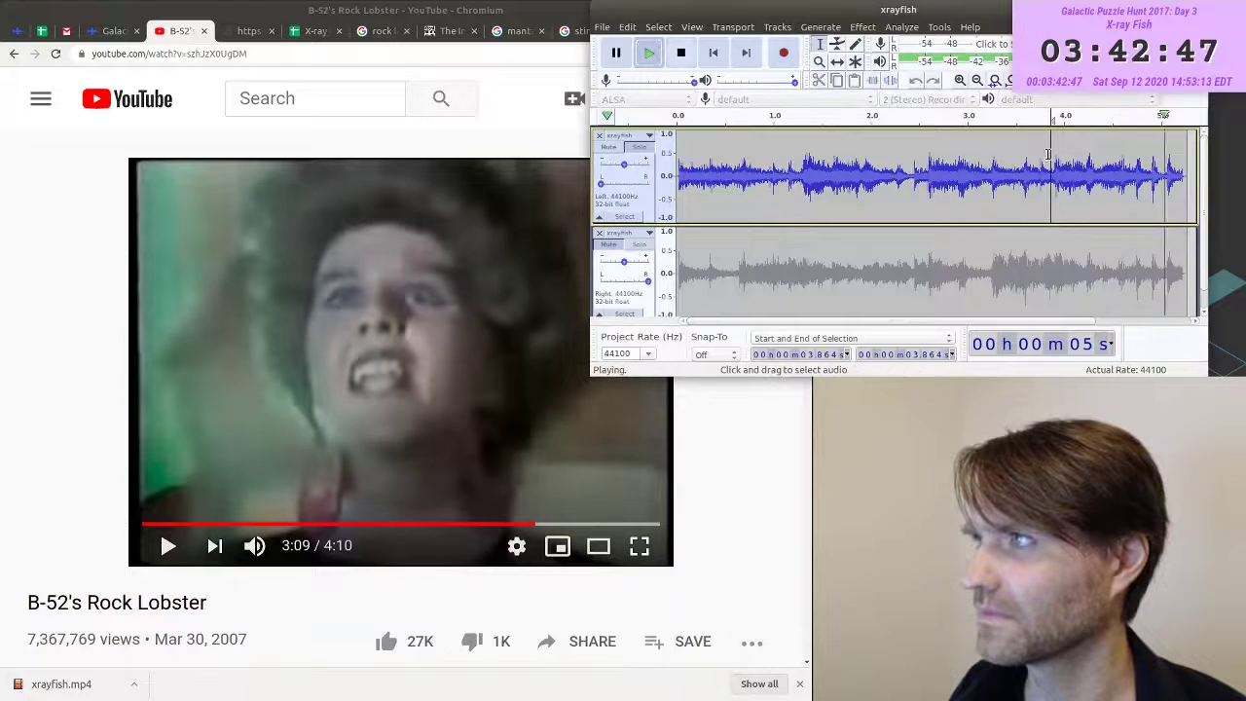
key(space)
click(633, 390)
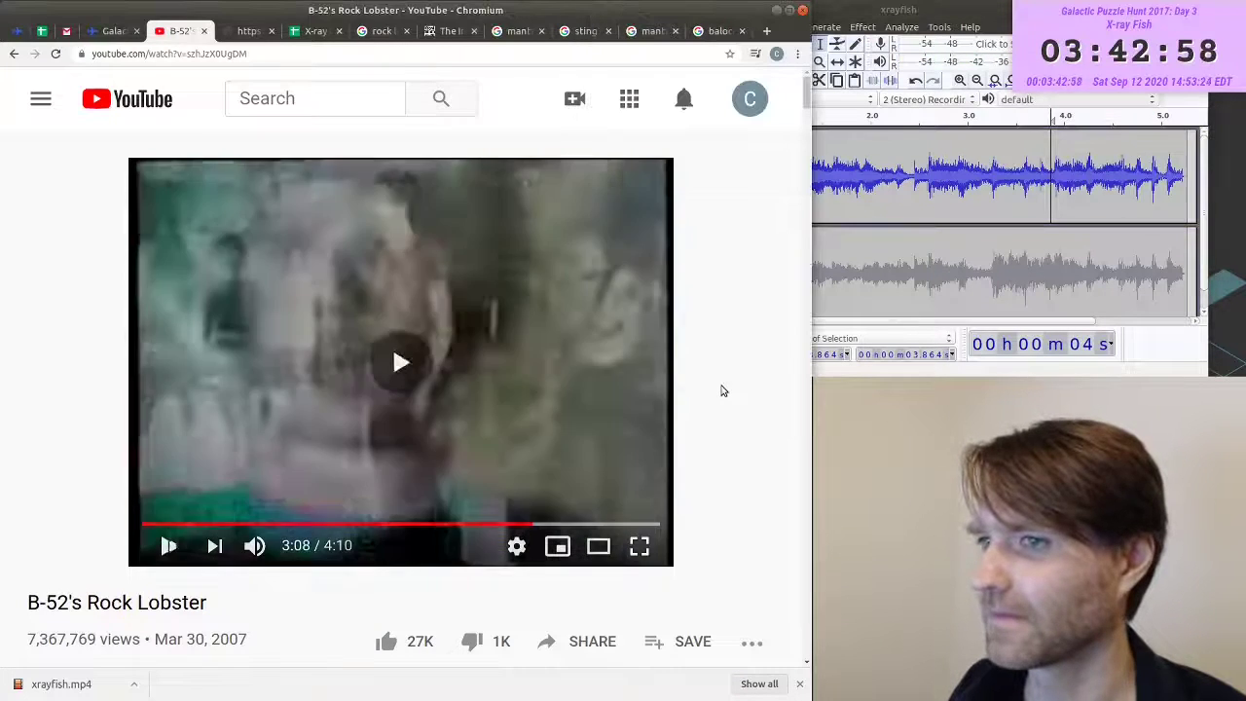
key(space)
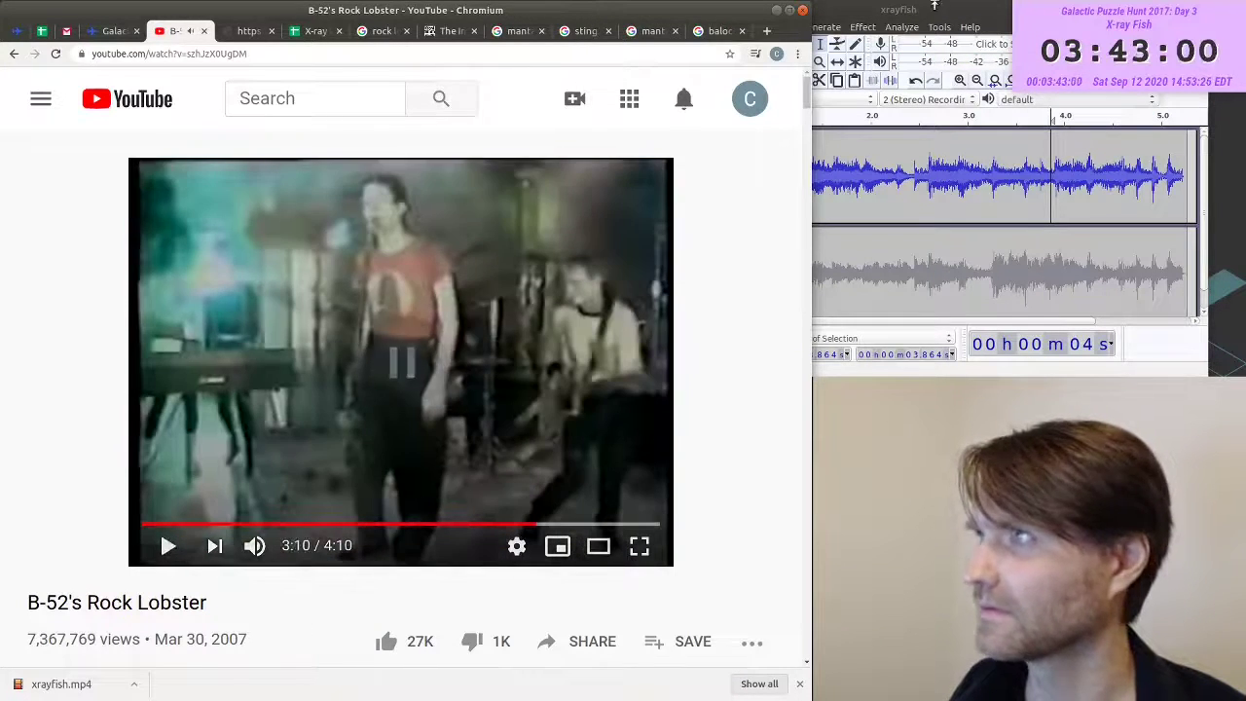
click(932, 11)
key(space)
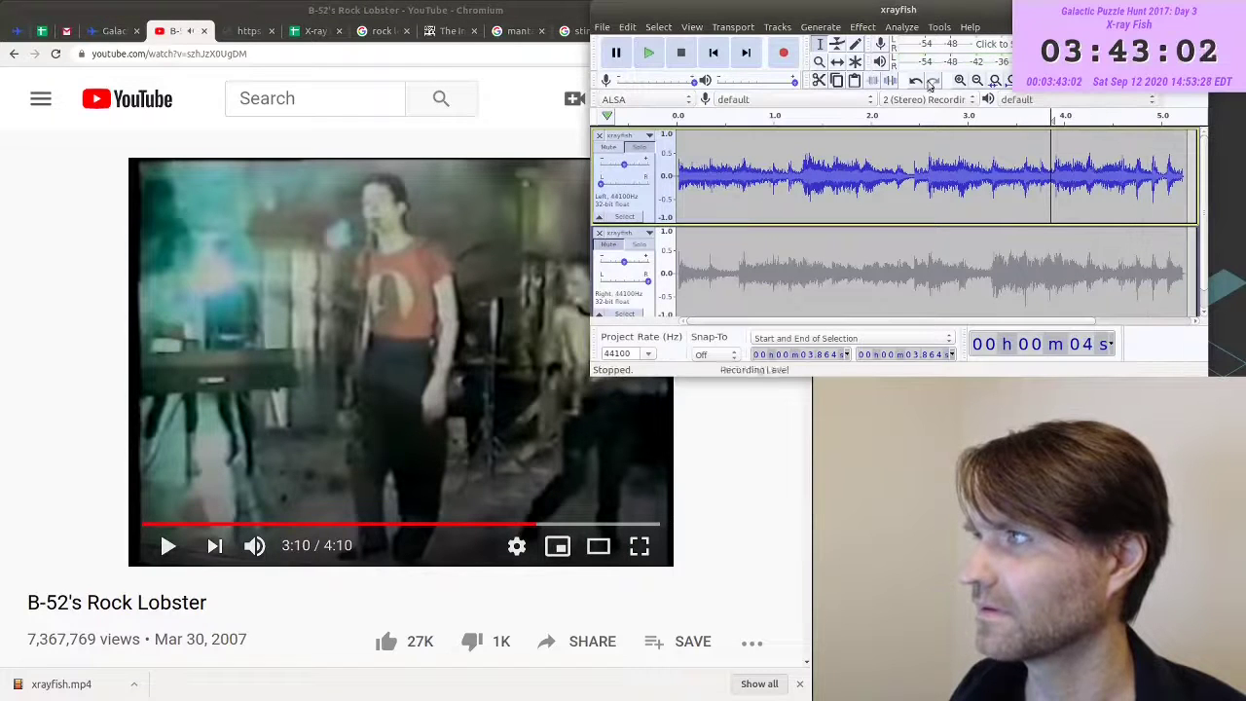
drag(1058, 199, 1184, 202)
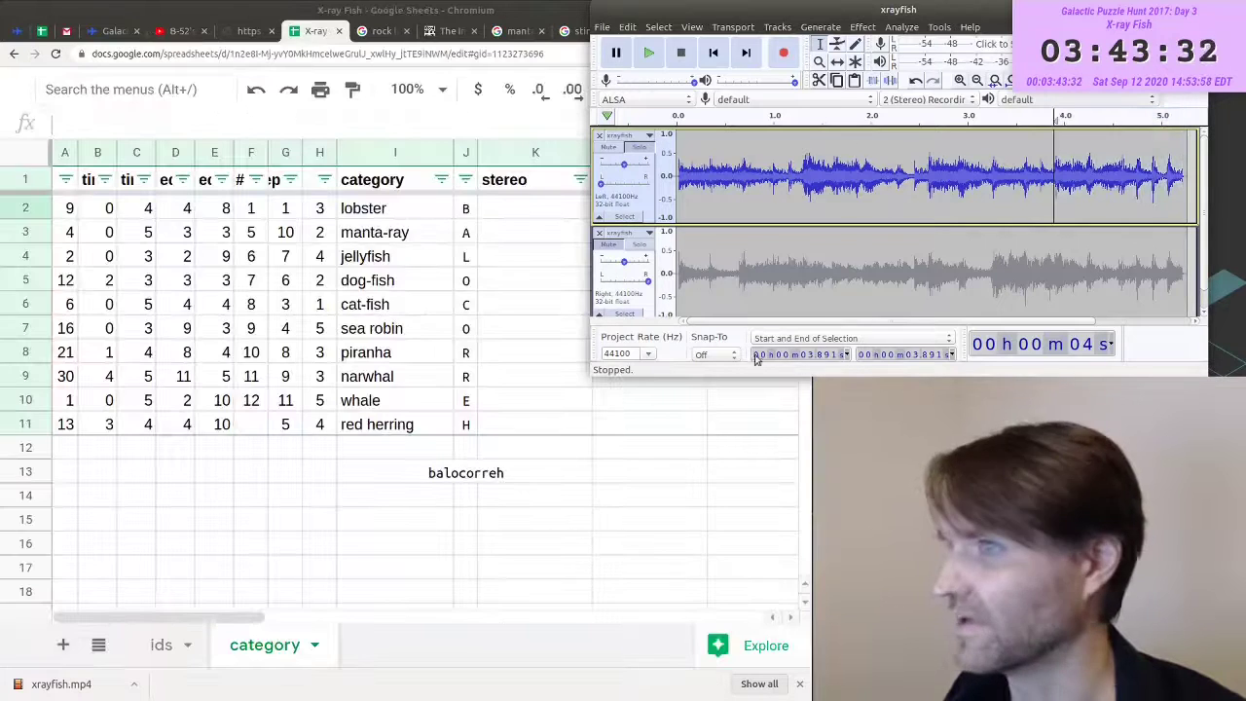
- In the category sheet's manta-ray row, enter R for stereo and 3.9 for time
click(490, 216)
key(Down)
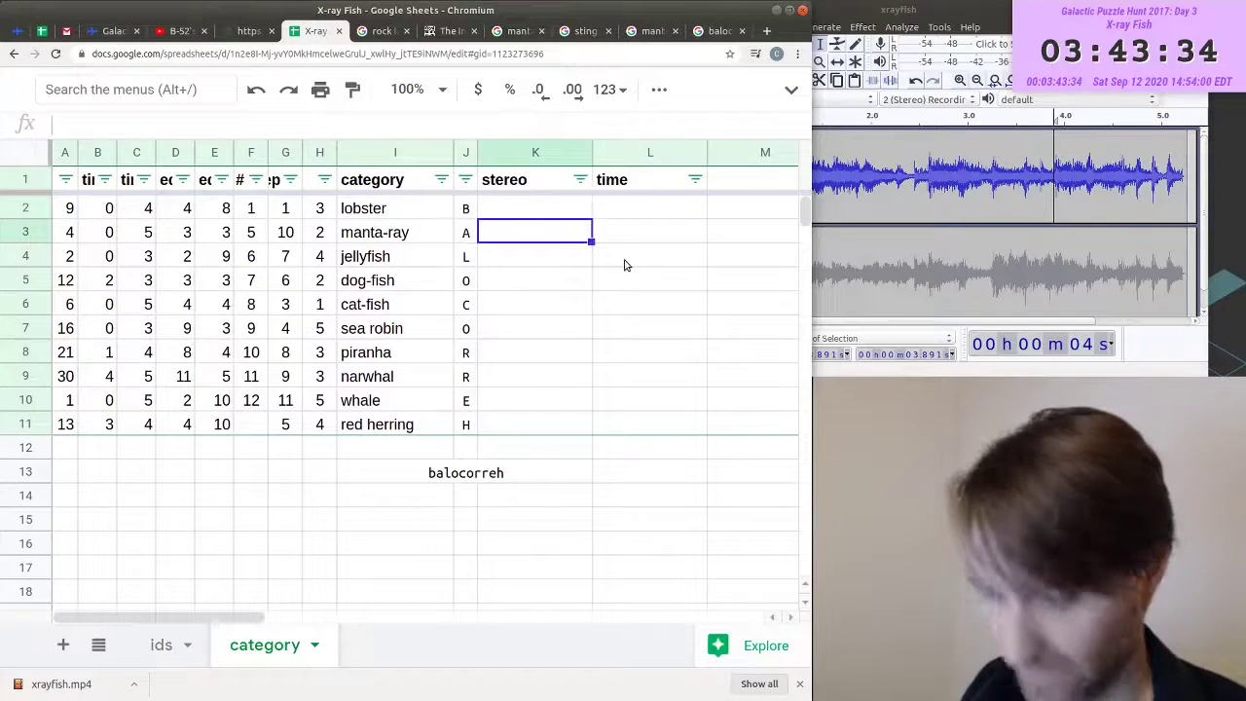
text(R)
key(Tab)
text(3)
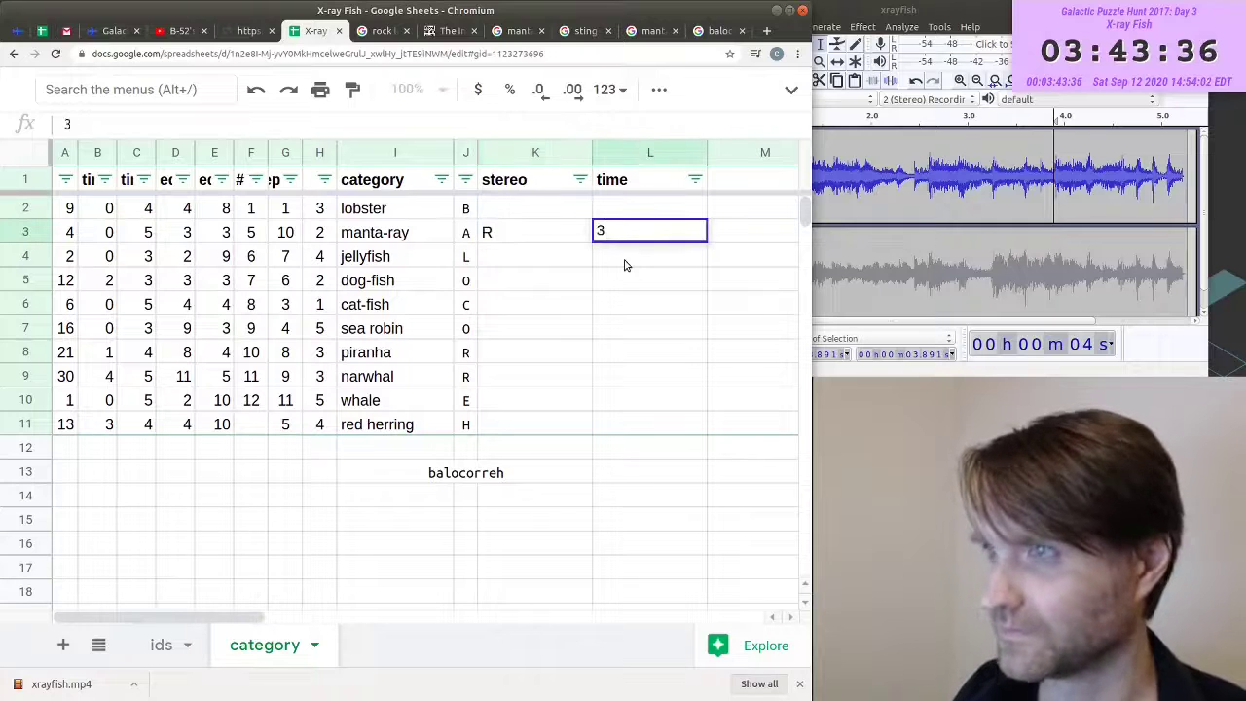
text(.9)
click(625, 265)
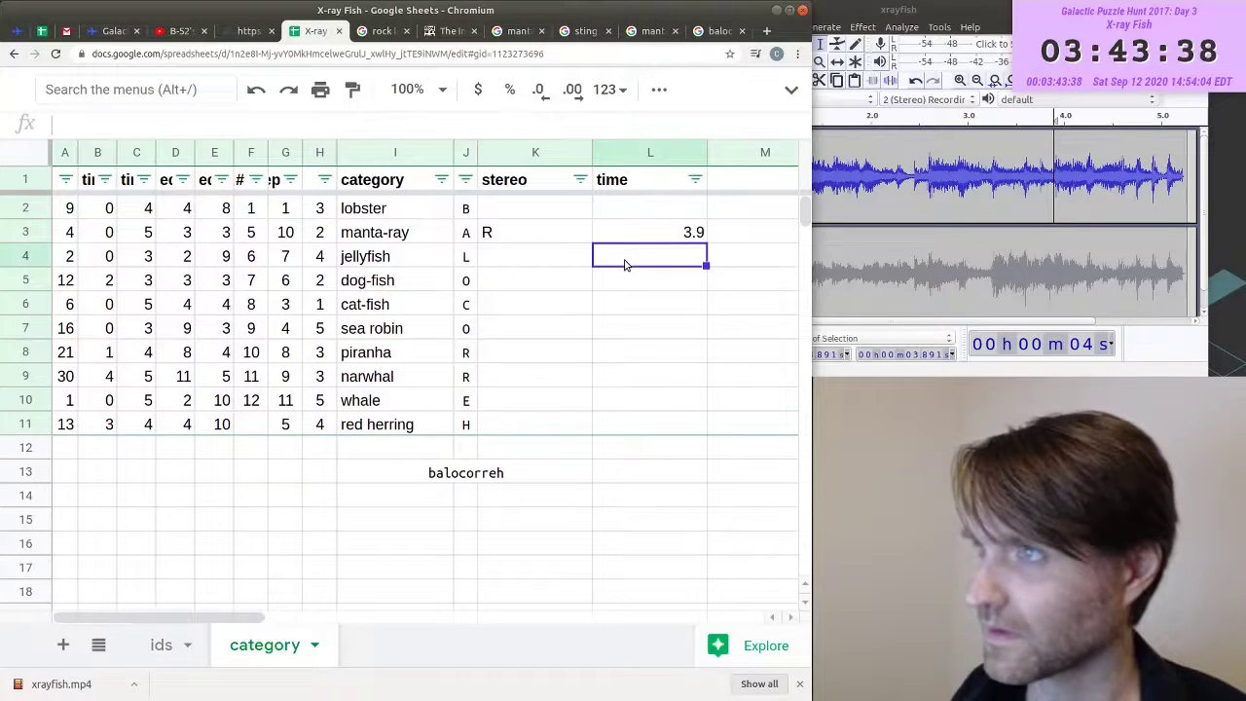
- Narrow the stereo and time columns and center their contents
click(587, 152)
double_click(591, 151)
click(508, 256)
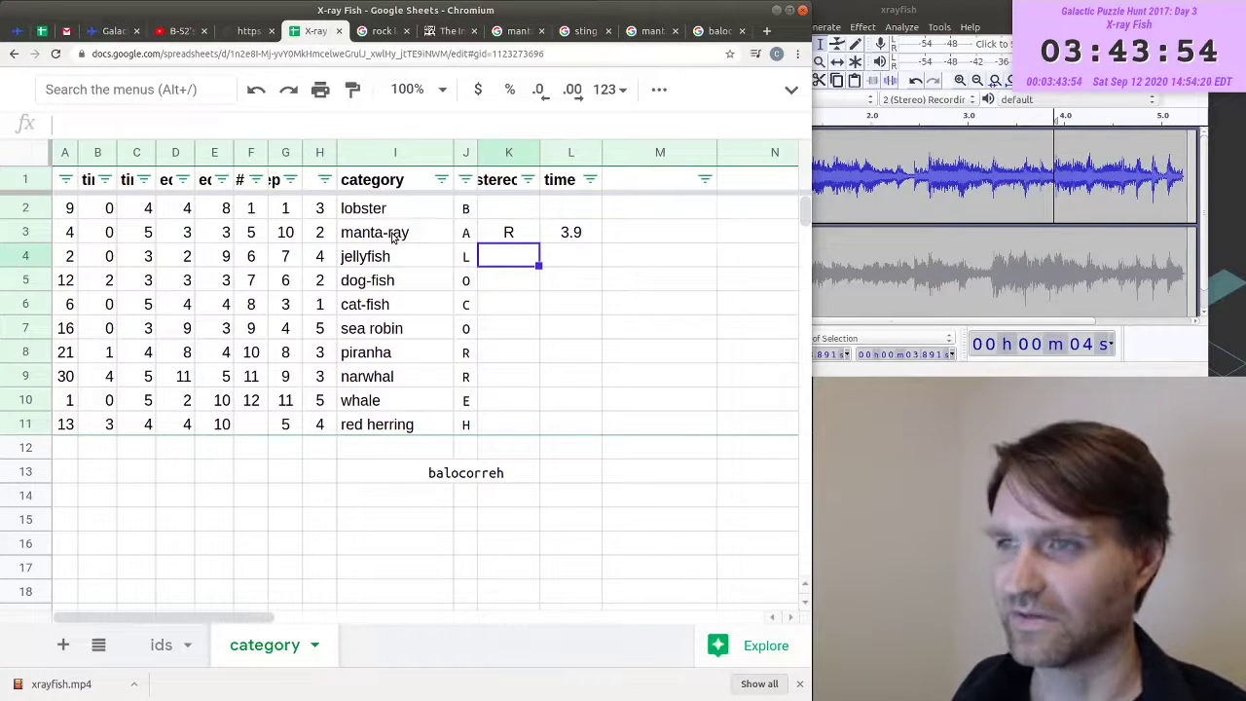
- Select the category names from lobster through whale
click(393, 238)
drag(380, 212, 394, 404)
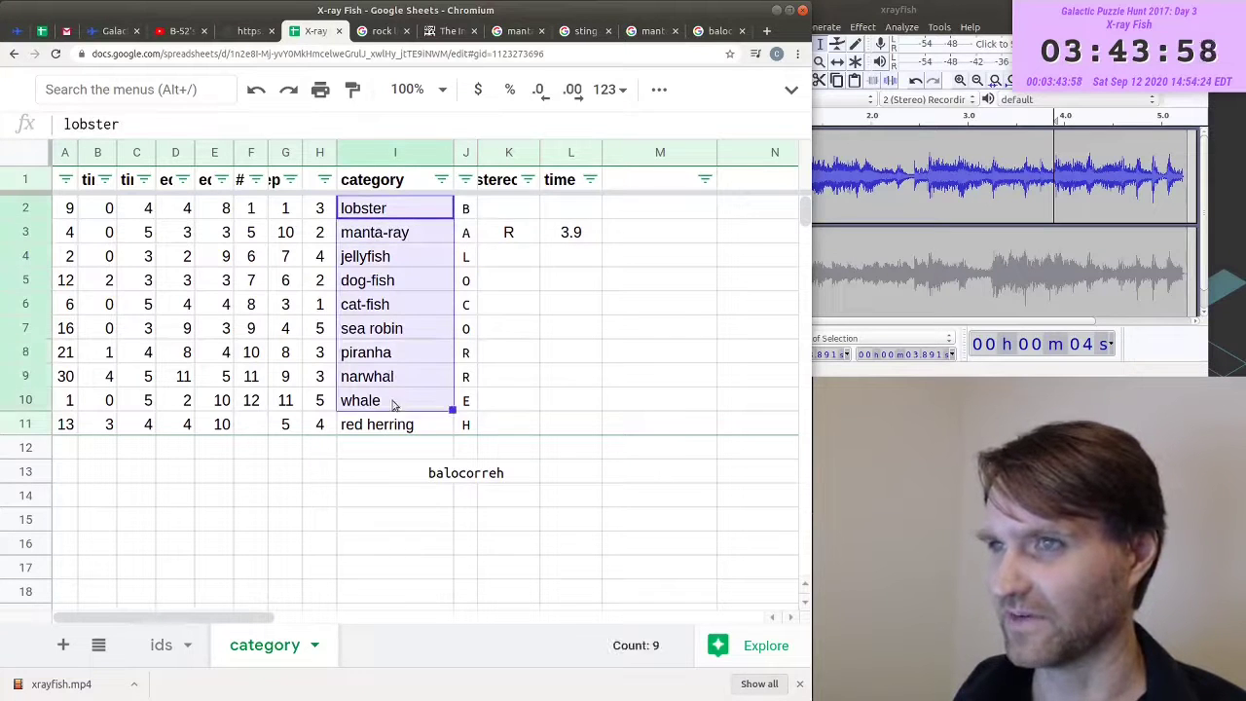
- Highlight the category names below lobster, down through narwhal
click(397, 247)
drag(411, 245, 410, 385)
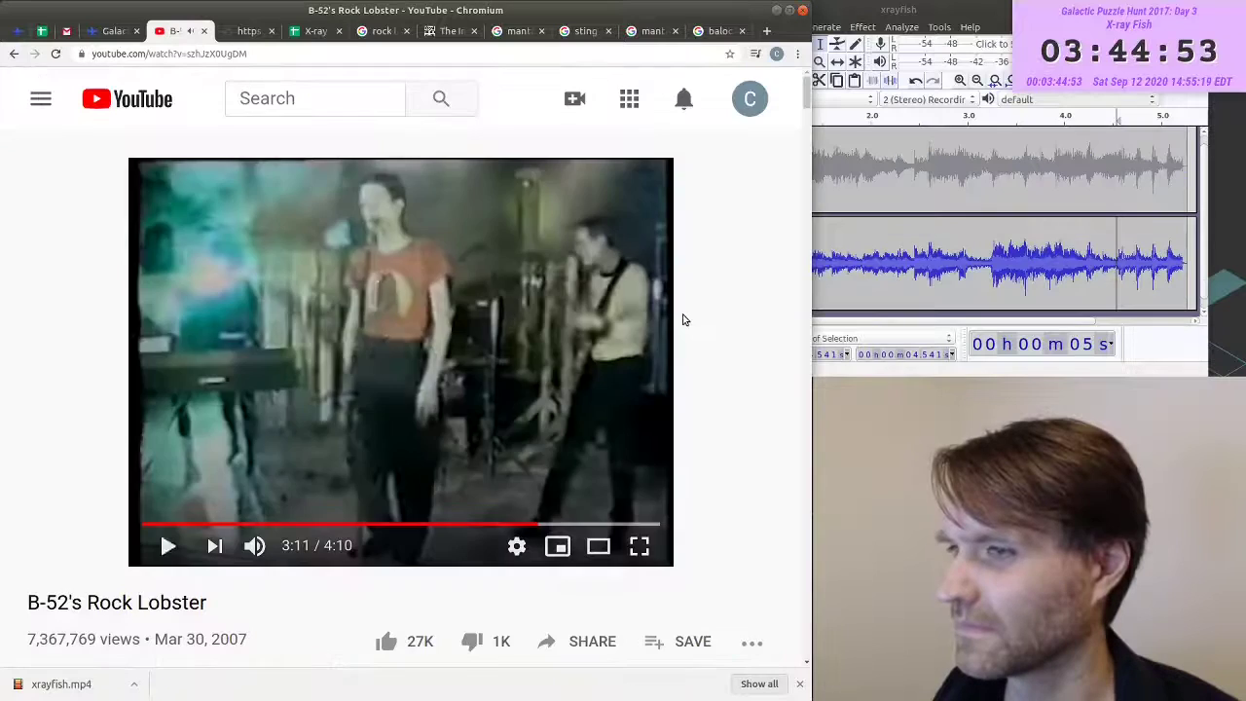
- Play Rock Lobster from 3:11 and compare it with the clip's right channel from about 4.5 s
key(space)
key(space)
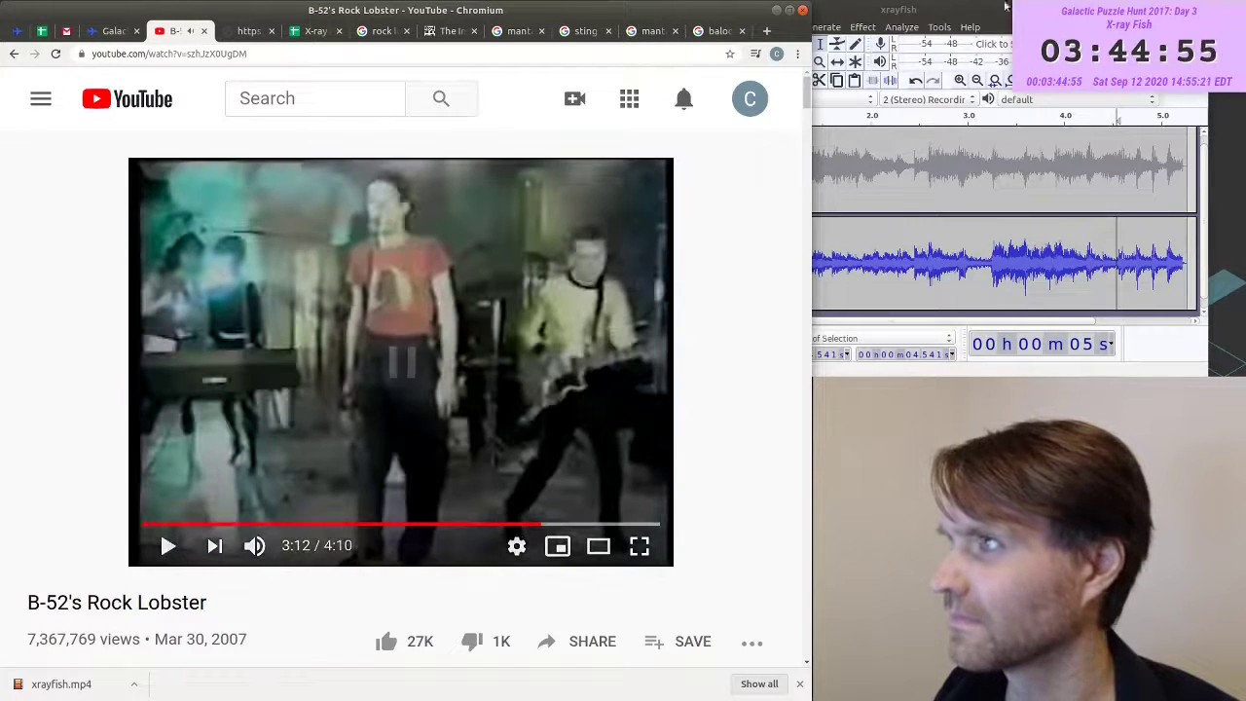
click(993, 8)
key(space)
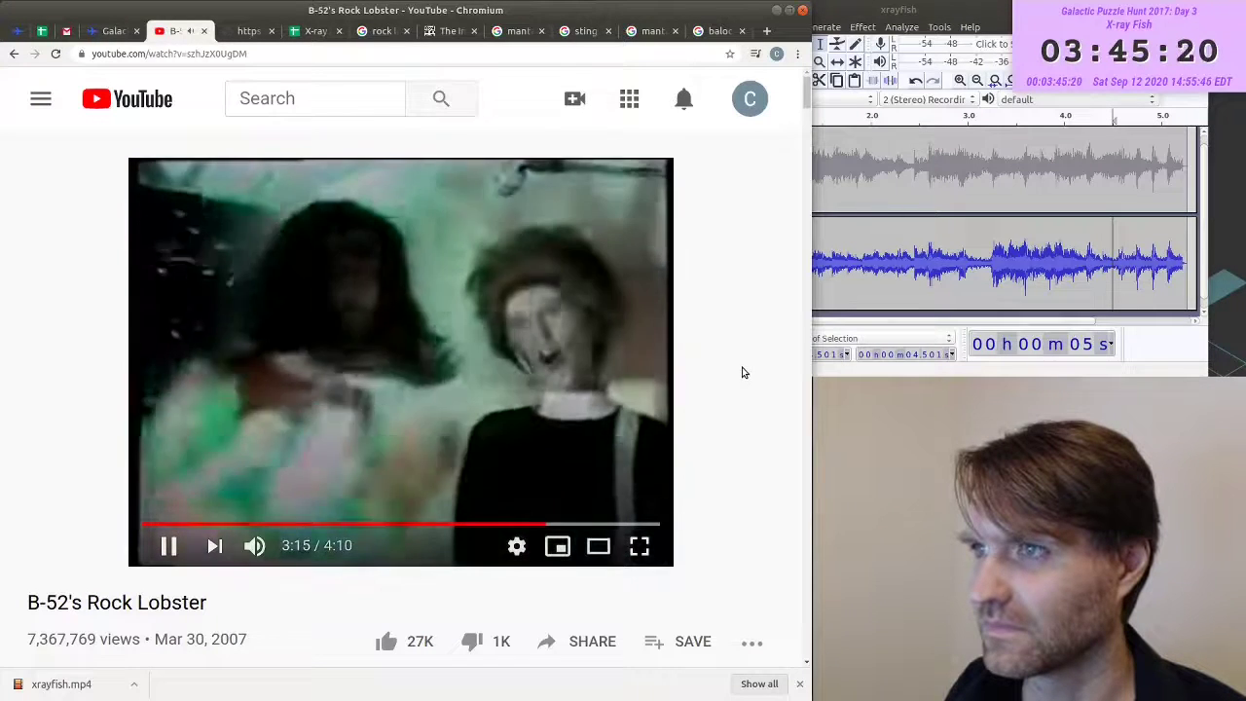
key(space)
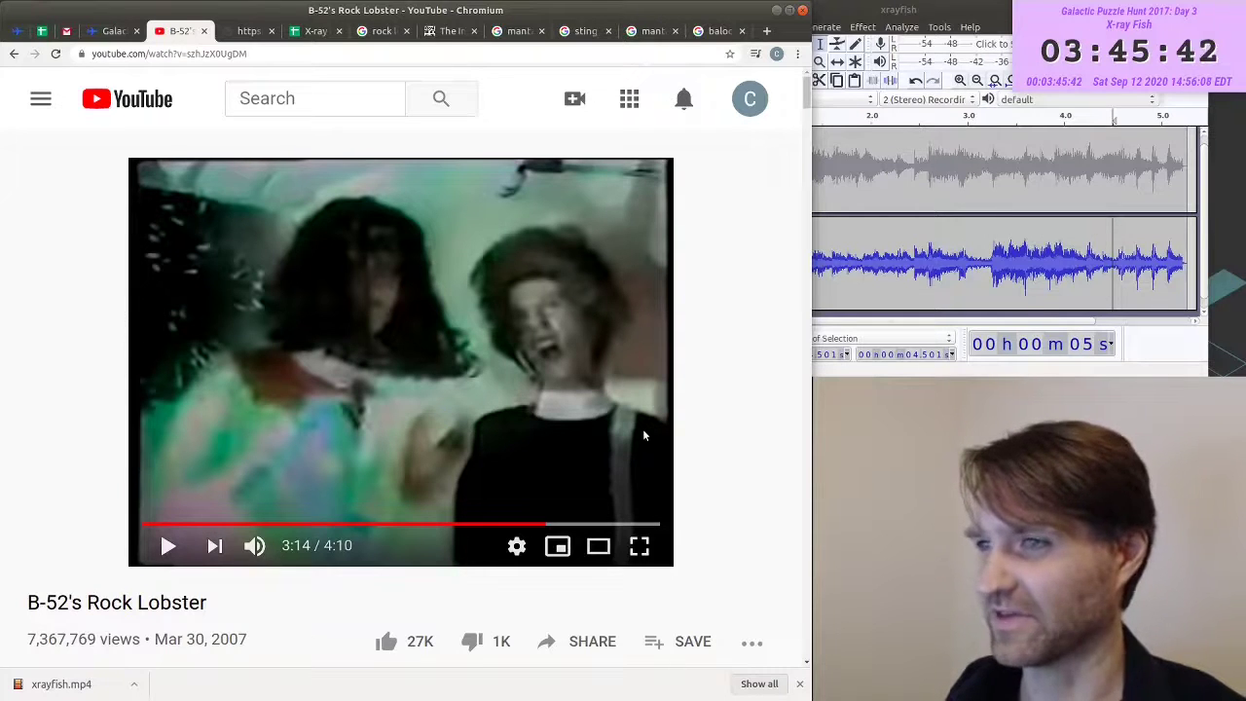
- Play Rock Lobster from about 3:13 and compare it with the clip's left channel from 0.033 s
click(542, 523)
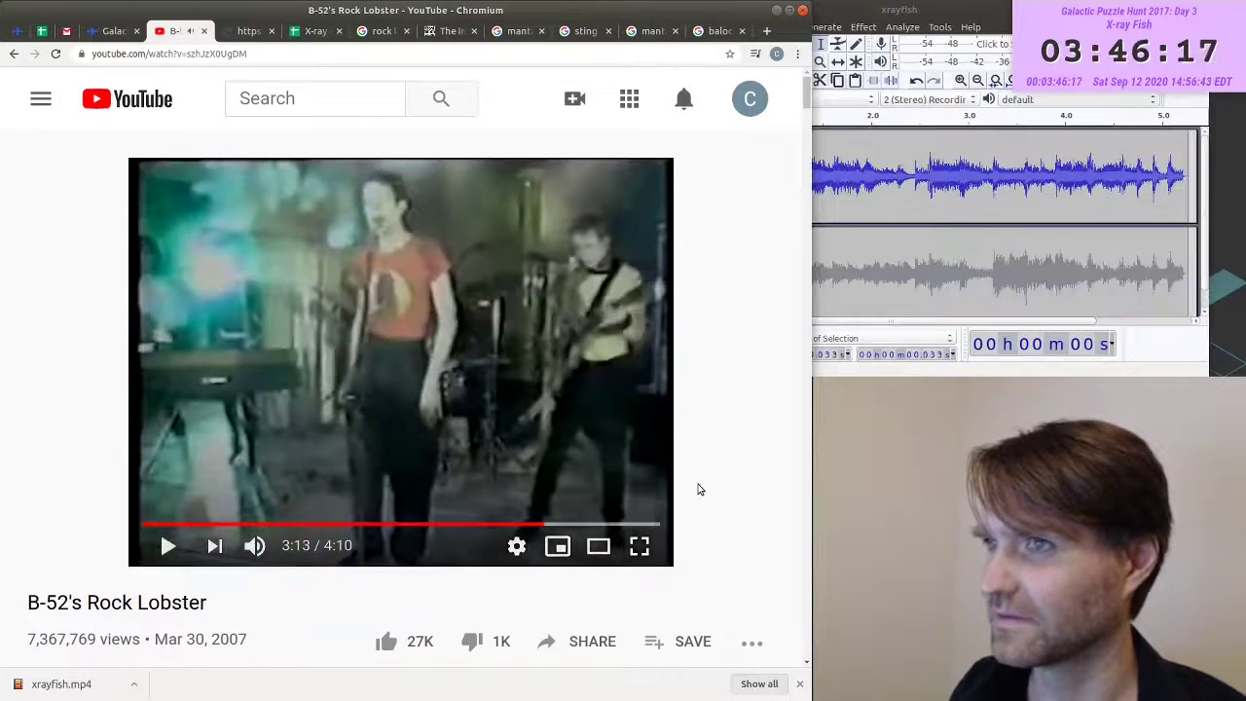
key(space)
key(space)
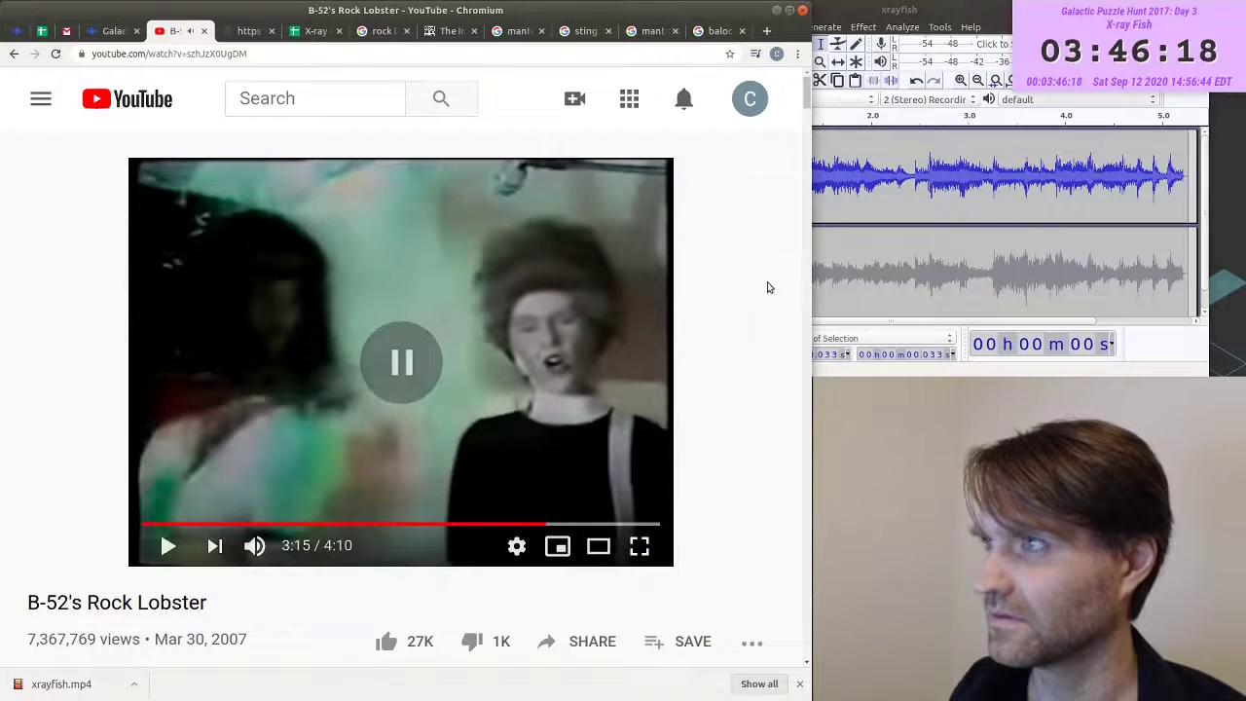
click(890, 7)
key(space)
key(space)
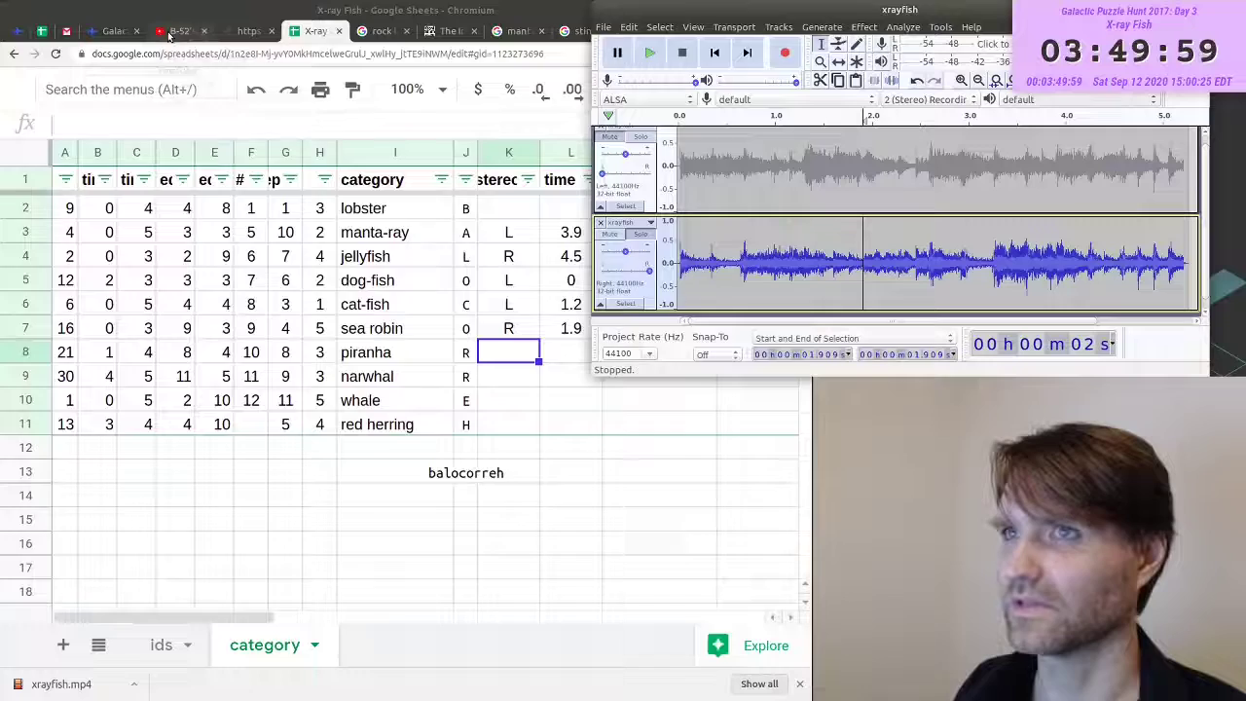
- Play Rock Lobster from 3:21 to compare it with the clip's right channel at 1.909 s
click(170, 30)
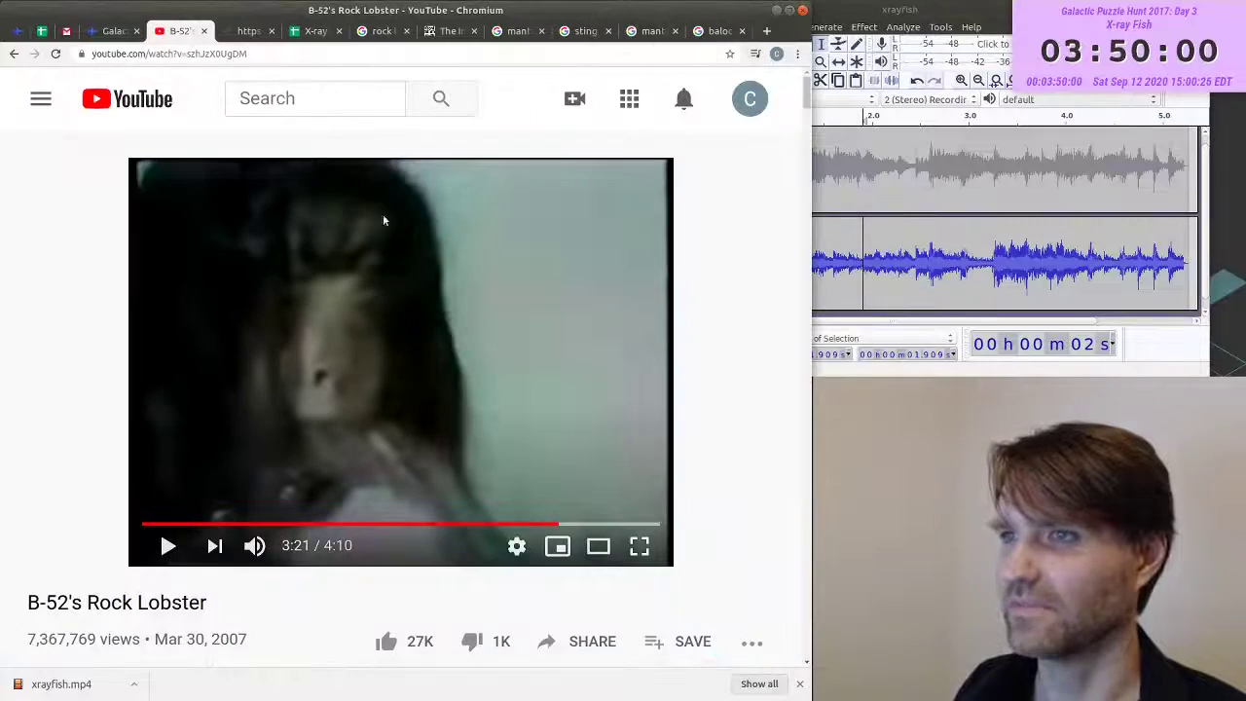
key(space)
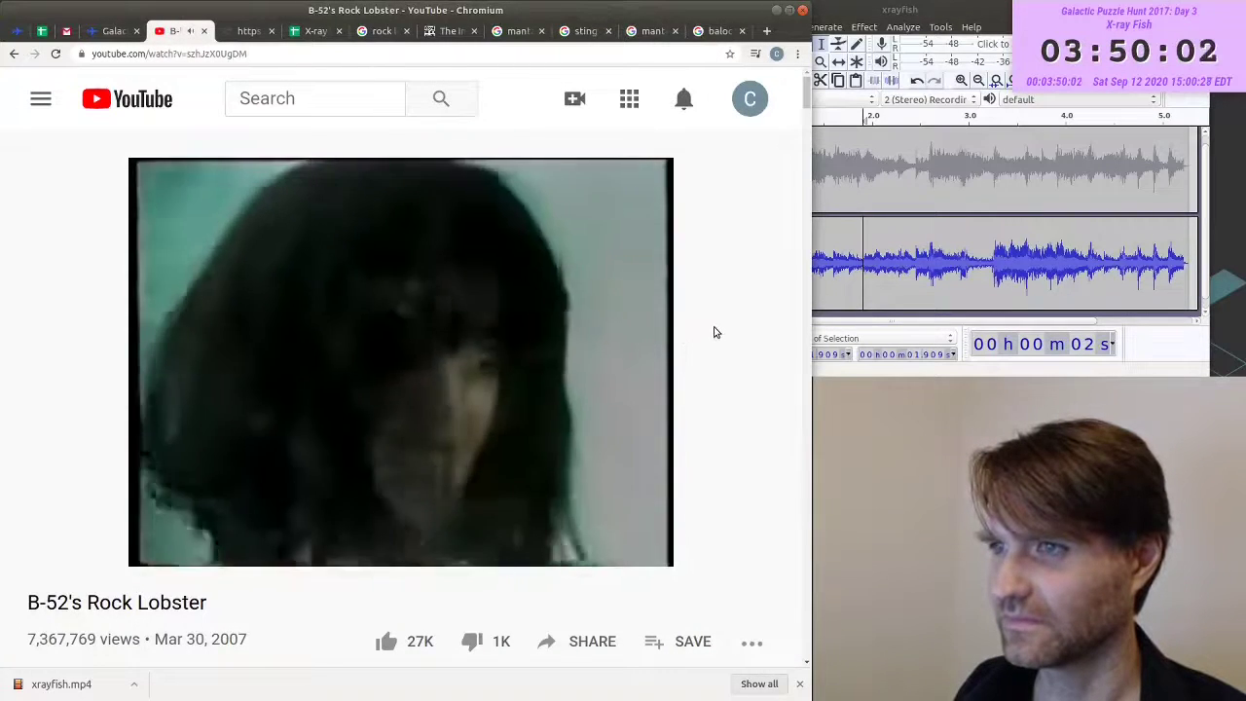
key(space)
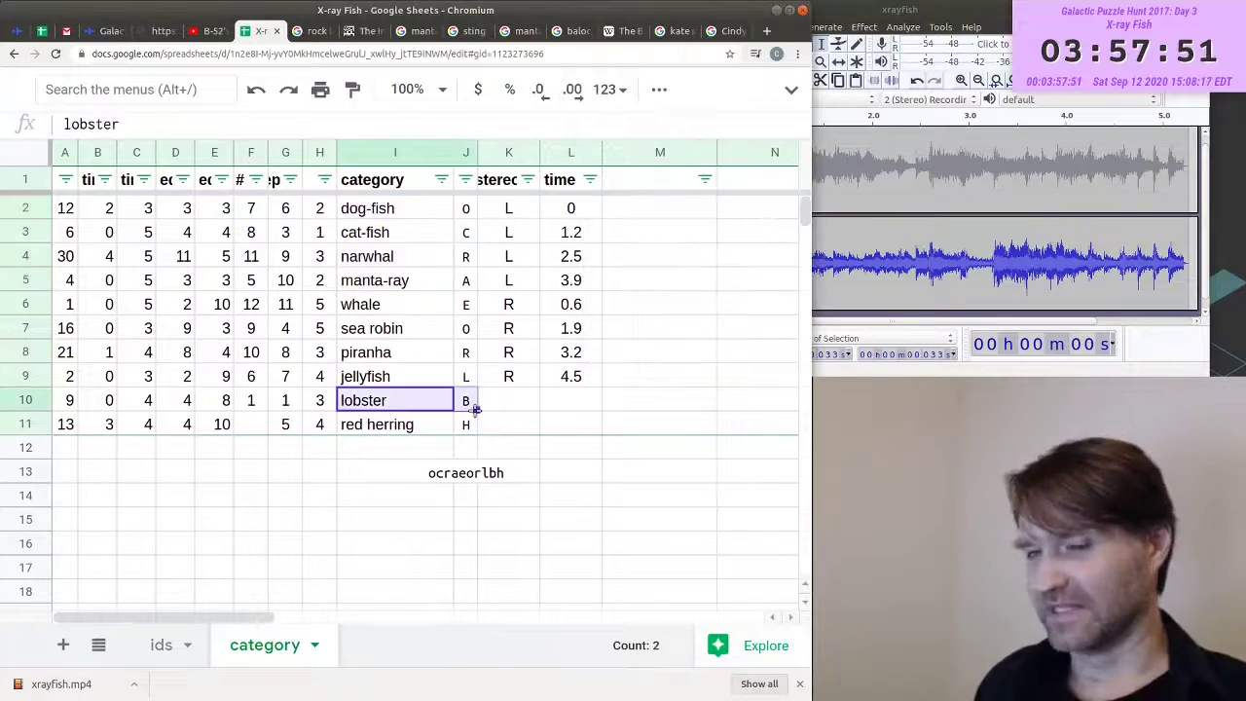
- Check the times, stereo channels, category names and extracted letters in the dog-fish through jellyfish rows of the category sheet
key(Down)
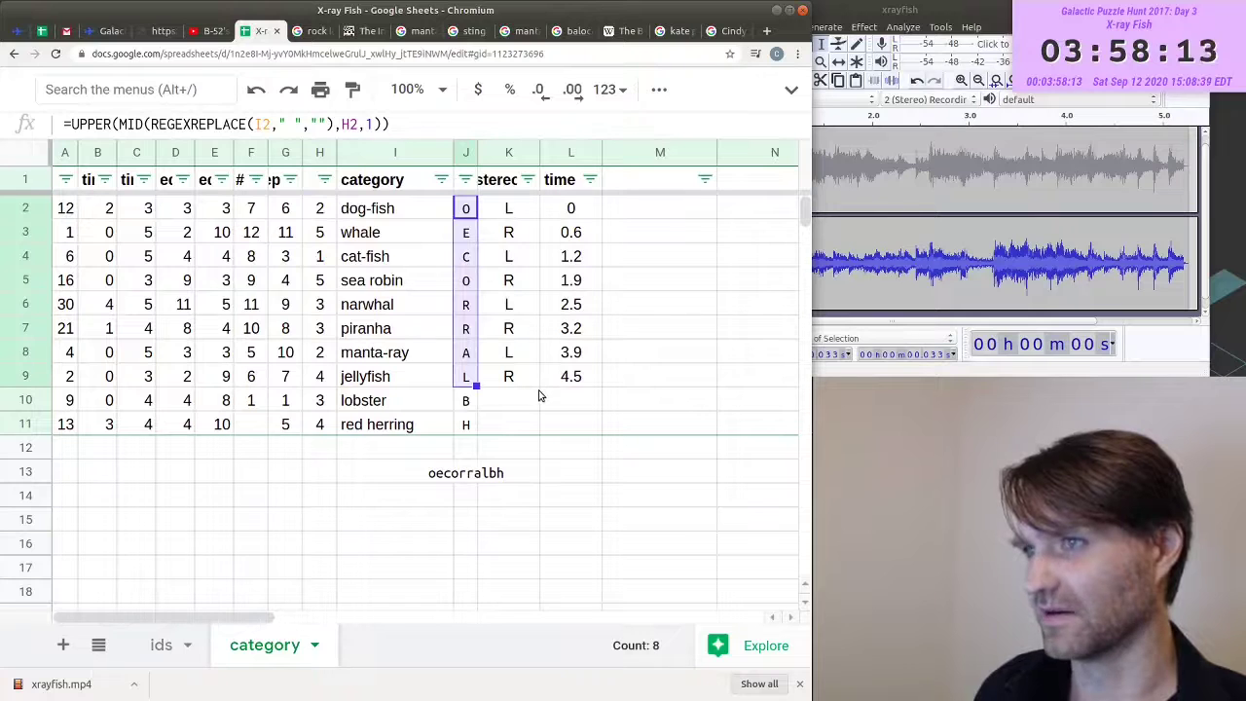
drag(580, 212, 591, 368)
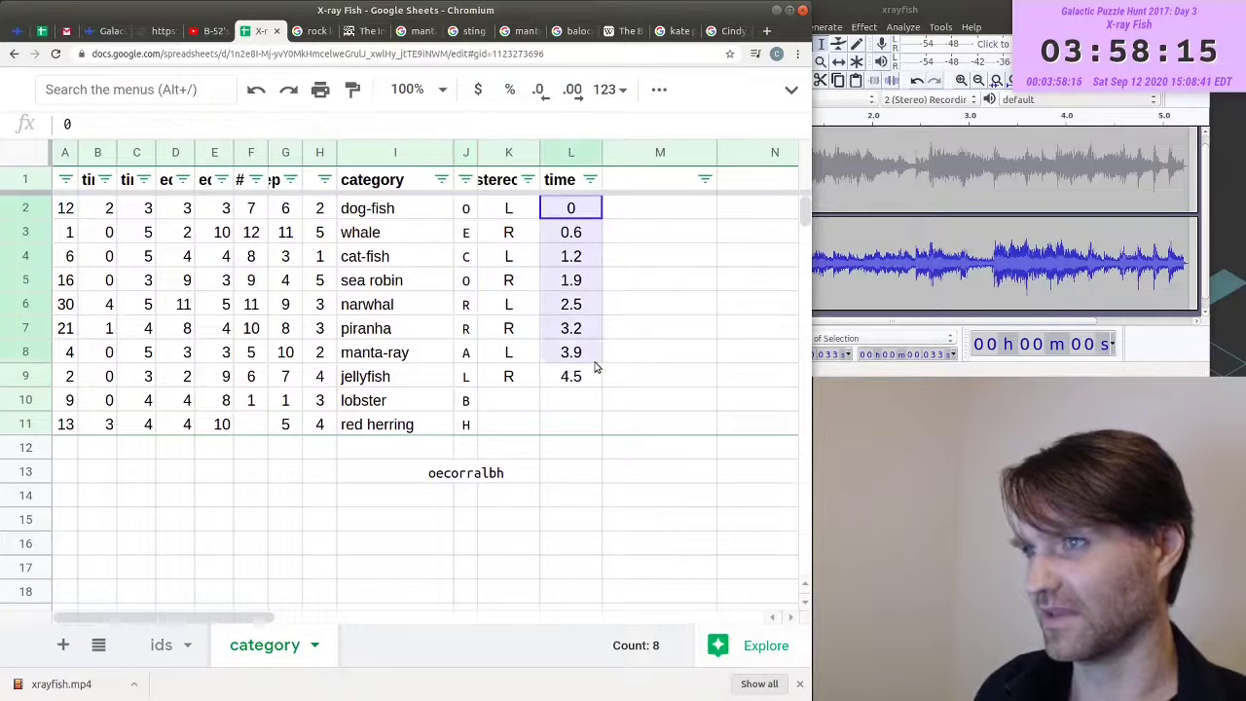
drag(508, 208, 526, 382)
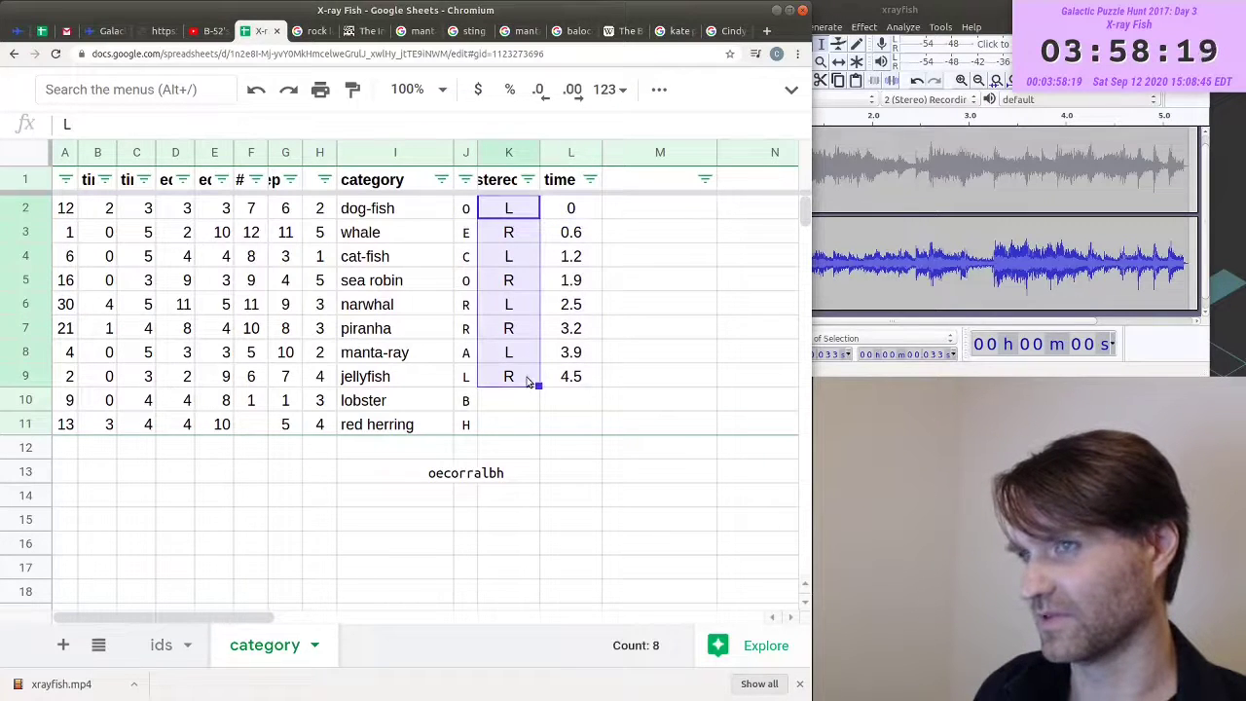
drag(394, 208, 394, 376)
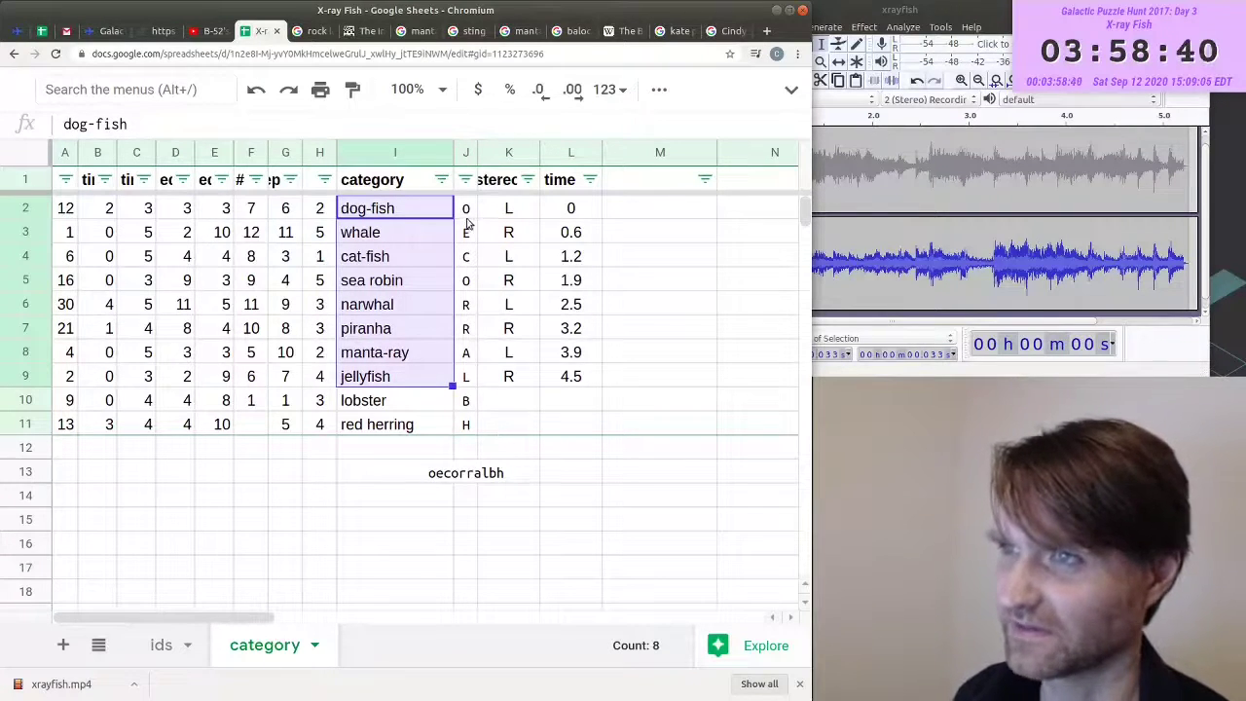
drag(465, 209, 466, 381)
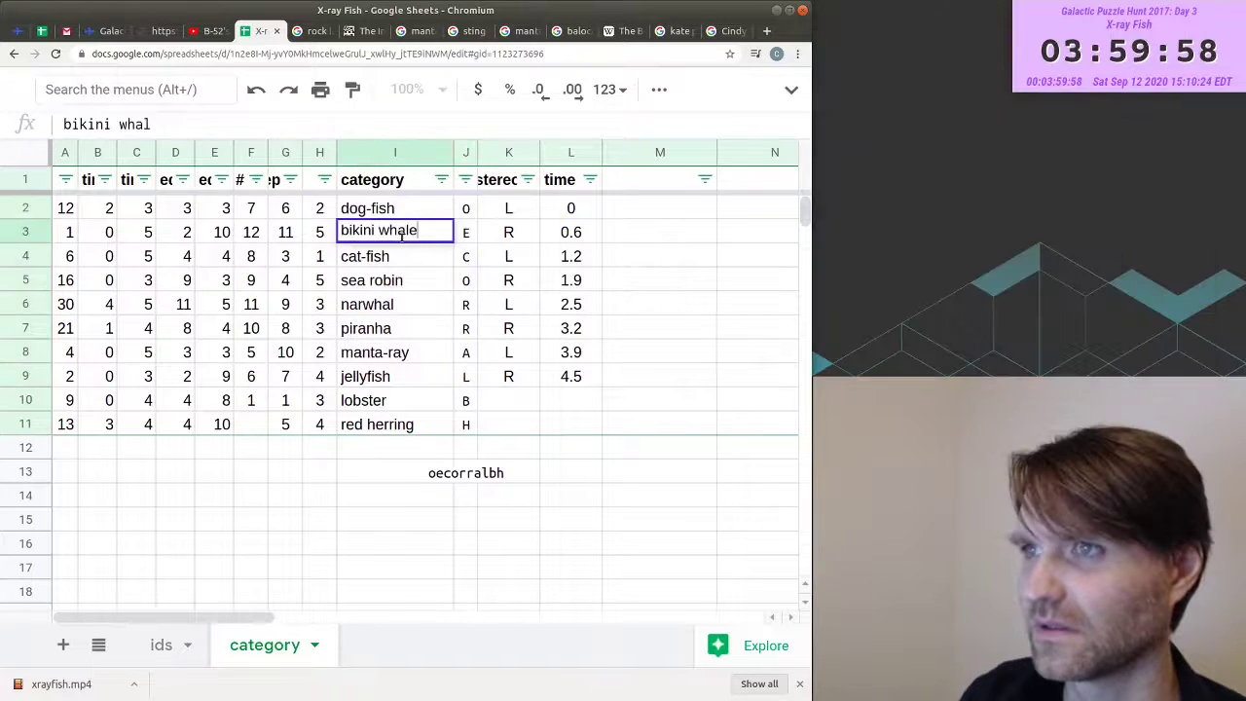
- Rename the whale category in row 3 as bikini whale
text(e)
key(Return)
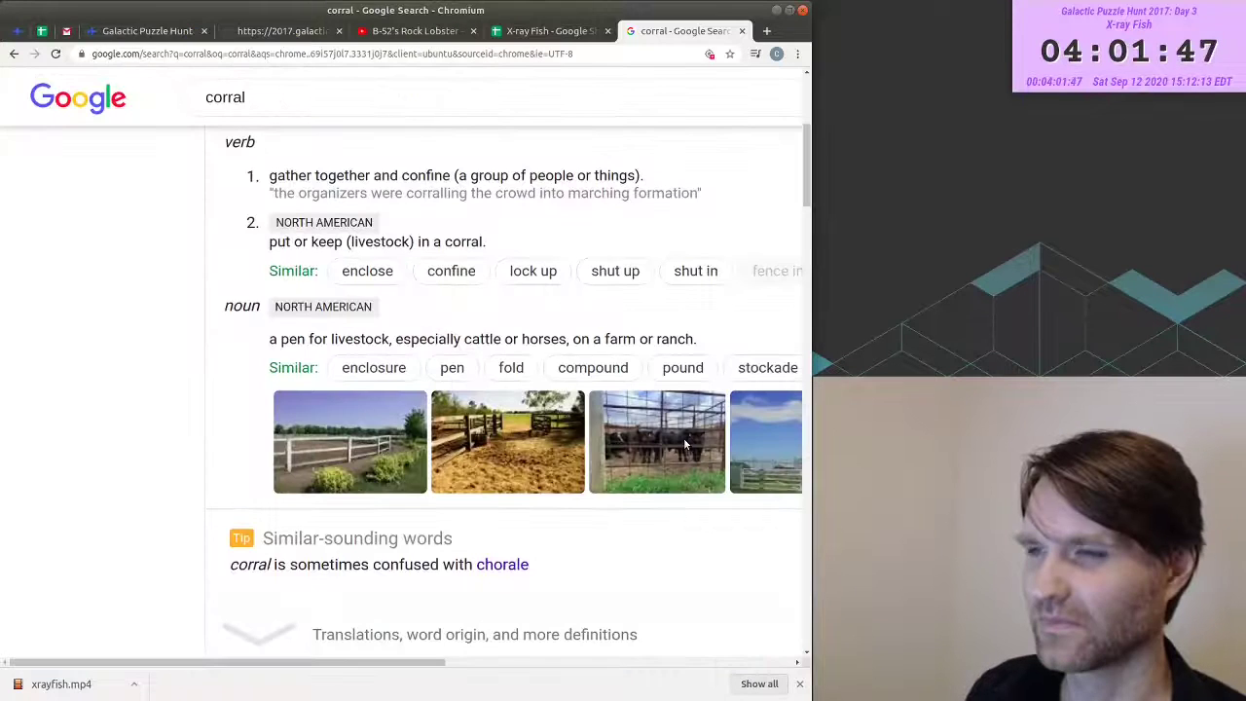
- Read the dictionary entry for corral in the search results and go back to the puzzle page
scroll(608, 468, up, 4)
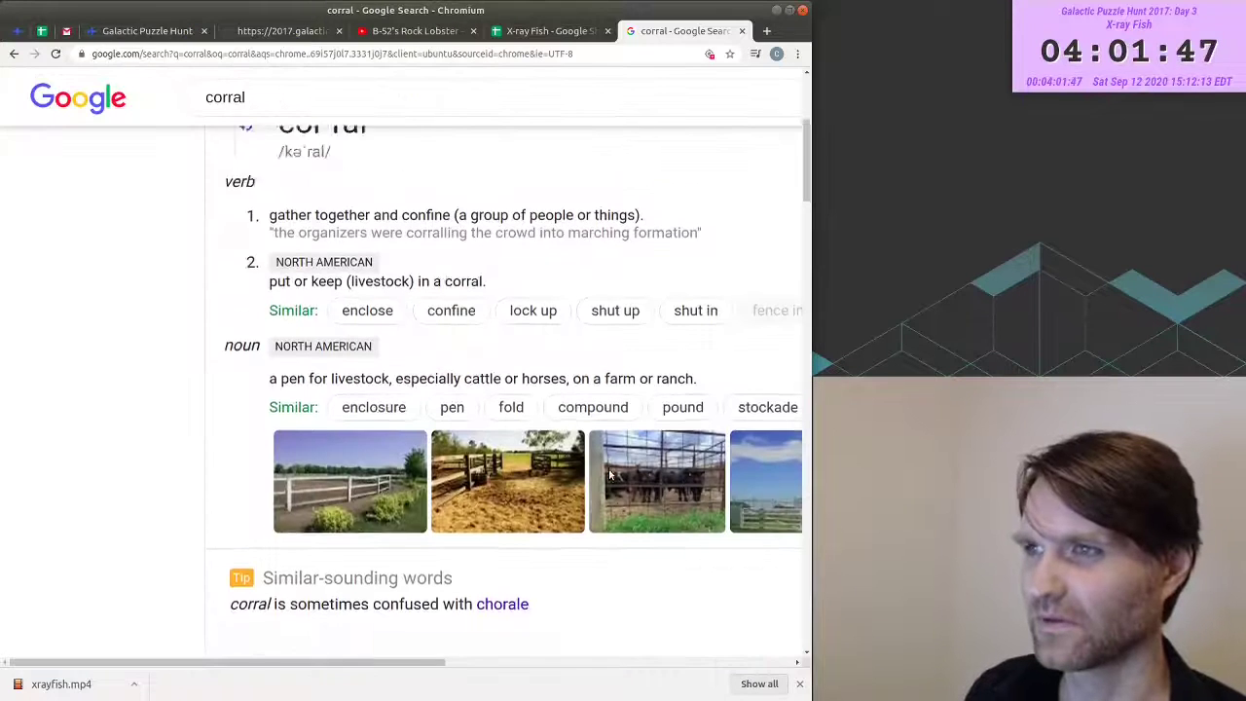
scroll(635, 429, down, 4)
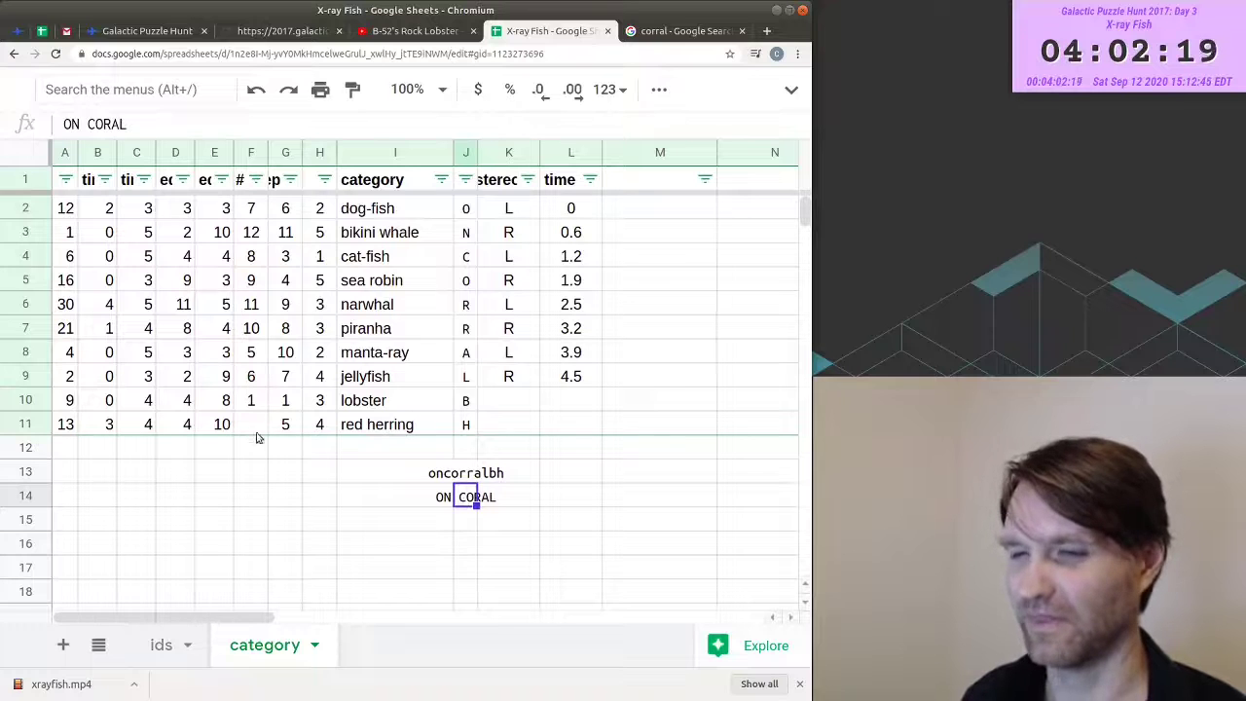
click(160, 32)
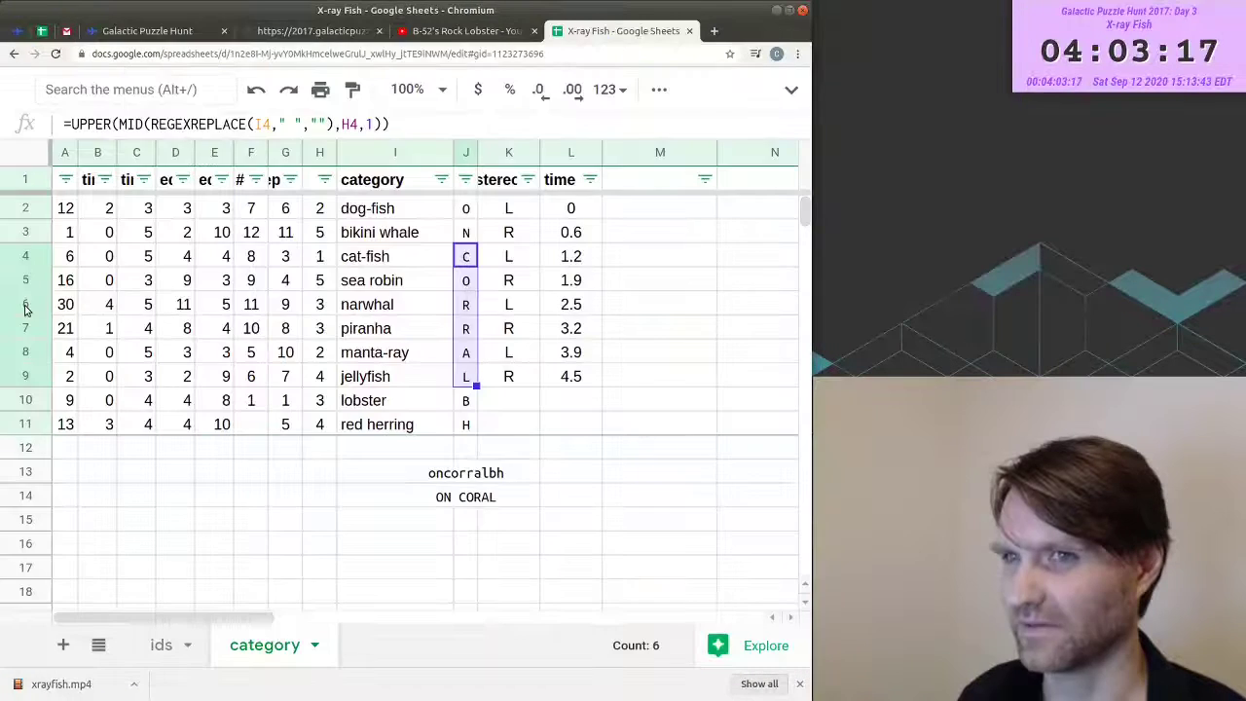
- Examine the narwhal and piranha rows in the category sheet and the puzzle's video clip
click(26, 308)
click(93, 328)
drag(27, 303, 26, 328)
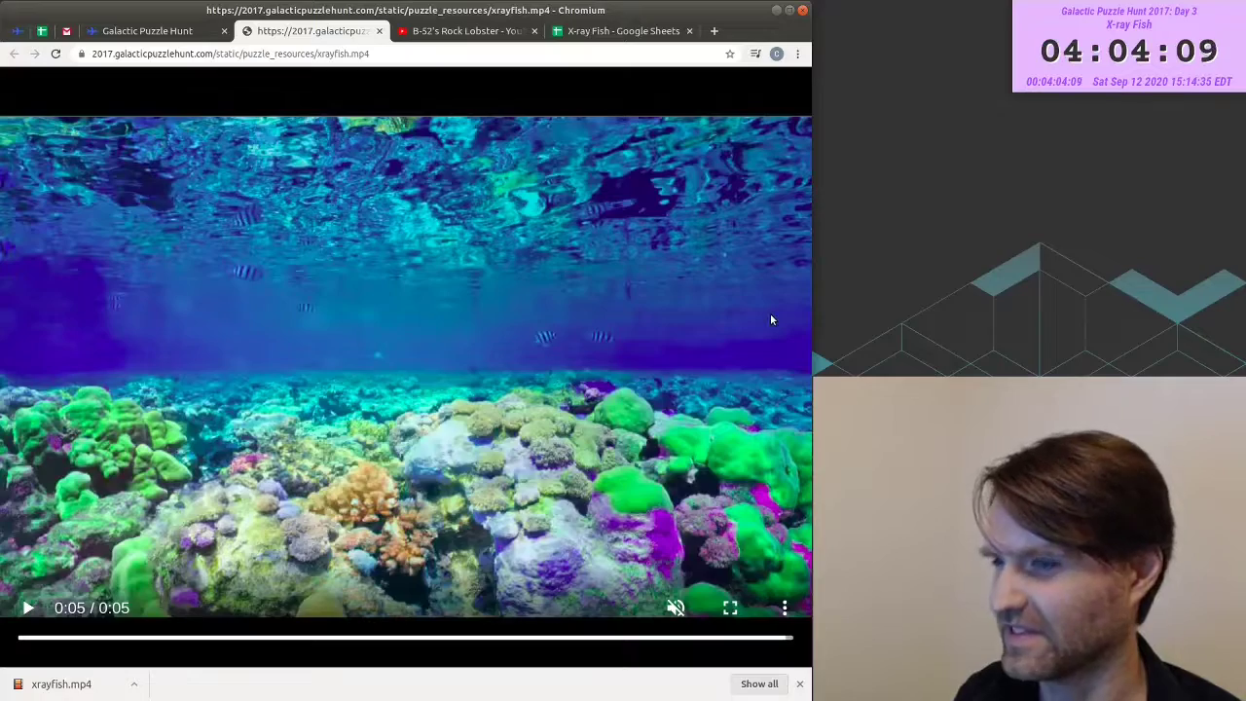
click(146, 545)
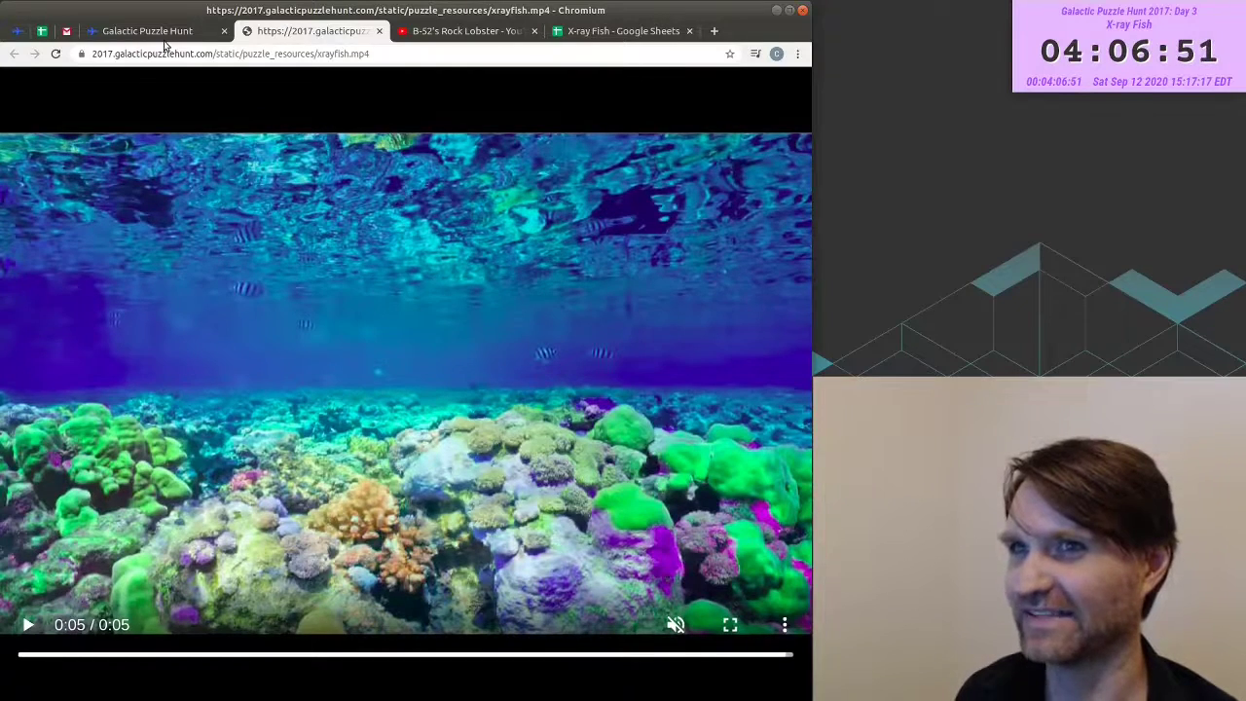
- Open the spoiler-free answer checker for X-ray Fish and submit ONCORRAL as the guess
click(136, 31)
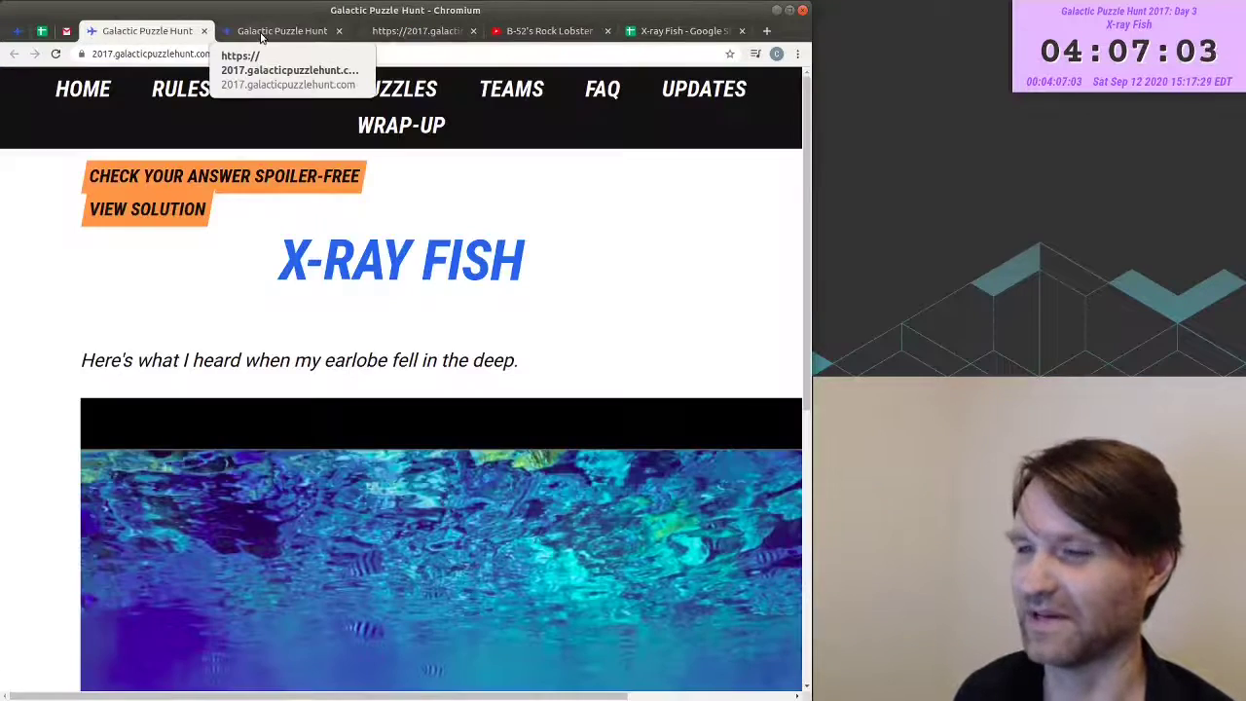
click(260, 33)
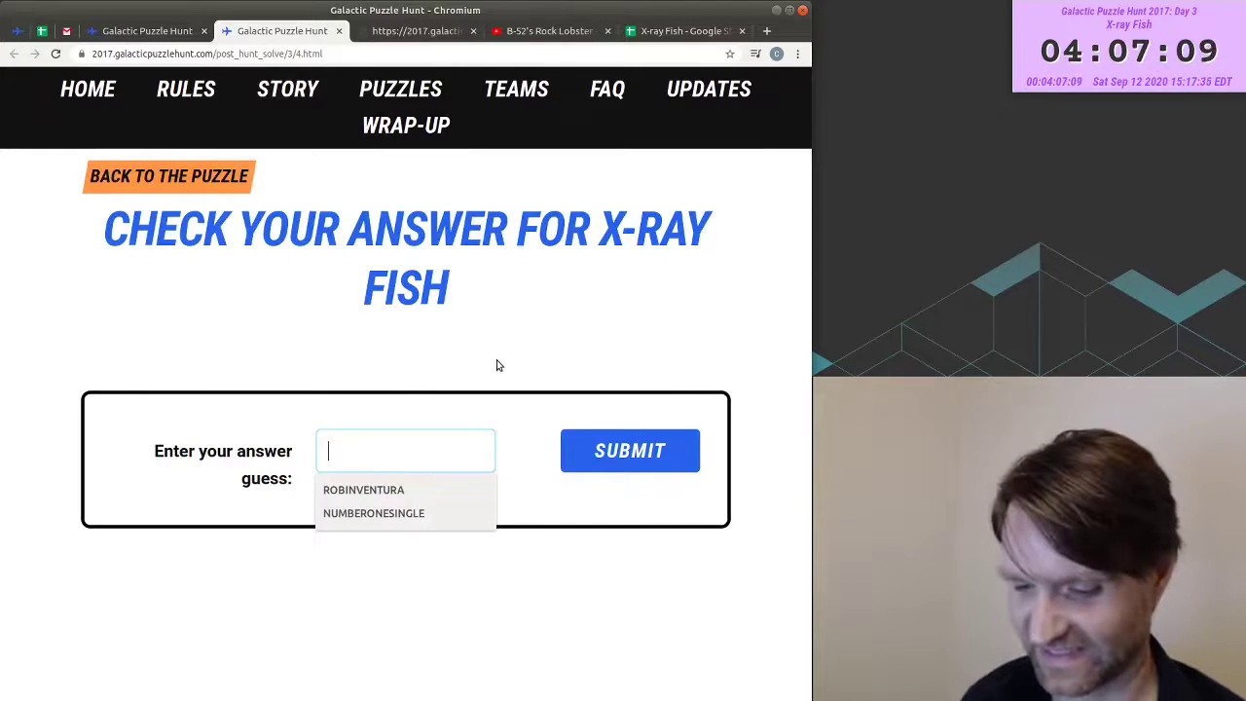
text(o)
key(BackSpace)
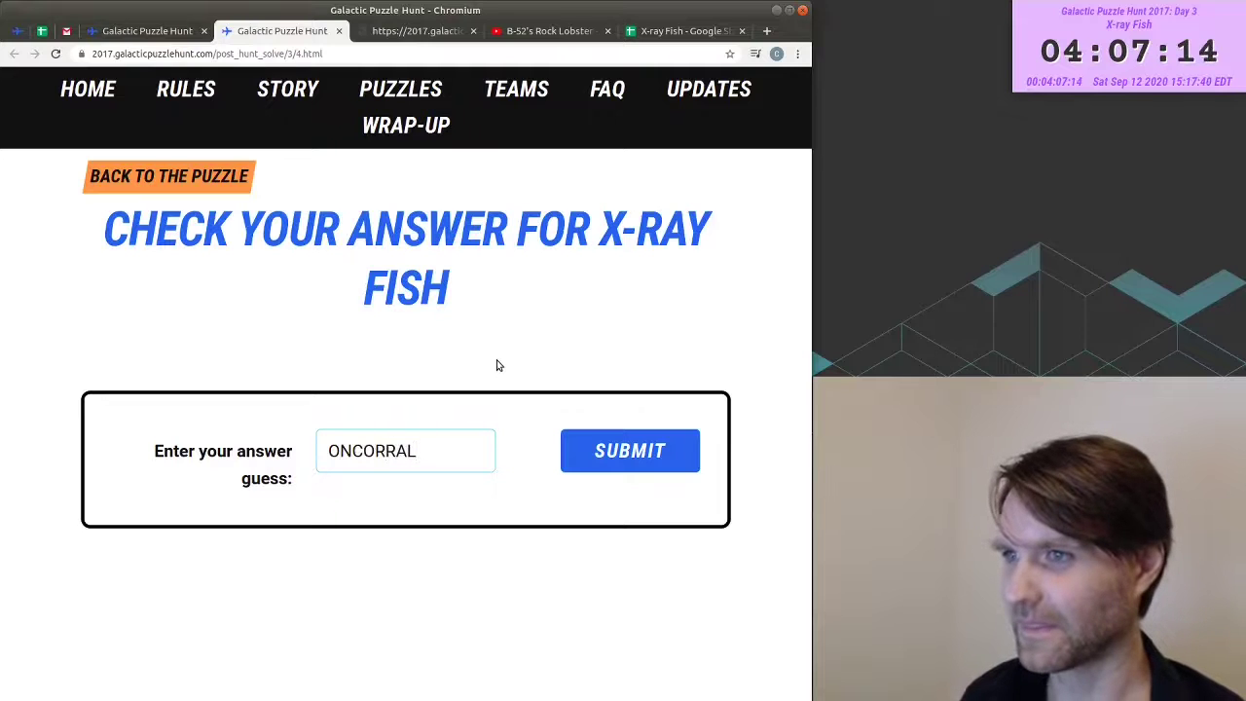
key(Return)
scroll(600, 384, down, 2)
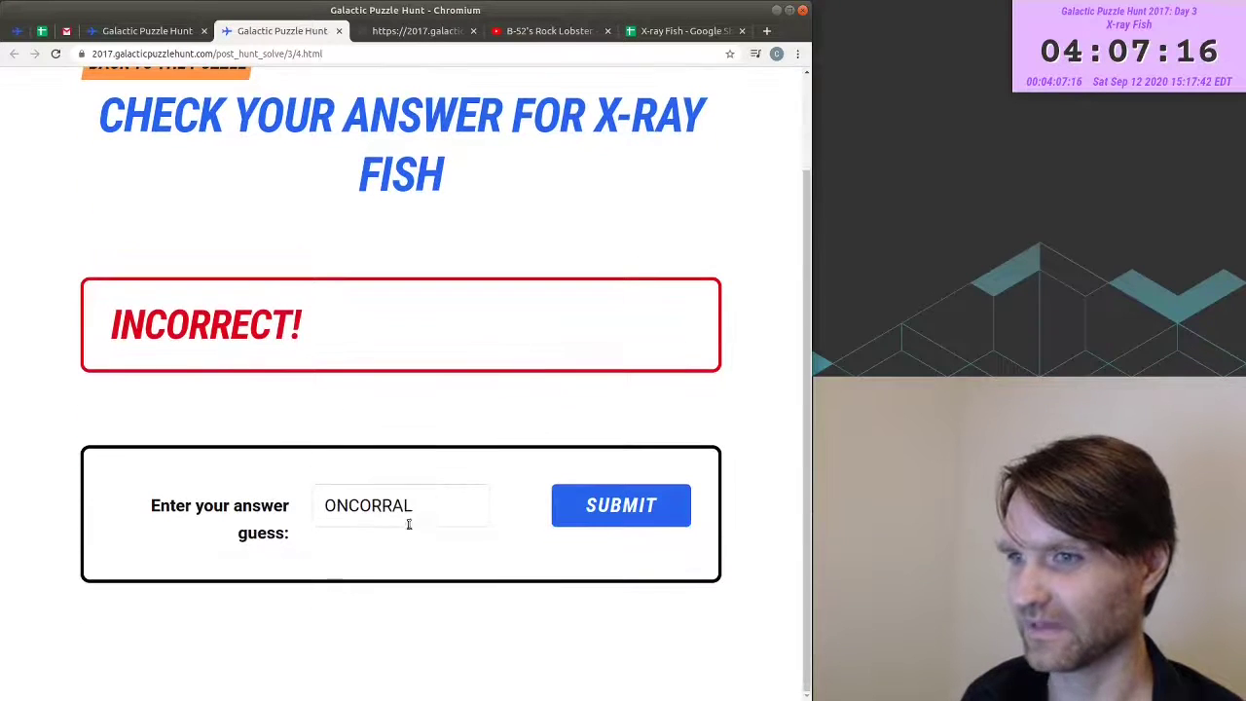
- Change the answer guess to ONCORAL and submit it
click(385, 505)
key(BackSpace)
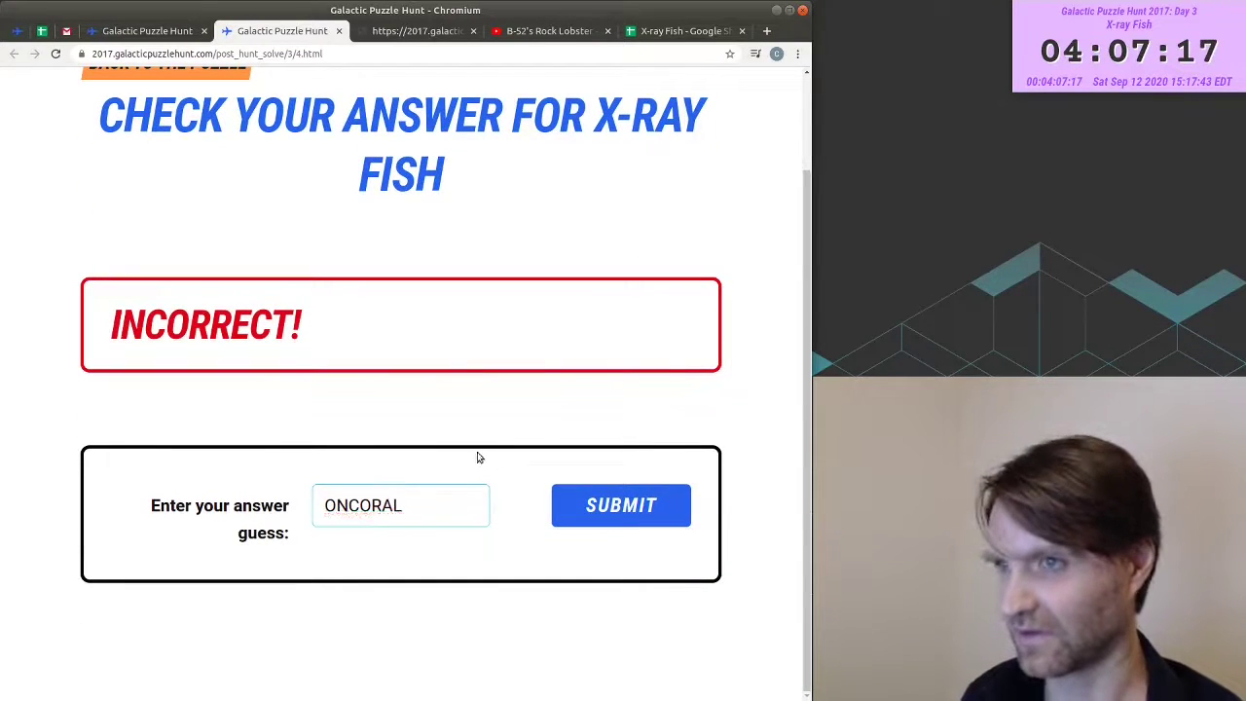
click(643, 504)
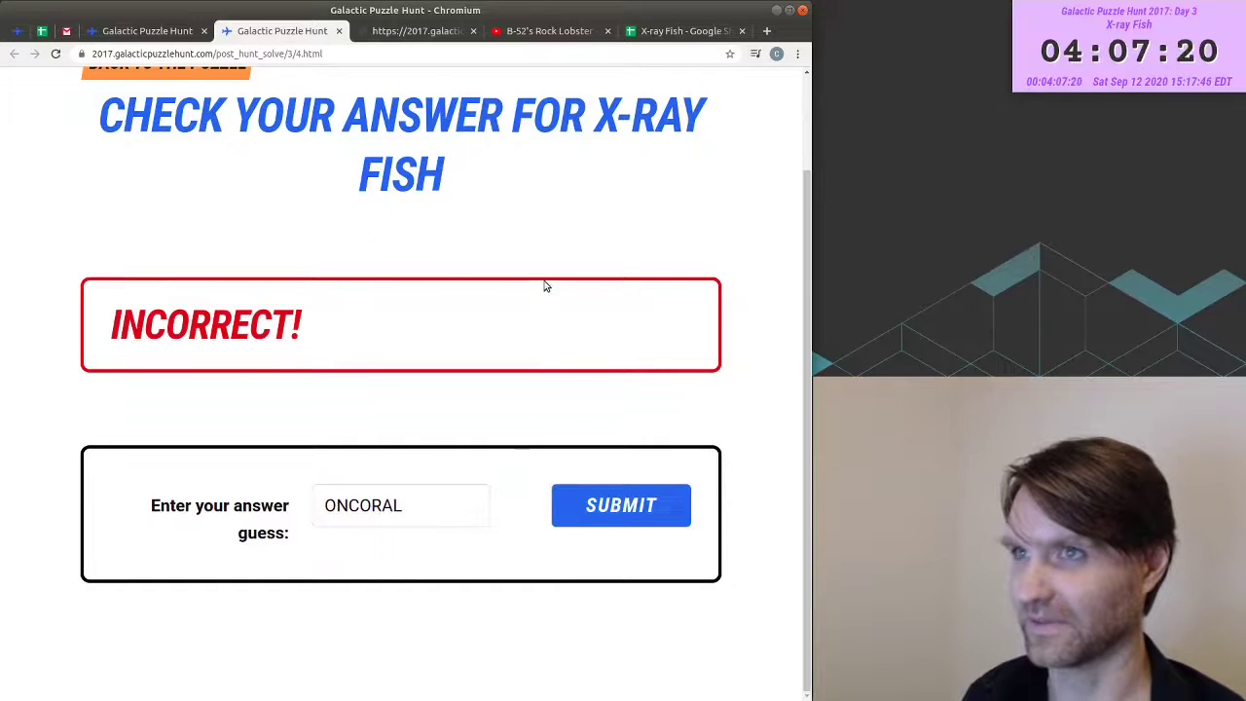
scroll(487, 267, up, 2)
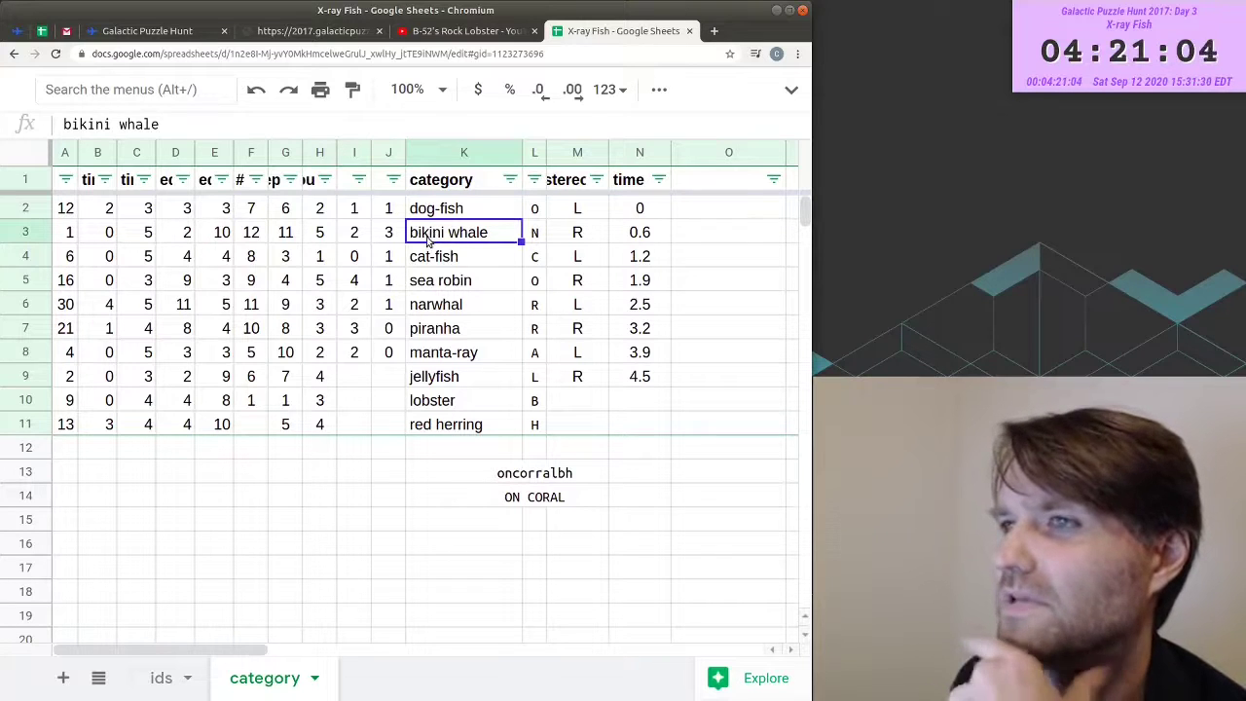
- Inspect the bikini whale's letter formula and the column H index that it uses
click(535, 233)
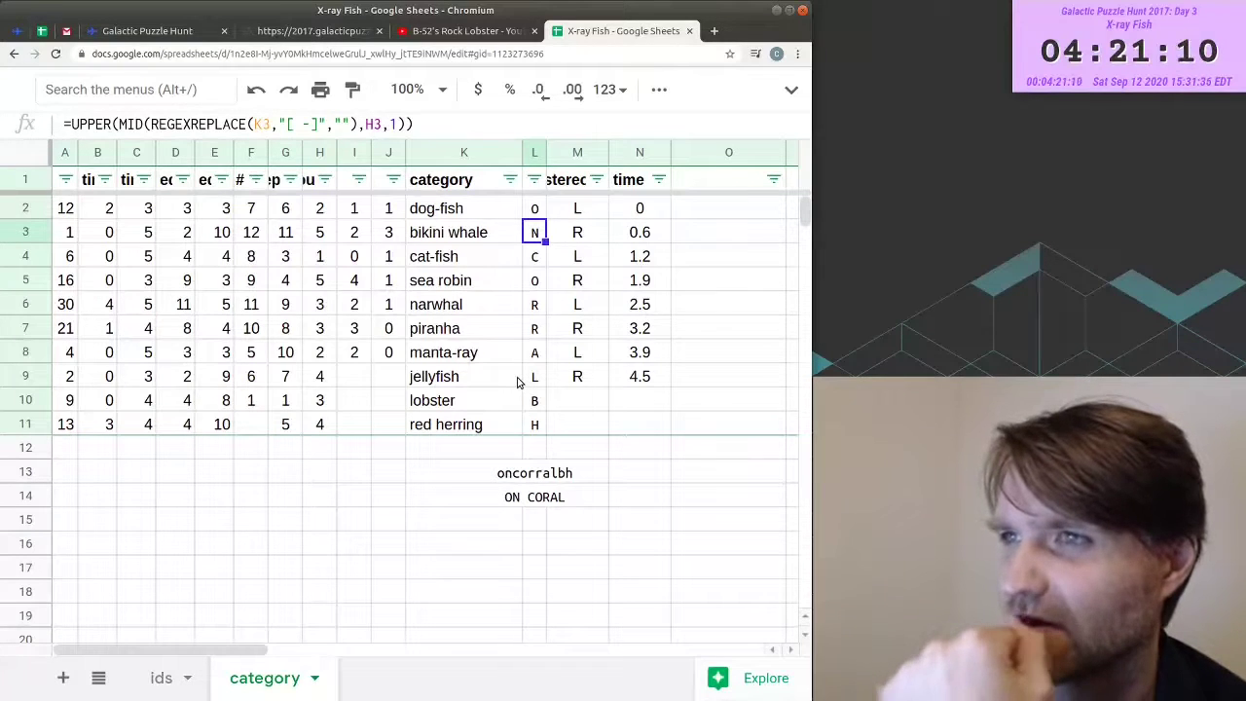
key(Left)
key(Left)
key(Left)
key(Left)
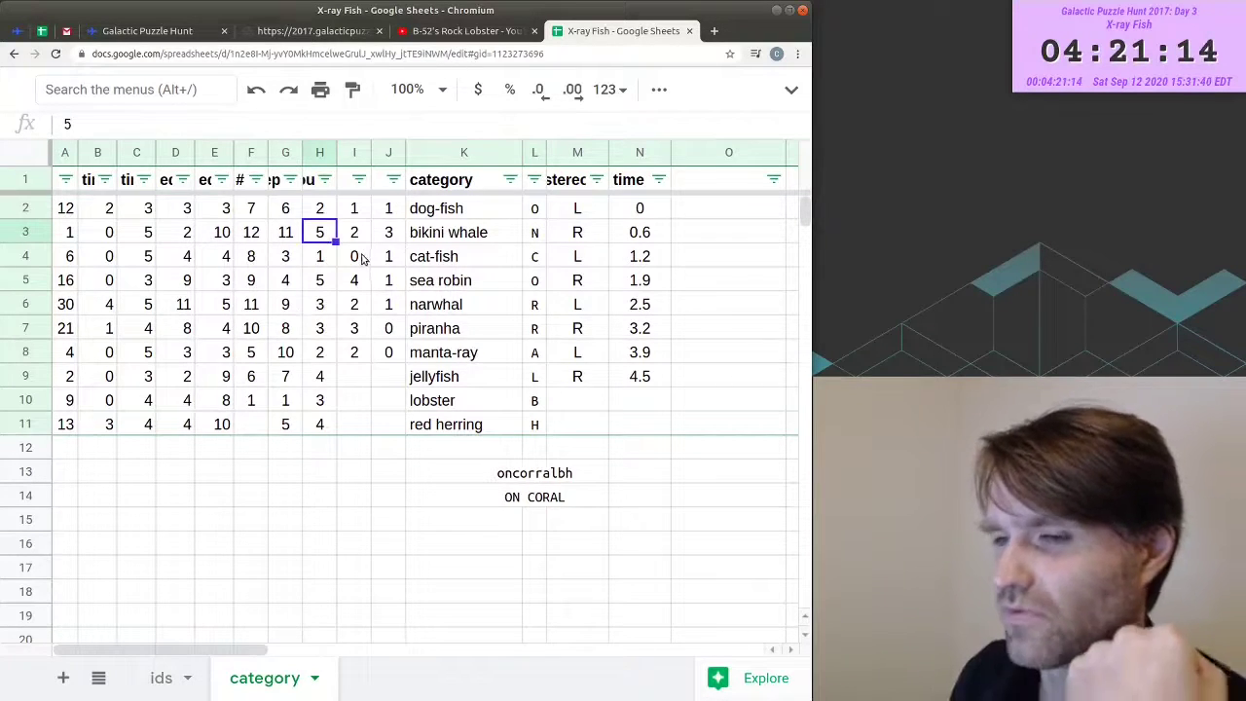
- Scrub the xrayfish.mp4 video around 0:01 to 0:02 to examine the bikini whale and the other creatures
click(310, 32)
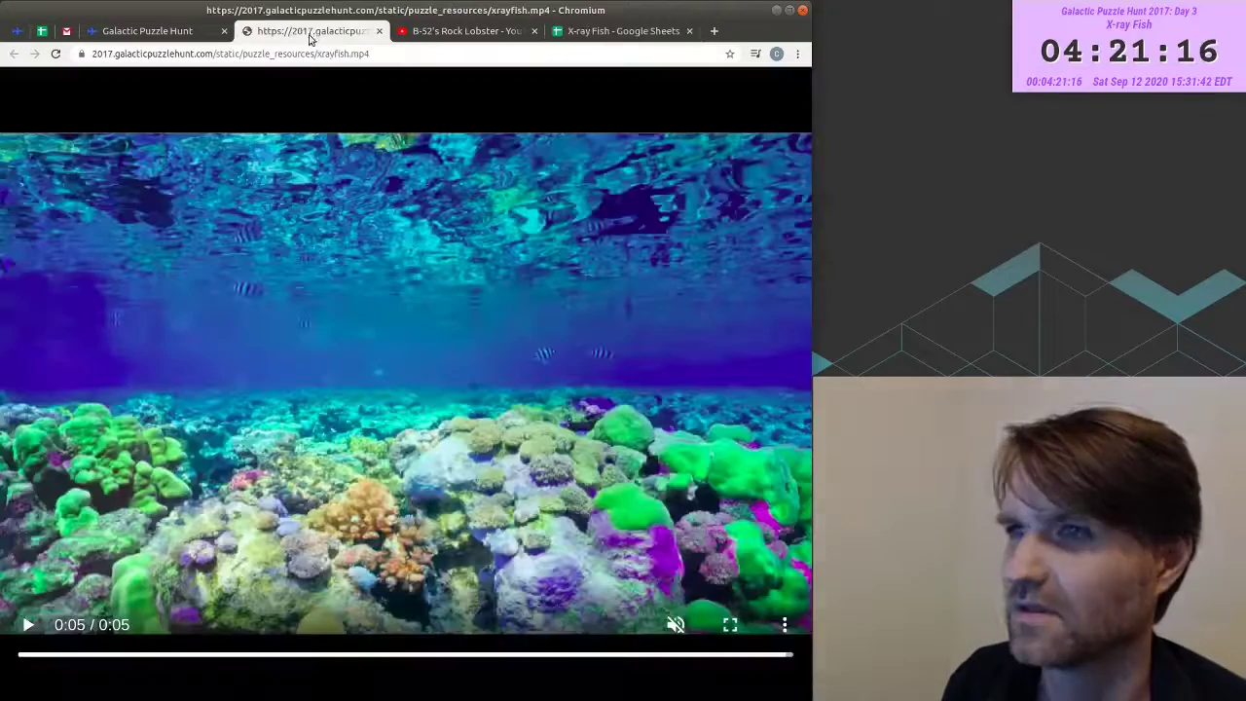
drag(785, 653, 395, 654)
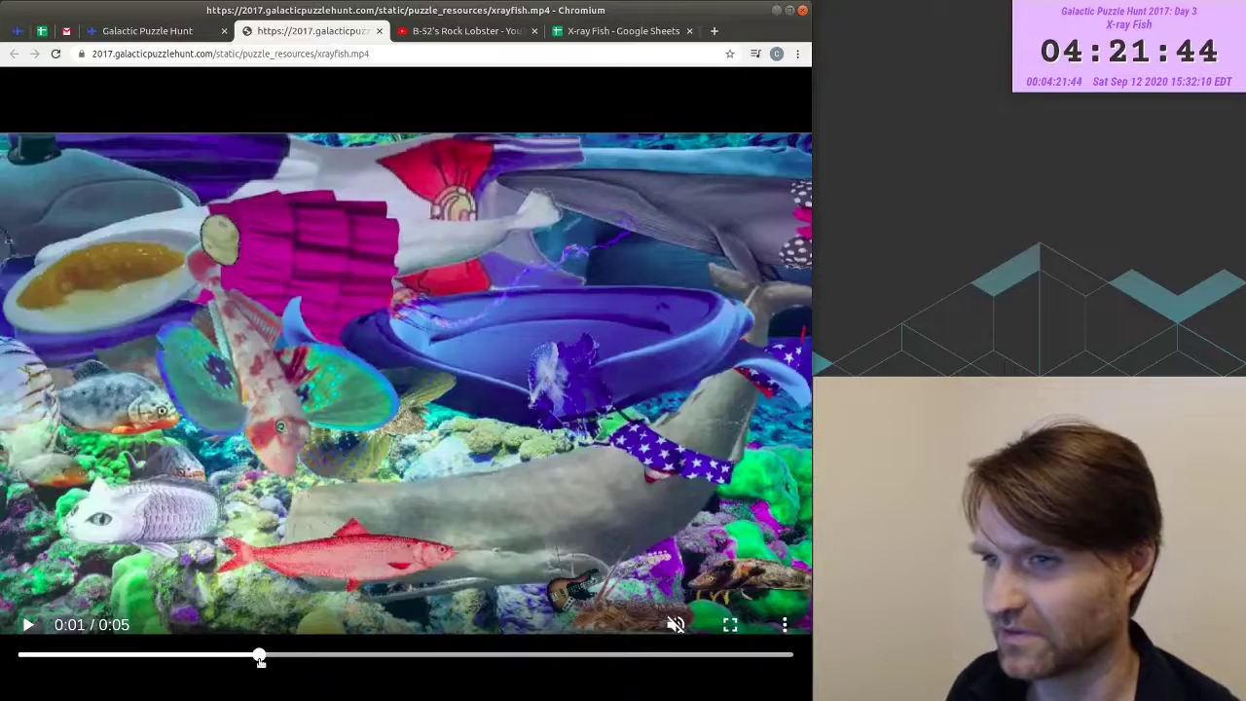
mouse_move(259, 655)
mouse_down()
mouse_move(334, 652)
mouse_move(247, 654)
mouse_move(278, 653)
mouse_up()
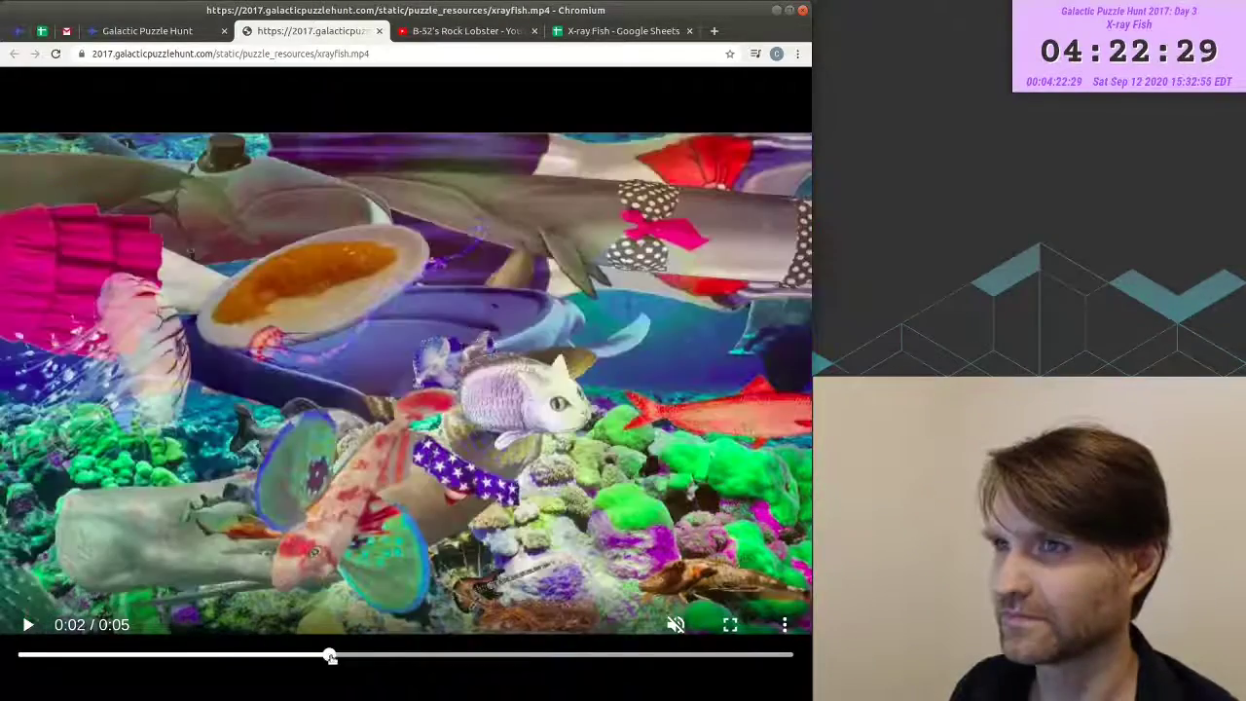
drag(328, 654, 437, 658)
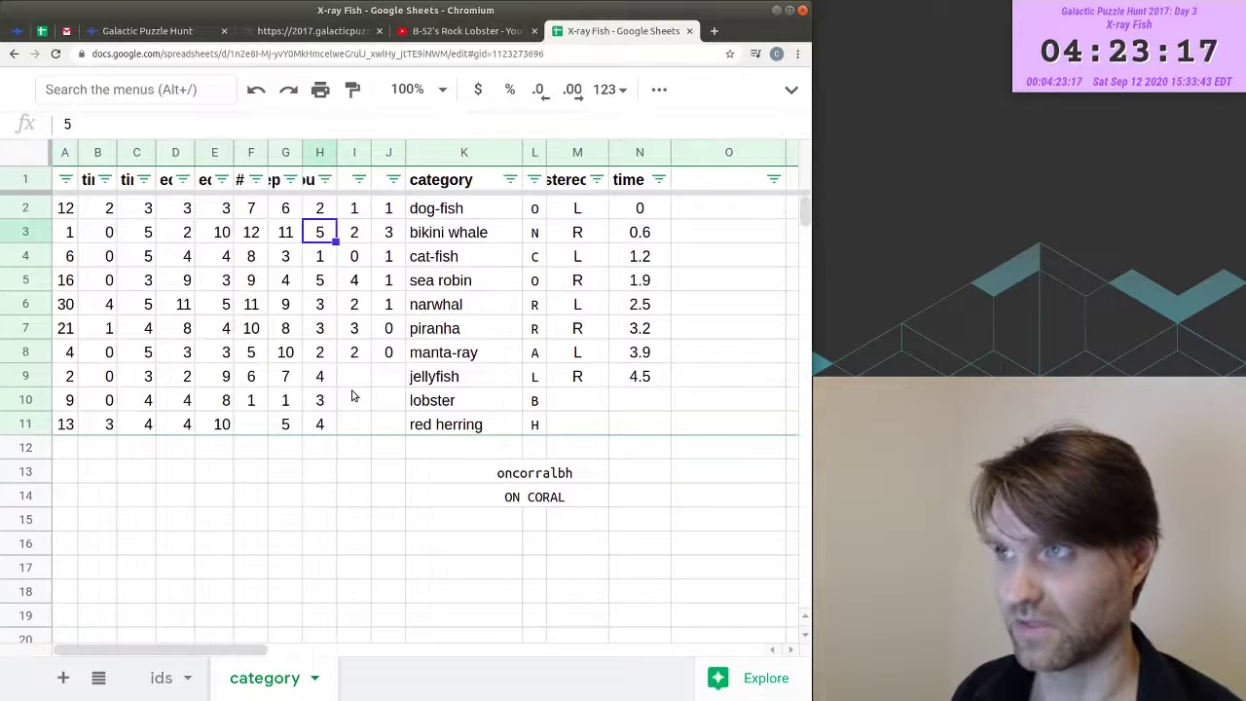
- Set the bikini whale's column H index to 3 and select the category names and letters from dog-fish through narwhal
text(3)
drag(534, 209, 467, 307)
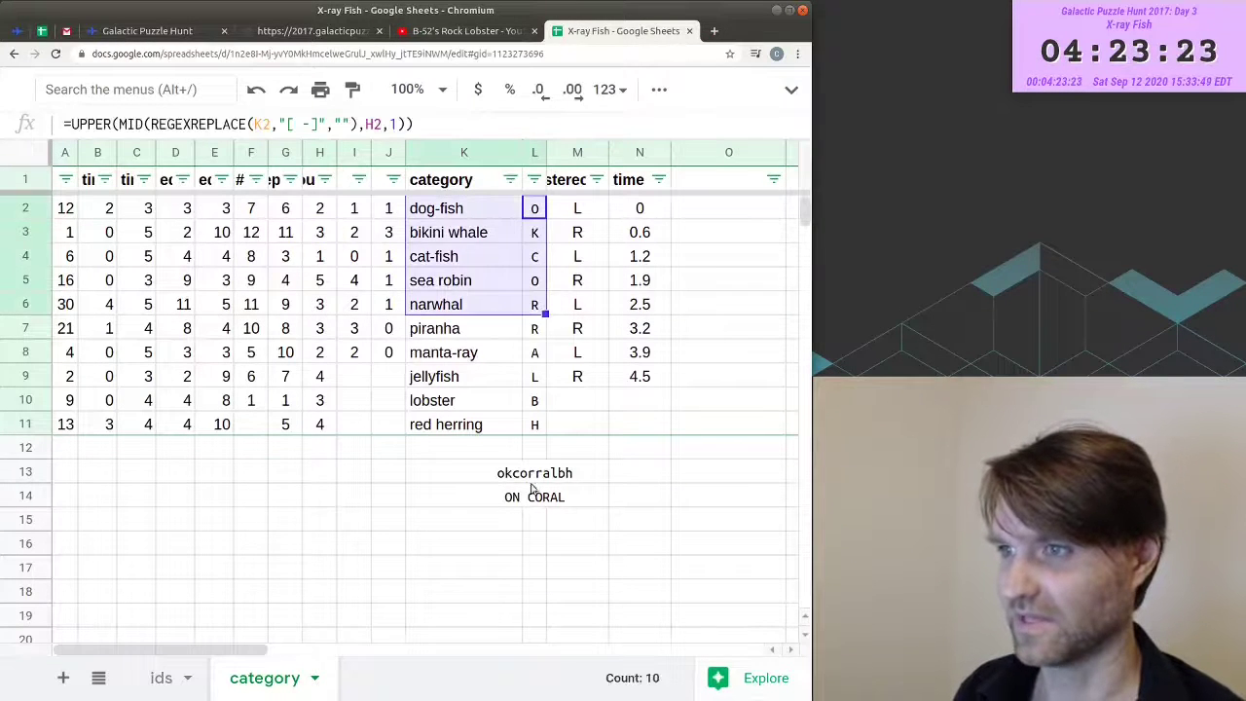
- Open the spoiler-free answer checker for X-ray Fish and submit OKCORRAL as the answer guess
click(543, 477)
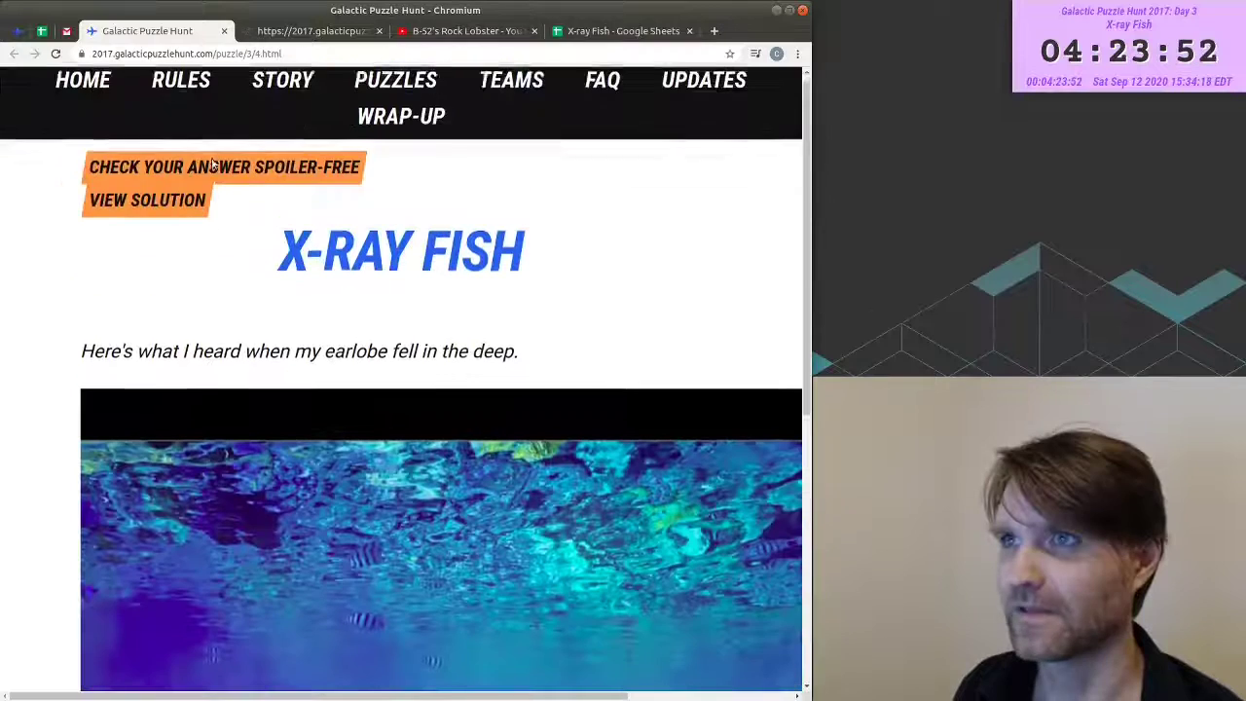
click(136, 177)
text(O)
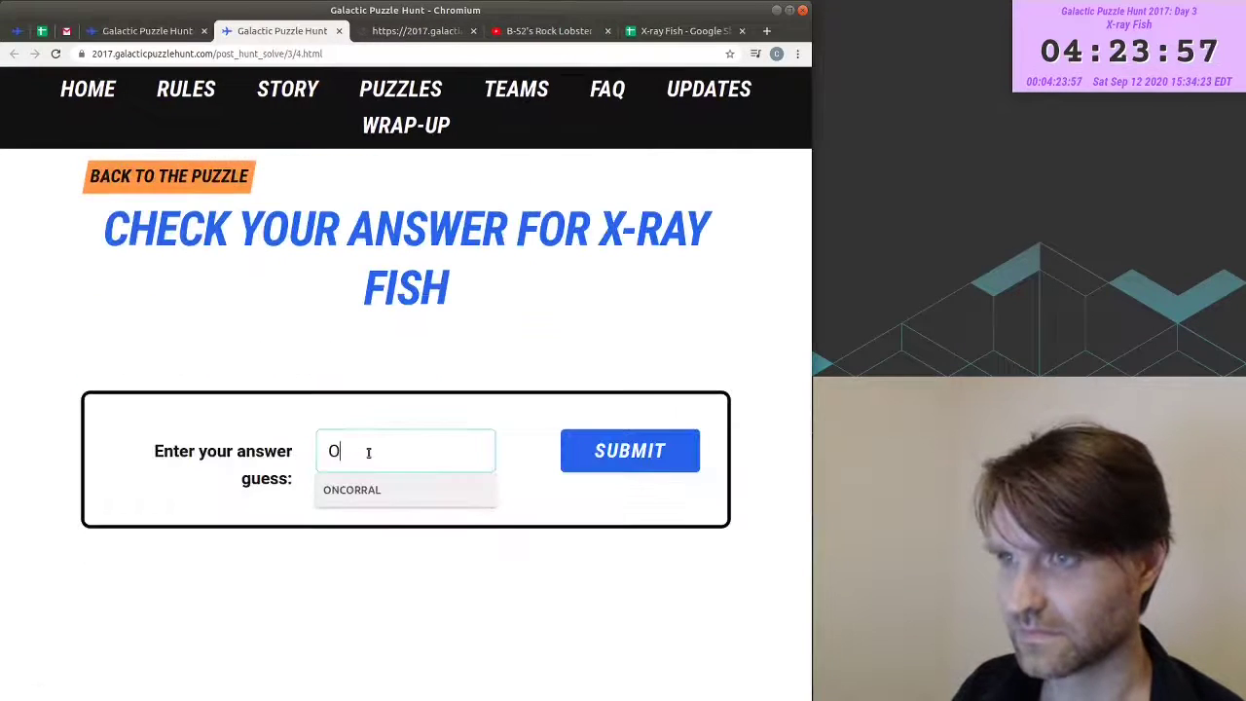
text(KCORRAL)
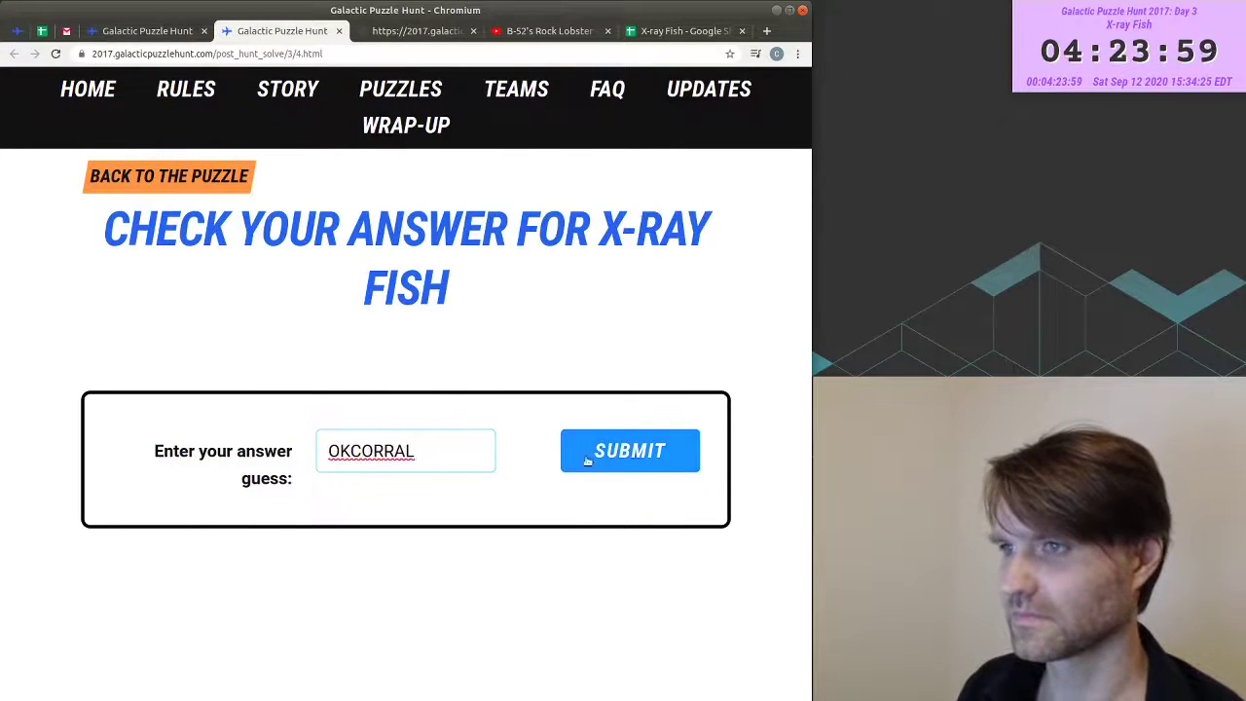
click(629, 465)
- Open the solution page from the X-ray Fish puzzle page in a separate tab and look it over
scroll(605, 380, down, 3)
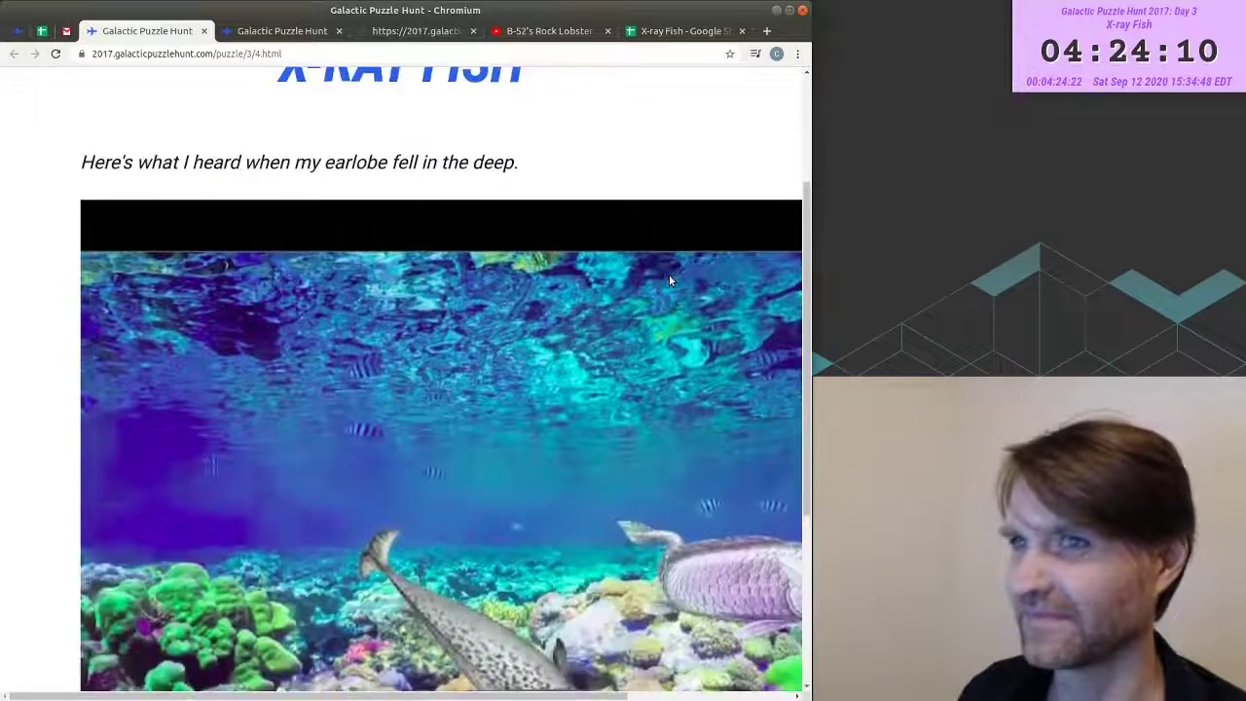
scroll(668, 274, up, 4)
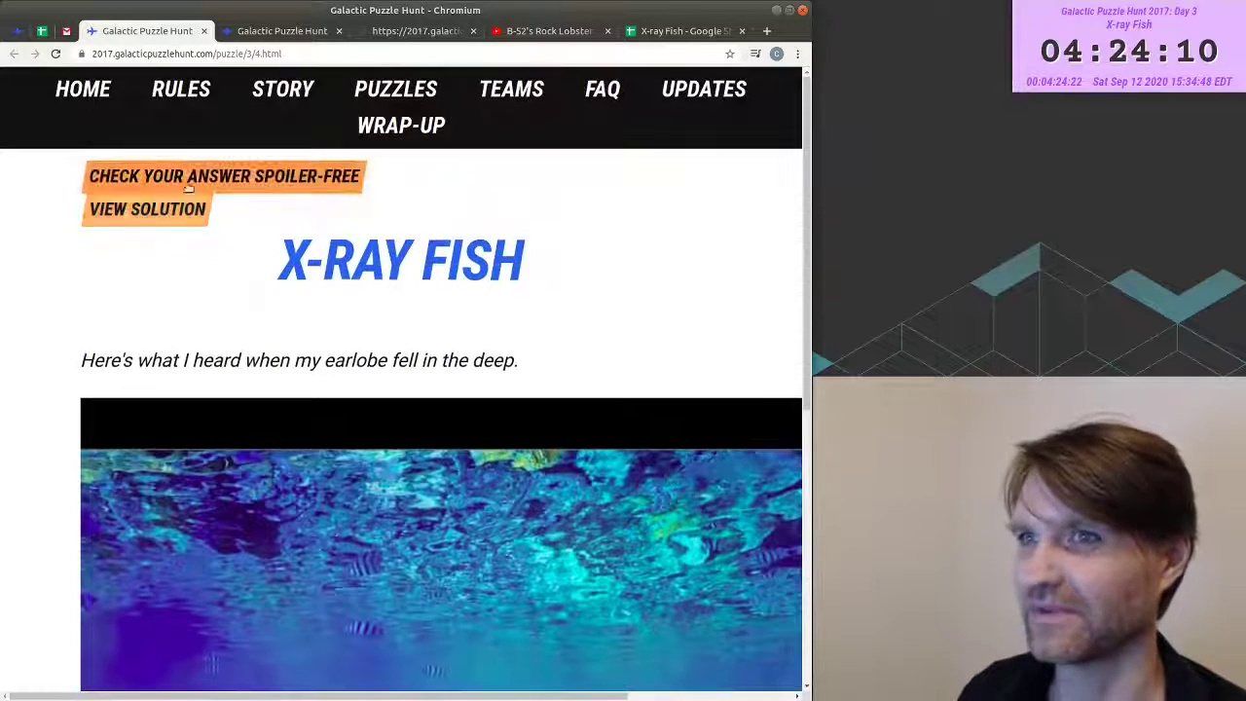
middle_click(146, 208)
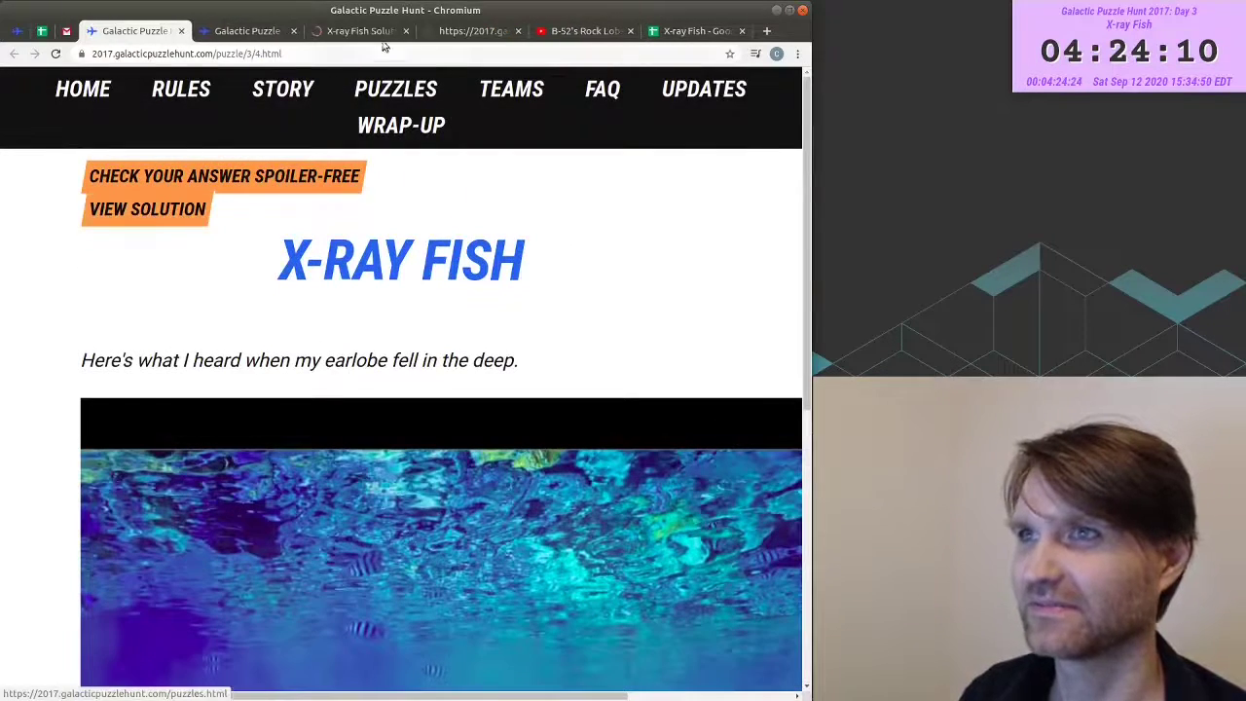
click(374, 31)
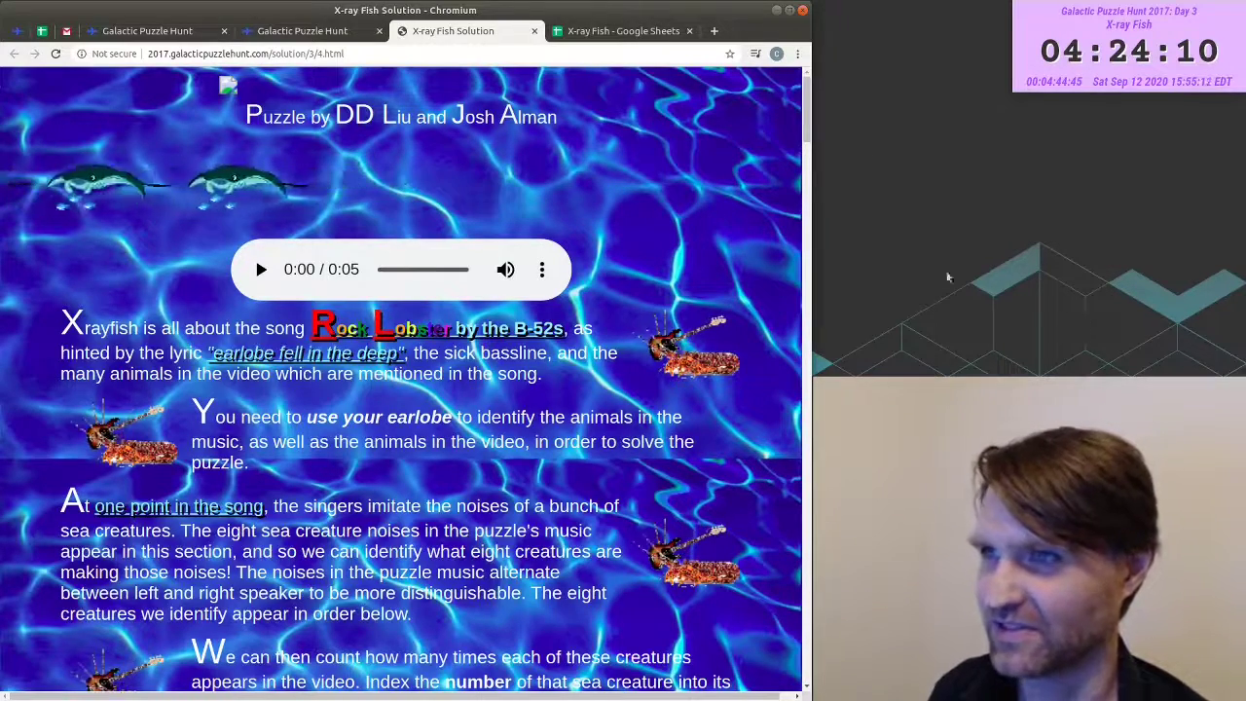
drag(807, 126, 1054, 220)
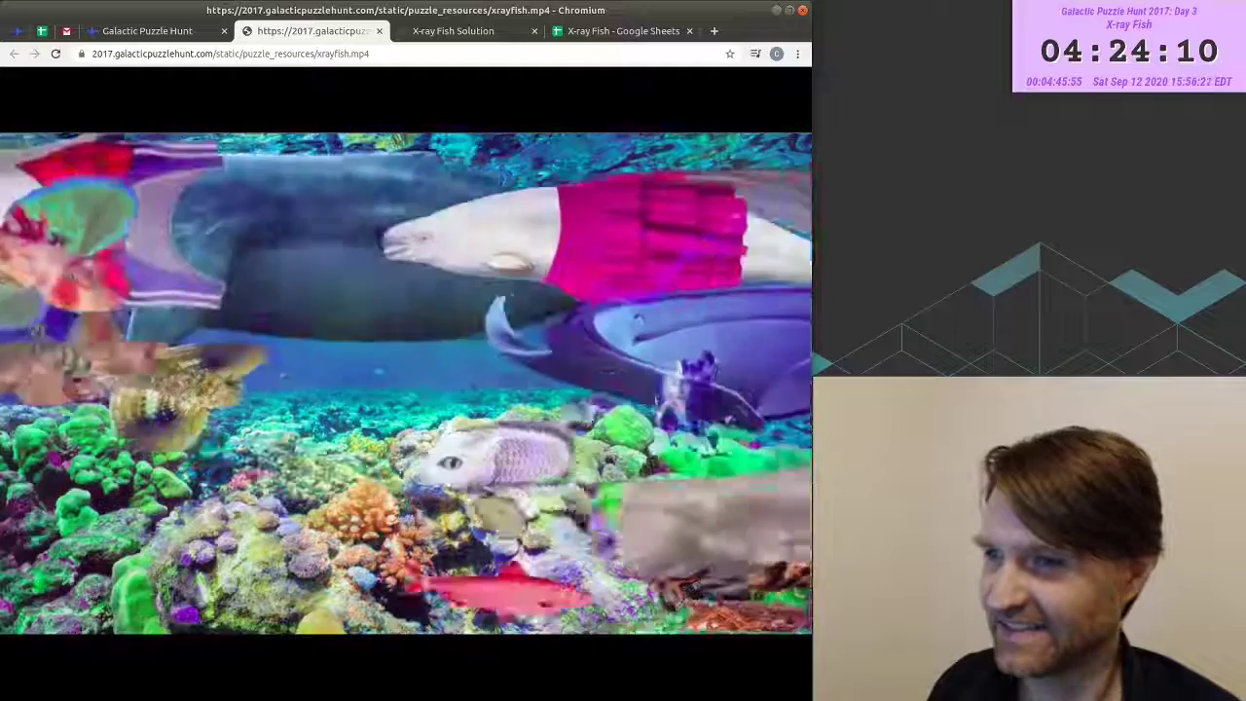
- Scrub the xrayfish.mp4 video between about 0:02 and 0:03 to examine the creatures again
click(337, 363)
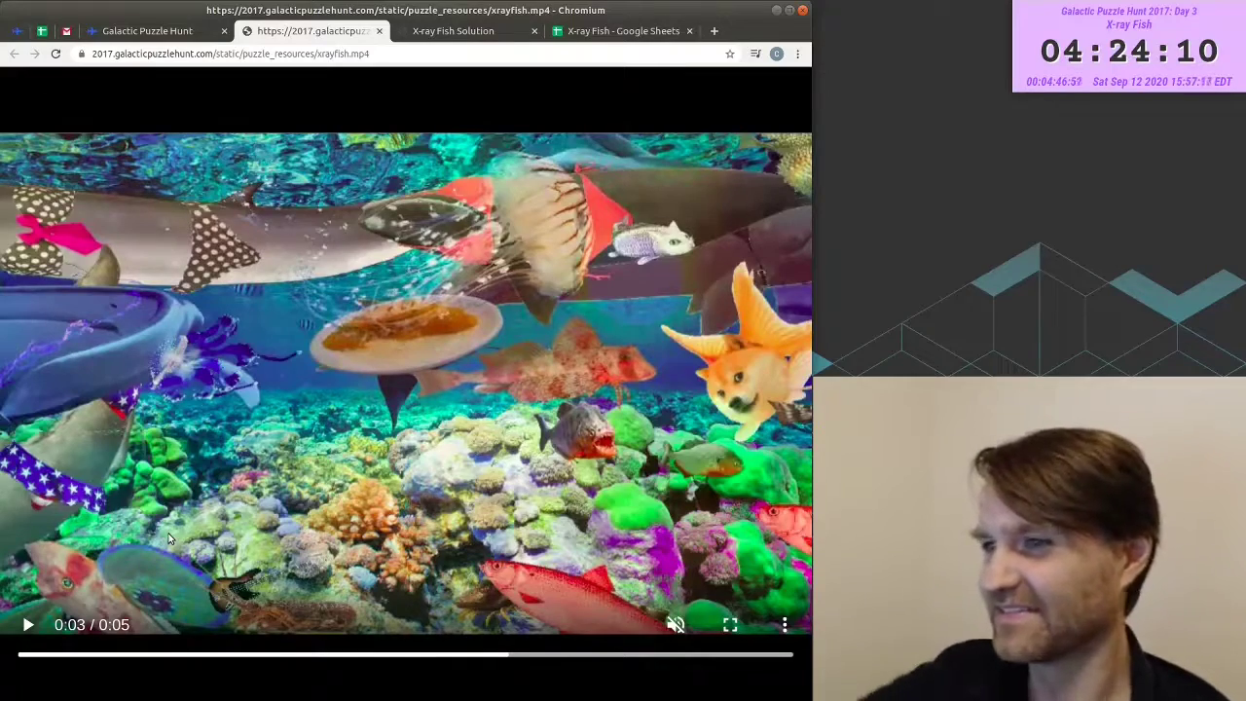
drag(284, 644, 320, 659)
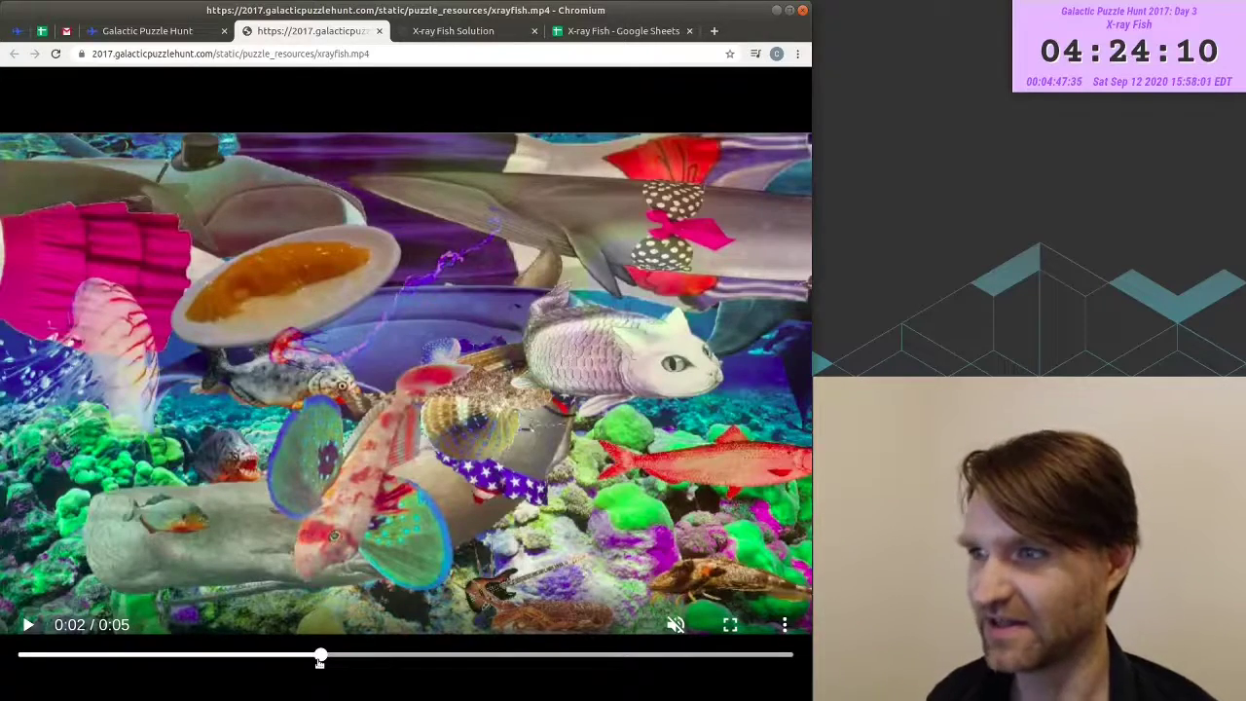
mouse_move(320, 659)
mouse_down()
mouse_move(38, 657)
mouse_move(340, 657)
mouse_up()
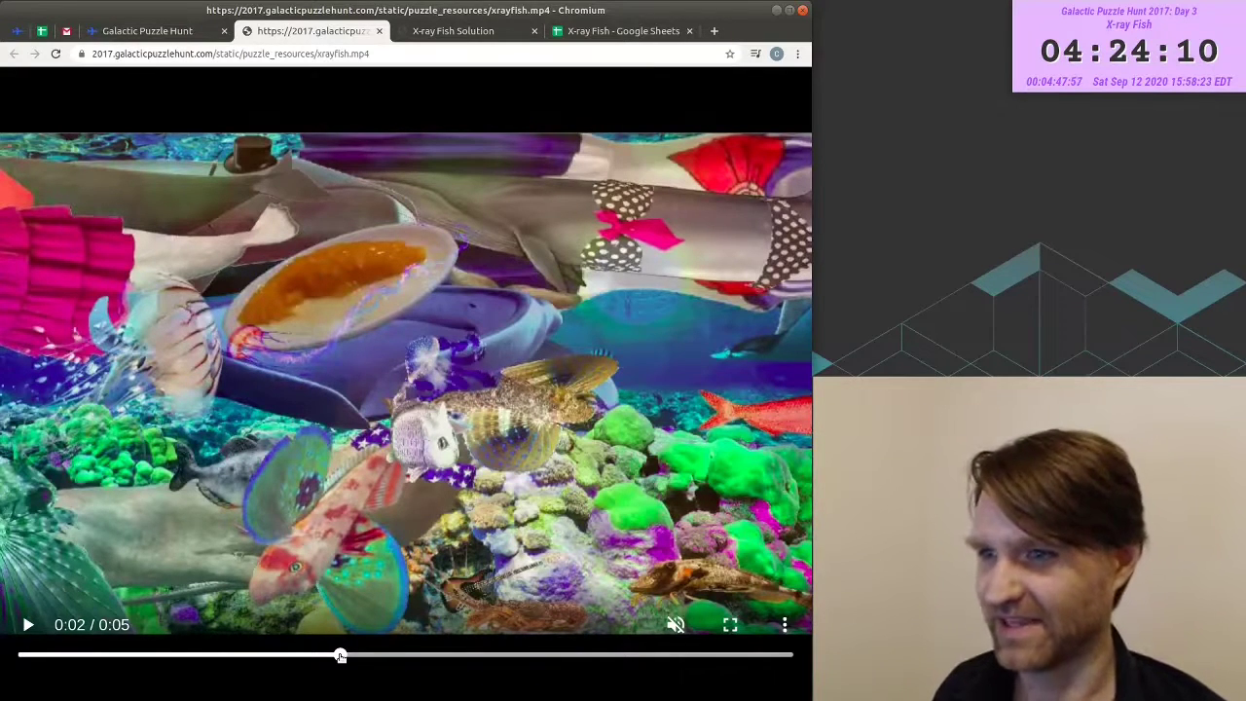
drag(340, 656, 552, 656)
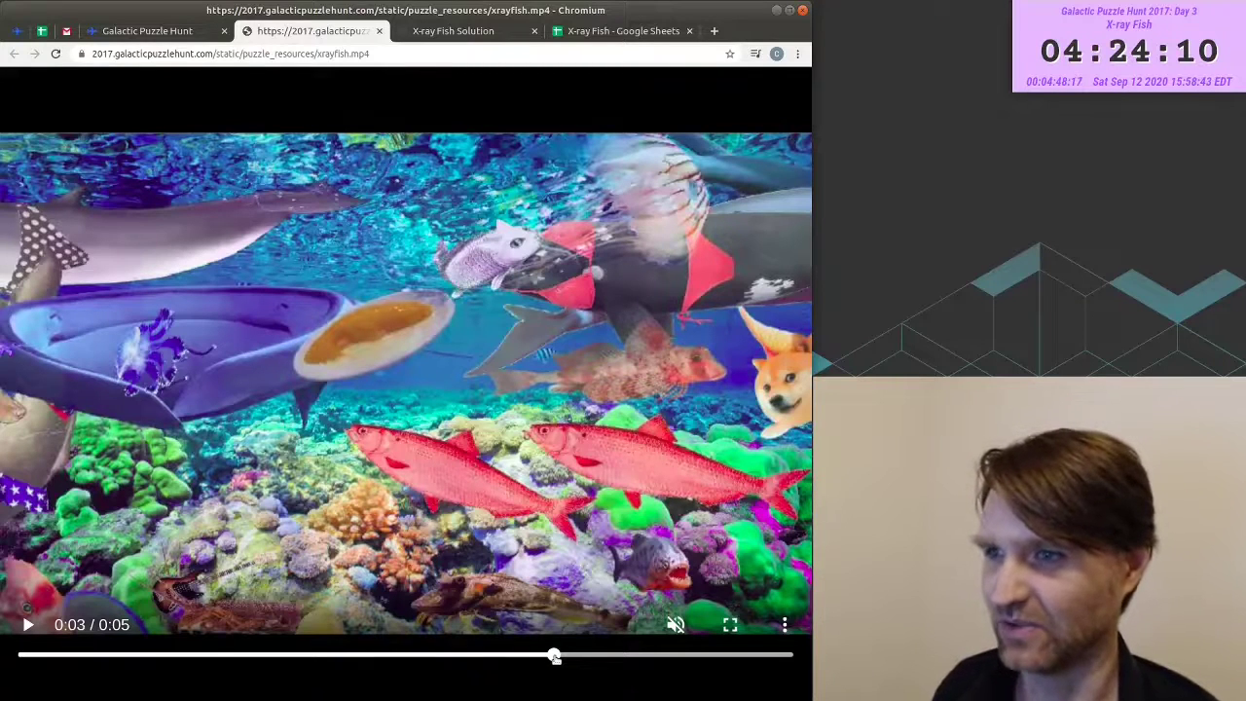
click(553, 657)
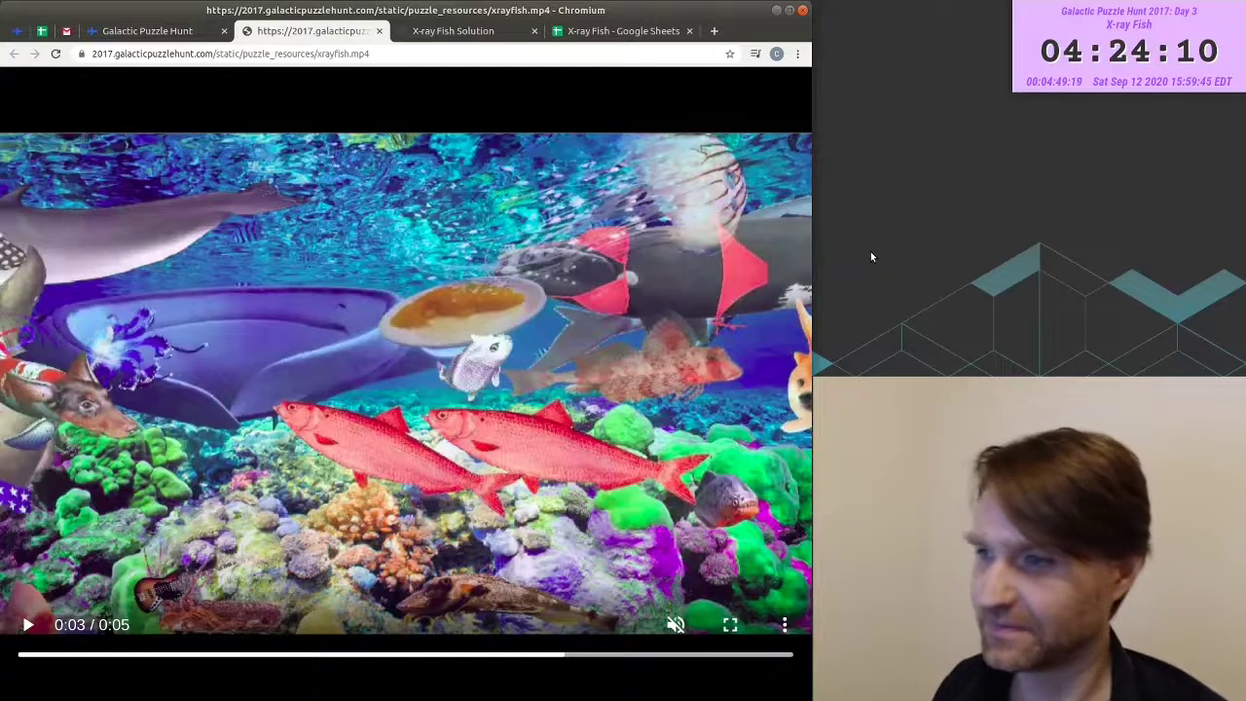
key(Left)
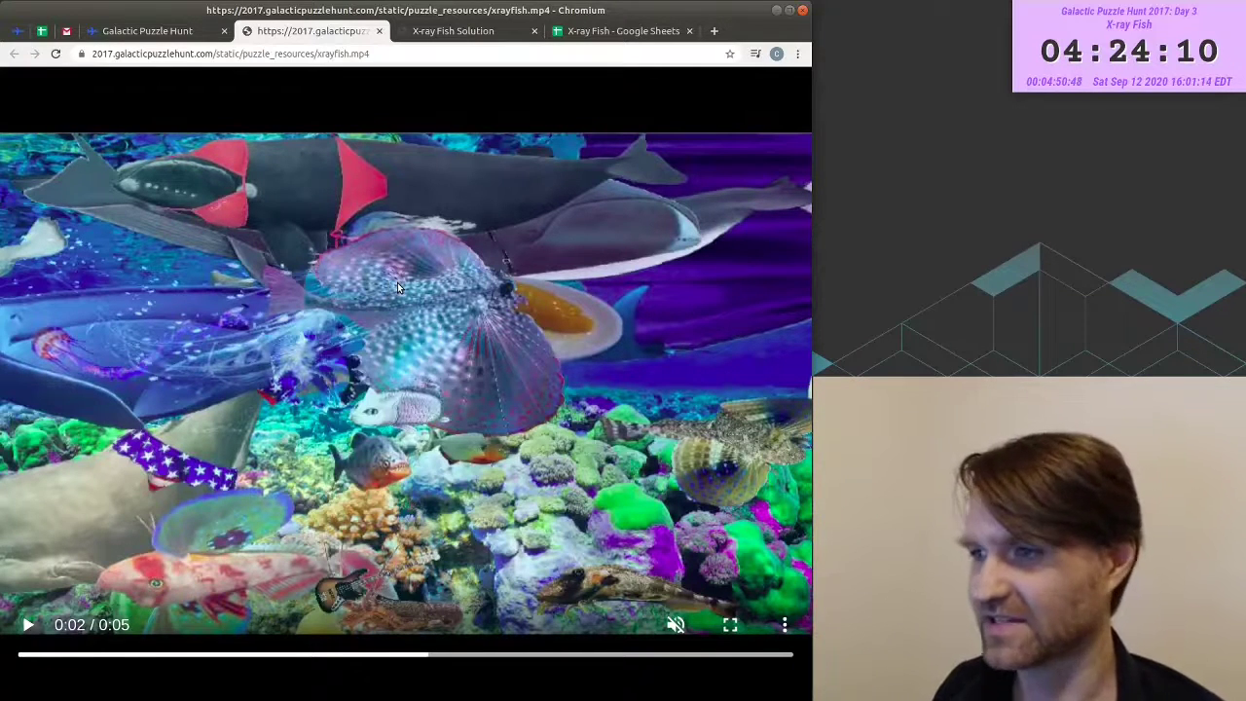
- Return to the spreadsheet's category sheet and inspect the jellyfish row's column H index, name and letter formula
click(581, 39)
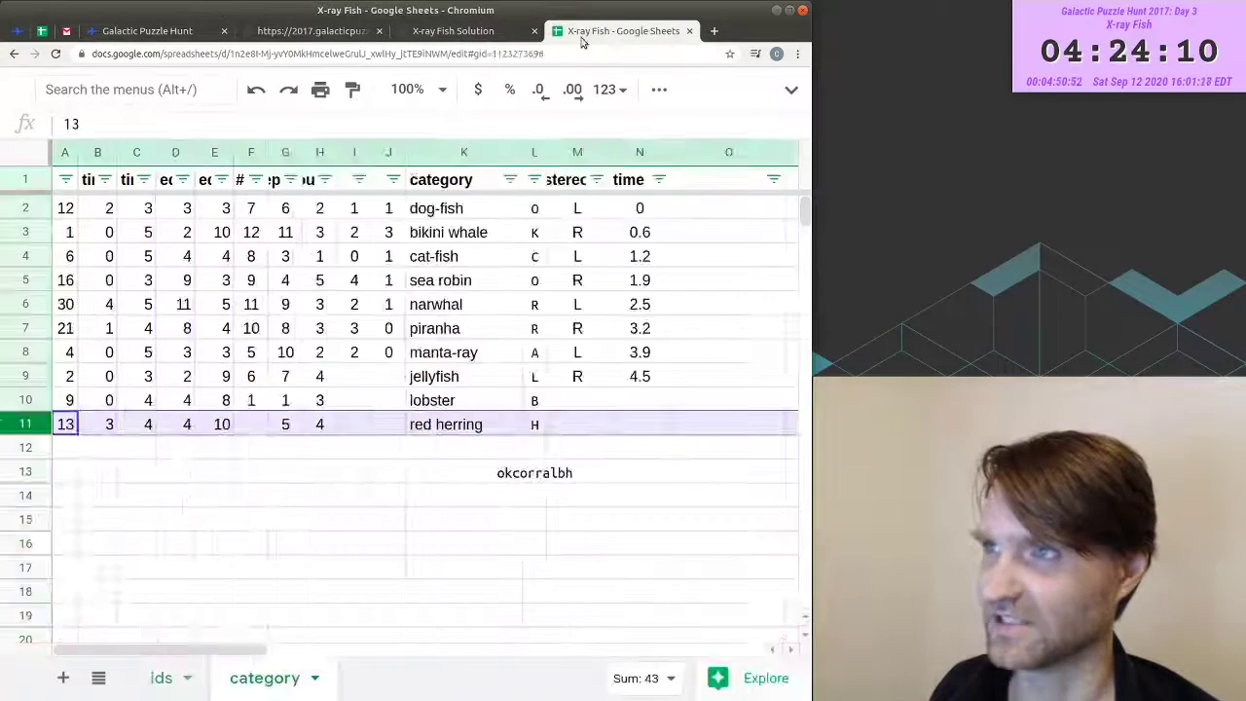
click(160, 677)
click(264, 677)
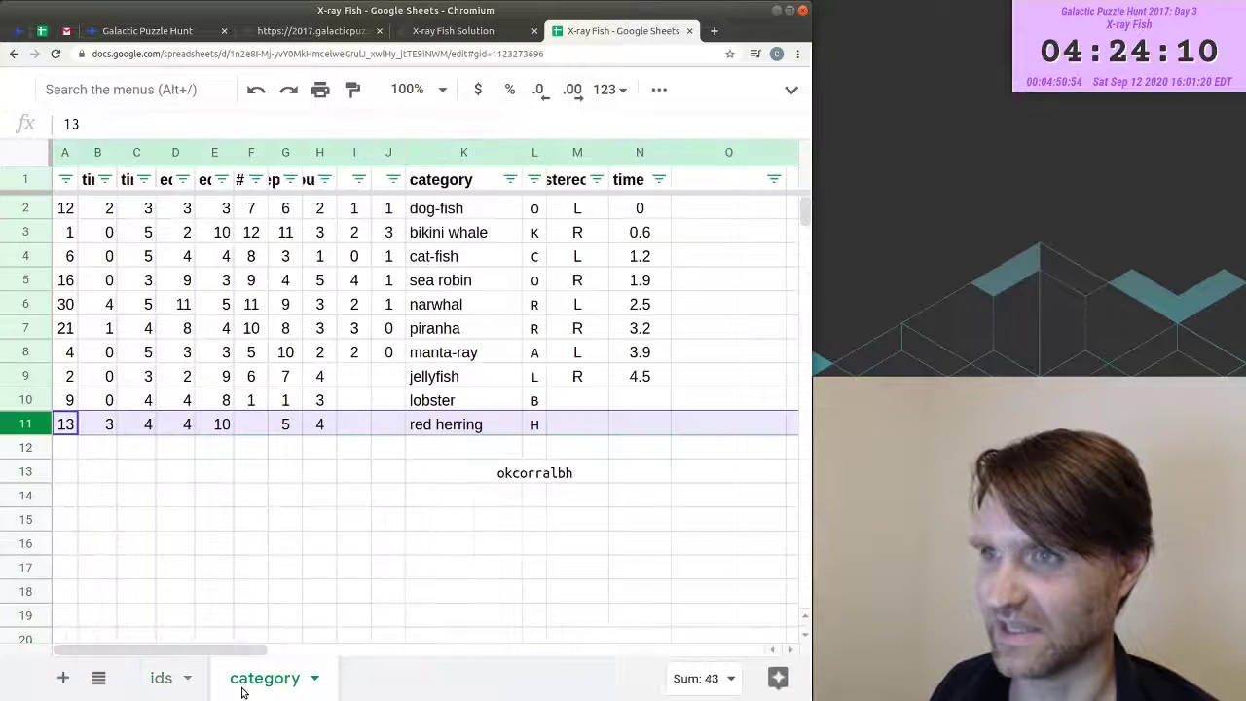
click(328, 379)
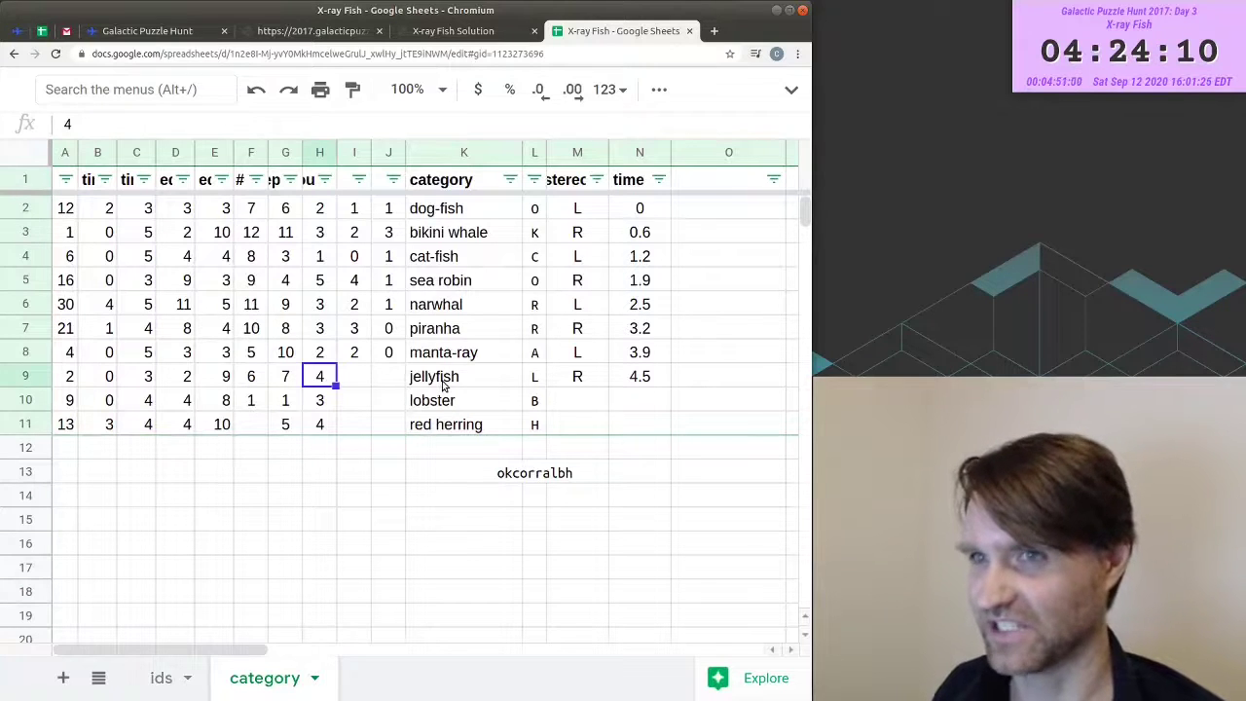
click(442, 385)
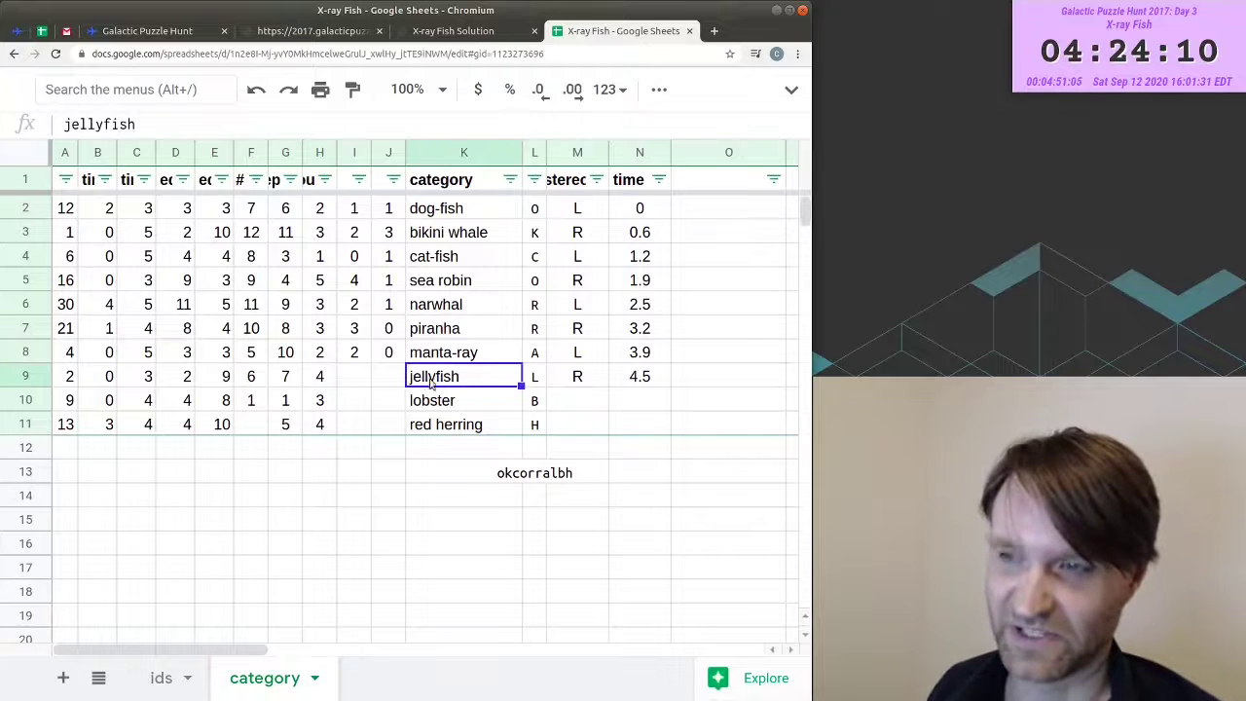
click(541, 387)
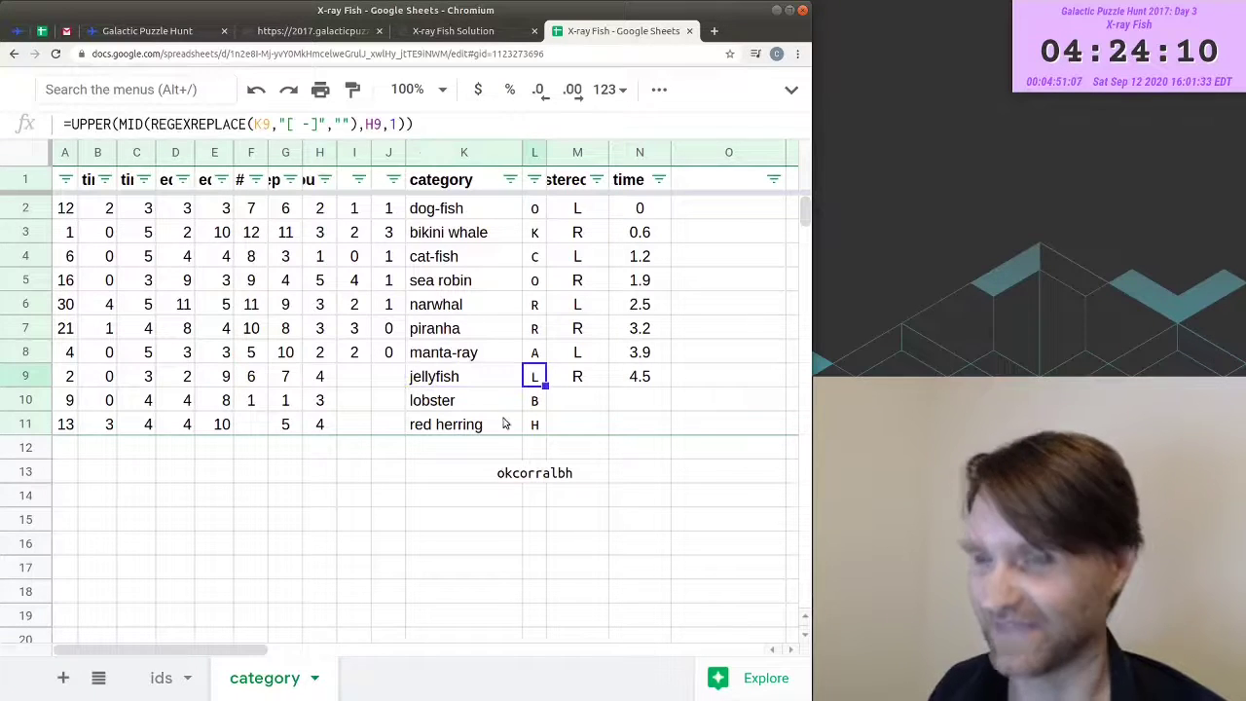
- Return to the X-ray Fish solution page and read its explanation of identifying, counting and indexing the sea creatures
key(ctrl+4)
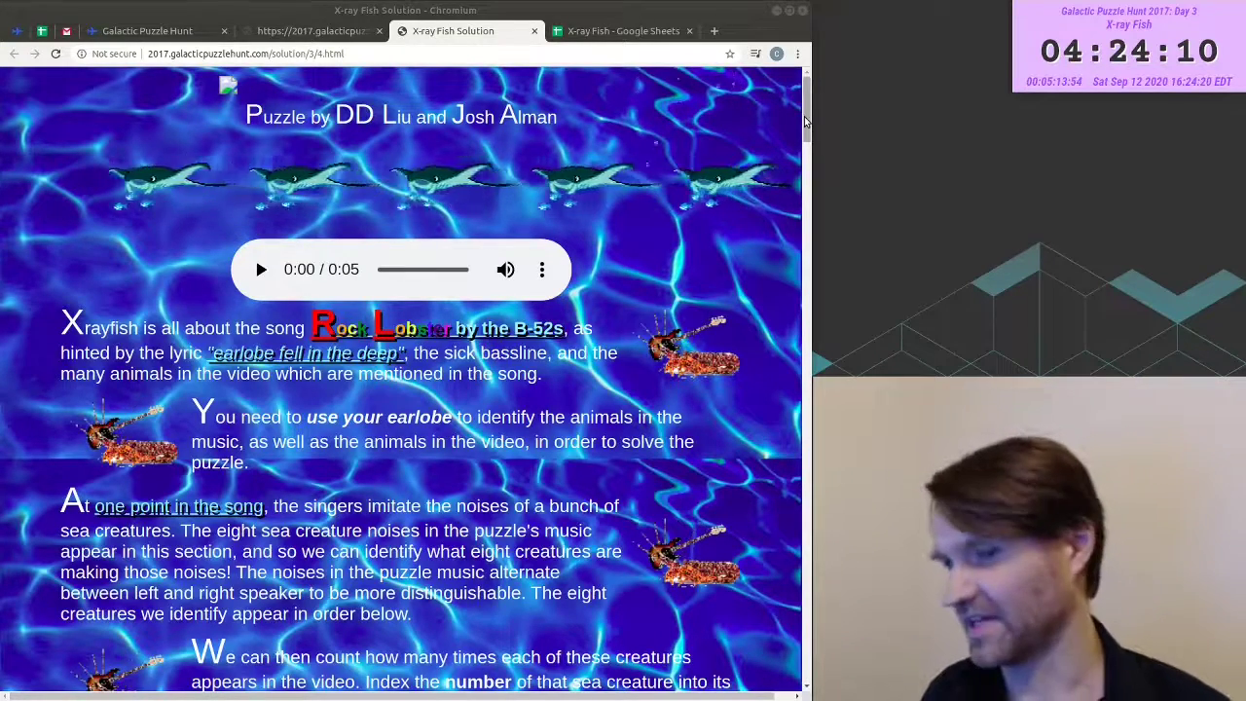
mouse_move(804, 121)
mouse_down()
mouse_move(803, 217)
mouse_move(787, 105)
mouse_move(790, 183)
mouse_move(790, 124)
mouse_up()
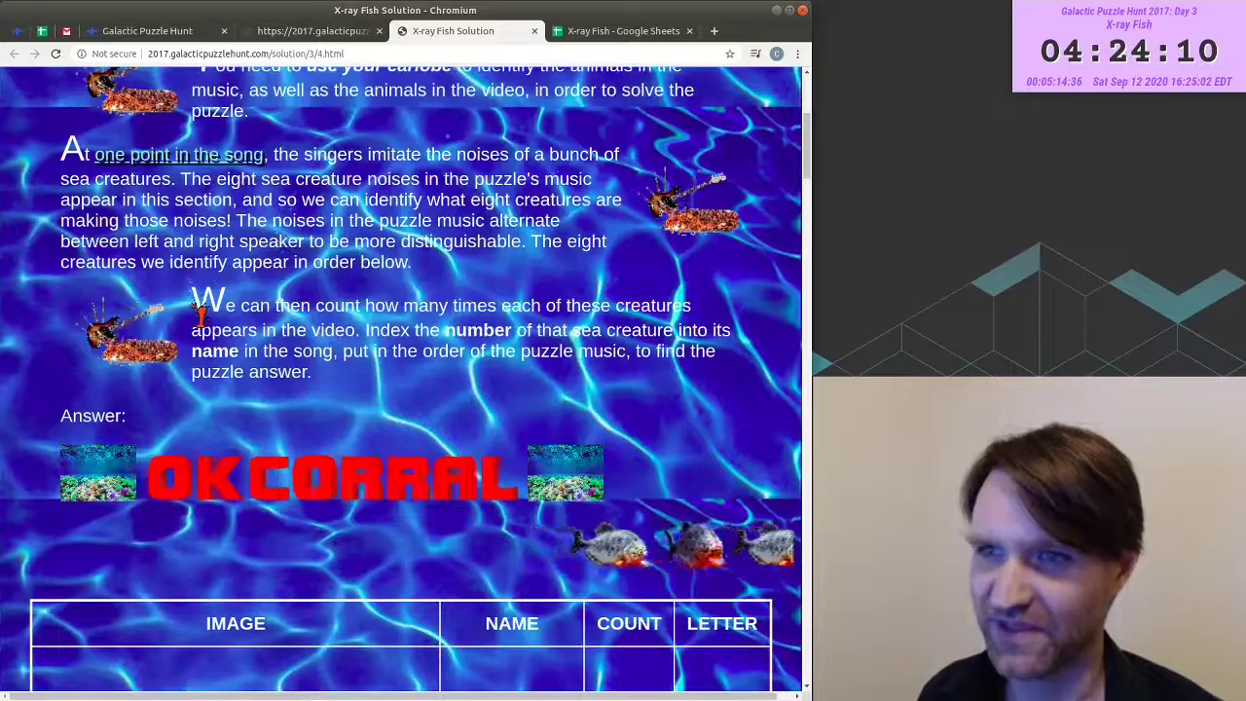
scroll(260, 263, up, 3)
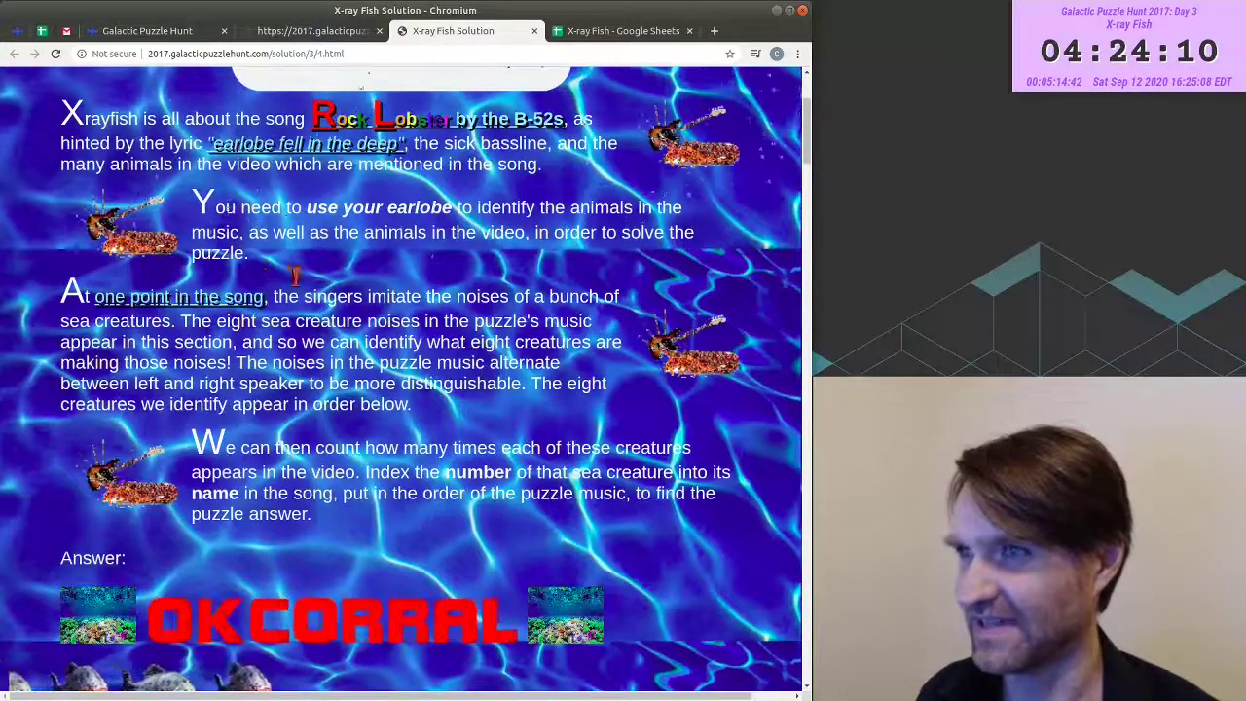
scroll(261, 262, down, 1)
scroll(486, 335, up, 2)
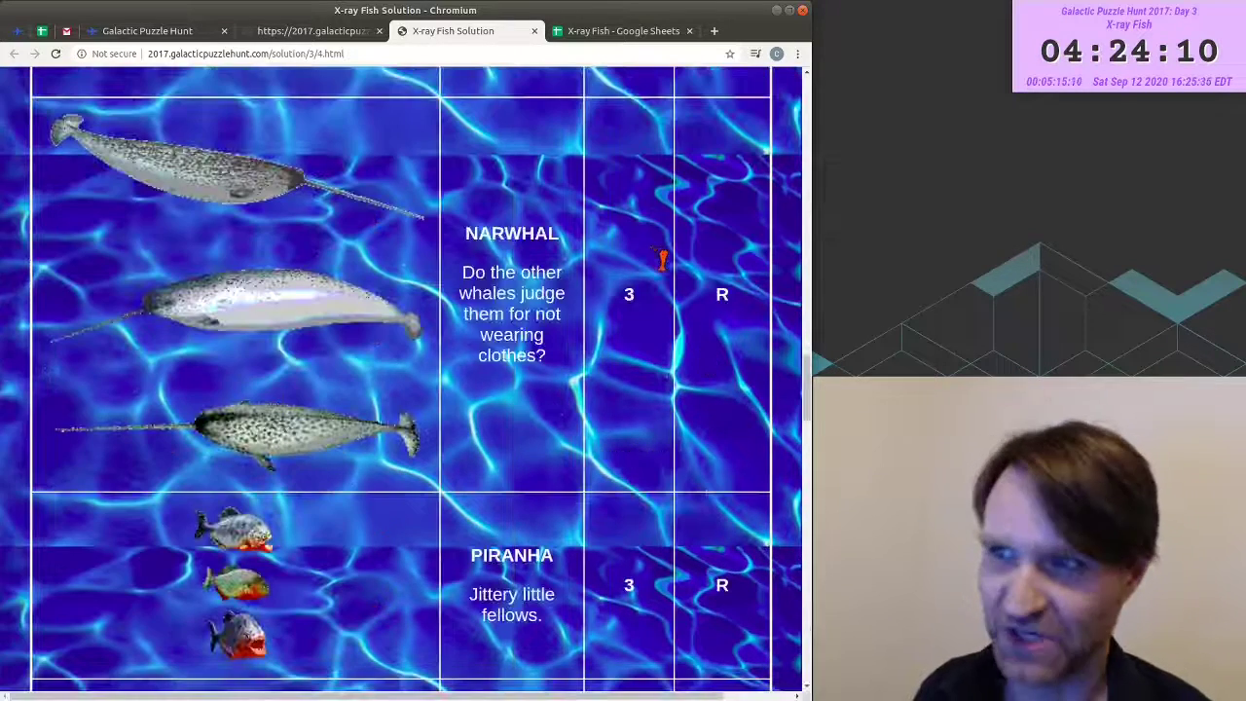
- Examine the narwhal entry in the solution's creature table and play the solution page's audio clip
drag(469, 236, 557, 365)
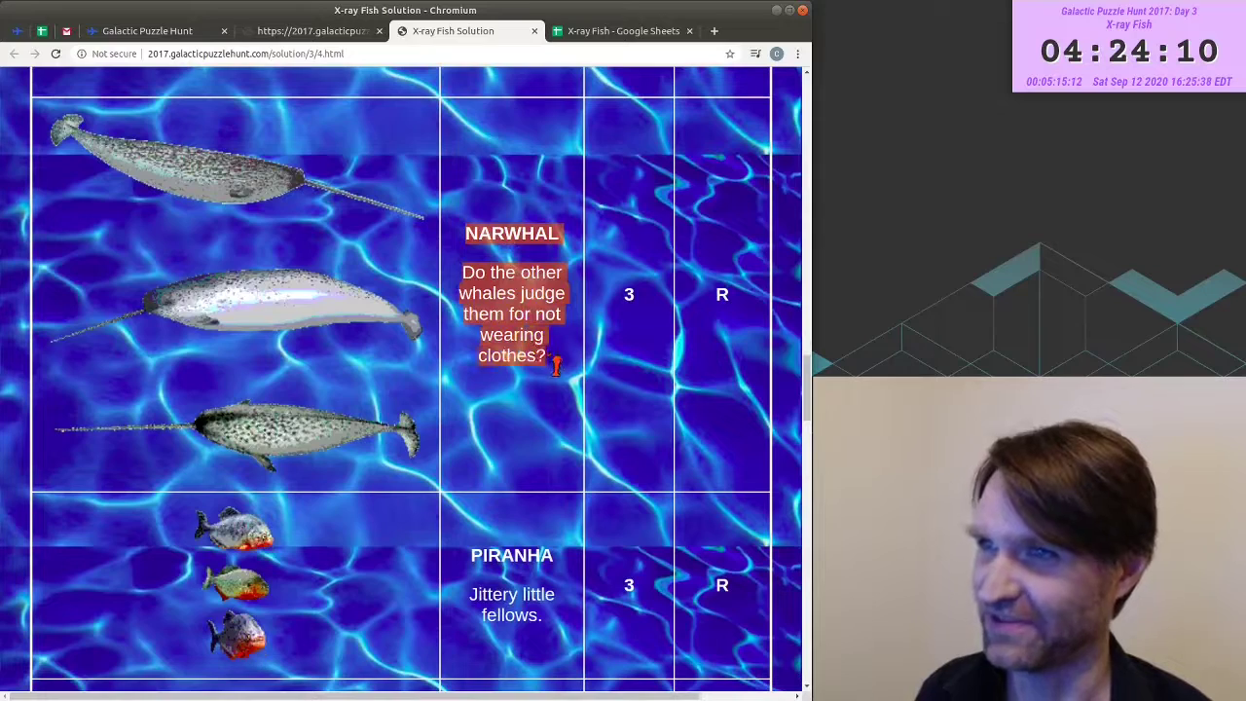
click(557, 364)
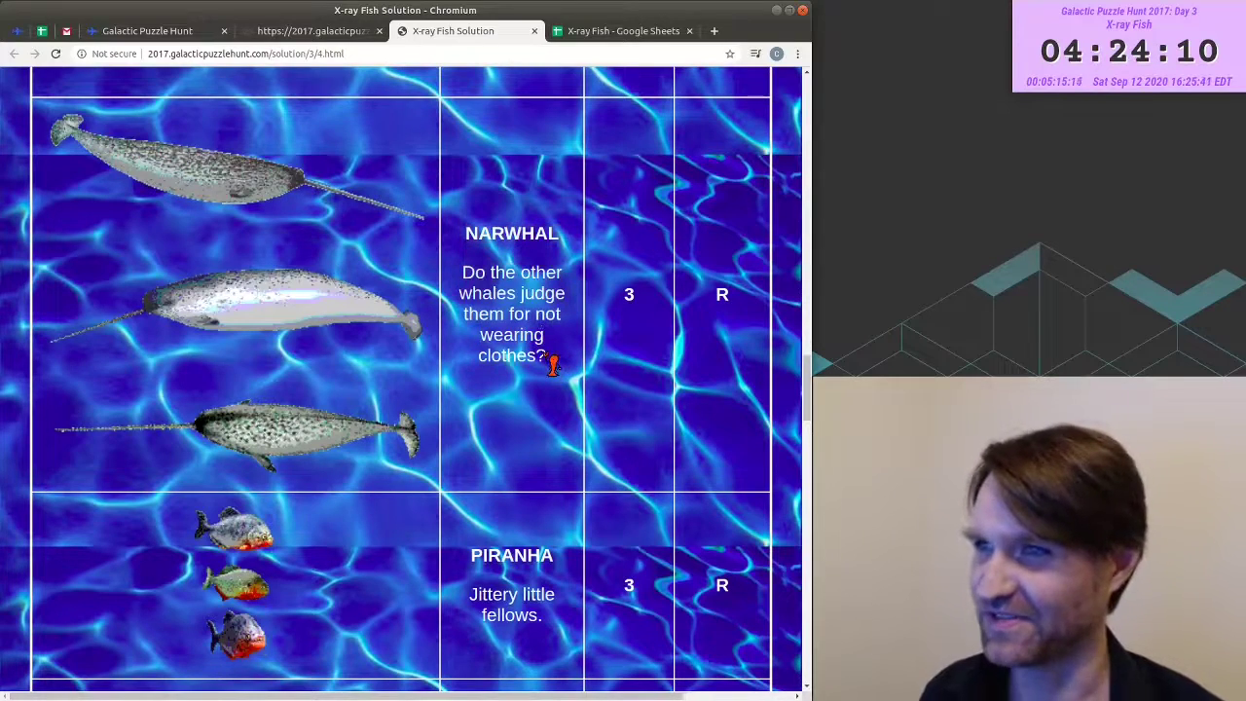
scroll(552, 365, up, 10)
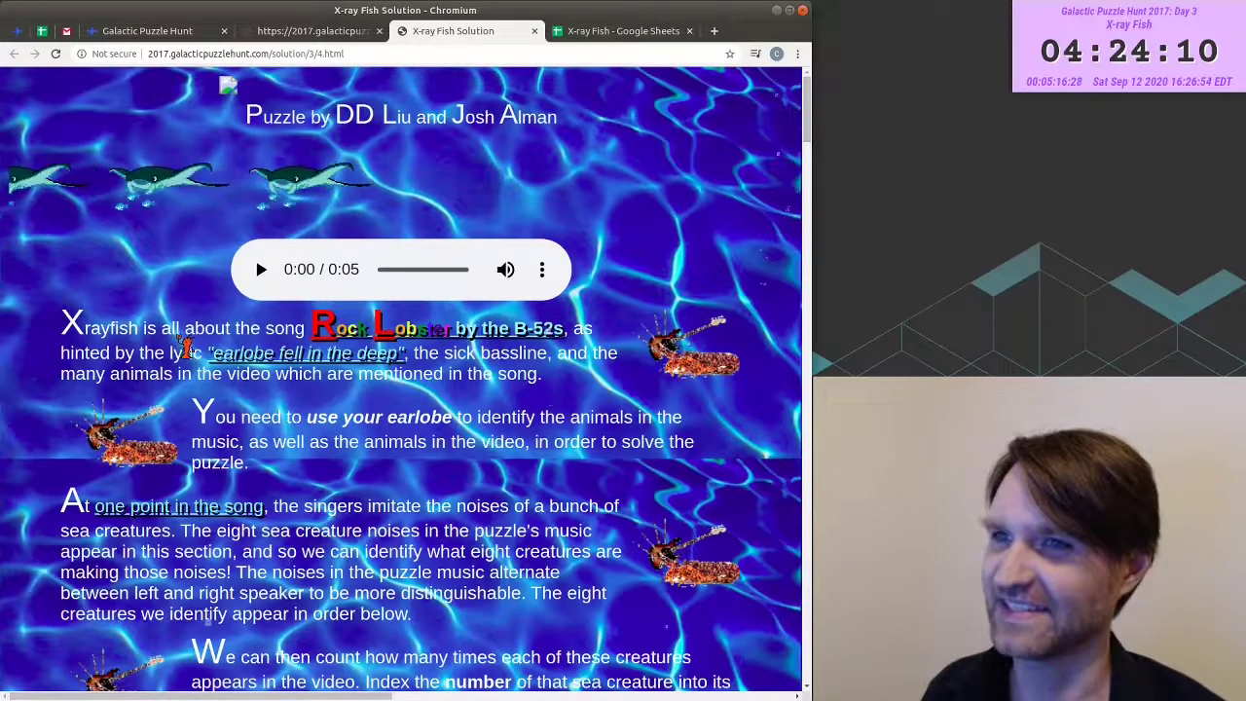
click(260, 269)
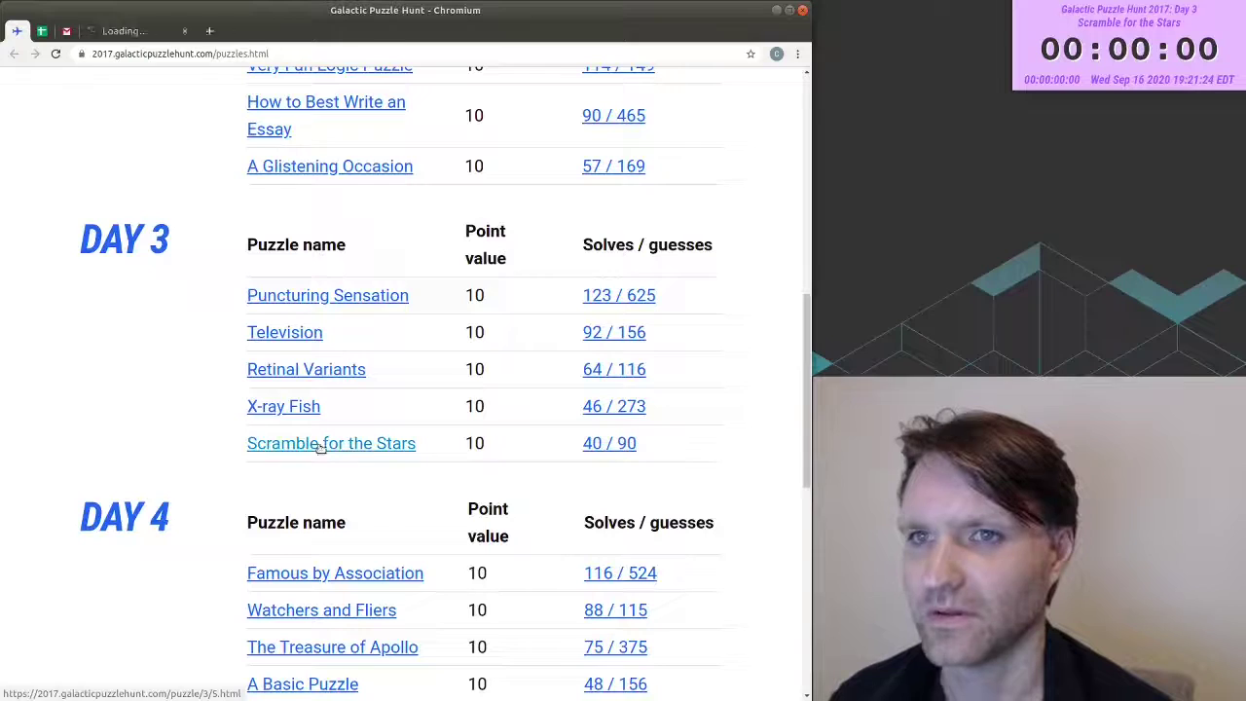
- Open the Day 3 puzzle Scramble for the Stars from the puzzle list and read through its clues
click(1075, 41)
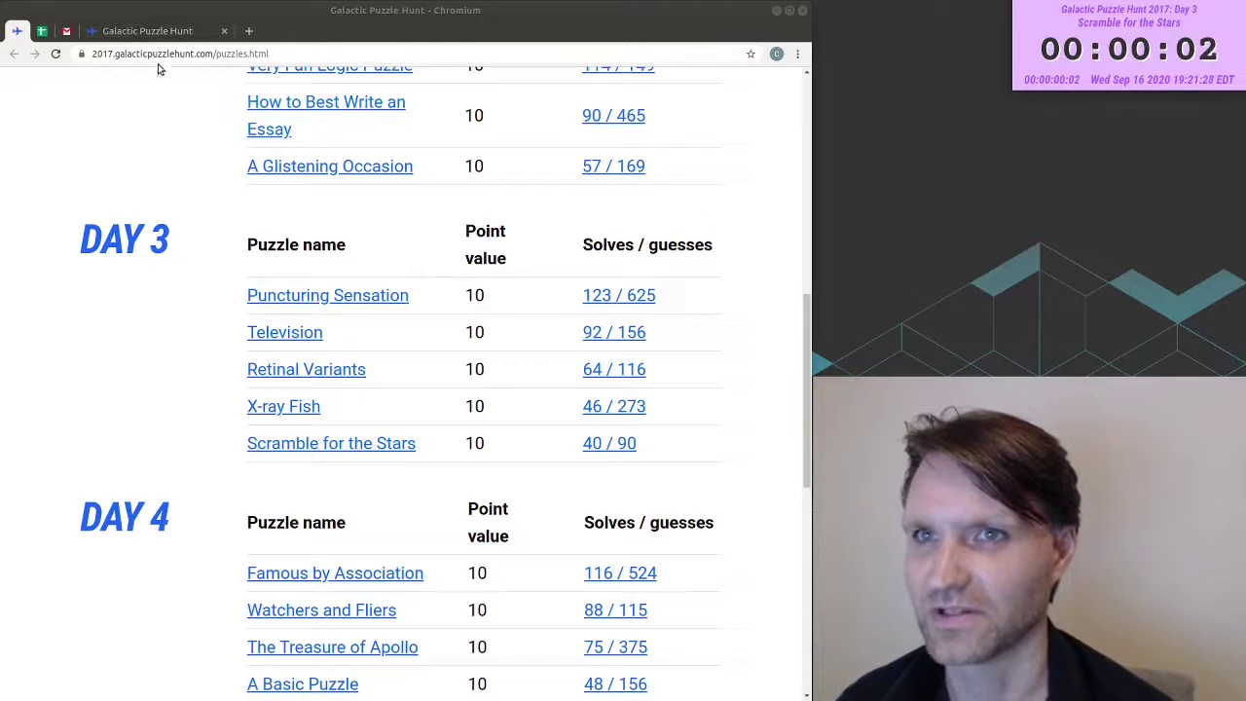
click(331, 442)
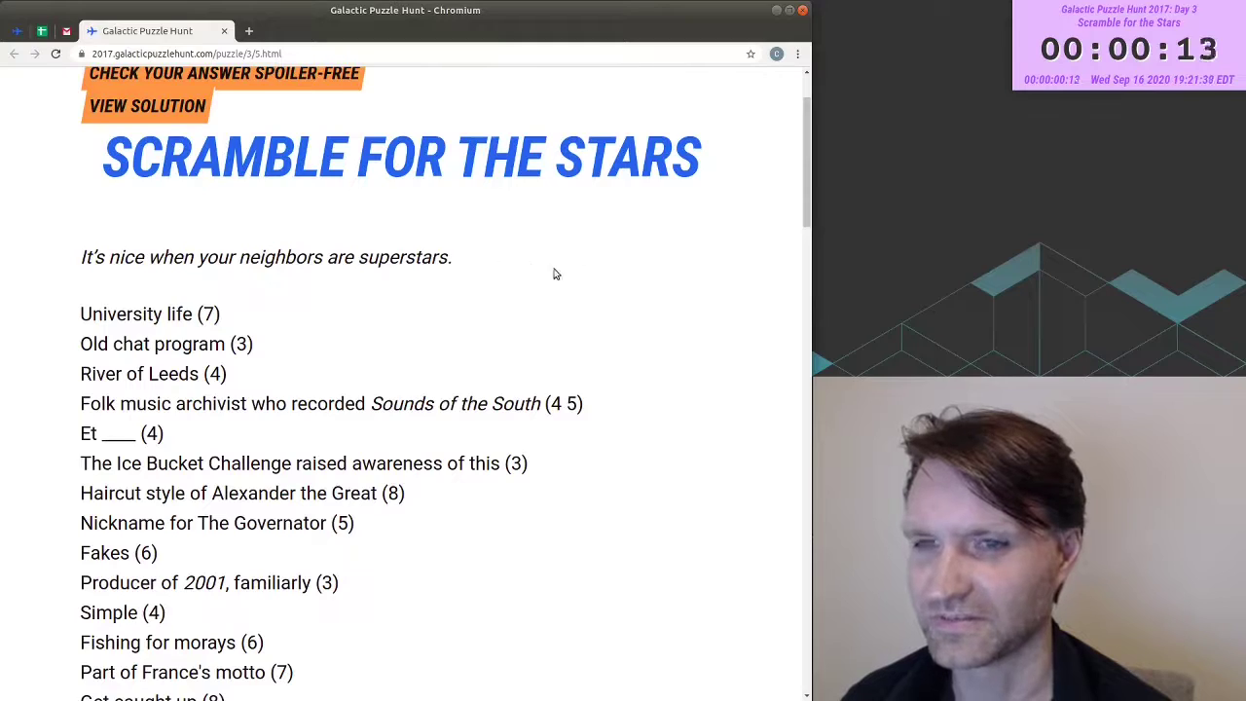
drag(805, 161, 820, 141)
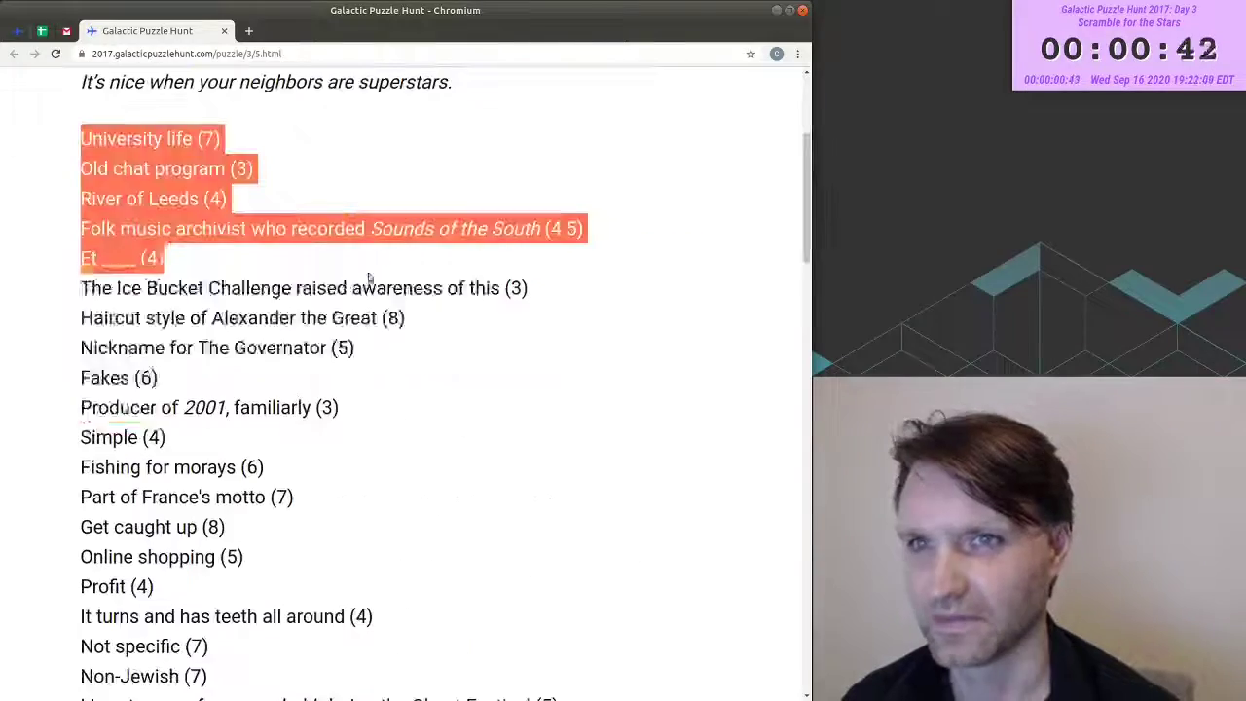
drag(162, 256, 383, 465)
click(404, 443)
scroll(404, 443, down, 6)
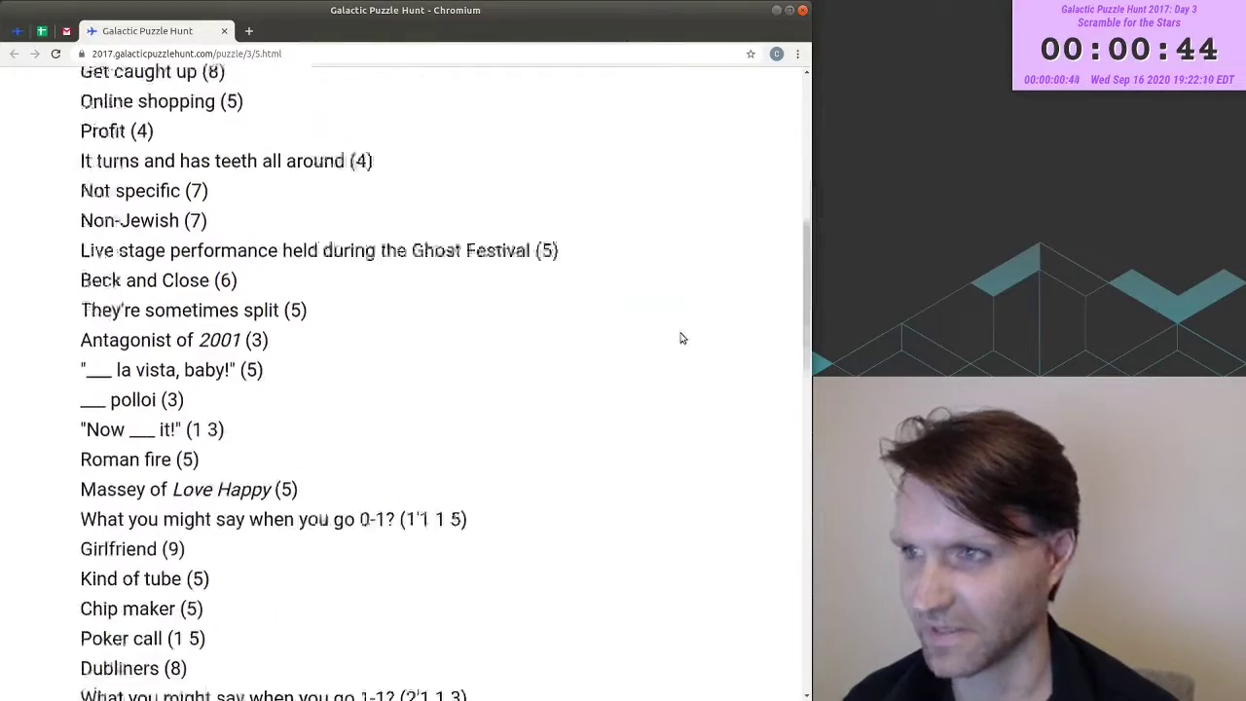
drag(806, 372, 805, 690)
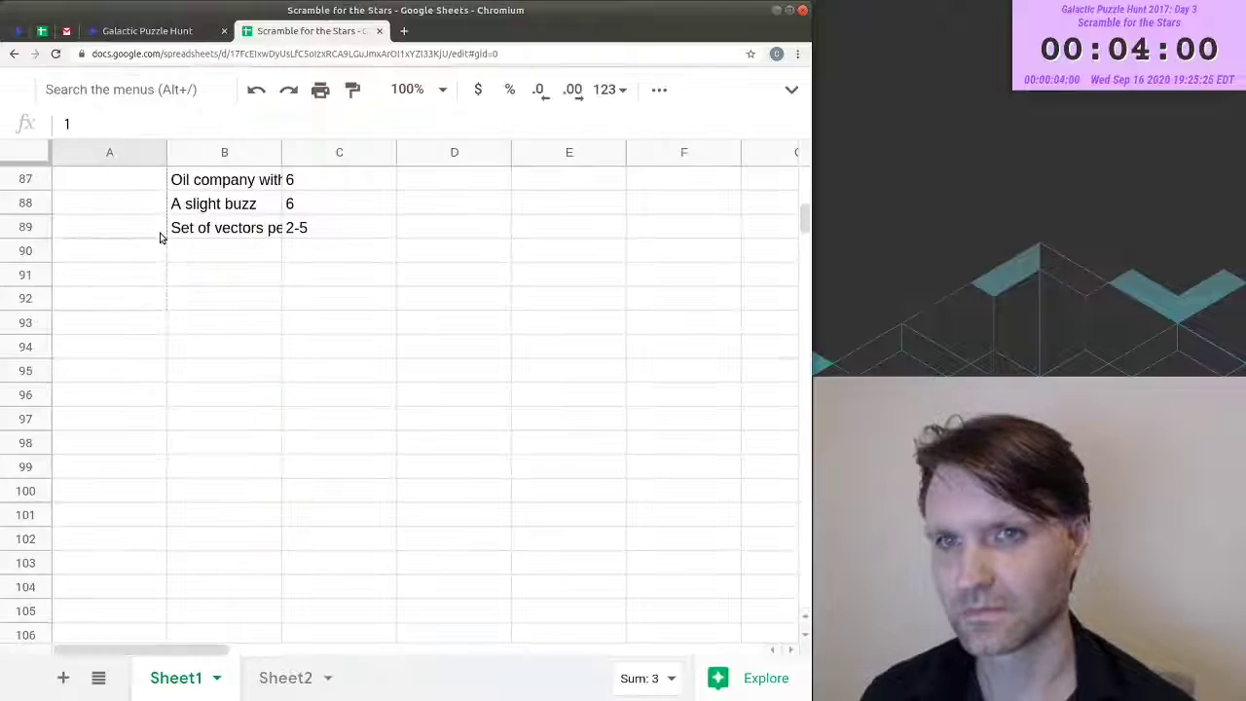
- Fill the clue numbers down column A to the last clue in row 89 and review the clue list
drag(159, 236, 159, 238)
click(146, 261)
scroll(261, 389, up, 8)
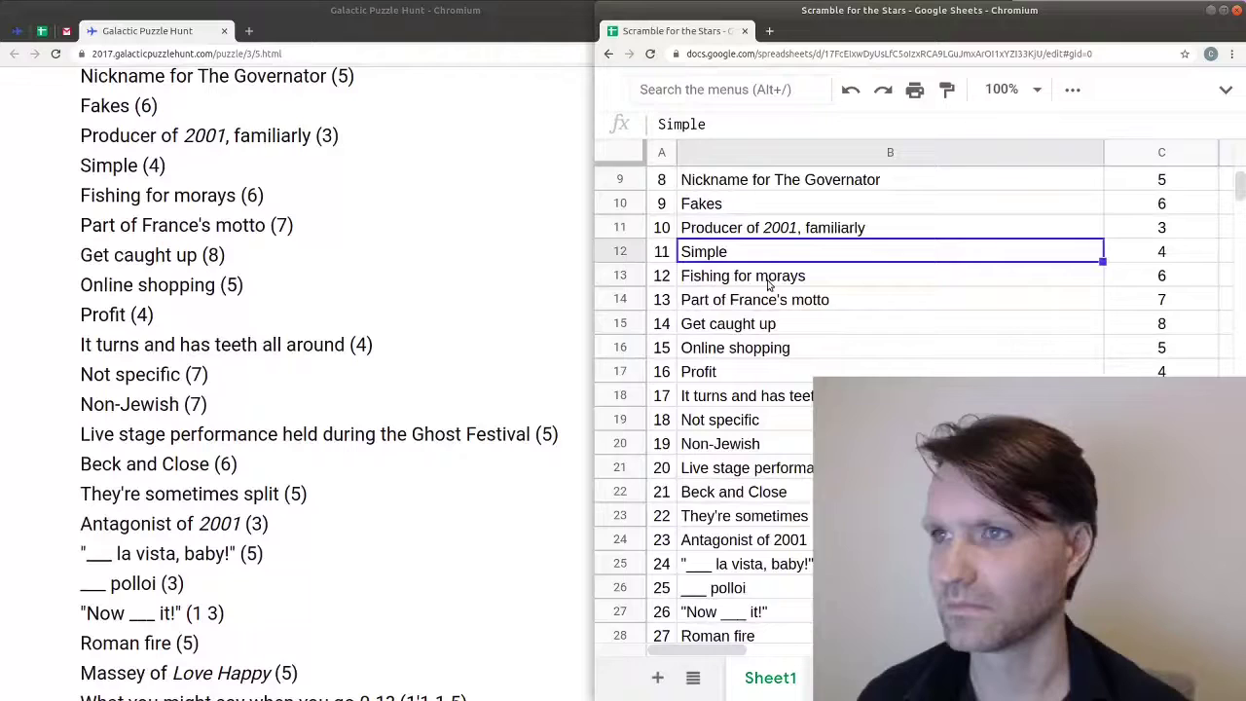
scroll(765, 286, down, 1)
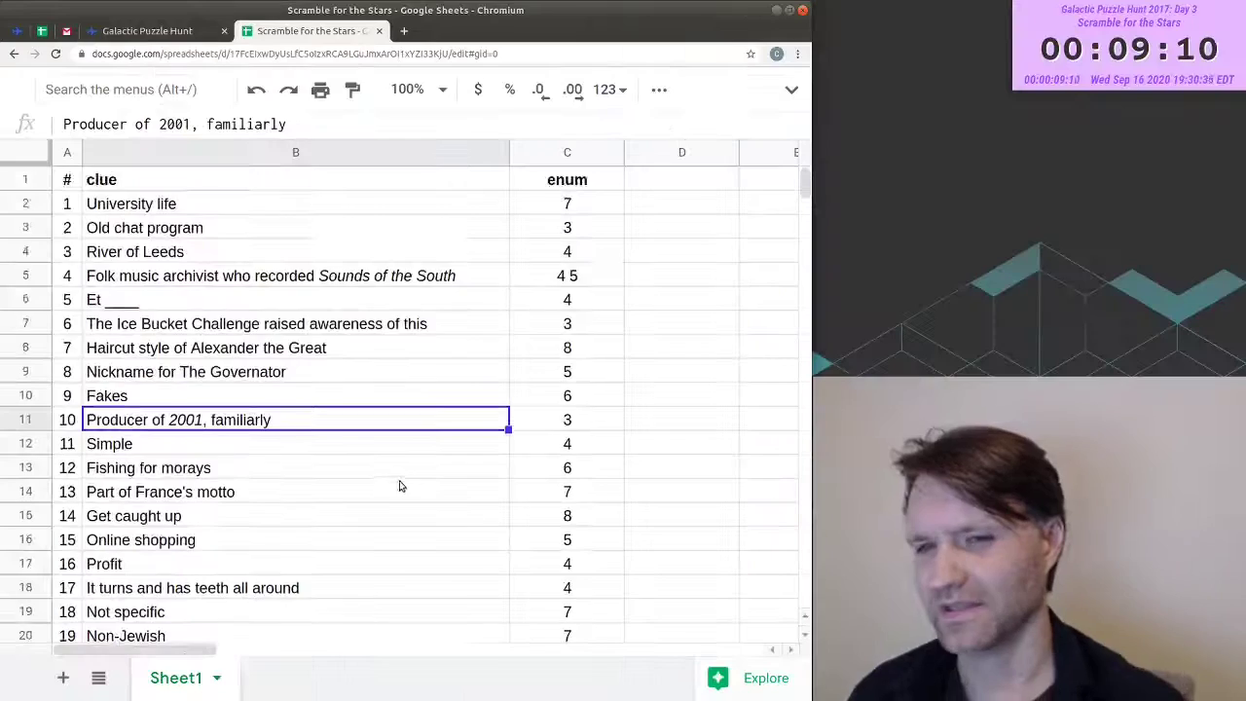
scroll(398, 471, down, 6)
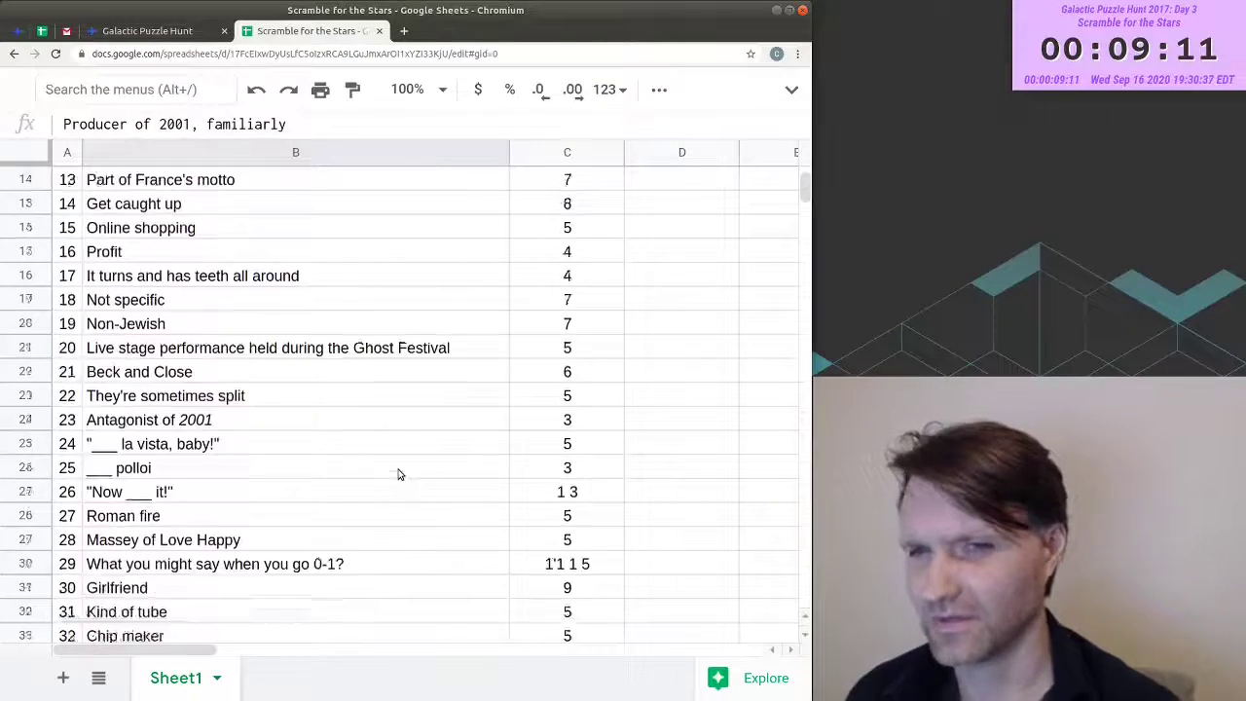
- Enter the answers LOIS for the Superman's girlfriend clue and LARYNXES for the voice boxes clue in column D
scroll(398, 472, down, 10)
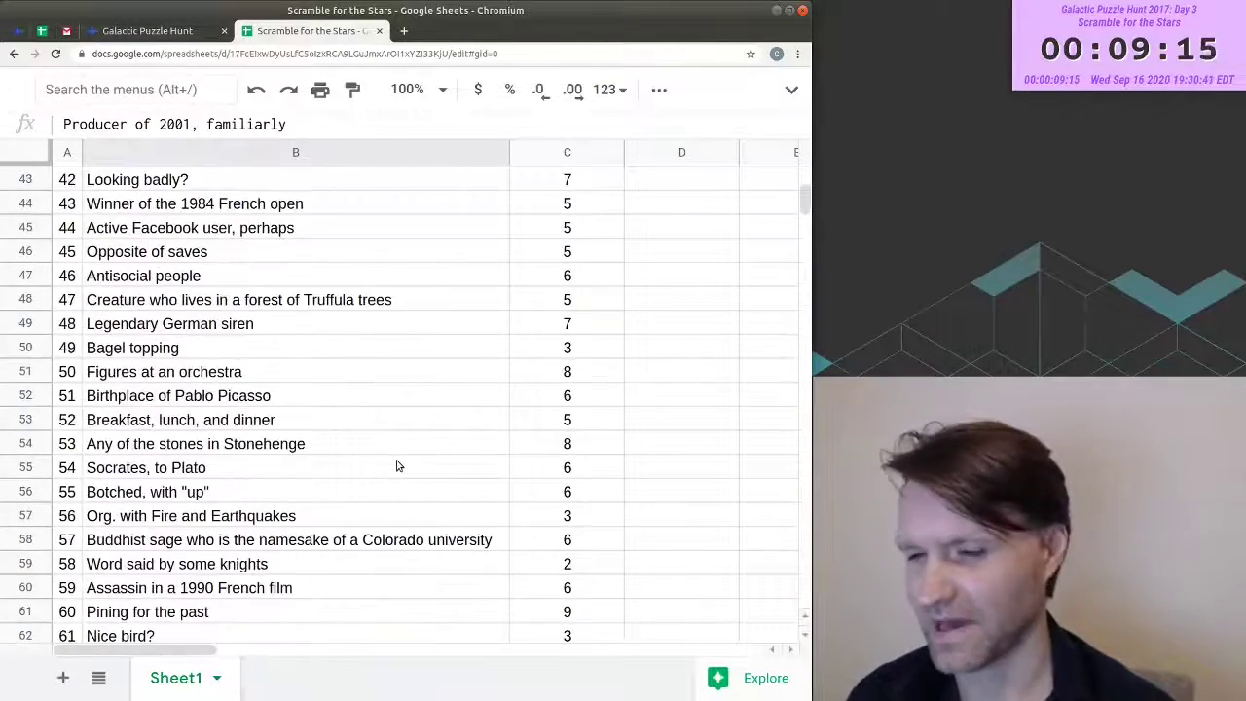
scroll(398, 467, up, 17)
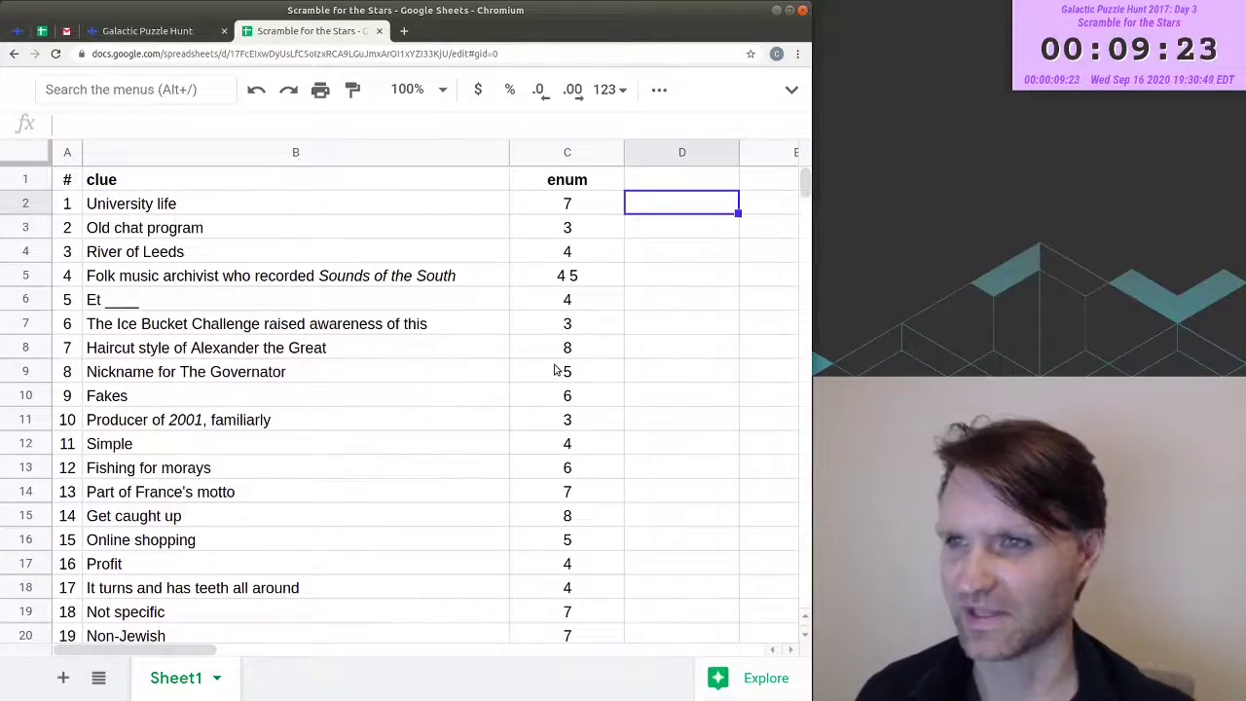
scroll(599, 428, down, 2)
scroll(623, 389, up, 2)
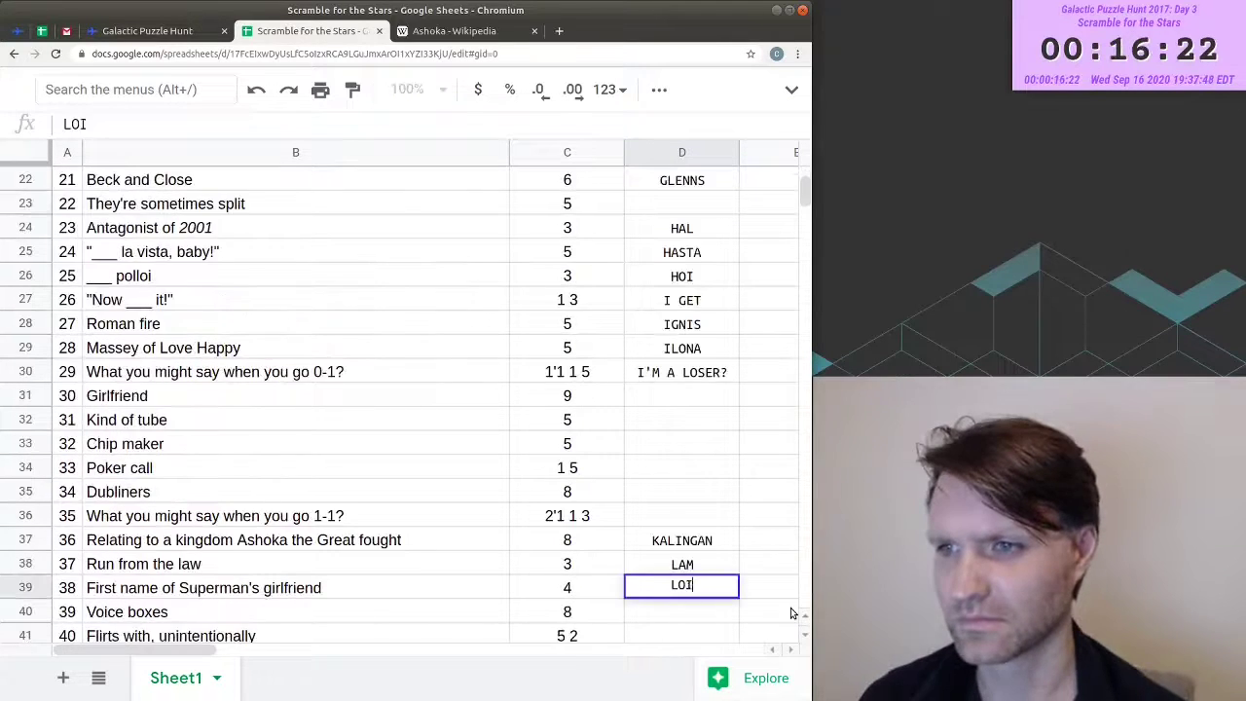
text(S)
key(Return)
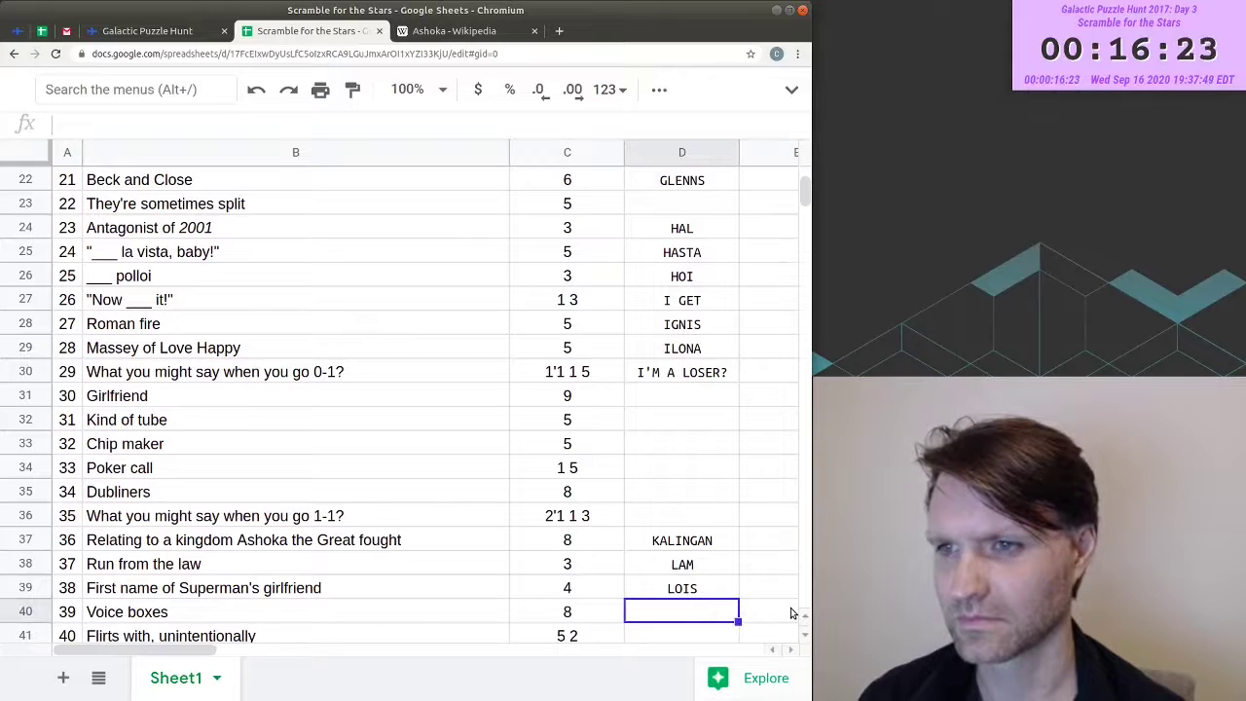
text(LARYNXES)
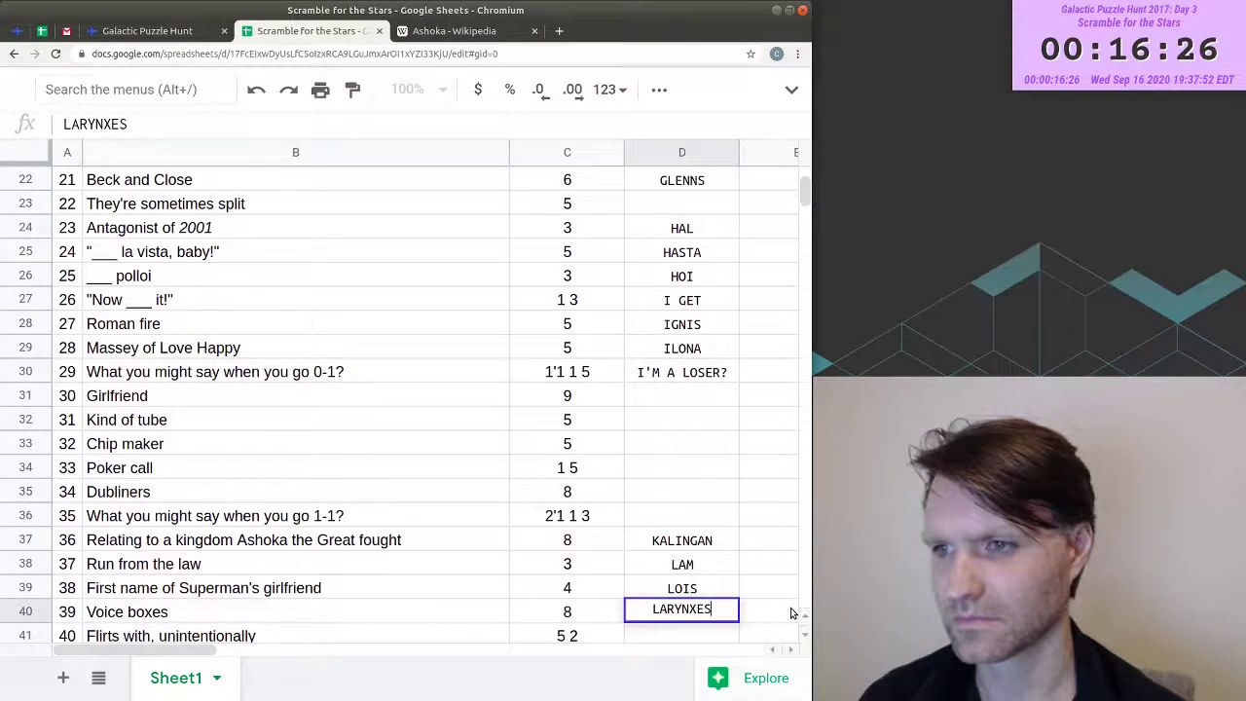
key(Return)
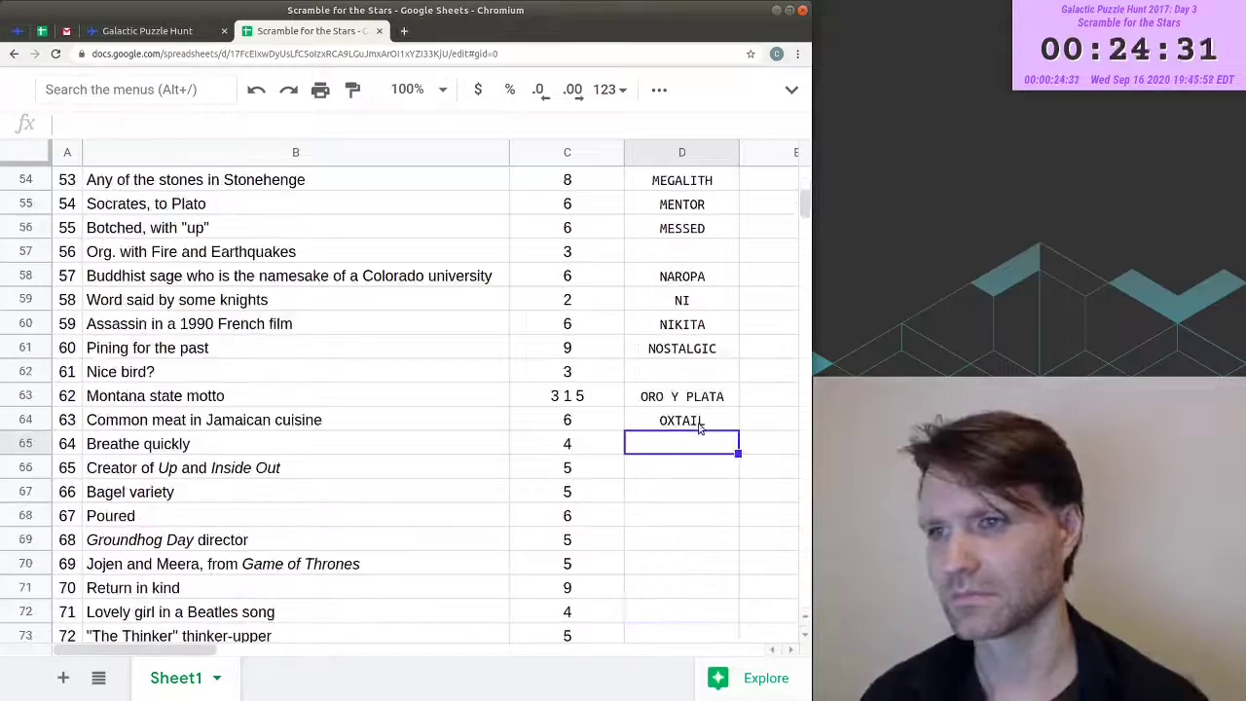
- Skip the "Breathe quickly" clue and enter PIXAR for clue 65 and PLAIN for clue 66 in the answer column
key(Down)
text(PIXAR)
key(Return)
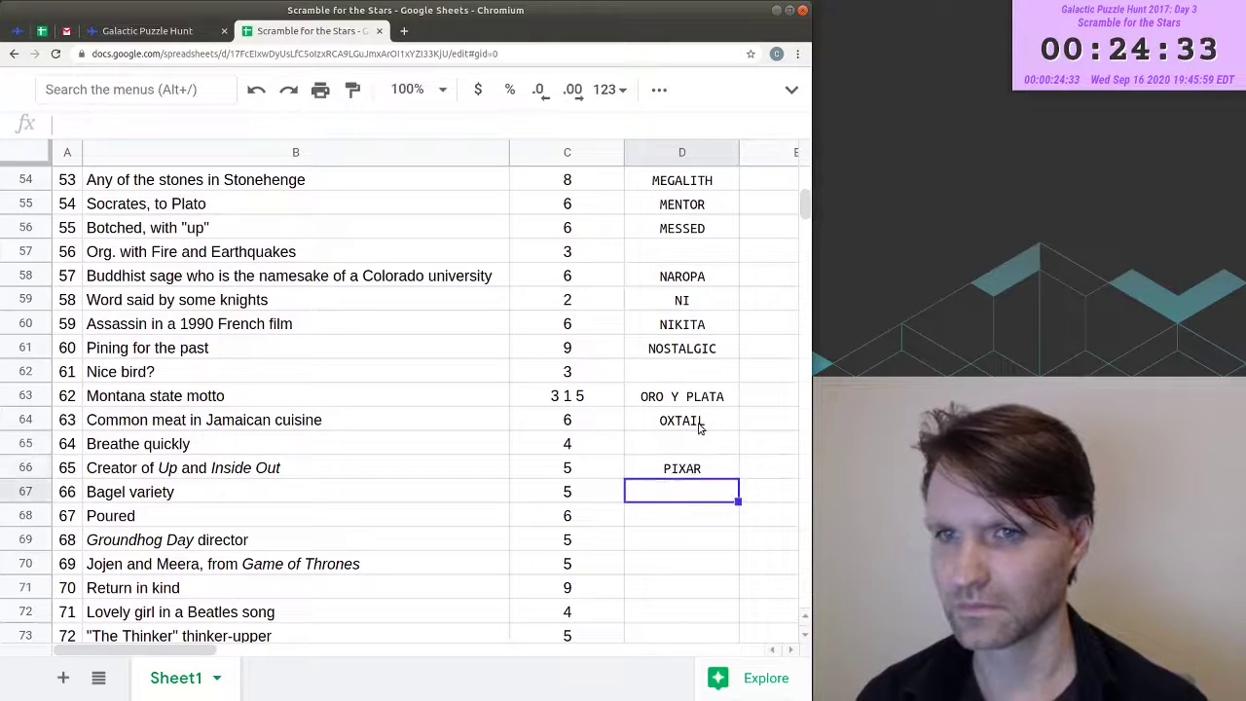
text(PLAIN)
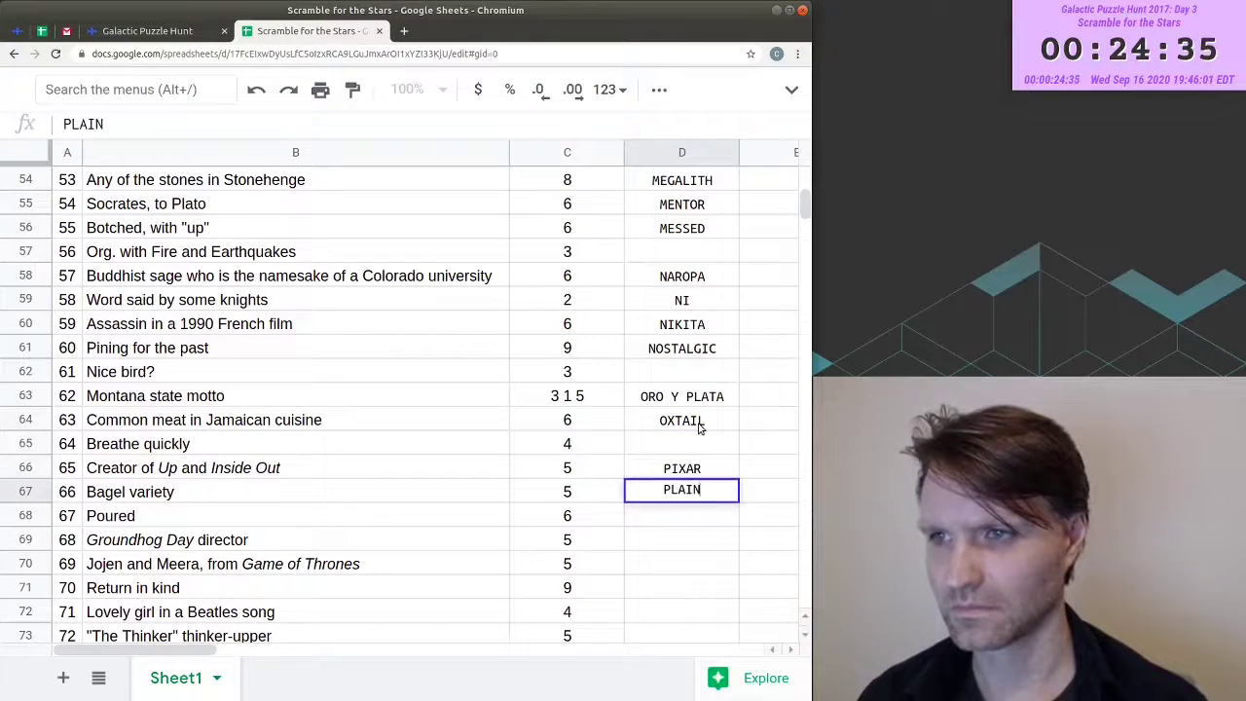
key(Return)
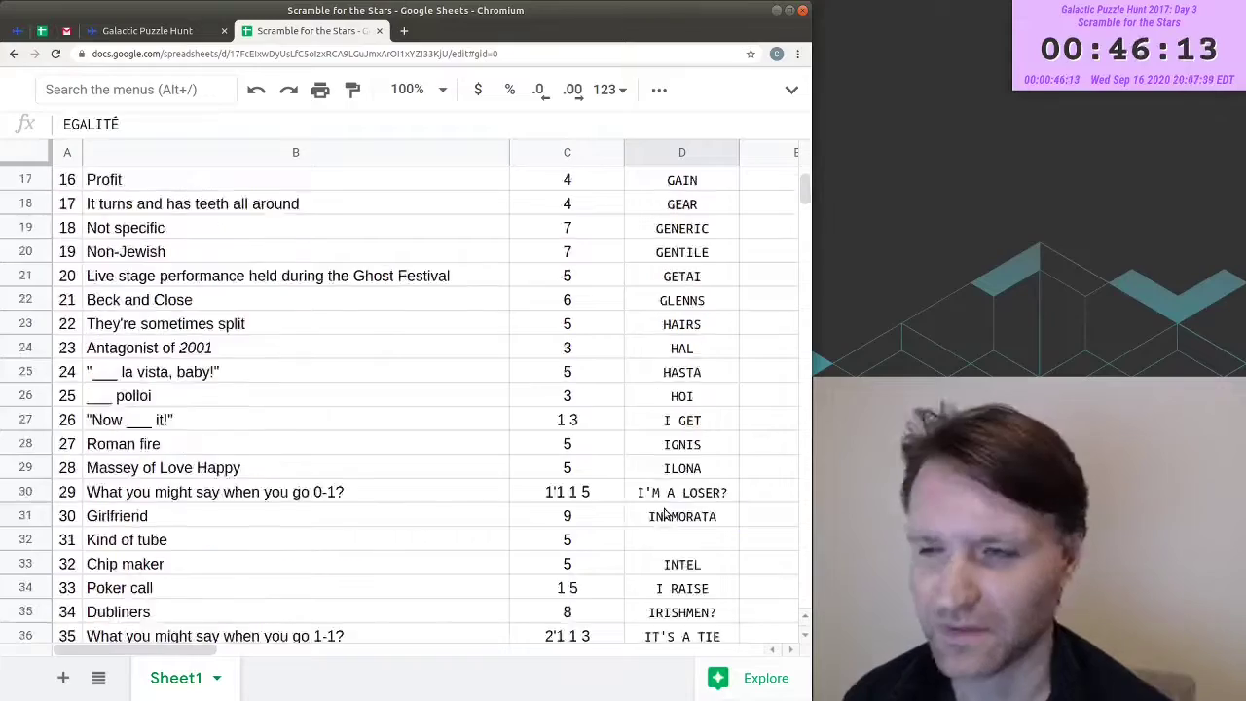
- Review the answer column, examining the entries EGALITÉ, HOI, MÁLAGA and SAN MARTÍN
scroll(672, 511, up, 5)
scroll(671, 511, down, 3)
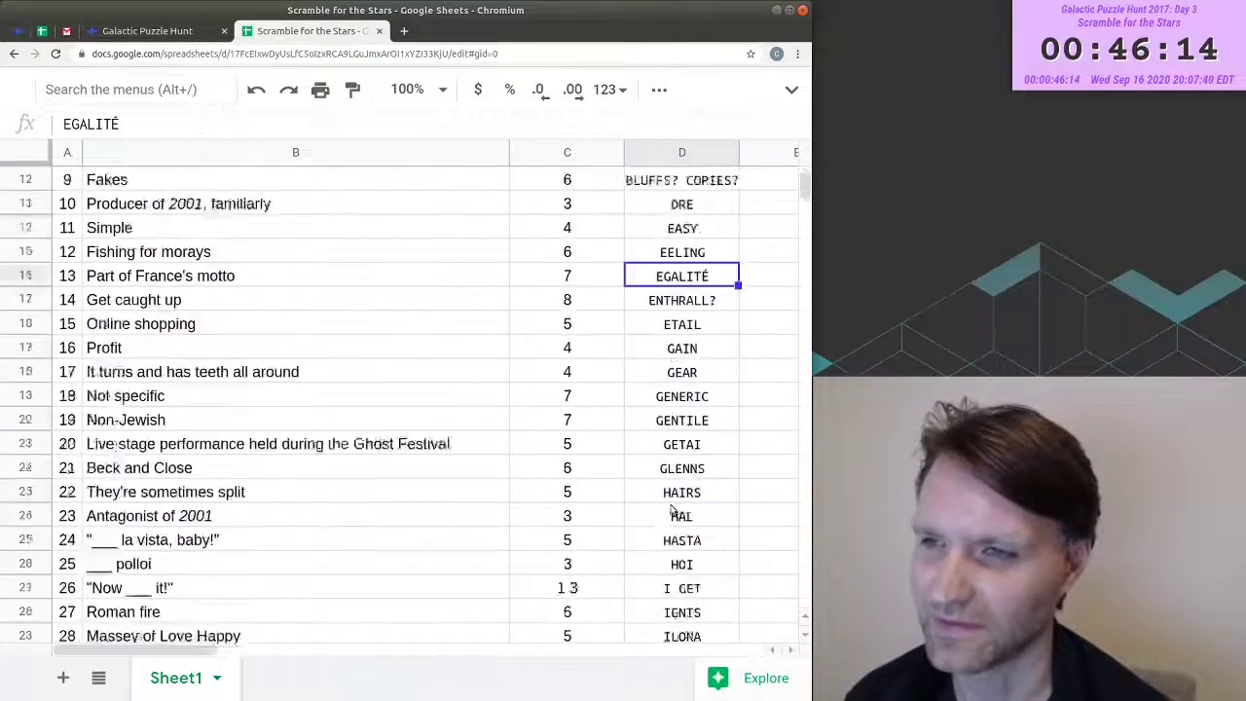
scroll(671, 511, down, 3)
click(679, 478)
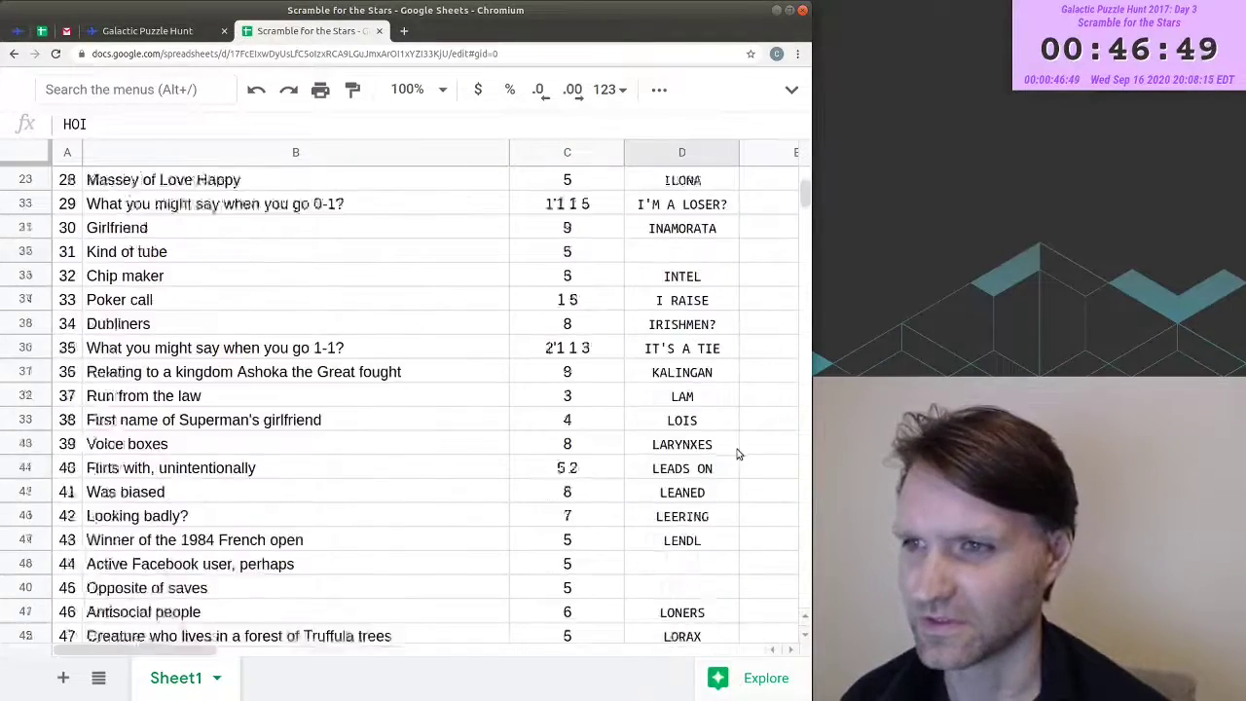
scroll(732, 471, up, 10)
scroll(695, 354, down, 2)
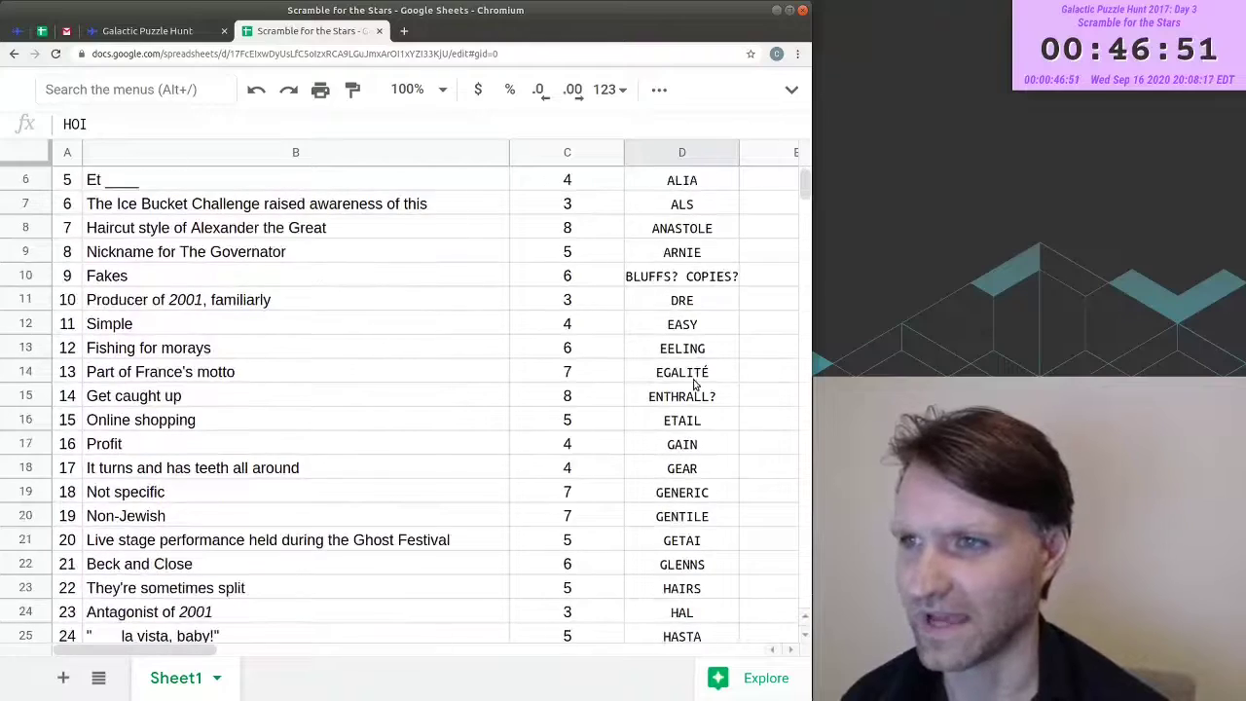
click(694, 379)
scroll(705, 386, down, 15)
click(689, 376)
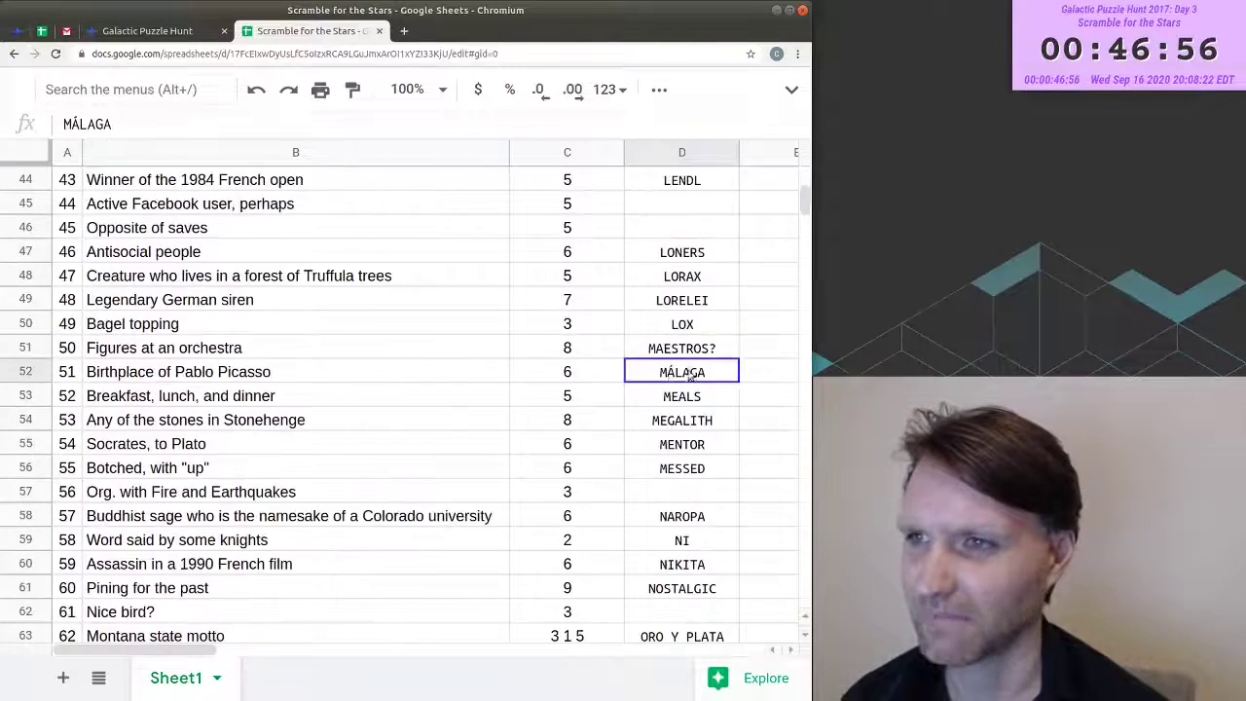
scroll(672, 395, down, 9)
click(699, 376)
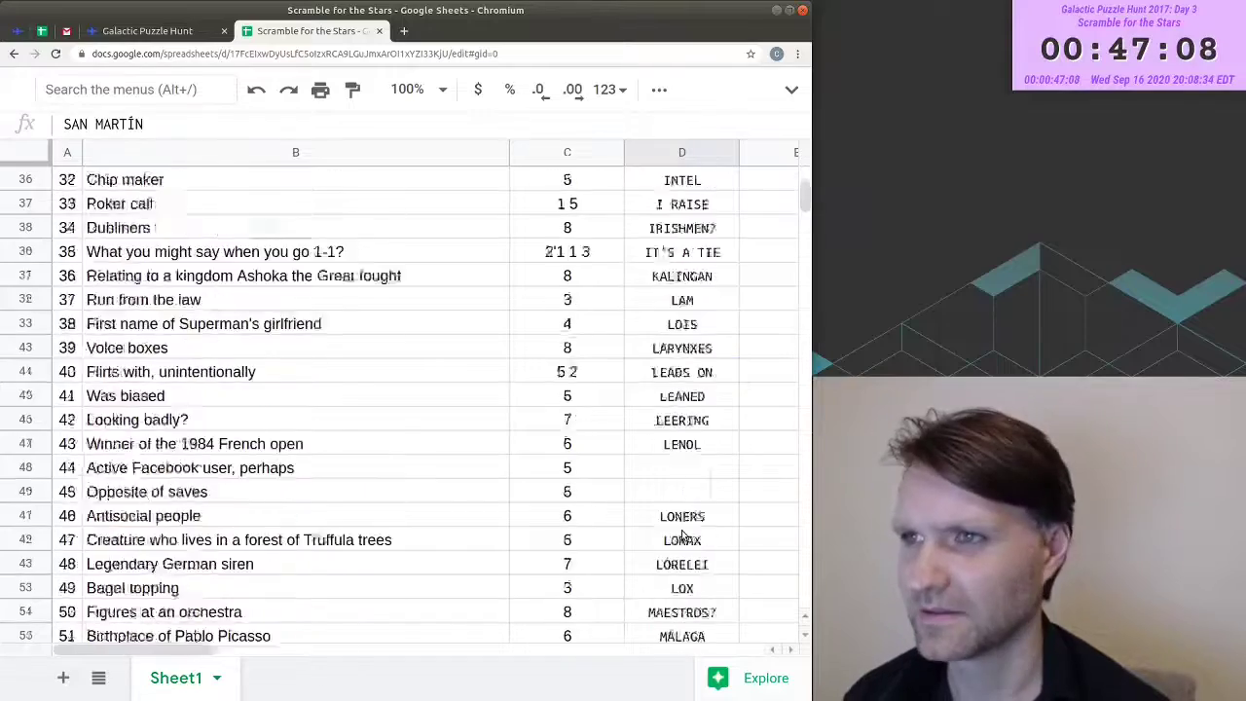
scroll(693, 389, up, 12)
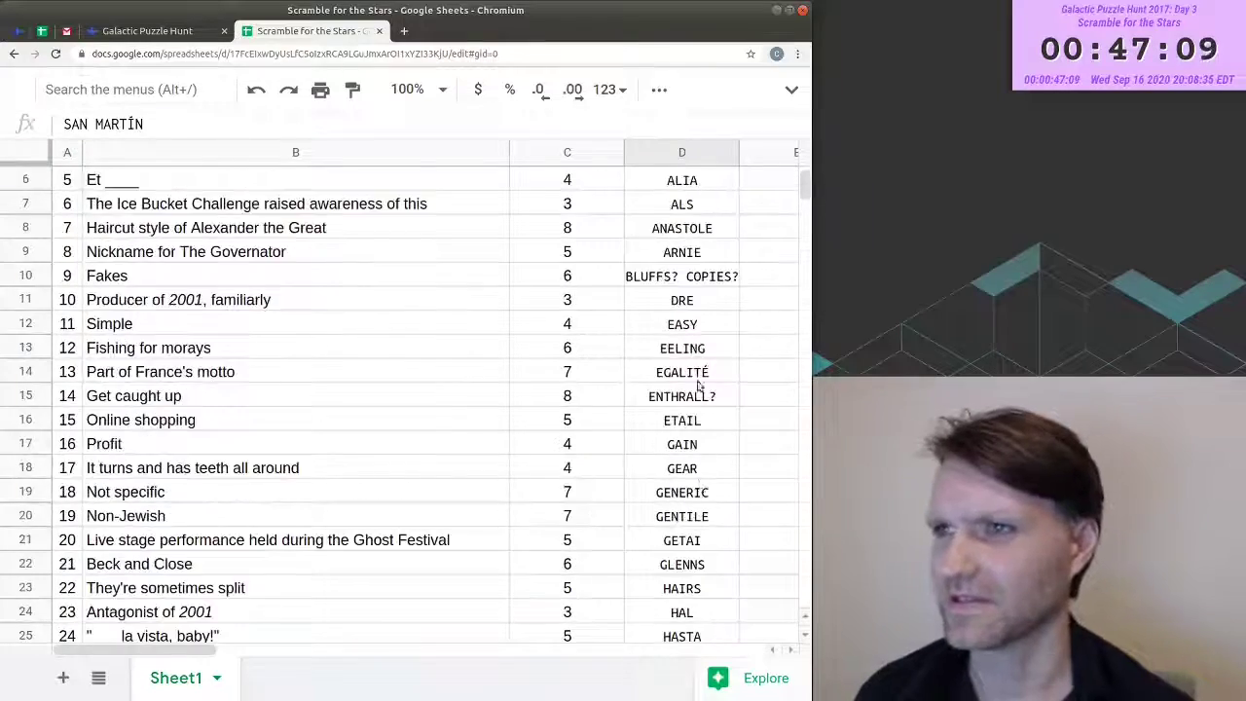
- Search the sheet for the letter X and look through the highlighted answers down to the last clue
click(687, 252)
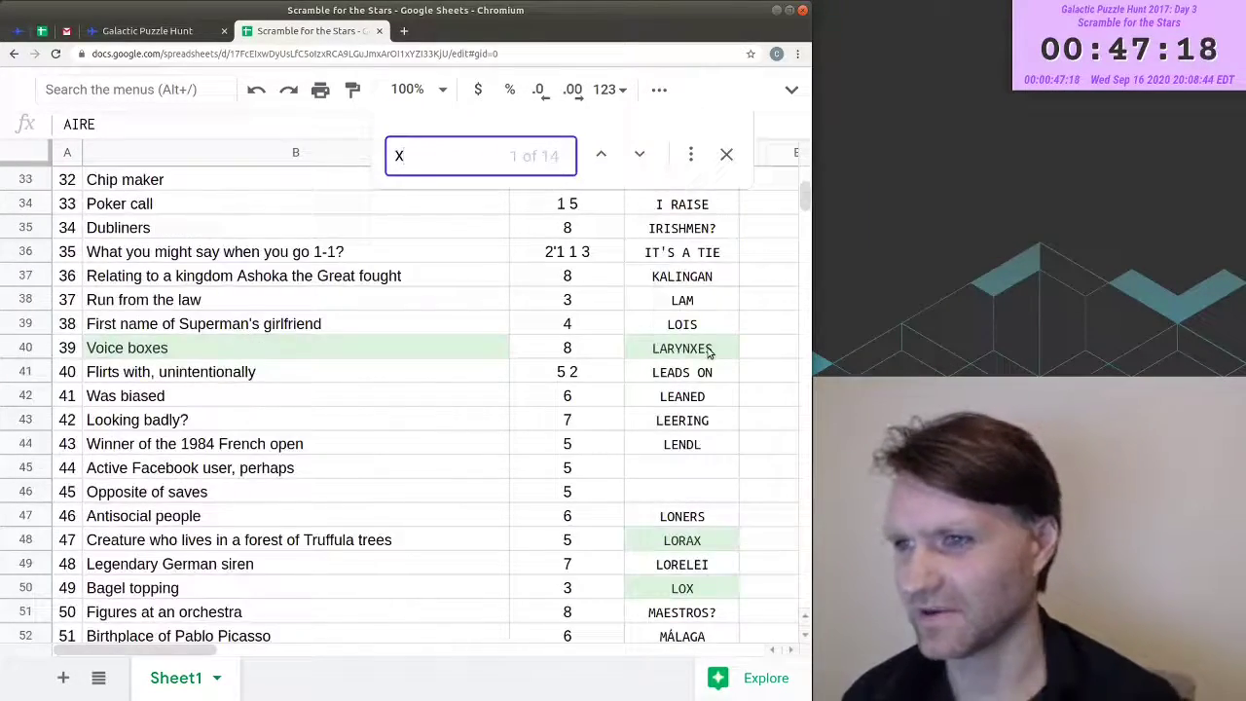
scroll(708, 354, down, 8)
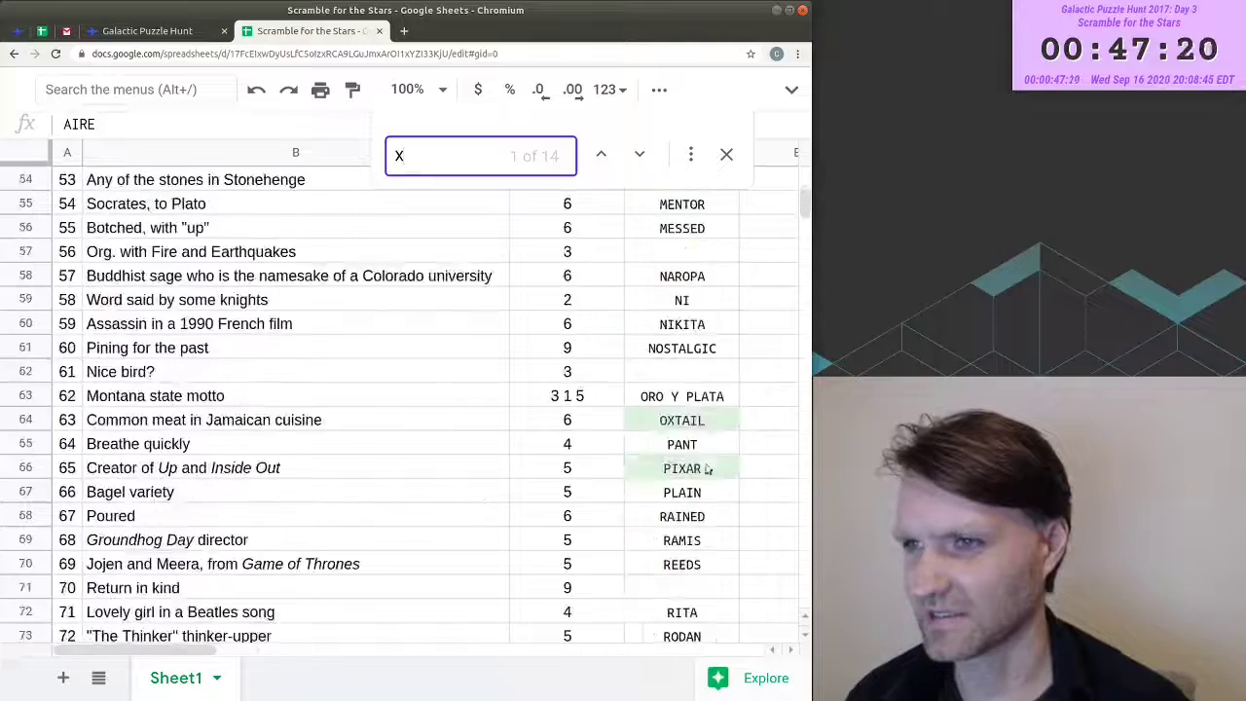
scroll(697, 440, down, 4)
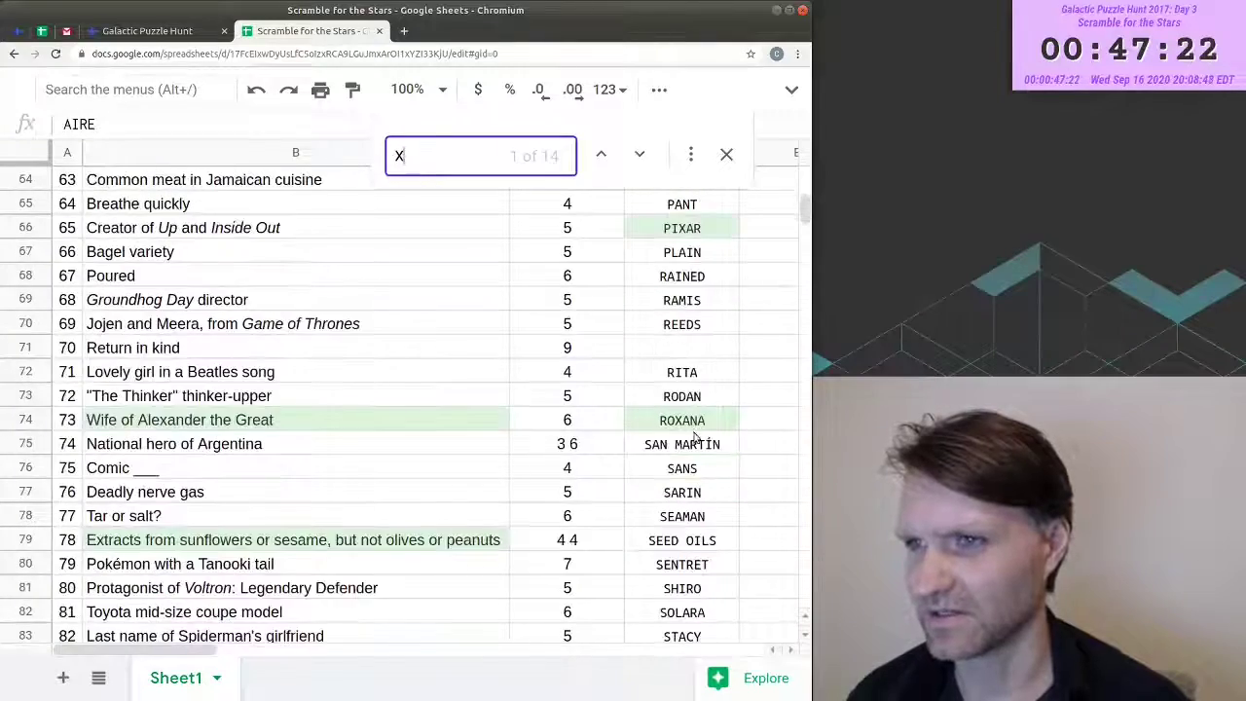
scroll(695, 438, down, 4)
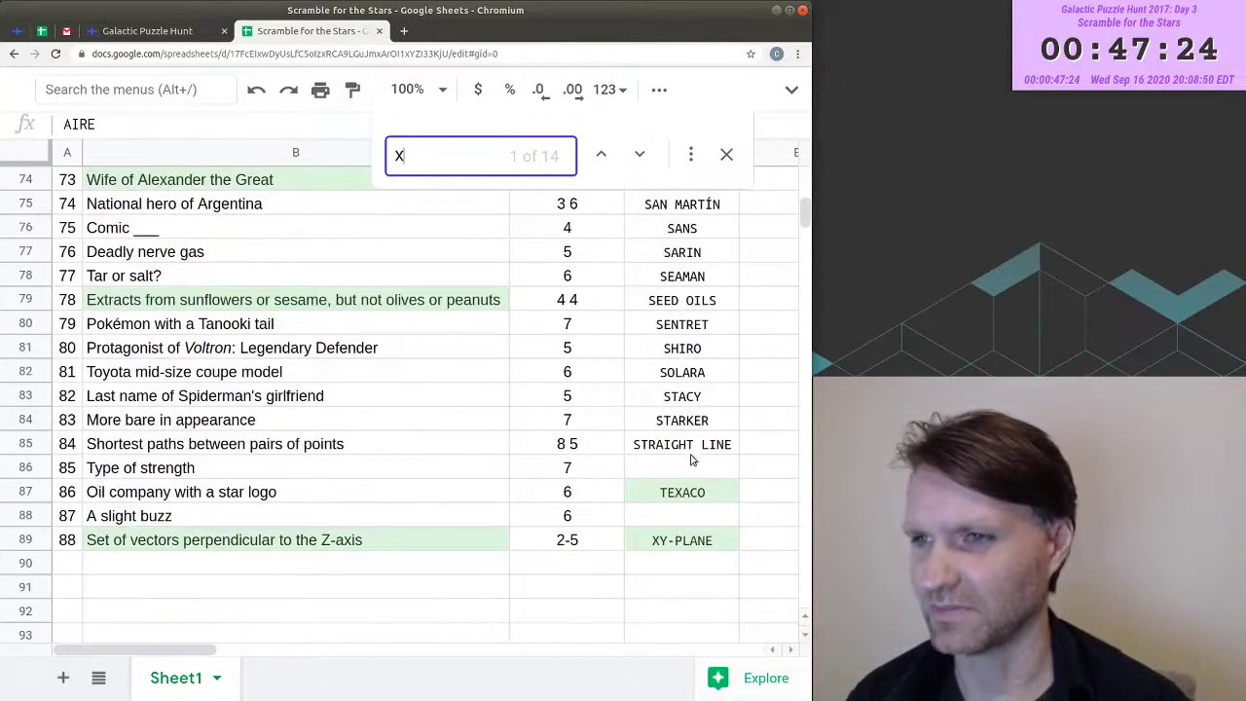
scroll(691, 459, up, 20)
key(Escape)
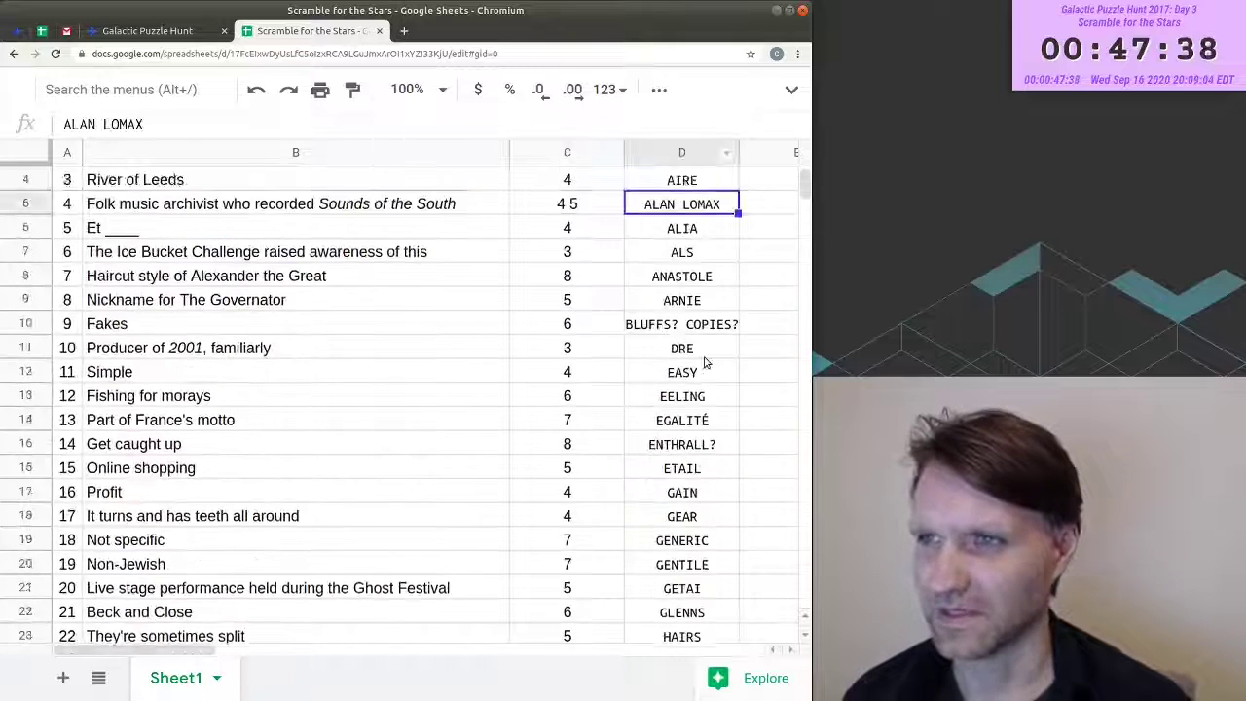
- Look over the first answers from ACADEME down, and search the sheet for the letter F to check the answer column
scroll(701, 284, up, 1)
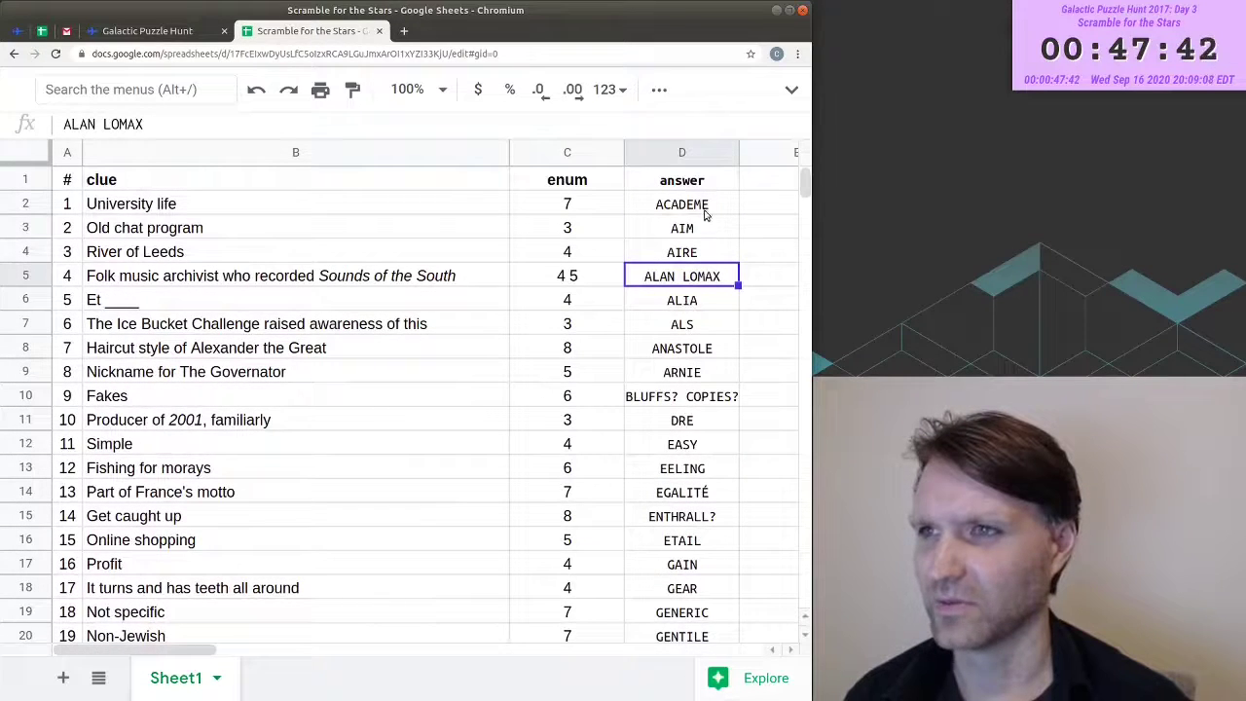
drag(704, 214, 697, 371)
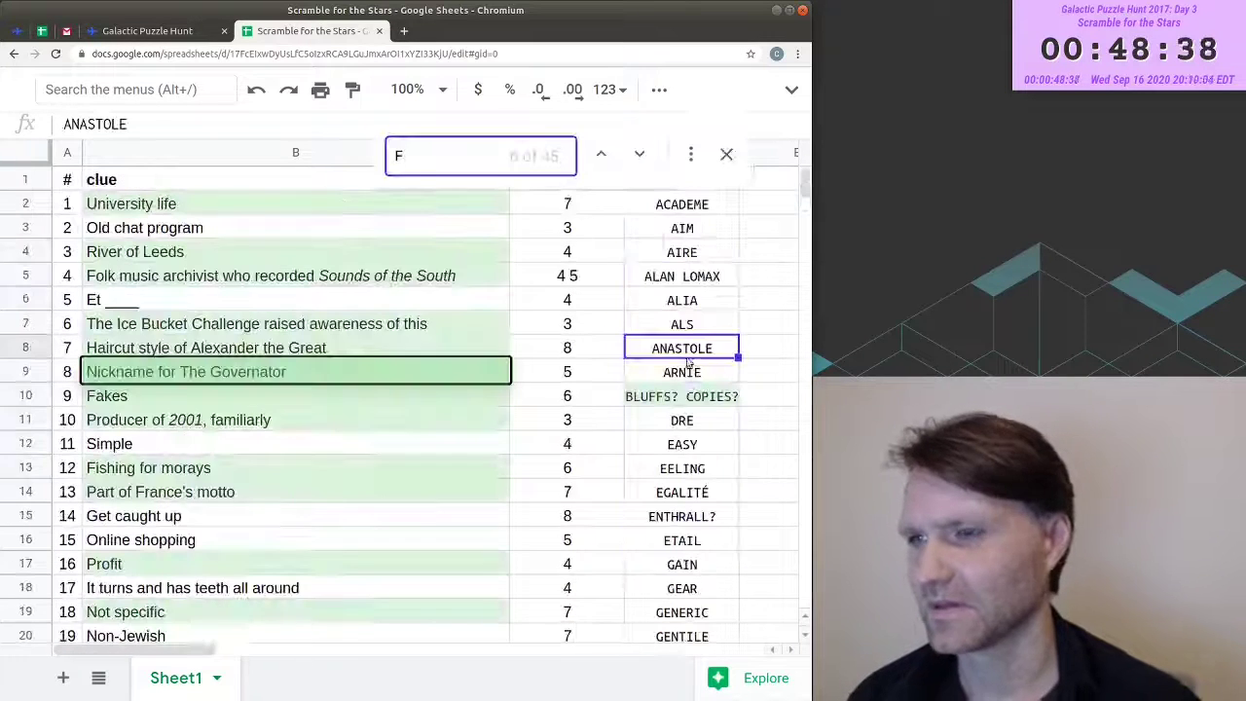
scroll(696, 345, down, 1)
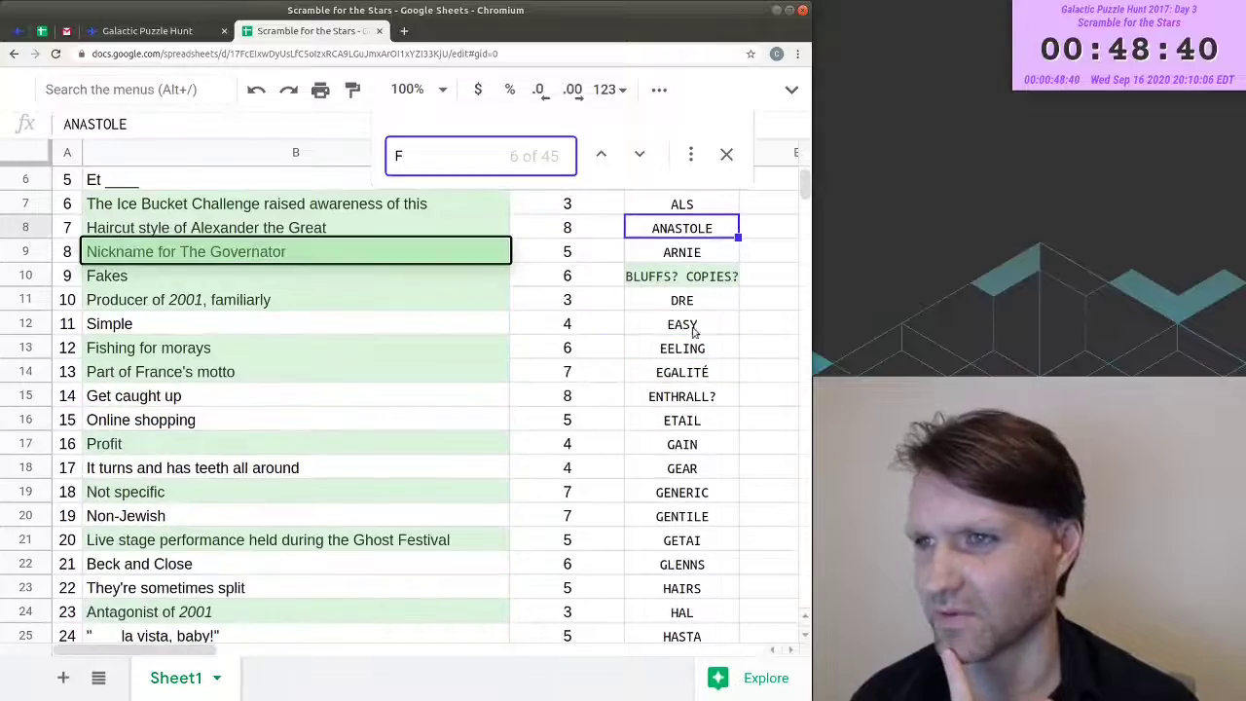
scroll(705, 355, down, 6)
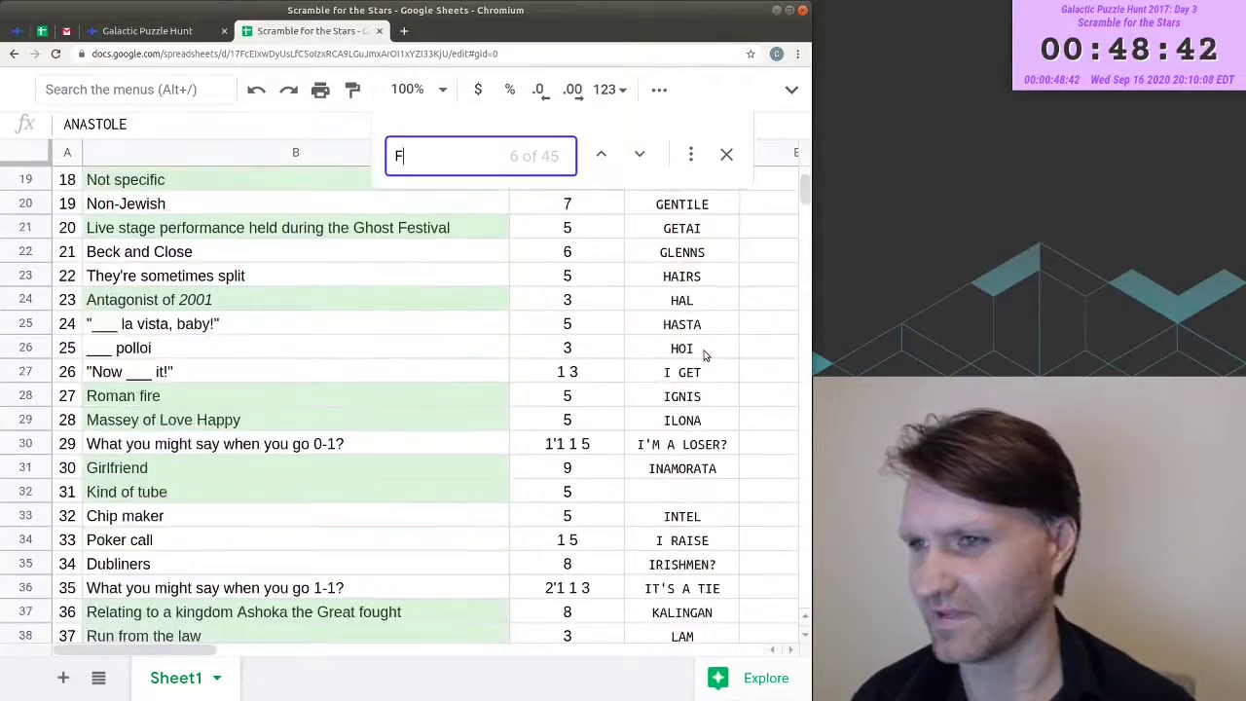
scroll(703, 354, up, 6)
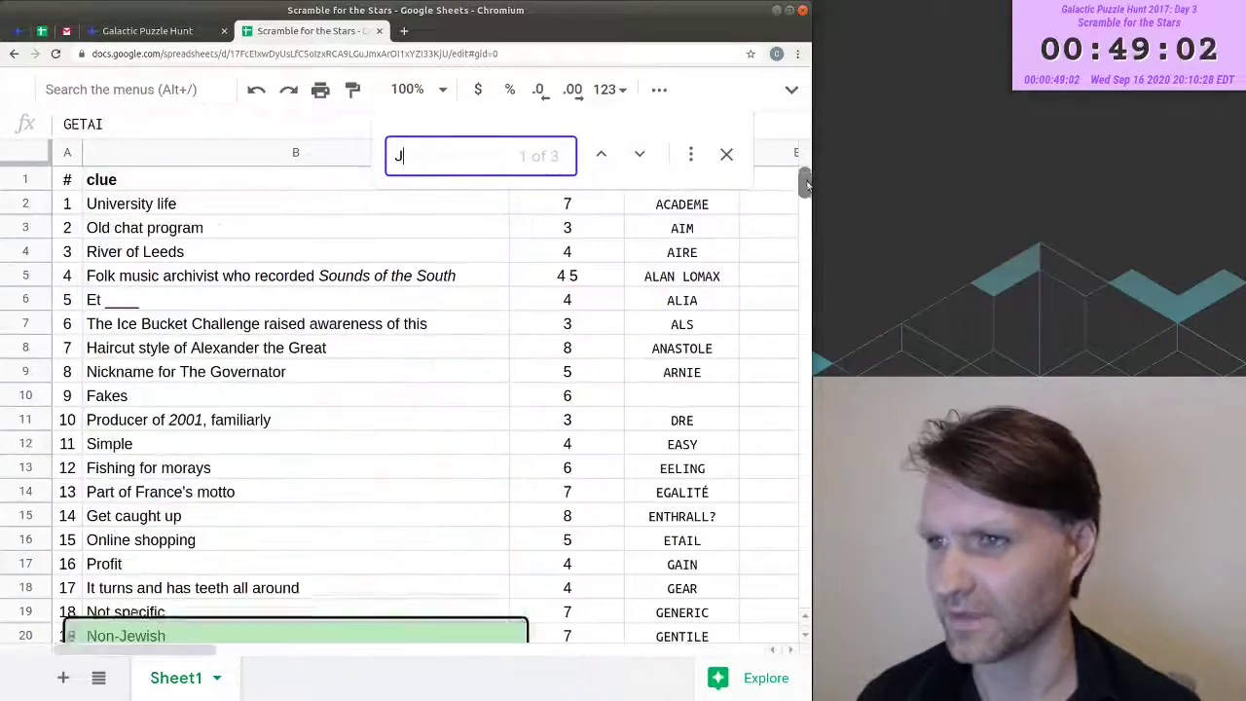
- Search the sheet for the letters J, U and W in turn and check the answer column for each
scroll(799, 185, down, 5)
scroll(797, 180, up, 5)
click(681, 300)
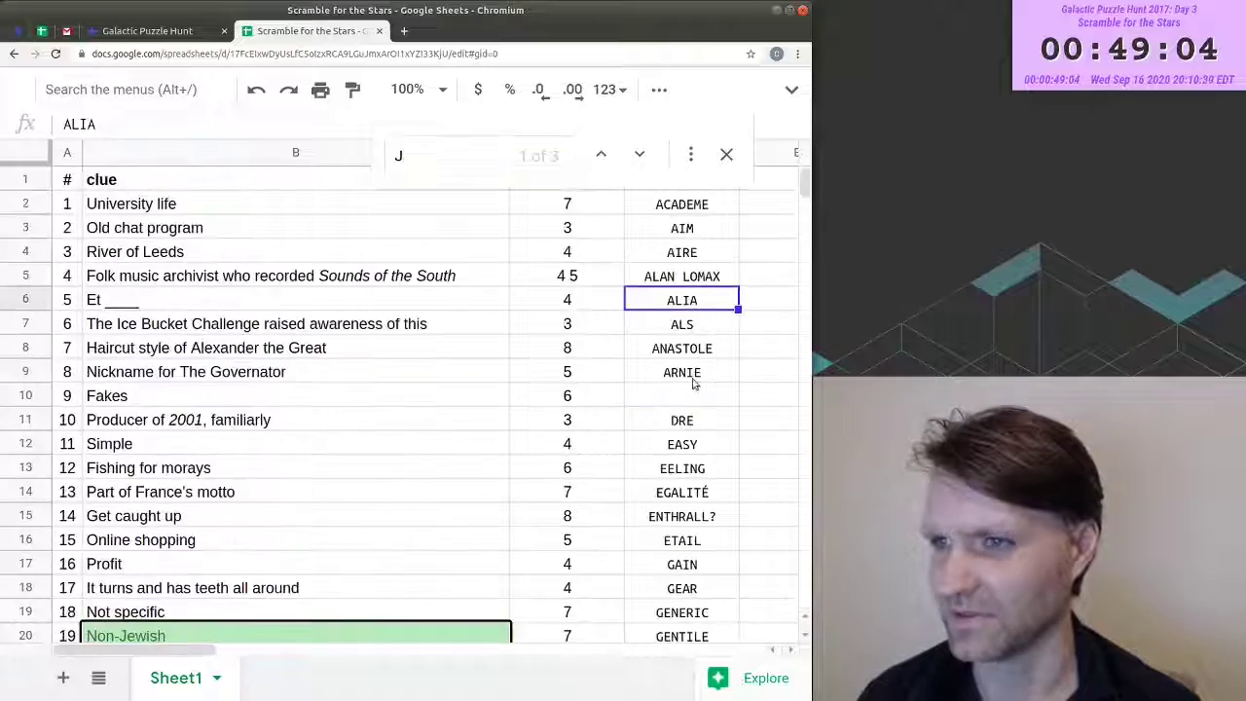
scroll(689, 409, down, 7)
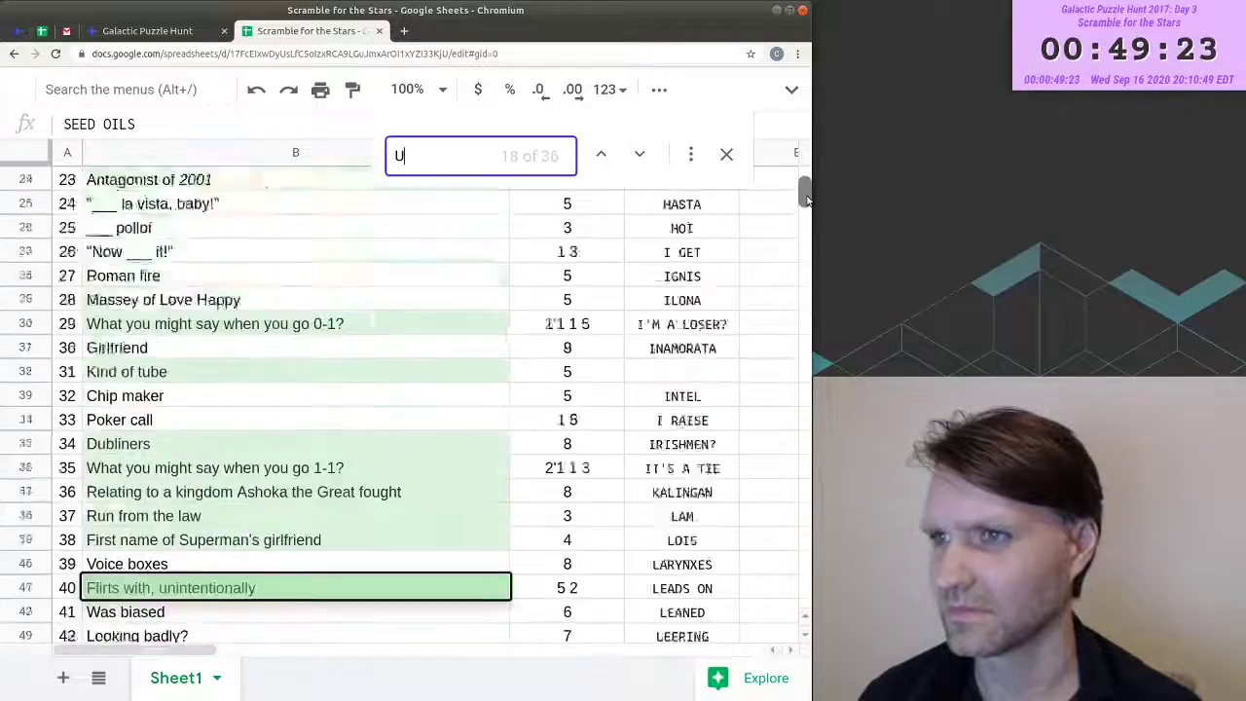
scroll(806, 175, up, 7)
drag(804, 172, 801, 223)
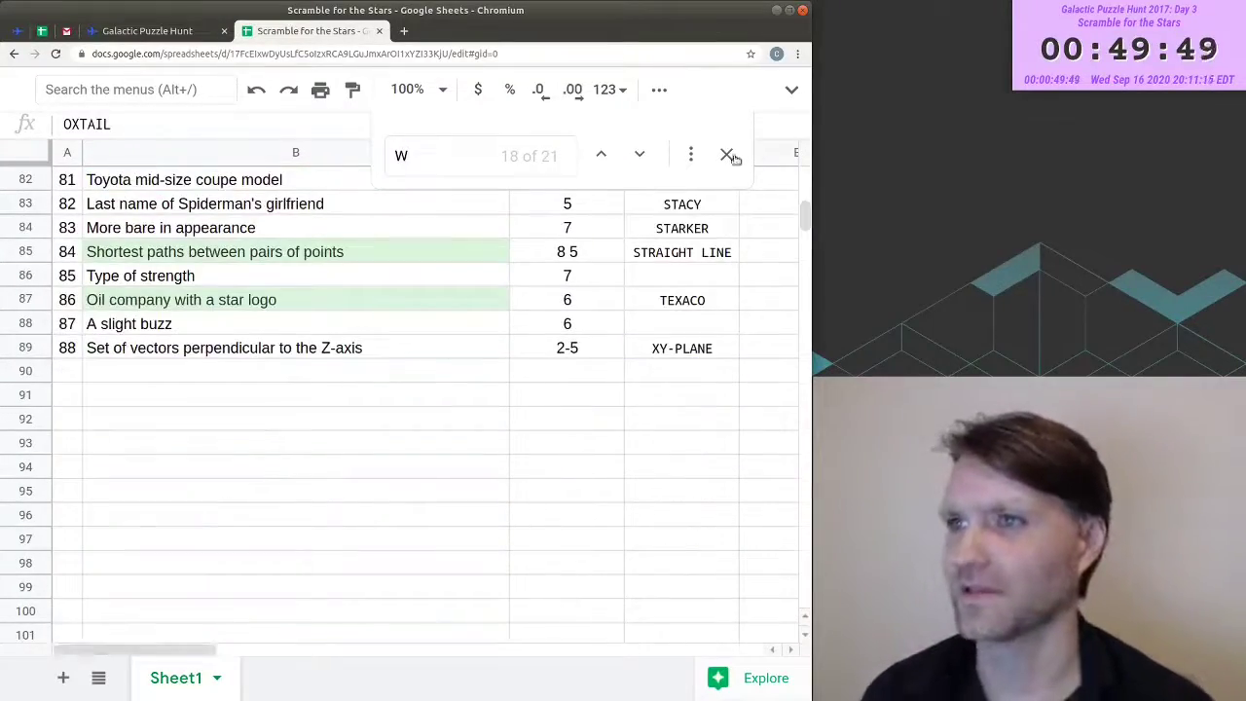
click(727, 156)
- Build the letter-frequency formula =LEN(A$1)-LEN(REGEXREPLACE(A$1,A3,"")) in B3 of Sheet3, referencing the combined answers in A1
scroll(650, 308, up, 15)
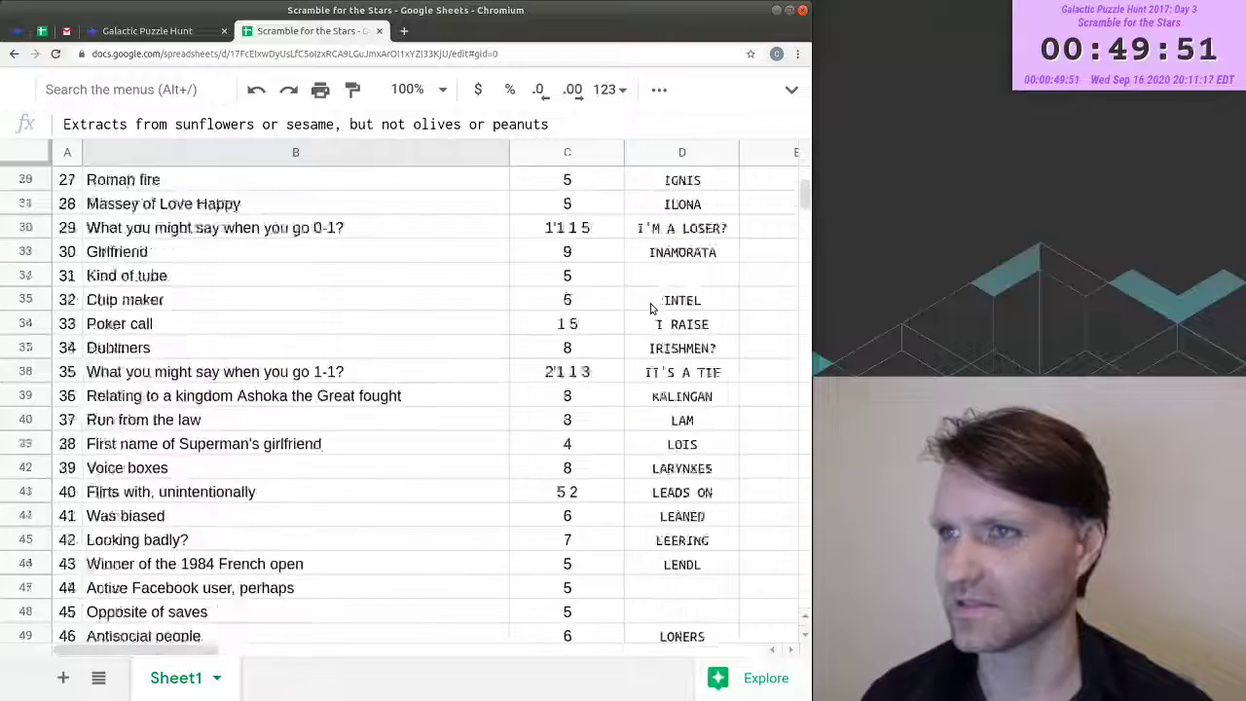
scroll(650, 308, up, 10)
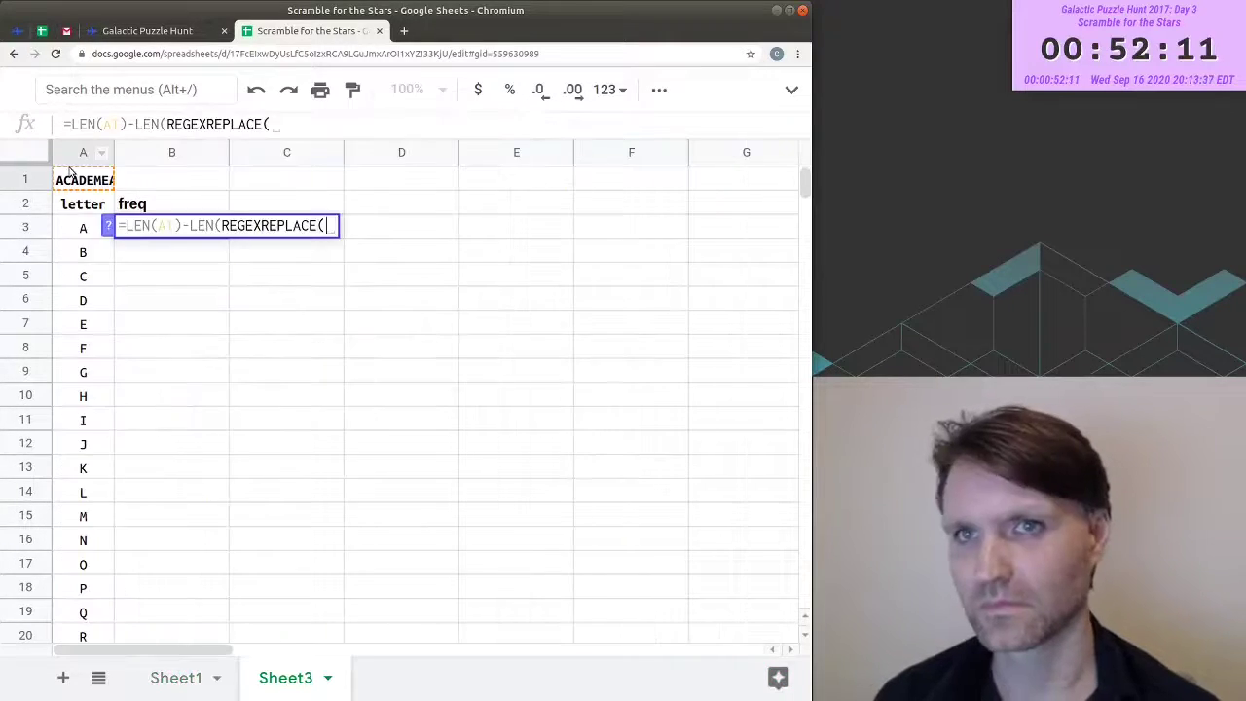
click(95, 188)
text(,)
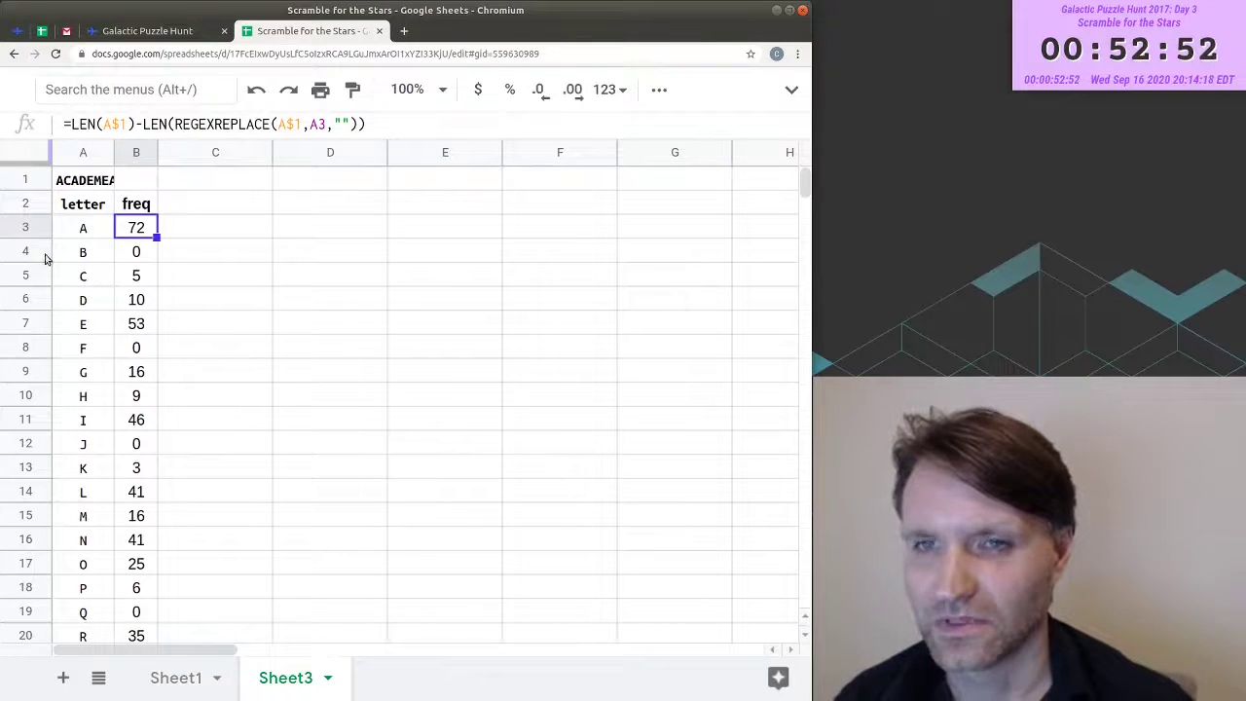
- Examine the frequency cells in column B for the letters B, F, J, Q, U, V, W and Z
click(142, 258)
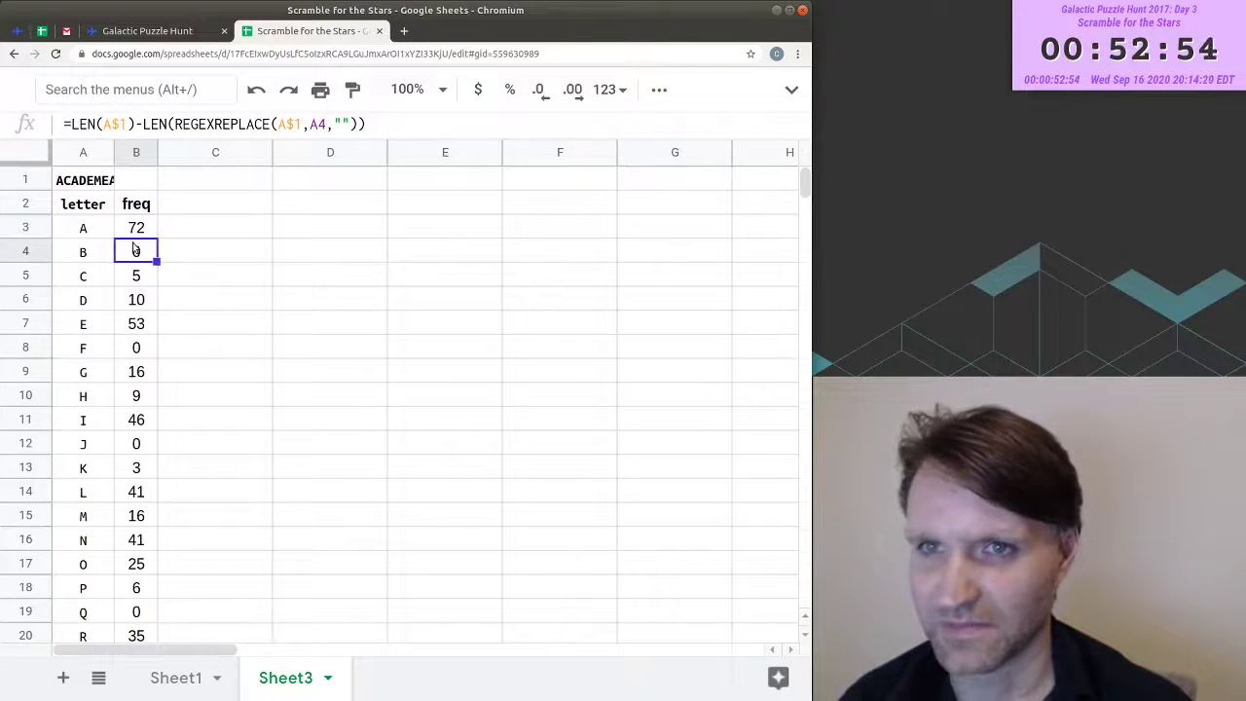
click(147, 346)
click(142, 449)
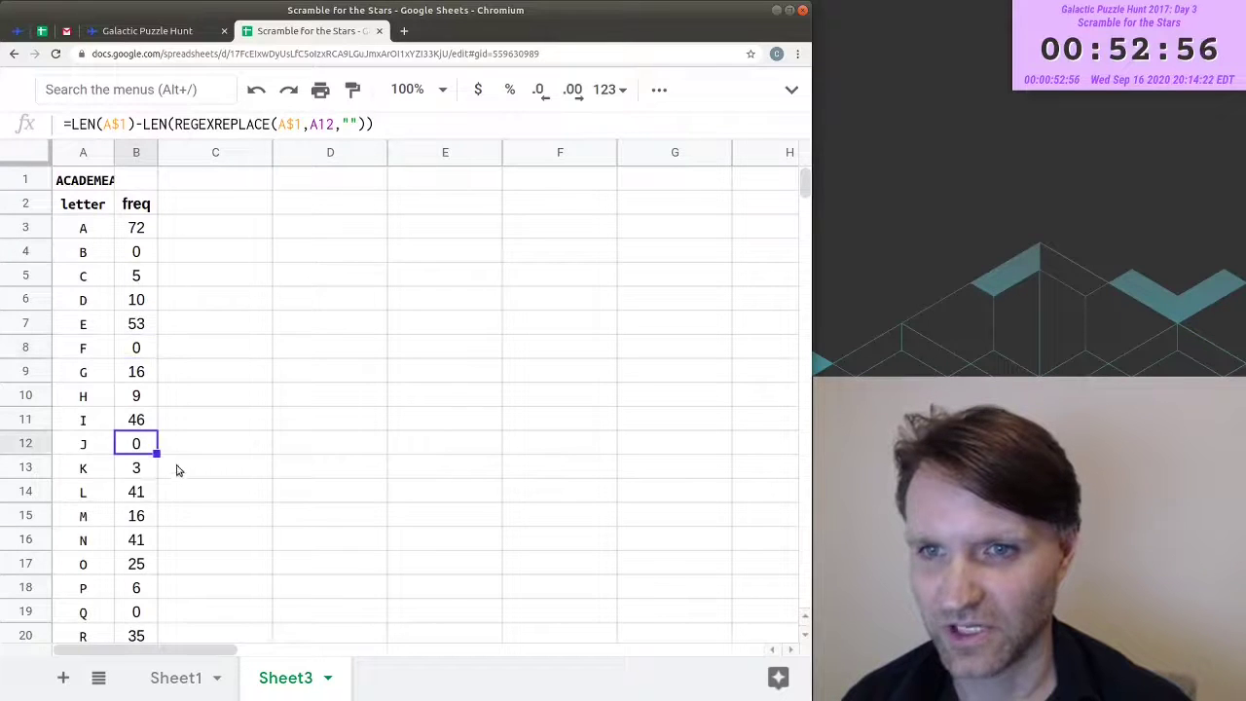
scroll(178, 464, down, 3)
click(153, 466)
scroll(206, 477, down, 1)
click(142, 493)
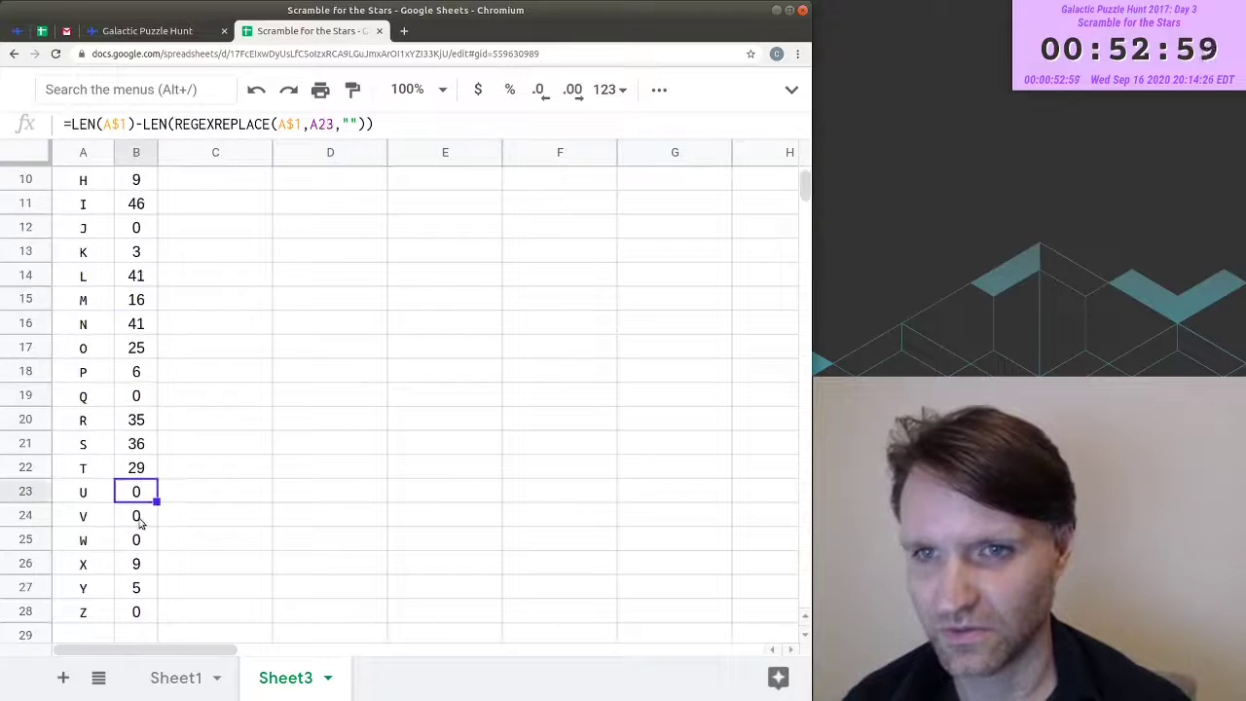
click(146, 517)
click(146, 540)
click(151, 602)
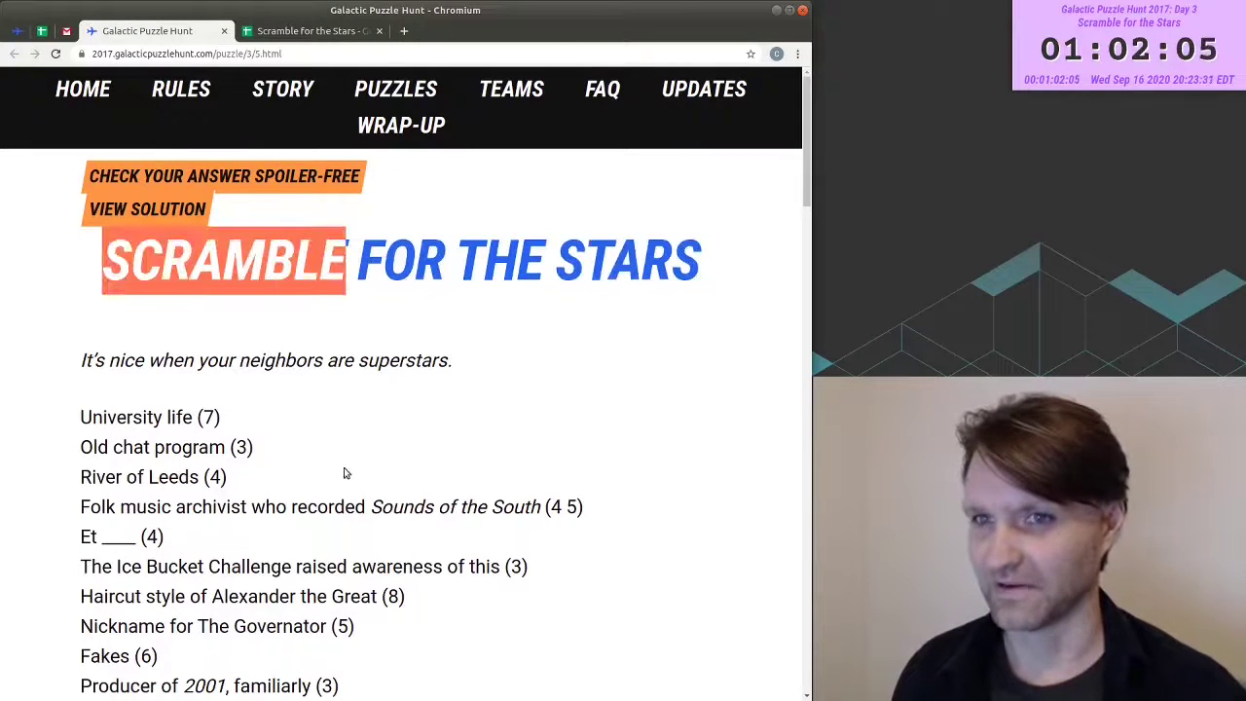
- Reread the puzzle's title and opening clues, and examine the Lfreq sheet's frequency rows for the letters B and F
scroll(344, 473, down, 3)
scroll(497, 281, up, 3)
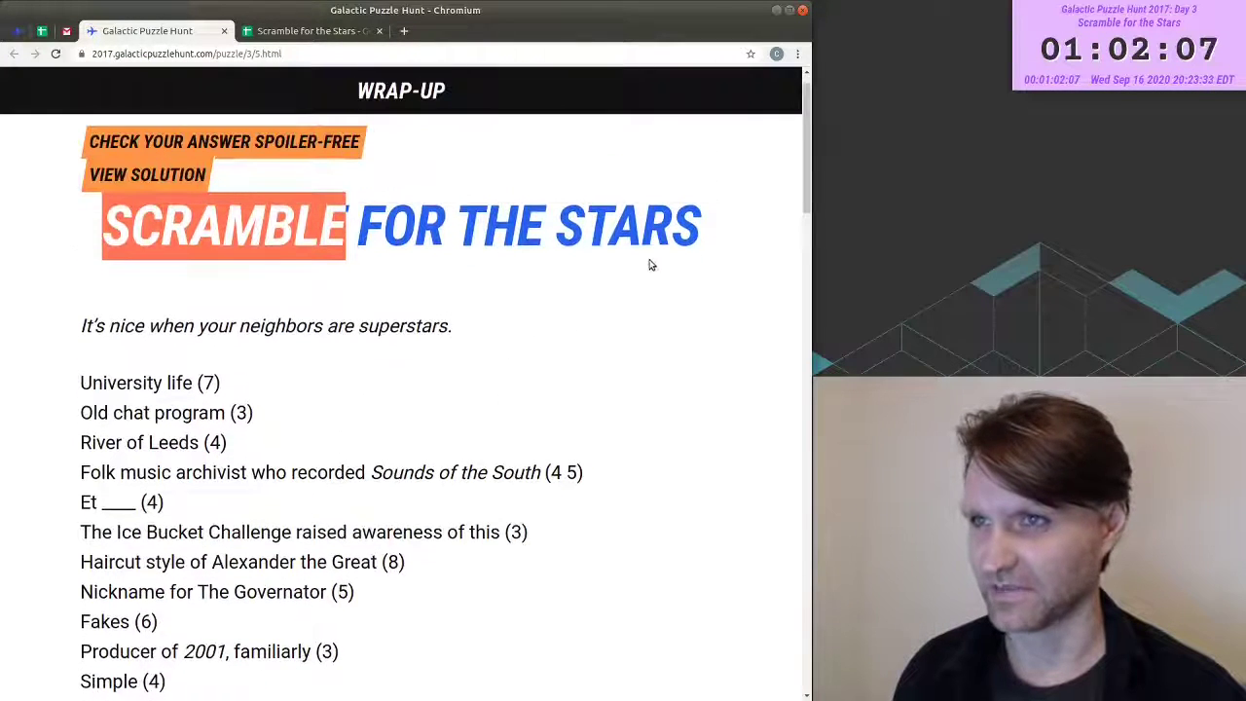
click(309, 31)
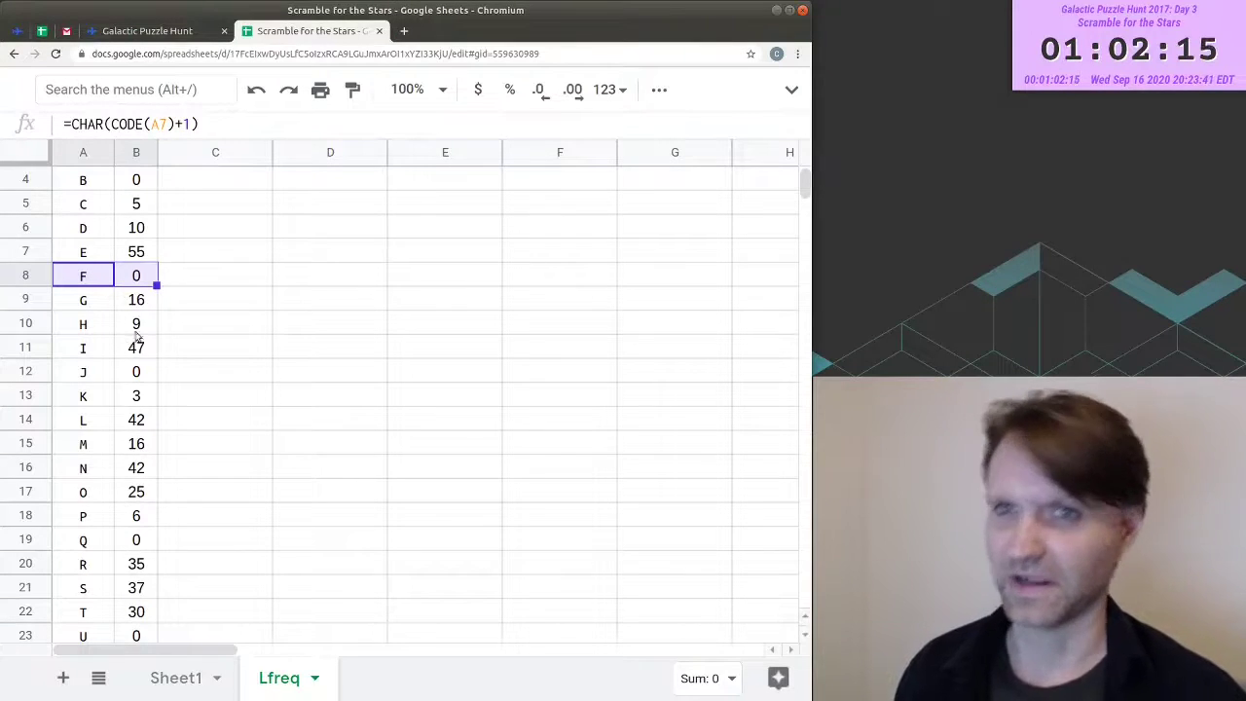
scroll(136, 336, up, 1)
drag(83, 252, 136, 252)
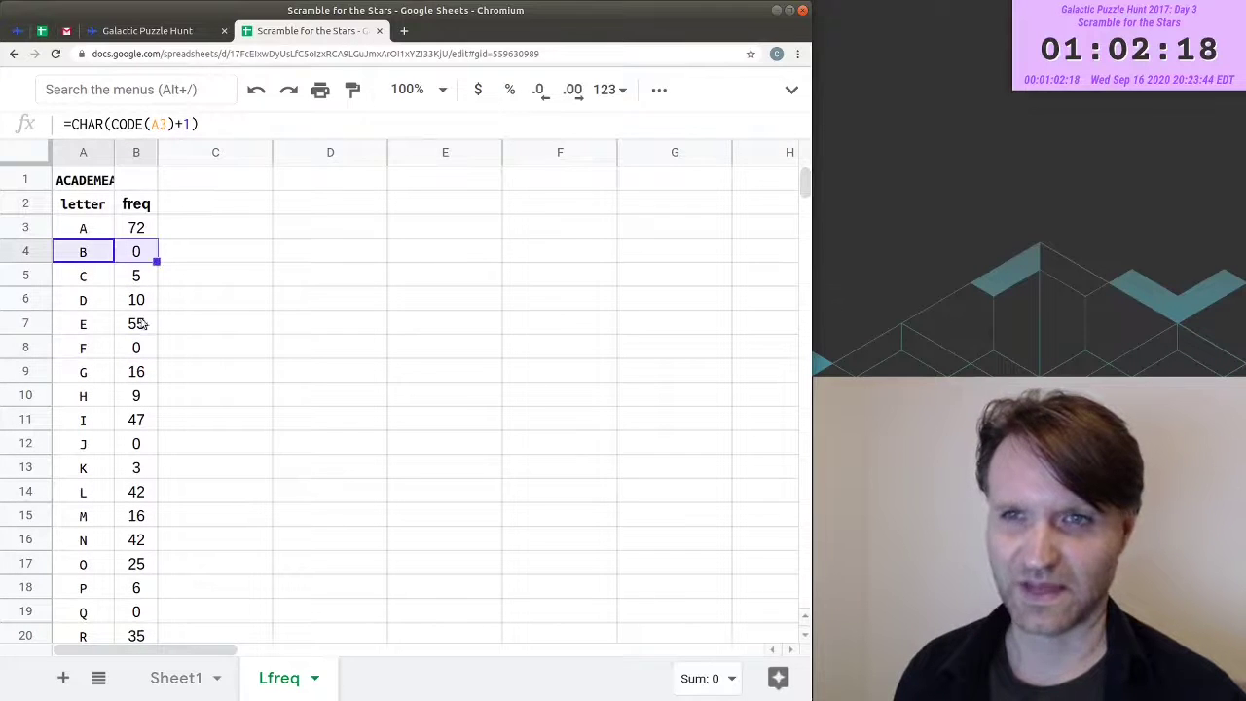
scroll(107, 469, down, 3)
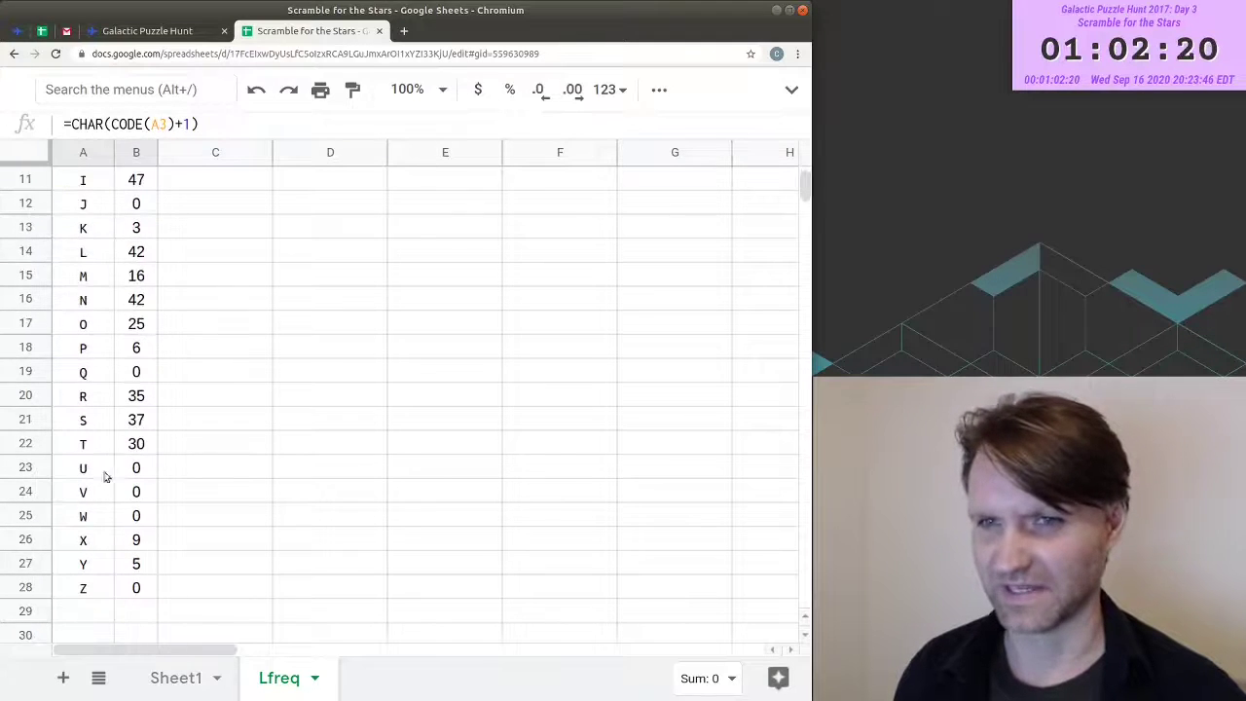
scroll(106, 473, up, 3)
drag(82, 323, 137, 323)
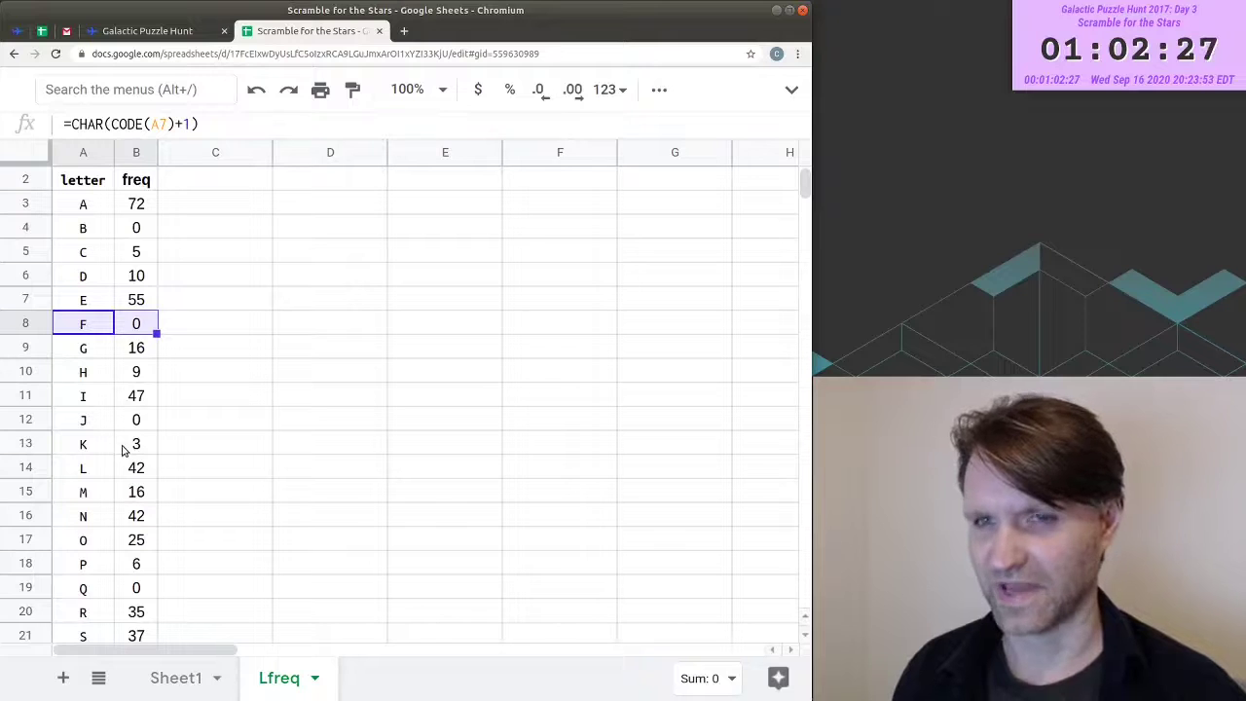
drag(87, 237, 132, 239)
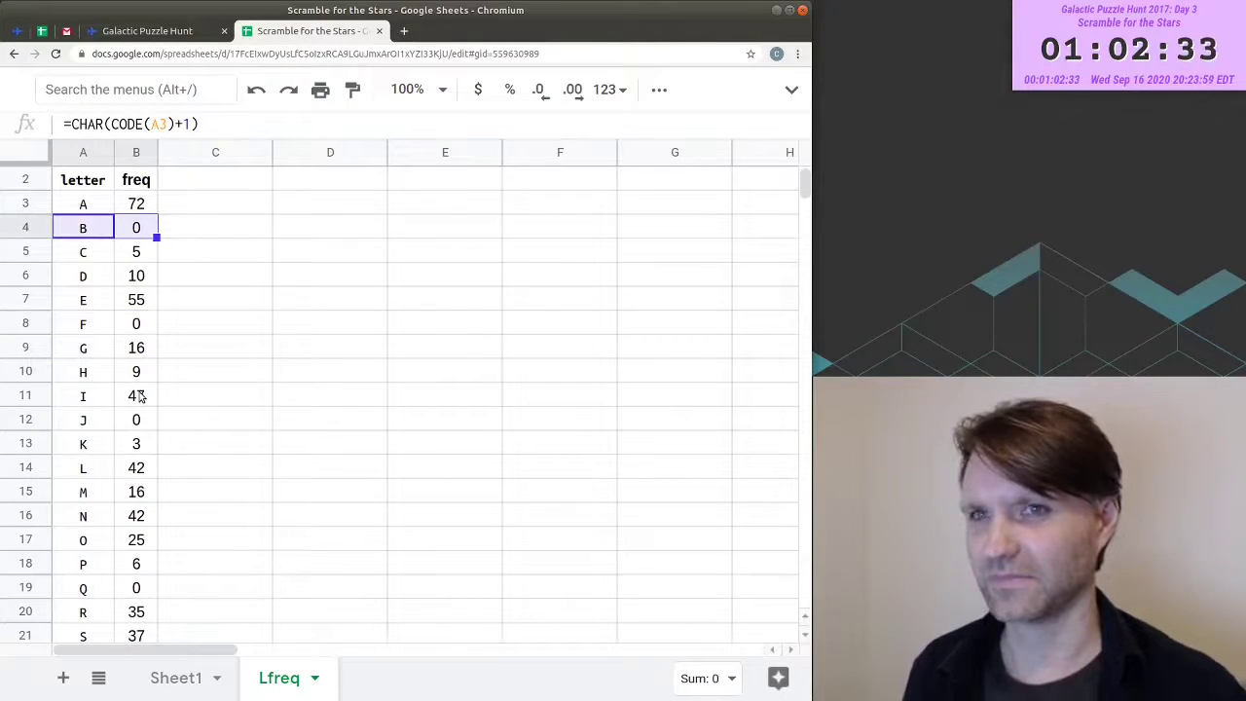
- Look over Sheet1 and the web result for "how many constellations are there", reading the International Astronomical Union's figure
click(176, 678)
drag(804, 189, 747, 115)
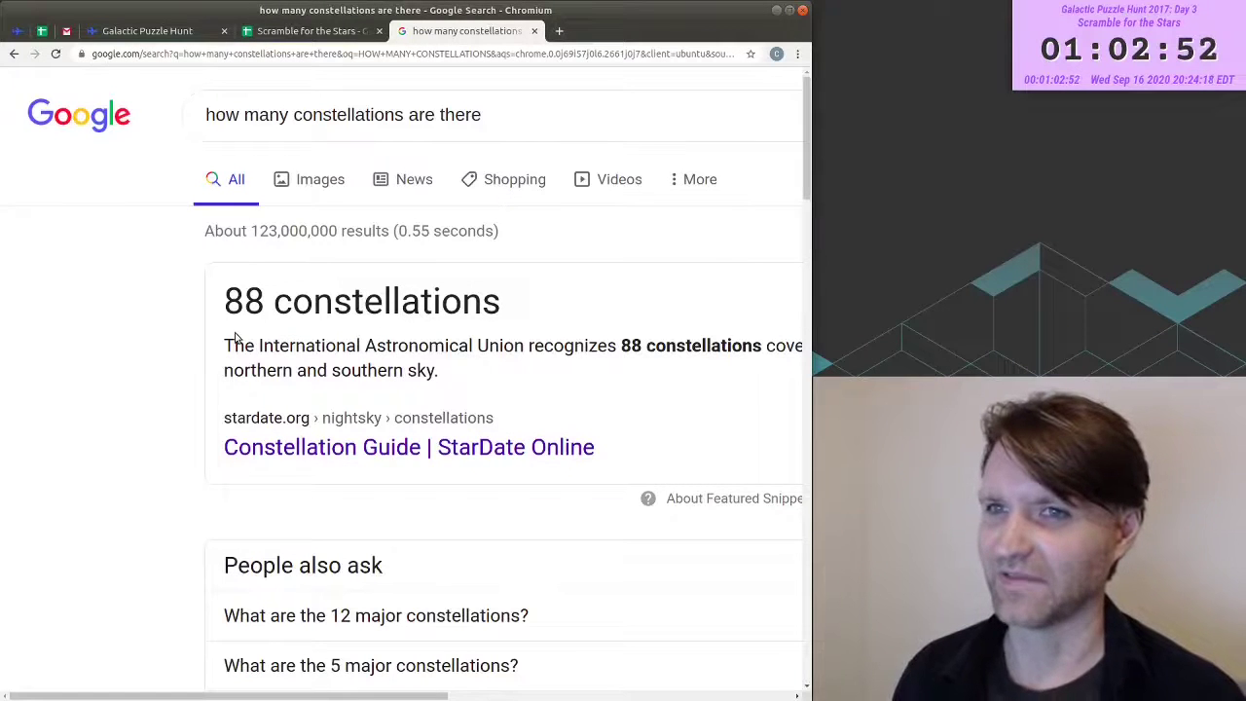
double_click(284, 349)
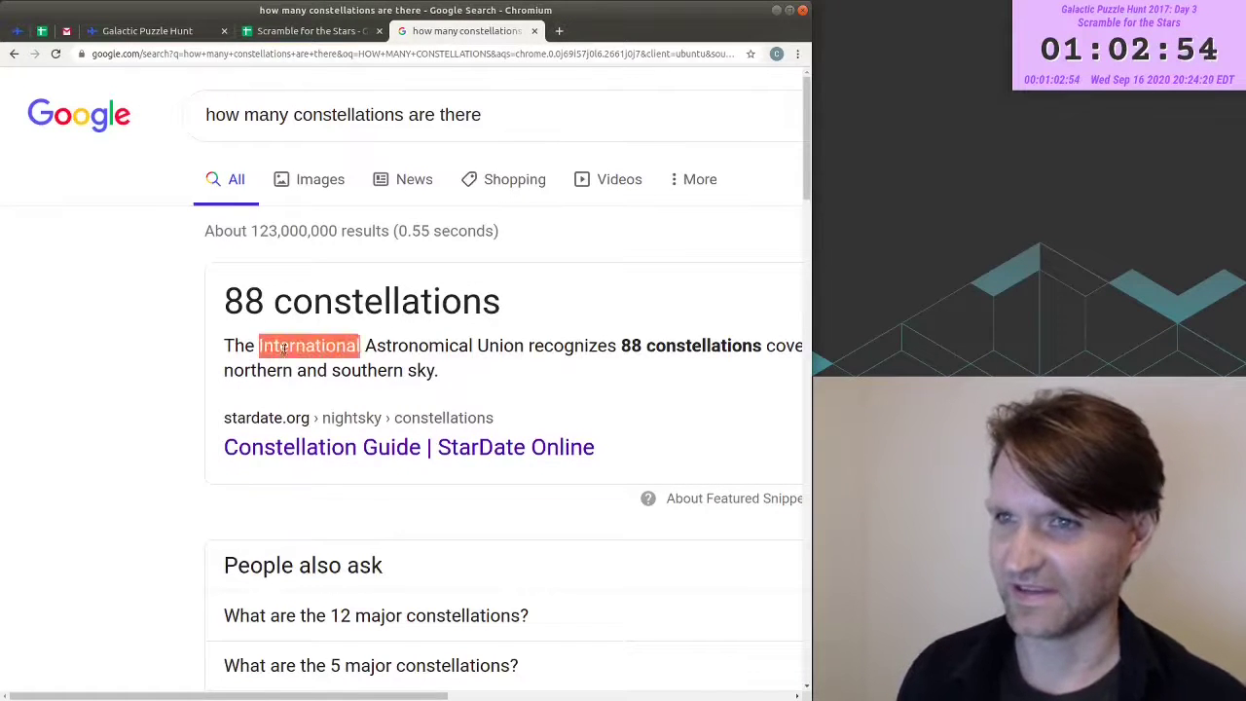
drag(284, 349, 523, 348)
drag(237, 292, 463, 302)
triple_click(470, 304)
click(335, 26)
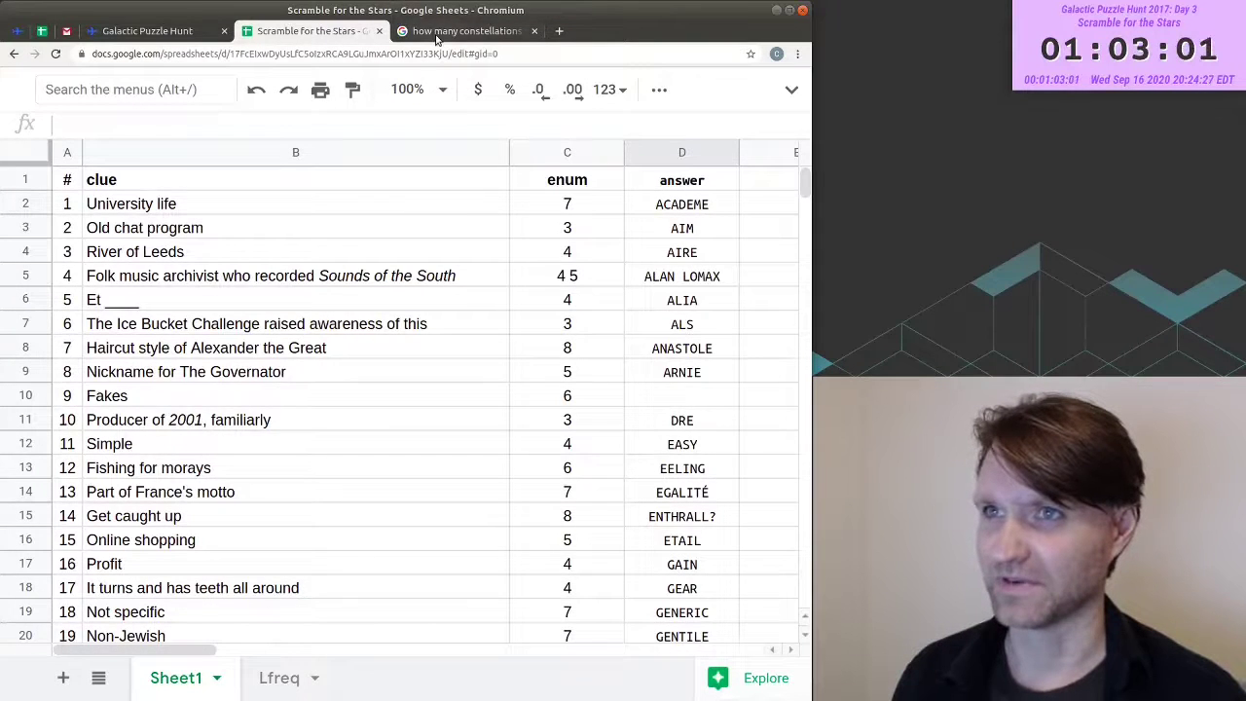
- Consult the StarDate constellation guide, and enter ARIES beside the answer AIRE in Sheet1 with its added letter S in the next cell
click(697, 202)
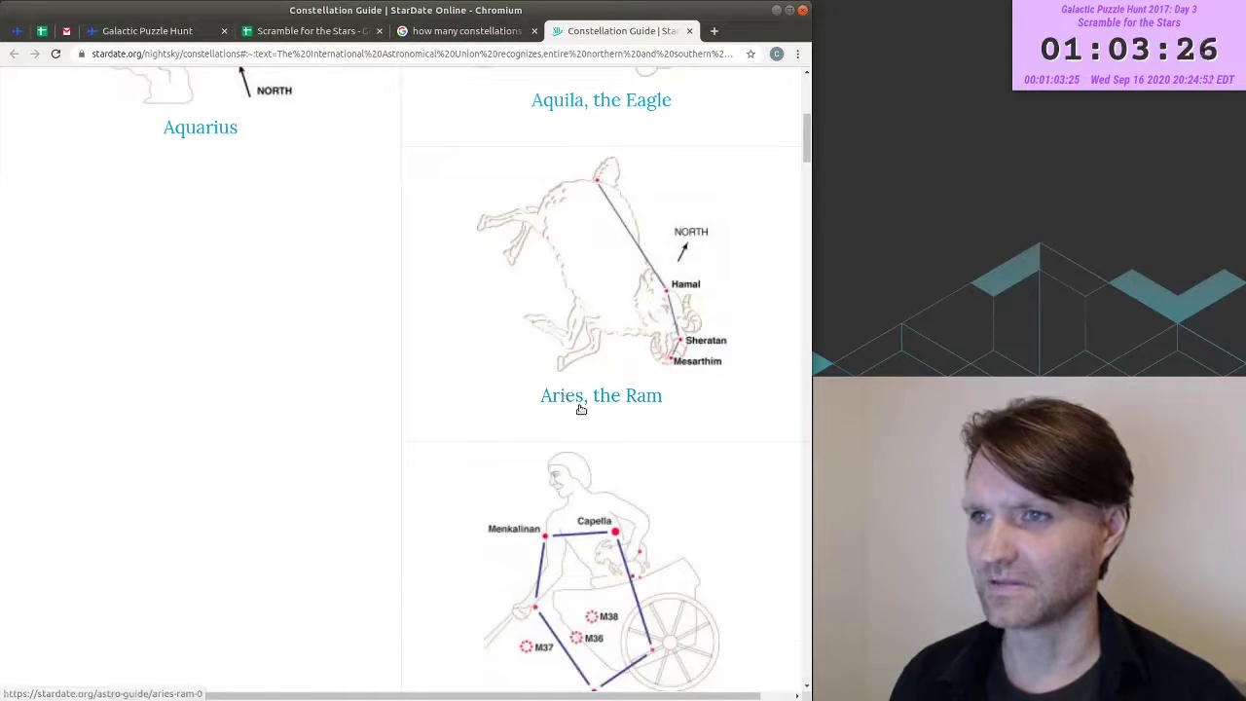
click(321, 30)
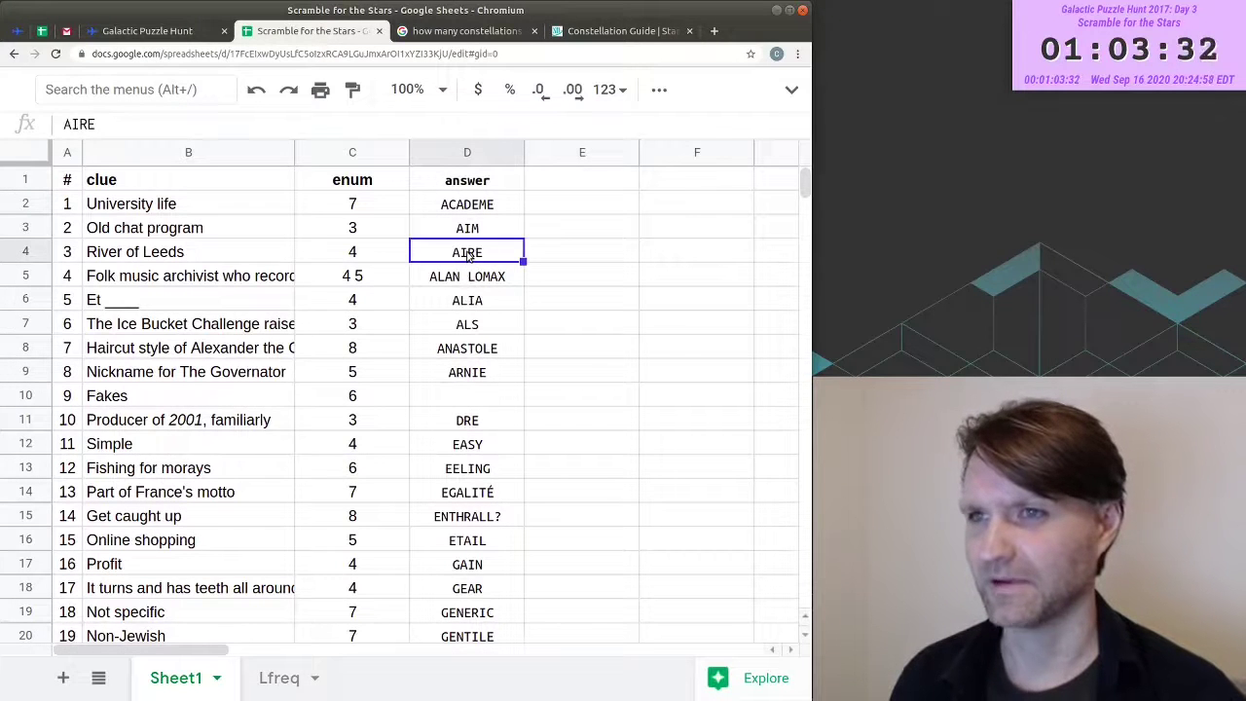
click(556, 253)
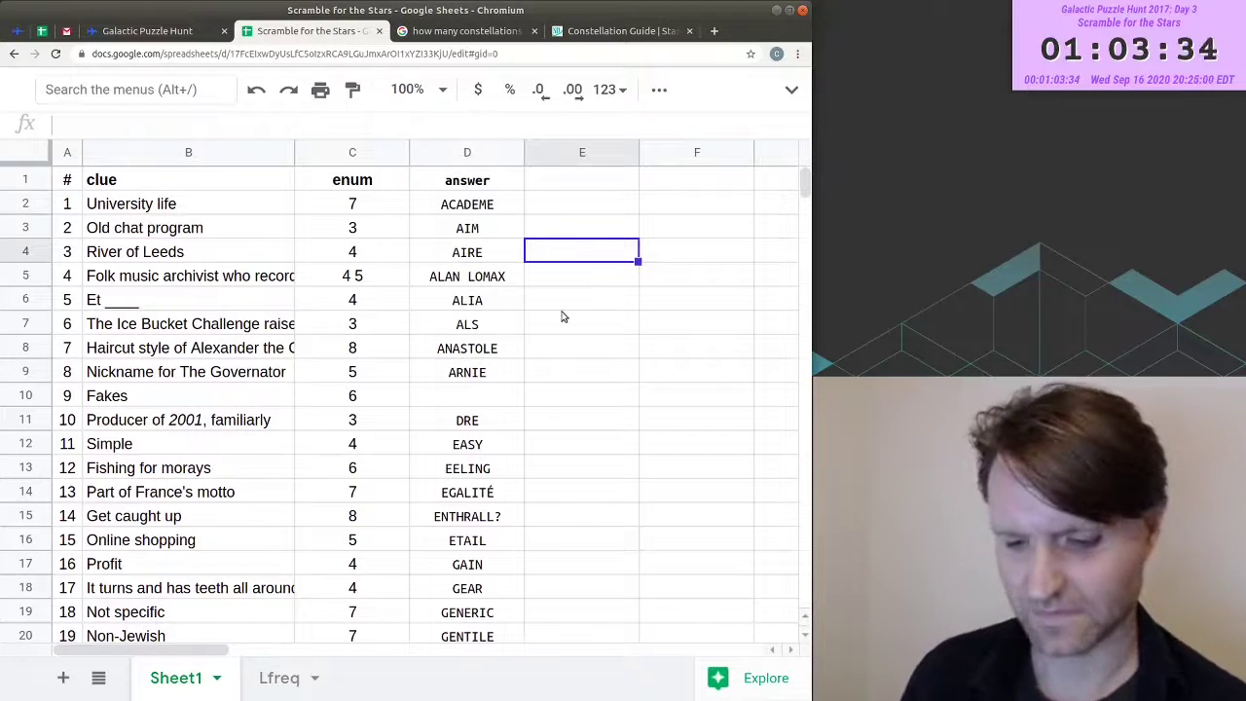
text(ARIES)
key(Return)
key(Up)
key(Right)
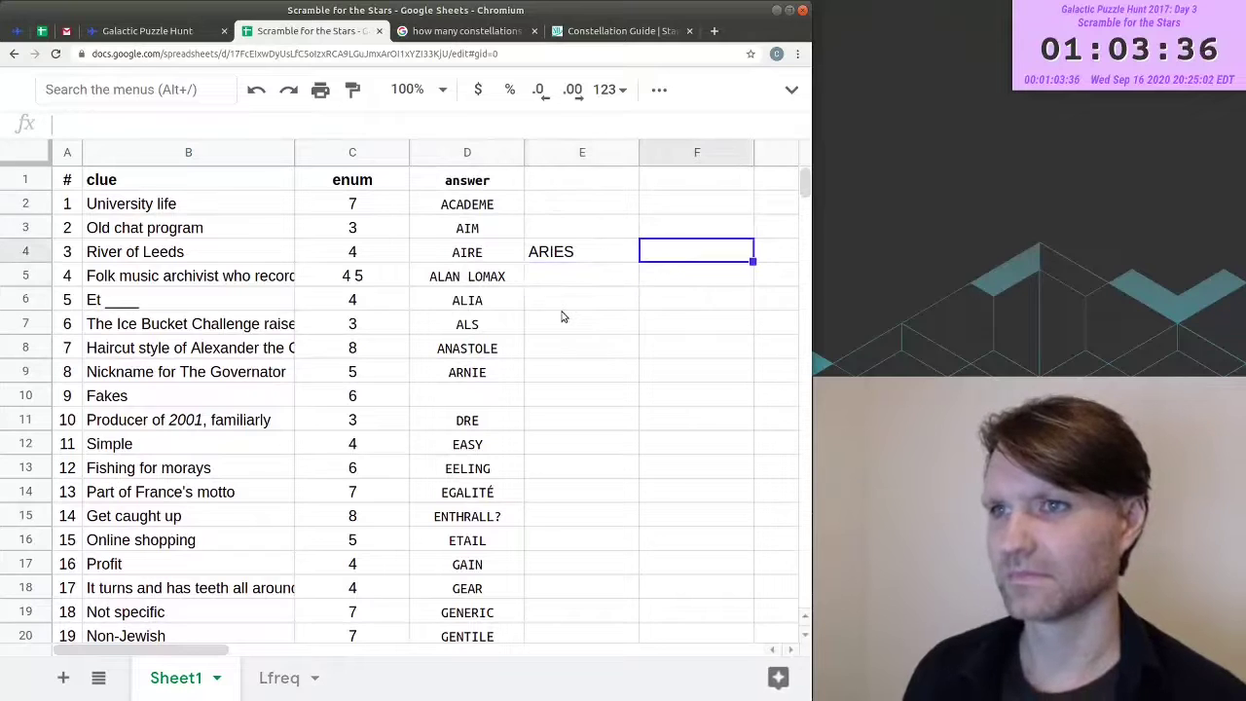
key(Left)
key(Left)
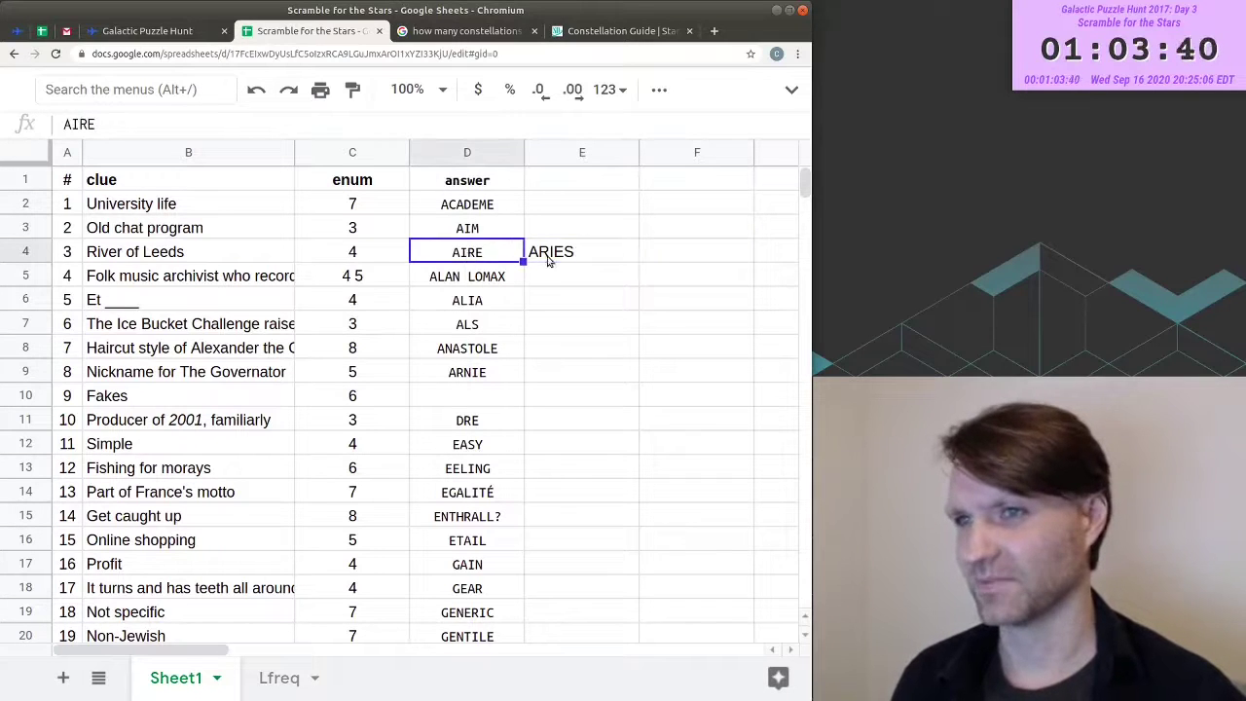
key(Right)
key(Right)
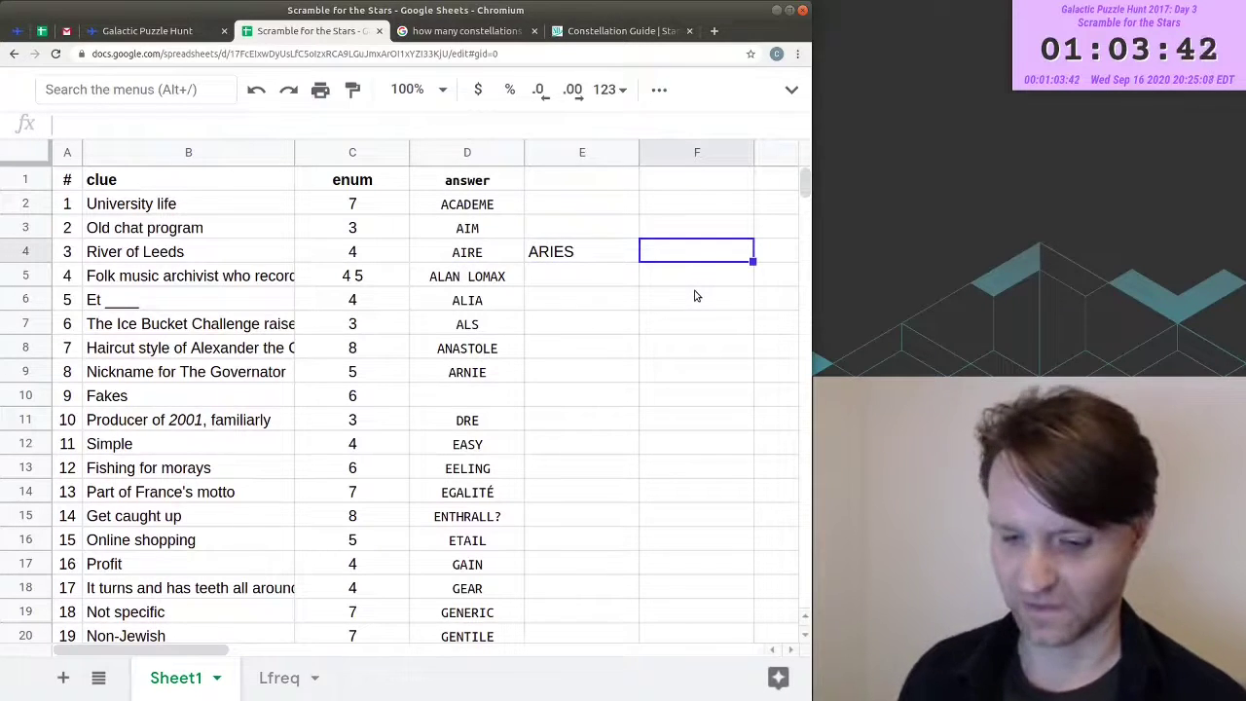
text(5)
- Look at the start of the 88 Officially Recognized Constellations list, focusing on the Latin name Andromeda
key(ctrl+Tab)
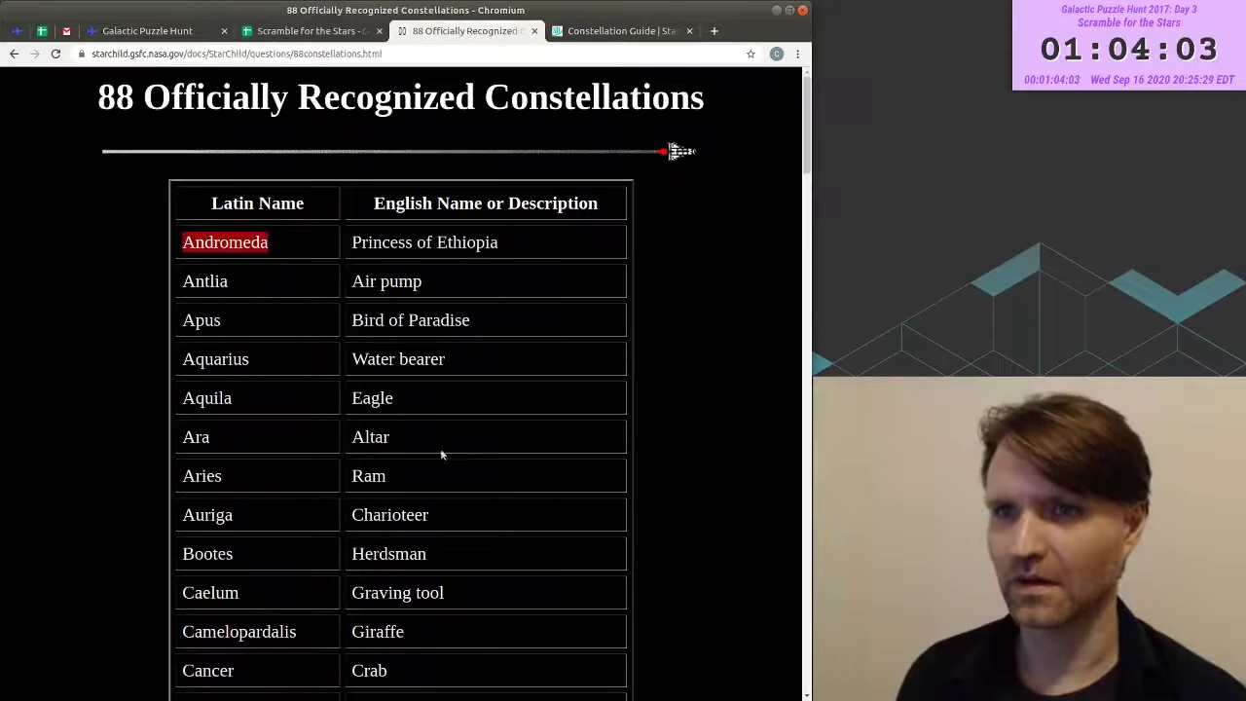
key(ctrl+shift+Tab)
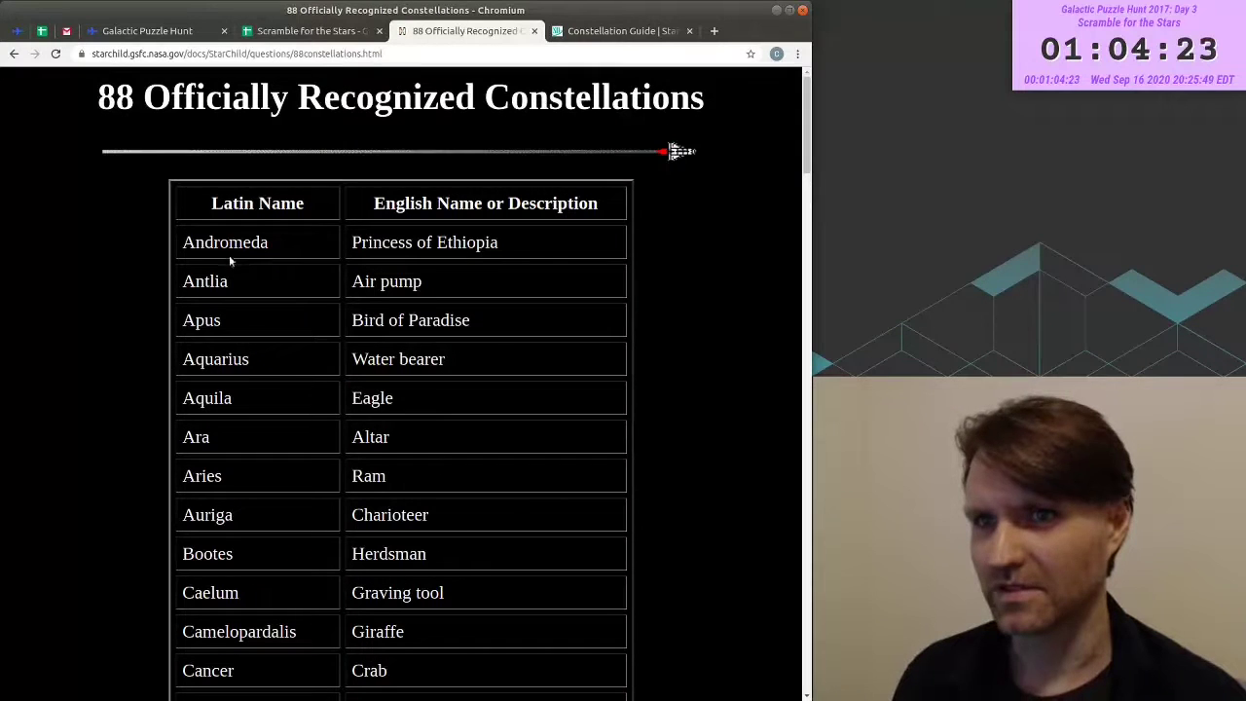
double_click(230, 251)
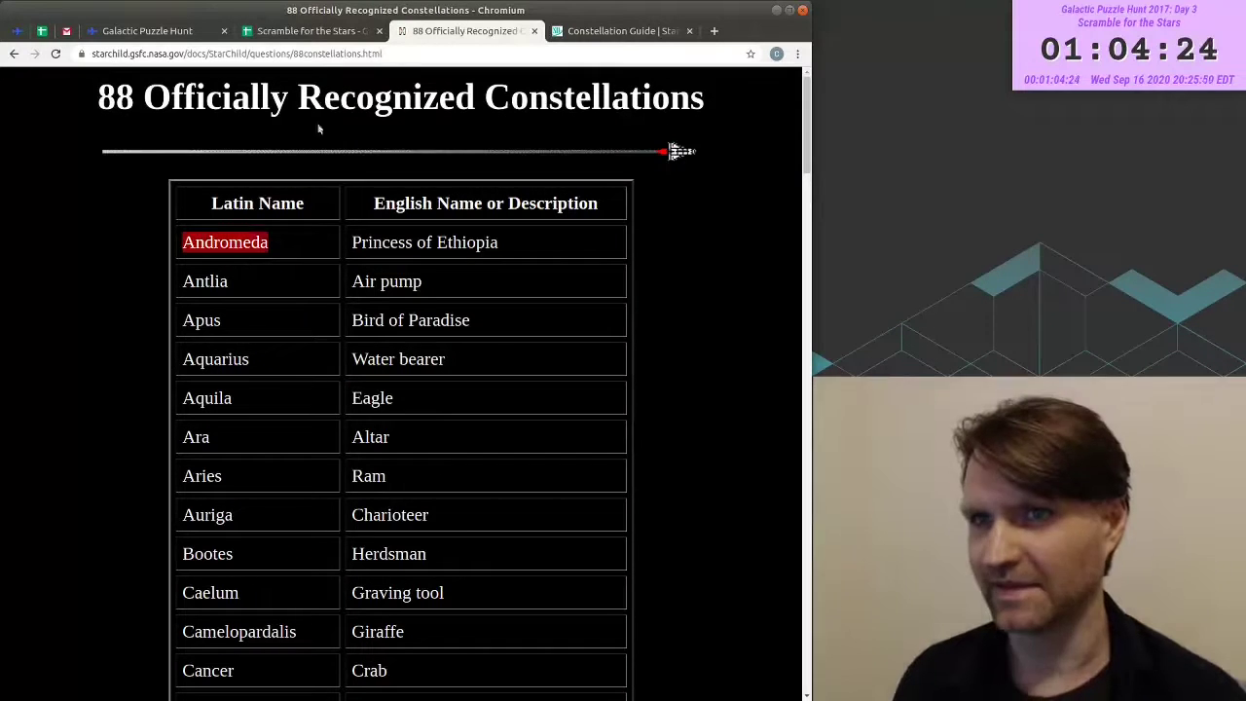
- Look through the clue answers in the spreadsheet, comparing their lengths and any constellations noted beside them
click(322, 31)
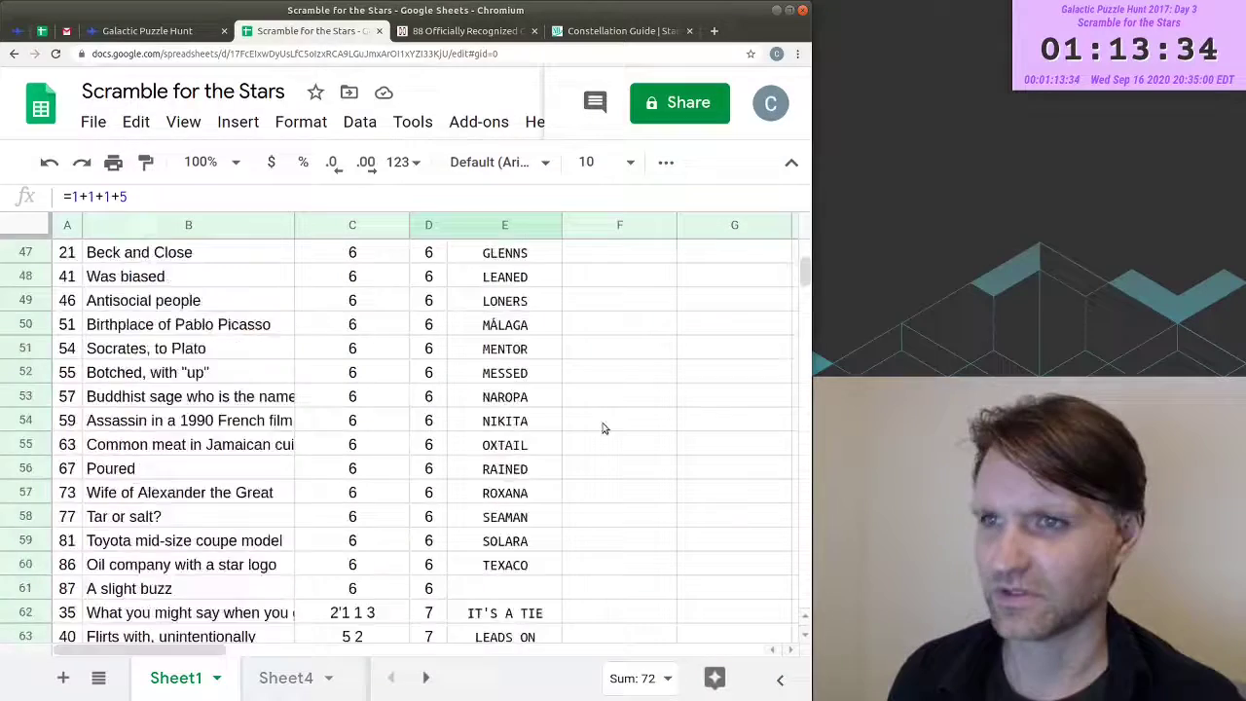
scroll(597, 420, down, 8)
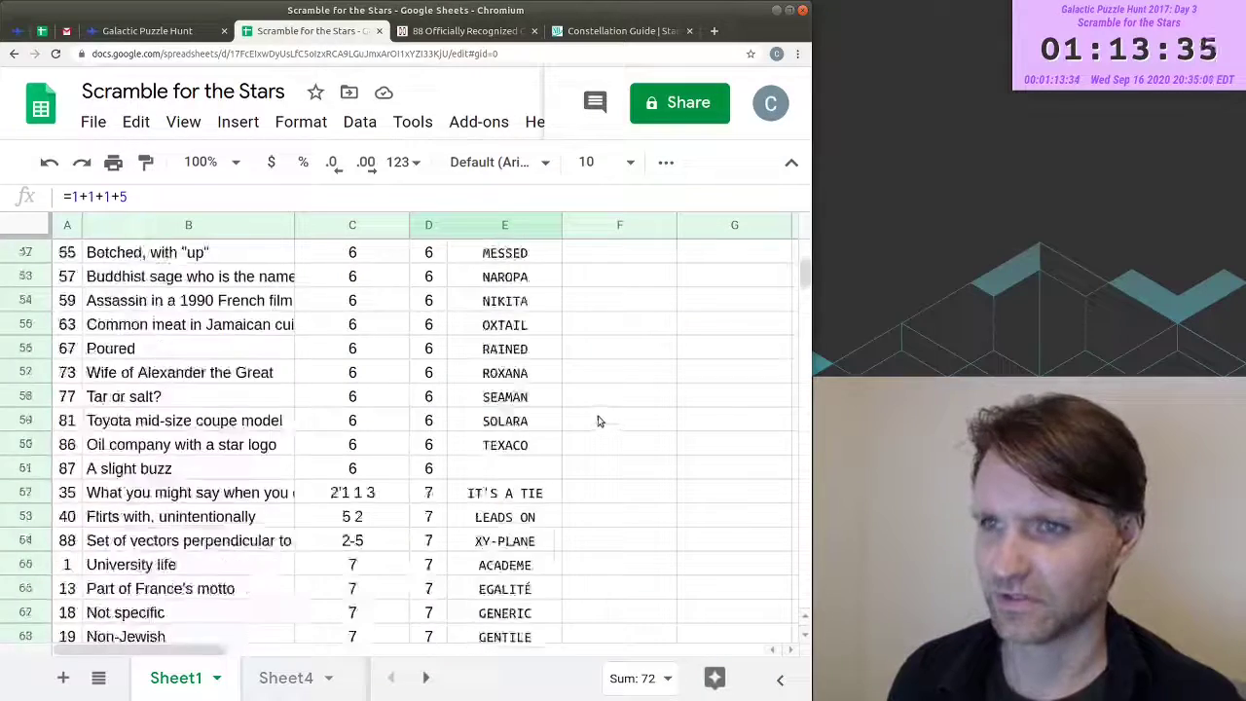
drag(494, 334, 480, 535)
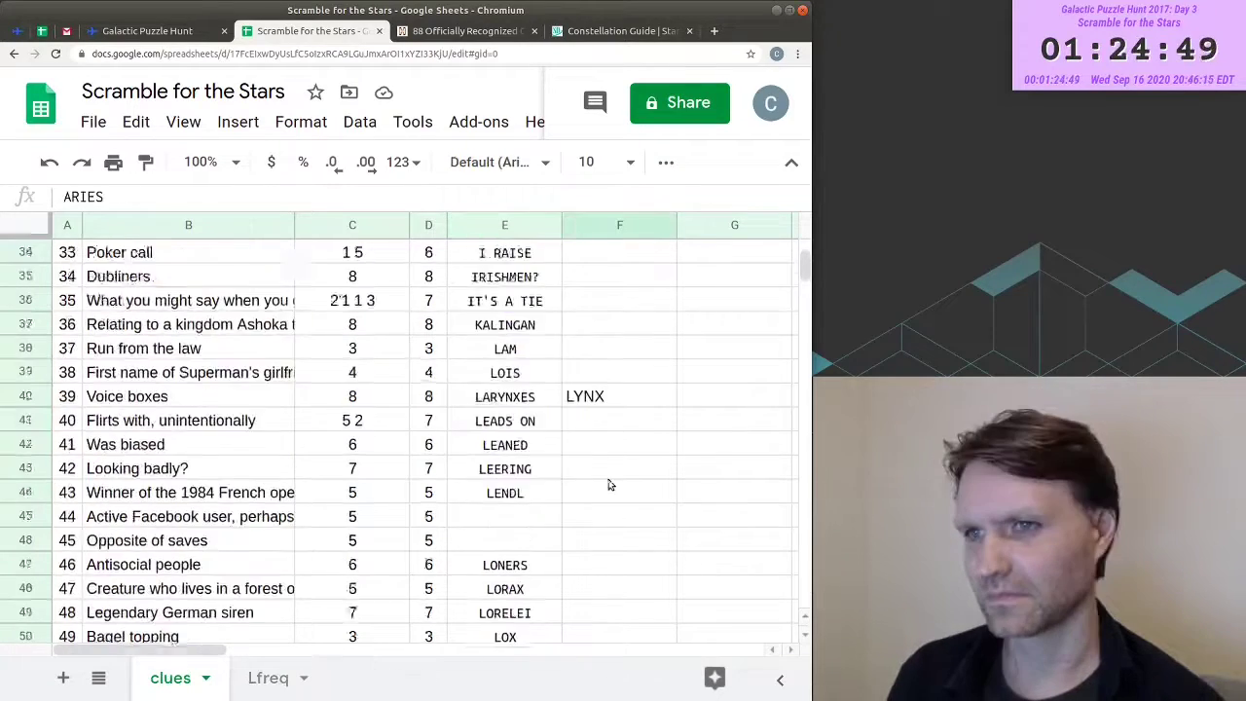
scroll(607, 481, up, 10)
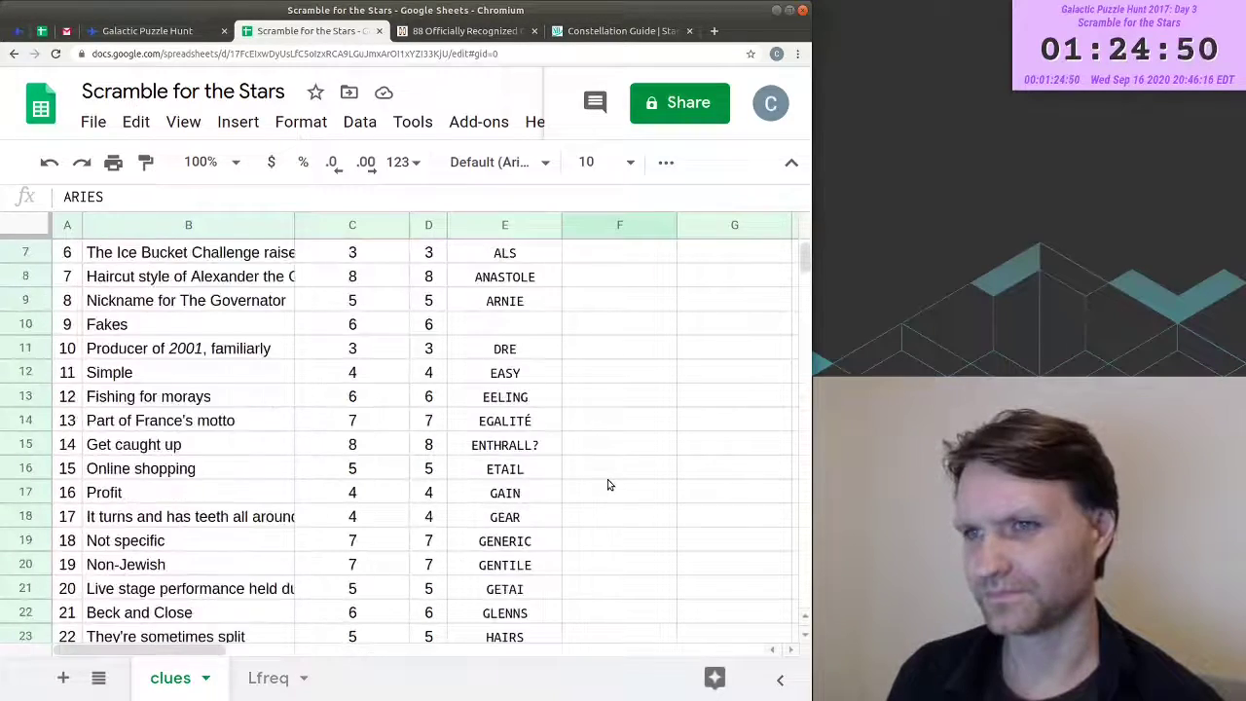
- Search the official constellation list for the letter K and examine the Latin names from Andromeda to Caelum
click(433, 31)
key(ctrl+f)
text(k)
scroll(581, 331, up, 15)
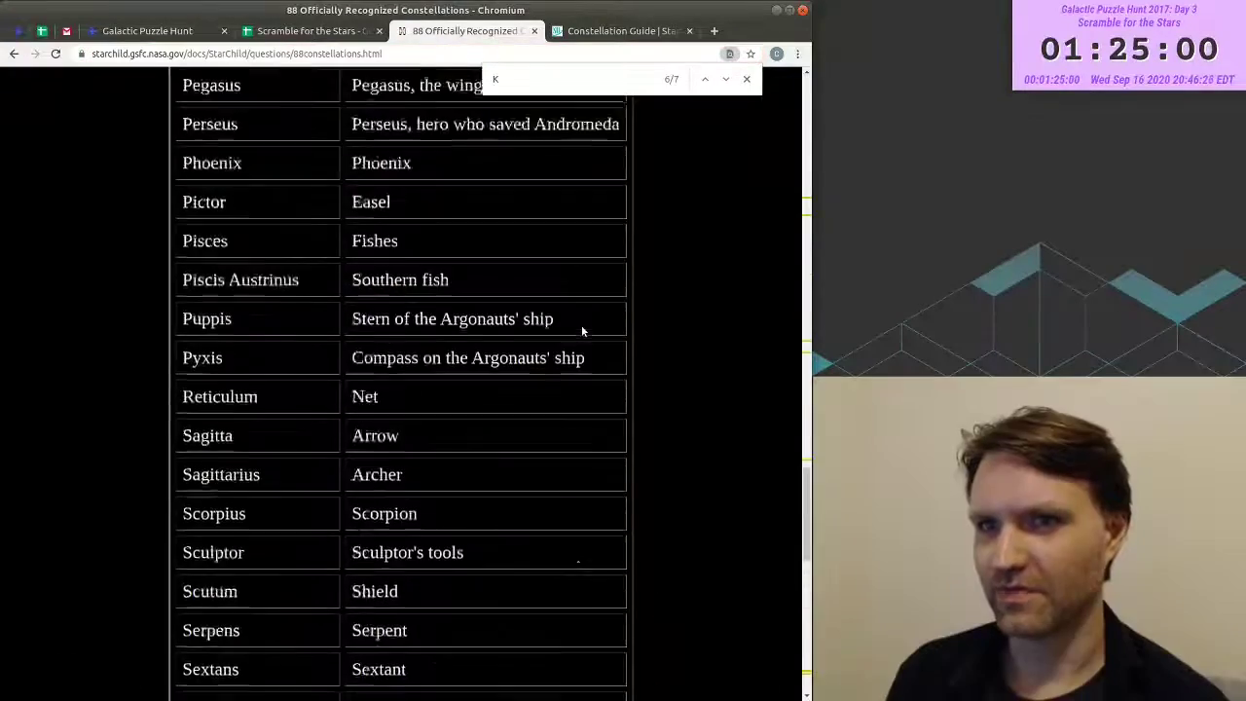
scroll(581, 331, up, 12)
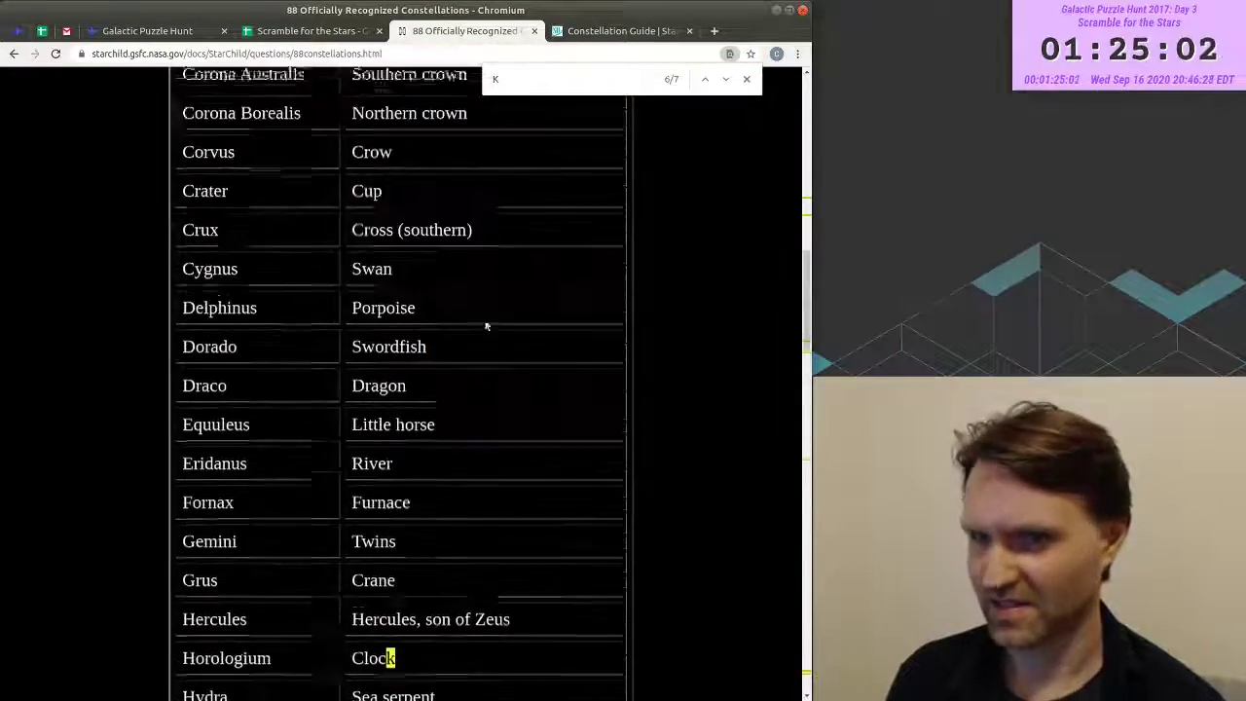
scroll(465, 336, up, 4)
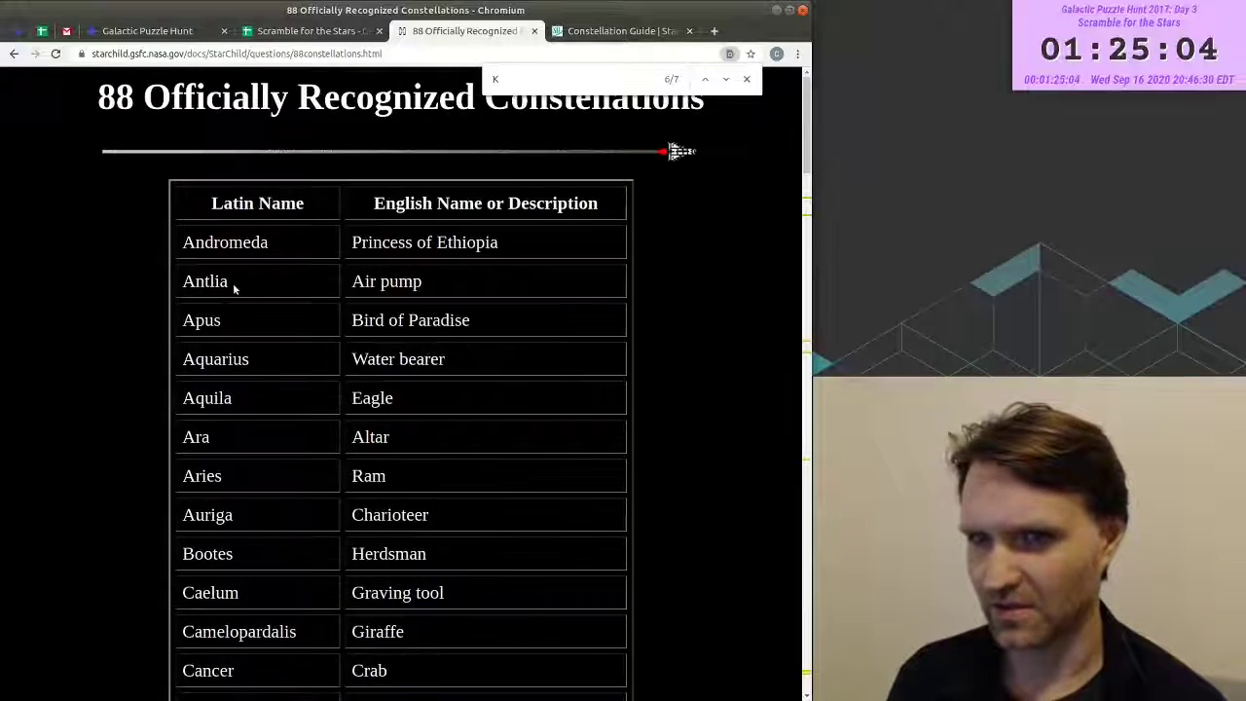
drag(210, 242, 234, 589)
click(231, 570)
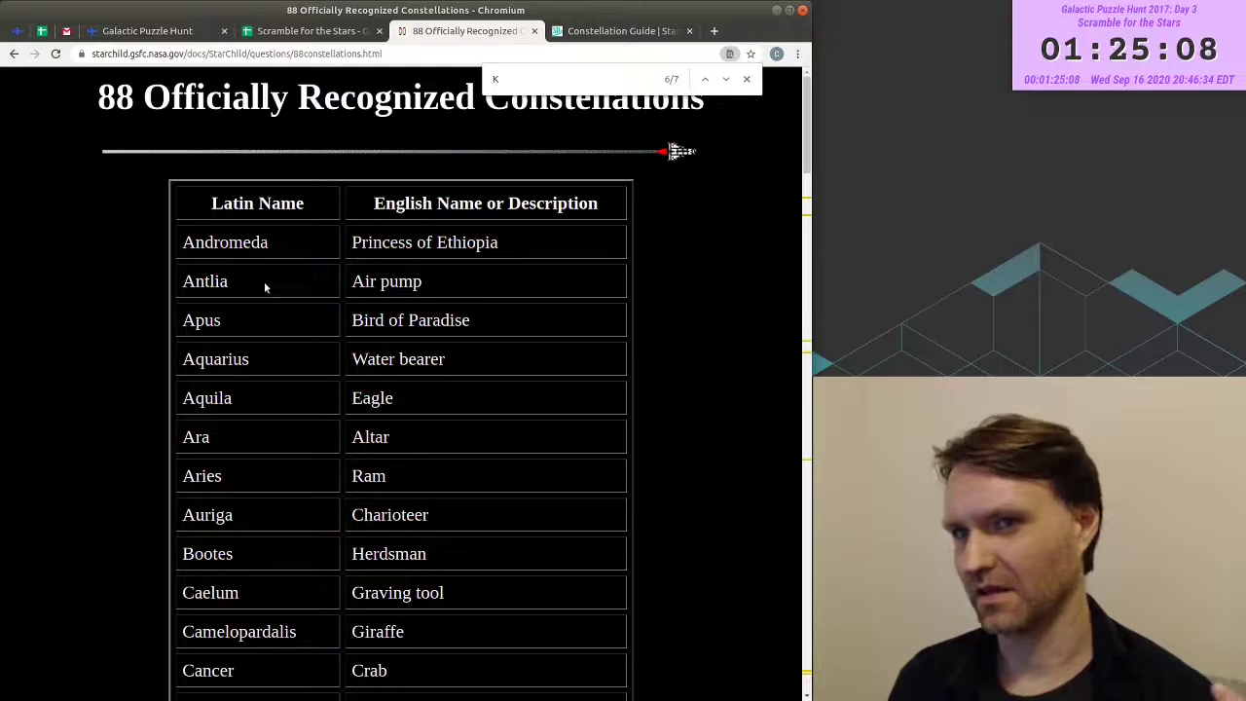
- Check the constellation matches noted in the clues sheet, such as LYNX beside LARYNXES and PYXIS beside PIXAR
click(307, 30)
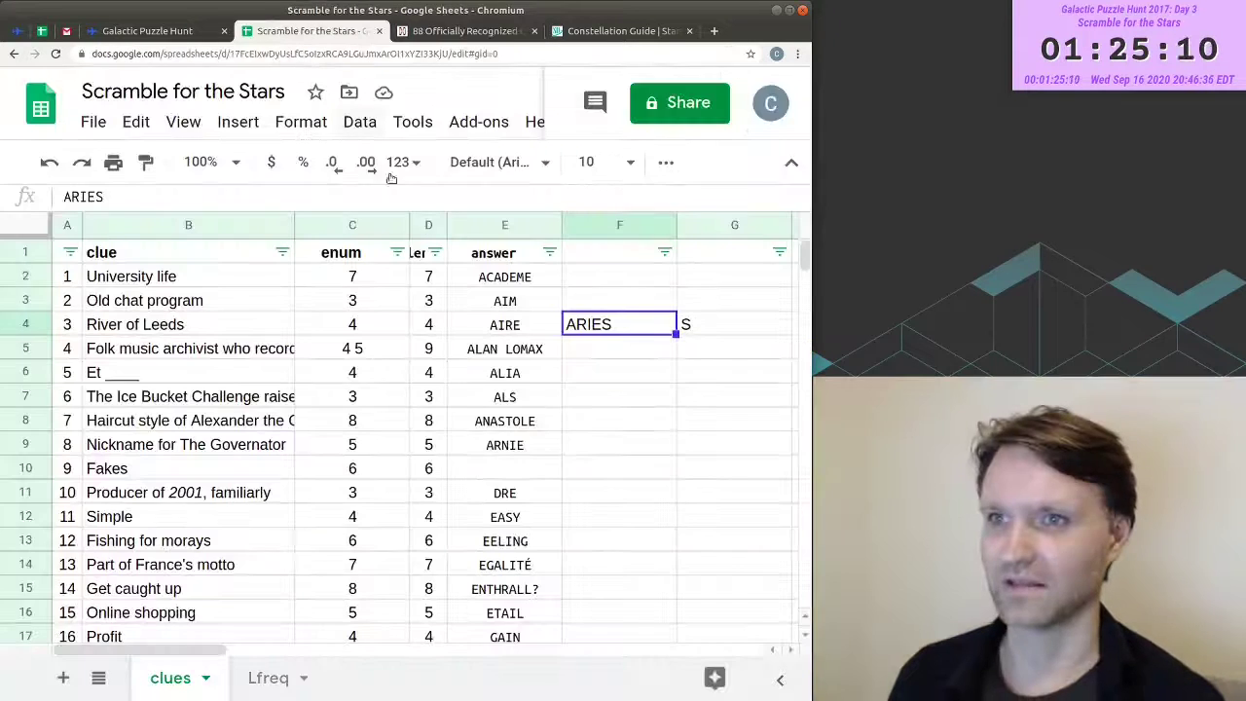
scroll(516, 331, down, 8)
click(551, 376)
drag(552, 377, 594, 375)
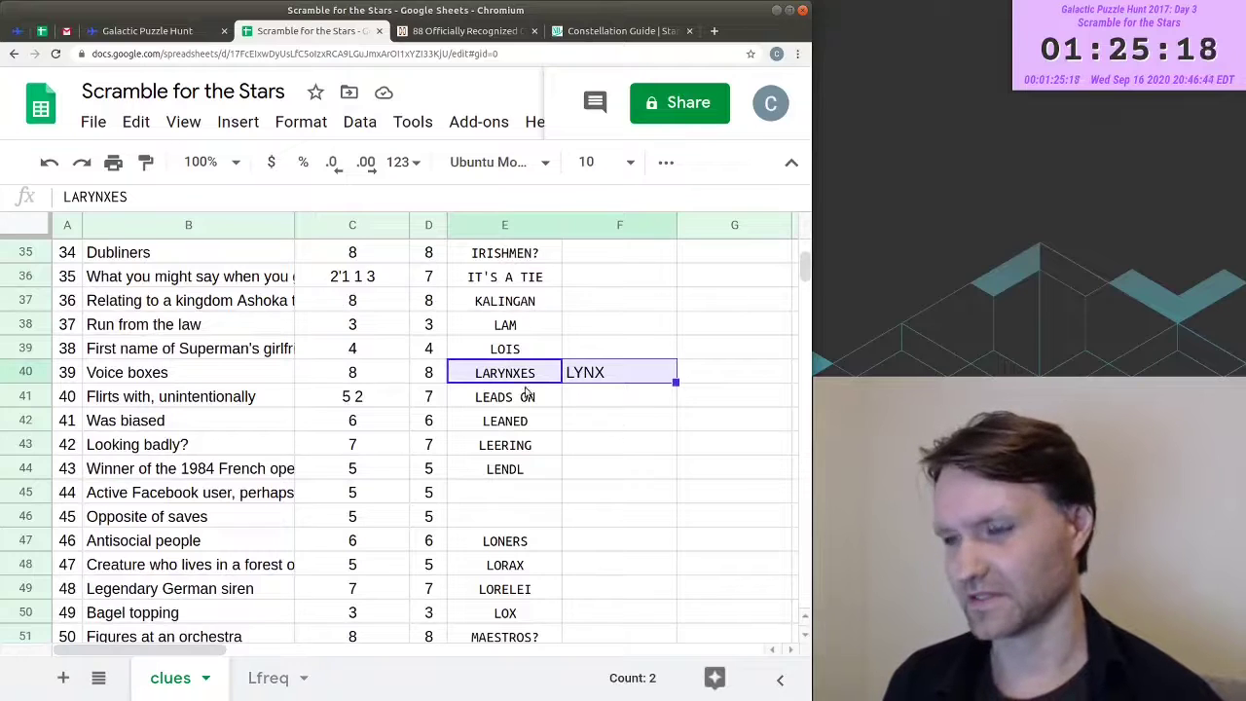
scroll(506, 380, down, 3)
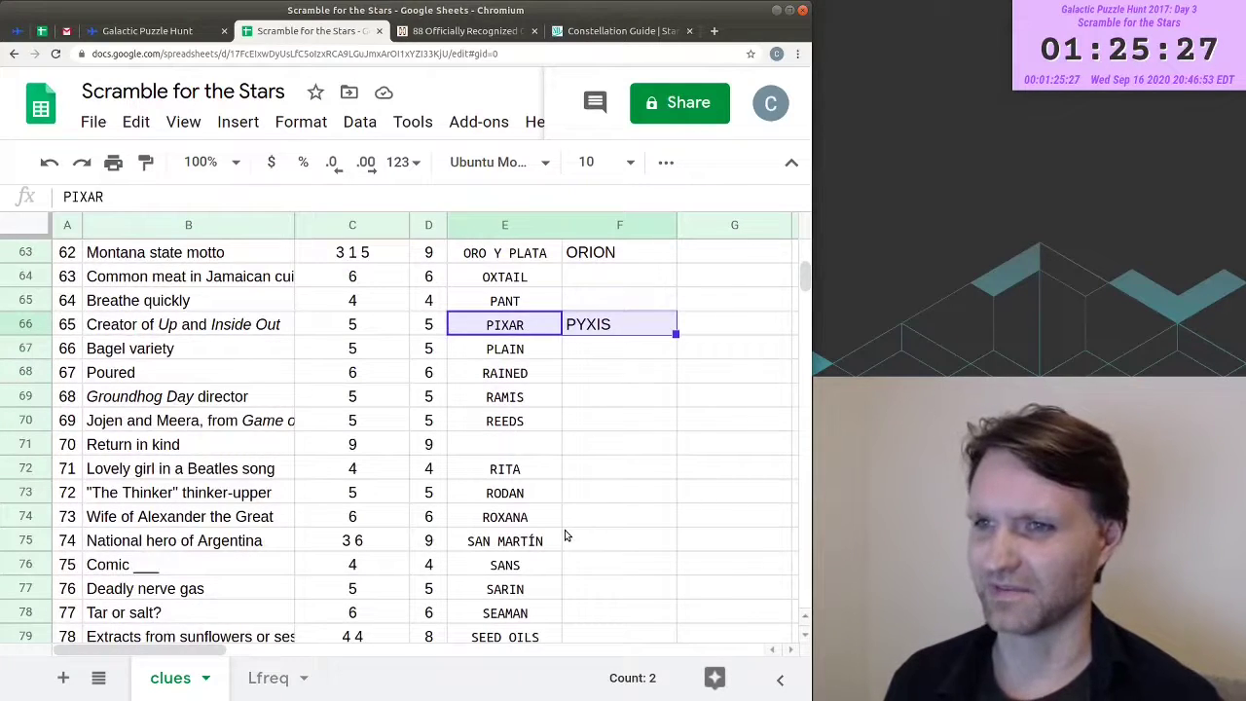
scroll(603, 487, down, 3)
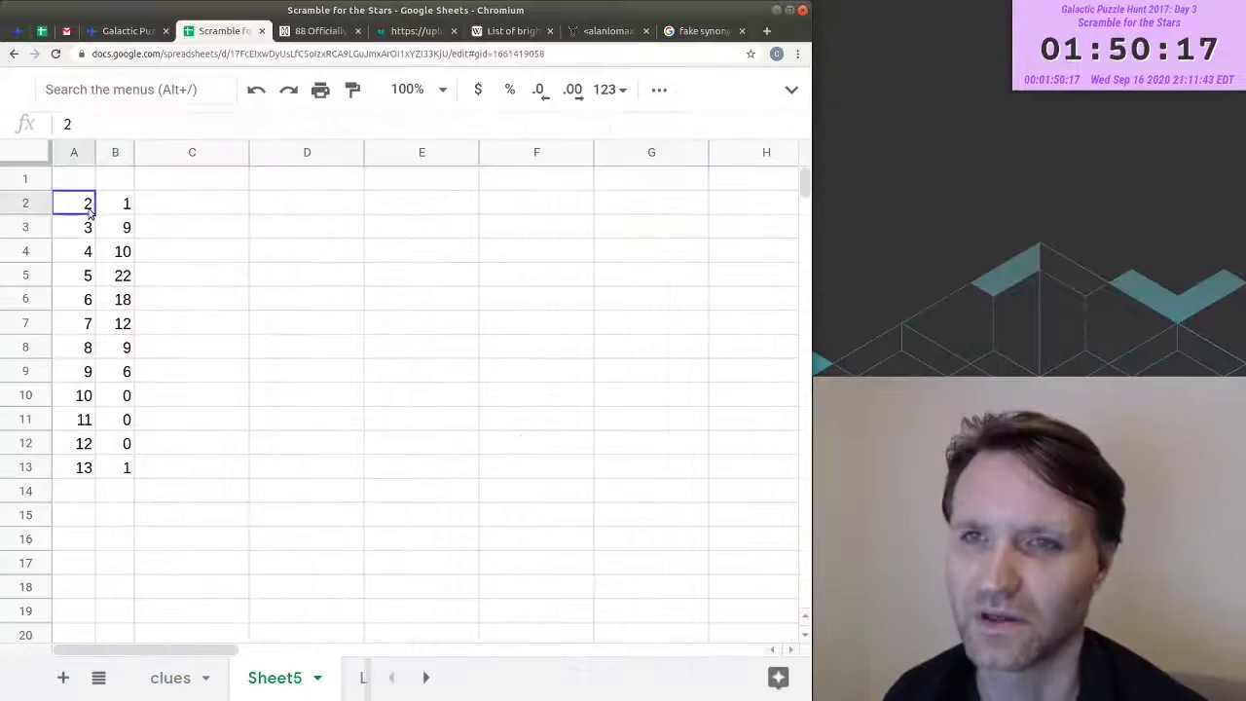
- Examine the Sheet5 table counting answers by length, comparing the rows for lengths 2, 3, 4 and 13
click(111, 207)
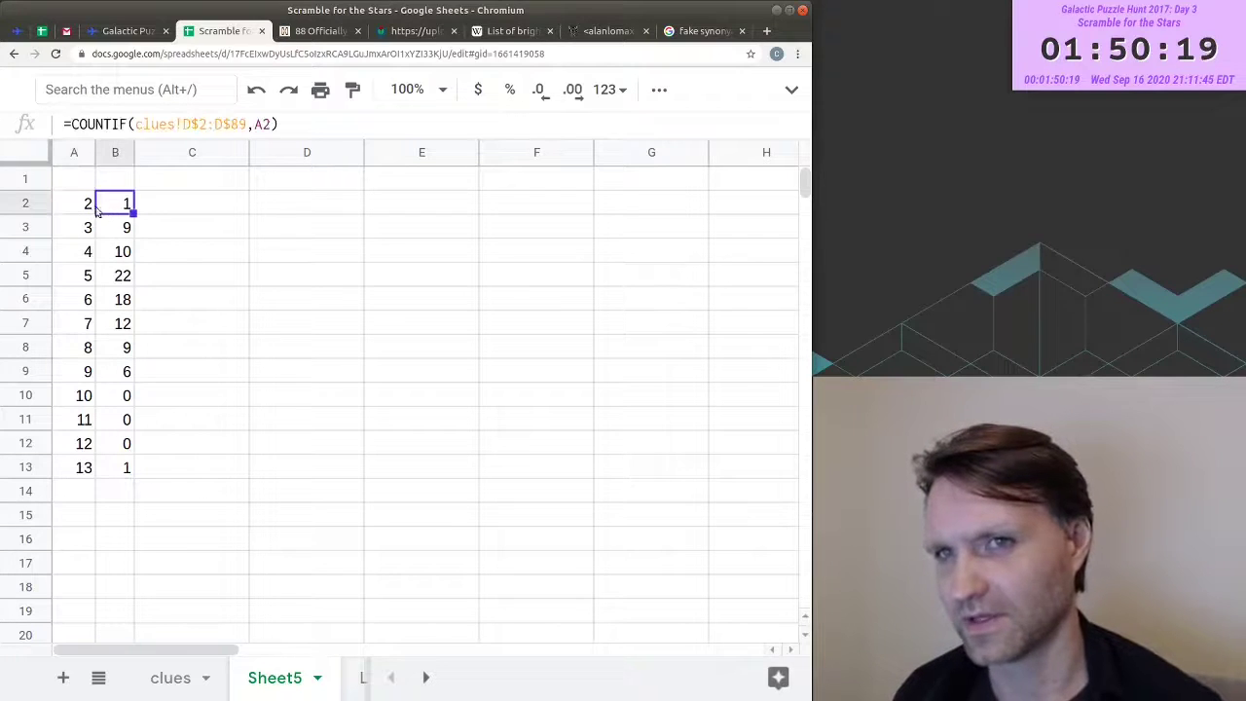
click(88, 208)
click(114, 231)
click(86, 235)
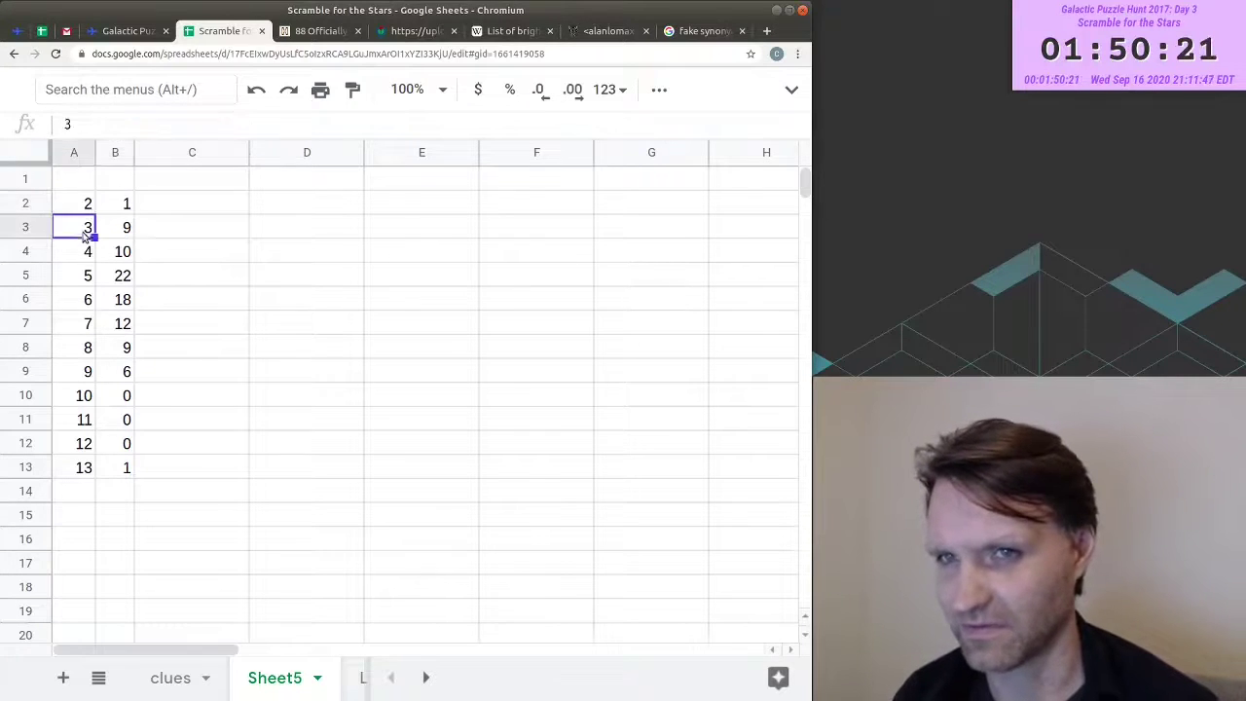
click(113, 255)
click(86, 255)
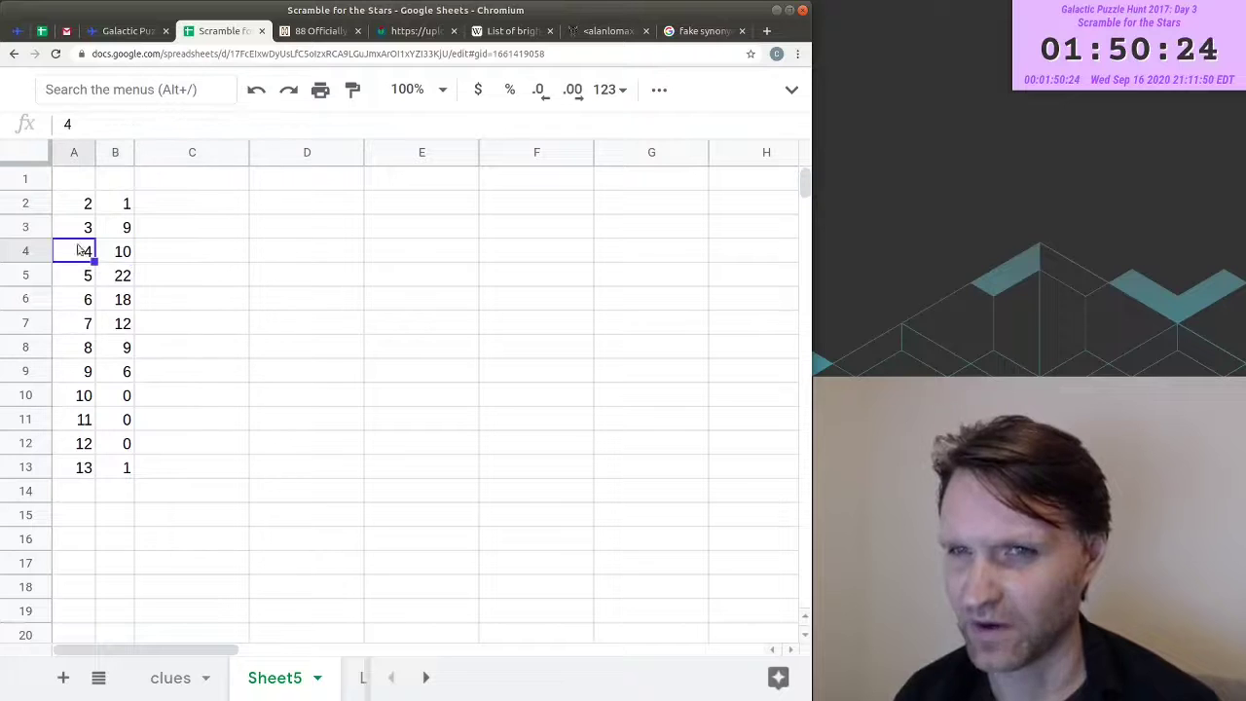
click(84, 206)
click(113, 470)
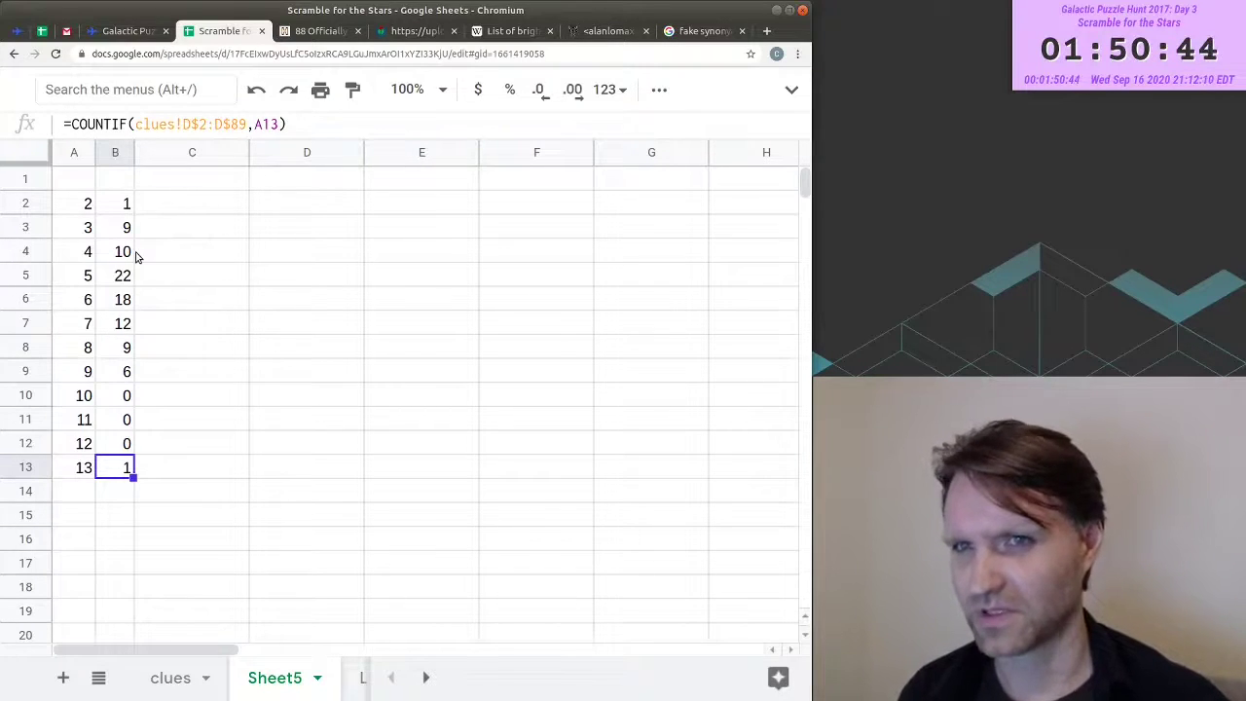
drag(78, 251, 121, 251)
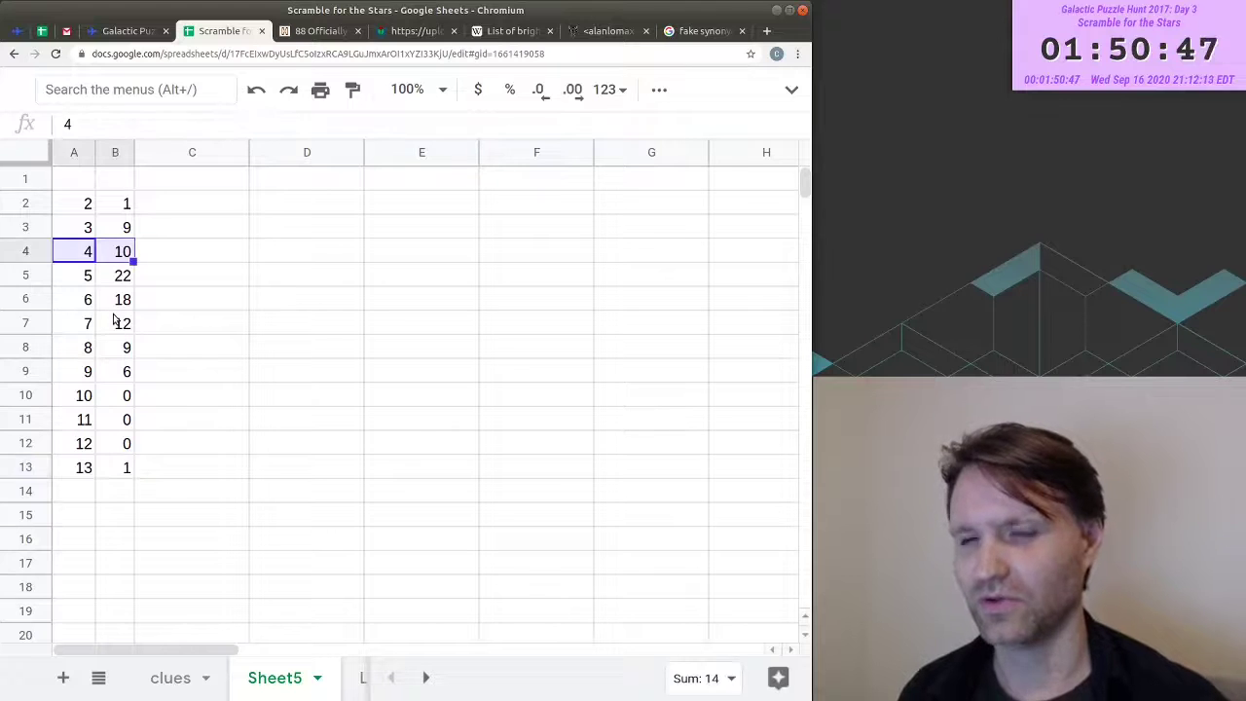
- Examine the Sheet5 table of answer lengths, stepping through lengths 4 to 7 and comparing the counts for 2, 3, 8 and 13
click(113, 255)
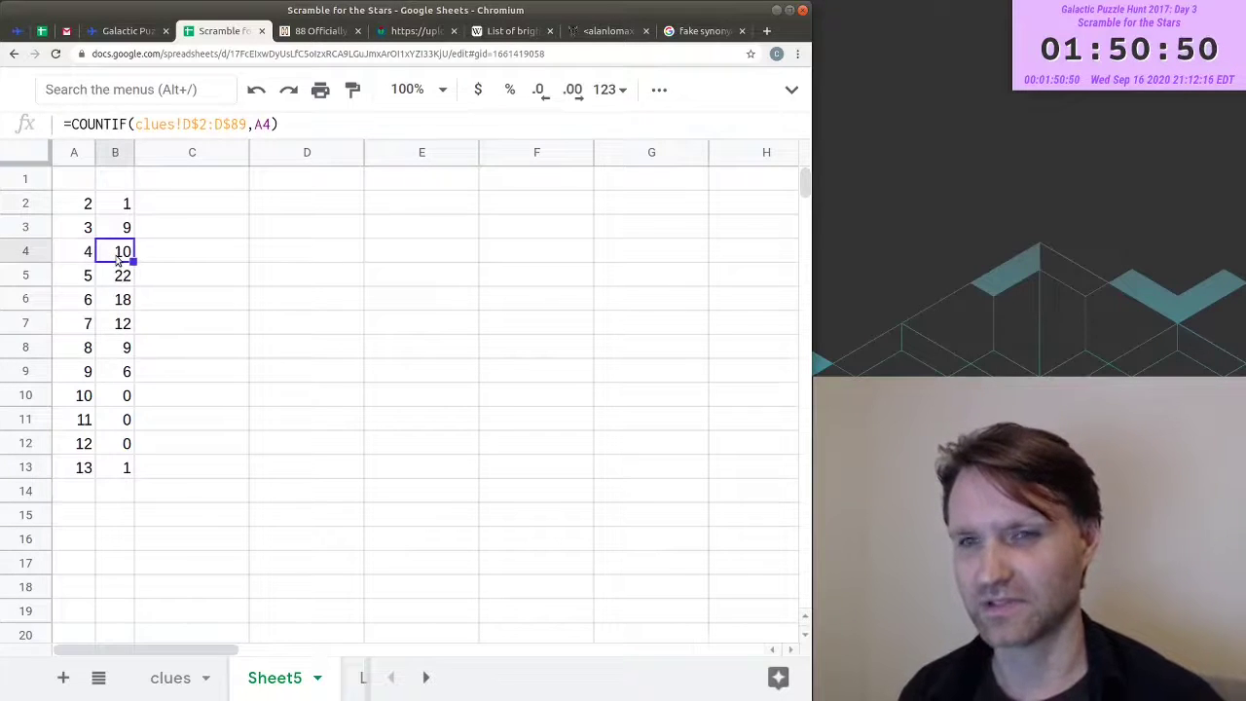
click(90, 259)
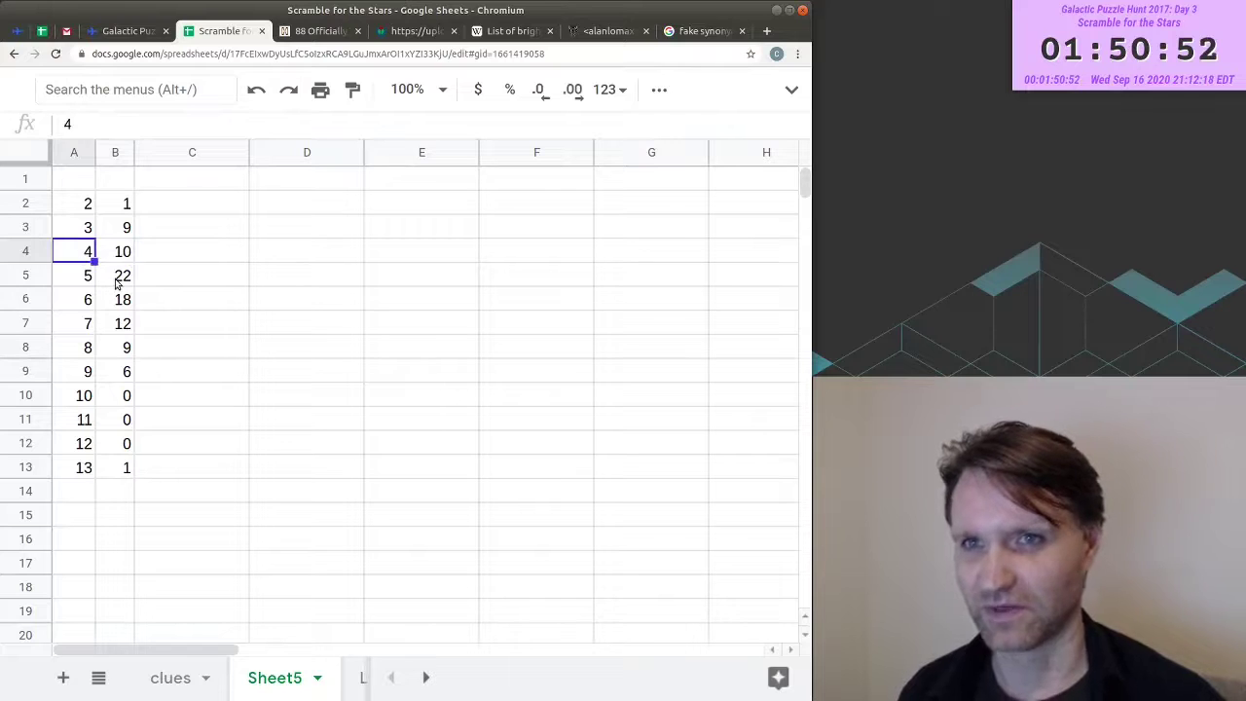
click(115, 280)
click(89, 285)
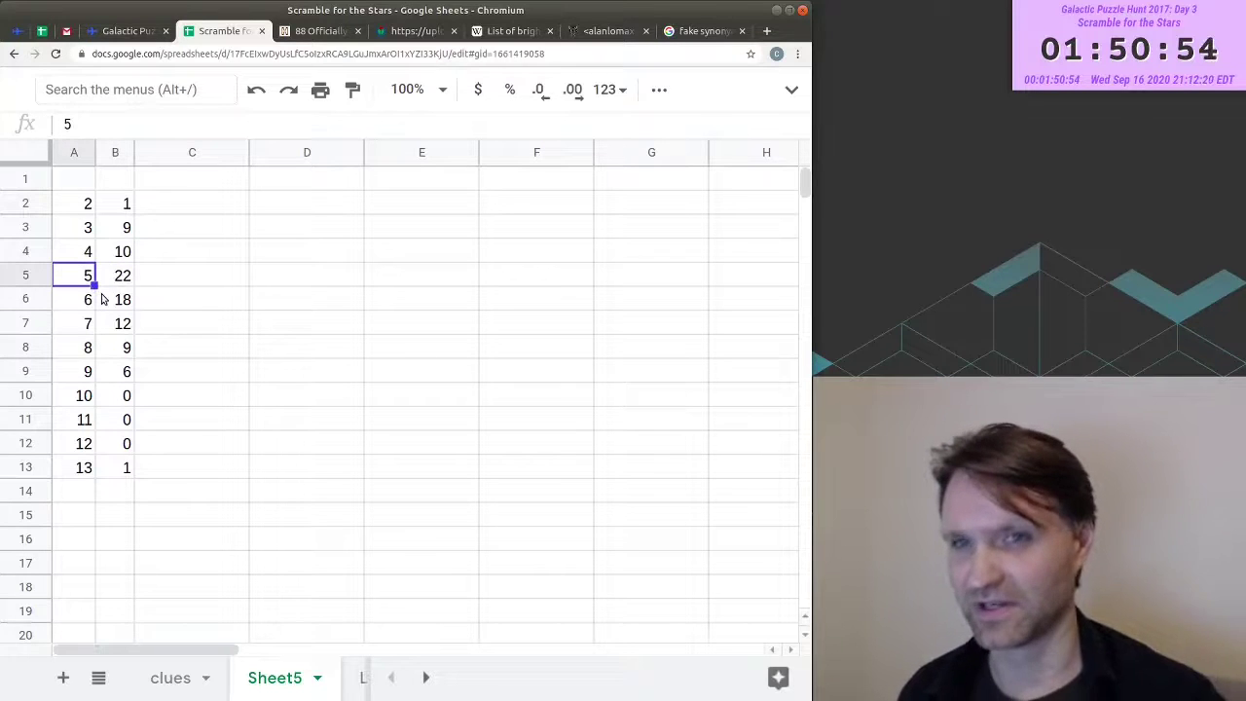
key(Right)
key(Down)
key(Down)
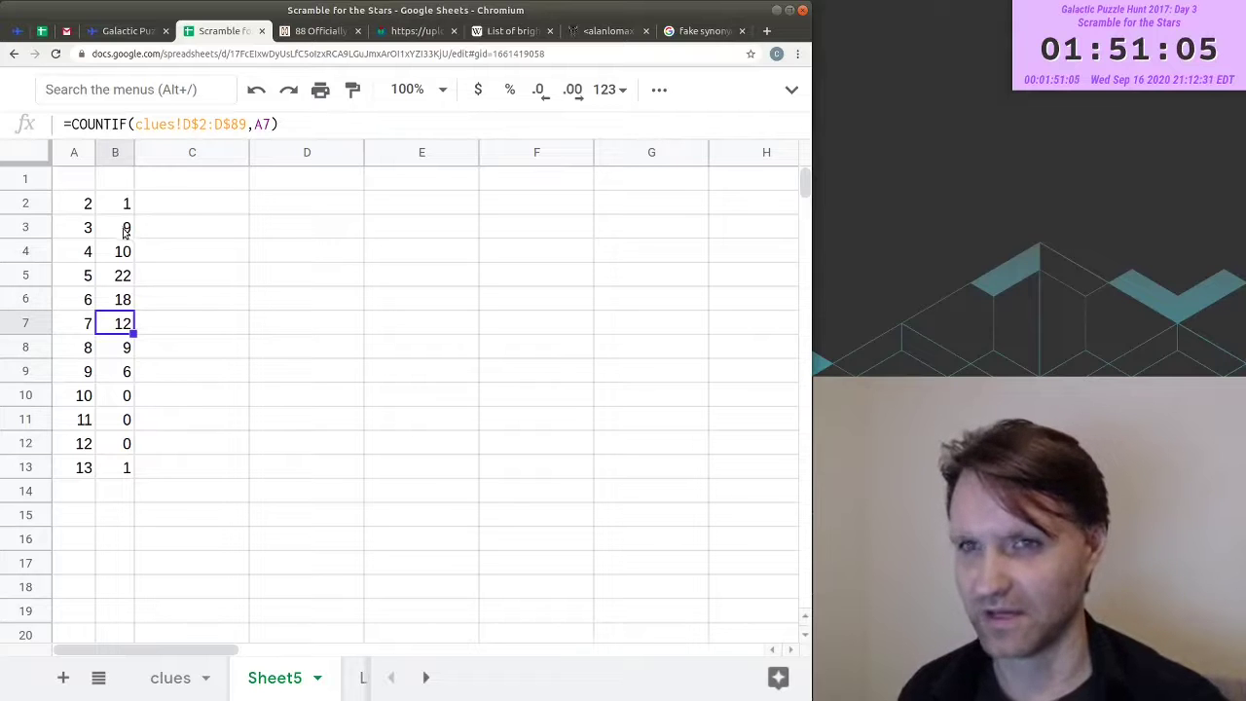
click(121, 203)
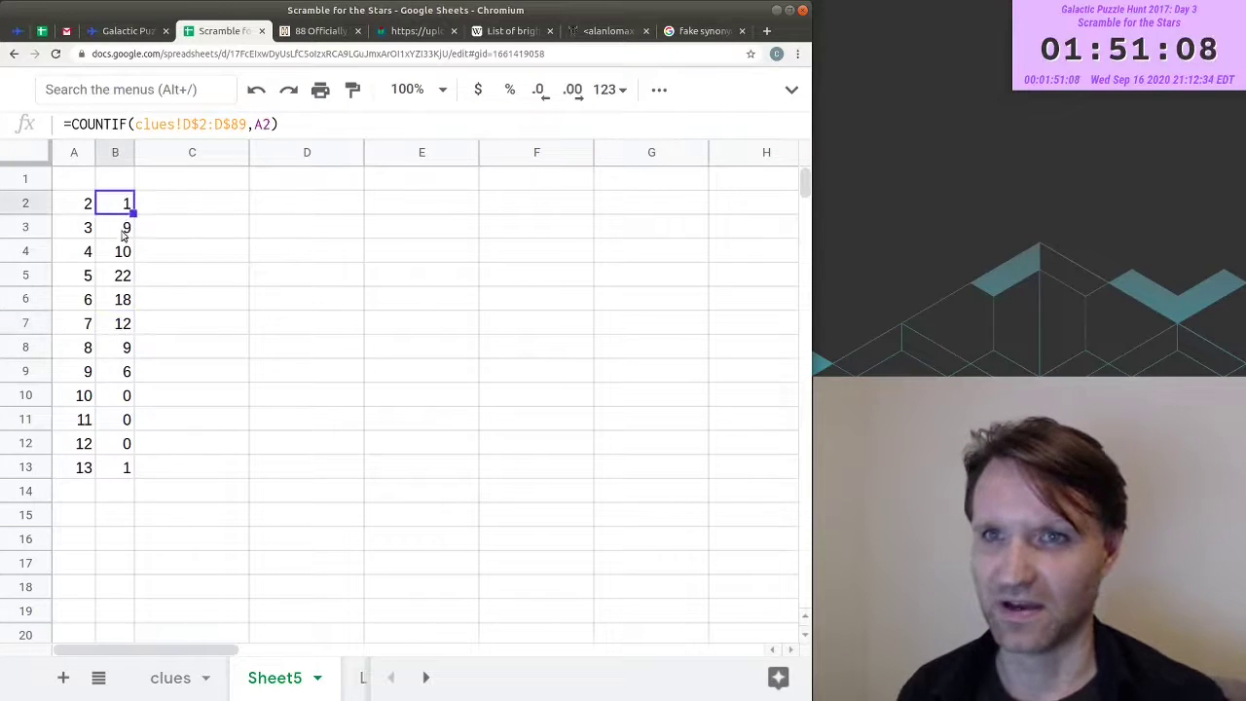
ctrl+click(121, 226)
ctrl+click(121, 347)
ctrl+click(122, 467)
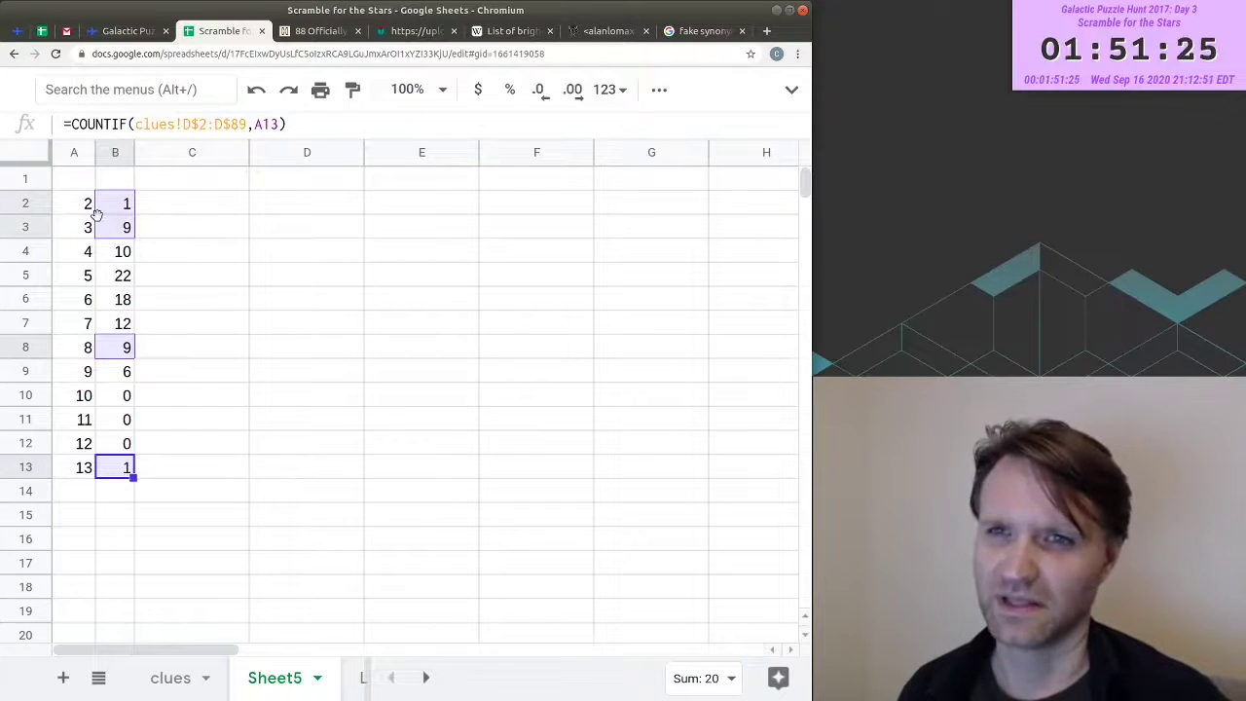
drag(90, 203, 119, 207)
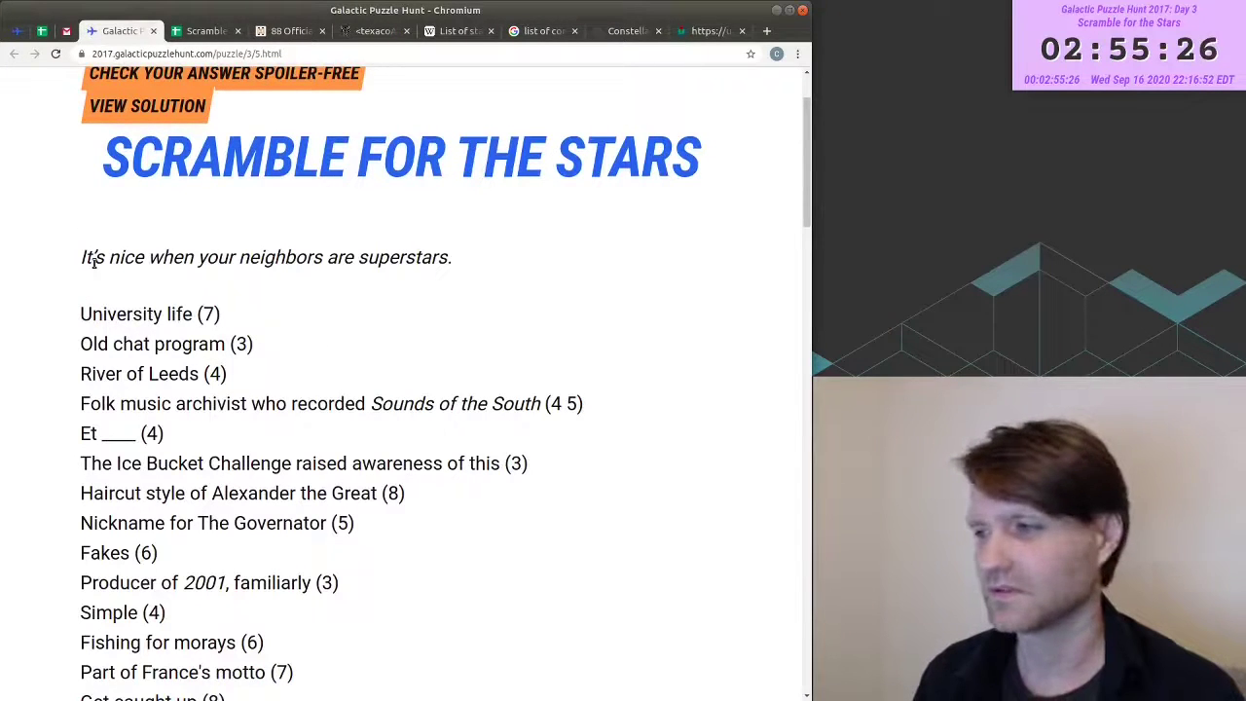
- Reread the puzzle's flavour text "It's nice when your neighbors are superstars." and return to the answers in the clues sheet
drag(82, 258, 466, 267)
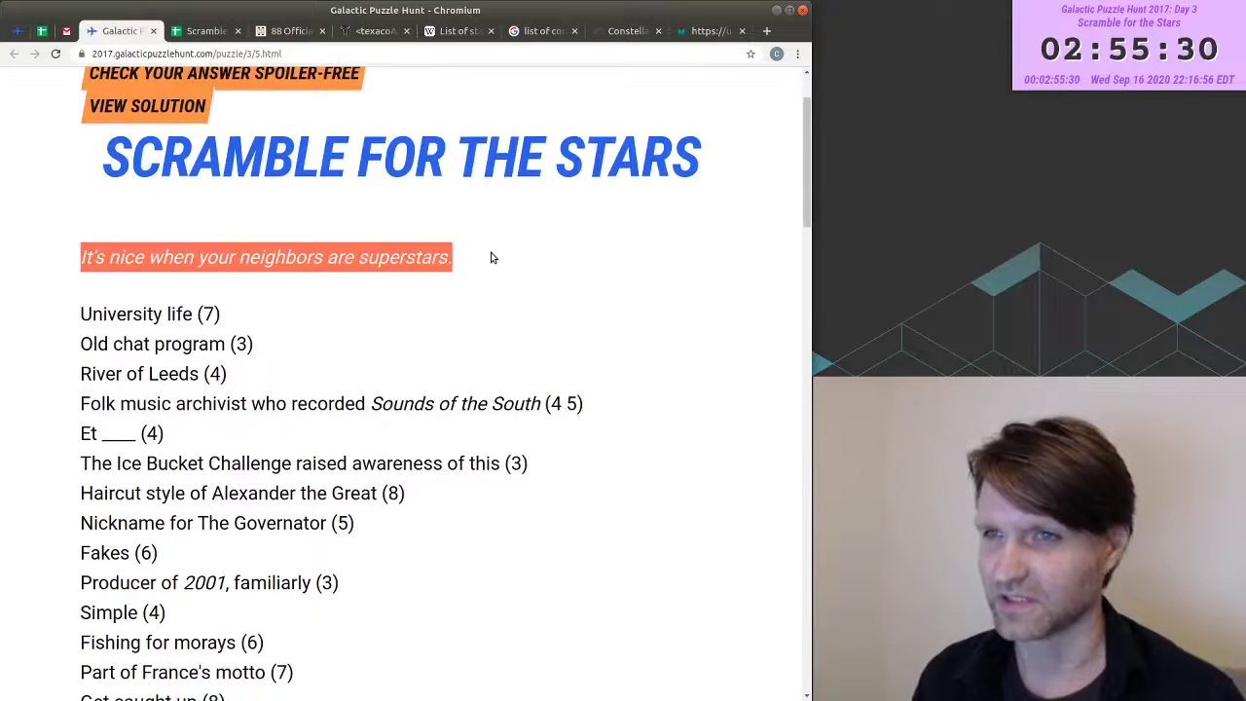
click(491, 257)
key(ctrl+Tab)
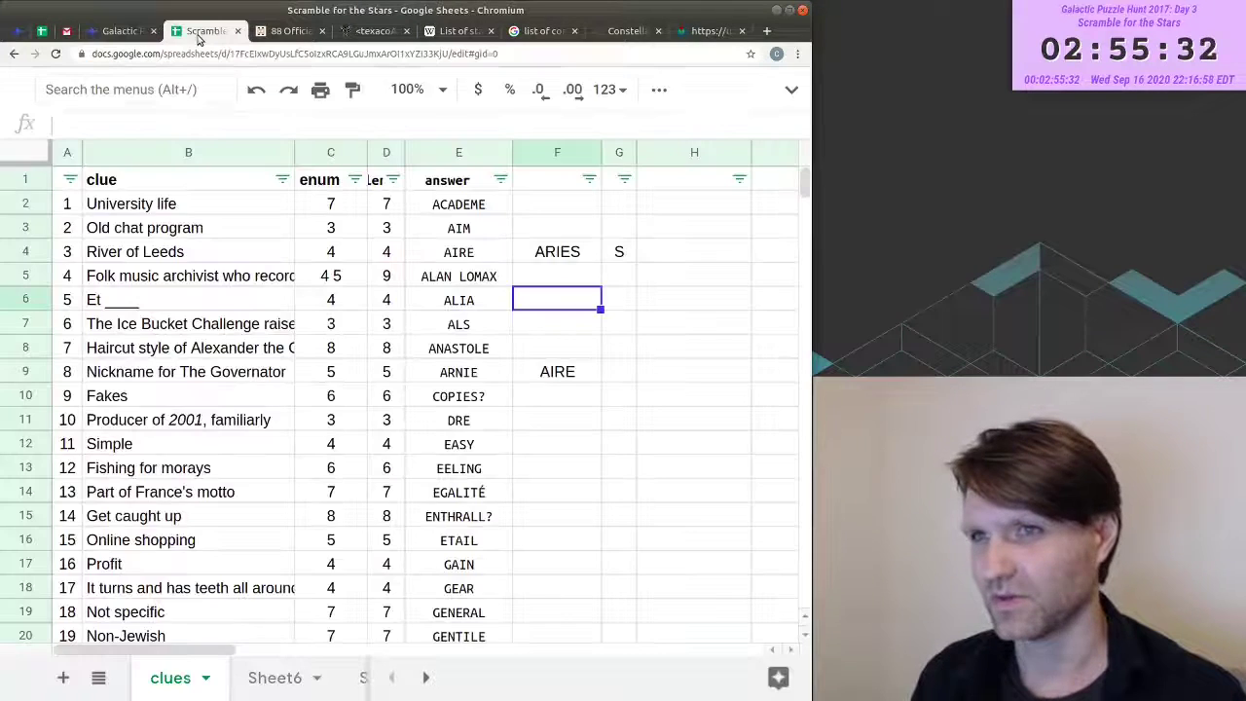
click(450, 234)
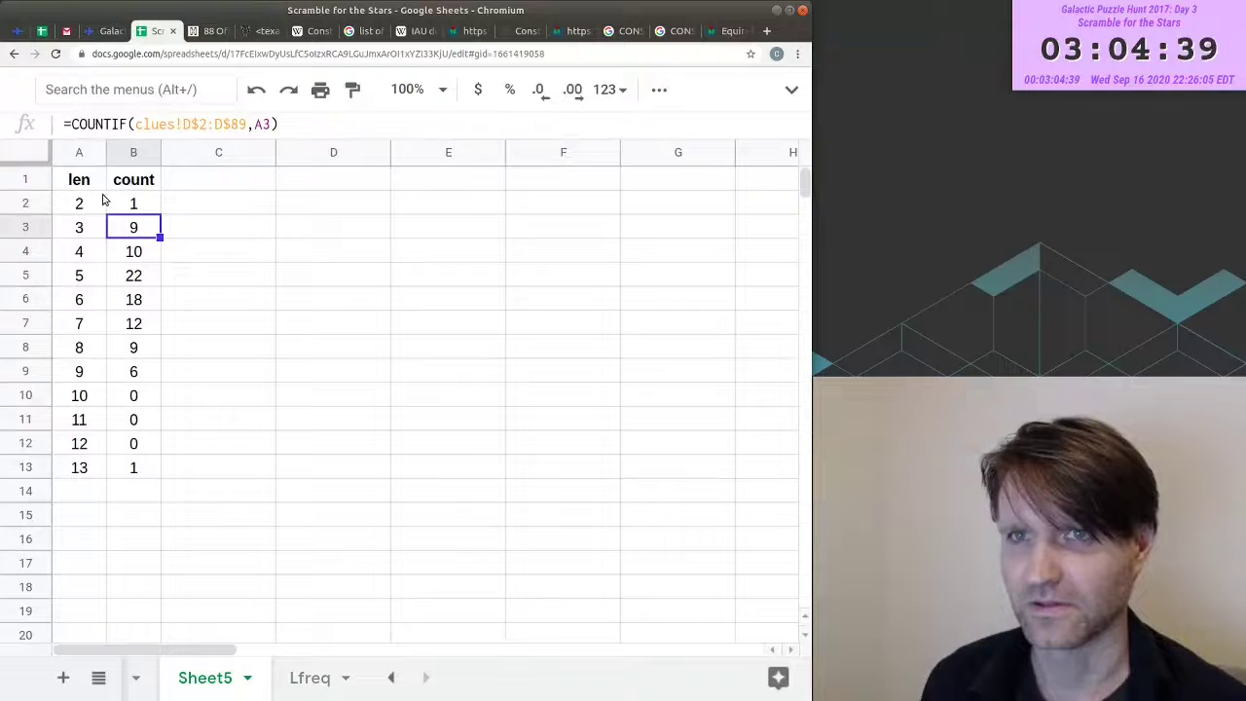
- Review the len and count columns in Sheet5 for lengths 2 to 9, checking the rows for 2 and 13 separately
drag(100, 201, 152, 357)
click(136, 329)
click(148, 383)
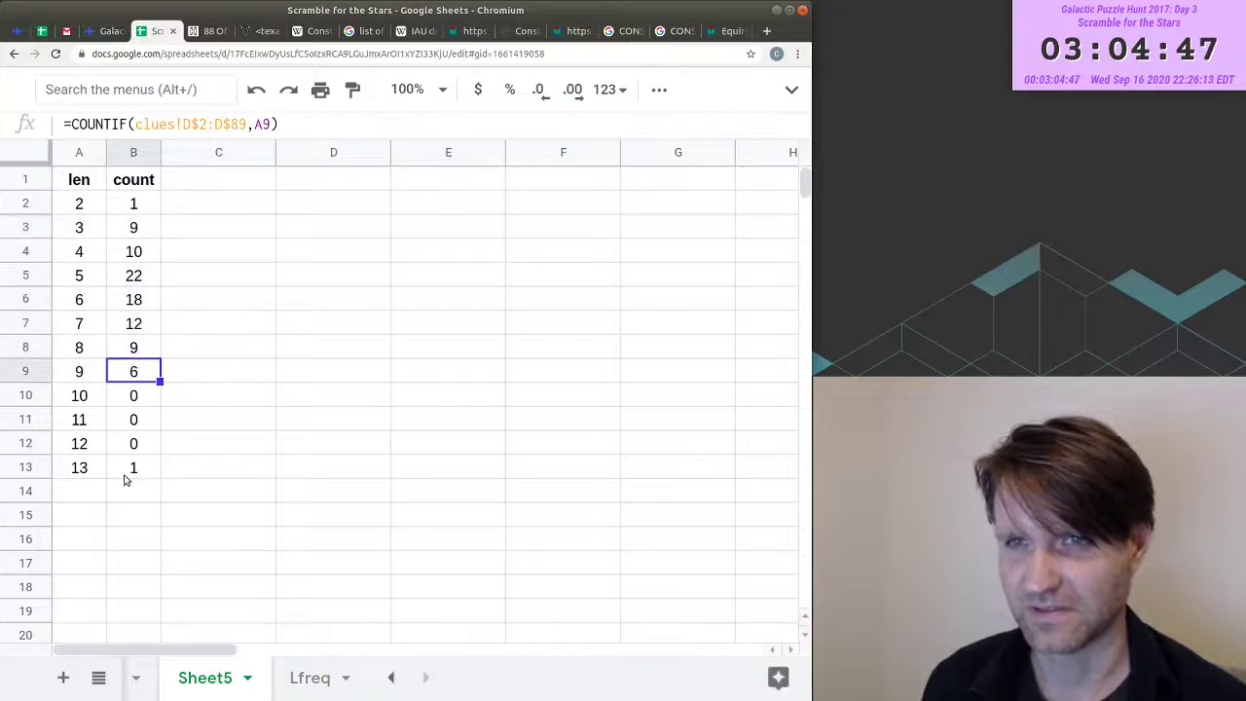
drag(89, 204, 127, 204)
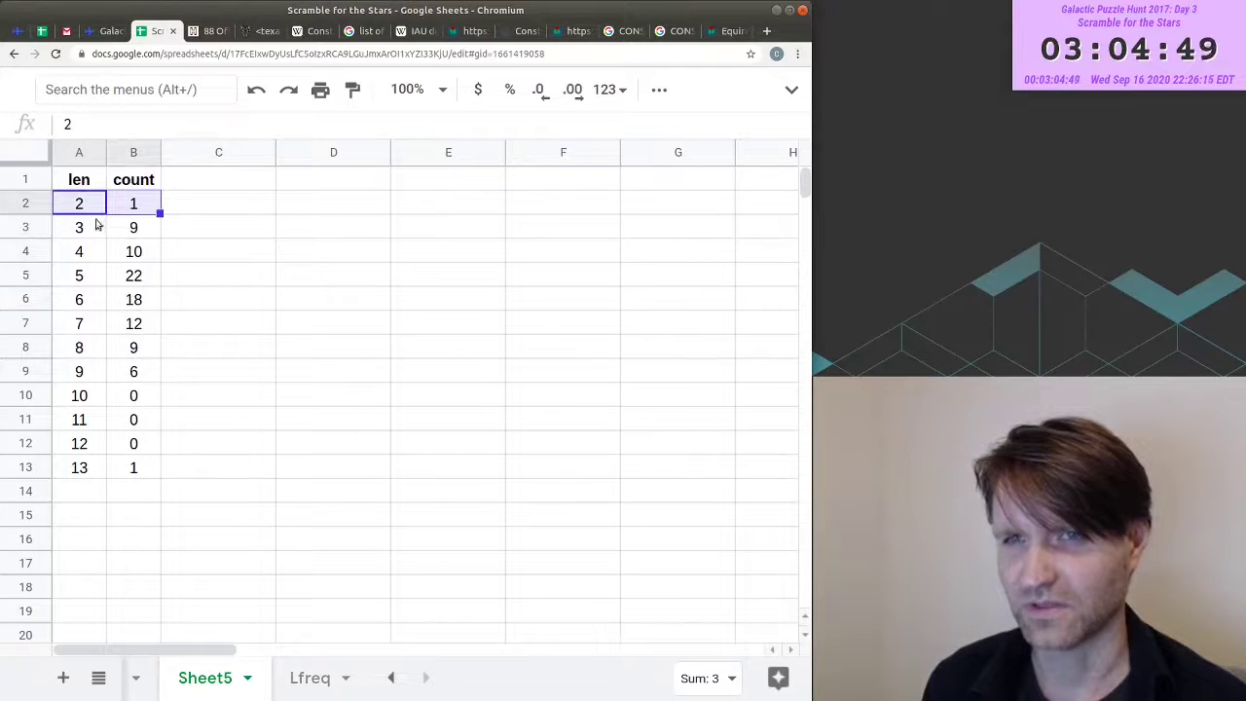
drag(92, 477, 141, 475)
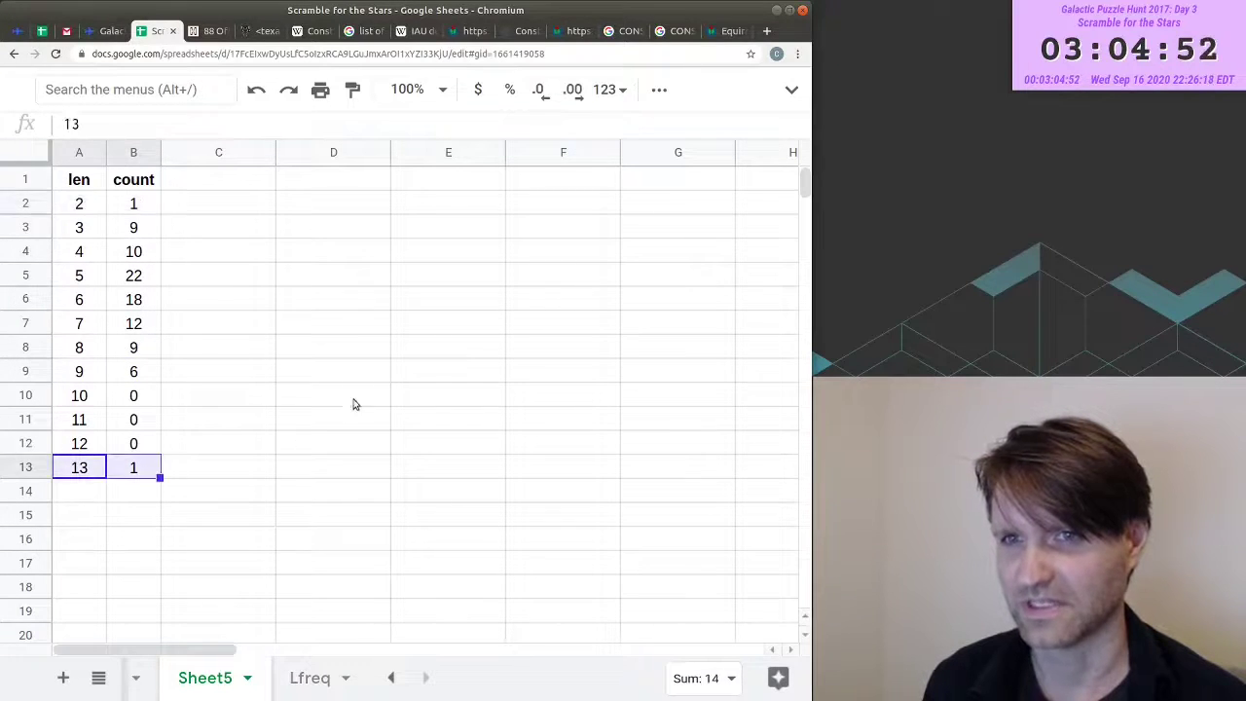
- Examine the equirectangular plot of the constellations across its full width, comparing the neighbouring regions with the answer lengths in the clues sheet
click(715, 33)
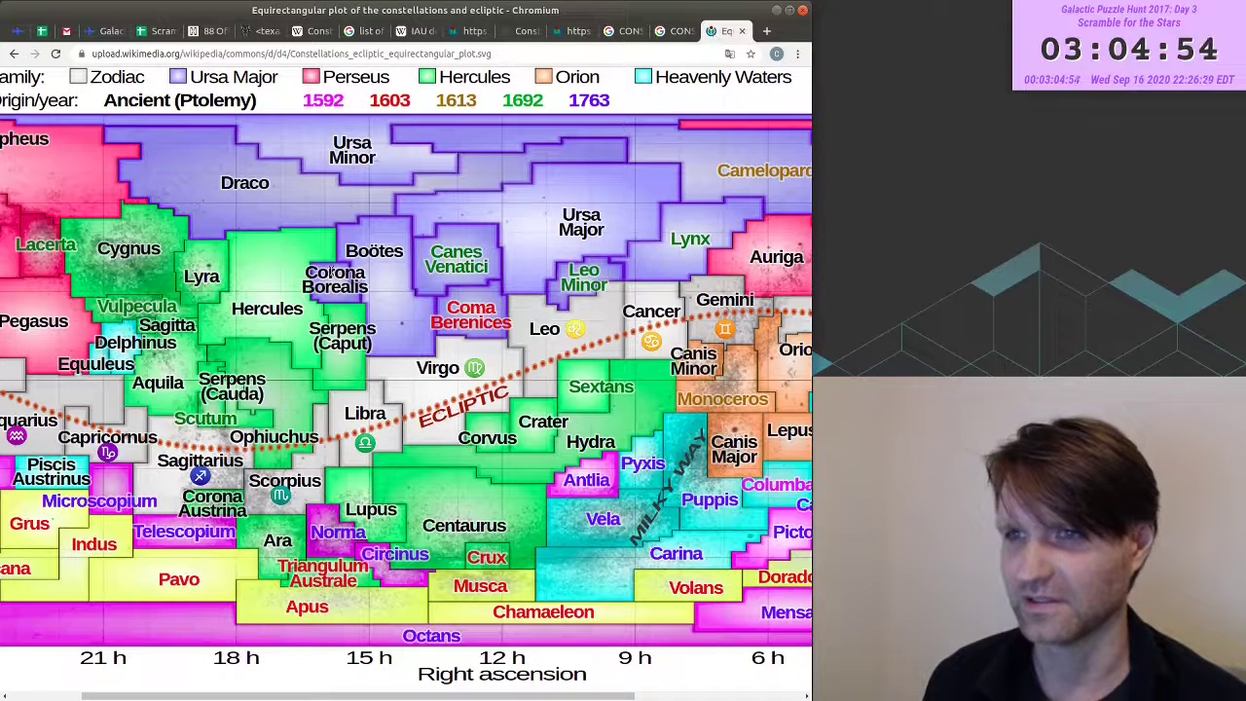
scroll(470, 559, right, 1)
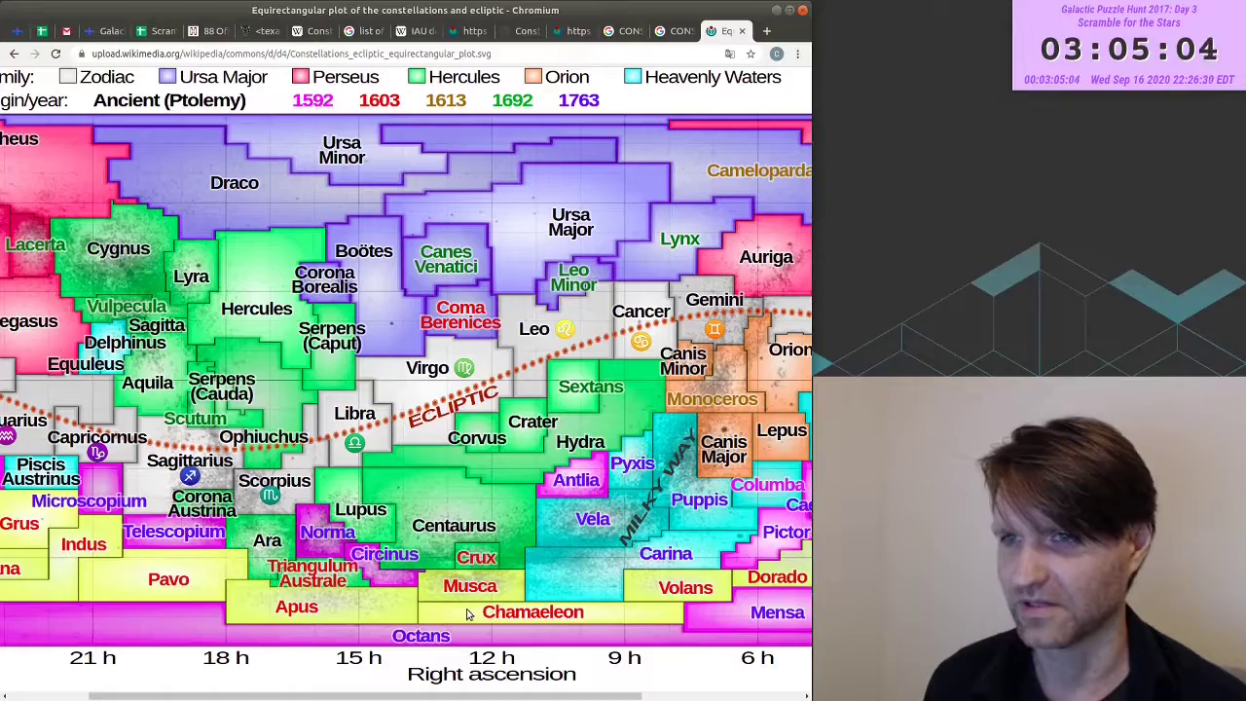
click(2, 694)
drag(206, 690, 483, 445)
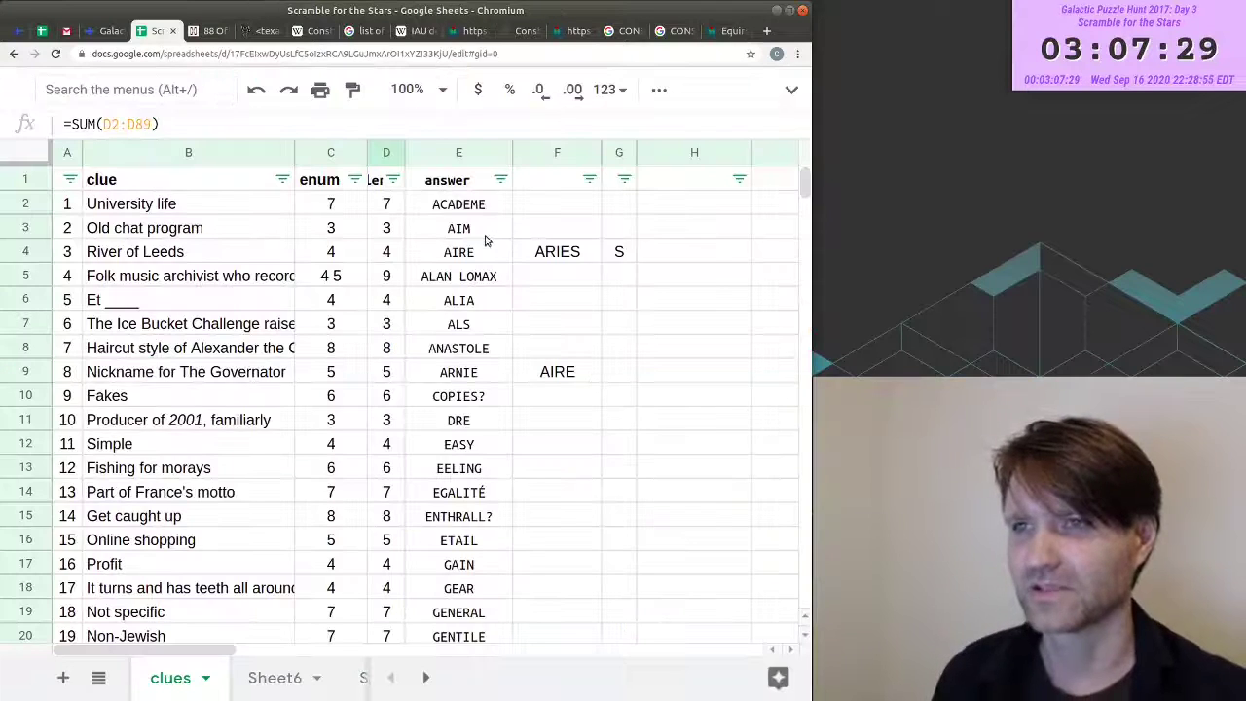
click(479, 208)
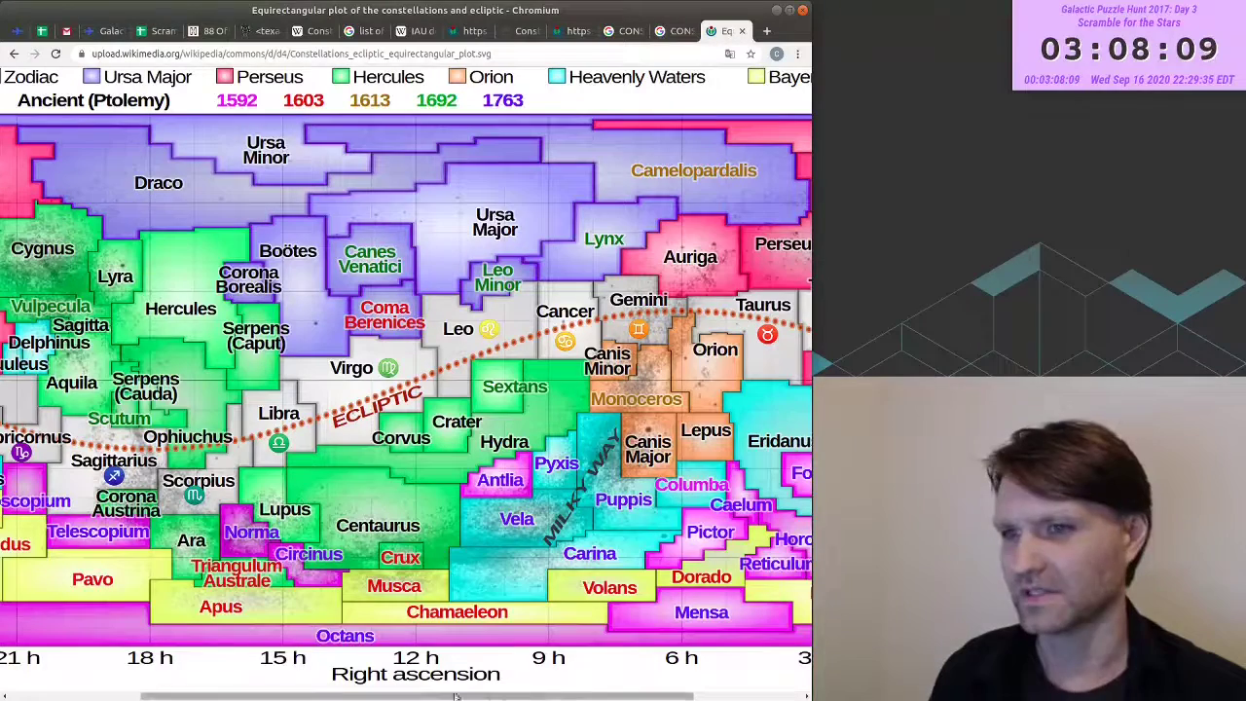
key(ctrl+minus)
key(ctrl+minus)
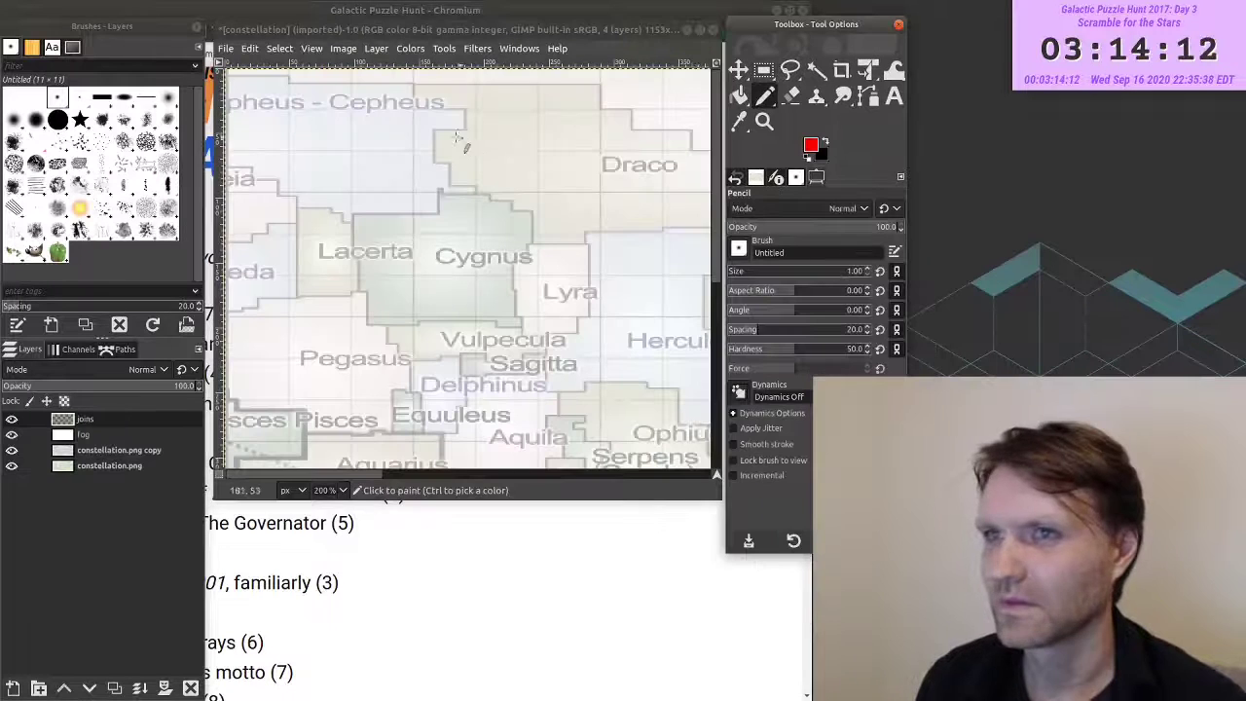
- In GIMP, draw straight red pencil lines on the joins layer from Cepheus to its neighbours Draco, Cygnus and Lacerta
click(416, 104)
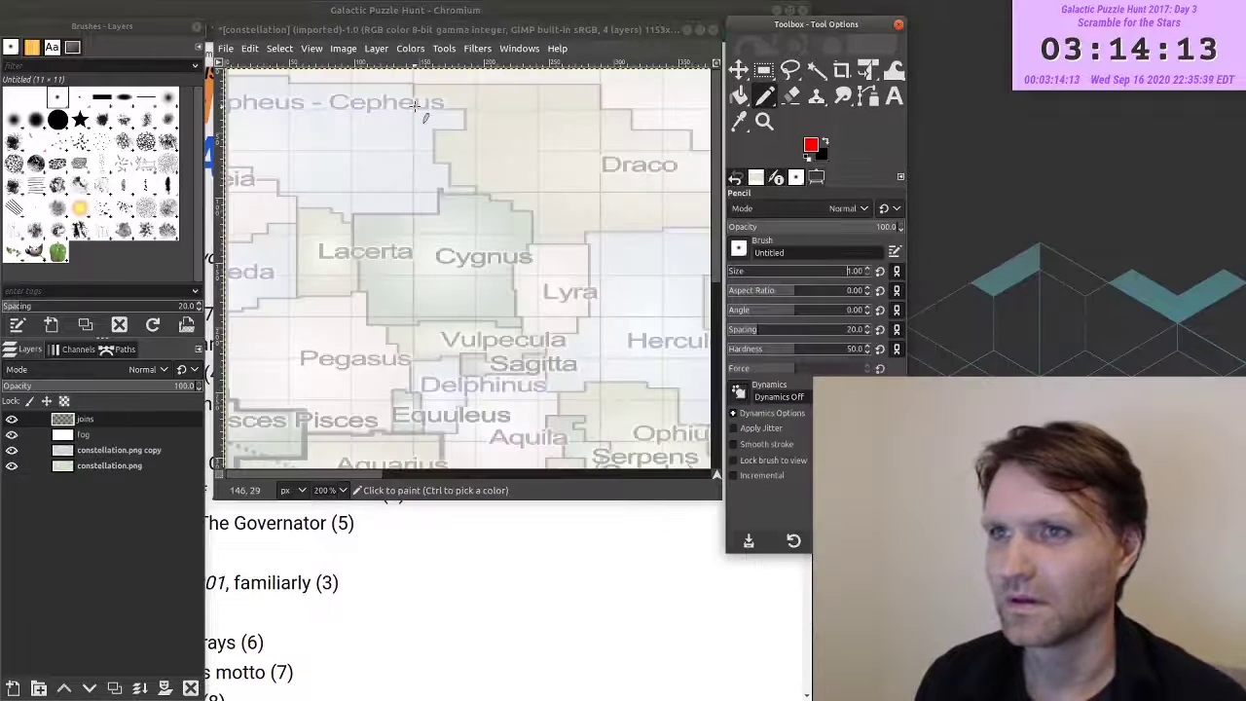
shift+click(611, 161)
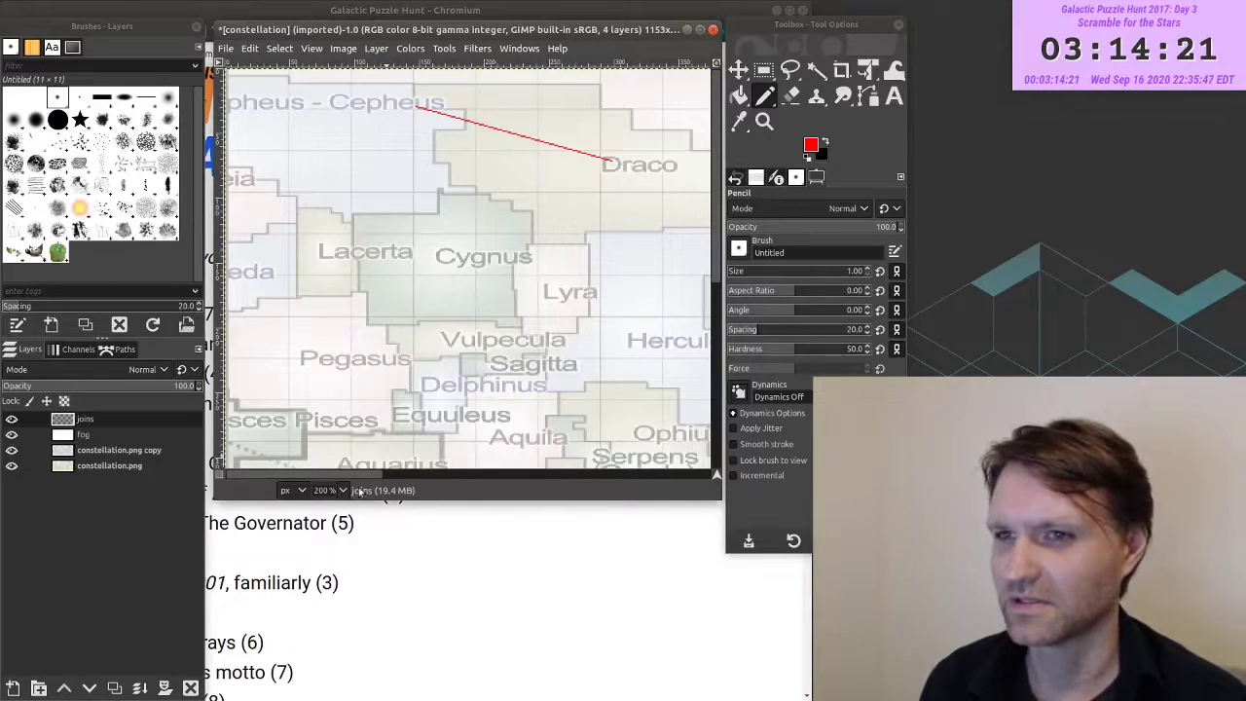
scroll(441, 142, right, 5)
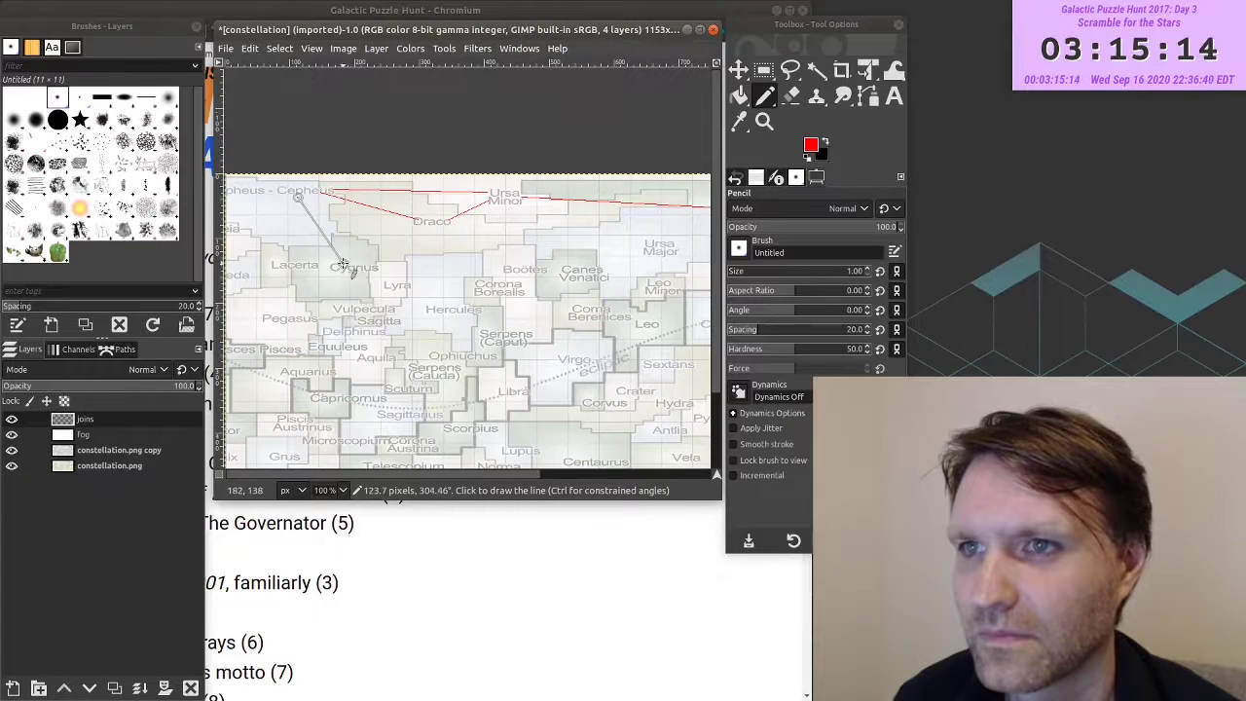
shift+click(343, 264)
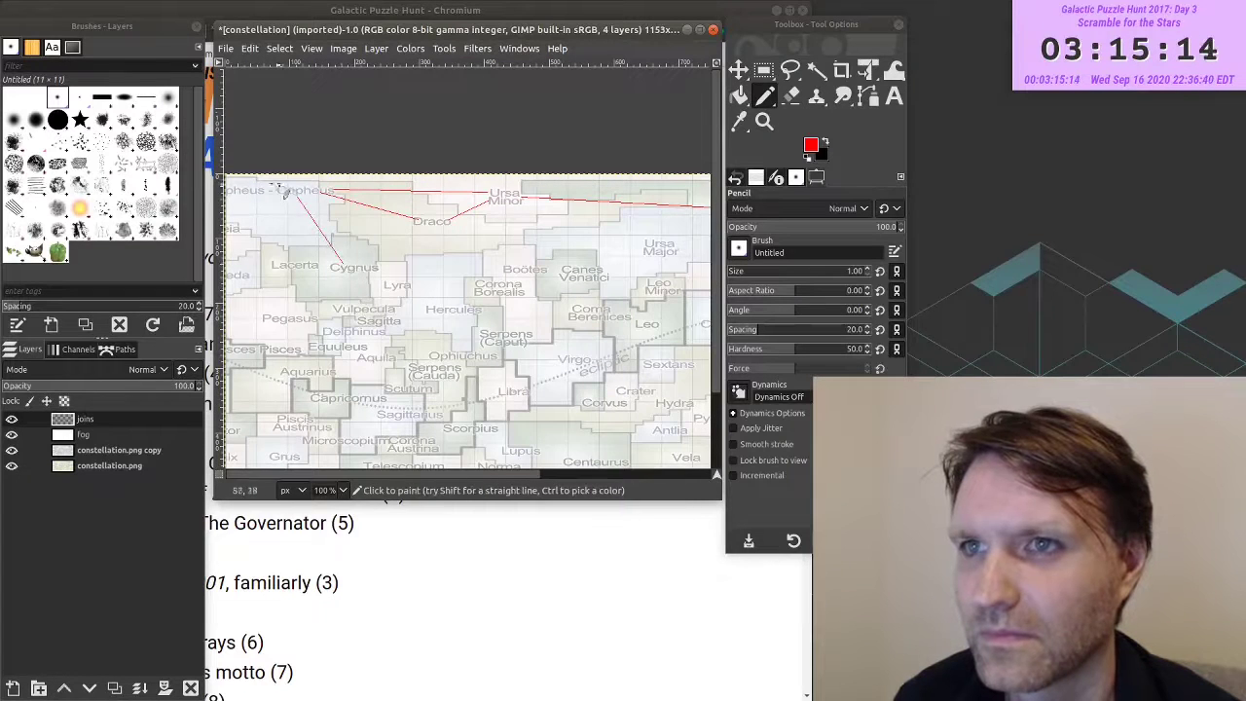
click(278, 197)
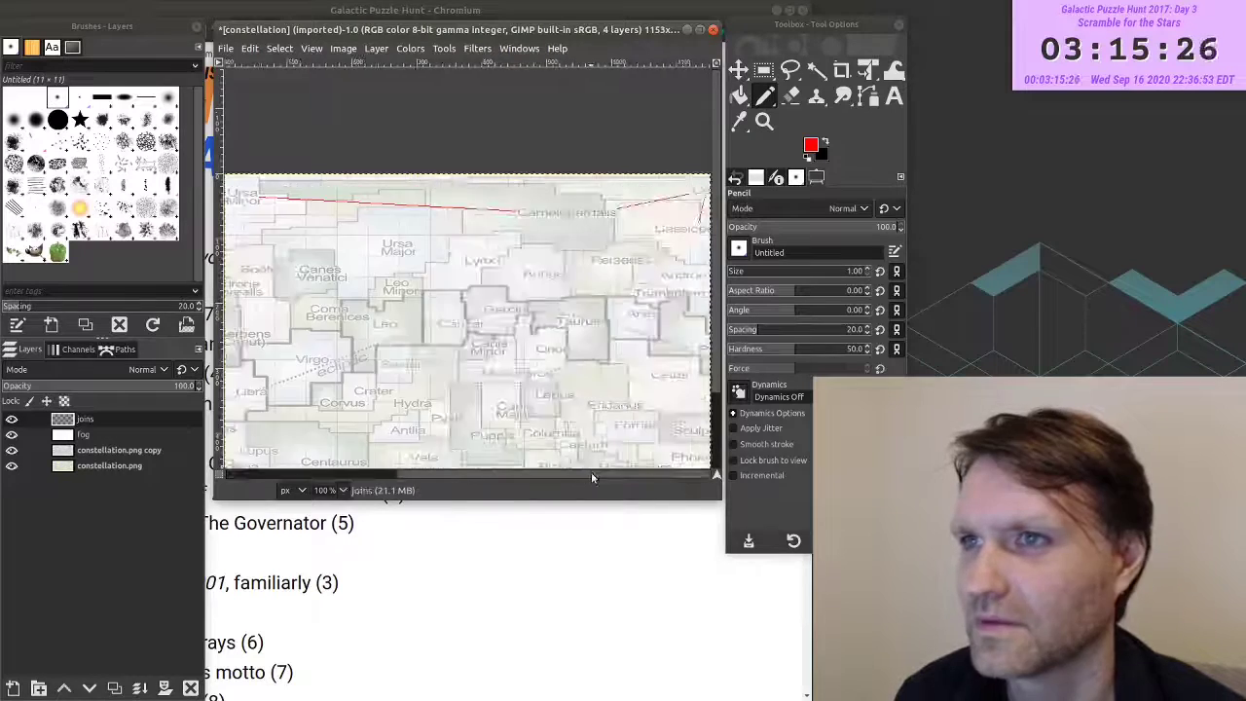
drag(591, 471, 543, 477)
scroll(543, 477, right, 3)
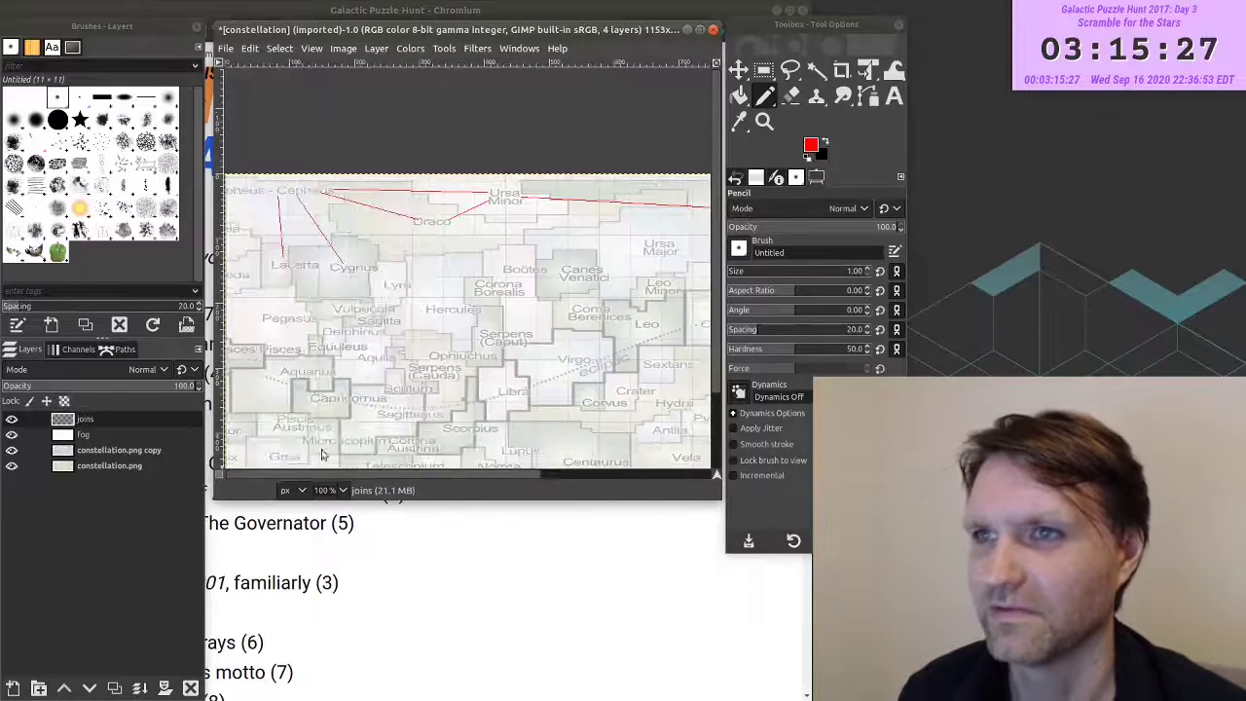
scroll(385, 472, left, 3)
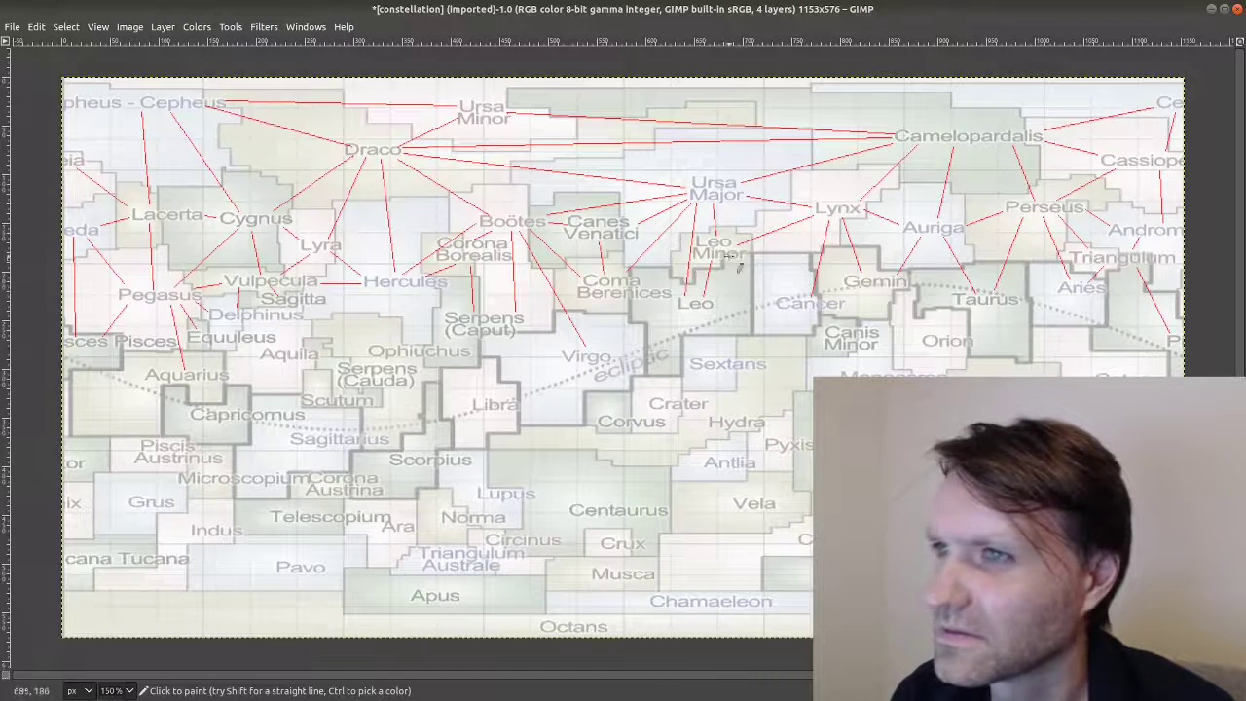
- Draw a red segmented line from Libra, bending below Virgo and Corvus beside the existing line towards Hydra
key(3)
click(474, 384)
shift+click(580, 415)
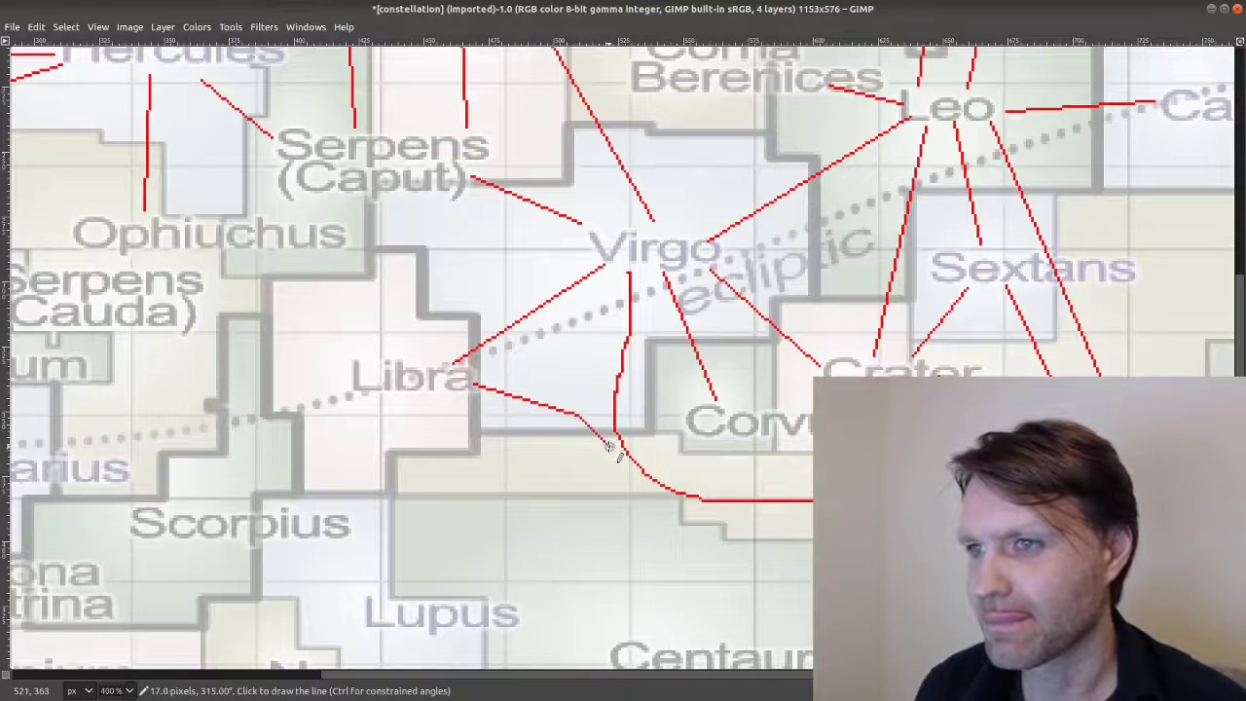
mouse_move(608, 446)
mouse_down()
mouse_move(628, 477)
mouse_move(686, 509)
mouse_up()
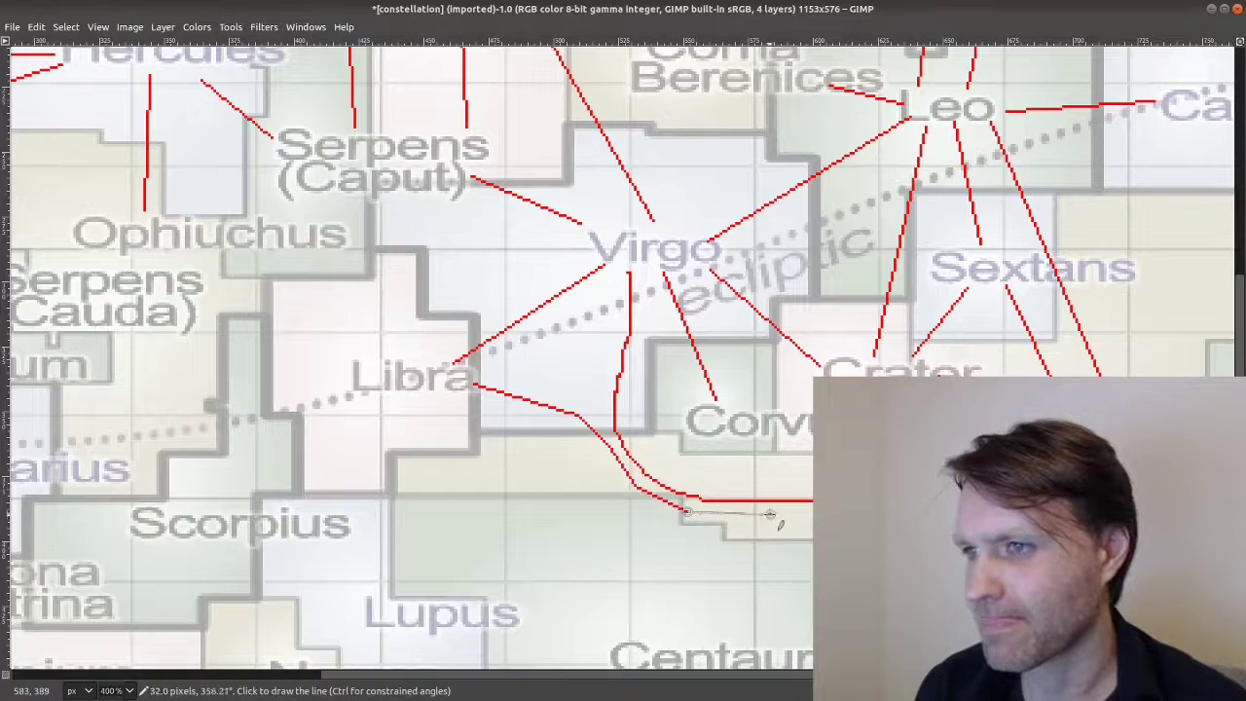
shift+click(769, 514)
key(2)
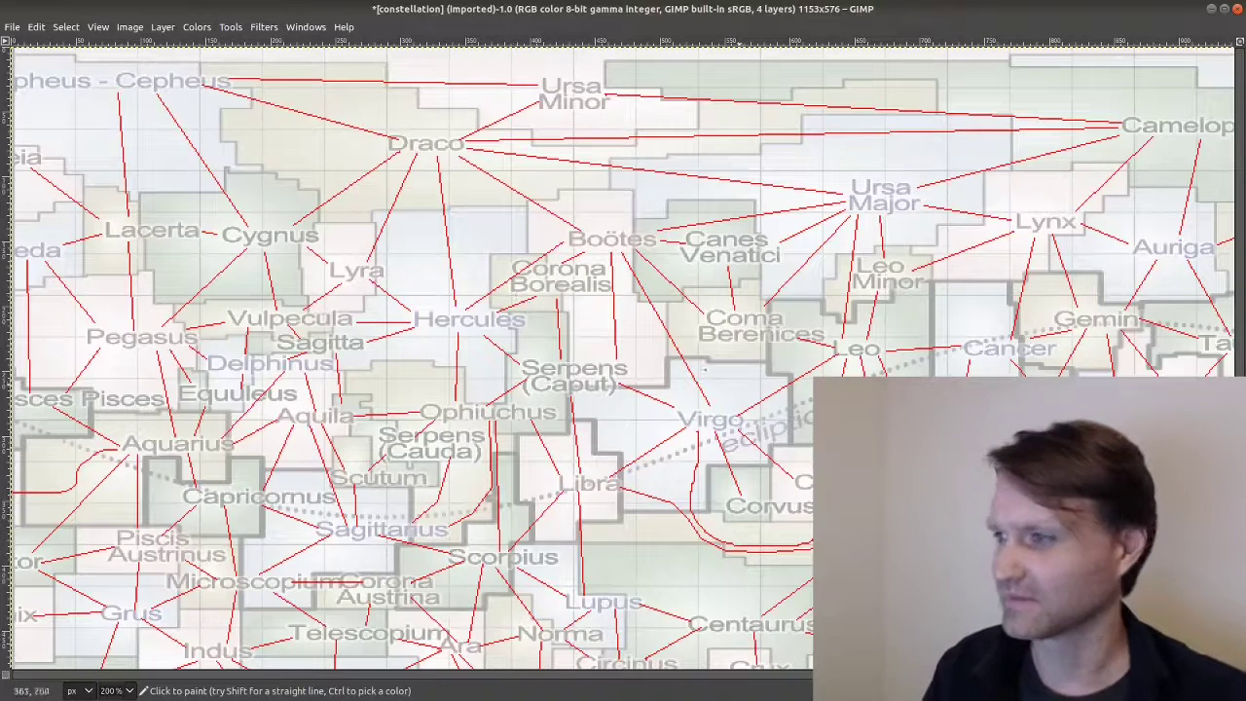
- Write a blue 5 over Lacerta on the constellation map as its number of neighbours
scroll(493, 379, up, 1)
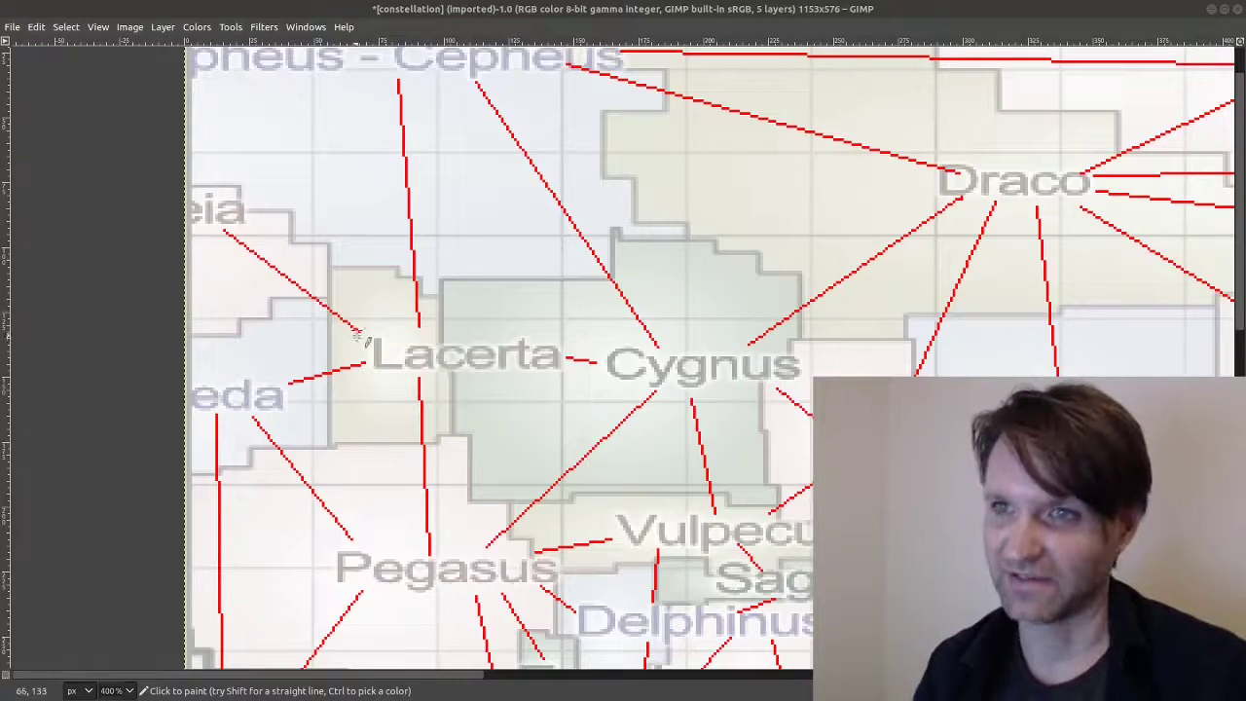
key(4)
mouse_move(413, 436)
mouse_down()
mouse_move(451, 307)
mouse_move(523, 298)
mouse_up()
key(3)
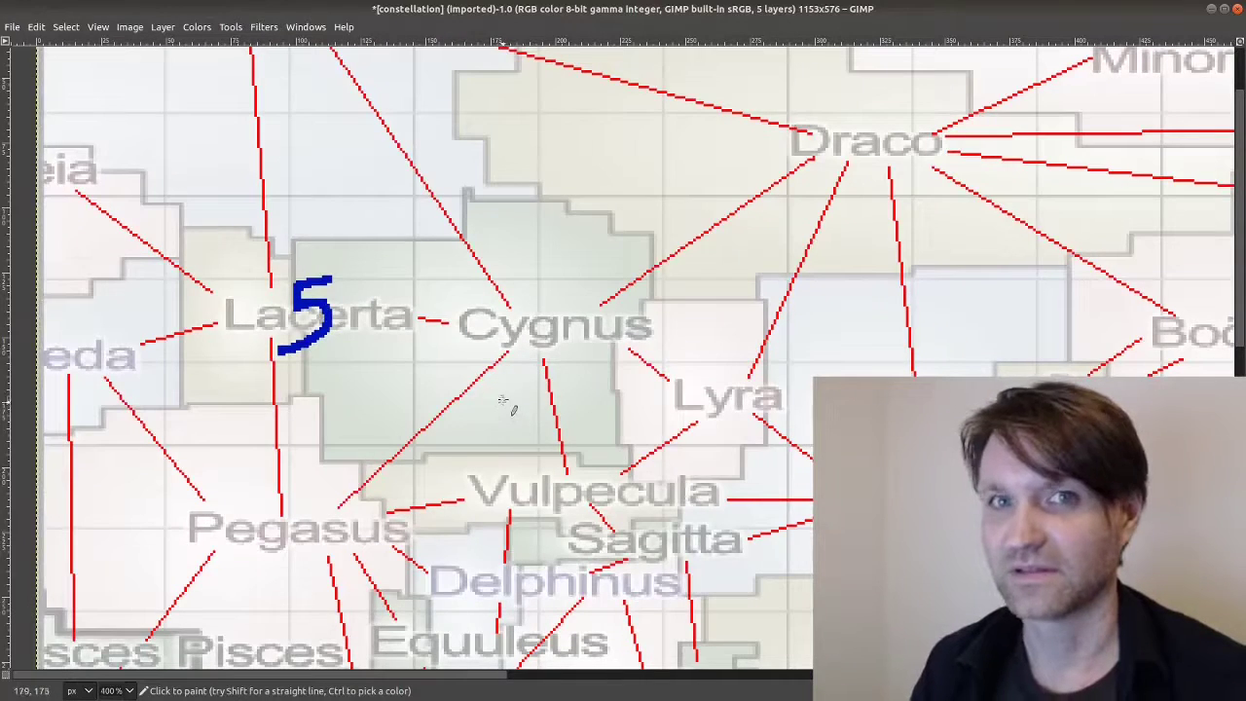
key(minus)
key(minus)
key(minus)
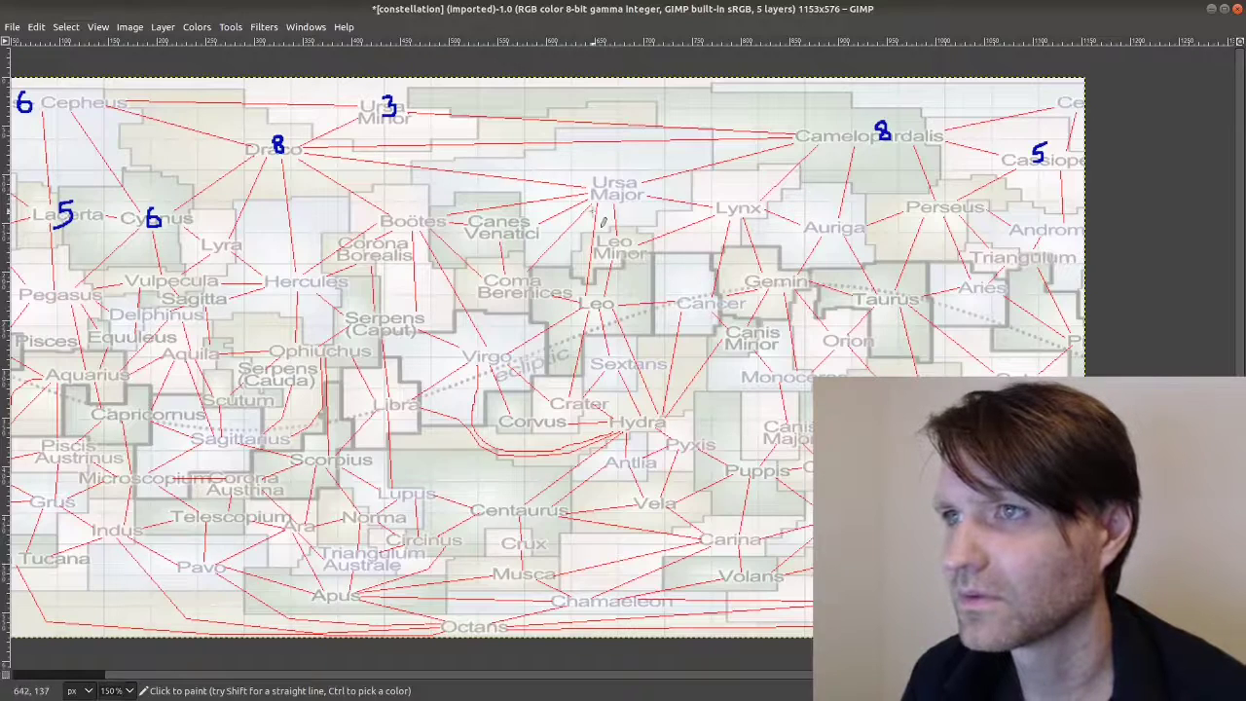
- Write further neighbour counts in blue on the constellation map, including 8 at Ursa Major and 7 at Apus
scroll(615, 175, up, 6)
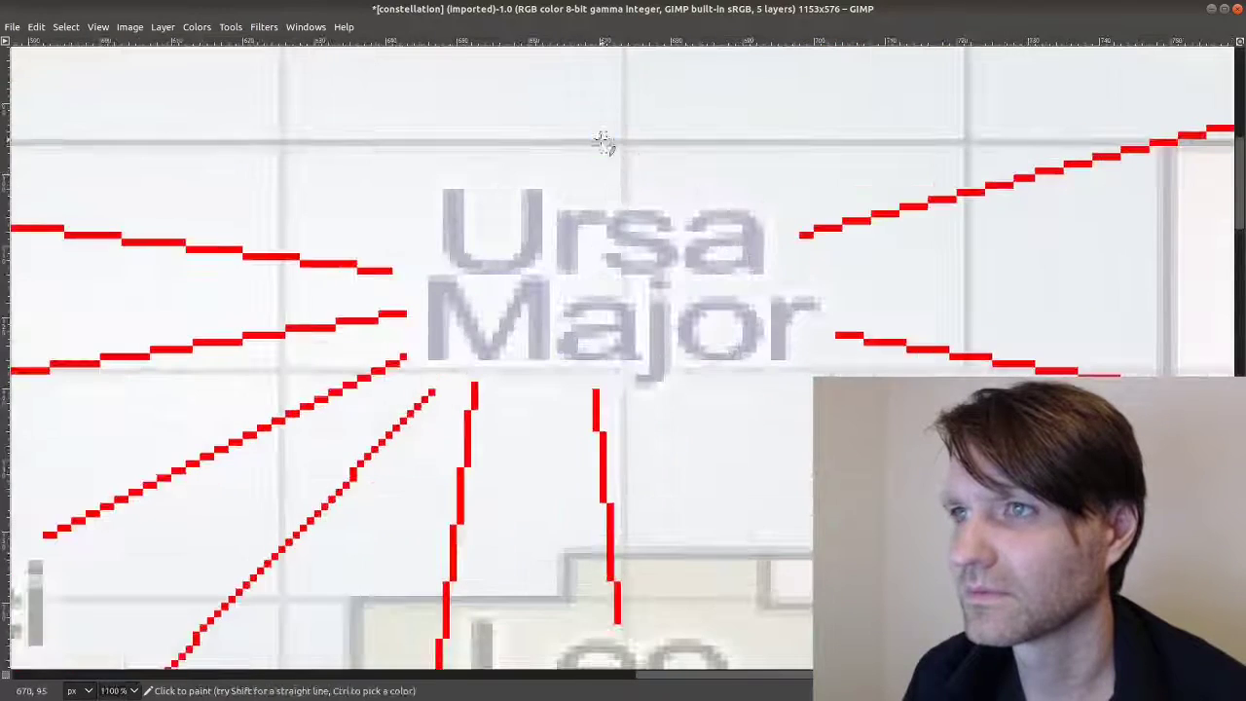
mouse_move(603, 141)
mouse_down()
mouse_move(584, 189)
mouse_move(632, 292)
mouse_move(611, 234)
mouse_move(619, 130)
mouse_up()
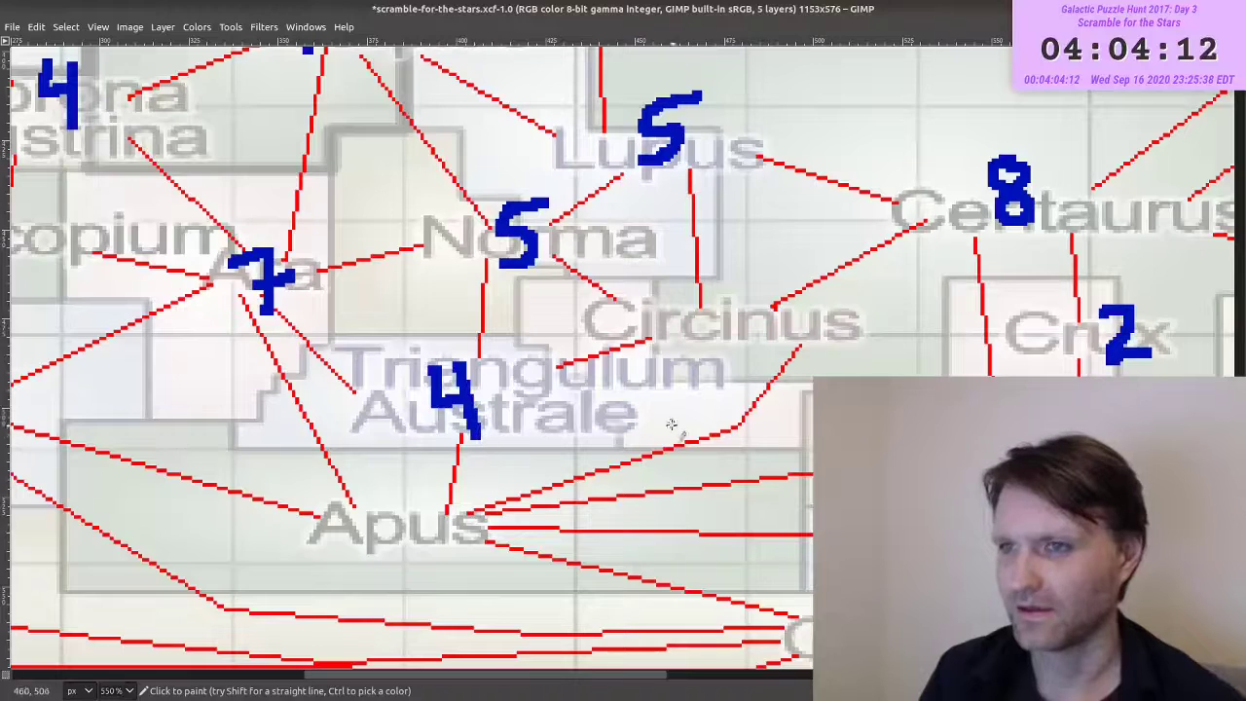
drag(667, 422, 498, 525)
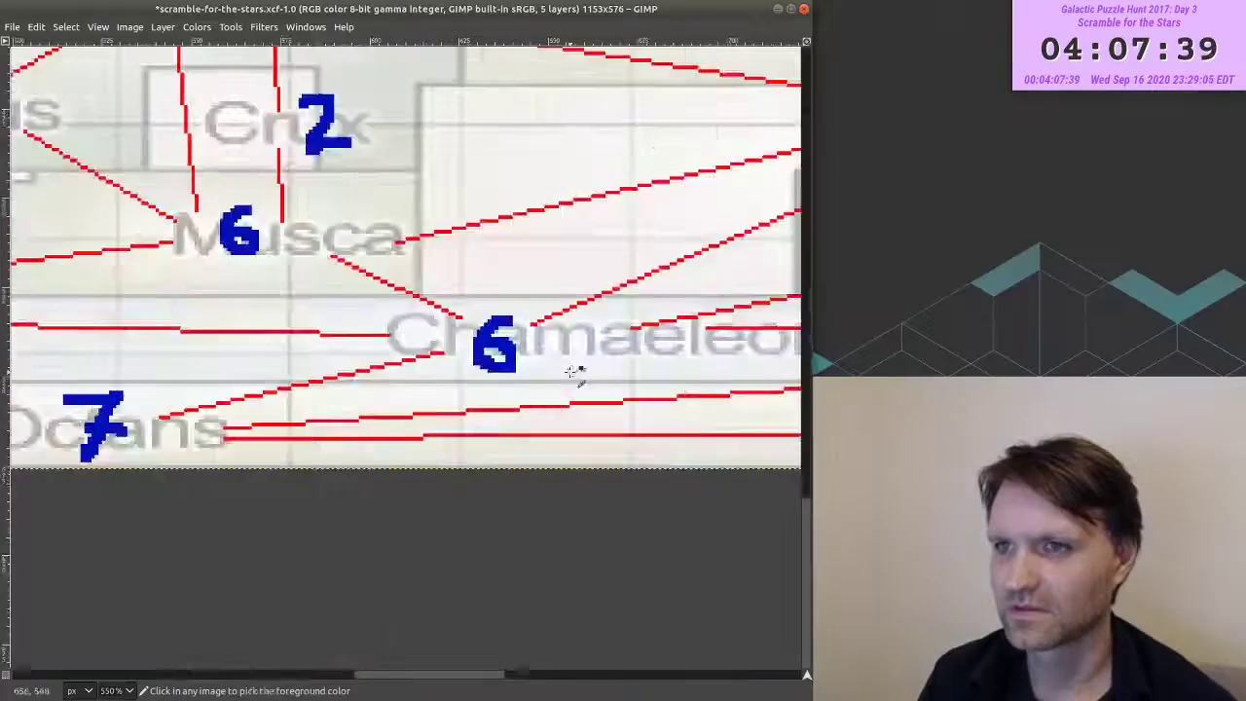
scroll(575, 370, down, 5)
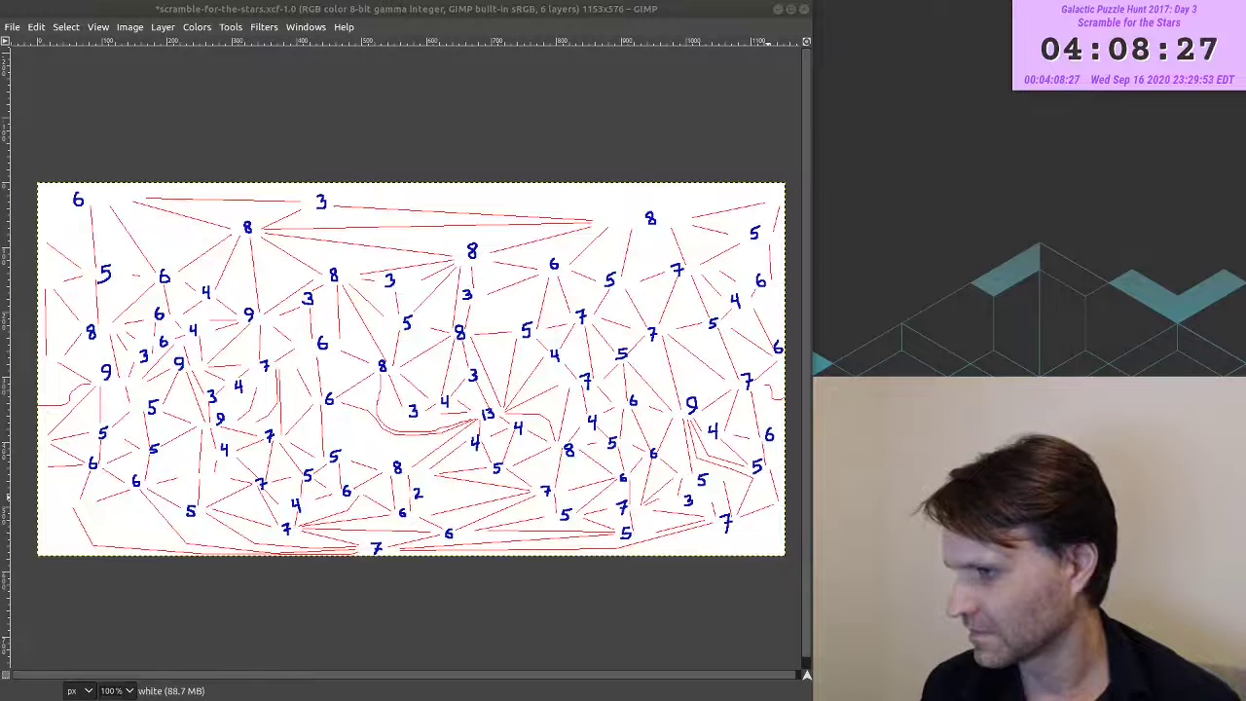
- Shade alternate vertical stripes grey on the white layer behind the neighbour counts in GIMP
key(ctrl+z)
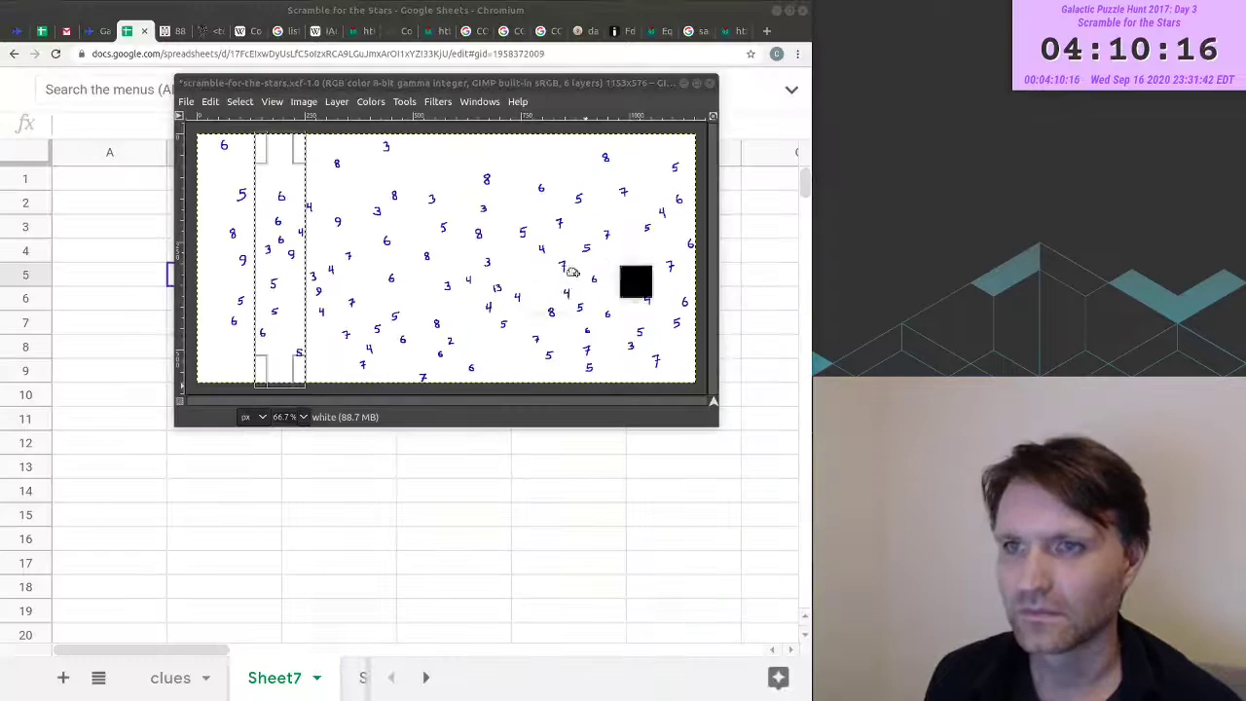
drag(613, 261, 275, 284)
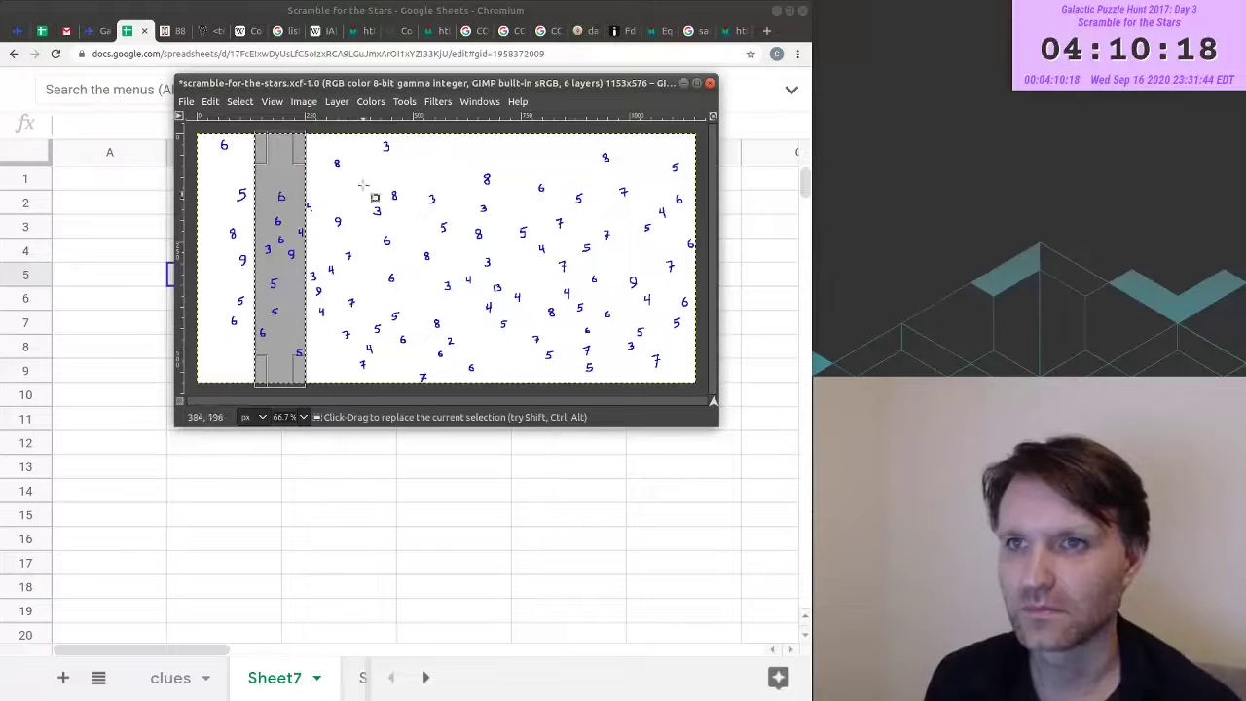
click(362, 183)
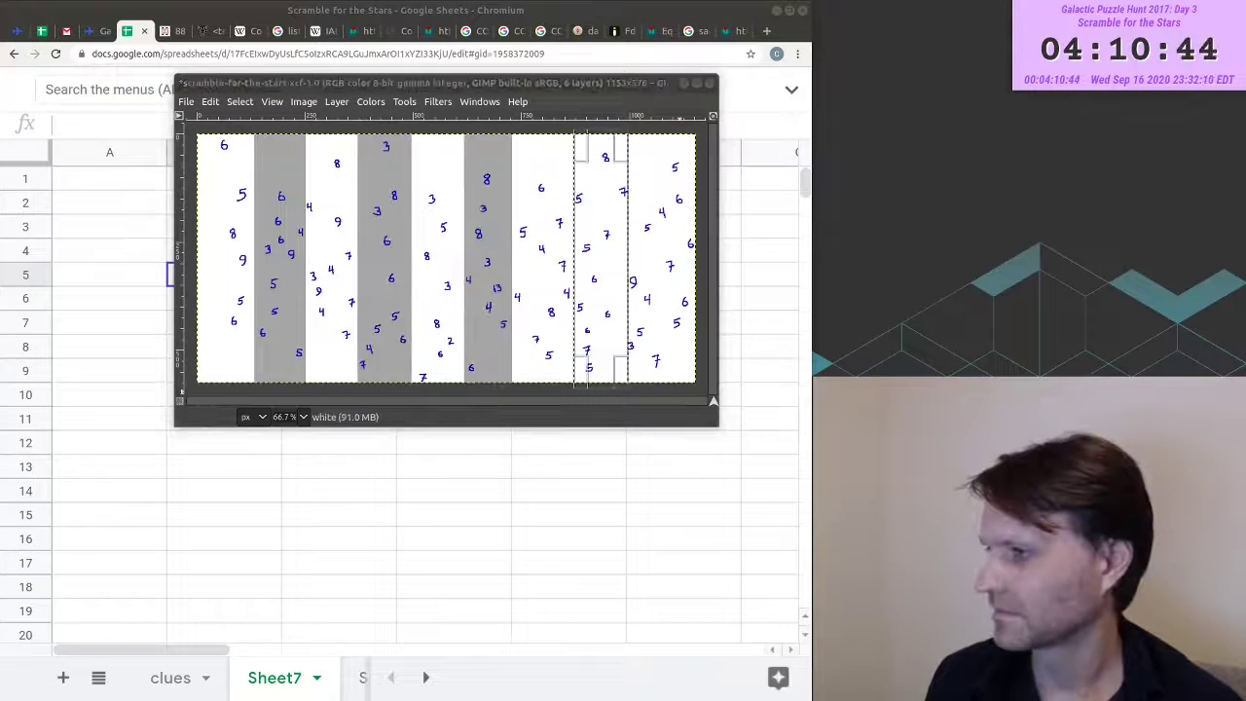
drag(739, 239, 602, 226)
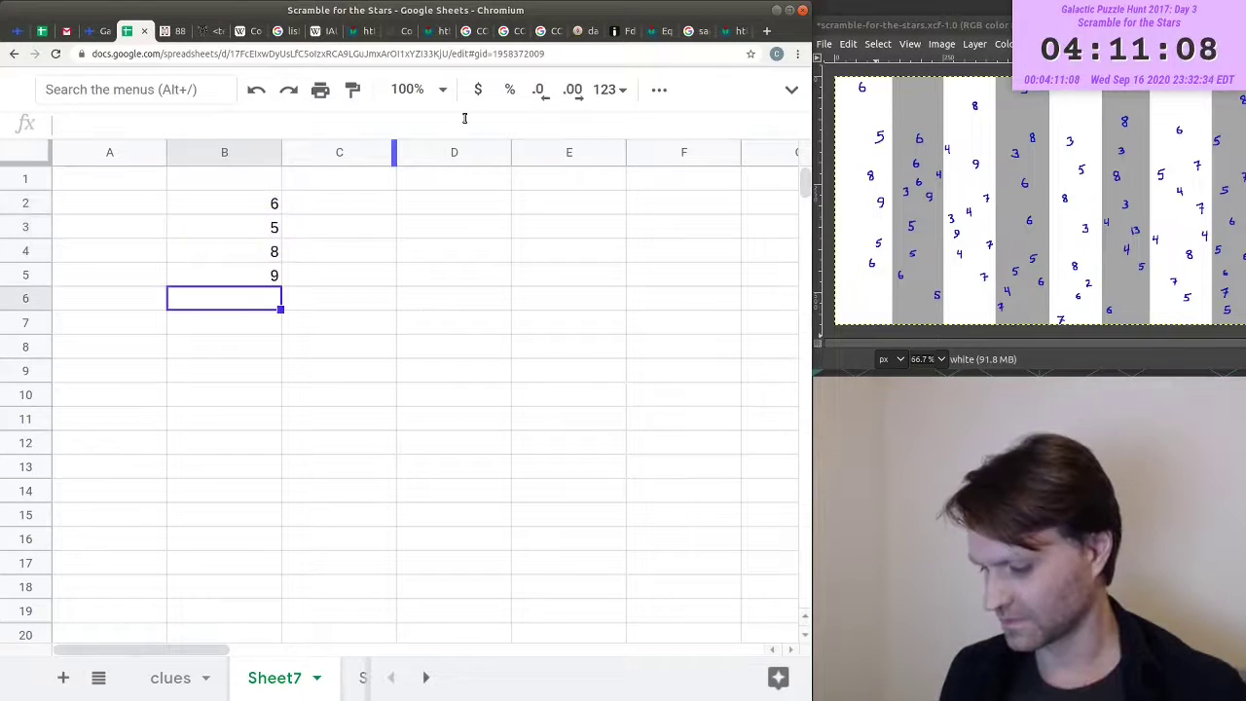
- In Google Sheets, enter the neighbour counts stripe by stripe down column B of Sheet7, including 5 in B6 and 6 in B7
text(5)
key(Return)
text(6)
key(Return)
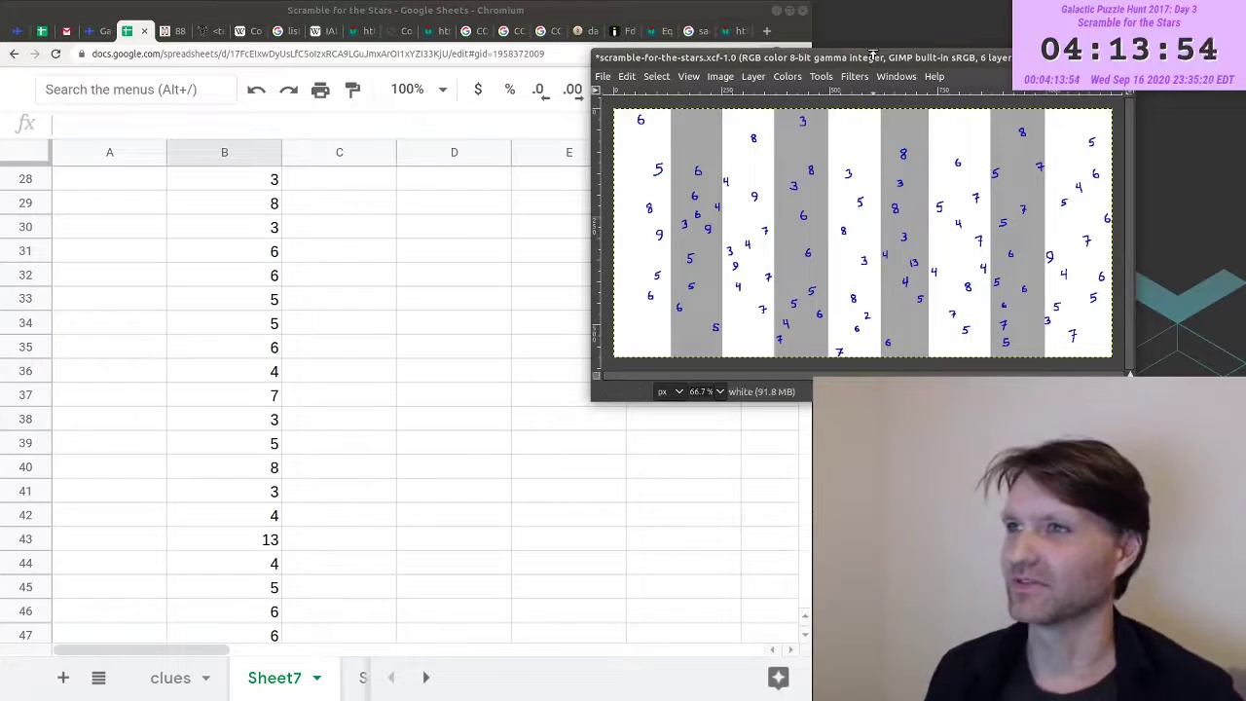
- Add Tucana's missing neighbour count of 4 to the constellation map in GIMP and to cell B88 of Sheet7
drag(873, 55, 526, 58)
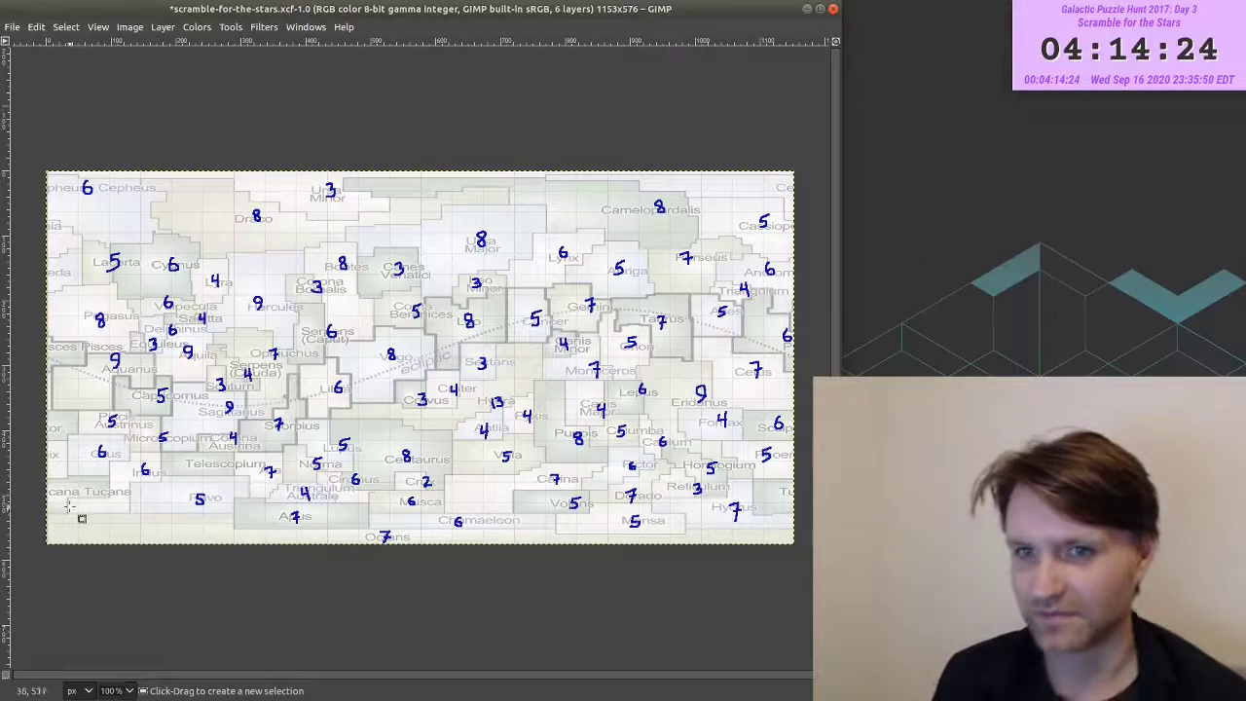
drag(41, 475, 146, 521)
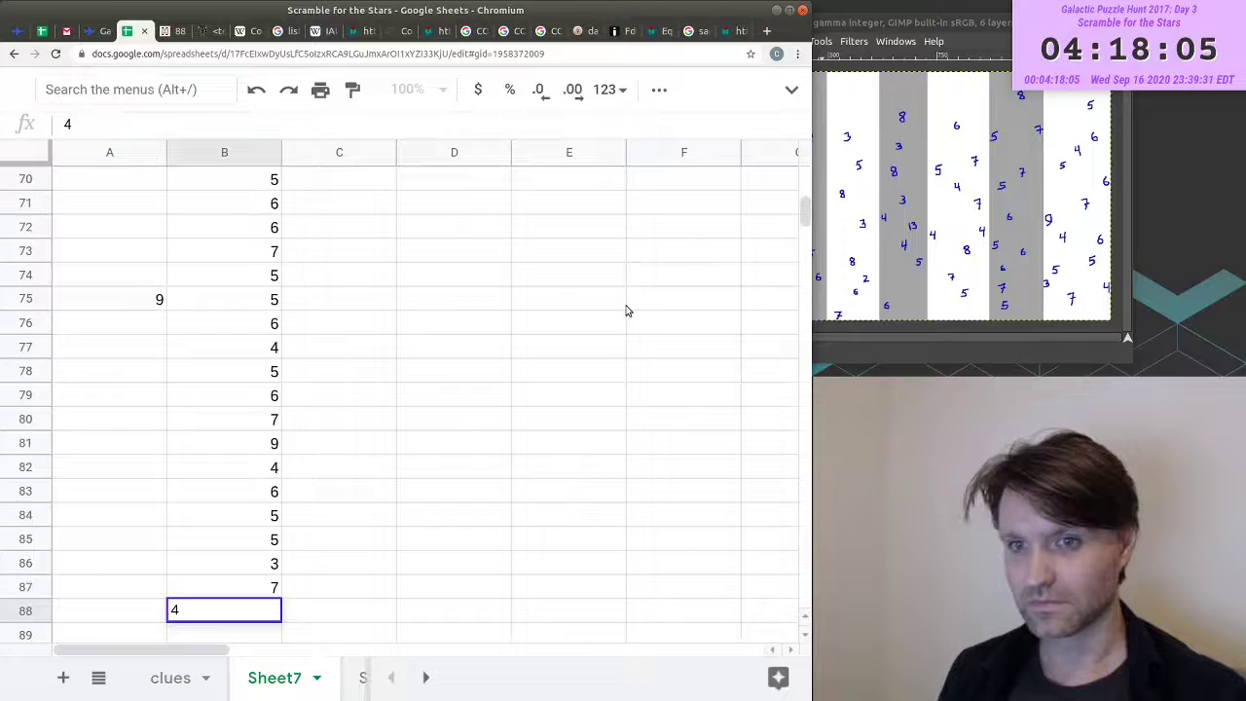
key(Return)
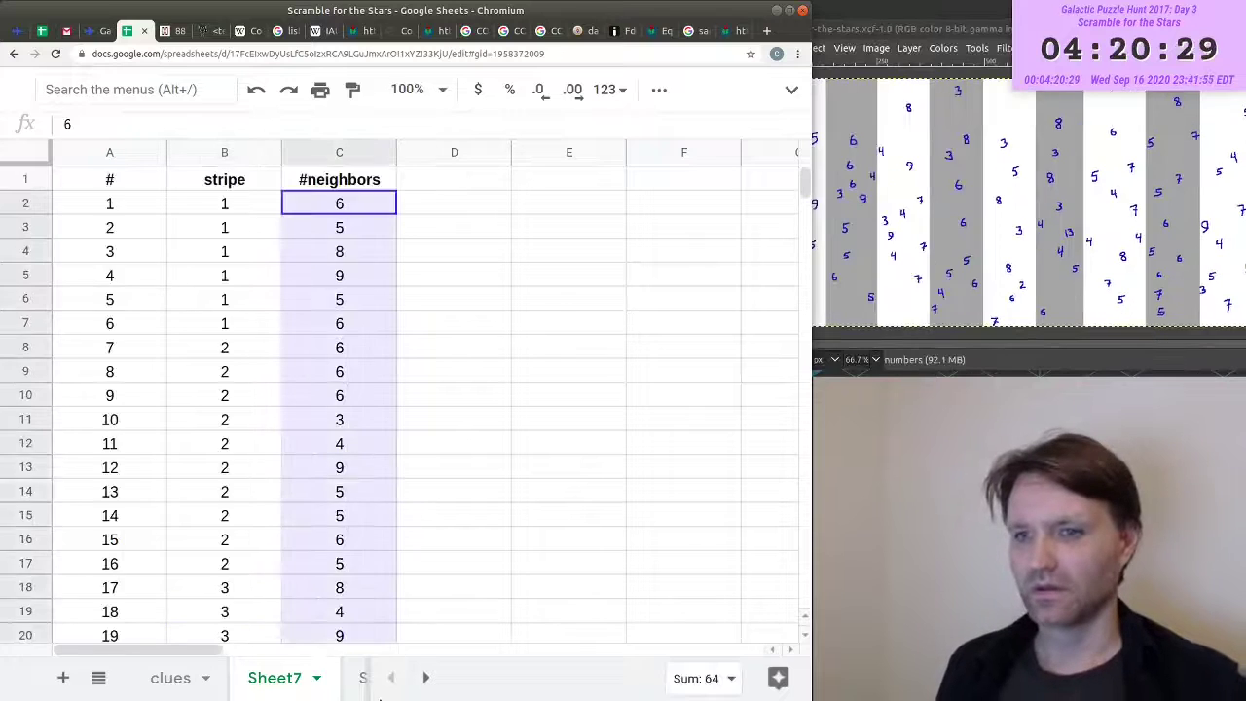
- Copy the neighbour counts in C2:C89 of Sheet7 into column H of the clues sheet, starting at H2, in ascending order
scroll(339, 390, down, 15)
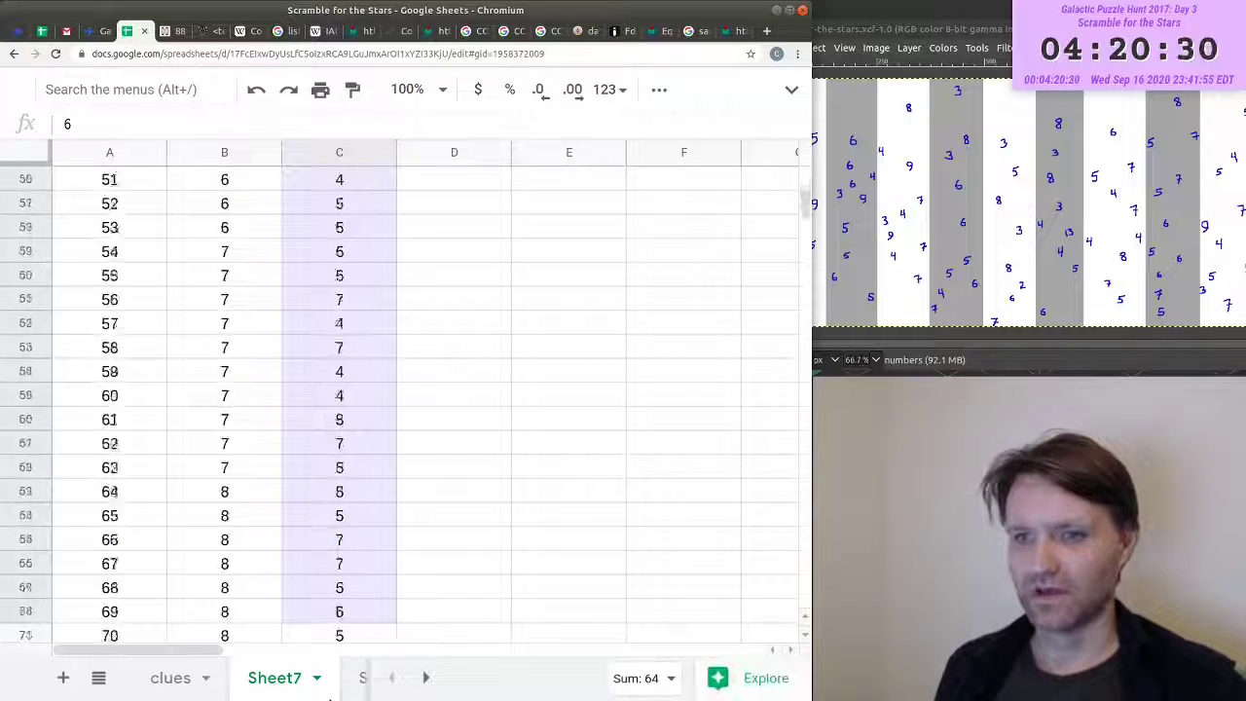
scroll(378, 516, down, 9)
shift+click(366, 355)
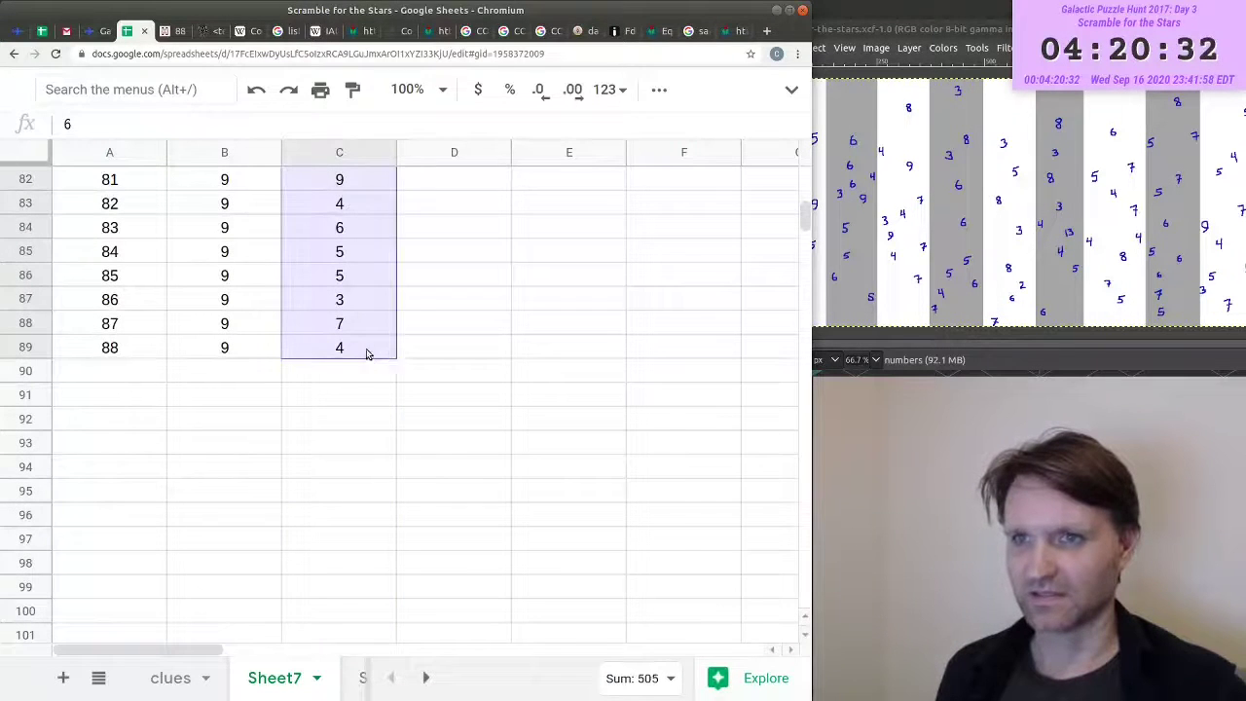
key(ctrl+c)
scroll(439, 244, up, 7)
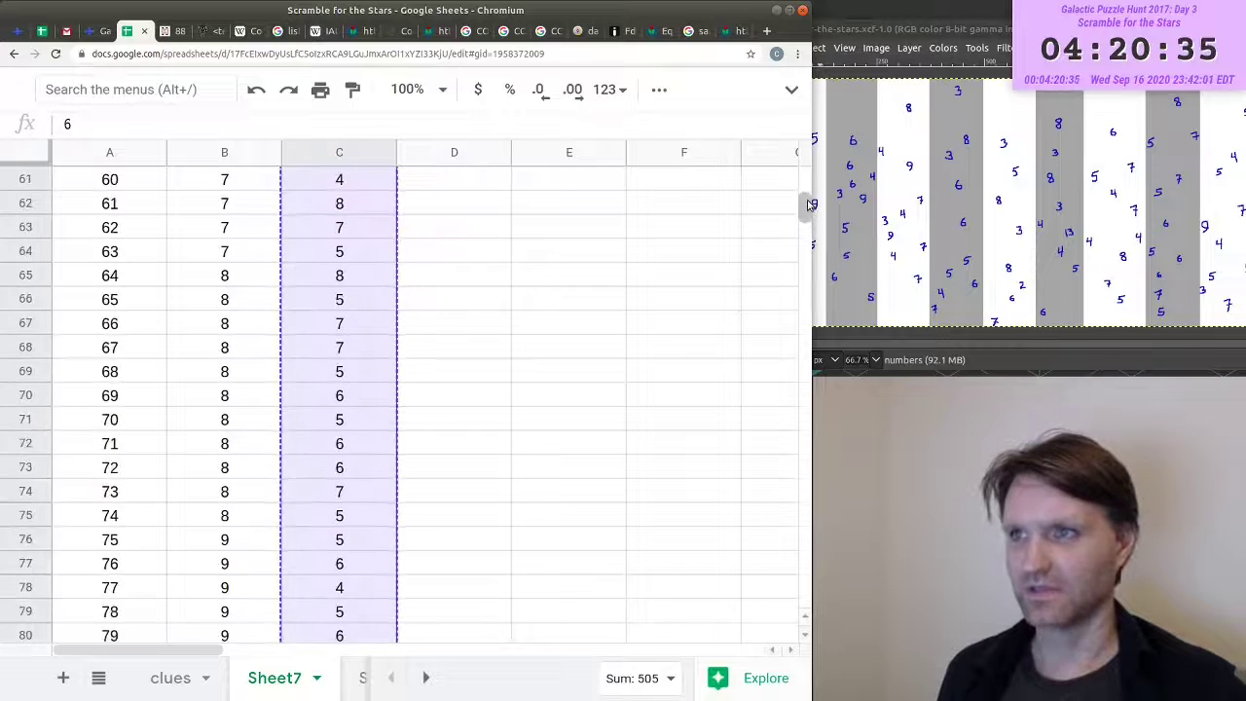
drag(809, 205, 806, 175)
click(428, 279)
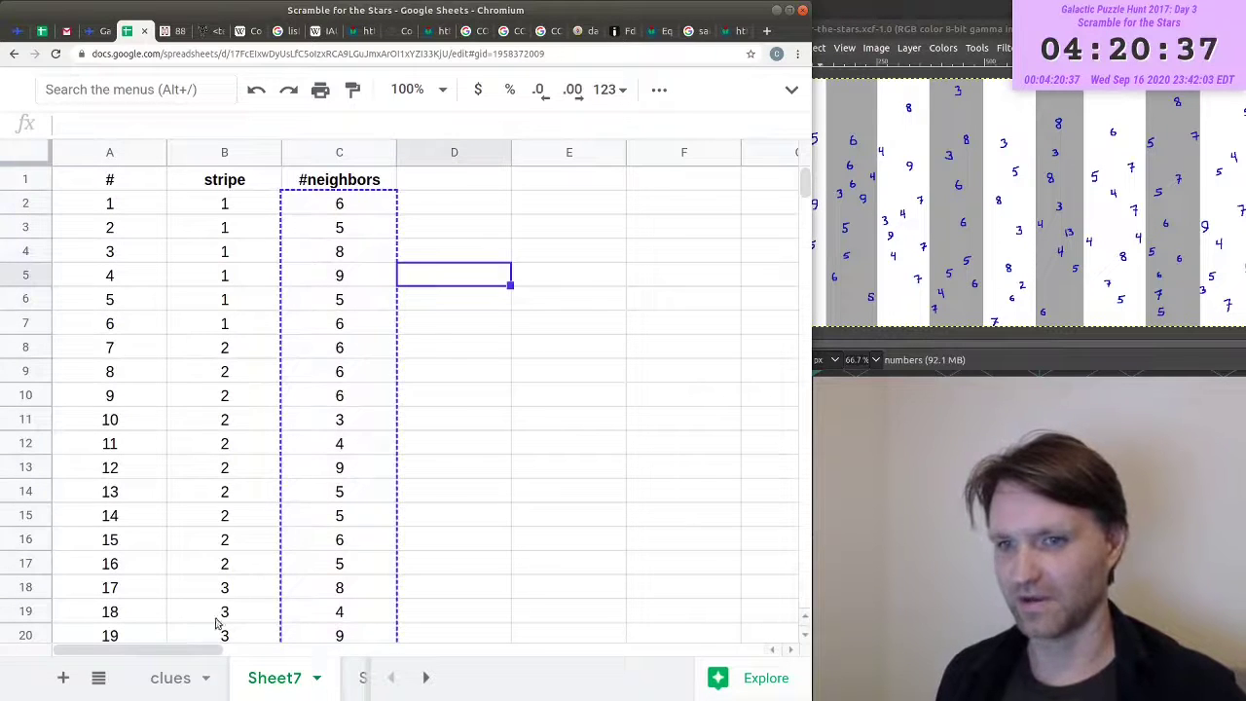
click(169, 683)
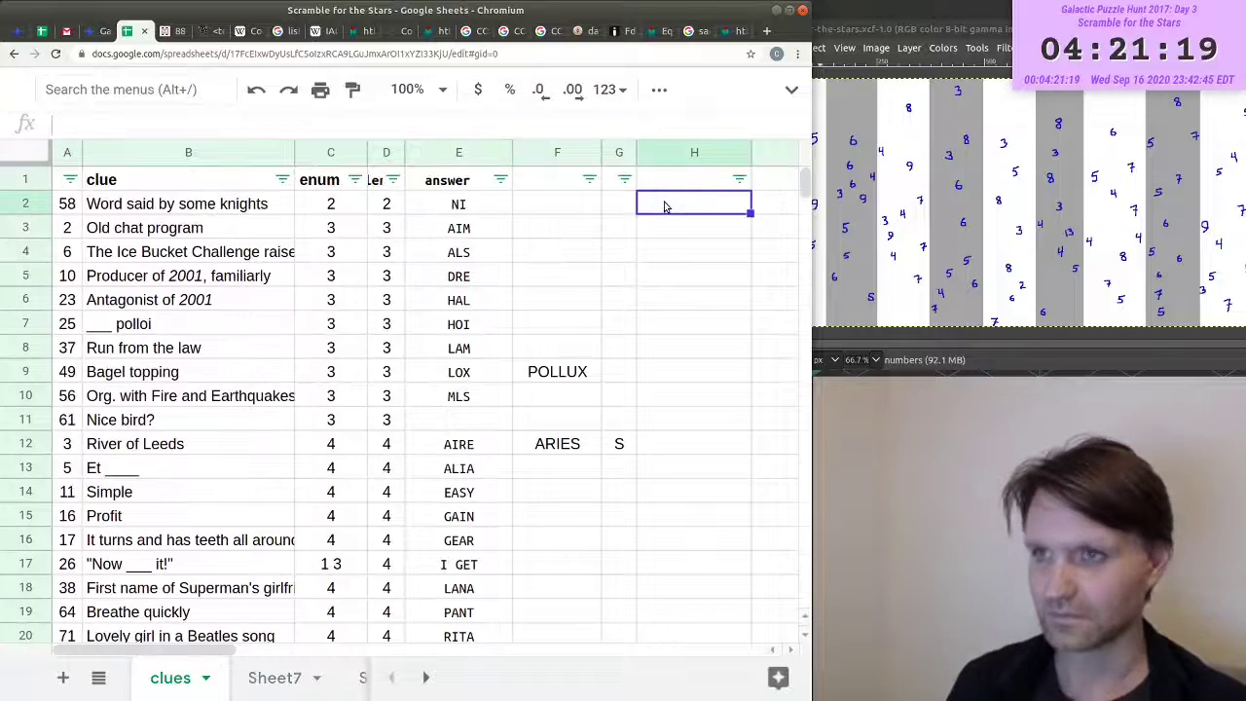
key(ctrl+v)
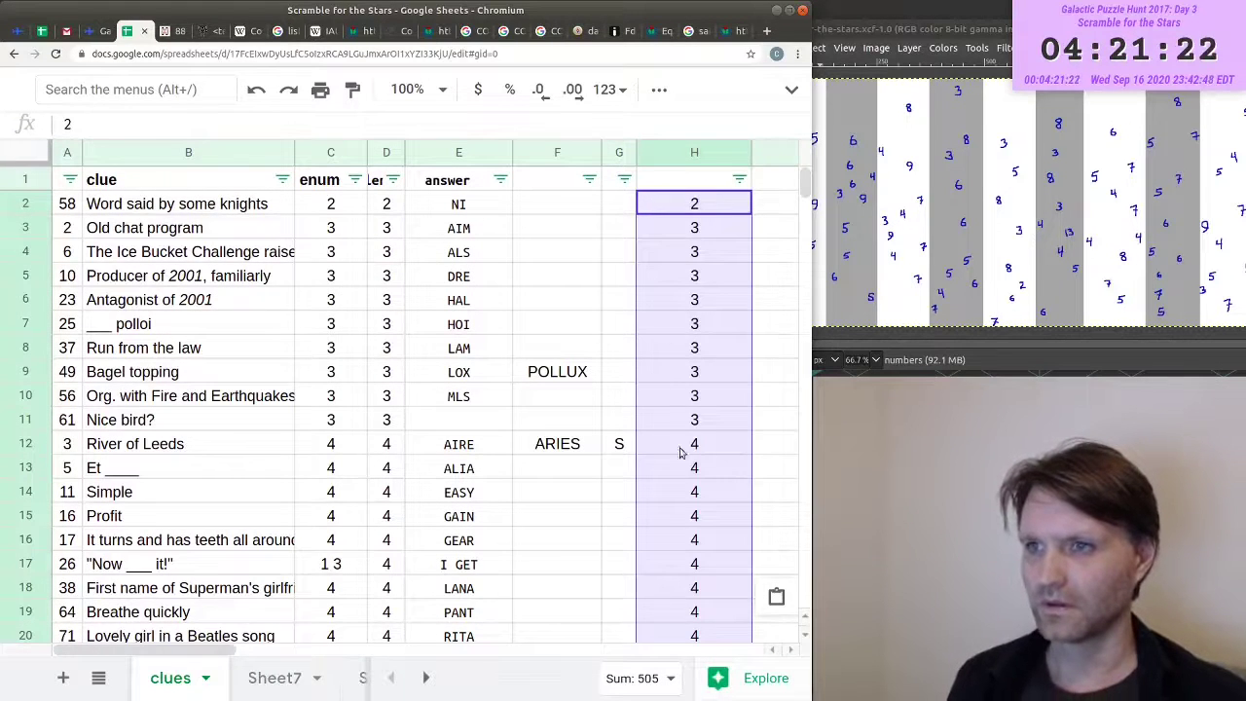
- Compare the answer lengths in column D of the clues sheet with the sorted neighbour counts in column H
click(769, 205)
click(695, 205)
drag(386, 204, 708, 204)
ctrl+click(708, 204)
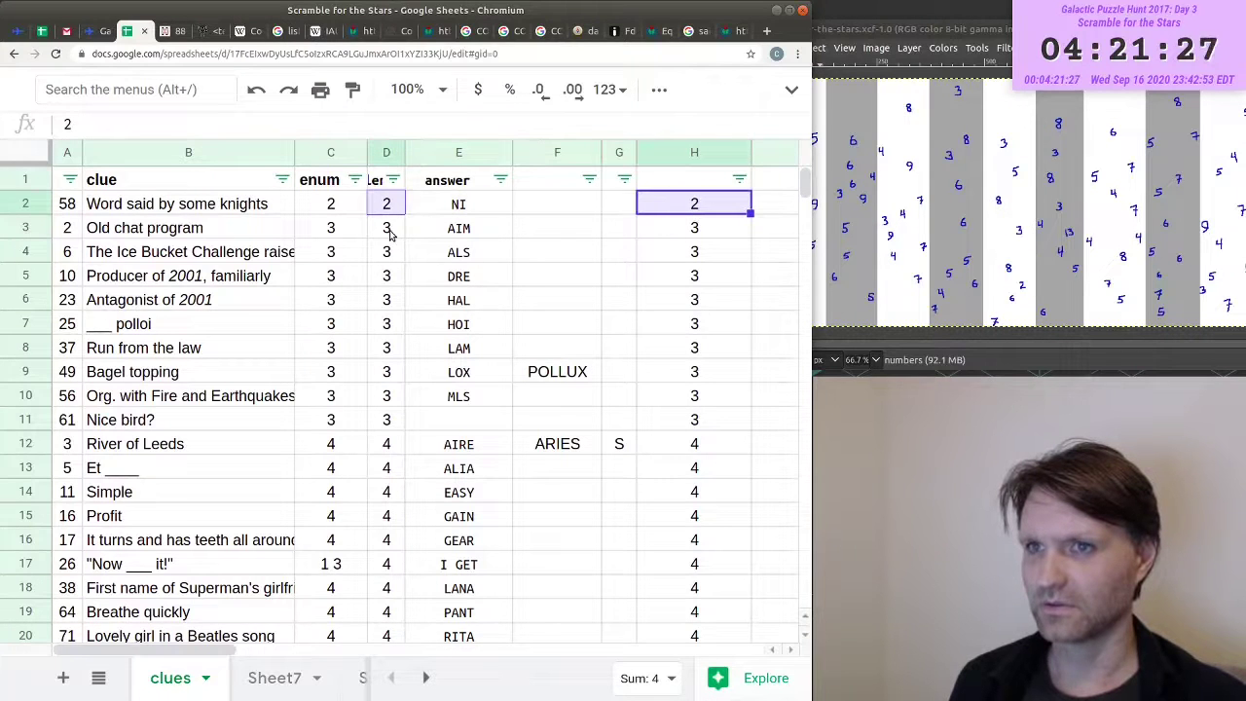
drag(389, 233, 387, 419)
drag(695, 228, 706, 420)
scroll(710, 443, down, 1)
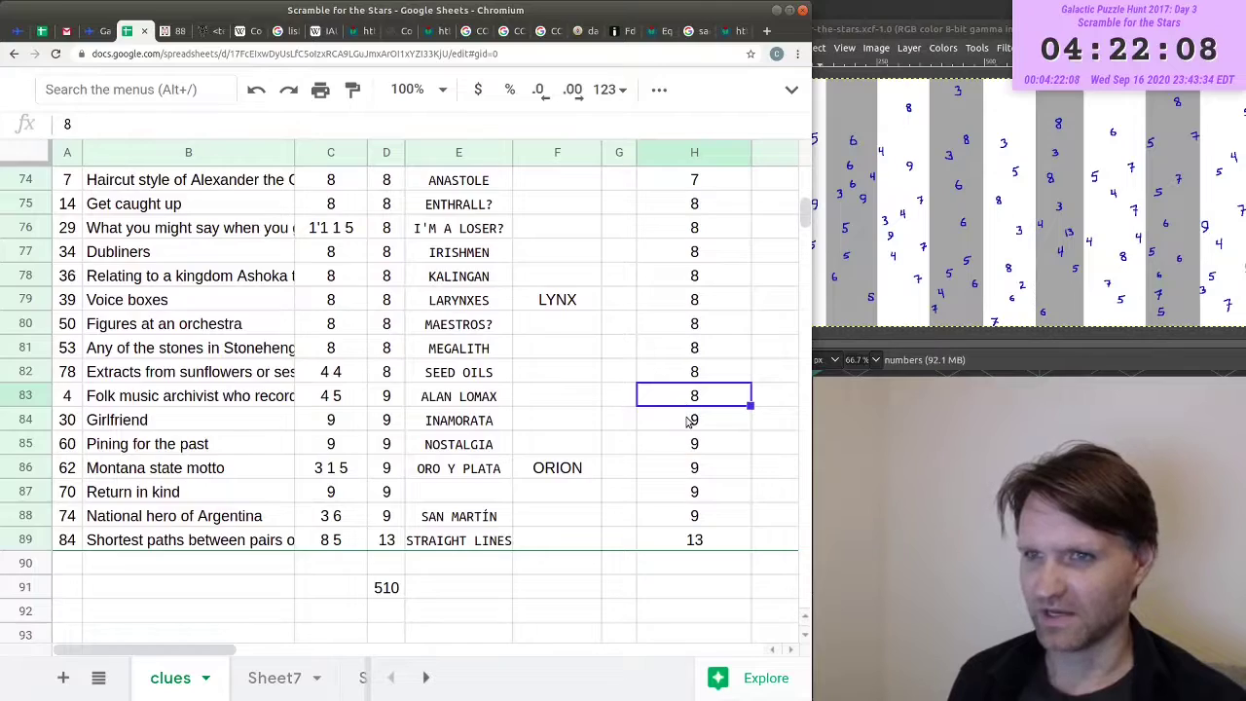
scroll(687, 420, up, 4)
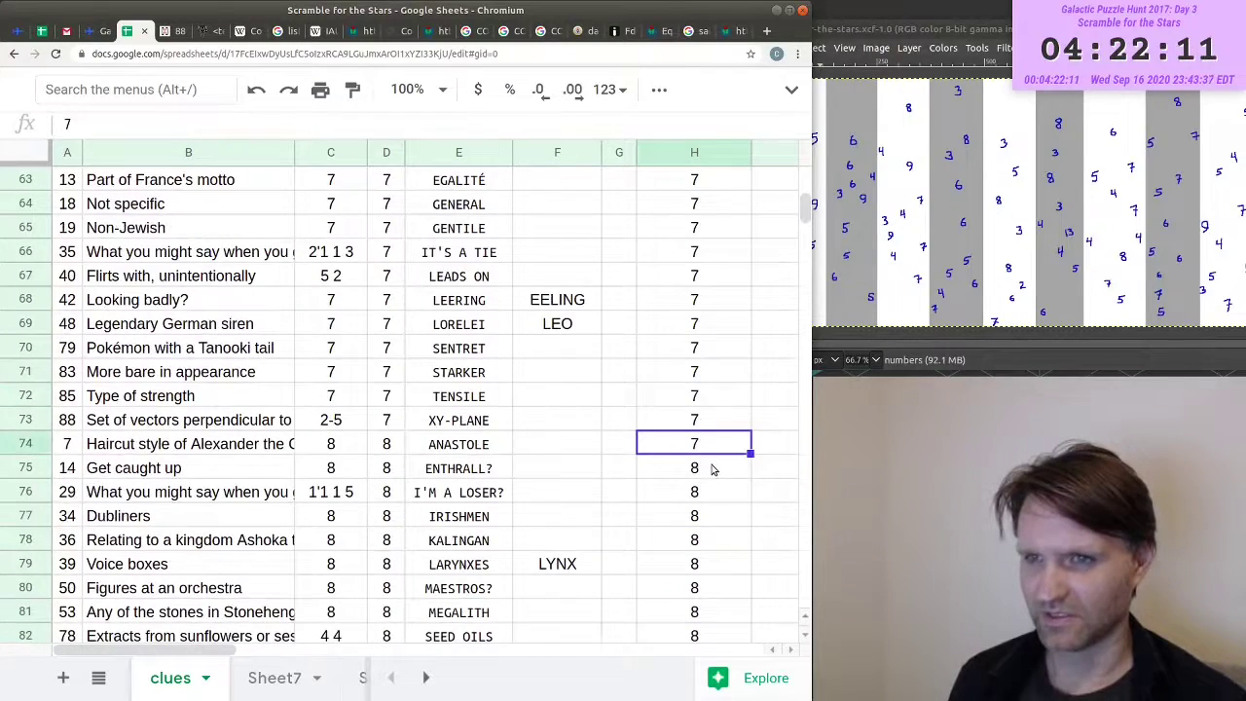
scroll(715, 467, up, 12)
drag(715, 323, 744, 375)
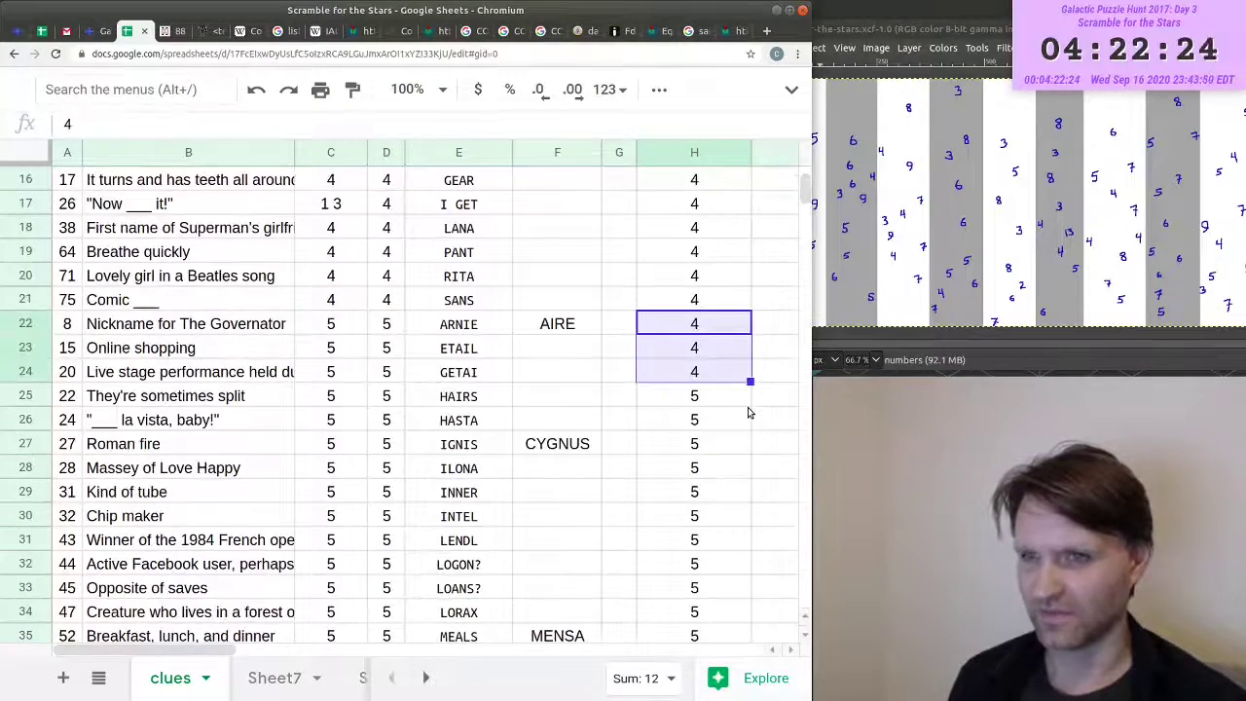
- Total the neighbour counts in H91 with =sum(H2:H89), and clear that cell again
scroll(720, 545, down, 15)
click(711, 589)
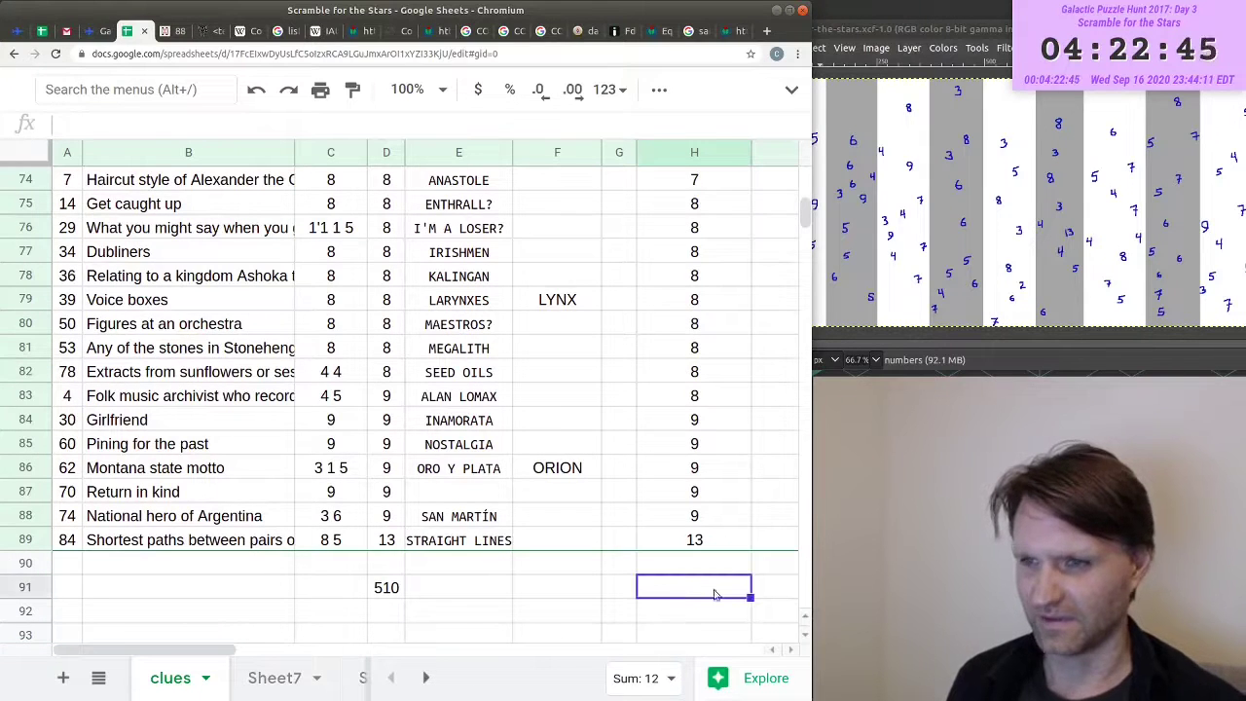
key(ctrl+v)
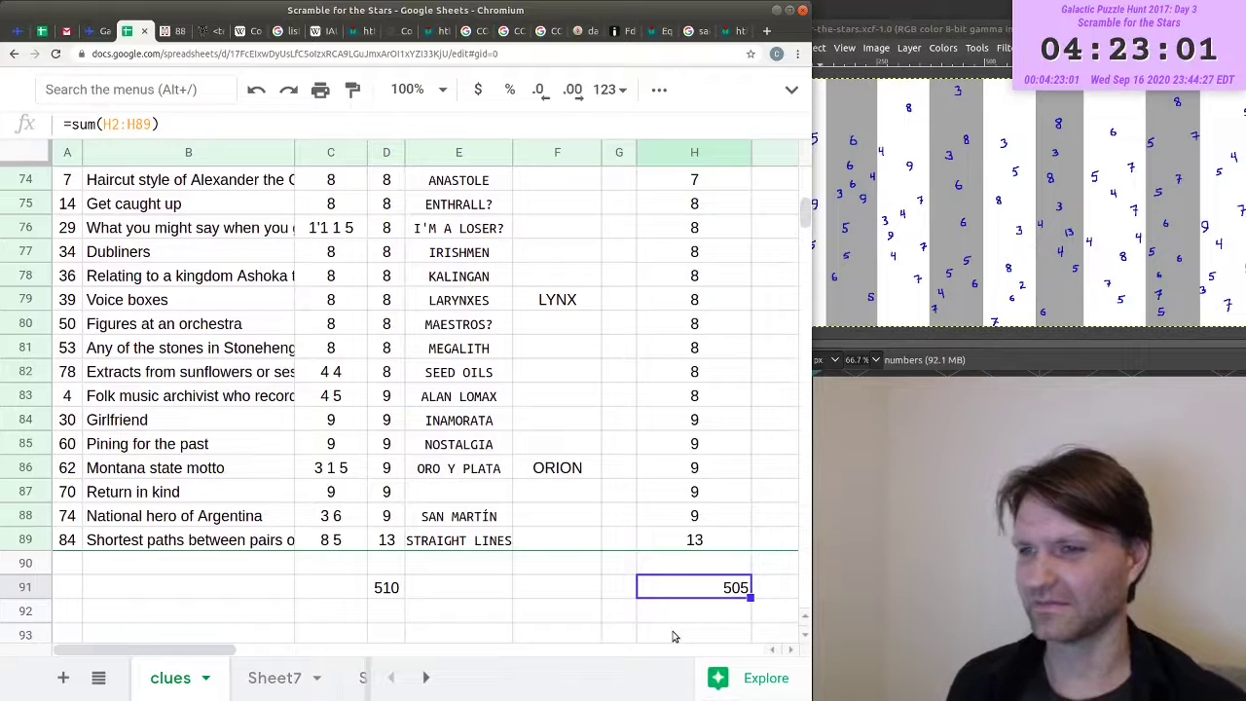
key(Delete)
- In GIMP, replace Crater's neighbour count on the constellation map with a blue 5
drag(905, 34, 1, 243)
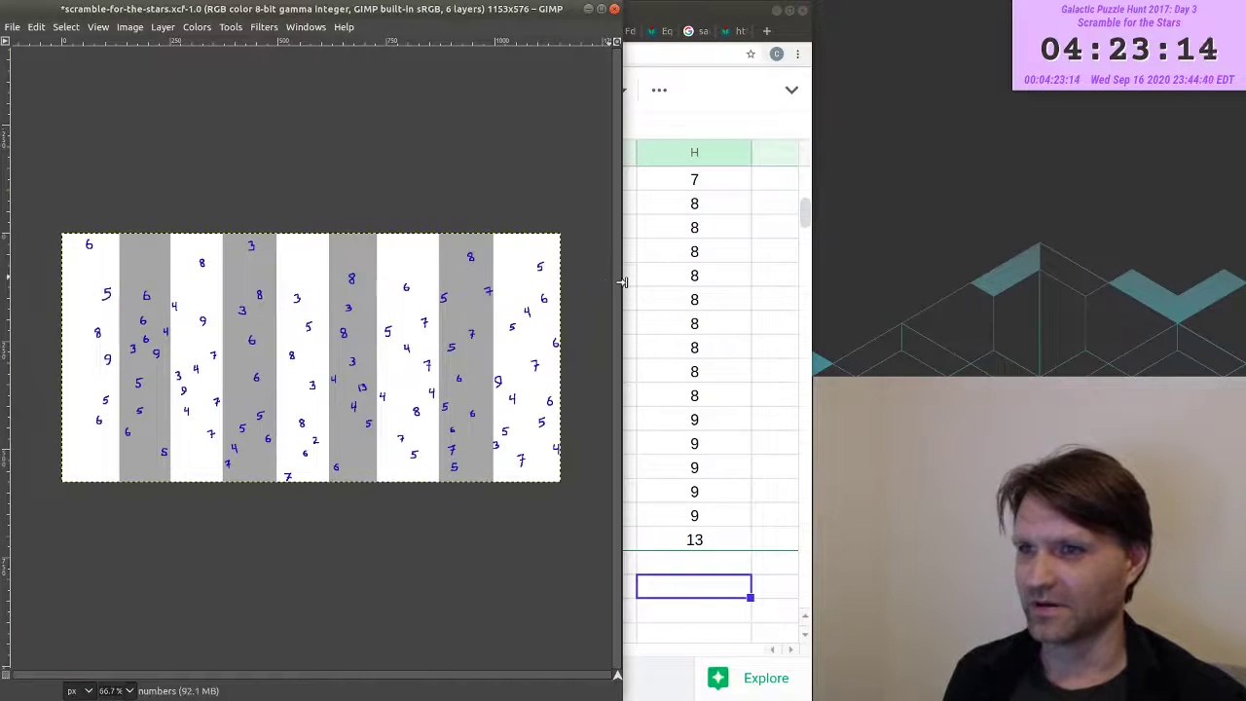
drag(619, 277, 807, 277)
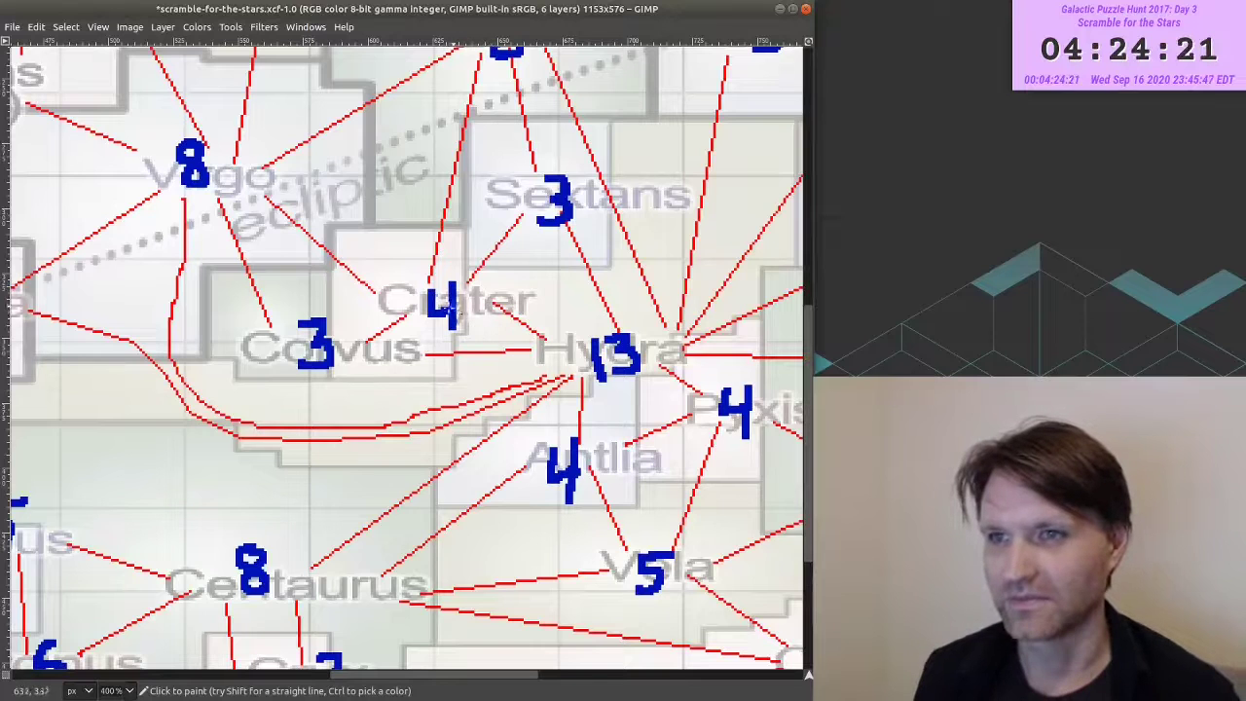
drag(394, 268, 515, 356)
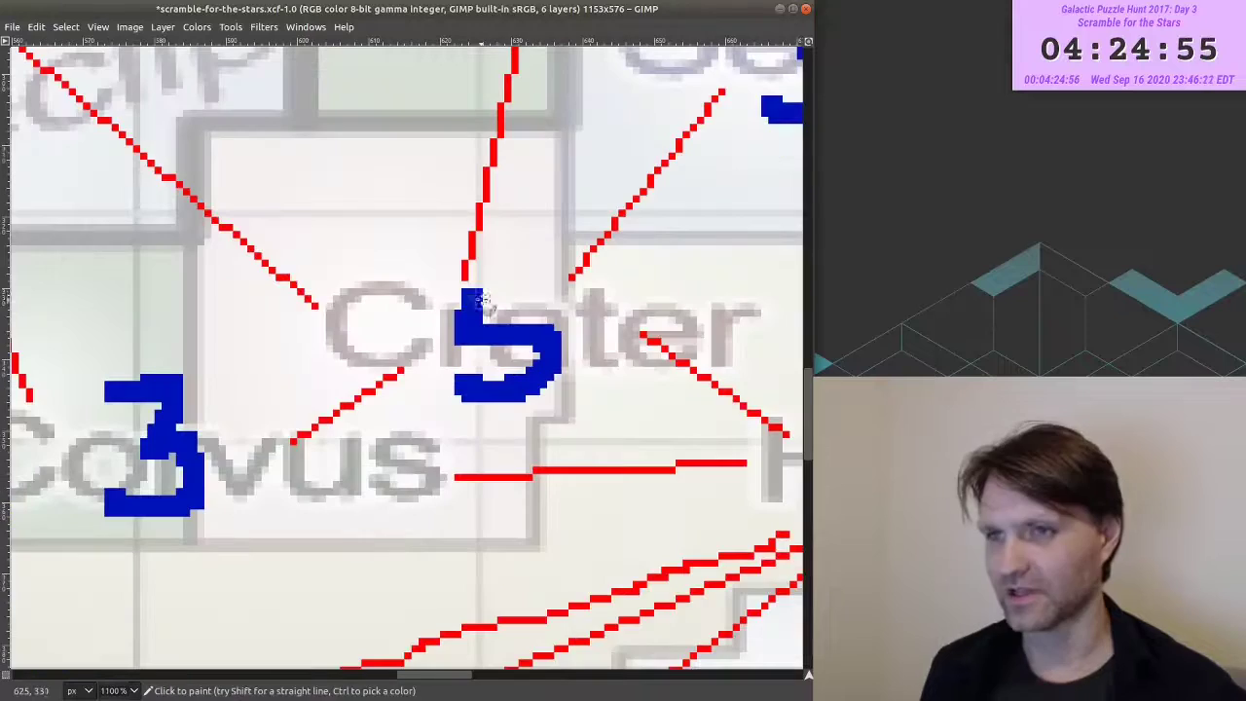
drag(472, 292, 578, 280)
scroll(572, 379, down, 4)
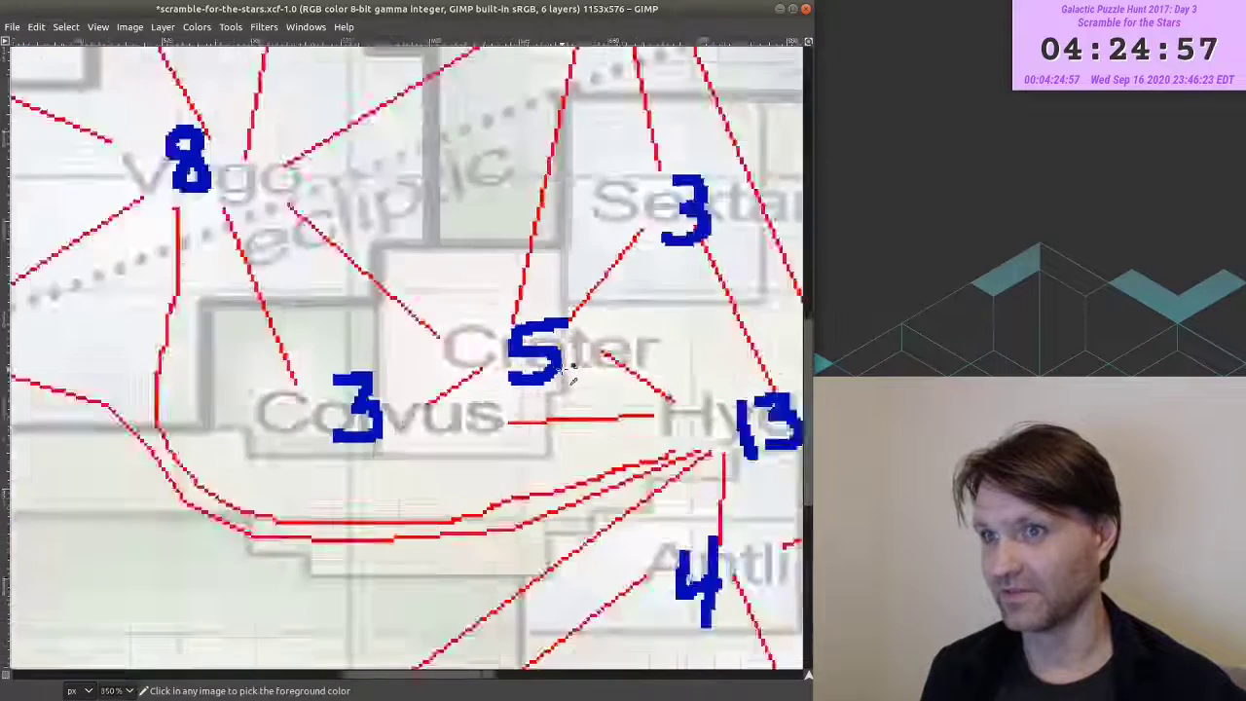
- Write a blue 5 over Telescopium on the constellation map as its missing neighbour count
scroll(572, 380, down, 1)
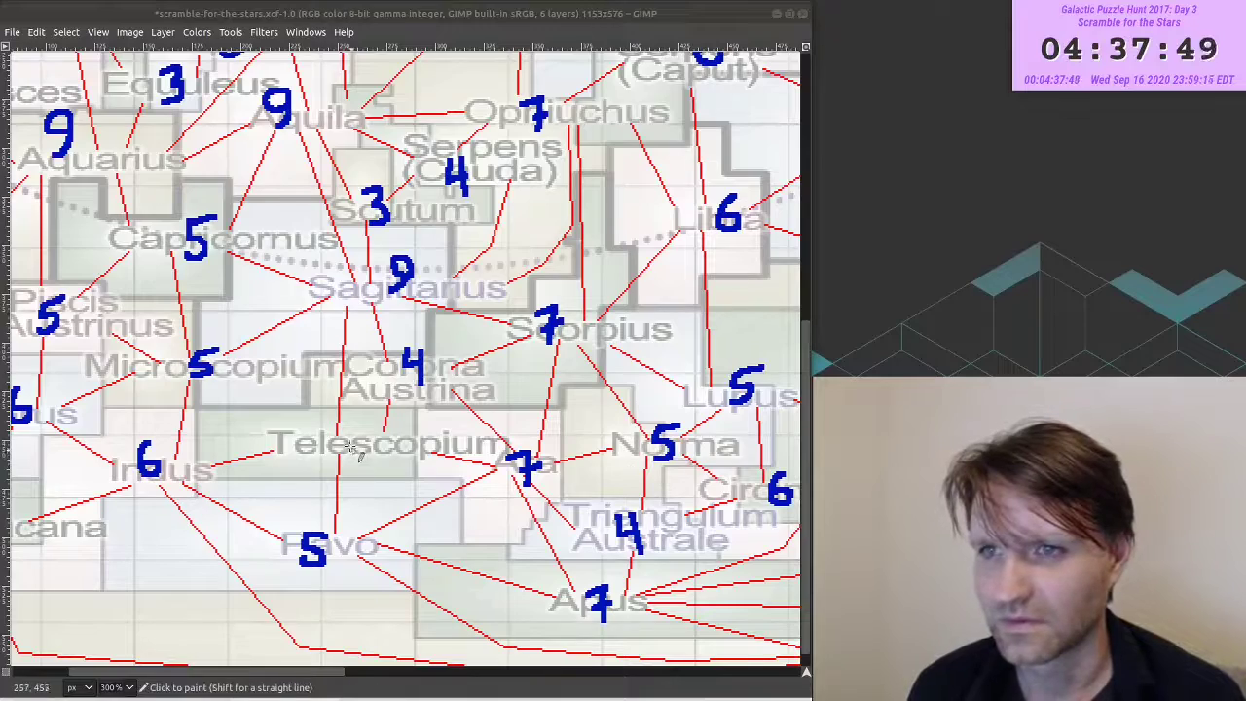
scroll(345, 449, up, 1)
drag(376, 422, 371, 469)
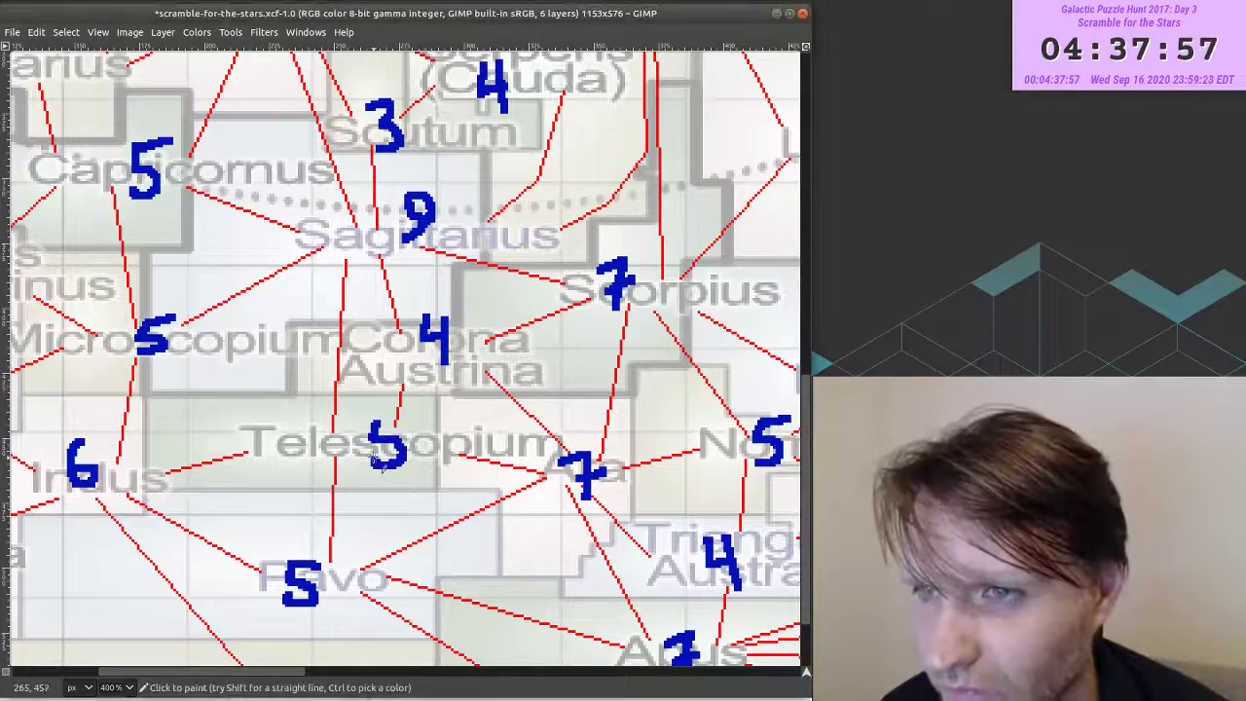
drag(375, 420, 409, 421)
scroll(431, 453, down, 4)
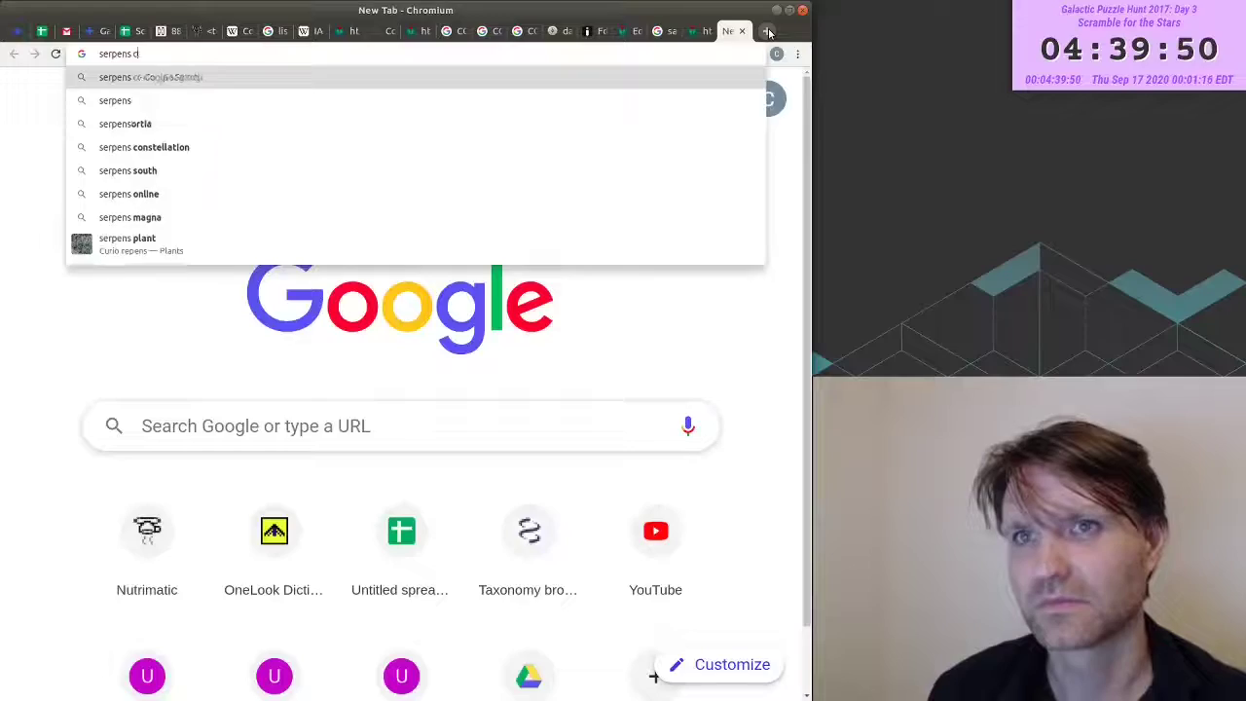
- Search the web for the Serpens constellation and read on Wikipedia how it is split into two parts
text(ons)
key(Return)
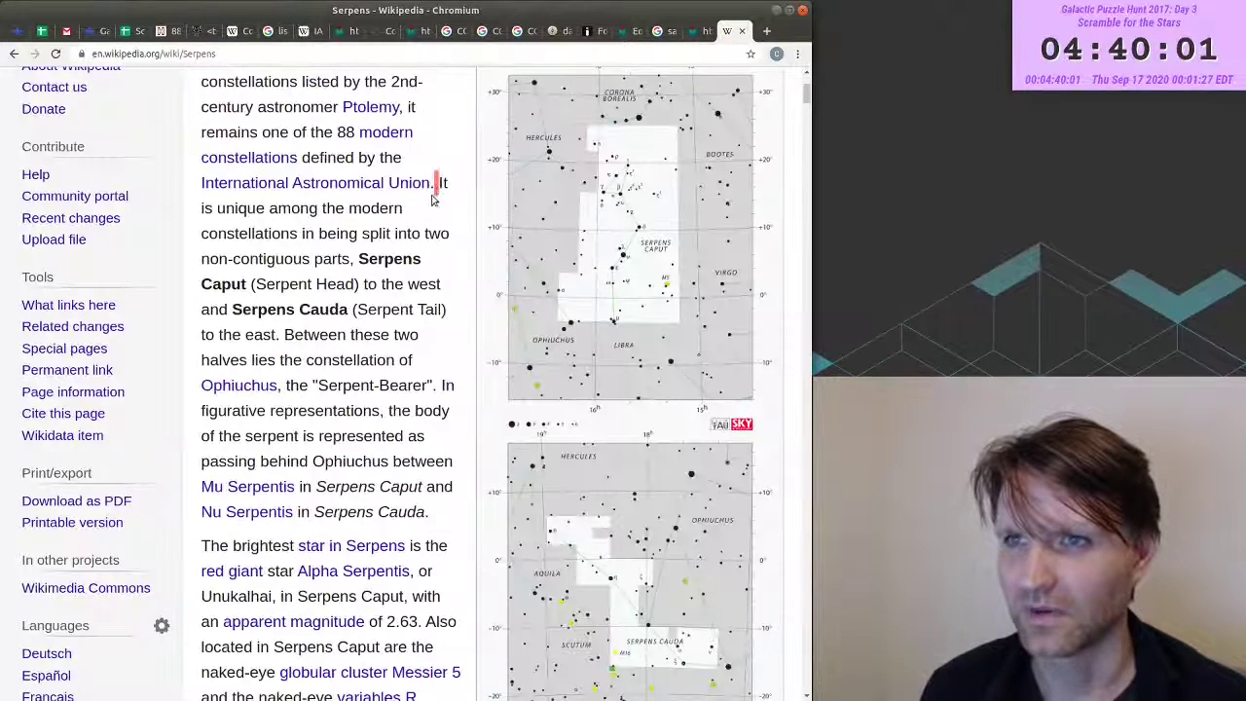
drag(440, 185, 356, 261)
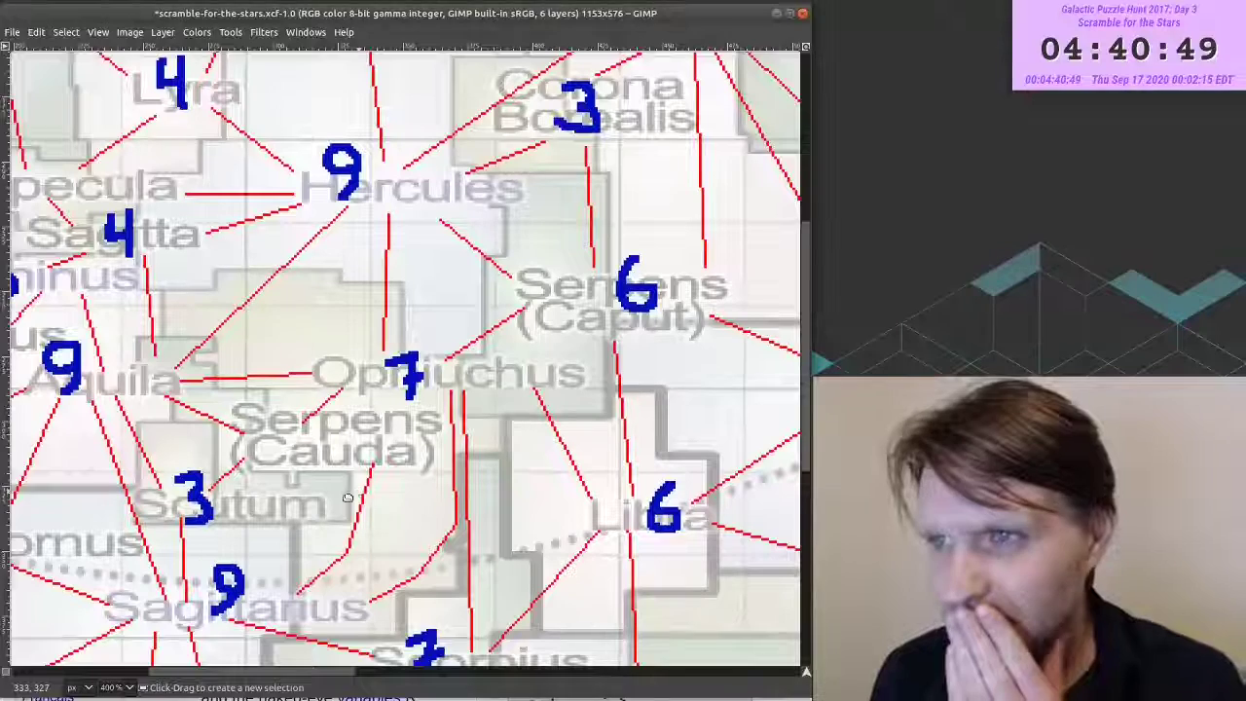
- In GIMP, reroute Serpens (Cauda)'s joins with Aquila, Scutum and Sagittarius to Serpens (Caput), setting Ophiuchus to 6 and Serpens (Caput) to 9
scroll(348, 497, up, 1)
scroll(348, 498, right, 1)
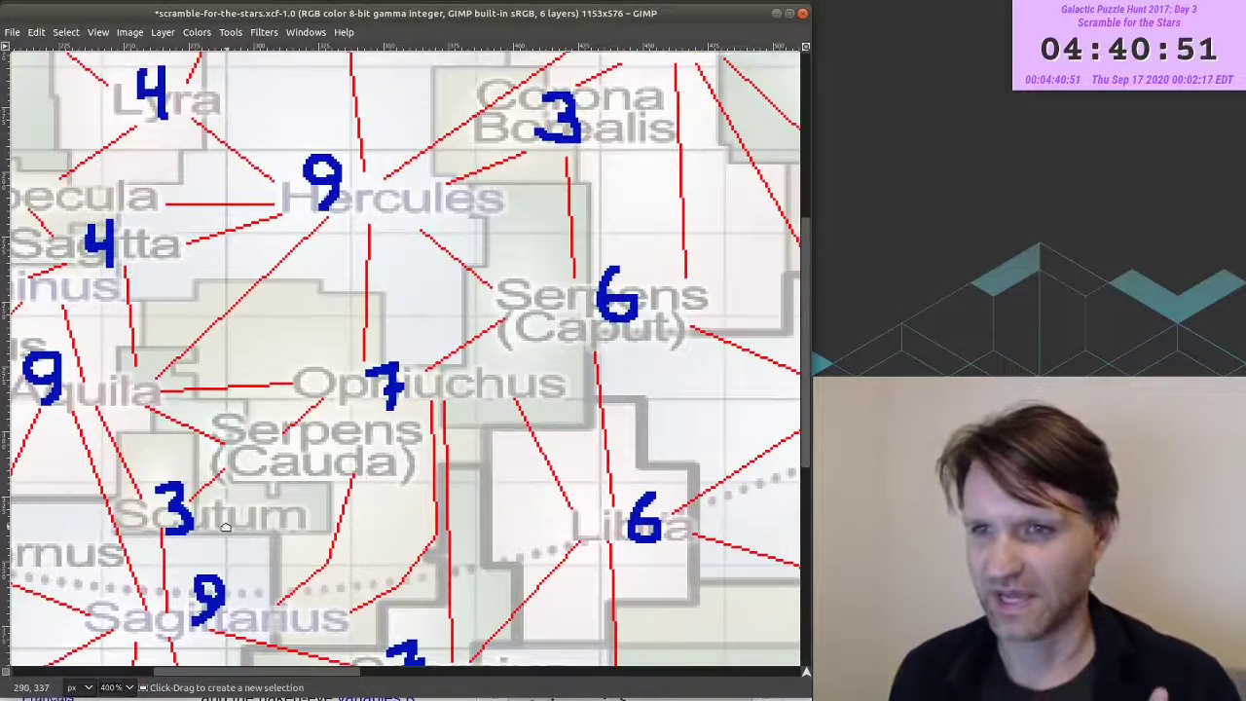
scroll(226, 527, down, 3)
scroll(226, 526, left, 3)
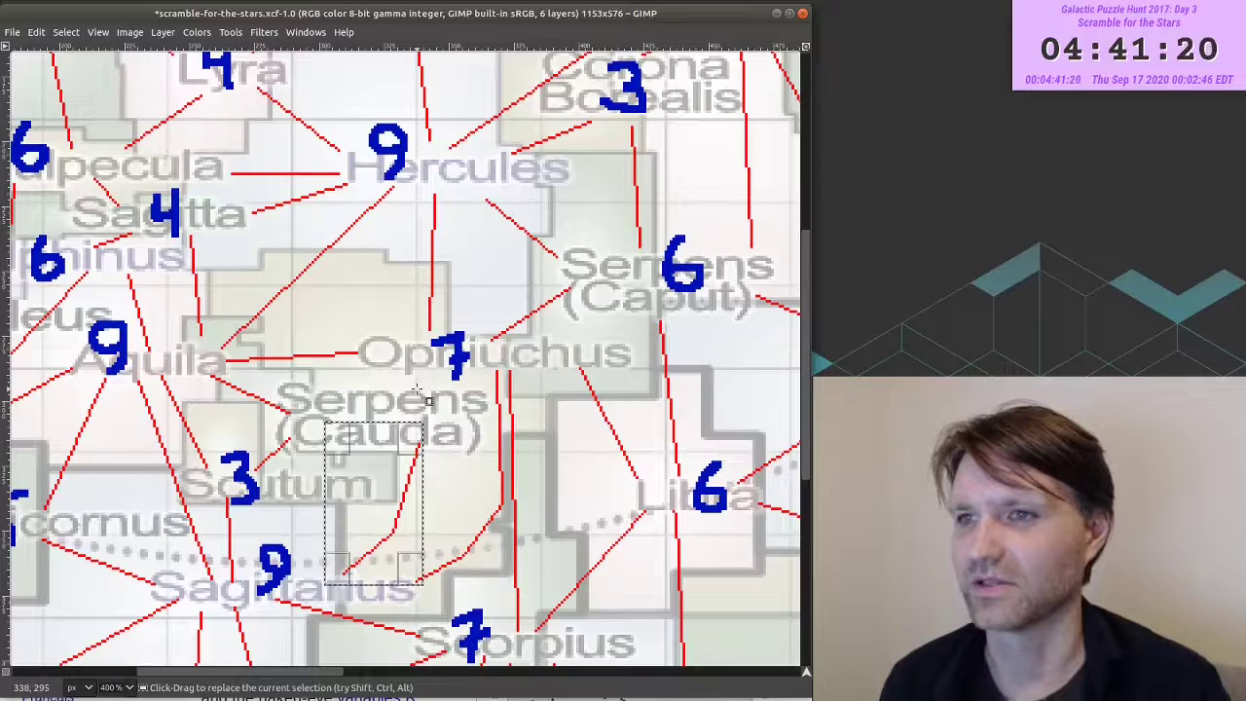
click(440, 348)
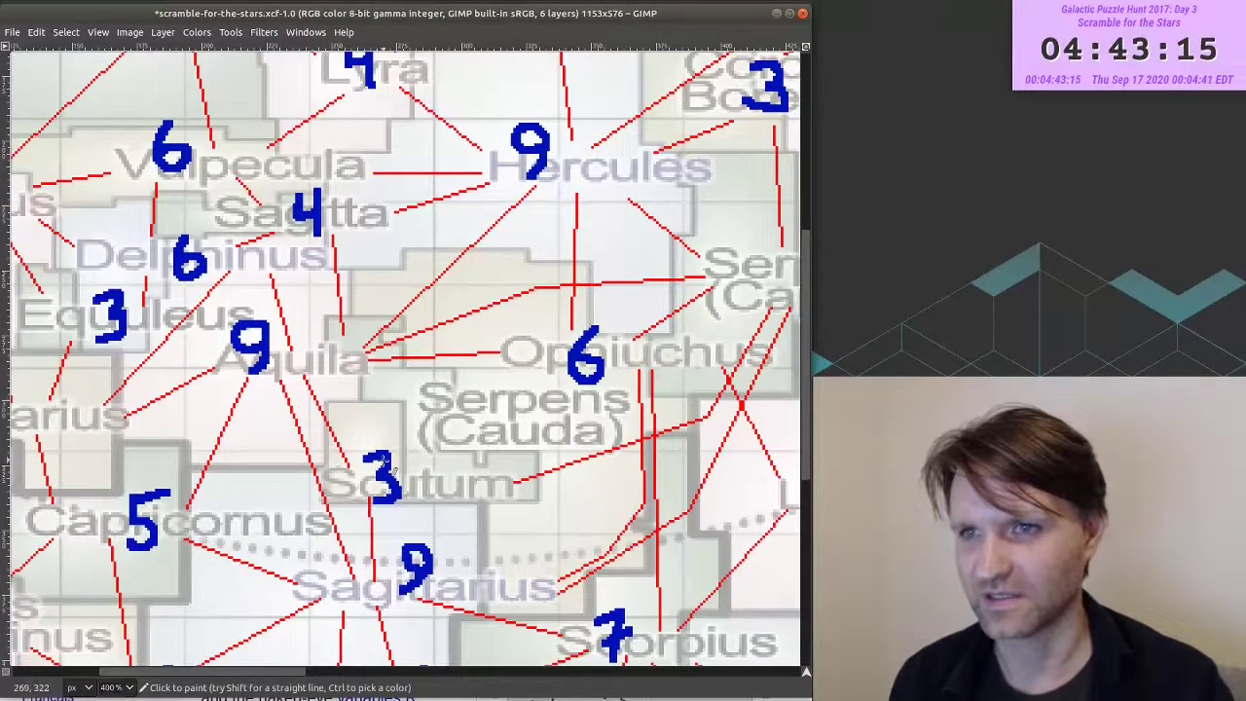
scroll(386, 444, down, 3)
scroll(386, 445, right, 3)
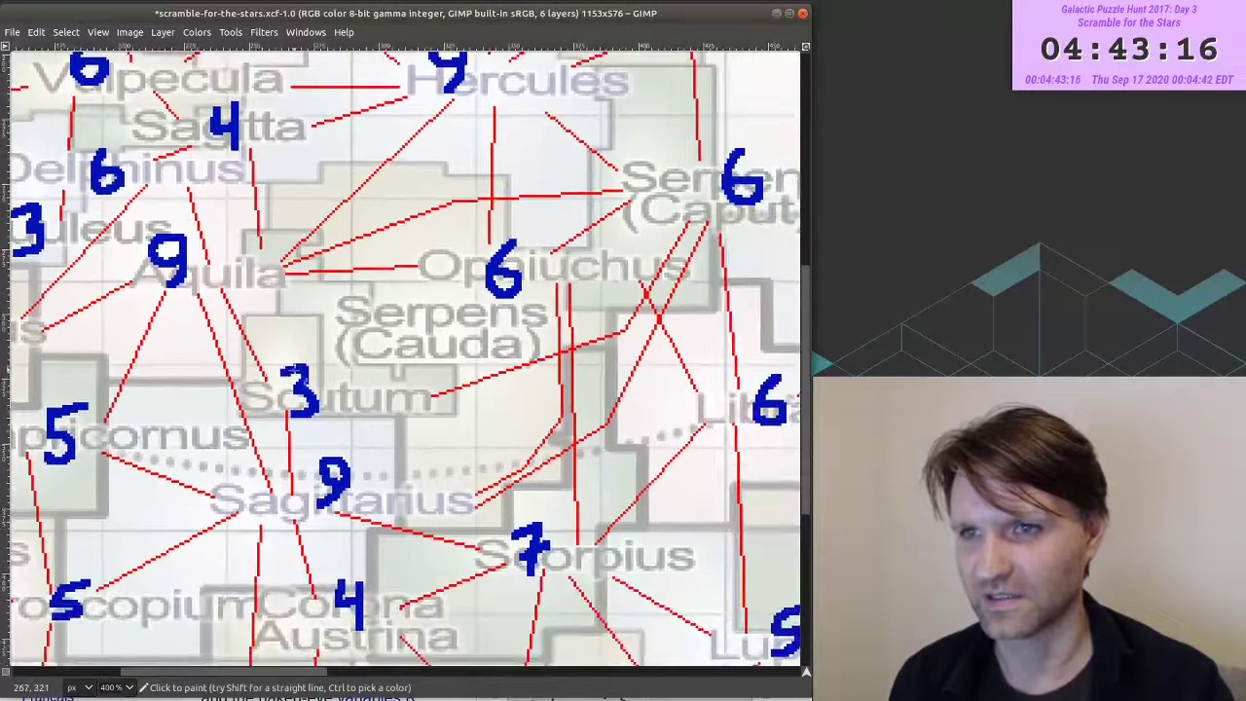
scroll(425, 195, right, 8)
scroll(425, 195, up, 2)
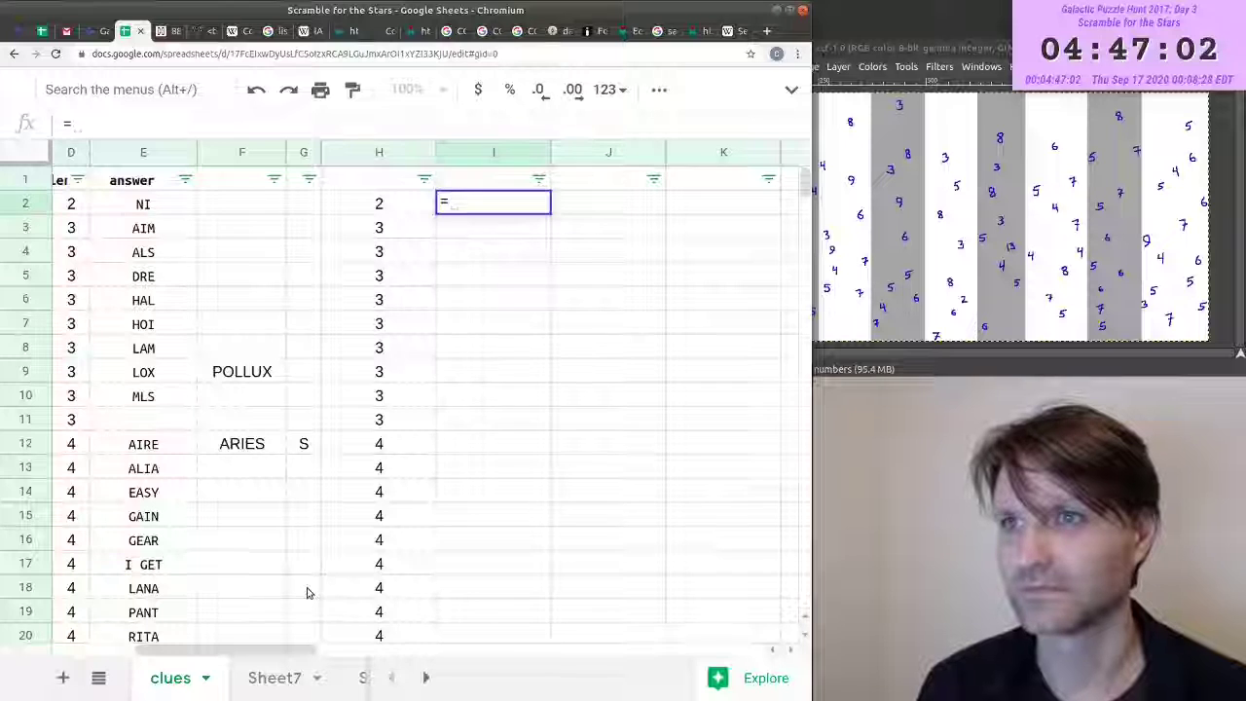
- Compare the answer lengths in column D with the neighbour counts in column H by filling =EQ(D2,H2) down I2:I89
text(EQ()
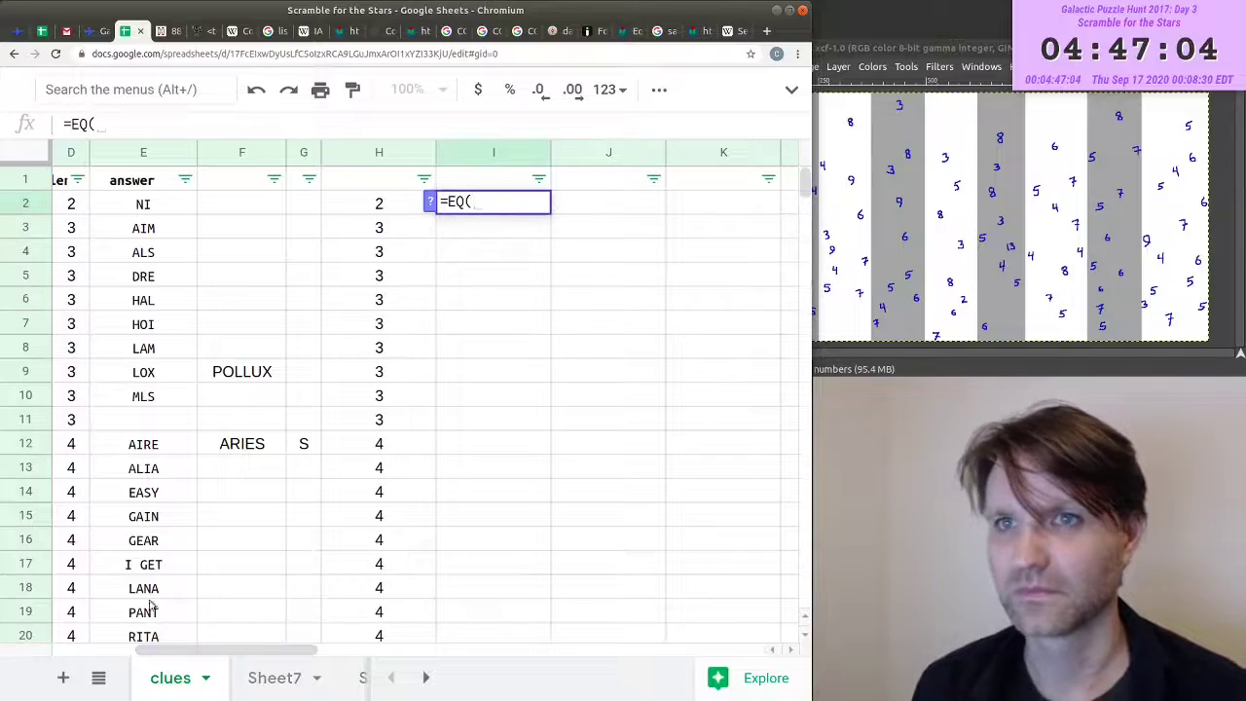
text(D2,H2)
key(Return)
drag(550, 214, 500, 522)
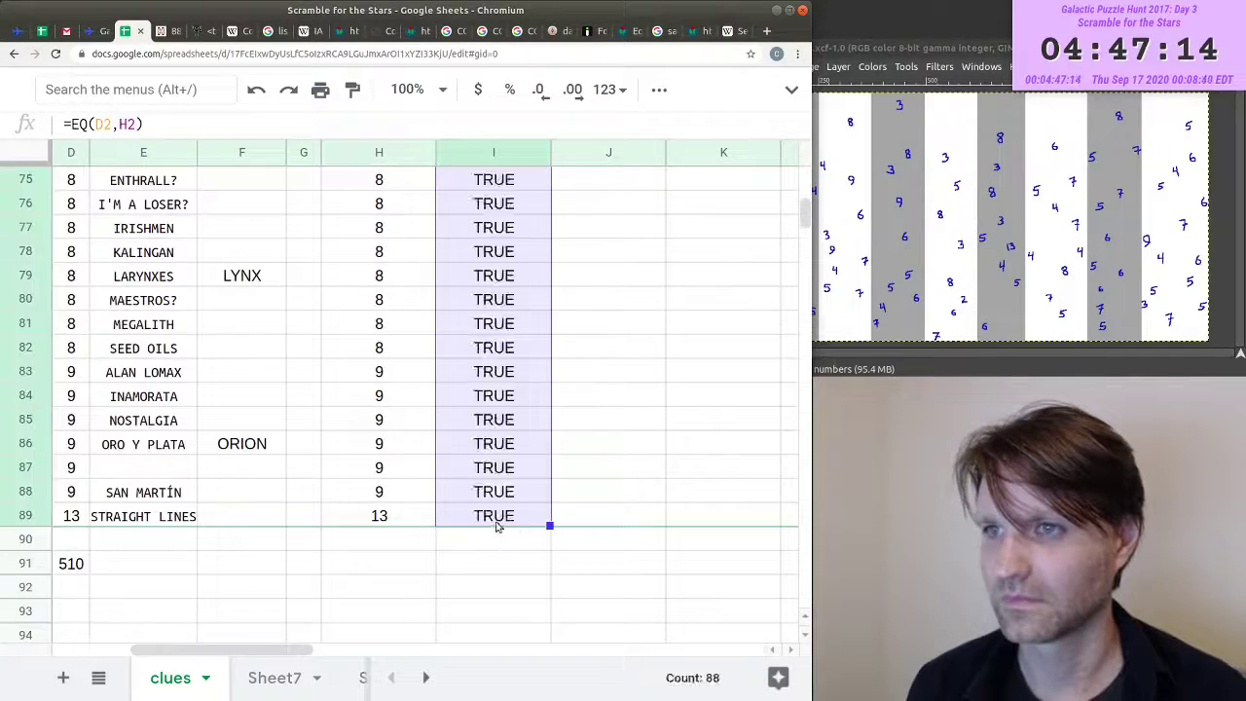
scroll(496, 457, up, 8)
scroll(506, 435, up, 12)
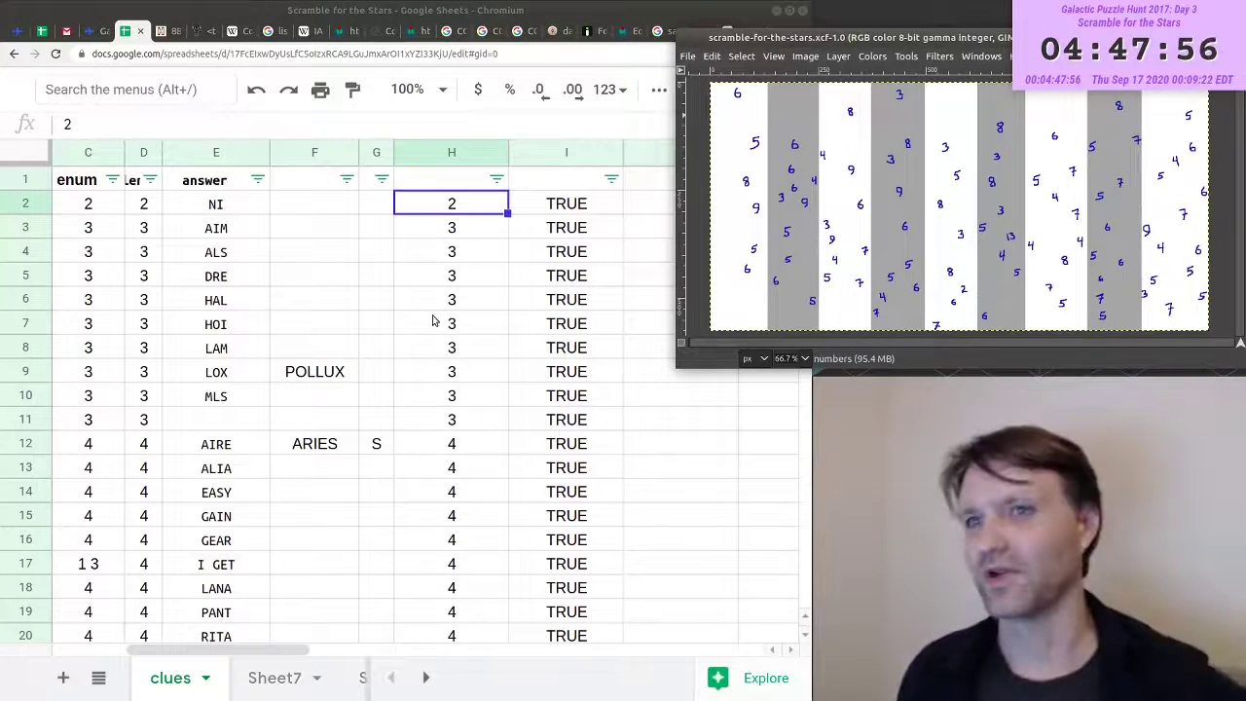
click(131, 209)
click(450, 203)
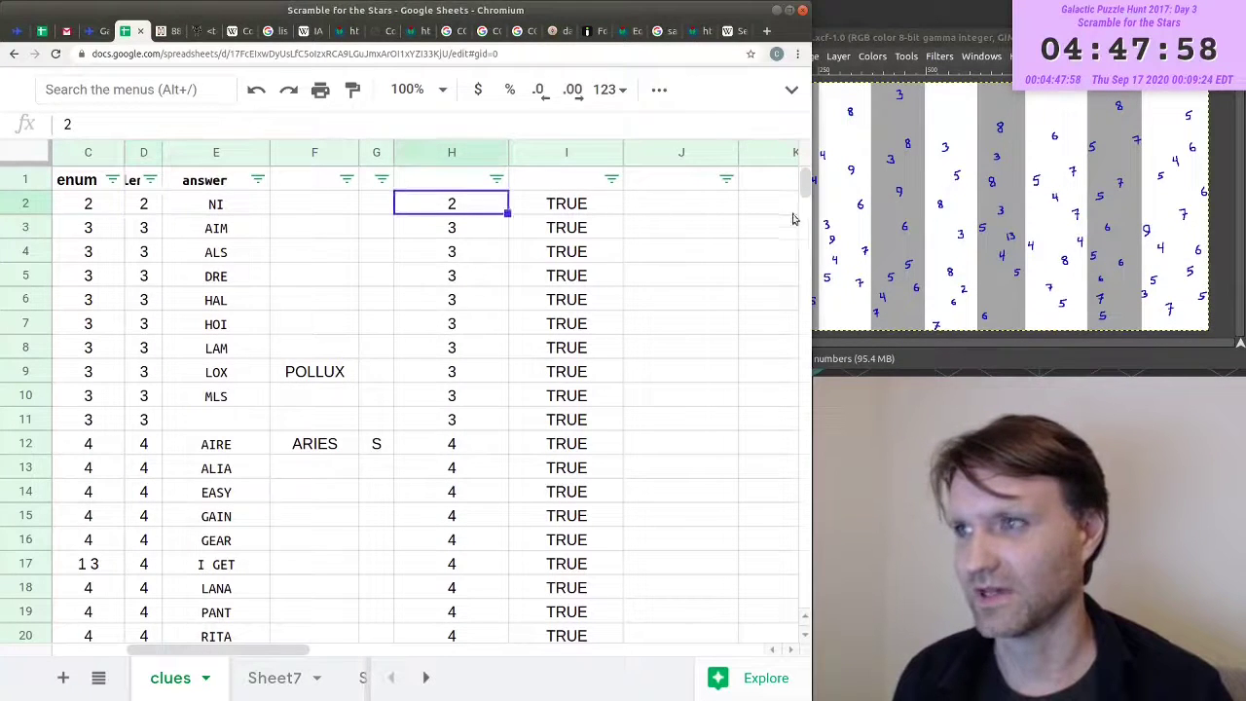
- Examine the letter frequencies on the Lfreq sheet for rare letters such as K
click(946, 44)
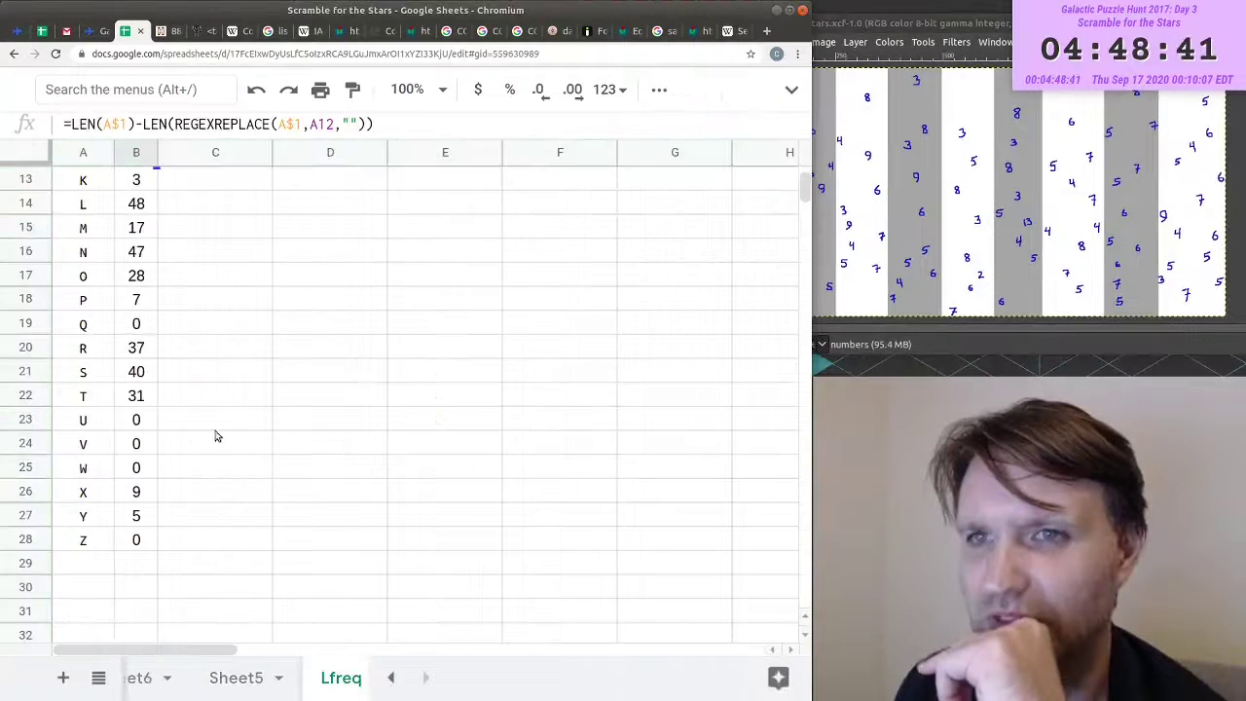
scroll(217, 436, up, 4)
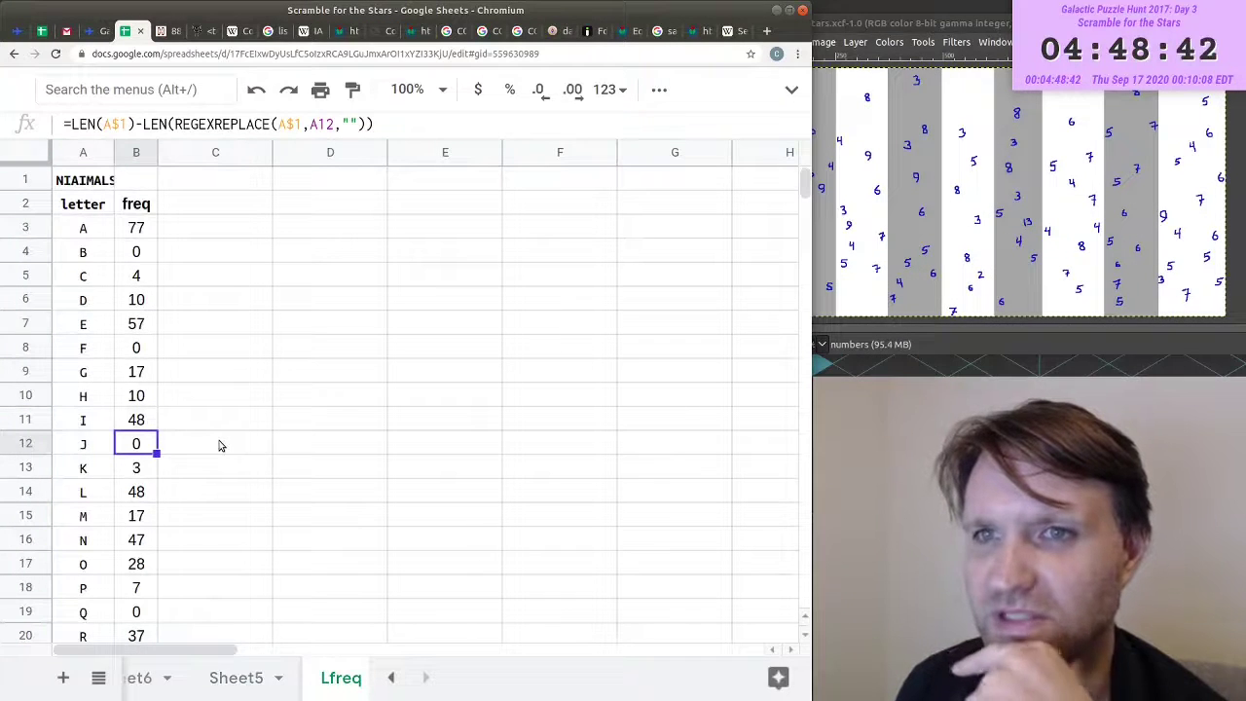
click(86, 280)
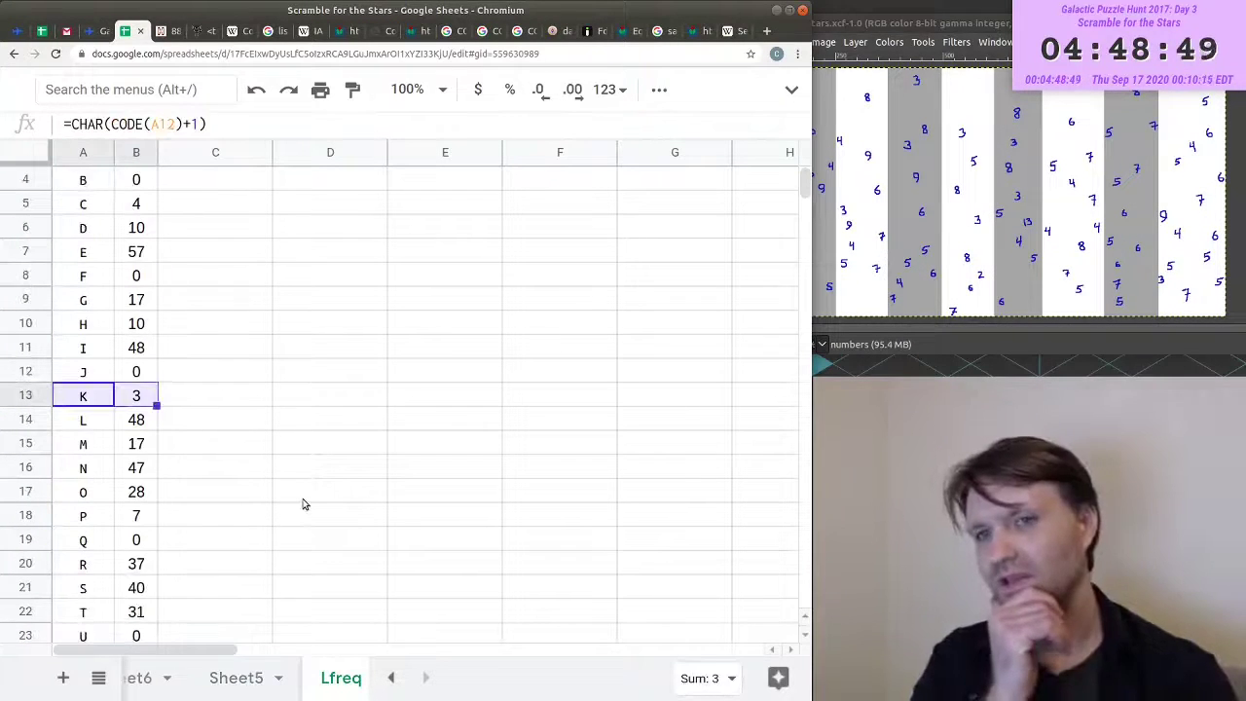
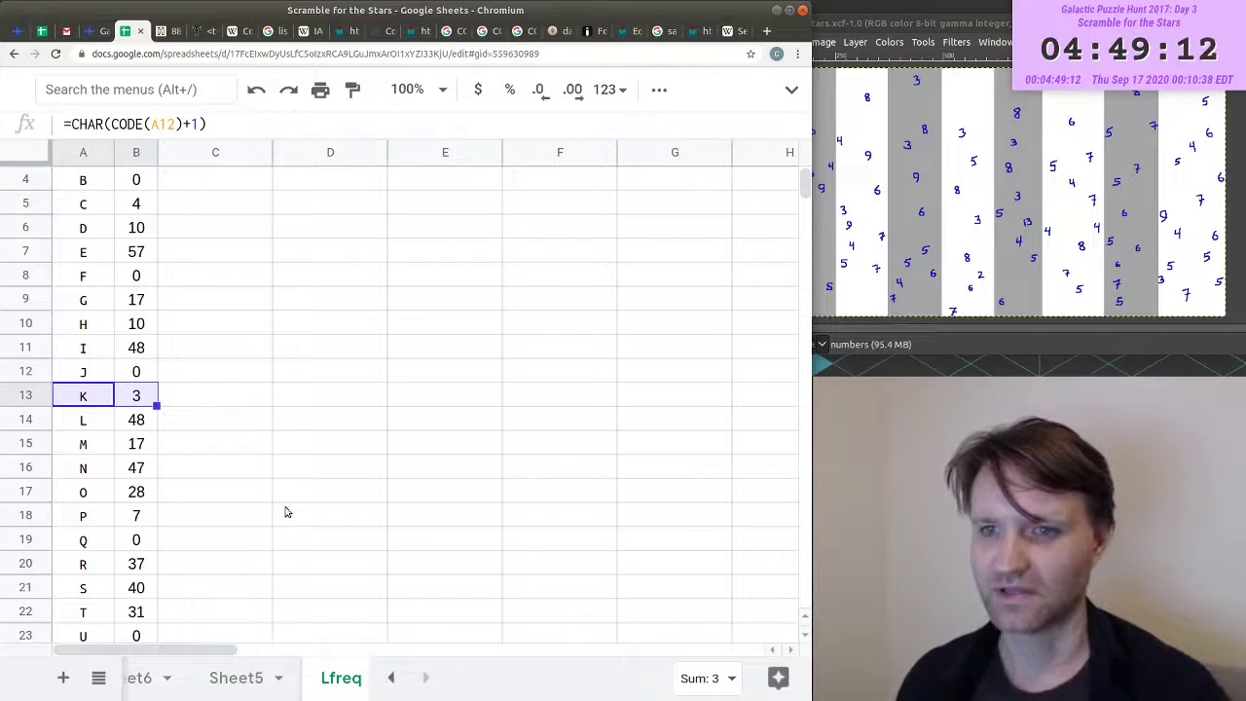
scroll(263, 679, up, 3)
- Search the clues sheet for k and look through the answer column for the matching answers
click(172, 677)
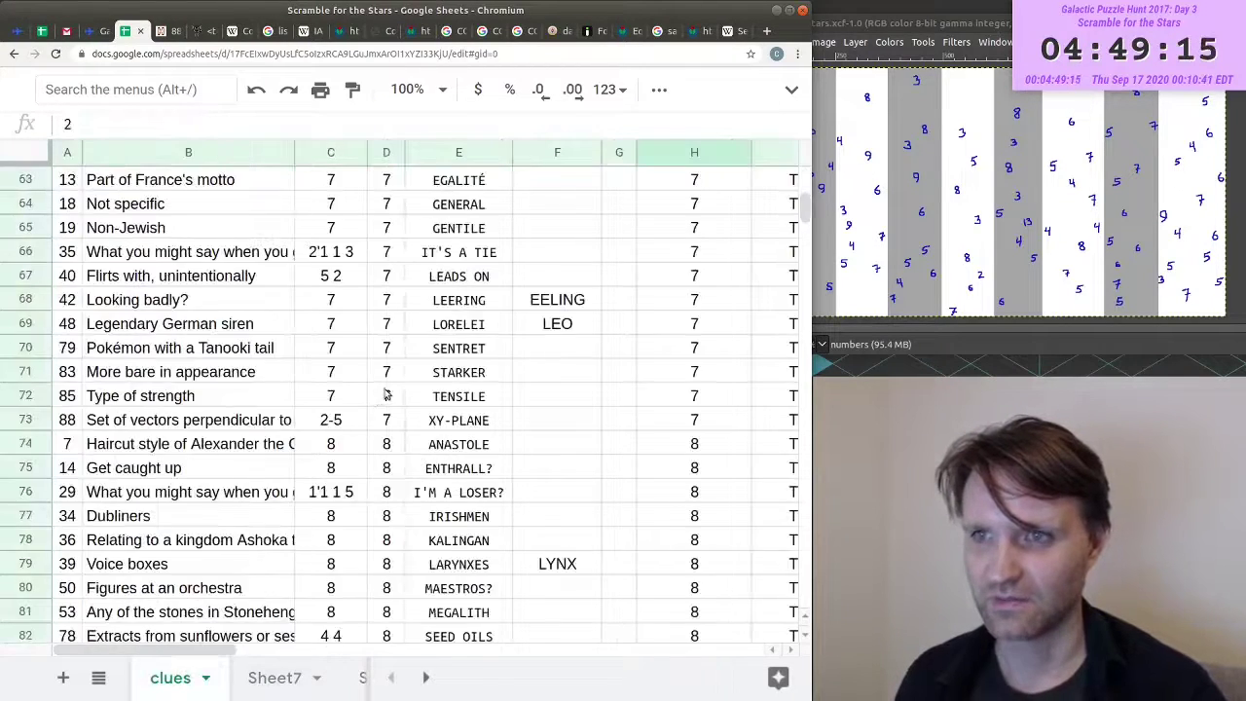
scroll(386, 393, down, 3)
scroll(409, 398, up, 15)
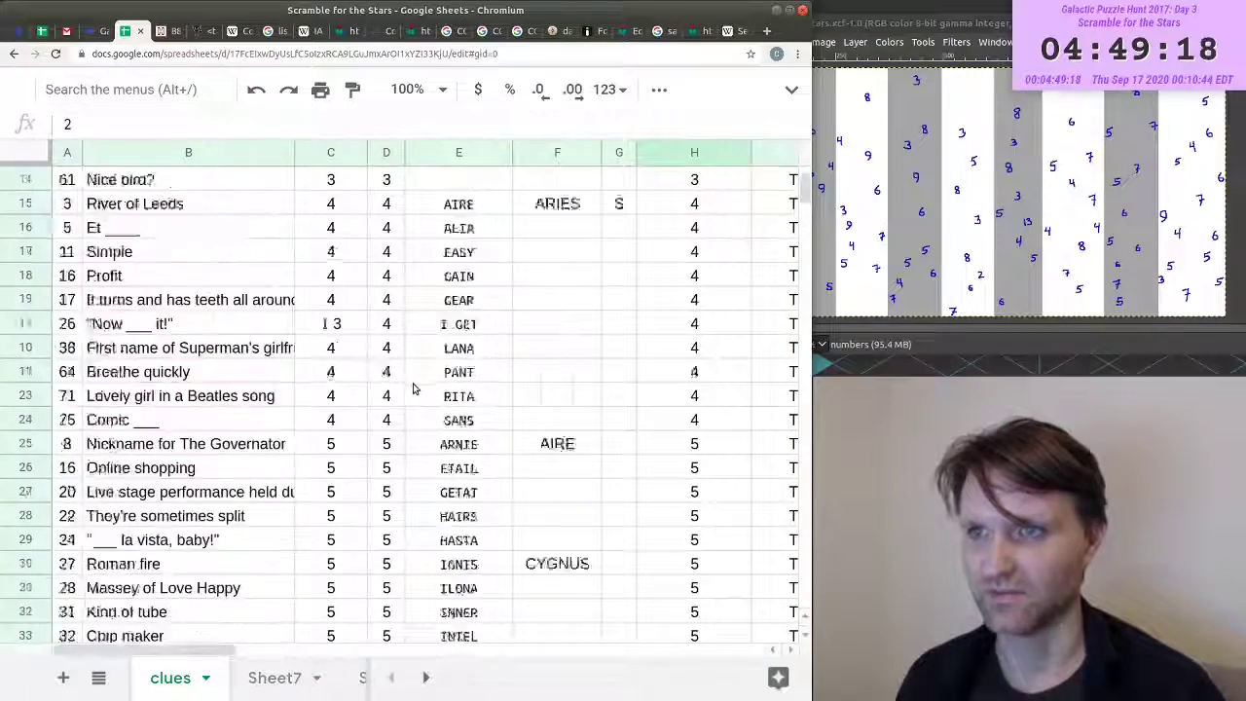
scroll(412, 388, up, 5)
click(410, 297)
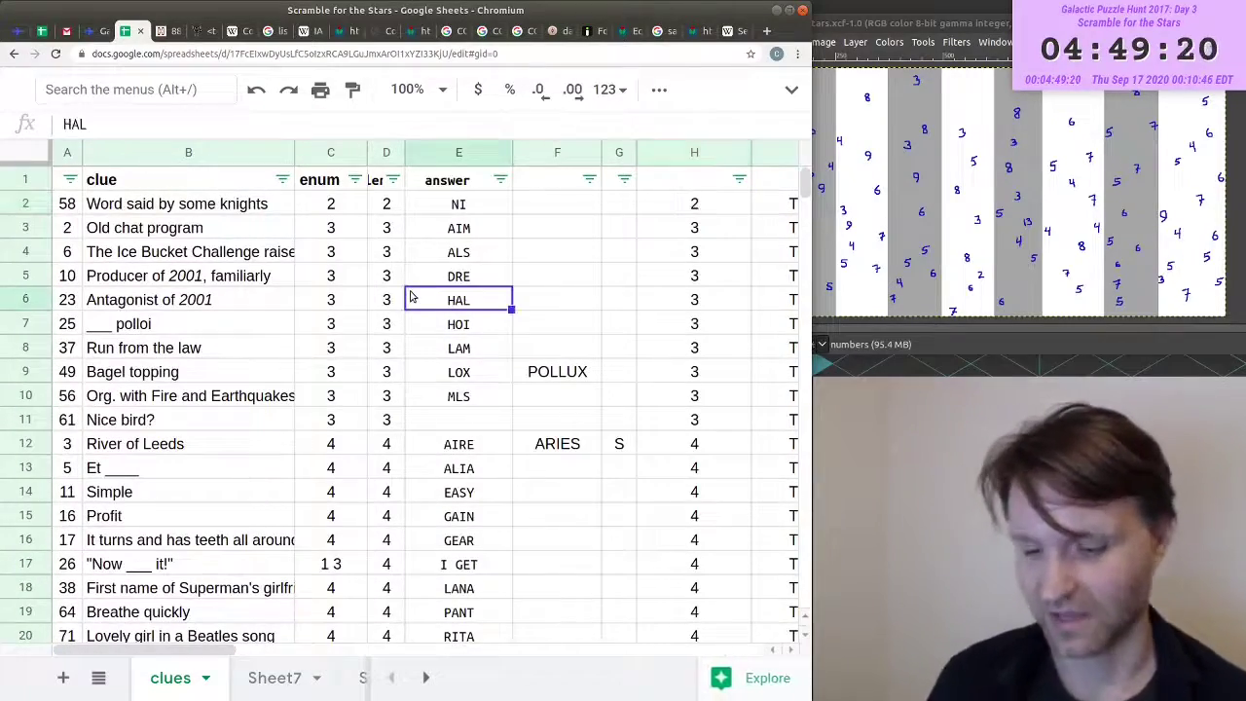
key(ctrl+f)
text(k)
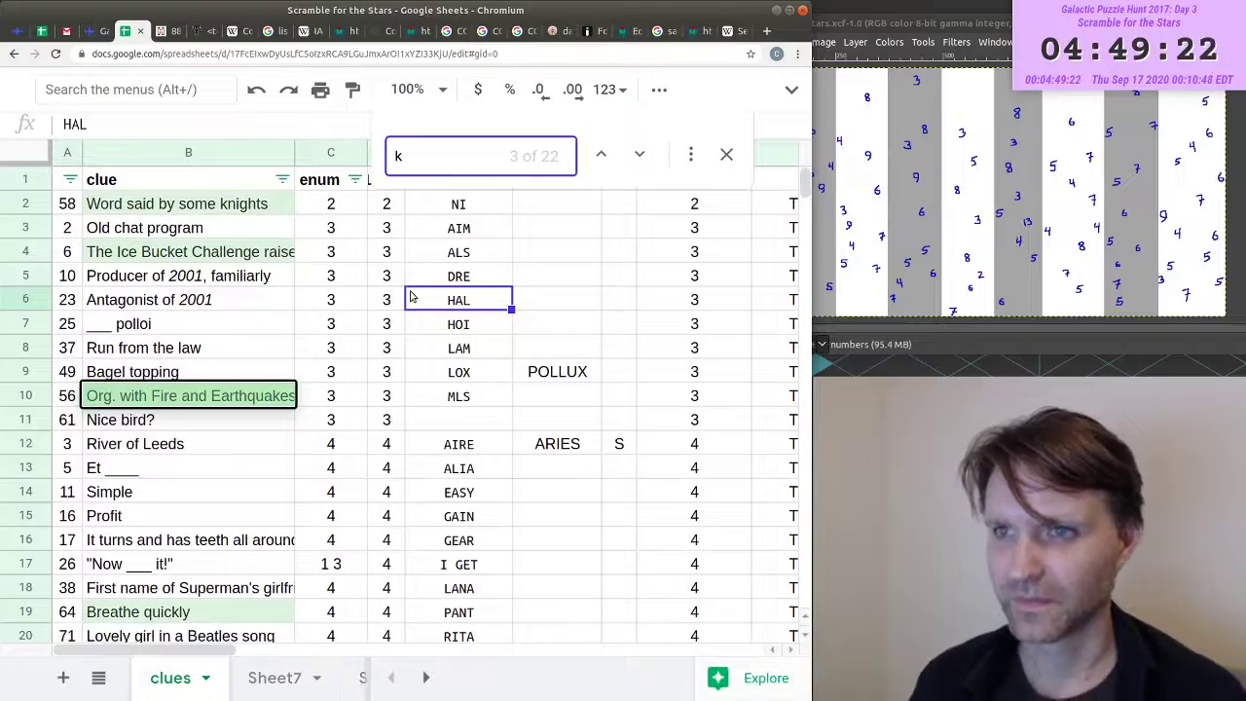
scroll(468, 331, down, 15)
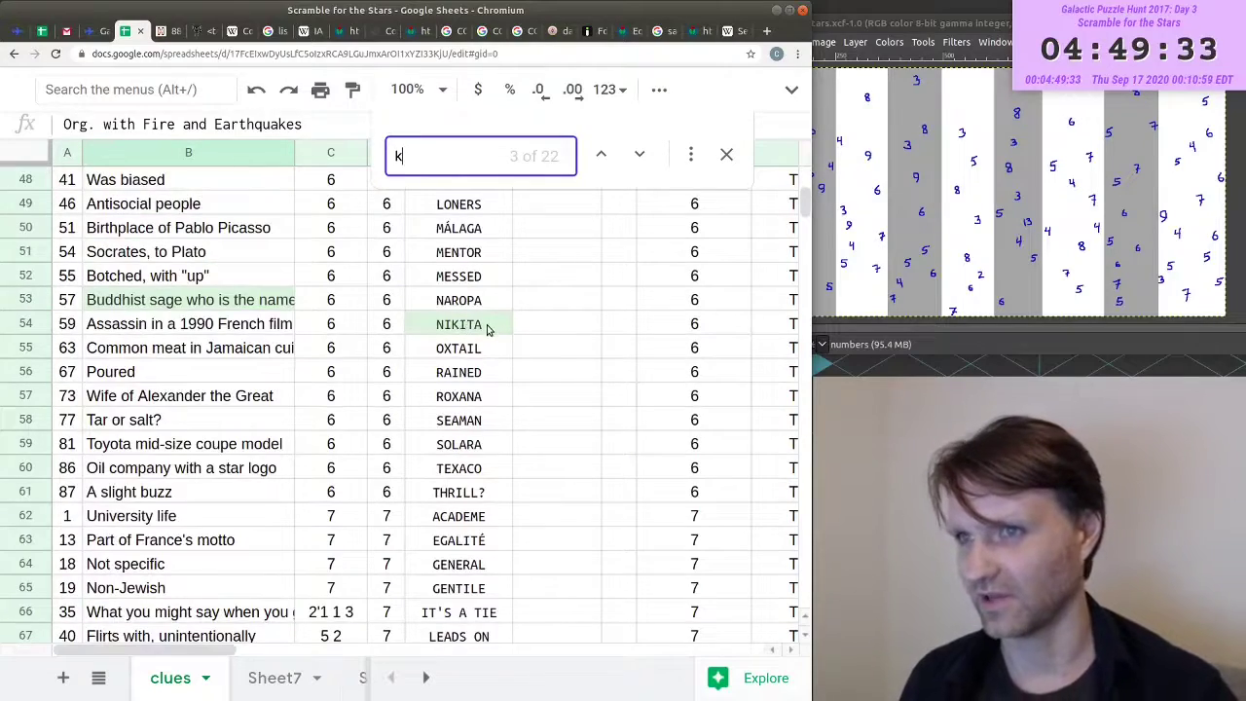
scroll(489, 329, down, 6)
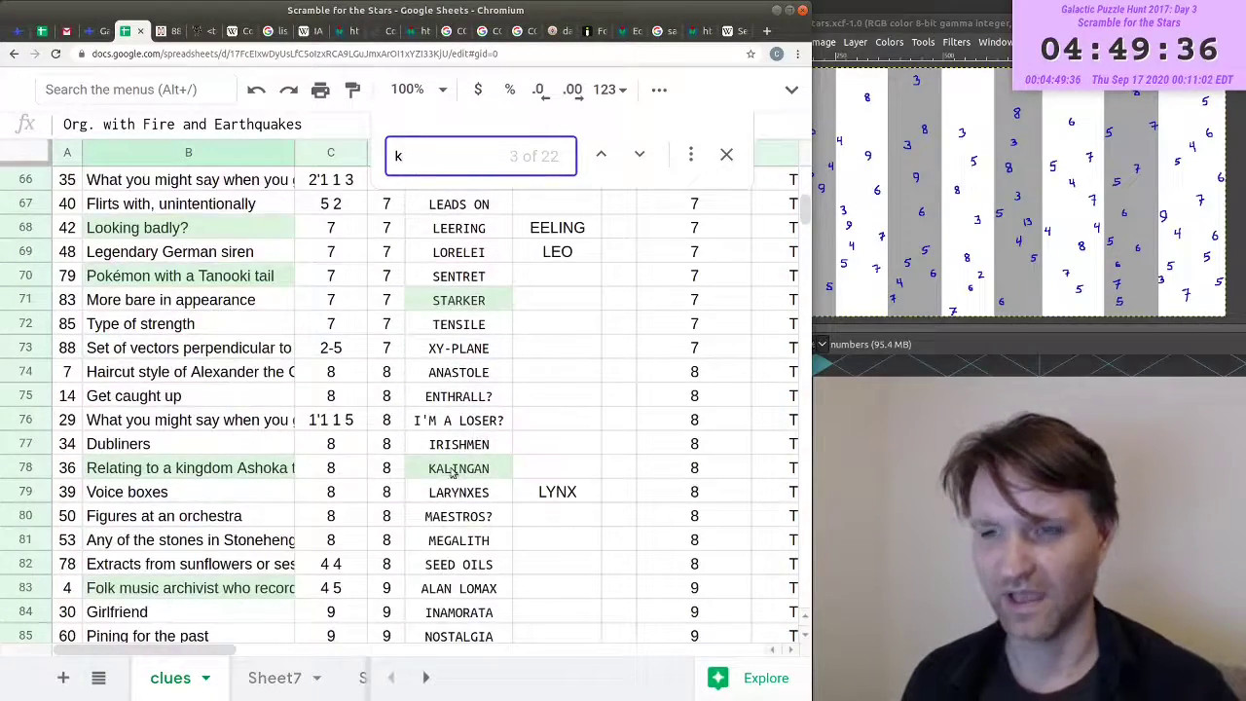
scroll(453, 472, up, 1)
- In GIMP, examine the neighbour counts and join lines around Monoceros, Puppis and Eridanus on the constellation map
key(alt+Tab)
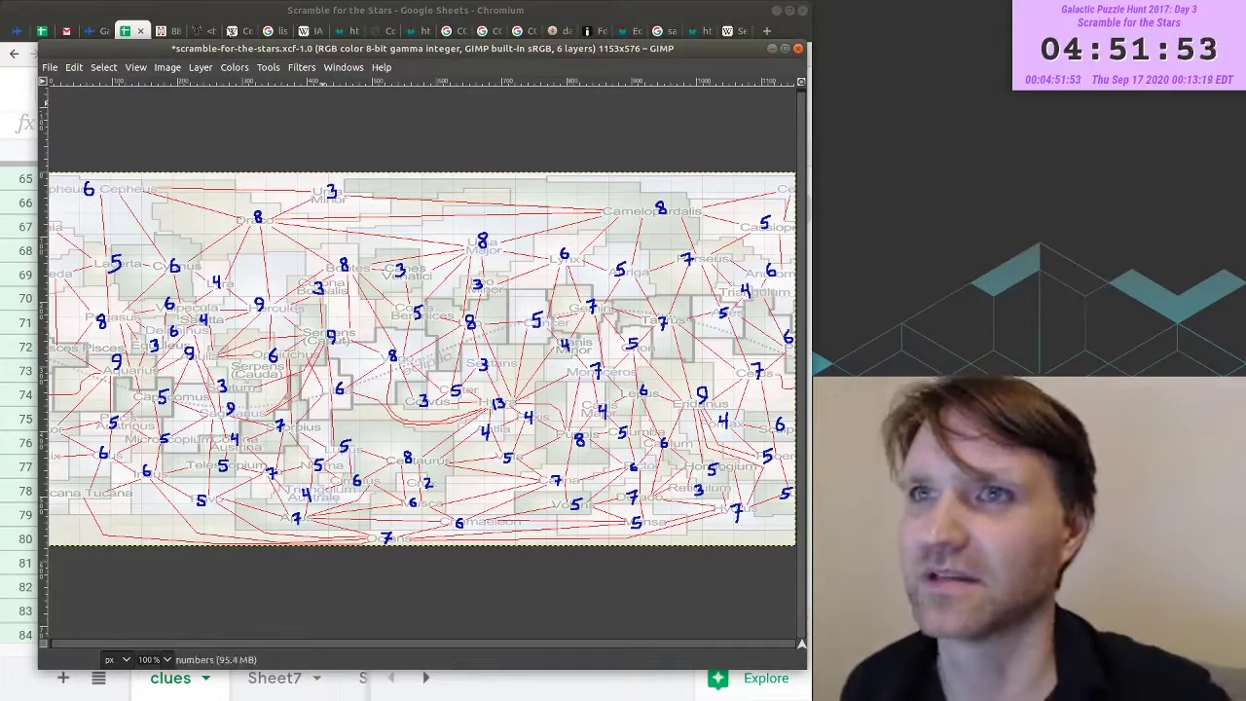
key(alt+Tab)
scroll(360, 276, up, 5)
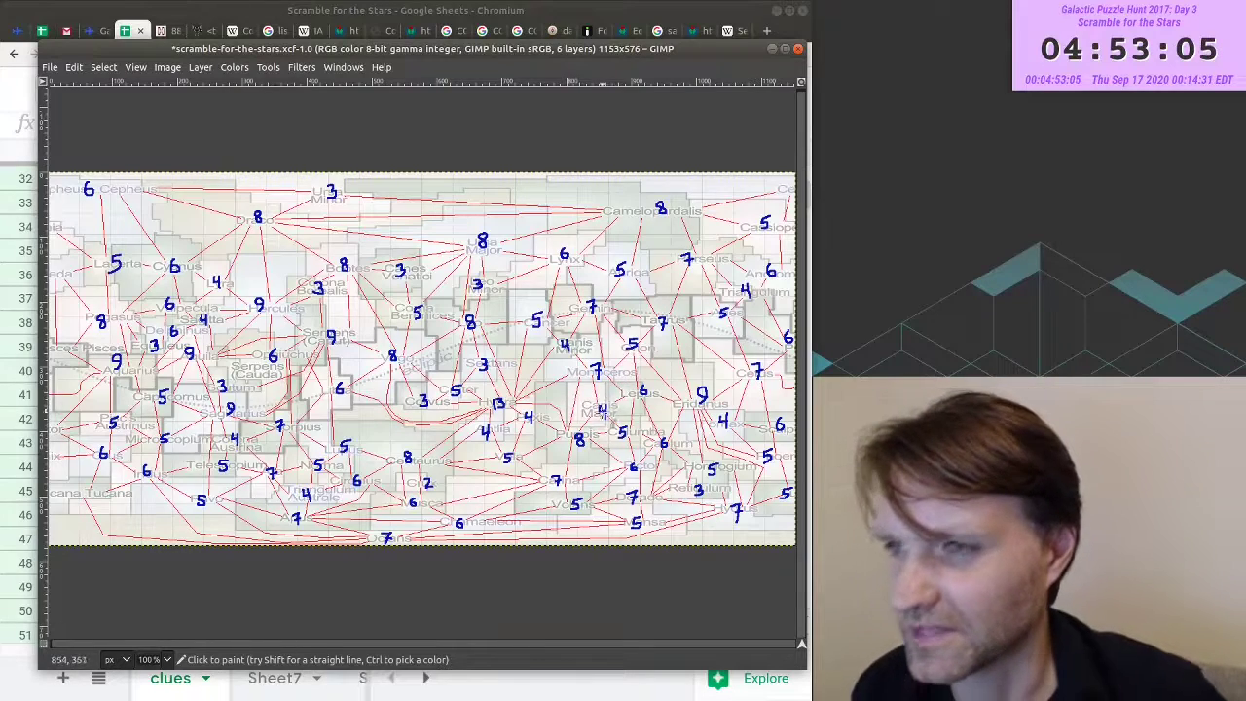
ctrl+scroll(610, 397, up, 2)
scroll(619, 421, right, 5)
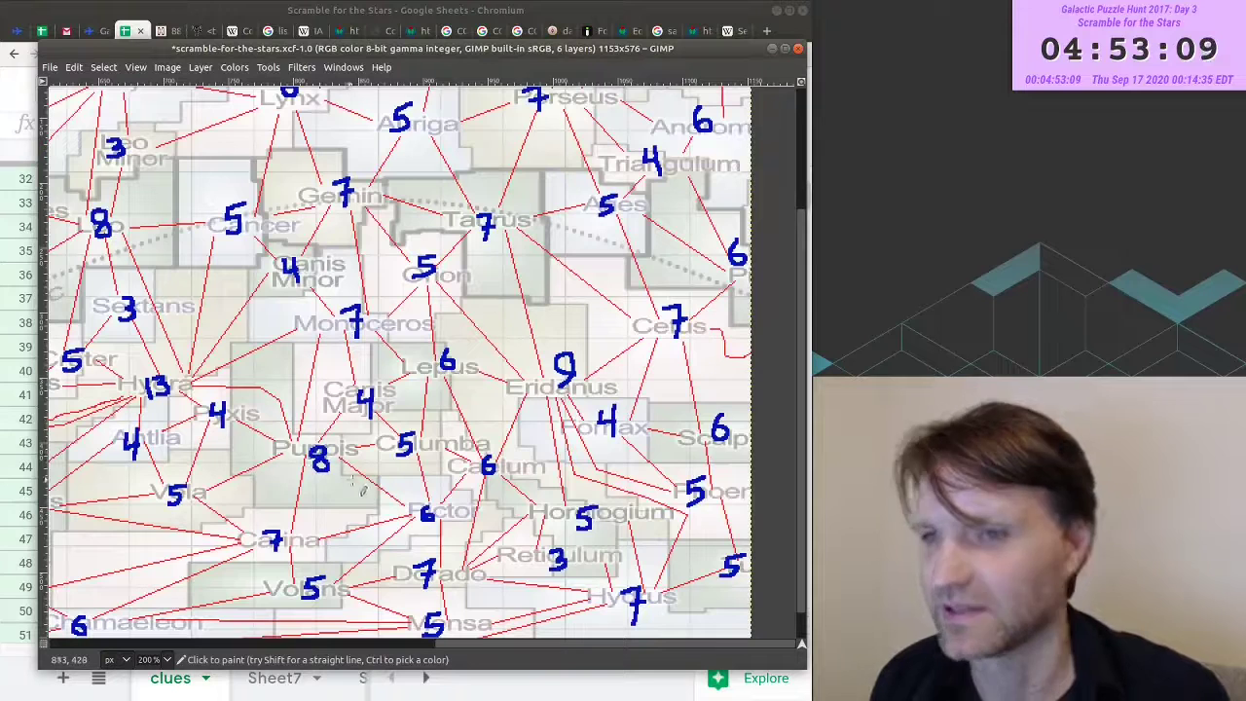
- In Google Sheets, review the uncertain answers LOGON? and LOANS? and the other entries in the clue list
click(386, 10)
scroll(505, 417, up, 3)
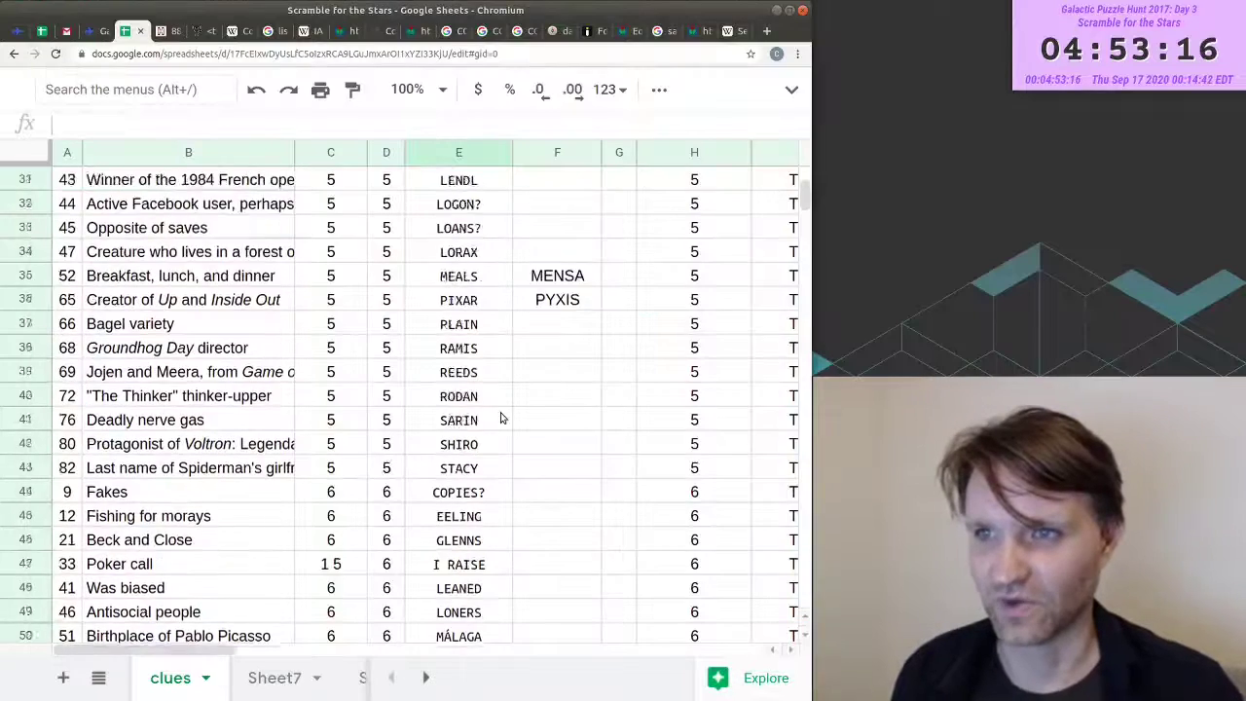
scroll(482, 397, up, 1)
drag(459, 300, 458, 324)
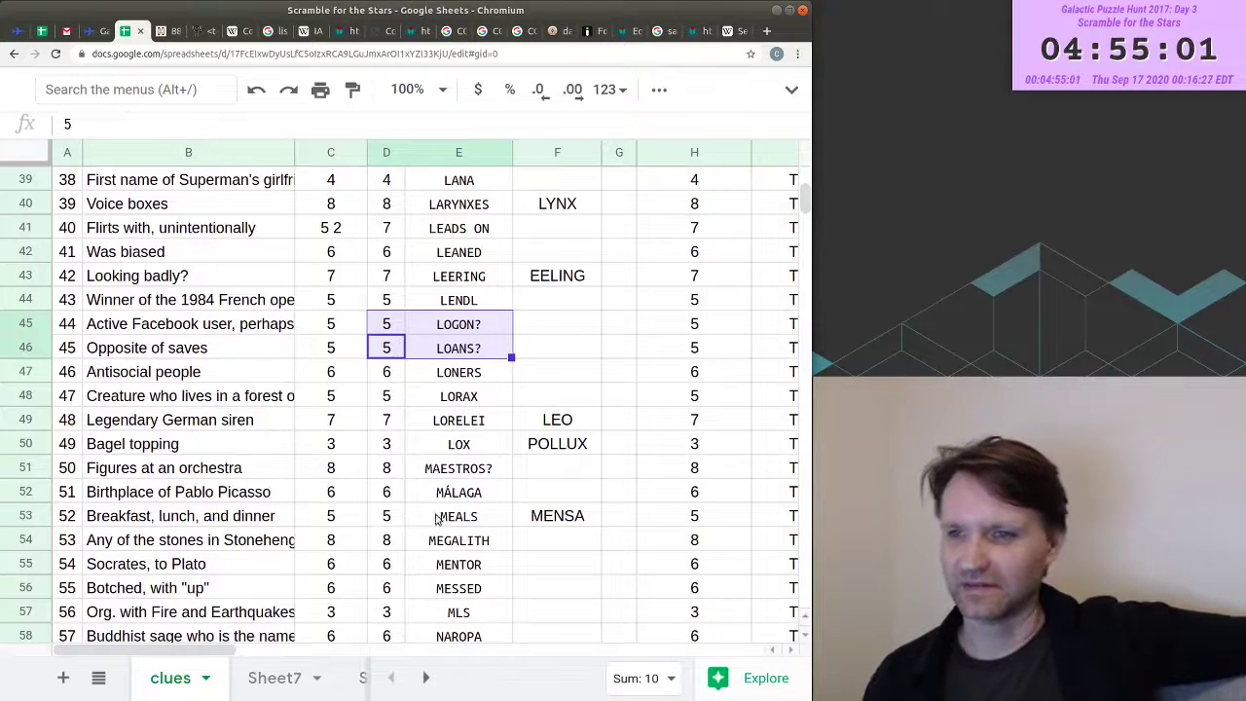
scroll(435, 530, down, 3)
scroll(435, 530, down, 3)
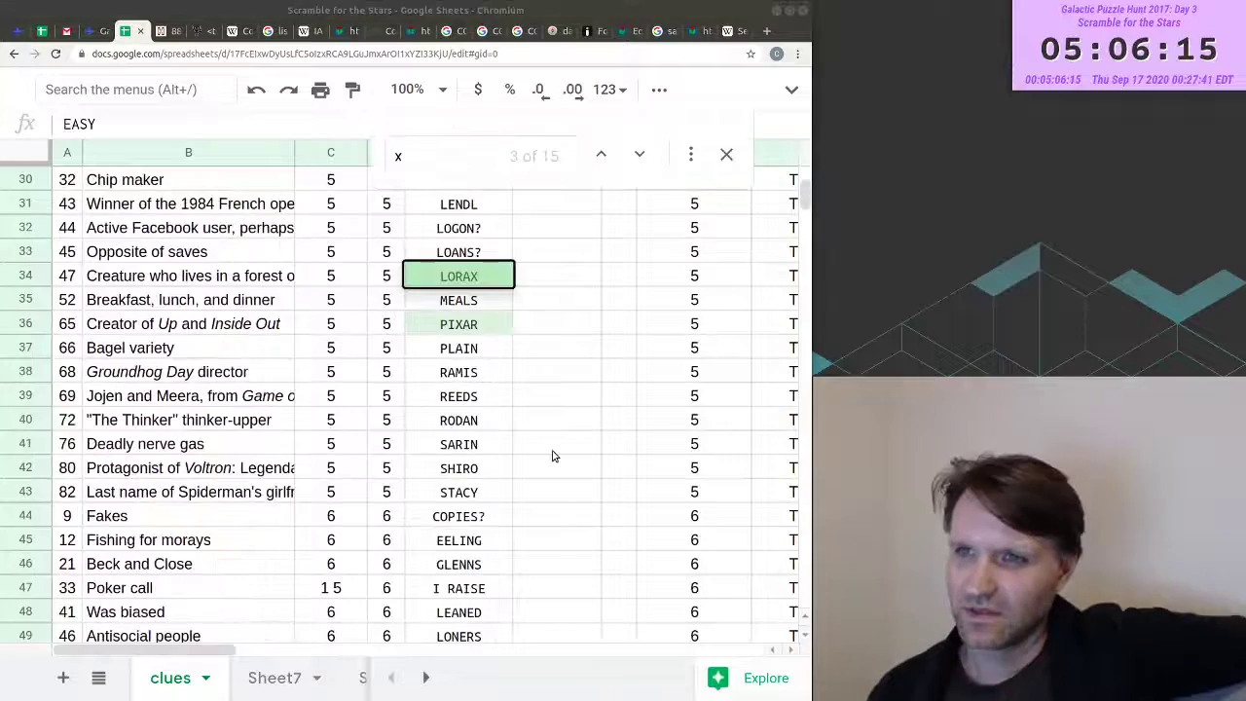
- Total the column H counts of all nine answers containing X by selecting them together, from ALAN LOMAX up to LOX
scroll(551, 454, down, 4)
scroll(554, 455, down, 4)
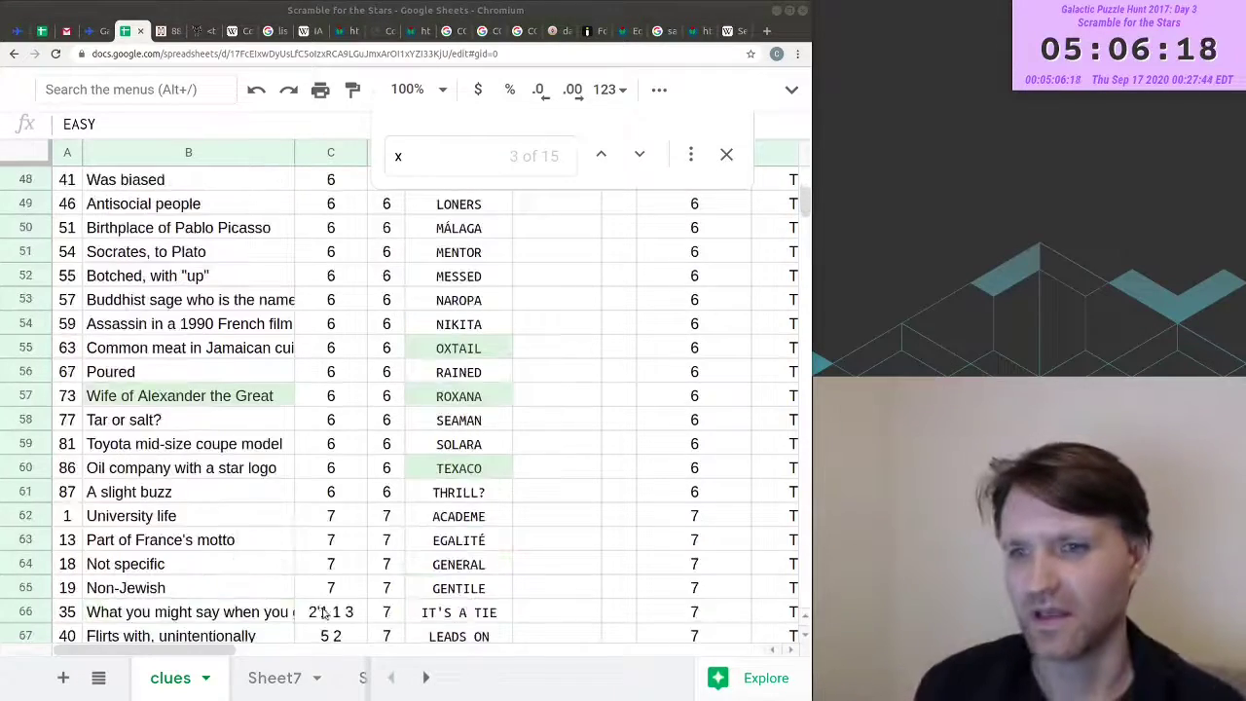
scroll(453, 564, down, 6)
scroll(452, 564, down, 3)
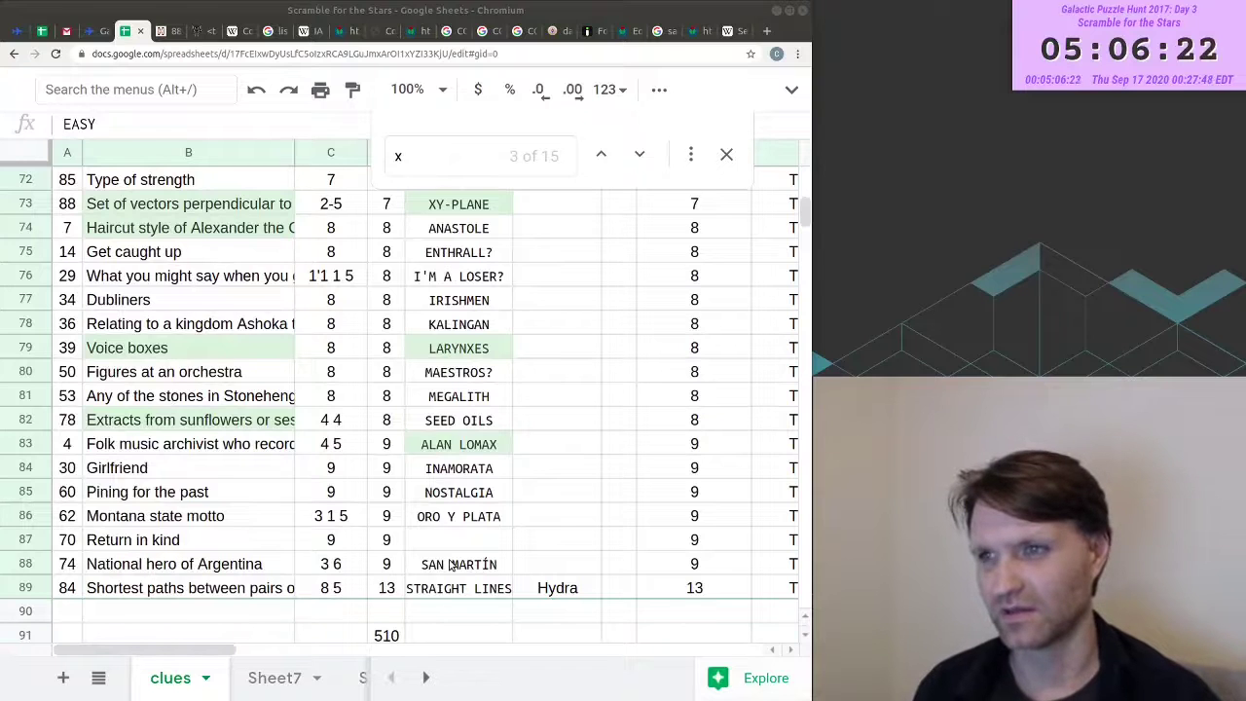
click(694, 444)
ctrl+click(693, 348)
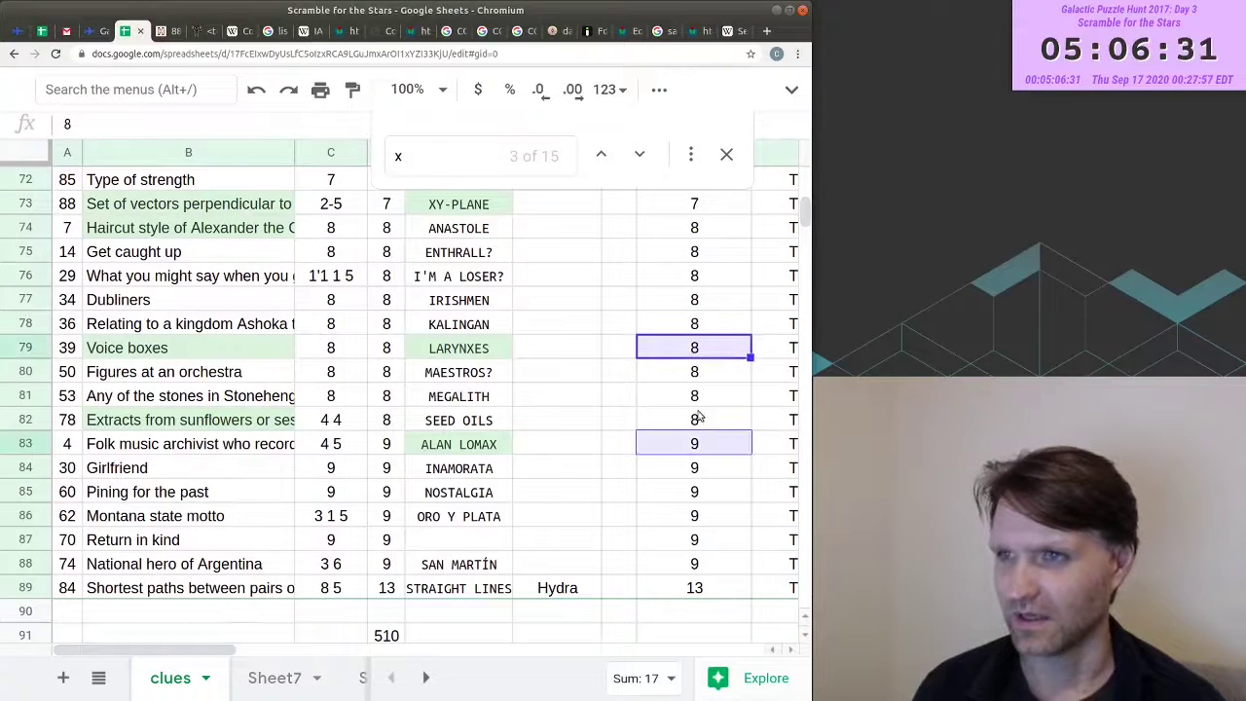
scroll(695, 431, up, 2)
ctrl+click(672, 350)
scroll(644, 397, up, 5)
ctrl+click(669, 367)
ctrl+click(669, 297)
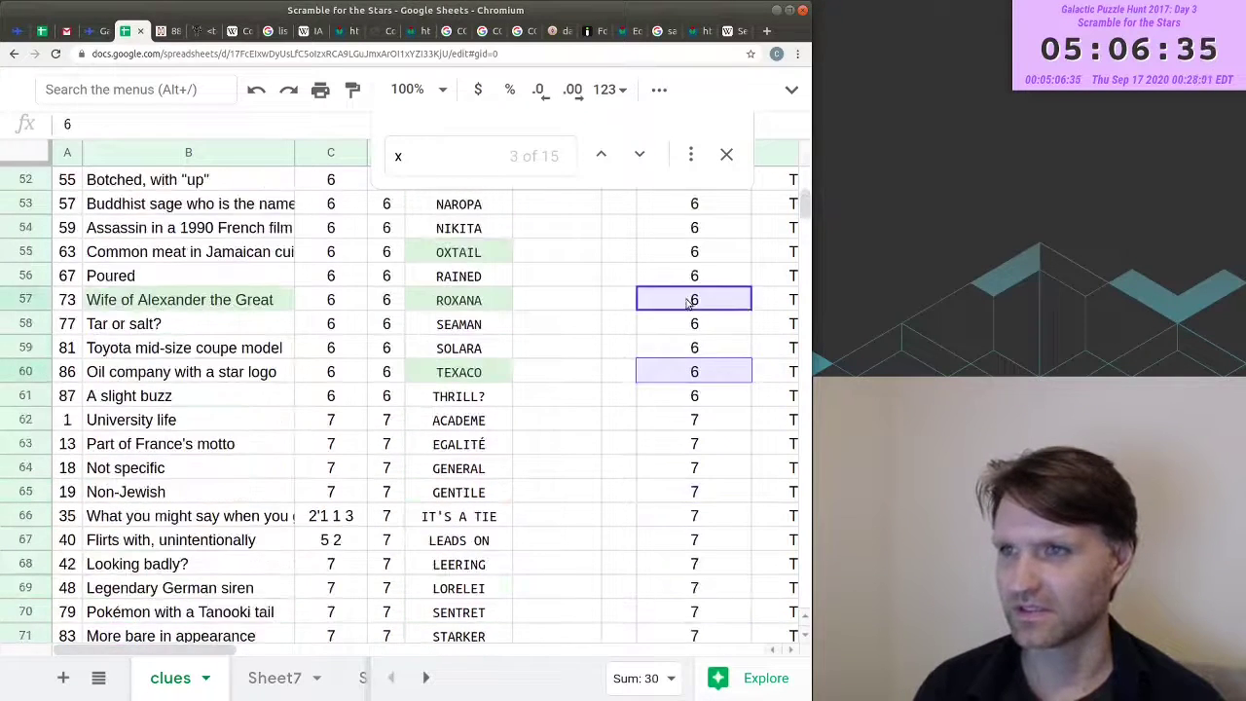
ctrl+click(669, 250)
scroll(663, 411, up, 1)
scroll(663, 411, up, 5)
ctrl+click(671, 345)
scroll(661, 409, up, 2)
ctrl+click(656, 417)
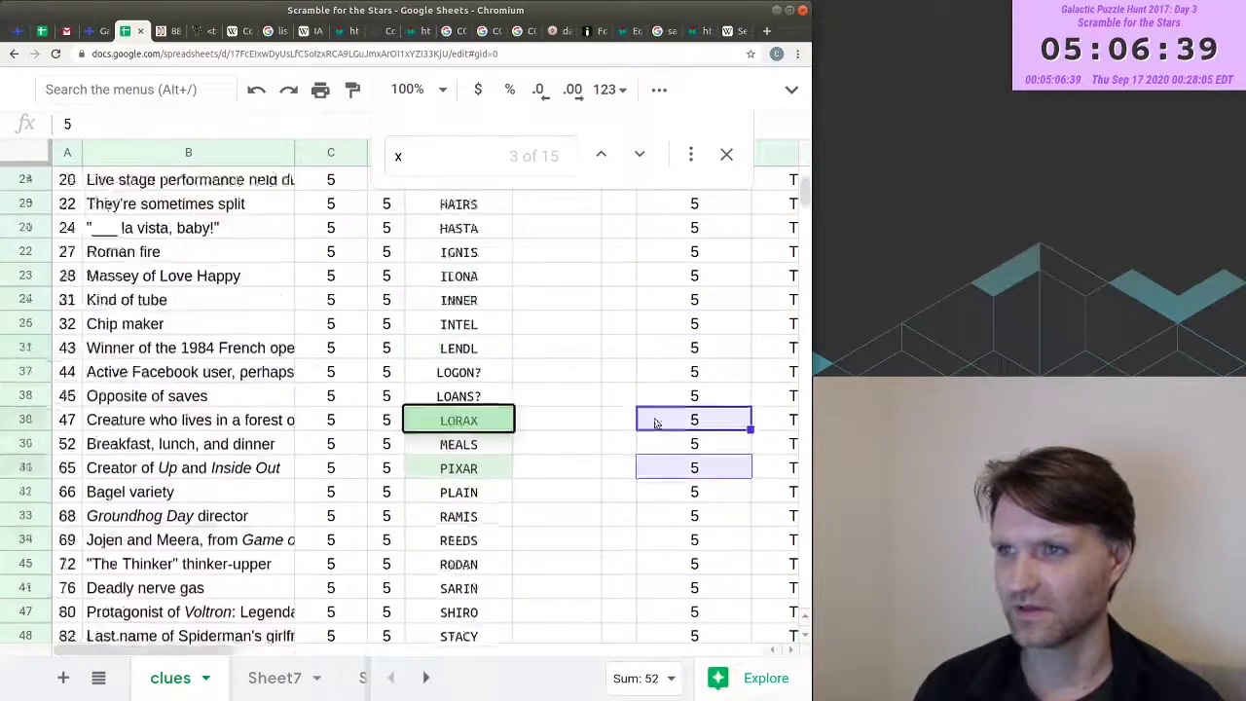
scroll(681, 438, up, 4)
scroll(671, 409, up, 2)
ctrl+click(671, 371)
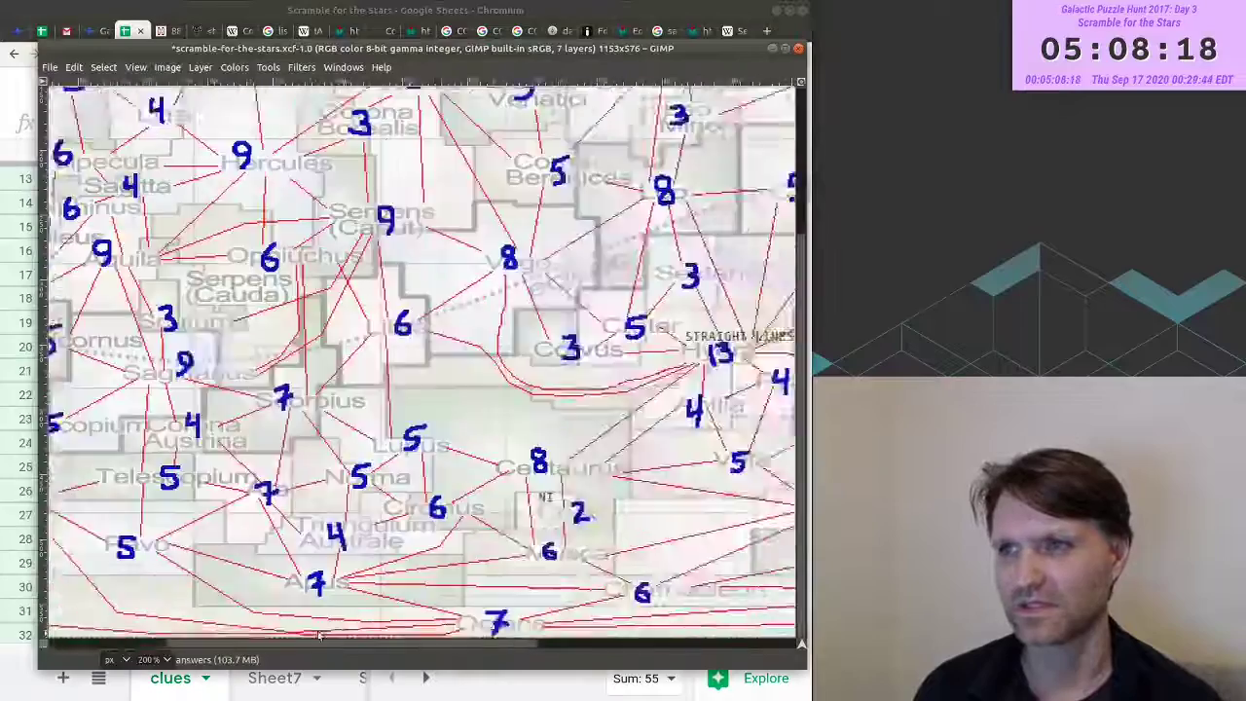
- In GIMP, paint a purple X over Aquarius on the constellation map
scroll(420, 360, left, 5)
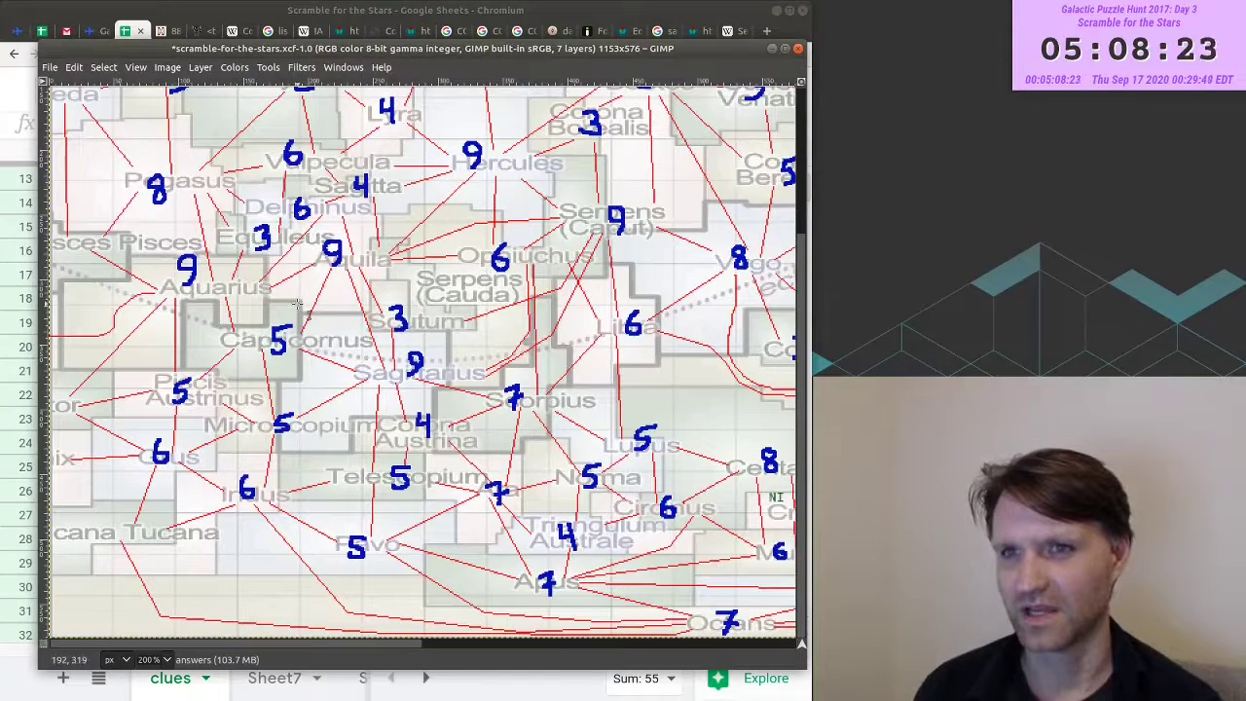
key(alt+Tab)
scroll(428, 523, up, 1)
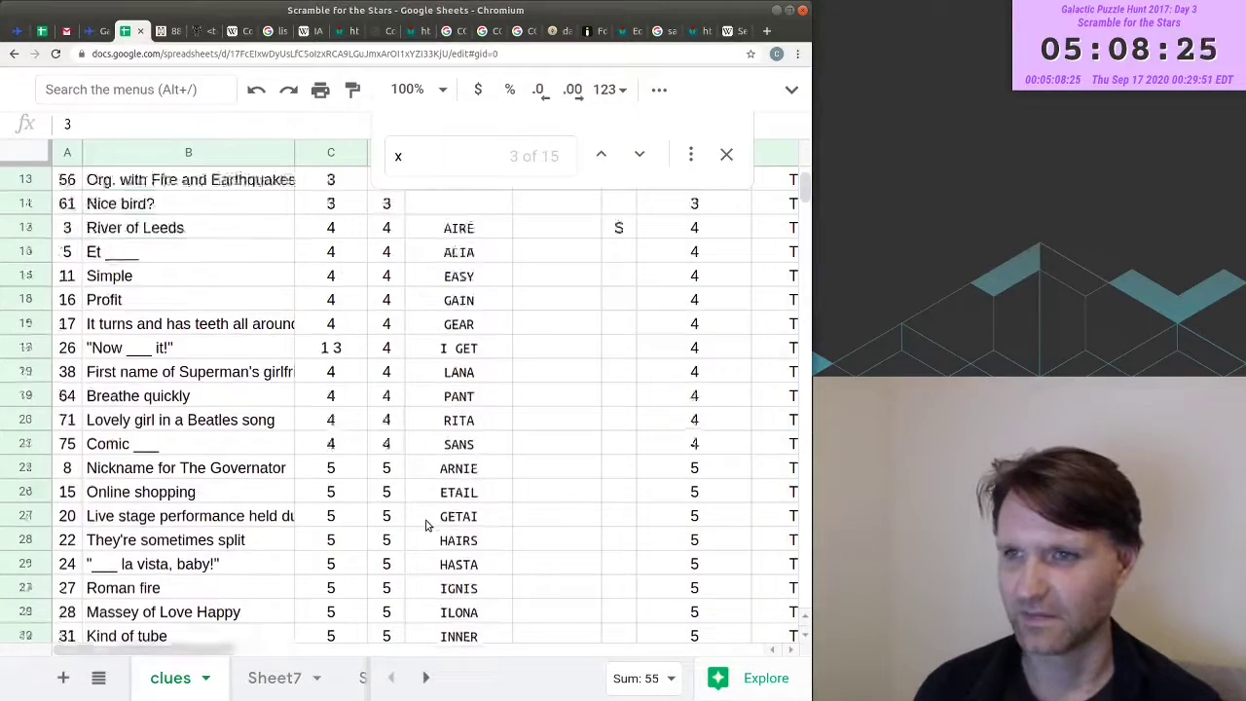
scroll(428, 523, down, 5)
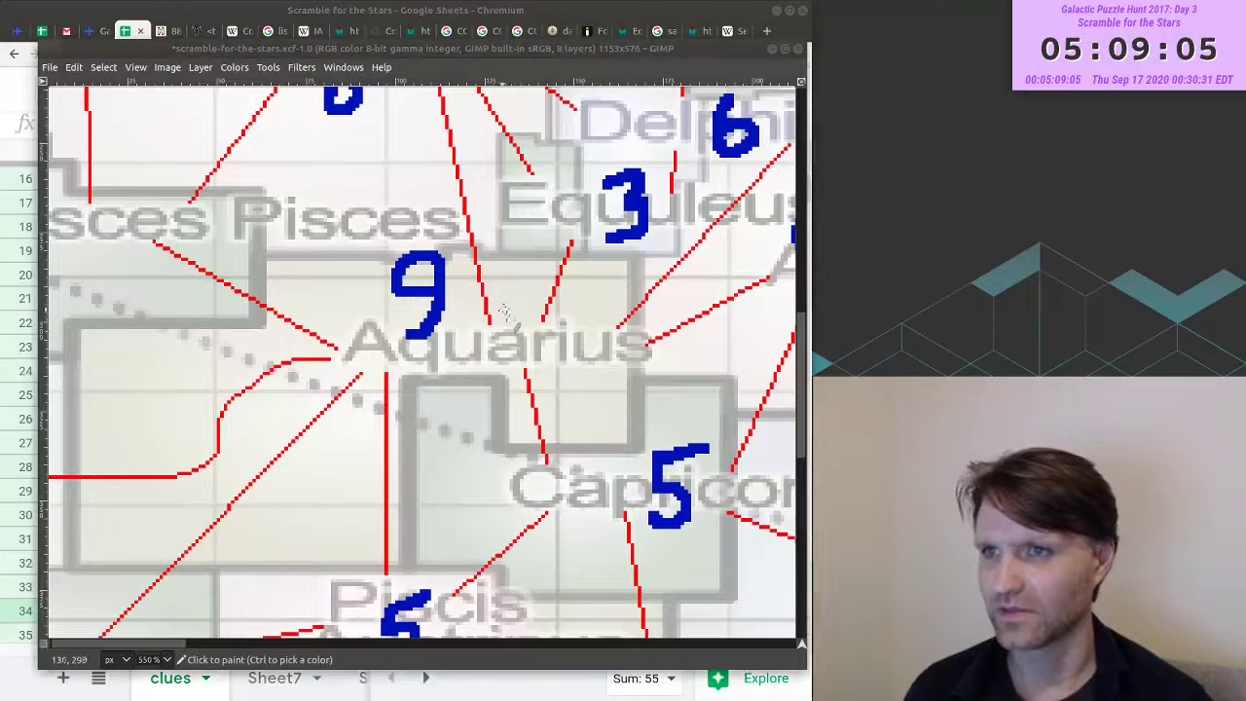
drag(499, 310, 563, 367)
drag(540, 299, 508, 367)
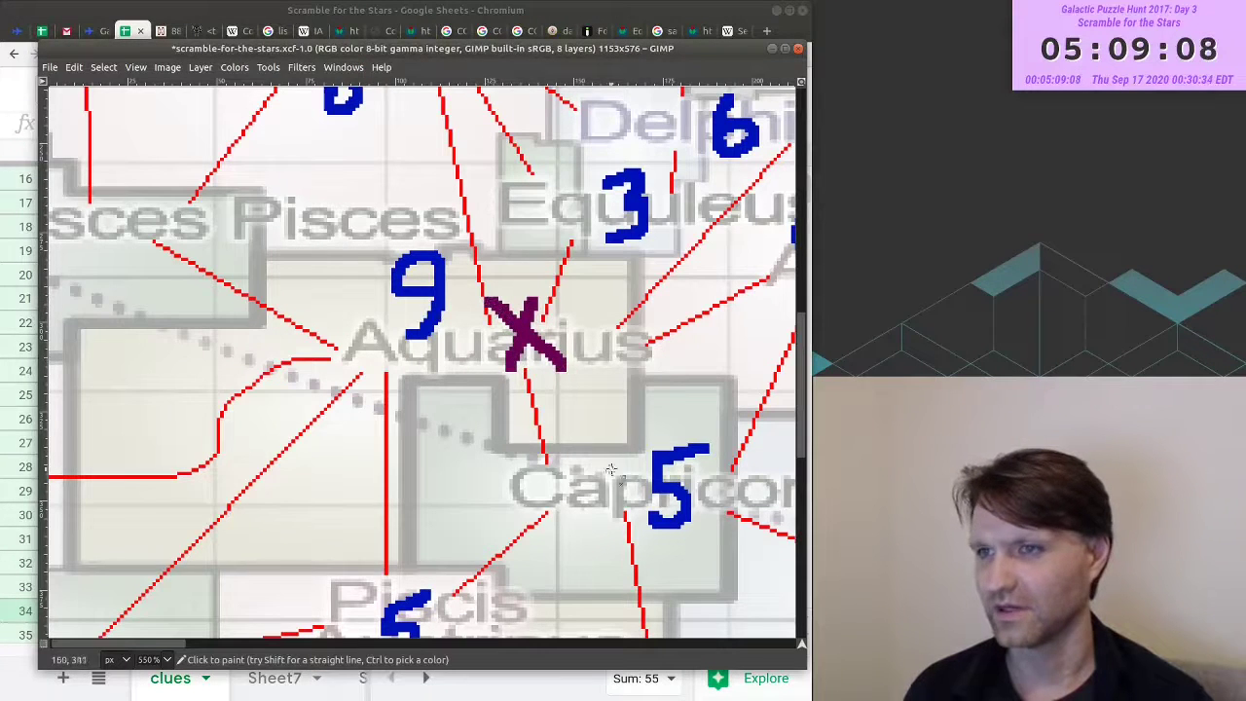
scroll(389, 467, down, 2)
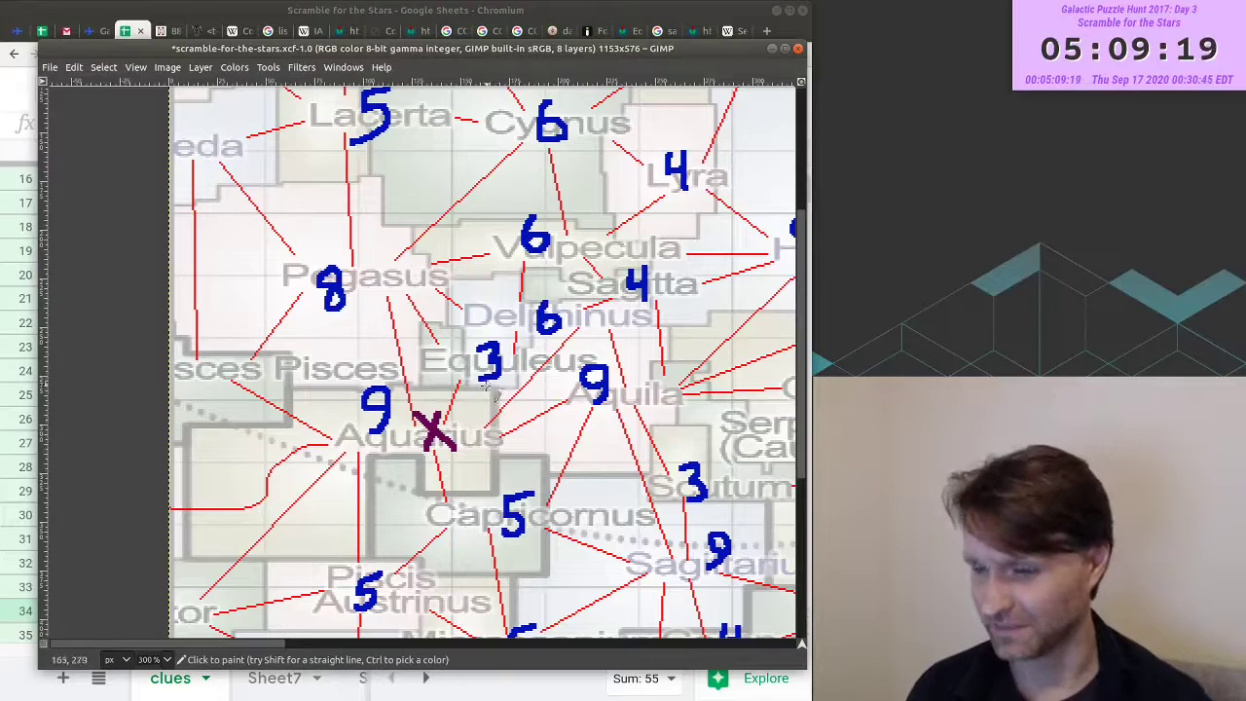
scroll(473, 360, up, 2)
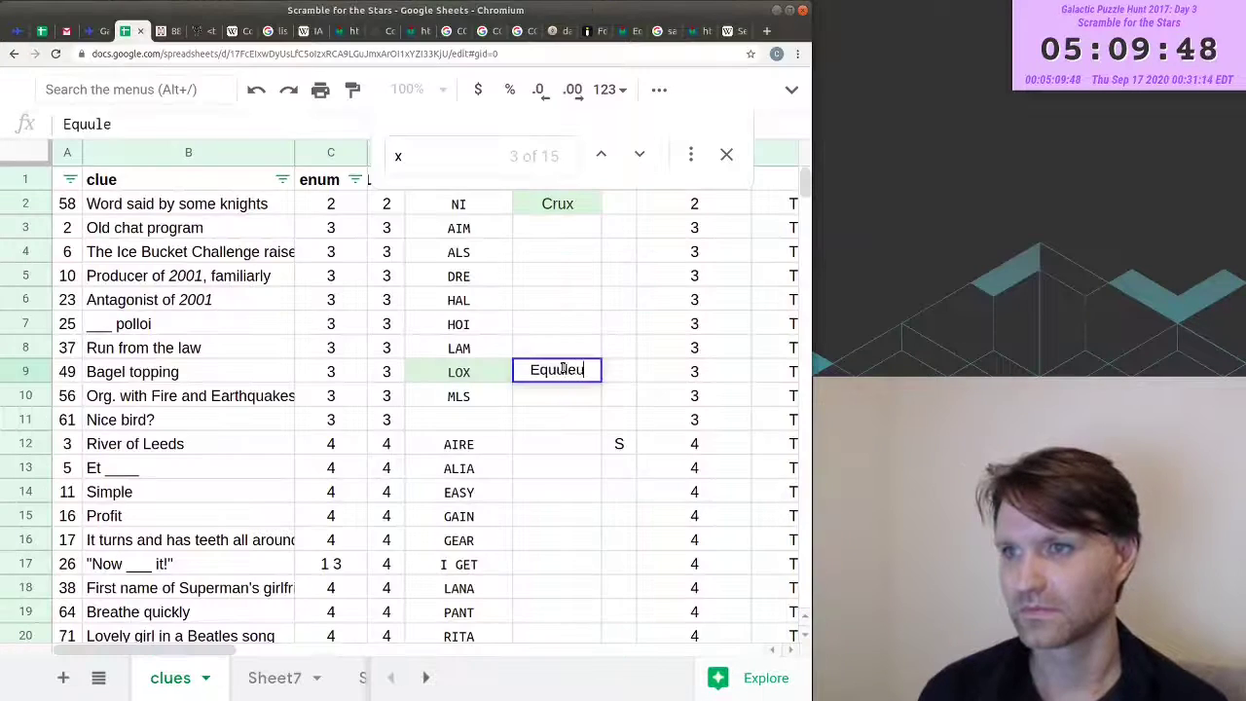
- In the clues sheet, enter Equuleus beside LOX in column F, and return to the map in GIMP
text(us)
key(Return)
scroll(533, 444, down, 3)
scroll(535, 445, down, 10)
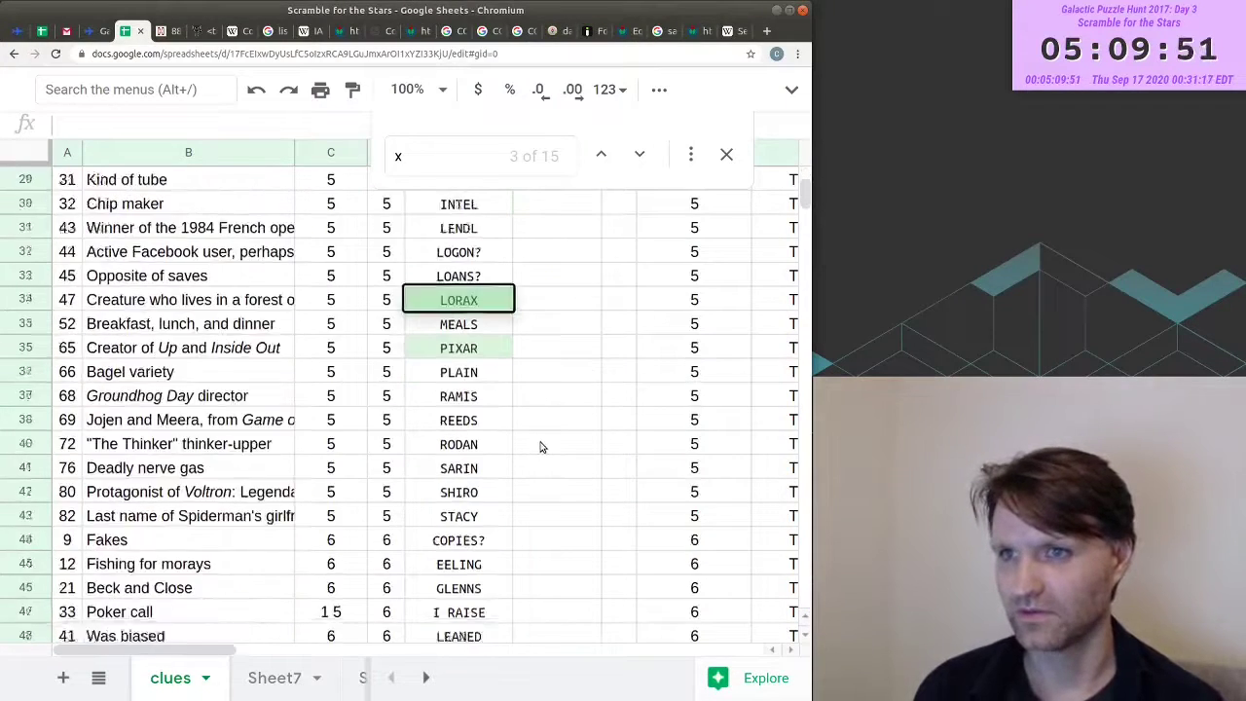
scroll(542, 447, down, 7)
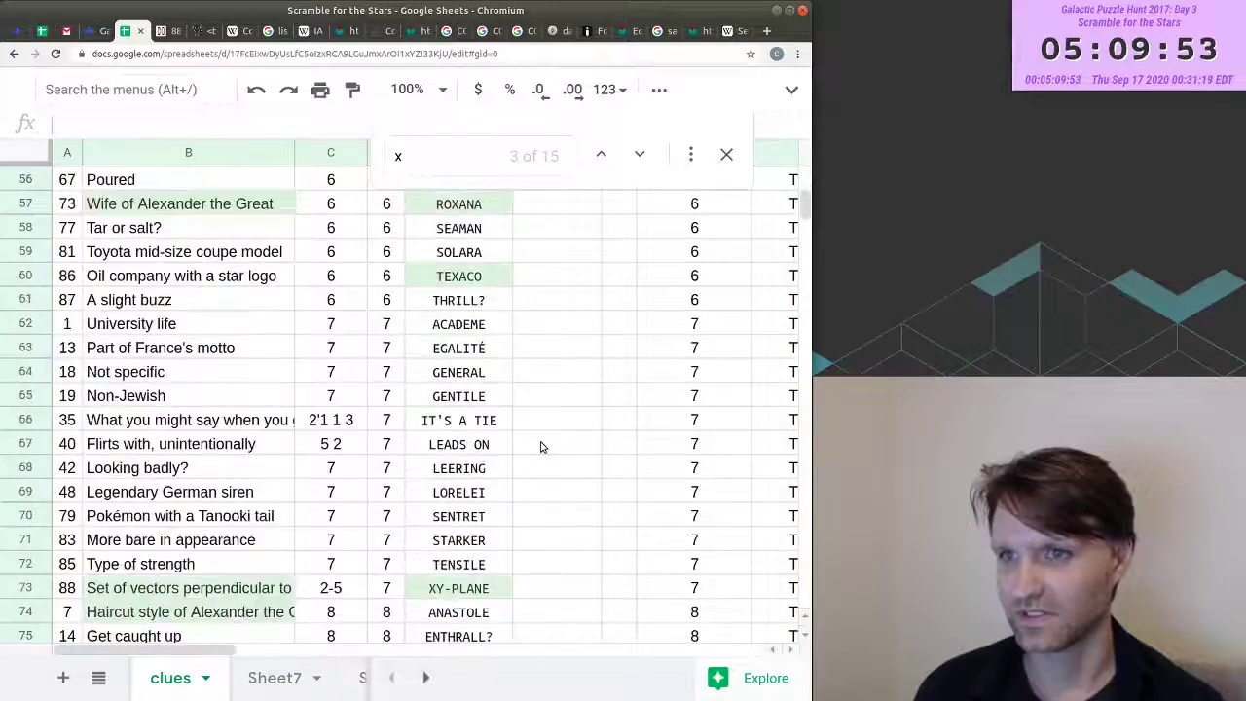
click(545, 358)
key(alt+Tab)
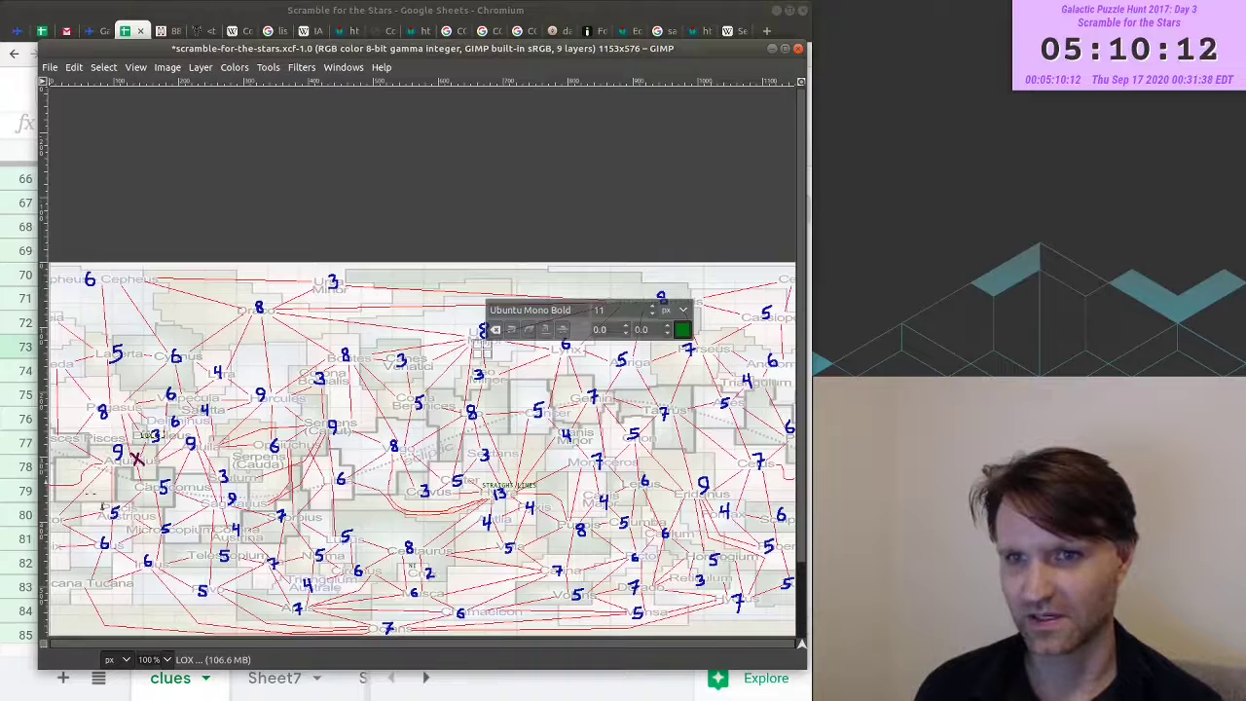
- Label Cetus with XYPLANE on the map in GIMP, and enter Cetus beside XY-PLANE in the clues sheet
key(3)
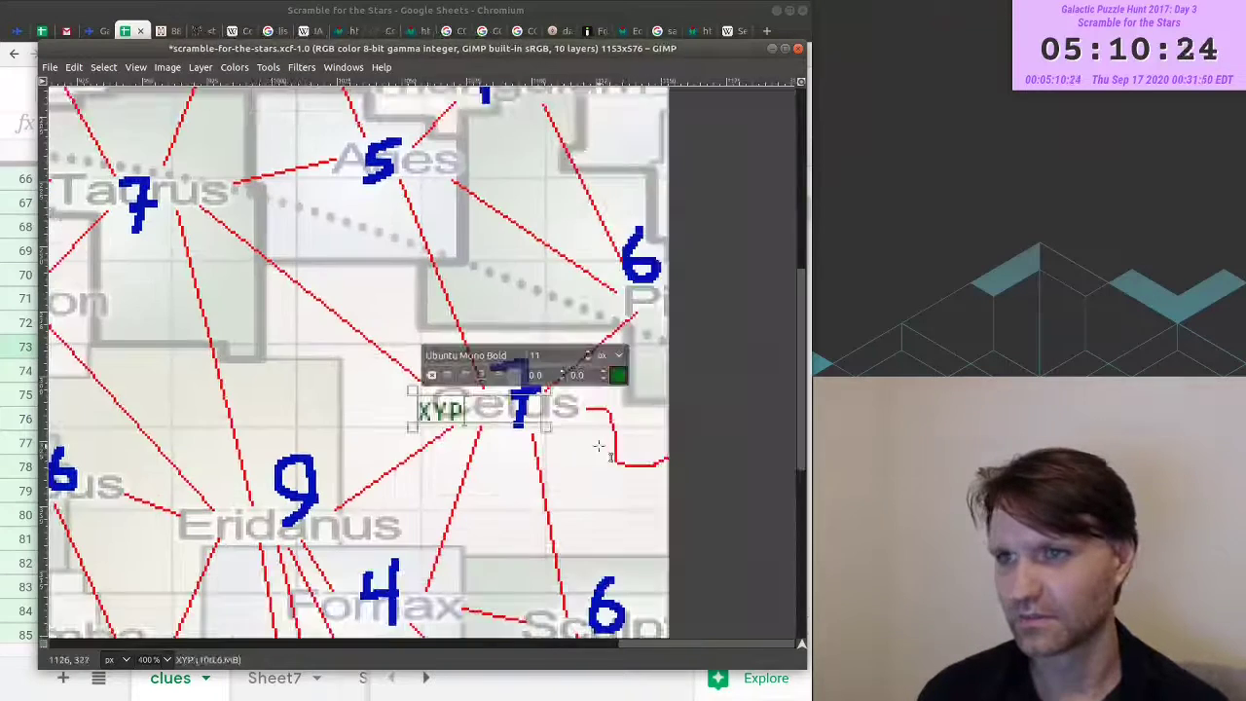
text(LANE)
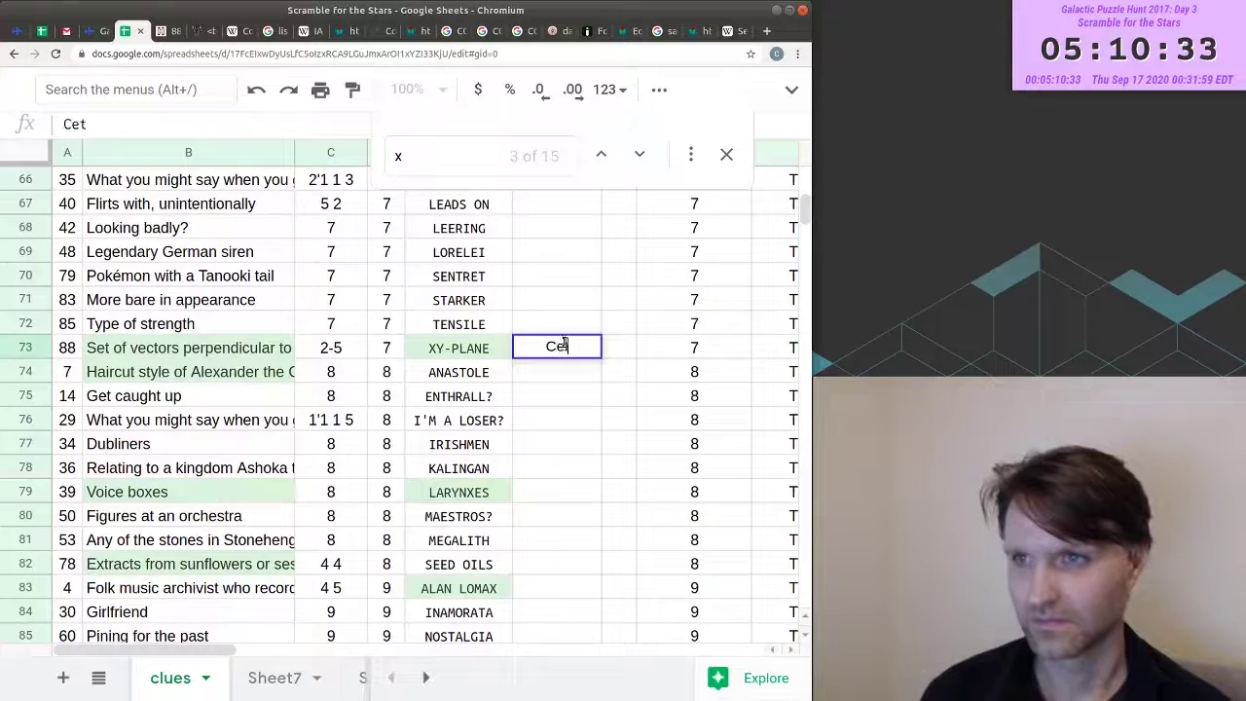
text(us)
key(Return)
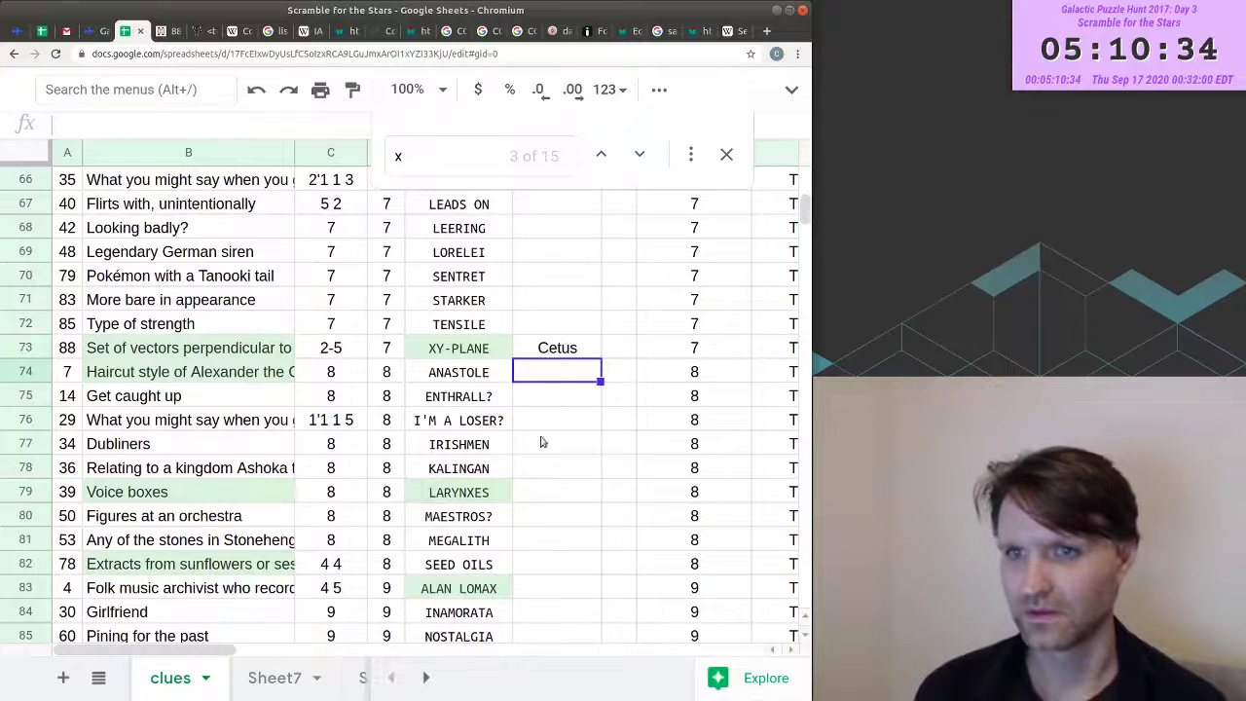
- Label Pegasus with LARYNXES on the map in GIMP, and enter Pegasus beside that answer in the clues sheet
click(533, 489)
key(alt+Tab)
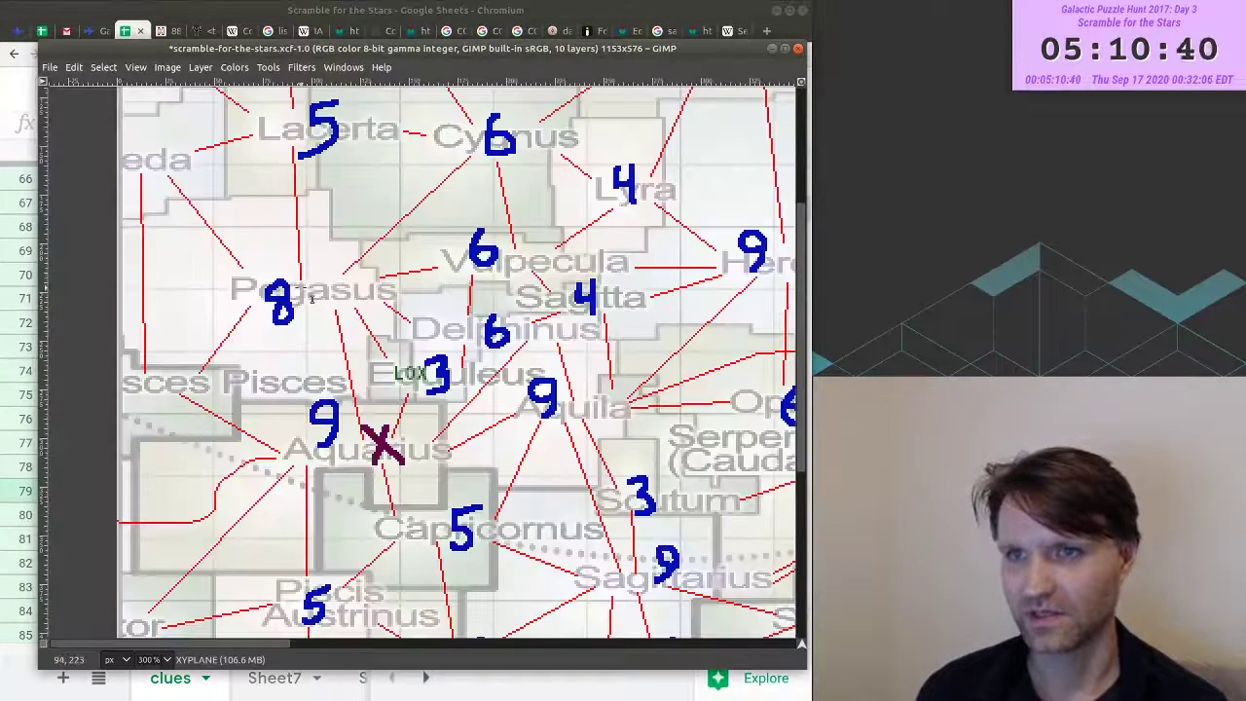
scroll(300, 286, up, 1)
mouse_move(303, 284)
mouse_down()
mouse_move(410, 328)
mouse_move(565, 333)
mouse_up()
text(LAR)
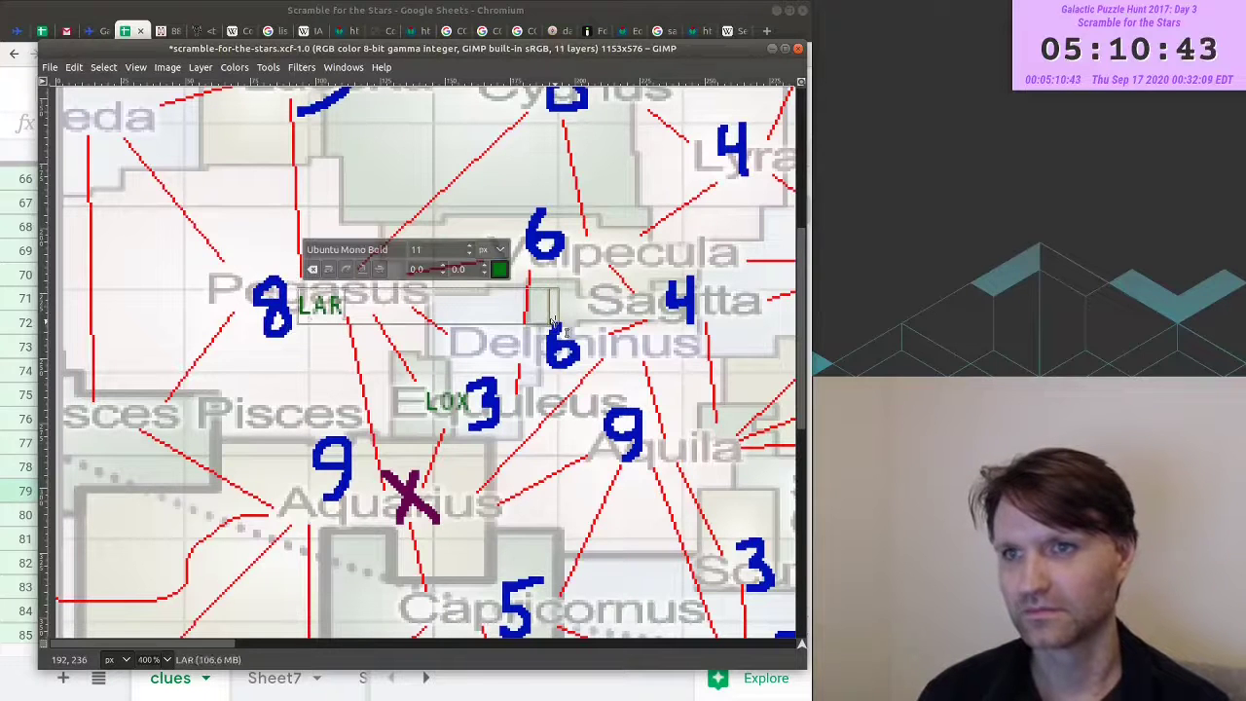
text(YNXES)
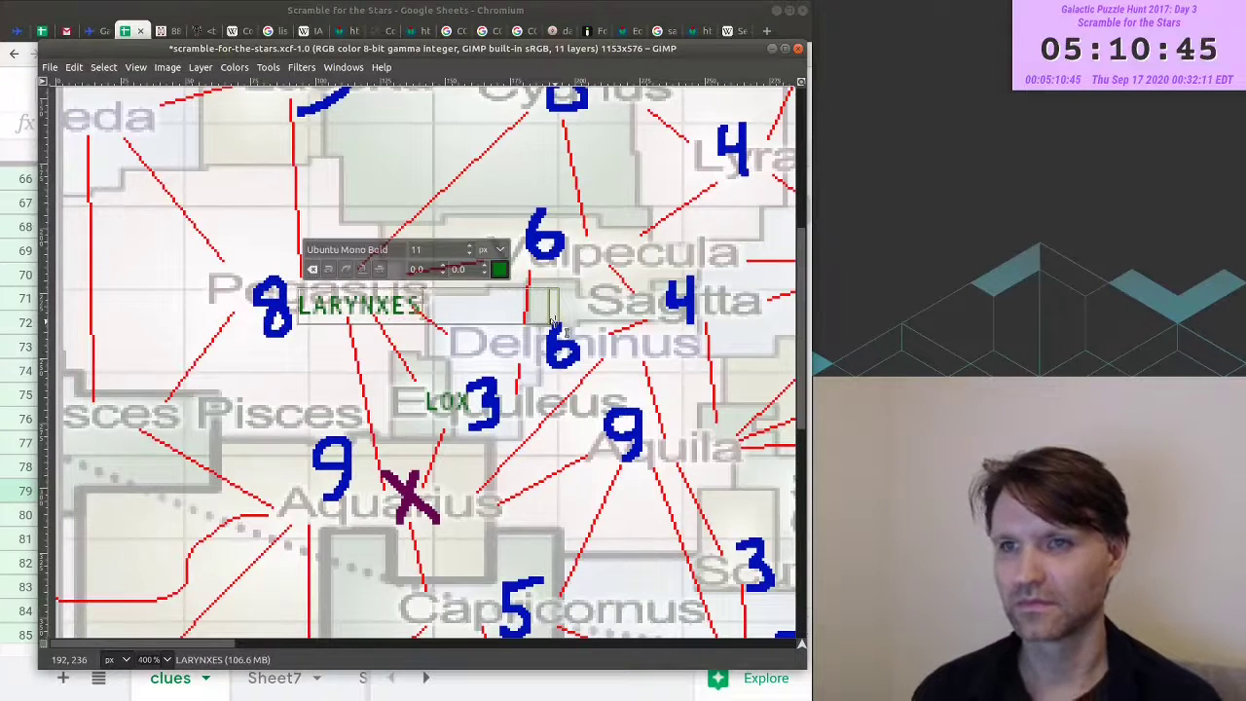
key(alt+Tab)
text(Pega)
key(Return)
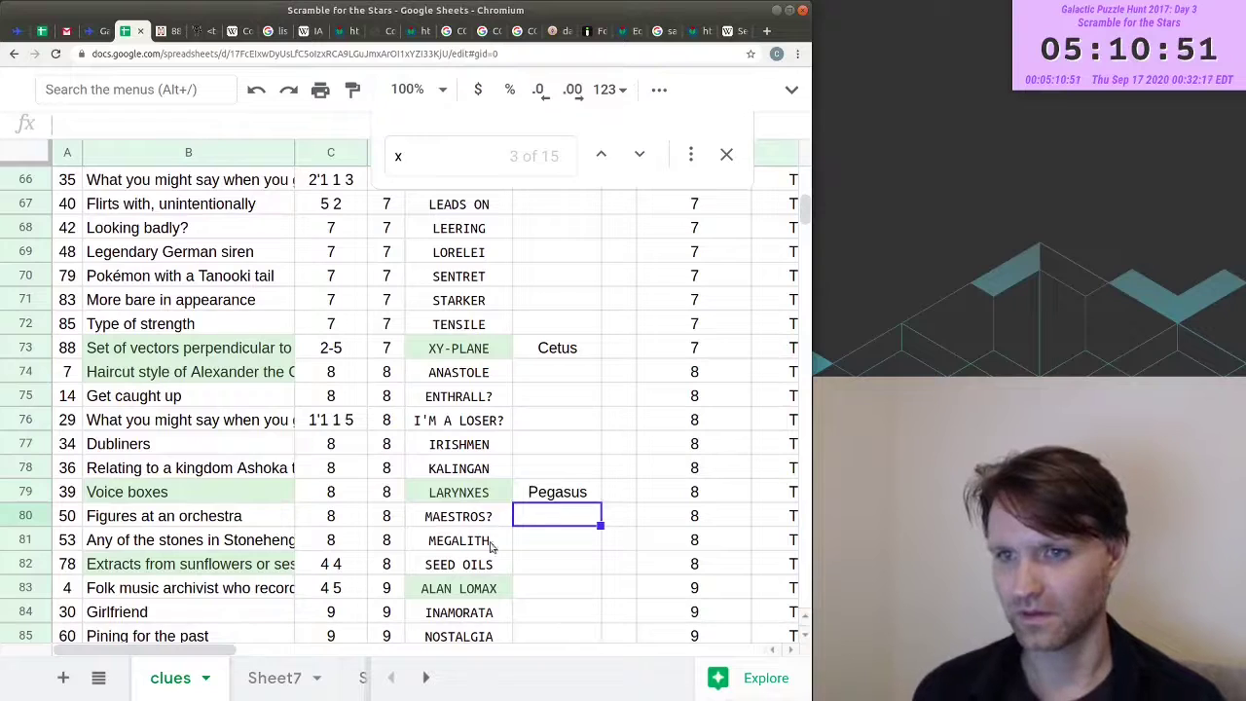
- Label Aquila with ALANLOMAX on the map in GIMP, and enter Aquilla beside ALAN LOMAX in the clues sheet
click(557, 591)
scroll(574, 584, down, 3)
key(alt+Tab)
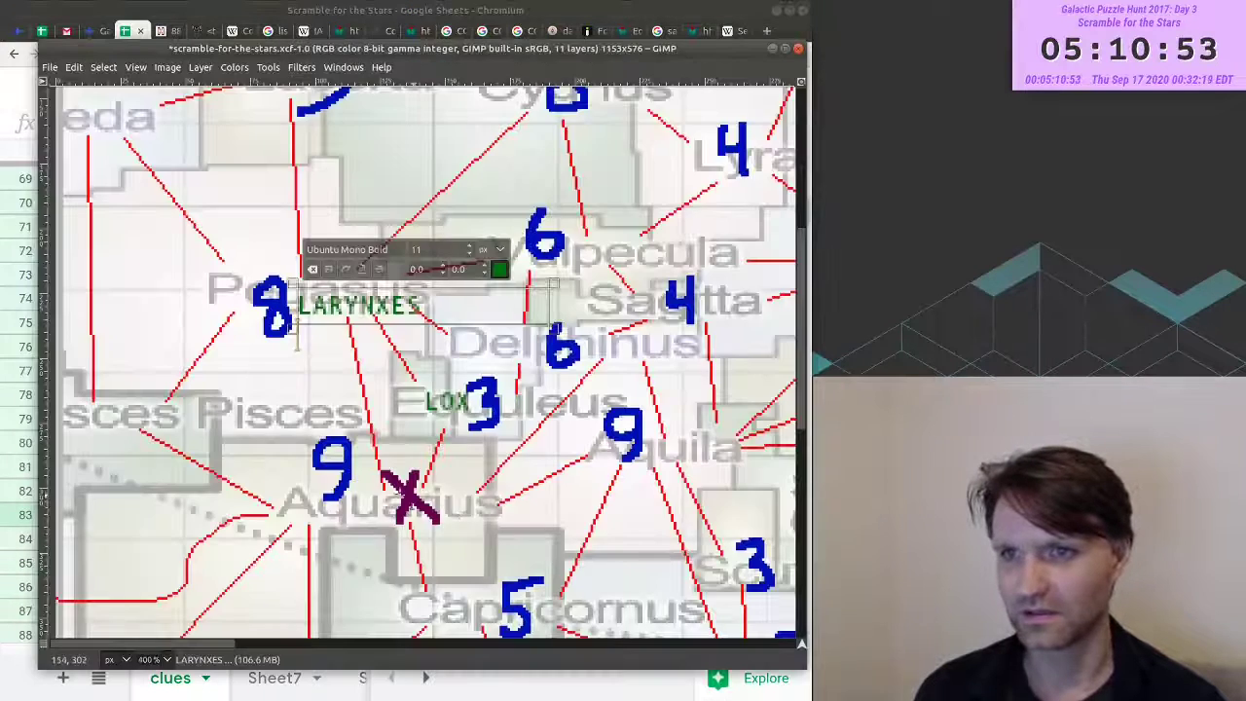
scroll(454, 498, down, 3)
scroll(796, 243, up, 2)
drag(401, 365, 776, 430)
text(ALAN LO)
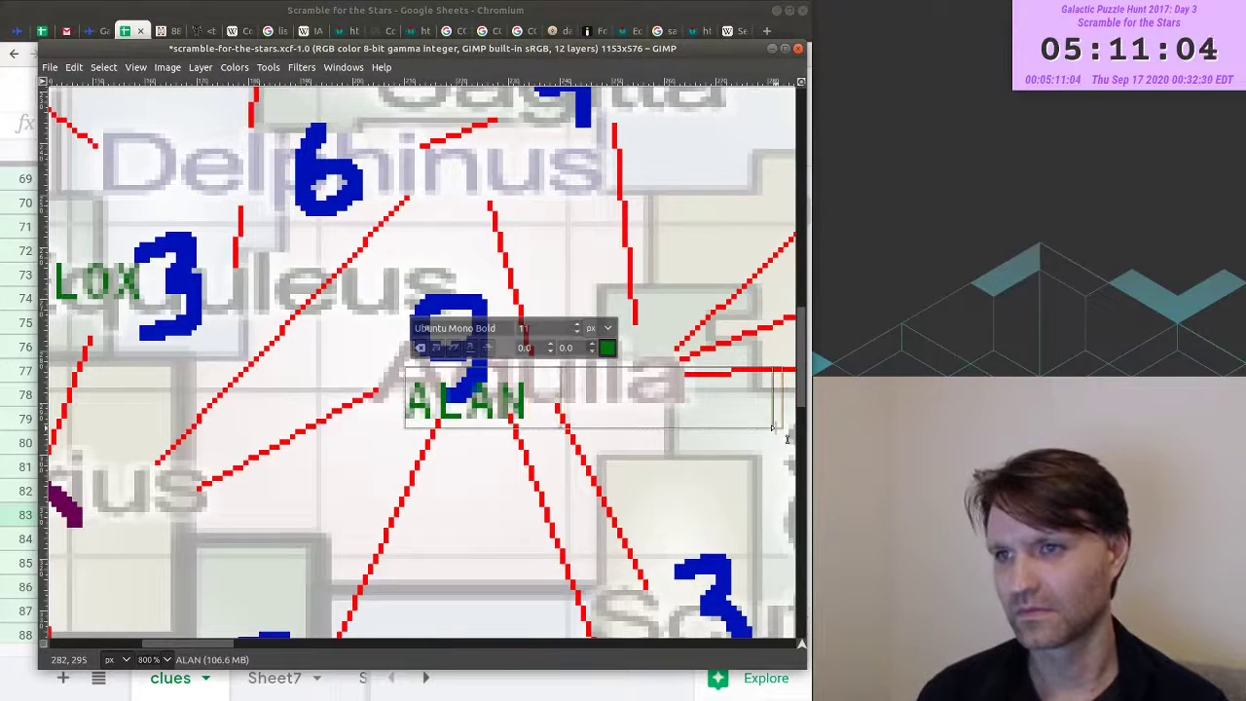
text(MAX)
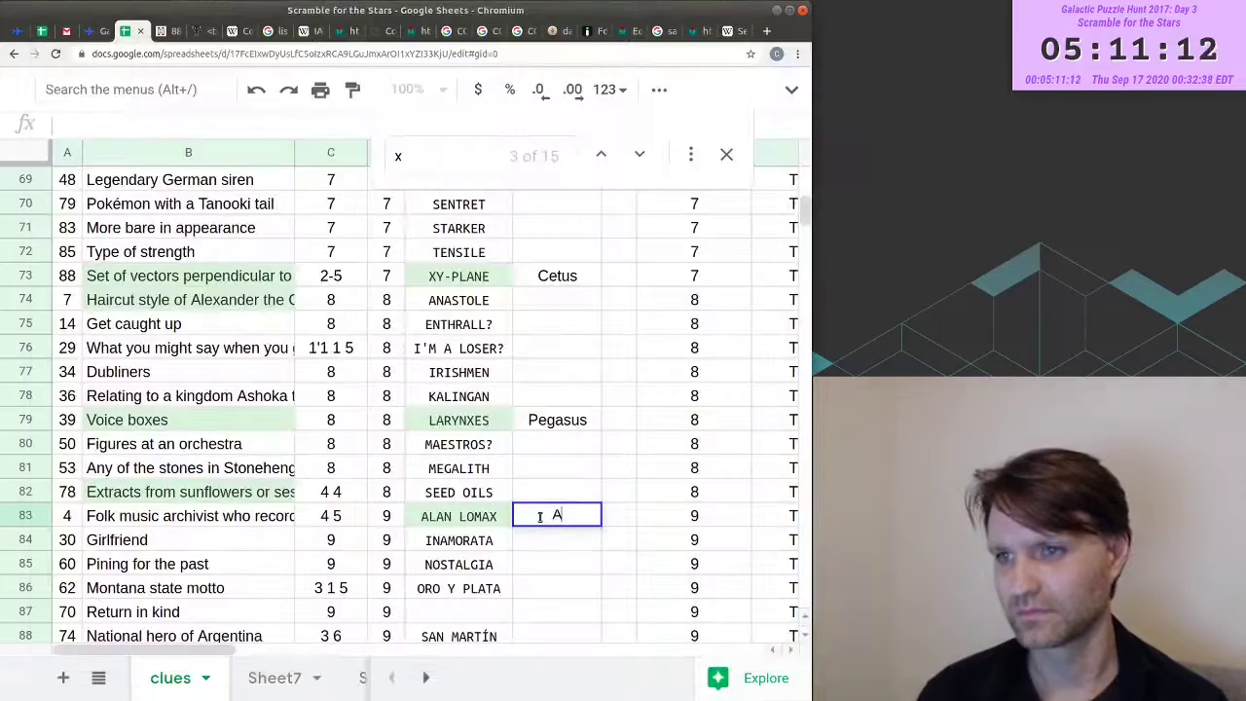
text(quila)
key(Return)
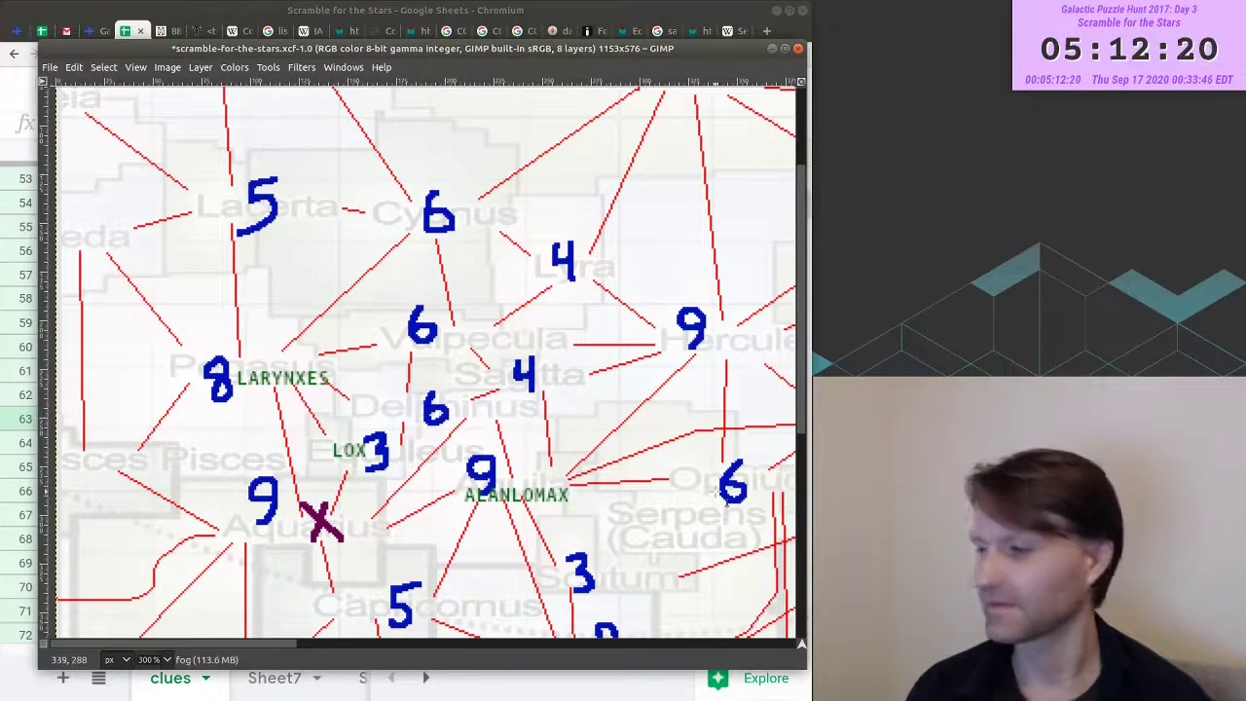
- In GIMP, paint a purple L over Delphinus on the constellation map
scroll(417, 413, up, 2)
mouse_move(463, 382)
mouse_down()
mouse_move(461, 440)
mouse_move(531, 426)
mouse_up()
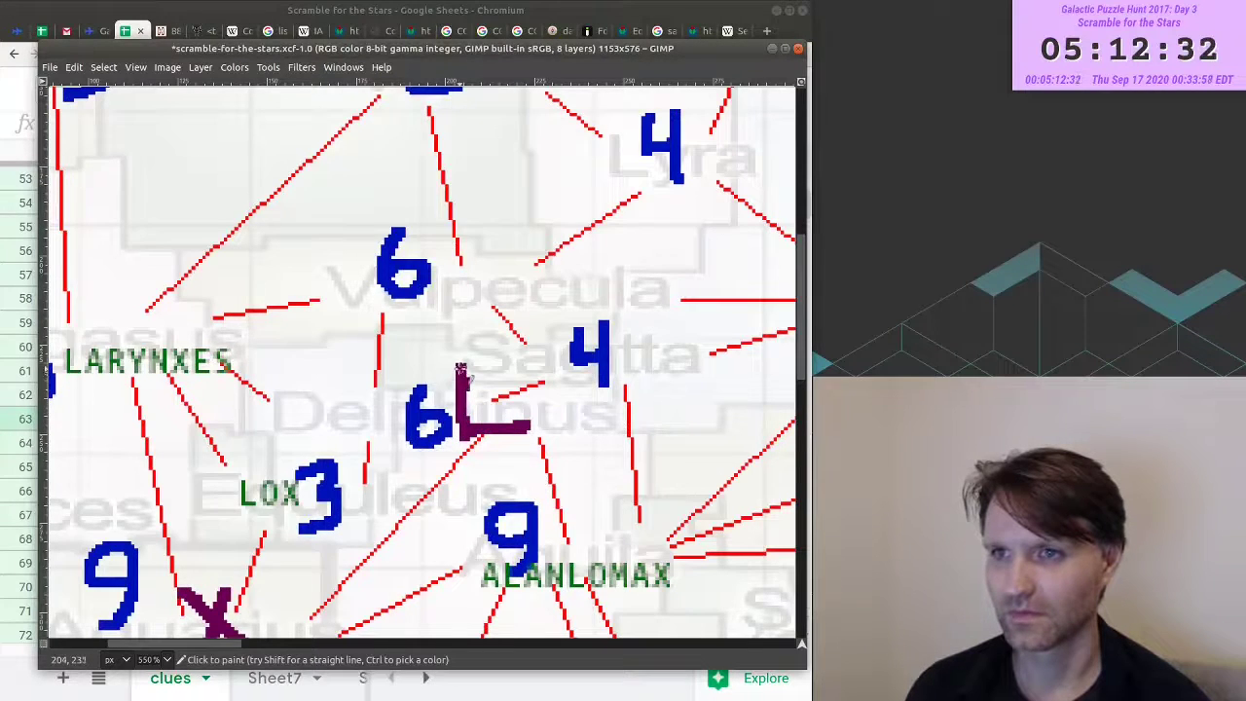
scroll(461, 385, down, 2)
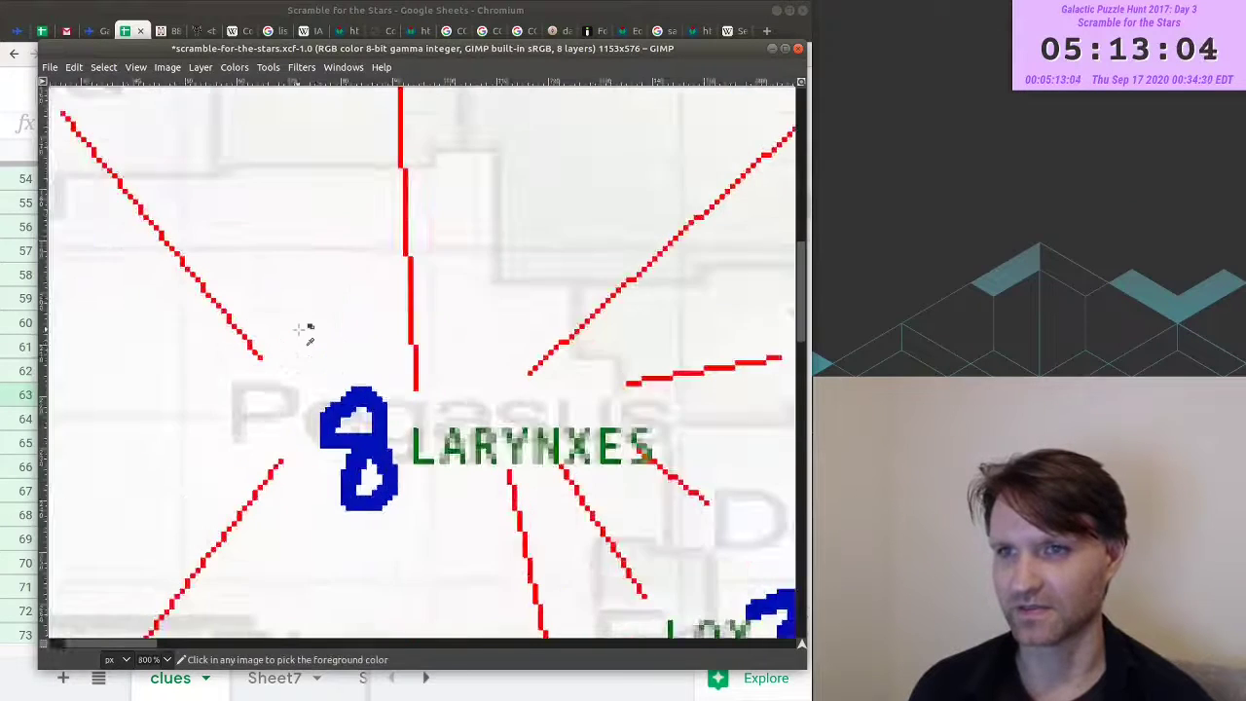
scroll(298, 325, up, 3)
mouse_move(463, 349)
mouse_down()
mouse_move(457, 379)
mouse_move(498, 416)
mouse_move(504, 358)
mouse_move(459, 350)
mouse_up()
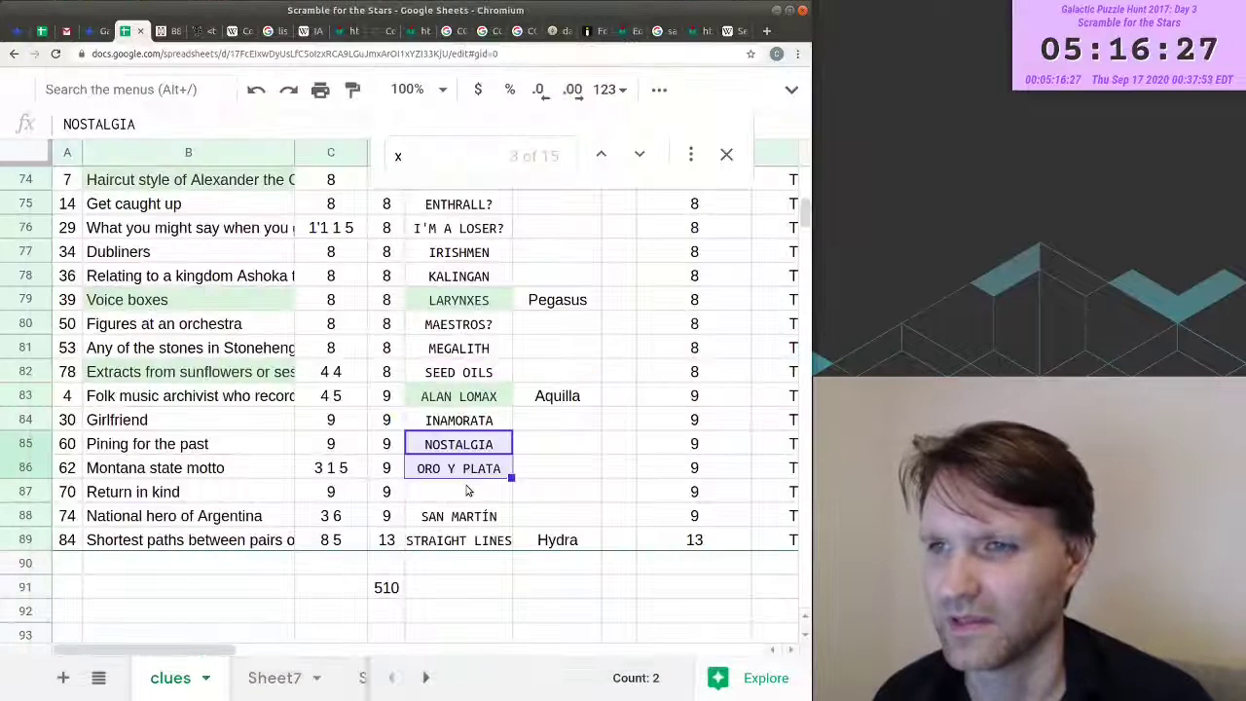
- In Google Sheets, review the nine-letter answers around the blank "Return in kind" clue, and the answers LIKER and LOADS
click(470, 492)
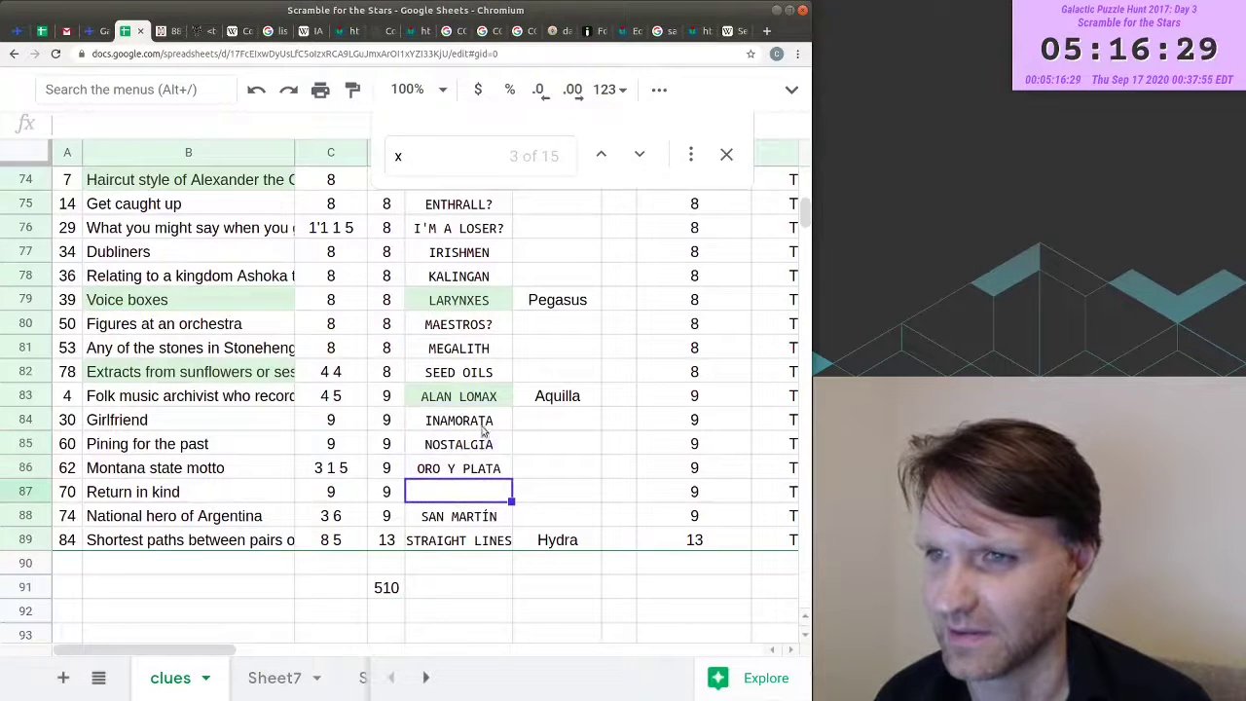
drag(483, 430, 472, 516)
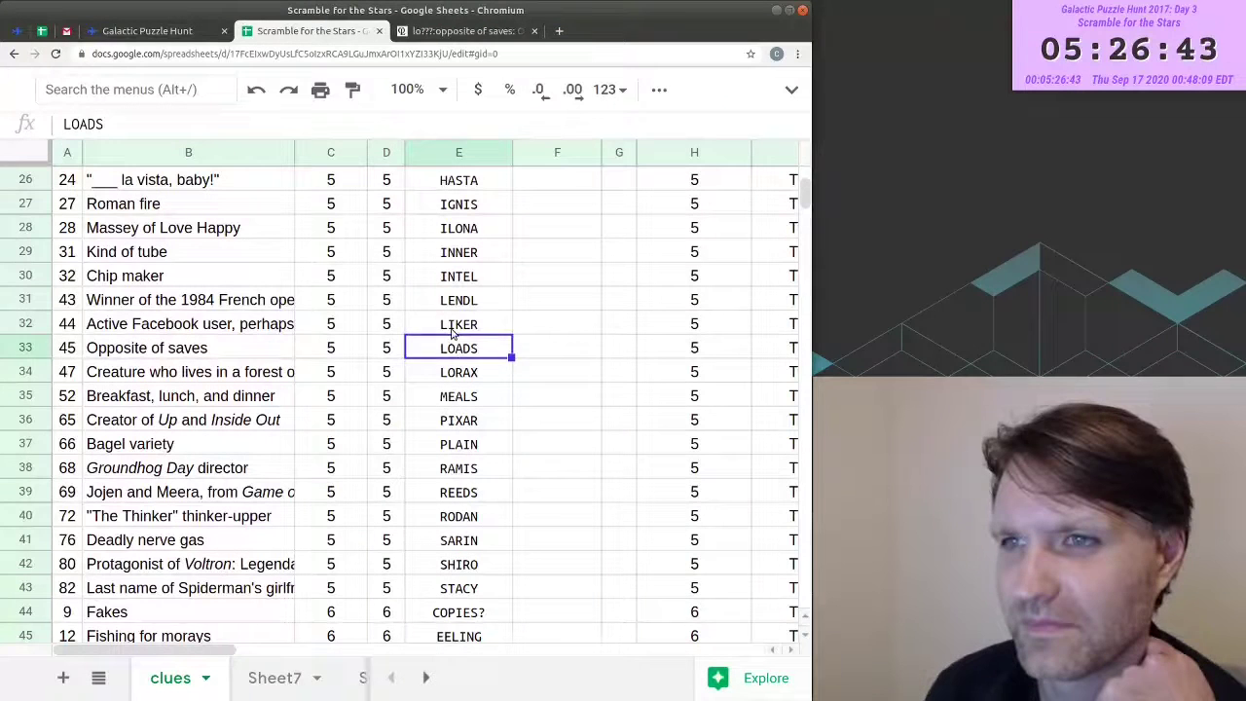
key(Up)
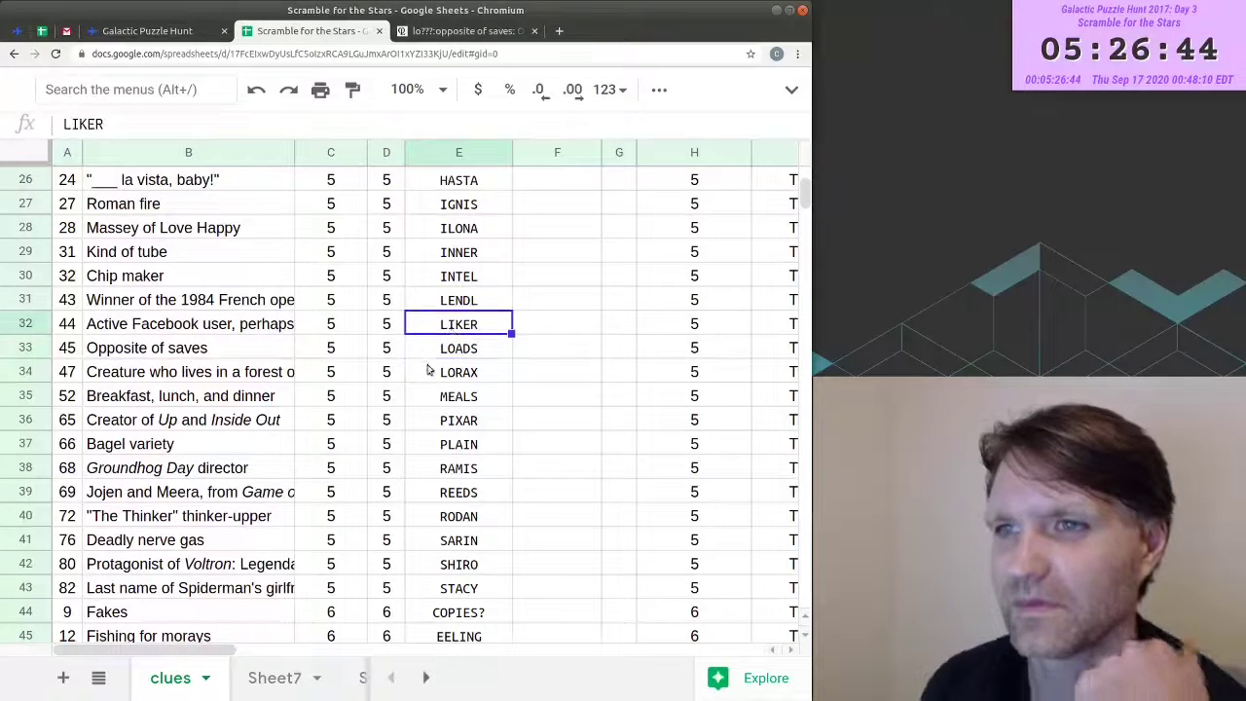
key(shift+Down)
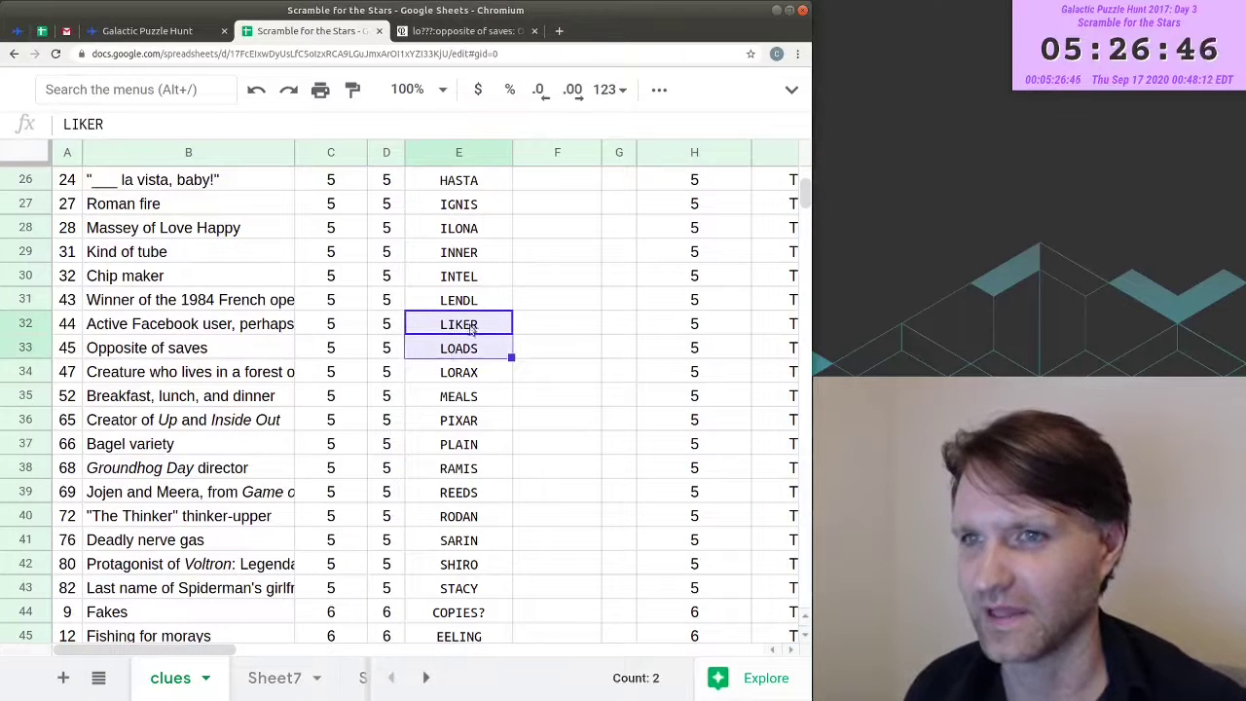
click(475, 356)
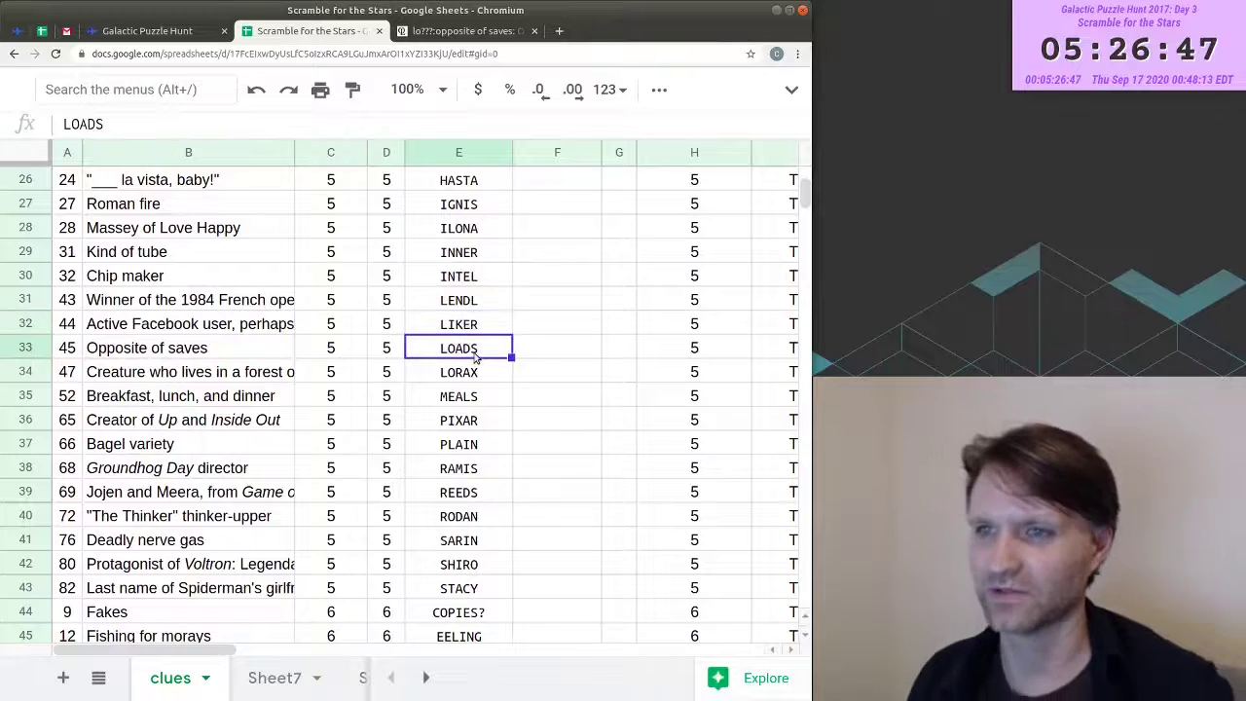
mouse_move(488, 334)
mouse_down()
mouse_move(494, 347)
mouse_move(480, 334)
mouse_up()
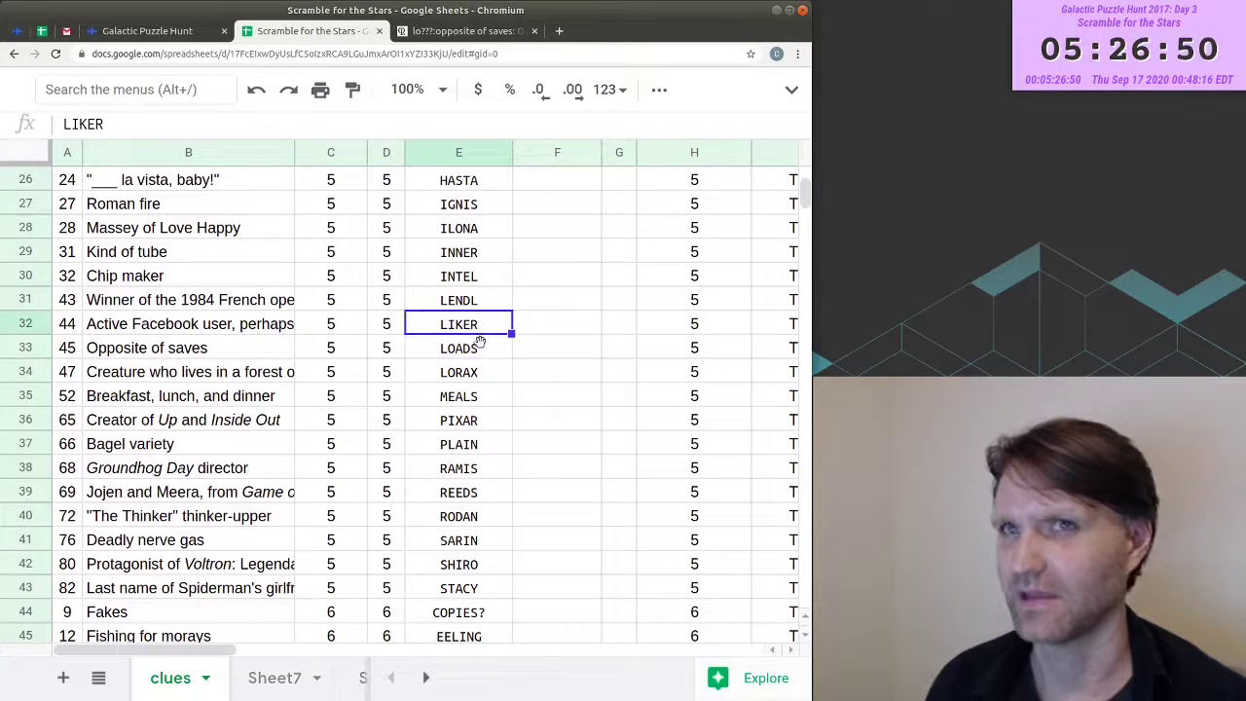
- Search the clues sheet for the letter k
click(360, 276)
key(ctrl+f)
text(k)
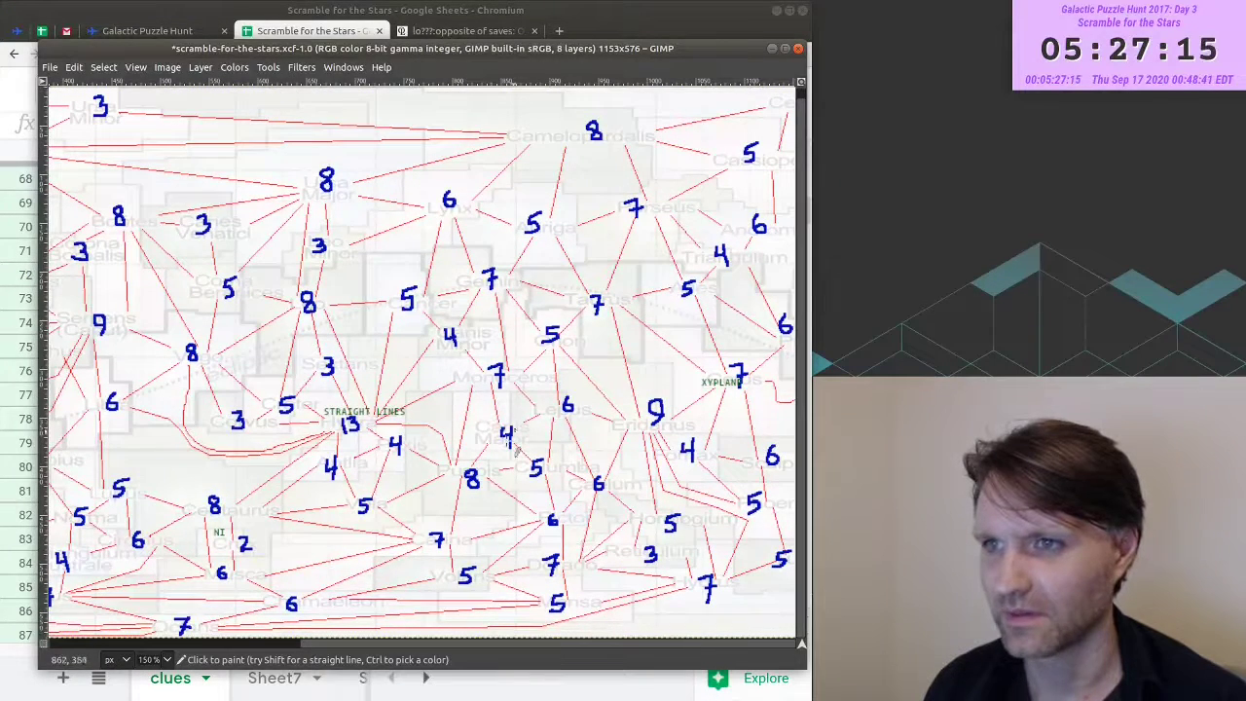
- In GIMP, paint a purple K over Canis Major on the constellation map
scroll(501, 436, up, 2)
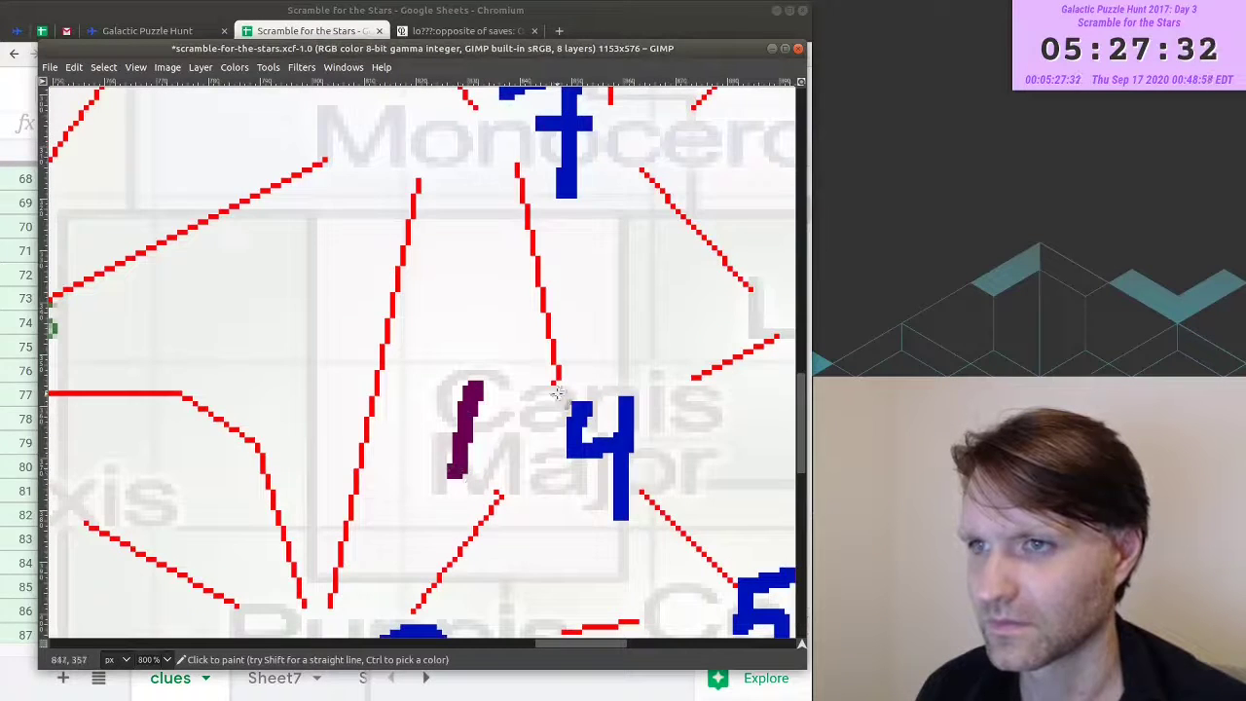
mouse_move(526, 389)
mouse_down()
mouse_move(508, 416)
mouse_move(471, 431)
mouse_move(531, 477)
mouse_up()
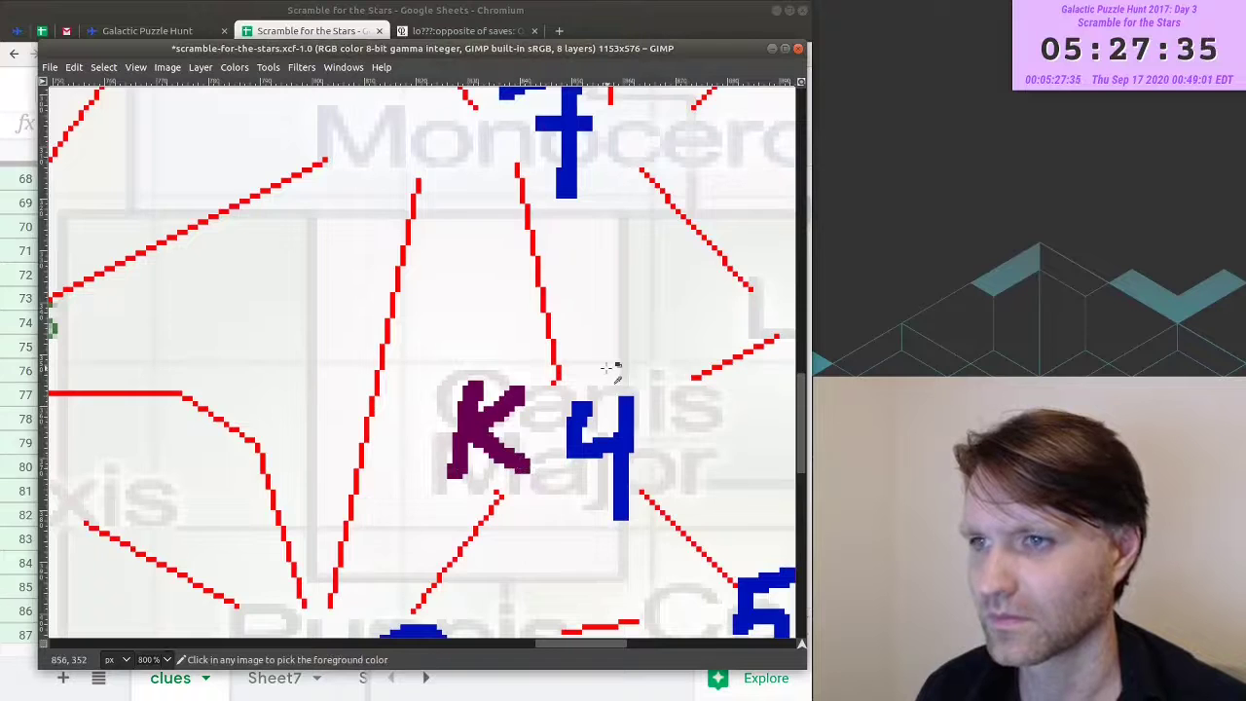
key(minus)
key(minus)
key(minus)
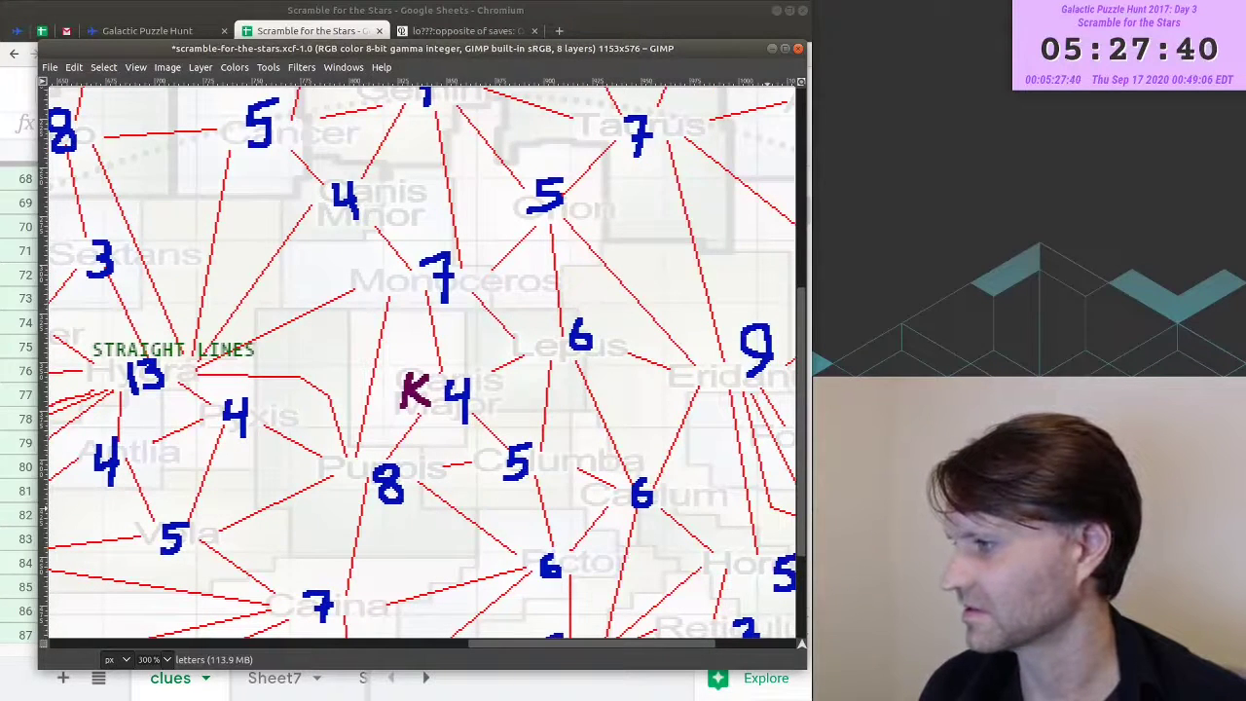
- Label the neighbours of Canis Major: LIKER on Columba, NIKITA on Lepus, STARKER on Monoceros and KALINGAN on Puppis
text(LIKER)
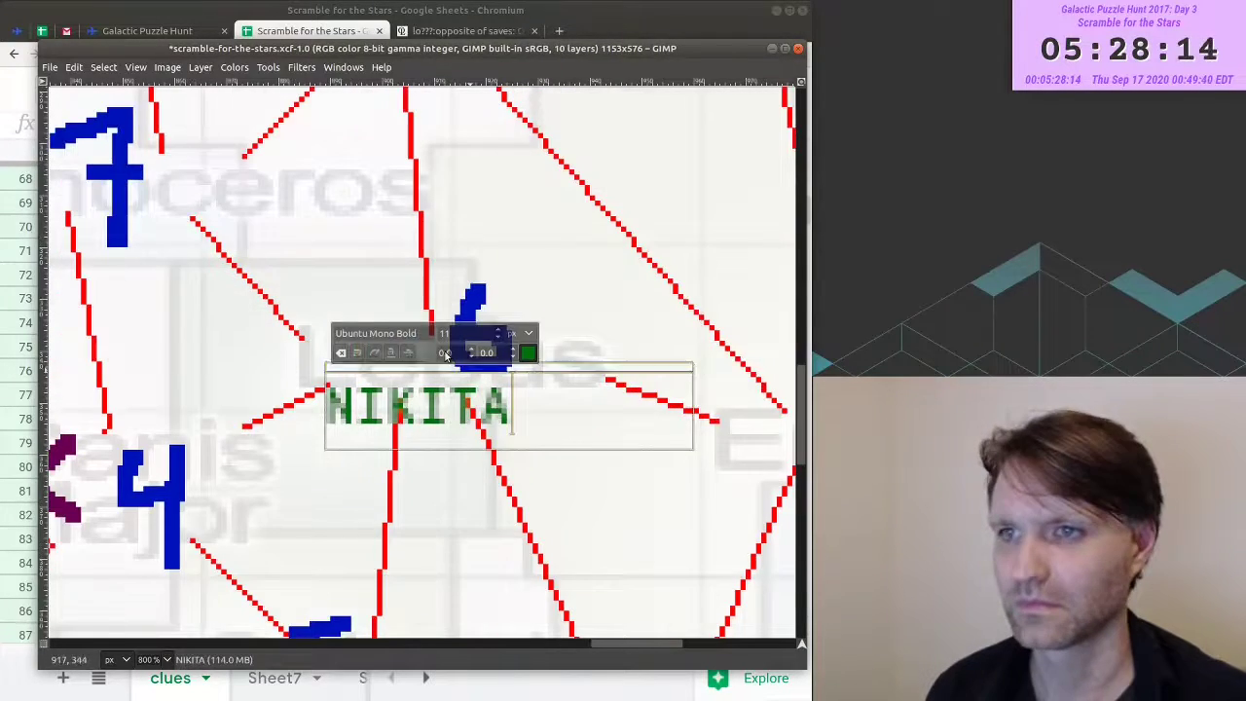
drag(321, 373, 370, 244)
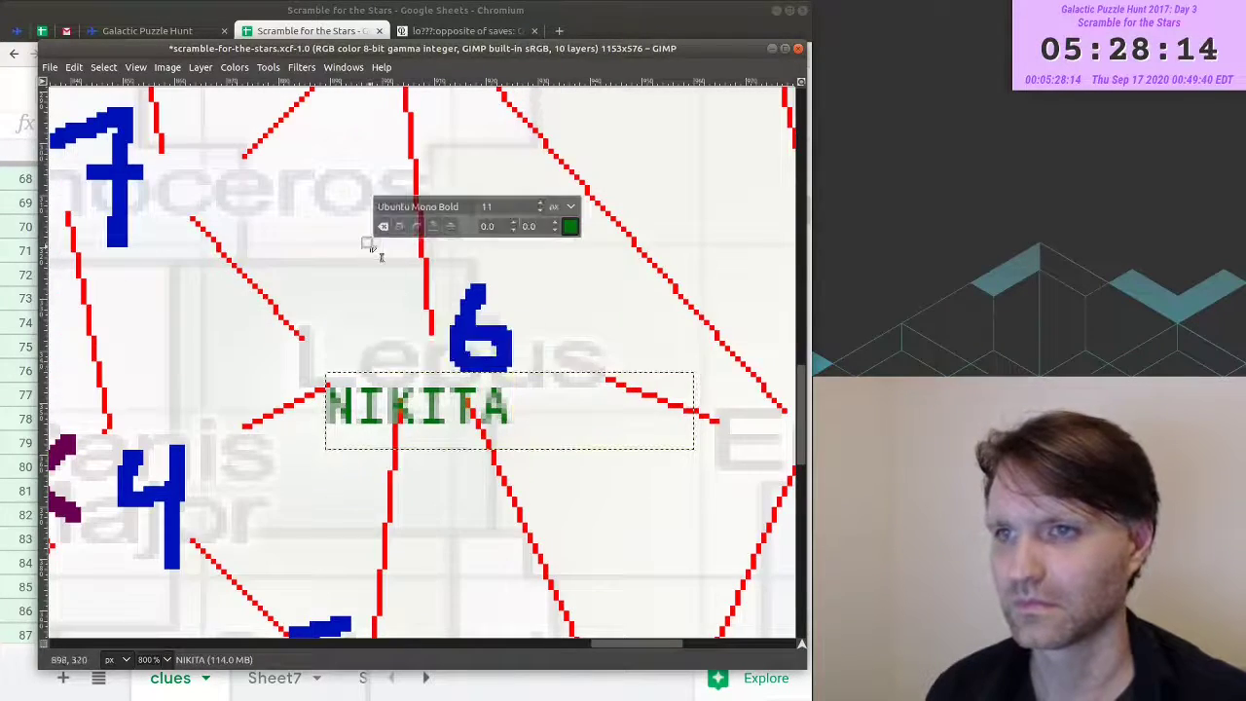
drag(198, 273, 584, 375)
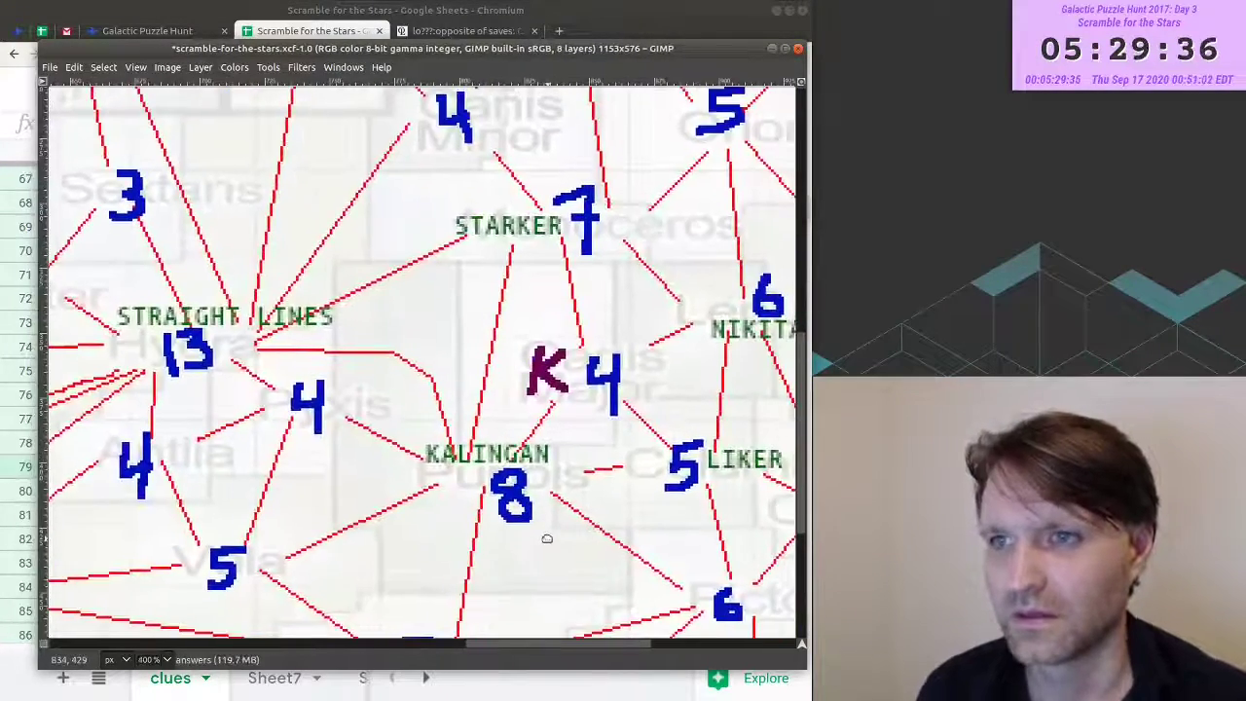
drag(518, 524, 564, 505)
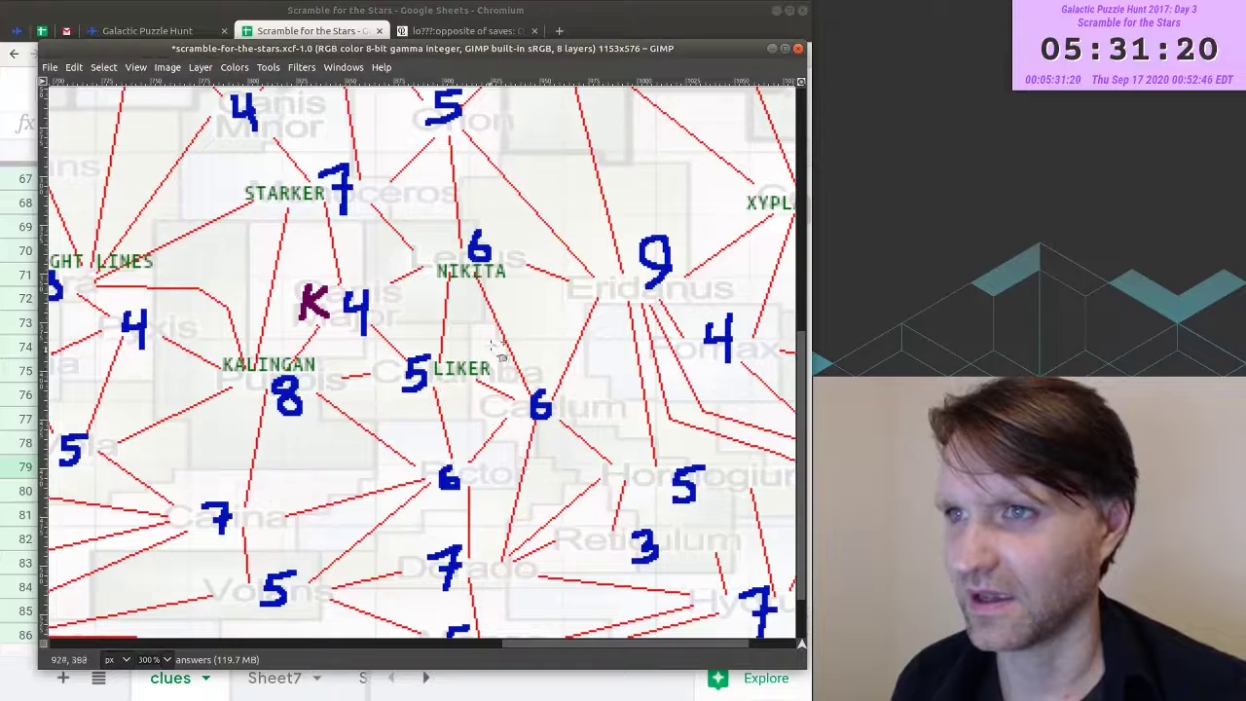
- Paint a purple I over Caelum on the constellation map
scroll(374, 282, right, 1)
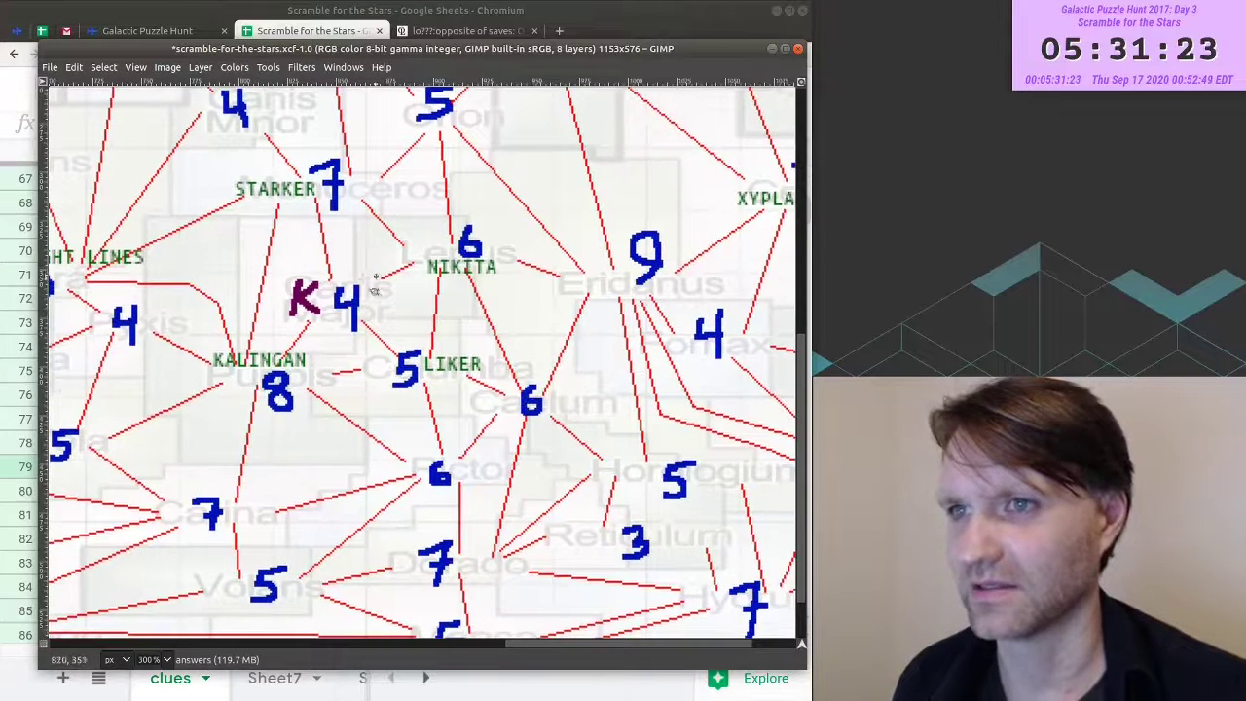
scroll(564, 402, up, 3)
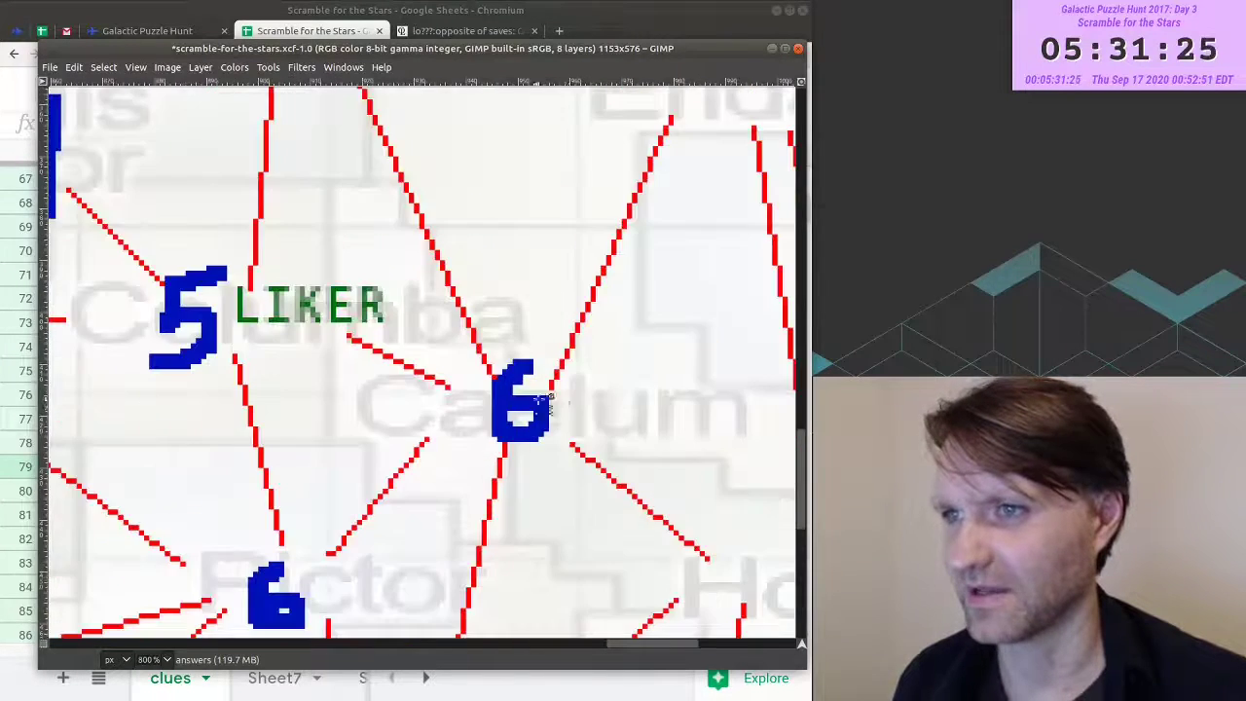
drag(444, 341, 508, 341)
mouse_move(476, 343)
mouse_down()
mouse_move(455, 408)
mouse_move(520, 413)
mouse_up()
scroll(521, 413, down, 2)
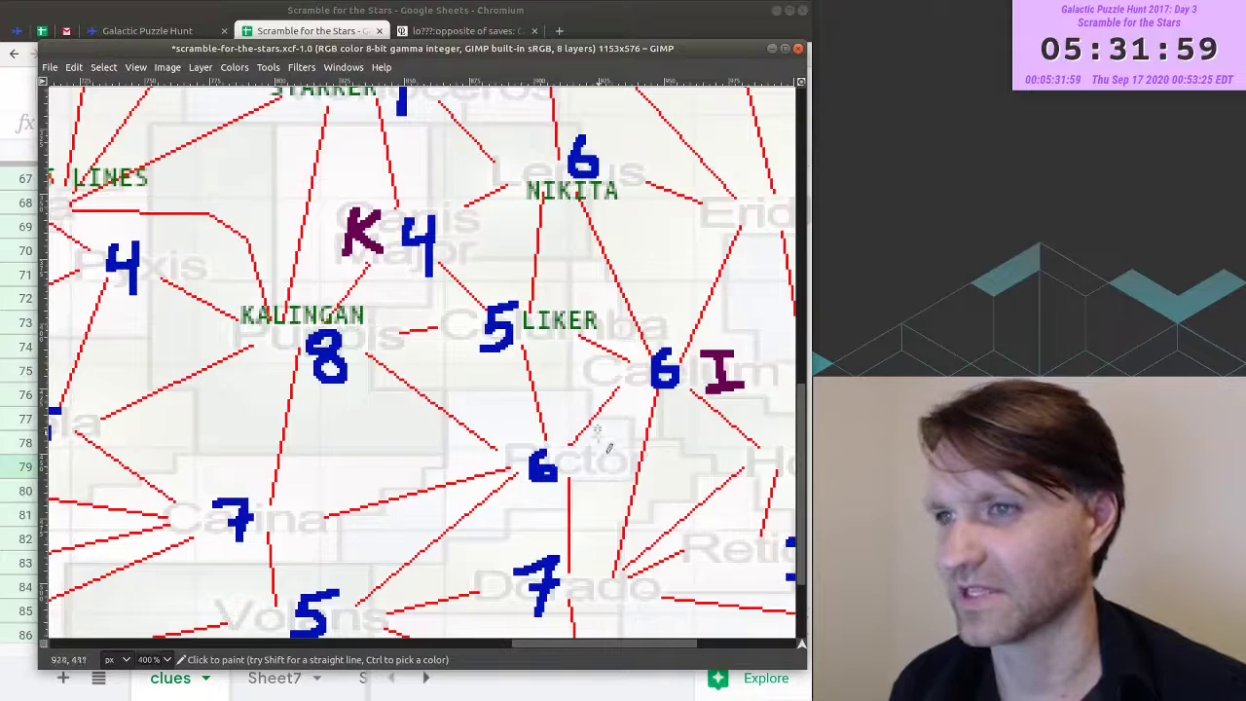
scroll(595, 440, up, 2)
scroll(506, 373, down, 3)
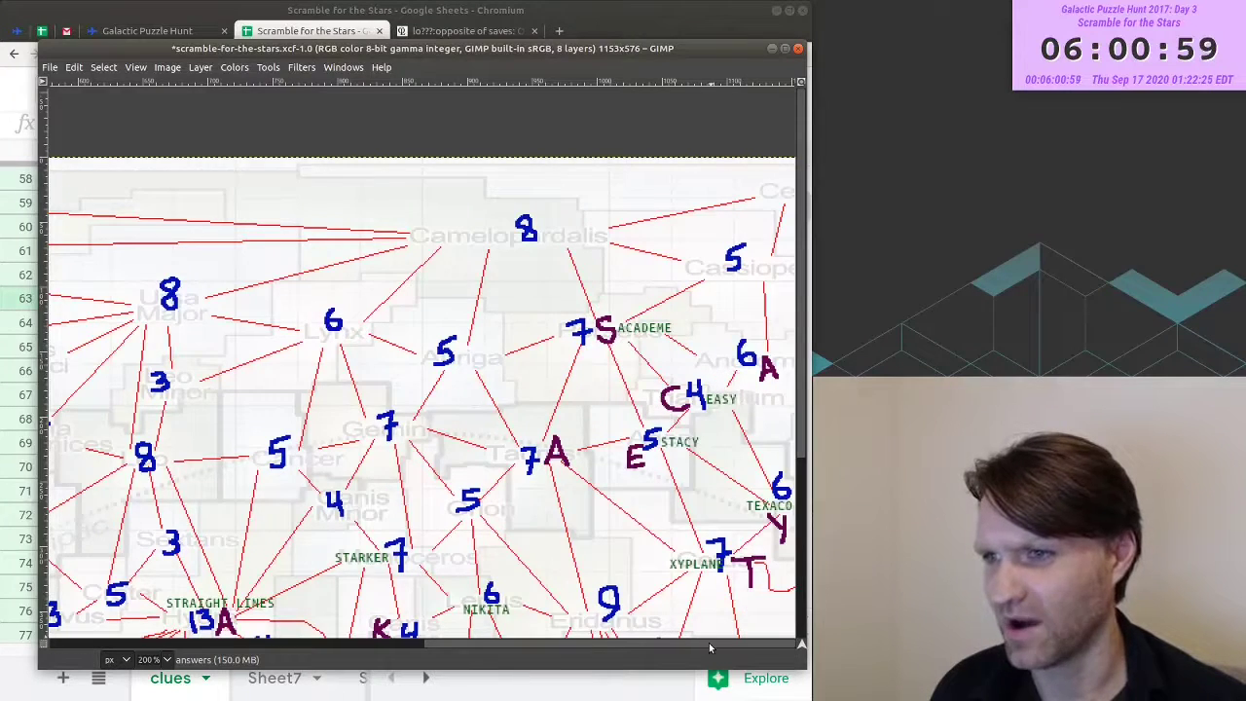
- Review the letters painted on the map, and look through the Nutrimatic matches for <coysAA> in Chromium
drag(709, 647, 116, 481)
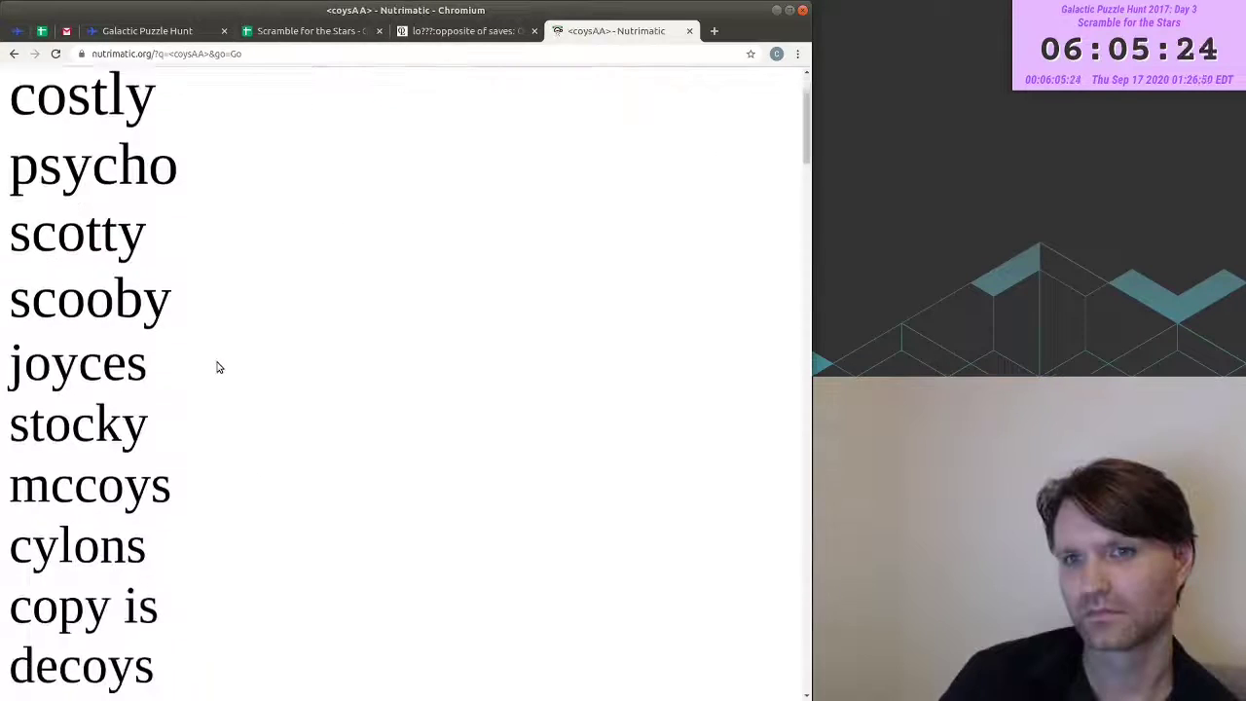
scroll(218, 367, down, 1)
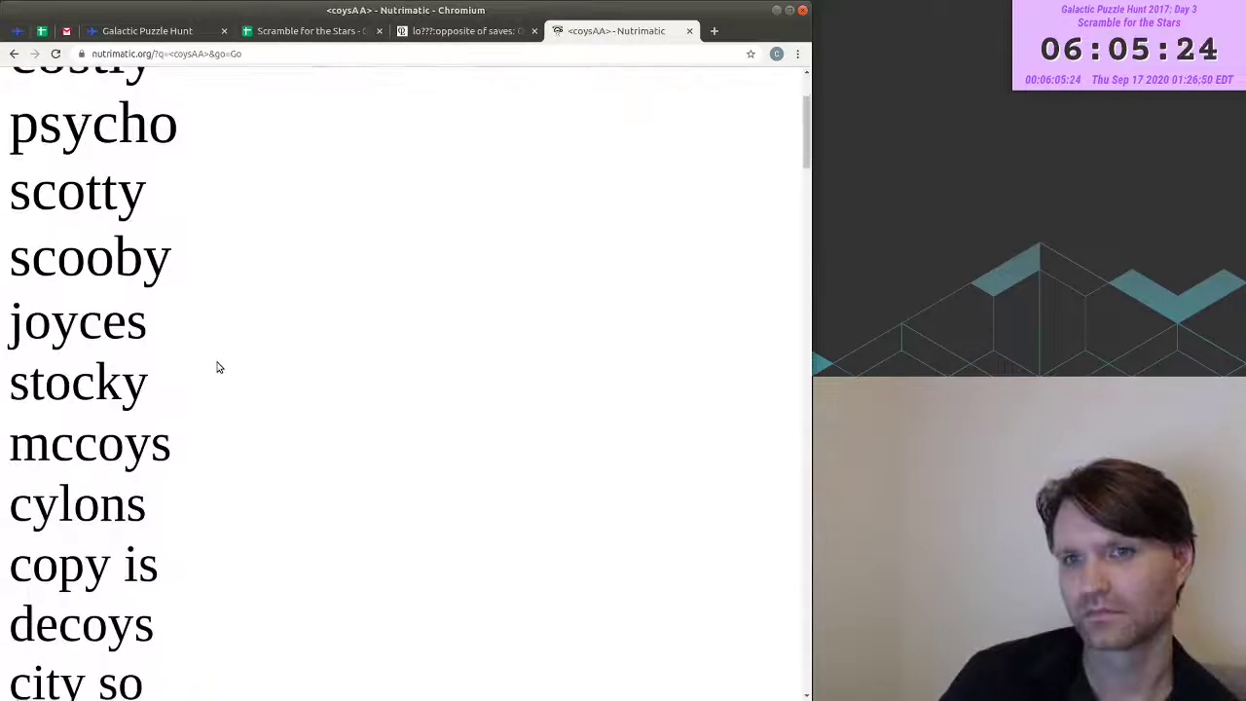
scroll(218, 367, down, 5)
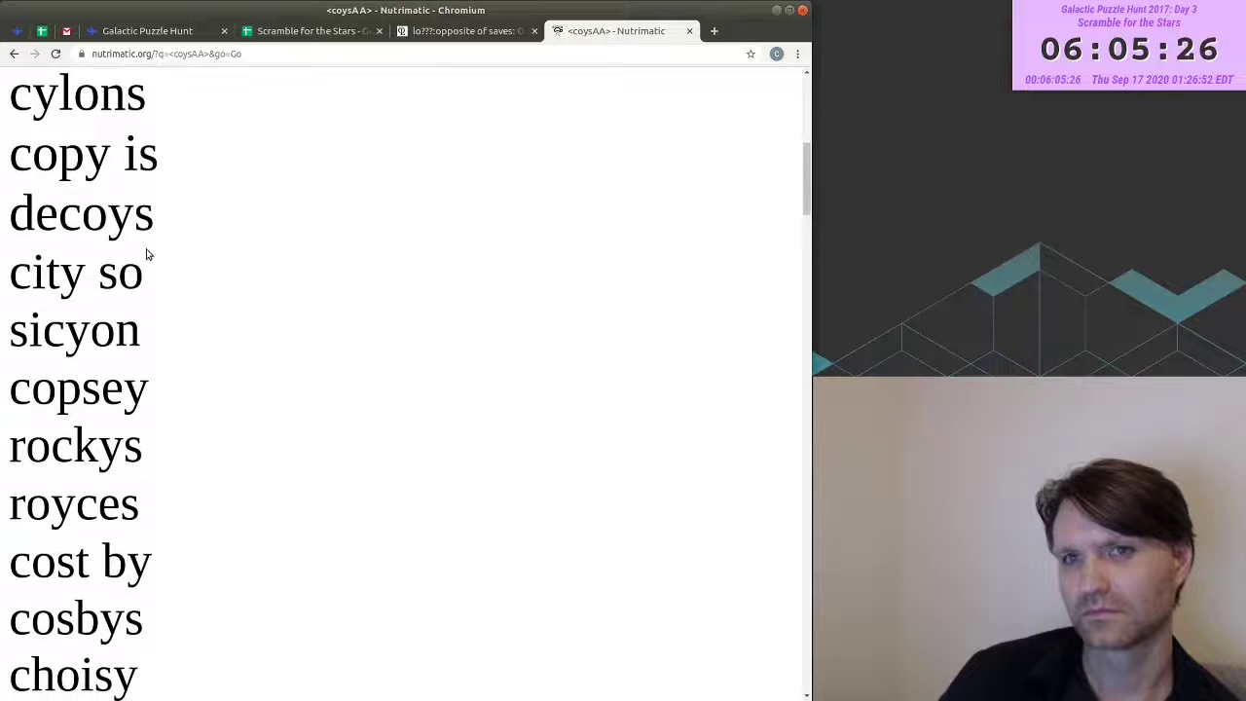
- Take the Nutrimatic match DECOYS and label Andromeda with it on the constellation map in GIMP
double_click(109, 230)
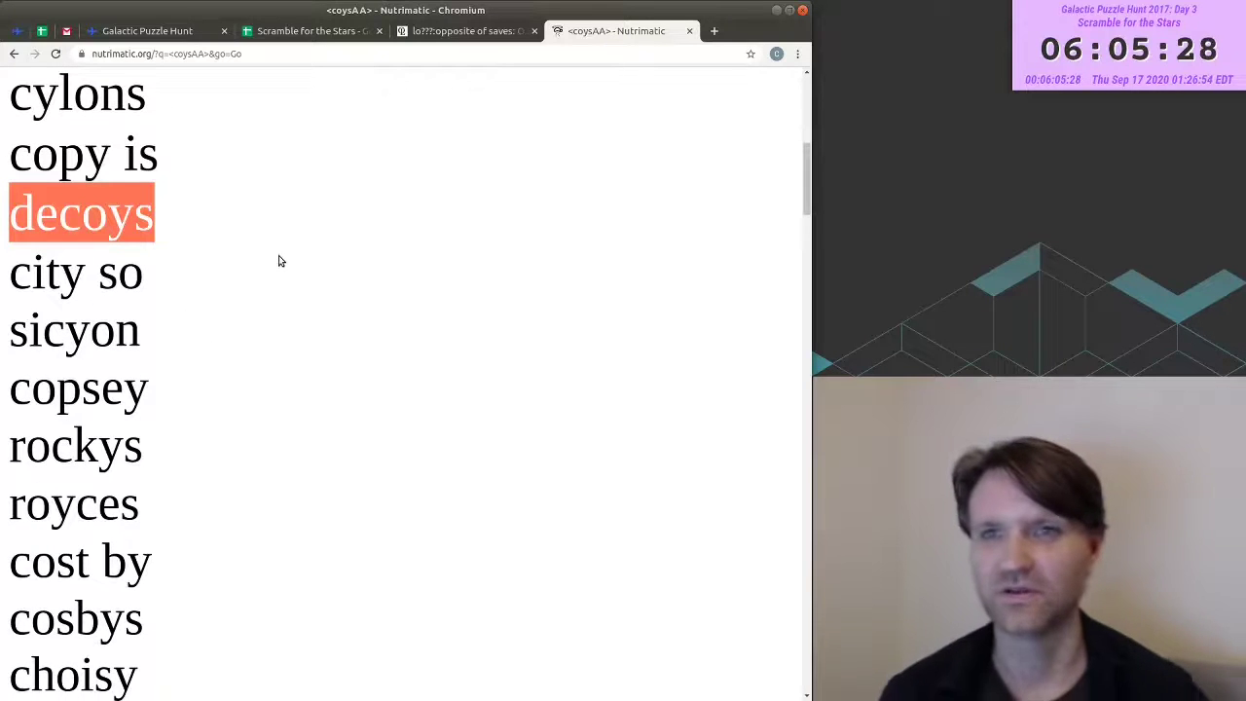
key(alt+Tab)
key(alt+Tab)
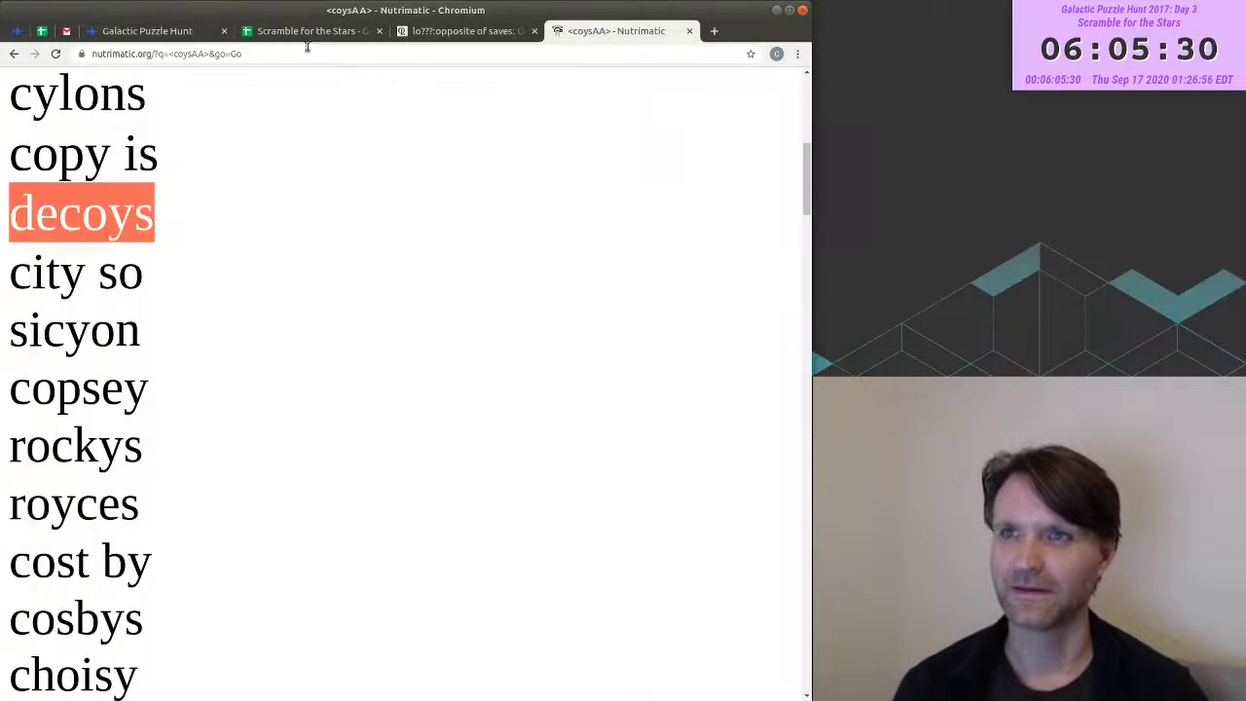
click(306, 30)
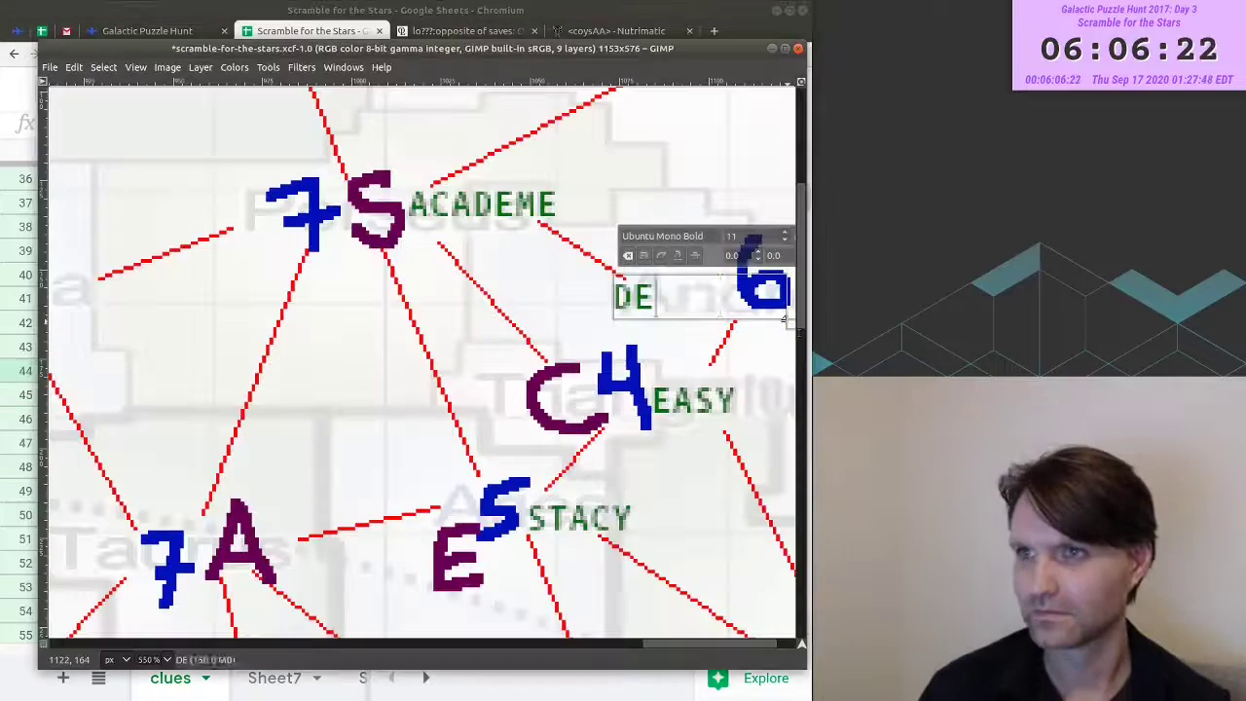
text(COYS)
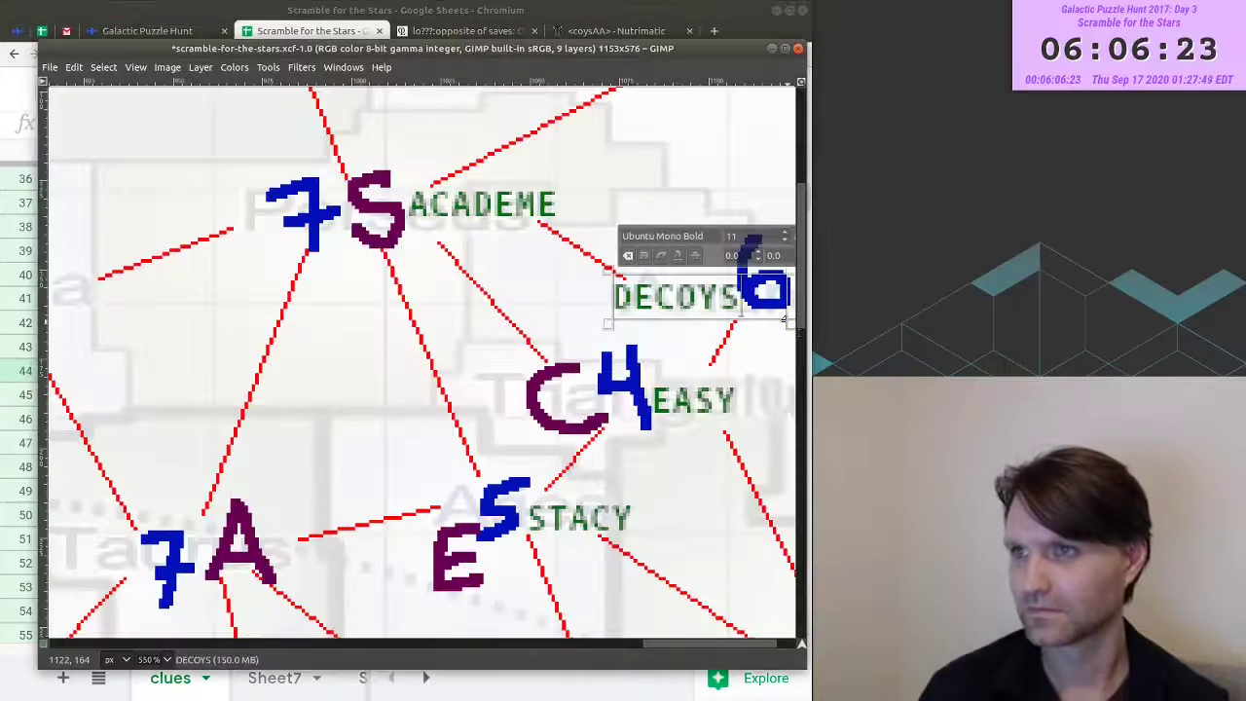
click(765, 350)
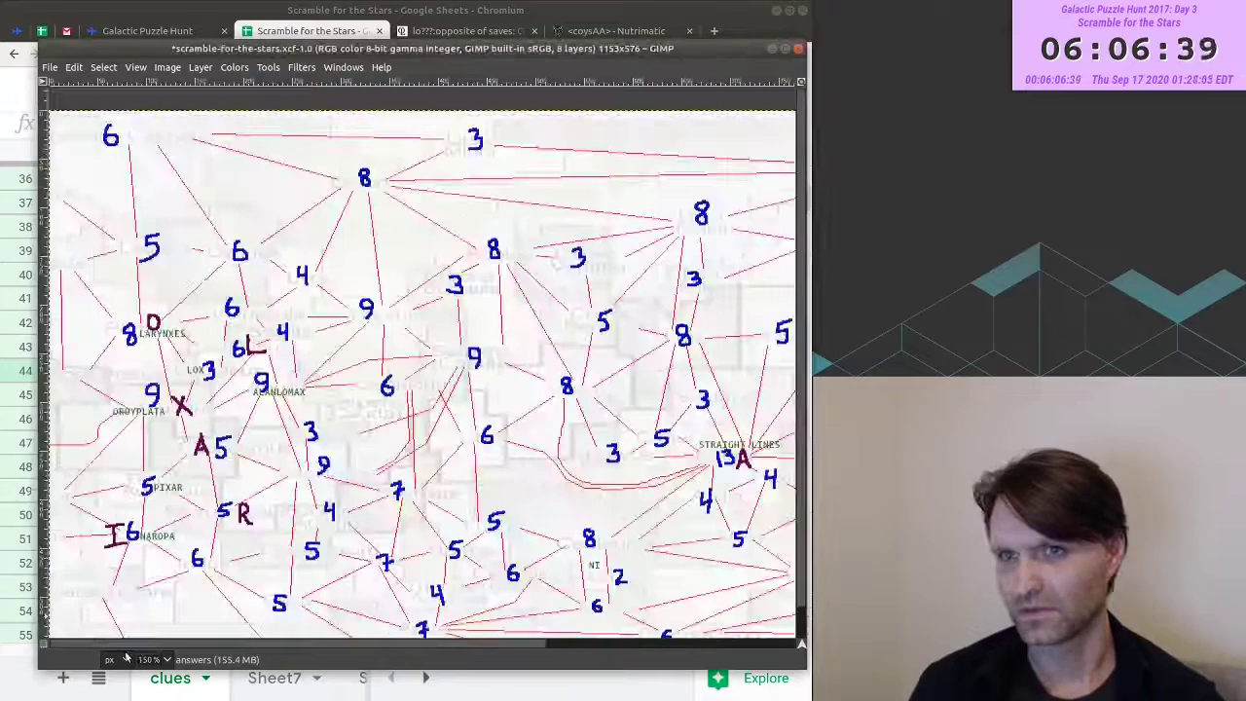
- Paint a purple D over Cassiopeia on the constellation map
scroll(725, 194, right, 5)
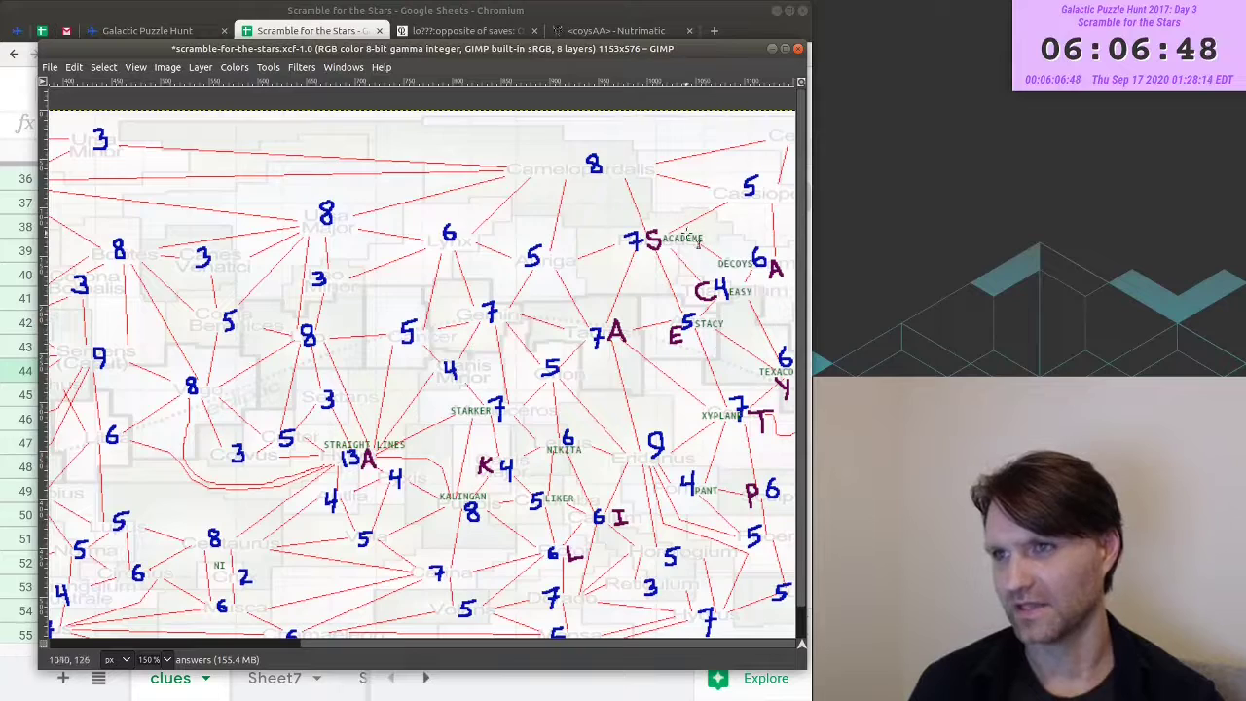
scroll(709, 242, up, 3)
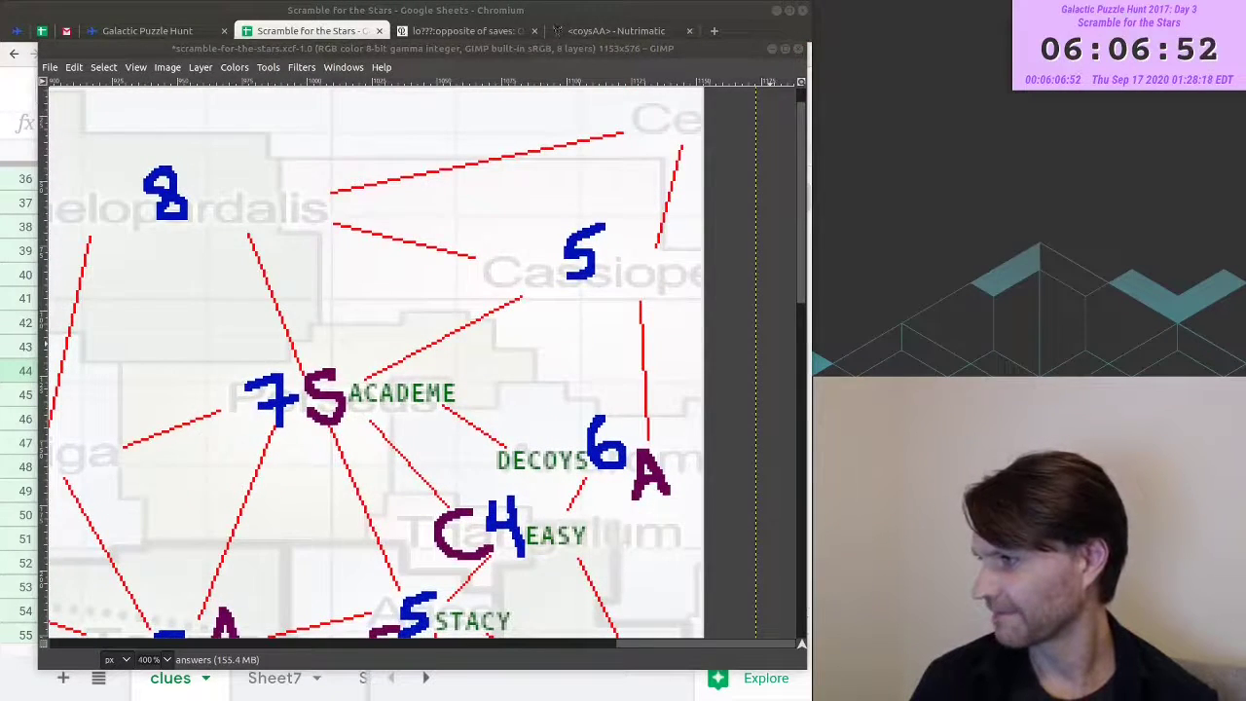
scroll(623, 255, up, 2)
drag(591, 244, 591, 333)
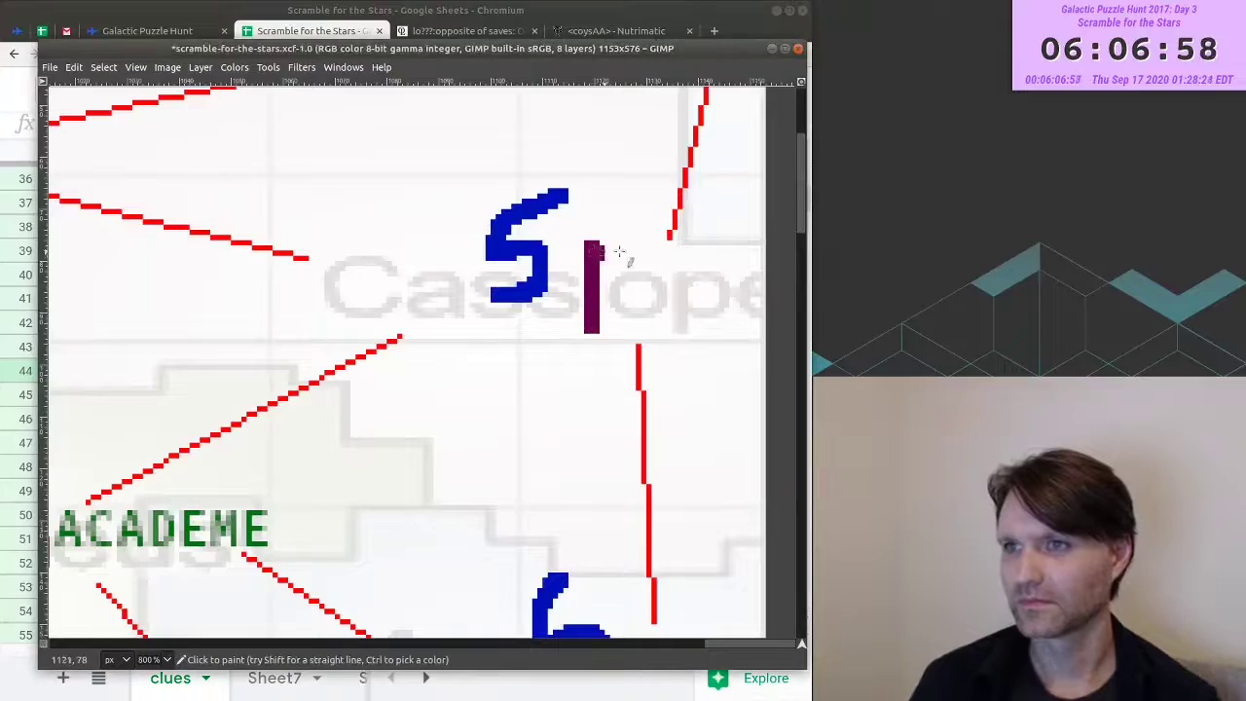
drag(619, 251, 599, 292)
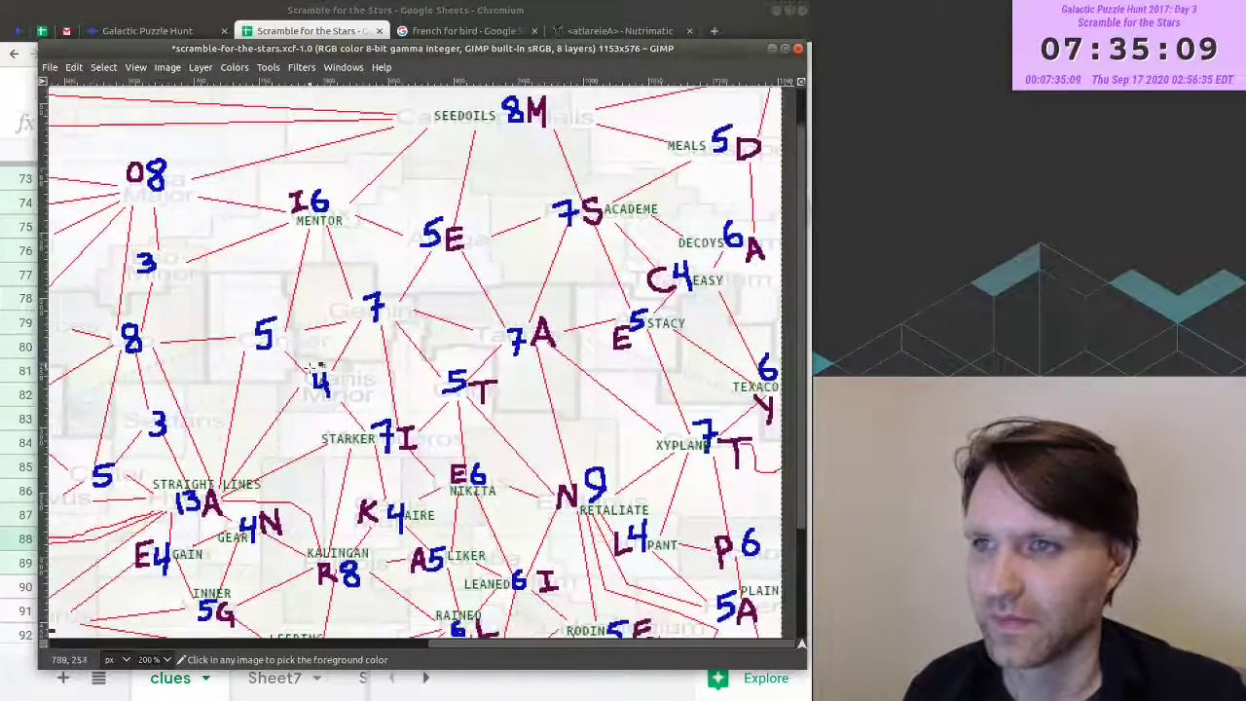
- Paint a purple R over Gemini on the constellation map
scroll(319, 366, down, 3)
scroll(309, 381, up, 1)
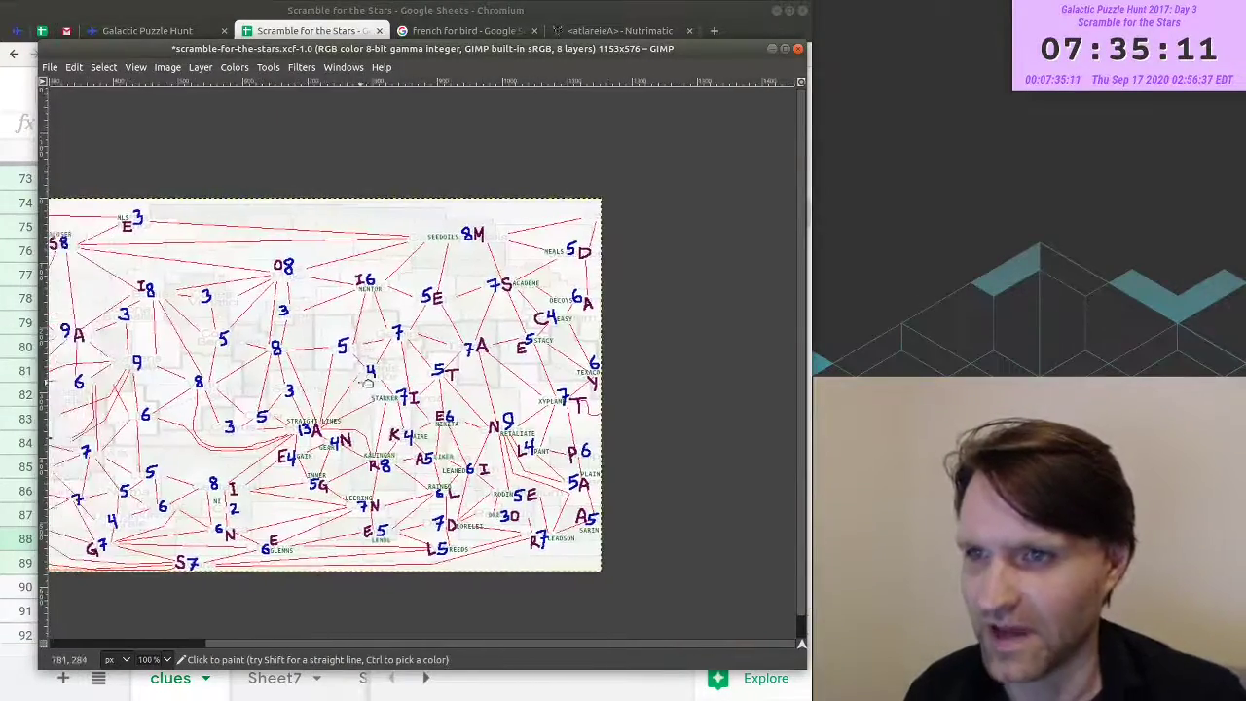
scroll(368, 382, up, 2)
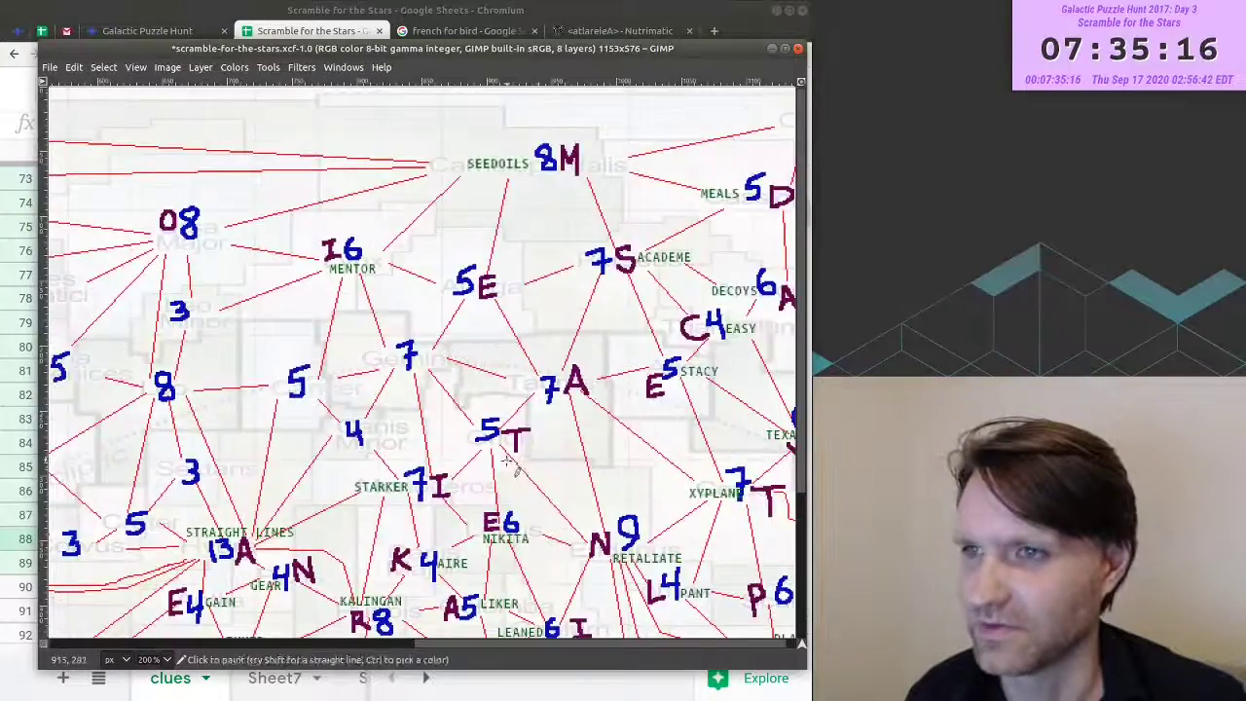
scroll(507, 462, up, 1)
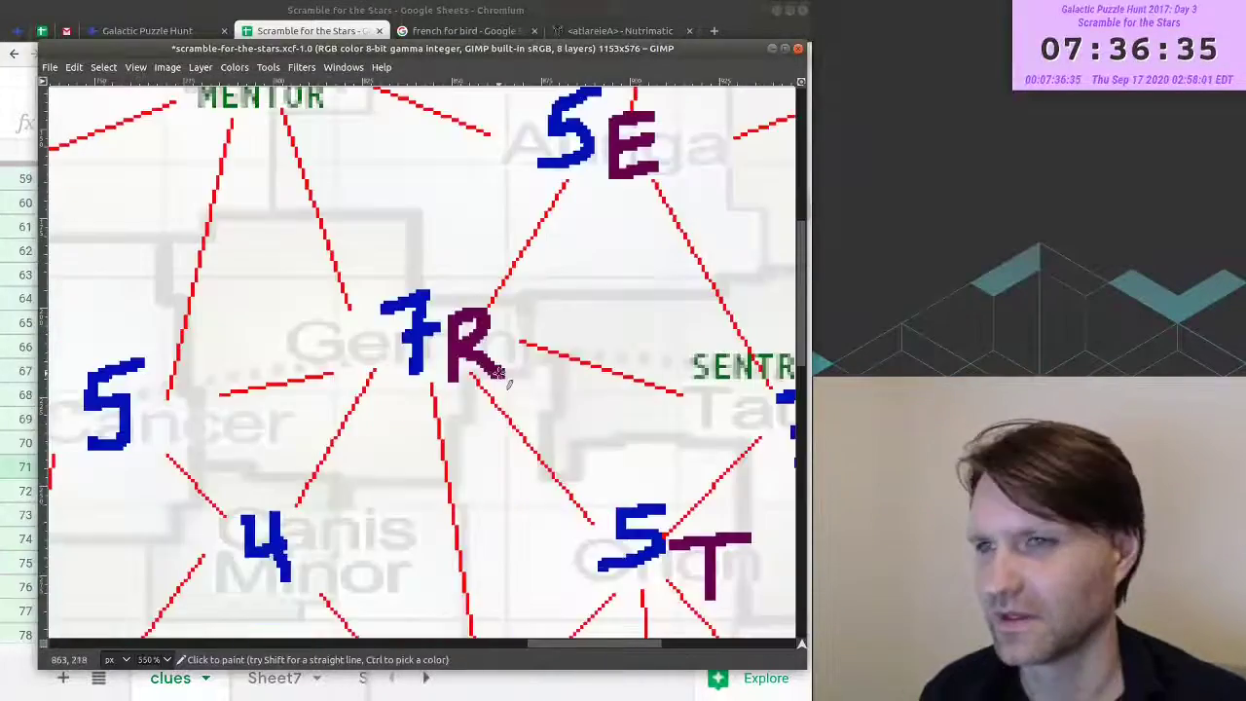
scroll(558, 336, down, 2)
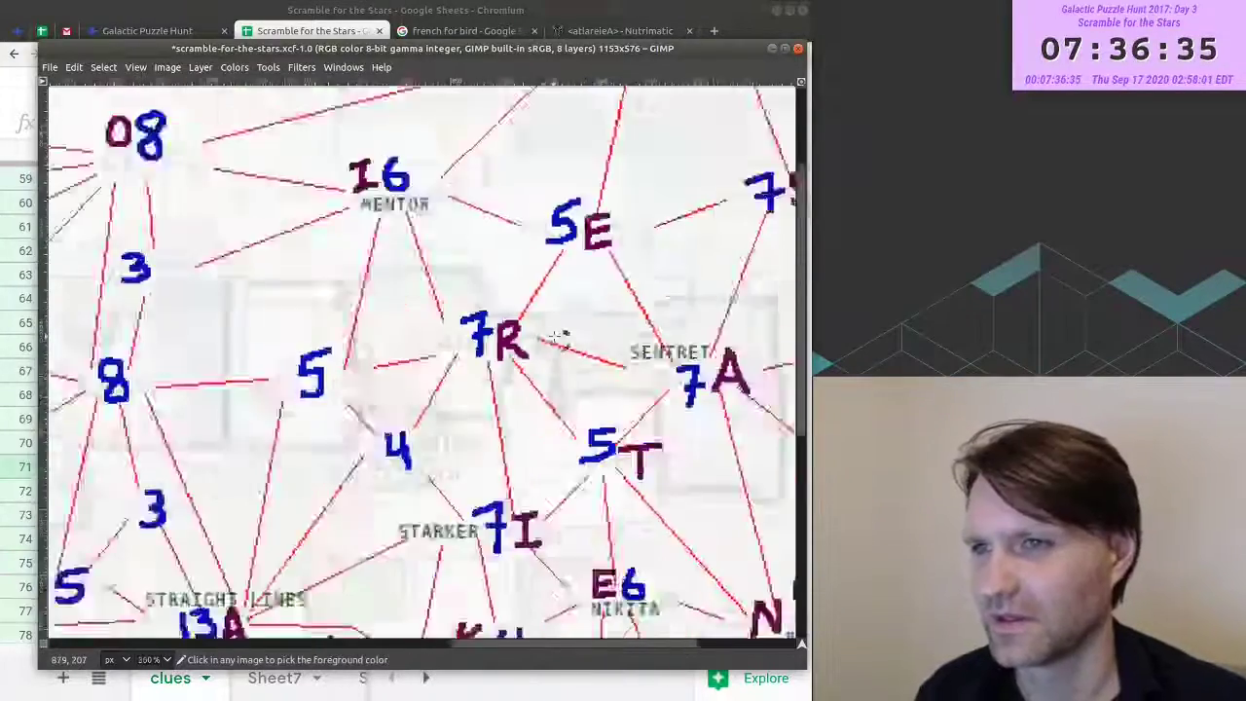
scroll(557, 335, down, 2)
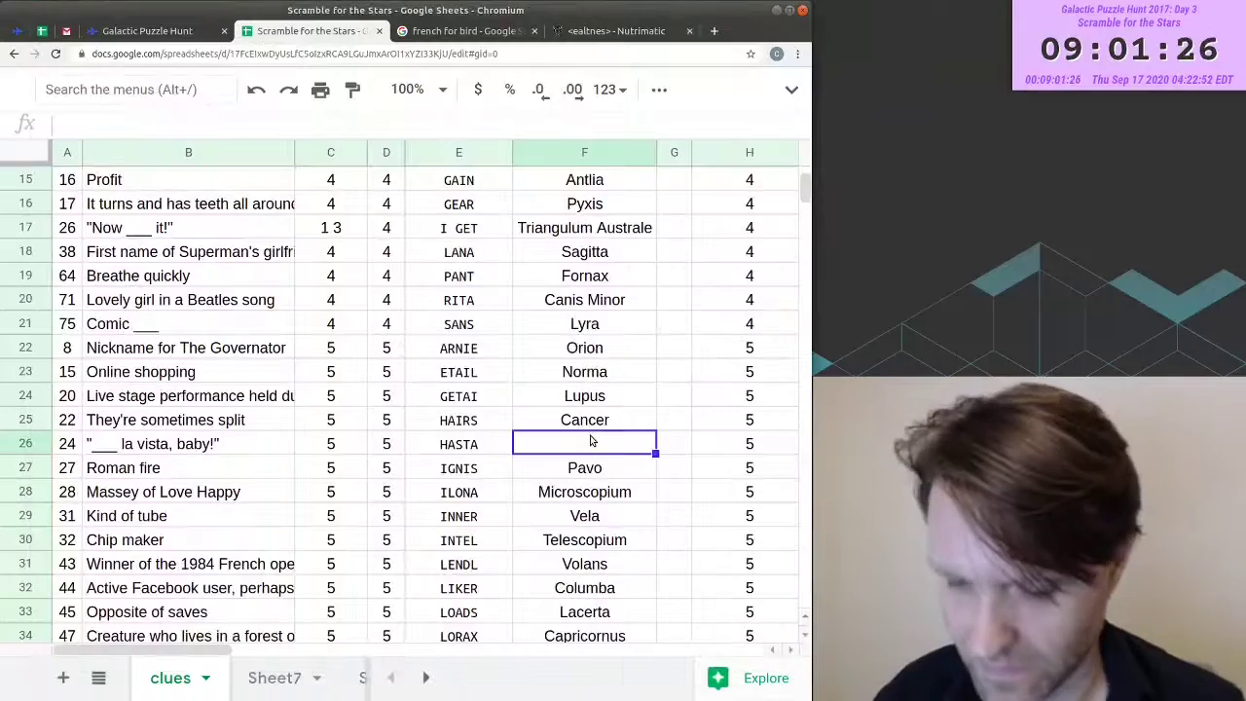
- In the clue sheet, enter Crater as the constellation for the answer HASTA
text(Crat)
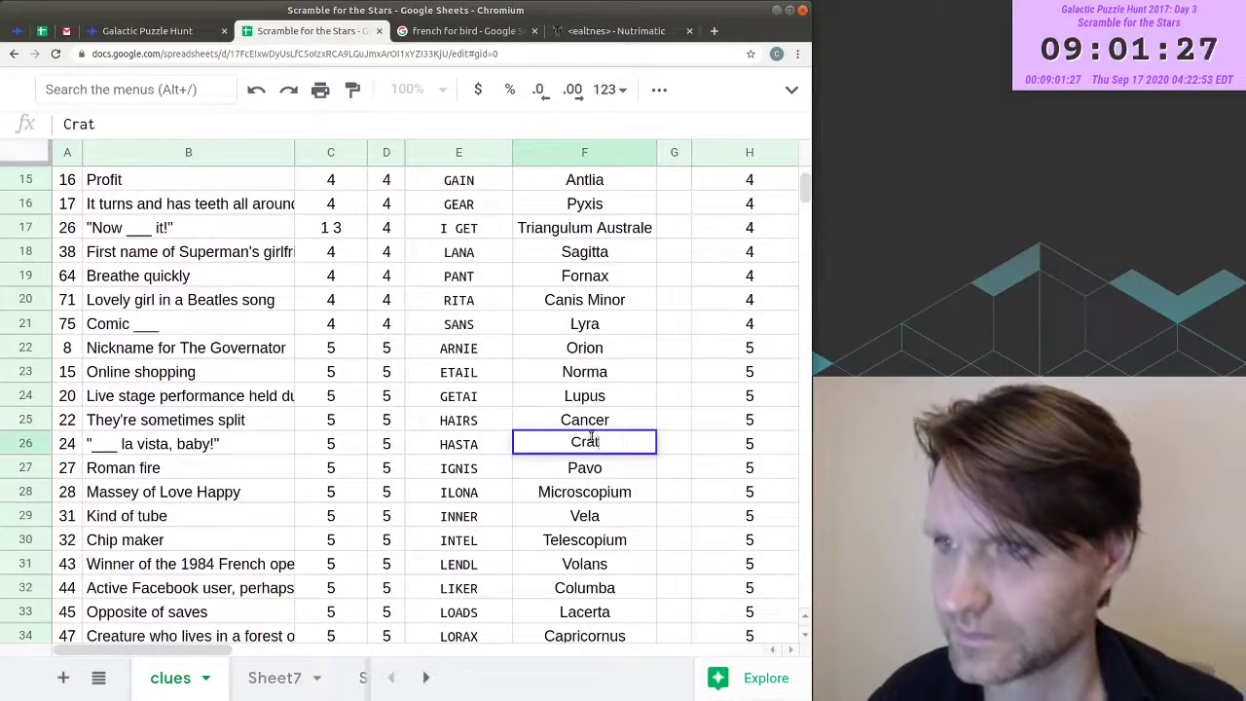
text(er)
key(Return)
scroll(590, 440, up, 2)
- Compare the GIMP map with the clue sheet to examine which constellation is left for the unanswered clue "Nice bird?"
key(alt+Tab)
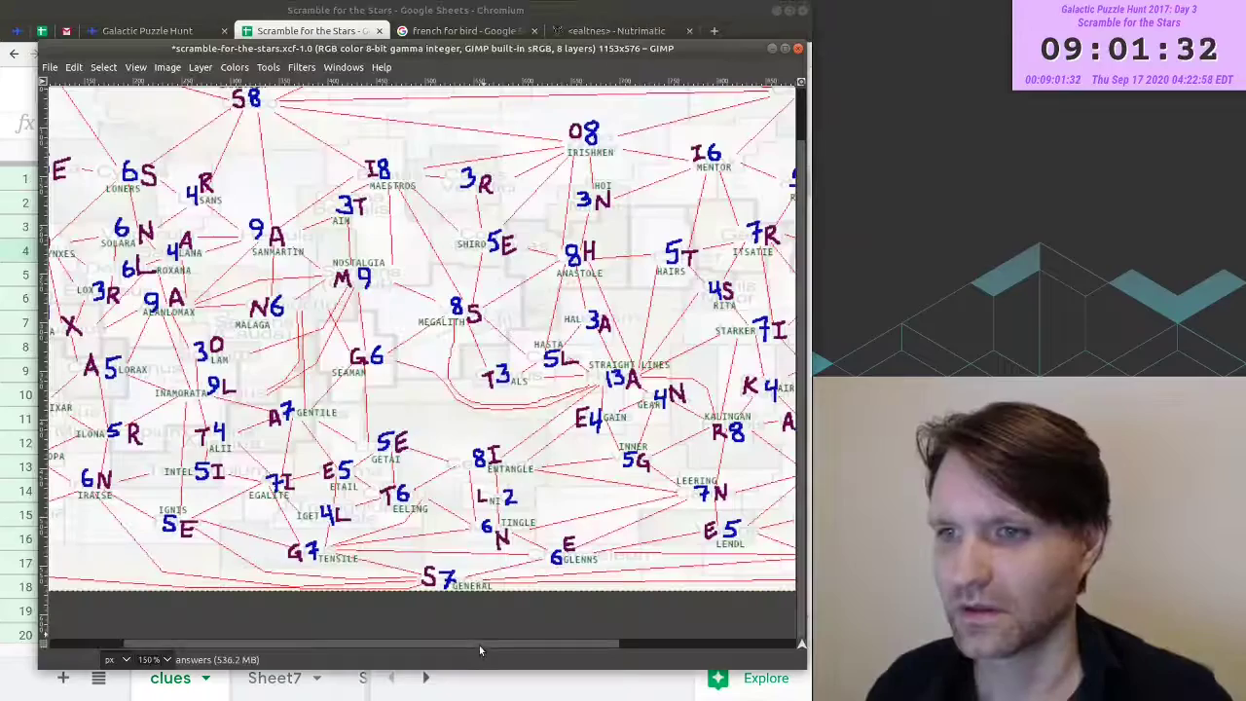
drag(479, 644, 782, 642)
drag(675, 643, 418, 643)
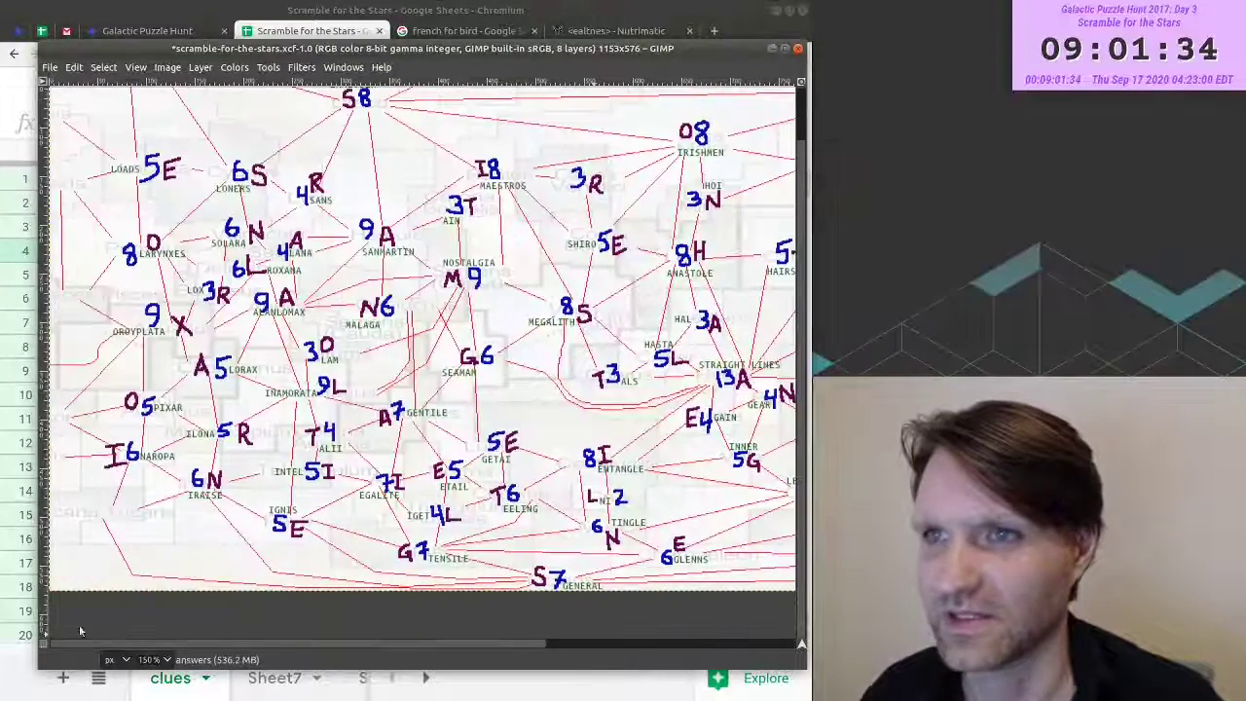
key(alt+Tab)
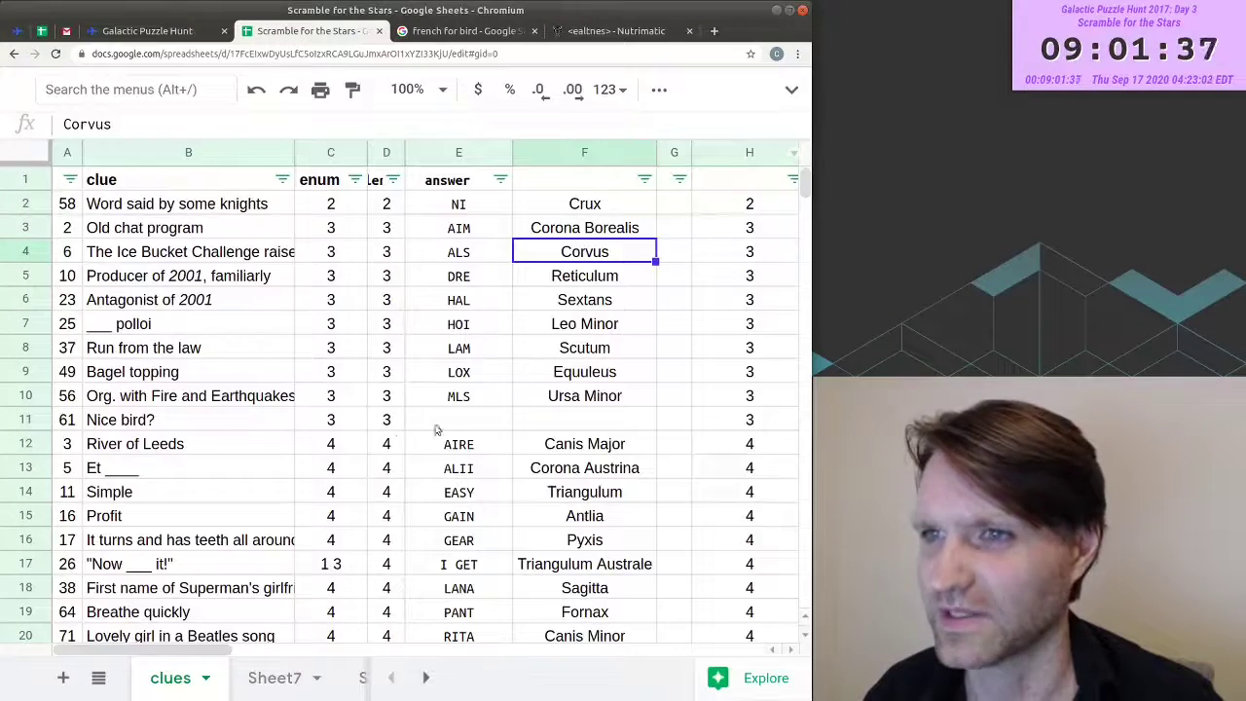
click(481, 419)
click(545, 203)
click(481, 207)
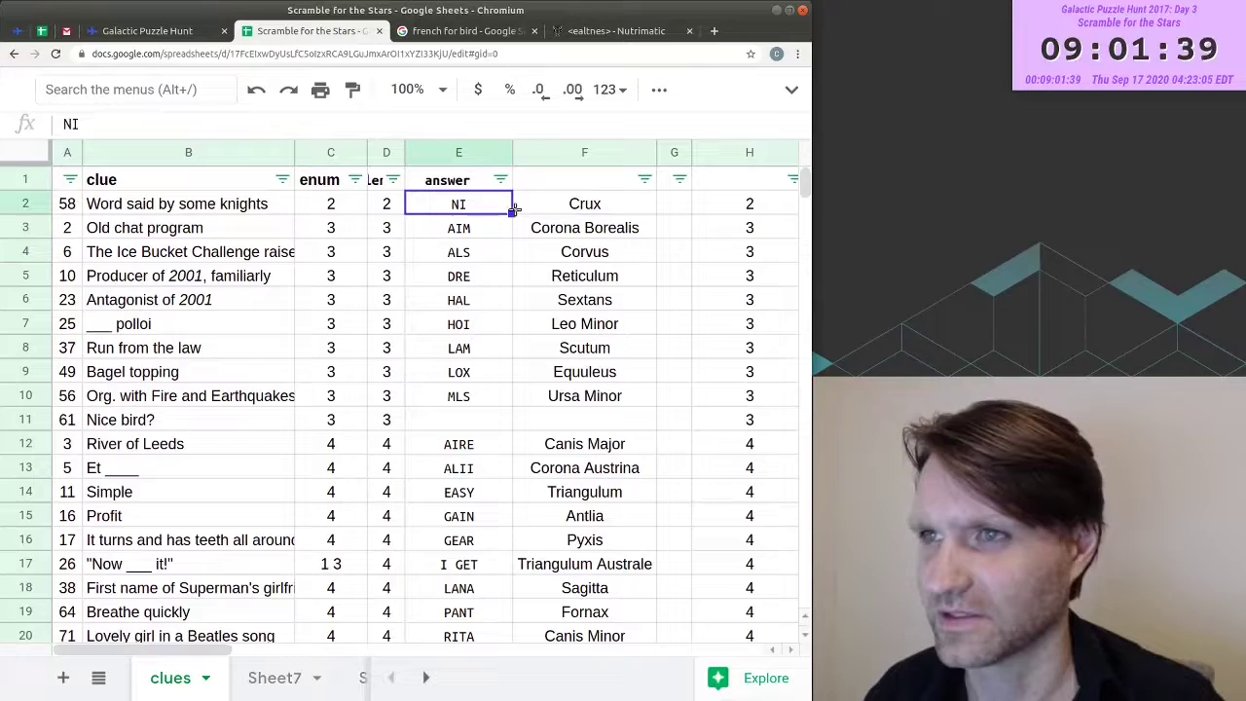
click(569, 212)
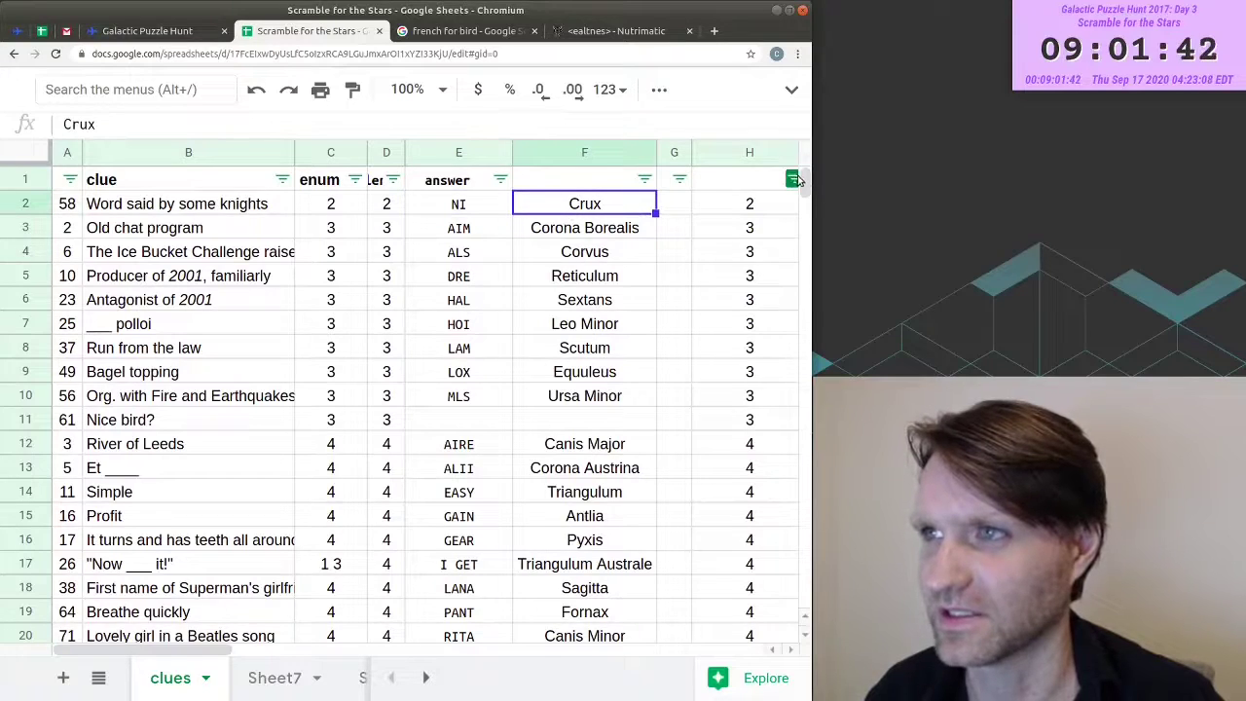
scroll(810, 191, down, 3)
key(alt+Tab)
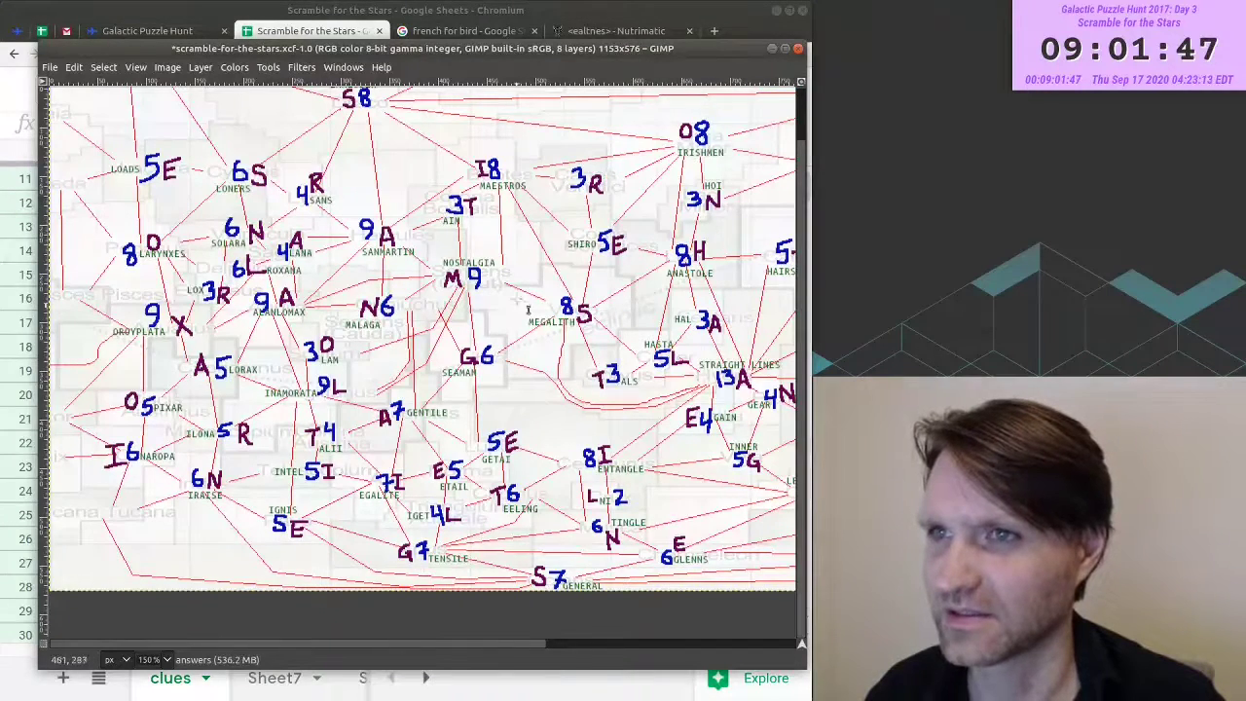
scroll(622, 222, up, 2)
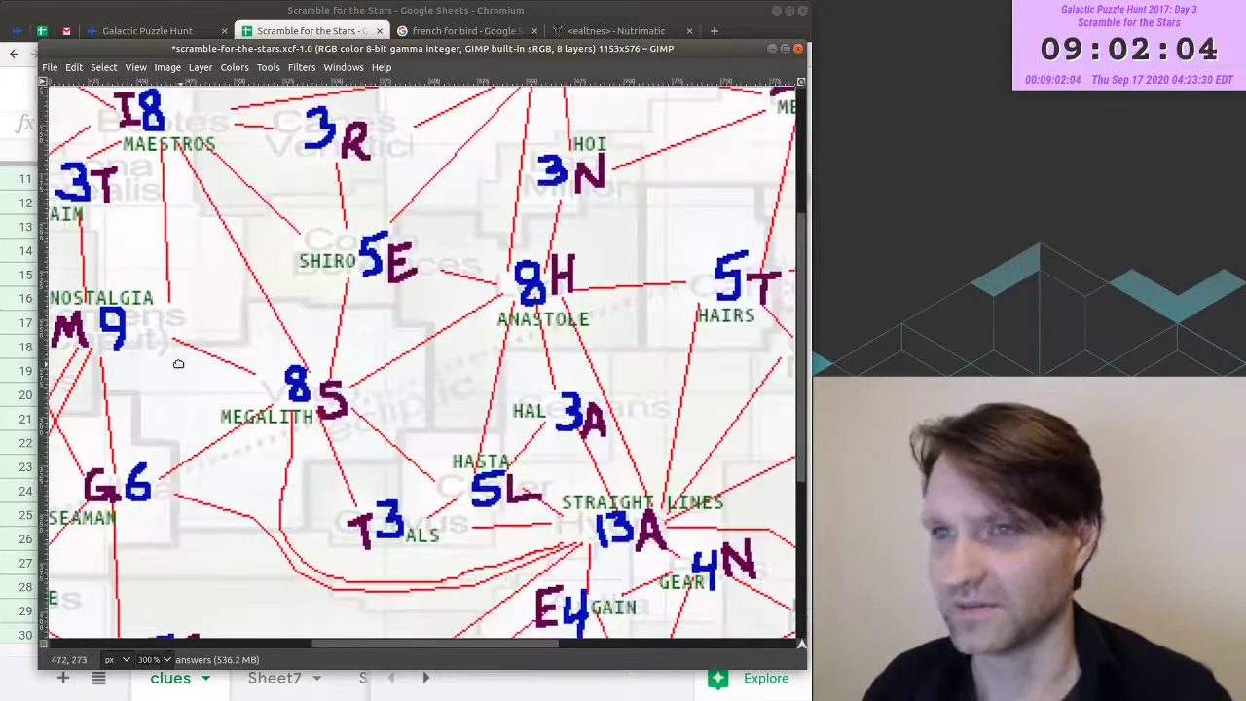
drag(172, 353, 266, 491)
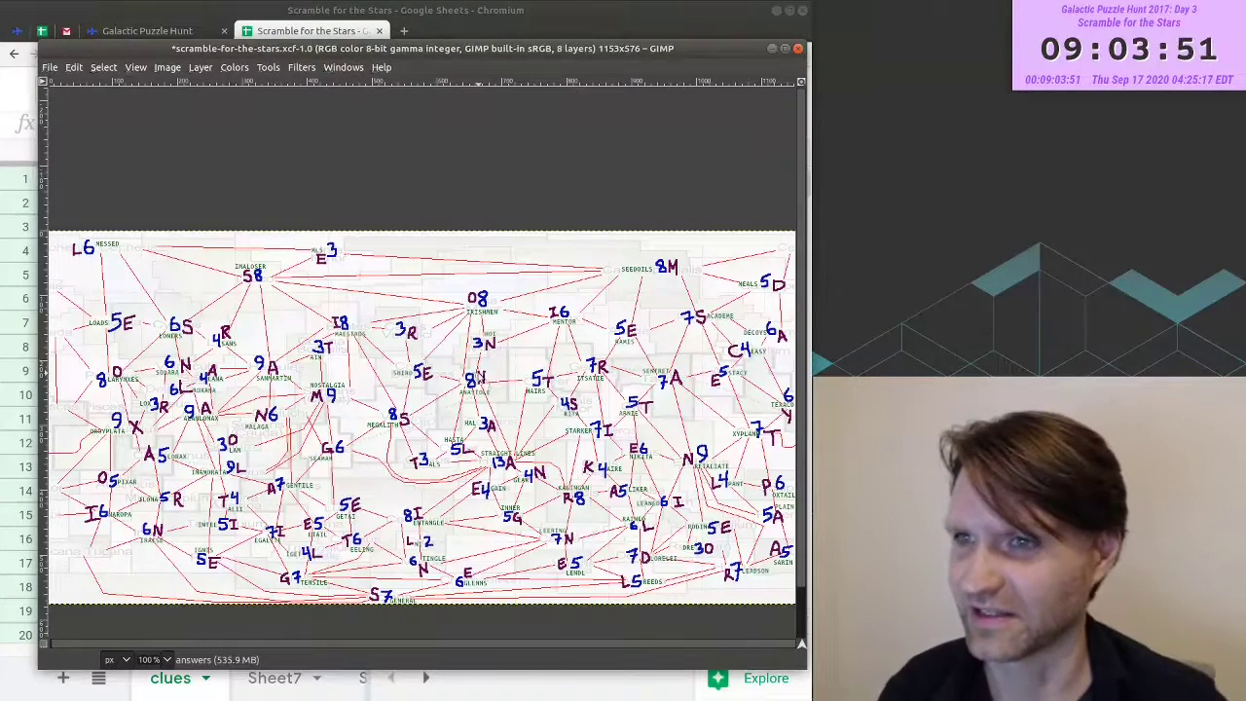
key(alt+Tab)
click(671, 206)
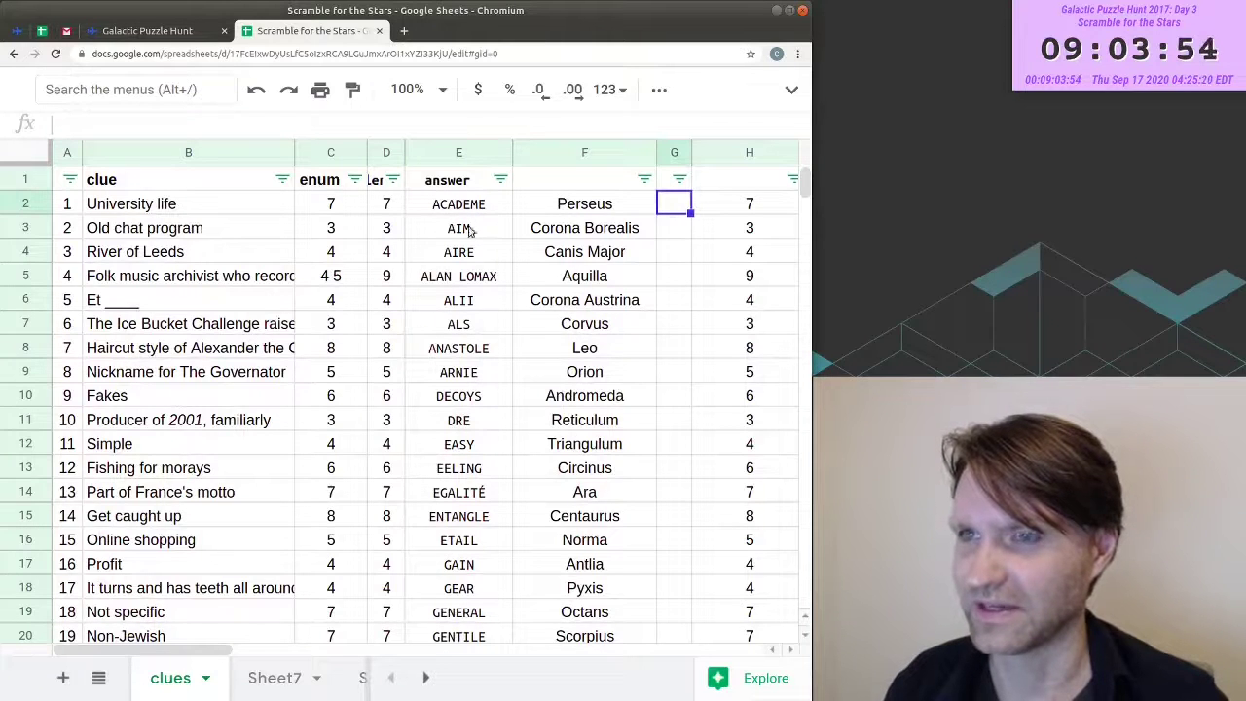
drag(673, 204, 656, 617)
key(alt+Tab)
key(alt+Tab)
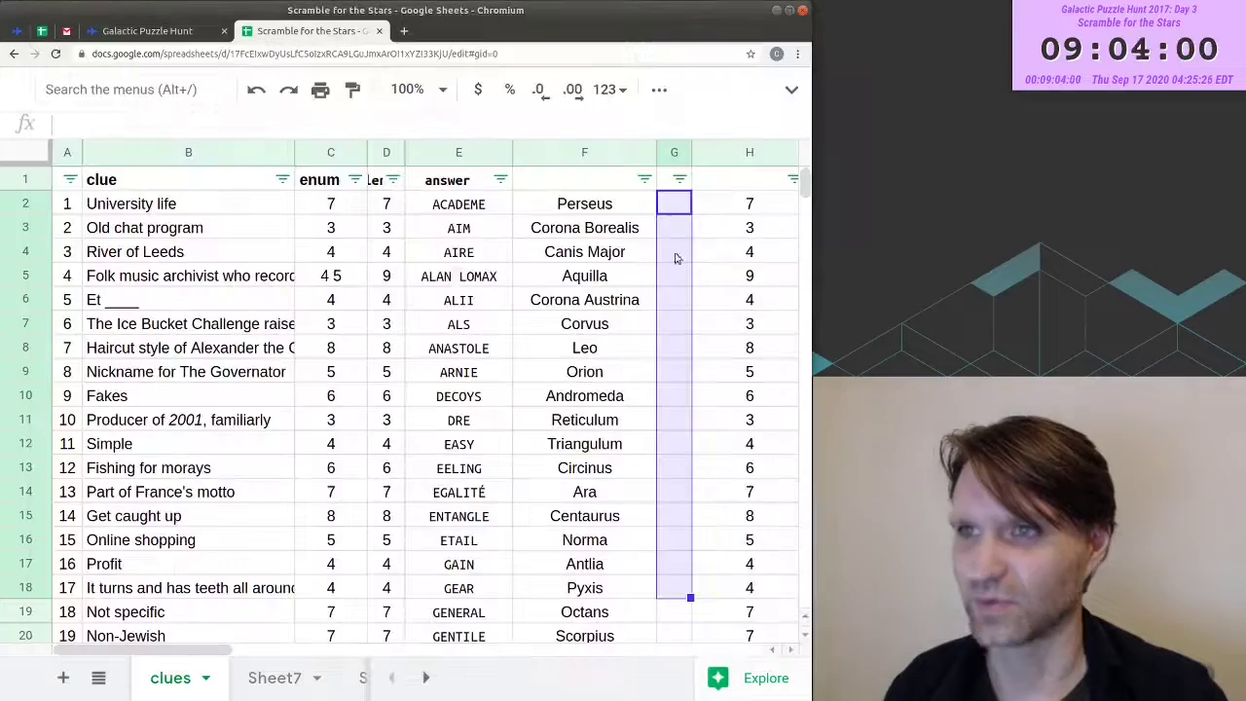
click(672, 210)
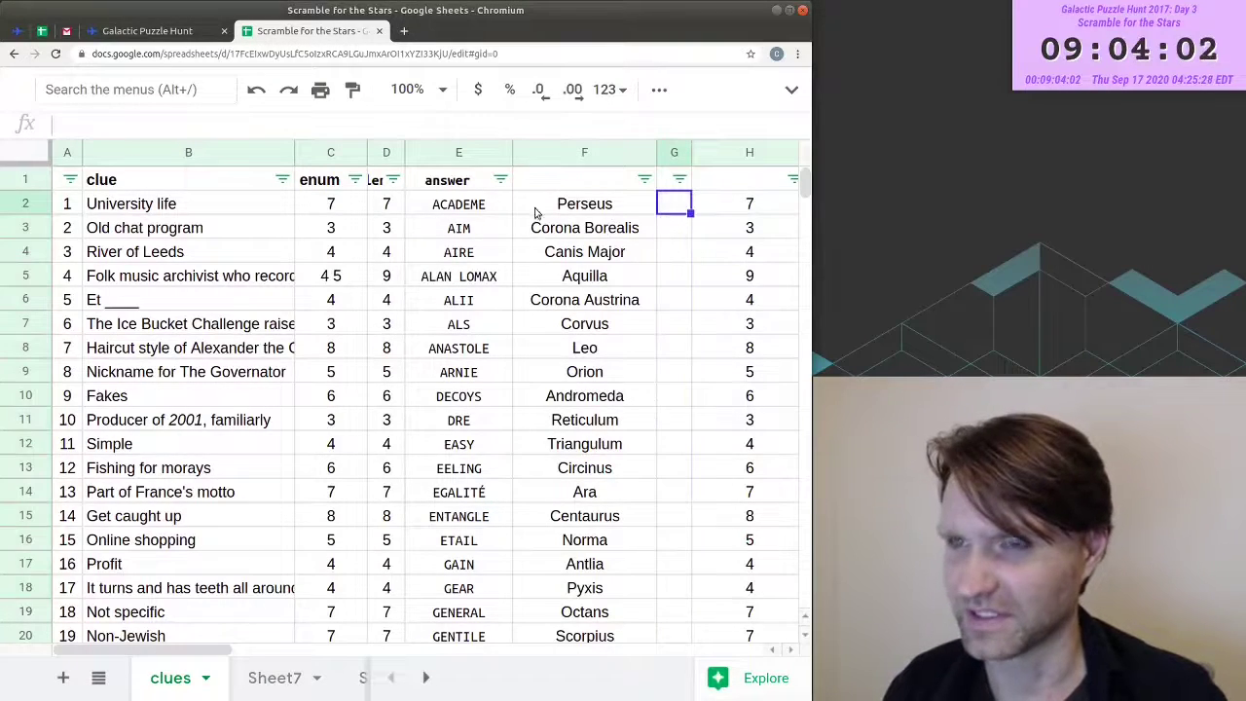
- On the GIMP map, circle in red the ecliptic letters Y on Pisces, E on Aries and A on Taurus
key(alt+Tab)
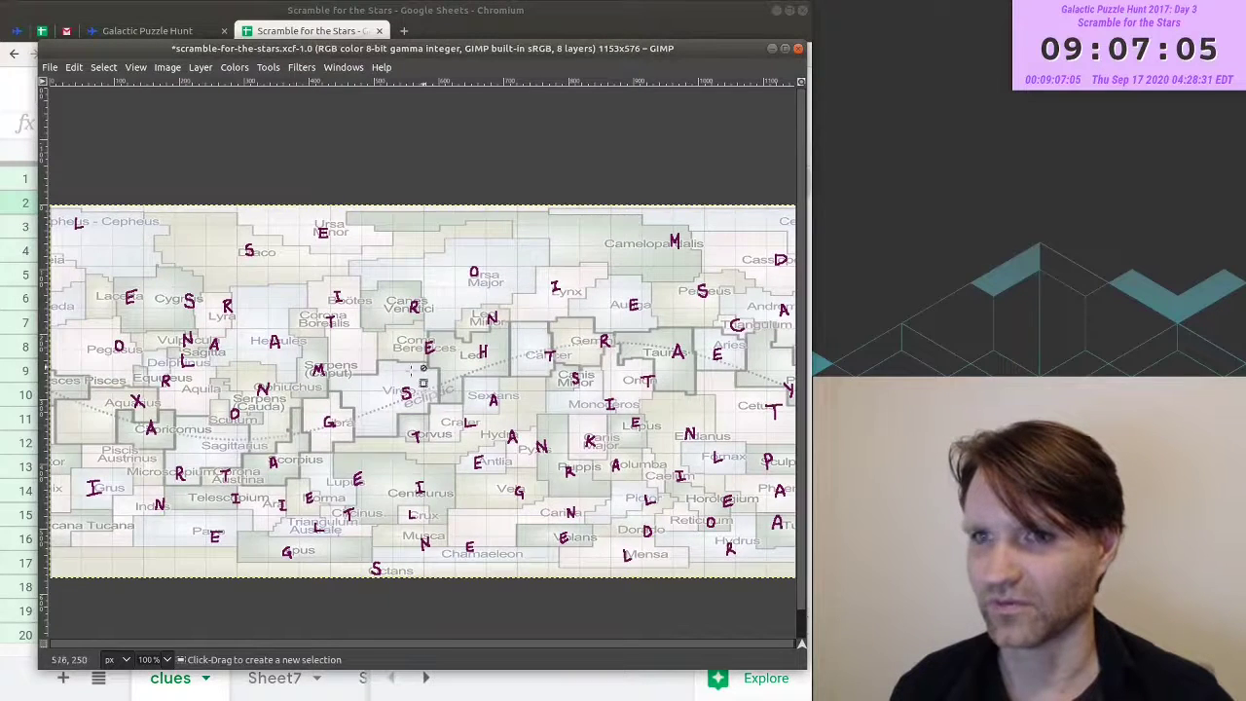
ctrl+scroll(423, 370, up, 3)
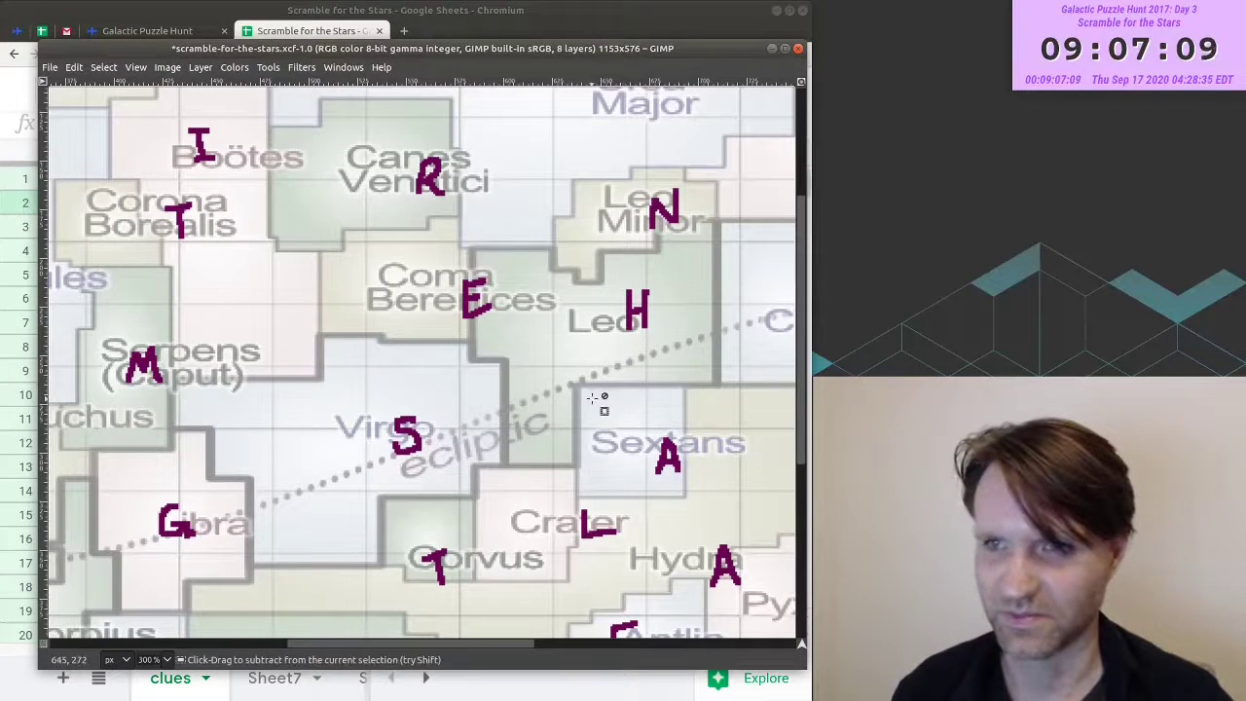
ctrl+scroll(600, 405, down, 2)
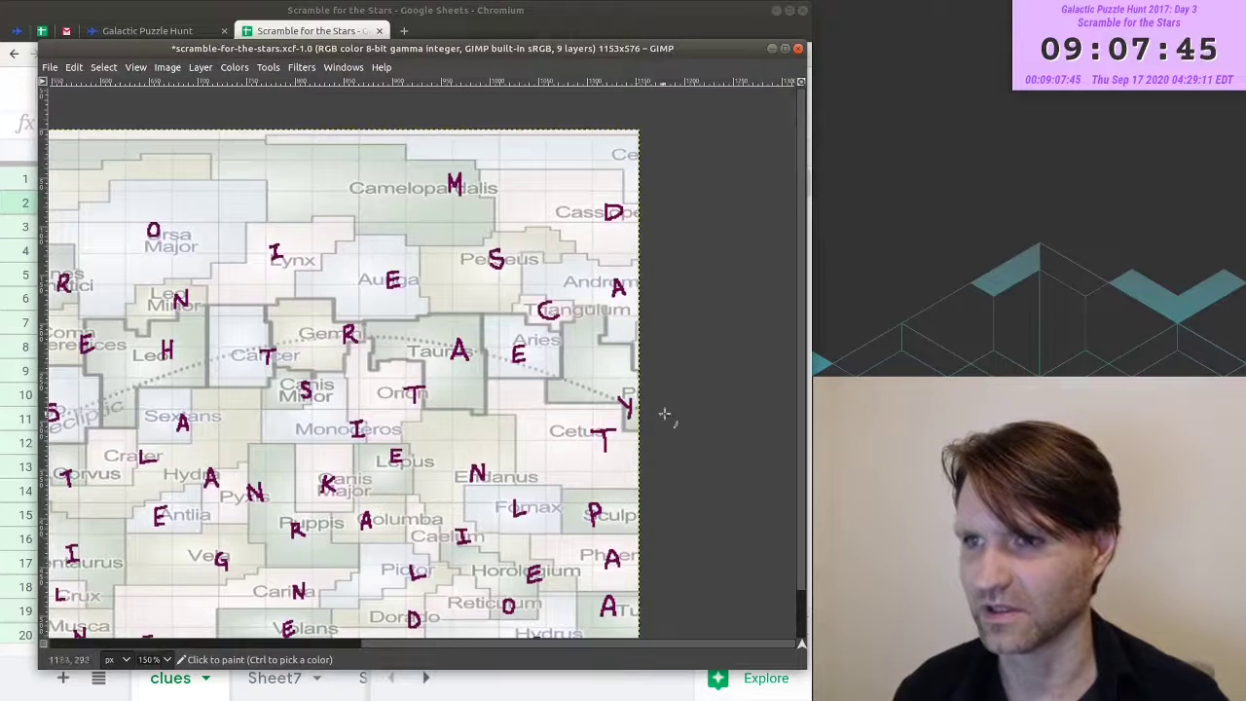
ctrl+scroll(642, 409, up, 2)
mouse_move(620, 359)
mouse_down()
mouse_move(554, 426)
mouse_move(628, 453)
mouse_up()
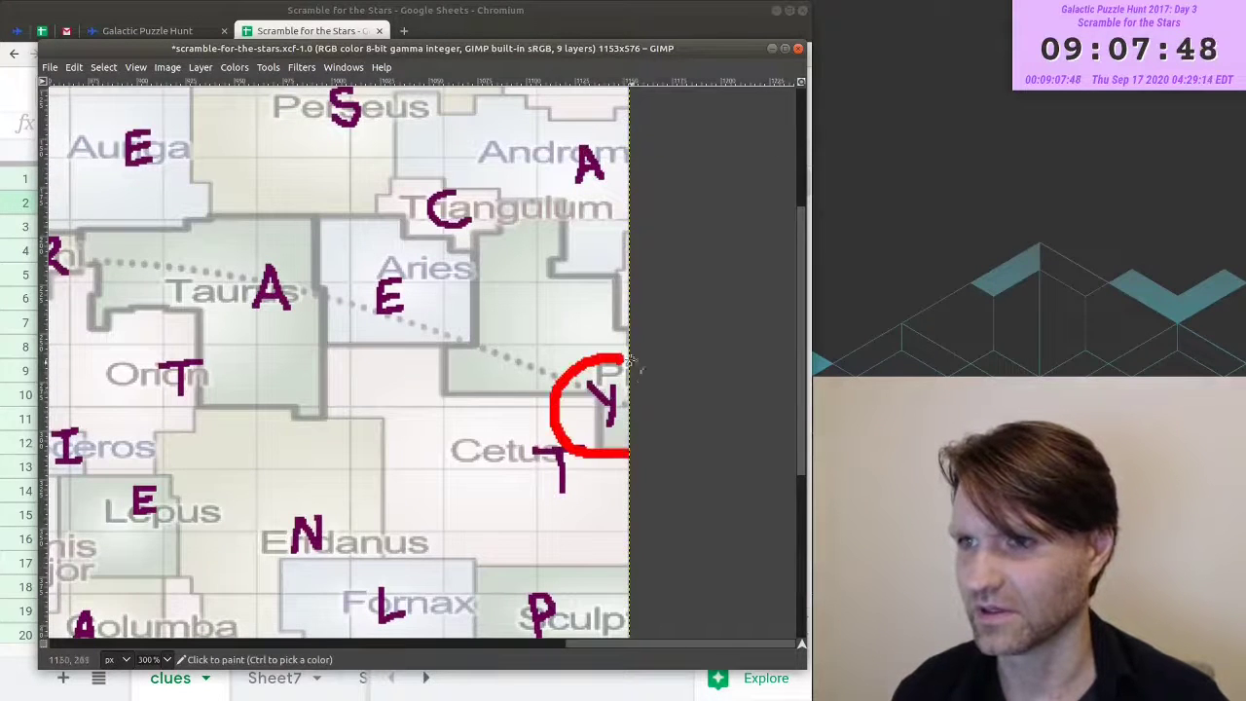
drag(389, 361, 464, 418)
mouse_move(533, 340)
mouse_down()
mouse_move(459, 389)
mouse_move(487, 326)
mouse_move(569, 294)
mouse_up()
- Circle in red the R on Gemini, the T on Cancer and the H on Leo
scroll(438, 390, left, 3)
scroll(457, 336, left, 3)
mouse_move(426, 345)
mouse_down()
mouse_move(389, 423)
mouse_move(428, 331)
mouse_move(398, 329)
mouse_up()
scroll(526, 291, left, 3)
scroll(525, 292, down, 1)
mouse_move(525, 290)
mouse_down()
mouse_move(565, 336)
mouse_move(533, 304)
mouse_up()
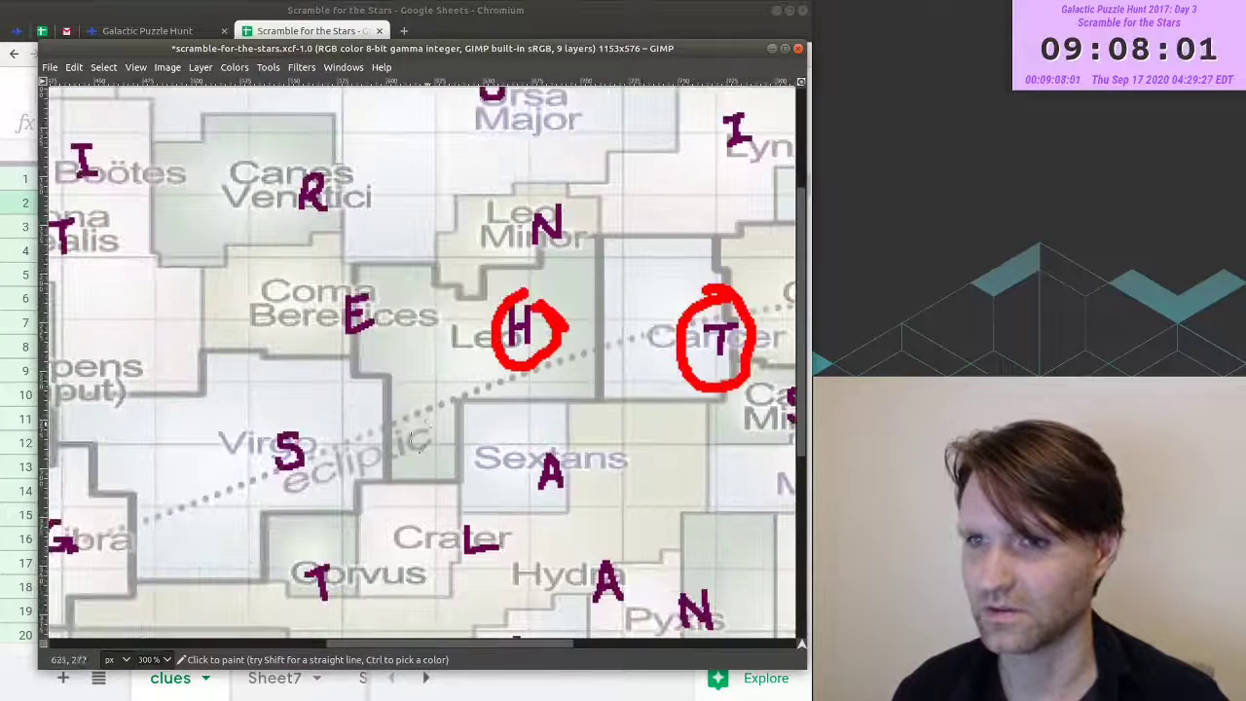
- Circle in red the remaining ecliptic letters: S on Virgo, G on Libra, A on Scorpius, L on Sagittarius, A on Capricornus and X on Aquarius
scroll(403, 457, left, 2)
scroll(403, 457, down, 1)
mouse_move(449, 385)
mouse_down()
mouse_move(488, 333)
mouse_move(445, 382)
mouse_up()
key(1)
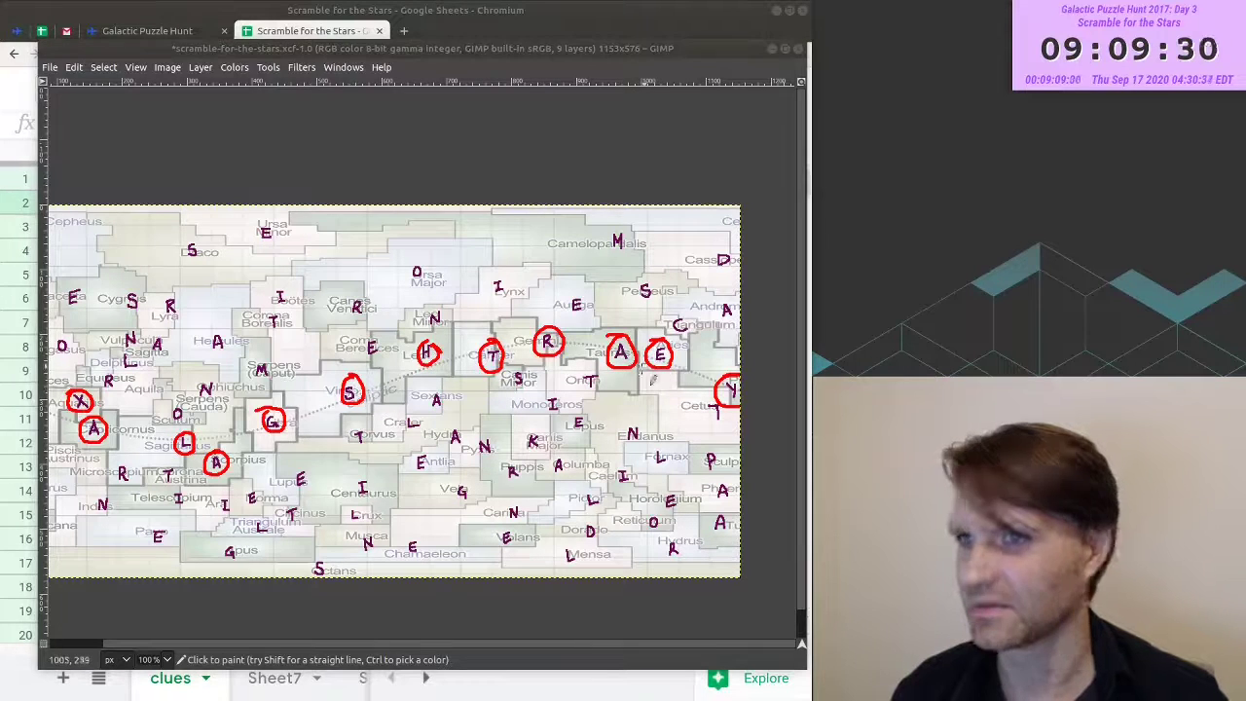
- Write EARTHS GALAXY in large red letters across the lower map and draw a red loop around it
ctrl+scroll(316, 498, up, 1)
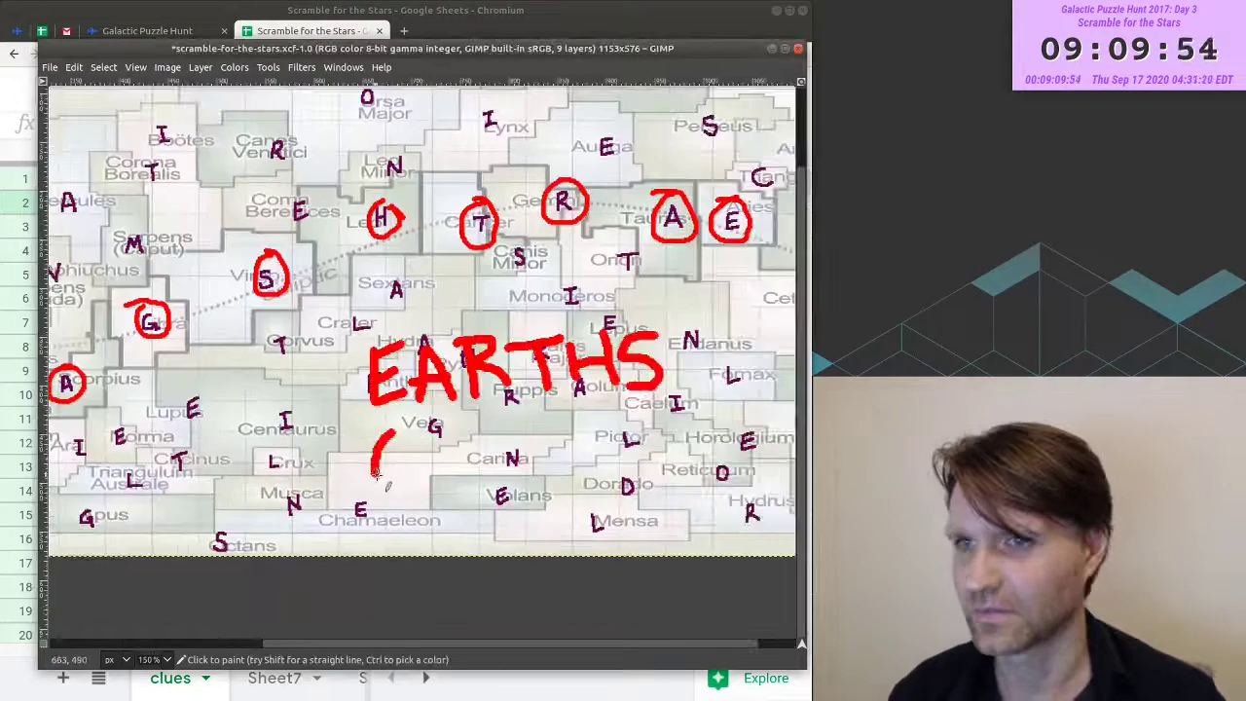
drag(381, 462, 428, 492)
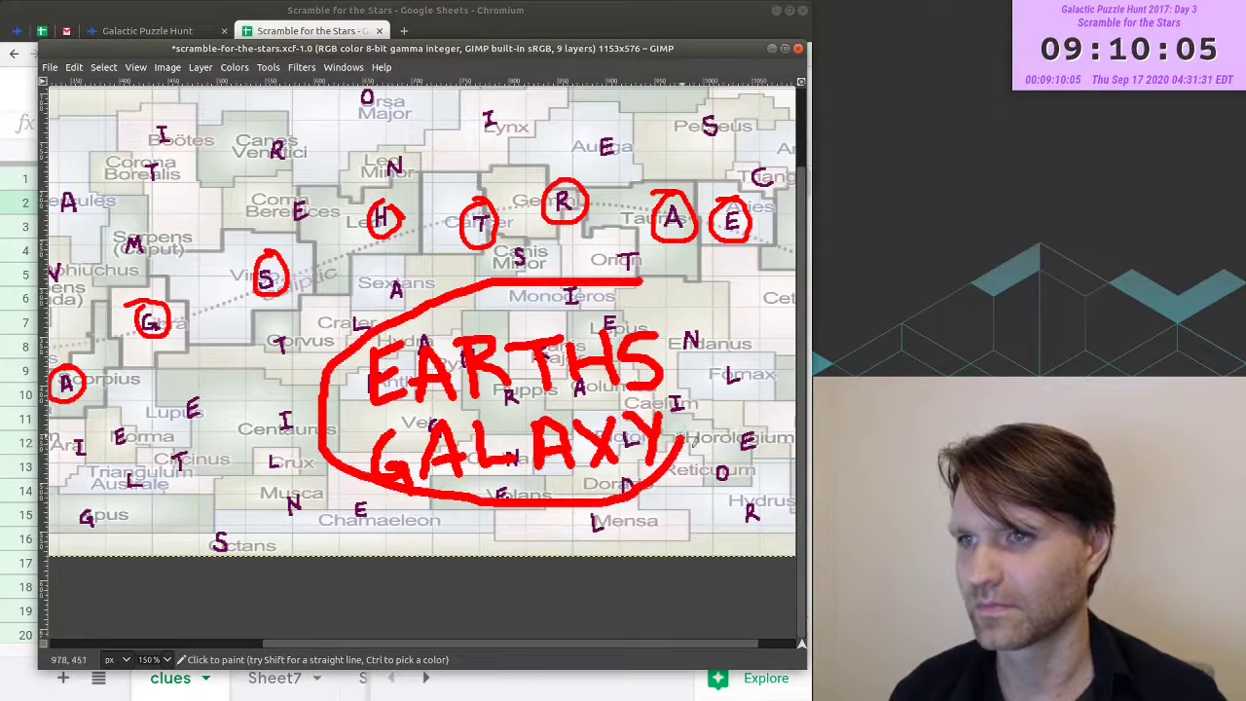
drag(693, 442, 615, 288)
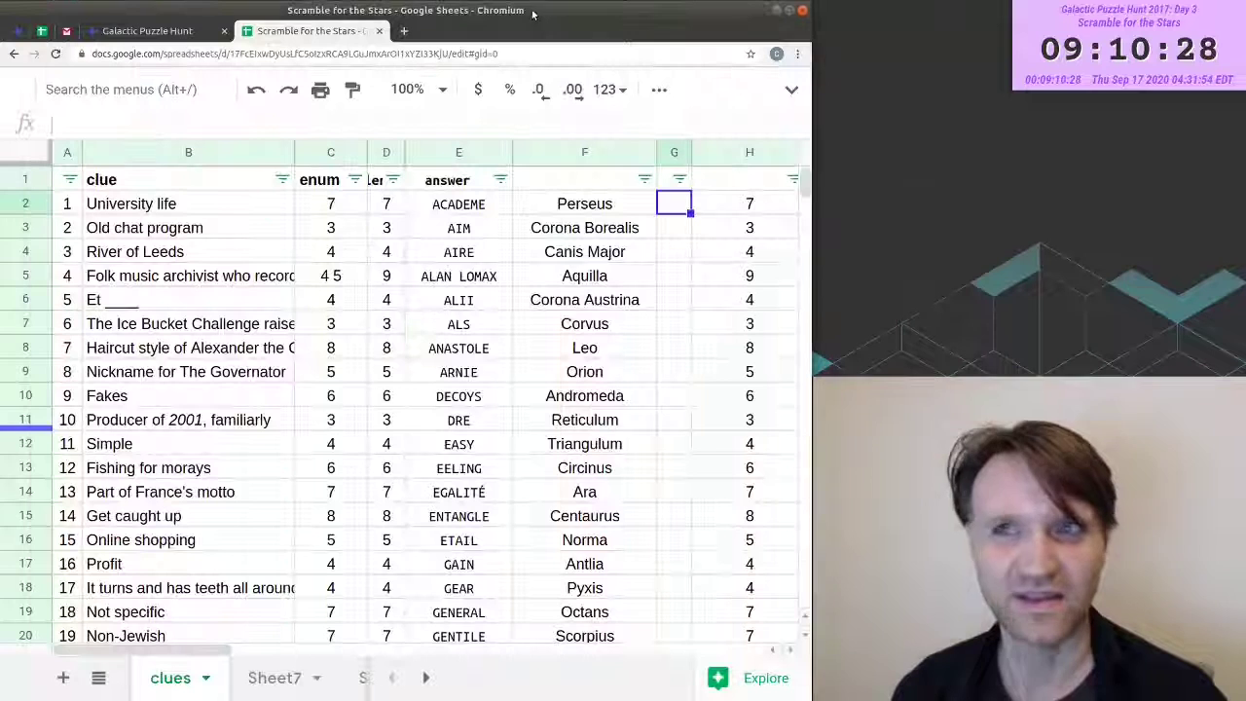
- Switch to the Scramble for the Stars puzzle page in Chromium and submit MILKYWAY to the spoiler-free answer checker
click(533, 12)
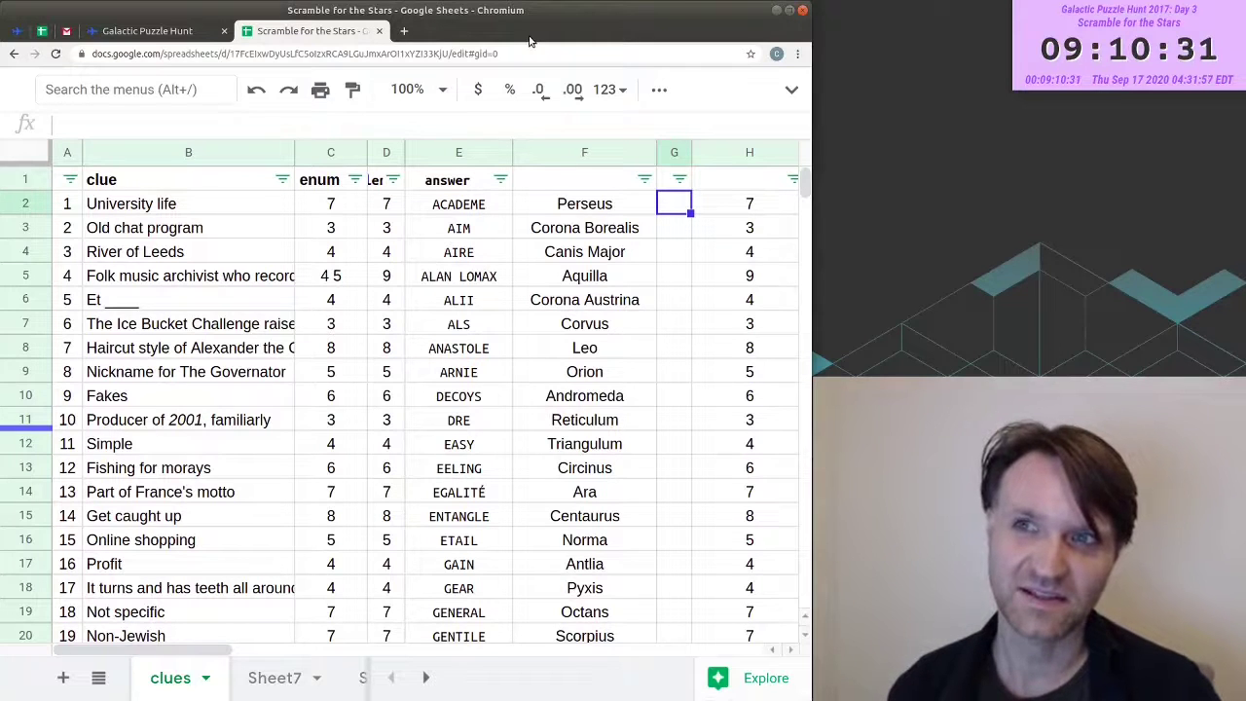
click(146, 30)
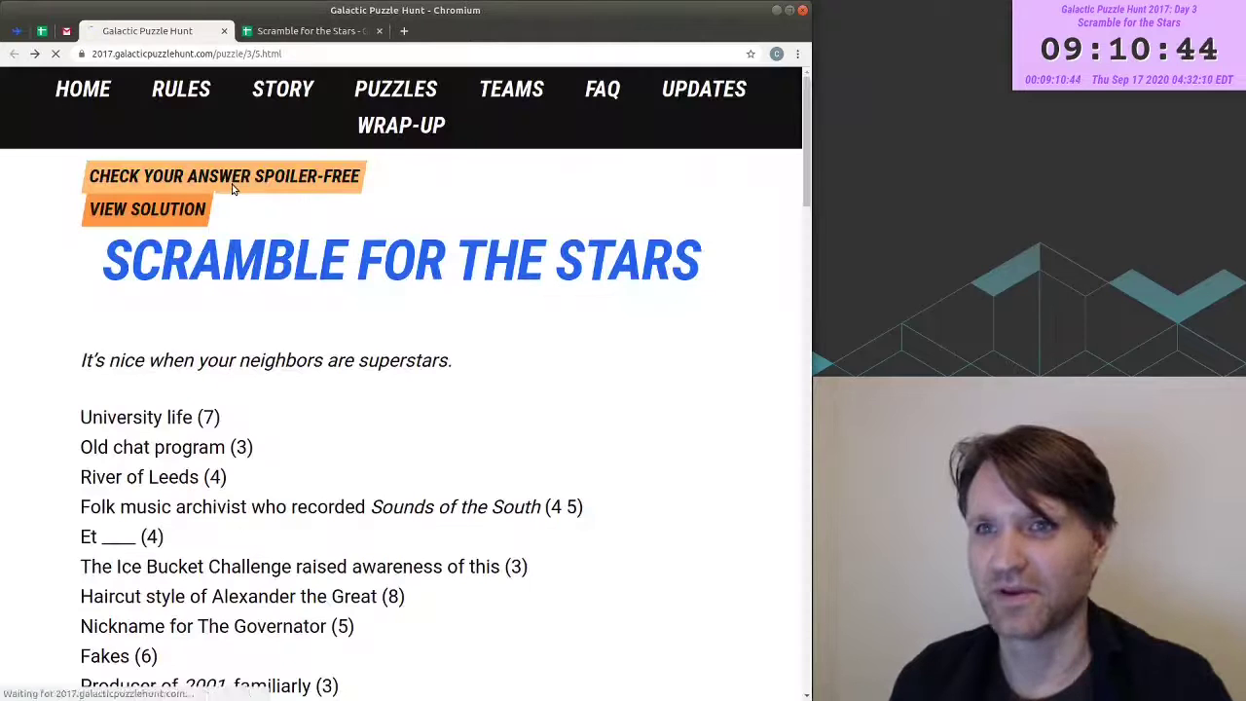
click(269, 185)
click(358, 451)
text(MILKYWAY)
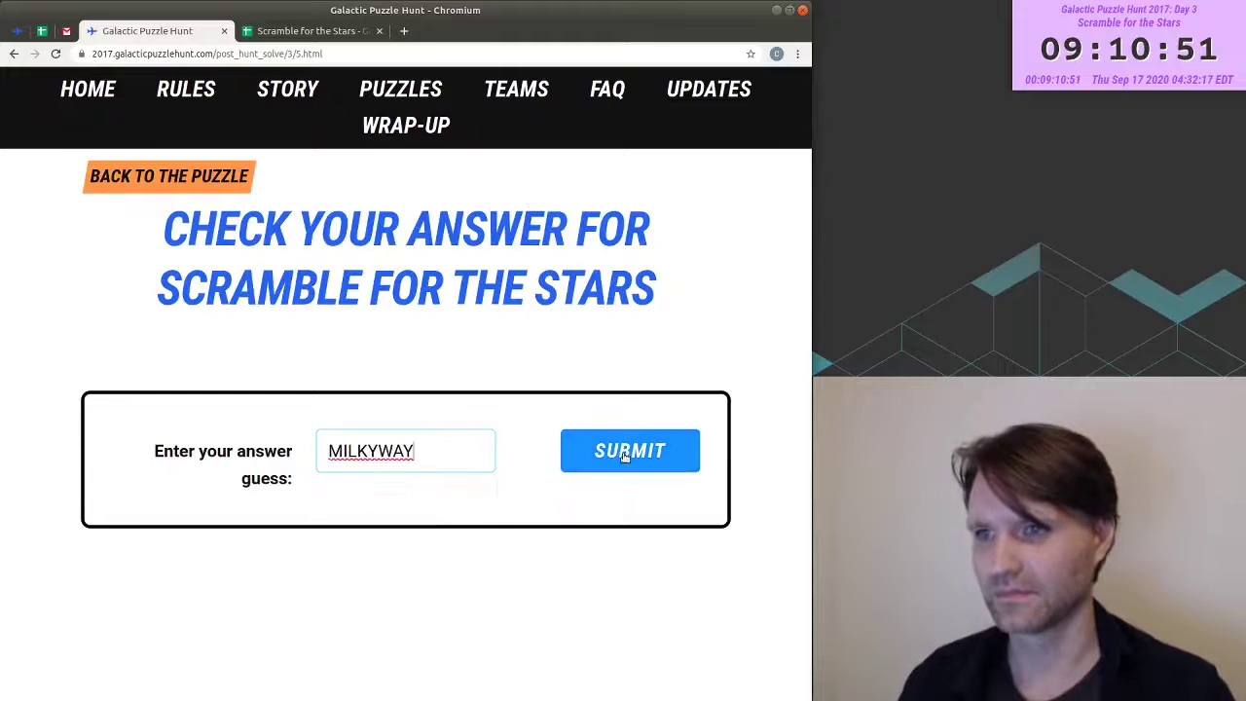
click(623, 458)
scroll(574, 369, down, 3)
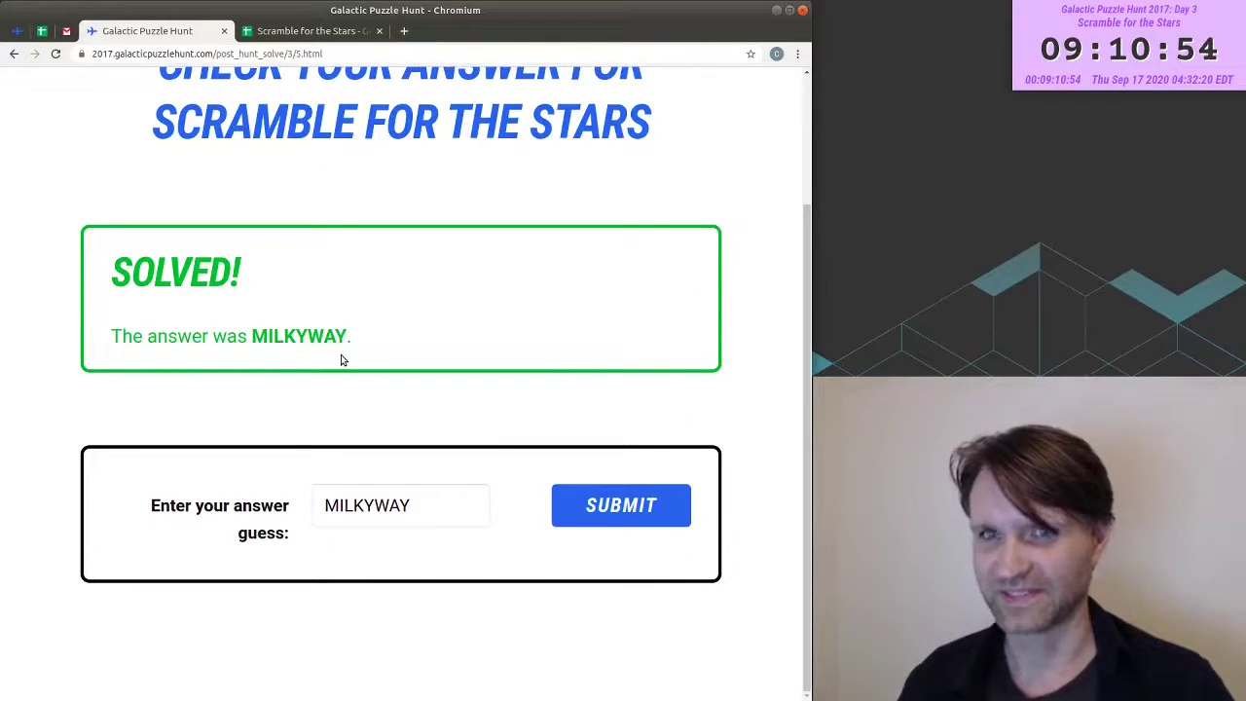
- Record the answer MILKYWAY and solve time 9:10:58 for Scramble for the Stars in the main hunt spreadsheet
key(ctrl+2)
text(8)
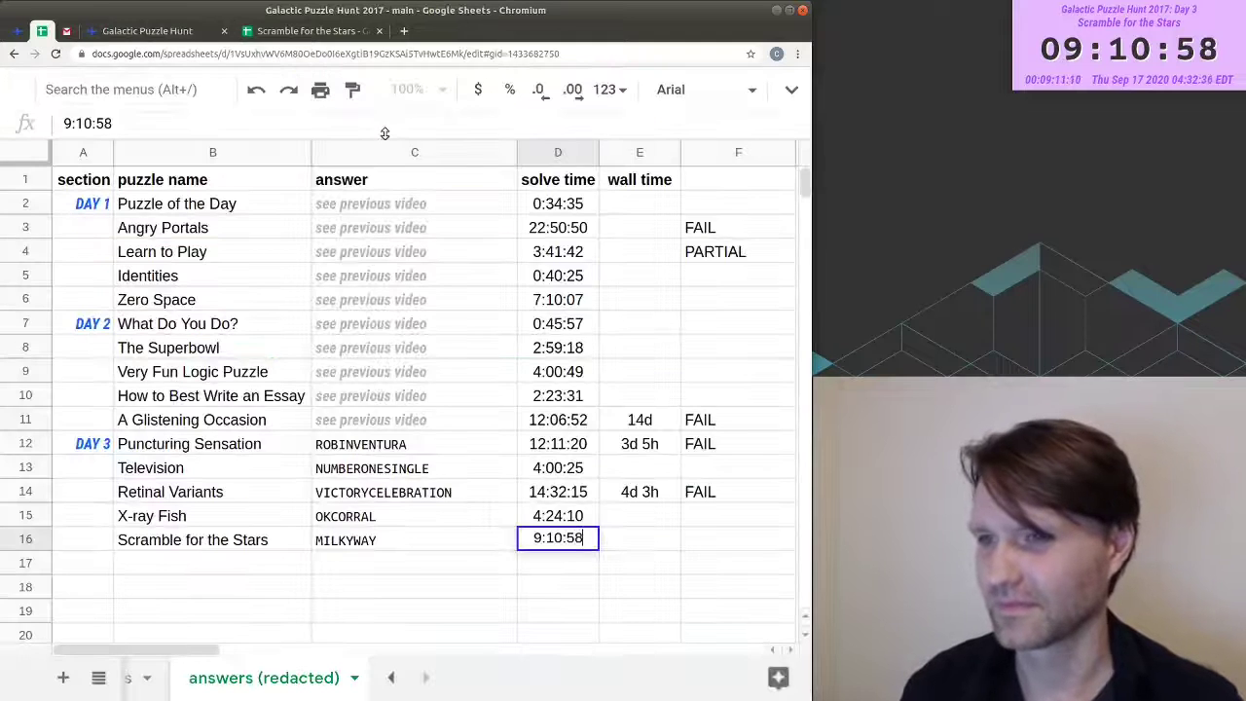
key(Return)
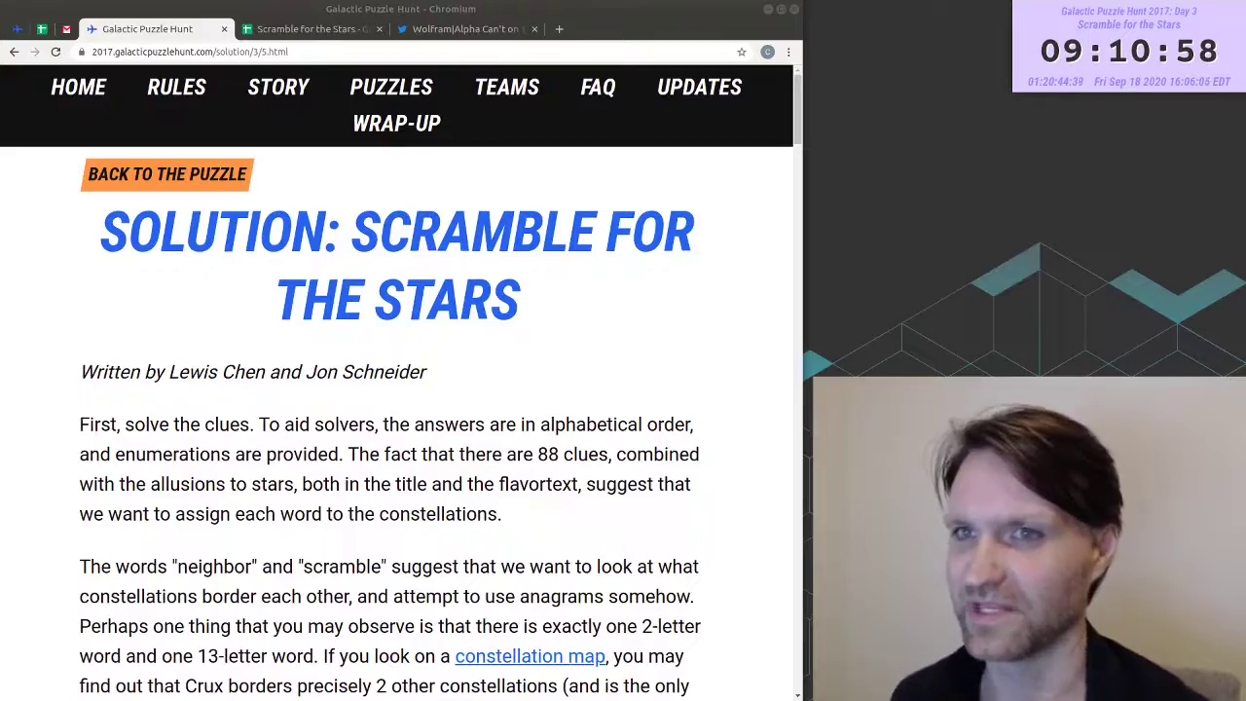
- Read the official solution down to the completed constellation grid, and view the tweet about coloring the constellation map
drag(797, 123, 803, 219)
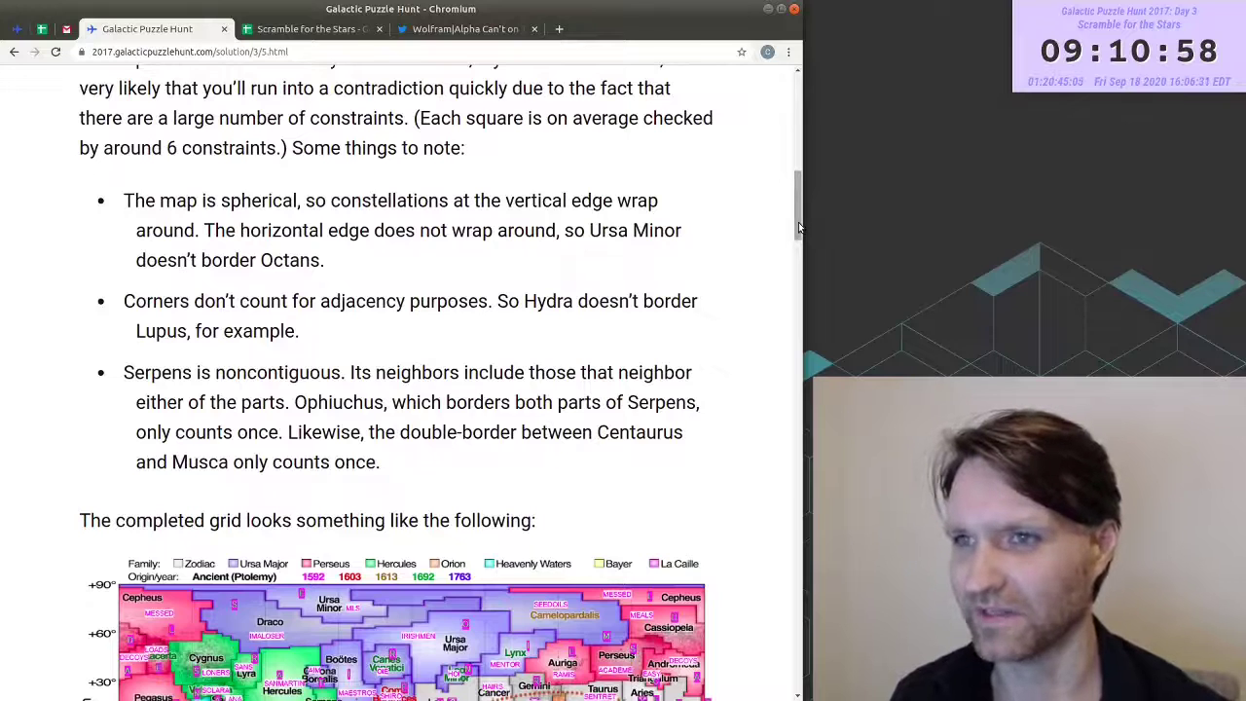
scroll(790, 233, down, 3)
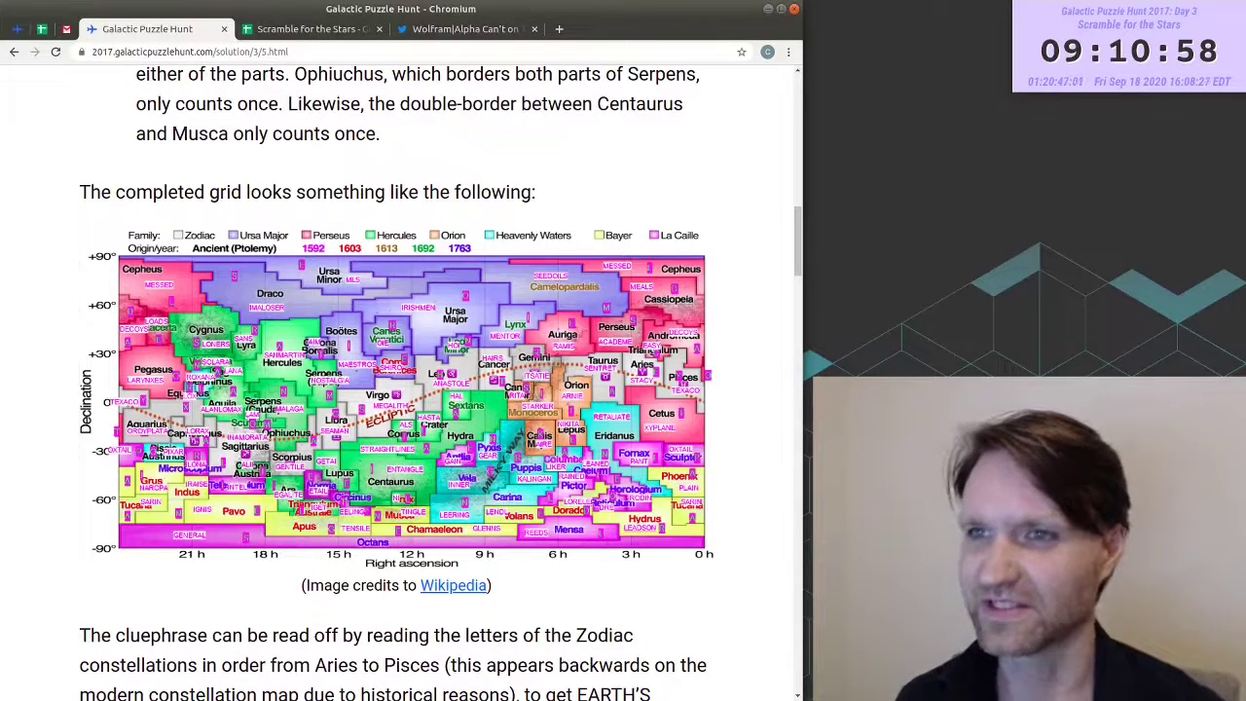
key(ctrl+Tab)
key(ctrl+Tab)
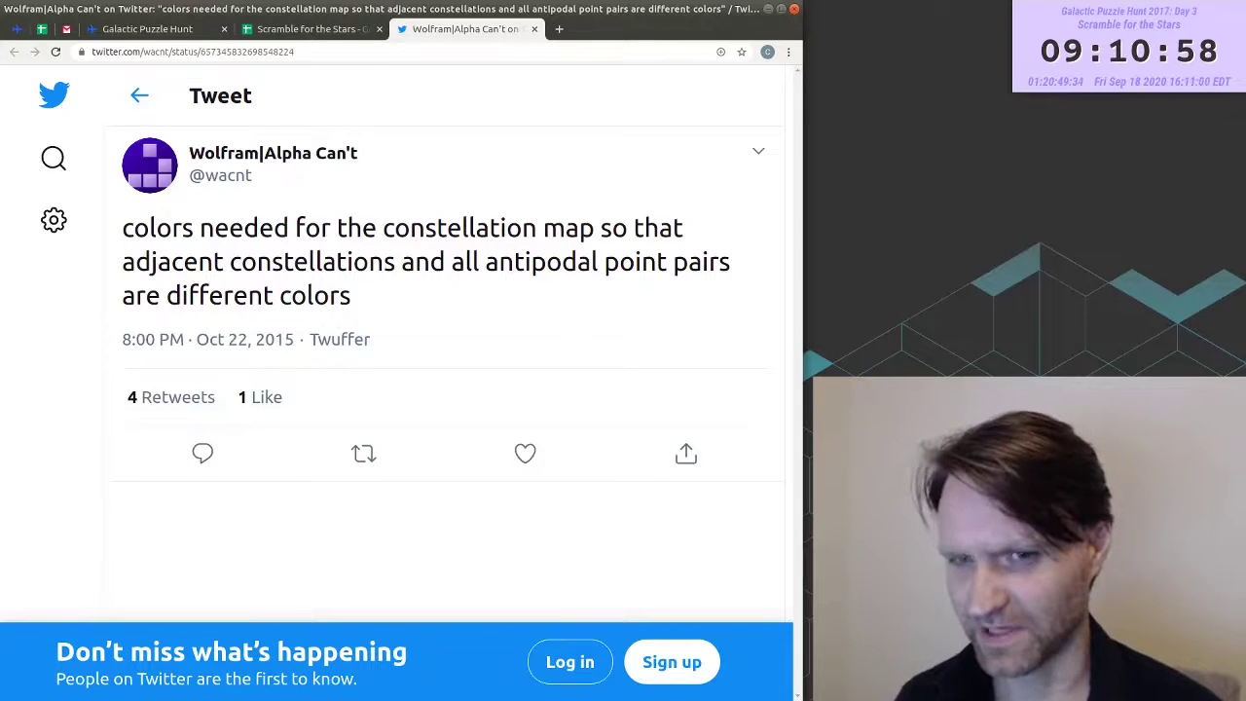
click(126, 29)
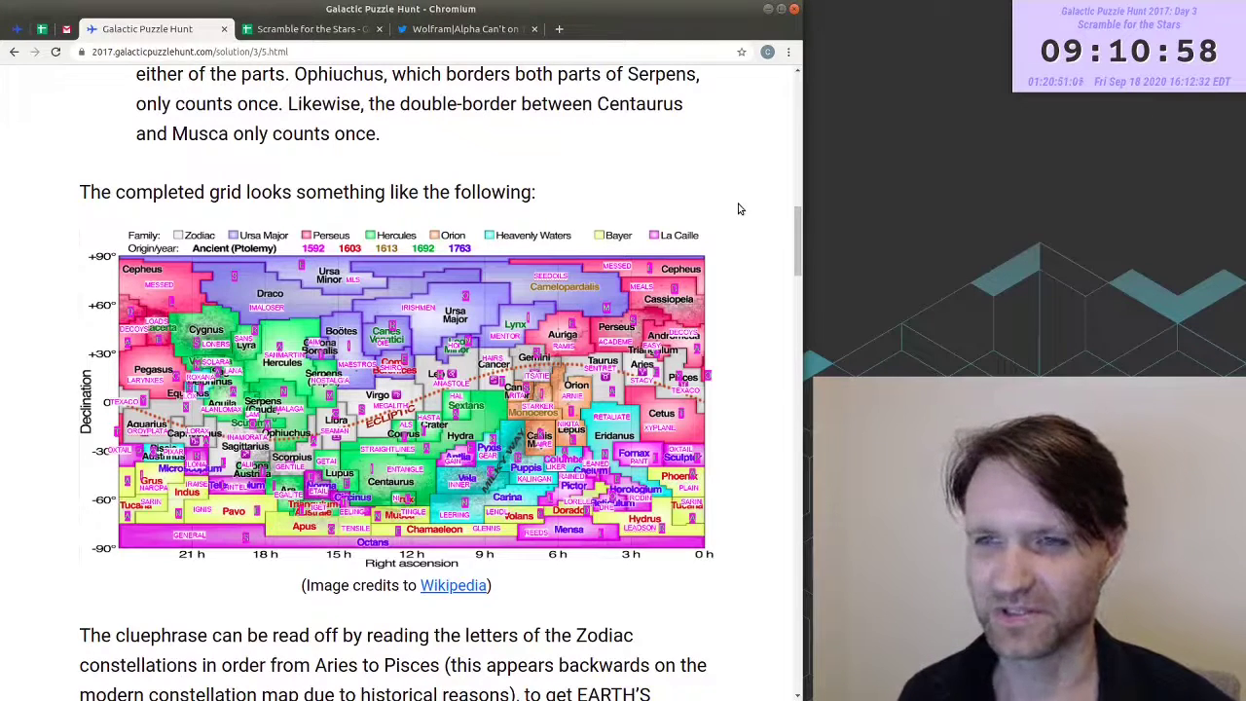
- Switch to GIMP and review the map's constellation letters, first alone and with the numbers, answer words and neighbor lines shown
key(alt+Tab)
key(Page_Down)
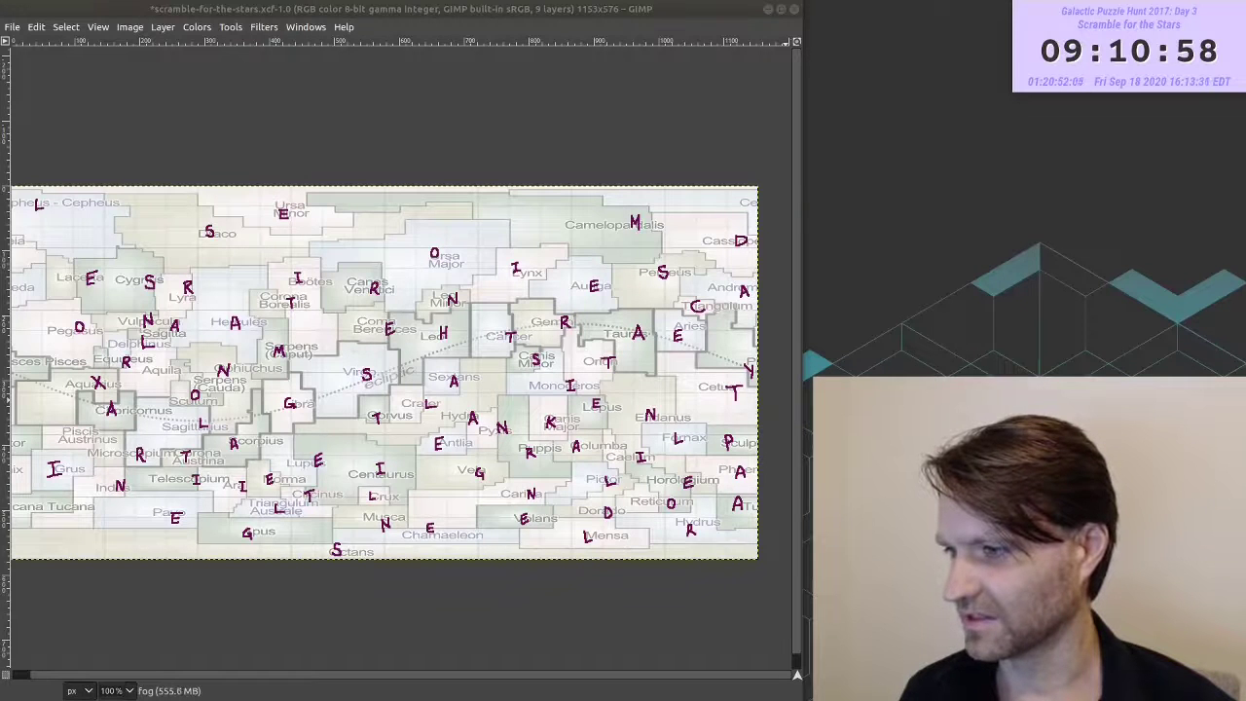
key(Delete)
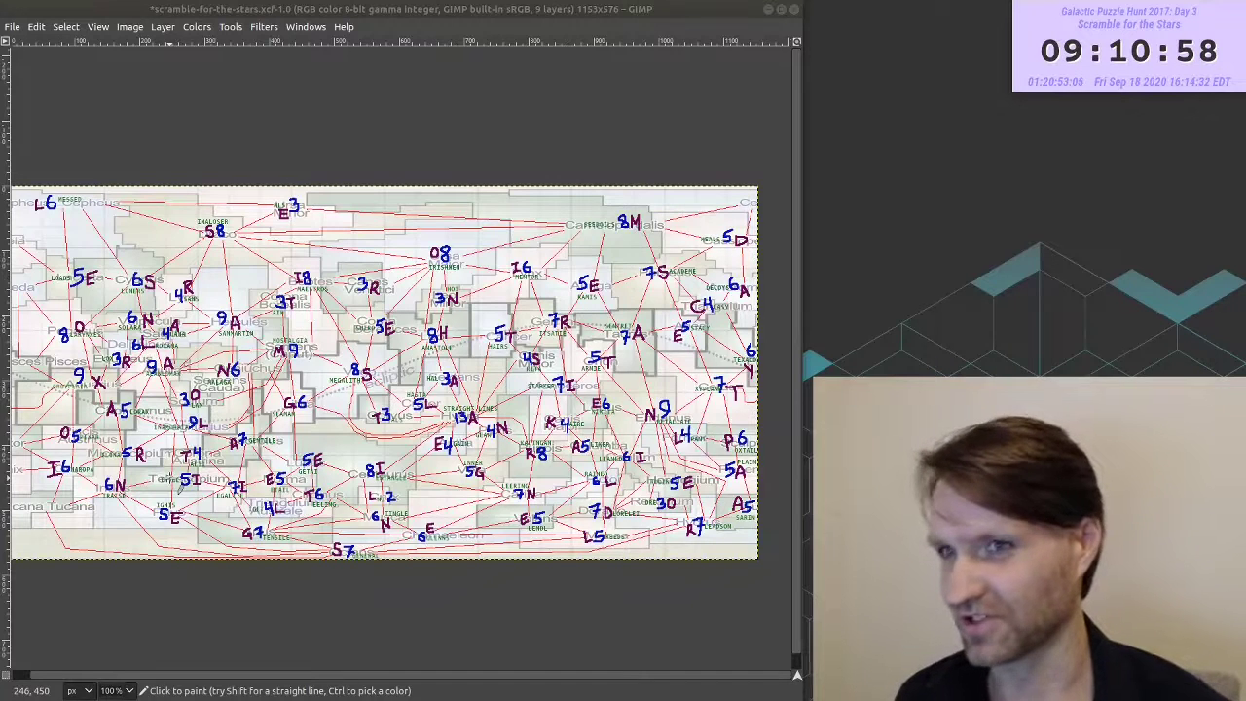
- Check the Day 3 solve counts in Chromium and highlight the solution's passage about the only C belonging in Triangulum
key(alt+Tab)
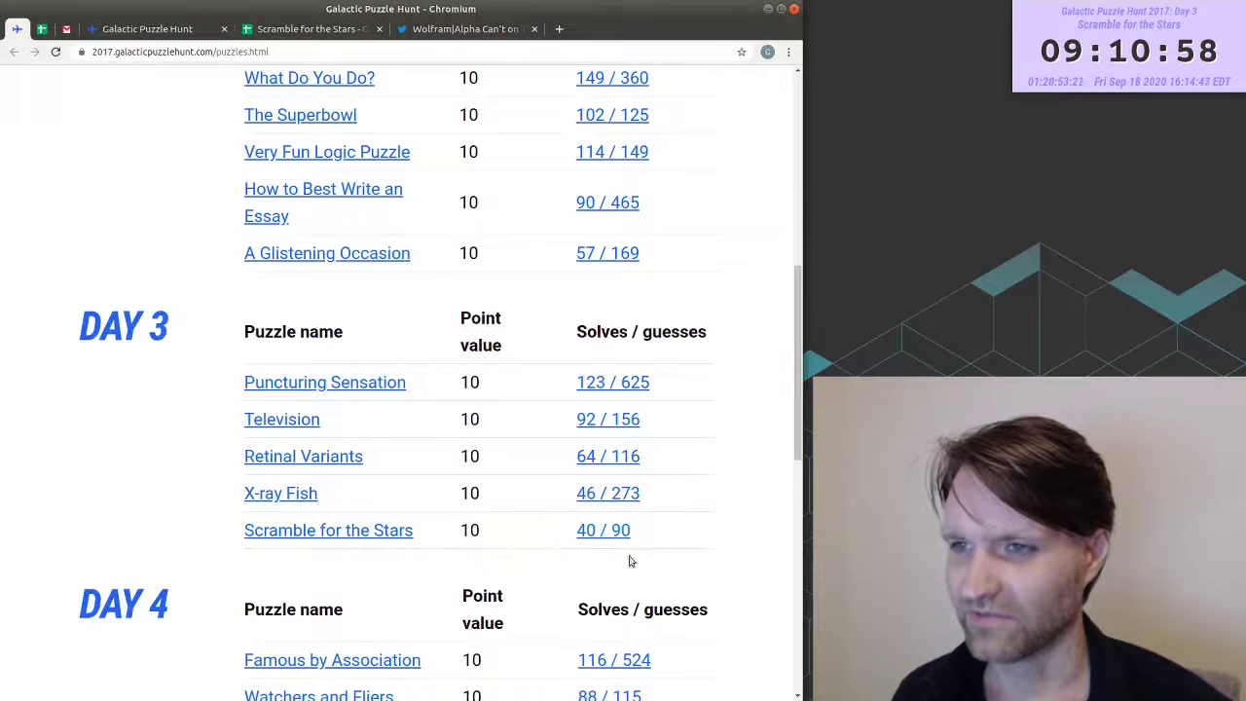
drag(797, 433, 781, 399)
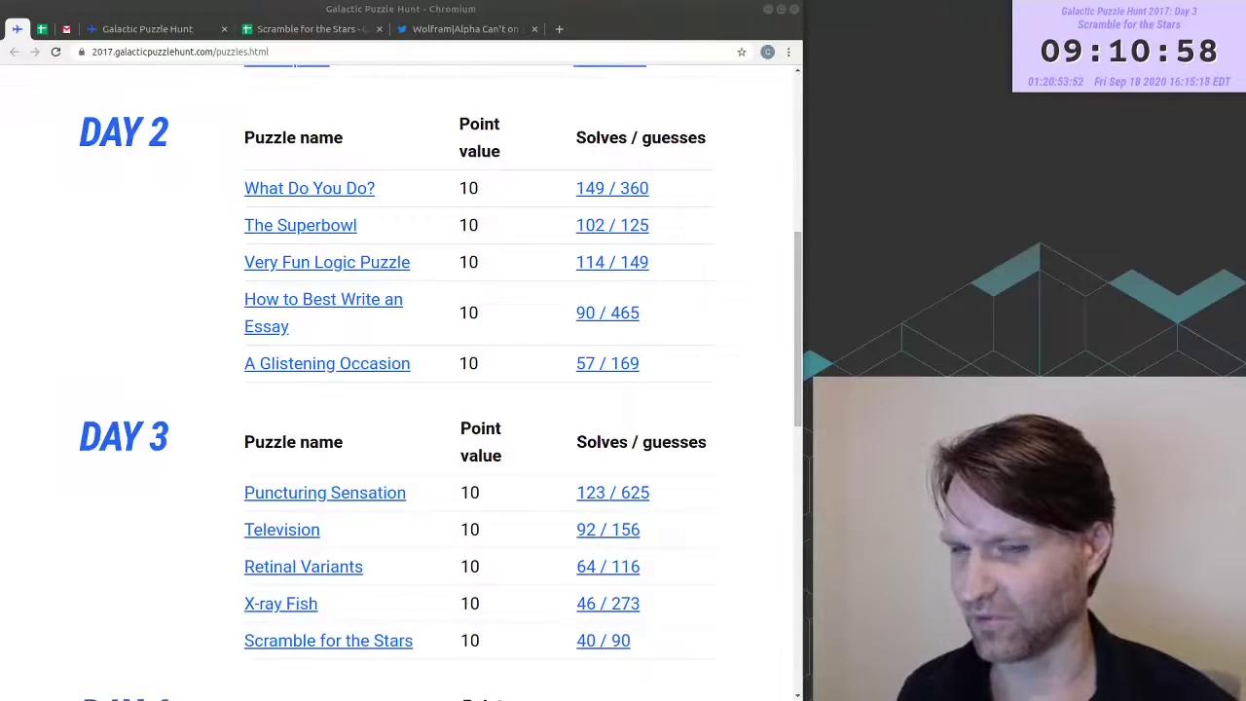
click(146, 28)
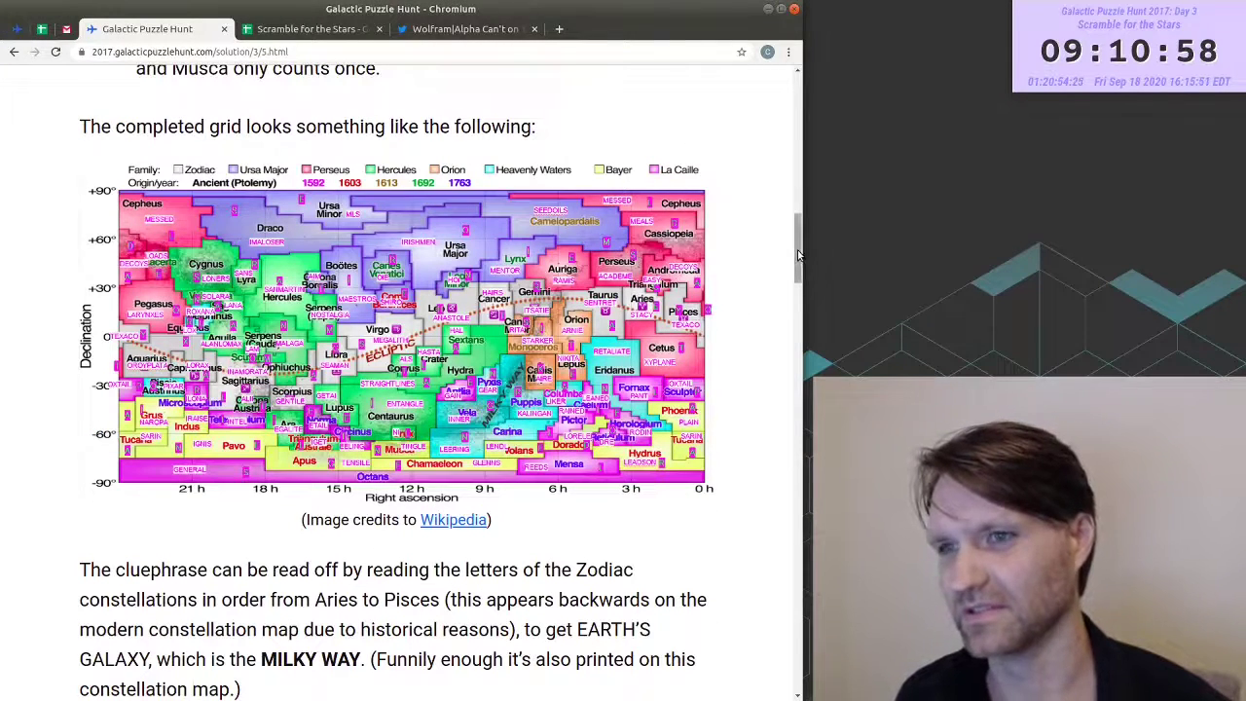
scroll(189, 353, up, 5)
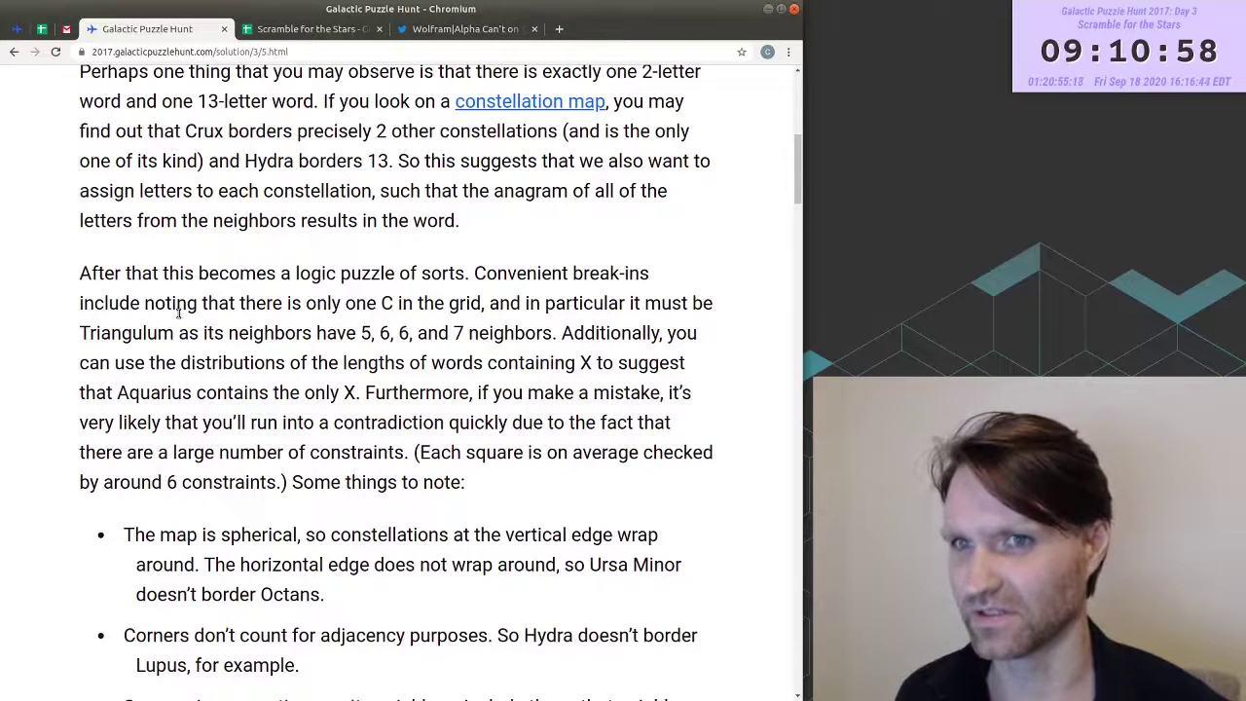
drag(177, 309, 552, 333)
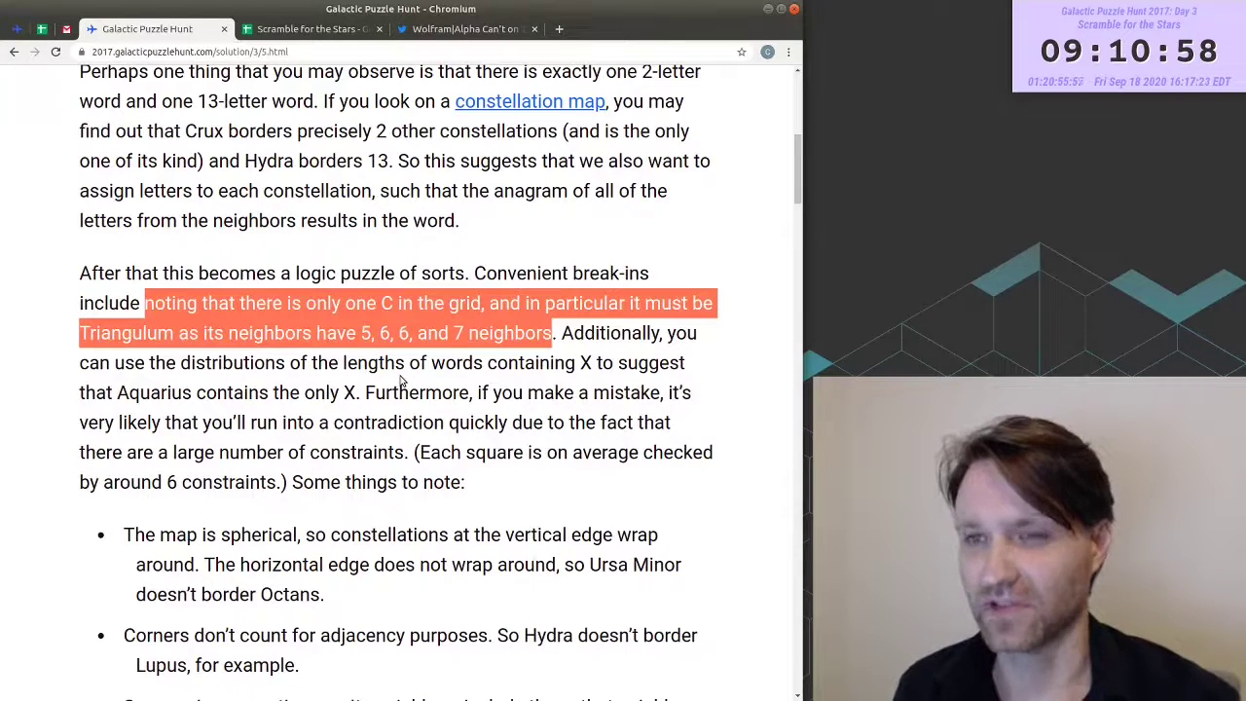
- Review the clue answers and their constellations throughout the clues sheet of the puzzle spreadsheet
key(ctrl+Tab)
scroll(490, 334, down, 10)
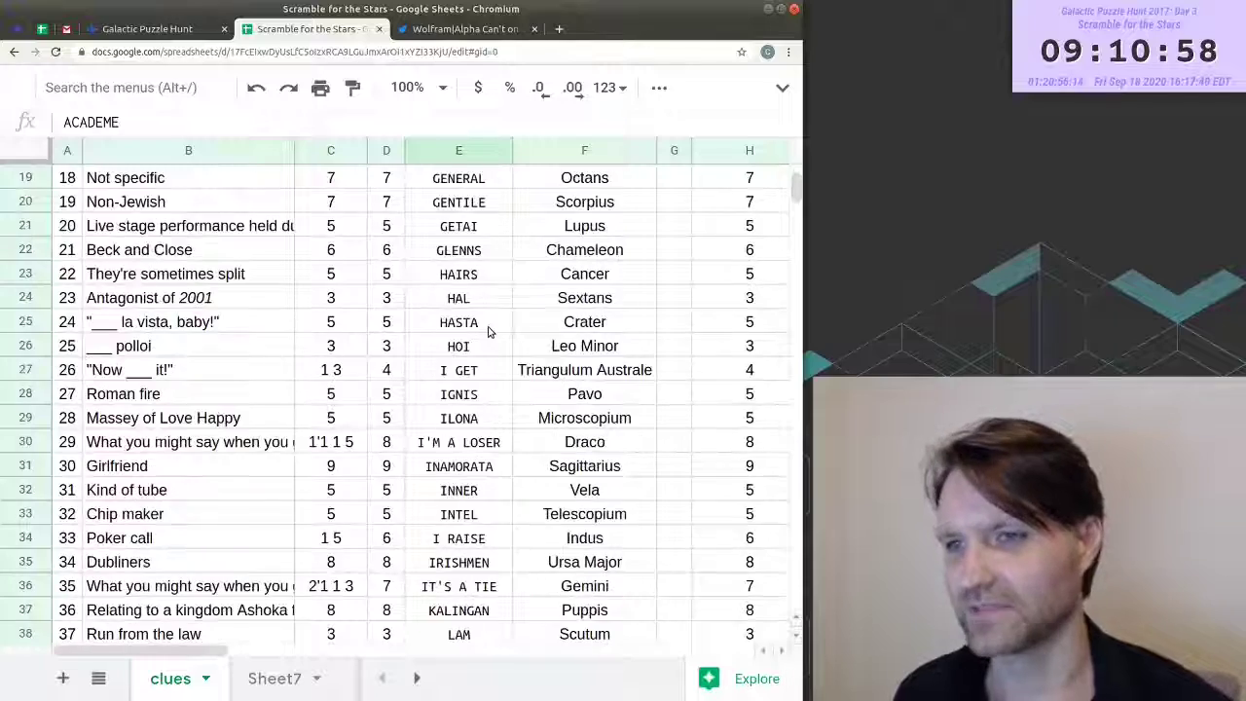
scroll(490, 334, down, 2)
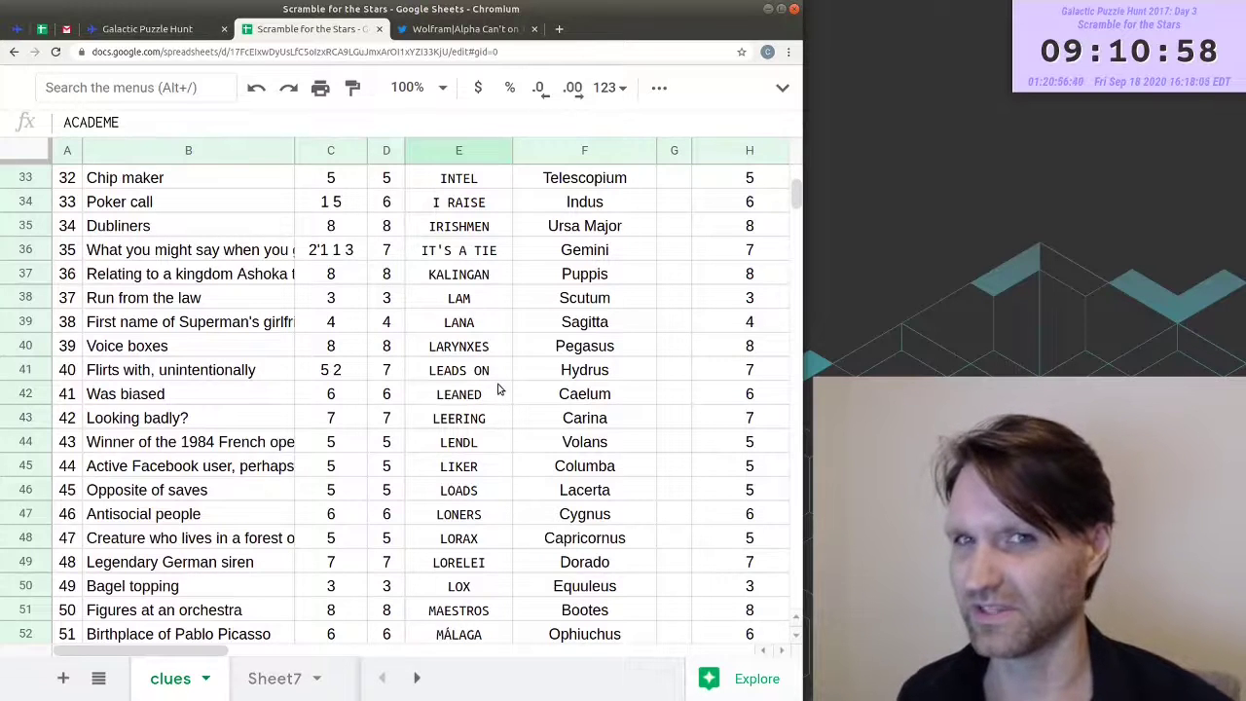
scroll(497, 389, down, 5)
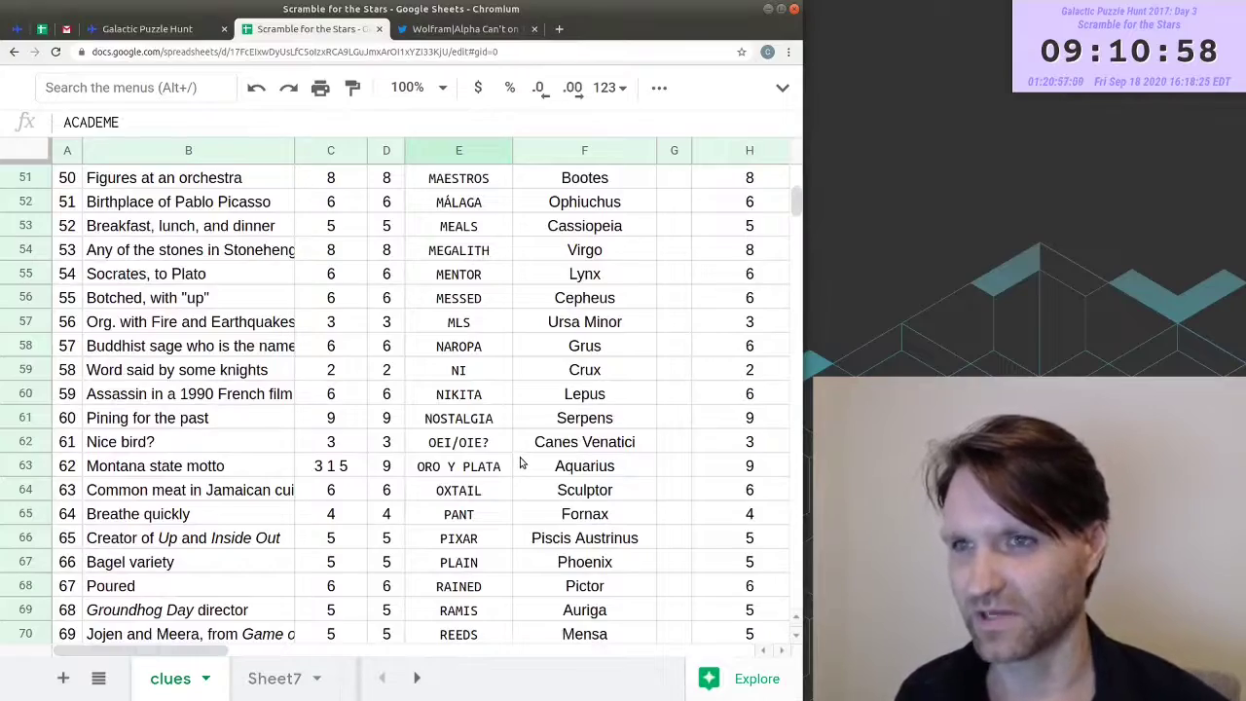
scroll(520, 463, down, 2)
scroll(519, 463, up, 5)
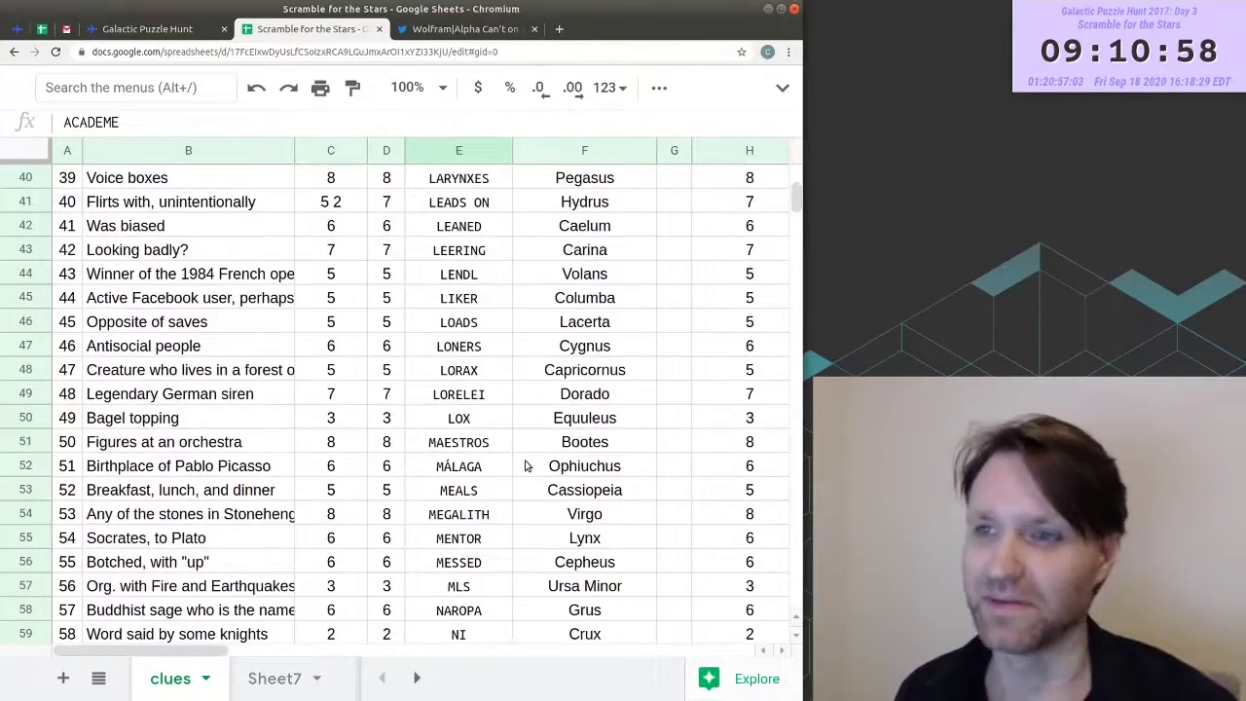
scroll(523, 465, up, 2)
scroll(523, 466, up, 10)
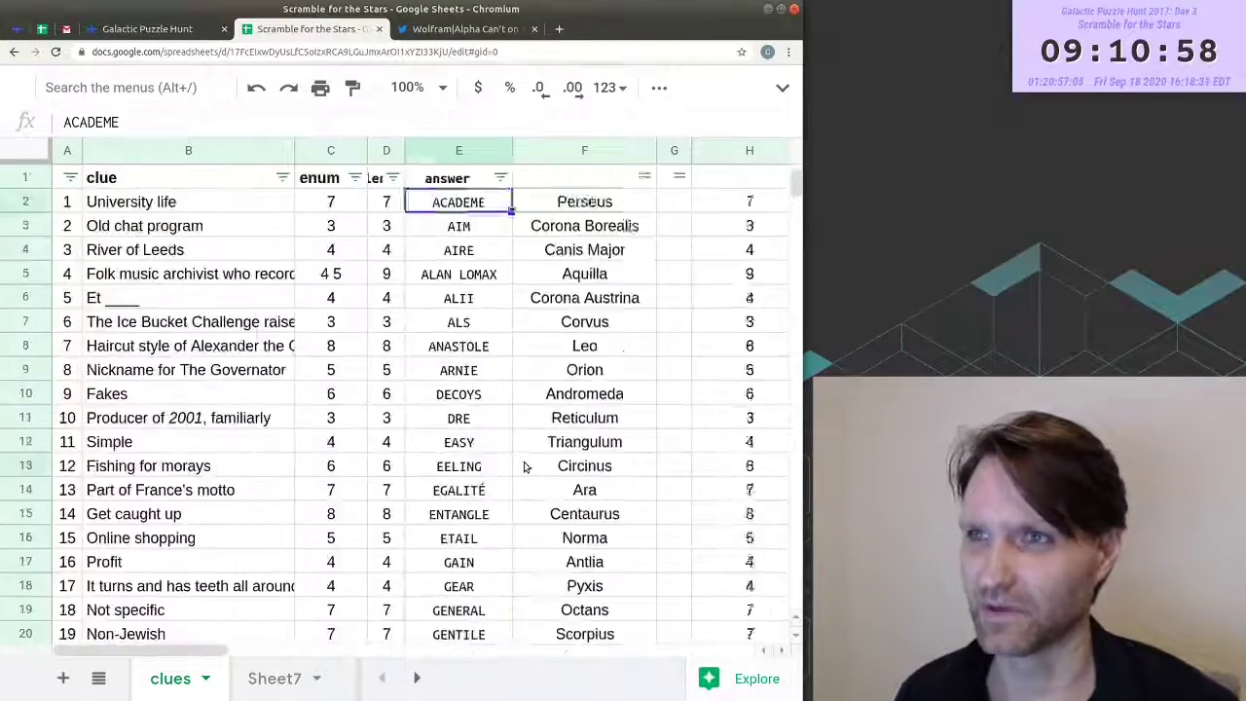
click(504, 418)
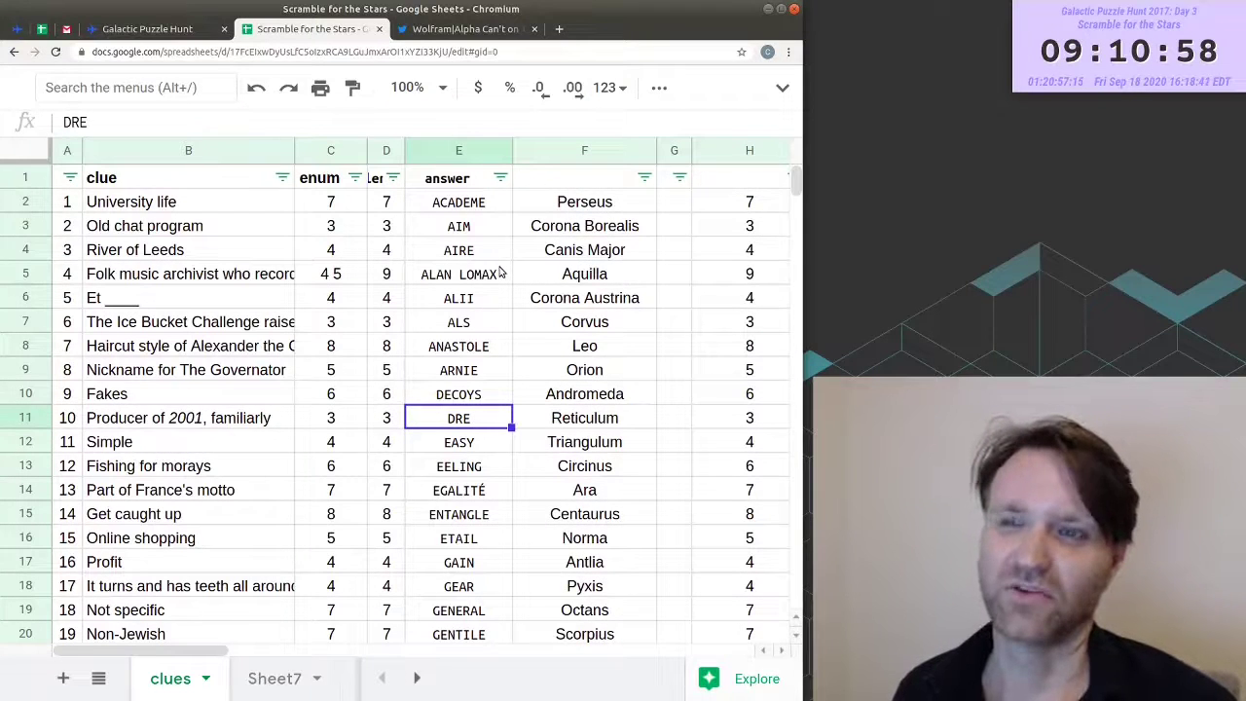
- Open the Lfreq sheet, select the freq column from A downward to total it, and examine the letter counts
key(ctrl+shift+Page_Up)
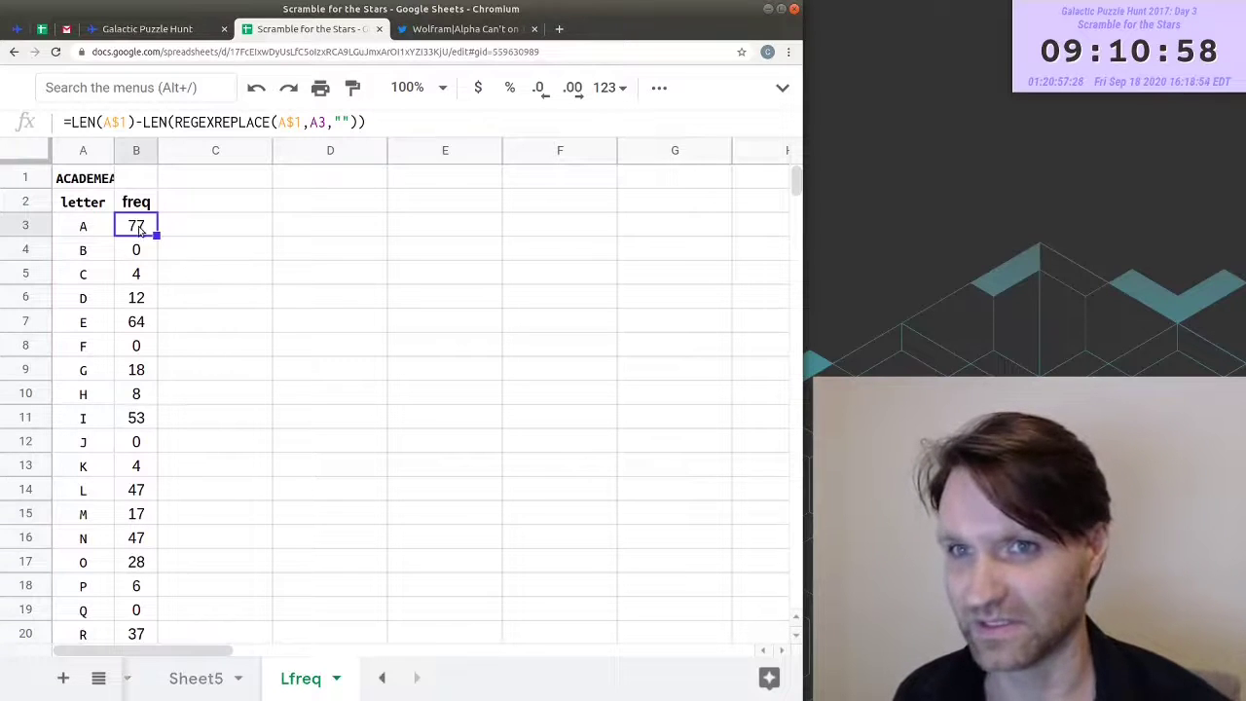
drag(136, 226, 140, 609)
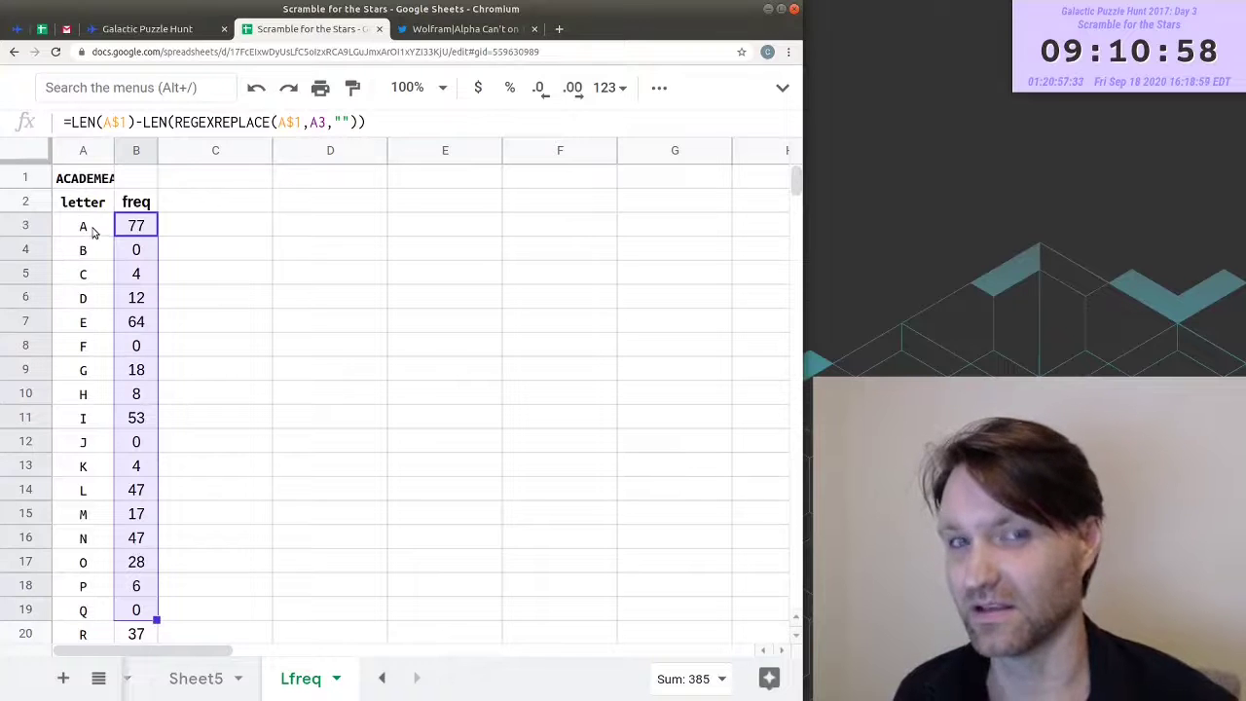
drag(136, 225, 194, 519)
scroll(194, 517, up, 5)
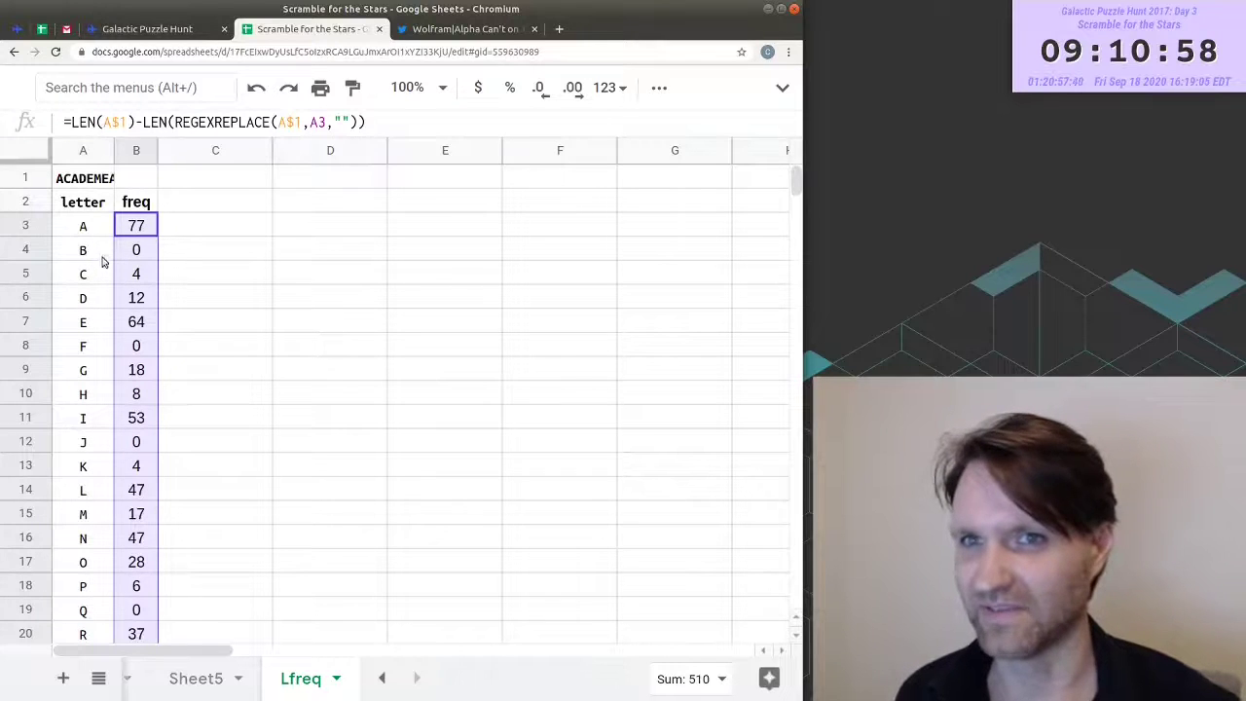
scroll(249, 341, down, 4)
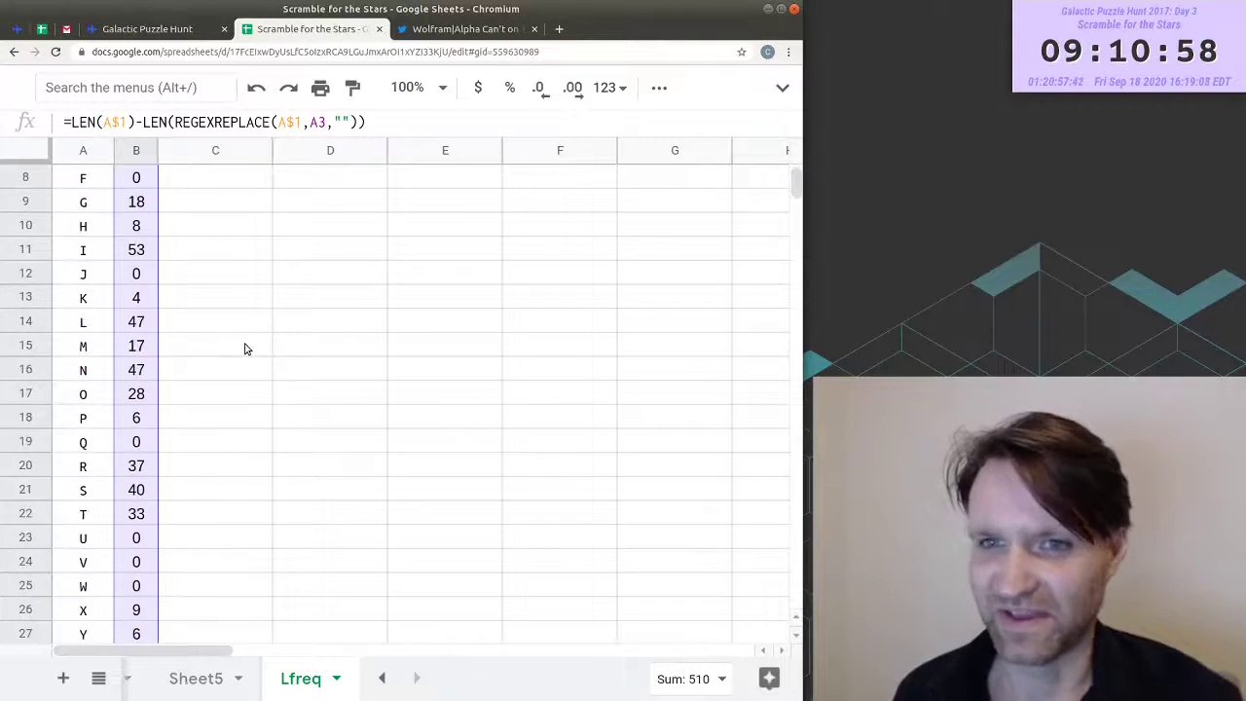
scroll(246, 348, up, 4)
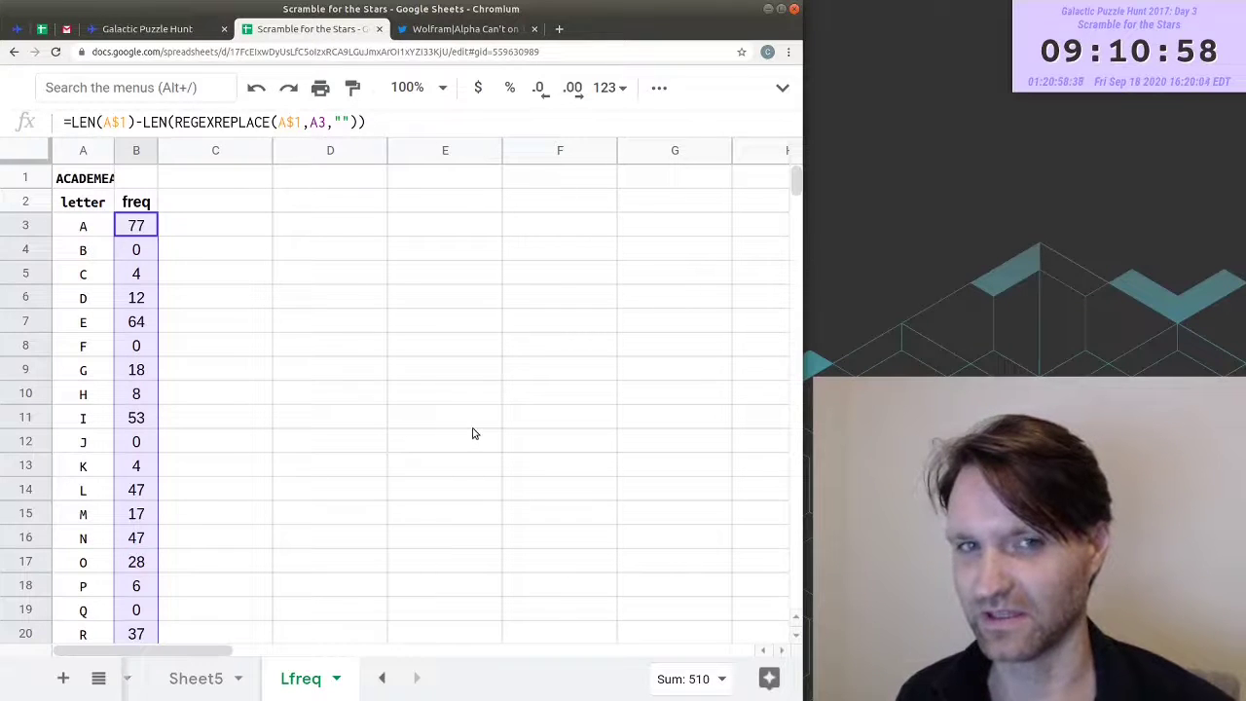
scroll(175, 678, up, 2)
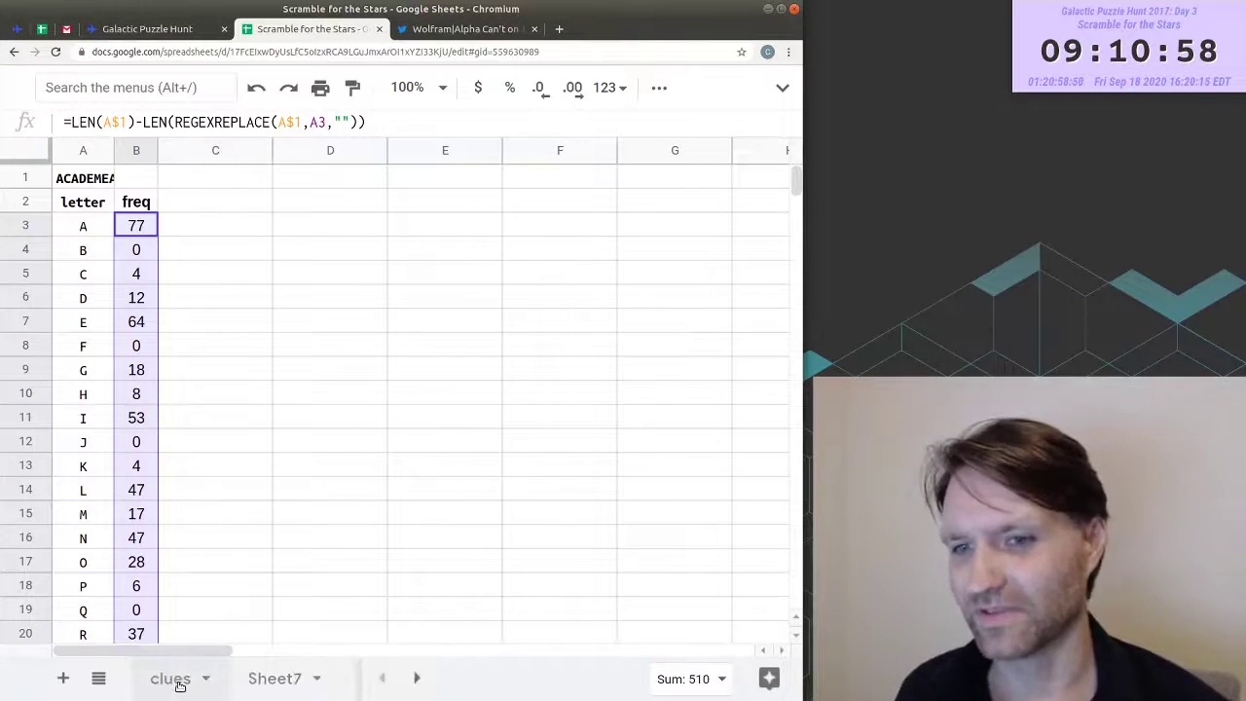
- Select the answers ACADEME through GAIN in the clues sheet, and reread the solution's break-in and adjacency notes
click(174, 679)
drag(458, 202, 477, 569)
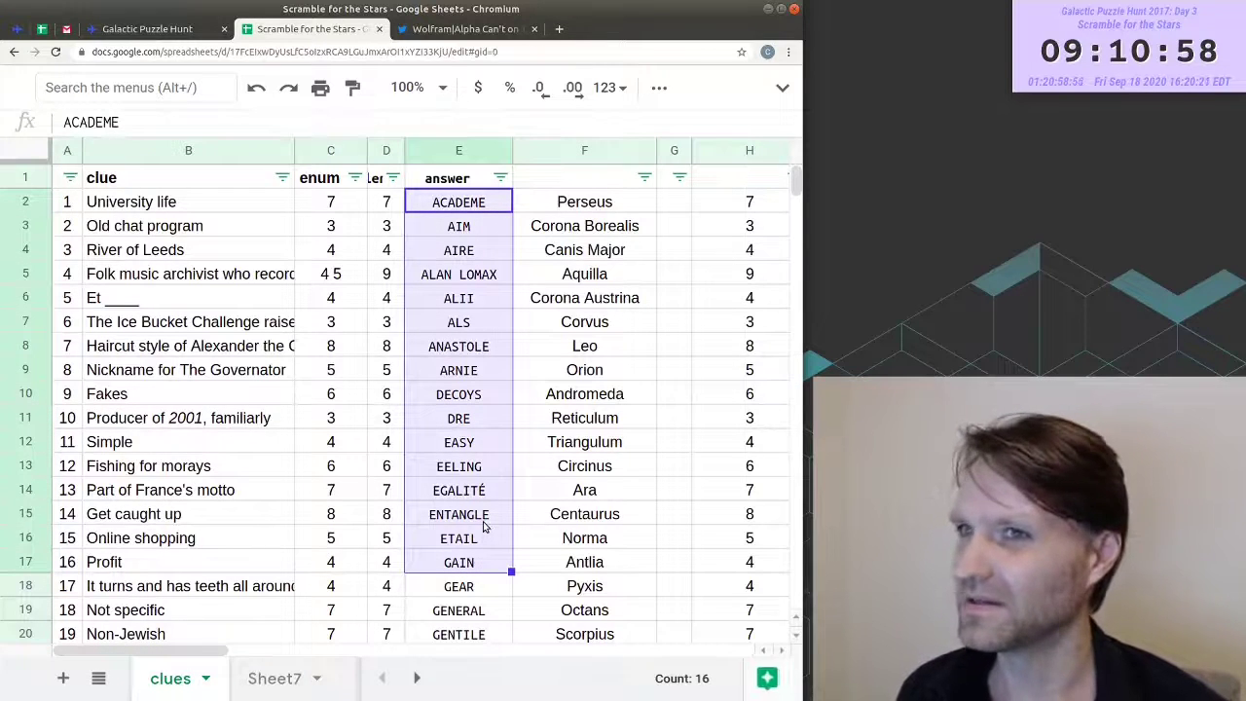
key(ctrl+shift+Tab)
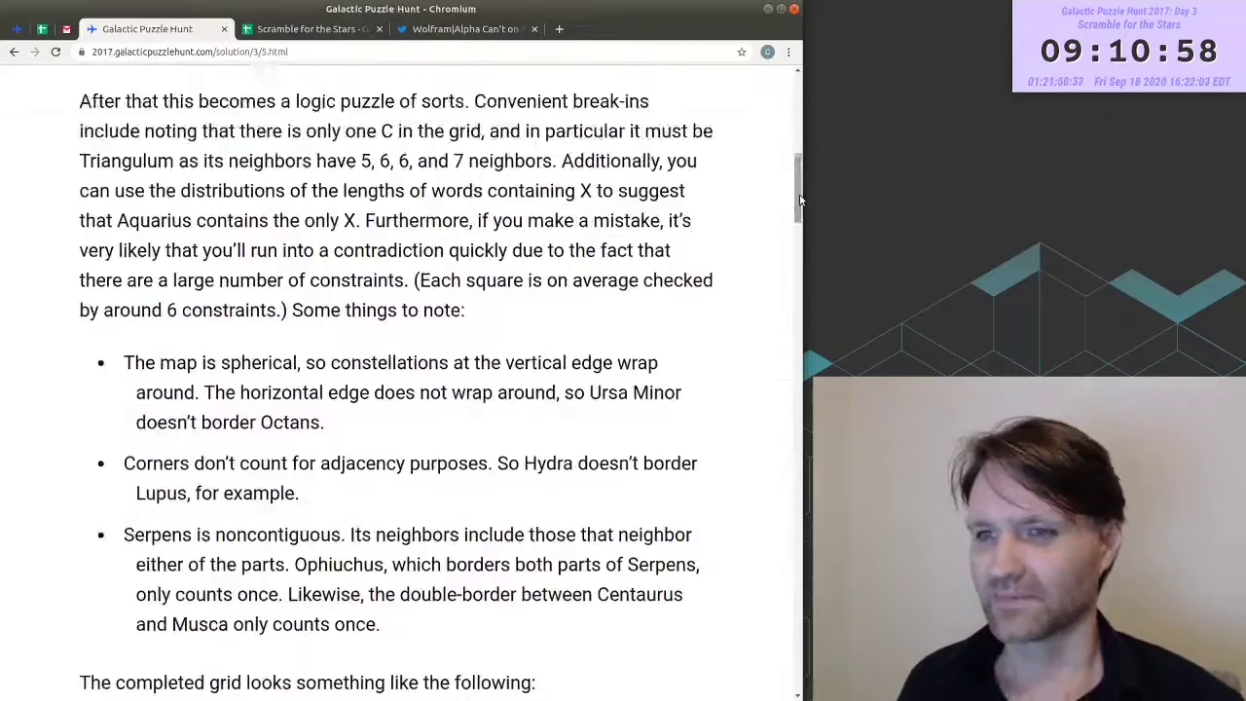
drag(799, 155, 799, 260)
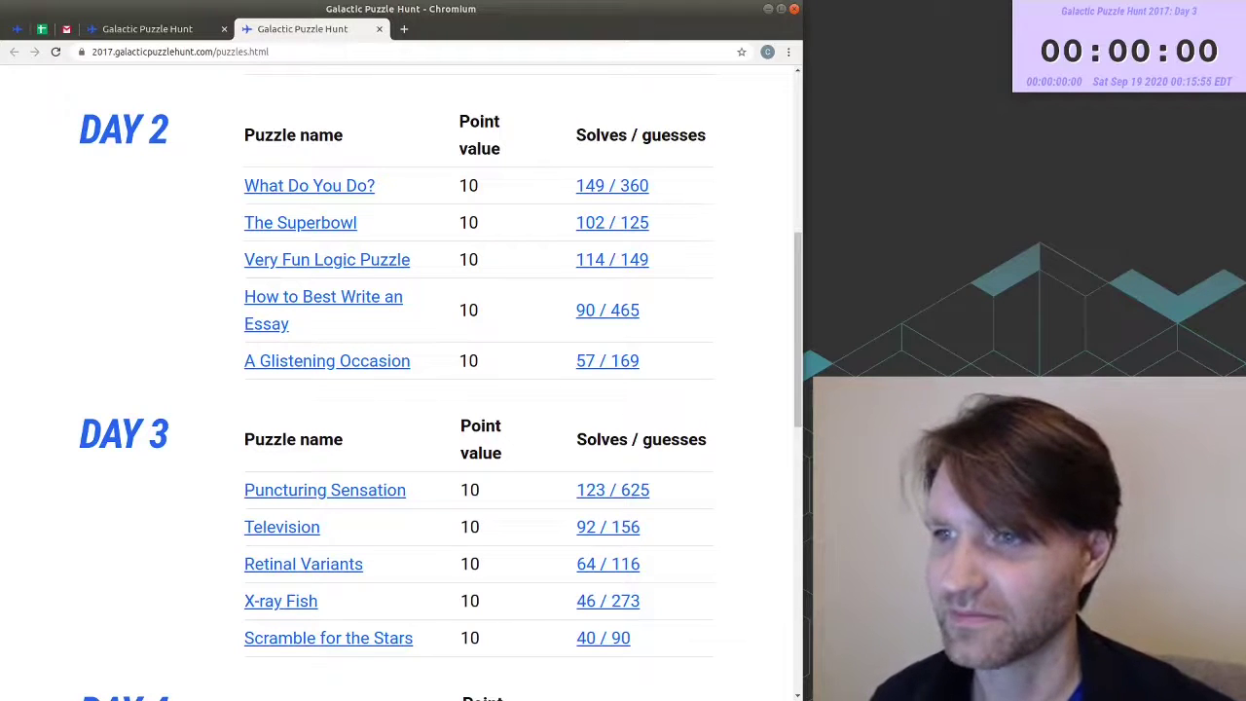
- Select the Day 3 solve times D12:D16 in the main hunt spreadsheet to sum them
click(49, 21)
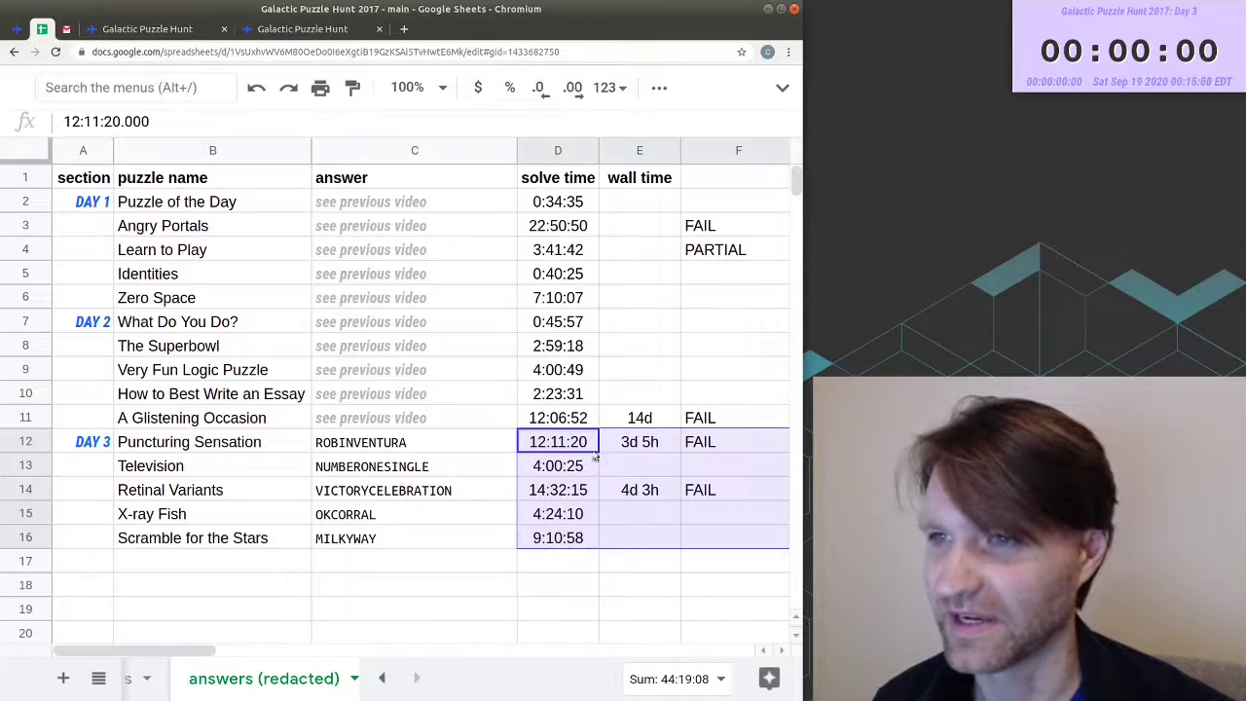
click(591, 490)
drag(591, 443, 594, 541)
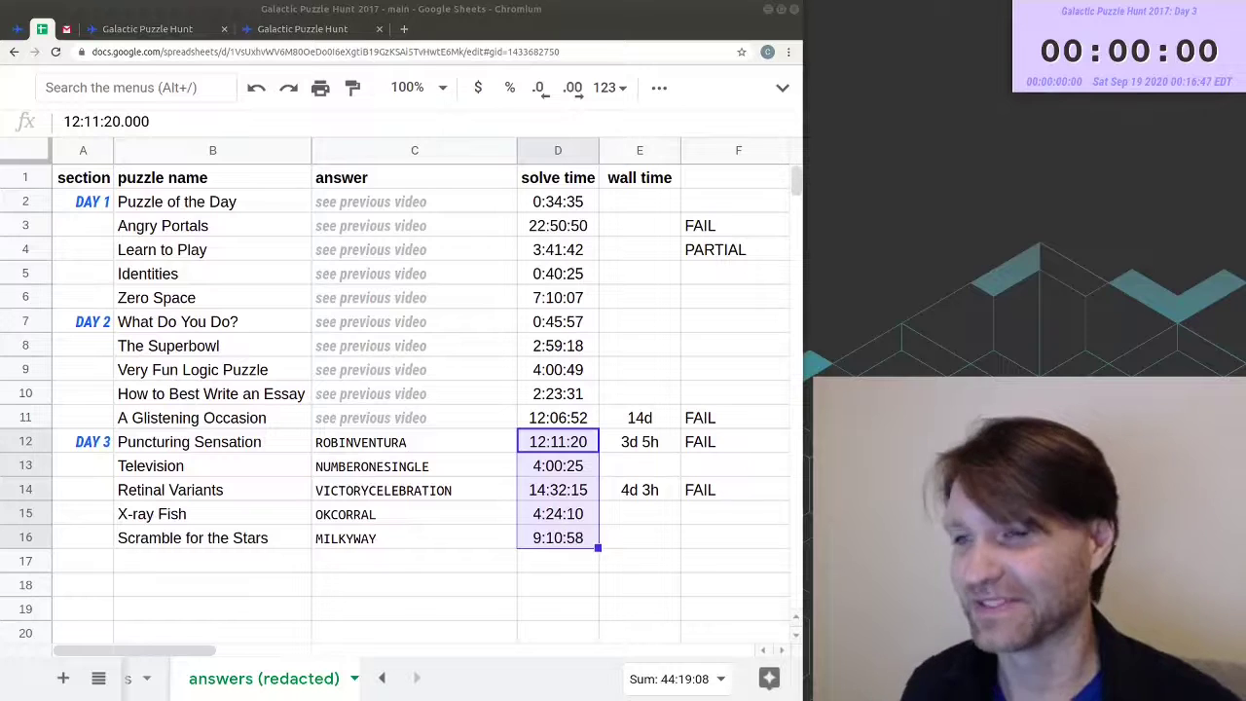
- Bring up the Galactic Puzzle Hunt 2017 home page and close the extra puzzle list page
click(146, 28)
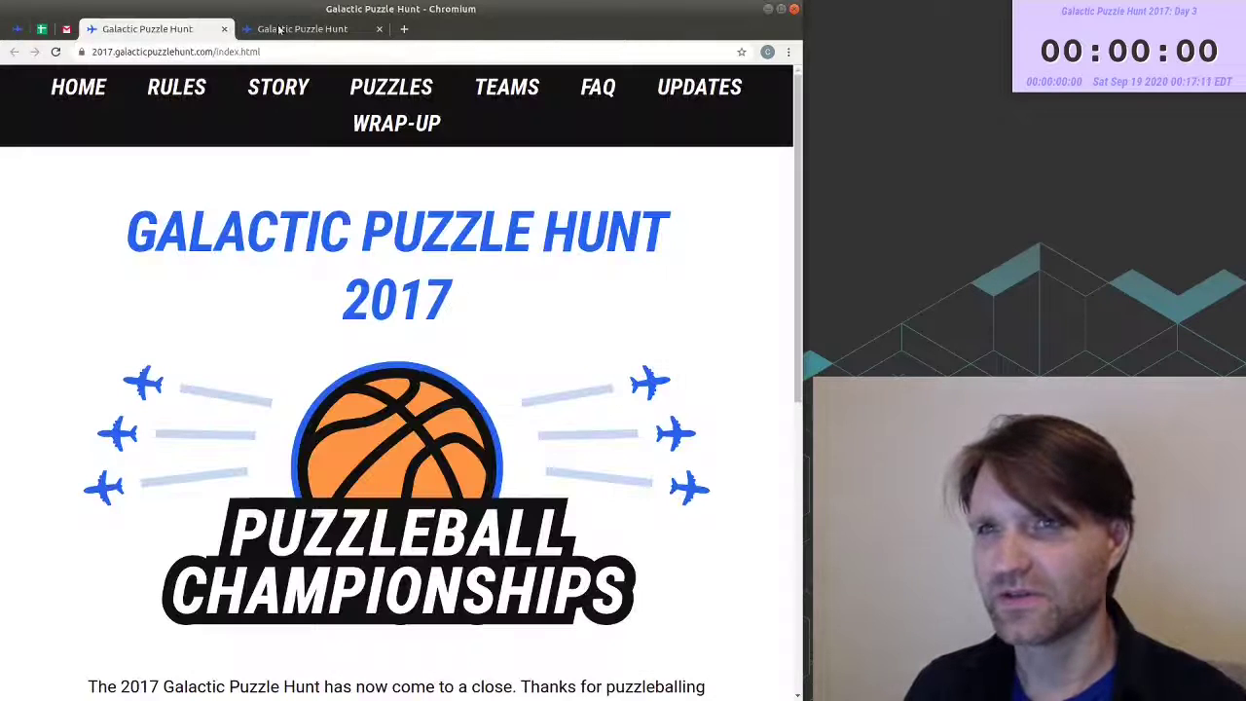
middle_click(302, 29)
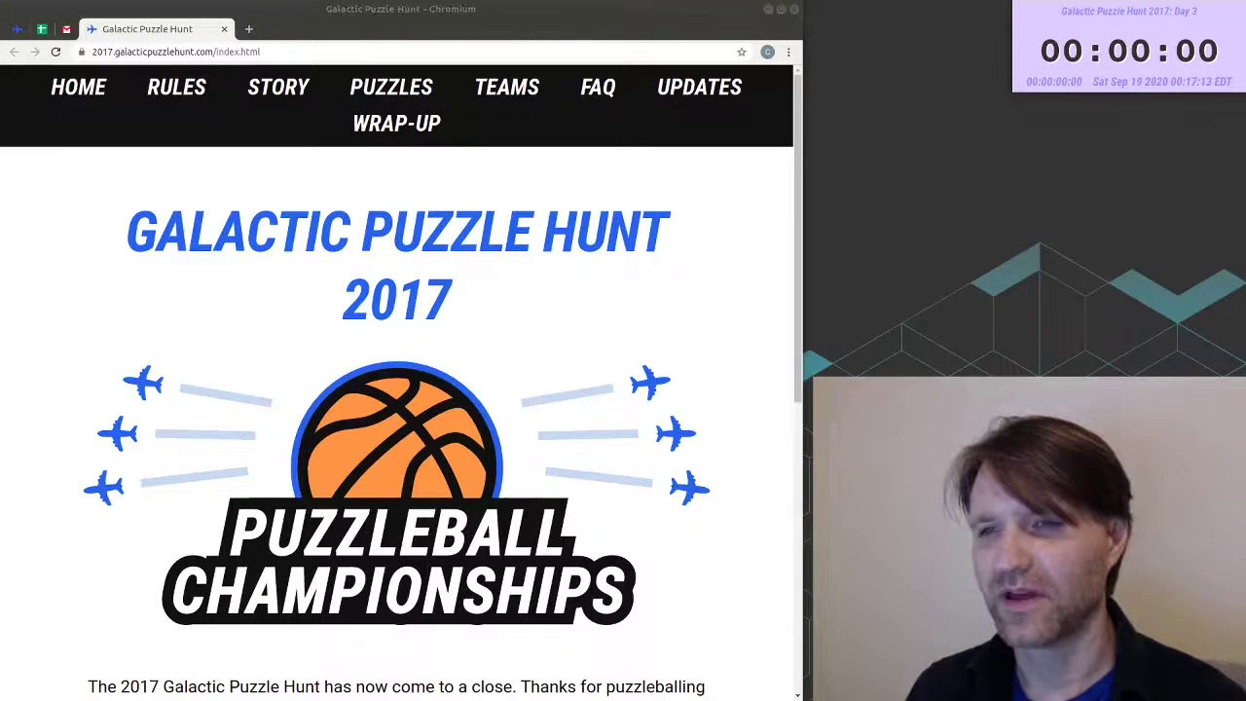